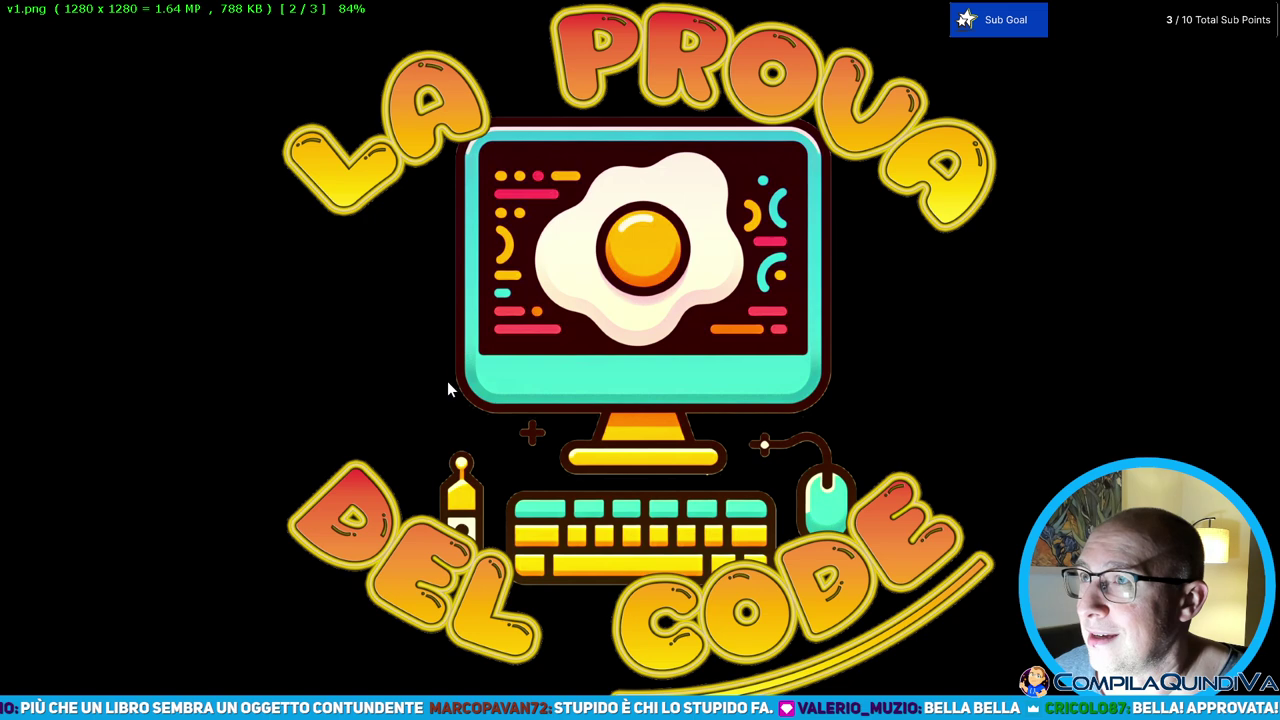
- Browse the logo drafts in the AI folder, viewing the dartboard egg and "The Rofff Code" images full size
key(Escape)
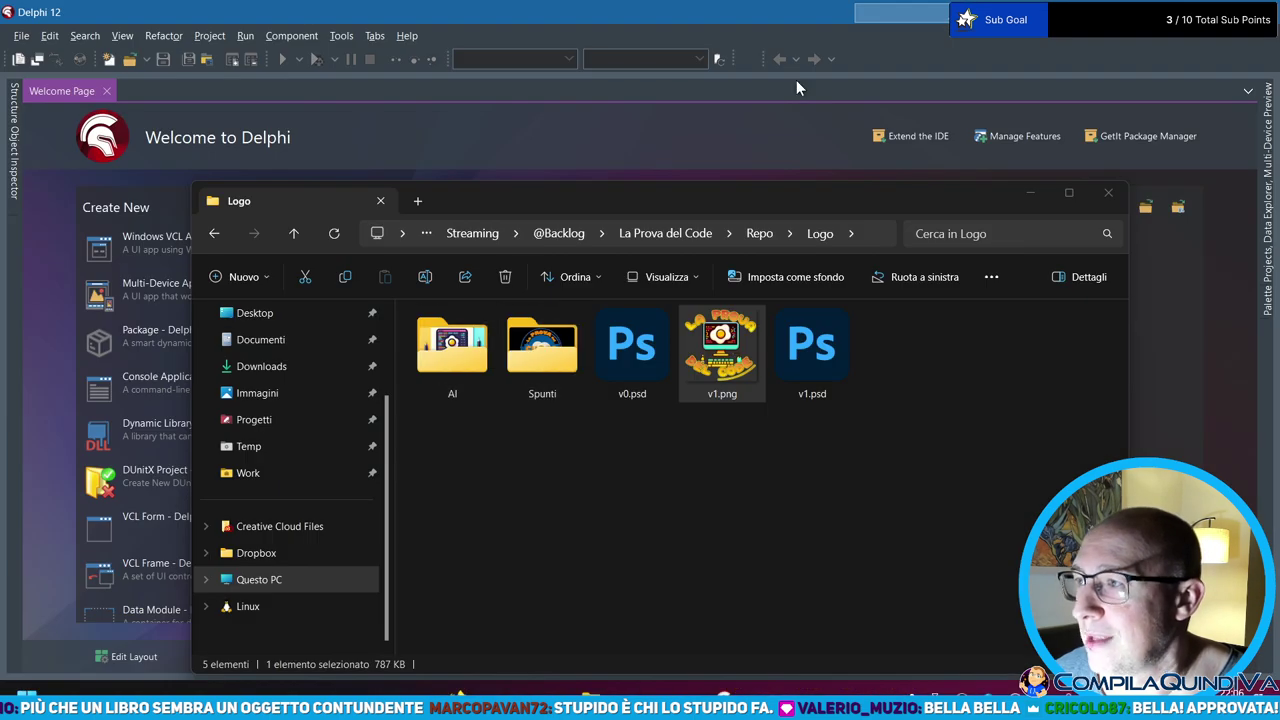
double_click(443, 357)
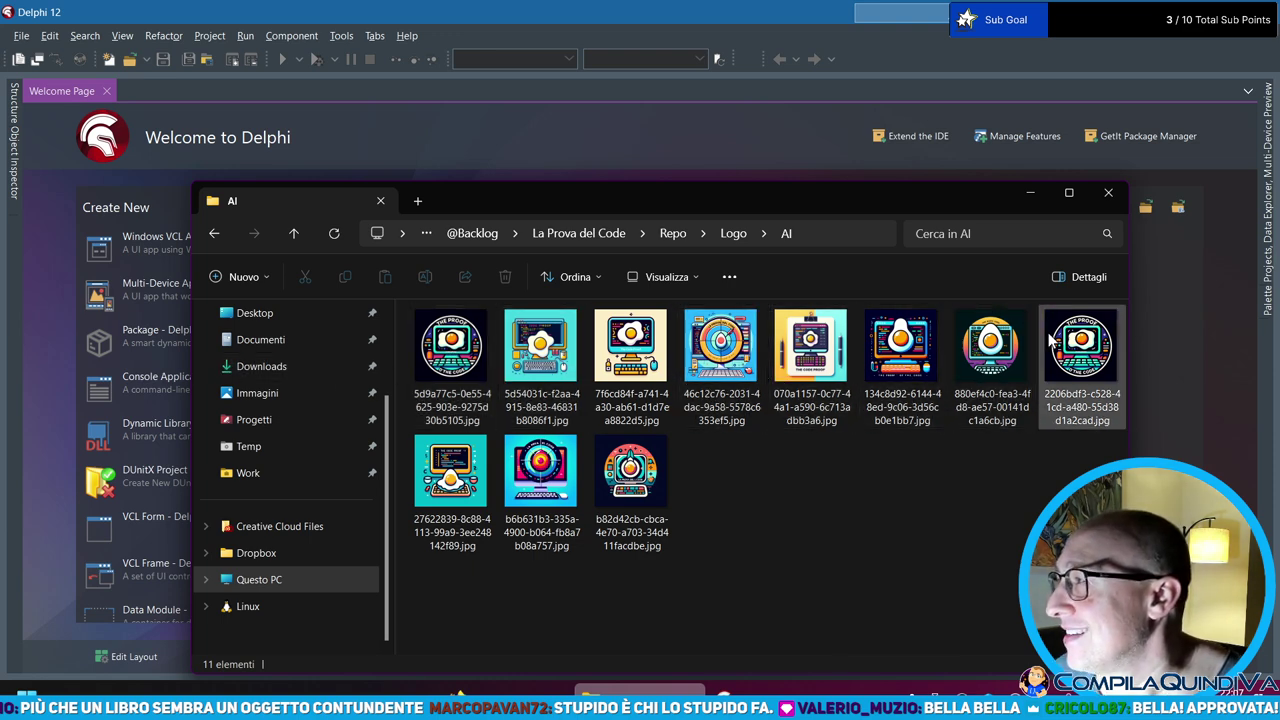
double_click(721, 345)
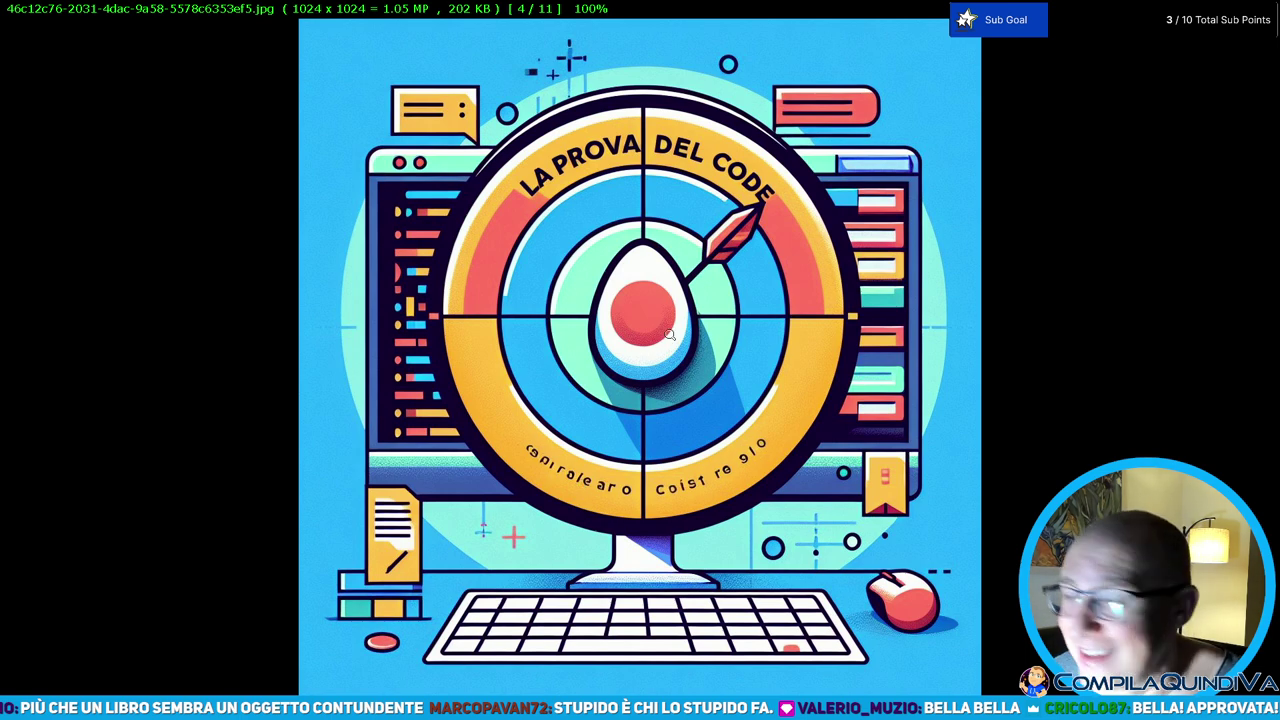
key(Escape)
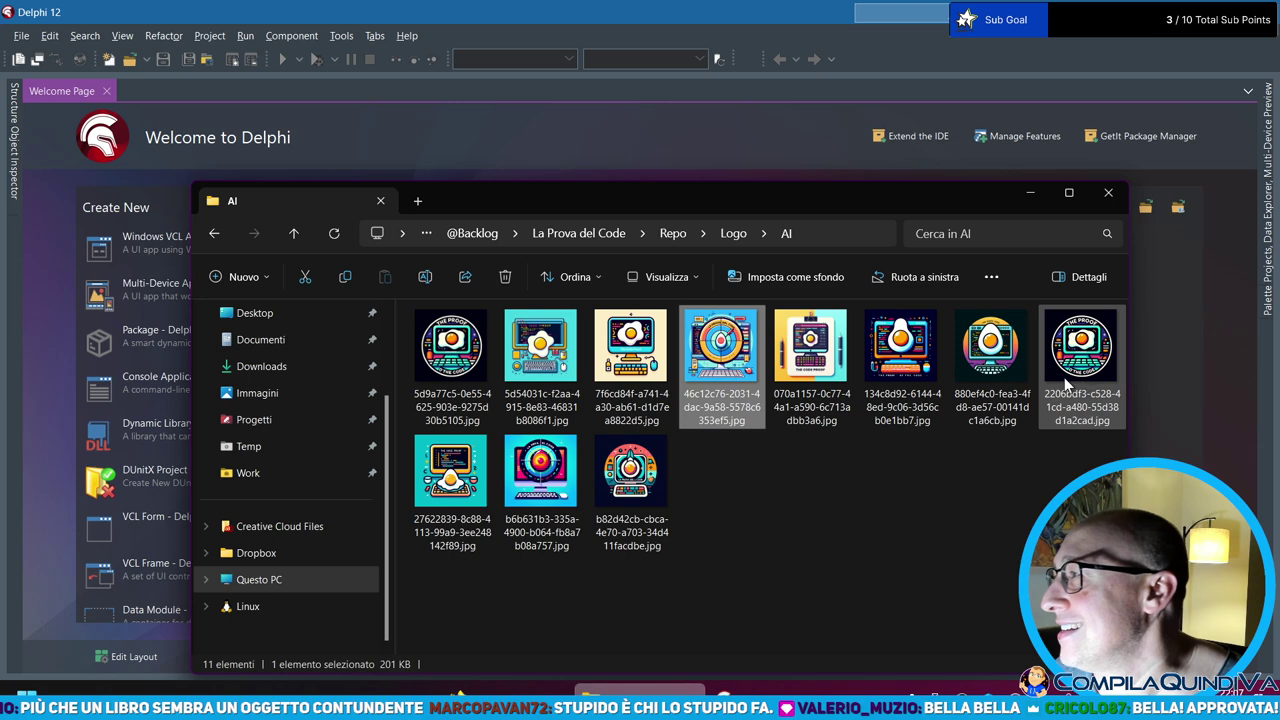
double_click(990, 345)
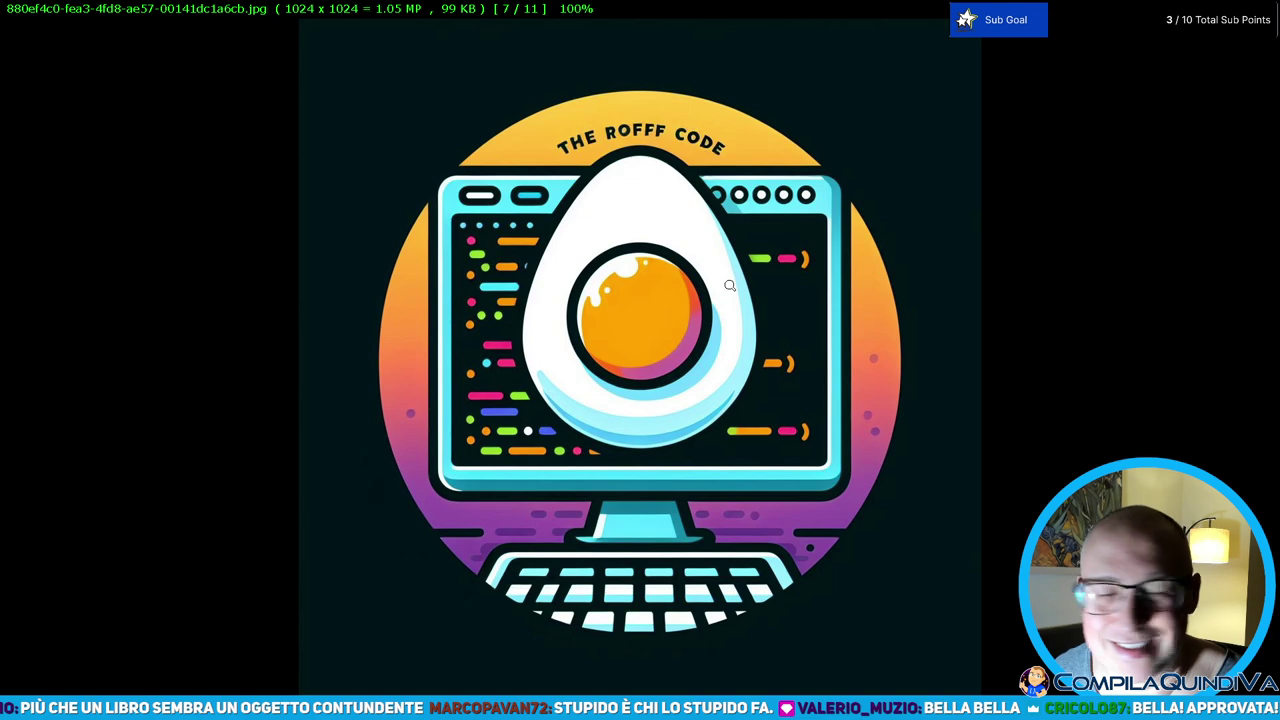
key(Escape)
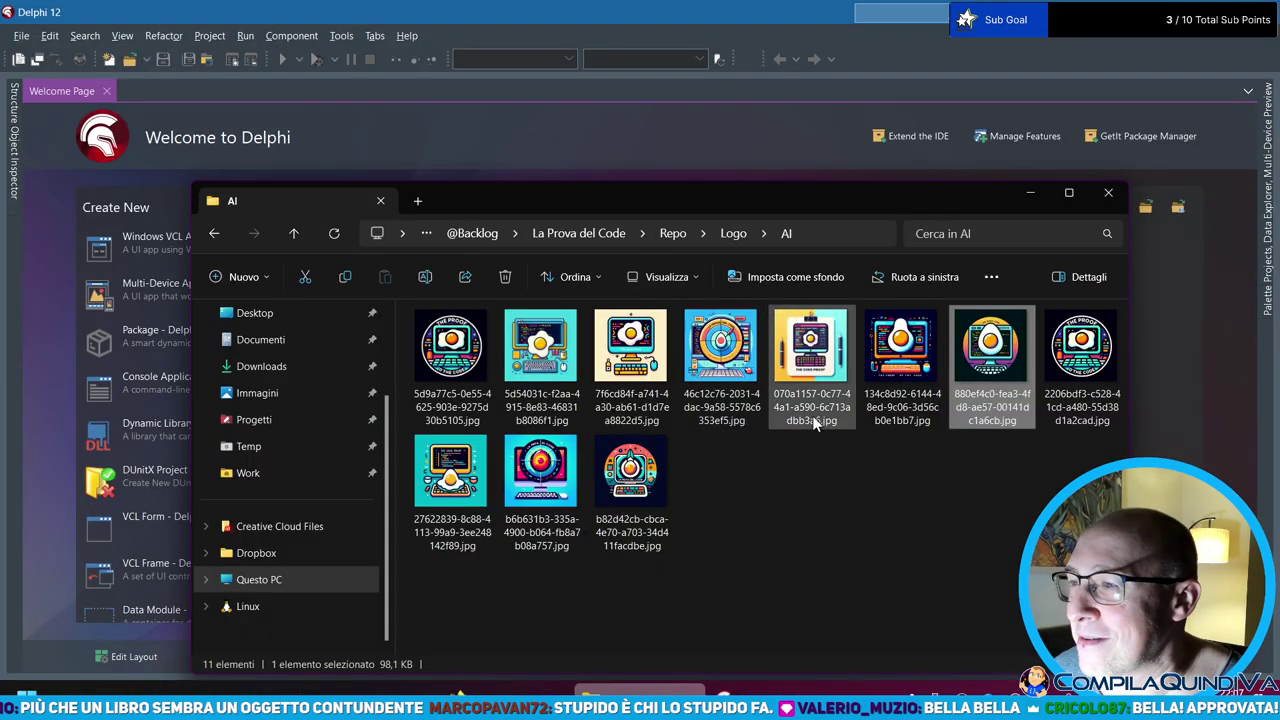
click(380, 202)
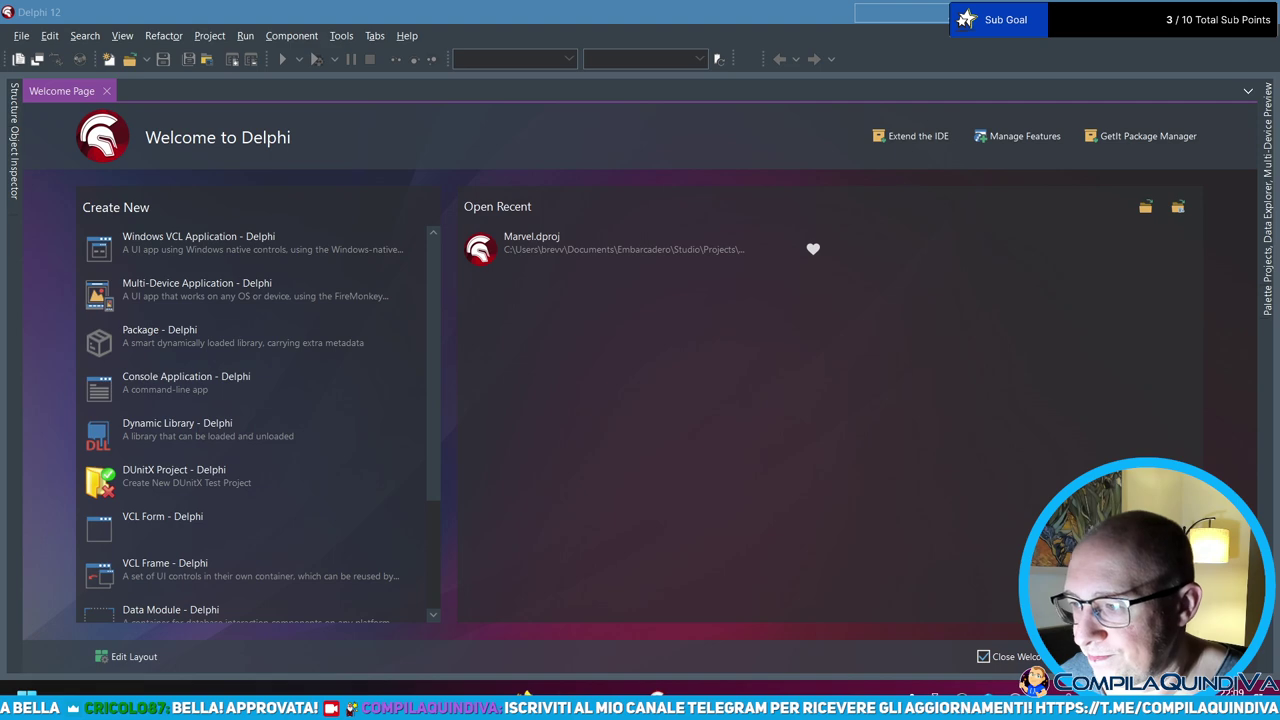
- Switch to Firefox, open json.org in a new tab and go to the diagram of the object syntax
click(573, 691)
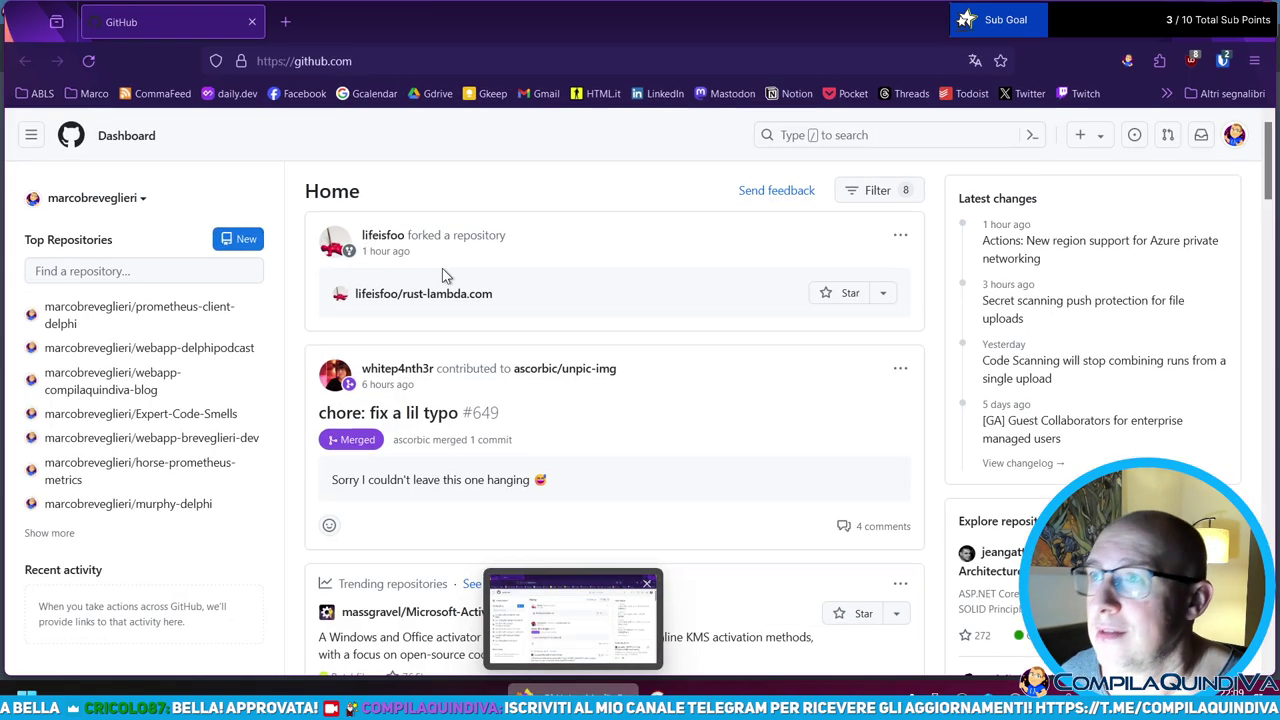
click(285, 21)
text(json.)
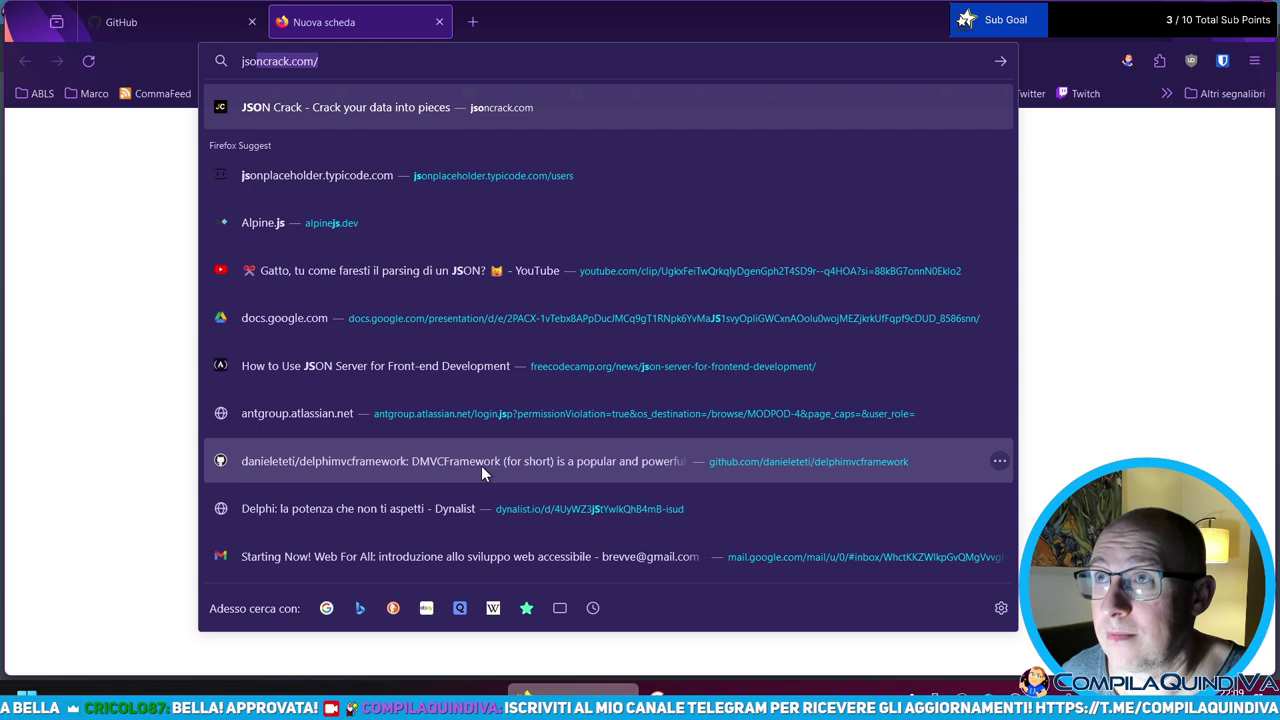
text(org)
key(Return)
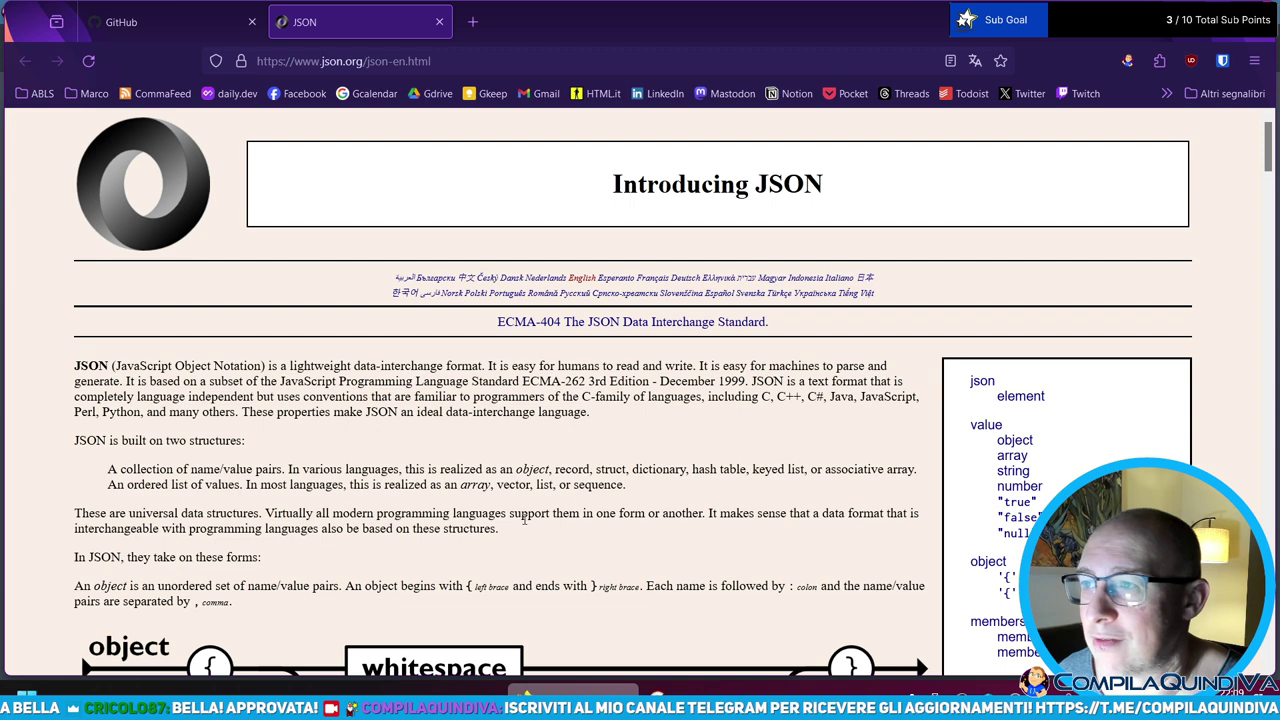
scroll(504, 452, down, 4)
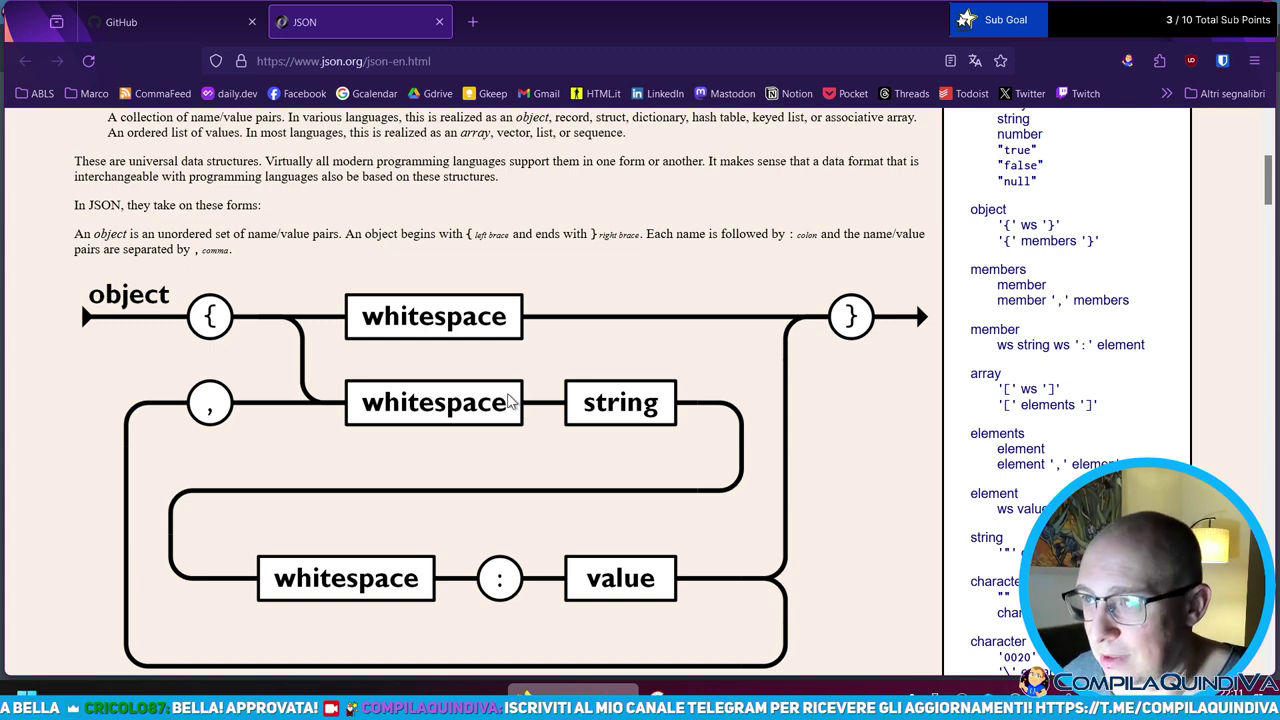
- Open the developer tools console for the JSON page
key(ctrl+shift+i)
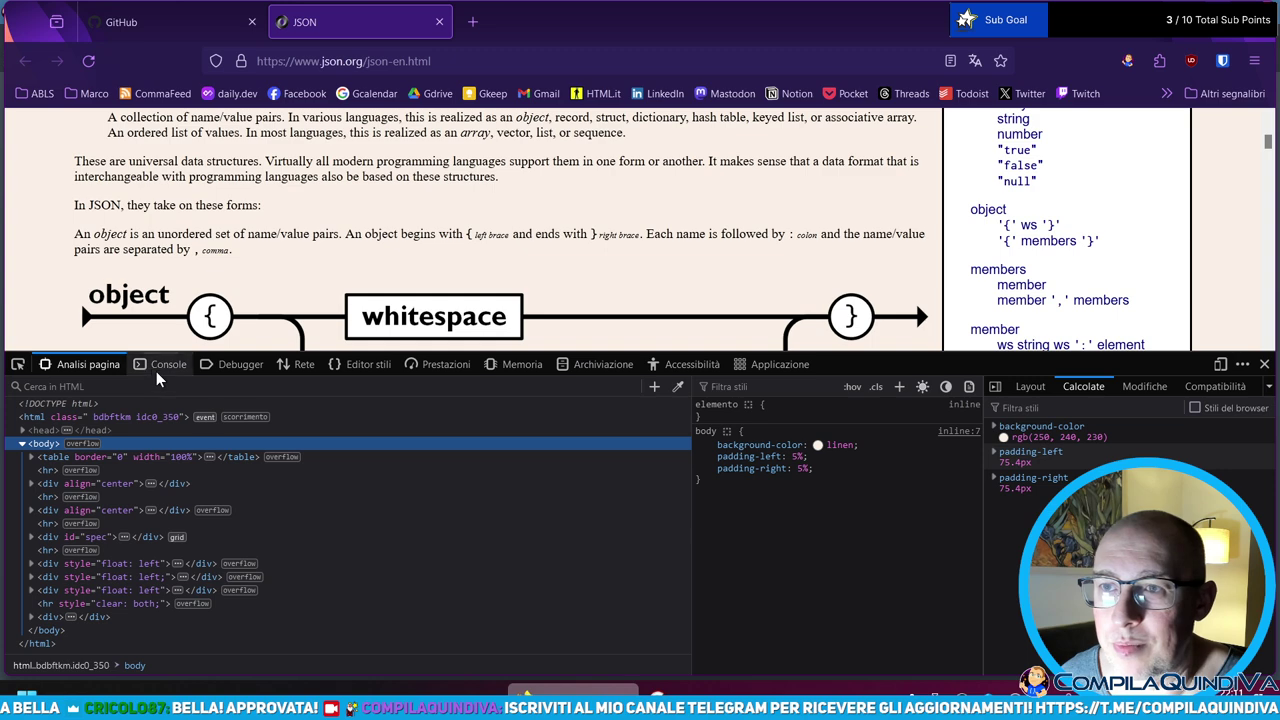
click(155, 364)
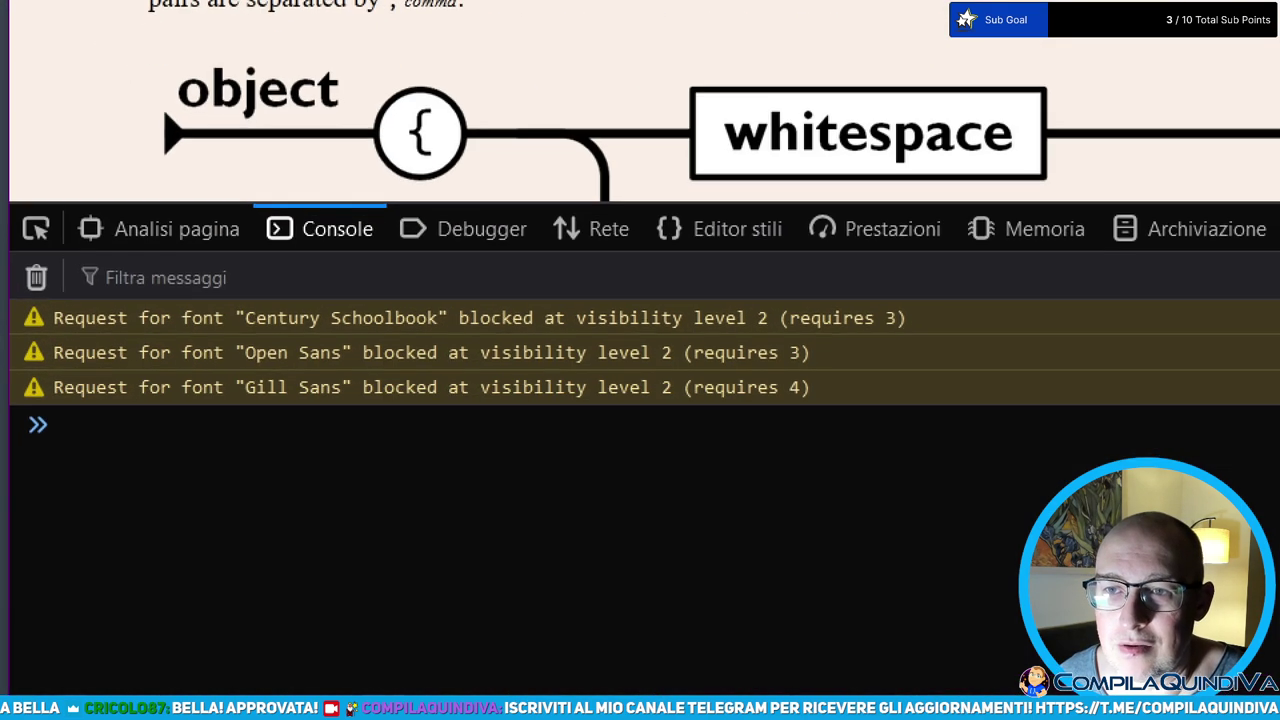
drag(18, 478, 100, 482)
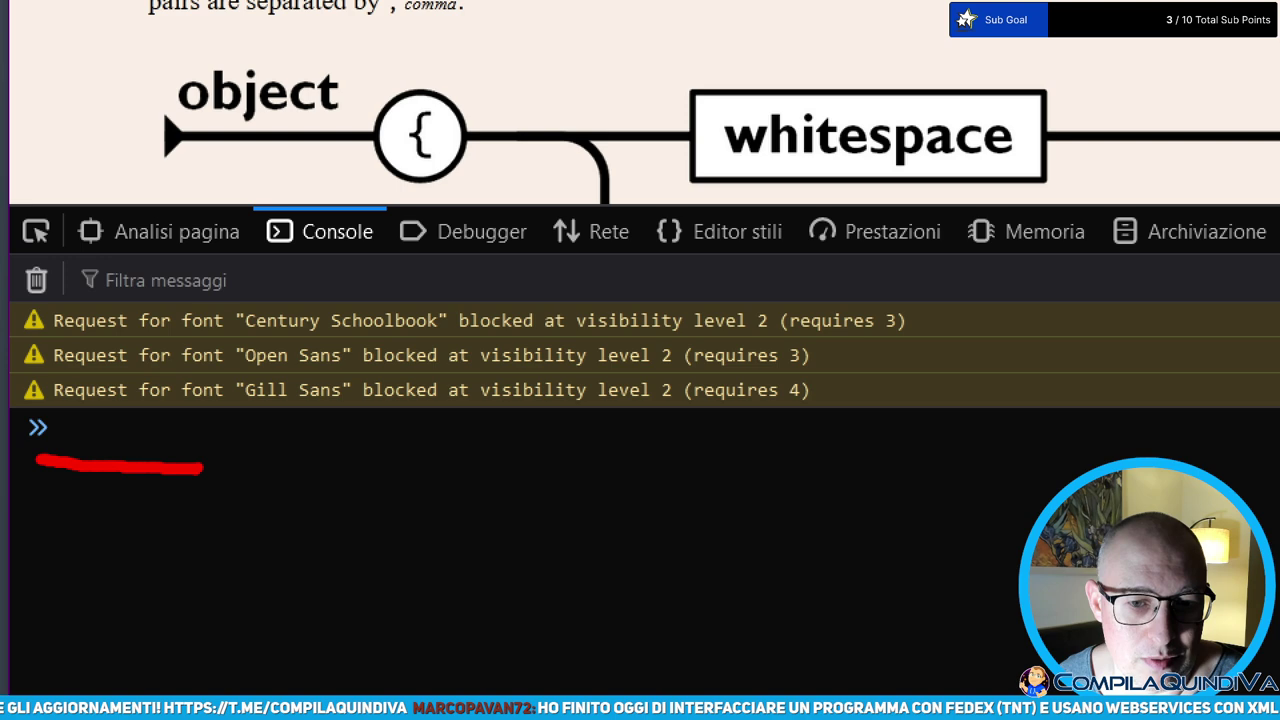
key(Escape)
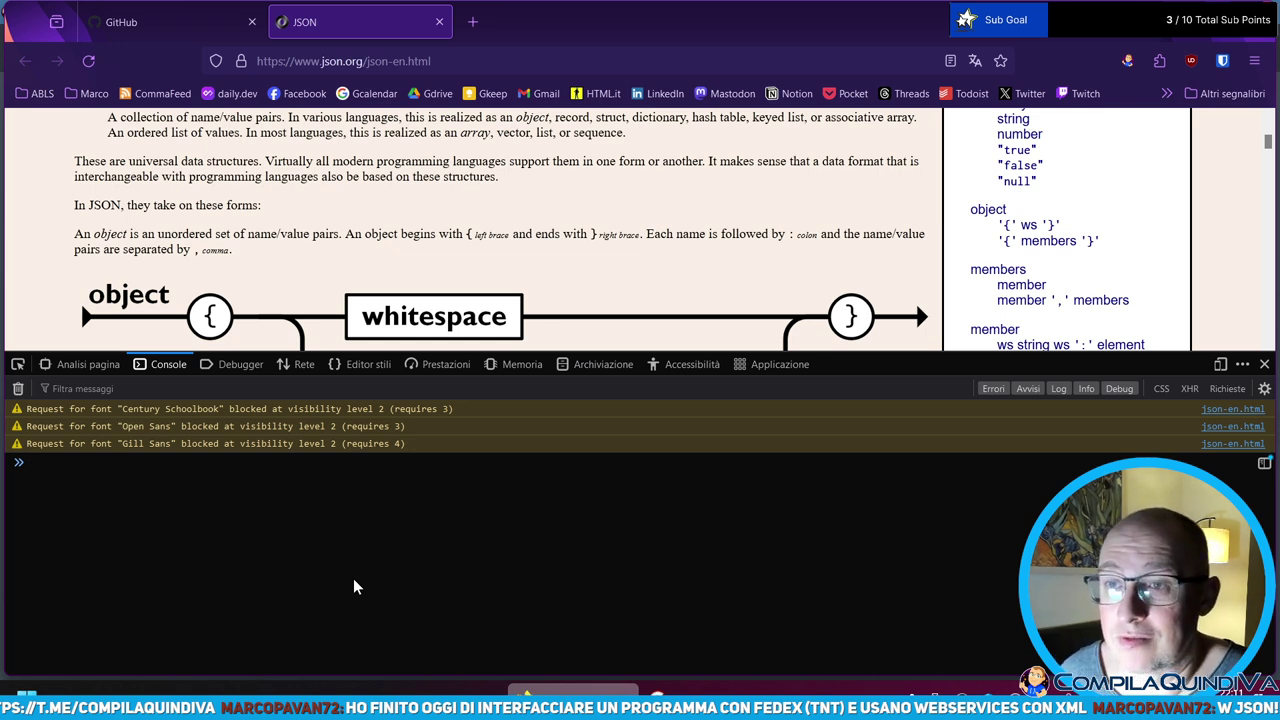
- Try to parse an object string in the console by running eval("{ prop1: 123, prop2: 'abc'}")
text(eval()
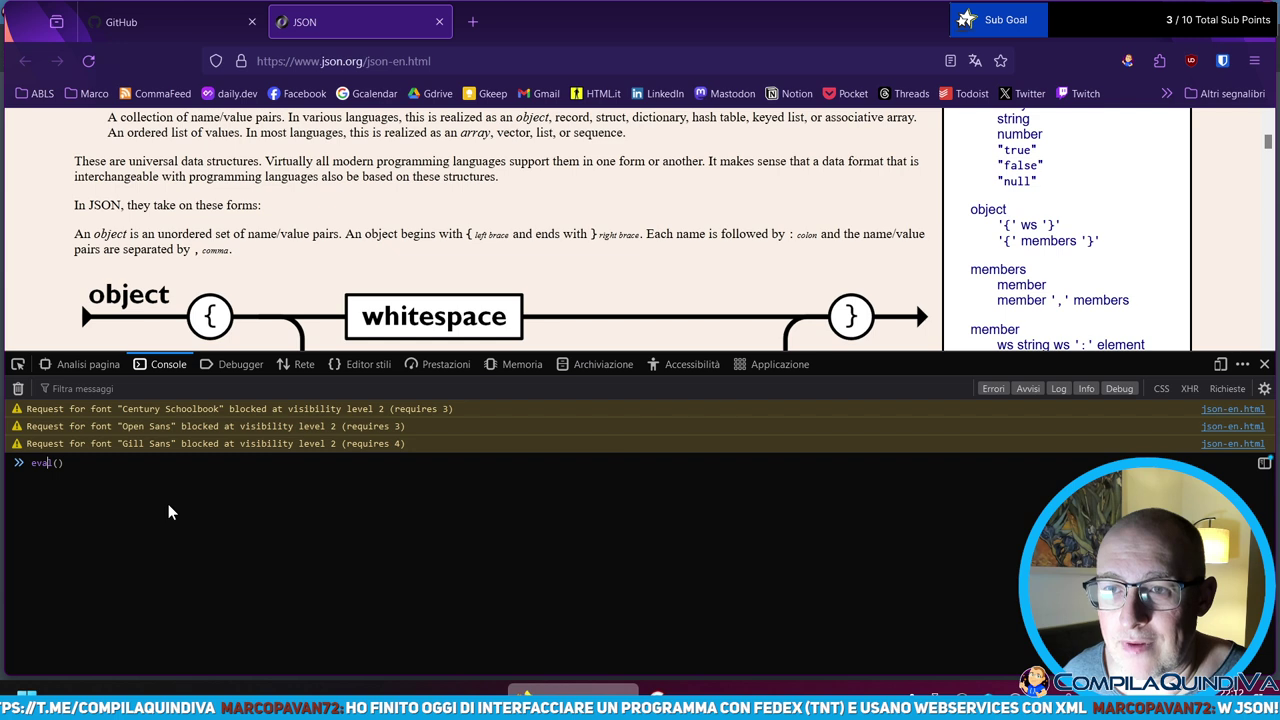
text('[ prop)
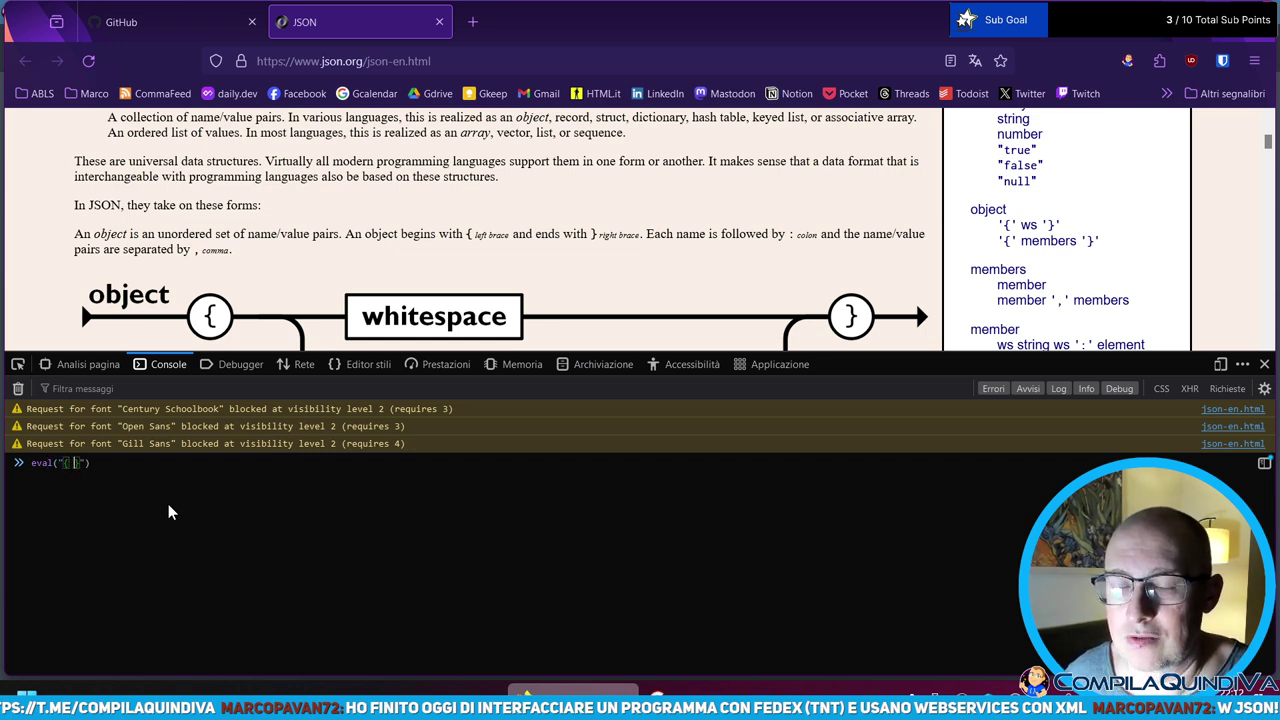
text(1: 123)
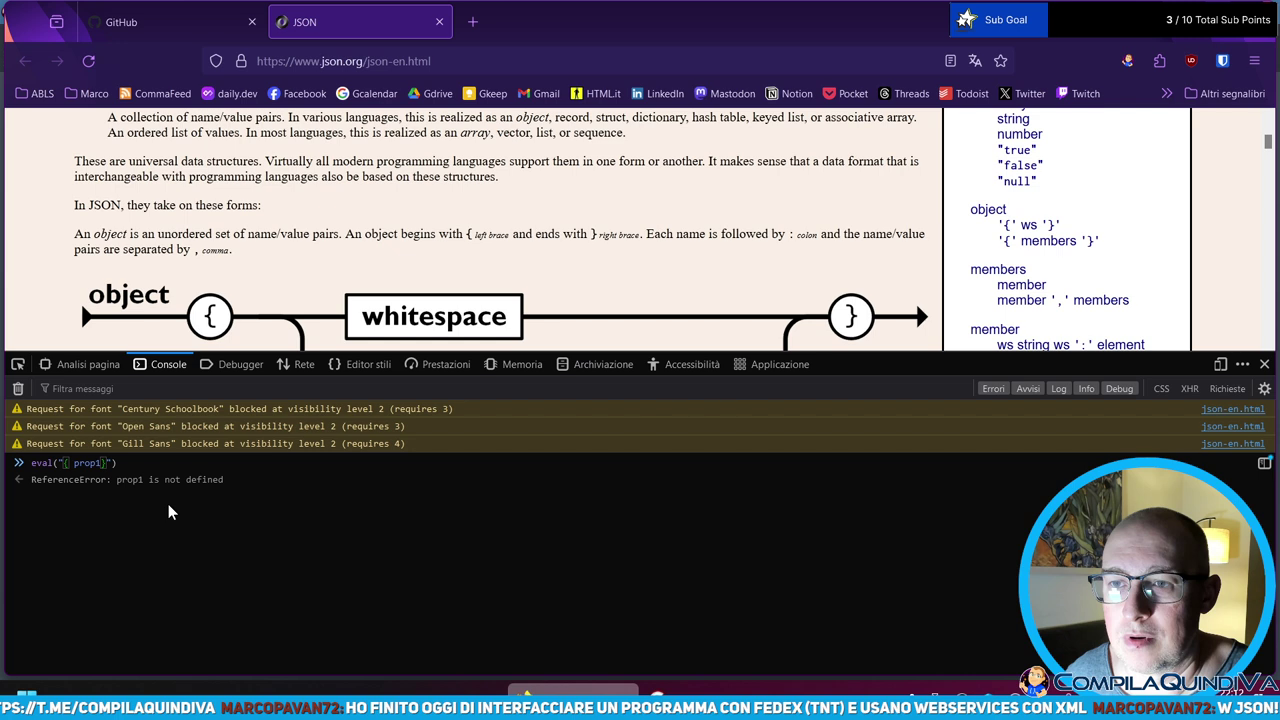
text(, prop2: )
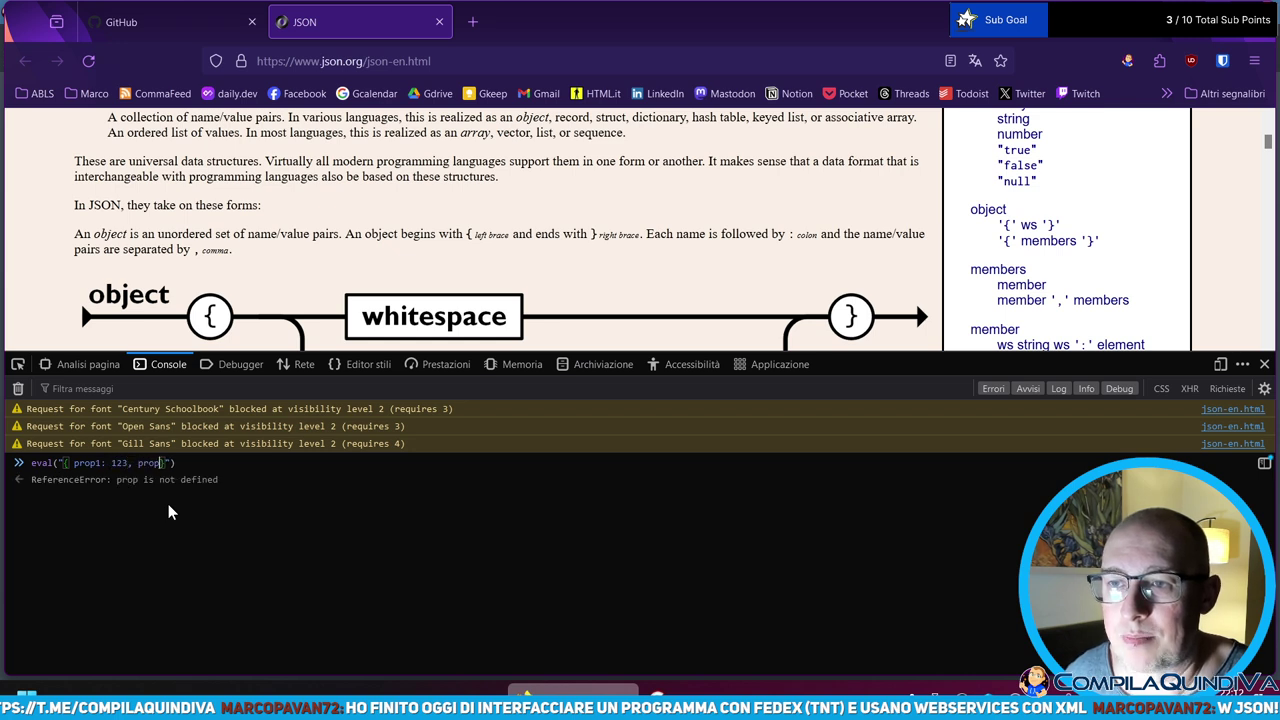
text('ab)
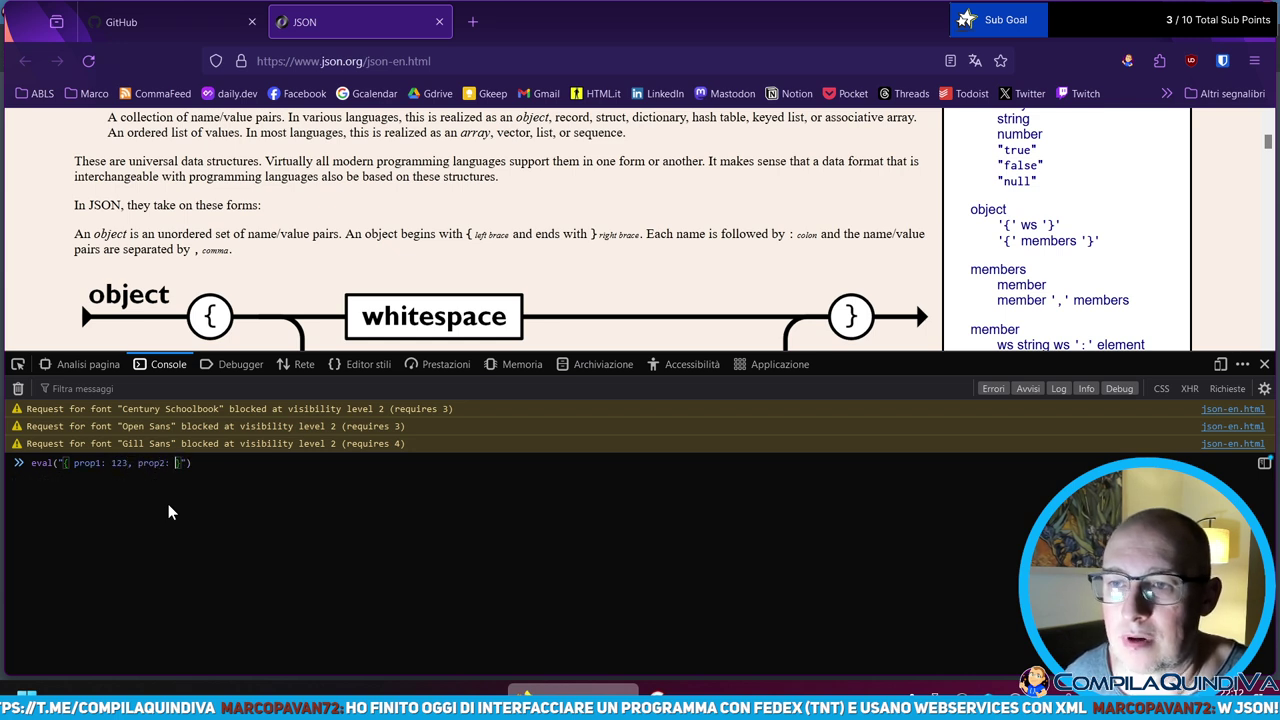
text(c)
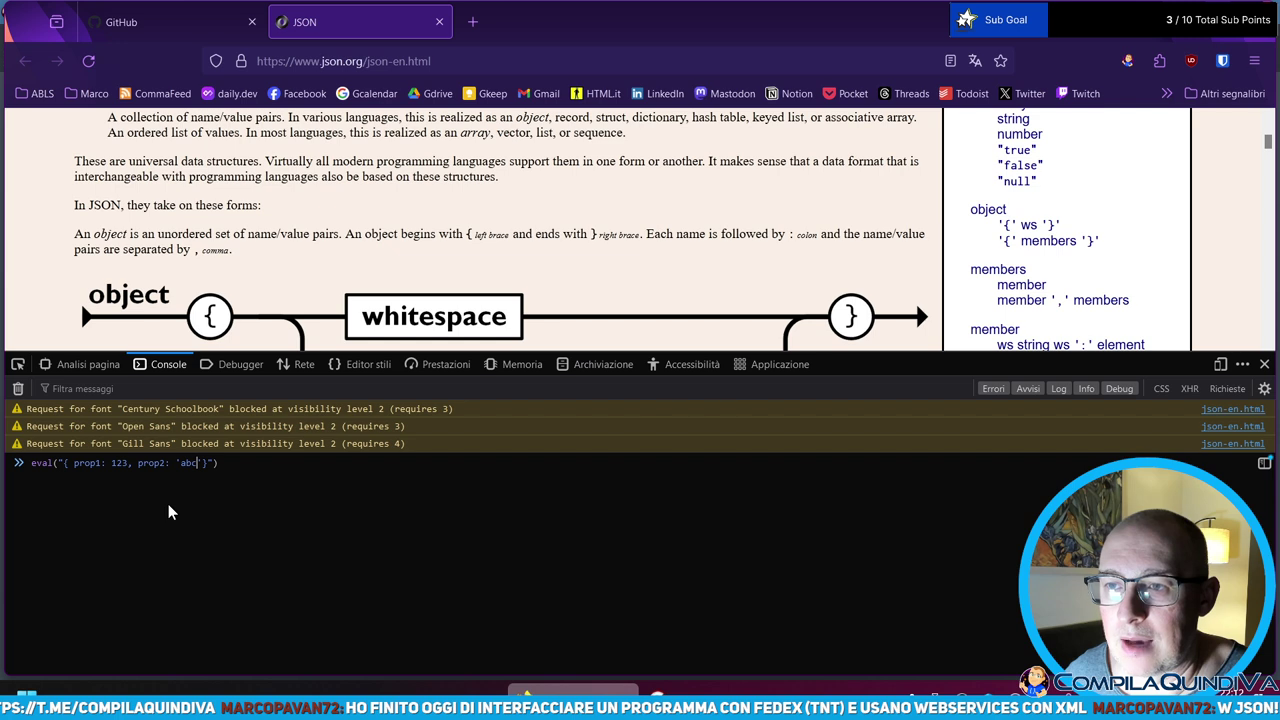
key(Return)
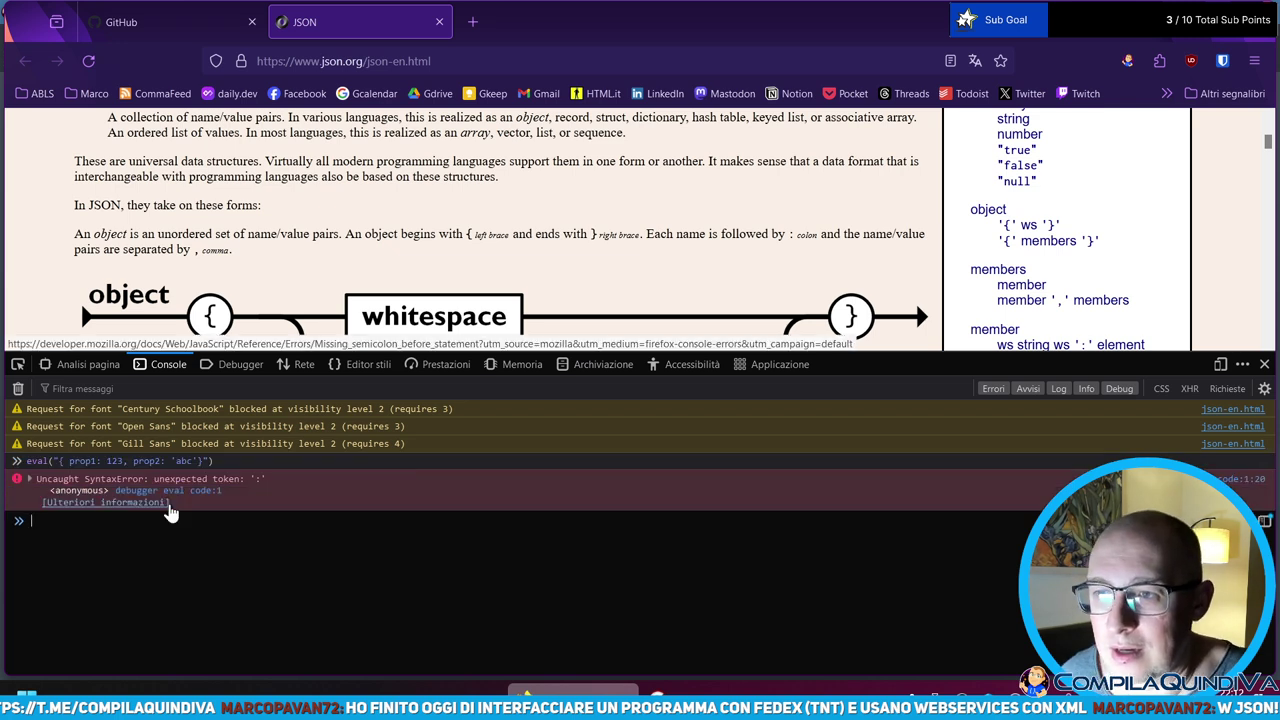
- Put both property names in single quotes and rerun the expression as eval("{ 'prop1': 123, 'prop2': 'abc'}")
key(Up)
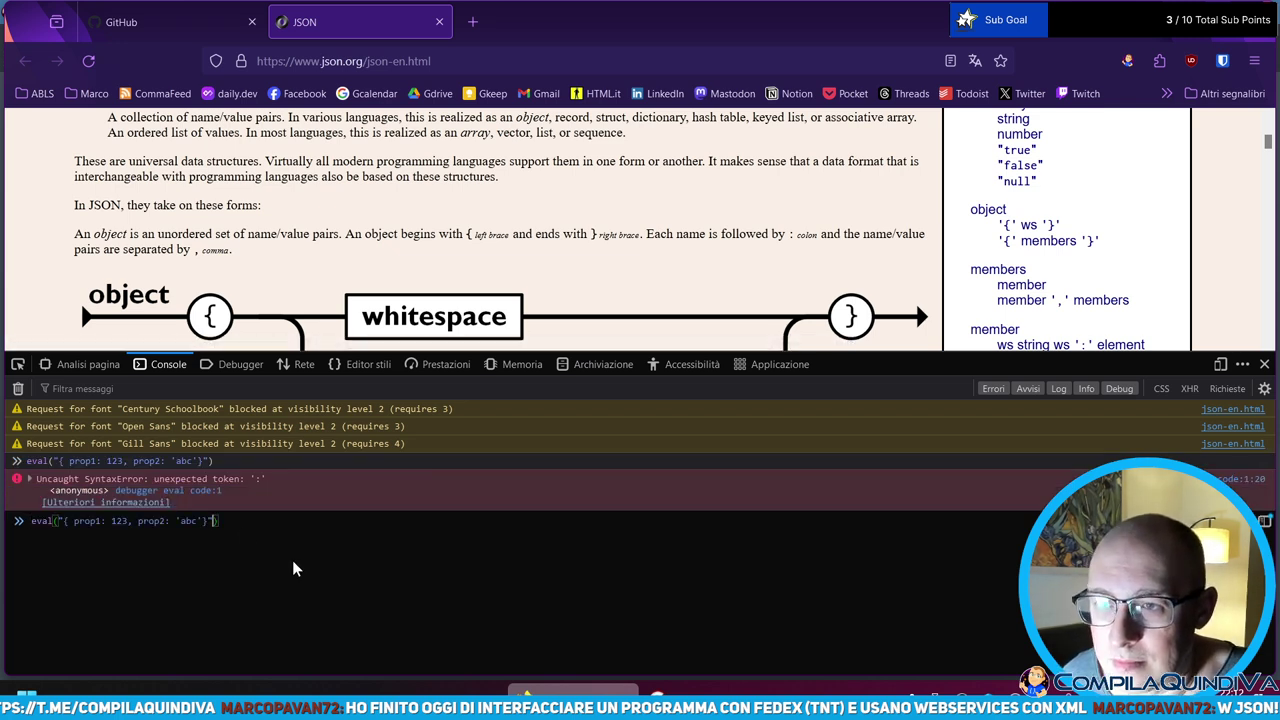
key(Left)
key(Left)
key(Left)
key(Left)
key(Left)
key(Left)
key(Left)
key(Left)
key(Left)
key(Left)
key(Left)
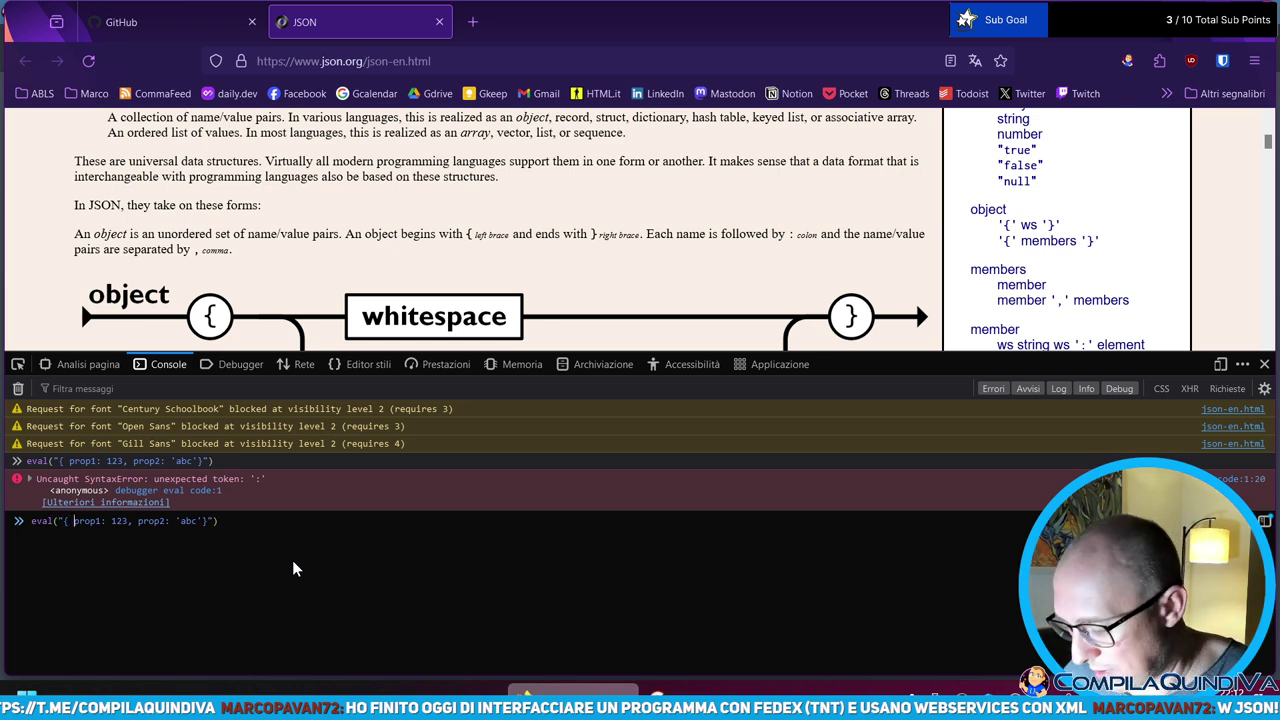
text(')
key(Right)
key(Right)
key(Right)
key(Right)
key(Right)
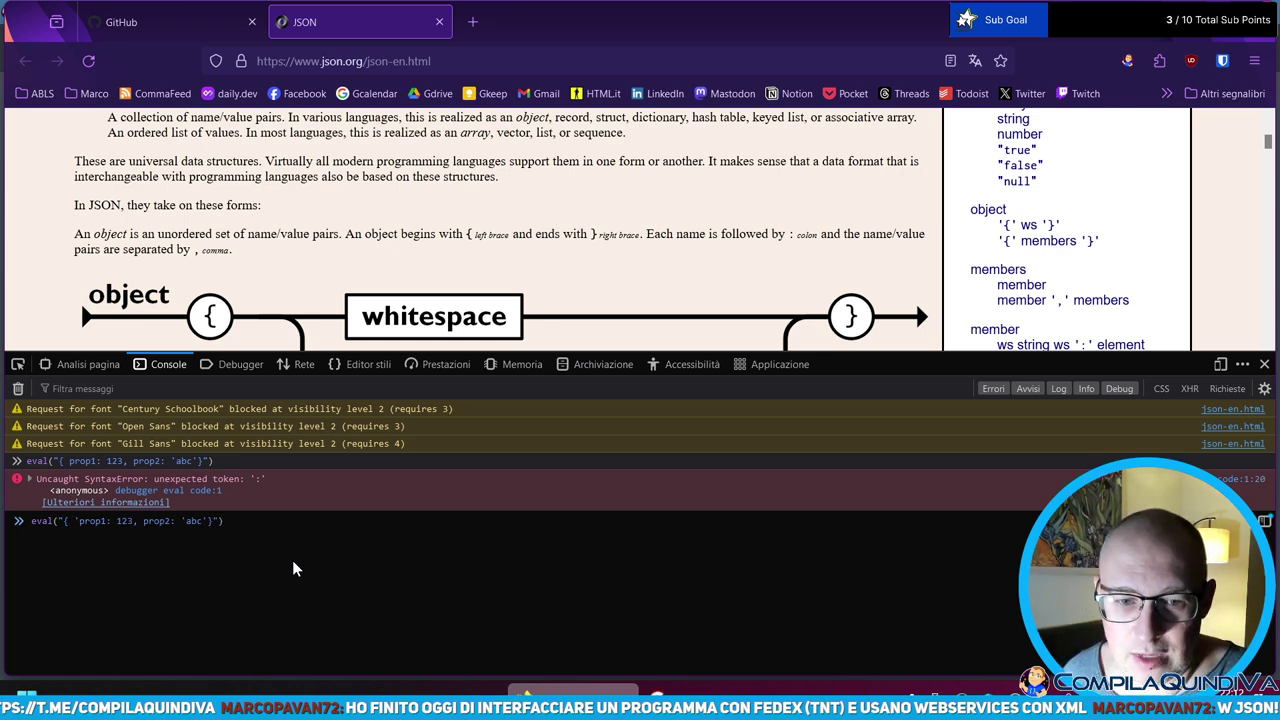
text(')
key(Right)
key(Right)
key(Right)
key(Right)
key(Right)
key(Right)
key(Right)
text(')
key(Right)
key(Right)
key(Right)
key(Right)
key(Right)
text(')
key(Return)
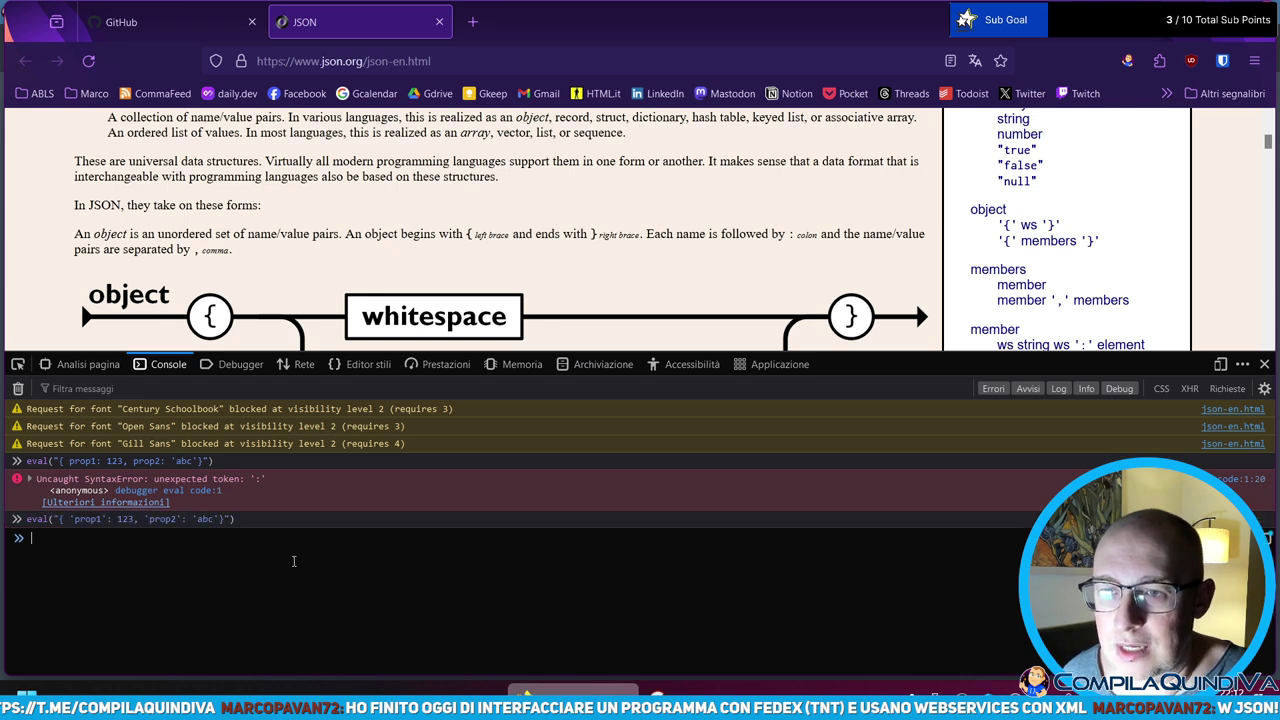
- Add a semicolon to the end of the eval expression and run it again
key(Up)
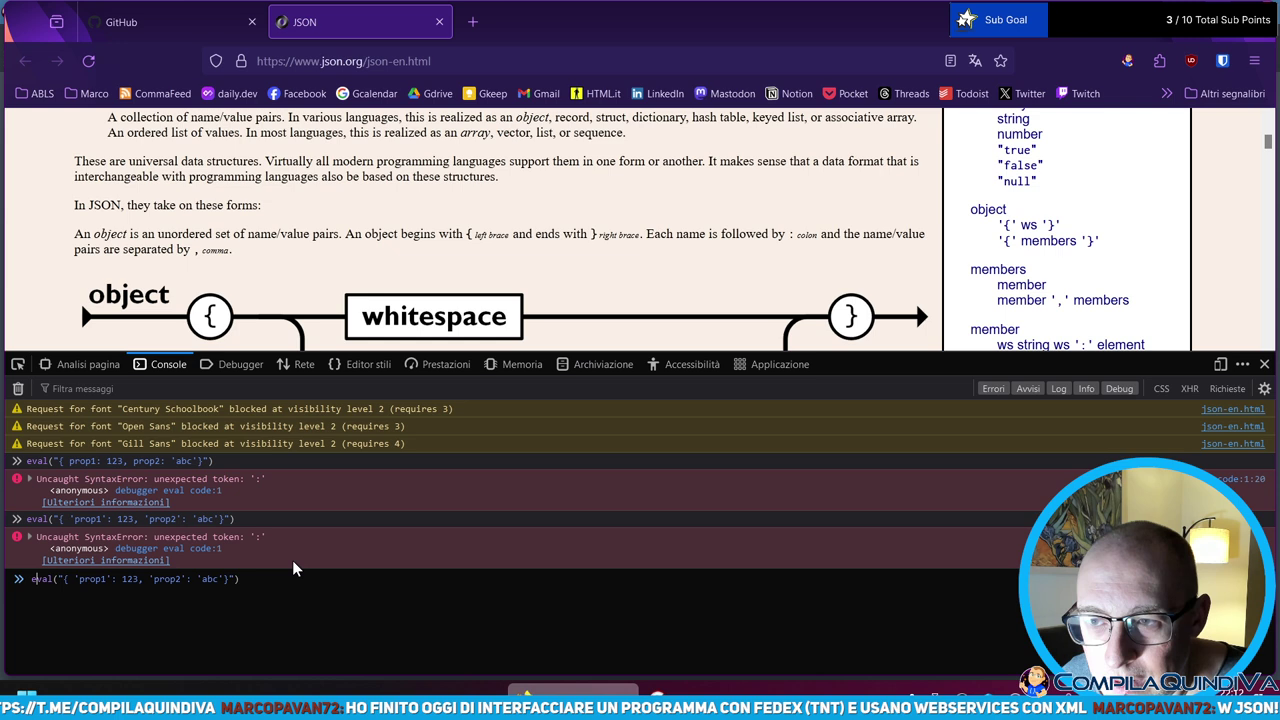
text(;)
key(Return)
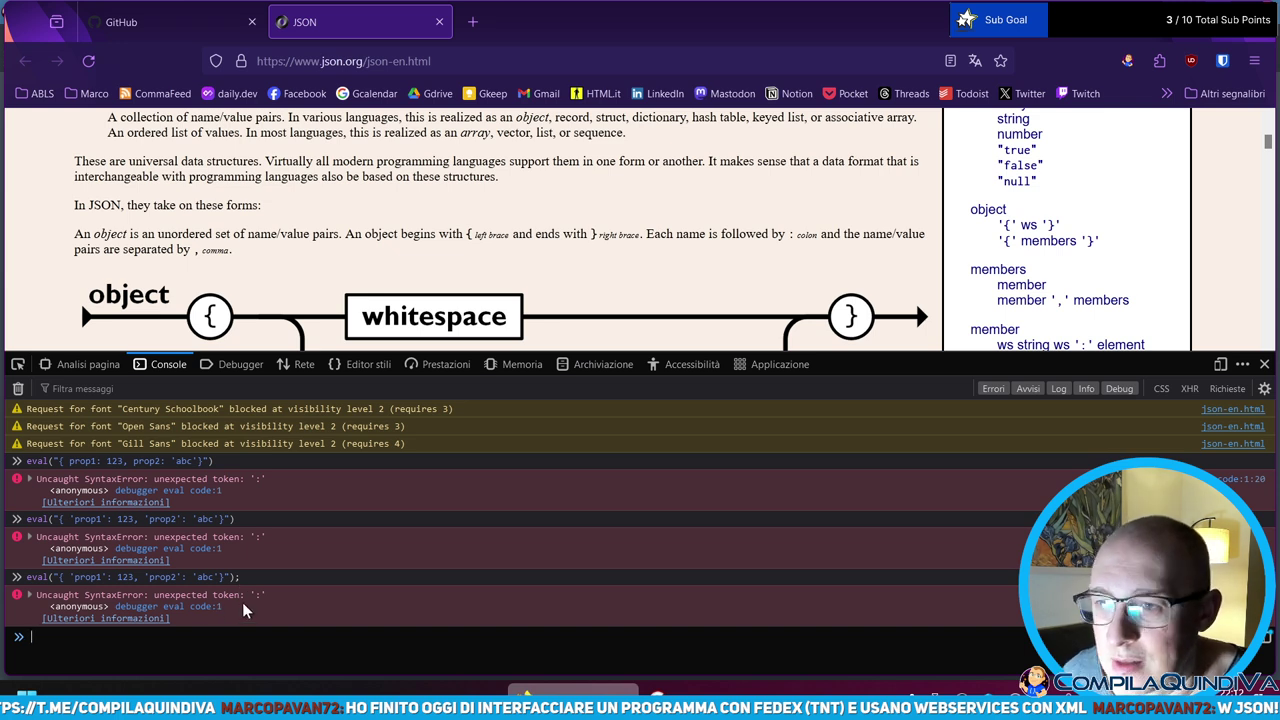
- Recall the last eval statement, with its closing semicolon, at the console prompt
key(Up)
key(Left)
key(Left)
key(Left)
key(Left)
key(Left)
key(Left)
key(Left)
key(Left)
key(Left)
key(Left)
key(Left)
key(Left)
key(Left)
key(Left)
key(Left)
key(Left)
key(Left)
key(Left)
key(Left)
key(Left)
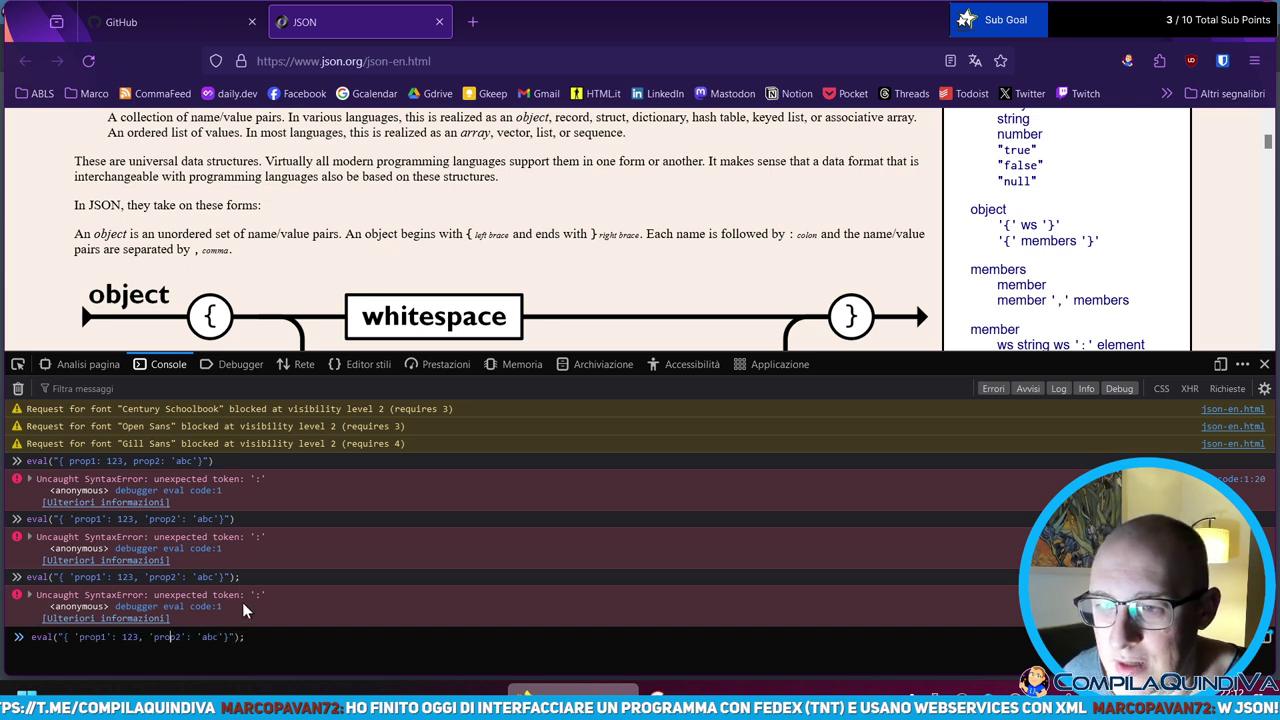
key(Left)
key(Left)
key(Left)
key(Left)
key(Left)
key(Left)
key(End)
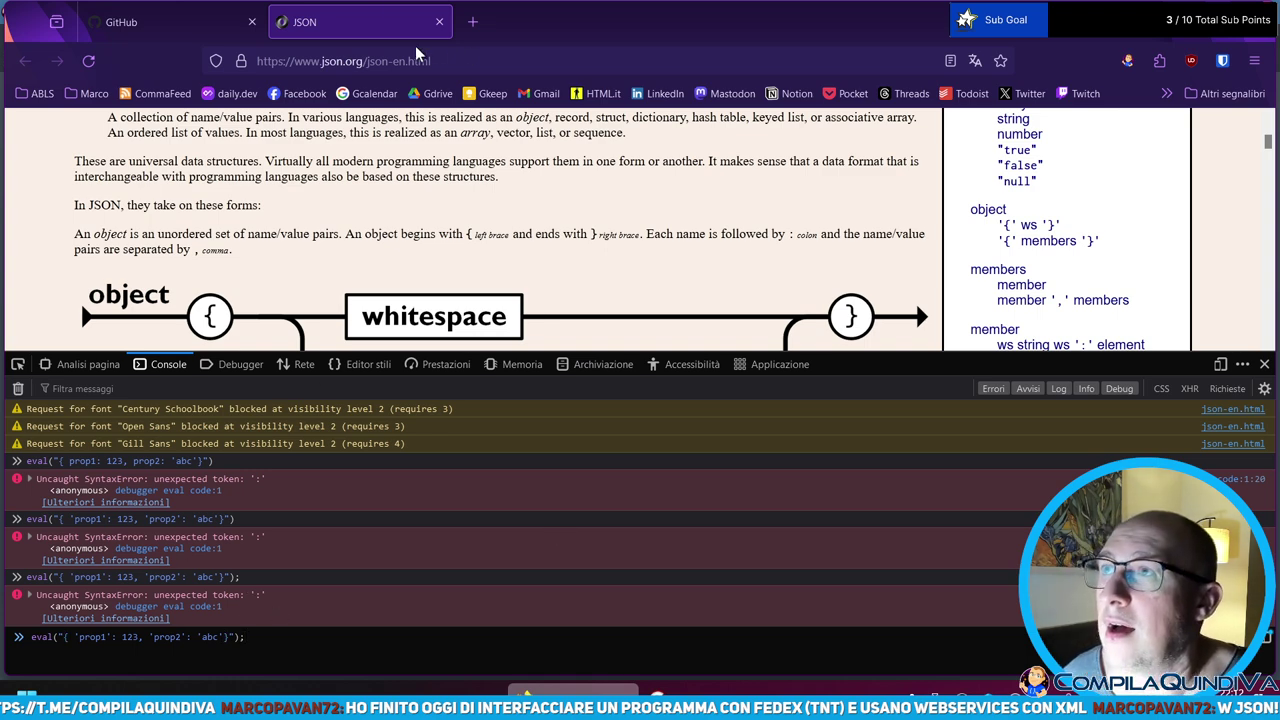
- Search the web for "eval json" in a new tab and read the Stack Overflow answers to "JSON.parse vs. eval()"
click(473, 21)
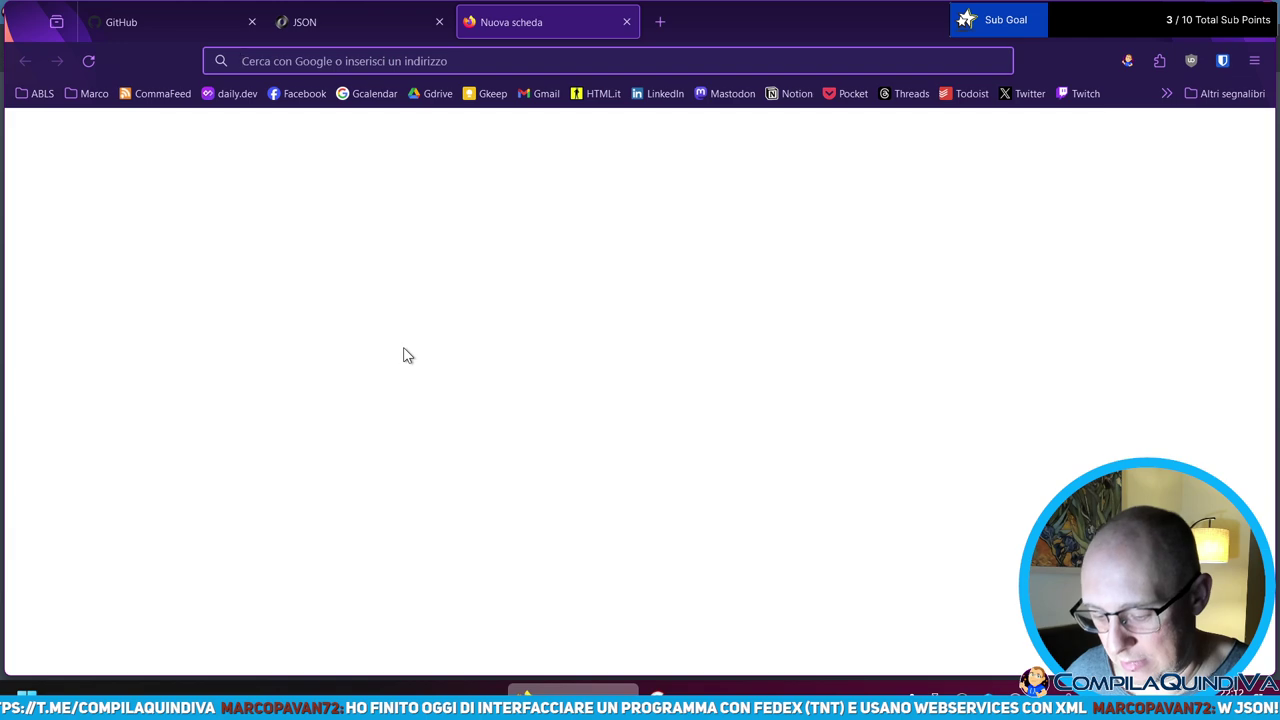
text(eval json)
key(Return)
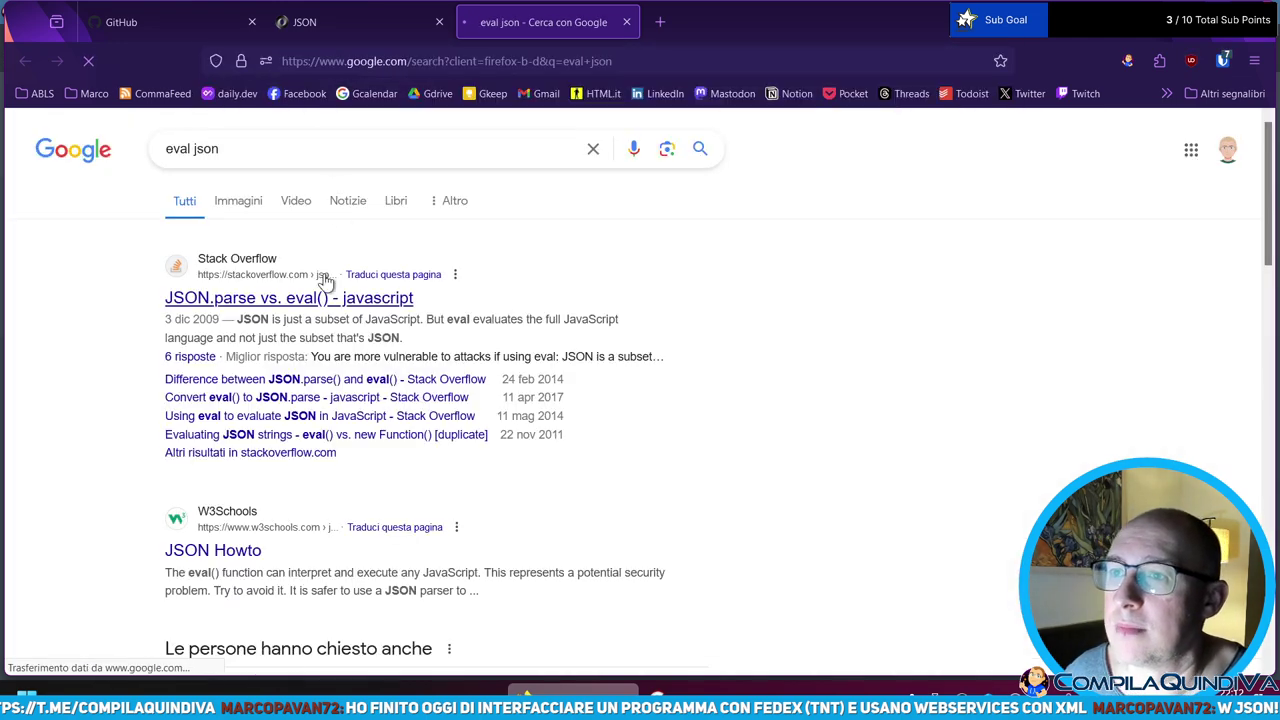
click(334, 297)
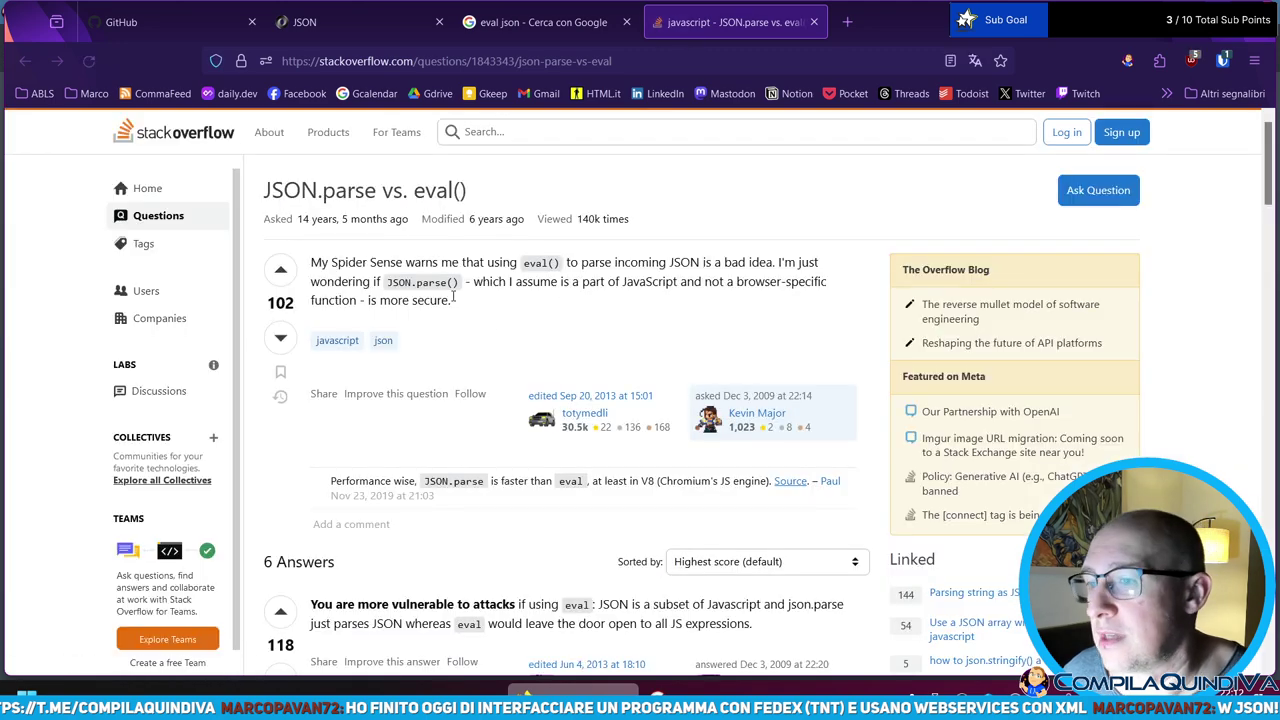
scroll(440, 300, down, 5)
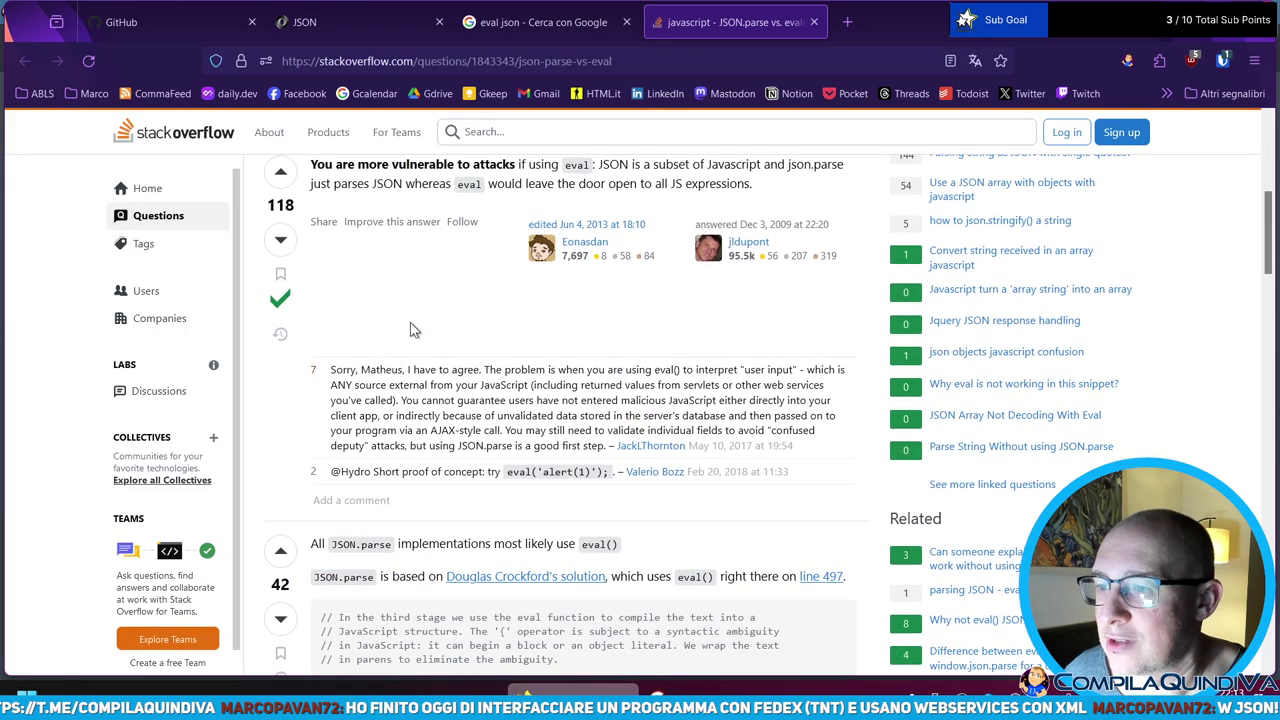
scroll(410, 327, down, 2)
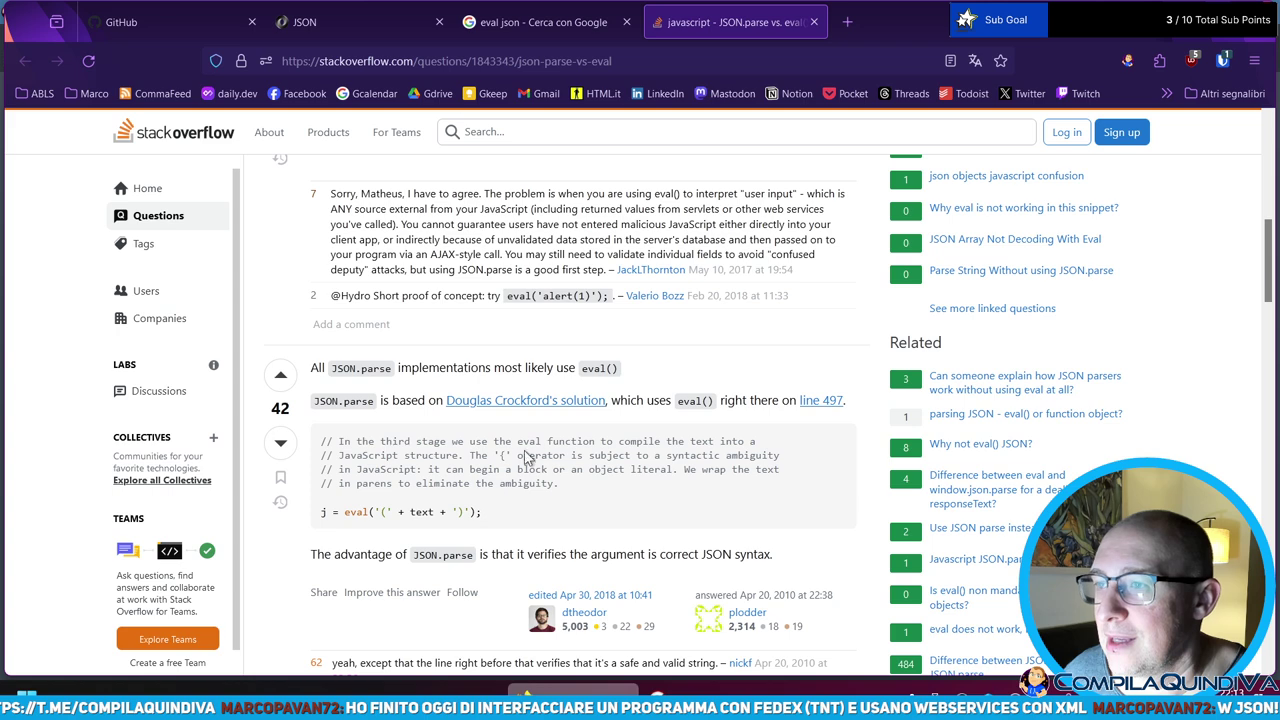
- Return to the json.org console, wrap the object literal in parentheses and run eval("({ 'prop1': 123, 'prop2': 'abc'})");
click(330, 21)
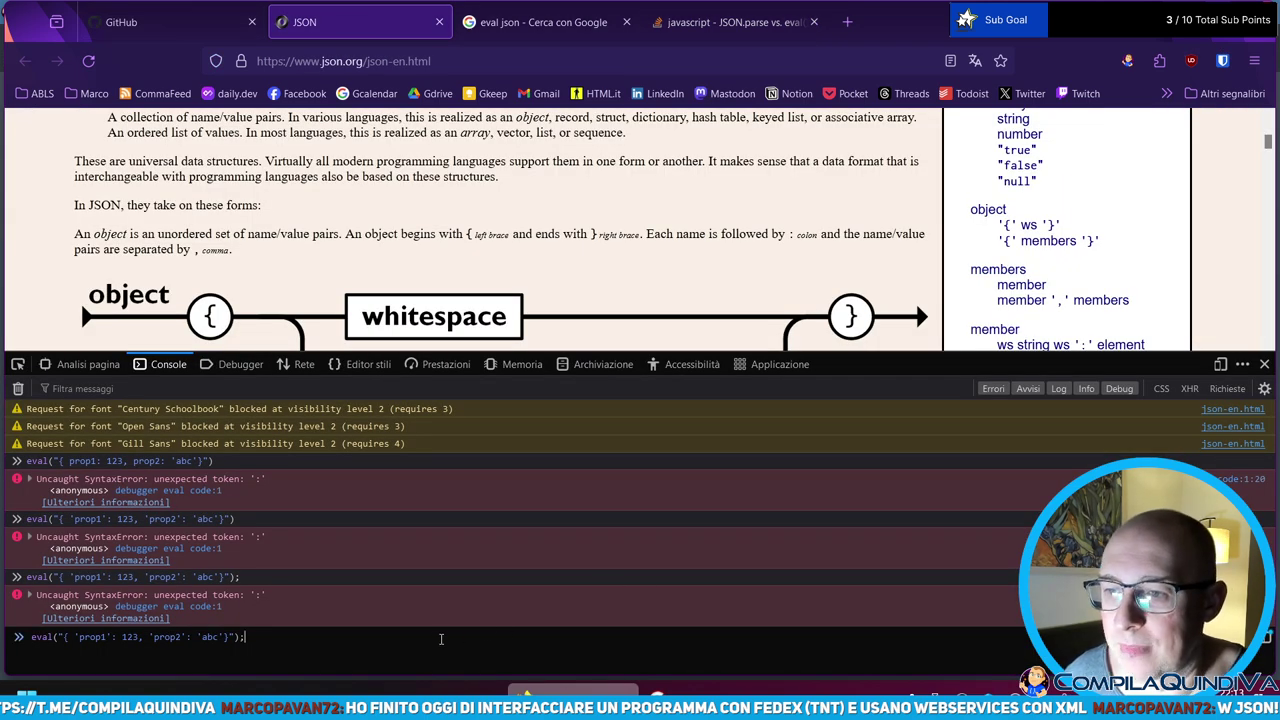
key(Right)
key(Right)
key(Right)
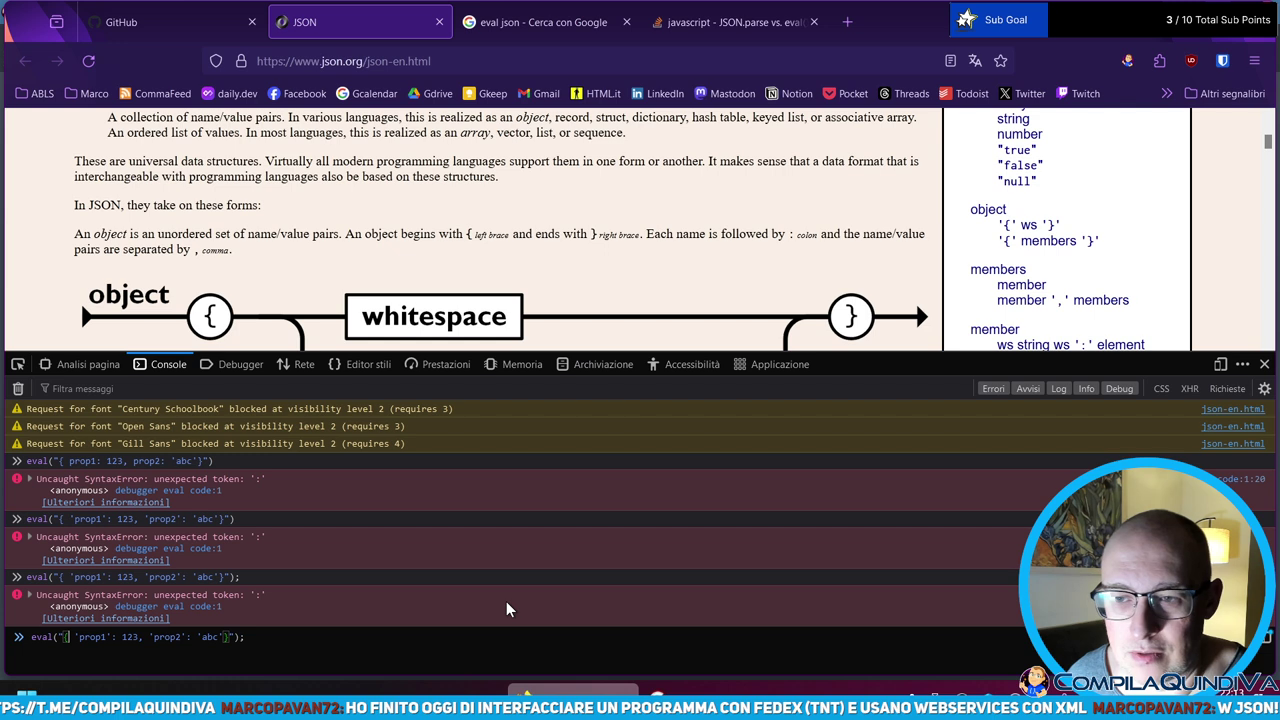
text(()
key(End)
key(Left)
key(Left)
key(Left)
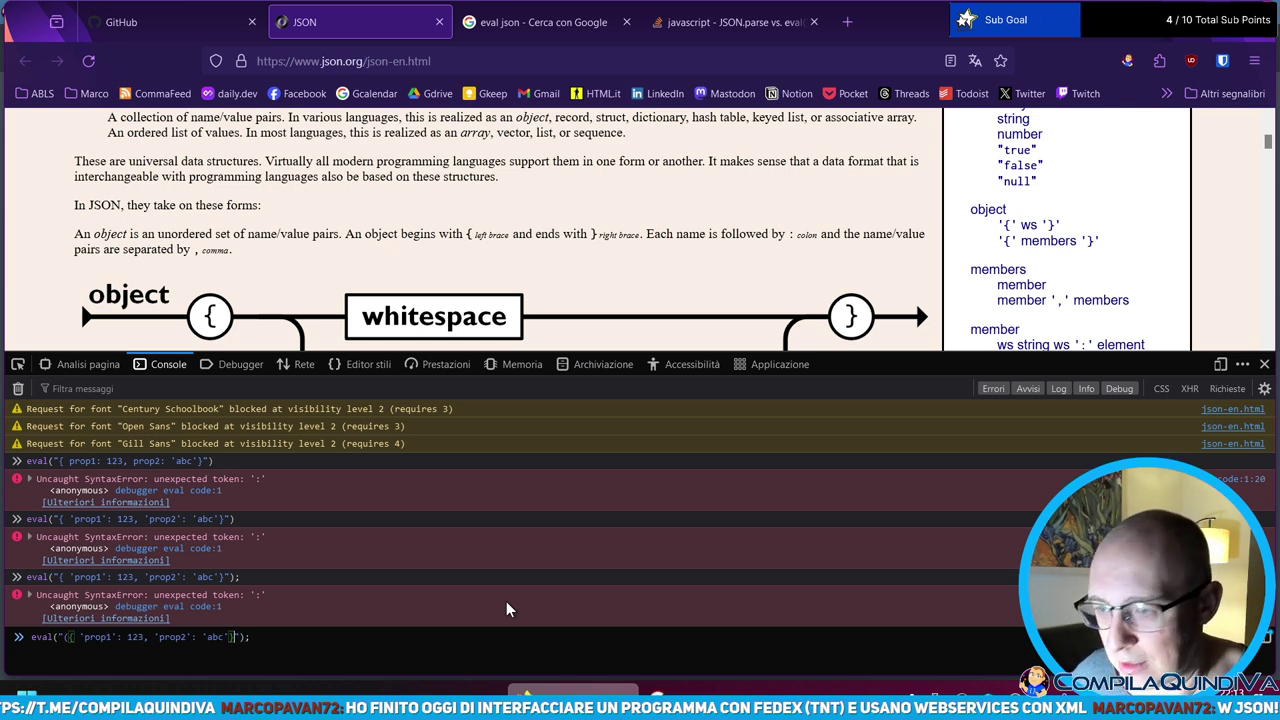
text())
key(Return)
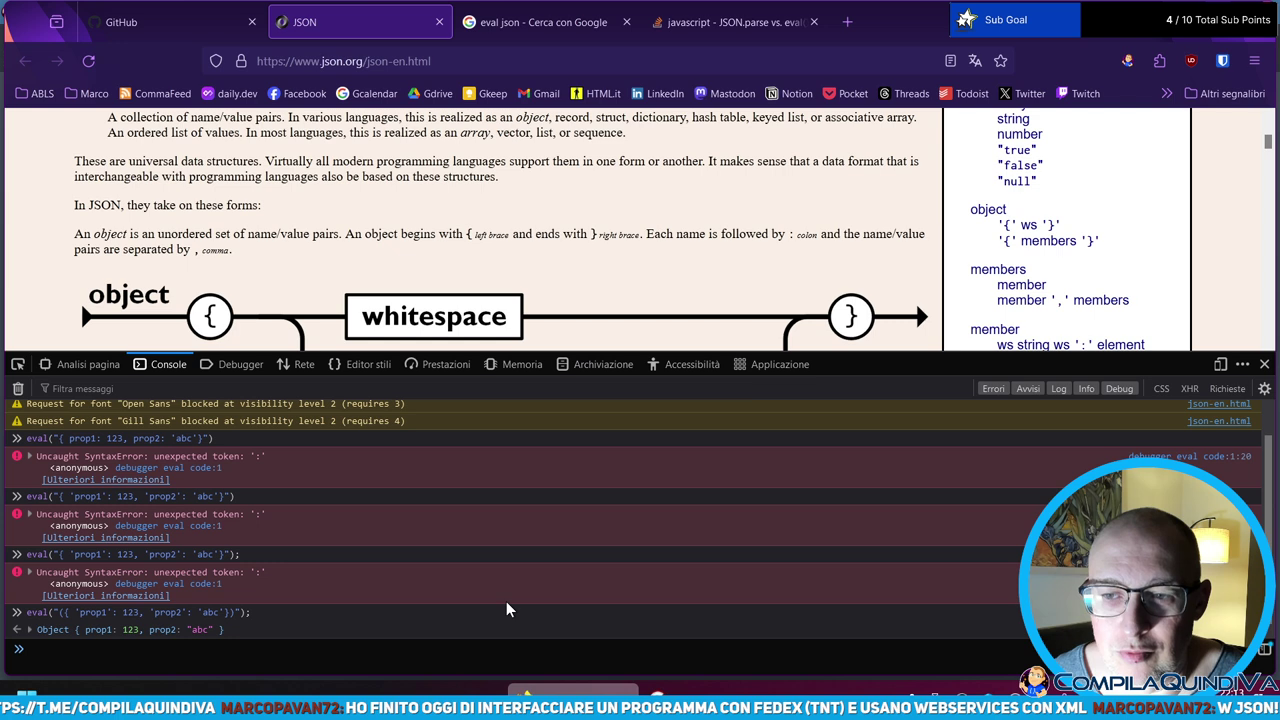
- Highlight the parenthesized object literal in the executed eval statement and expand the returned object to inspect its properties
drag(57, 608, 64, 610)
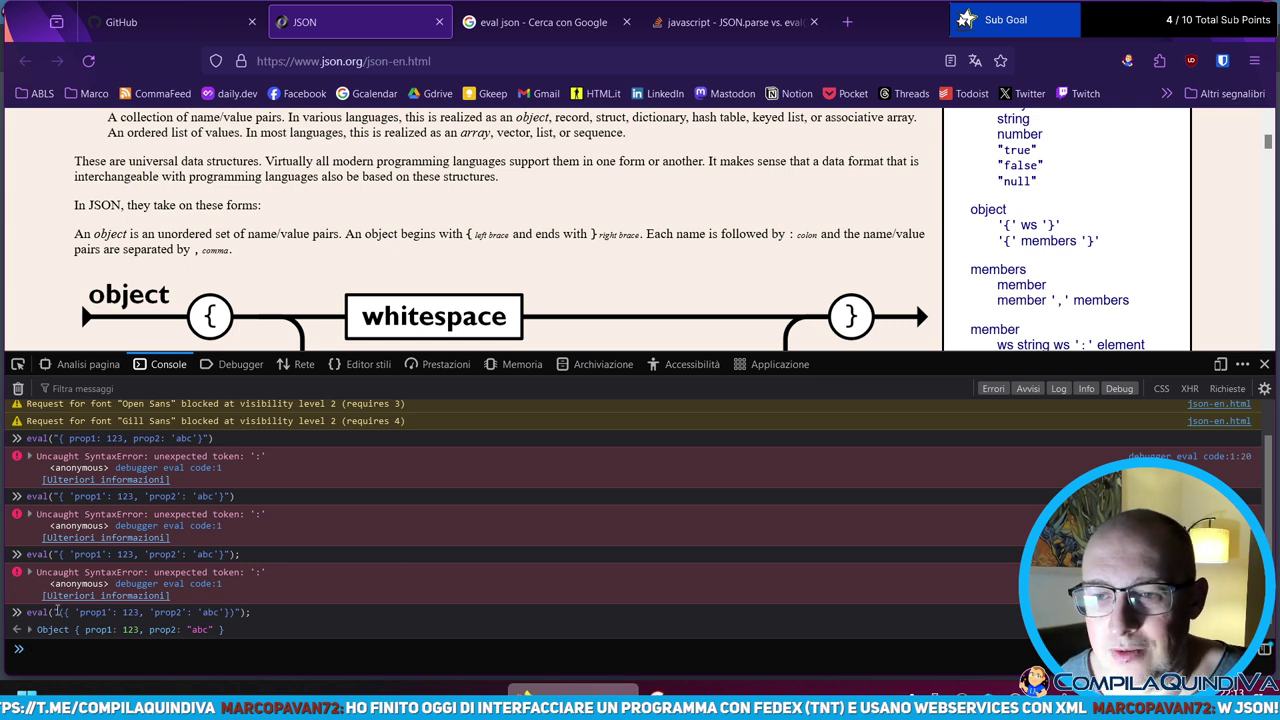
click(236, 612)
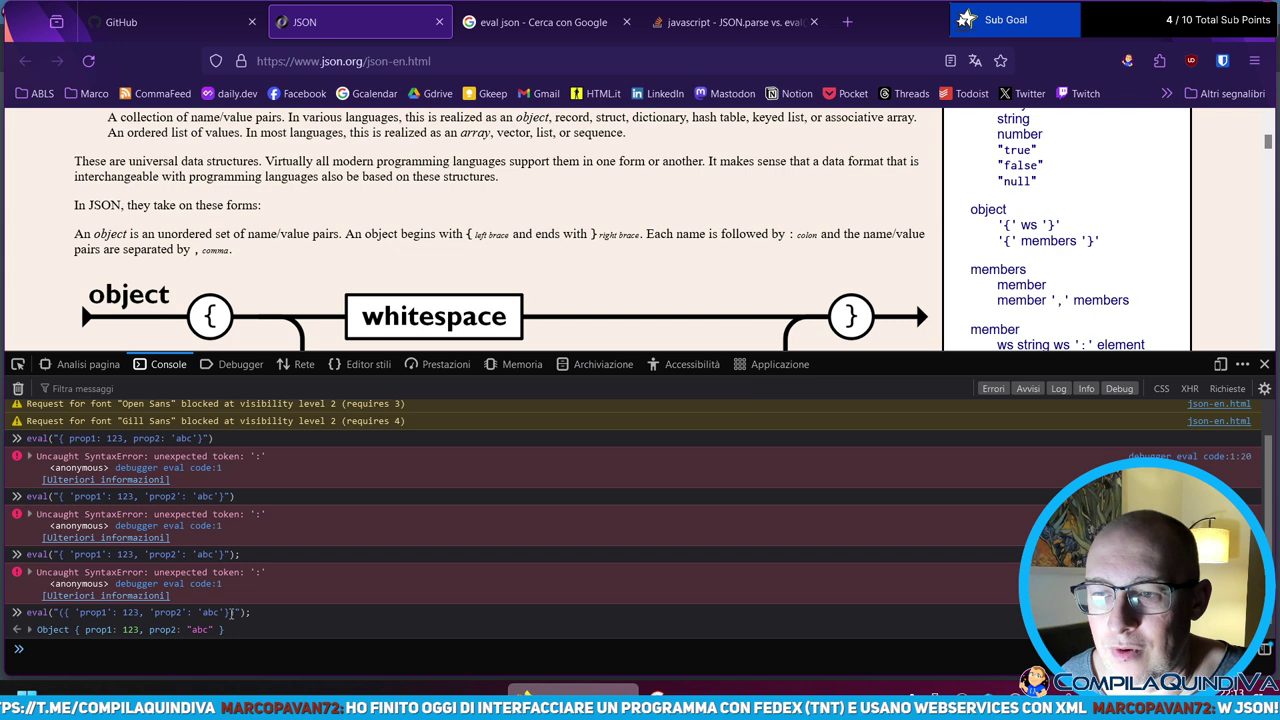
drag(230, 612, 62, 616)
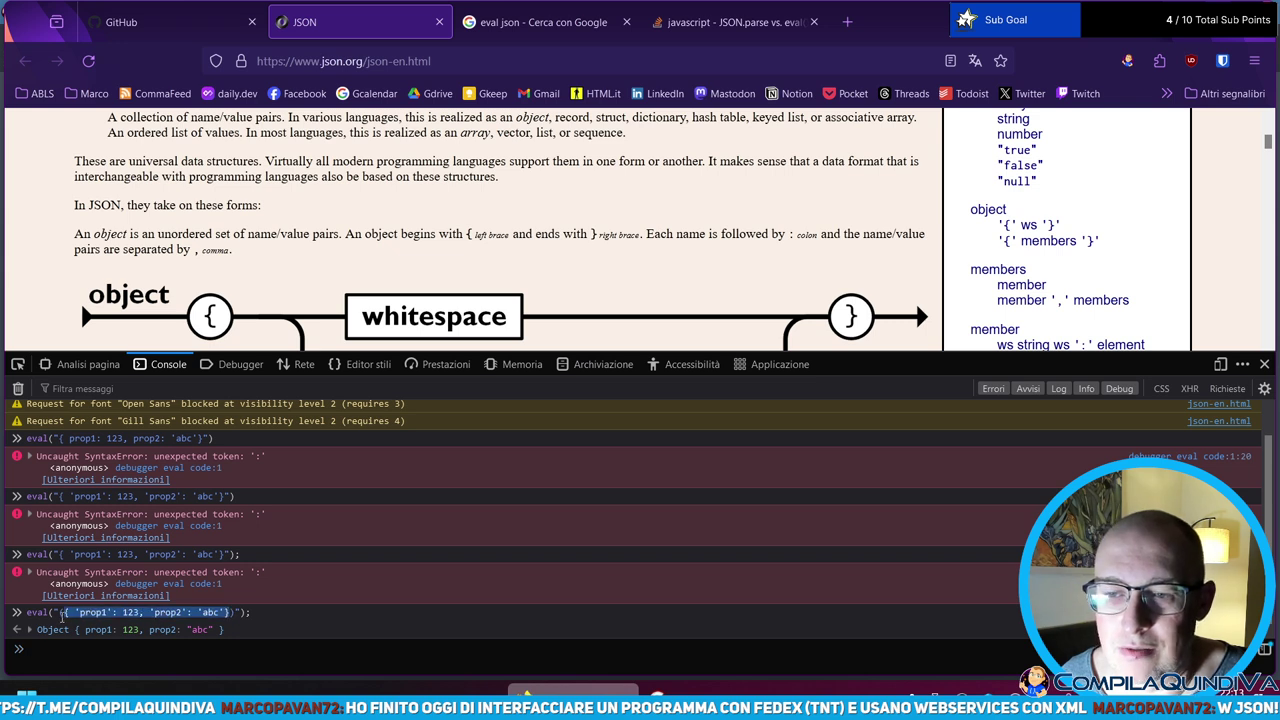
click(49, 655)
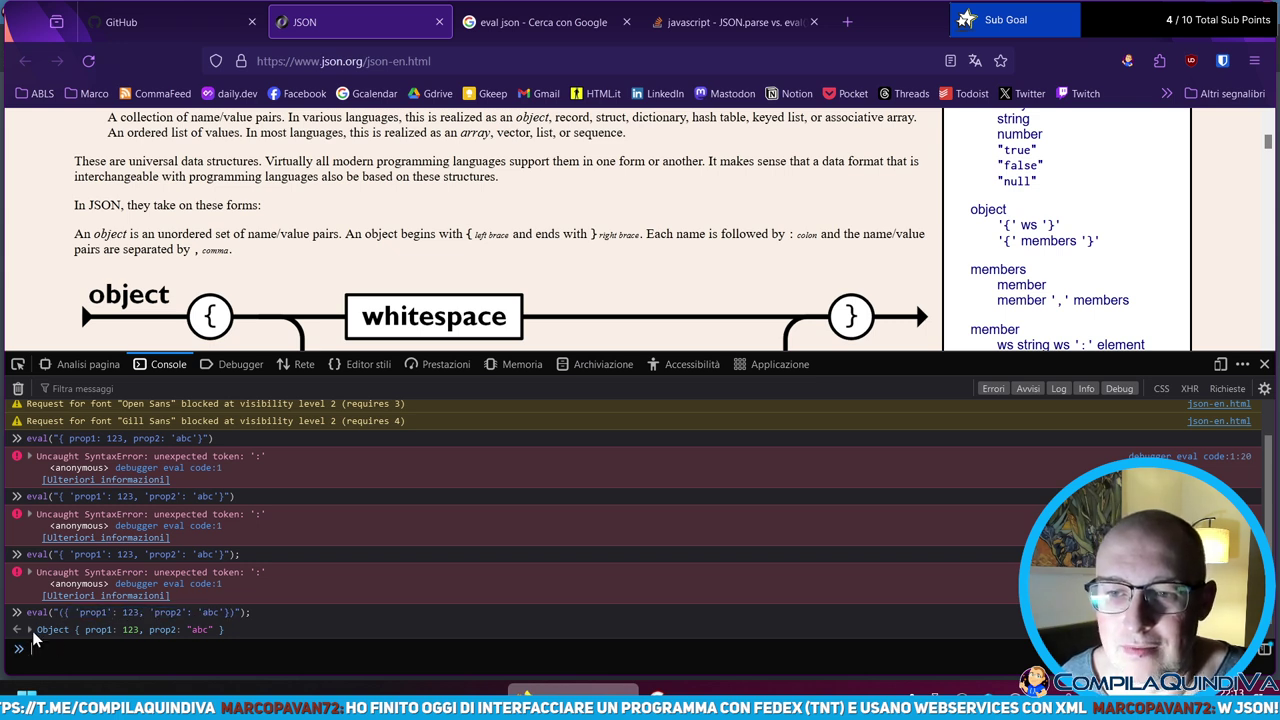
click(30, 630)
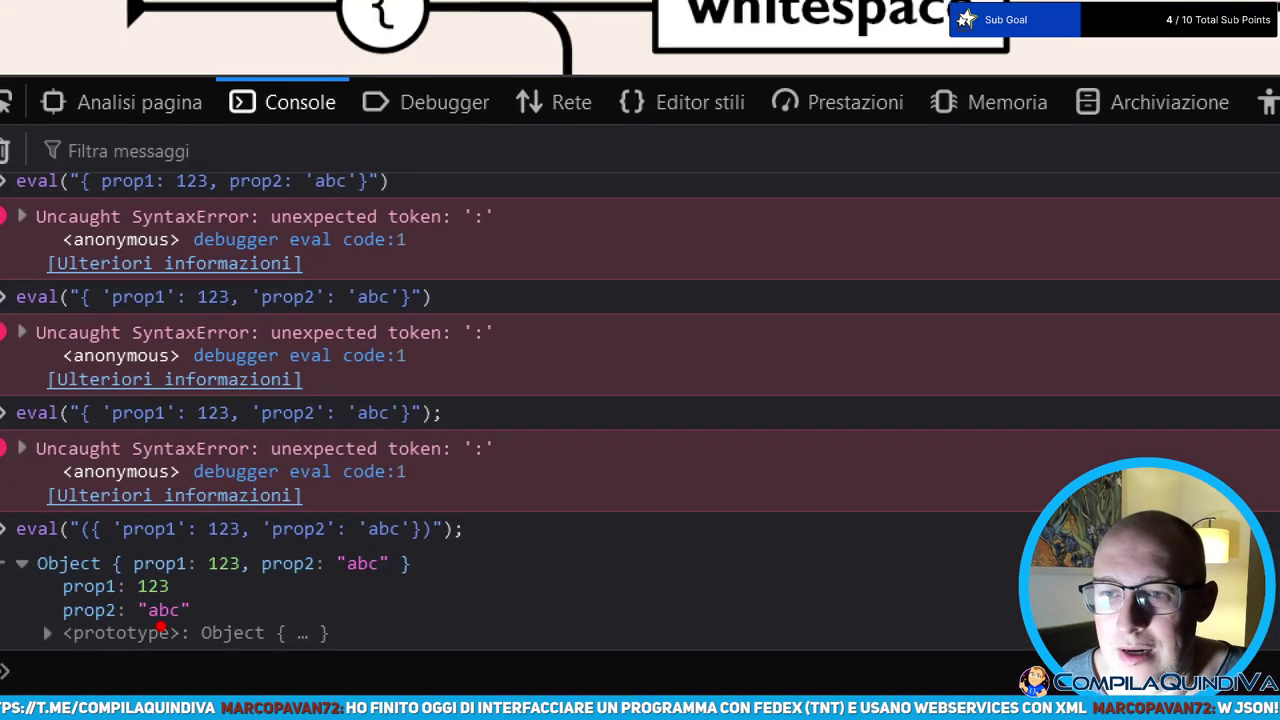
mouse_move(44, 656)
mouse_down()
mouse_move(540, 625)
mouse_move(415, 535)
mouse_up()
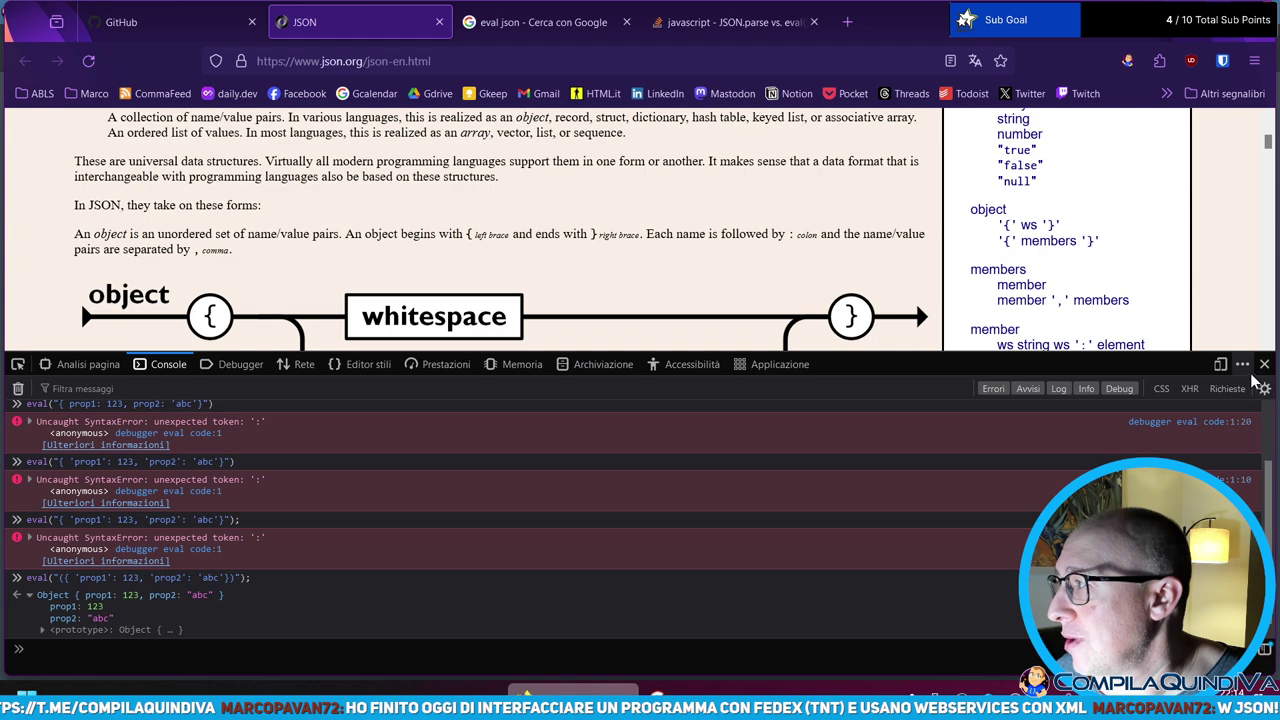
- Clear the console output and close the developer tools
click(18, 388)
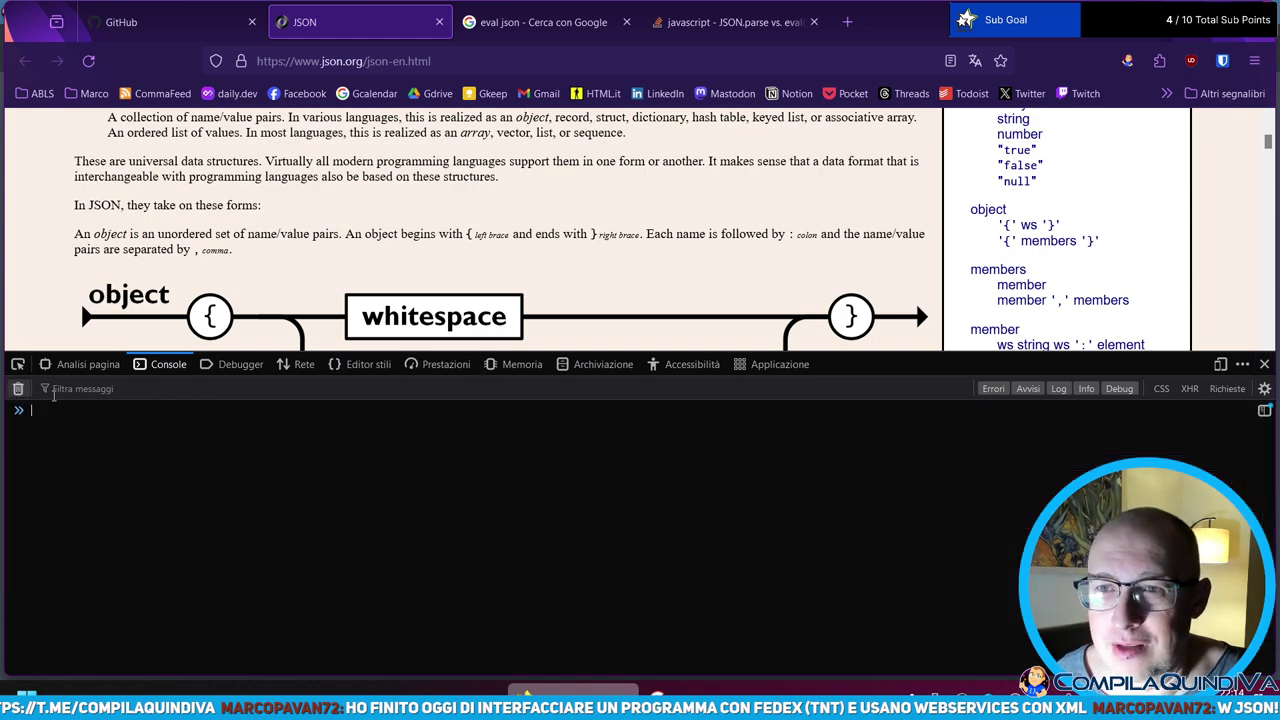
click(1264, 364)
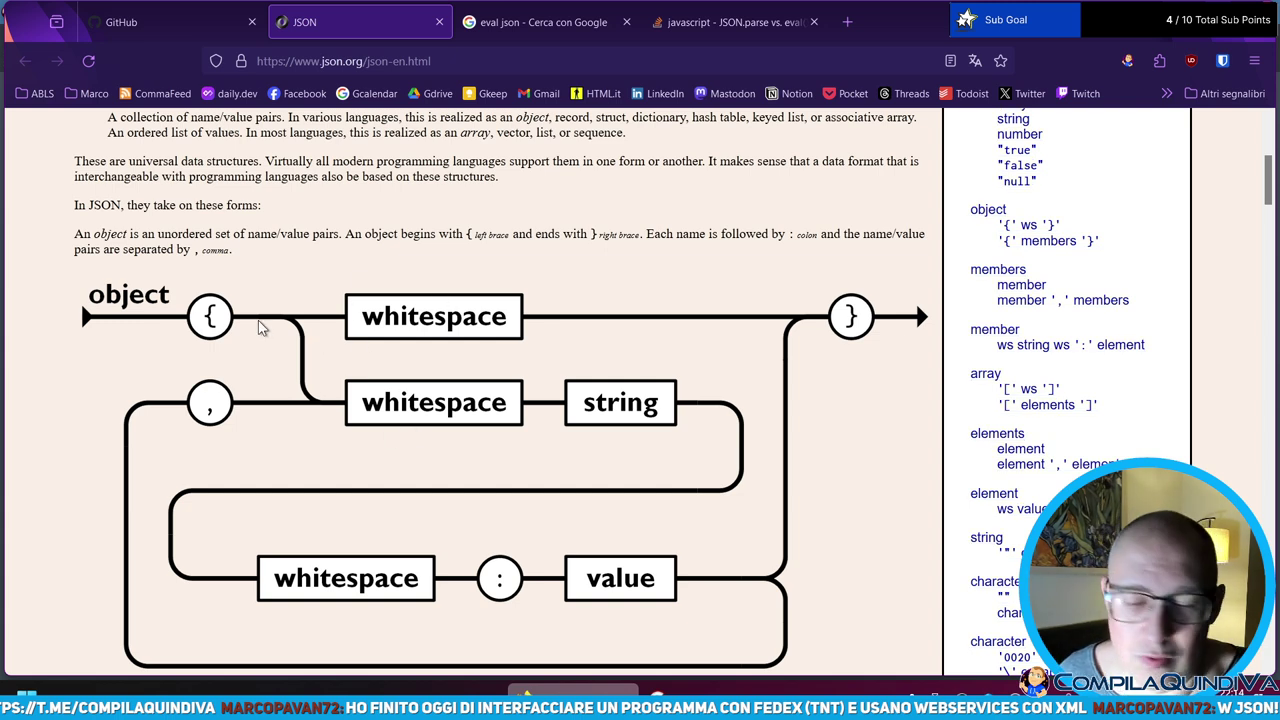
- Examine the object and array syntax diagrams on the json.org page, comparing how each structure is delimited and separated
scroll(276, 326, down, 2)
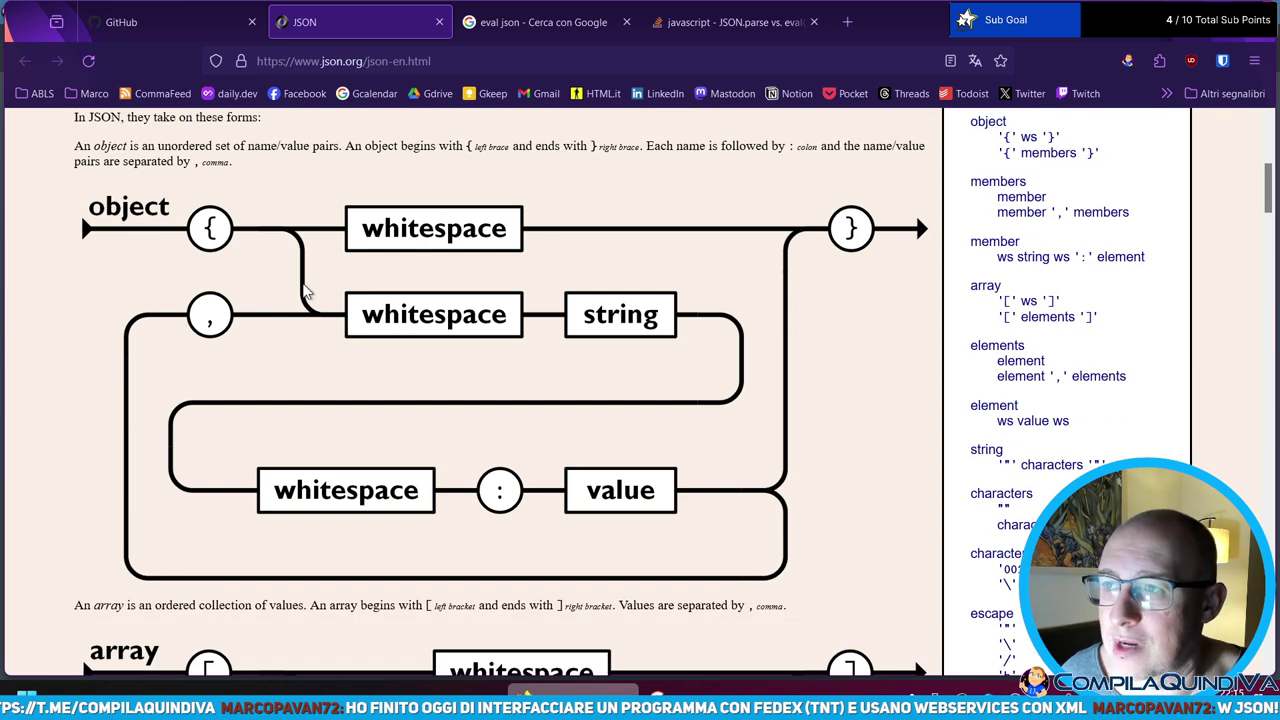
scroll(294, 283, down, 2)
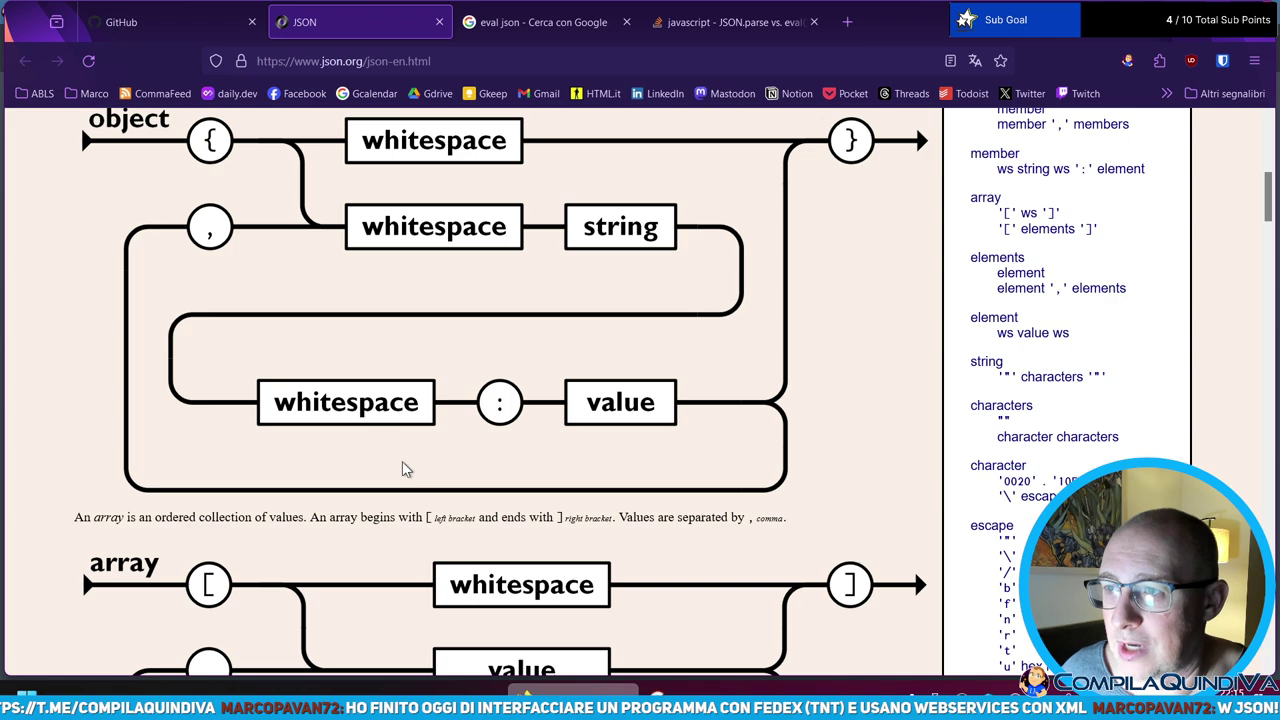
scroll(399, 265, down, 2)
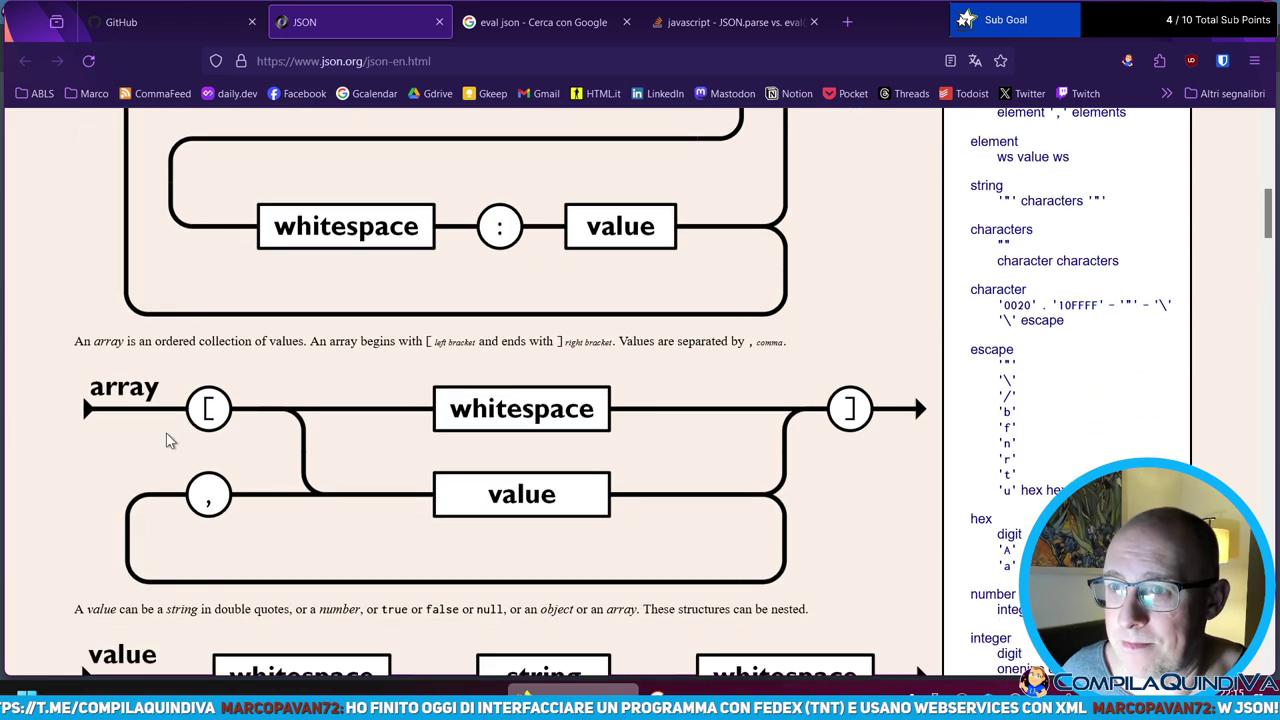
scroll(260, 405, down, 7)
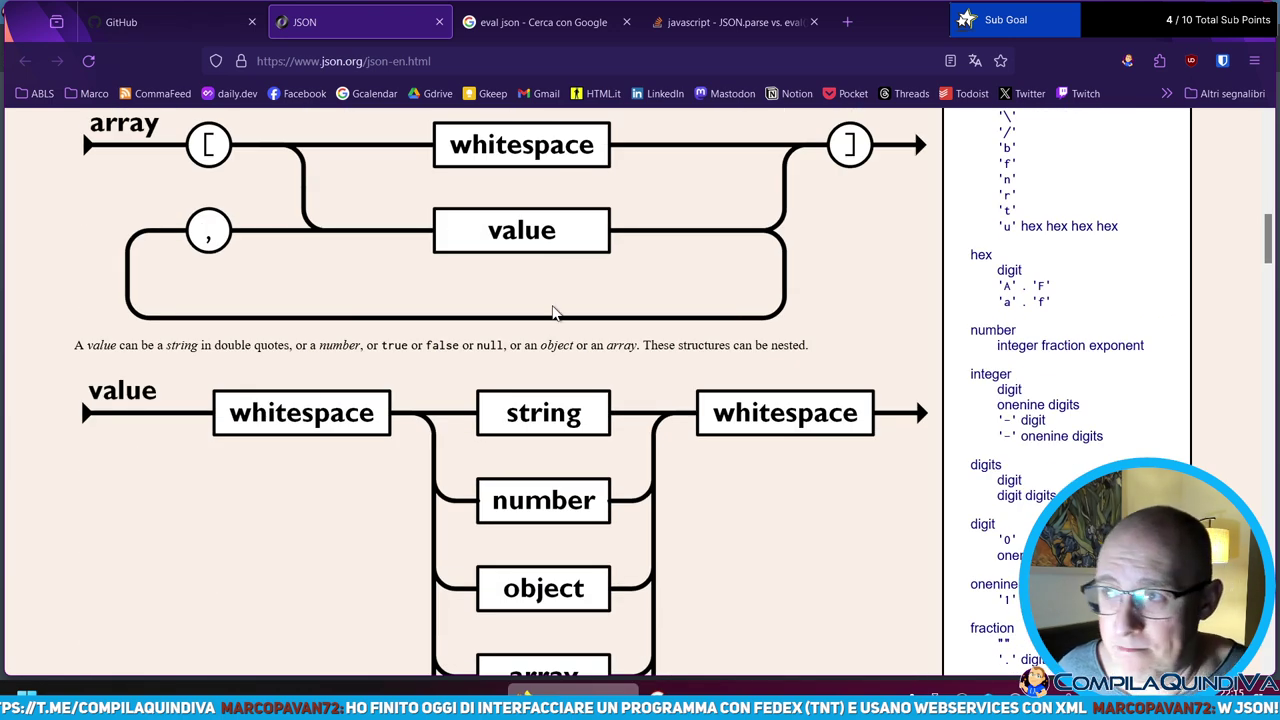
scroll(500, 318, up, 10)
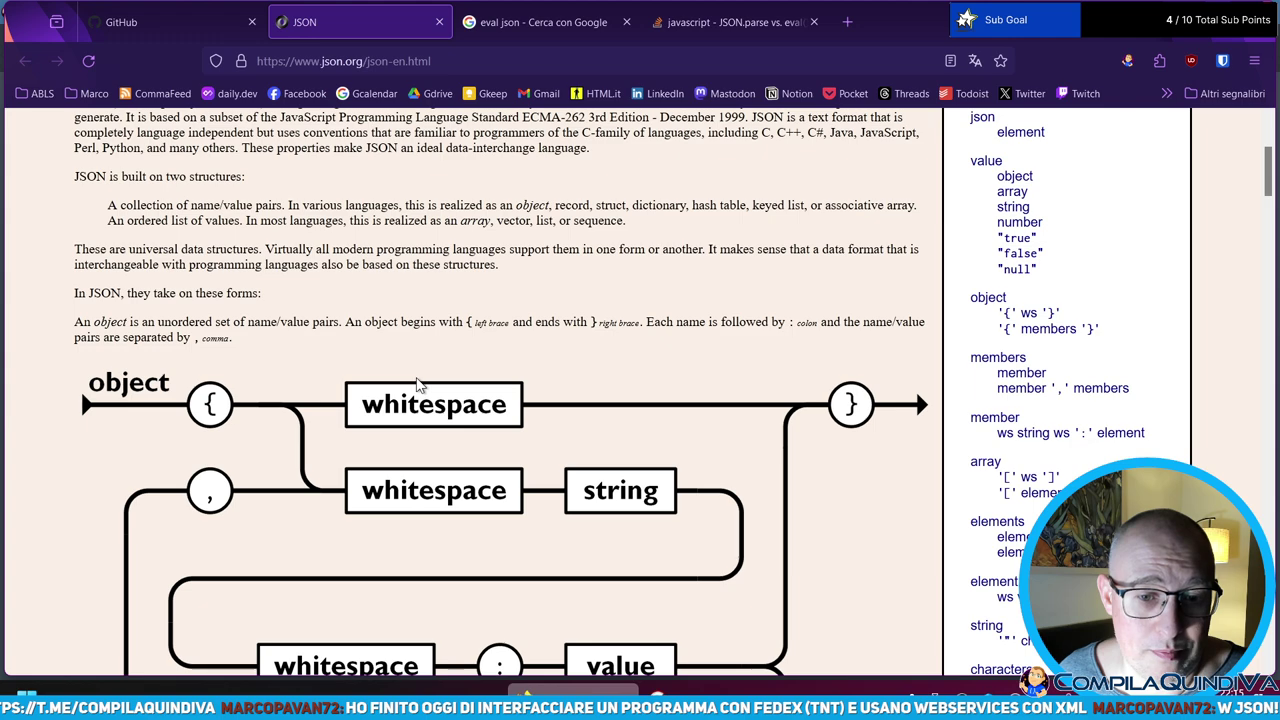
scroll(418, 385, down, 6)
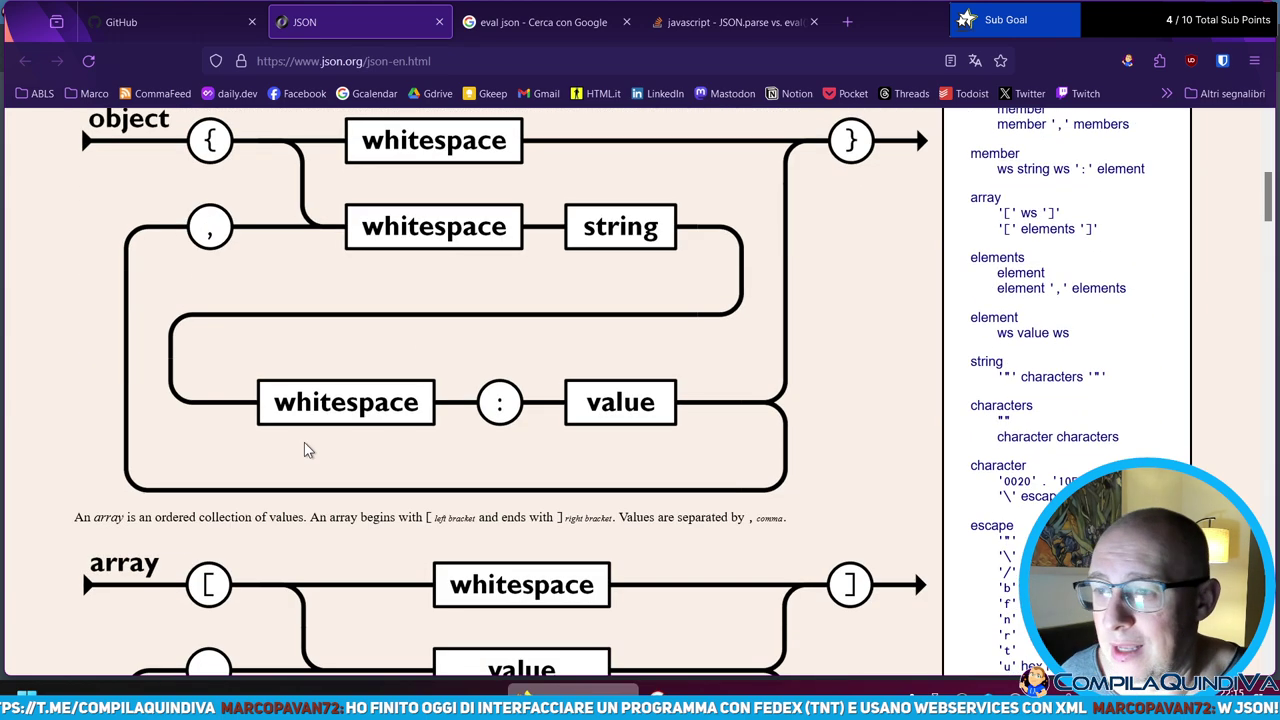
scroll(290, 443, down, 3)
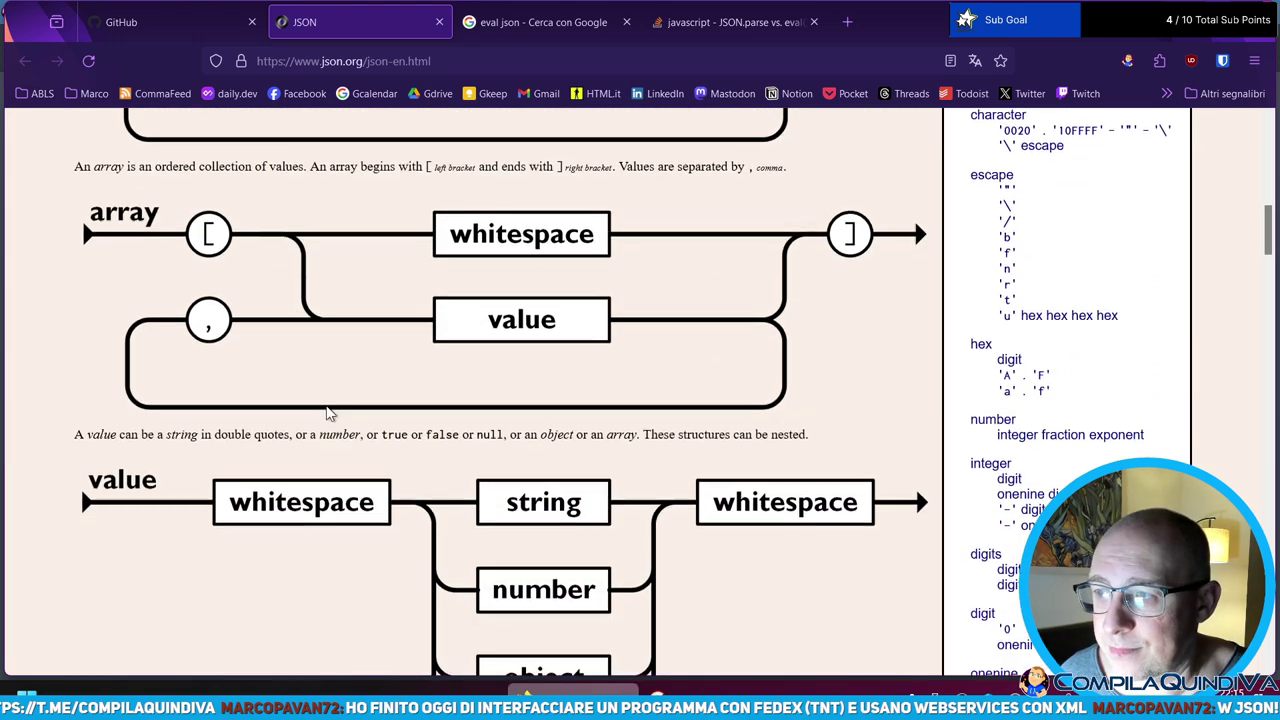
scroll(330, 415, up, 5)
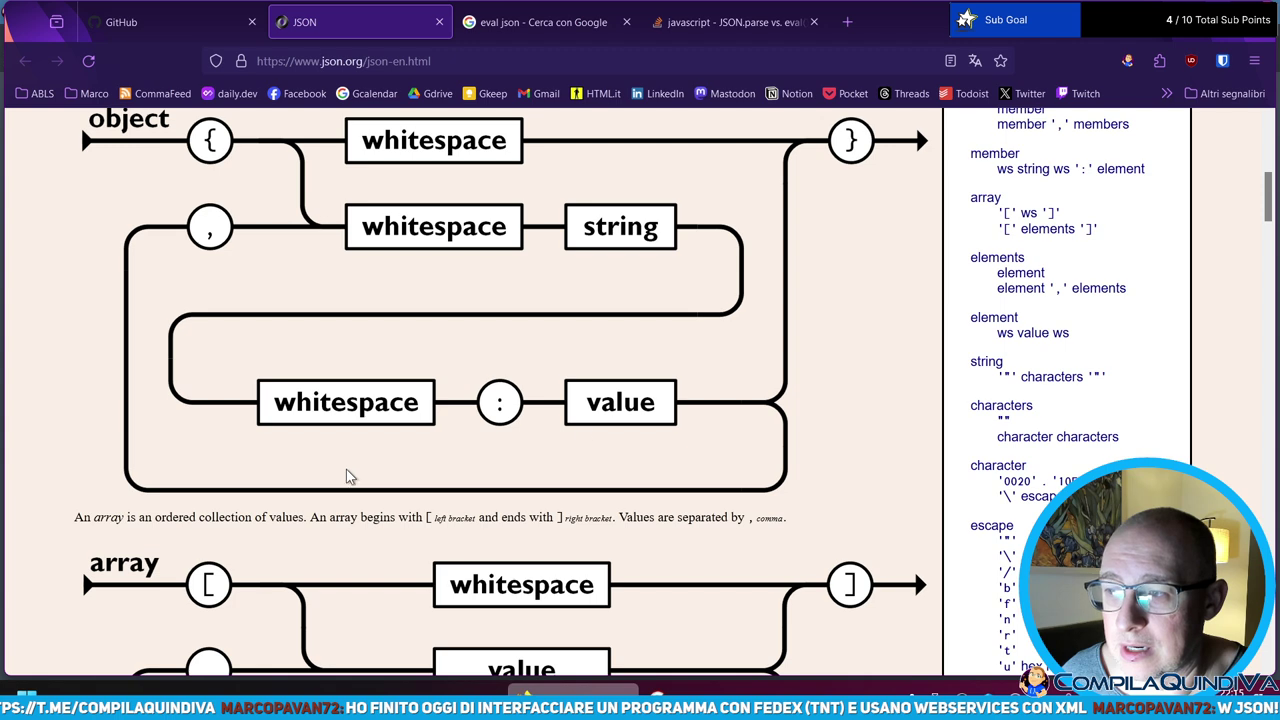
scroll(545, 413, down, 3)
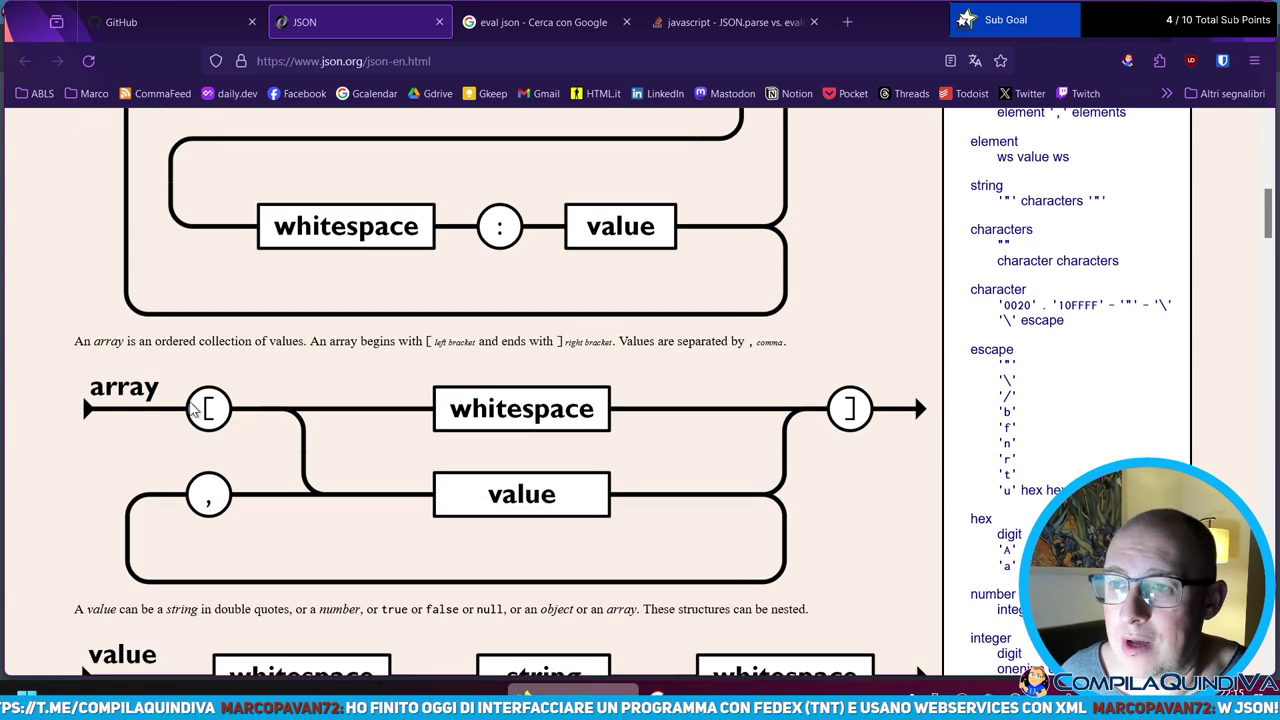
scroll(271, 397, up, 4)
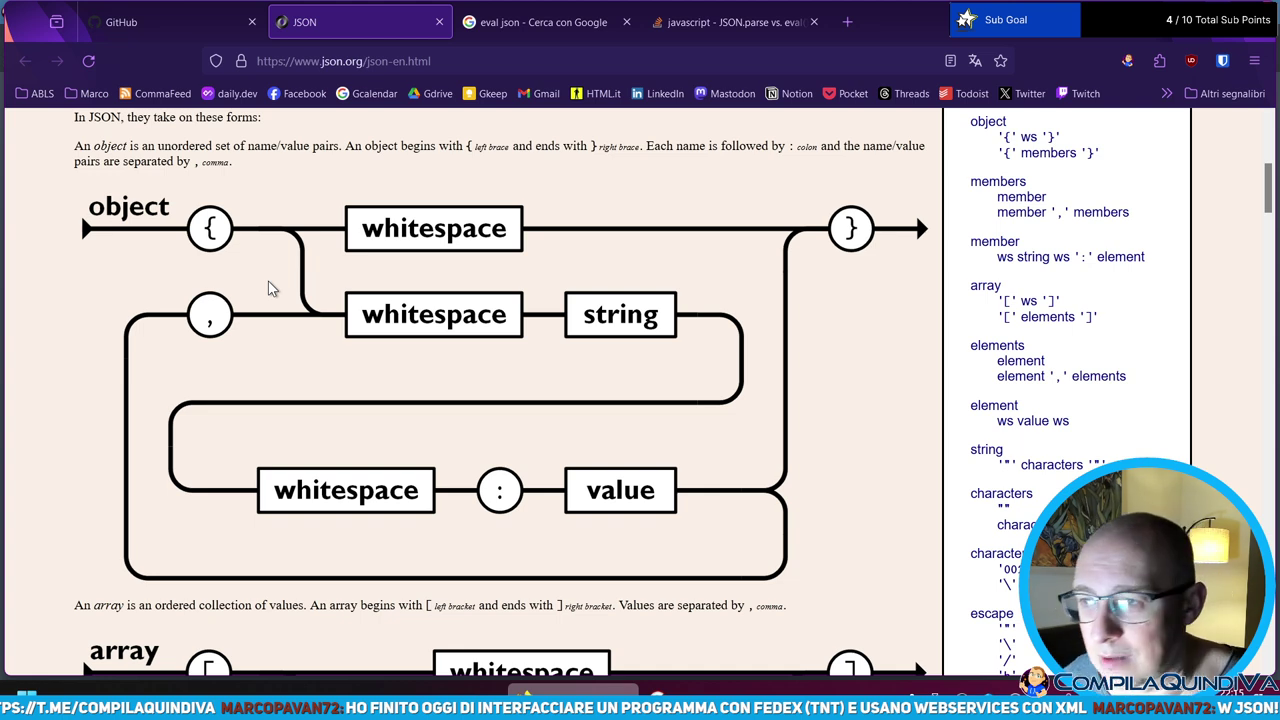
scroll(270, 300, down, 4)
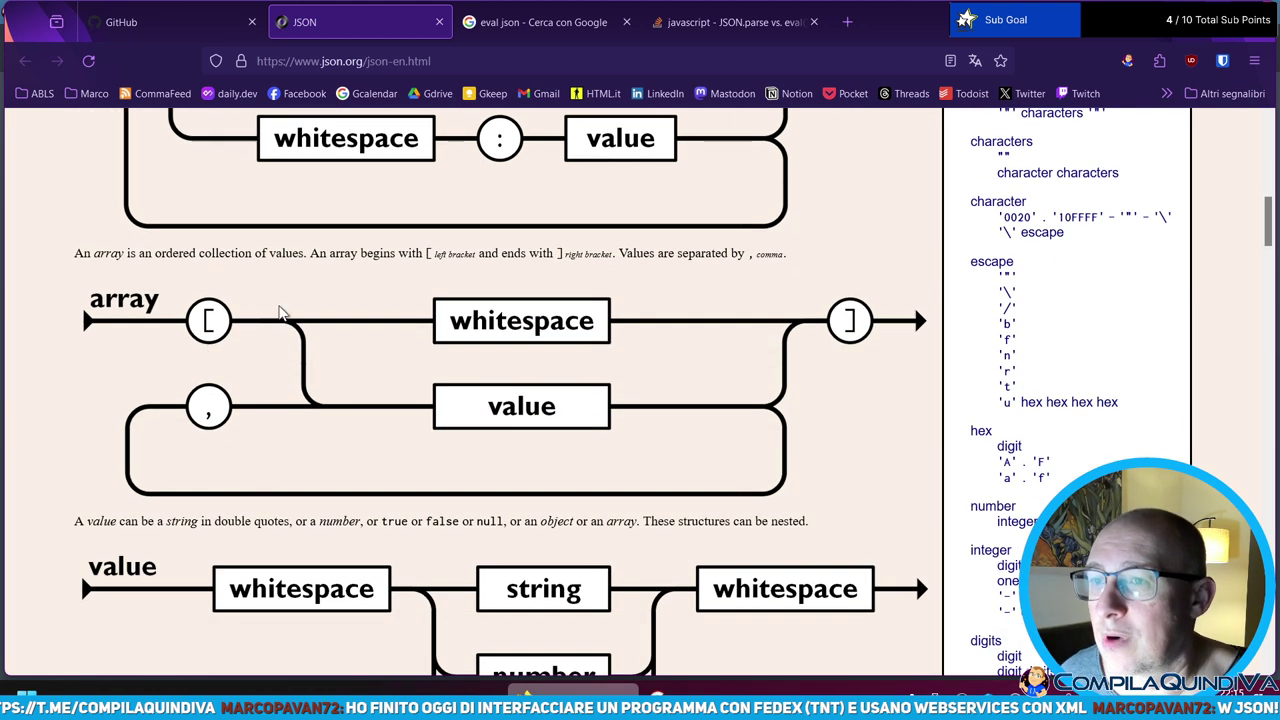
scroll(300, 377, down, 1)
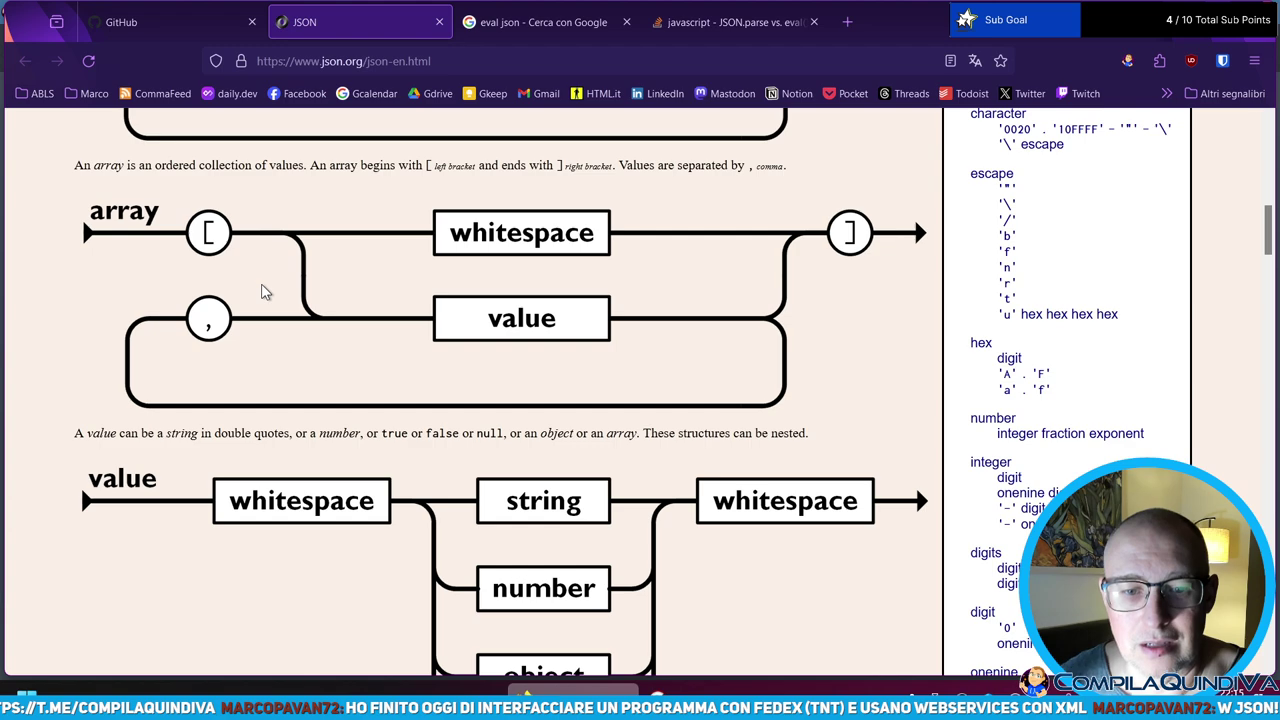
- Look through the value, string, number and whitespace diagrams, down to the list of JSON libraries by programming language
scroll(263, 291, down, 12)
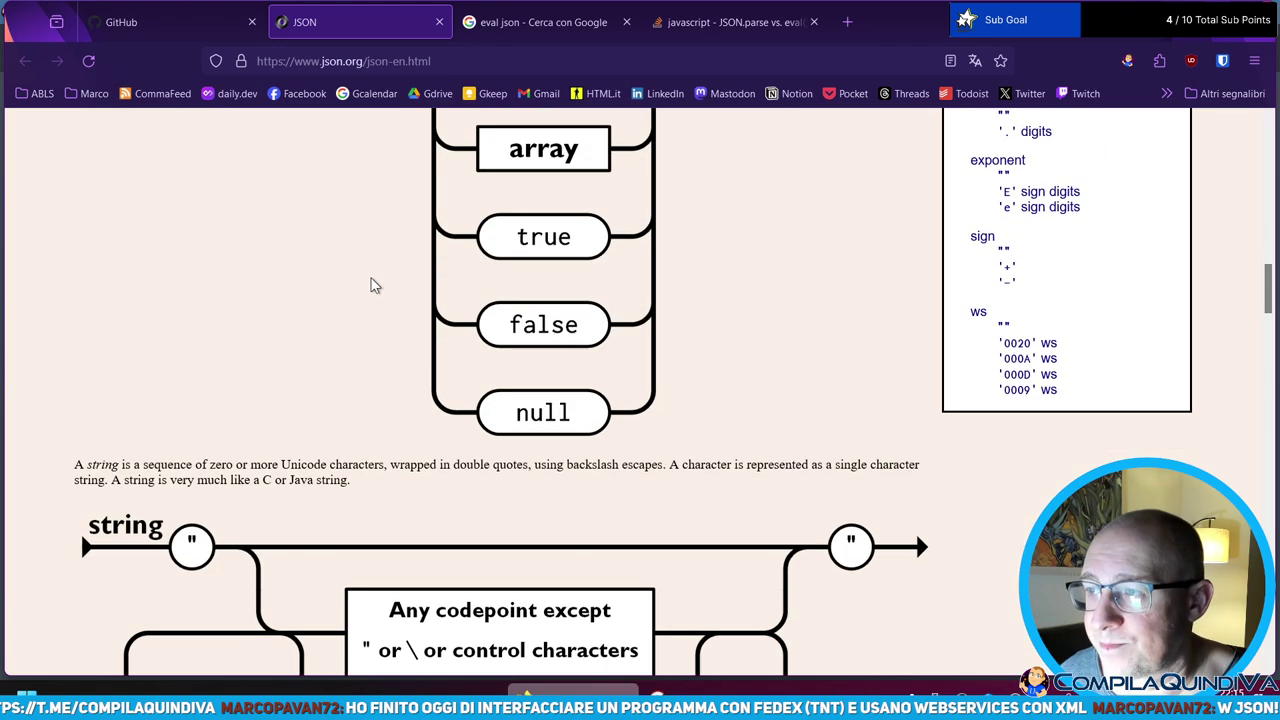
scroll(375, 270, down, 10)
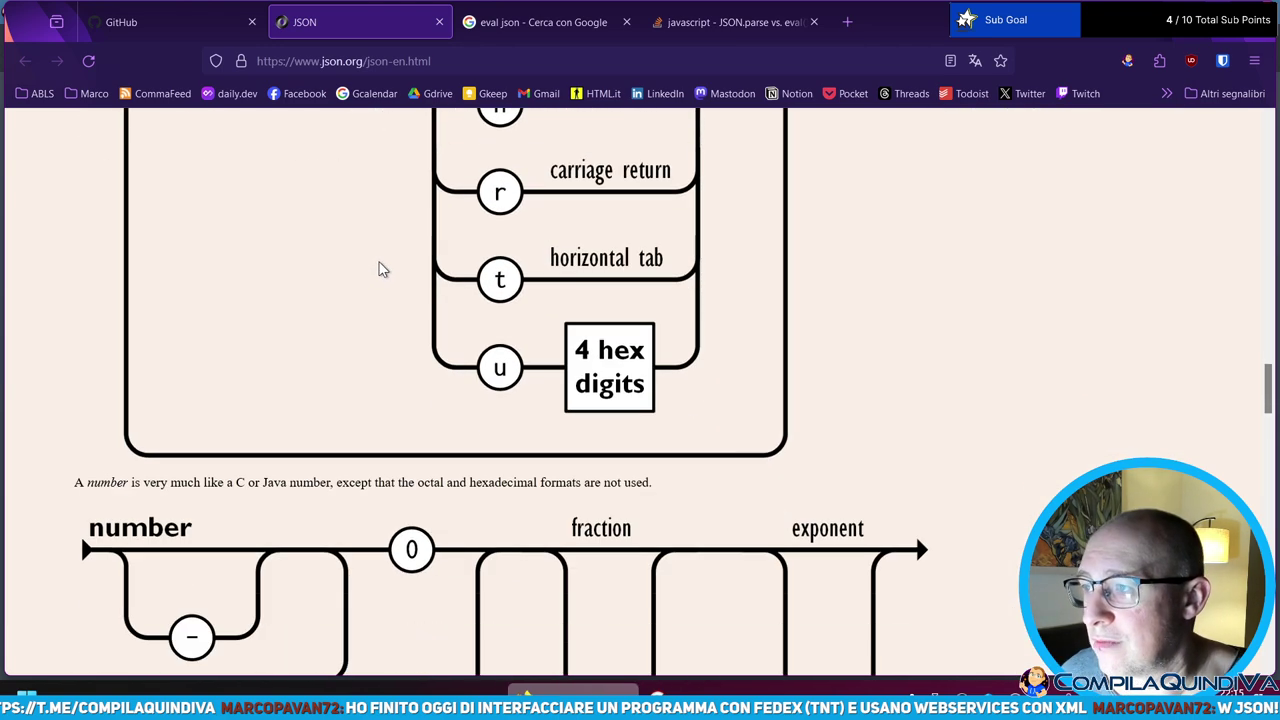
scroll(380, 268, down, 6)
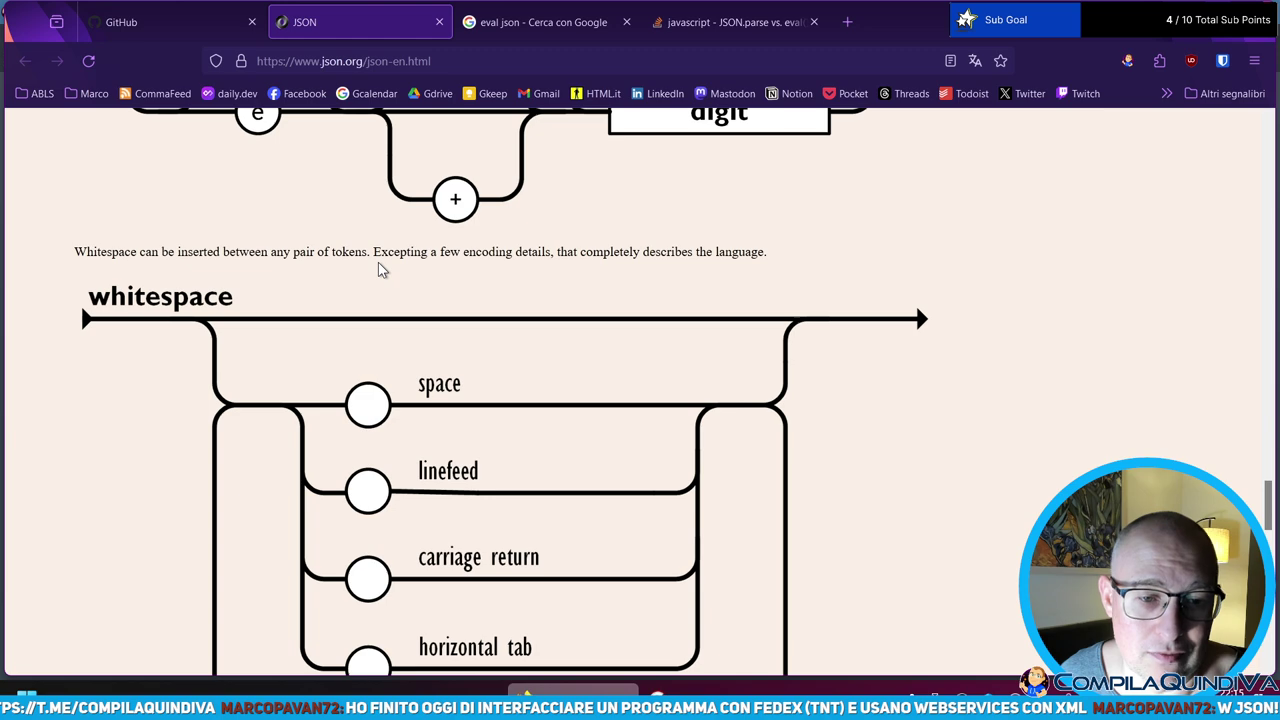
scroll(537, 314, down, 3)
scroll(537, 314, down, 5)
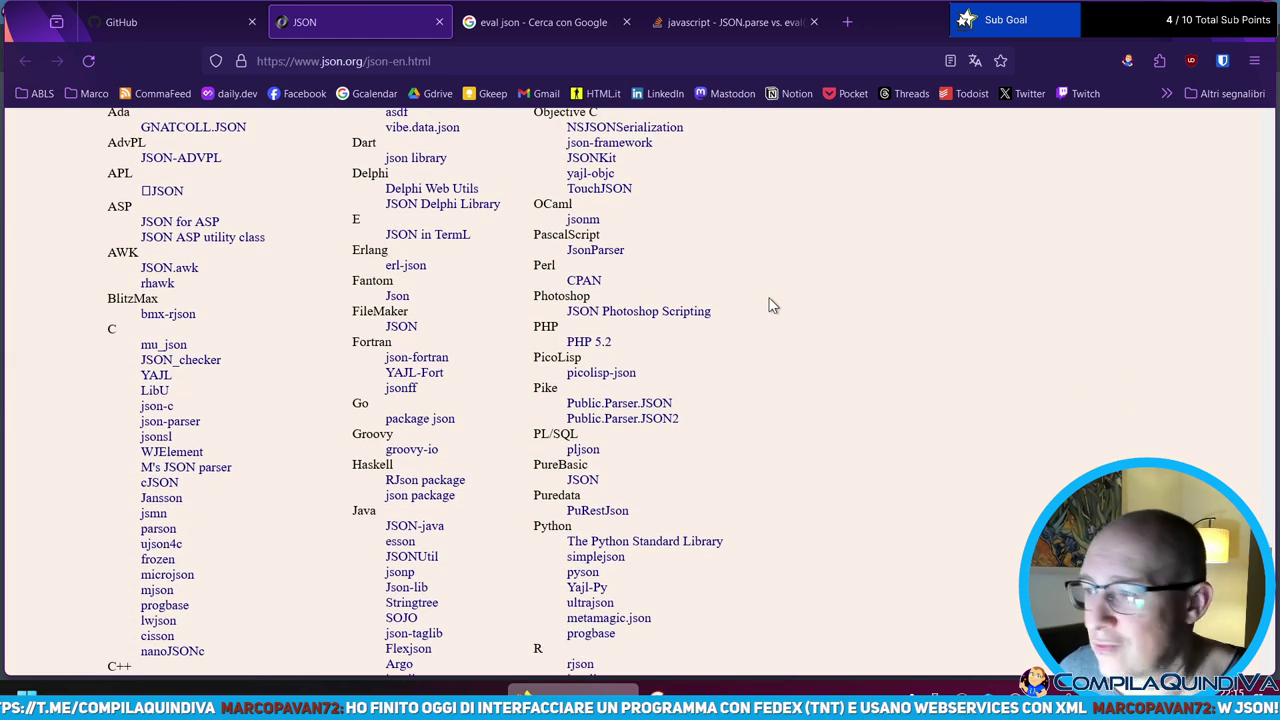
scroll(773, 289, down, 1)
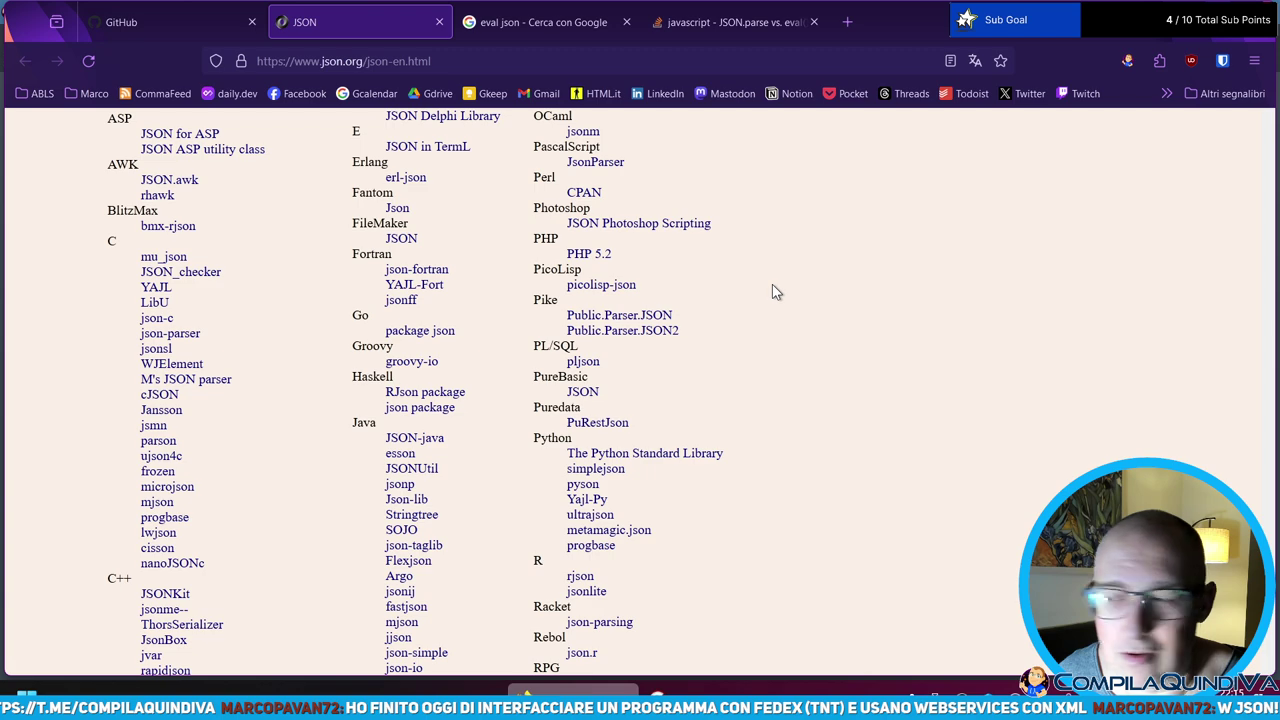
scroll(772, 284, up, 2)
- Search Google for "json5" in the existing search tab and open the "JSON5 – JSON for Humans" site
click(540, 22)
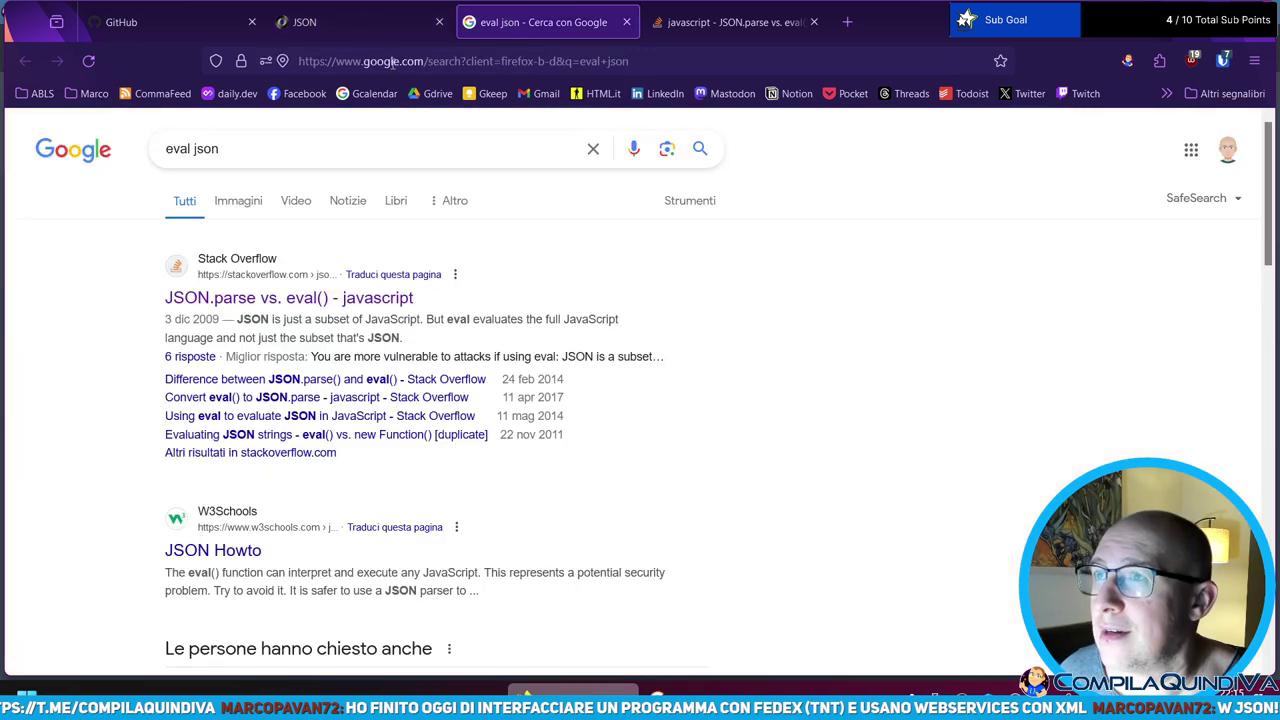
drag(308, 150, 63, 158)
text(json5)
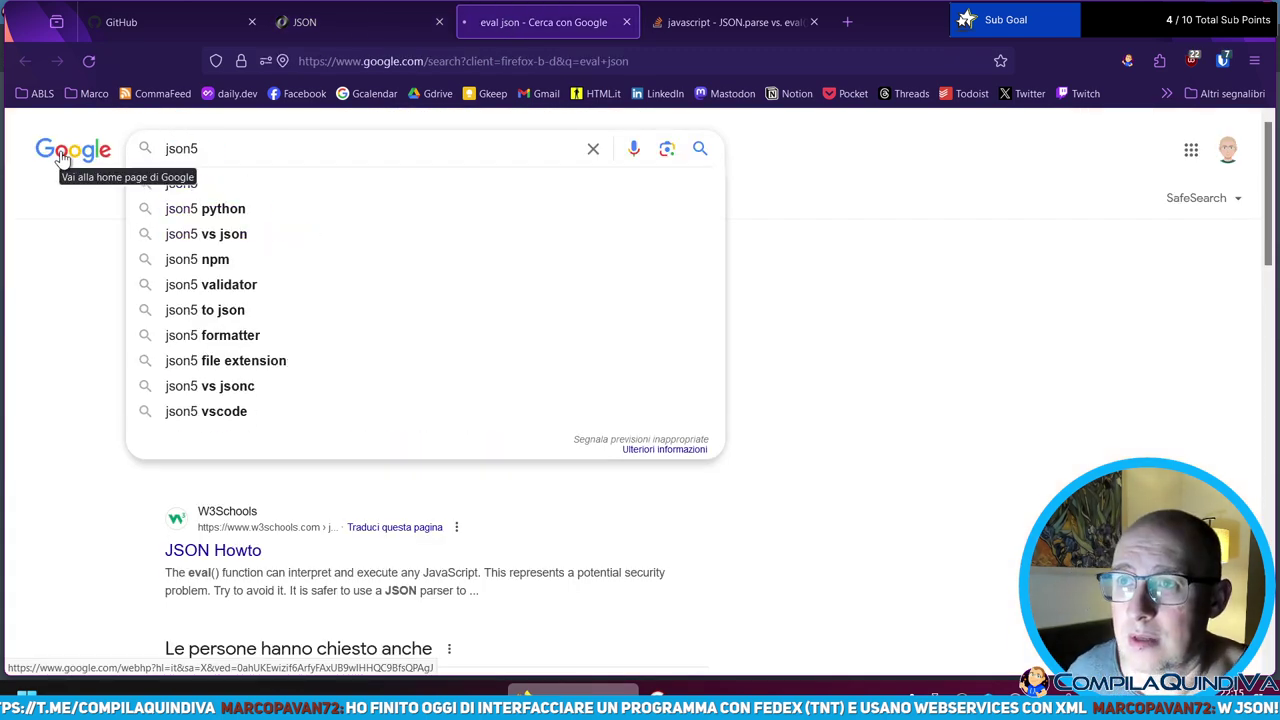
key(Return)
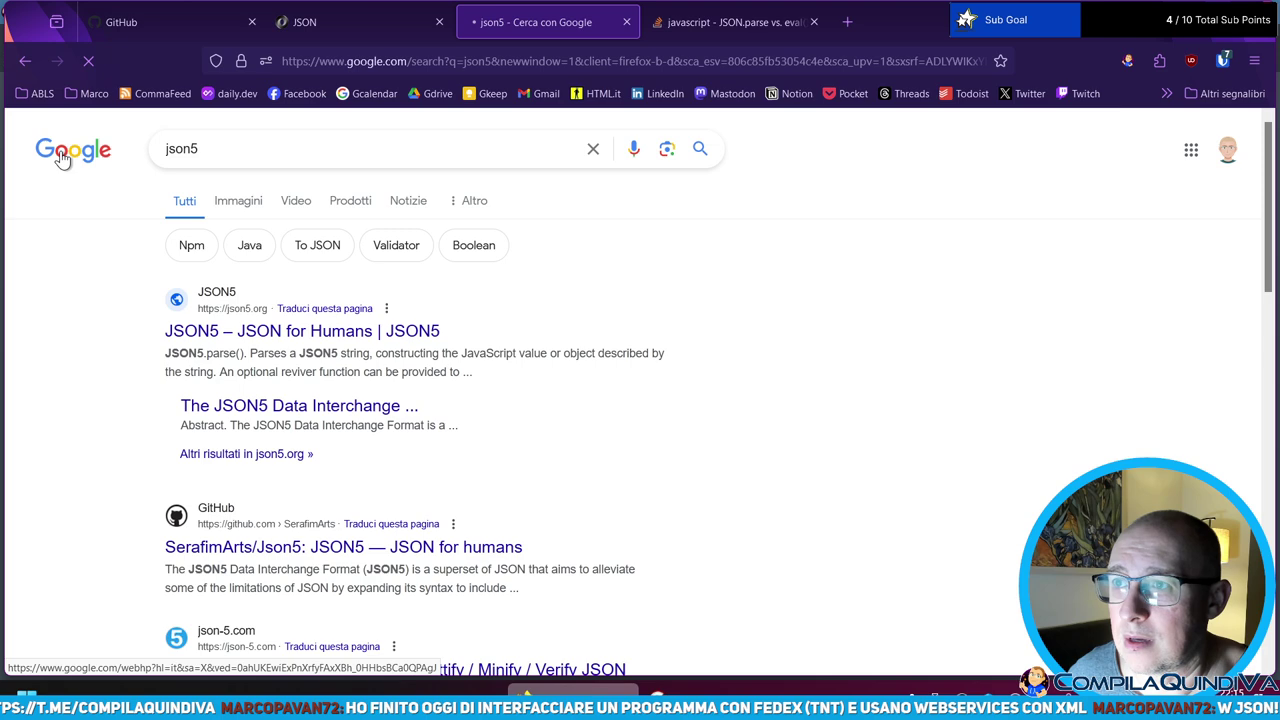
click(300, 333)
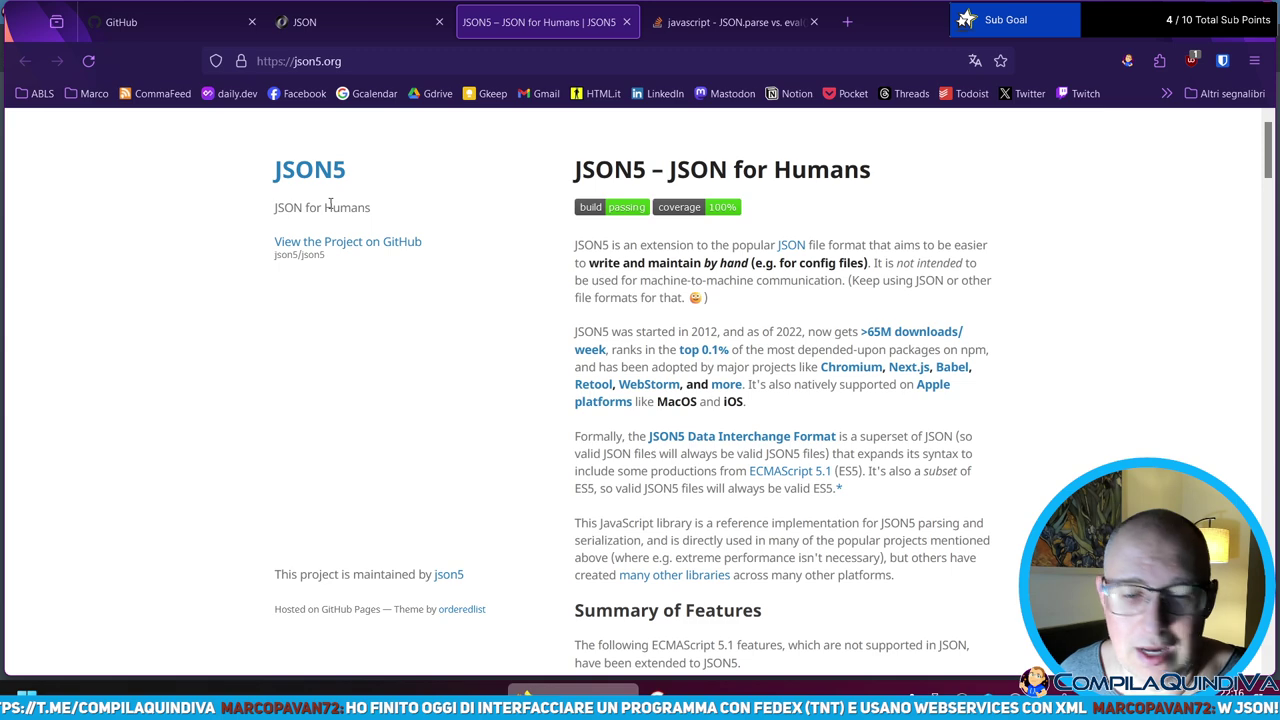
- Find the Kitchen-sink example on the JSON5 page and enlarge the page to 140% to read it
scroll(680, 320, down, 5)
scroll(688, 291, down, 5)
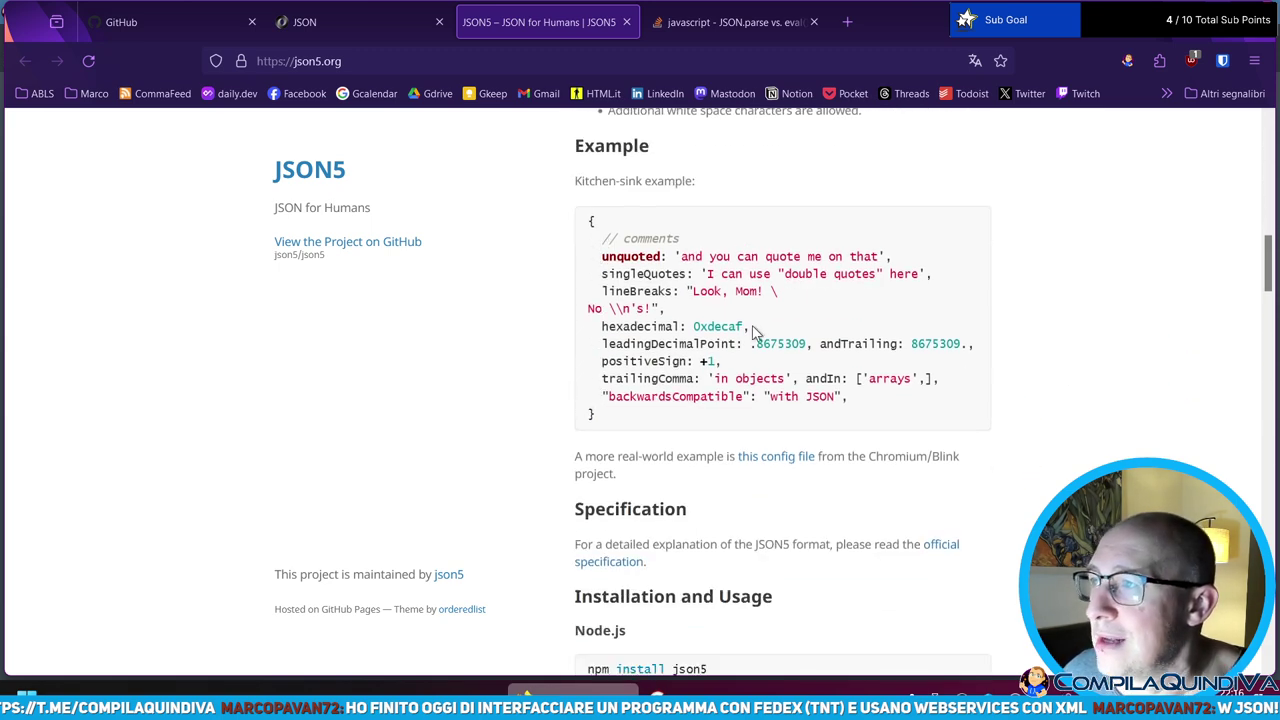
scroll(755, 333, up, 3)
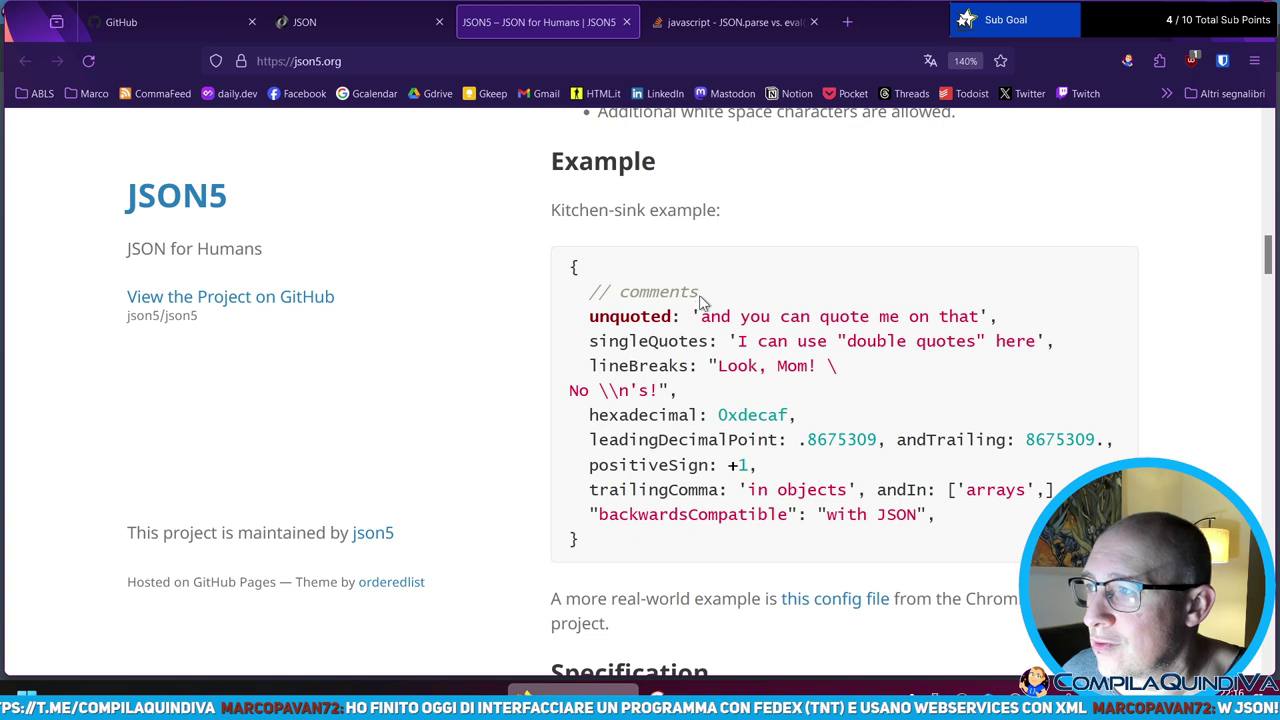
- Examine the unquoted key, the line break inside the string and the comment in the JSON5 kitchen-sink example
drag(590, 318, 669, 317)
click(597, 316)
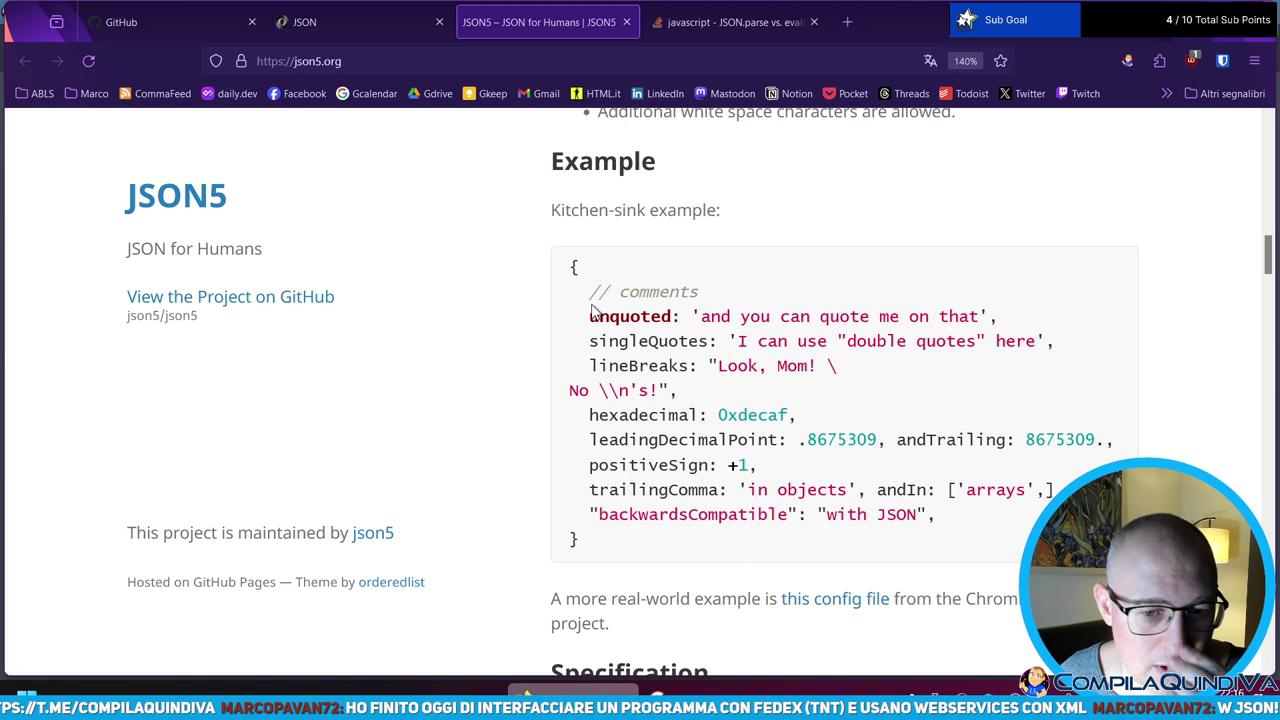
drag(589, 316, 675, 318)
drag(849, 365, 826, 365)
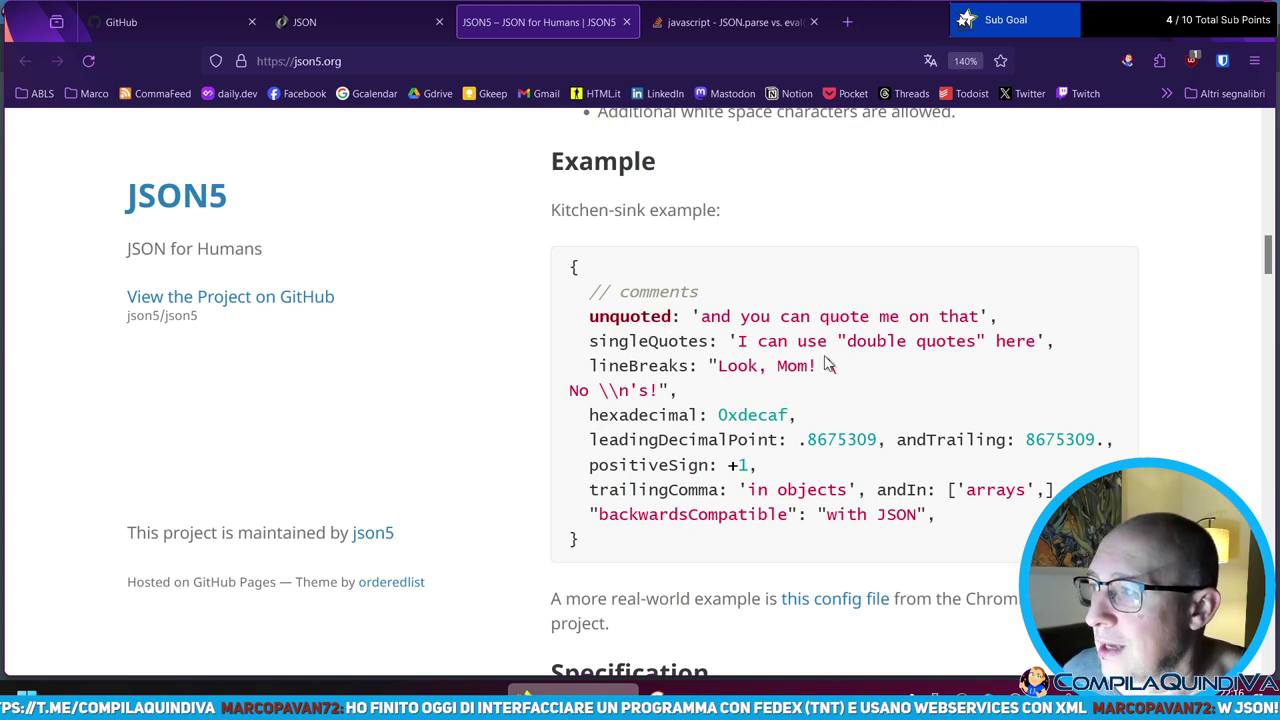
drag(570, 392, 714, 400)
mouse_move(595, 290)
mouse_down()
mouse_move(712, 297)
mouse_move(597, 292)
mouse_up()
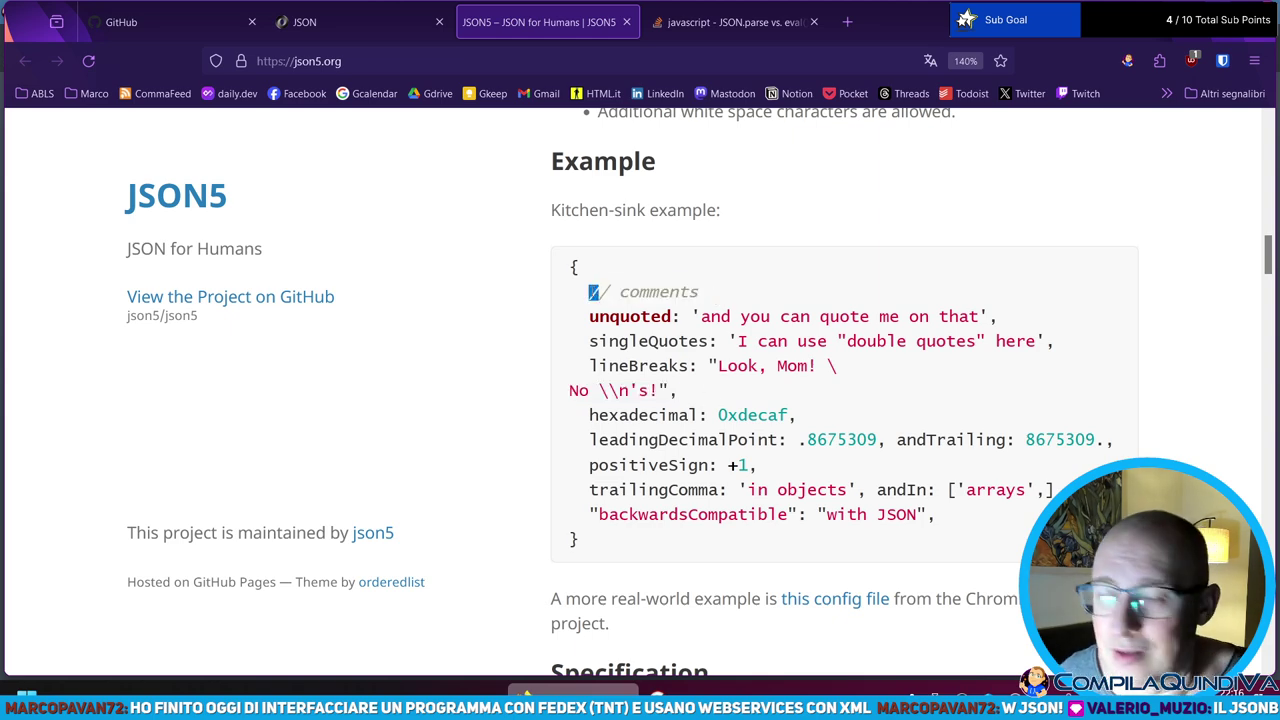
- Search Google for "jsonb" and skim the Google Cloud Spanner page "Lavora con i dati JSONB"
scroll(471, 177, up, 10)
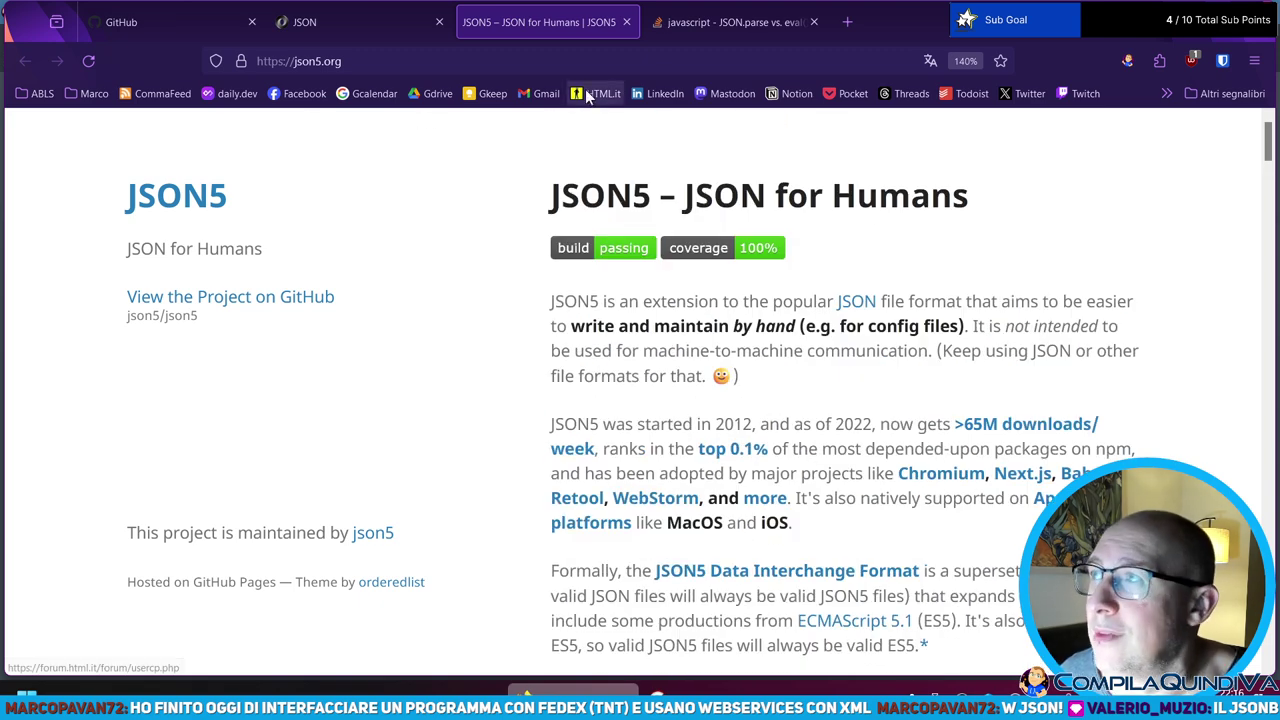
click(631, 59)
text(jsonb)
key(Return)
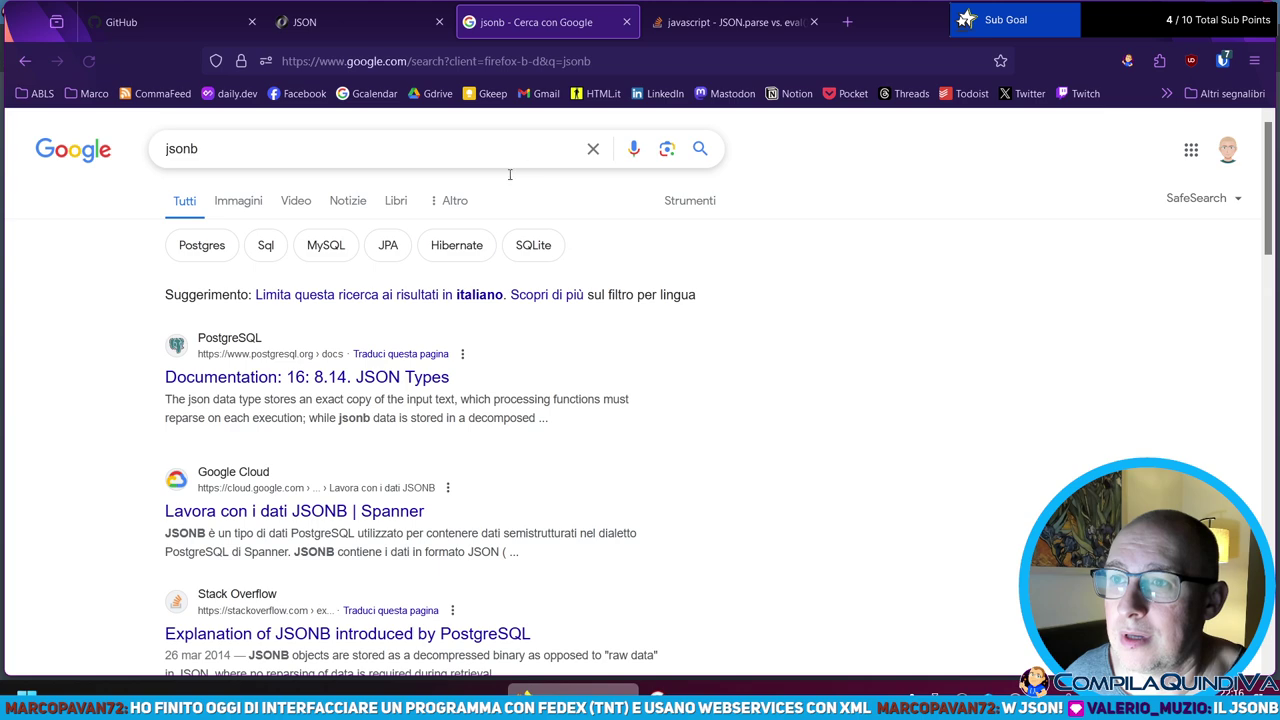
scroll(318, 428, down, 1)
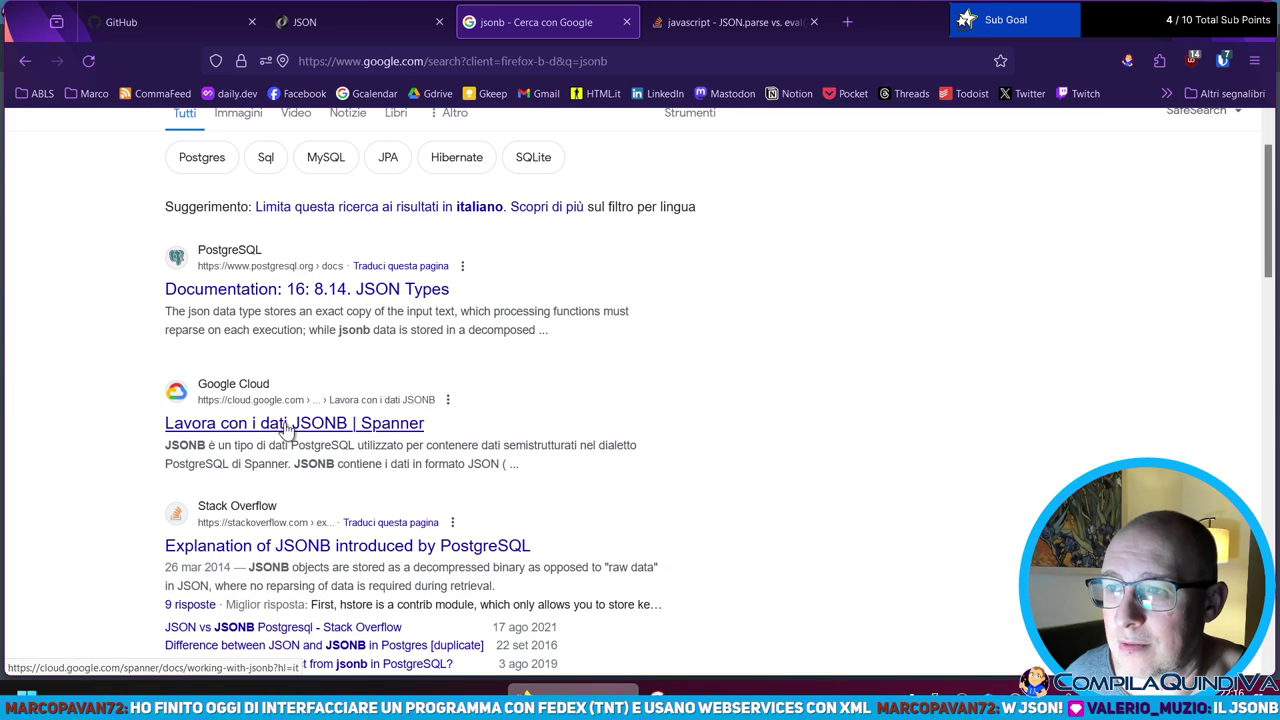
click(243, 425)
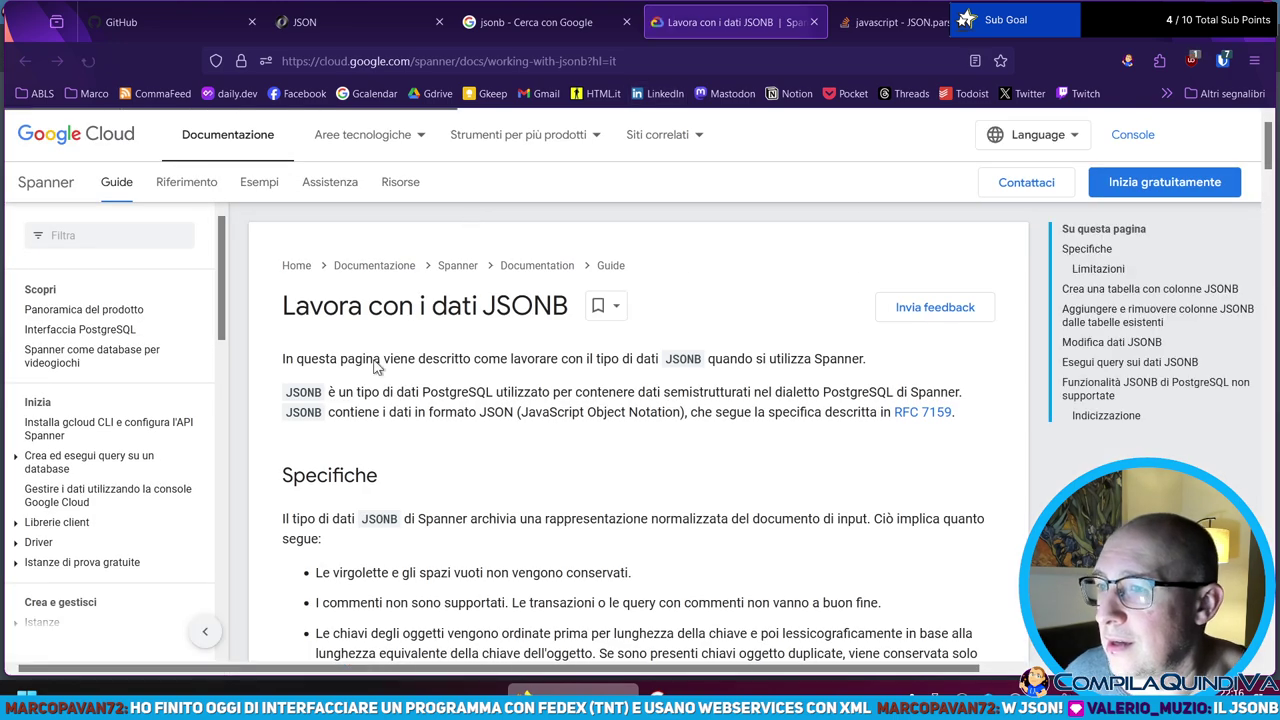
scroll(572, 384, down, 7)
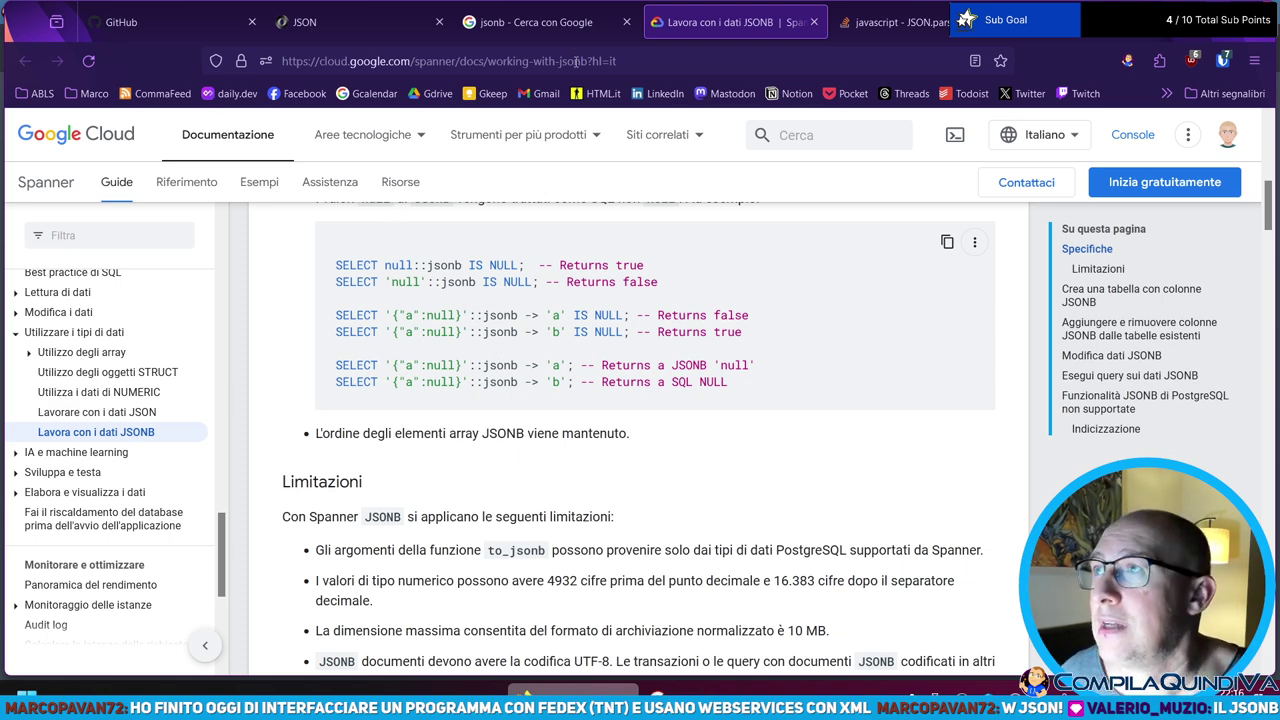
- Search Google for "bson" and open the Italian Wikipedia article on BSON
click(577, 61)
text(bson)
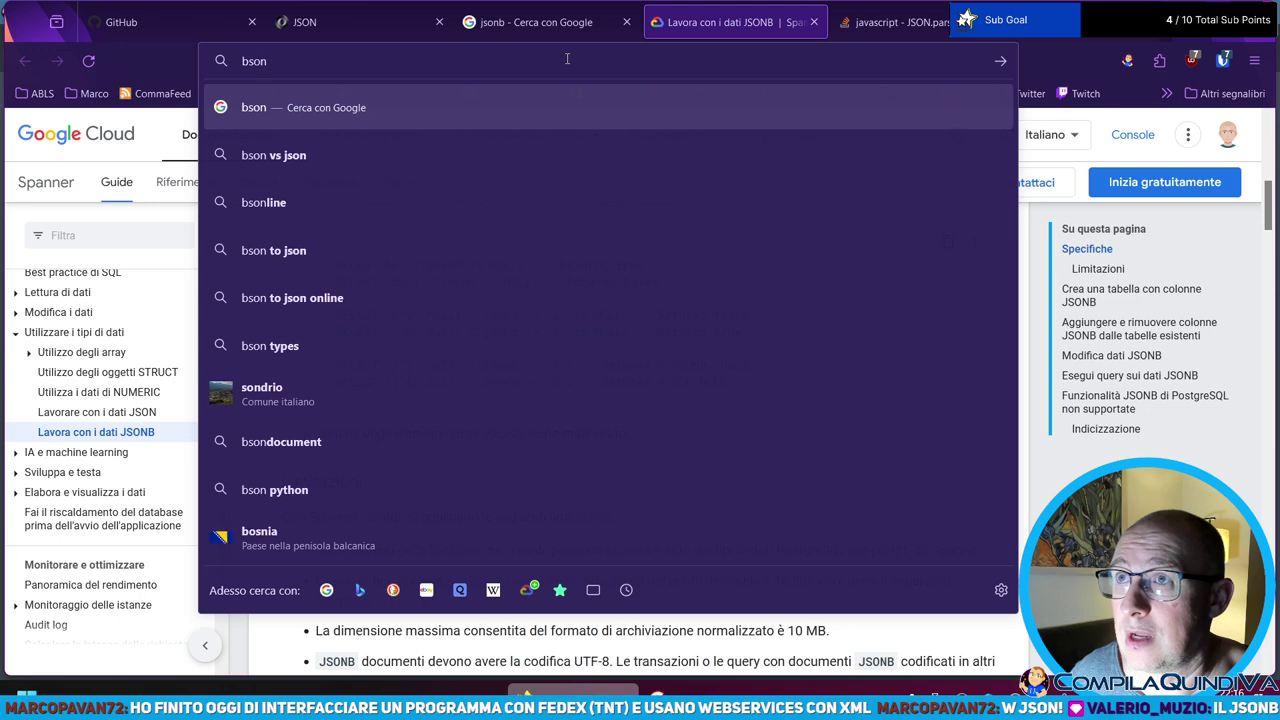
key(Return)
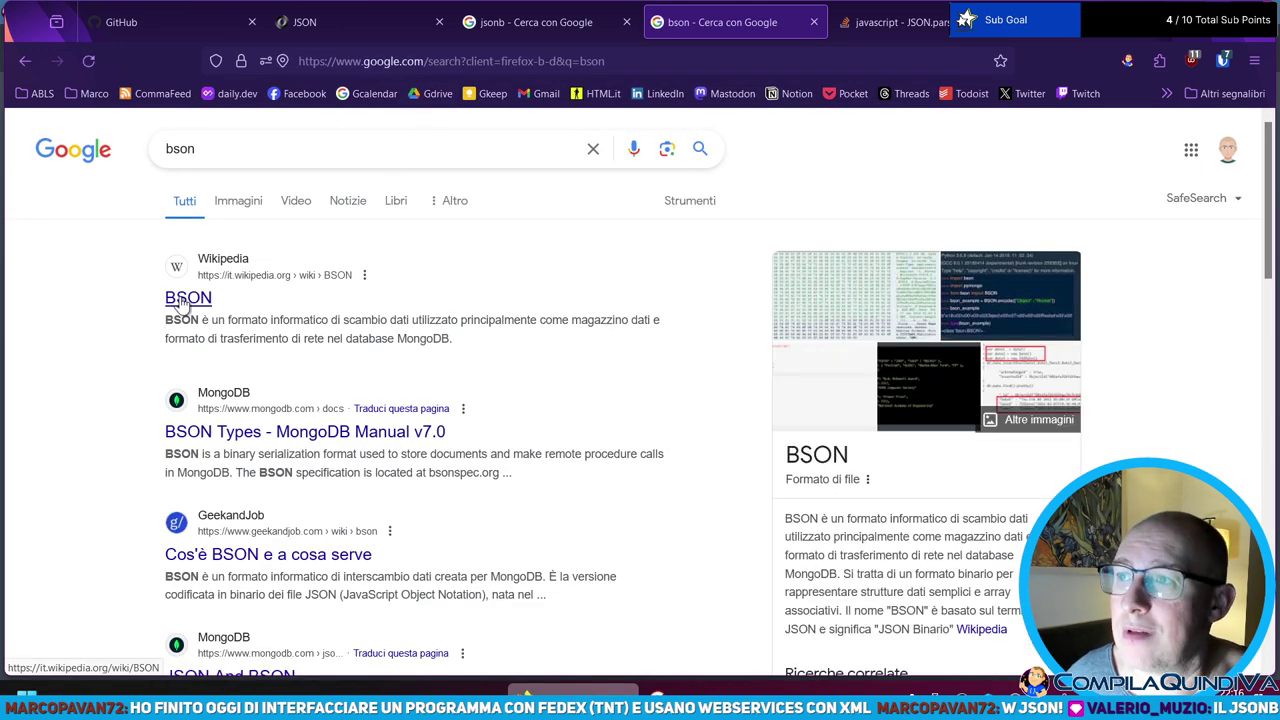
click(182, 300)
- Read through the BSON article, covering the meaning of its name, its data types and syntax, and its efficiency compared with JSON
scroll(246, 323, down, 3)
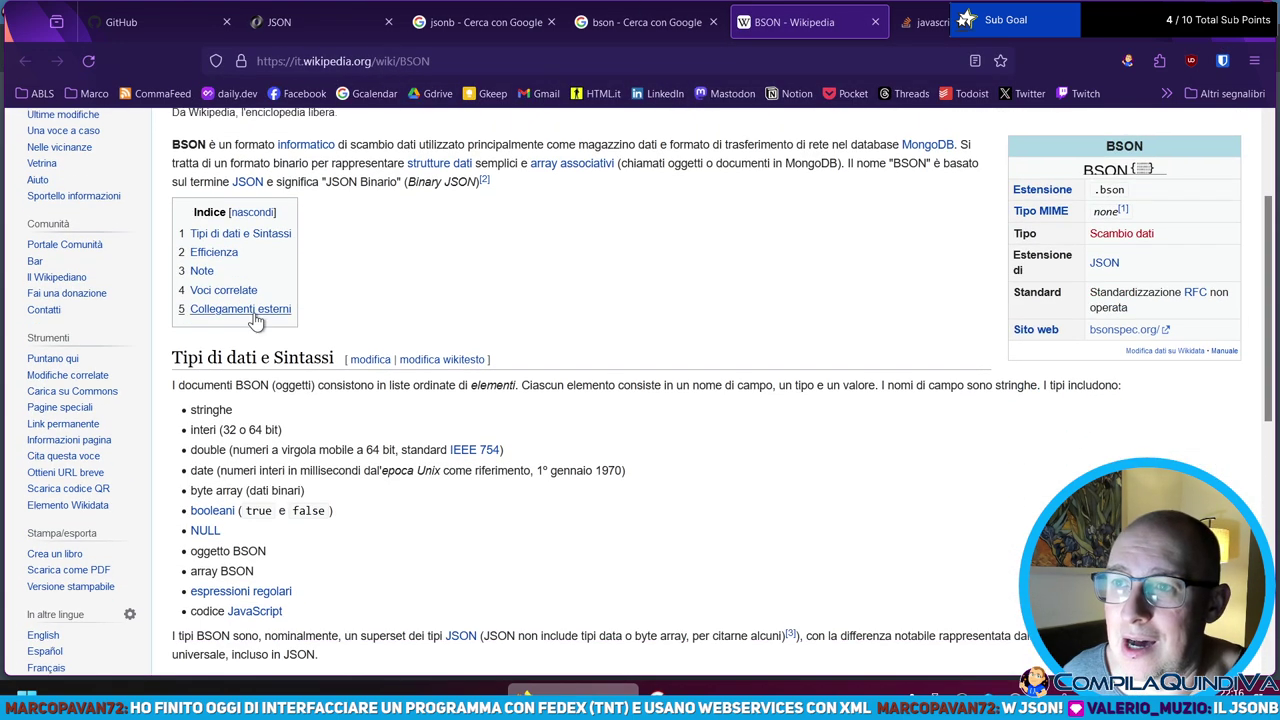
scroll(270, 244, up, 3)
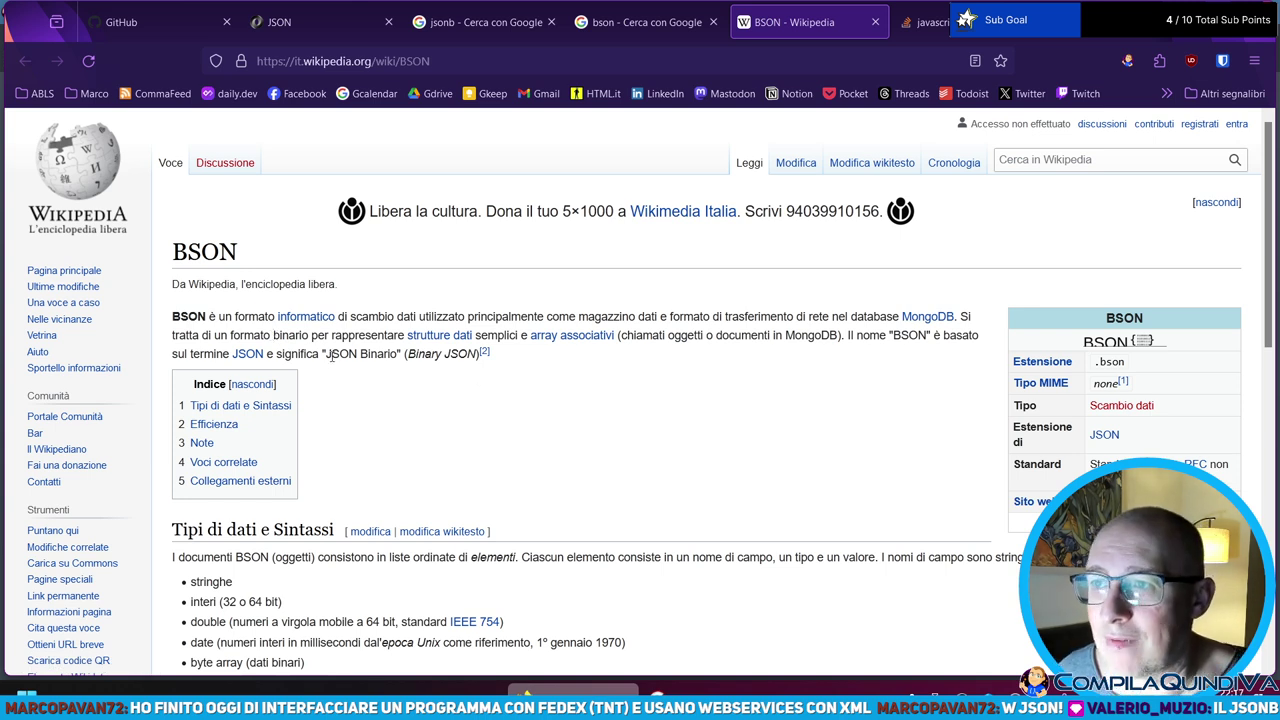
drag(326, 349, 354, 353)
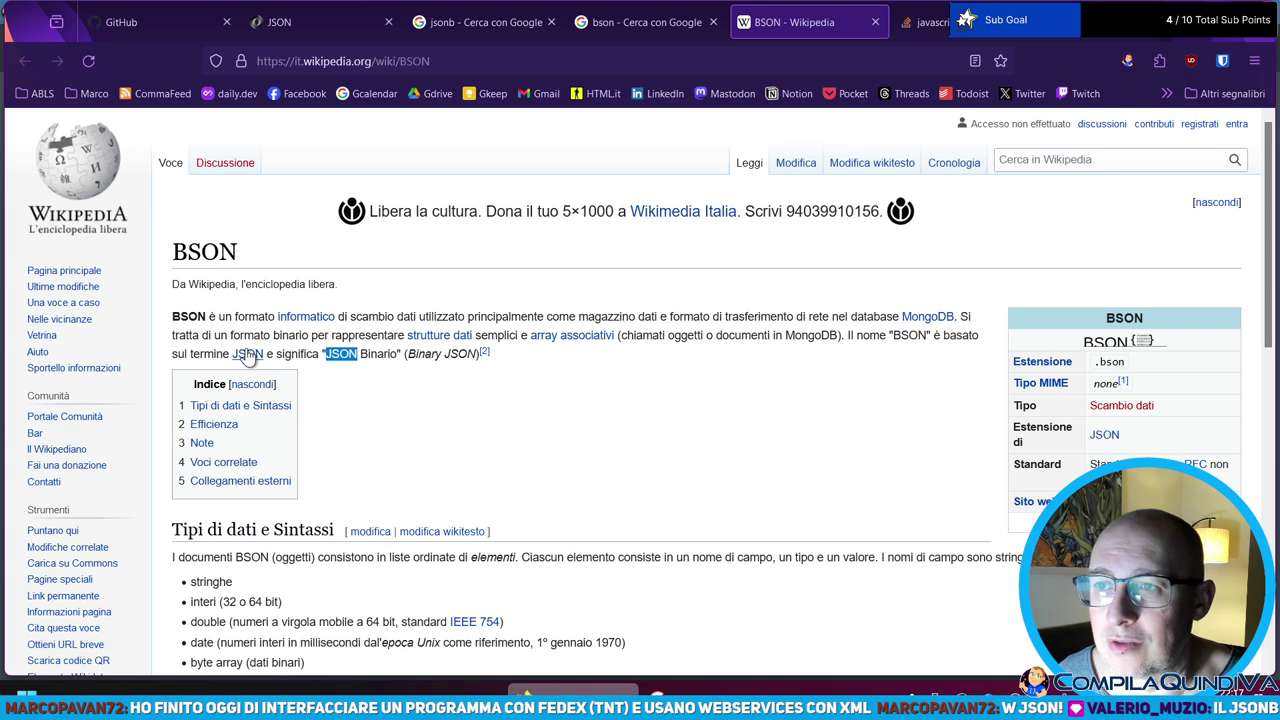
scroll(450, 372, down, 1)
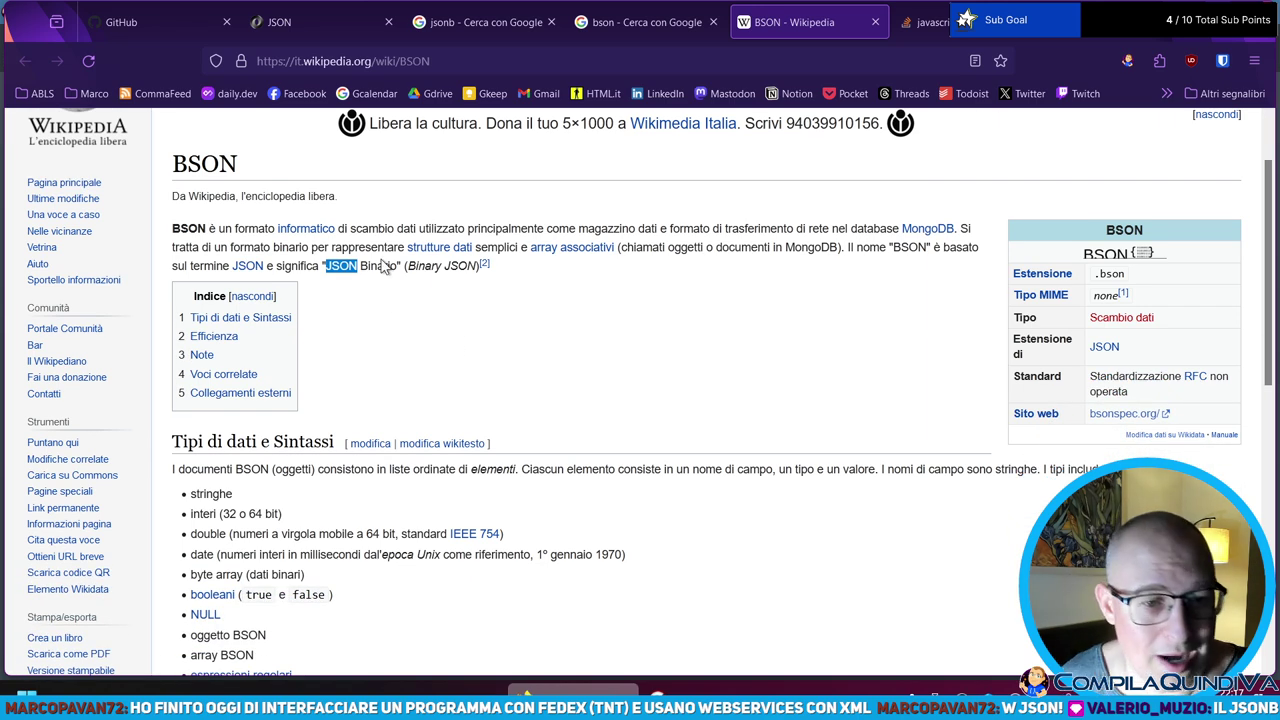
scroll(370, 262, down, 1)
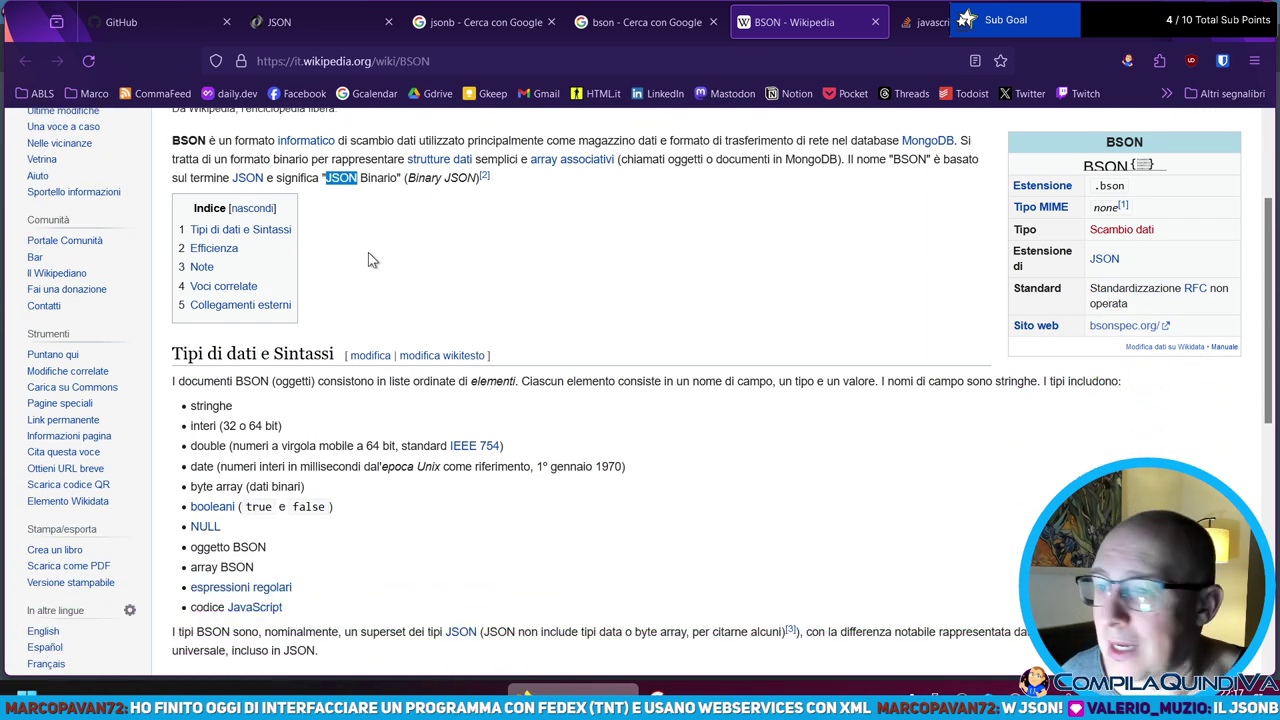
scroll(366, 252, down, 2)
scroll(298, 295, down, 2)
scroll(603, 414, down, 2)
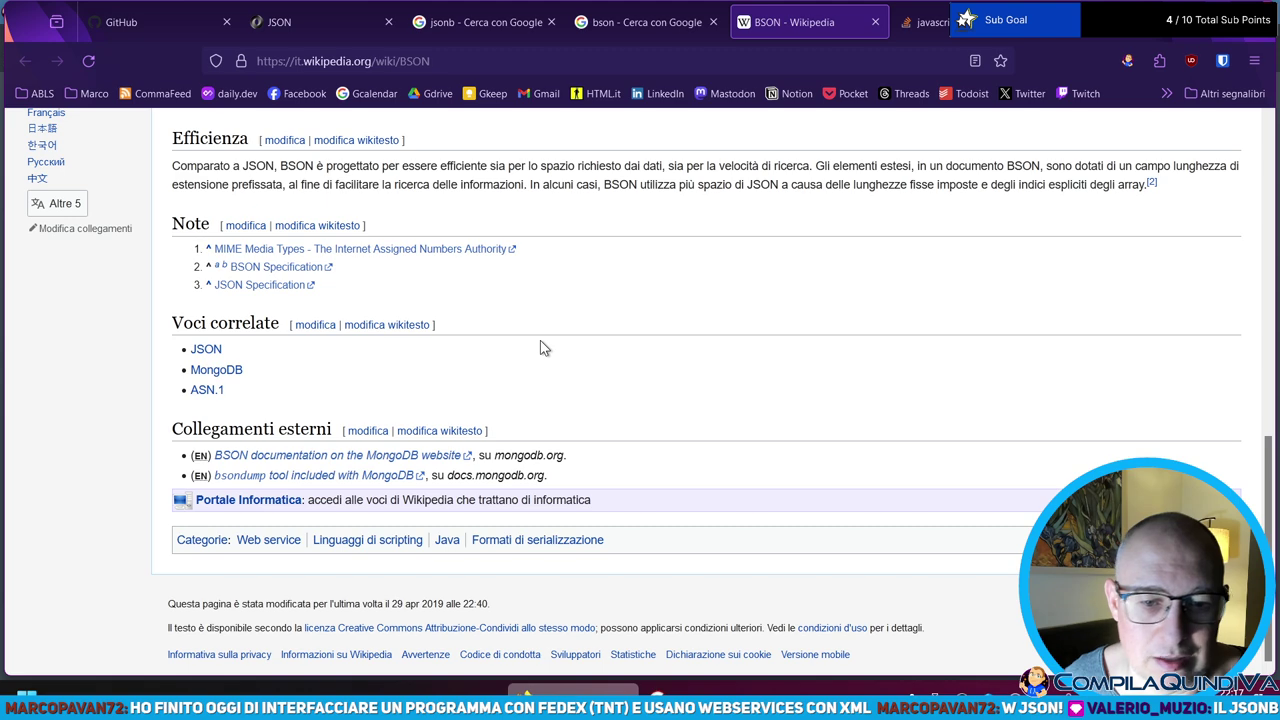
key(Home)
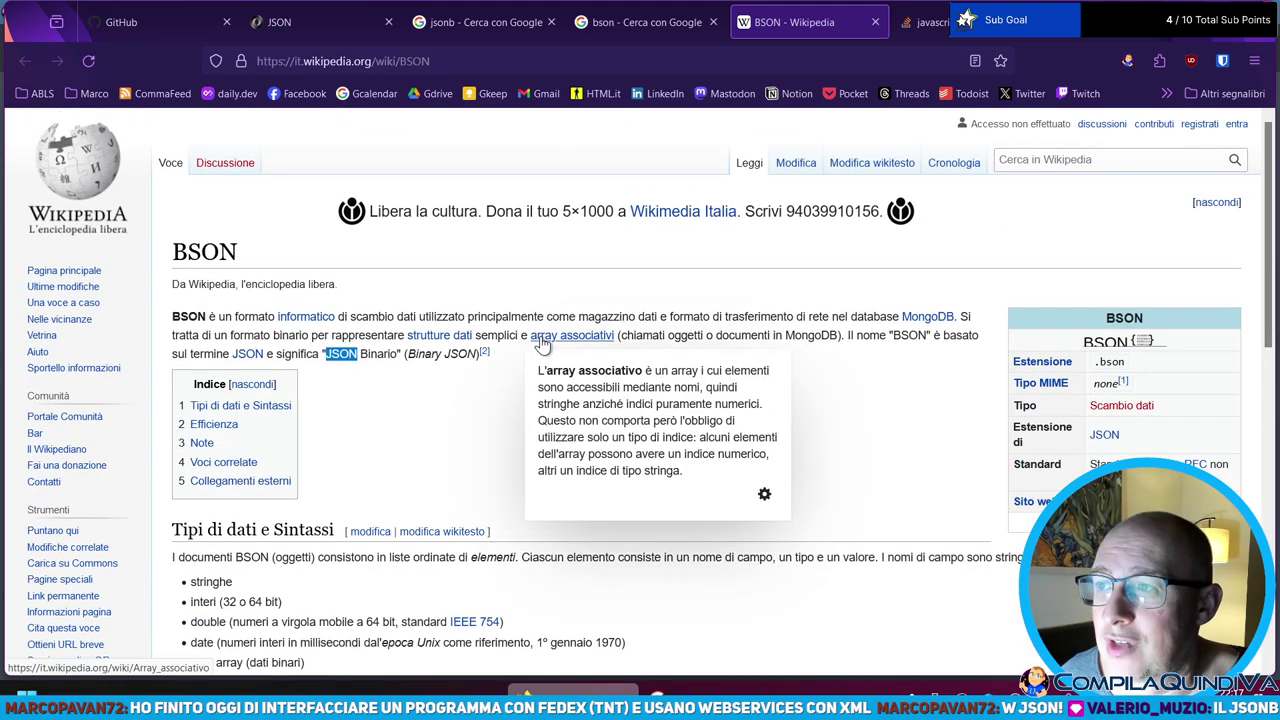
click(425, 413)
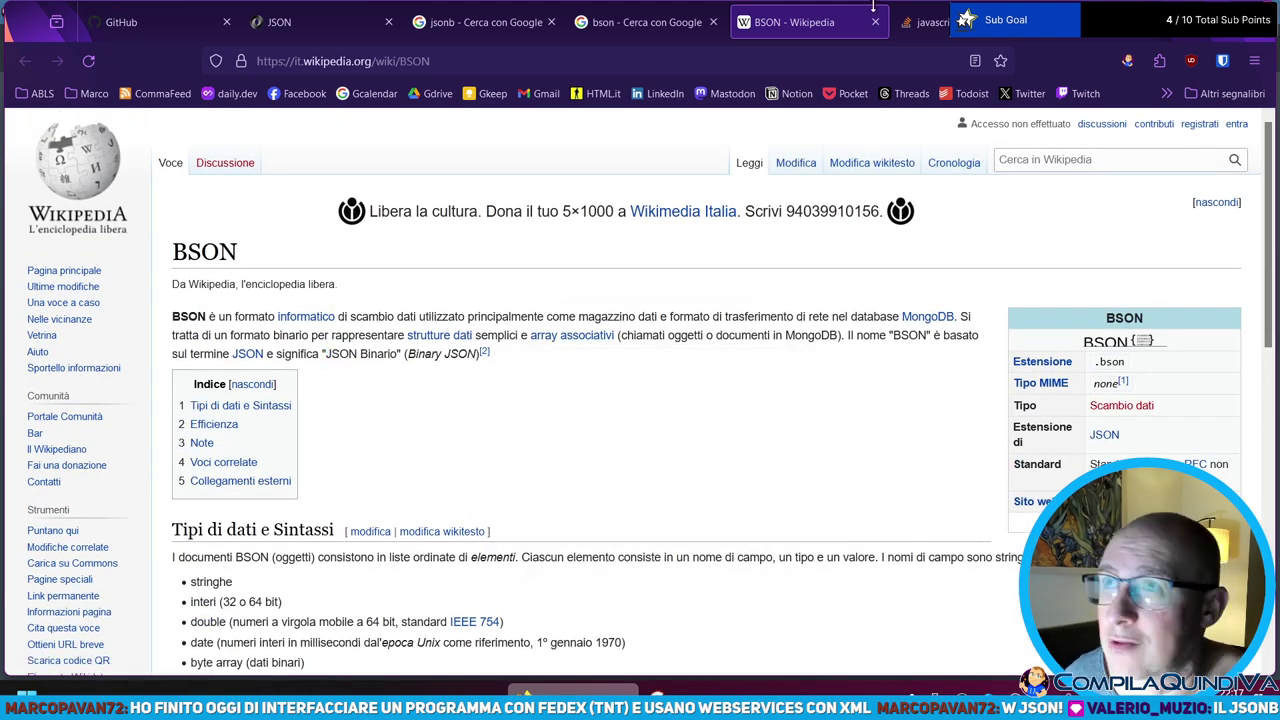
click(136, 23)
right_click(136, 23)
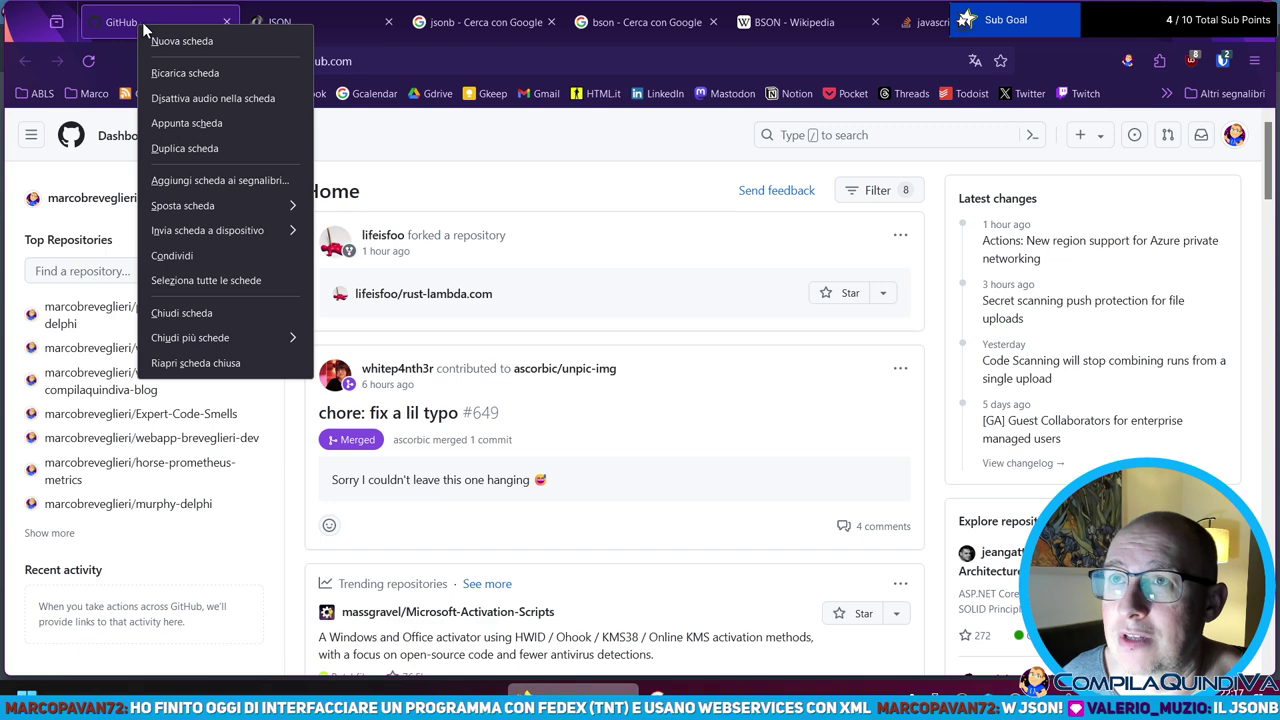
mouse_move(210, 337)
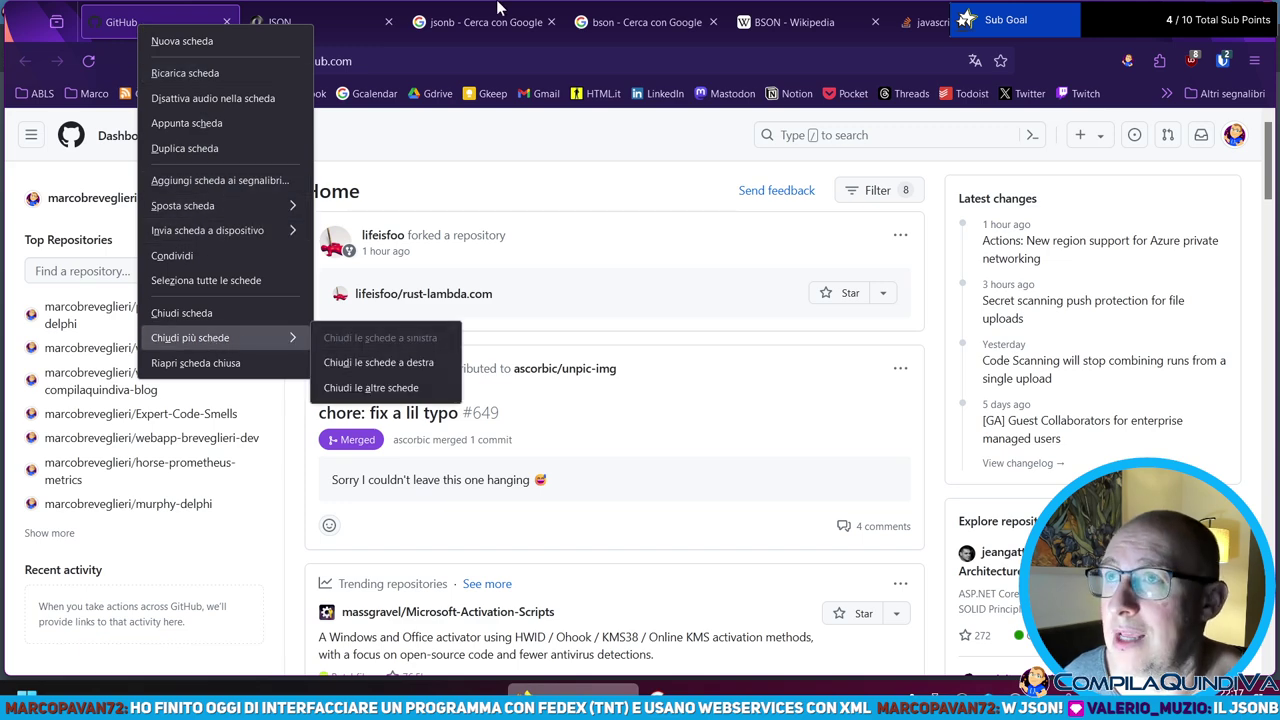
- Return to the json.org page and look through its library list for the C#, C++ and Delphi entries
click(300, 22)
scroll(143, 417, up, 3)
scroll(286, 323, down, 5)
scroll(253, 335, down, 6)
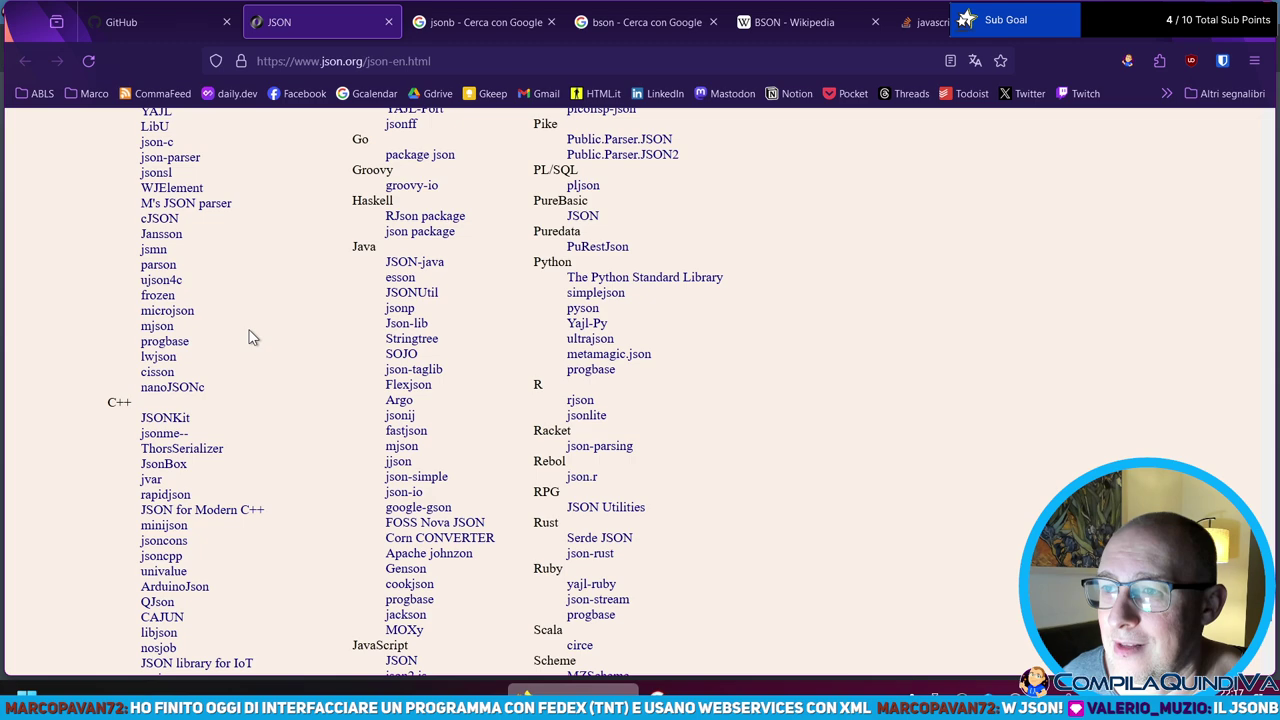
scroll(180, 383, down, 1)
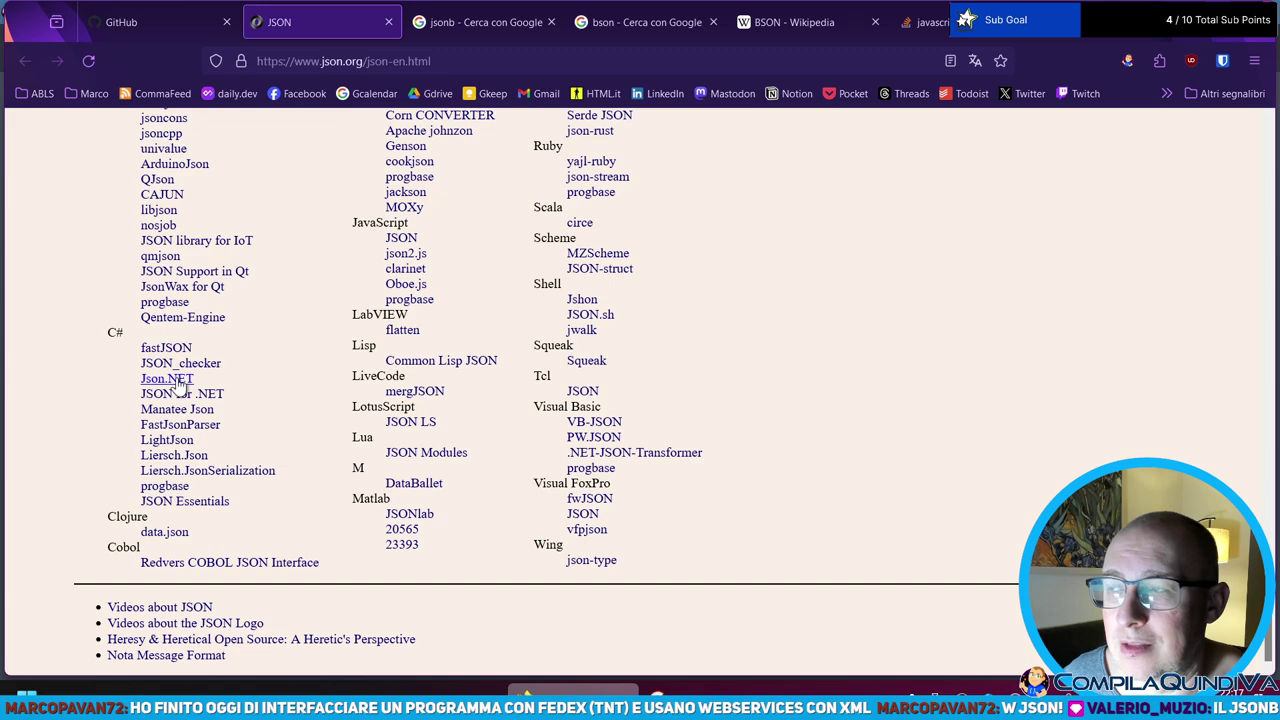
scroll(185, 436, up, 2)
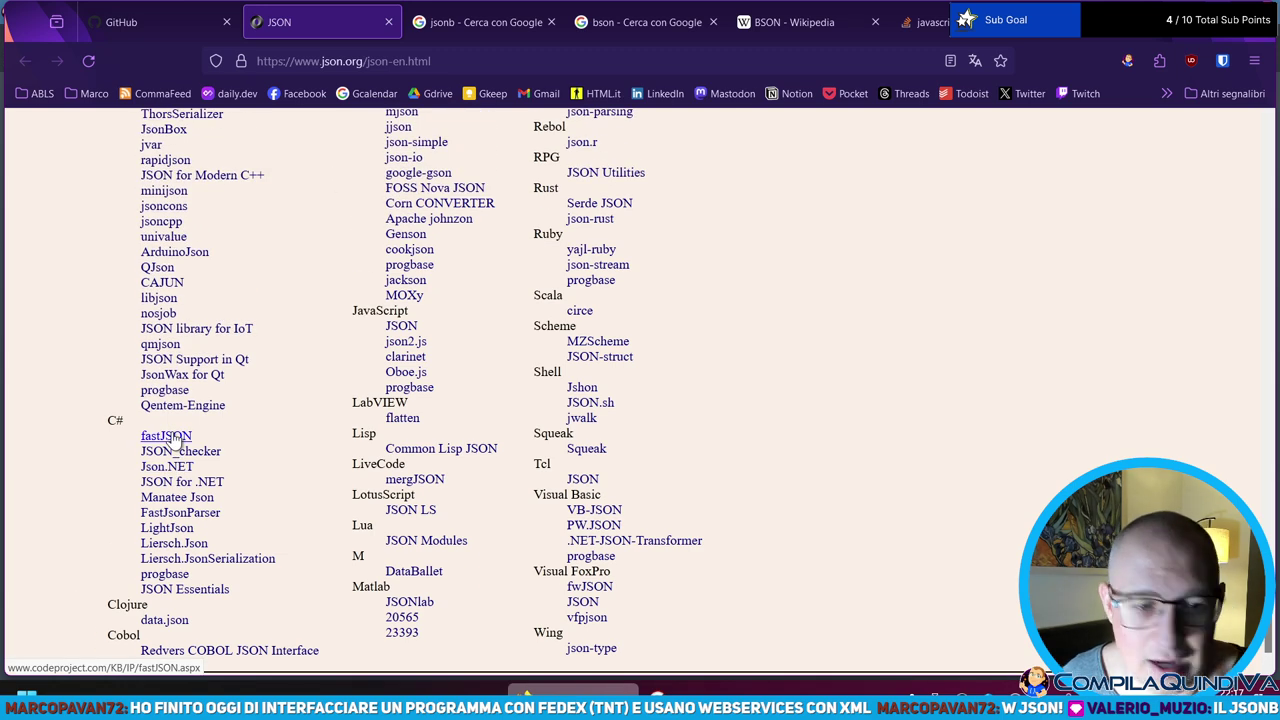
scroll(268, 392, up, 6)
scroll(268, 392, down, 4)
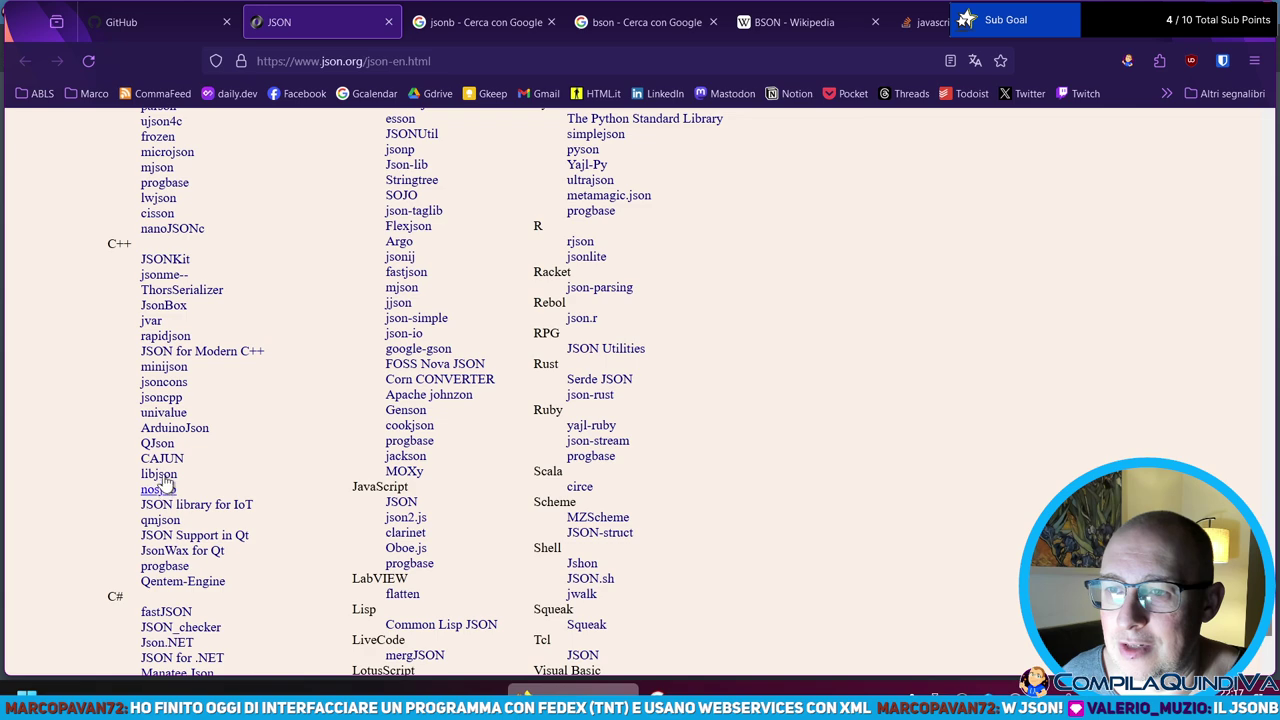
scroll(172, 395, up, 8)
scroll(172, 393, up, 6)
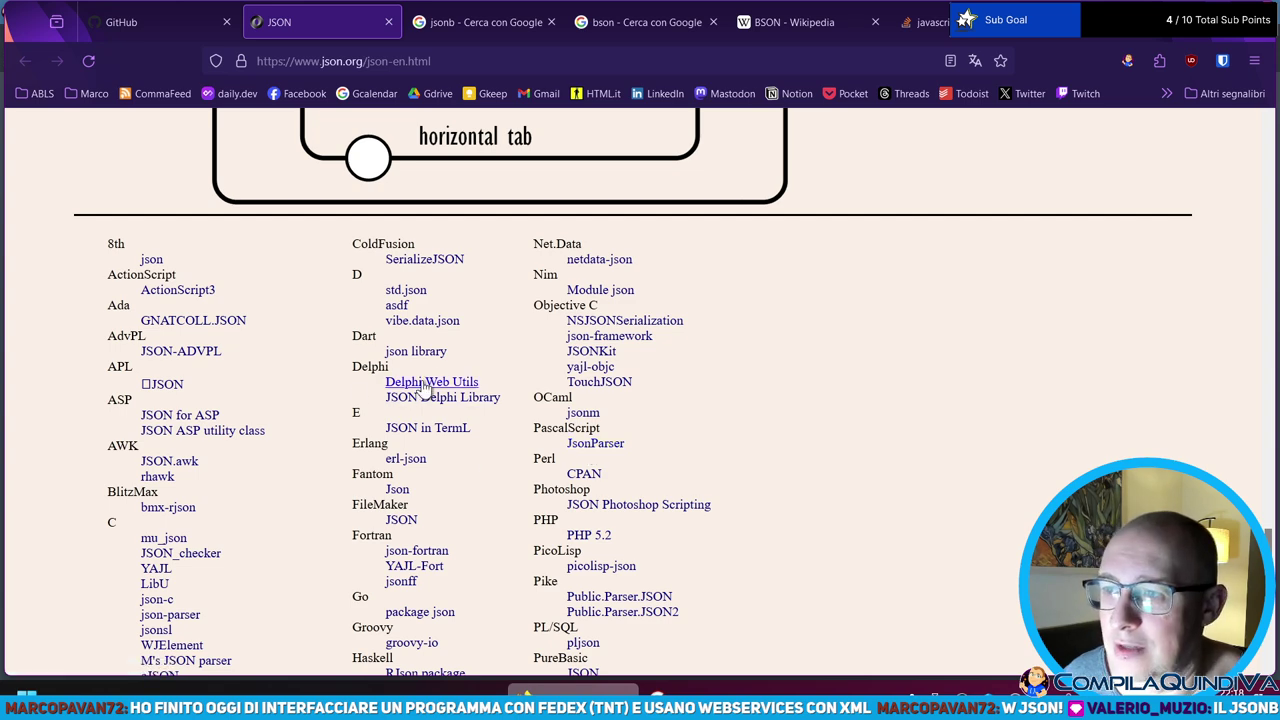
scroll(421, 386, down, 1)
scroll(425, 347, up, 2)
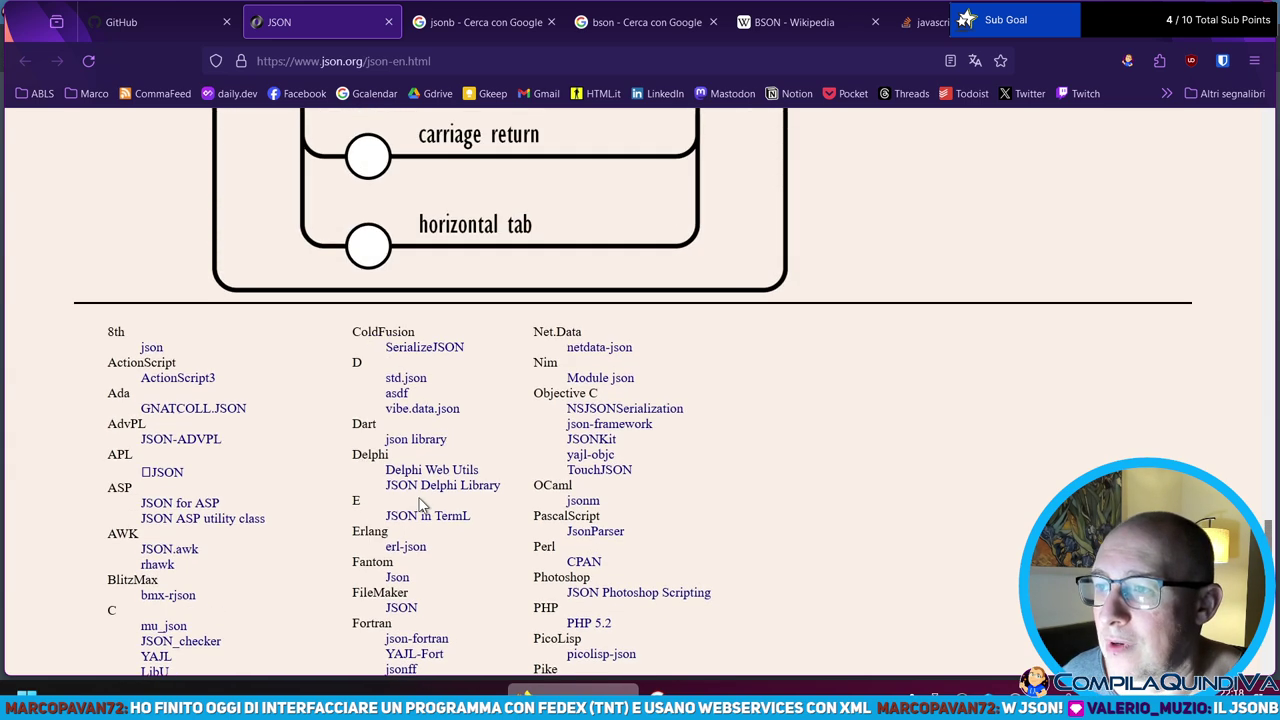
- Open Delphi Web Utils and JSON Delphi Library in separate tabs and close the json.org page
middle_click(436, 470)
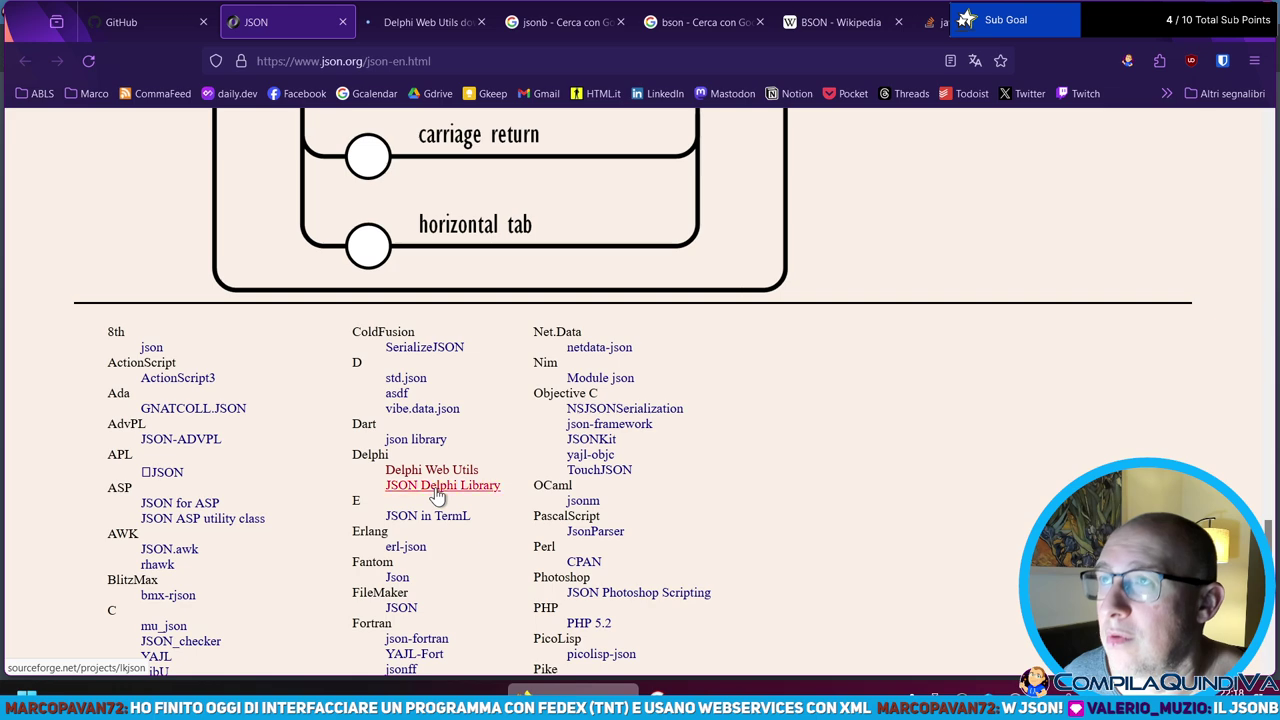
middle_click(440, 486)
click(307, 22)
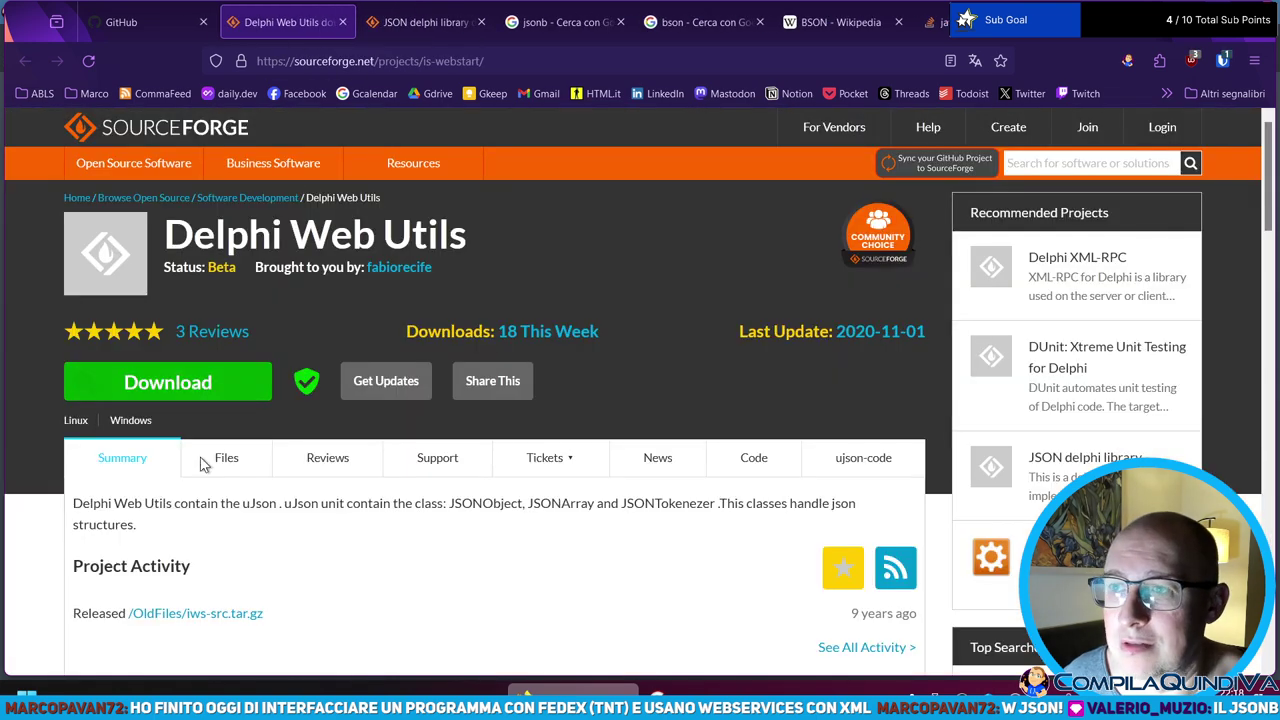
- Check the release age and project details on the Delphi Web Utils SourceForge page and close it
scroll(395, 554, down, 2)
scroll(854, 446, down, 2)
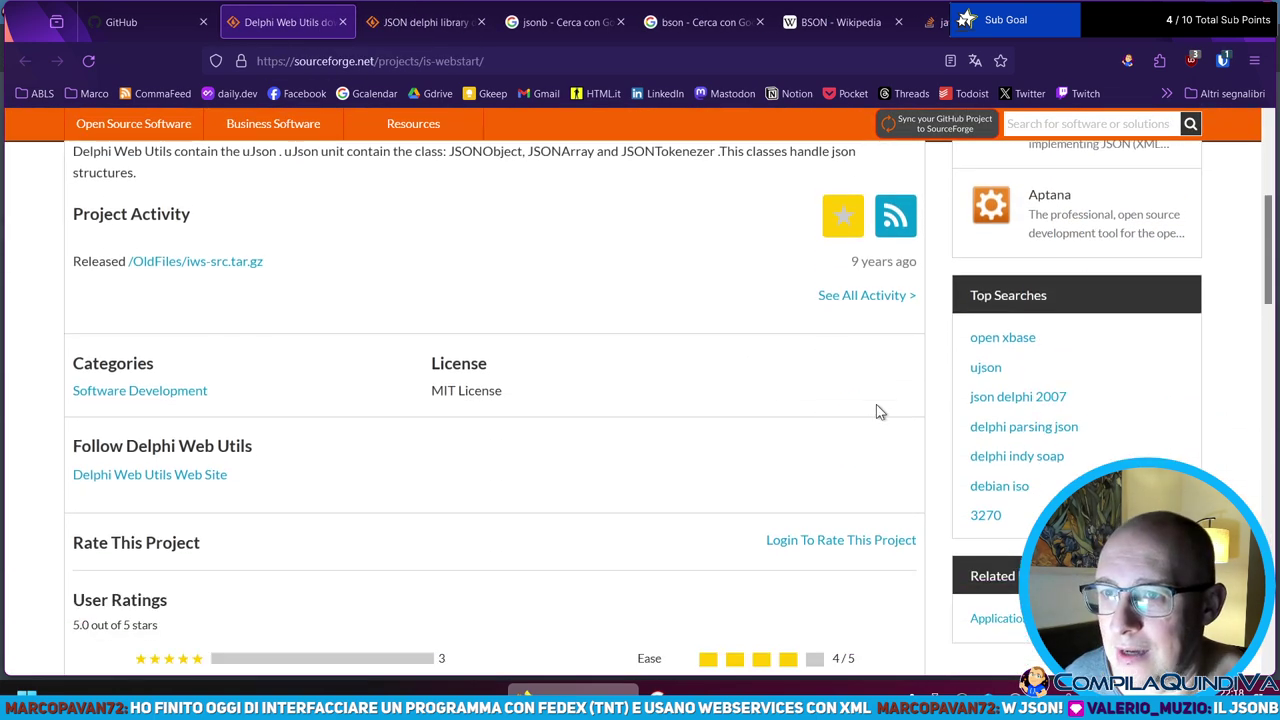
drag(854, 260, 913, 261)
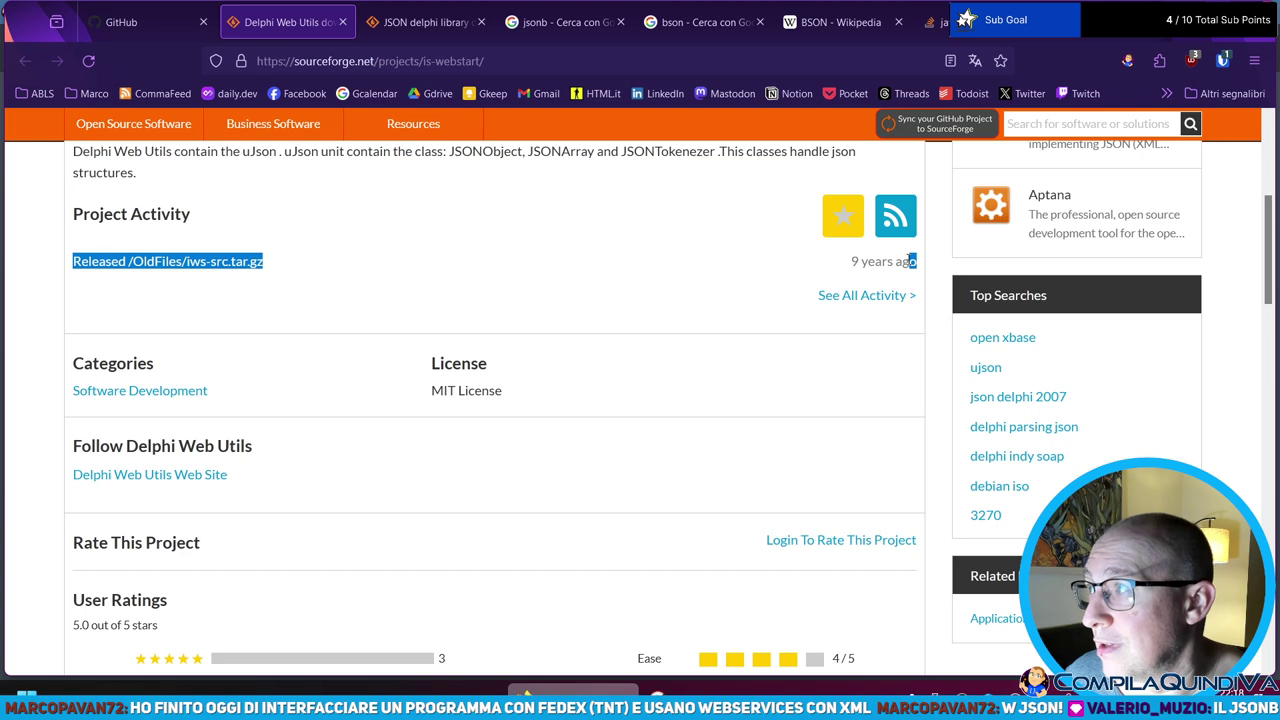
click(354, 340)
scroll(340, 300, up, 4)
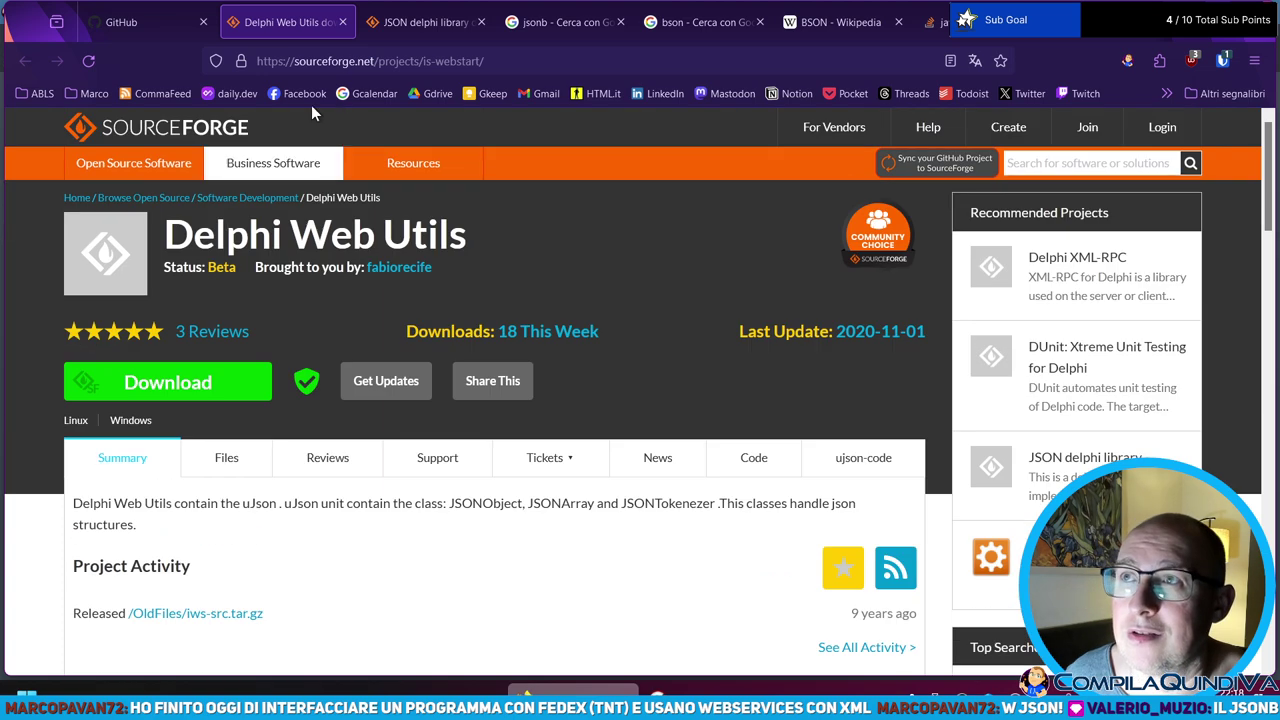
click(342, 22)
- Review the description, last update and recent project activity on the JSON delphi library SourceForge page
scroll(644, 470, down, 4)
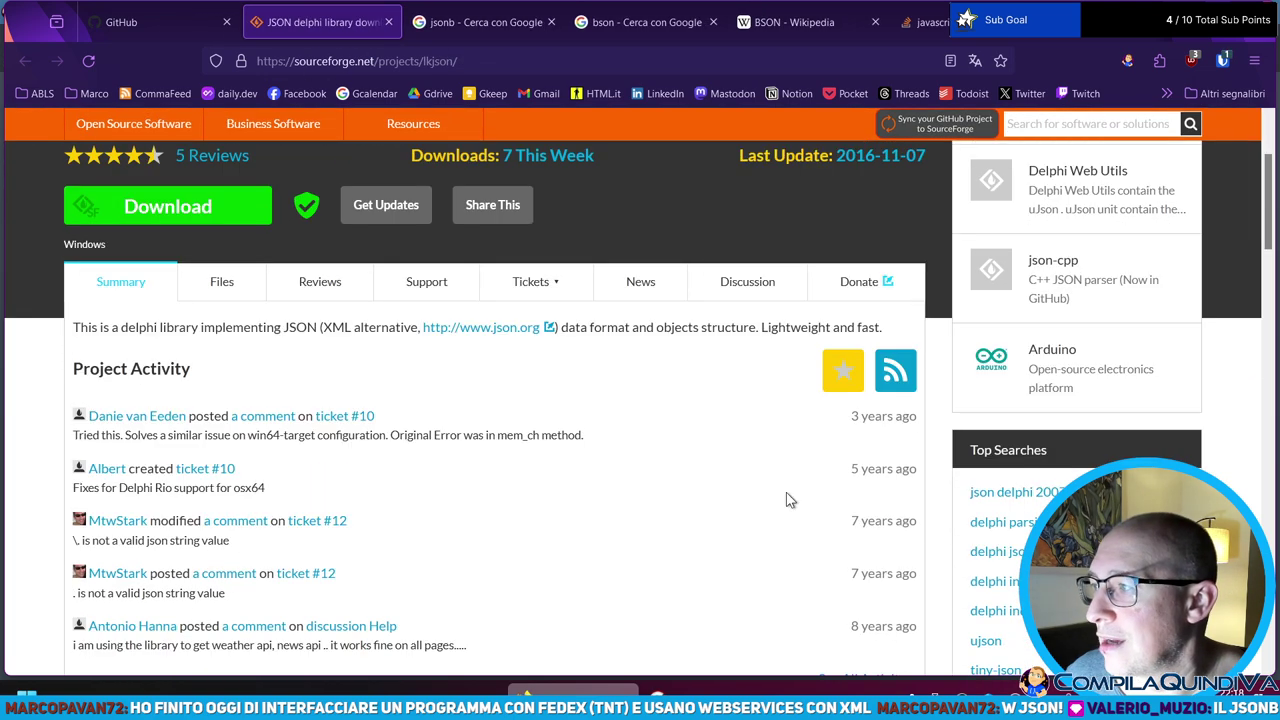
scroll(848, 494, down, 2)
scroll(619, 349, up, 3)
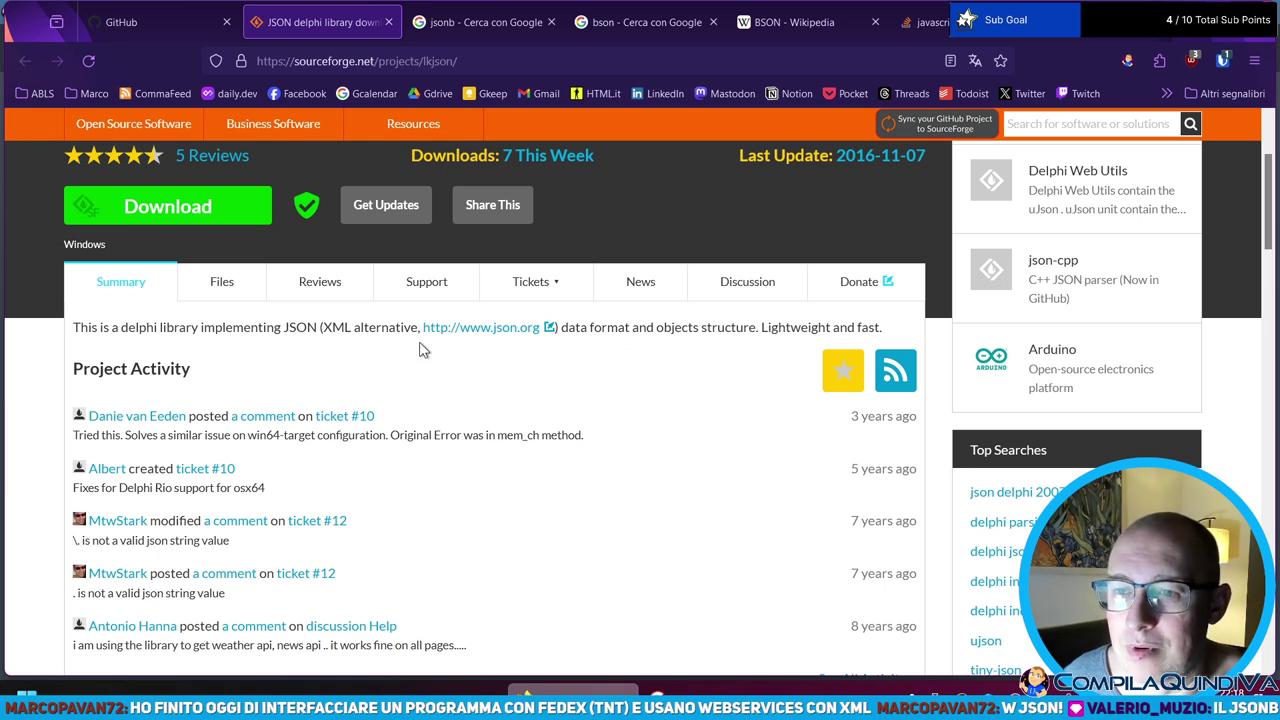
scroll(345, 300, up, 1)
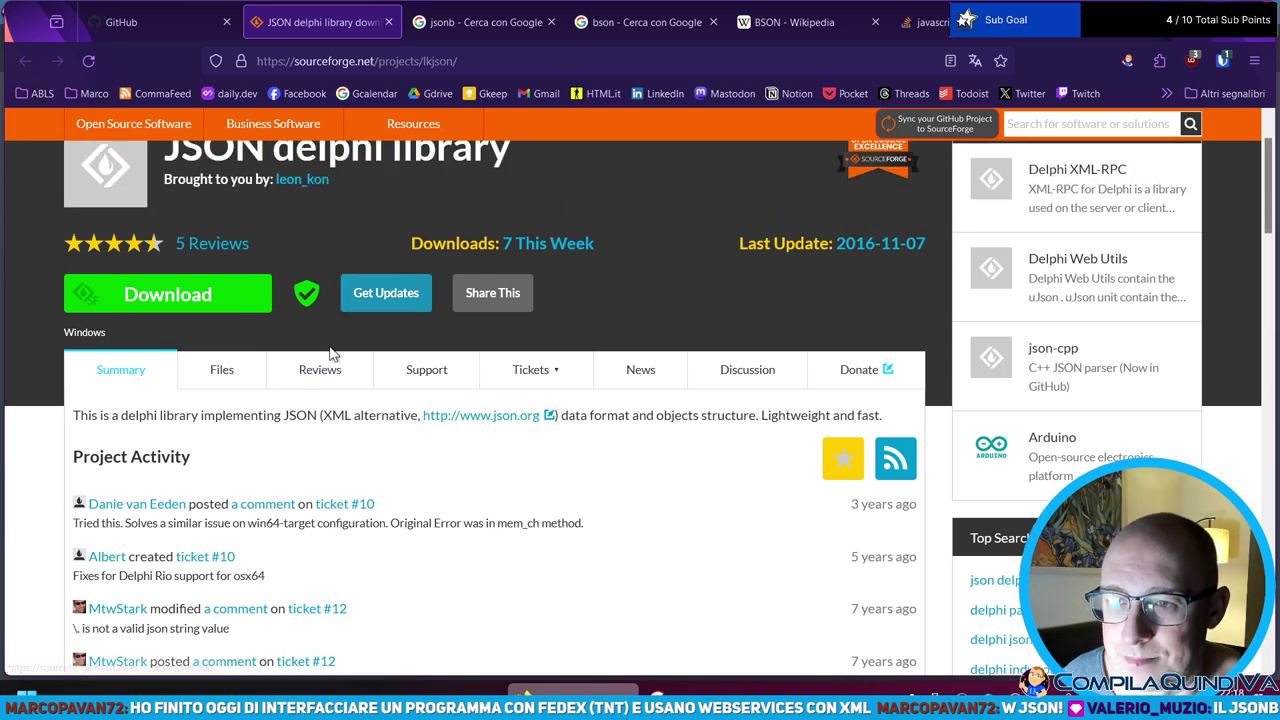
scroll(510, 329, down, 2)
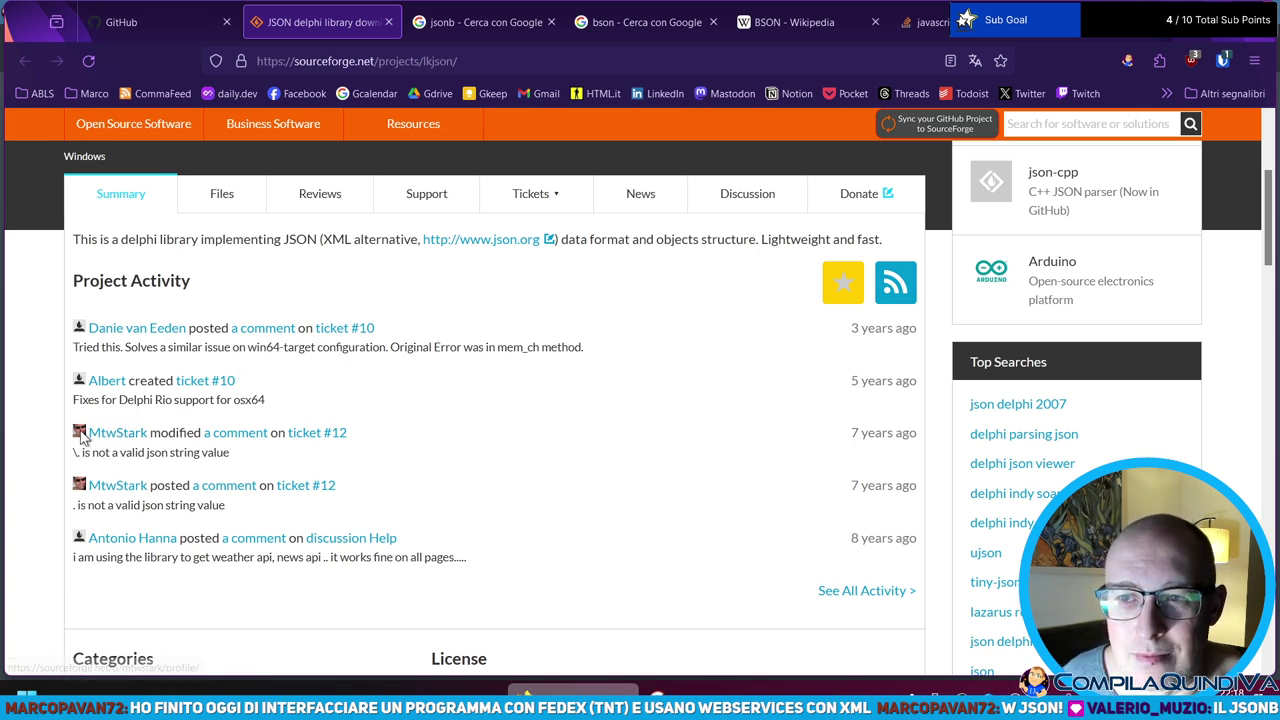
scroll(430, 350, up, 3)
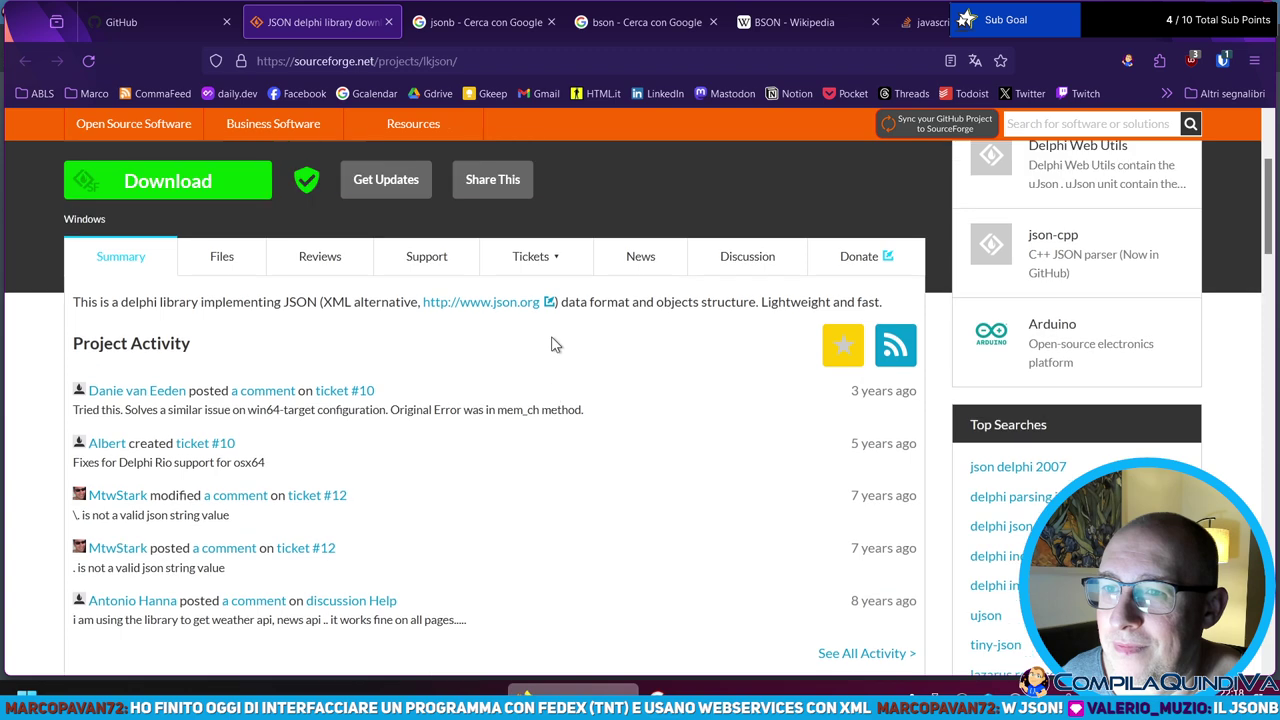
scroll(446, 355, up, 2)
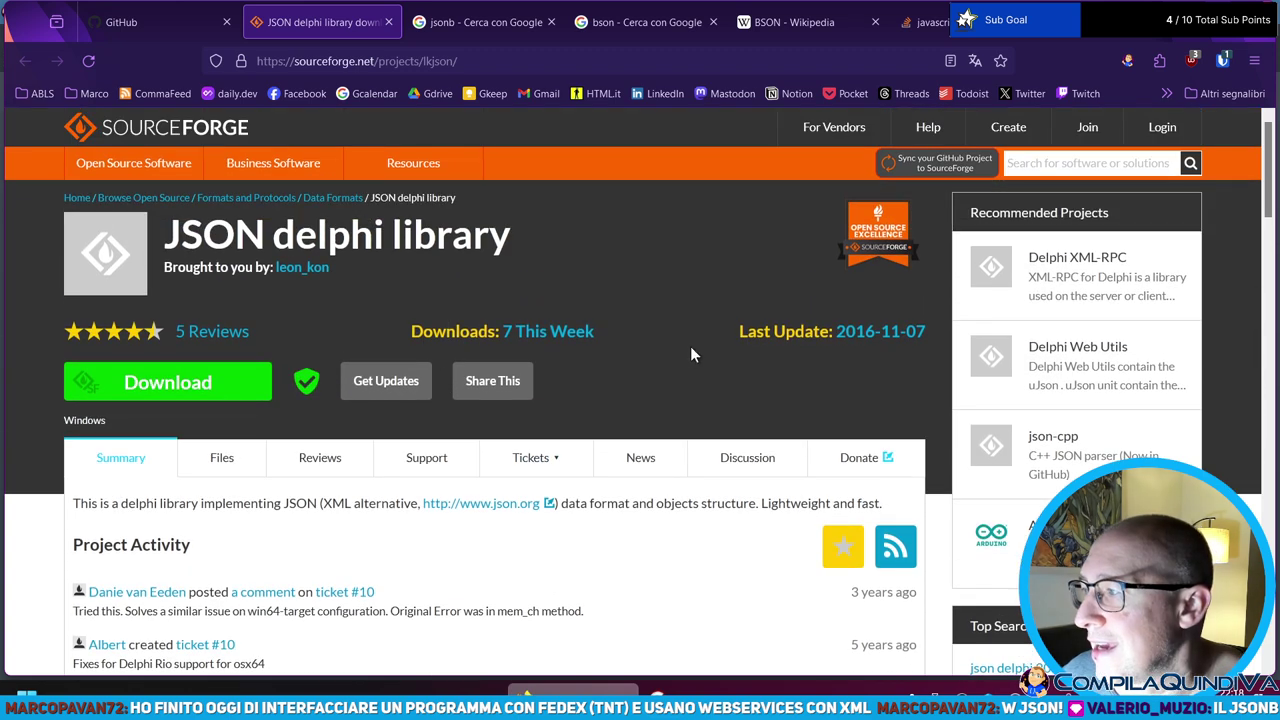
scroll(650, 340, down, 2)
scroll(560, 250, up, 2)
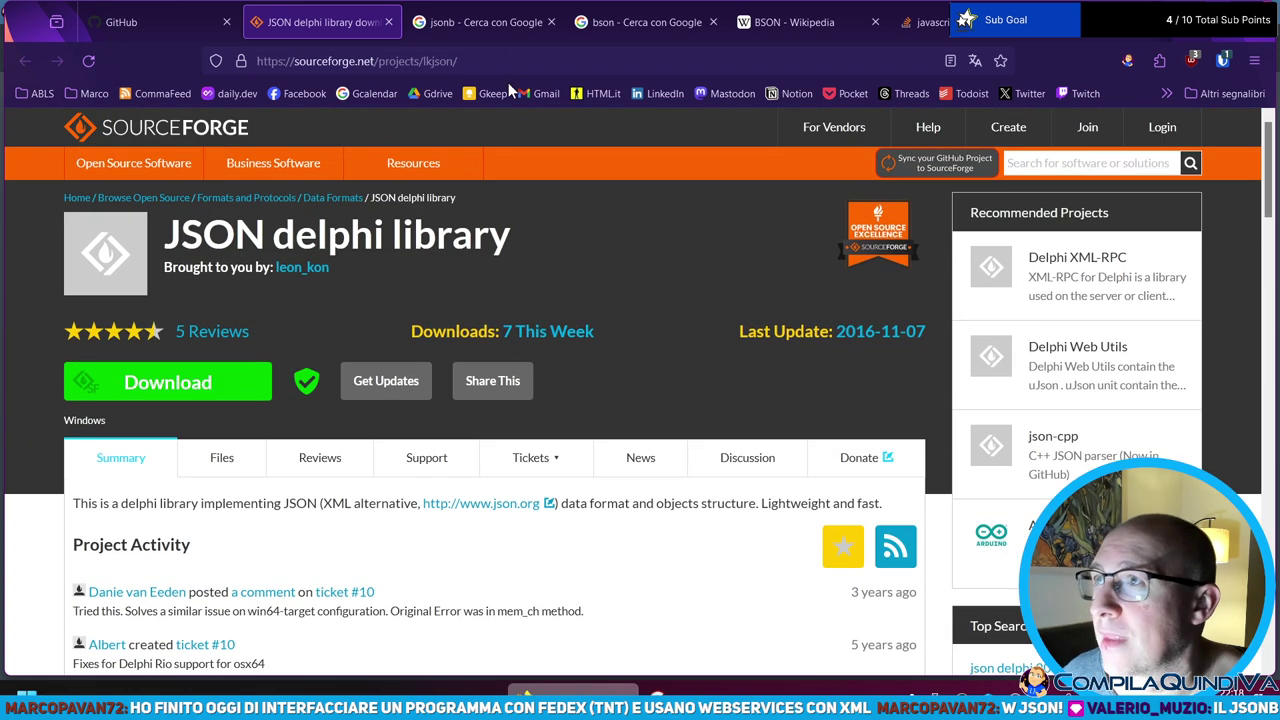
- Switch to the open GitHub page and search its repositories for "json delphi"
click(140, 22)
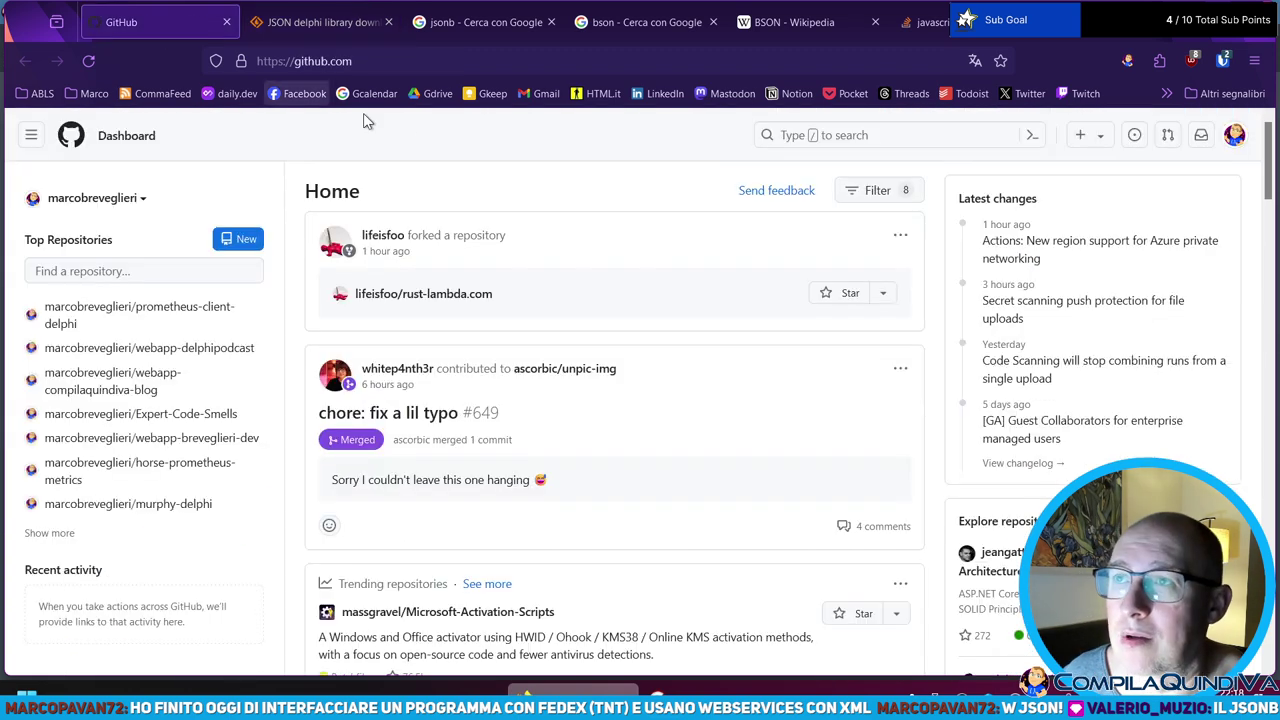
click(876, 137)
text(js)
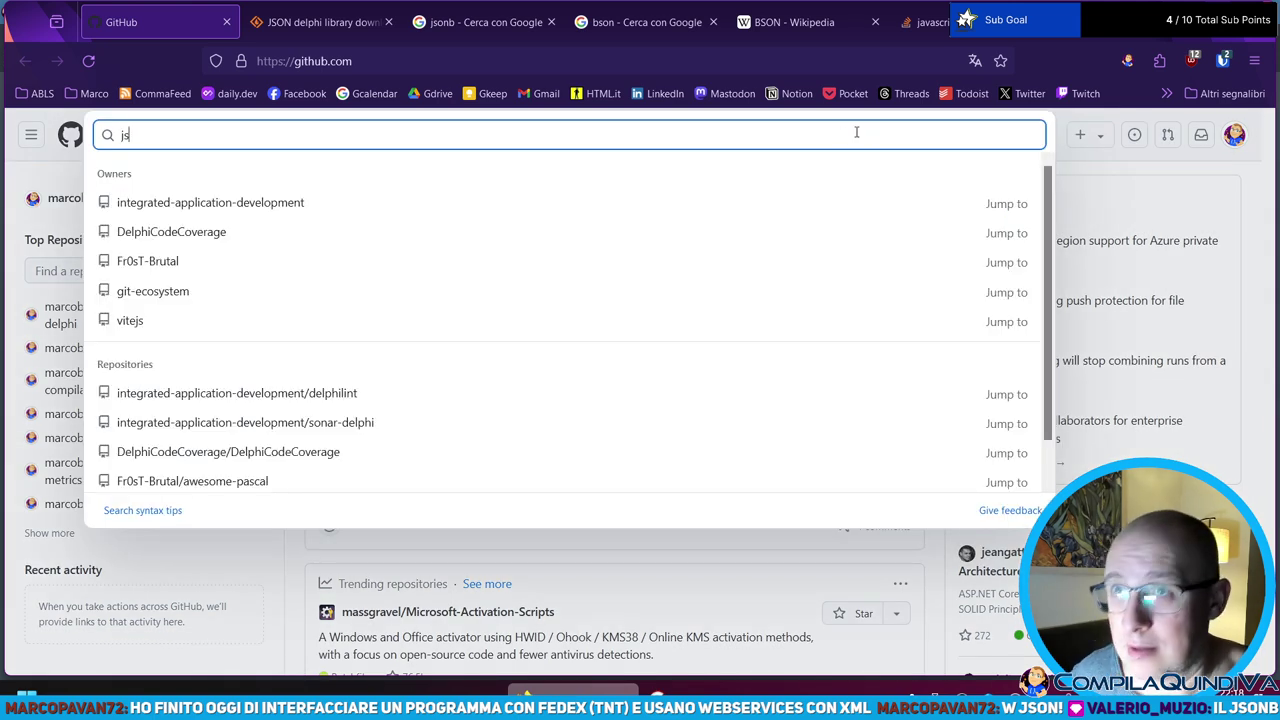
text(on delphi)
key(Escape)
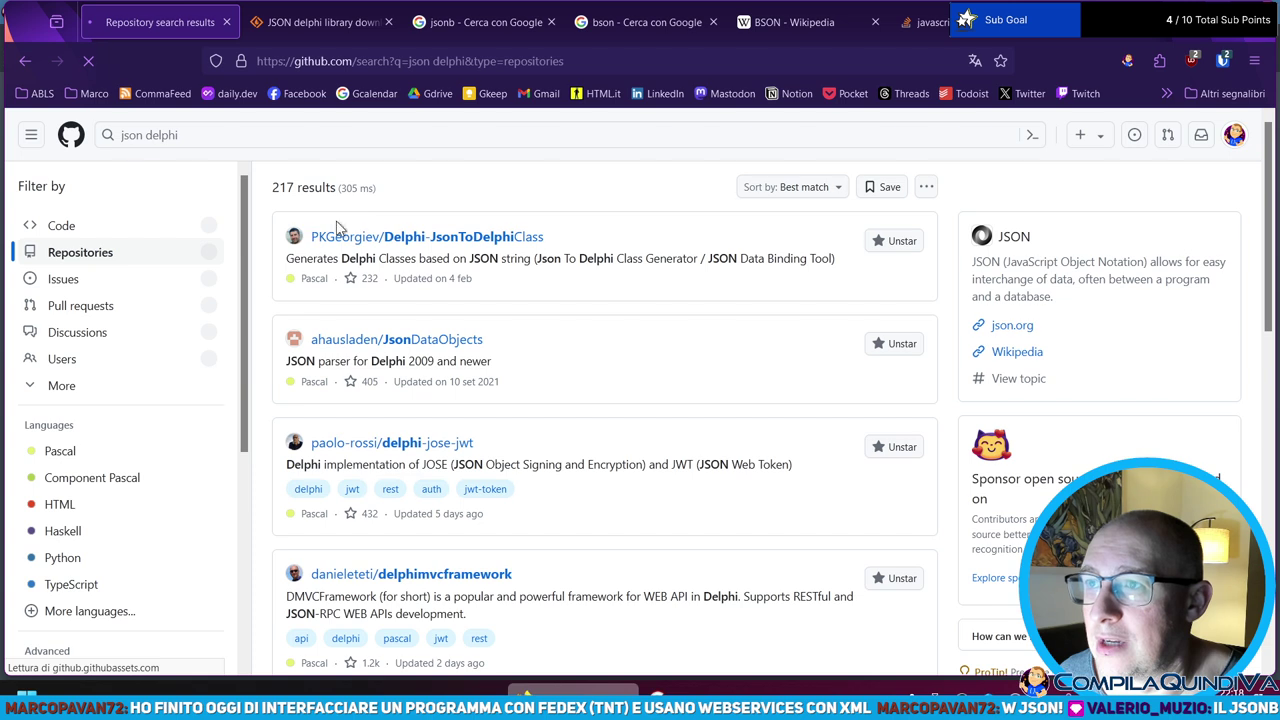
- Open the Delphi-JsonToDelphiClass, delphimvcframework and delphi-jose-jwt repositories from the search results in separate tabs
middle_click(458, 238)
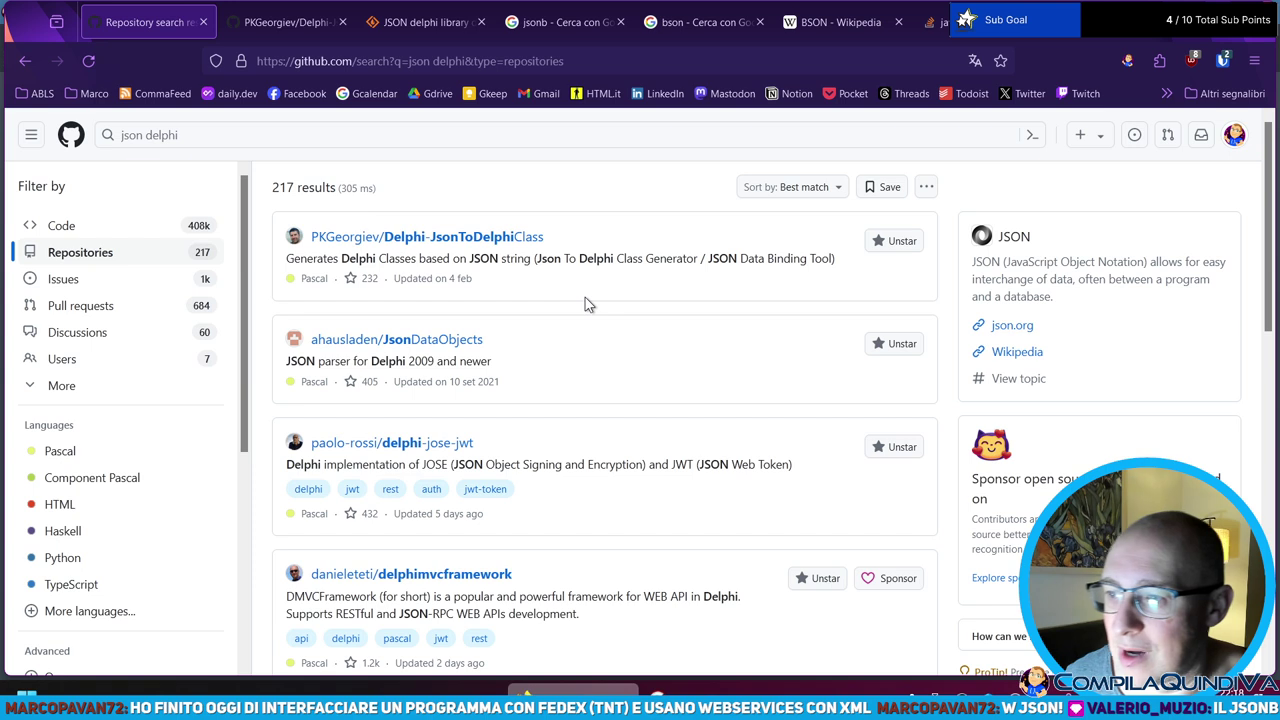
scroll(580, 314, down, 1)
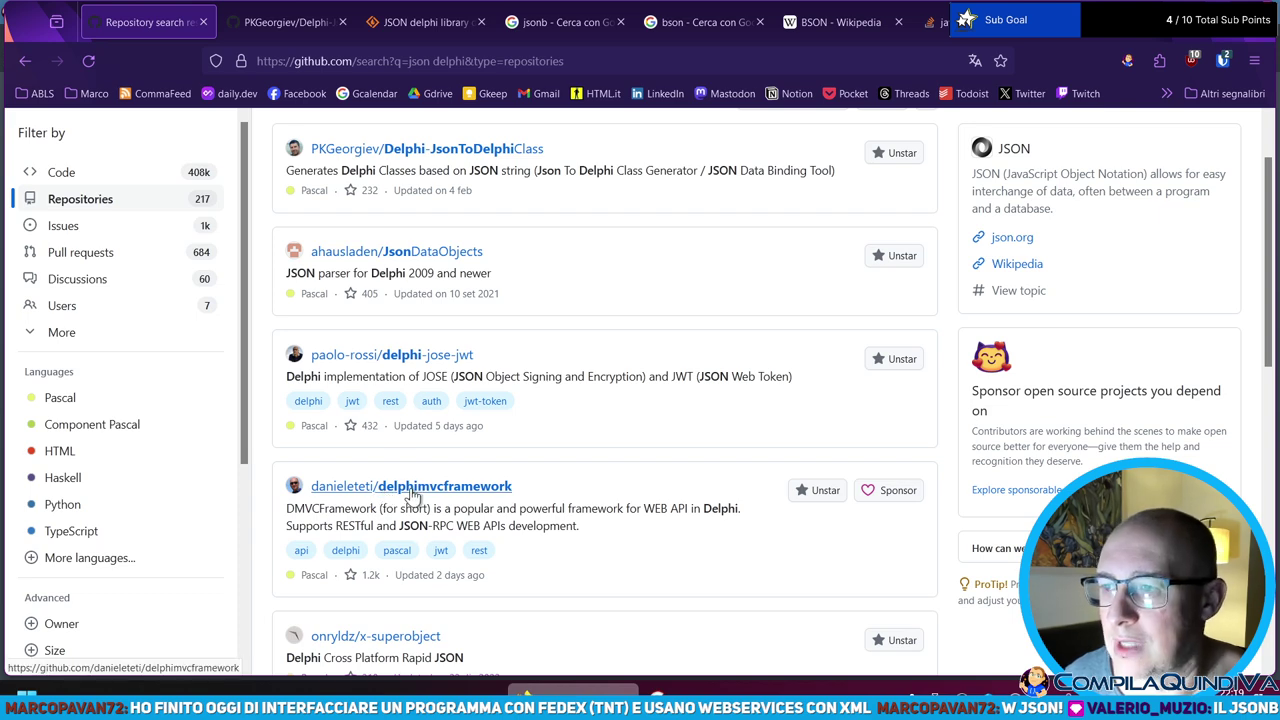
scroll(465, 500, down, 1)
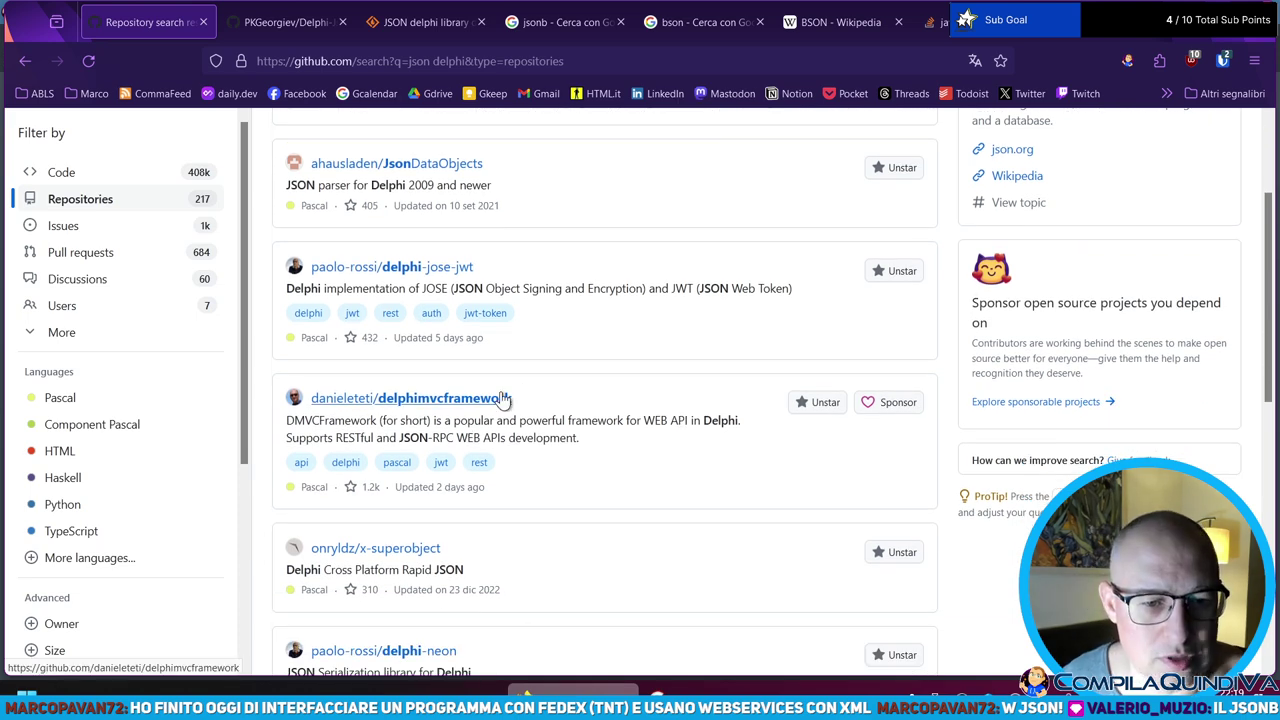
middle_click(452, 402)
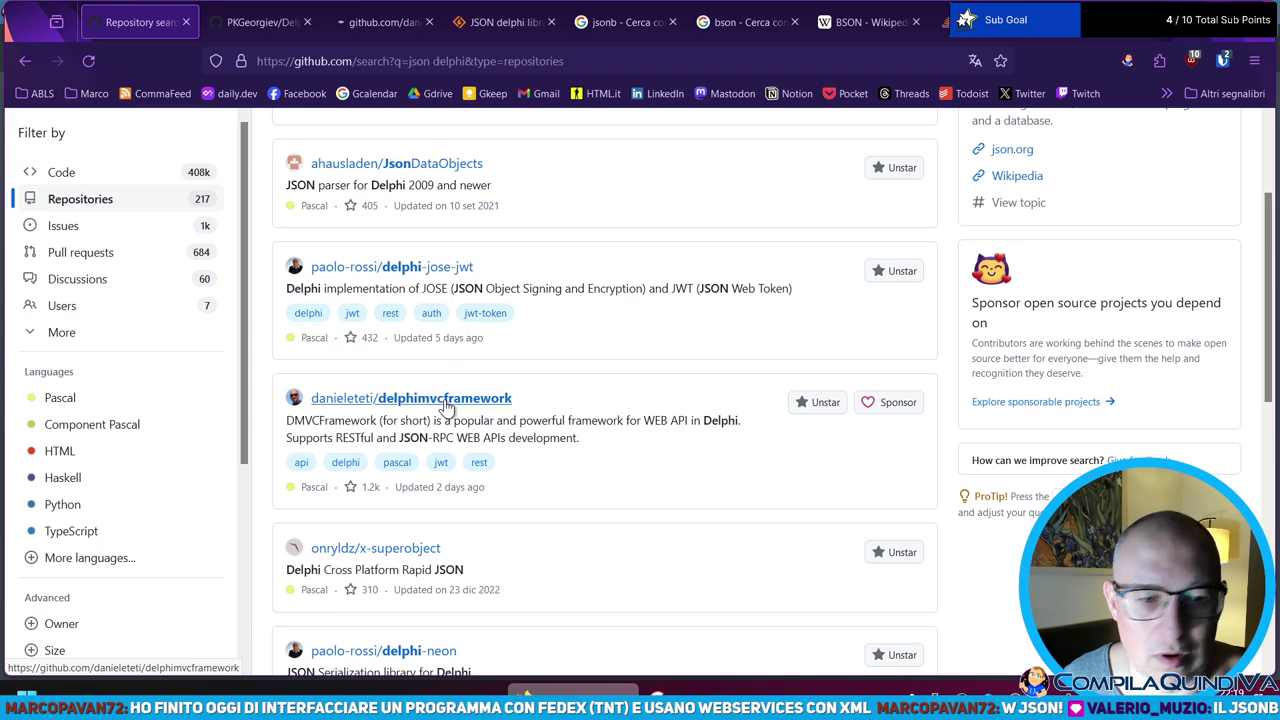
middle_click(452, 280)
- Look through the remaining repositories, go to the second results page, and open DelphiJSONComponents in its own tab and view it
scroll(563, 334, down, 3)
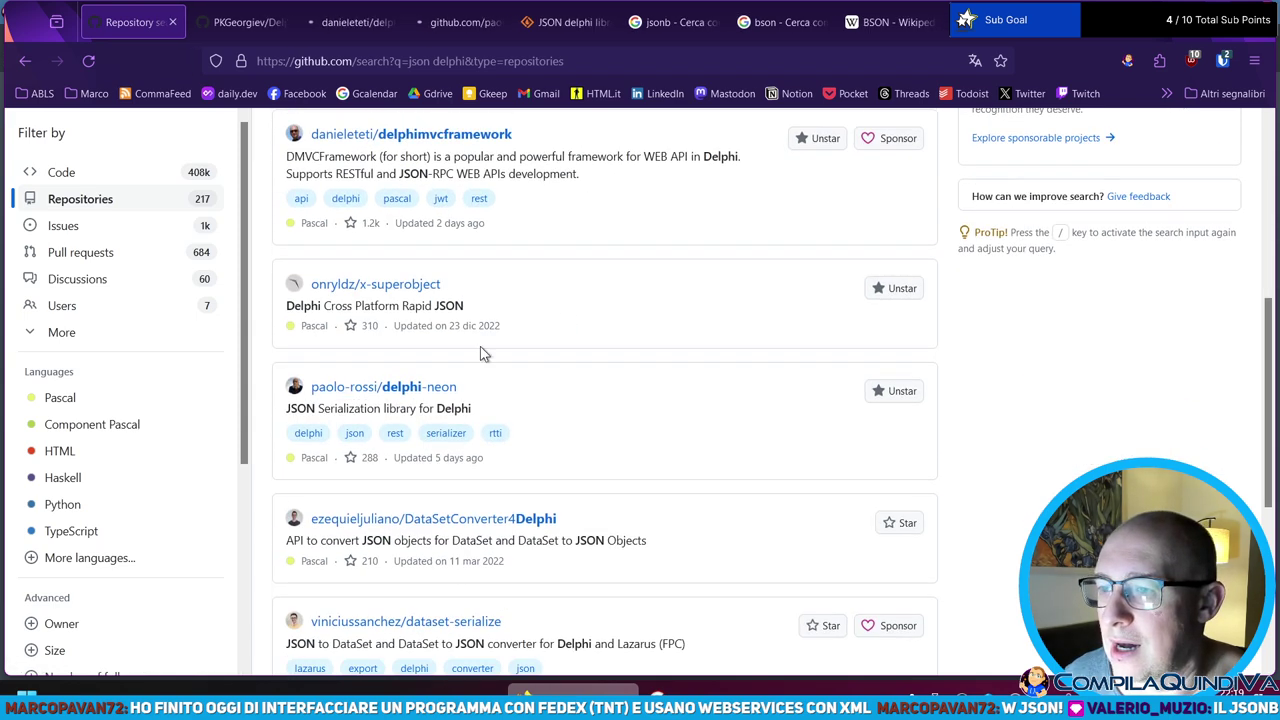
scroll(510, 300, down, 1)
scroll(520, 310, up, 5)
scroll(566, 303, down, 4)
scroll(568, 315, down, 5)
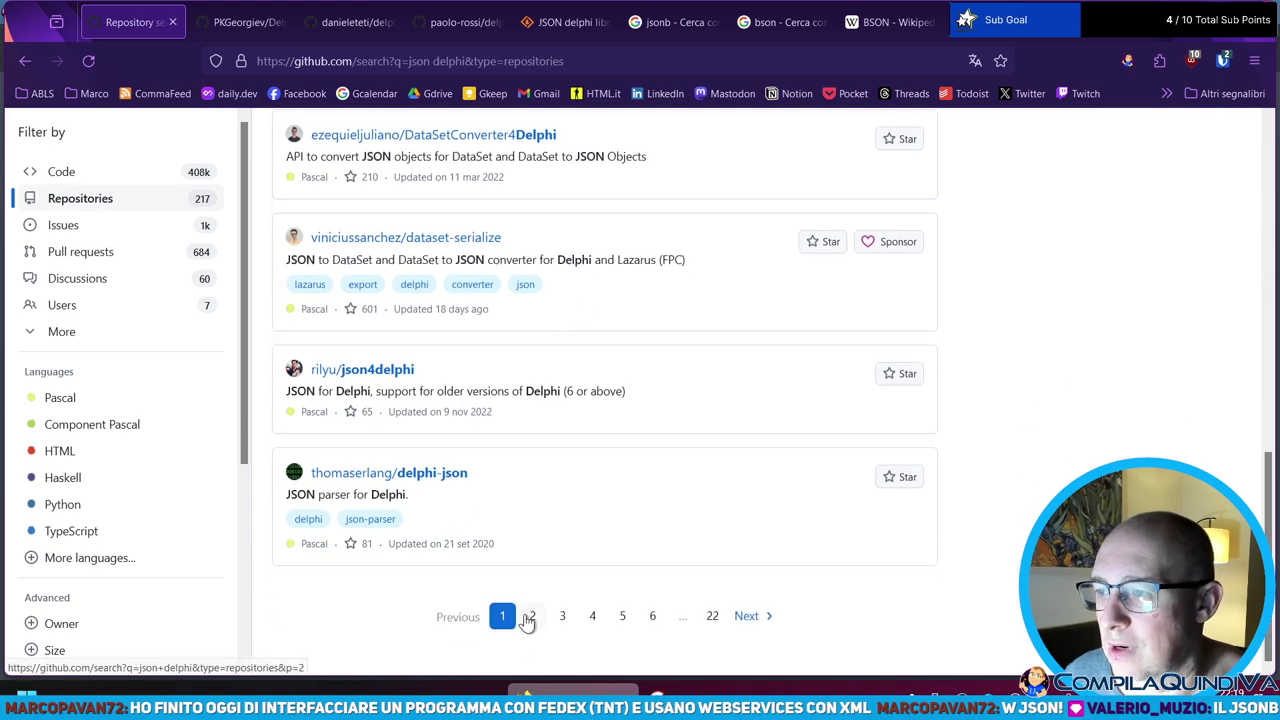
click(532, 616)
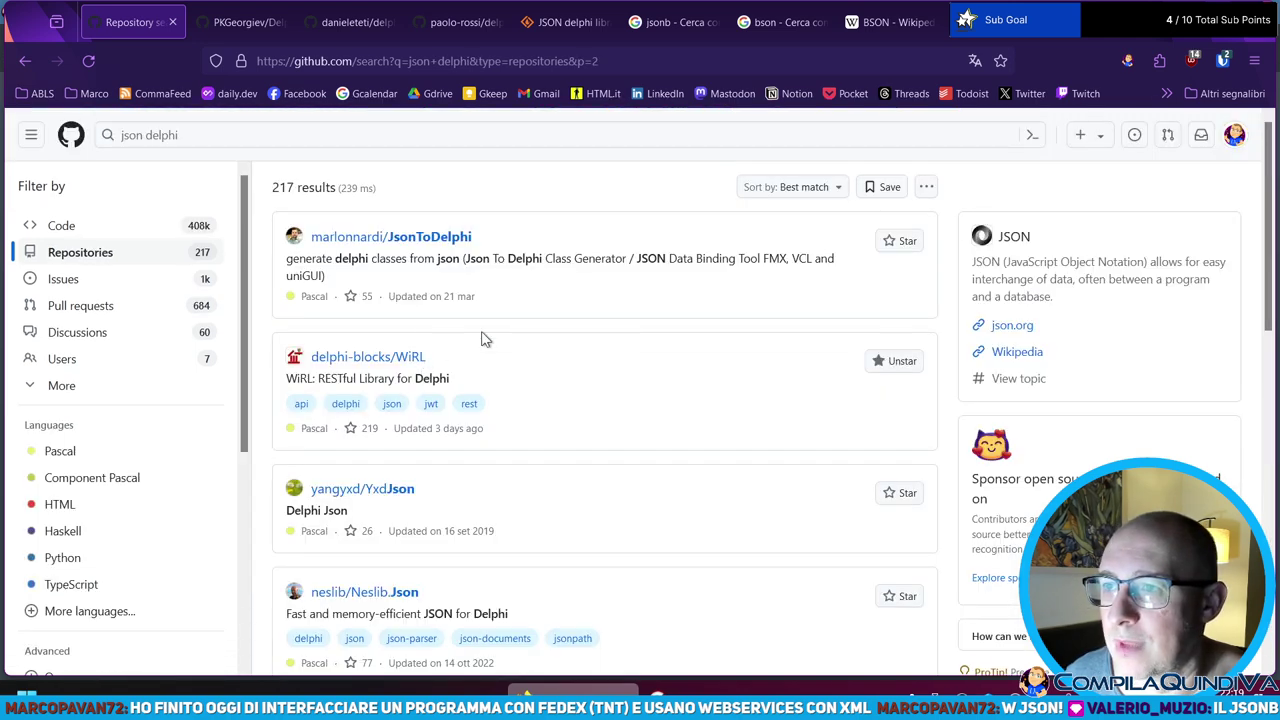
scroll(449, 351, down, 4)
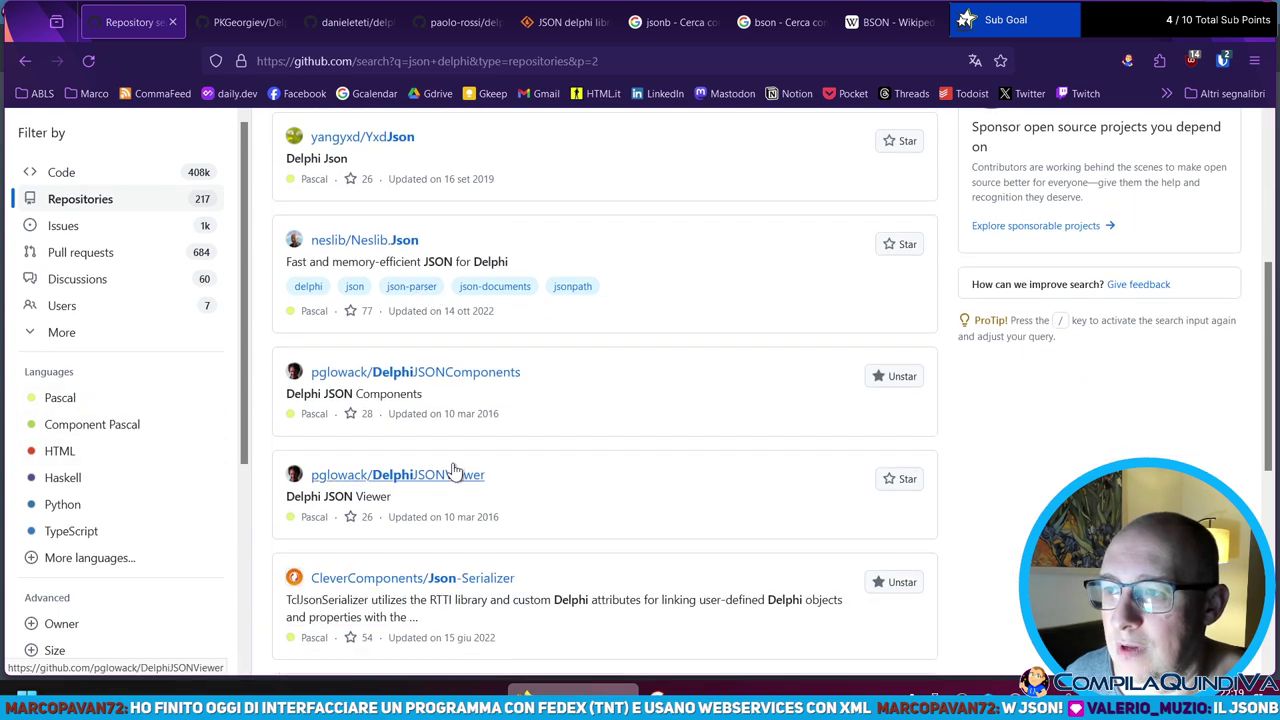
middle_click(400, 376)
click(529, 23)
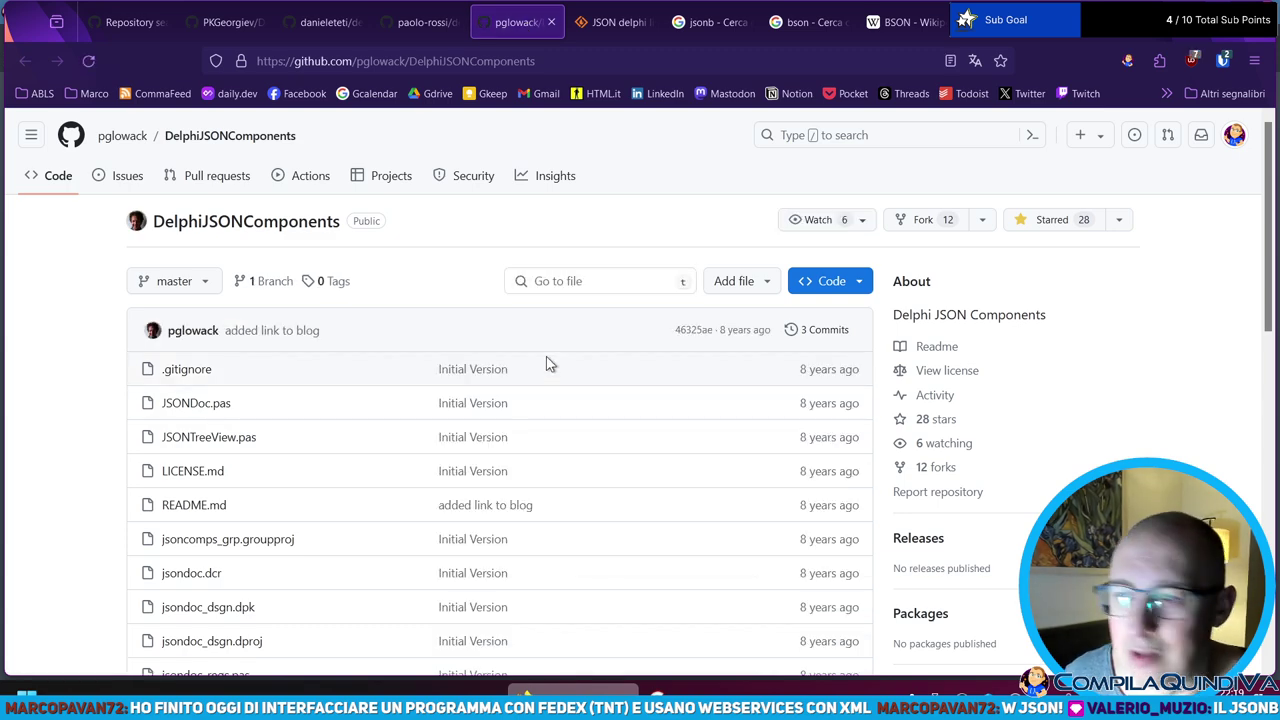
- Examine the DelphiJSONComponents file list and README, including its component descriptions, reference links and installation instructions
scroll(415, 488, down, 3)
scroll(415, 480, down, 4)
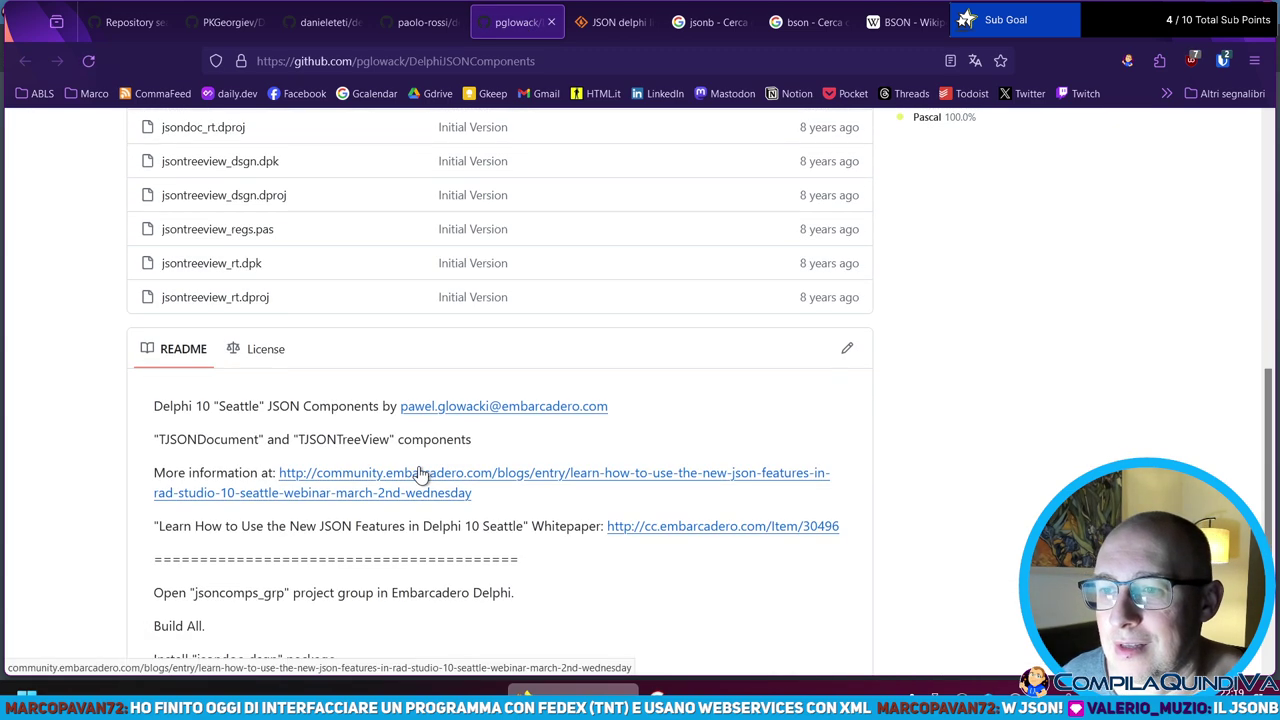
scroll(428, 494, down, 2)
scroll(428, 494, up, 9)
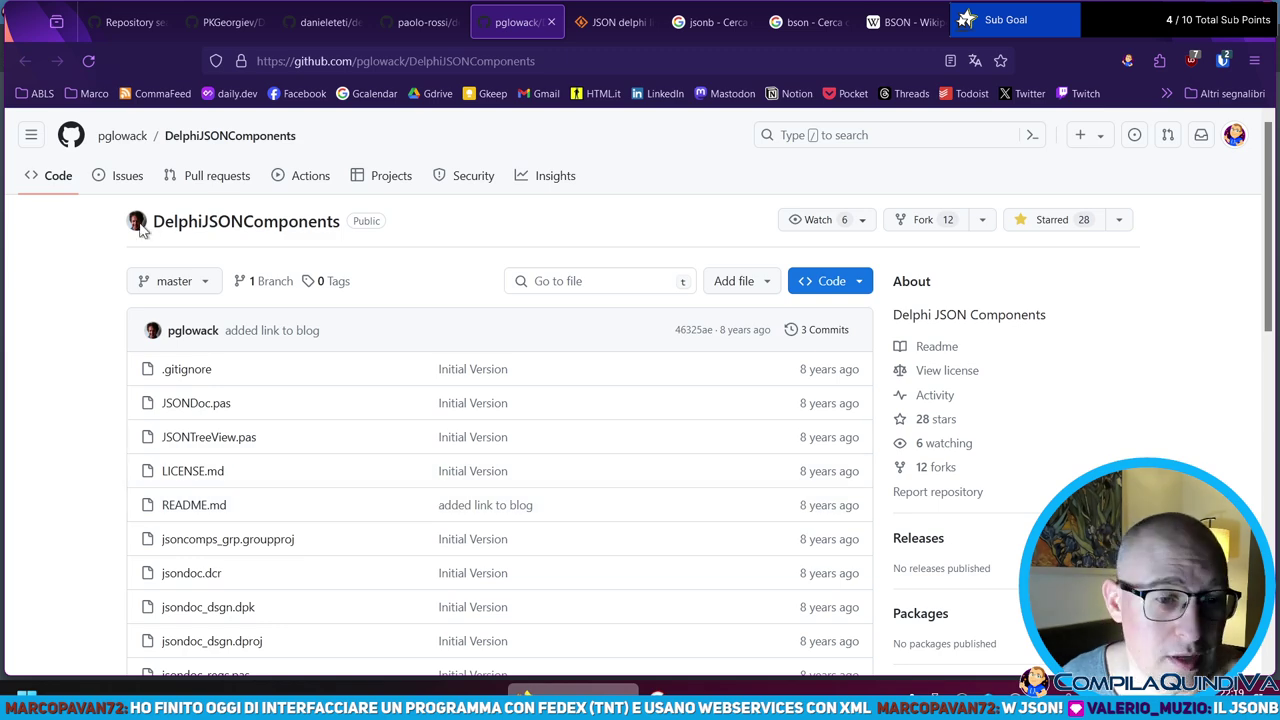
scroll(500, 290, down, 2)
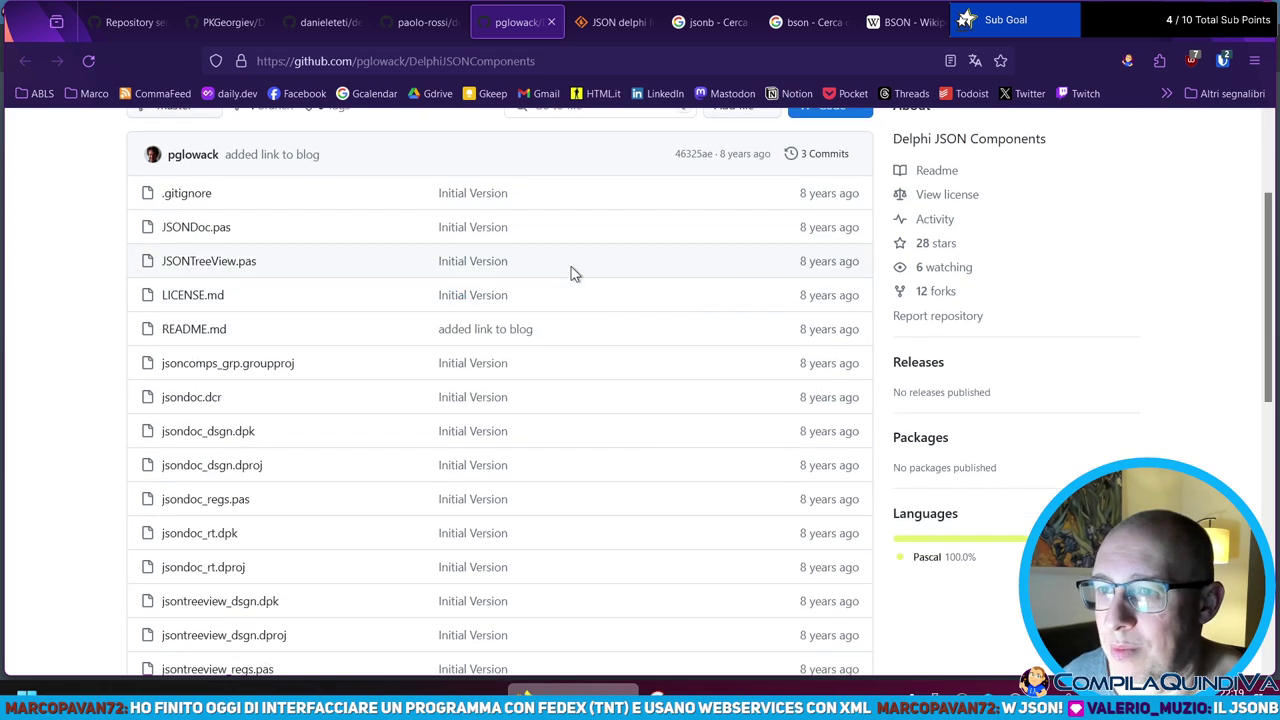
scroll(274, 331, down, 3)
scroll(167, 375, down, 2)
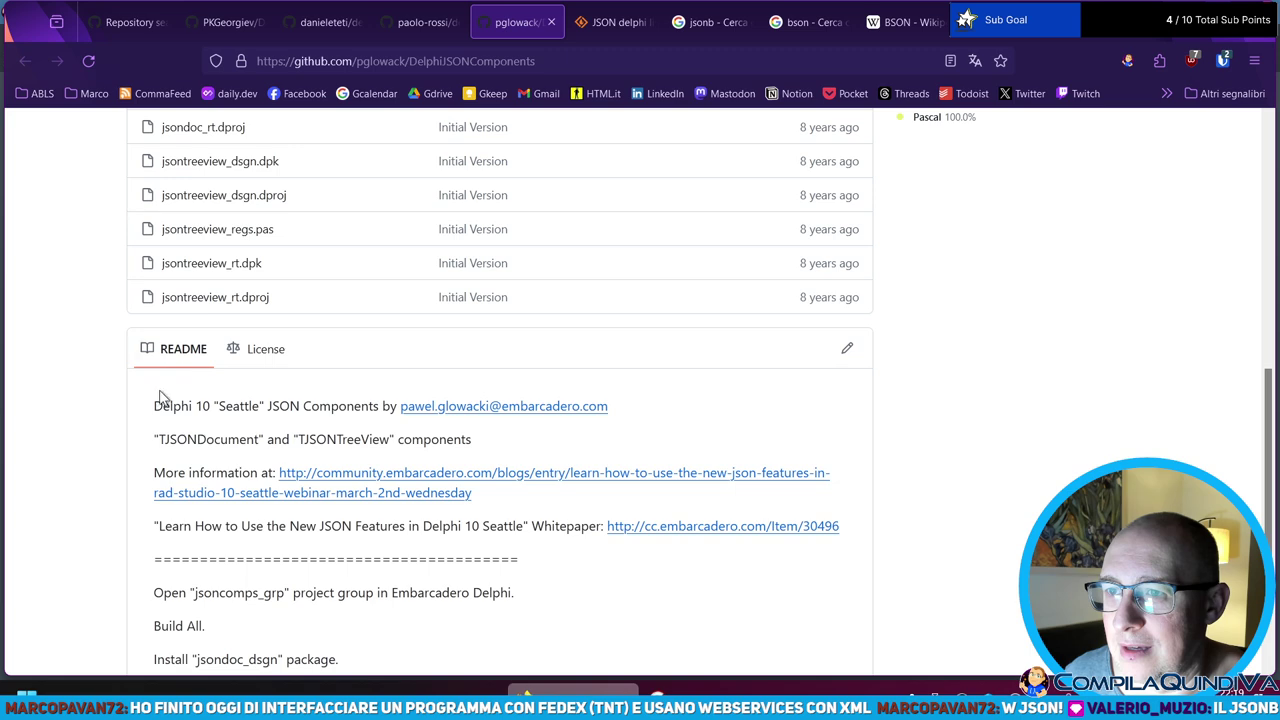
scroll(200, 400, down, 2)
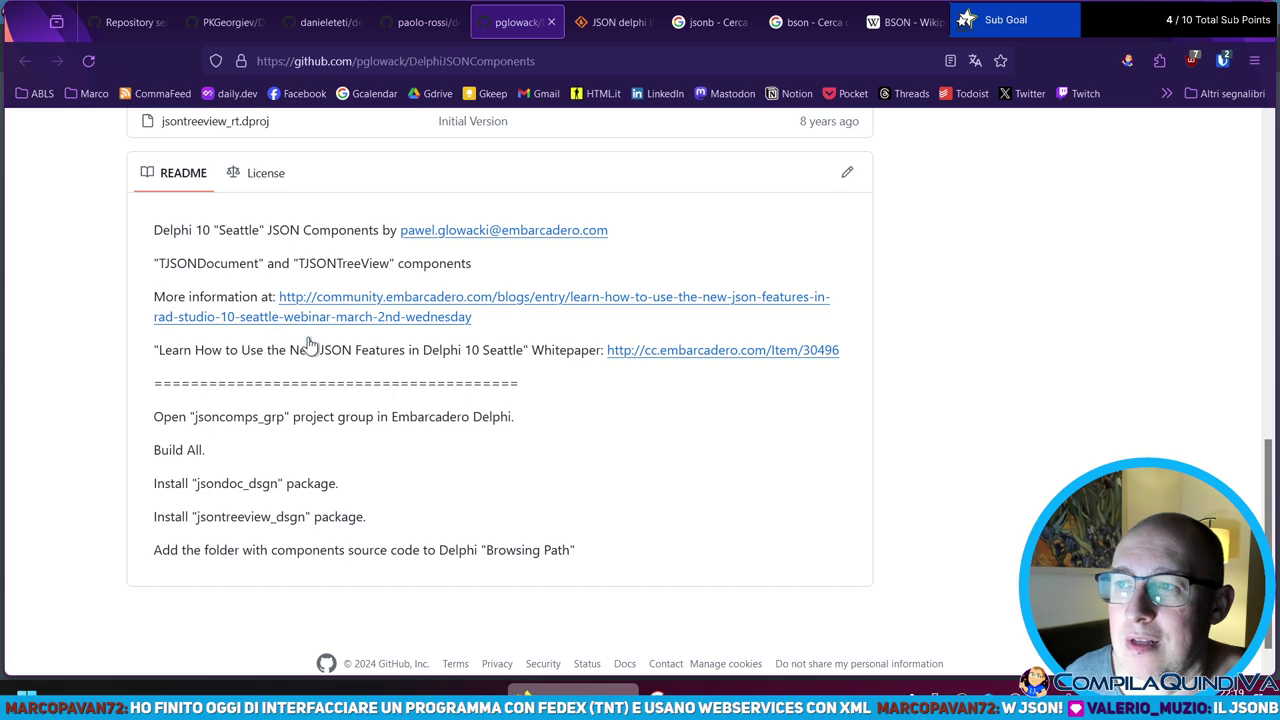
- Switch to the delphi-jose-jwt repository and review its file list and README introduction
click(415, 23)
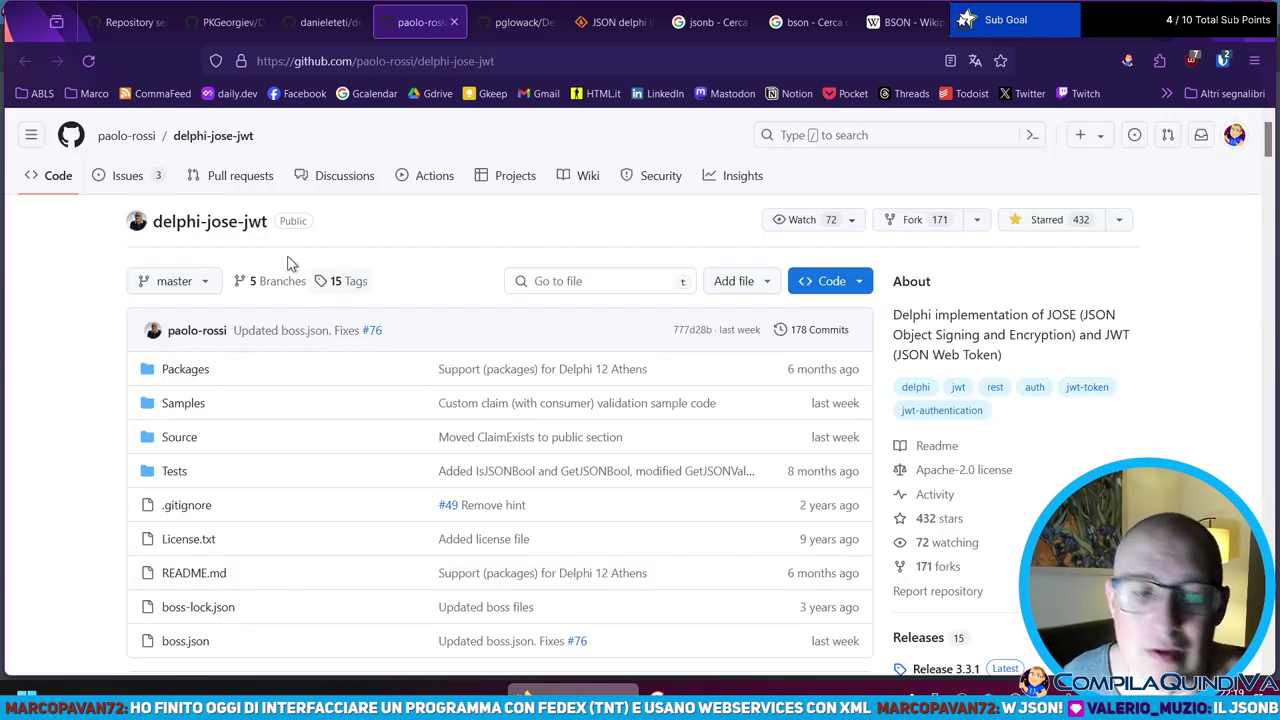
scroll(291, 274, down, 8)
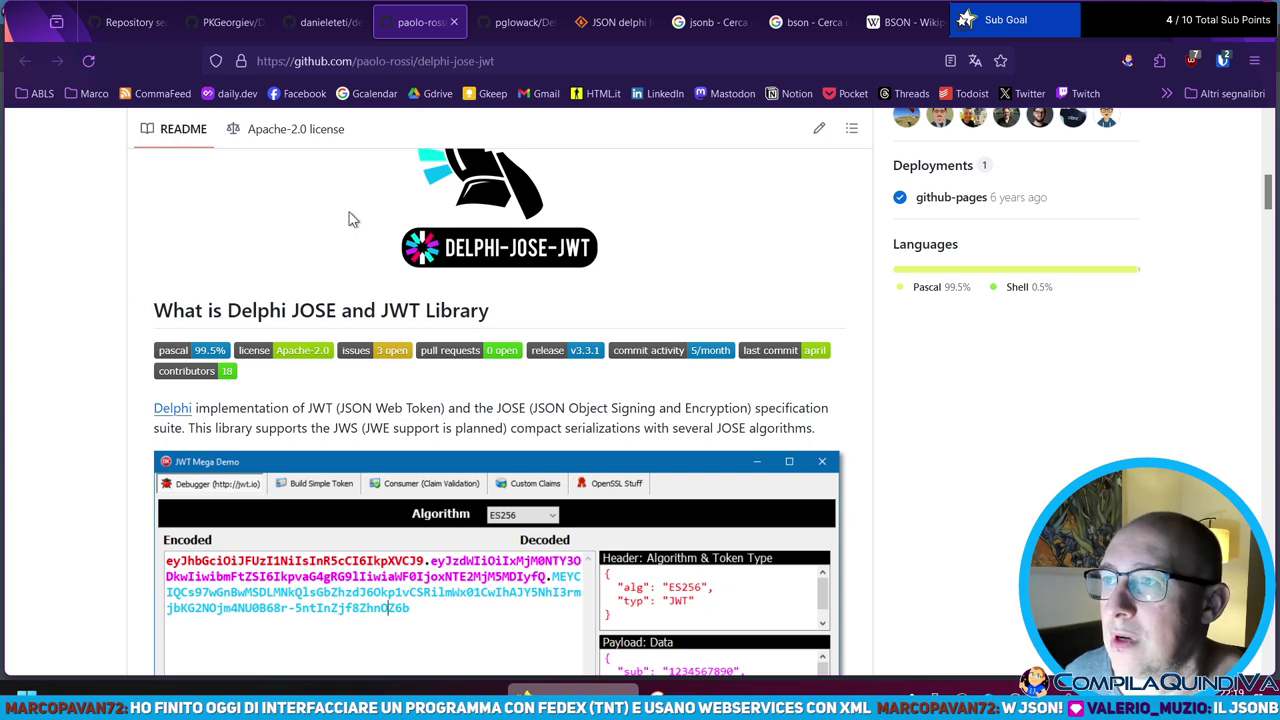
scroll(349, 215, up, 8)
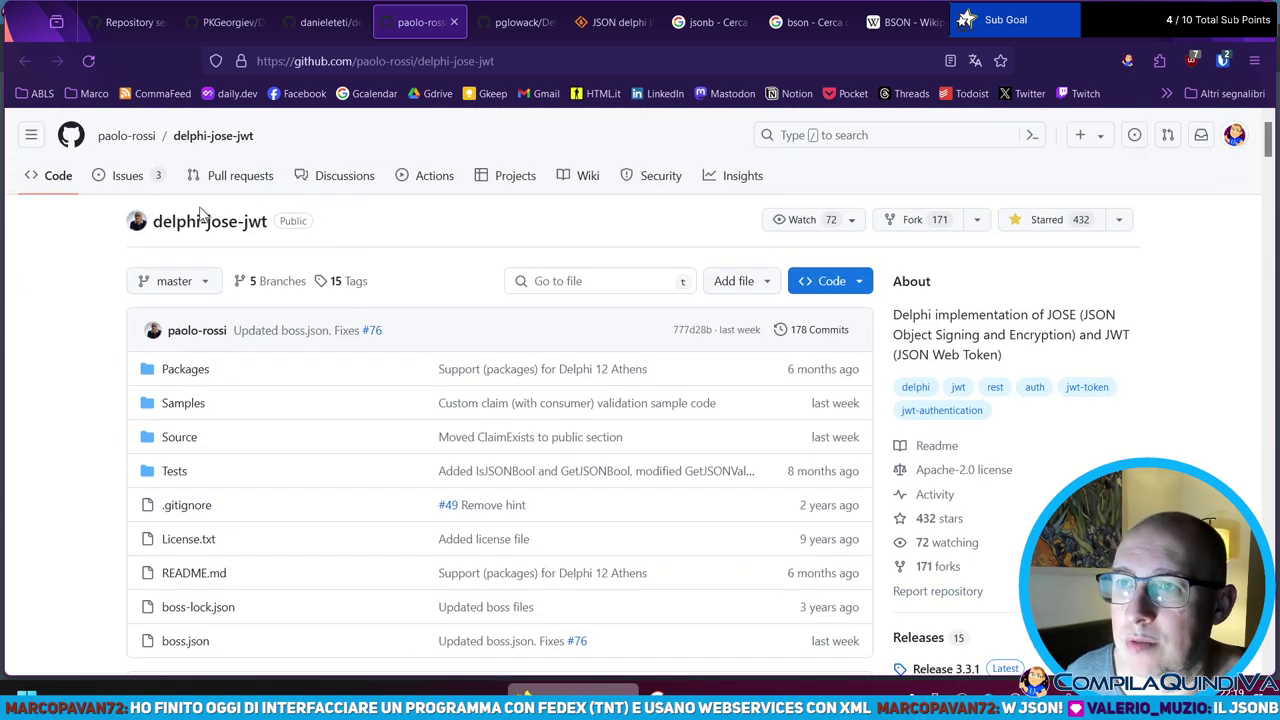
- Open the delphi-jose-jwt owner's profile and go to the pinned delphi-neon repository
click(121, 137)
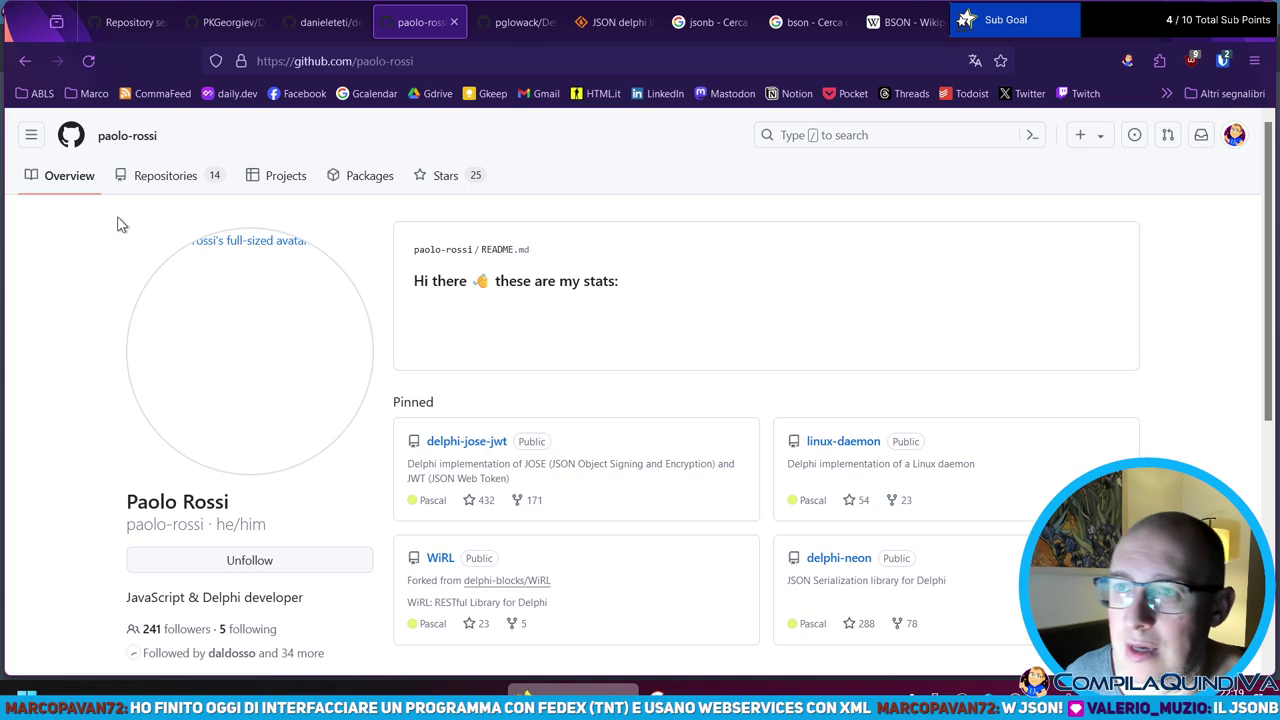
scroll(838, 379, down, 2)
scroll(838, 379, down, 5)
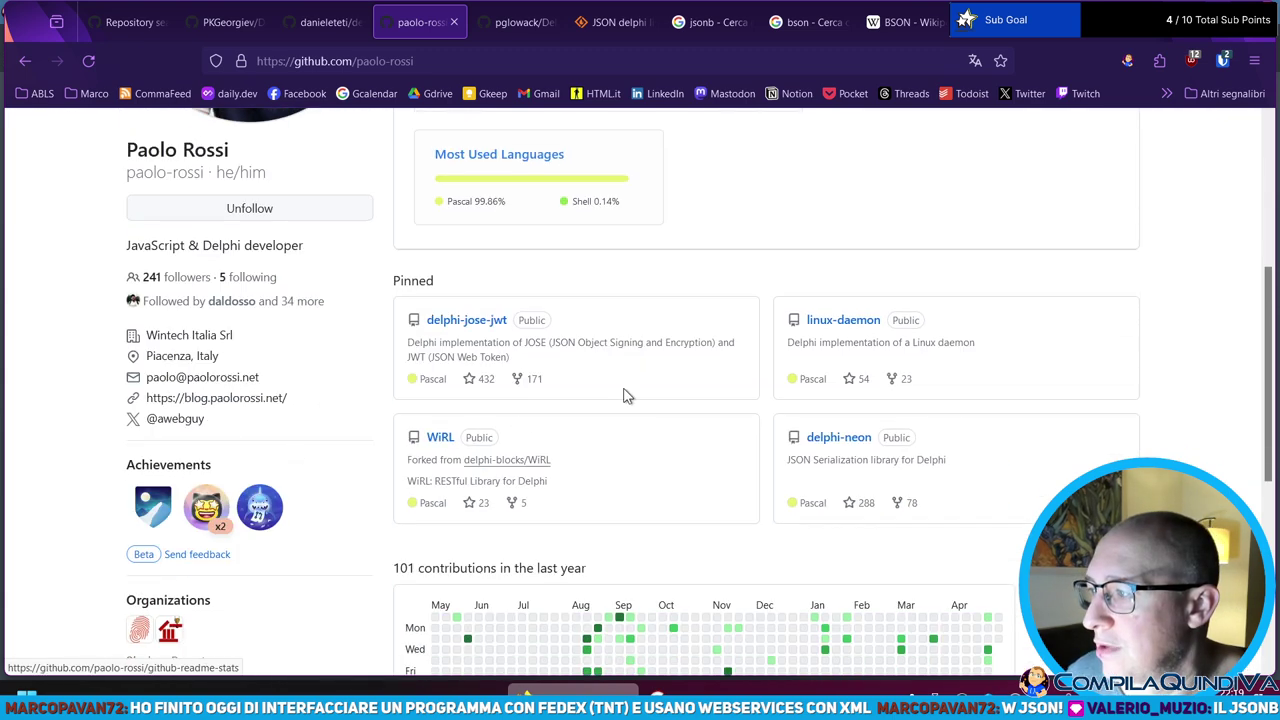
click(836, 442)
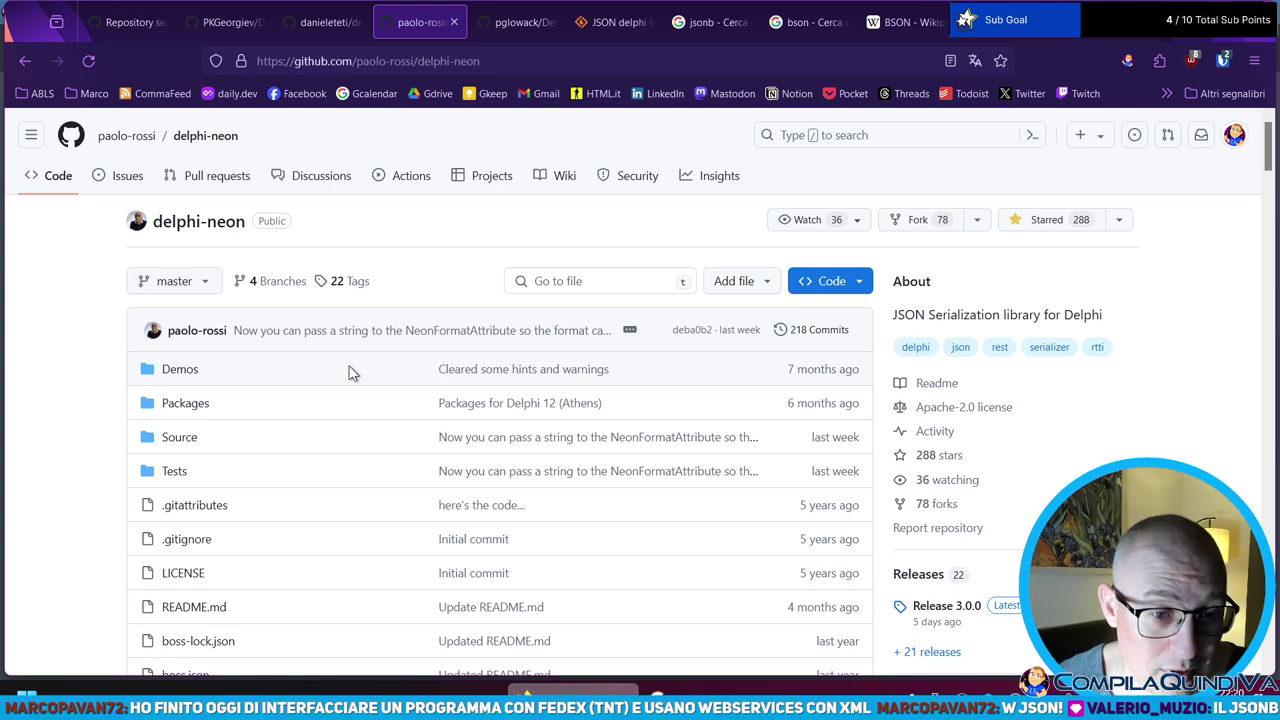
- Read the delphi-neon README's introduction, main demo section and benchmark comparison with the standard TJSON engine
scroll(365, 370, down, 5)
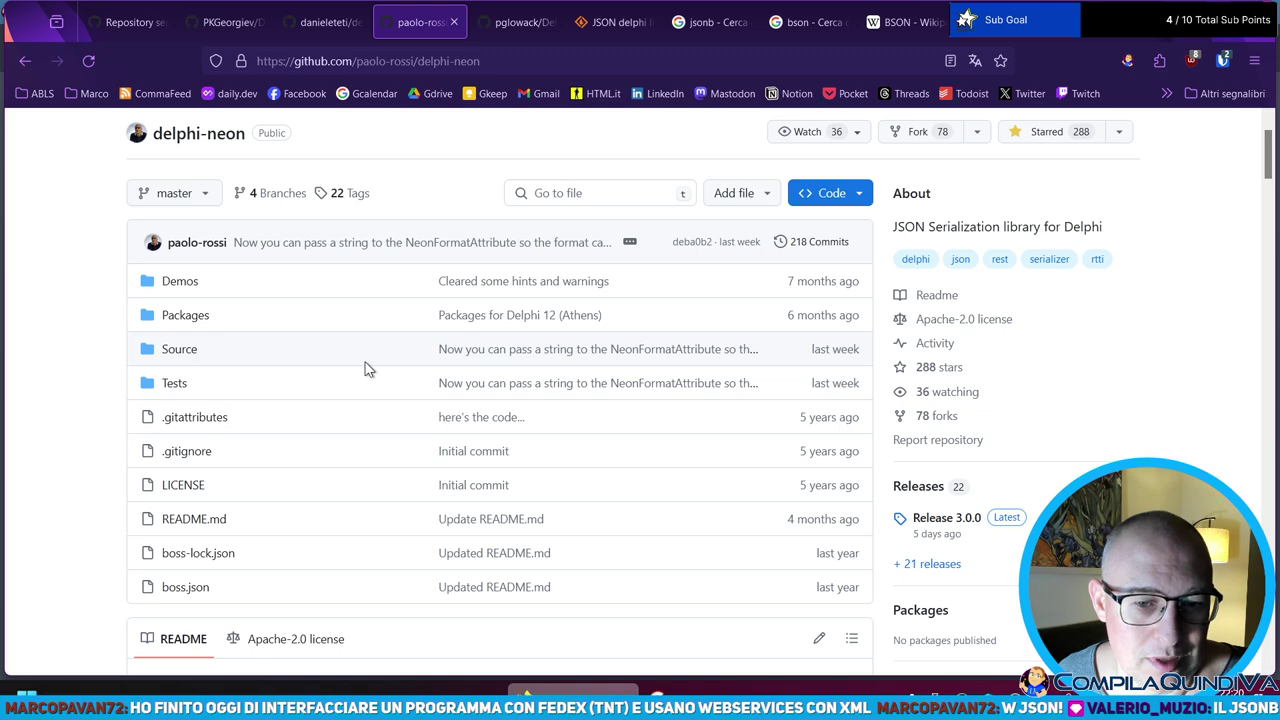
scroll(477, 427, down, 4)
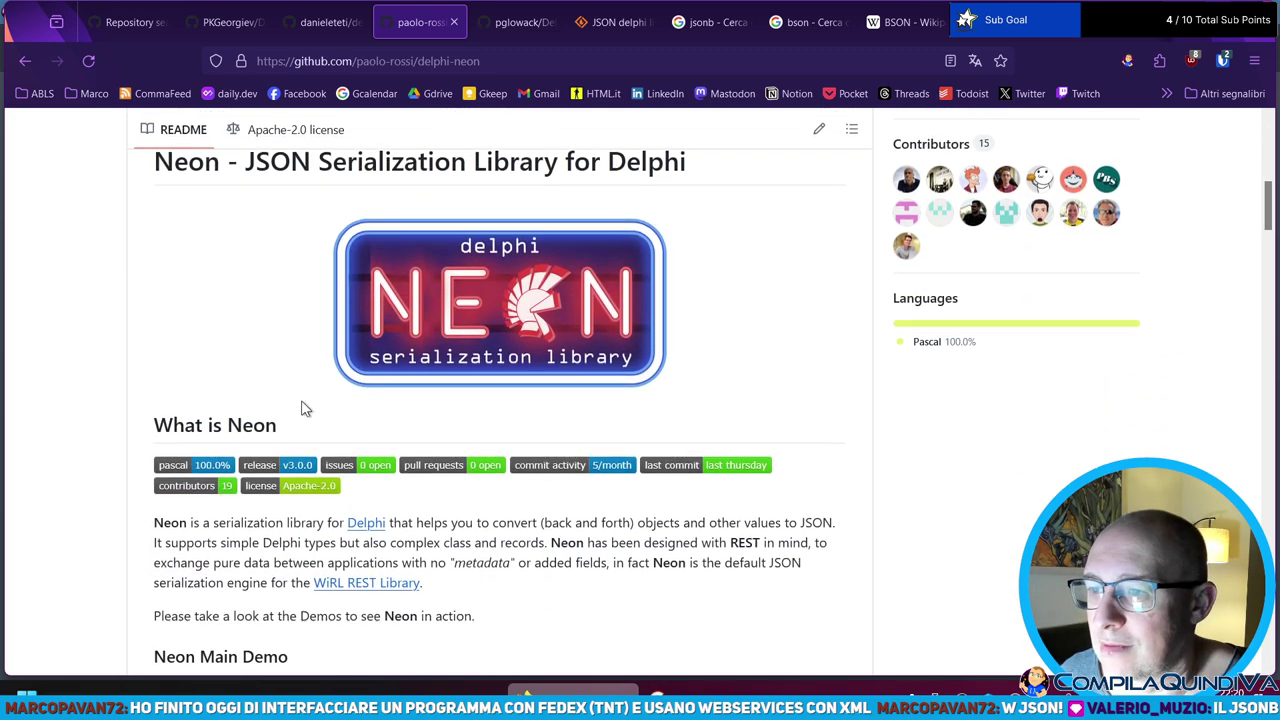
scroll(278, 364, down, 1)
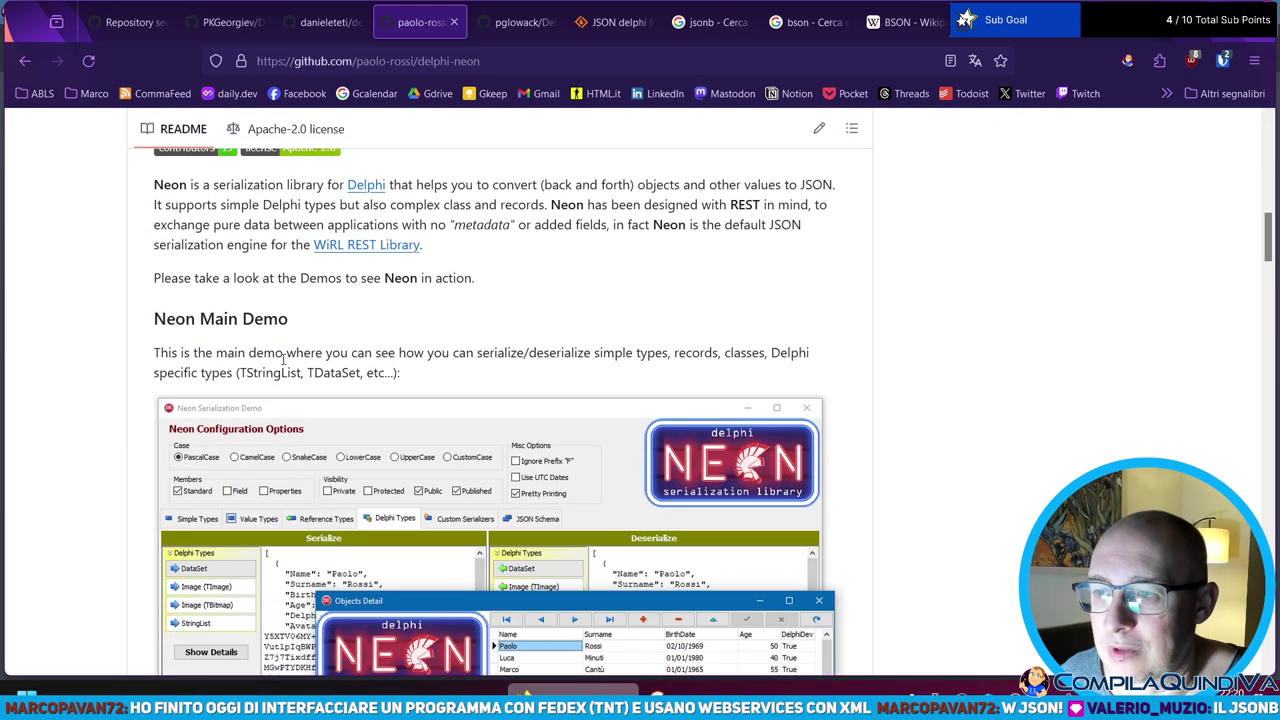
scroll(453, 458, down, 1)
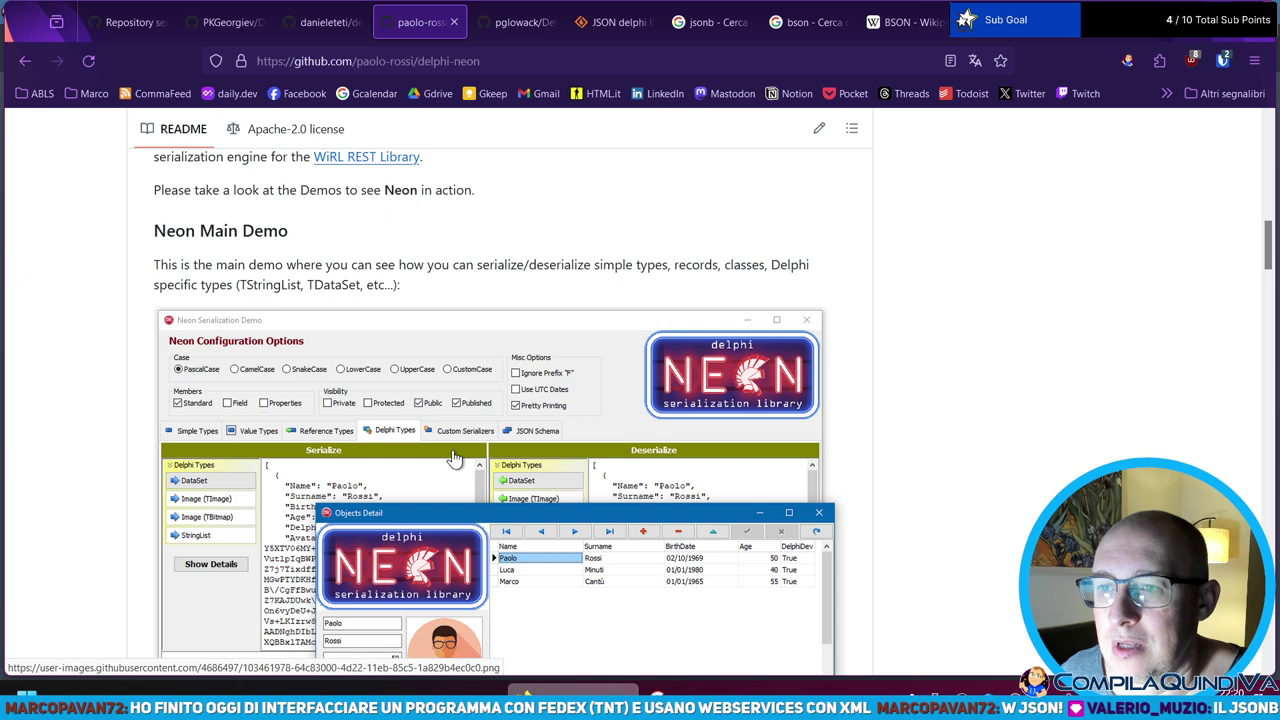
scroll(452, 458, down, 4)
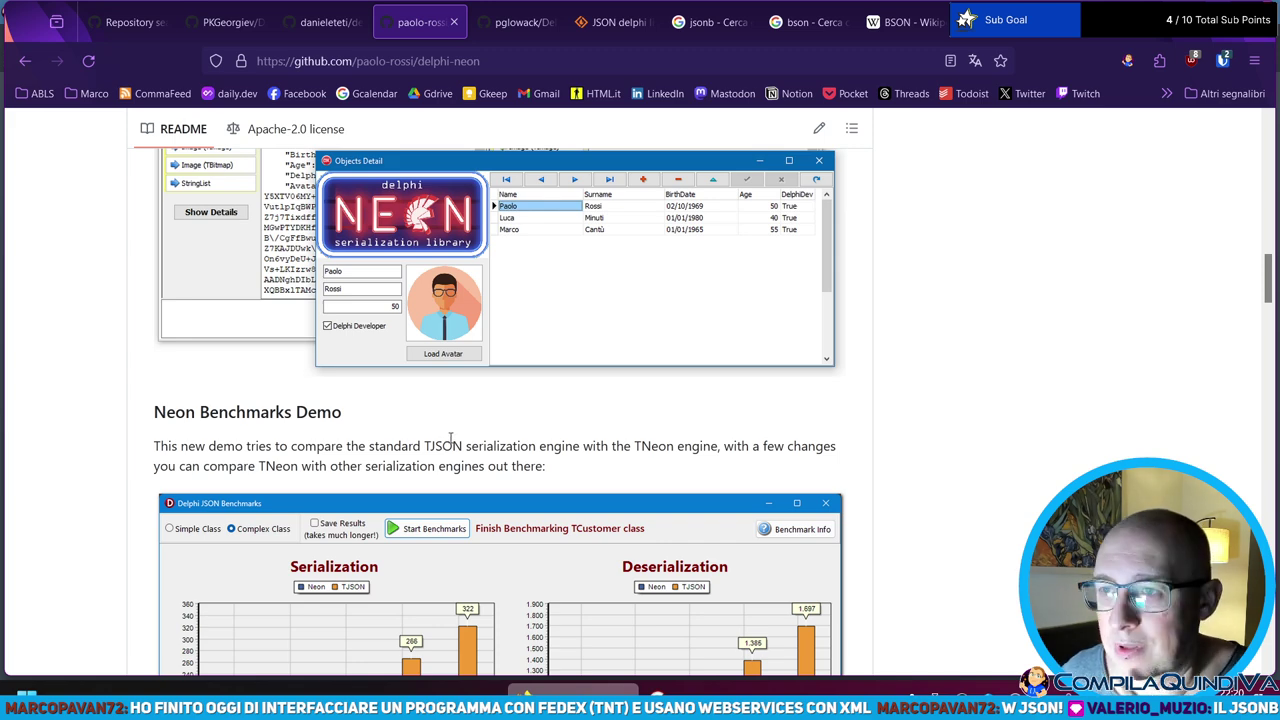
scroll(455, 443, down, 2)
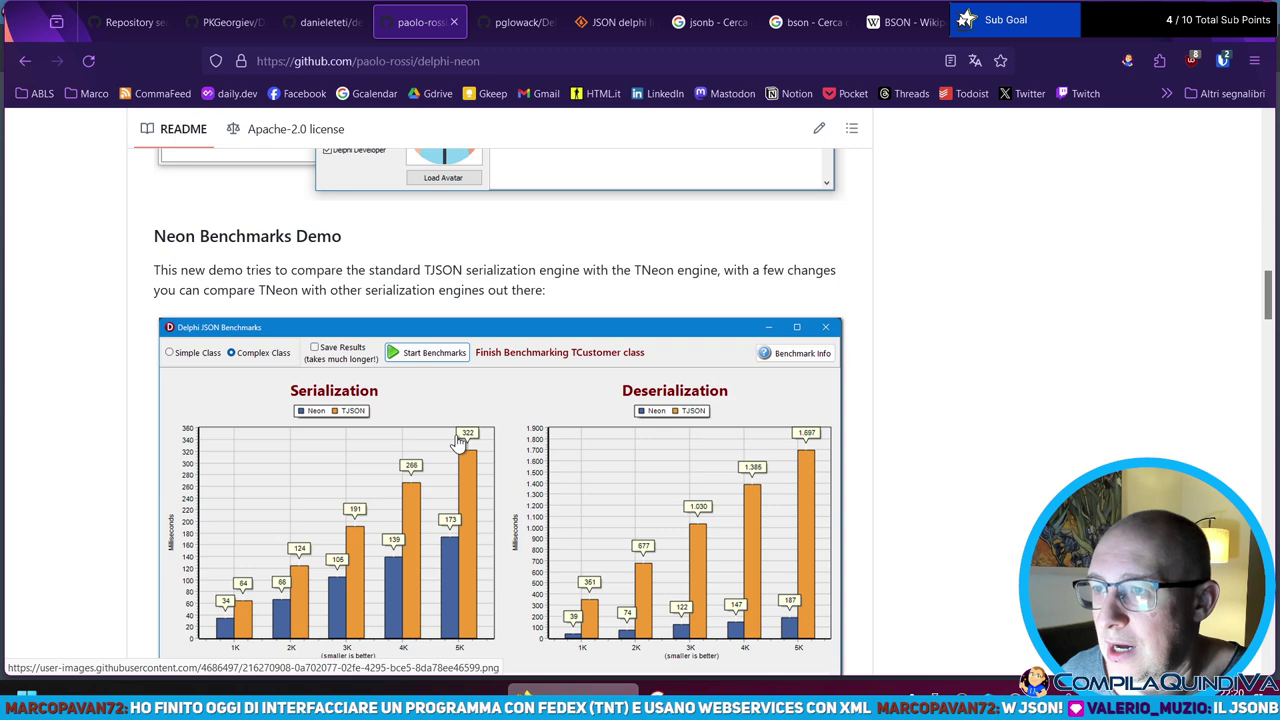
- Continue through the Neon README past the introduction video to the configuration features and Delphi types support
scroll(457, 443, down, 3)
scroll(455, 443, down, 2)
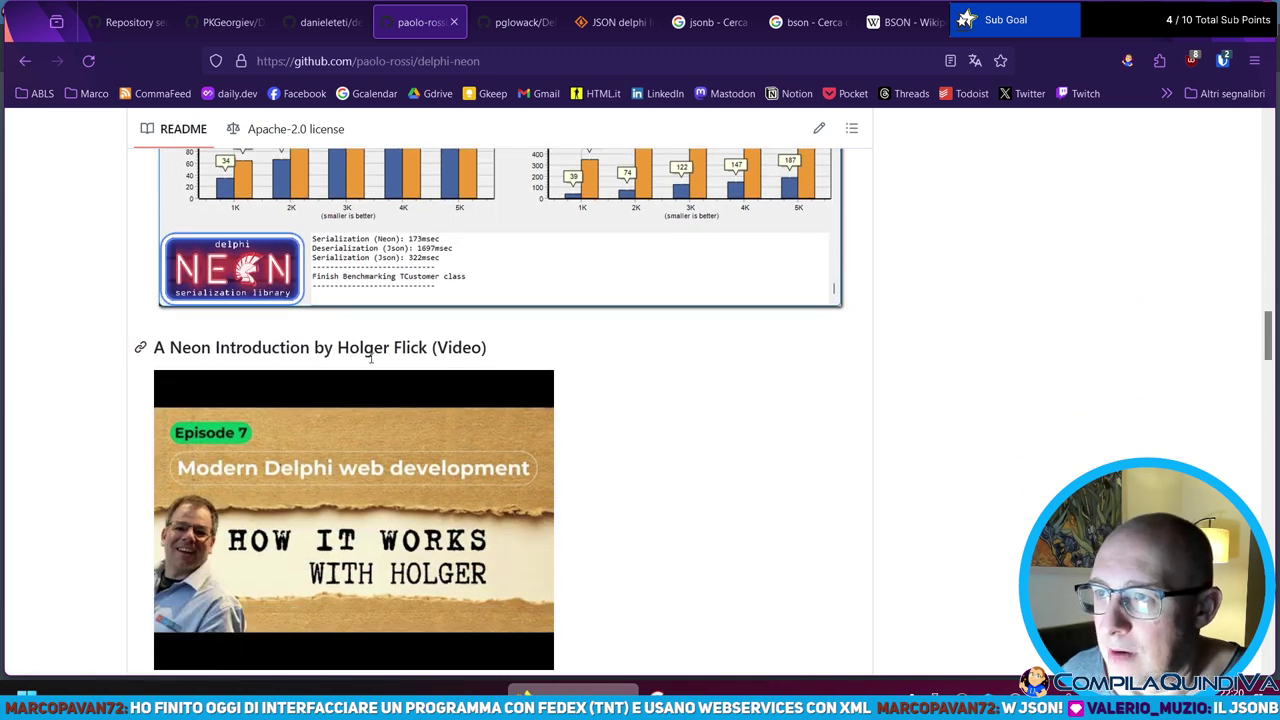
scroll(391, 391, down, 2)
scroll(248, 428, down, 2)
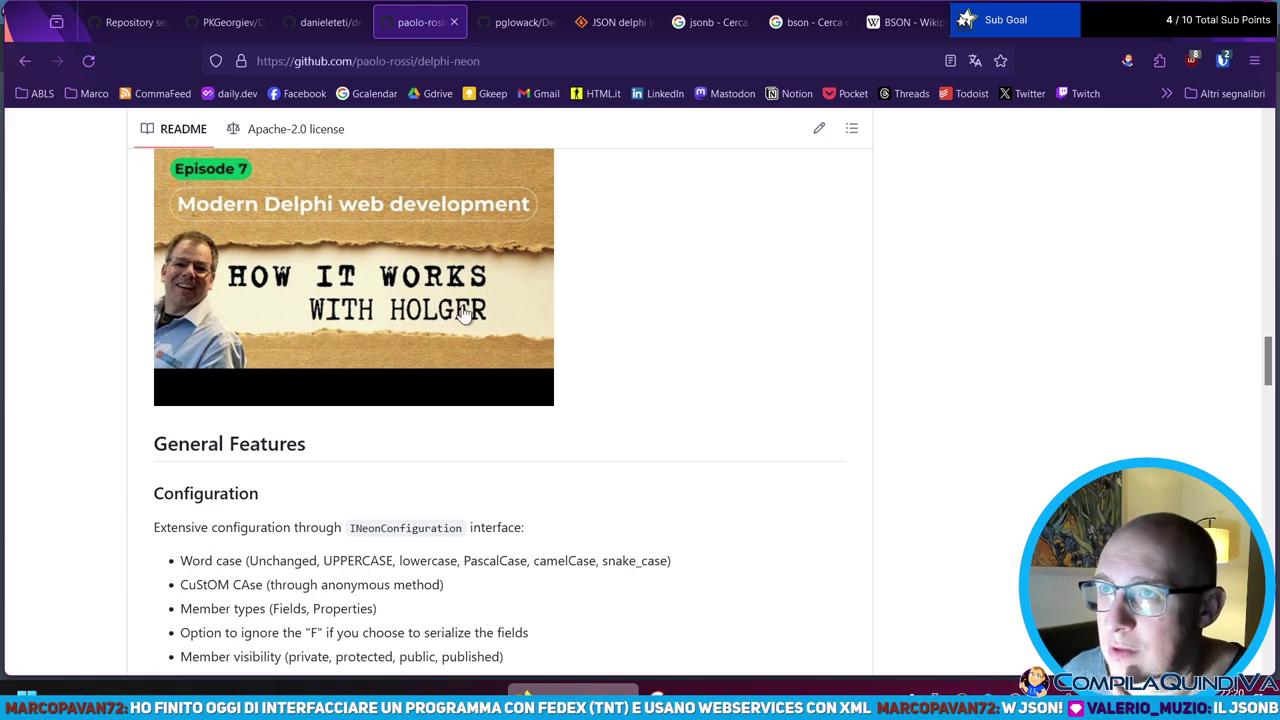
scroll(463, 329, up, 2)
scroll(716, 358, down, 3)
scroll(714, 358, down, 3)
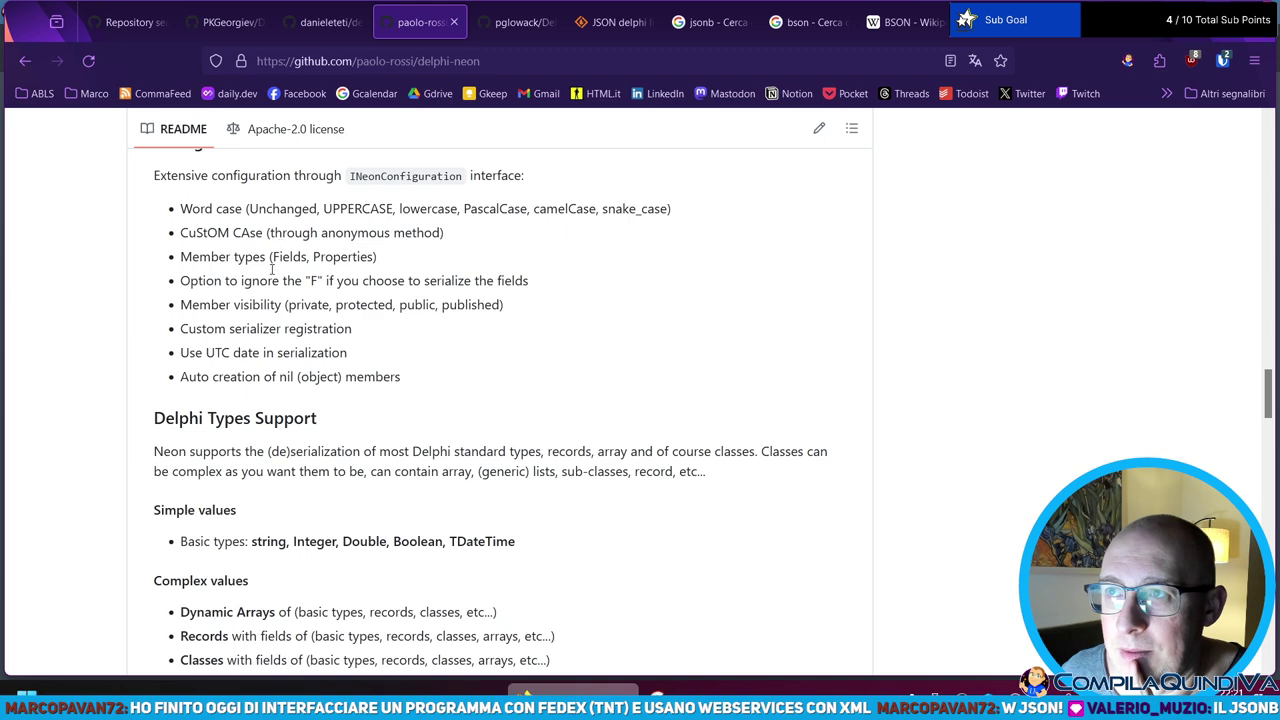
- Bring up the delphimvcframework repository page and close it
scroll(509, 374, up, 2)
click(325, 22)
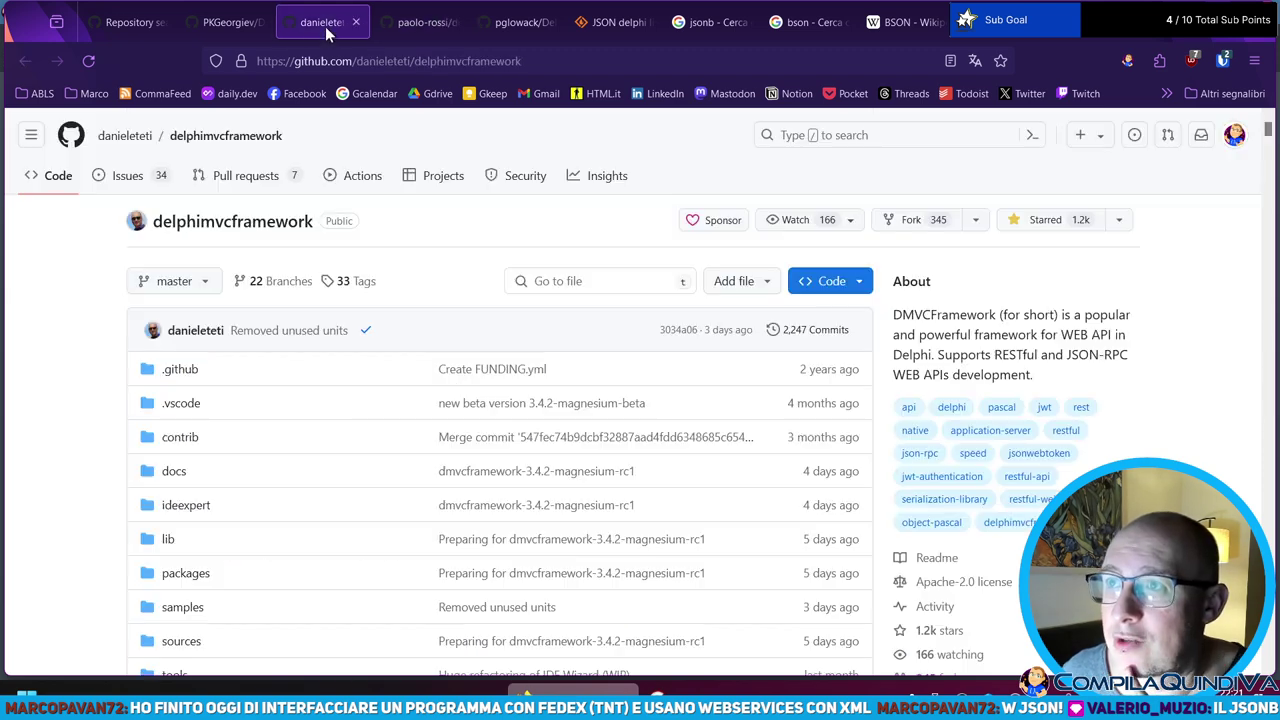
click(355, 22)
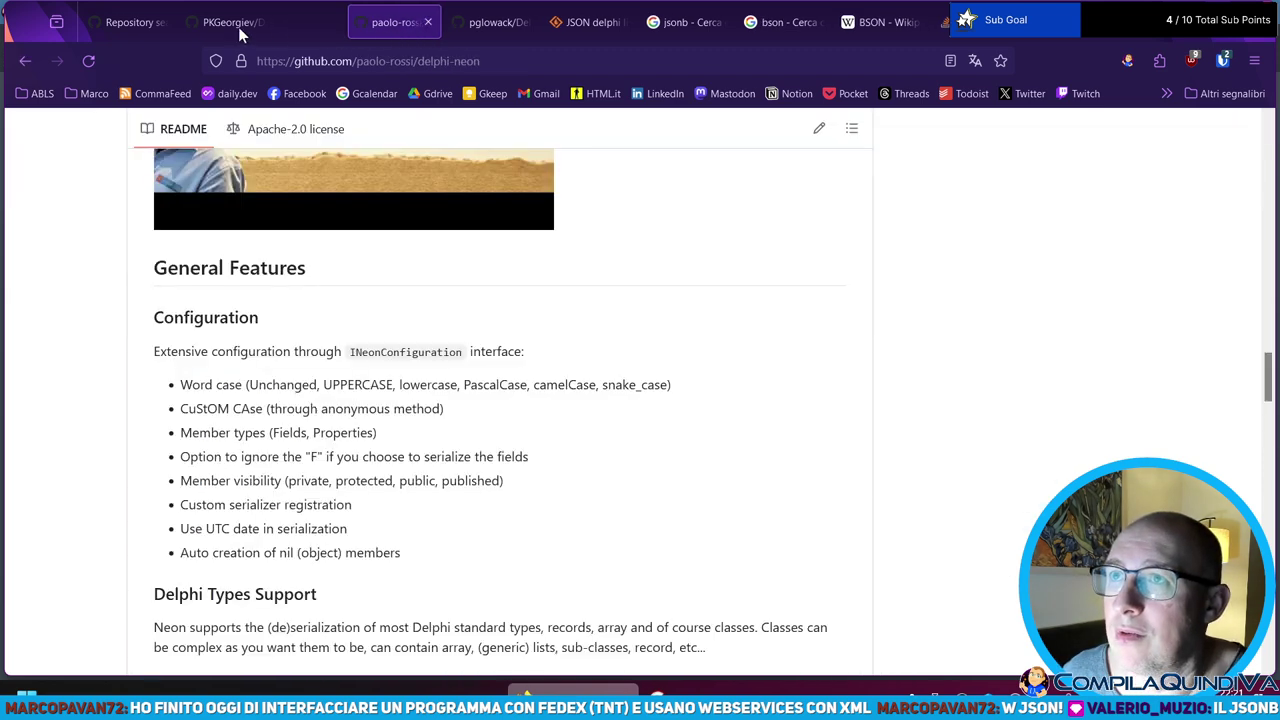
- Switch to the Delphi-JsonToDelphiClass repository and read the main features in its README
click(229, 22)
scroll(77, 371, down, 5)
scroll(77, 371, down, 4)
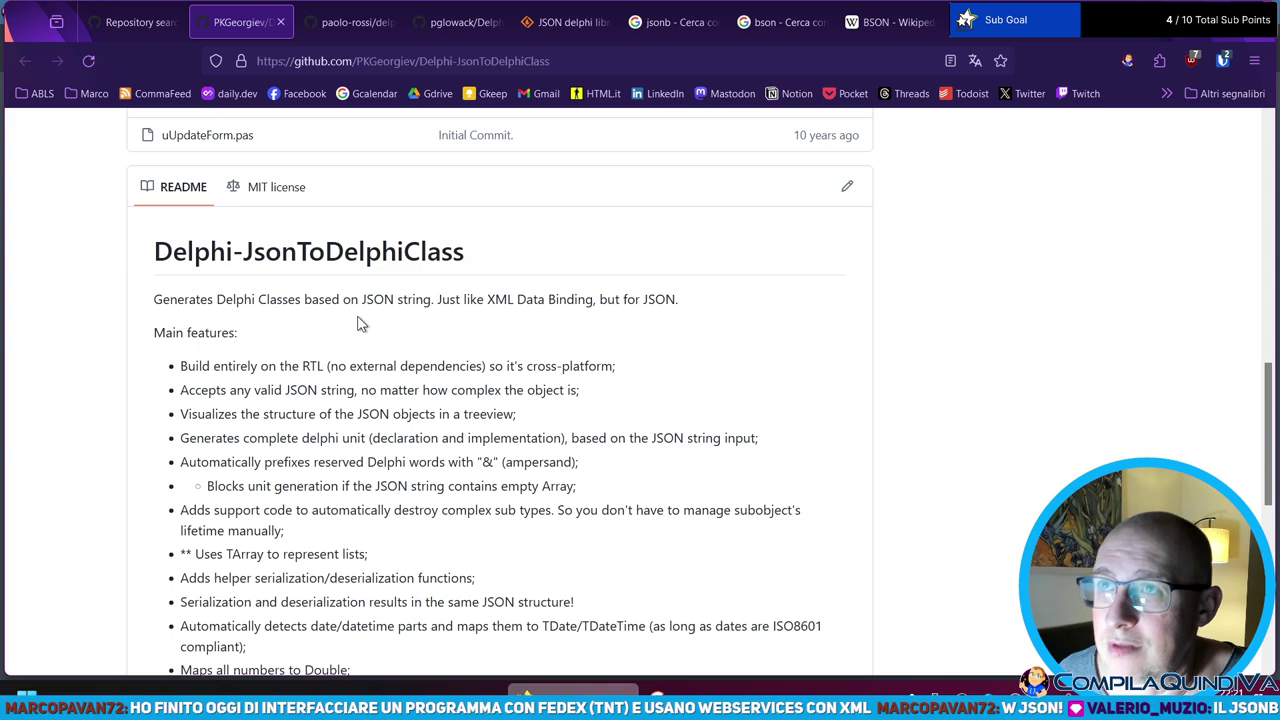
- Return to the GitHub repository search and search for tkjson instead of json delphi
click(130, 21)
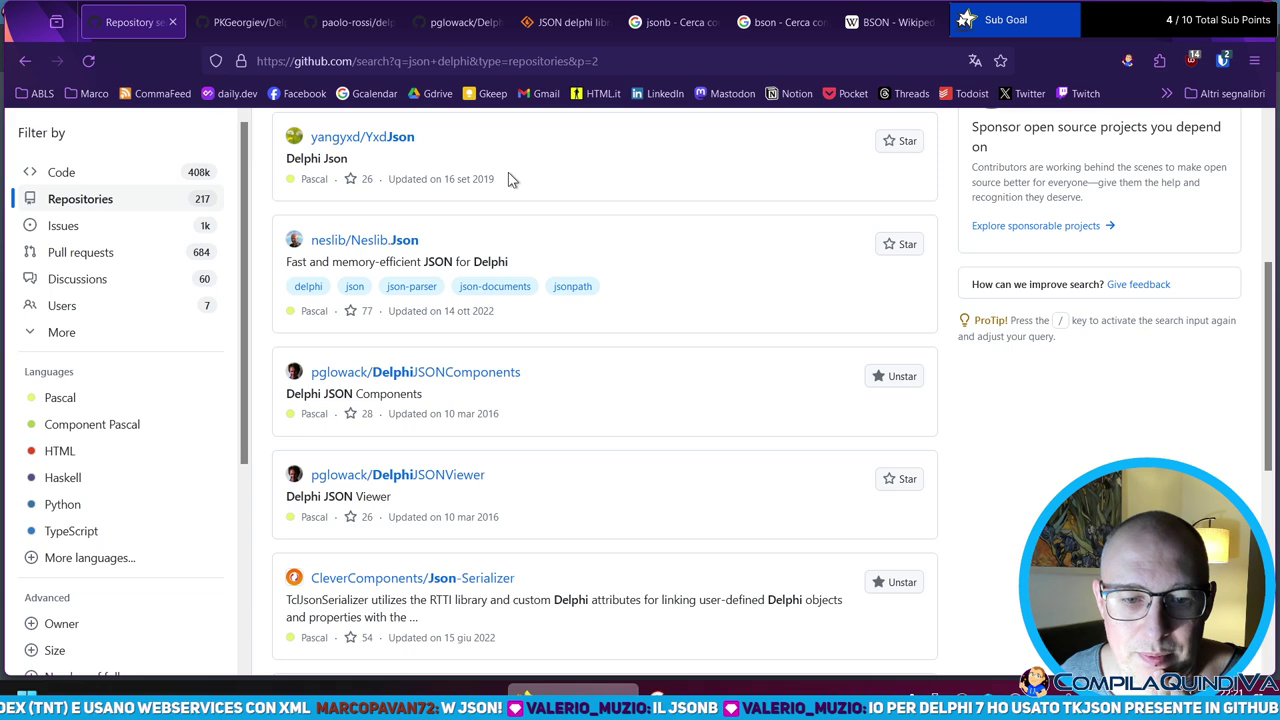
scroll(400, 160, up, 4)
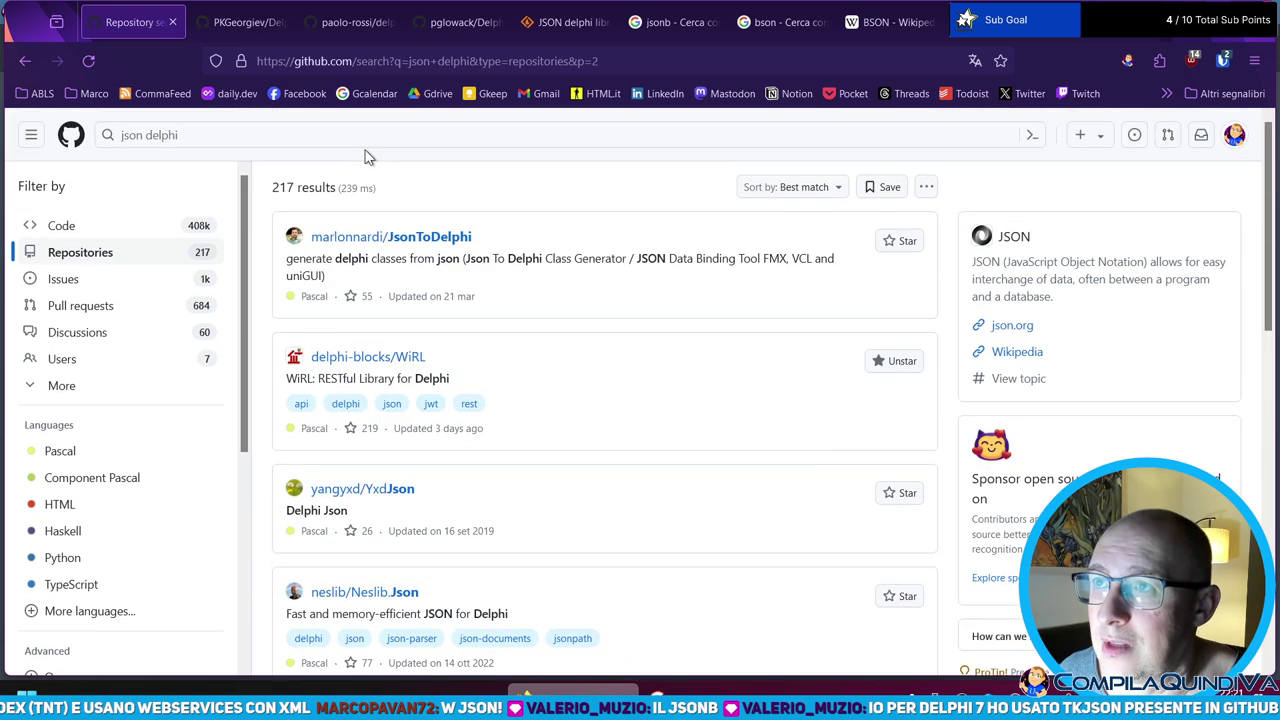
click(223, 131)
key(ctrl+a)
text(t)
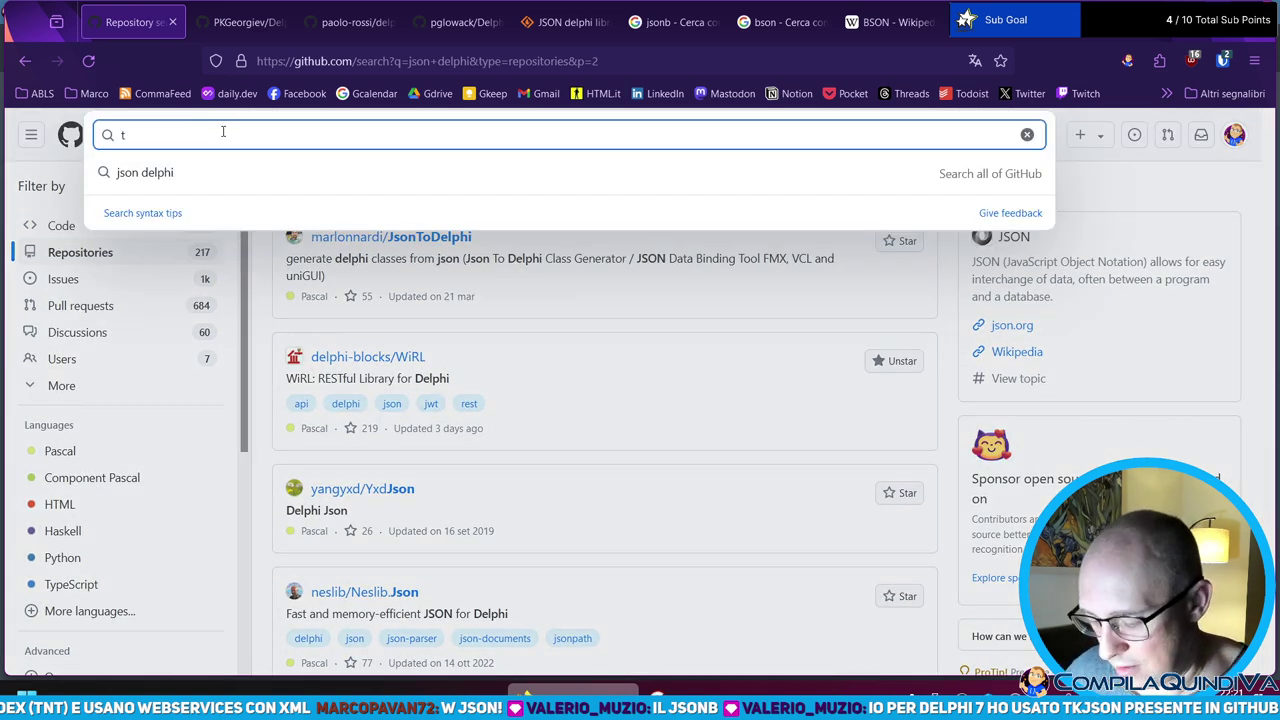
text(kjson)
key(Return)
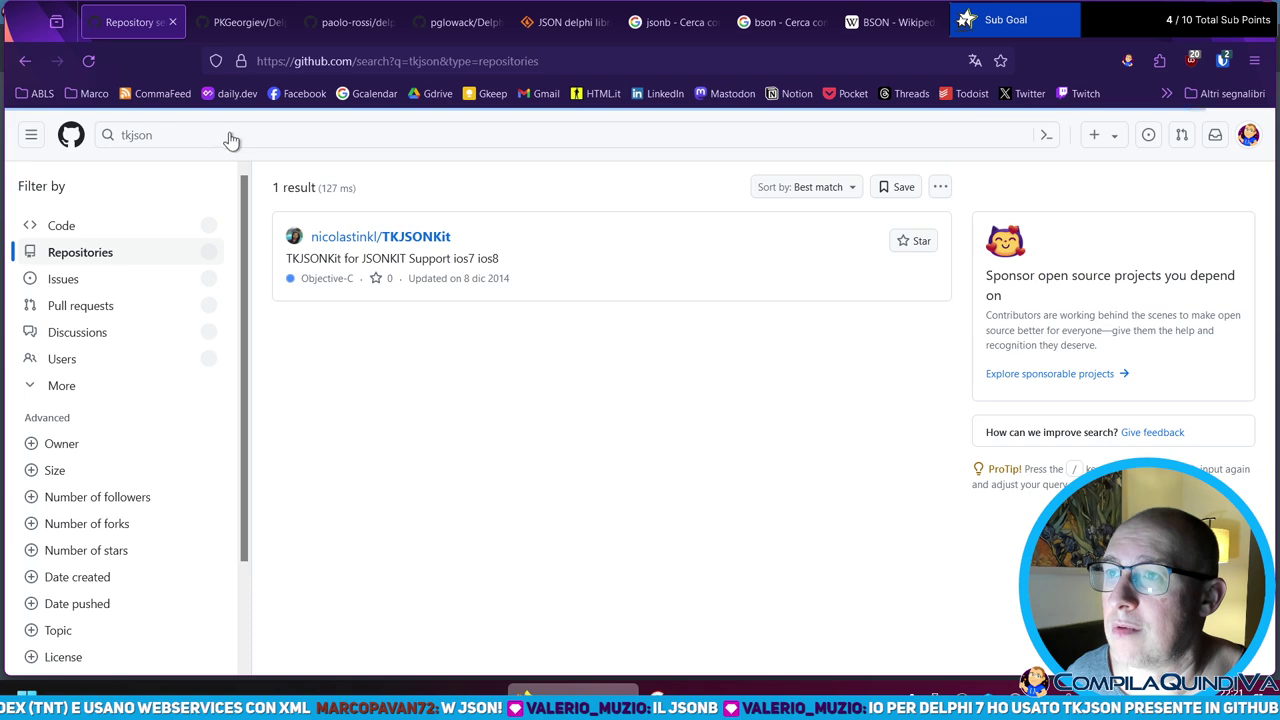
- Open the TKJSONKit repository and examine its file list, description and README to see what the library is for
click(413, 238)
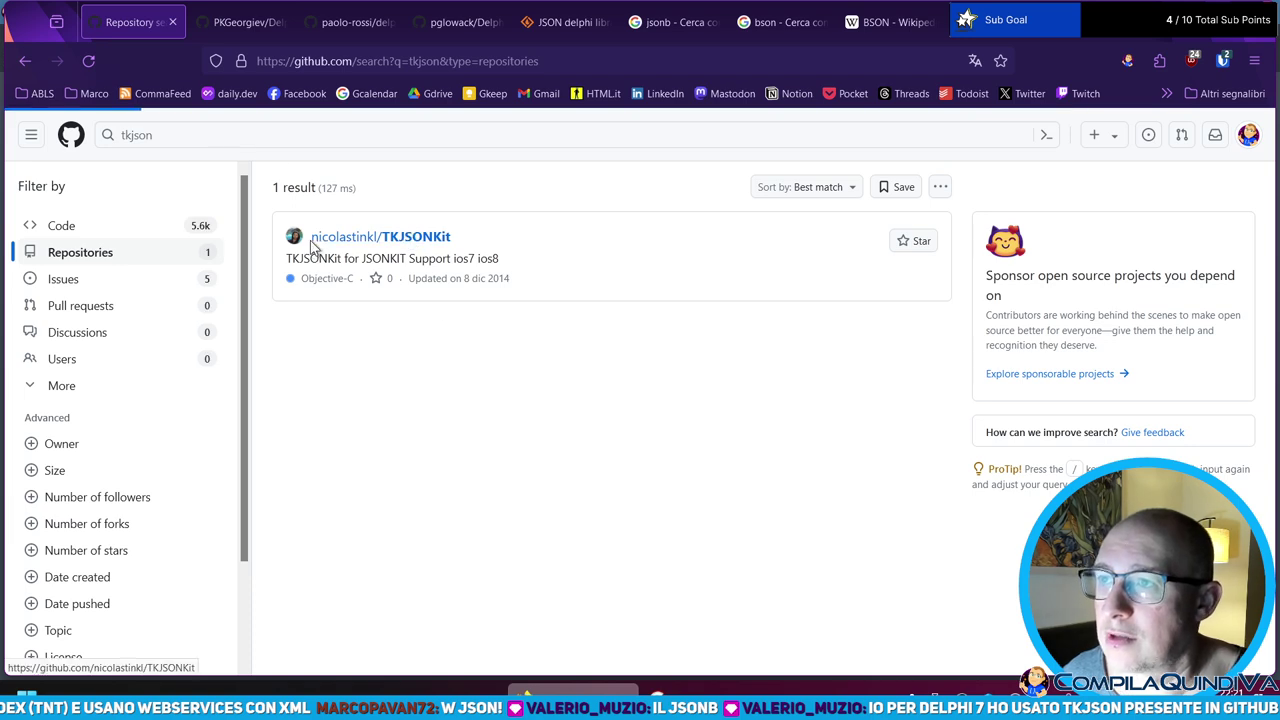
scroll(162, 320, down, 4)
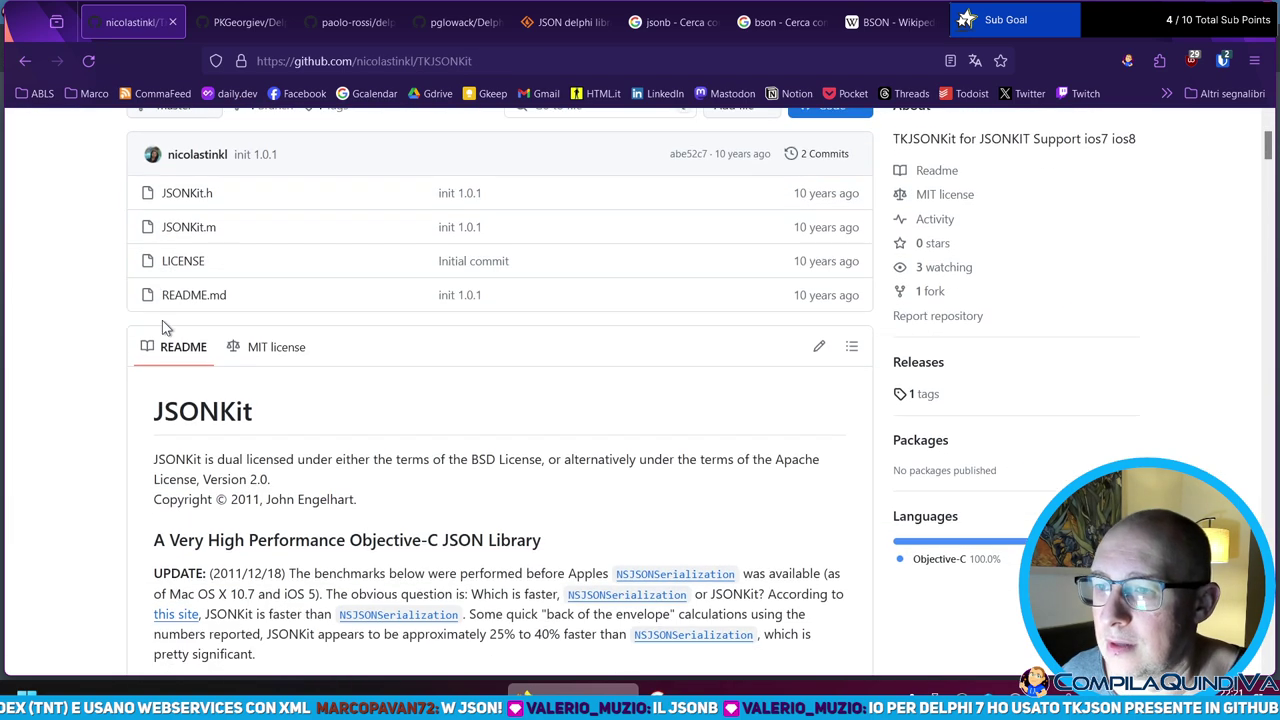
scroll(191, 229, up, 2)
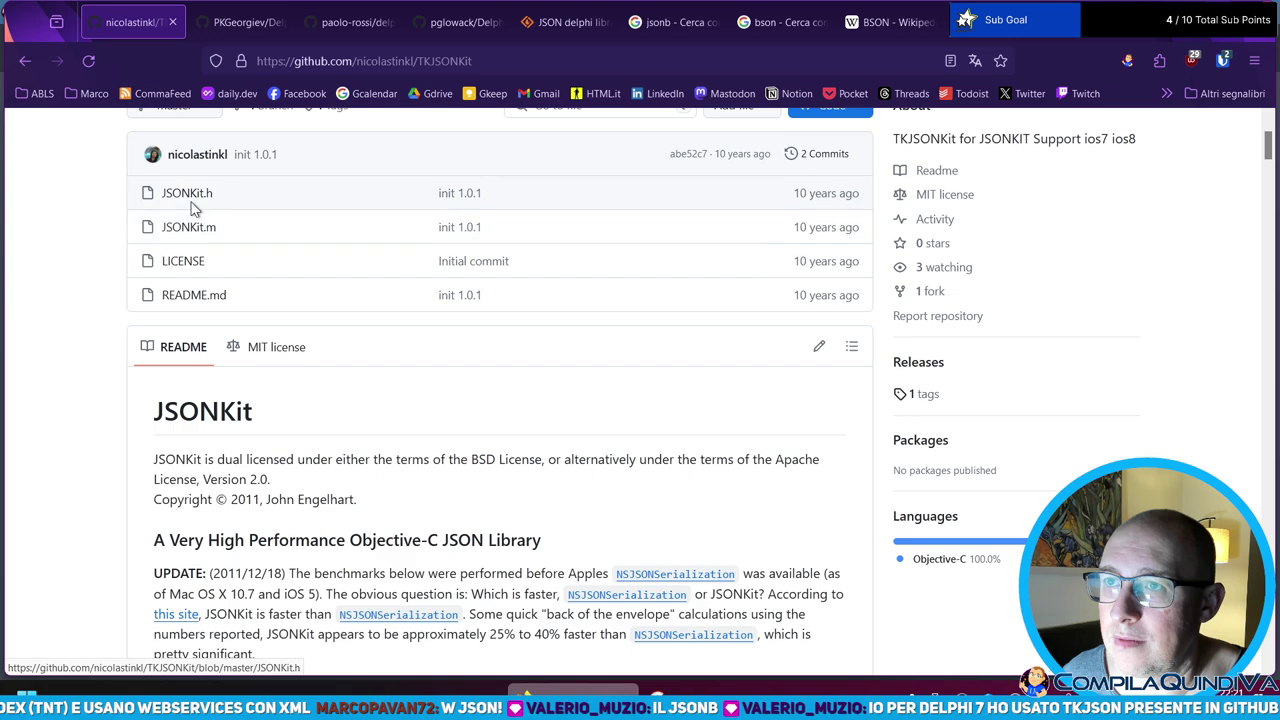
scroll(200, 240, down, 4)
scroll(308, 212, up, 6)
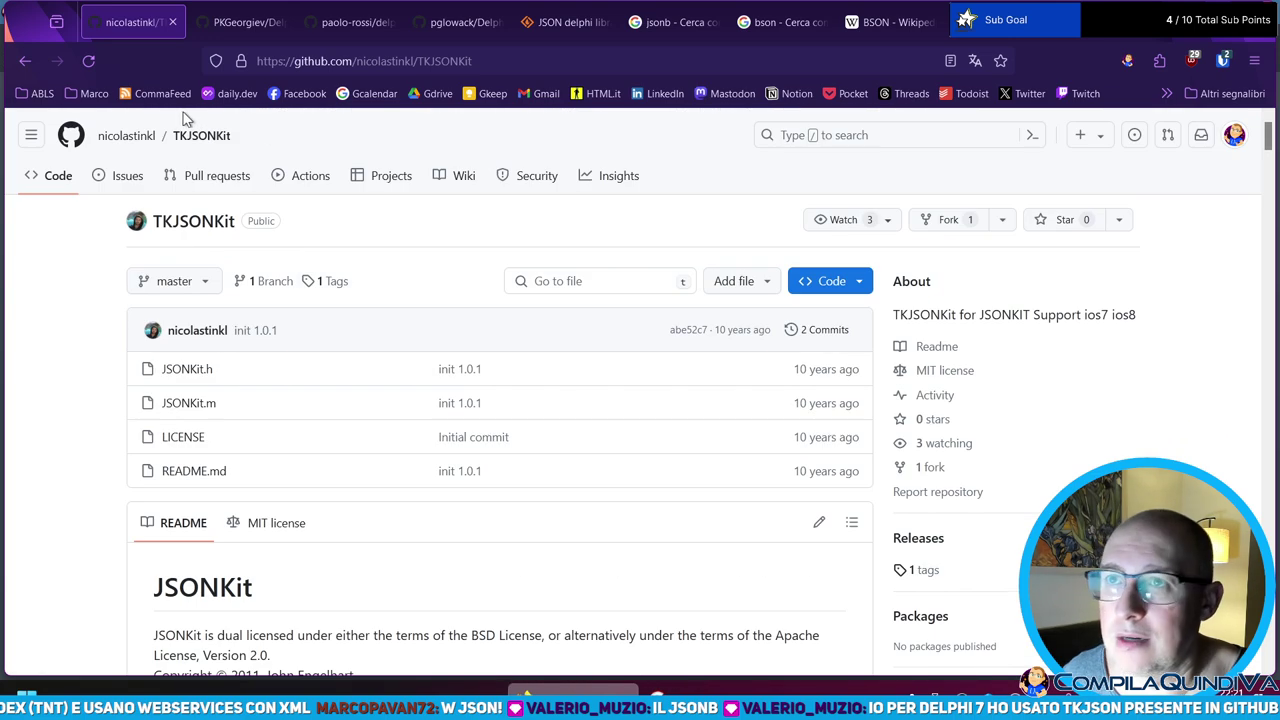
scroll(290, 360, down, 5)
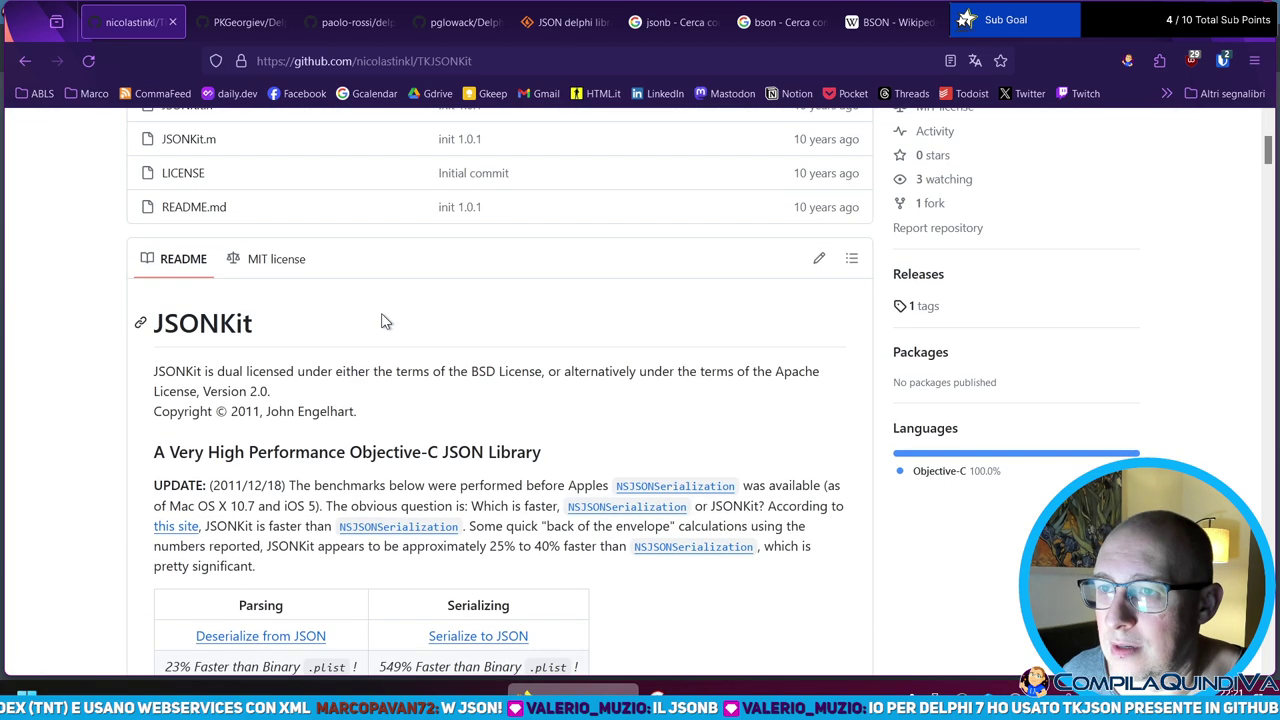
scroll(323, 303, down, 5)
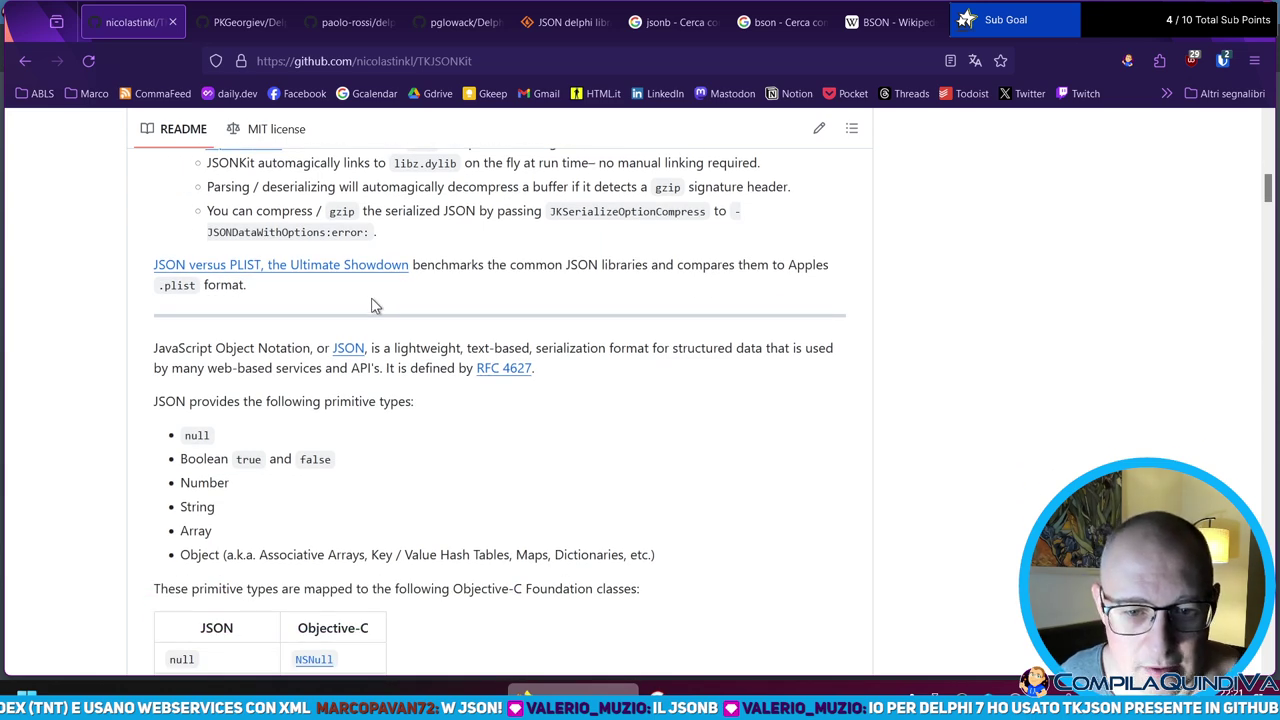
scroll(371, 305, up, 10)
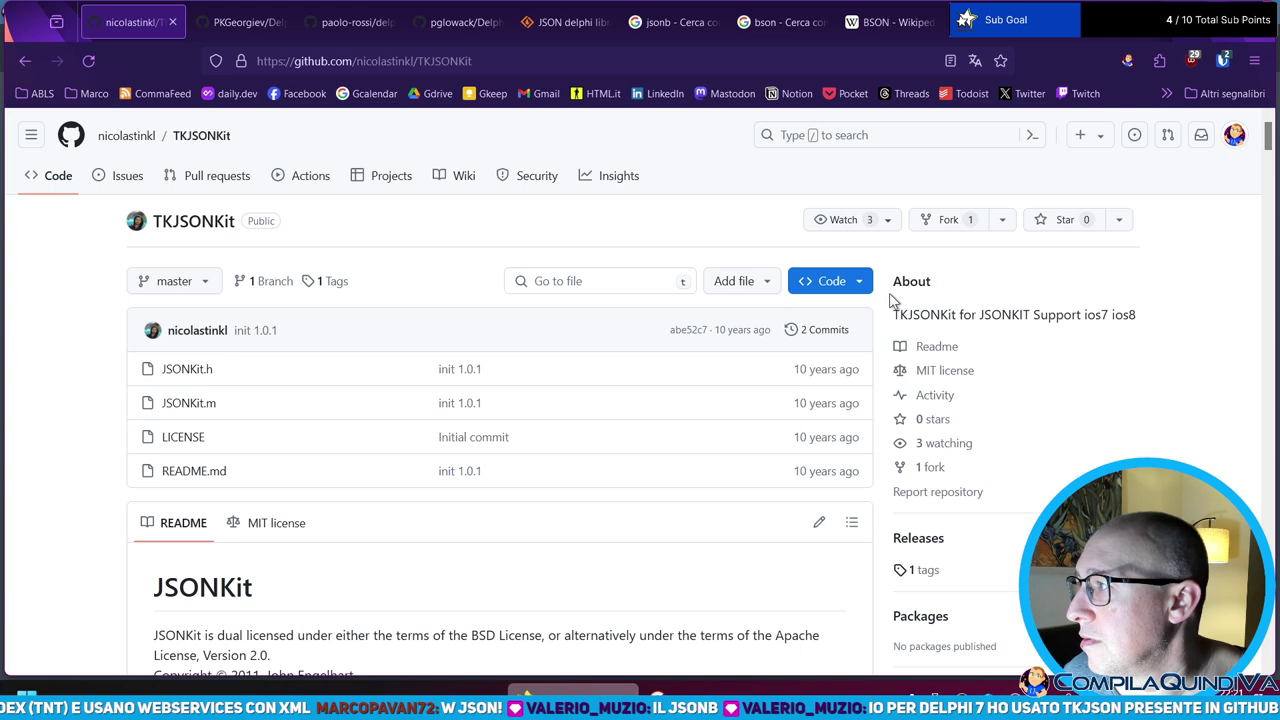
- Close the BSON Wikipedia article, the bson search and the other open pages that follow the jsonb search results
click(228, 18)
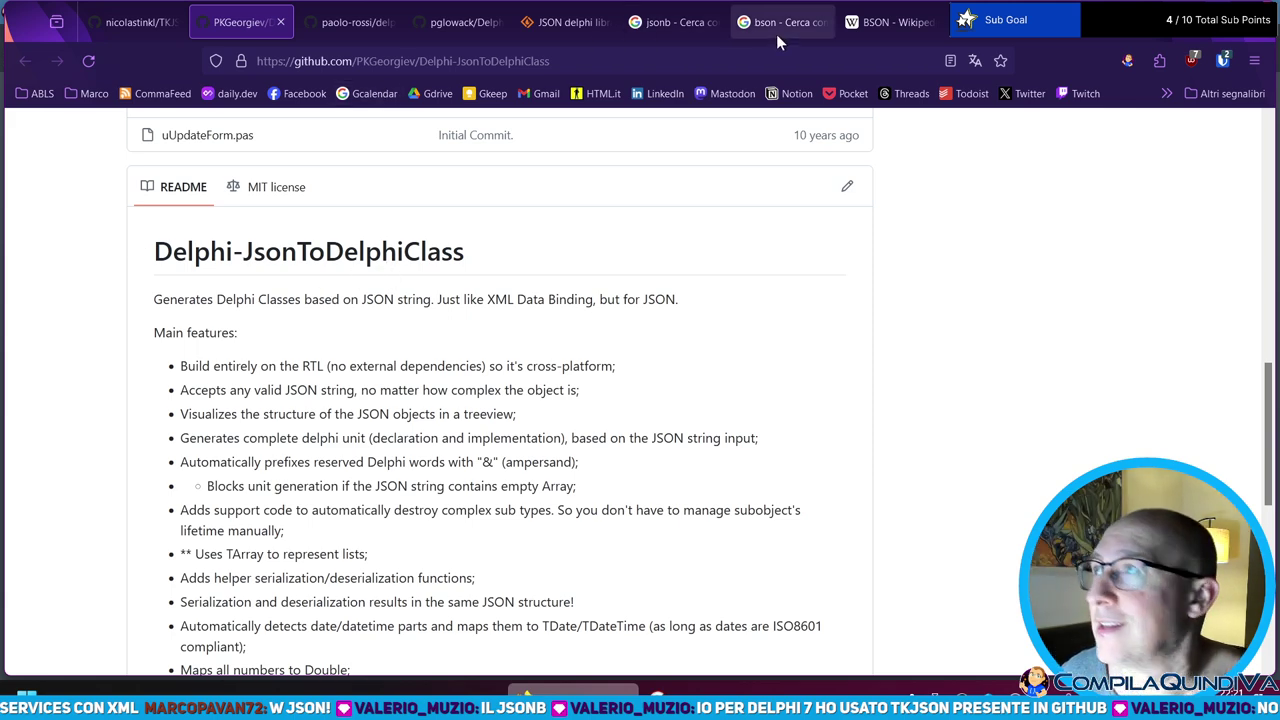
click(890, 22)
click(930, 22)
click(929, 22)
click(927, 23)
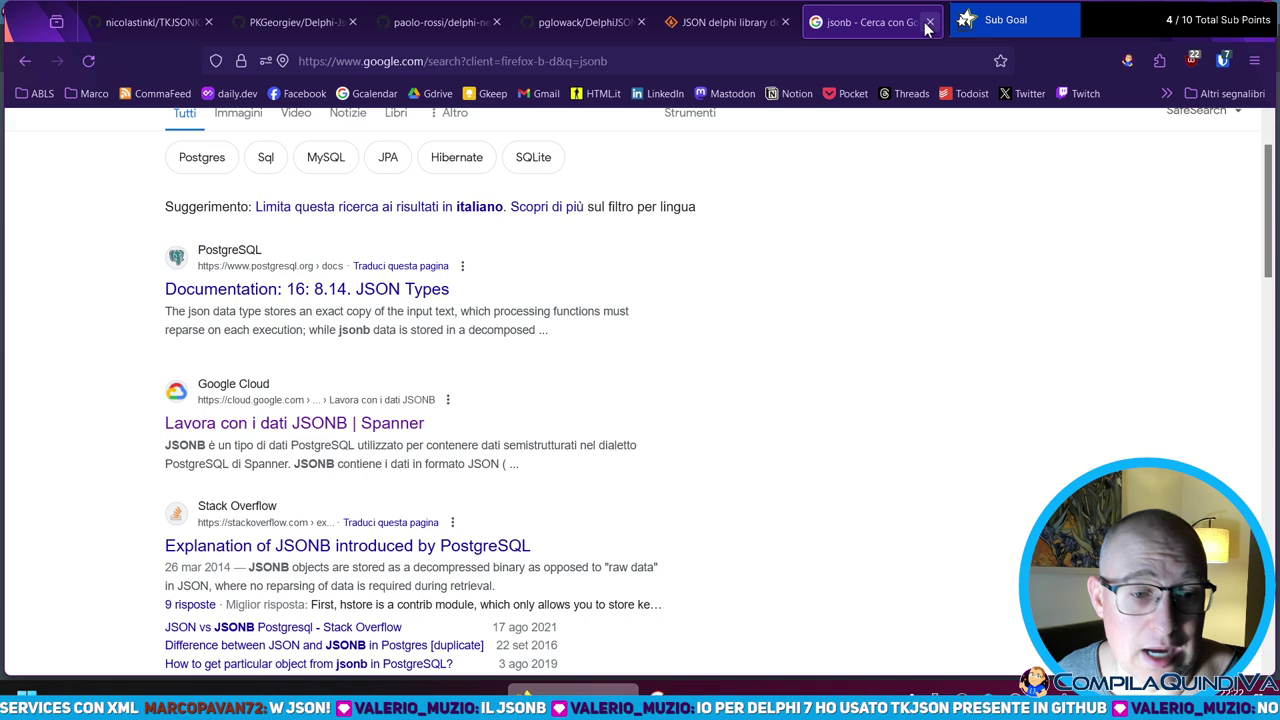
- Go to the Compila Quindi Va blog in place of the jsonb search and open its Expert Delphi Second Edition review
click(419, 55)
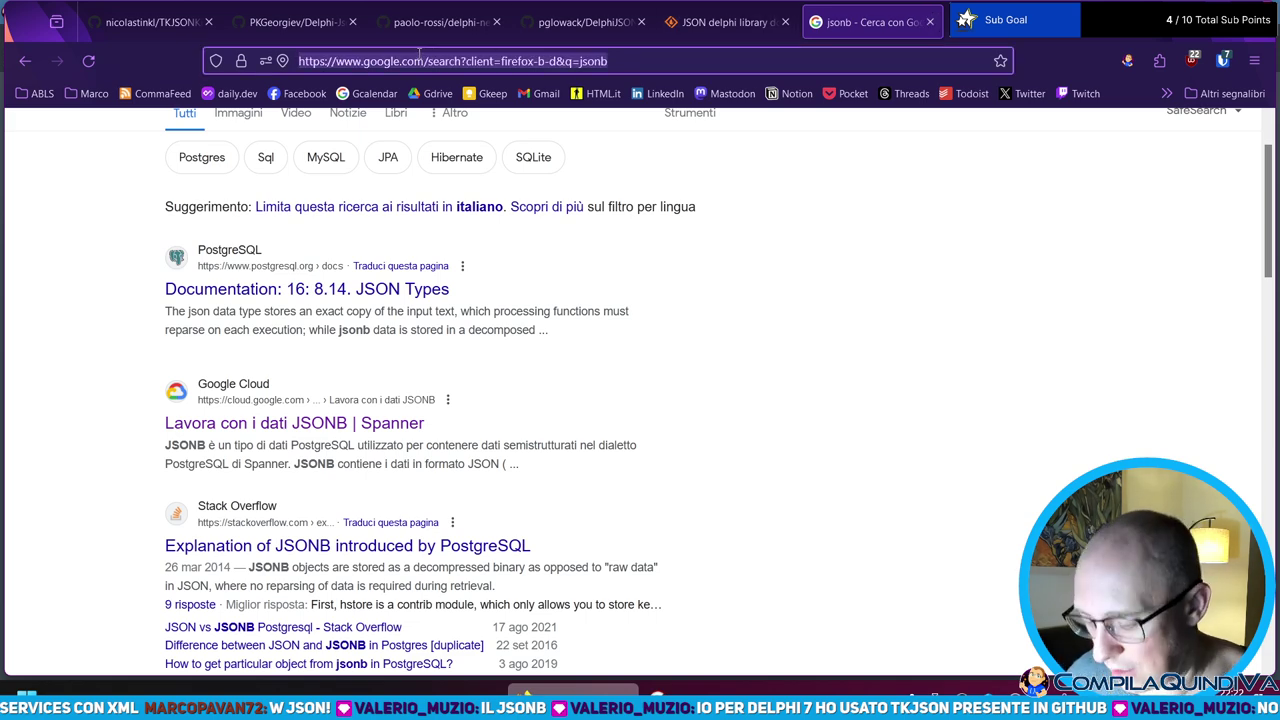
text(blog)
key(Return)
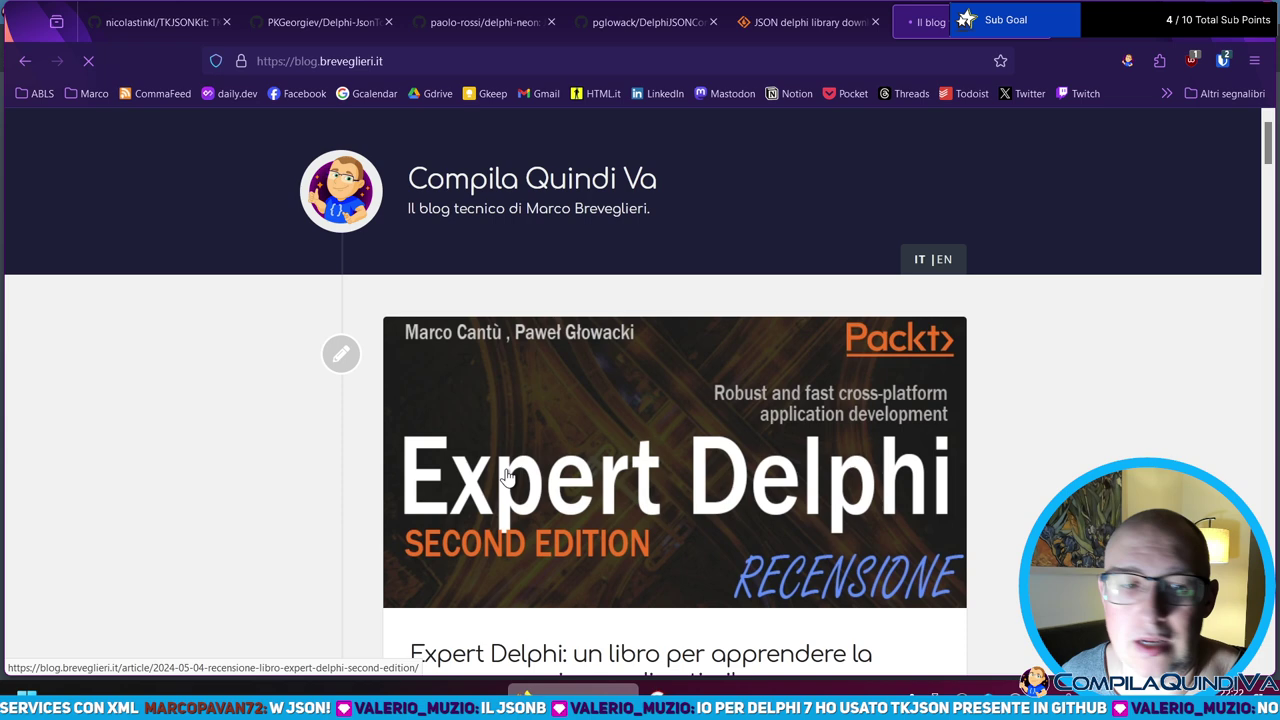
scroll(520, 455, down, 1)
scroll(617, 365, down, 5)
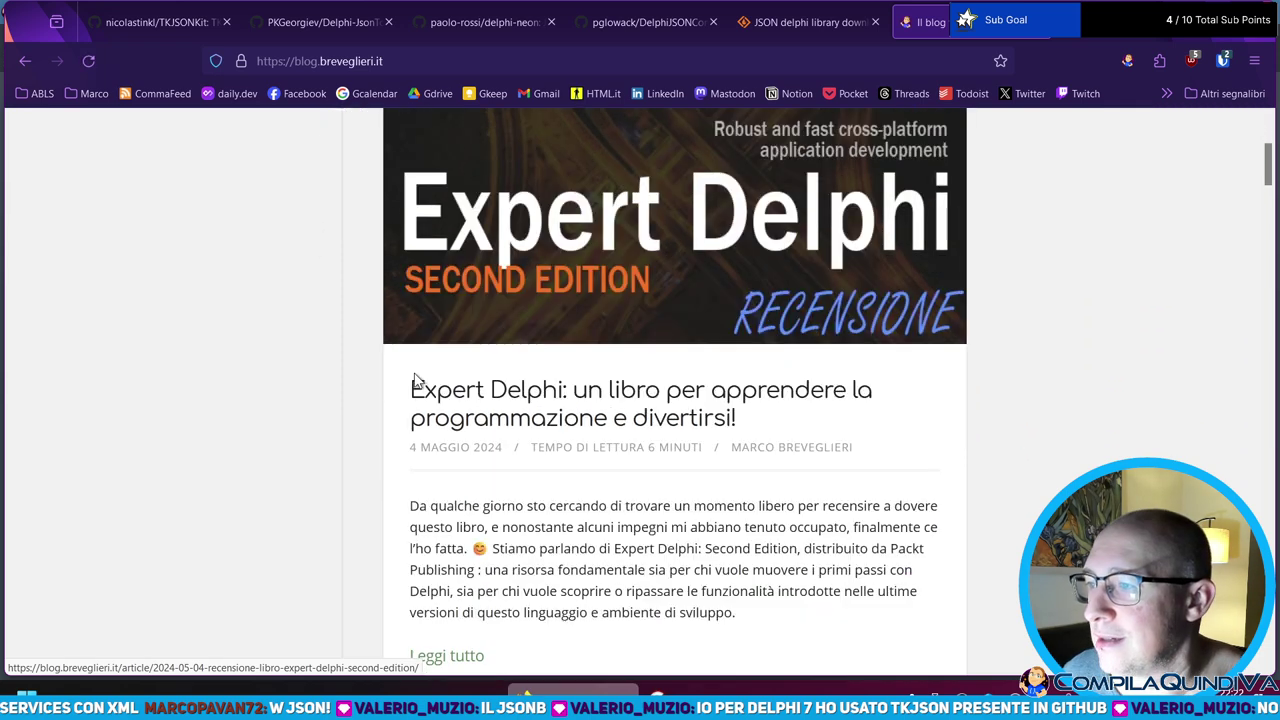
click(471, 304)
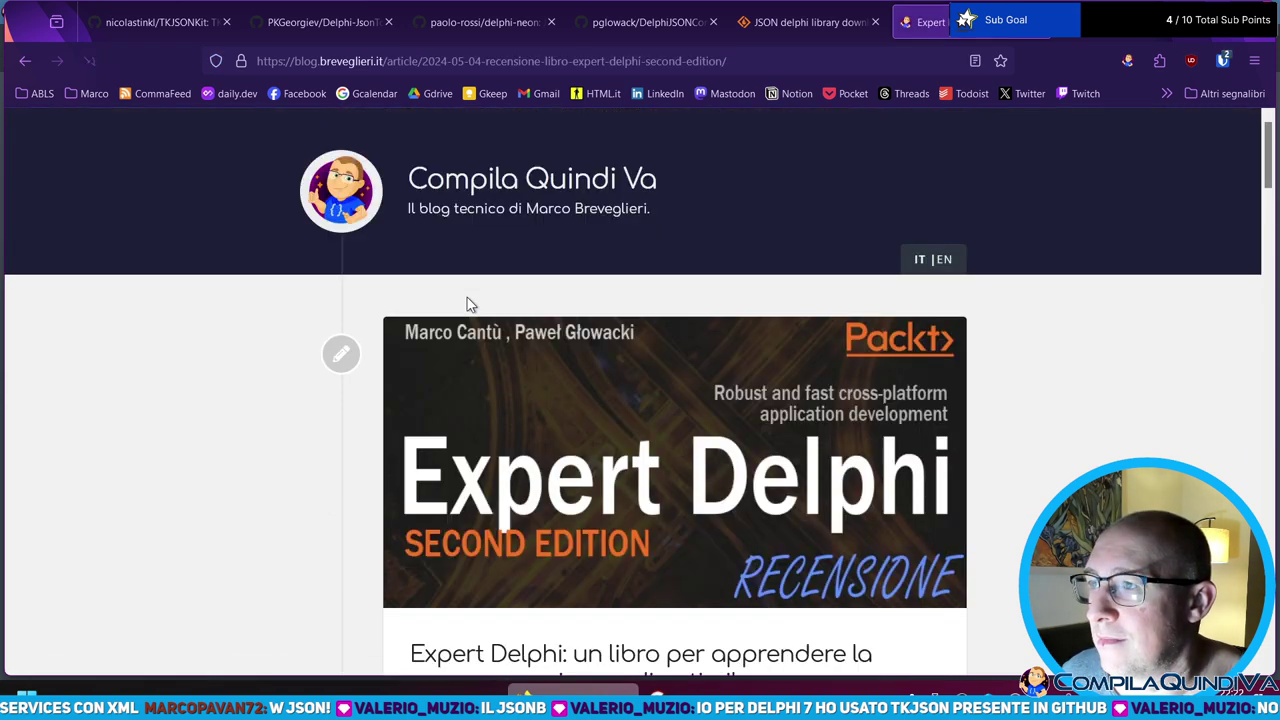
- Skim the Expert Delphi review down to its further reading and purchase sections and return to the article's beginning
scroll(620, 310, down, 2)
scroll(612, 314, down, 6)
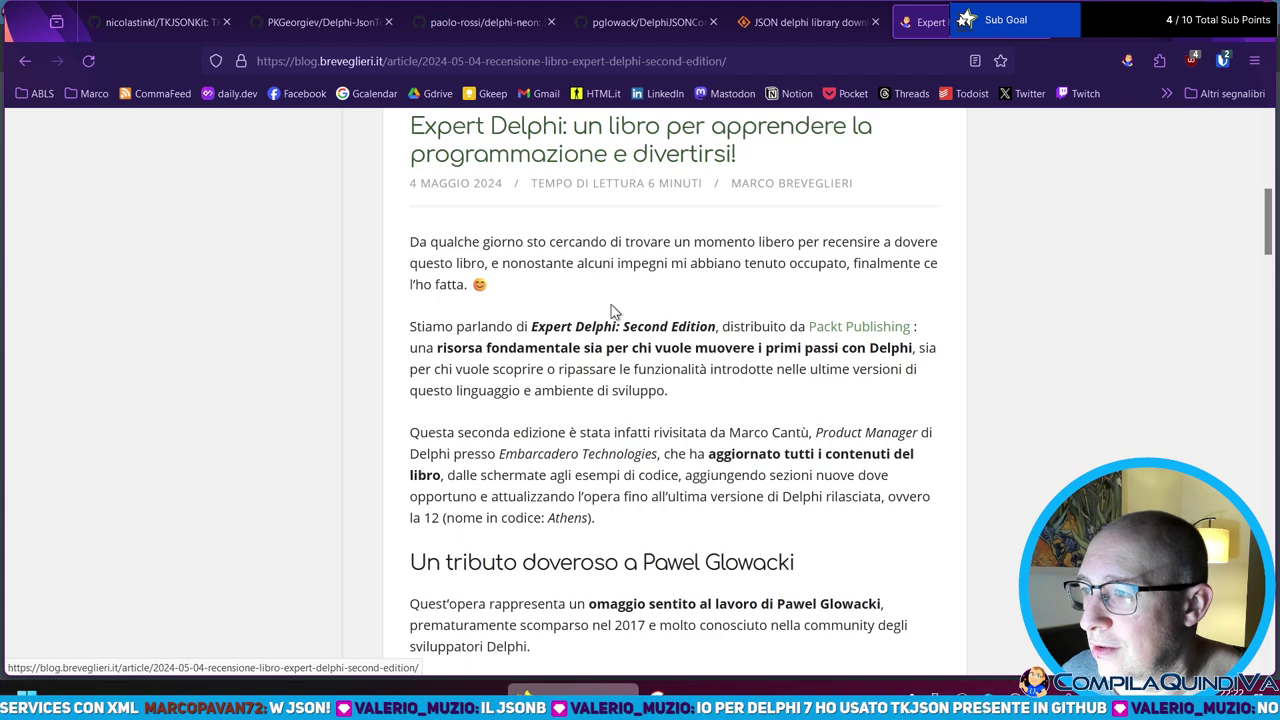
scroll(611, 308, down, 5)
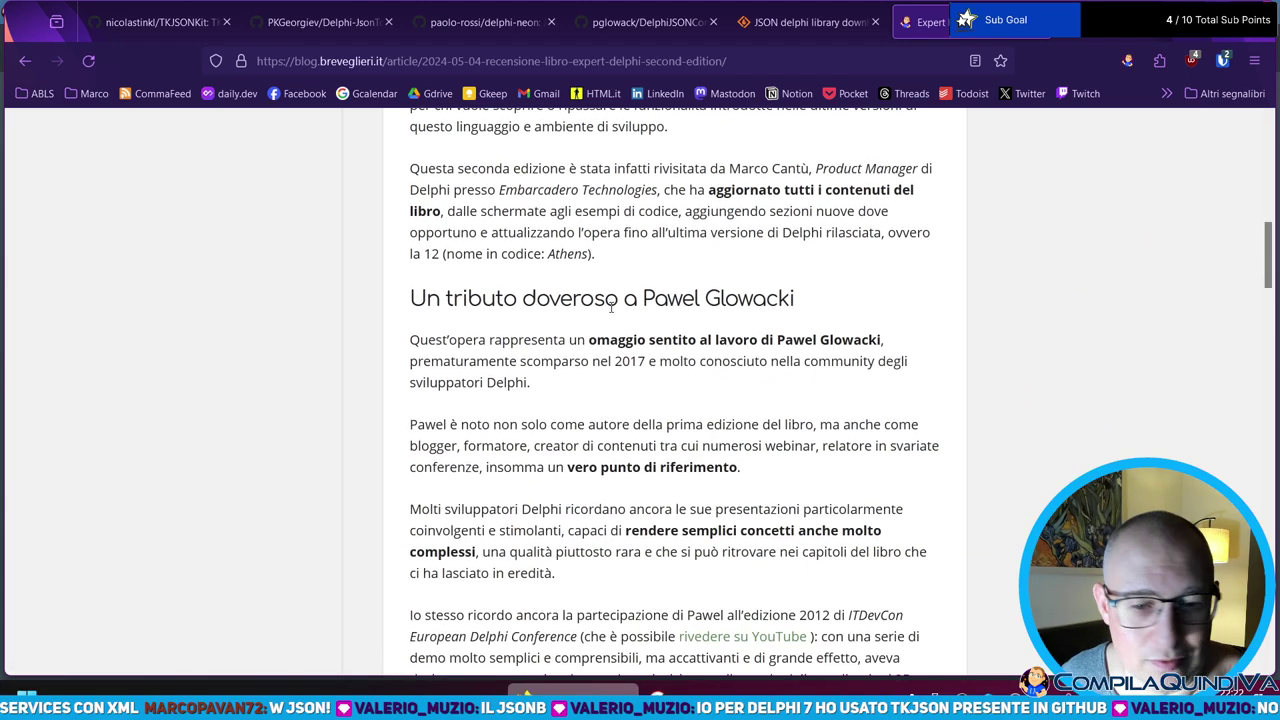
scroll(607, 307, down, 9)
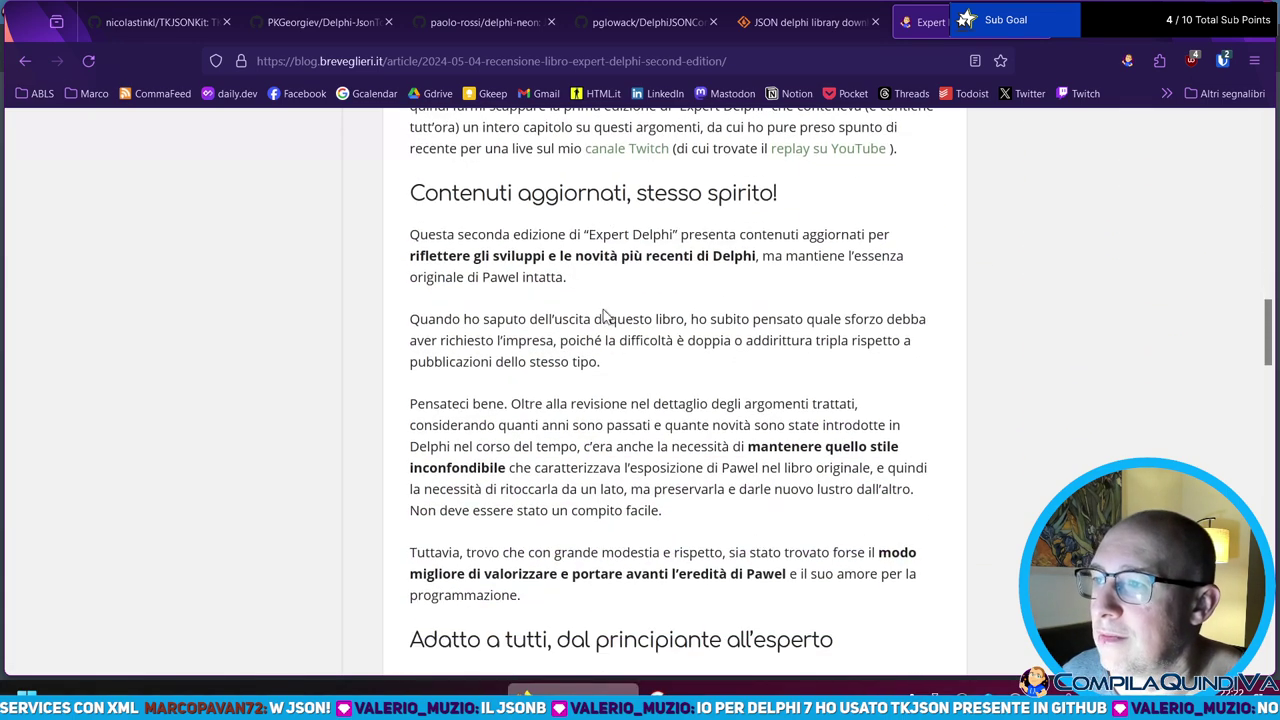
scroll(603, 316, down, 7)
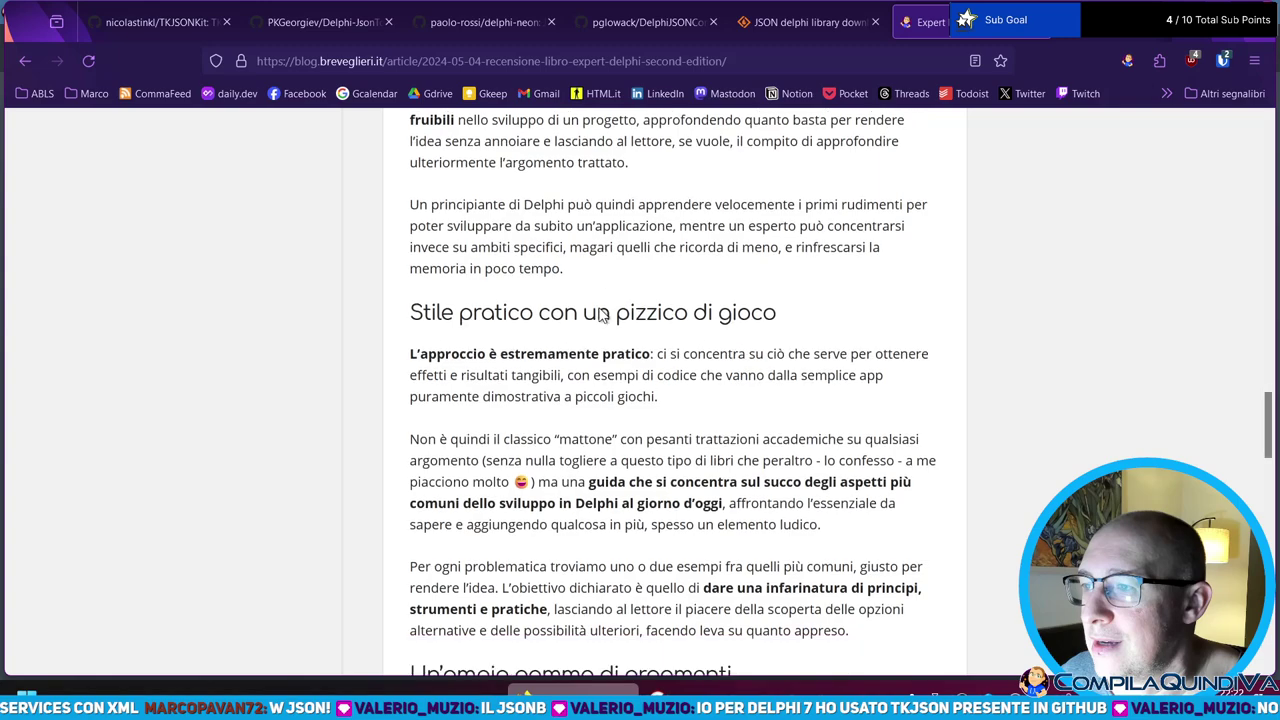
scroll(585, 318, down, 4)
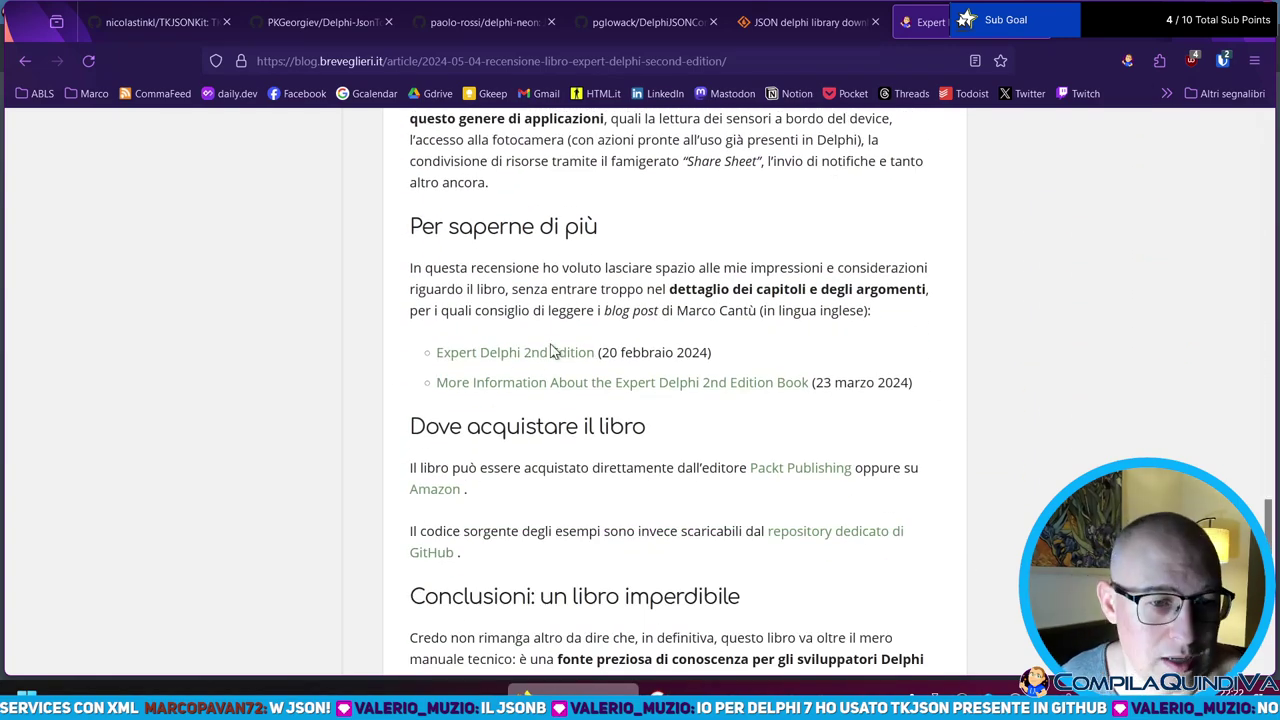
scroll(700, 368, up, 6)
scroll(697, 363, up, 15)
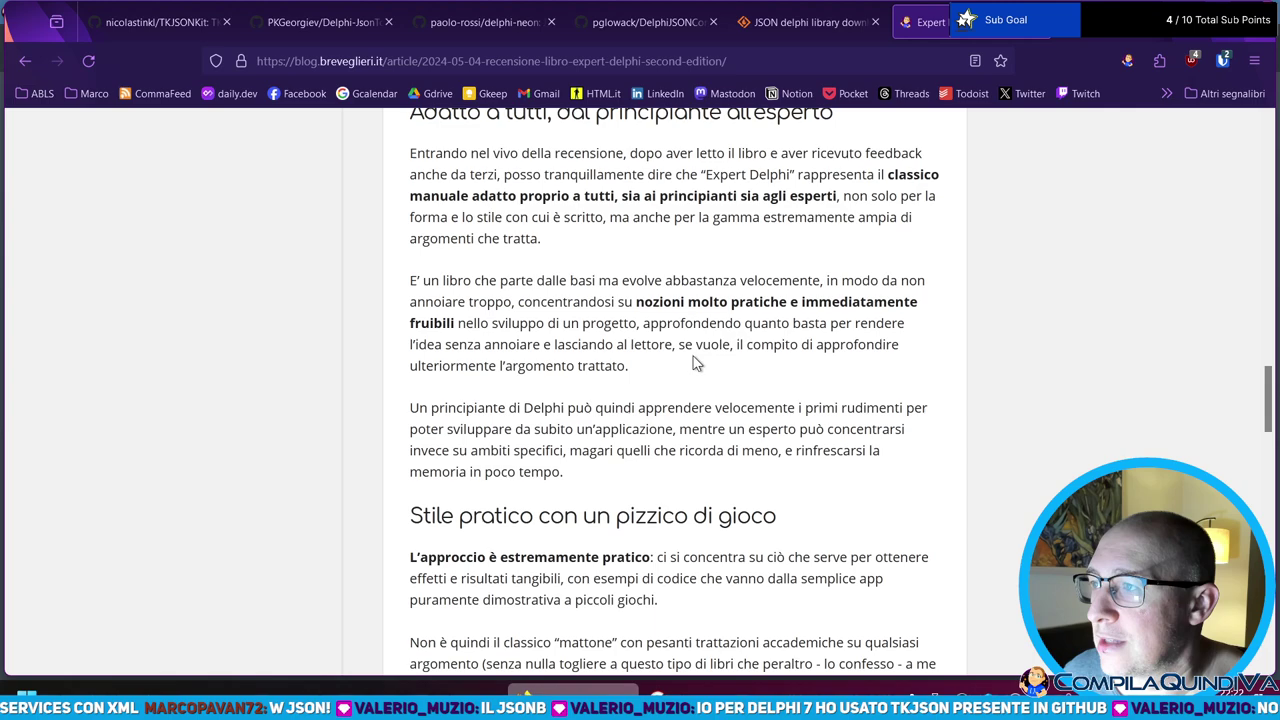
scroll(690, 355, up, 7)
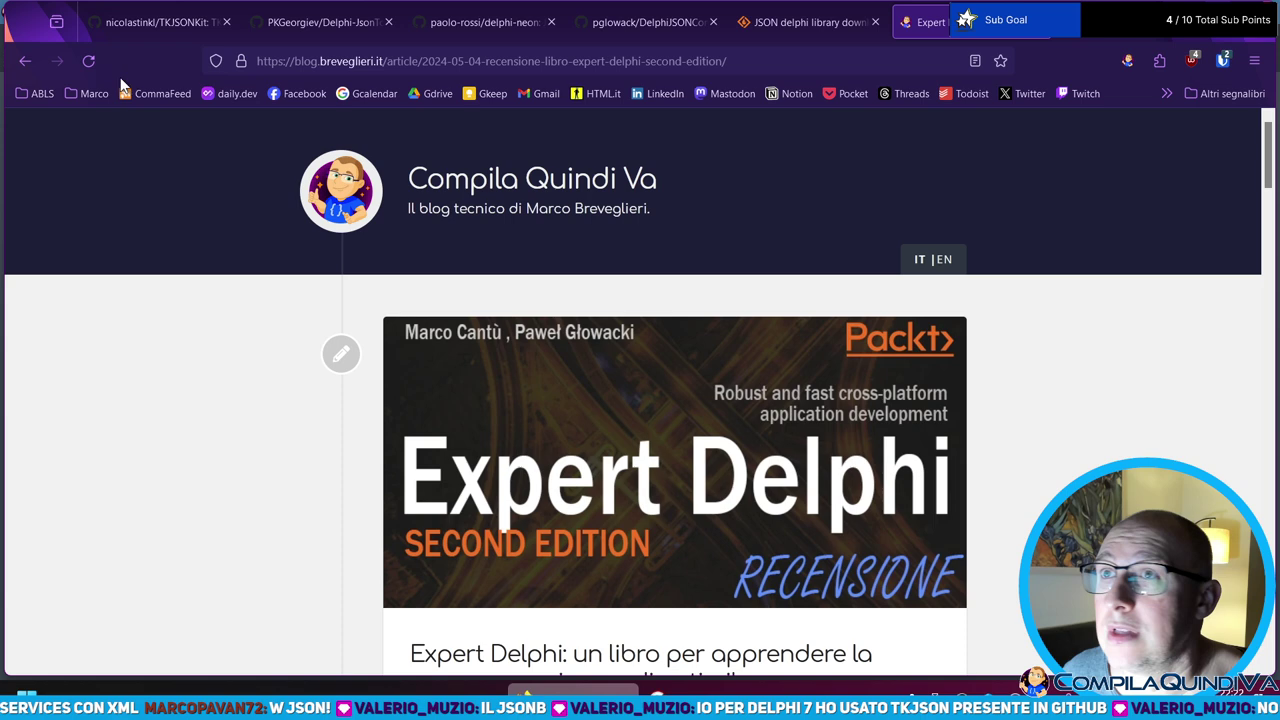
- Search Google for json delphi athens
click(702, 62)
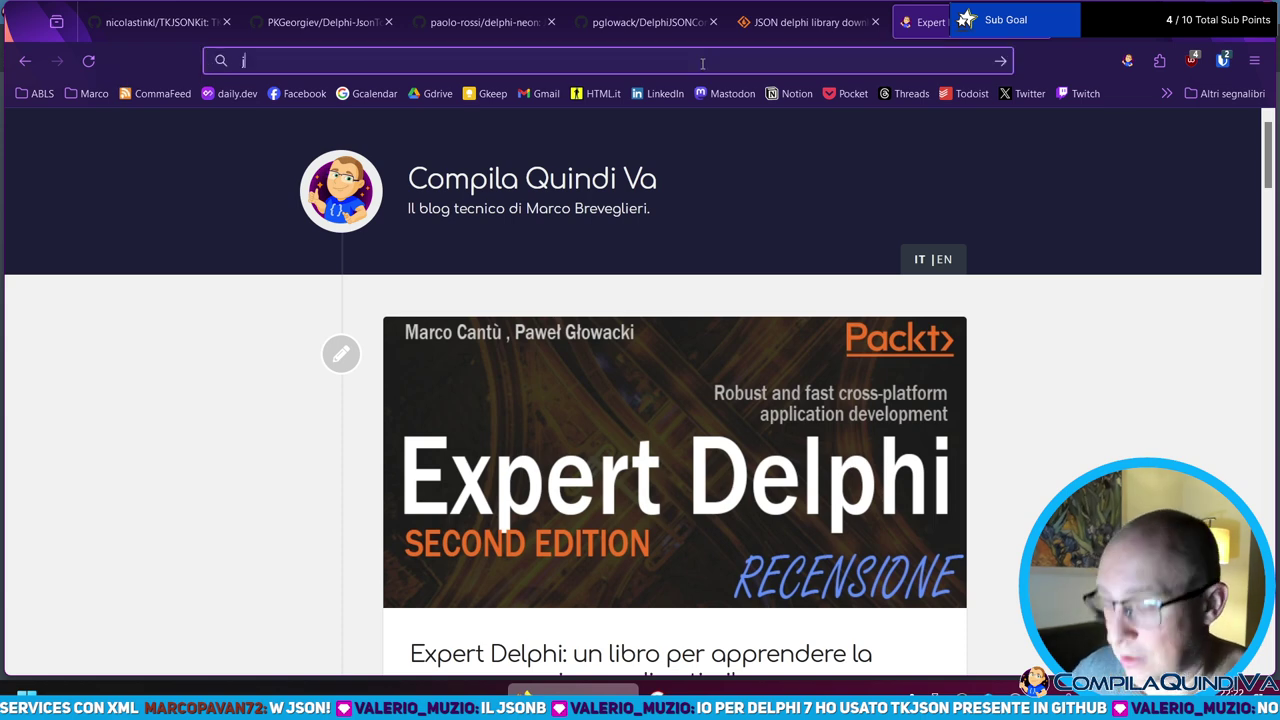
text(json)
key(BackSpace)
text(del)
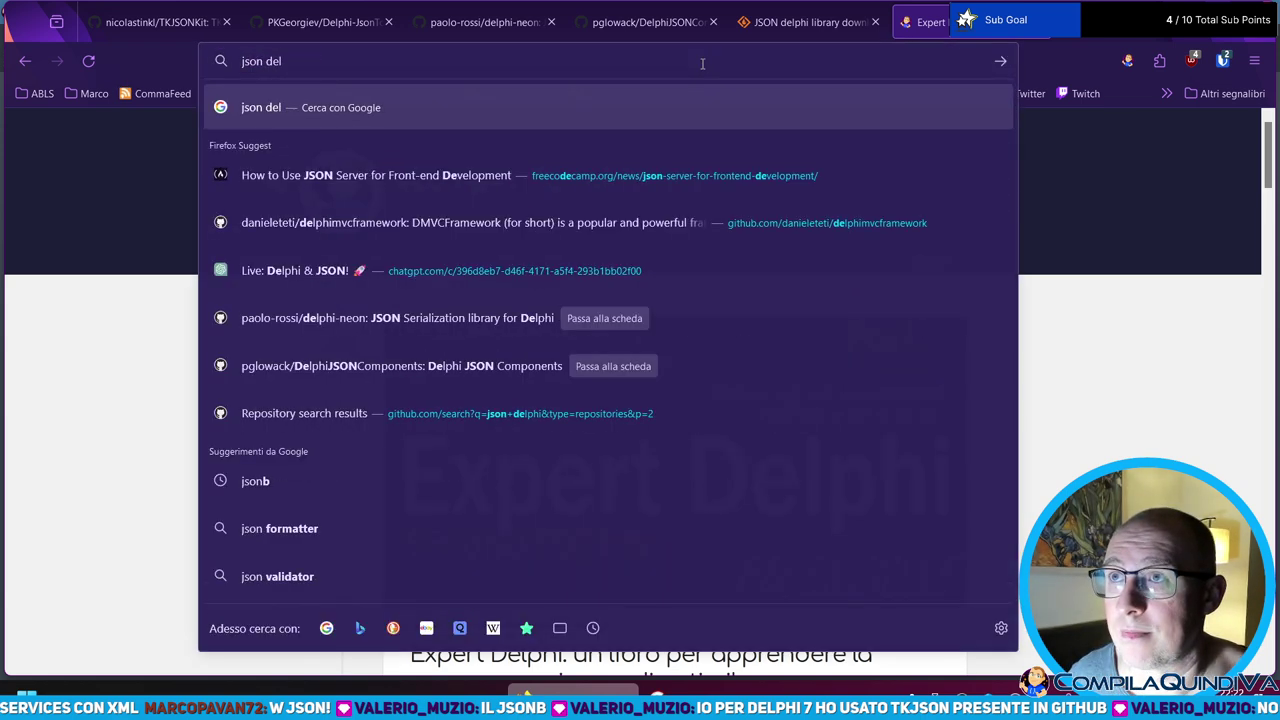
text(phi athens)
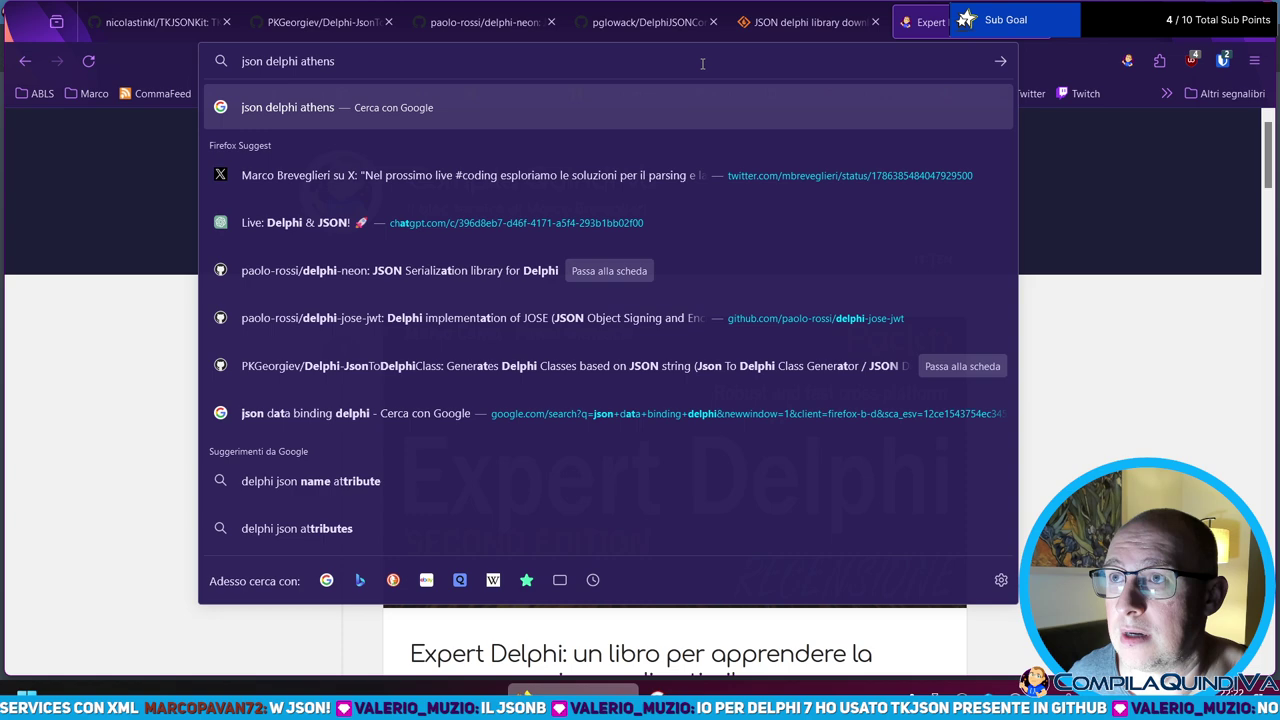
key(Return)
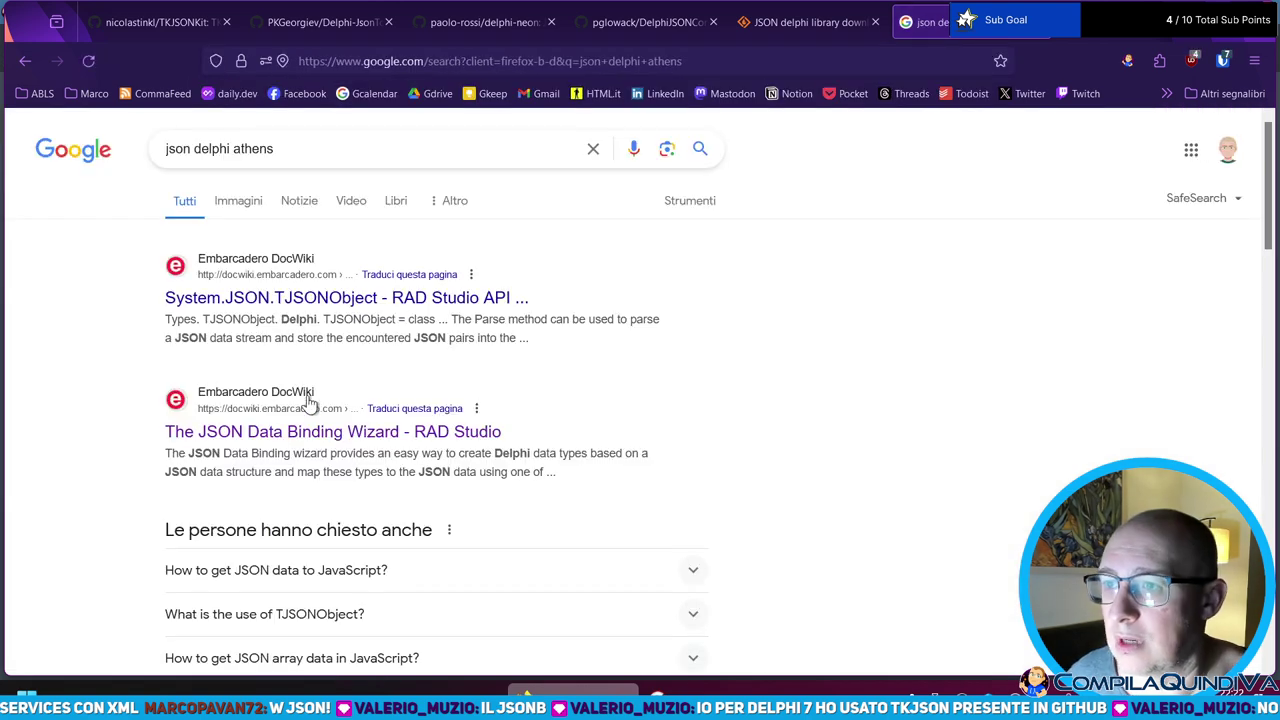
- Open the JSON Data Binding Wizard and System.JSON.TJSONObject documentation results in new tabs and display the TJSONObject page
middle_click(252, 438)
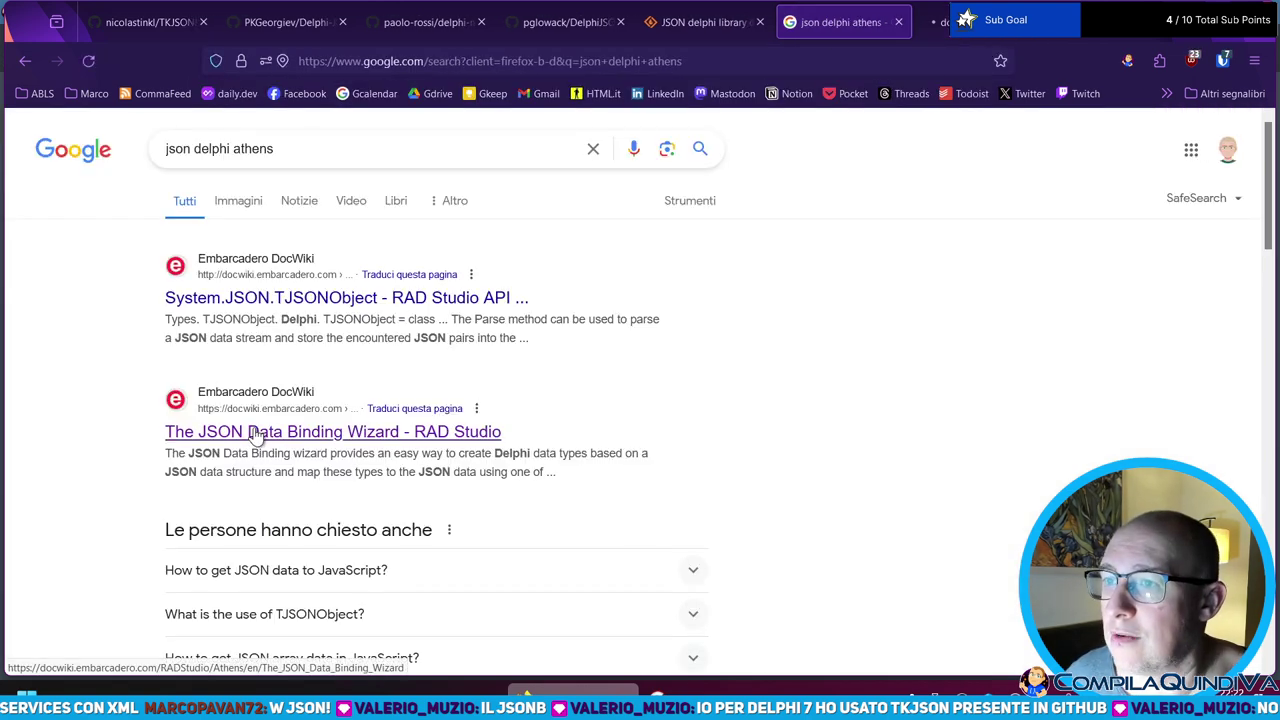
middle_click(336, 298)
click(1000, 22)
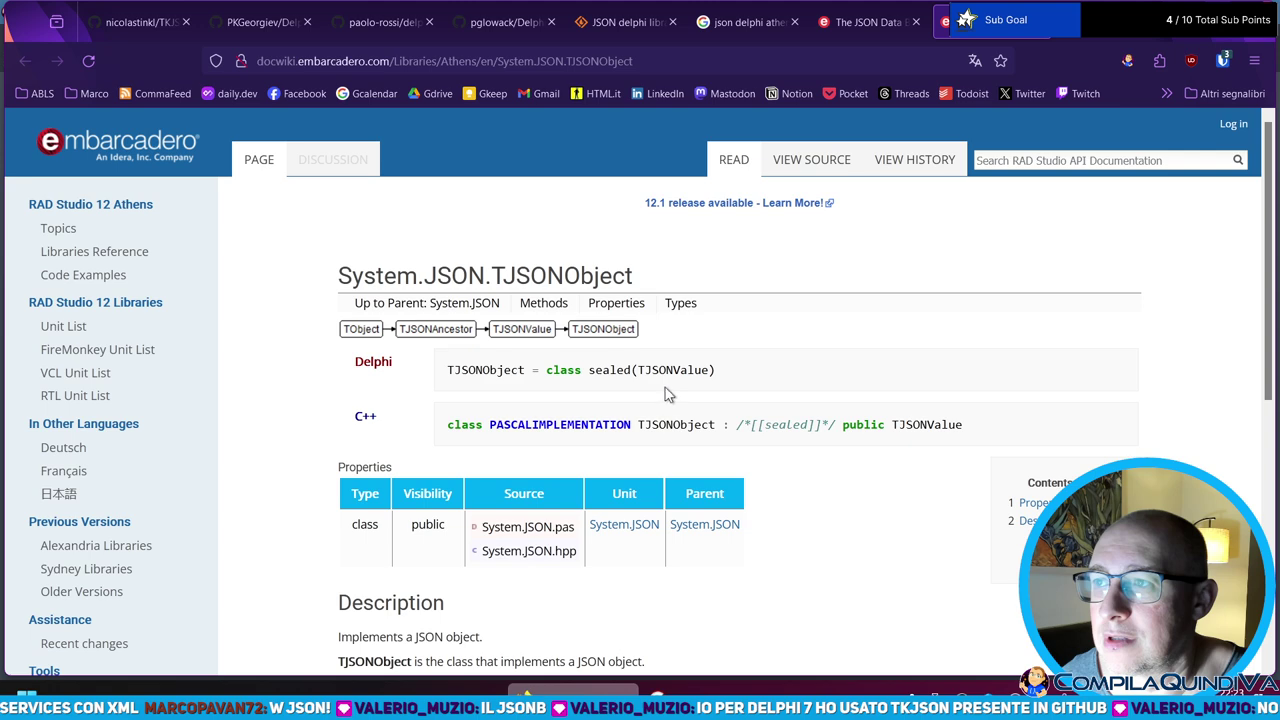
- Go up to the parent System.JSON unit documentation and examine its JSON type classes and list of units
click(403, 305)
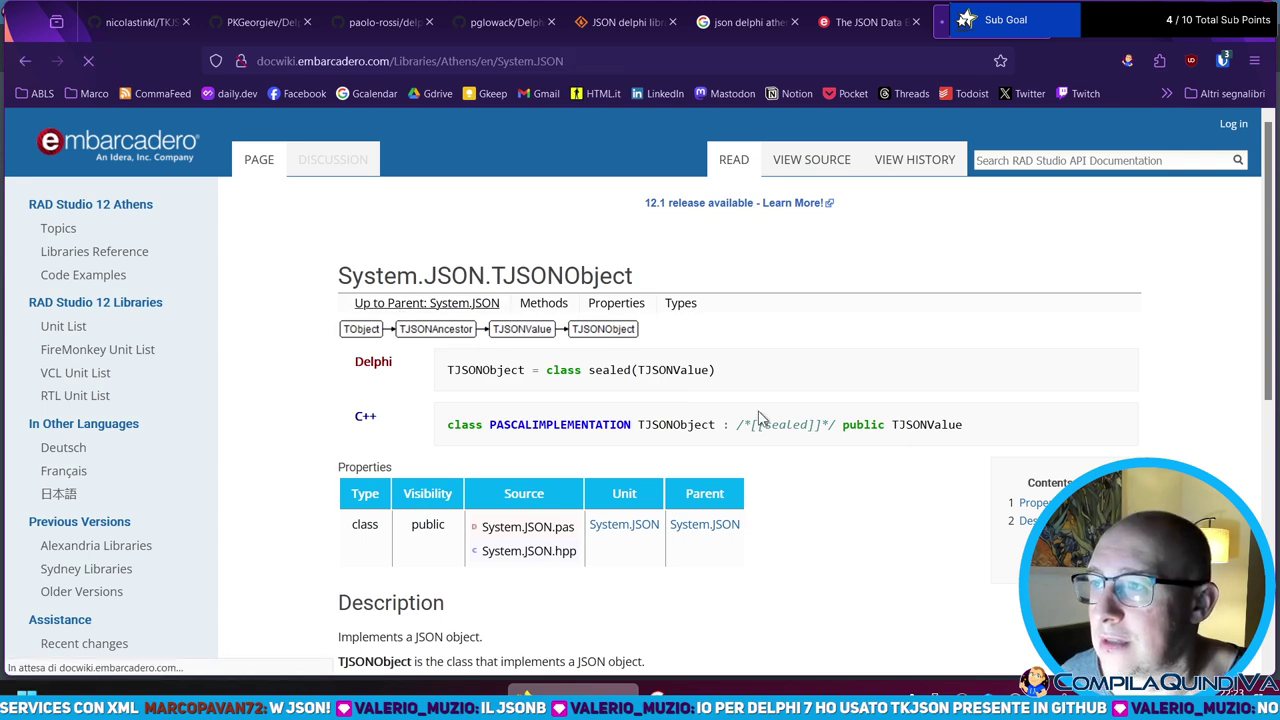
scroll(372, 265, down, 1)
scroll(390, 285, down, 2)
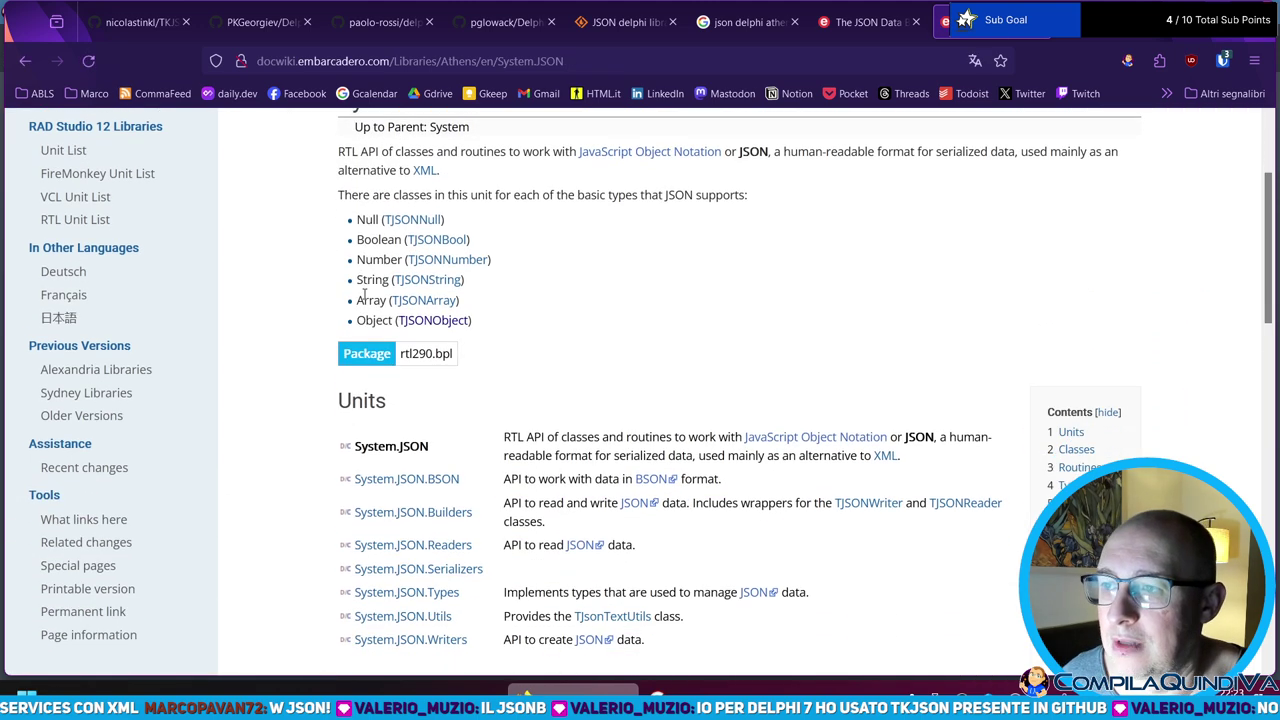
- Examine the Classes list of the System.JSON unit, from the exception classes down to TJSONPair, TJSONTrue and TJSONValue
scroll(409, 290, down, 2)
scroll(425, 480, down, 4)
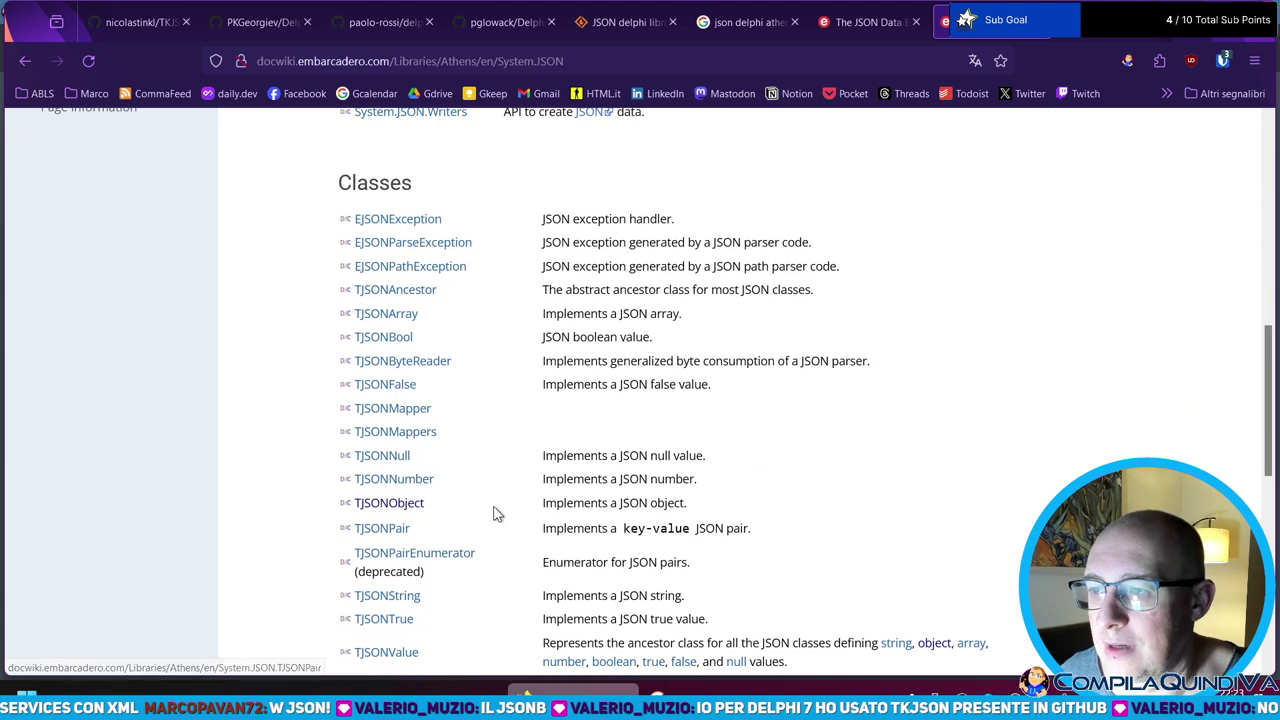
scroll(466, 523, down, 1)
scroll(471, 528, up, 1)
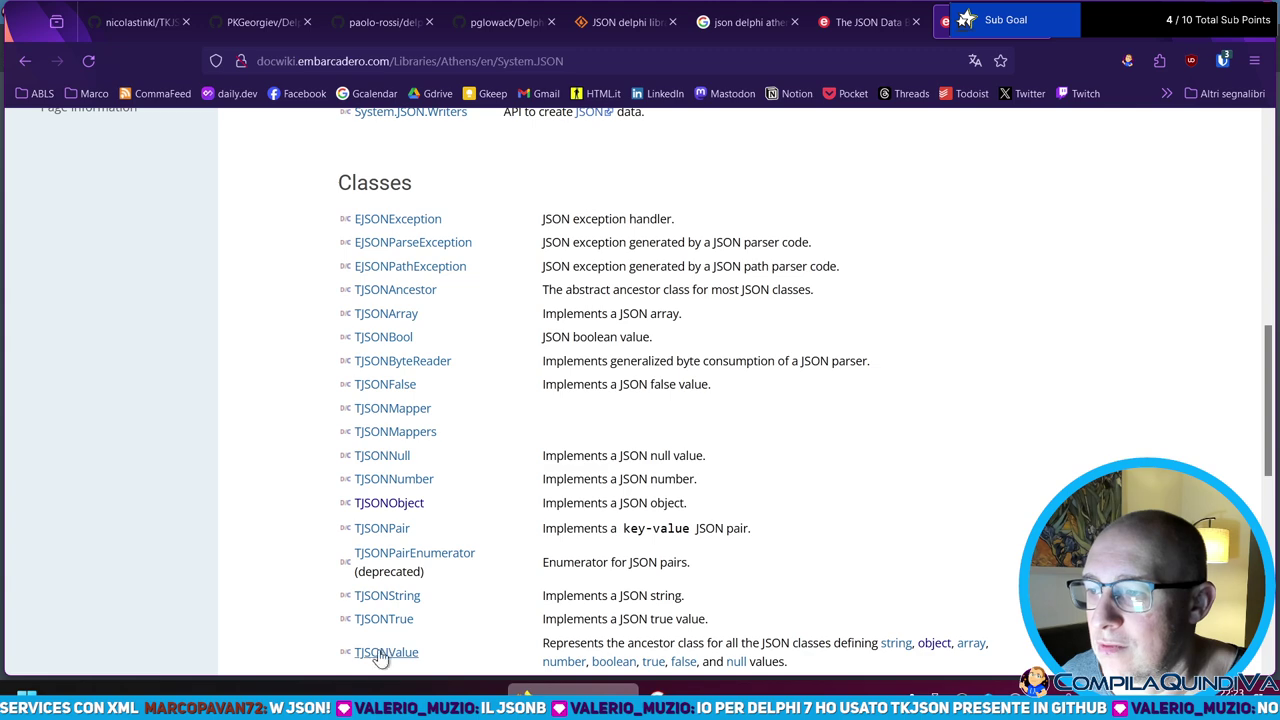
scroll(417, 543, down, 1)
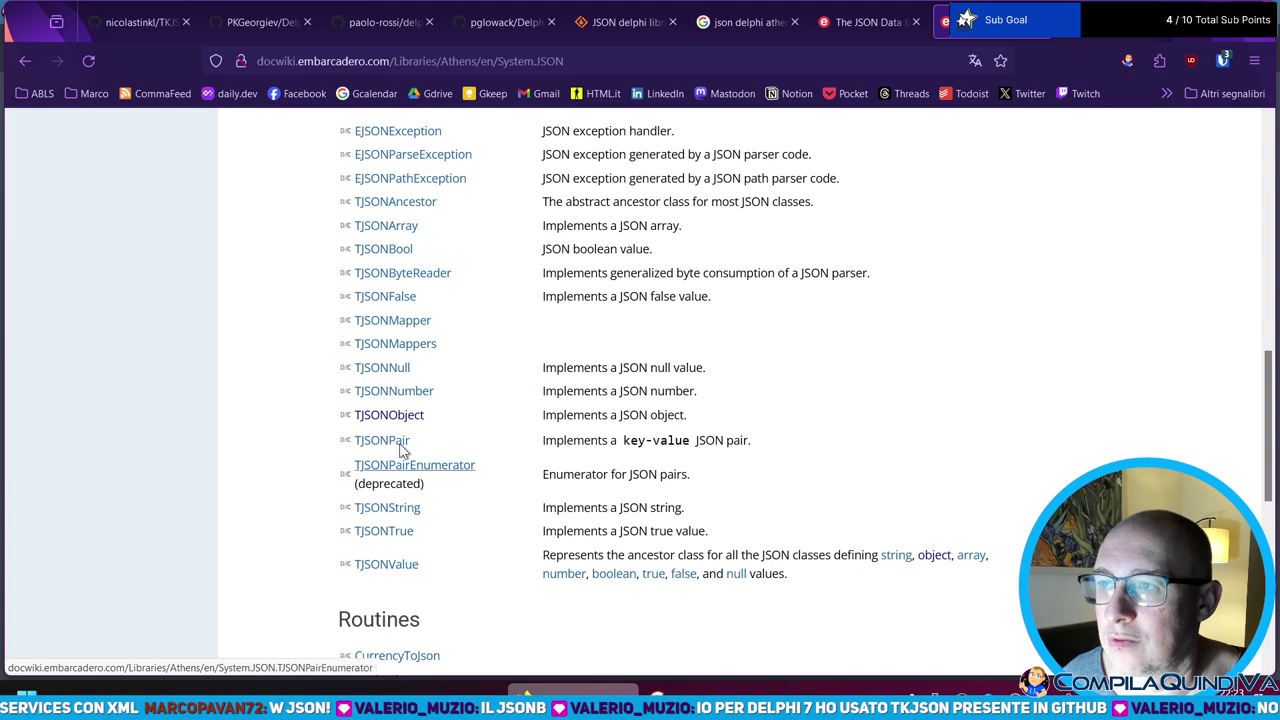
scroll(405, 305, up, 1)
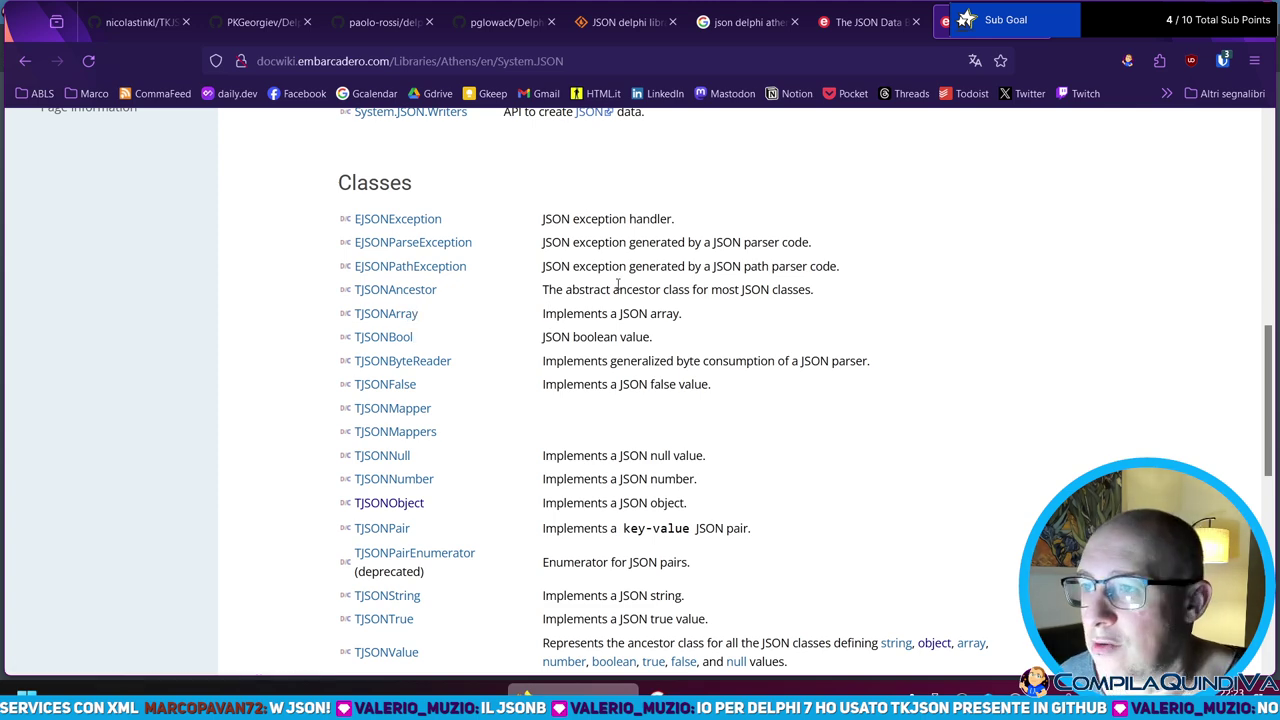
scroll(590, 325, down, 1)
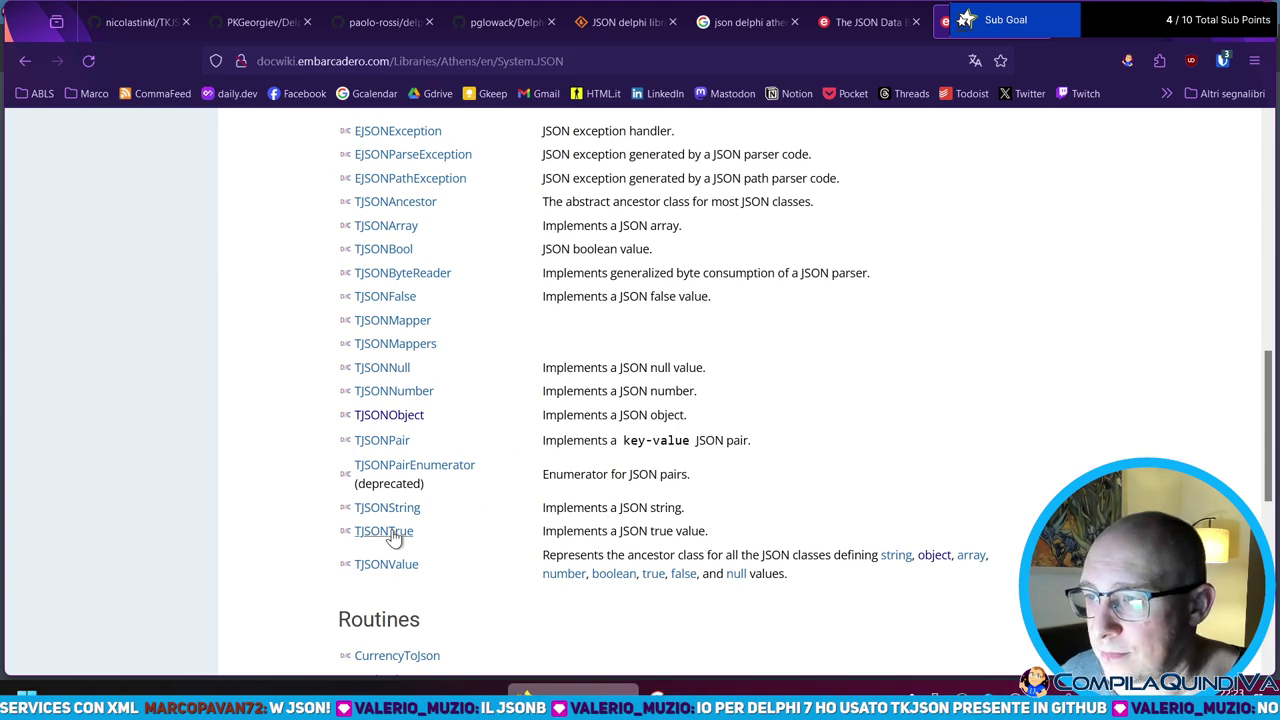
scroll(393, 538, up, 1)
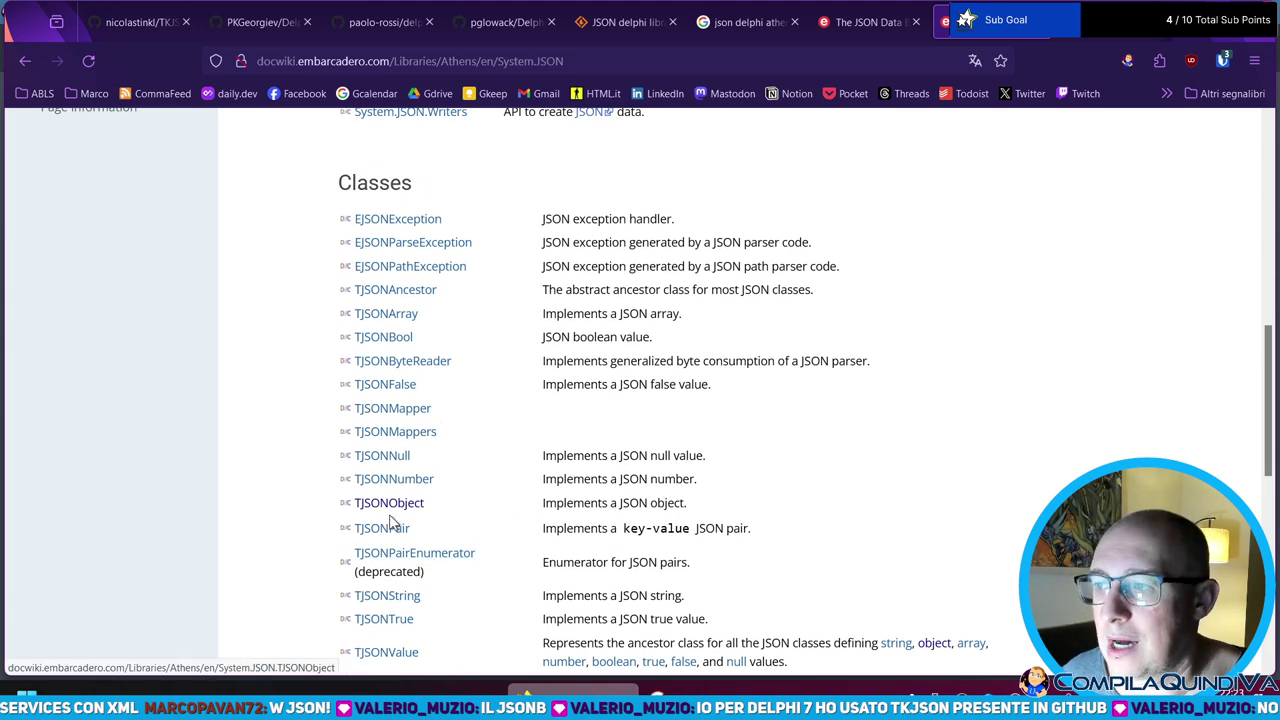
scroll(450, 488, down, 2)
- Open the TJSONValue class documentation, go through its methods list and display the ParseJSONValue method page
click(382, 478)
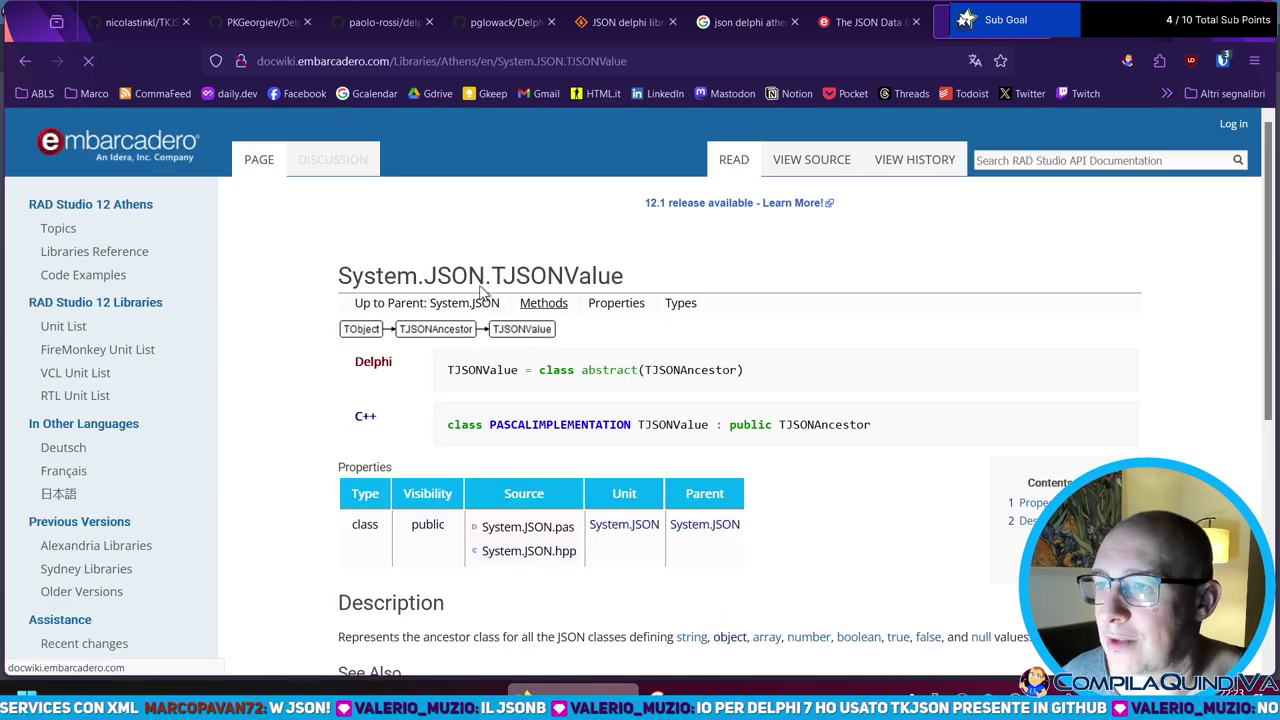
click(440, 351)
scroll(390, 400, down, 5)
scroll(383, 418, down, 9)
scroll(420, 330, up, 1)
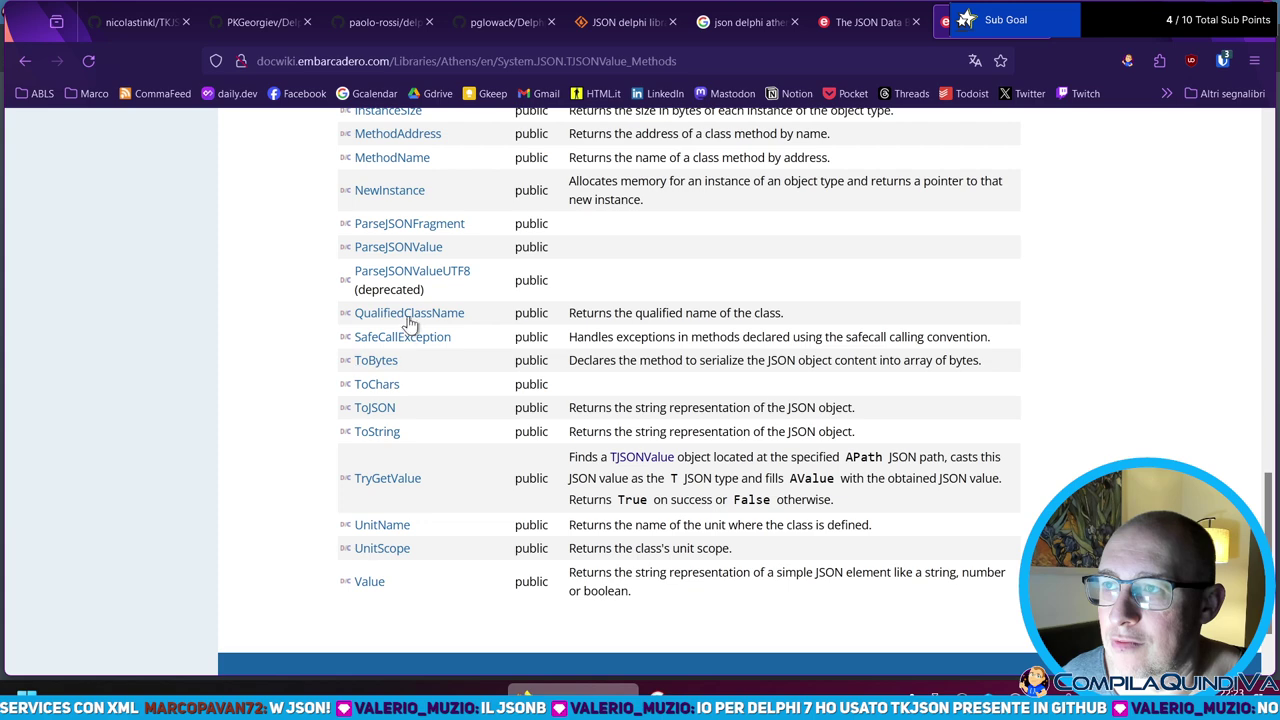
scroll(408, 340, up, 1)
click(398, 336)
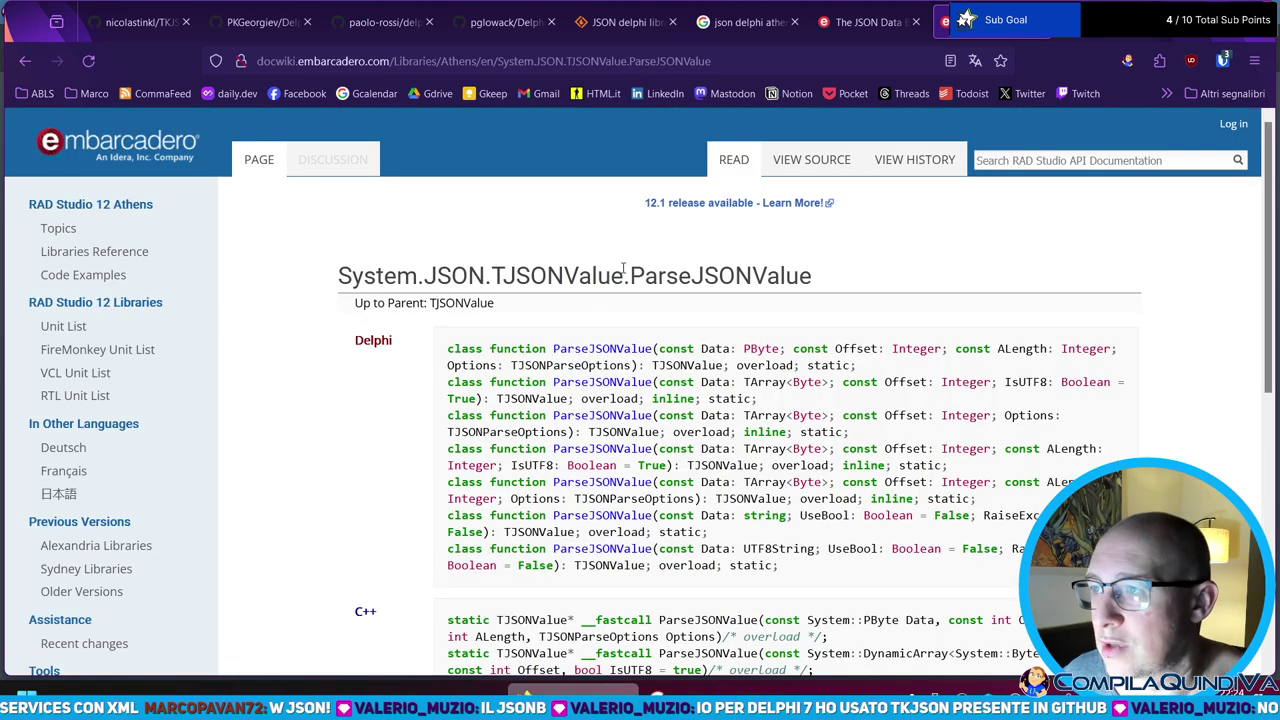
- Skim the ParseJSONValue page down to its description and return to the Delphi overload declarations
scroll(763, 310, down, 1)
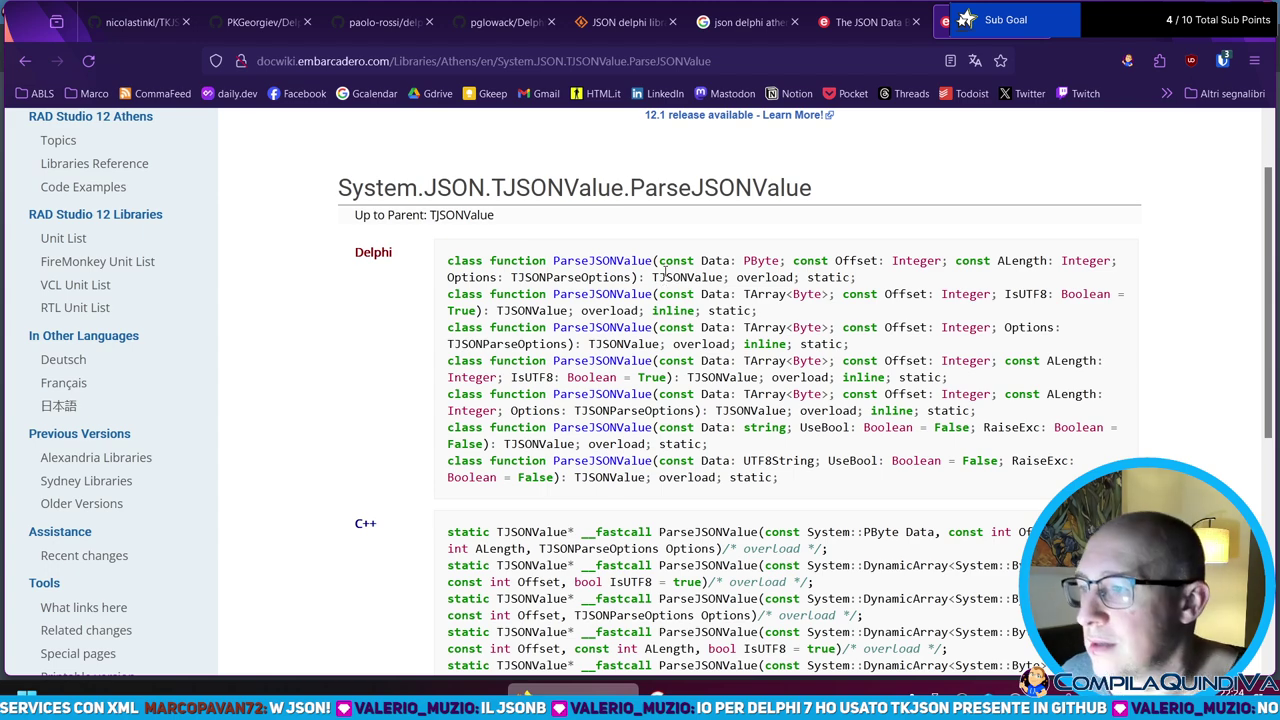
scroll(662, 273, down, 1)
scroll(533, 245, down, 4)
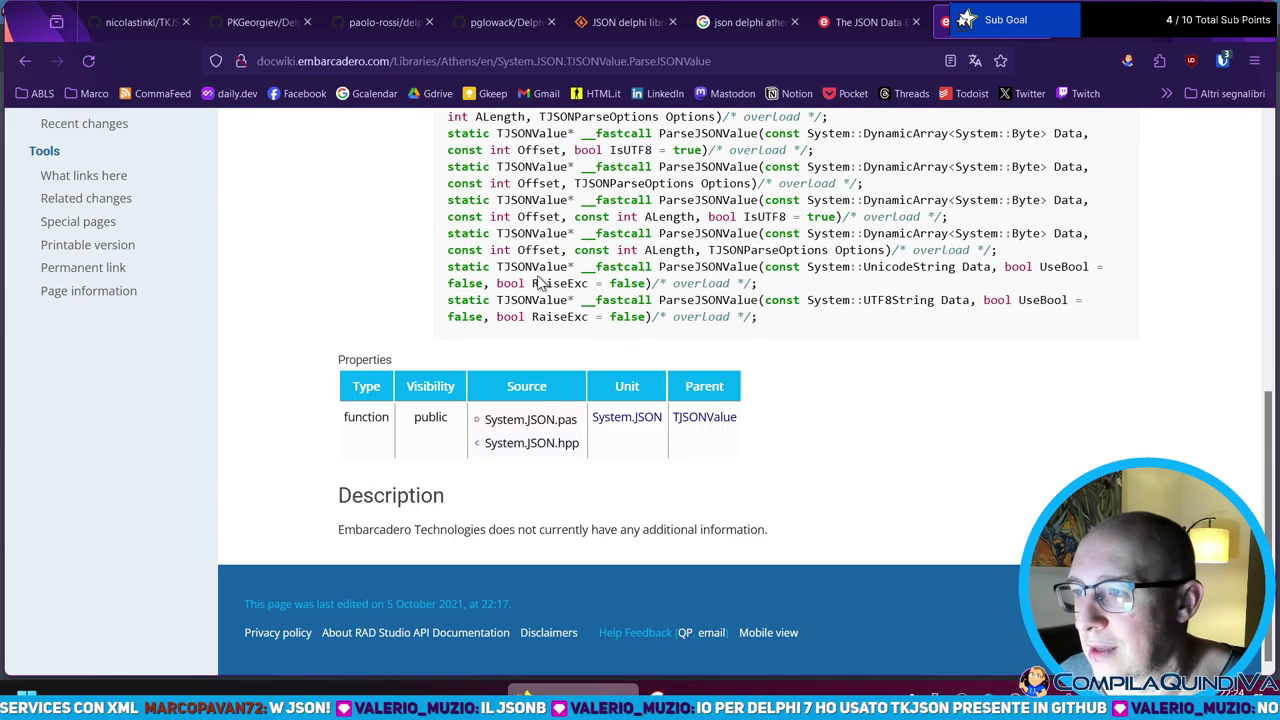
scroll(555, 337, up, 6)
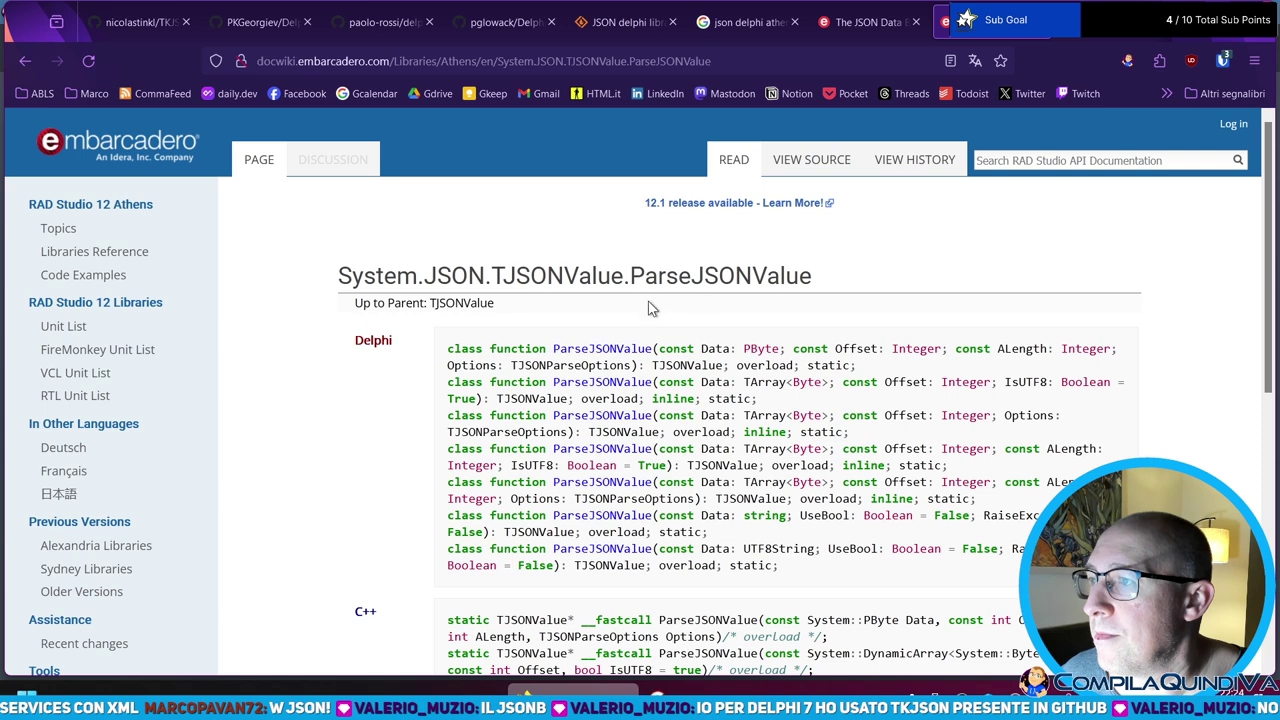
scroll(697, 300, down, 2)
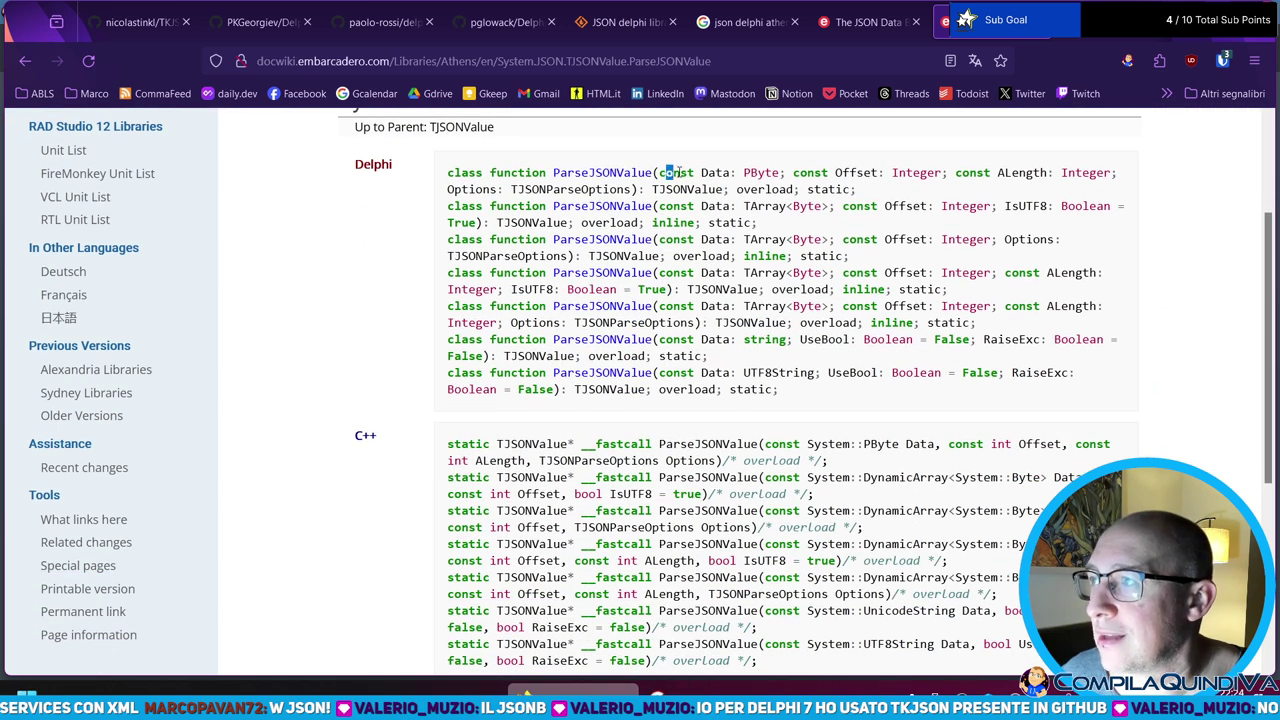
- Highlight the PByte, UTF8String, string and TArray<Byte> data parameters, the IsUTF8 option and the TJSONValue return type in the Delphi ParseJSONValue overloads
drag(669, 173, 820, 171)
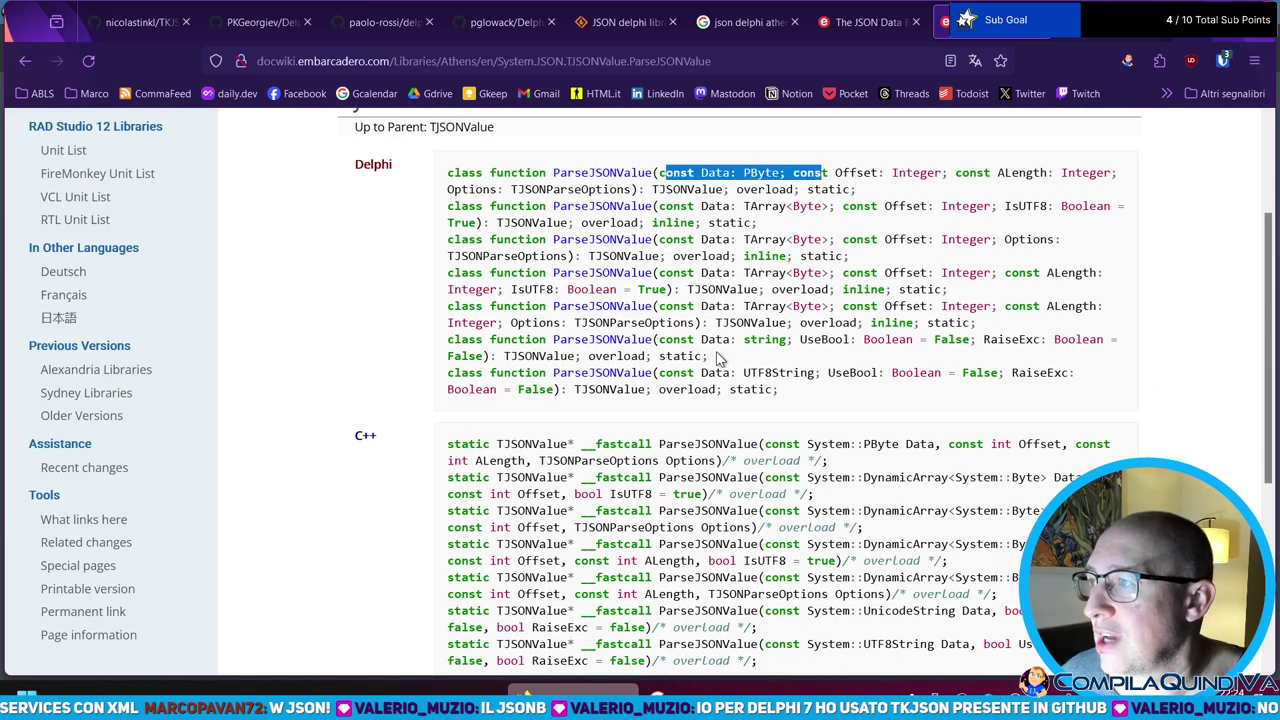
drag(659, 373, 818, 372)
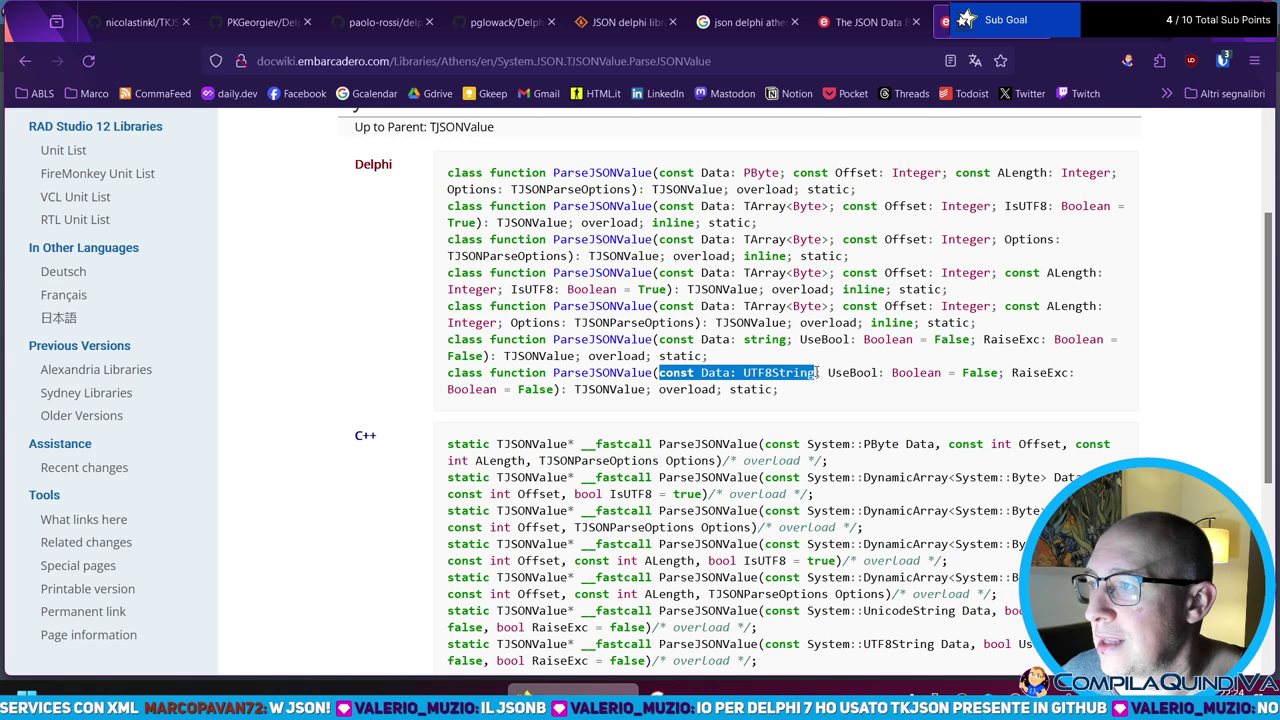
drag(659, 339, 812, 339)
drag(681, 372, 821, 372)
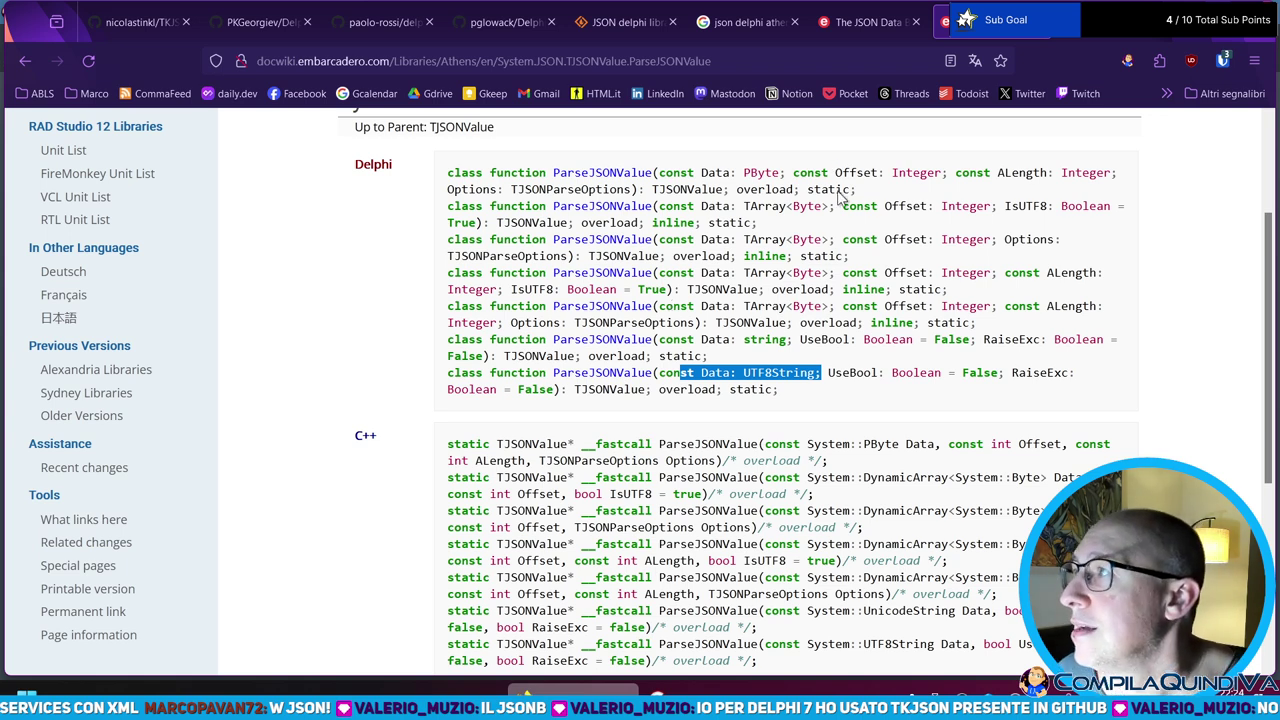
drag(667, 206, 830, 208)
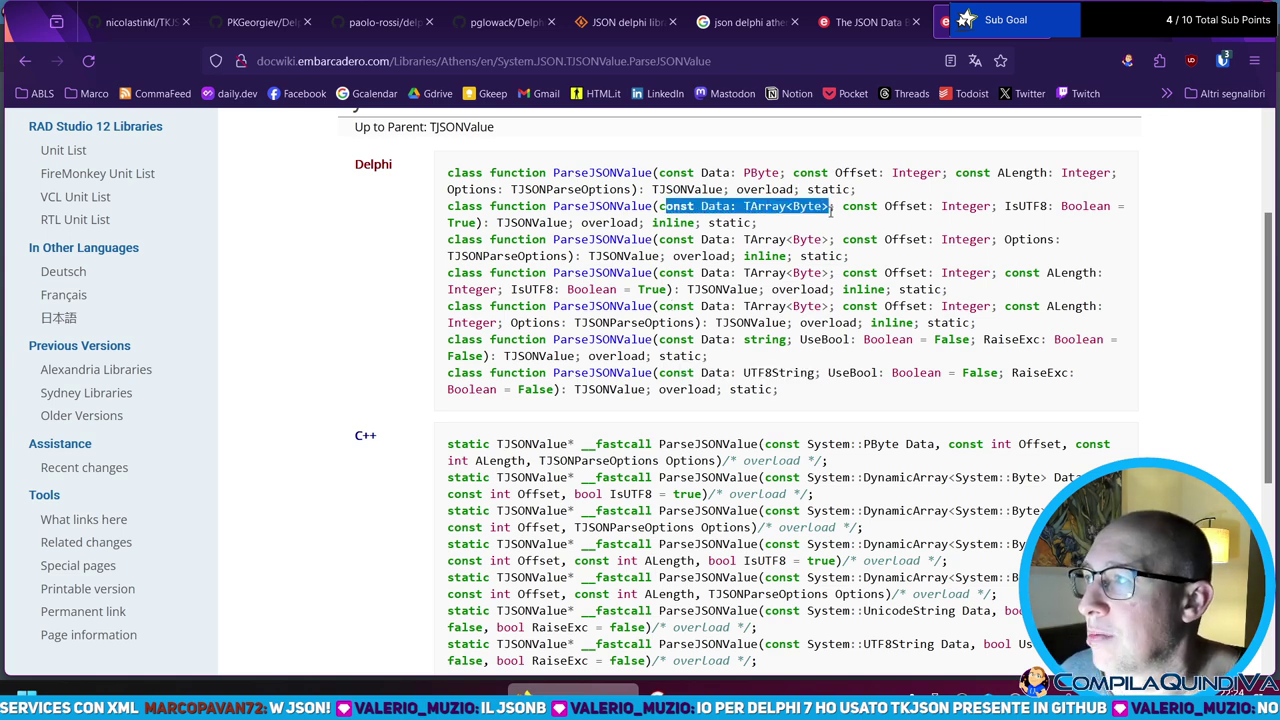
drag(988, 206, 1115, 207)
click(598, 215)
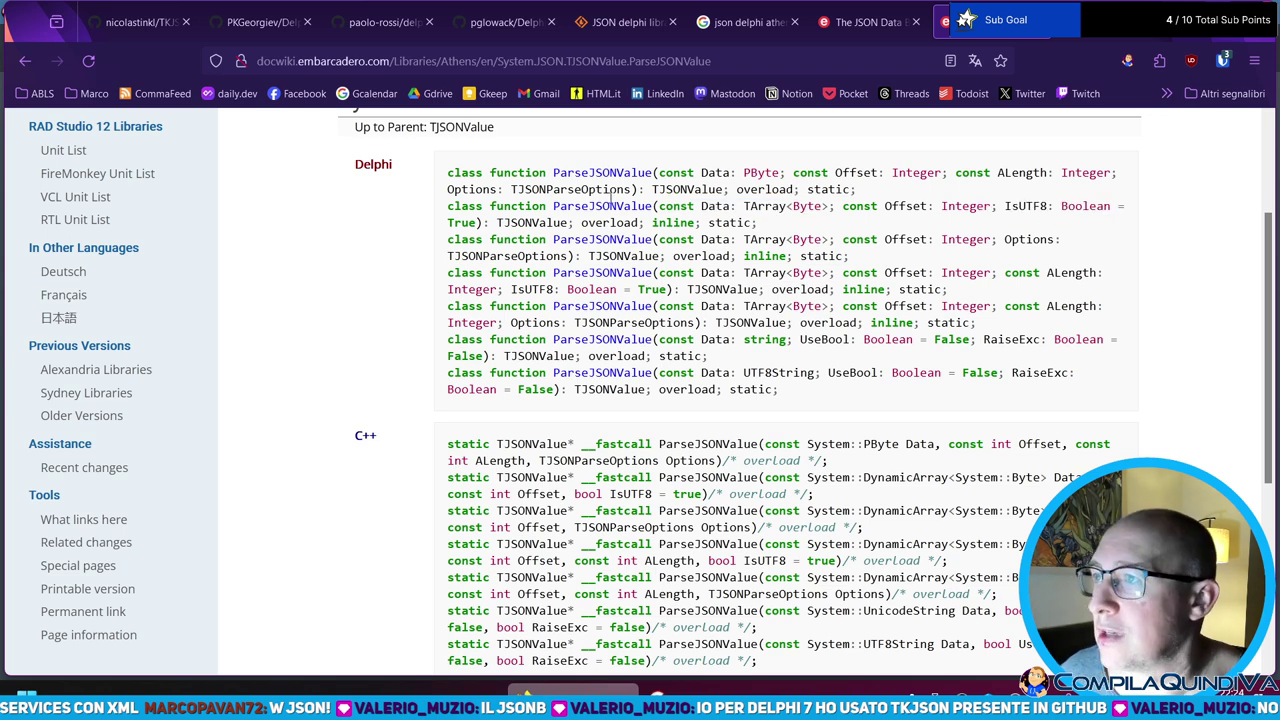
triple_click(635, 262)
click(612, 265)
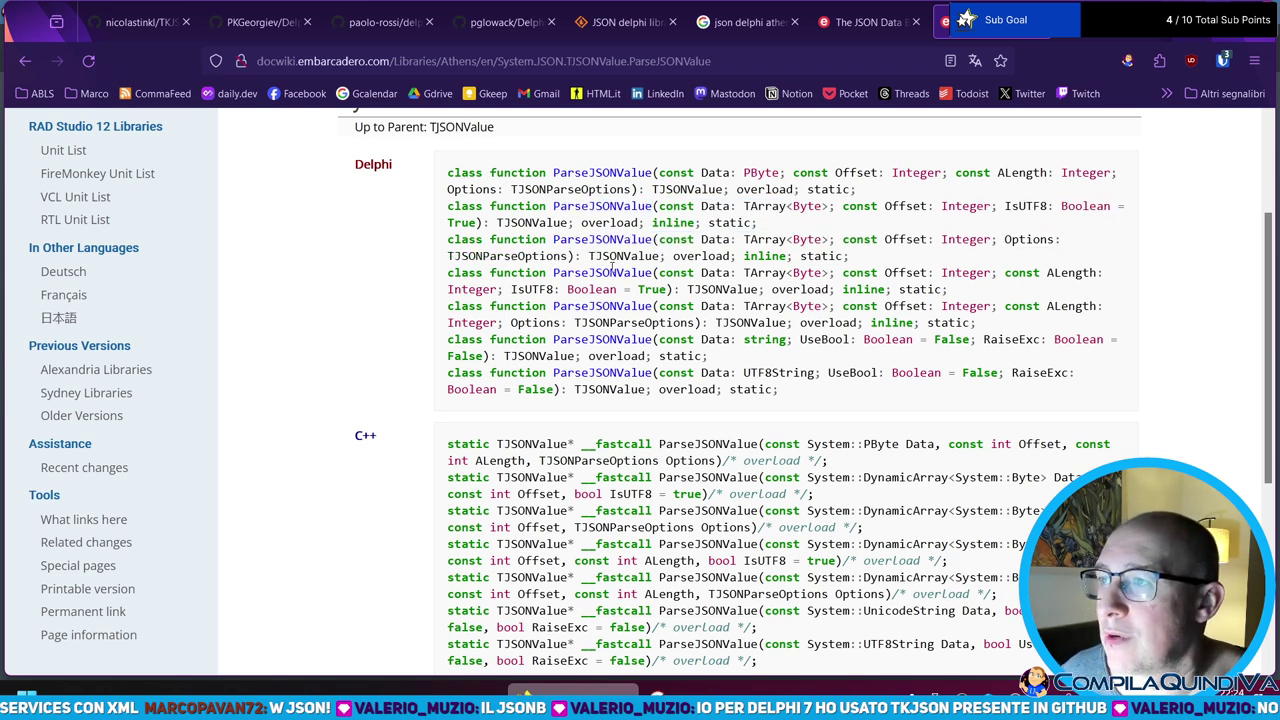
double_click(745, 290)
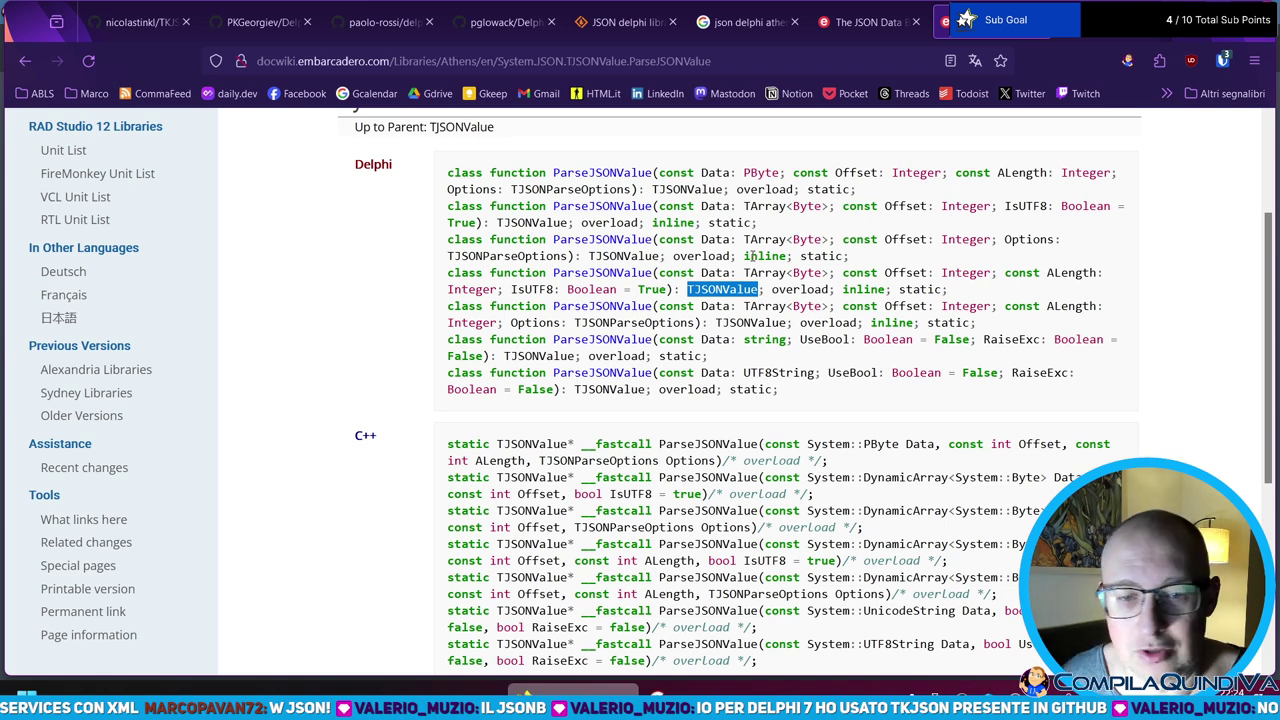
- Go back through the TJSONValue methods and class pages to the Classes list of the System.JSON unit
click(25, 61)
scroll(480, 290, up, 7)
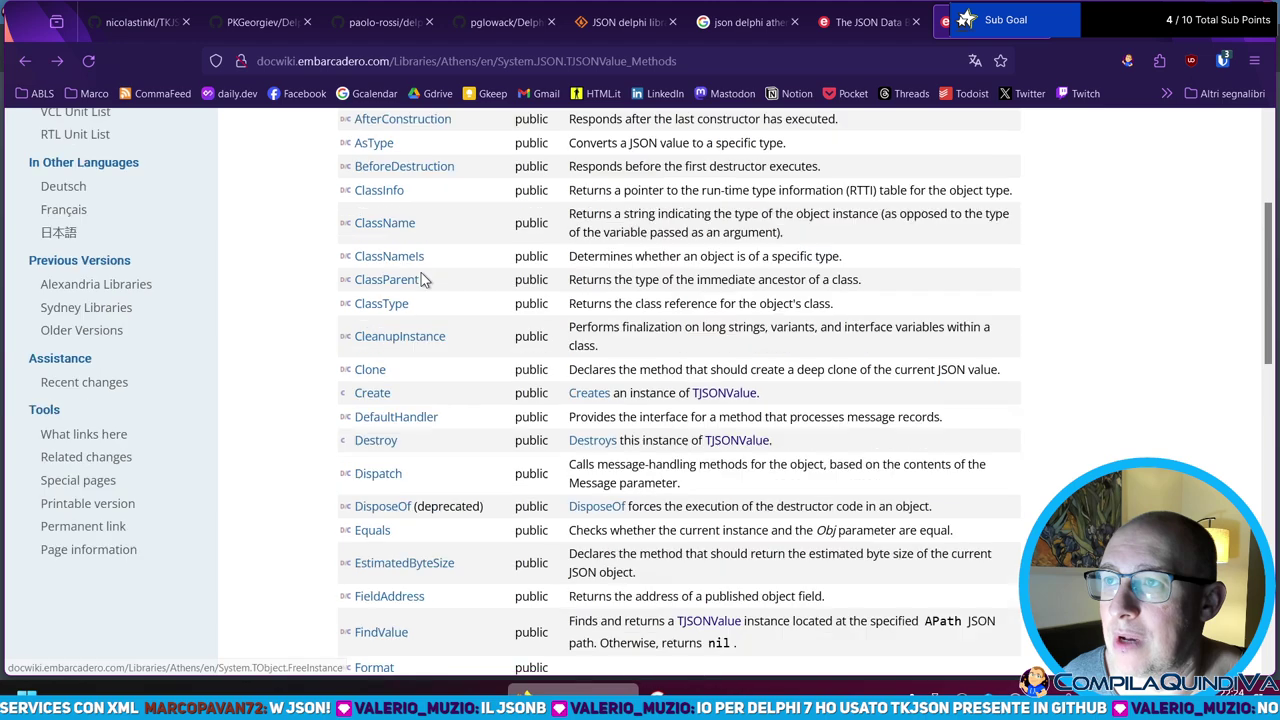
scroll(400, 260, up, 4)
click(25, 61)
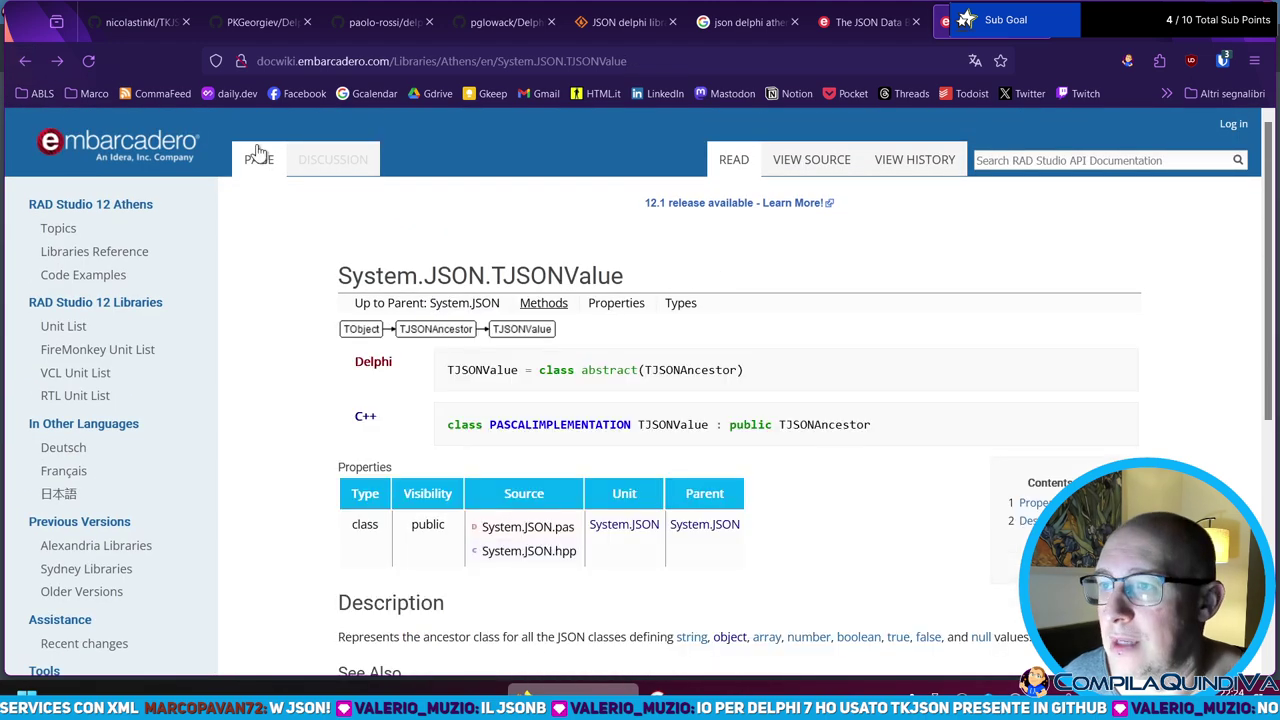
click(25, 61)
scroll(450, 380, up, 4)
scroll(415, 420, down, 1)
scroll(455, 560, down, 2)
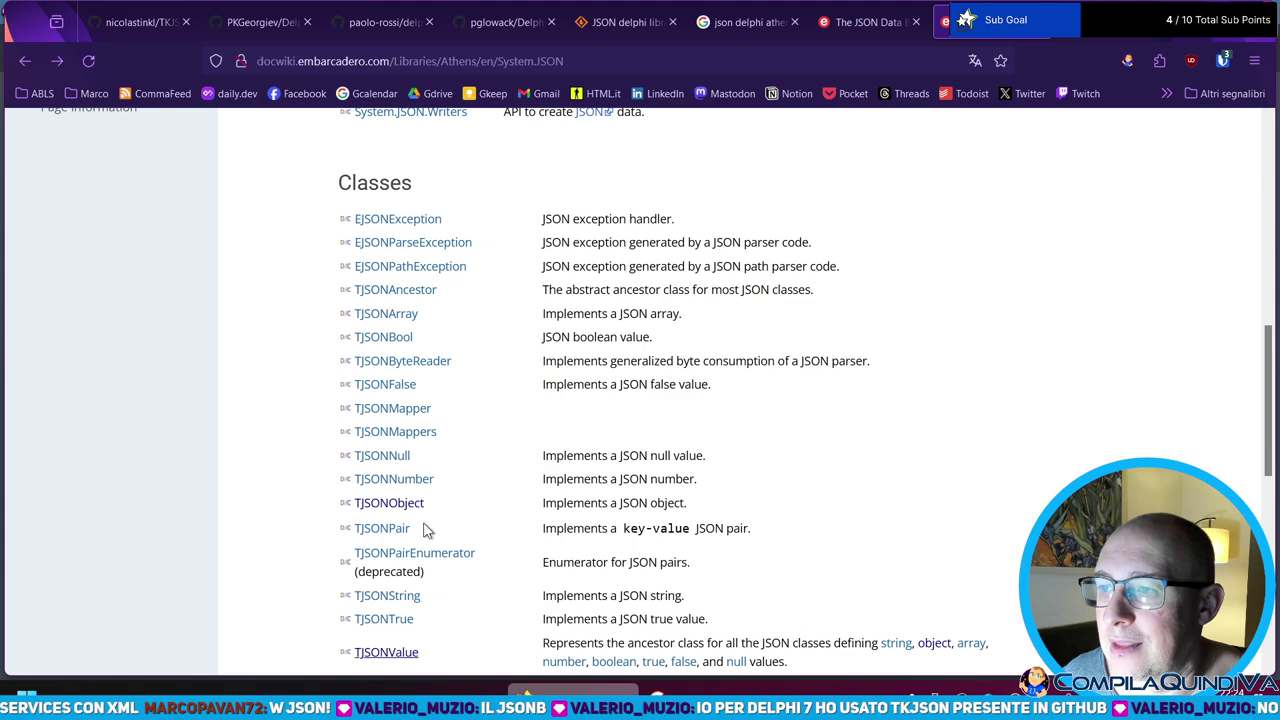
- Open the TJSONObject class documentation and display the GetValue method from its methods list
click(388, 503)
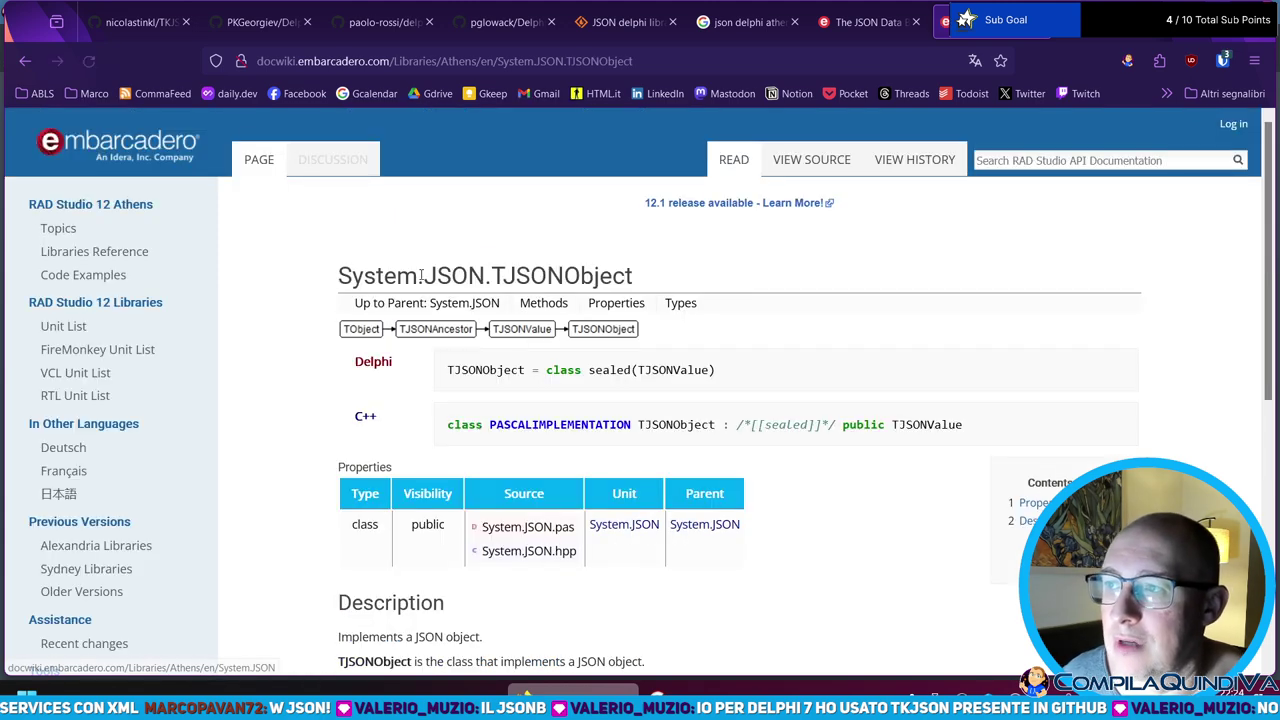
click(552, 312)
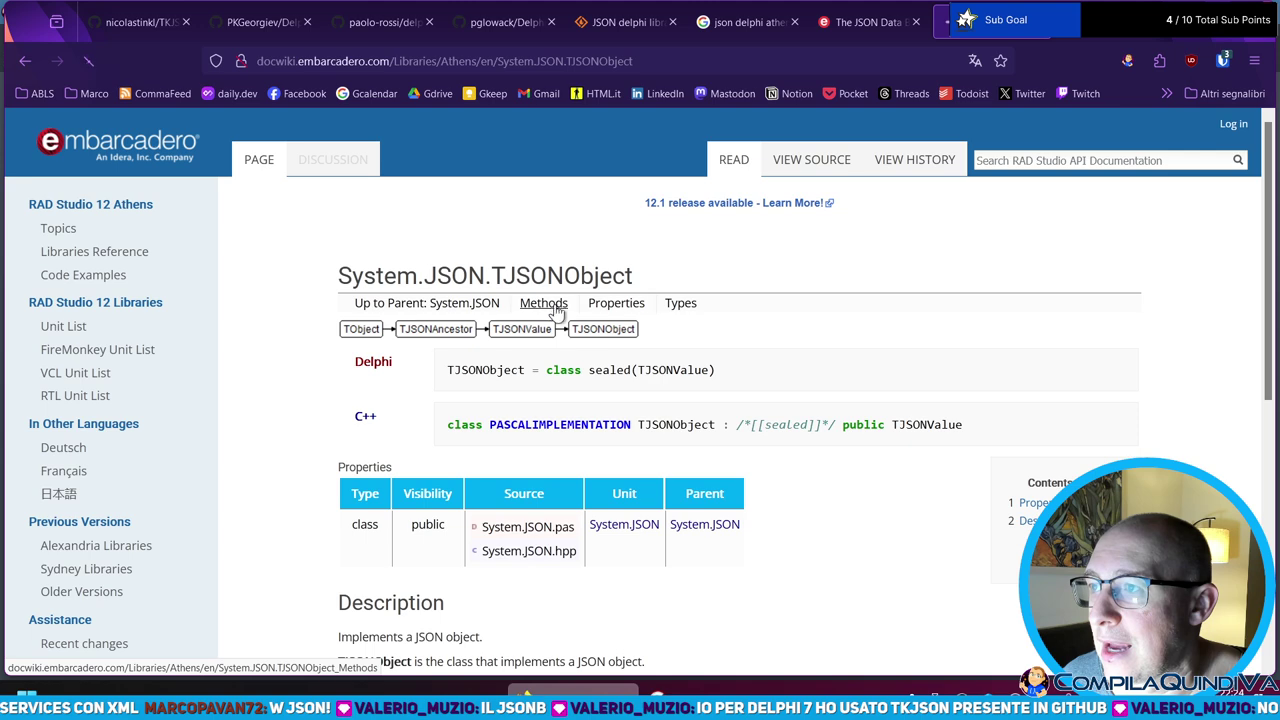
scroll(432, 362, down, 5)
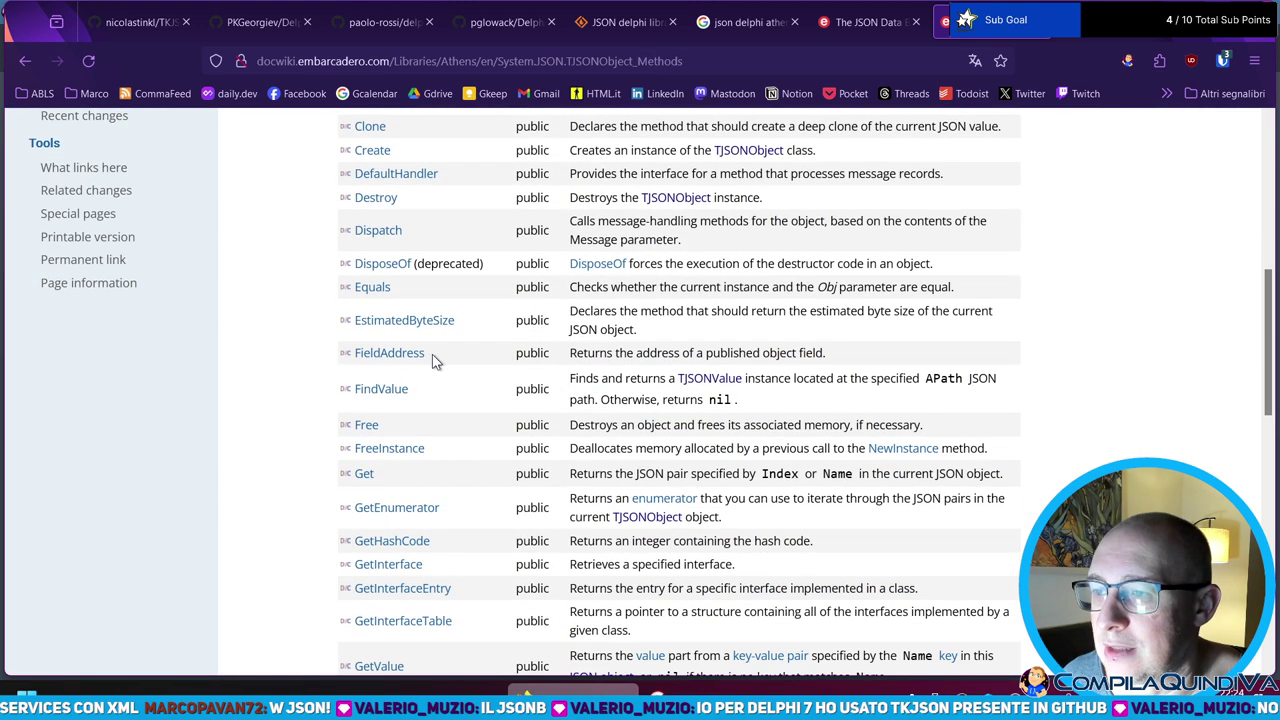
scroll(390, 453, down, 2)
click(380, 492)
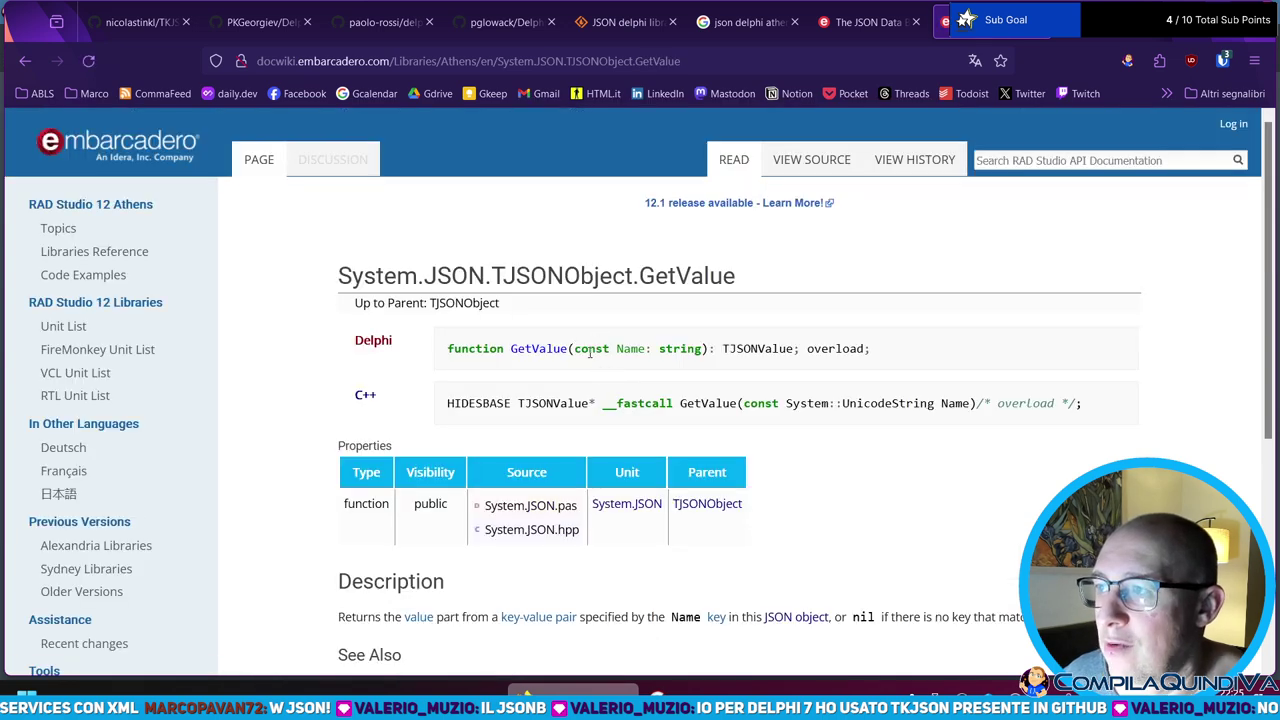
- Highlight GetValue's Name parameter and TJSONValue return type, and check the page's description and related links
drag(577, 348, 705, 348)
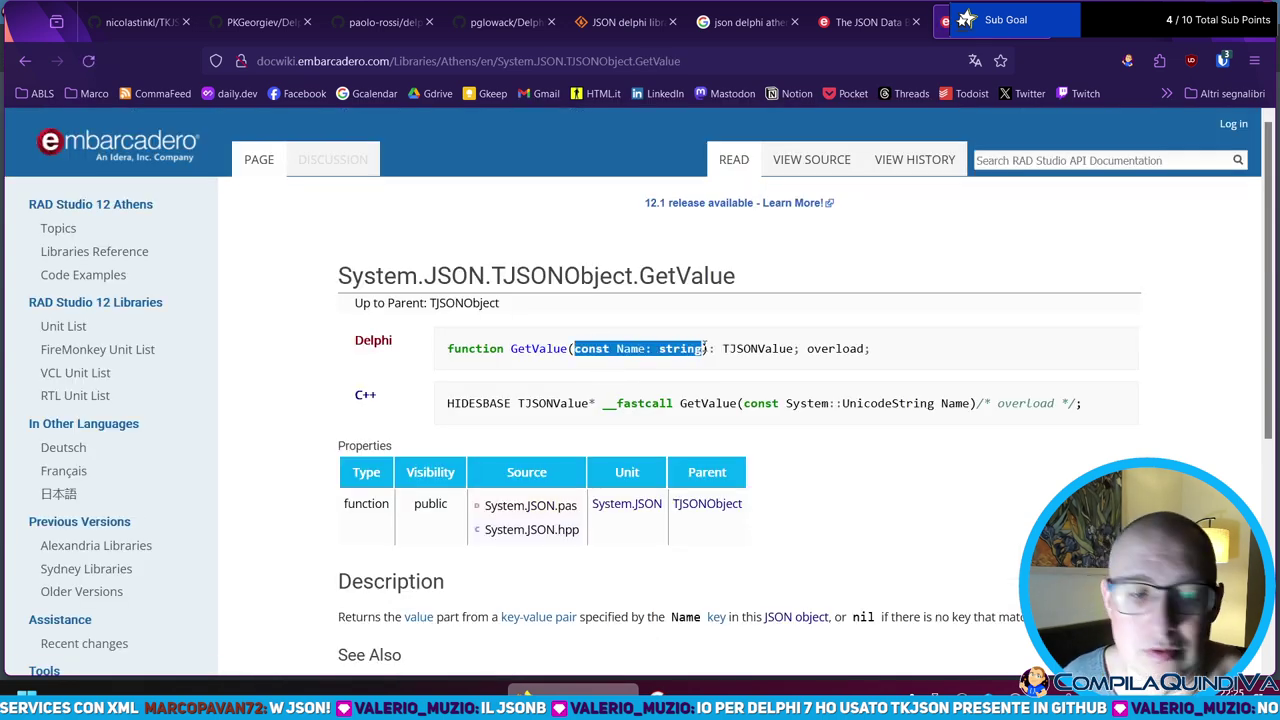
double_click(757, 348)
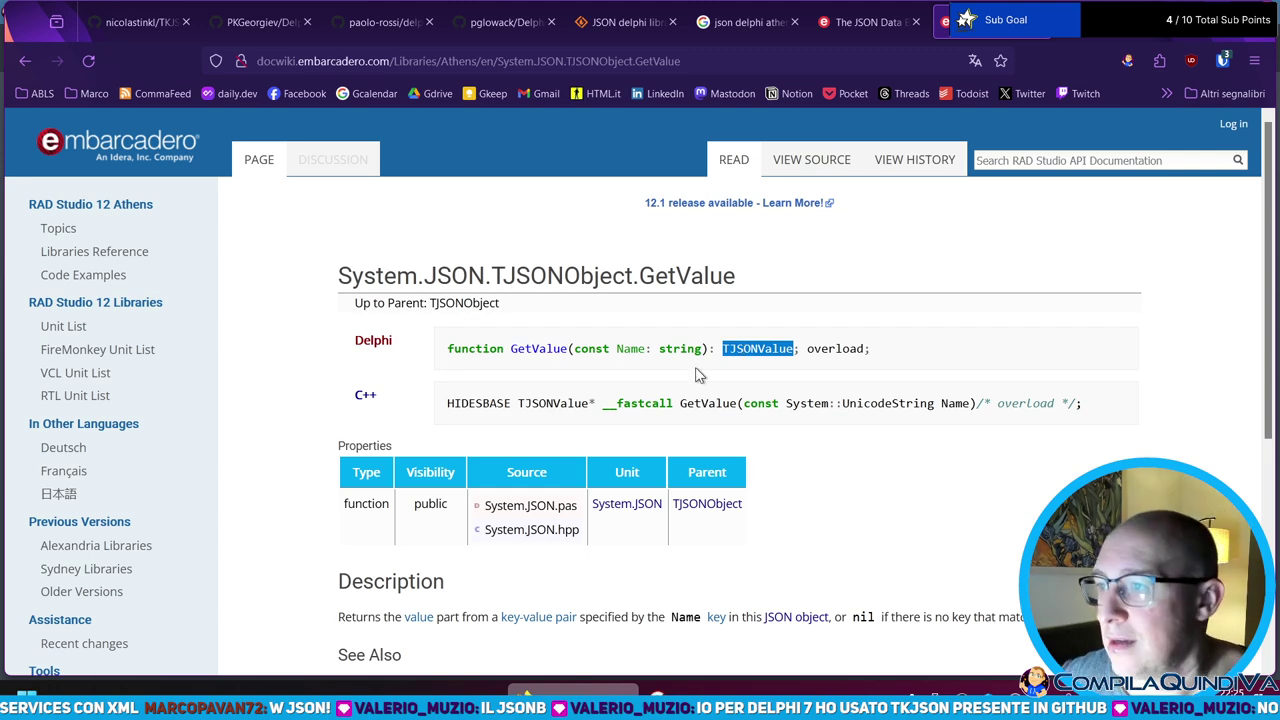
scroll(699, 374, down, 4)
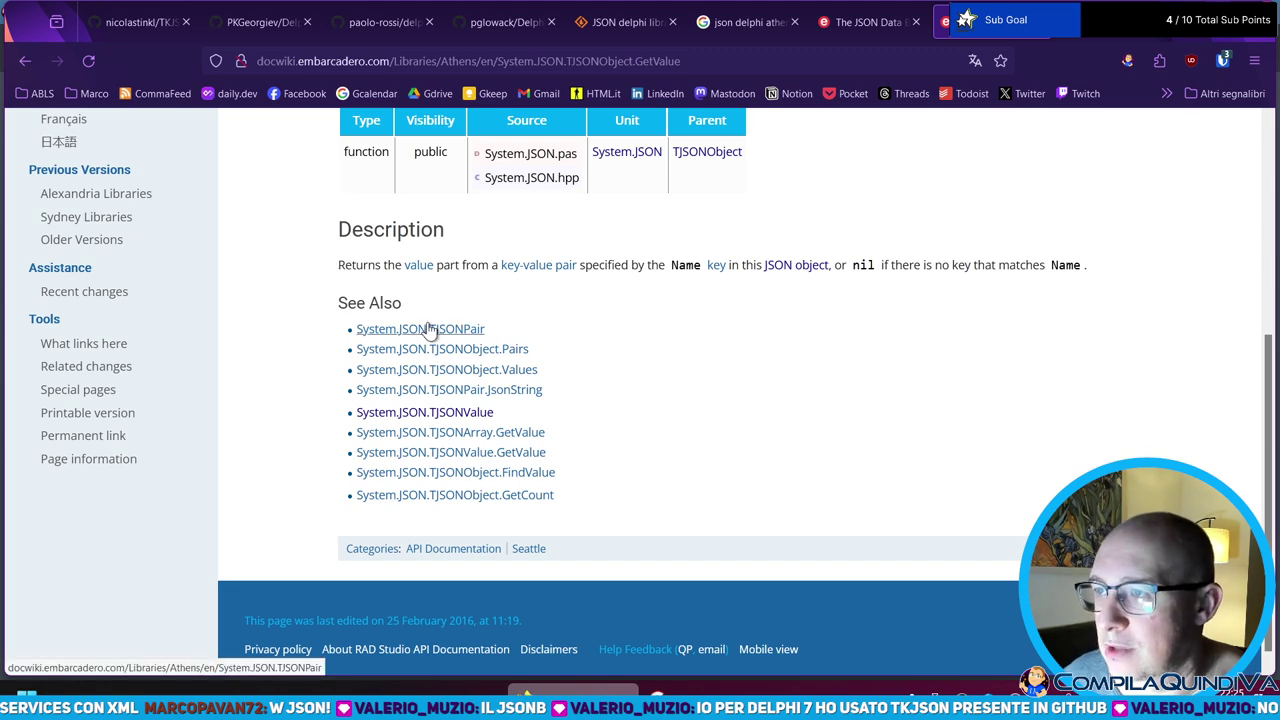
scroll(460, 284, up, 4)
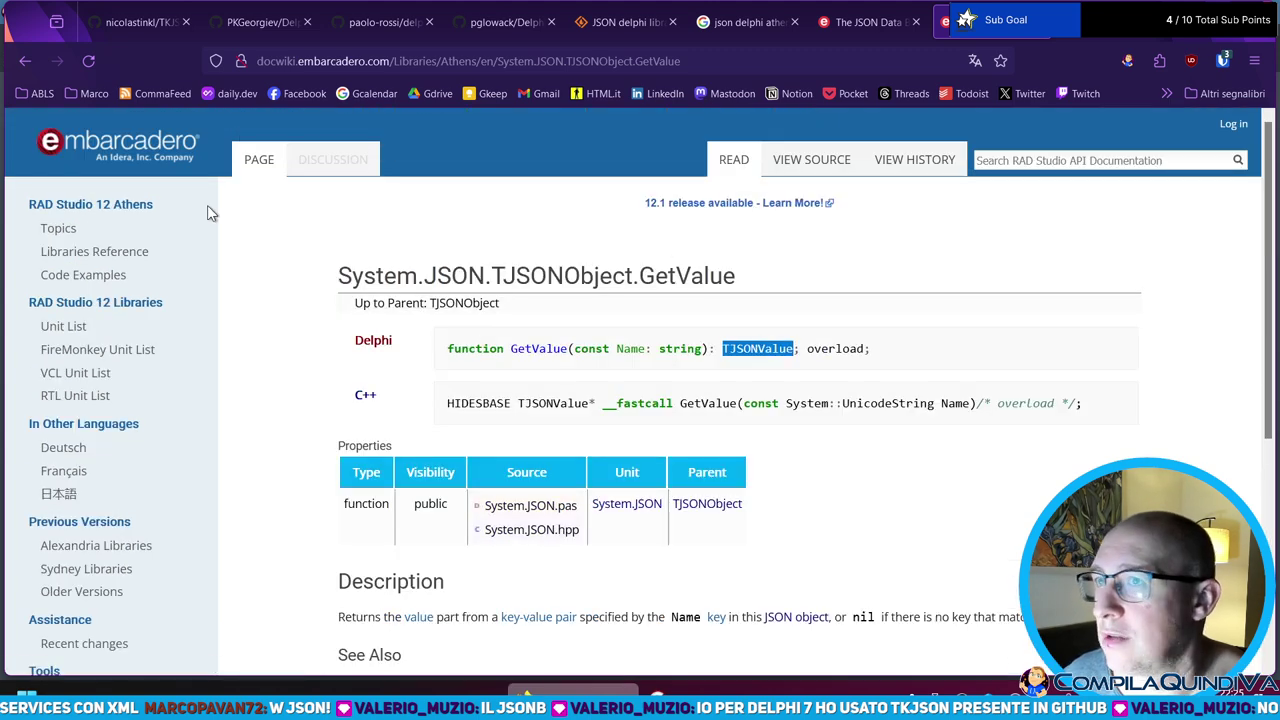
- Go up through TJSONObject to the System.JSON unit page, skim it down to the variables, and return to the Units list
click(455, 303)
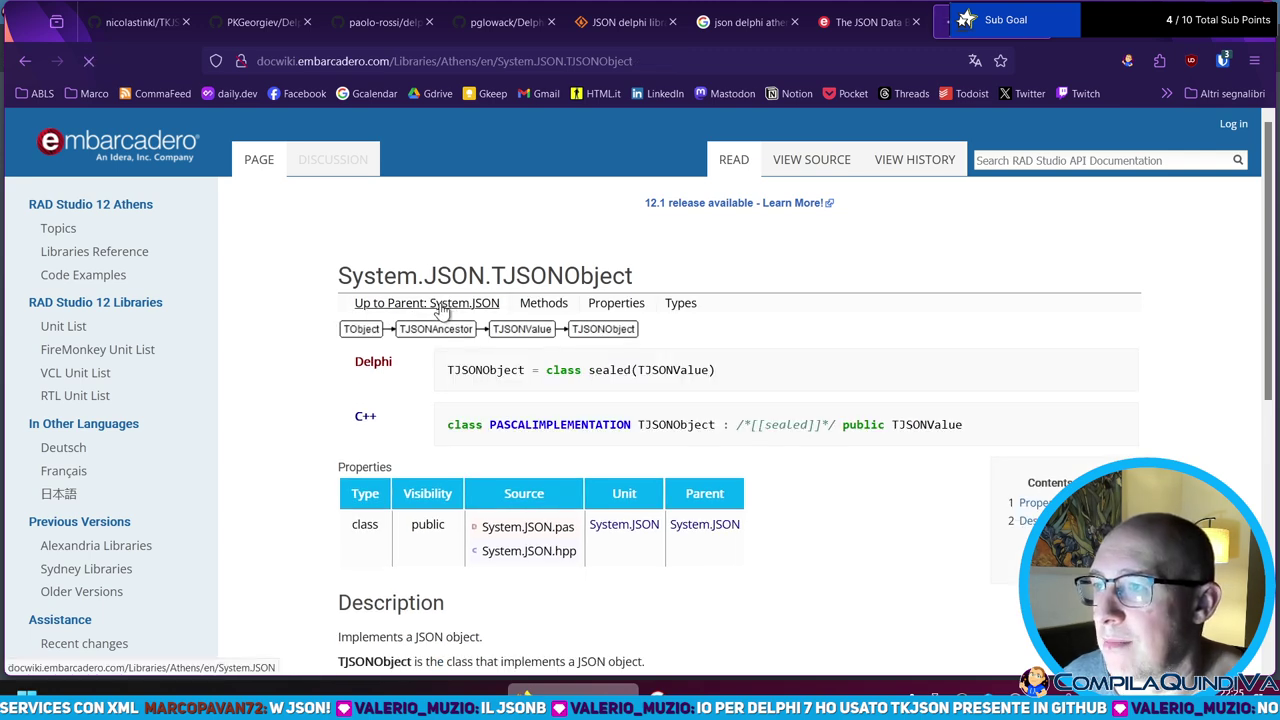
click(447, 304)
scroll(380, 343, down, 2)
scroll(380, 343, down, 15)
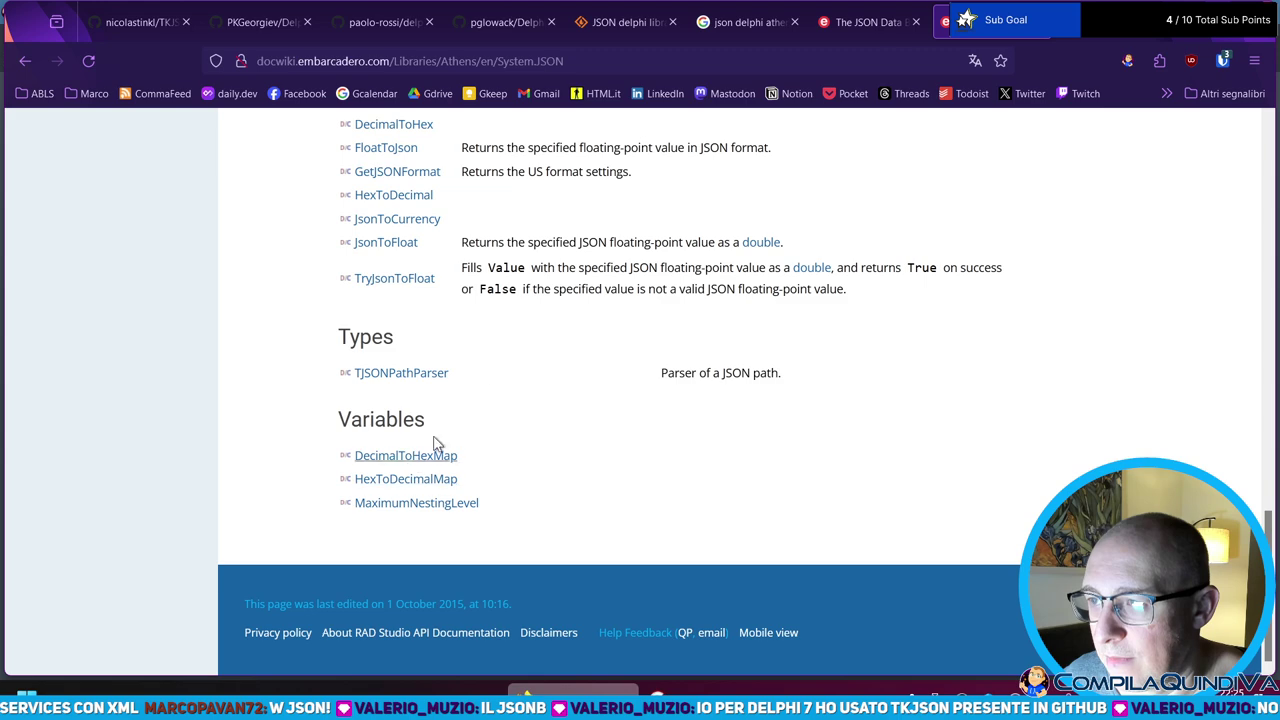
scroll(417, 457, up, 15)
scroll(455, 300, up, 2)
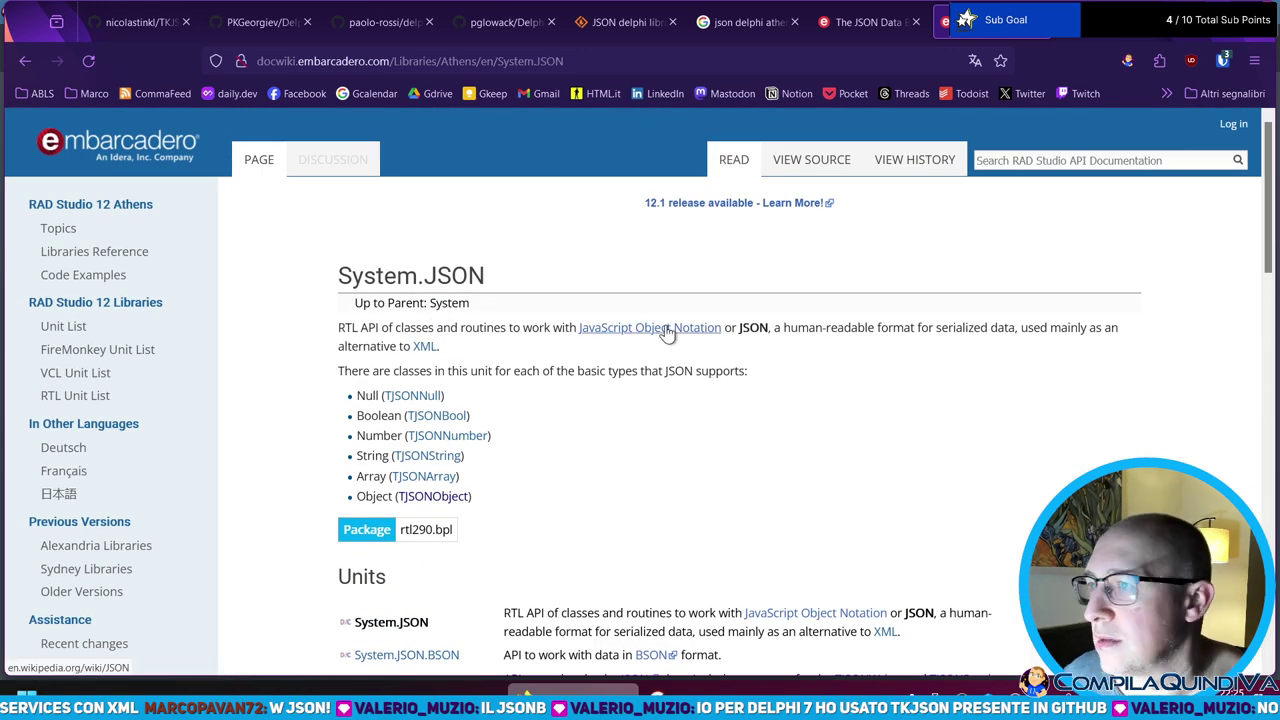
scroll(931, 491, down, 2)
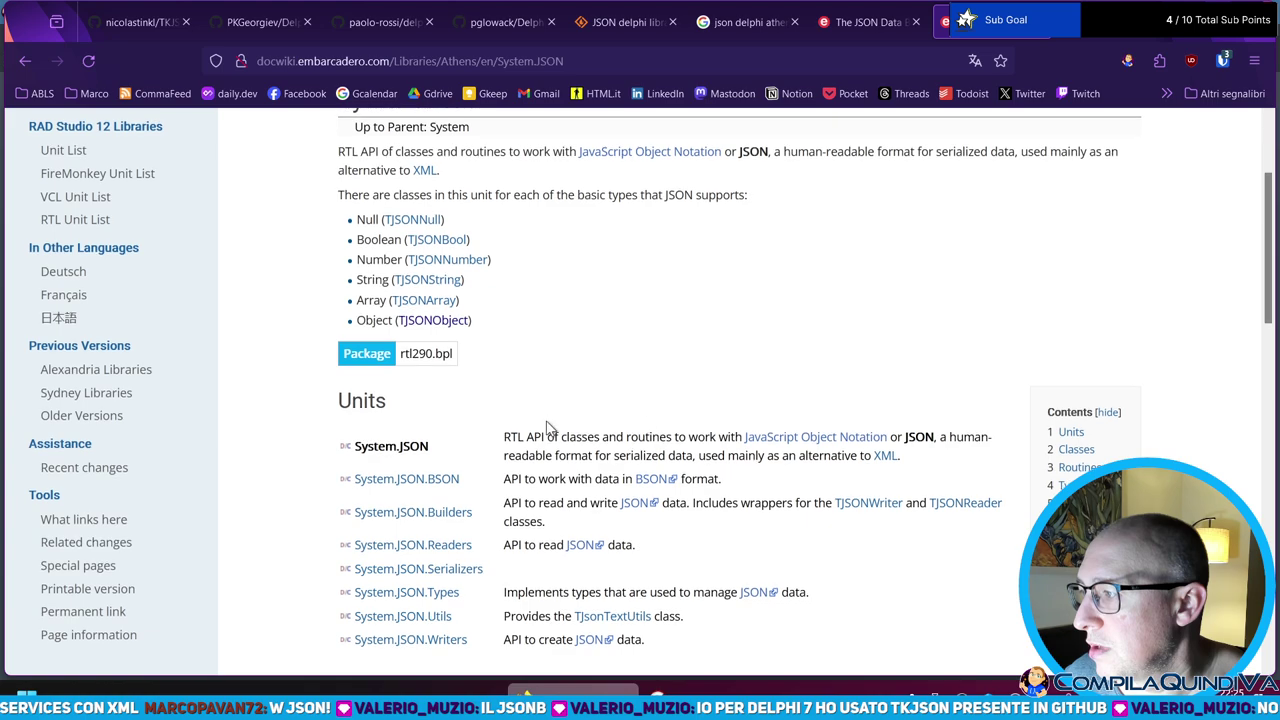
- Skim the System.JSON Classes list and search Google in a new tab for "tjsonobject delphi sample"
scroll(822, 452, down, 12)
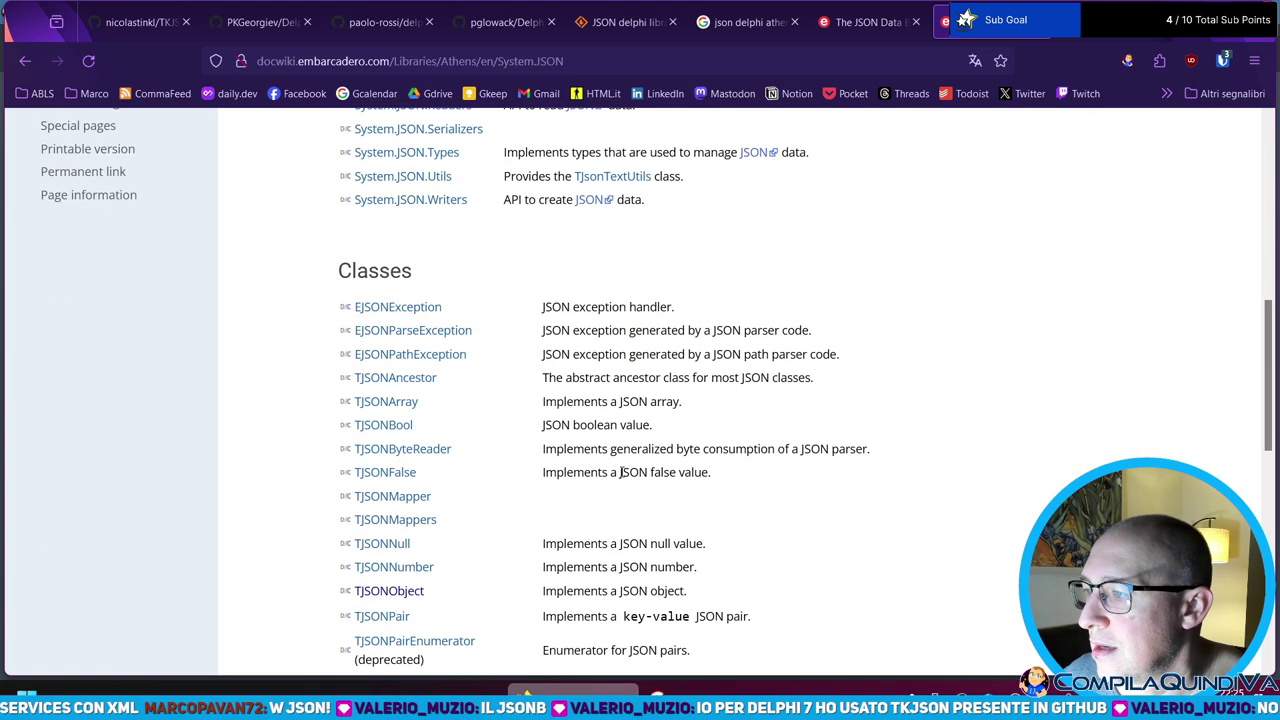
scroll(371, 430, up, 15)
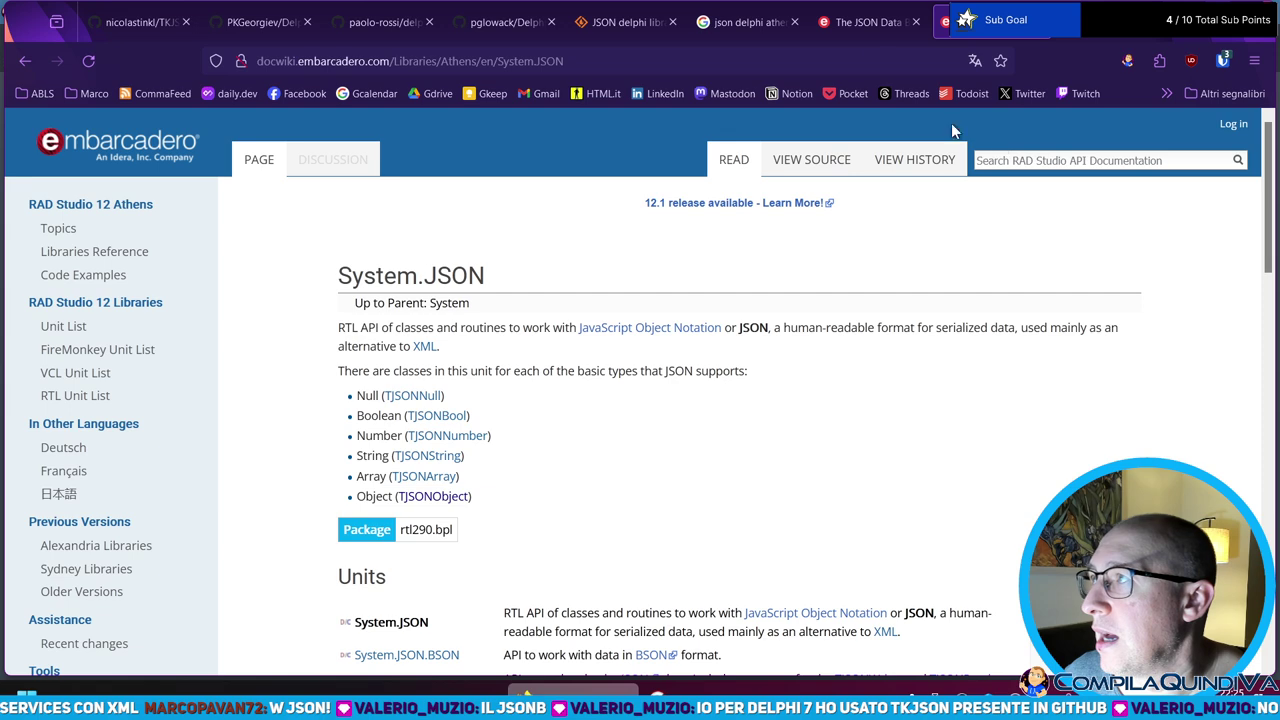
click(965, 20)
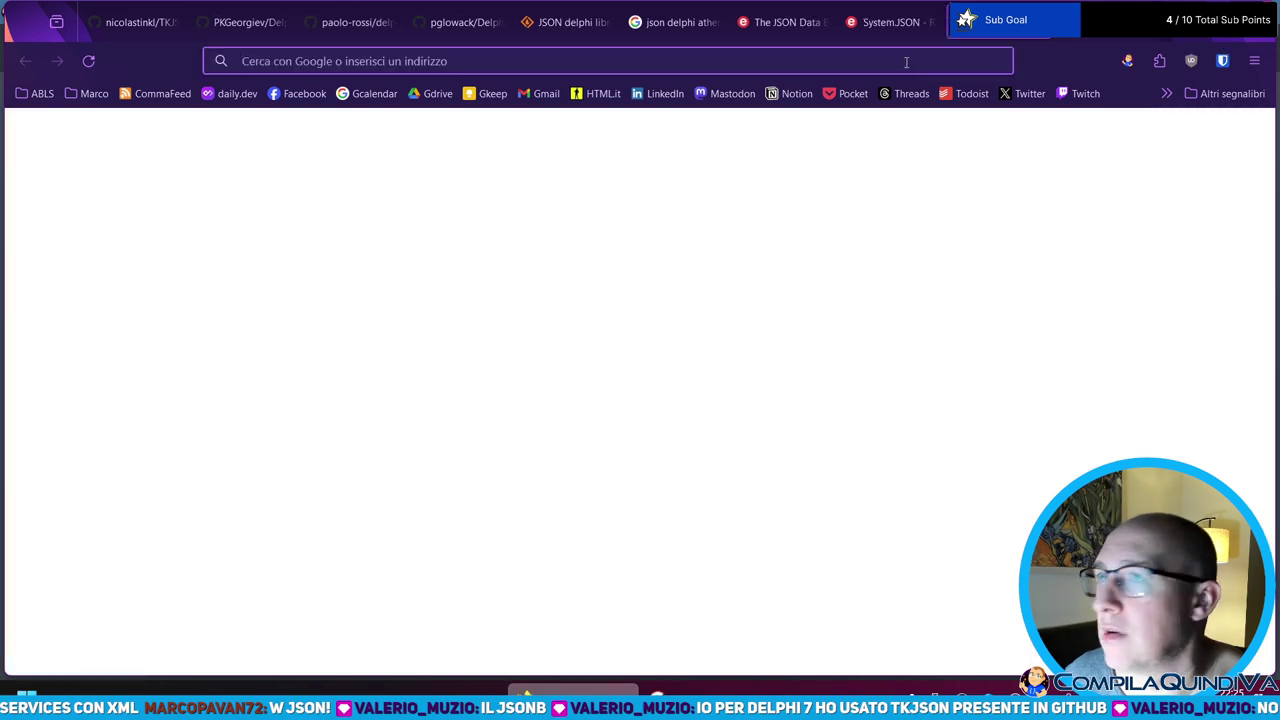
text(tjson)
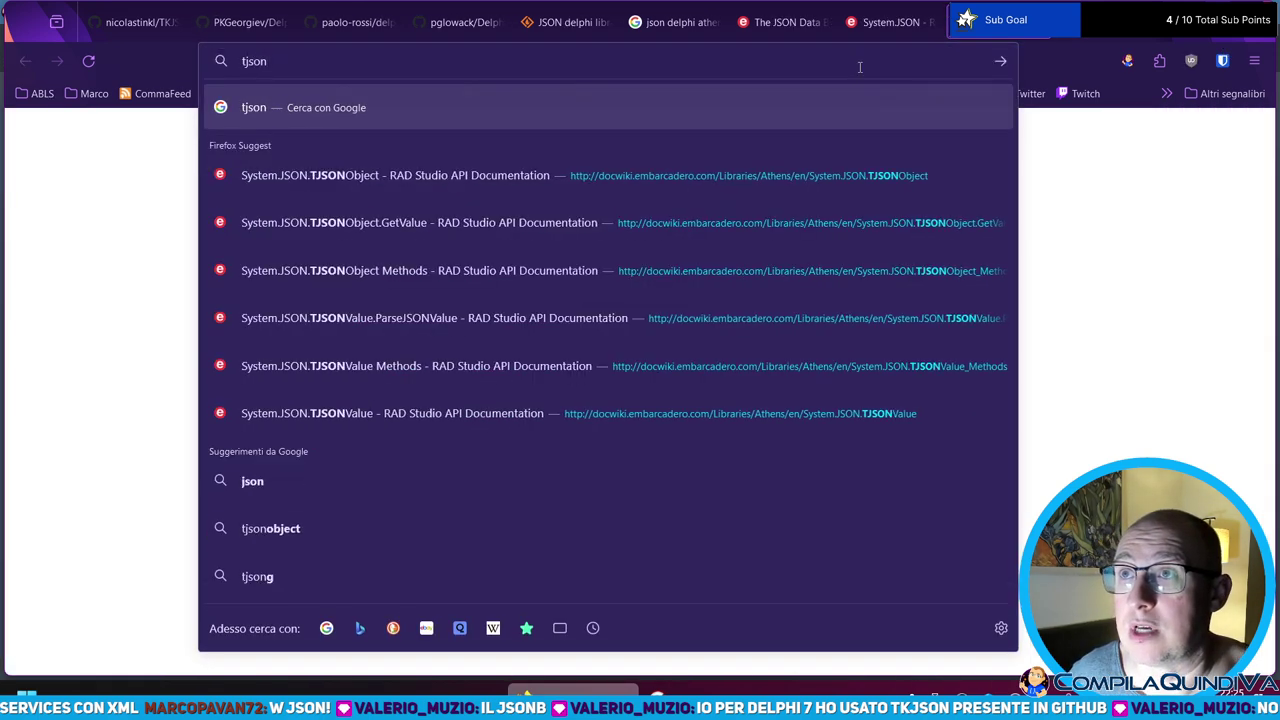
text(objec)
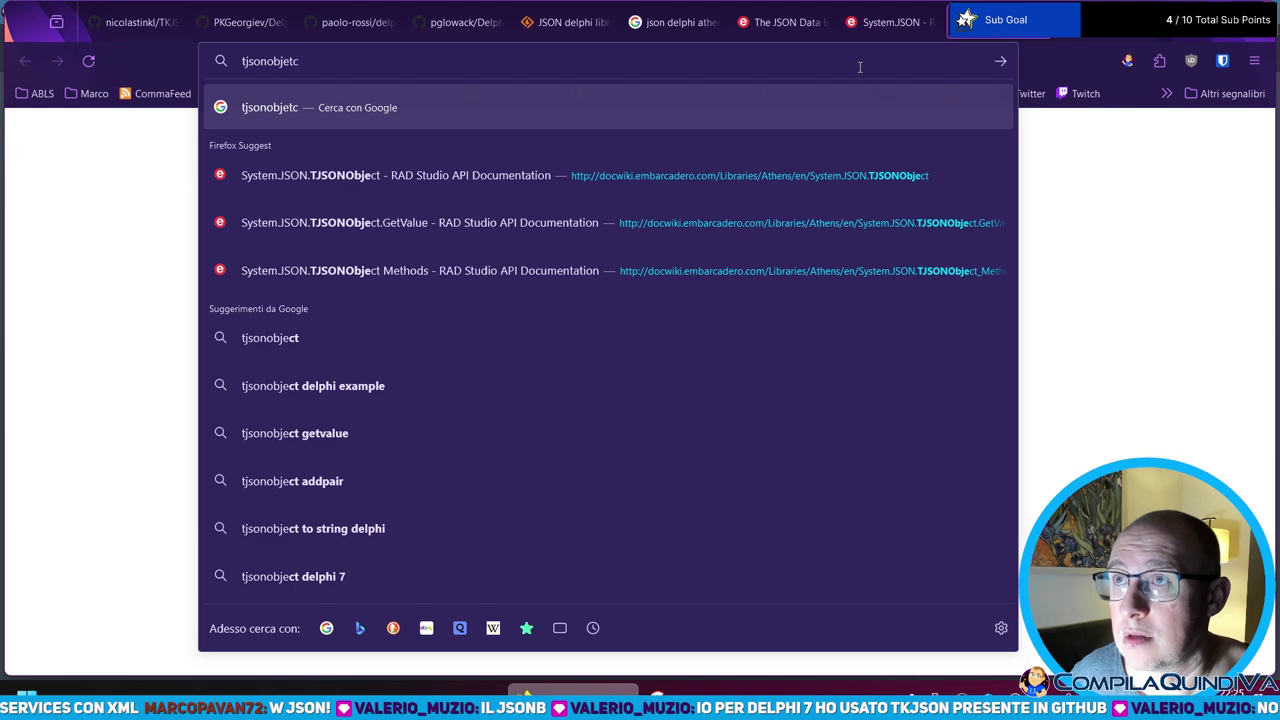
text(t delphi s)
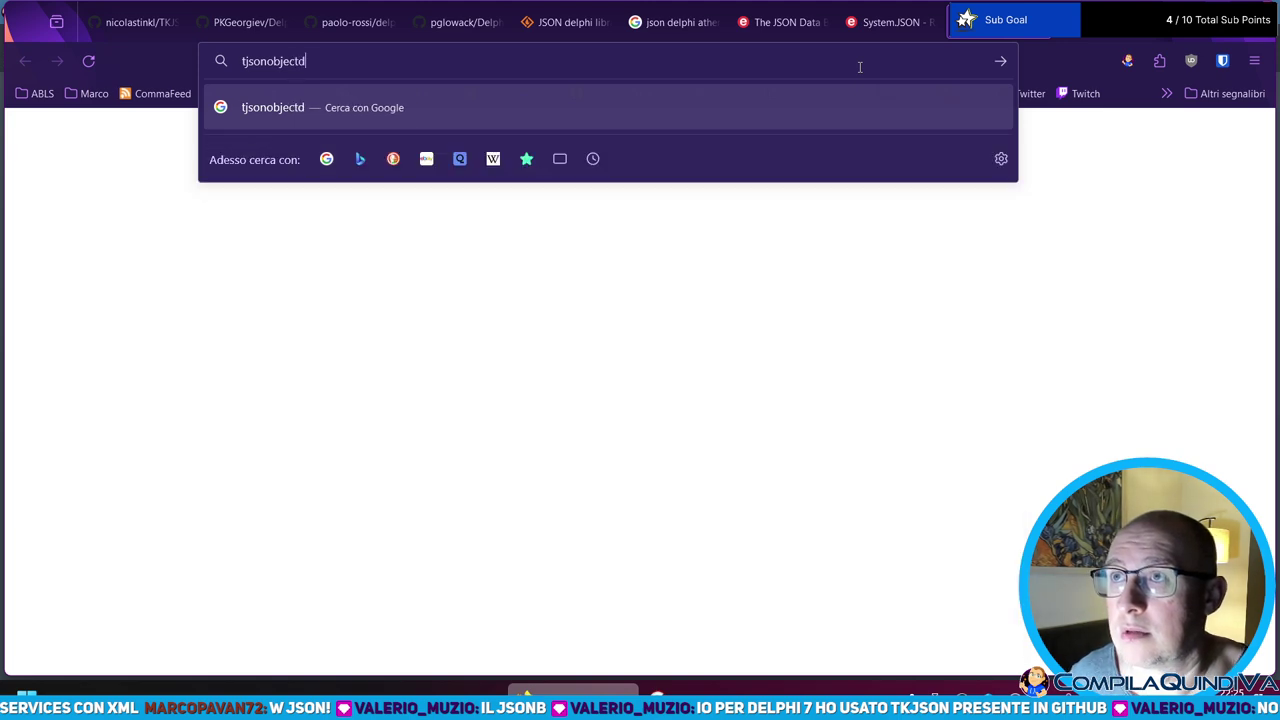
text(ample)
key(Return)
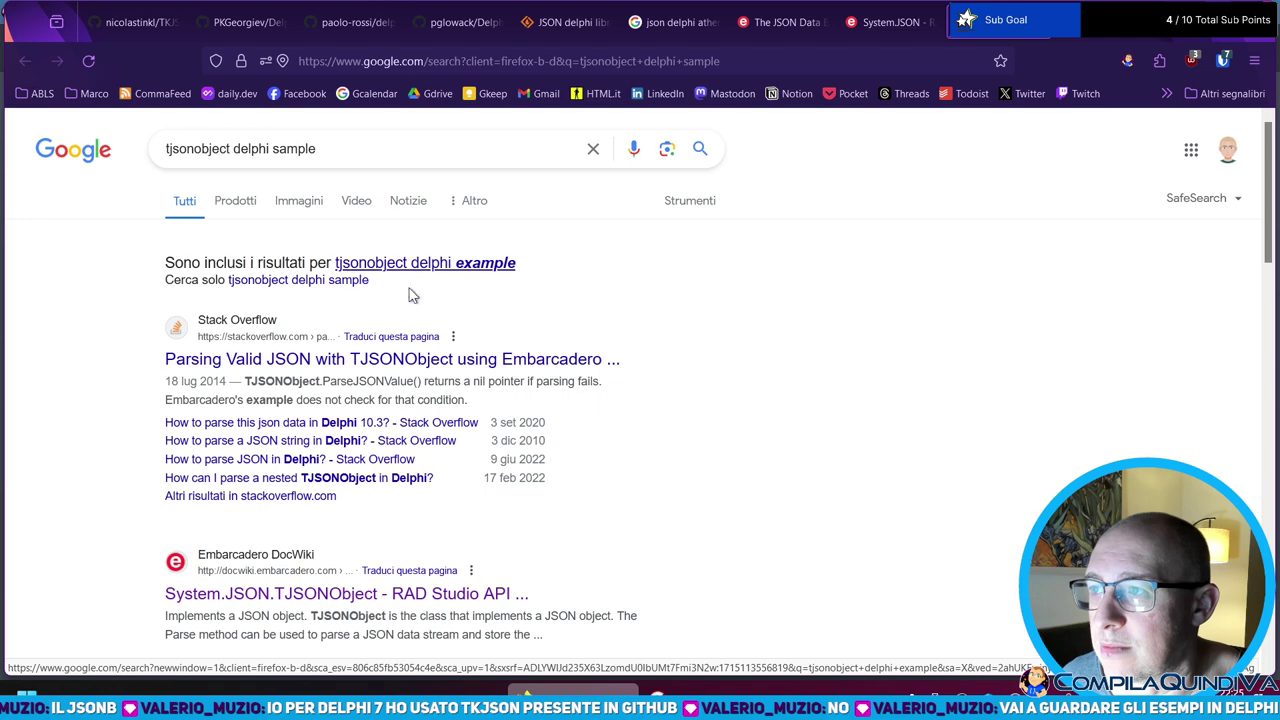
- Look through the search results and open the article "JSON support in Delphi, a simple example (refresh)" in a new tab
scroll(303, 340, down, 3)
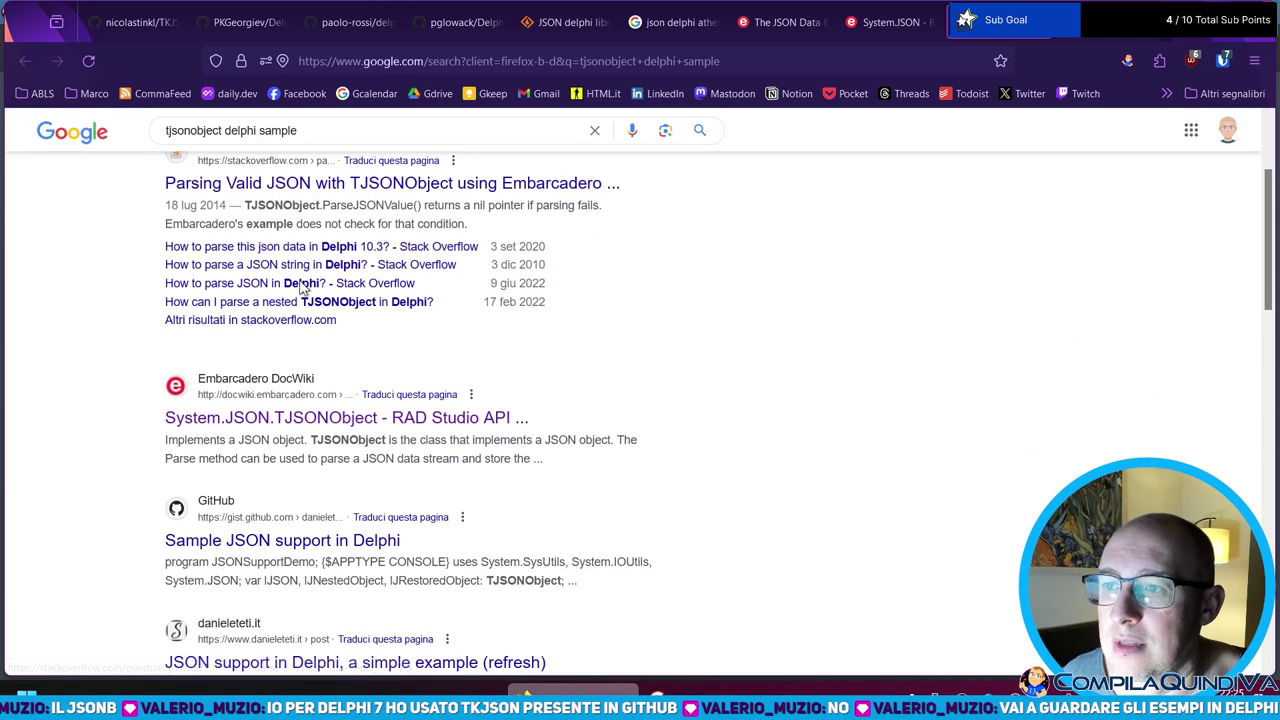
scroll(327, 276, down, 2)
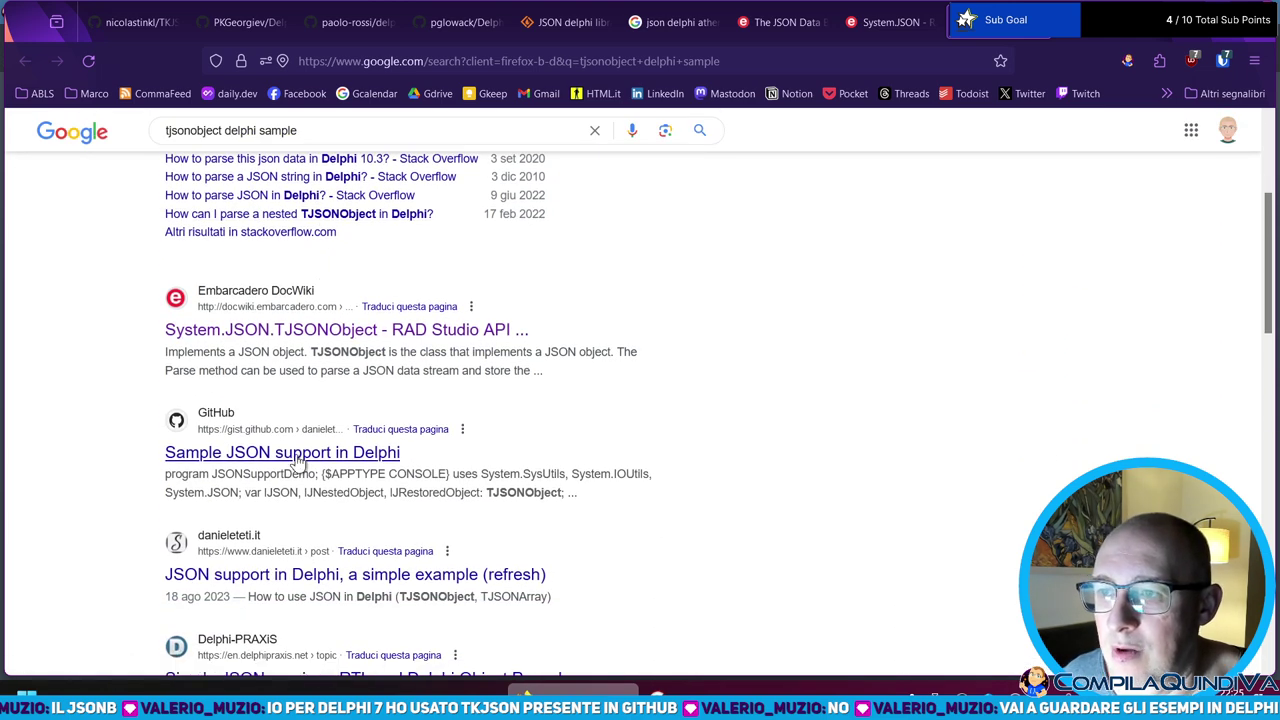
scroll(320, 420, down, 3)
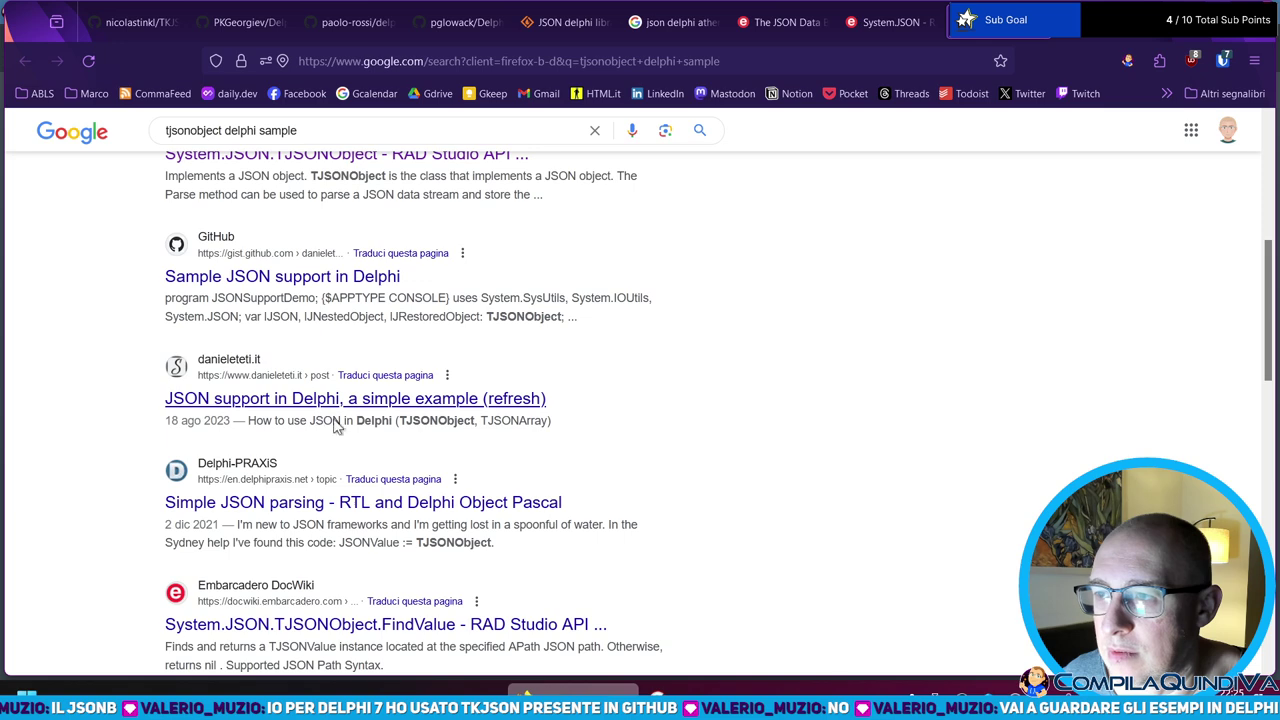
click(350, 399)
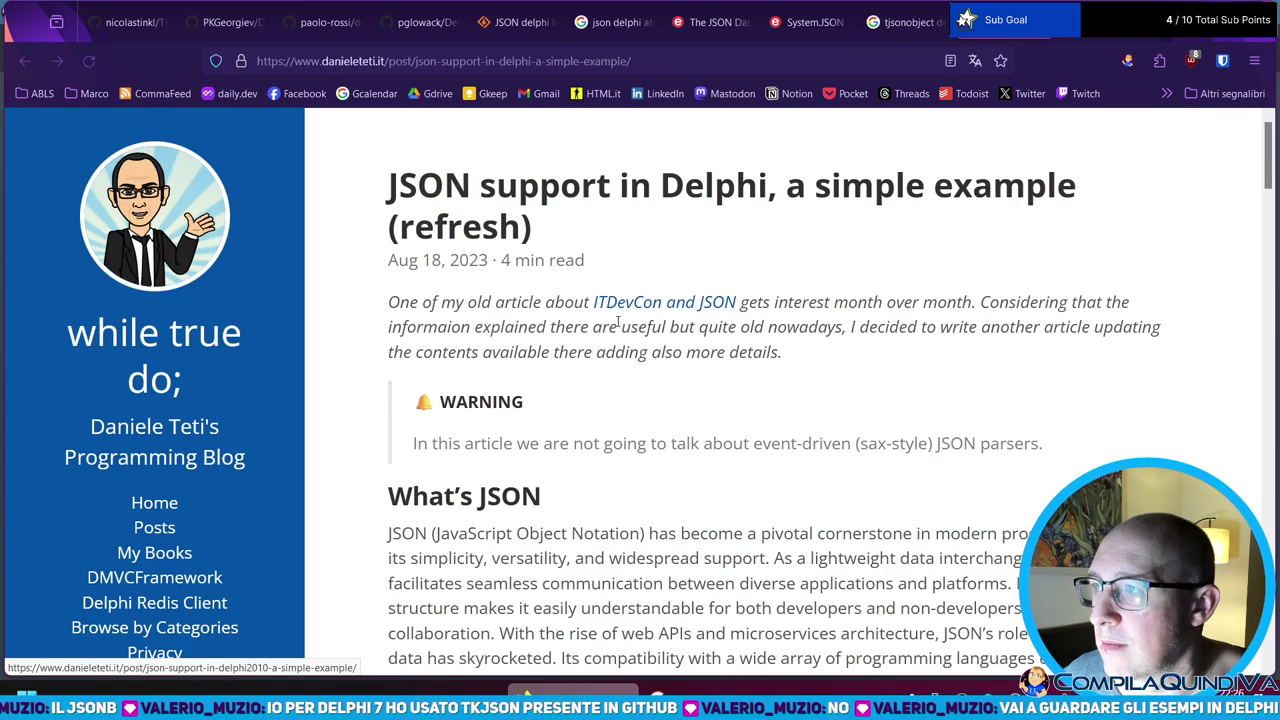
- Find the JSONSupportDemo code sample in the article's "JSON and Delphi" section and enlarge the page to 150%
scroll(606, 323, down, 8)
scroll(522, 310, down, 6)
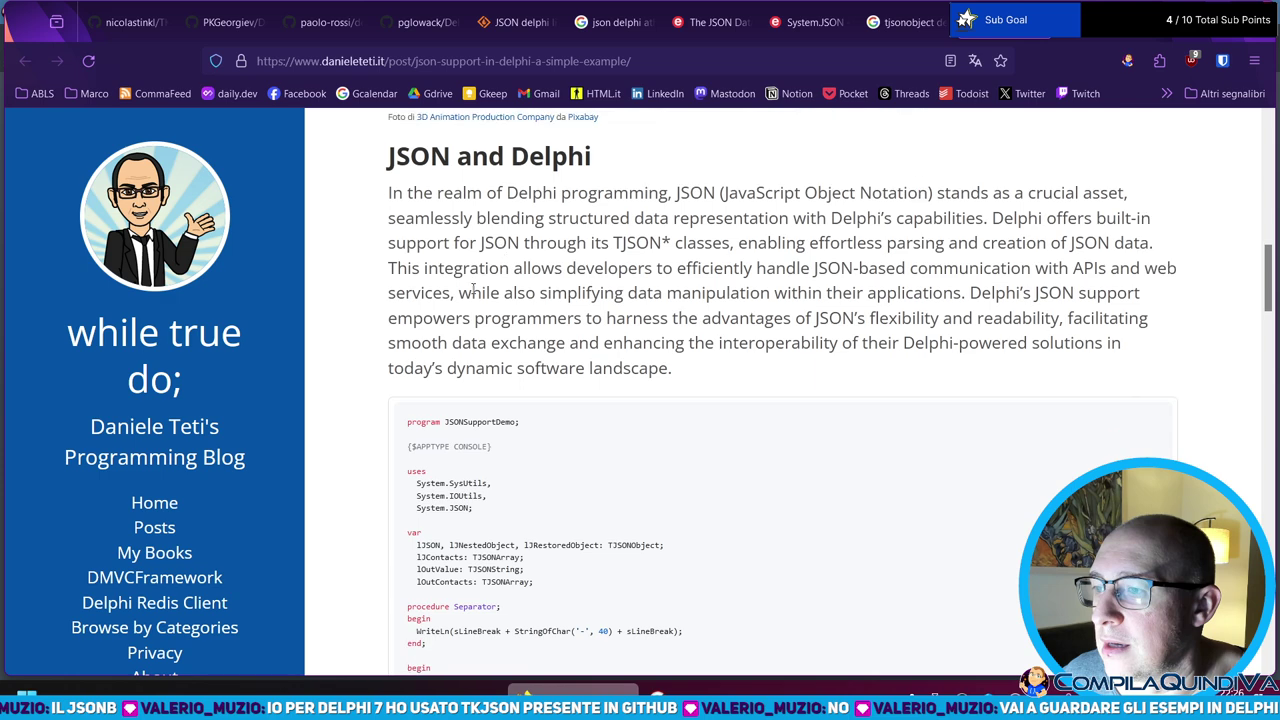
key(ctrl+plus)
key(ctrl+plus)
key(ctrl+plus)
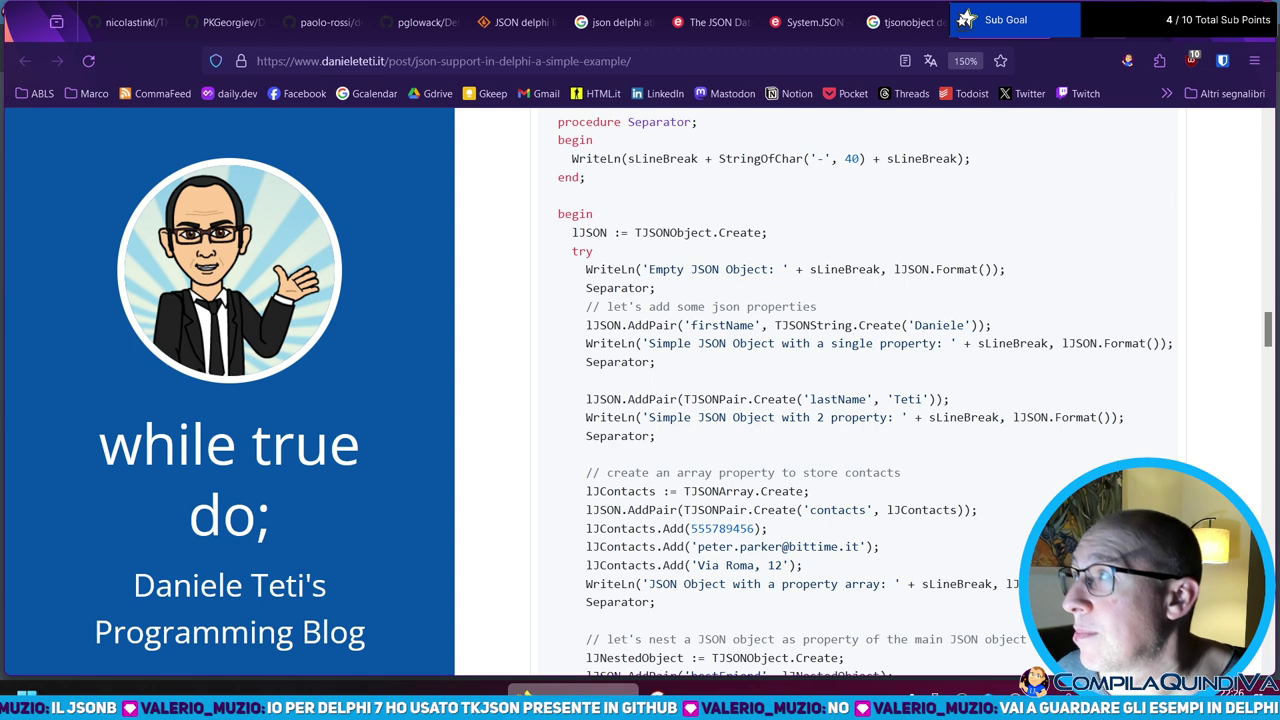
- Open itdevcon.it in a new tab and look over the Agenda 2024 schedule, returning to the Spring Edition banner
key(ctrl+t)
text(itdevcon.it/)
key(Return)
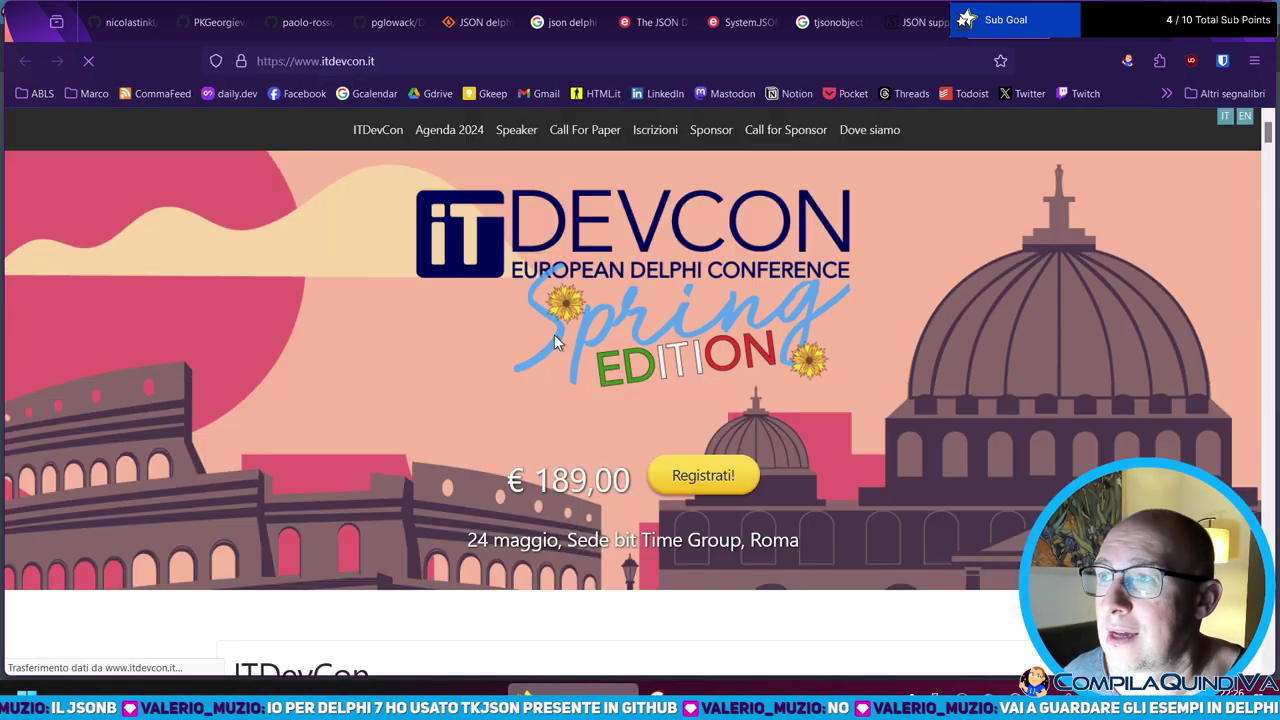
scroll(586, 333, down, 2)
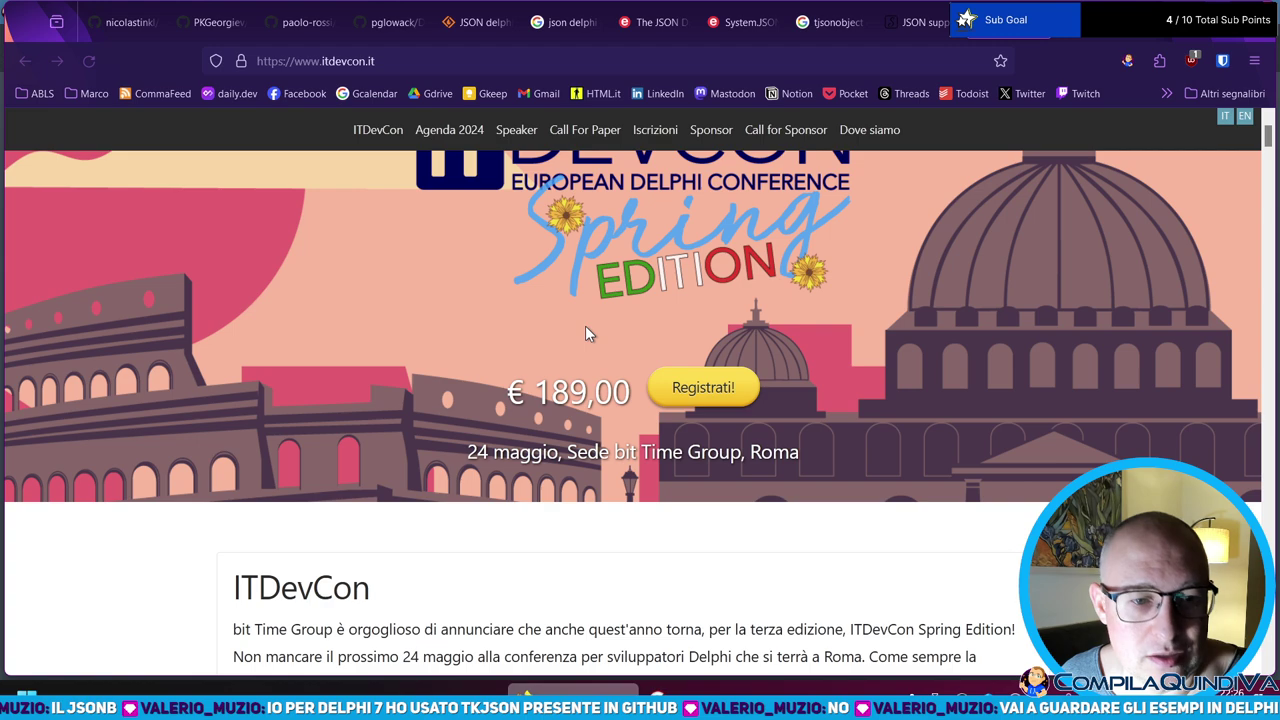
scroll(590, 330, down, 7)
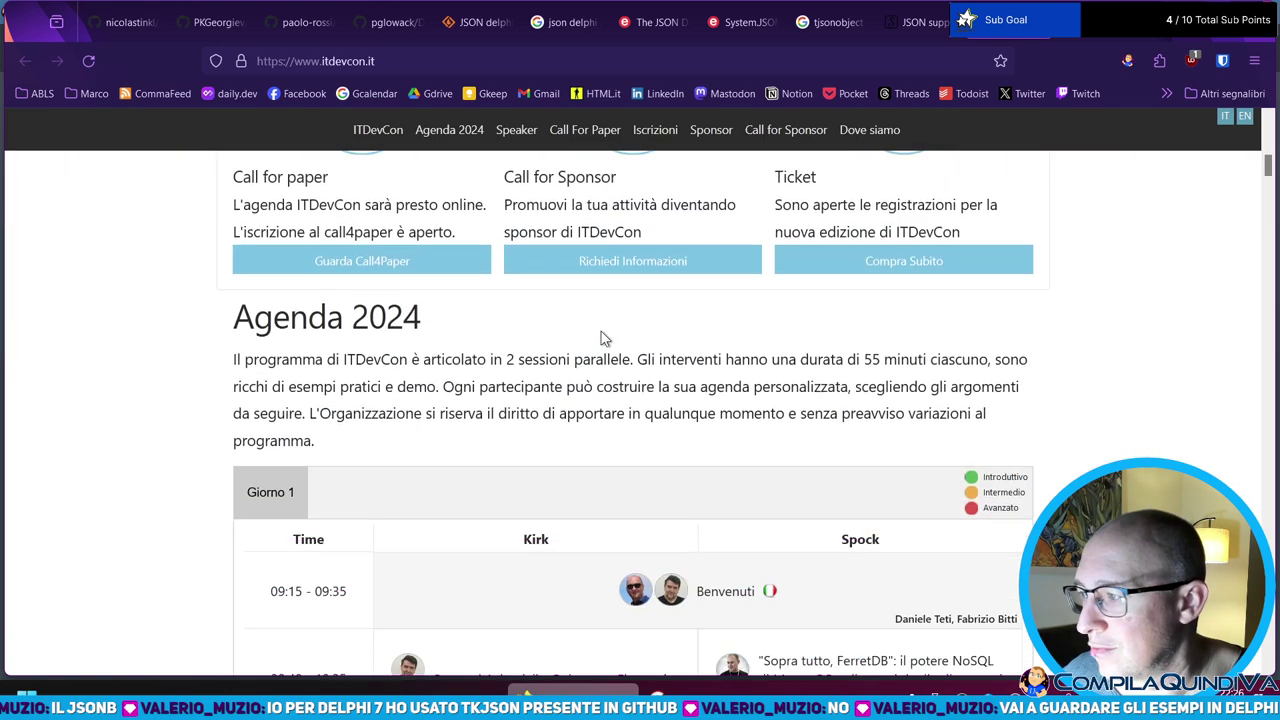
scroll(603, 339, down, 3)
scroll(753, 598, down, 6)
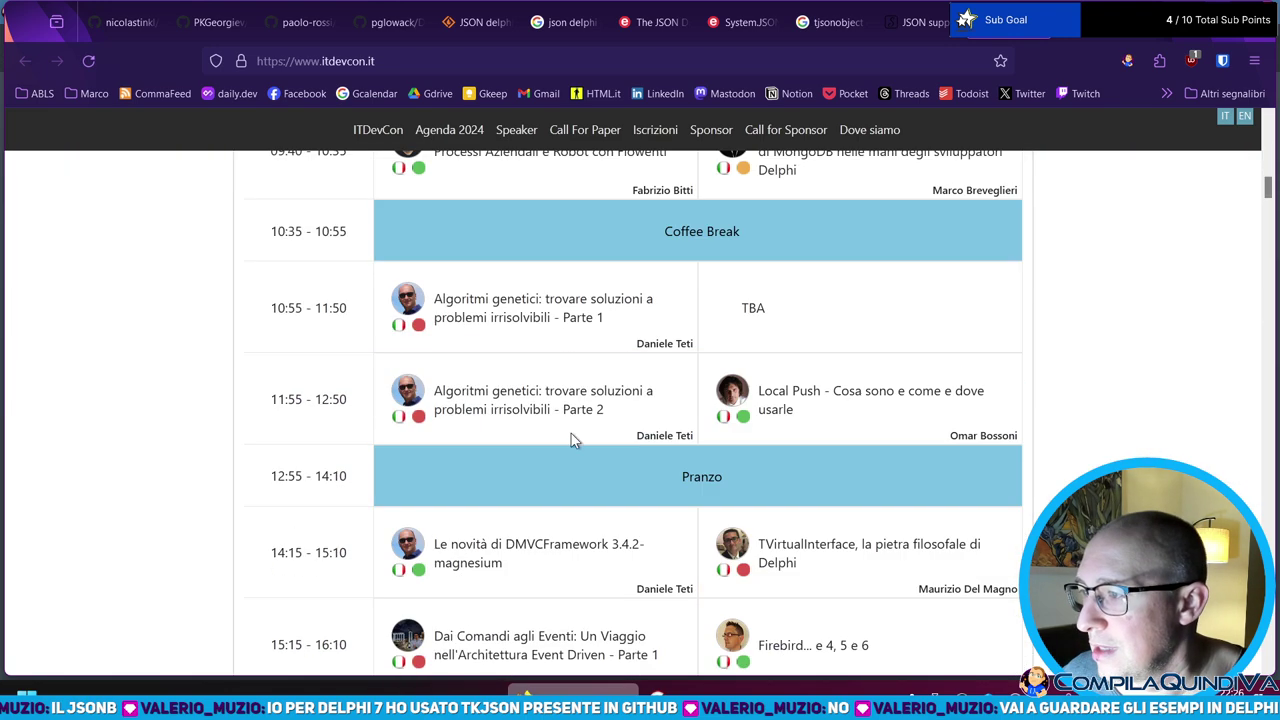
scroll(543, 460, up, 1)
scroll(528, 503, up, 7)
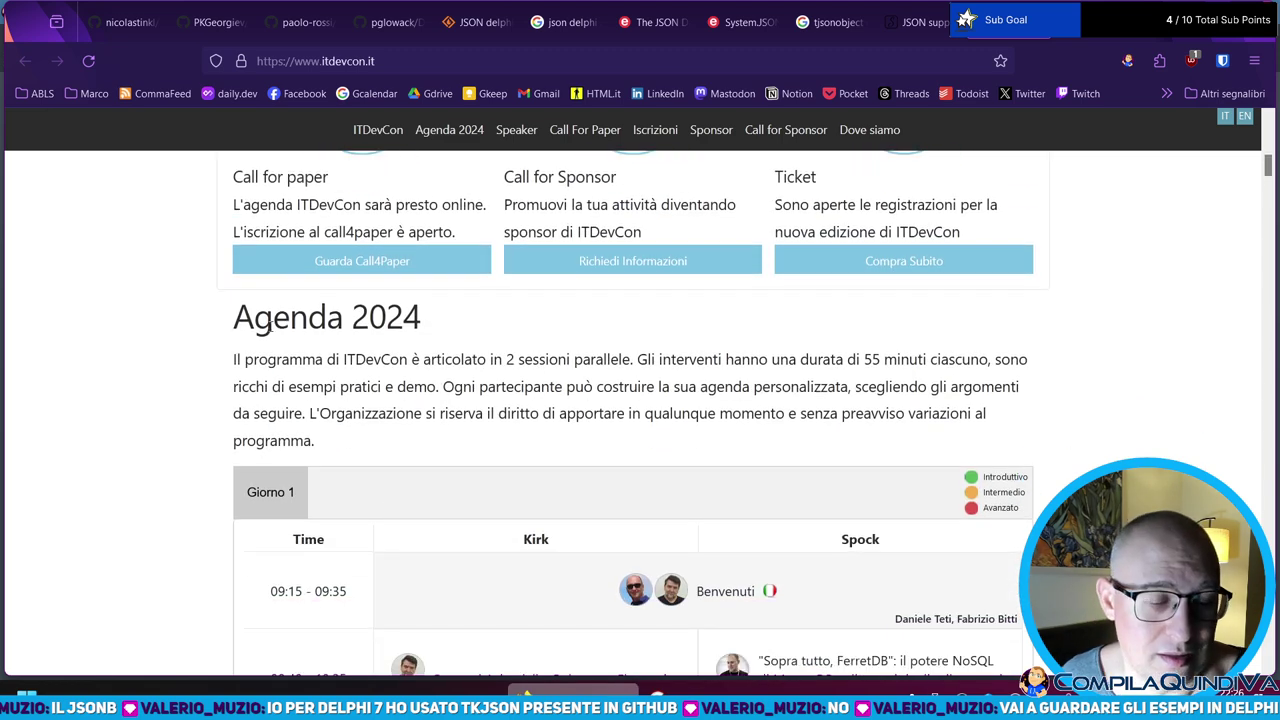
scroll(463, 349, up, 8)
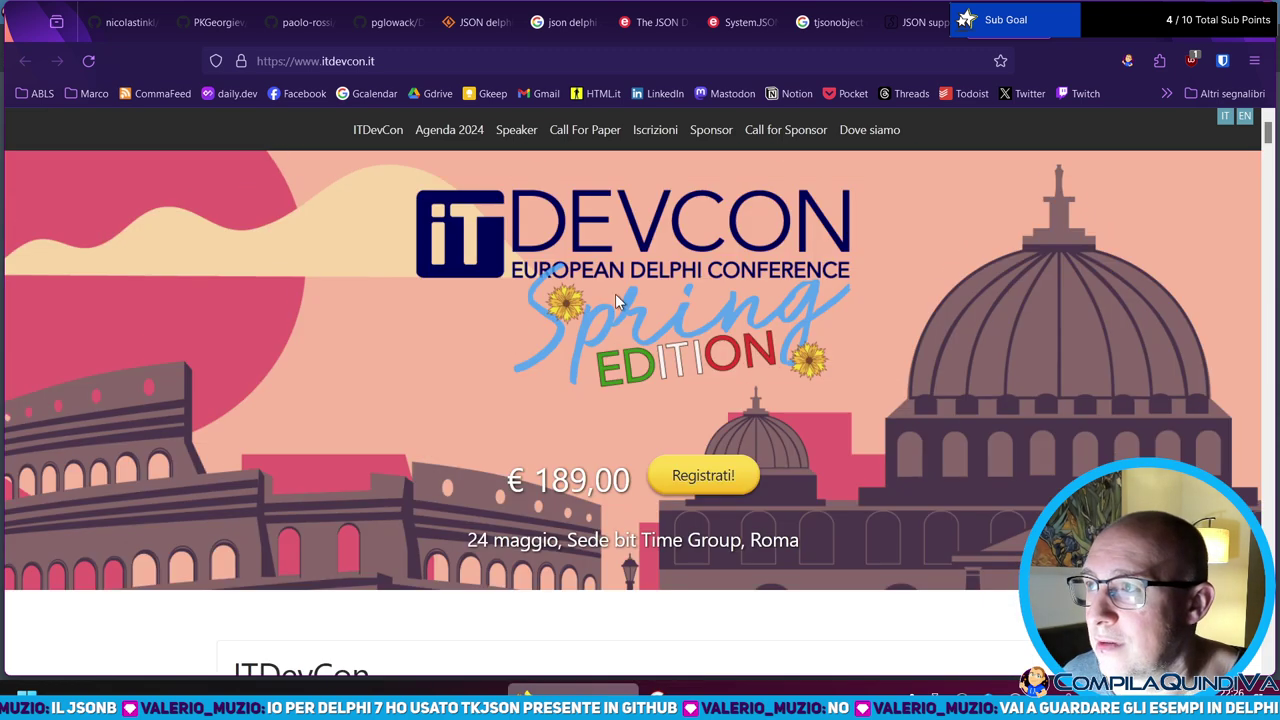
drag(477, 540, 520, 540)
click(505, 540)
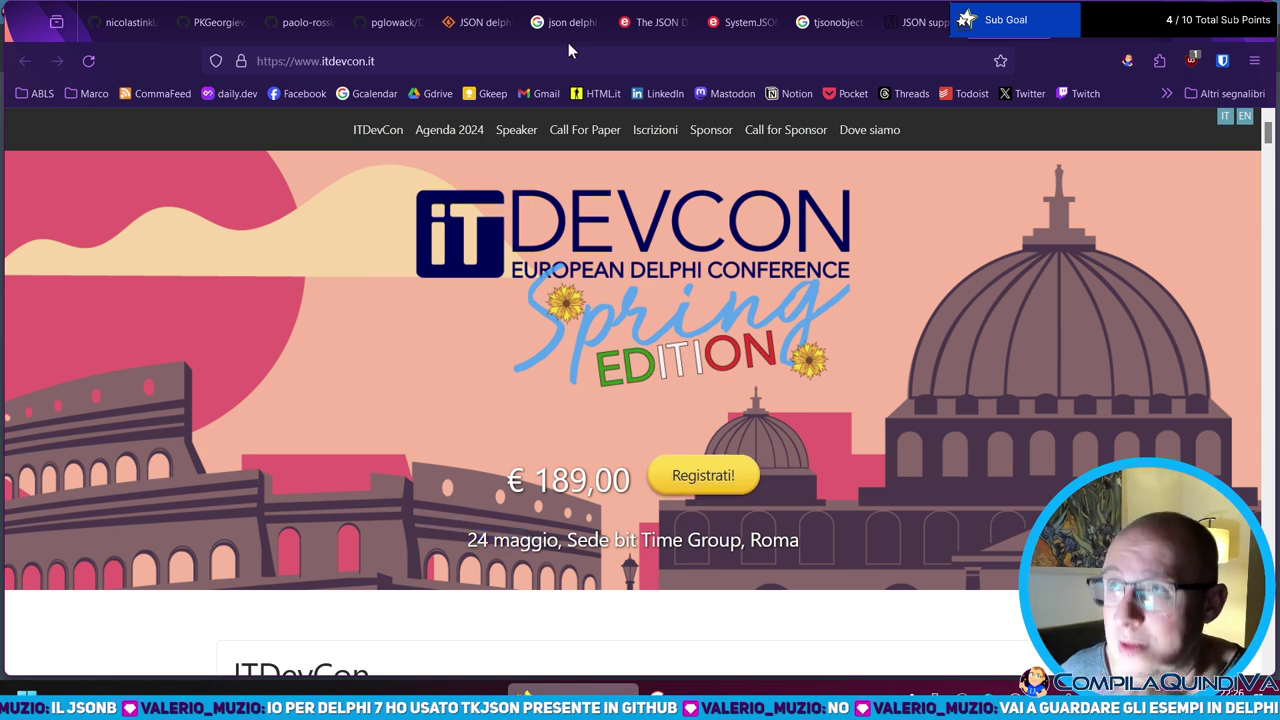
click(413, 66)
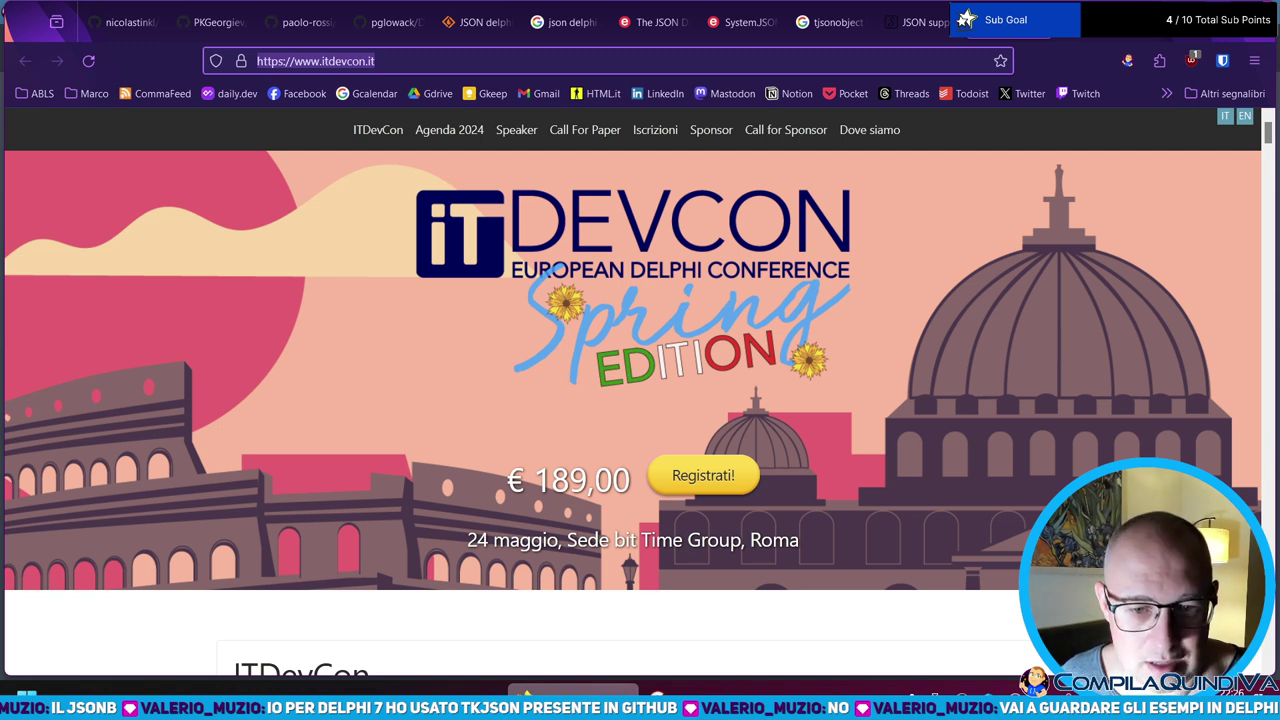
key(alt+Tab)
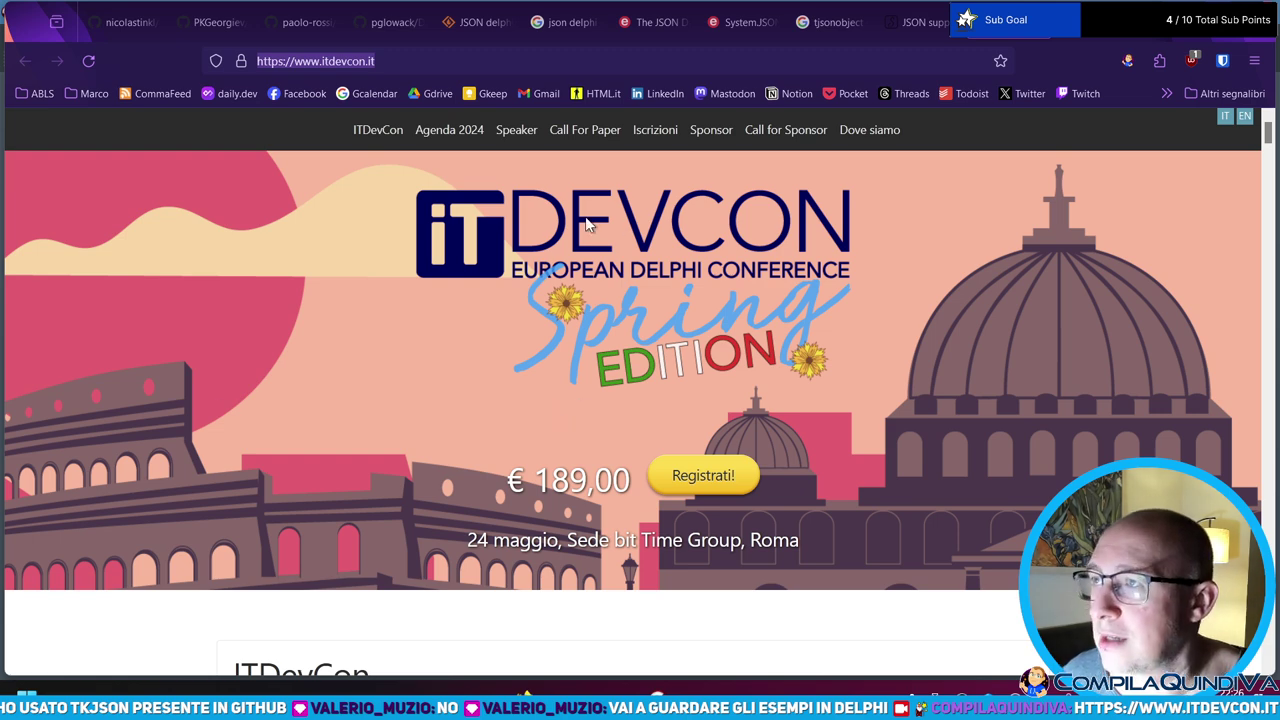
- Review the ITDevCon introduction and open the 09:40 talk on FerretDB and MongoDB from the Spock track of the agenda
scroll(602, 296, down, 2)
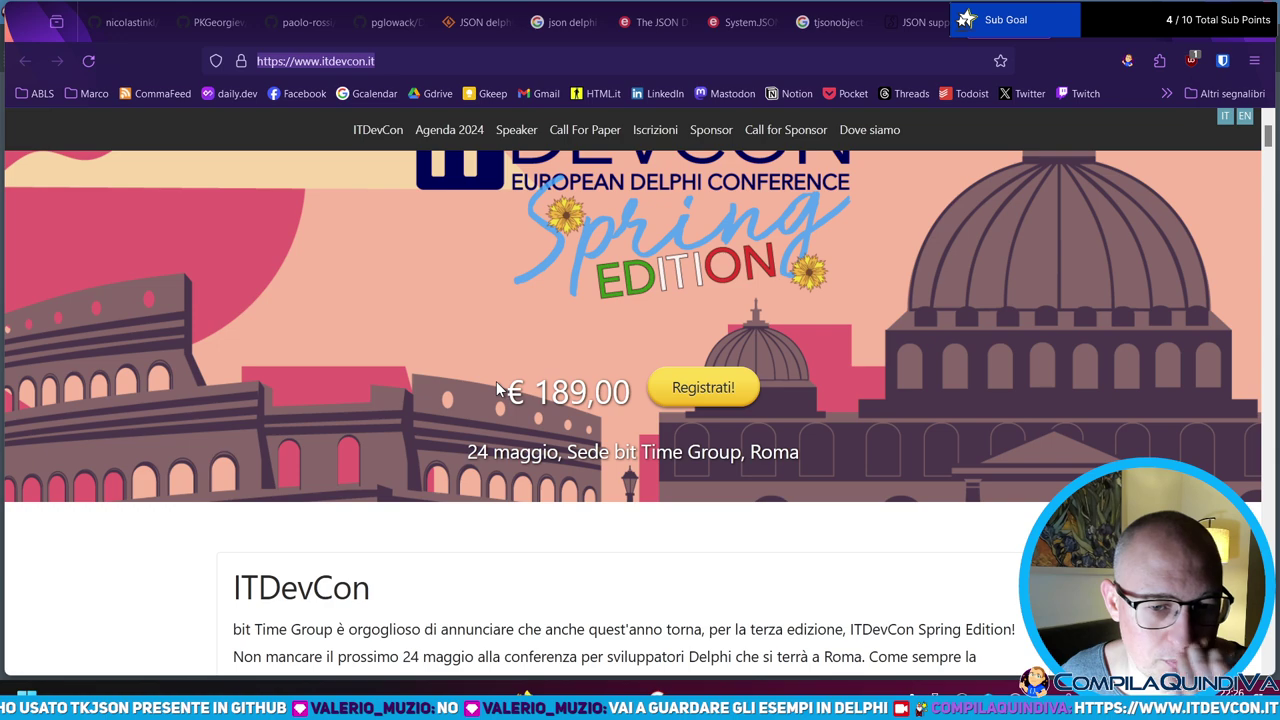
scroll(490, 388, down, 5)
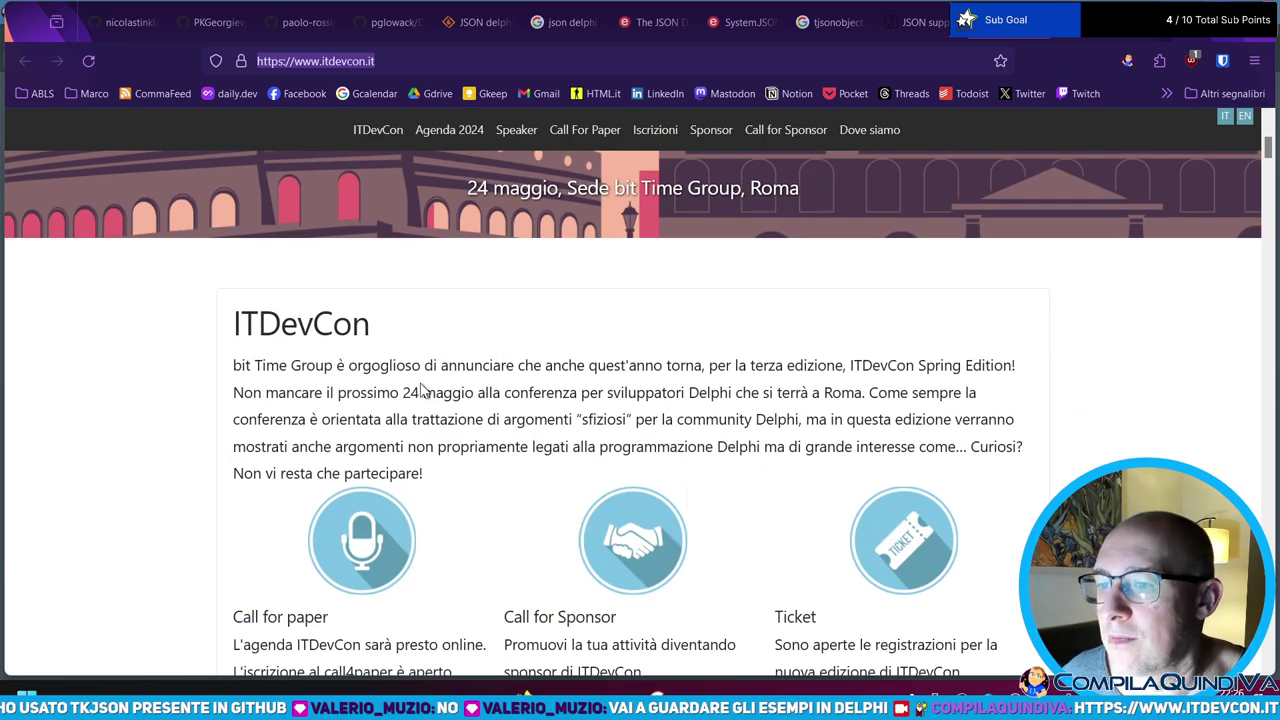
scroll(417, 386, up, 6)
scroll(466, 338, down, 13)
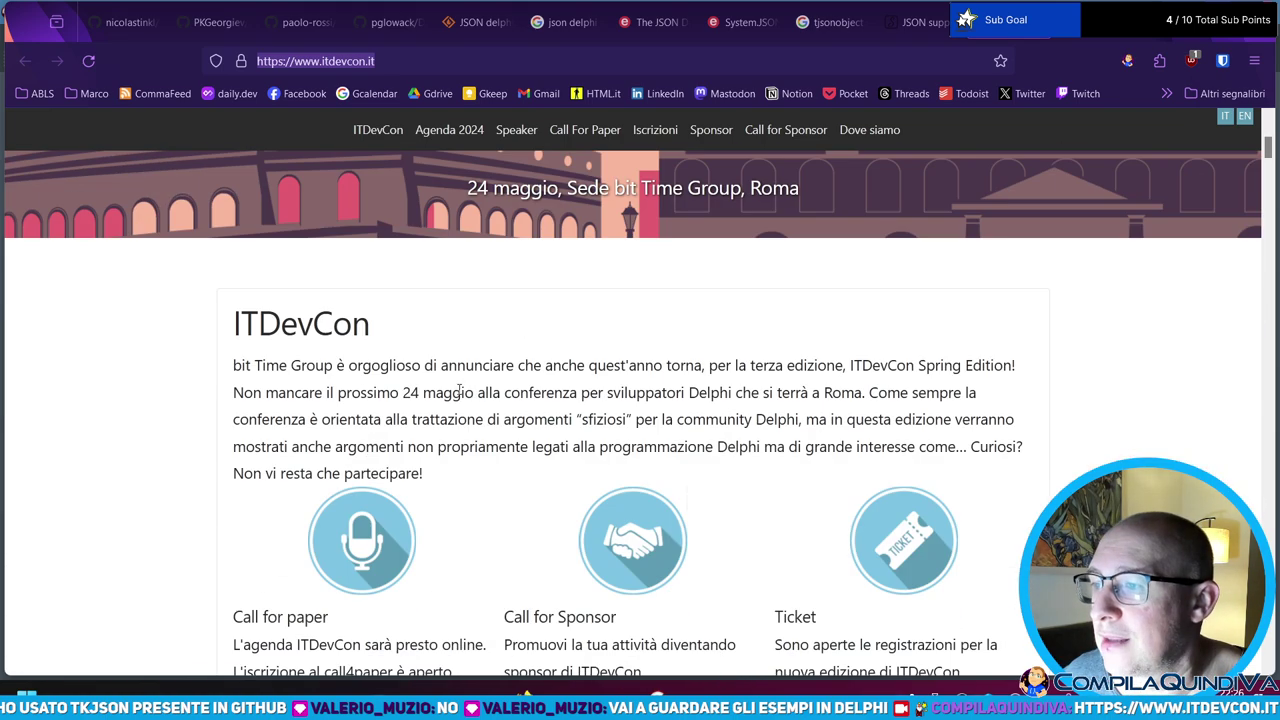
scroll(380, 375, down, 5)
scroll(600, 330, down, 2)
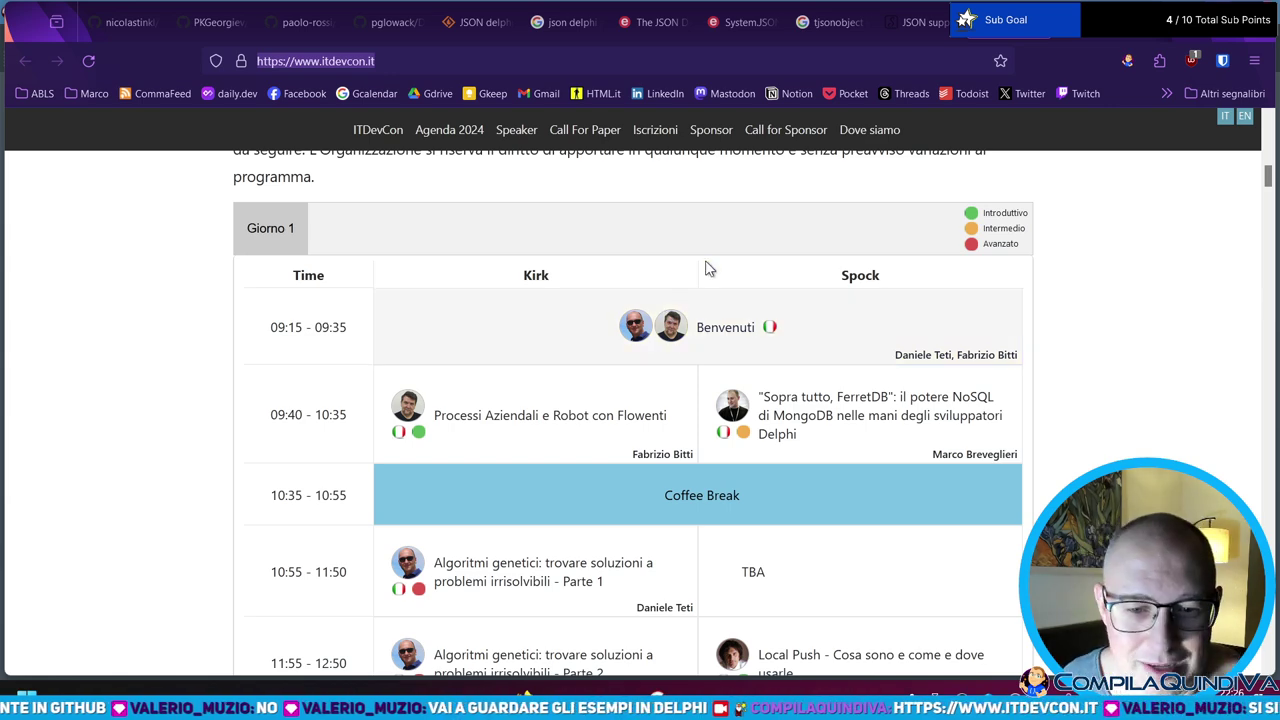
scroll(700, 260, down, 1)
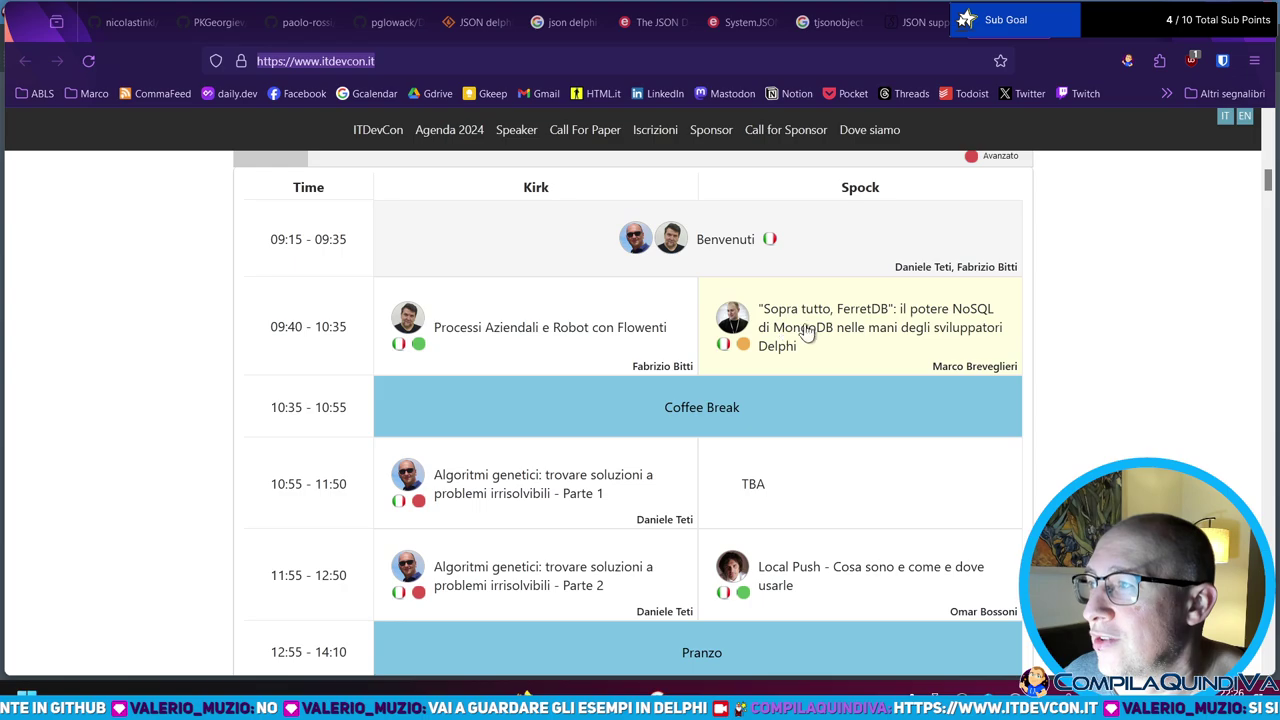
click(826, 325)
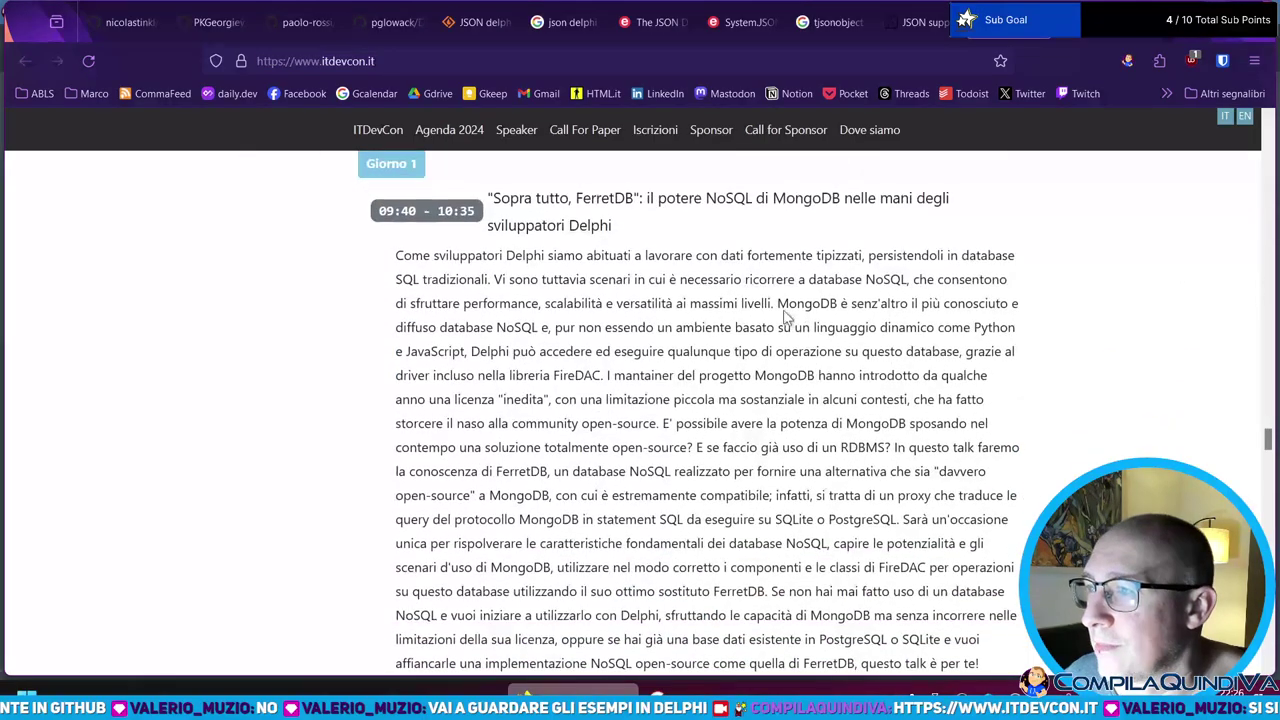
- Examine the FerretDB talk's description and speaker biography, and go back past the other speakers to the Agenda 2024 section
scroll(724, 300, up, 3)
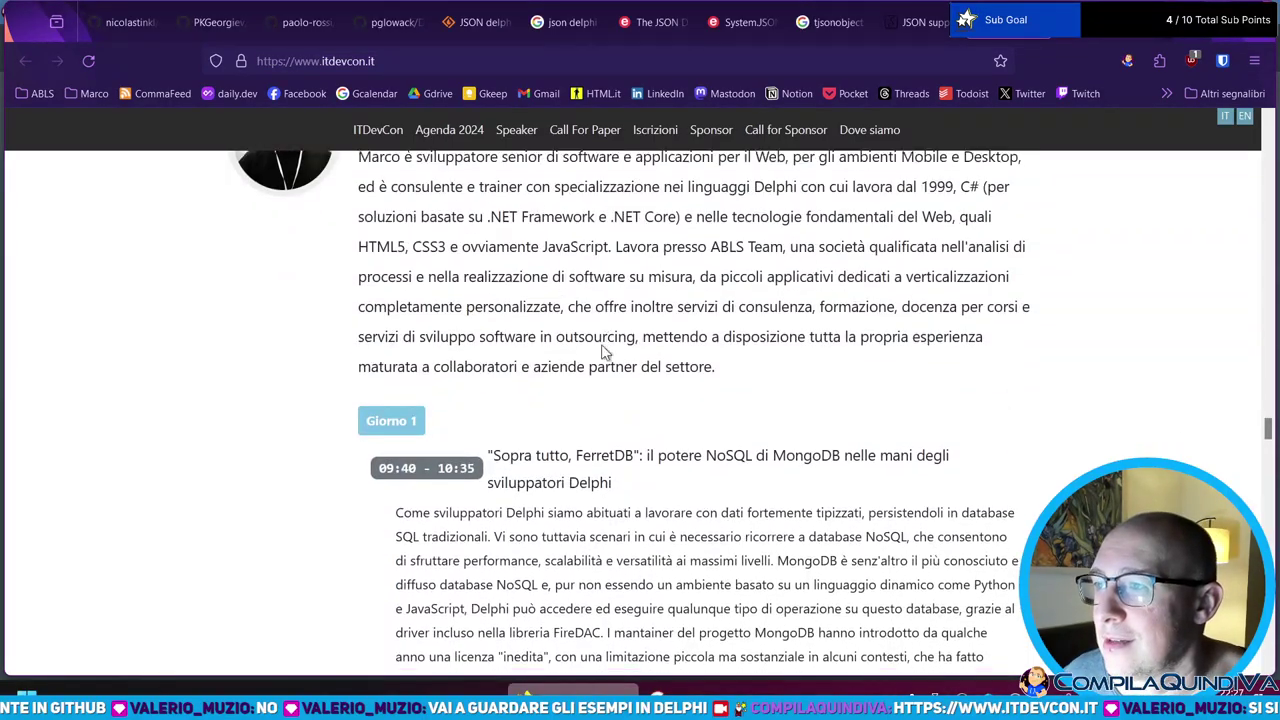
scroll(603, 347, down, 2)
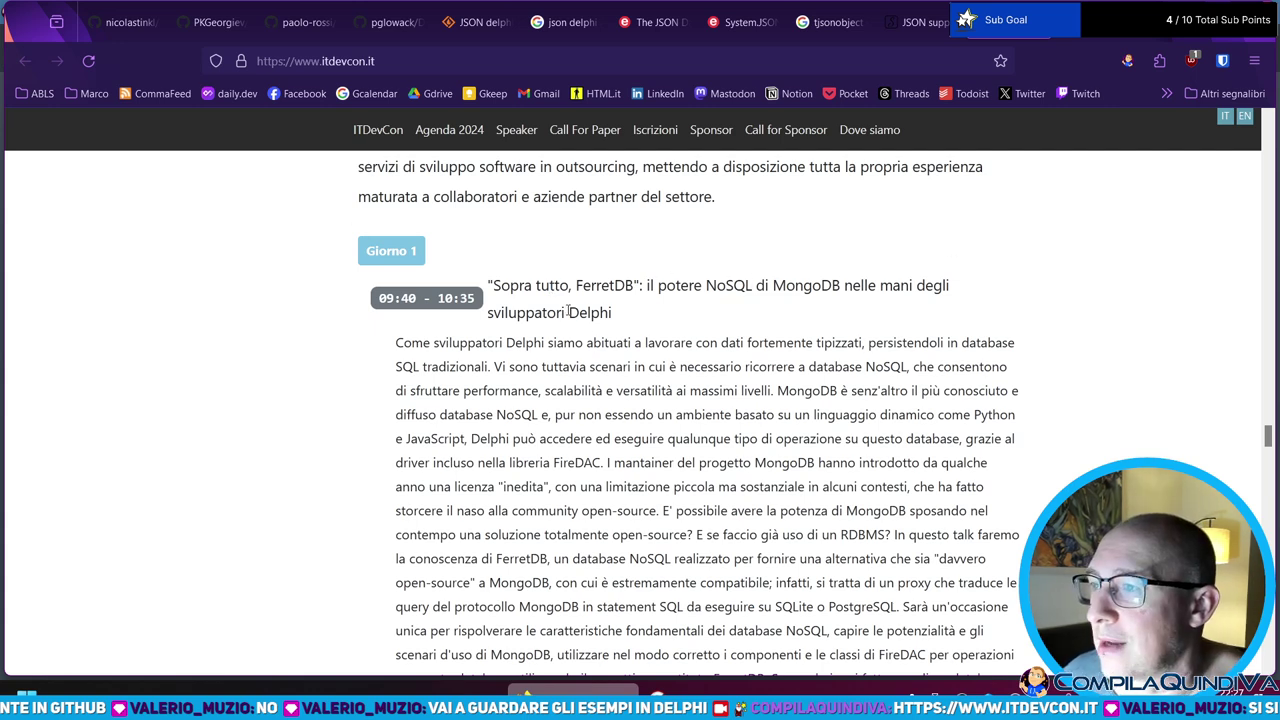
scroll(634, 330, up, 3)
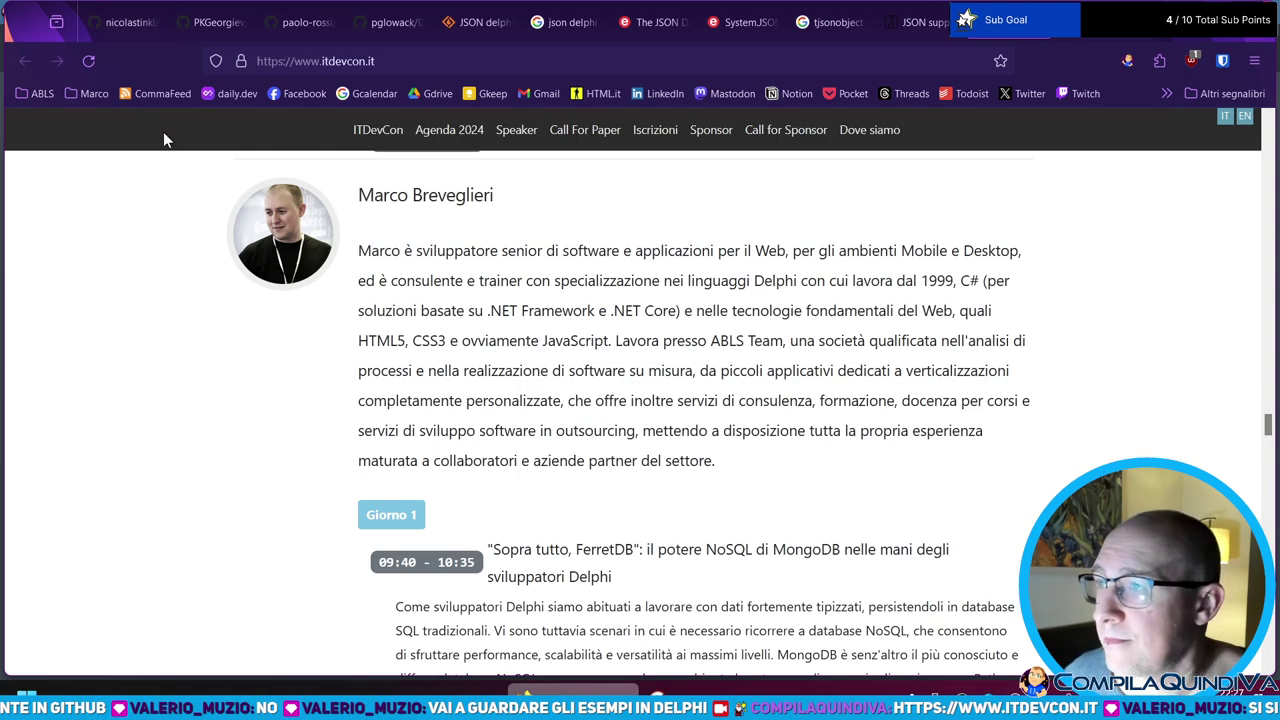
scroll(503, 410, up, 7)
scroll(505, 410, up, 5)
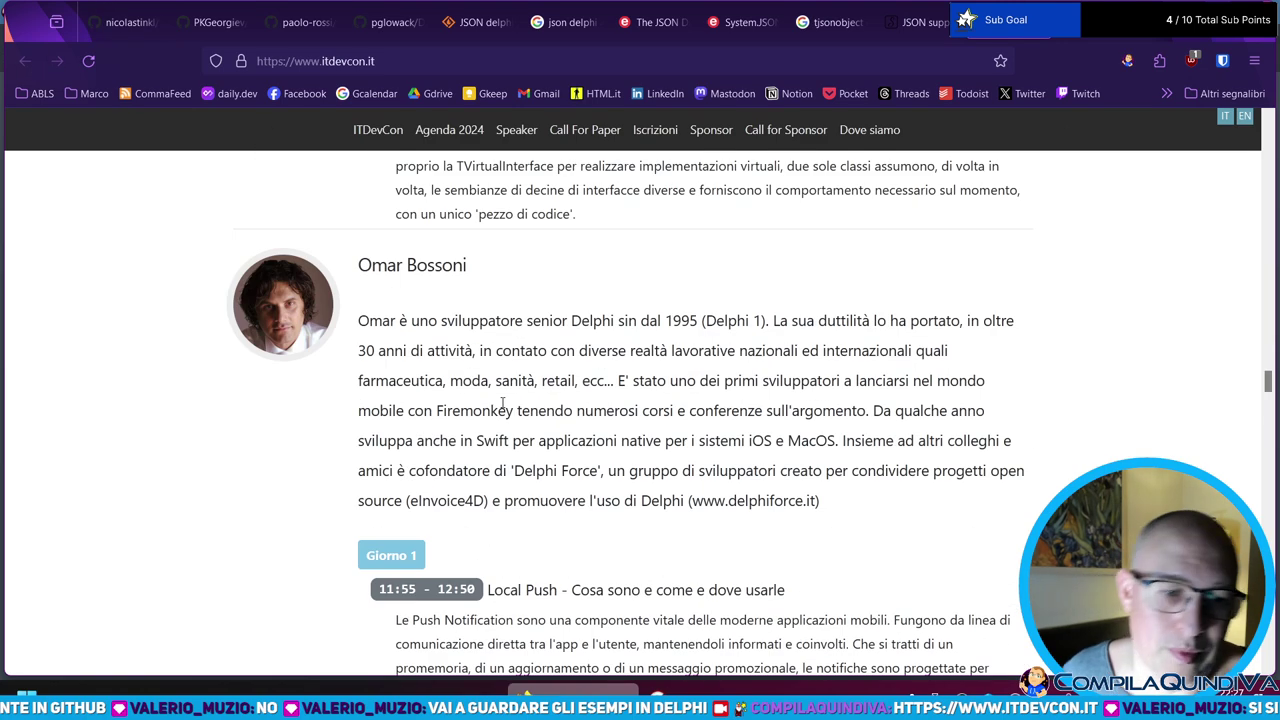
scroll(503, 403, up, 16)
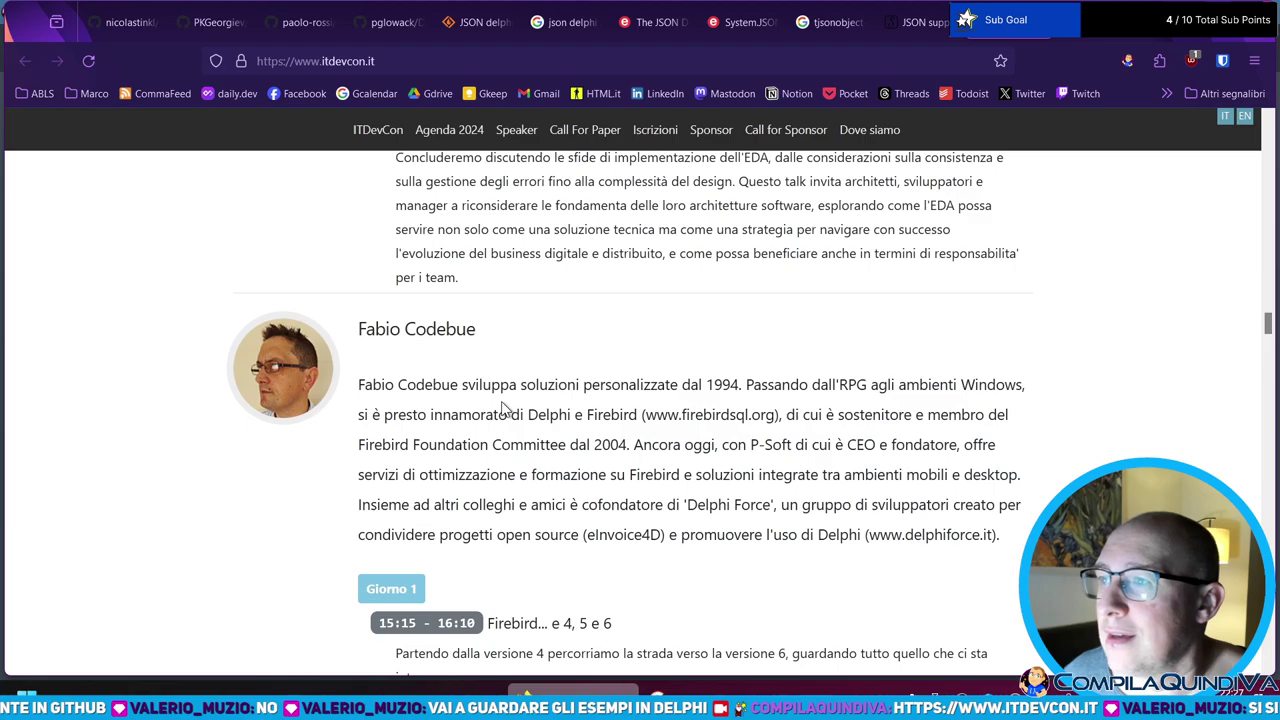
scroll(503, 405, up, 20)
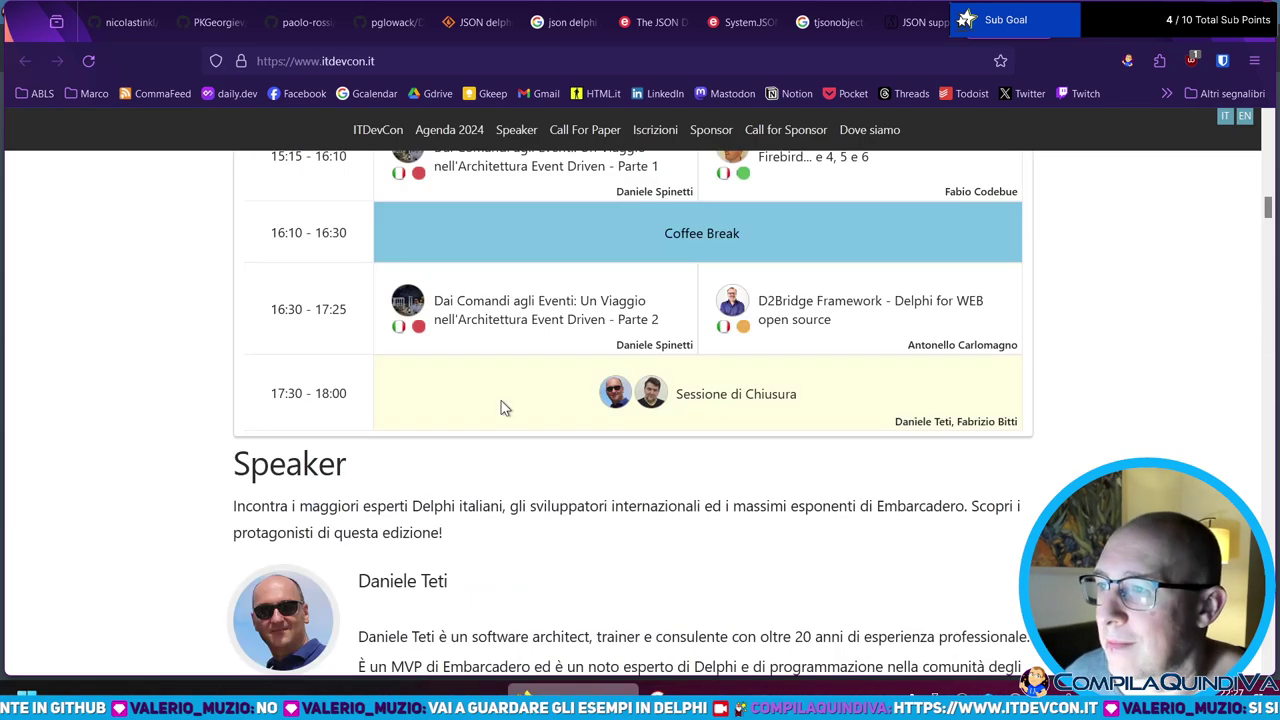
scroll(503, 407, up, 6)
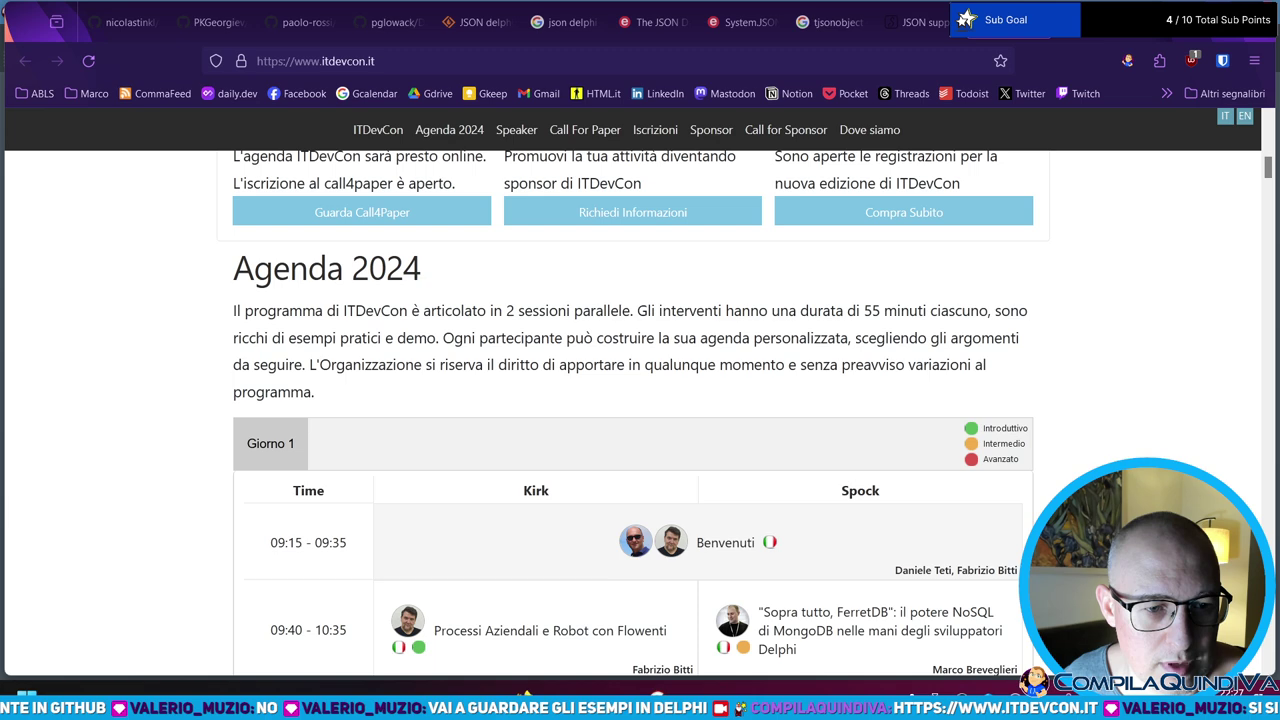
- Examine the Giorno 1 talks in the Kirk and Spock tracks, from the 09:15 welcome to the mid-afternoon sessions
scroll(589, 506, down, 3)
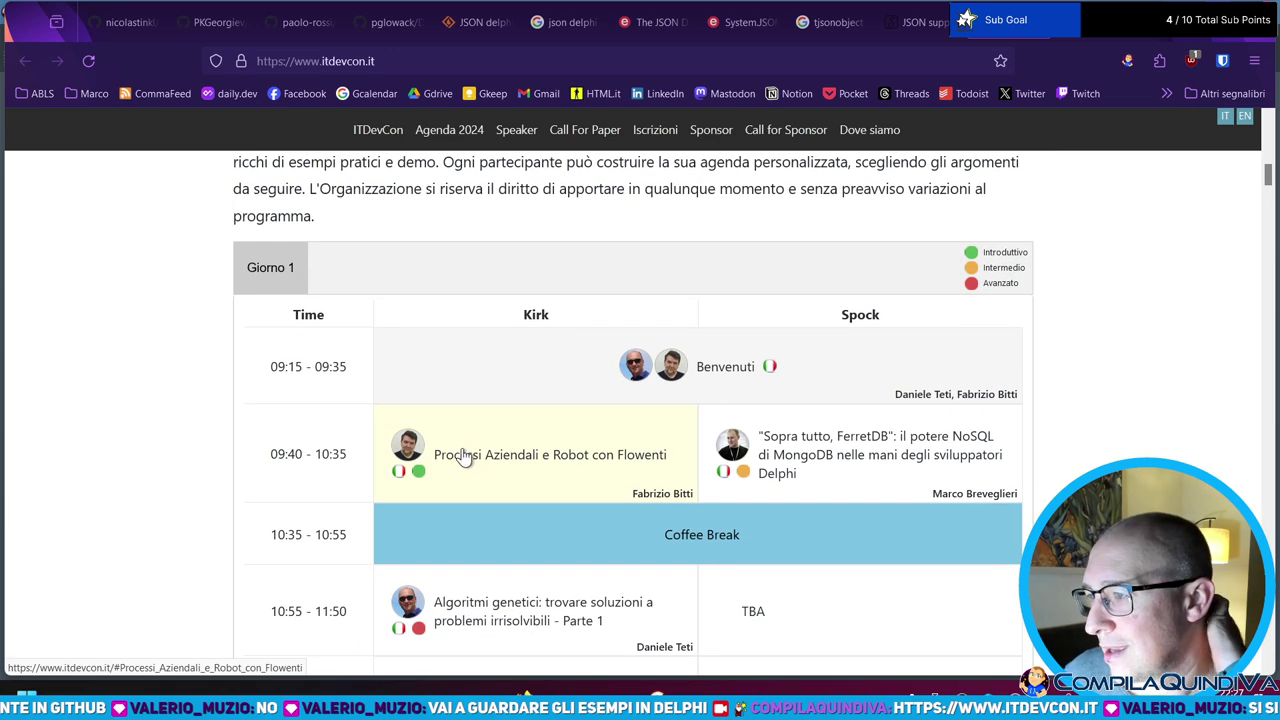
scroll(465, 457, down, 3)
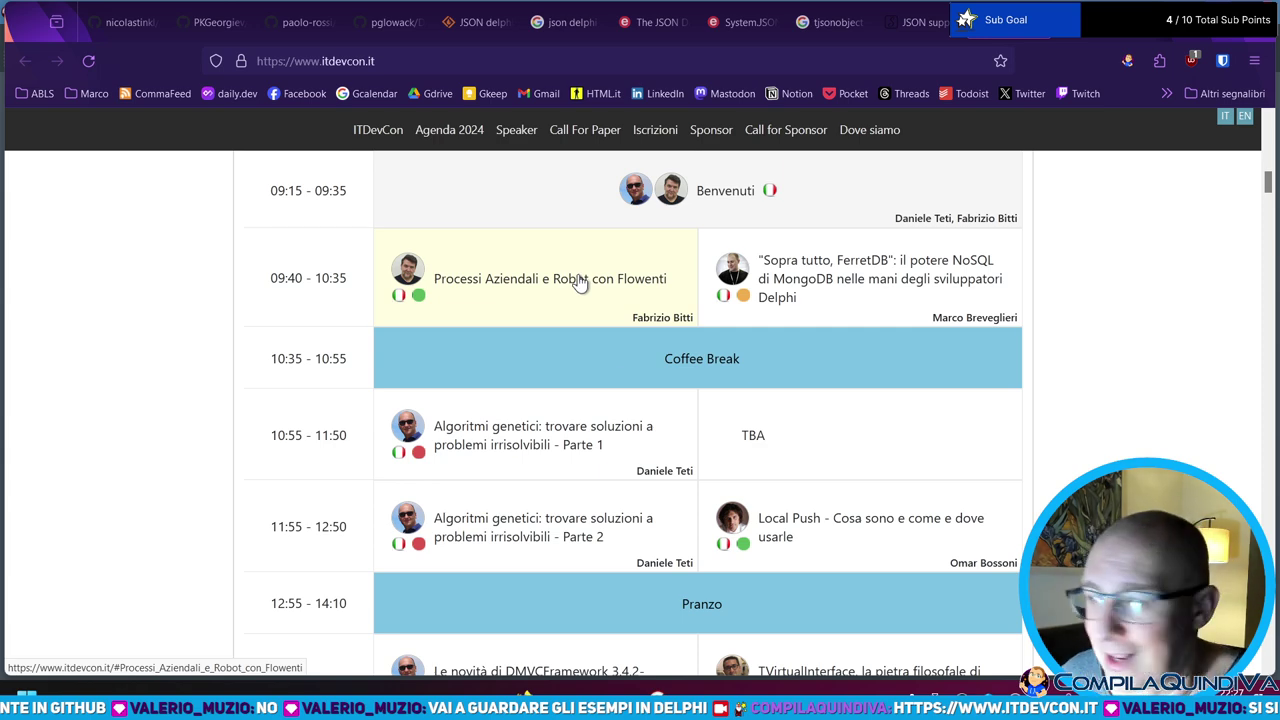
scroll(548, 370, down, 2)
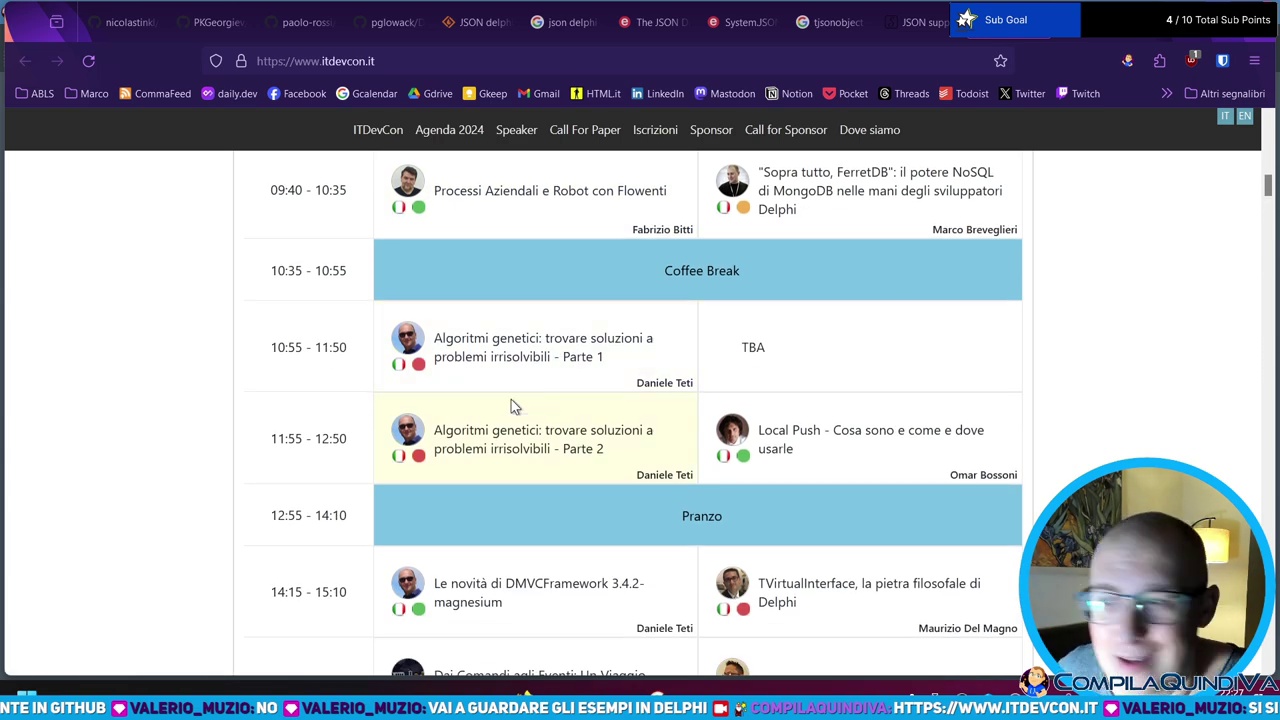
scroll(489, 368, down, 2)
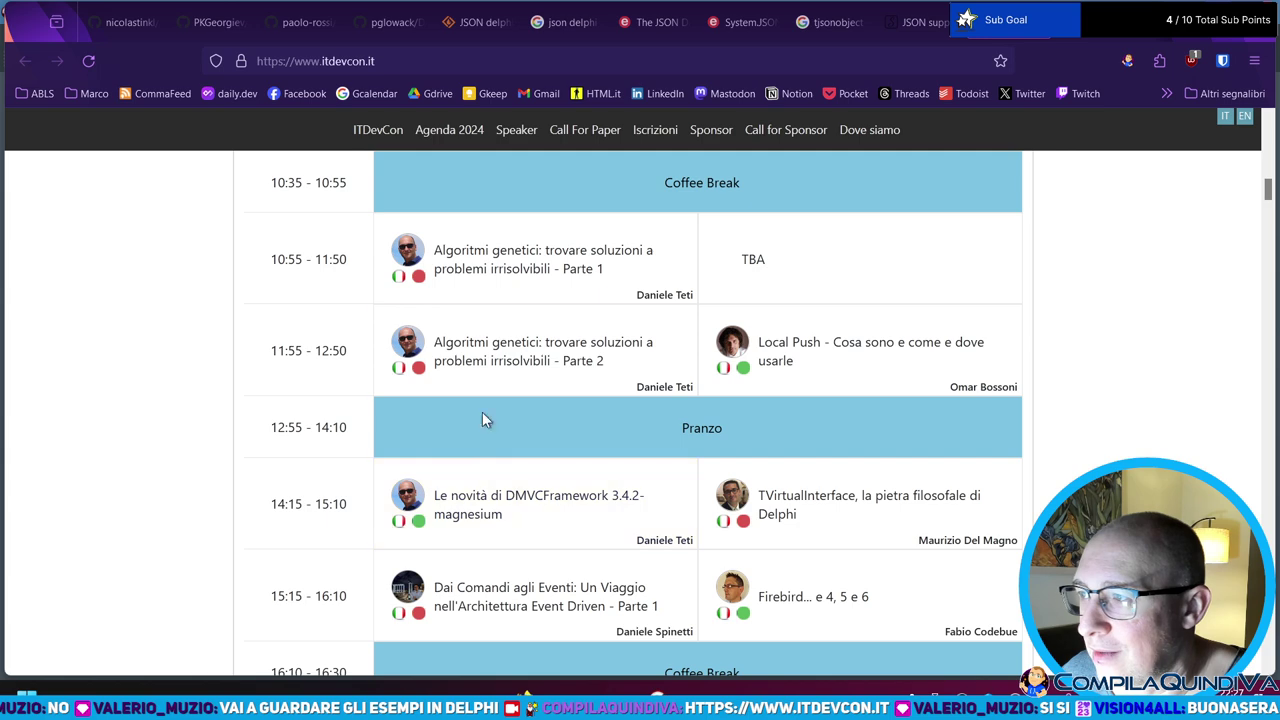
scroll(452, 512, down, 1)
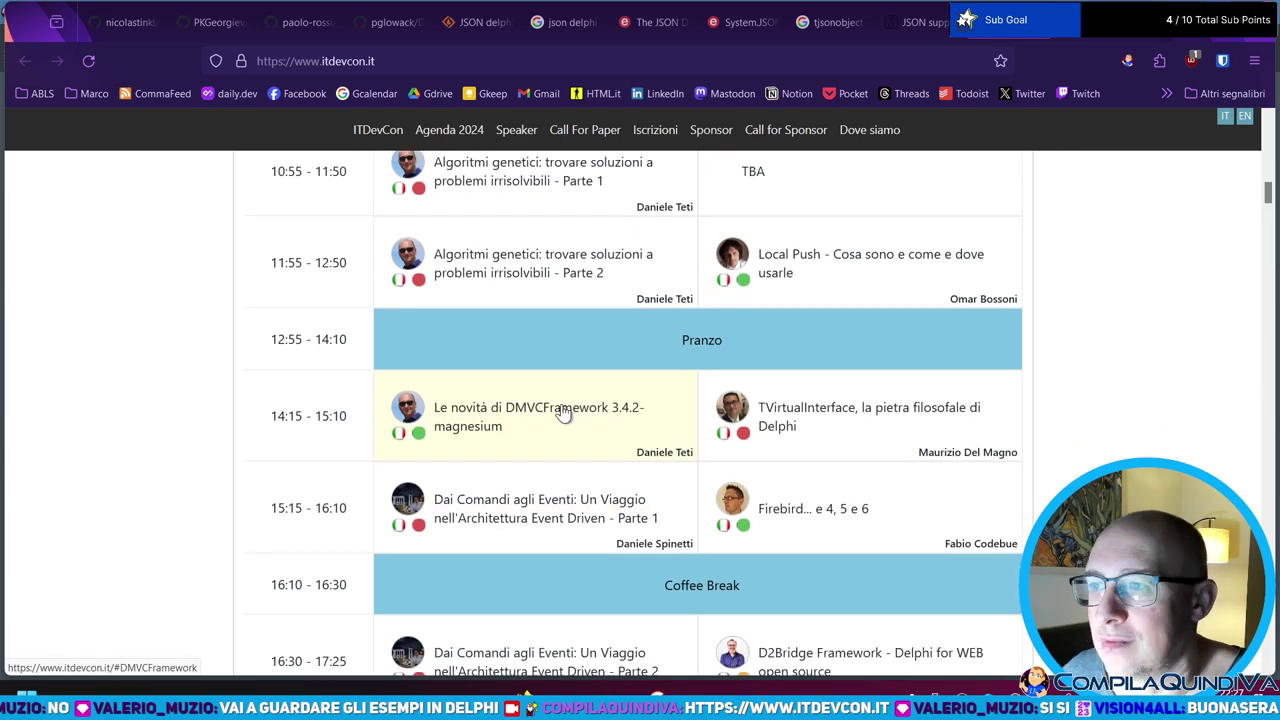
scroll(450, 410, up, 1)
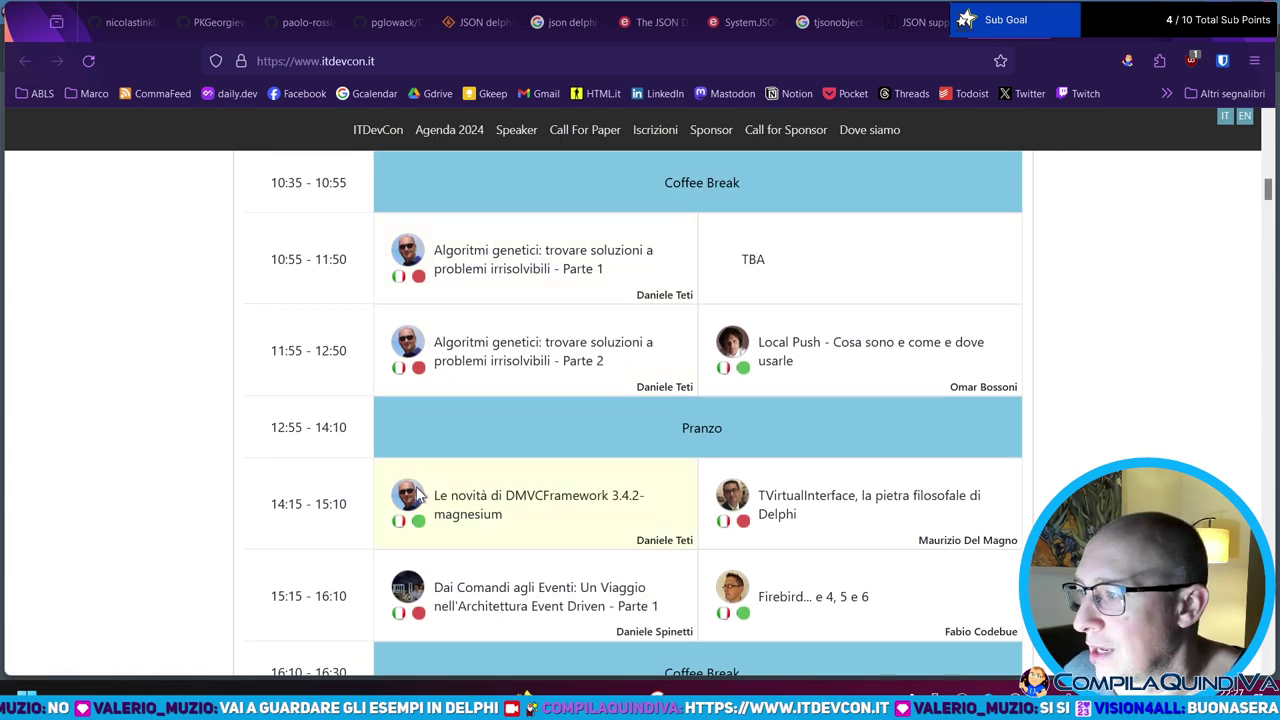
scroll(413, 494, down, 1)
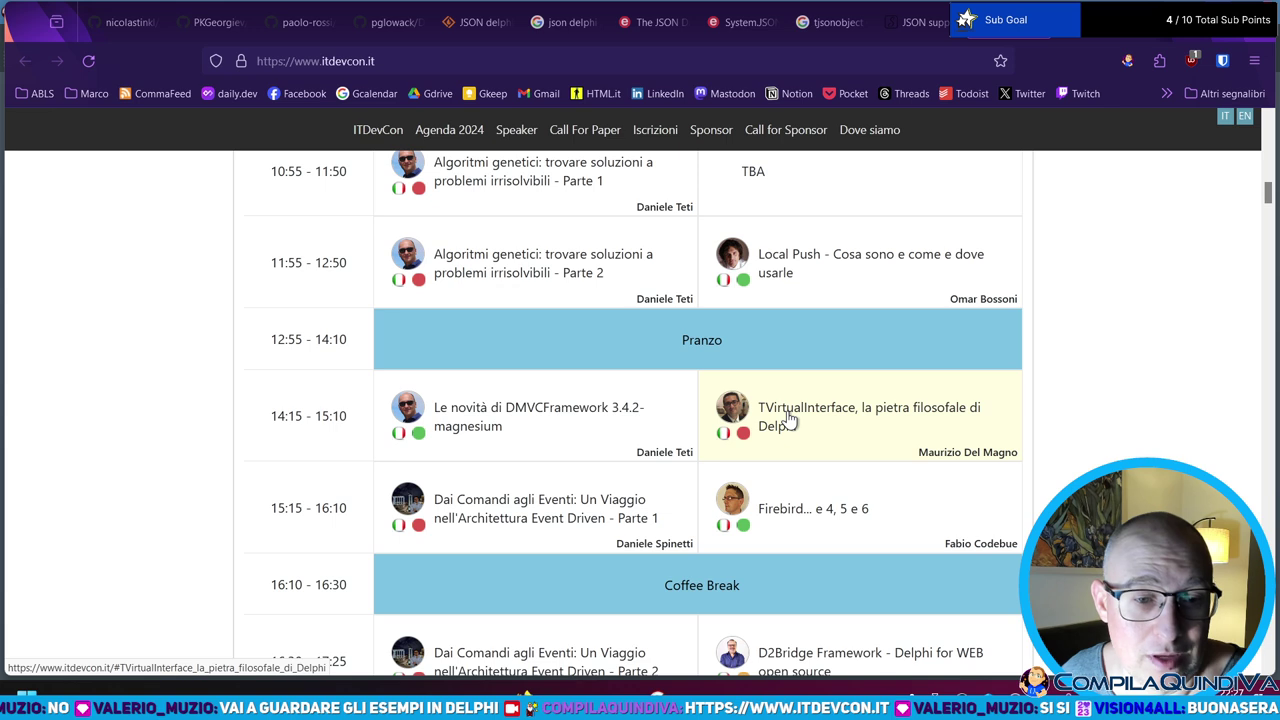
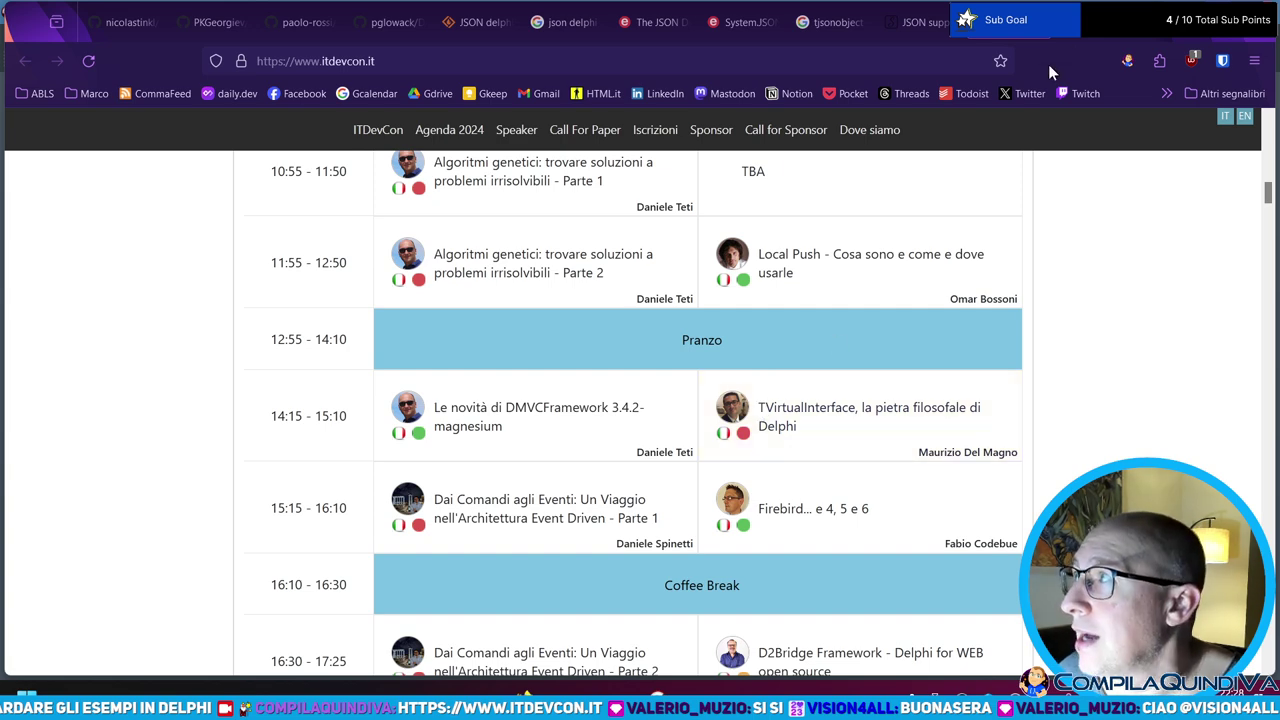
key(ctrl+t)
text(www.delphiday.it/)
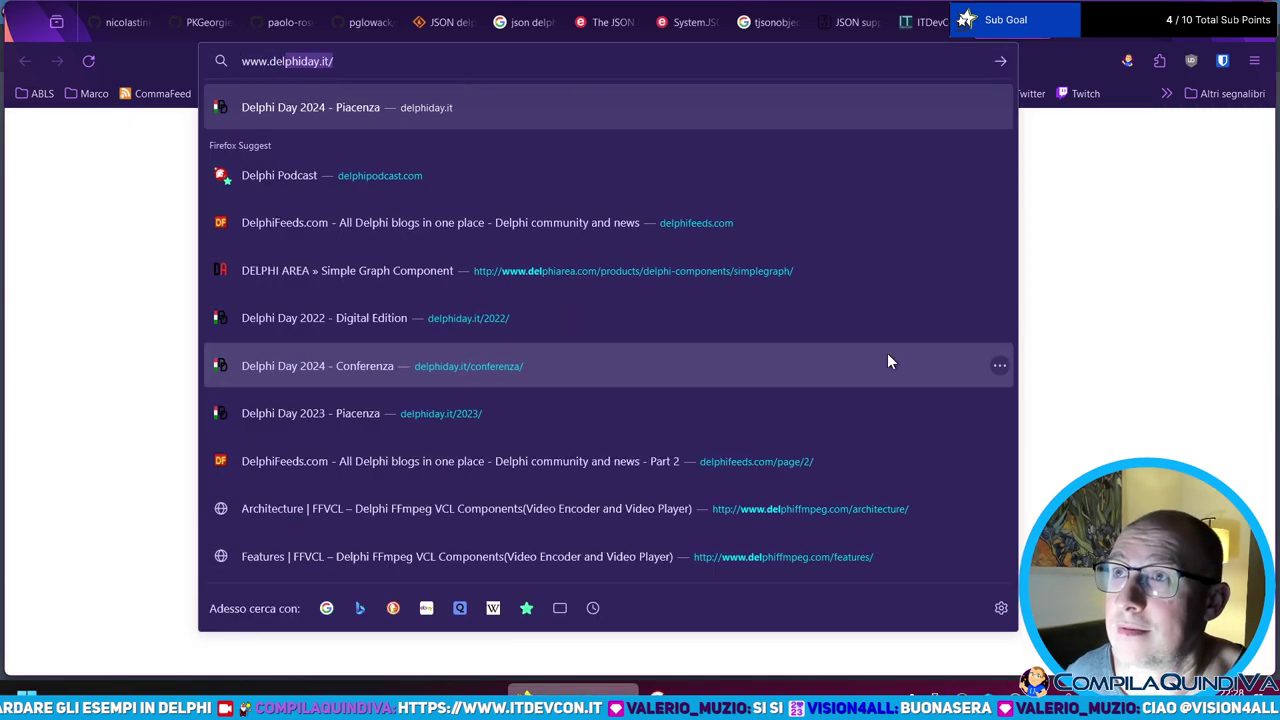
key(Return)
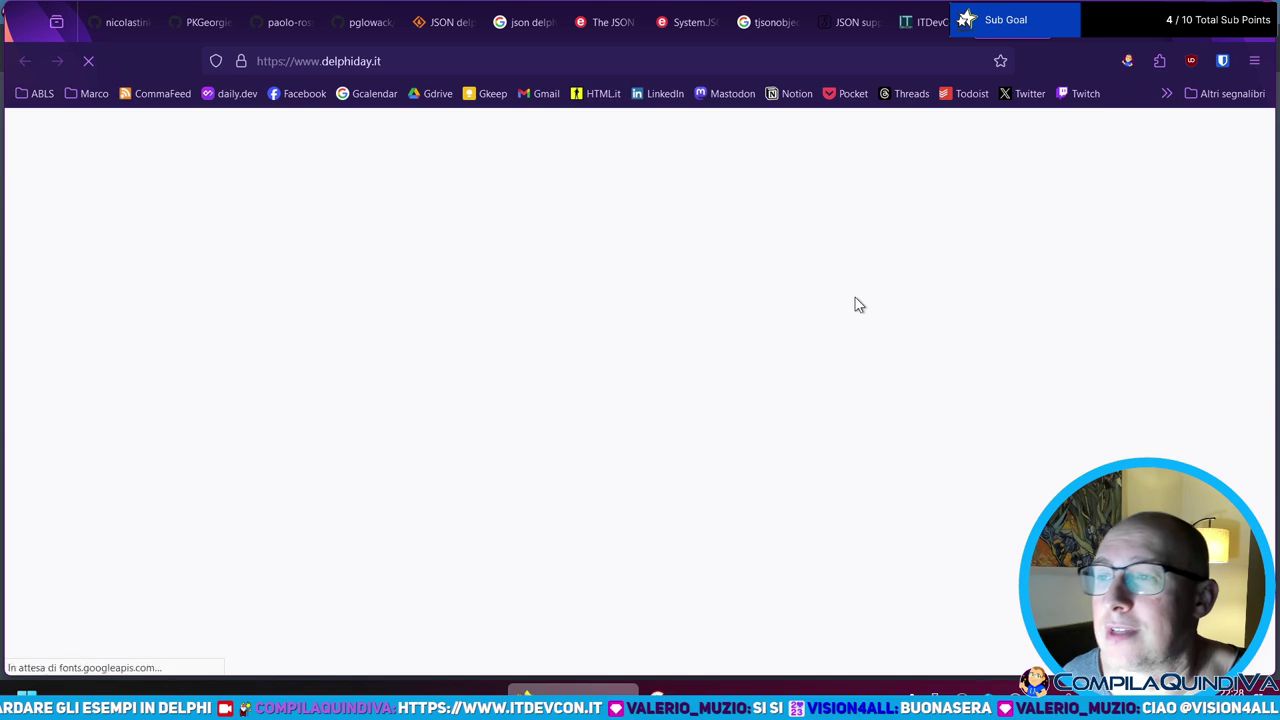
scroll(363, 359, down, 2)
scroll(363, 359, down, 3)
scroll(672, 378, down, 3)
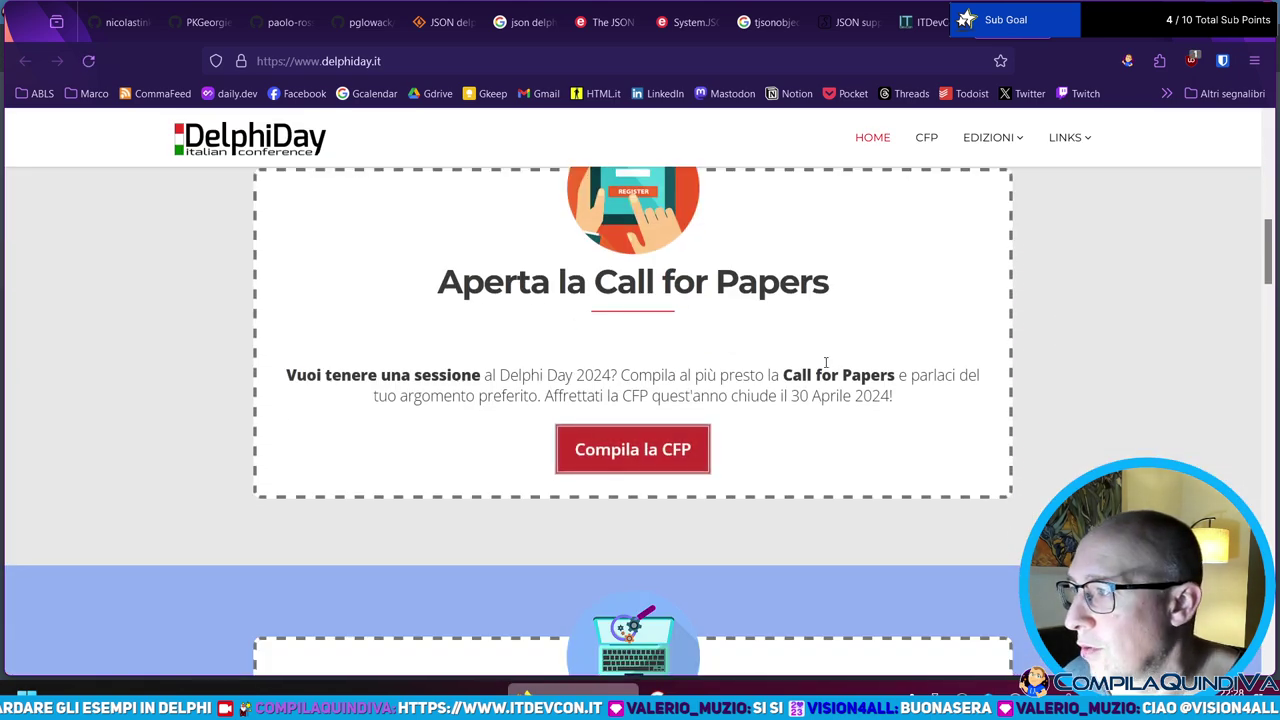
drag(790, 396, 894, 396)
- Look over the Delphi Day conference and seminar sections with their dates and topics, down to the ticket section
scroll(720, 363, down, 2)
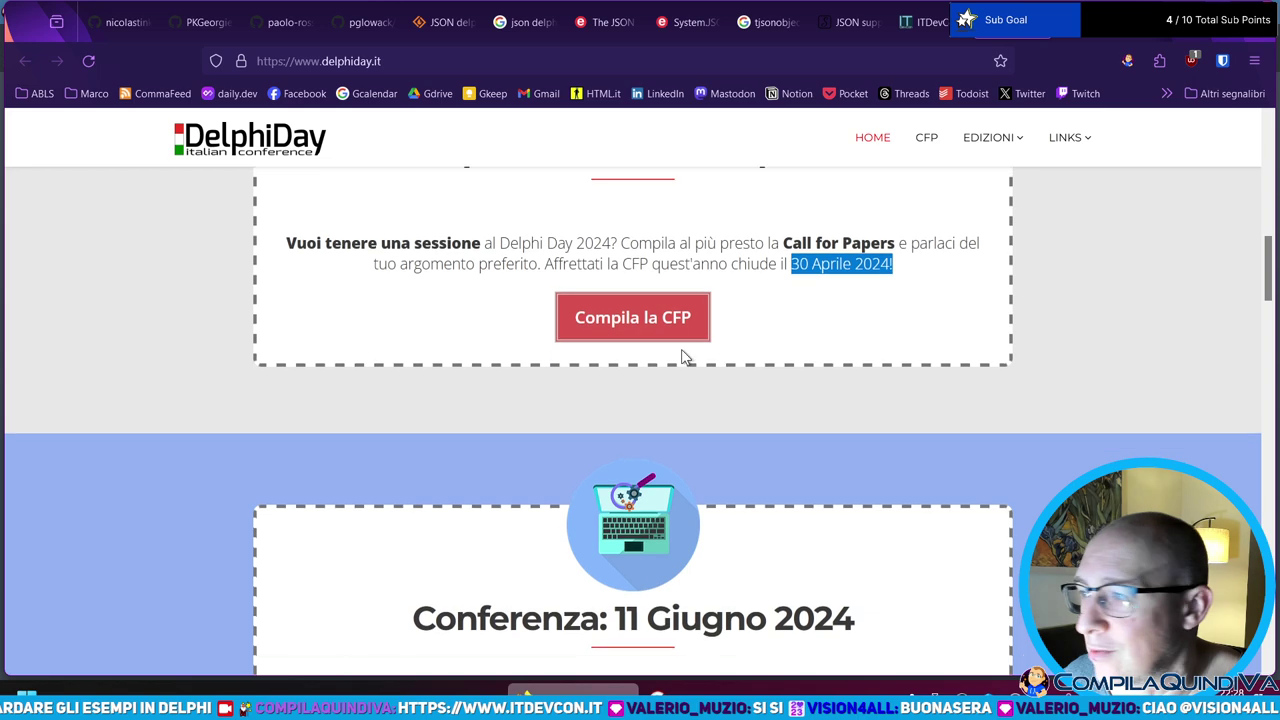
scroll(486, 444, down, 3)
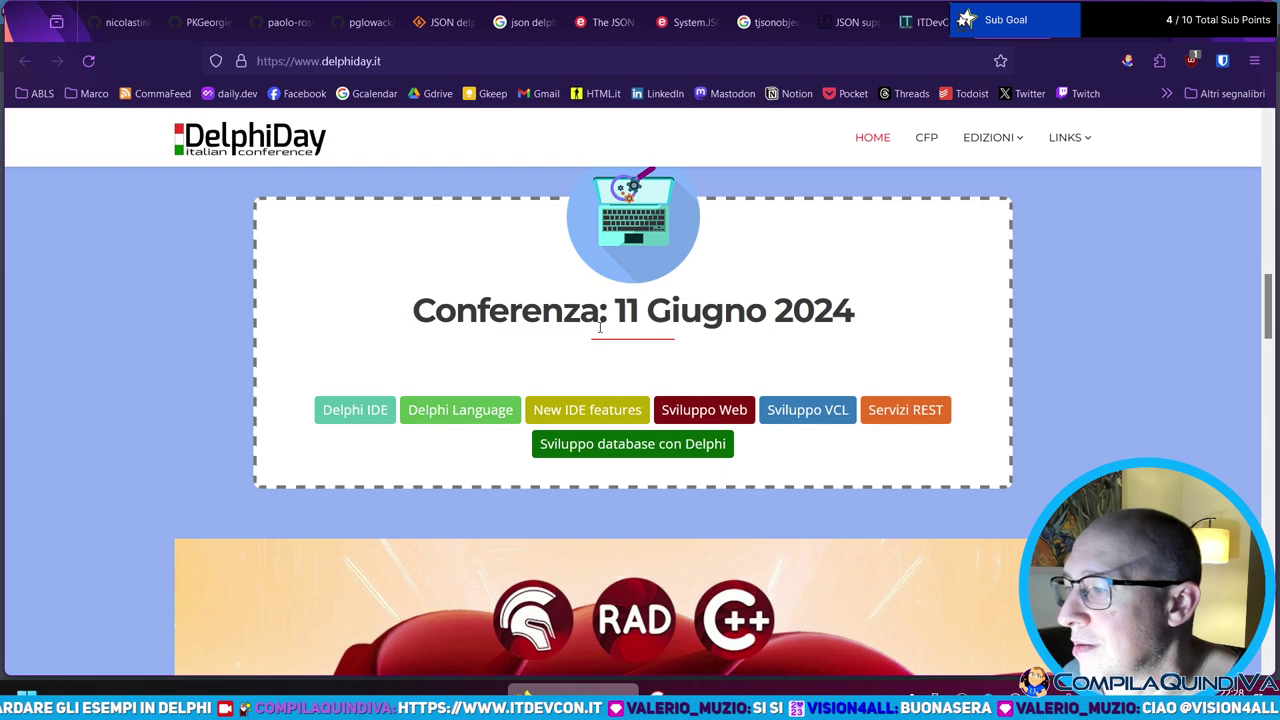
scroll(560, 367, down, 6)
scroll(560, 367, down, 9)
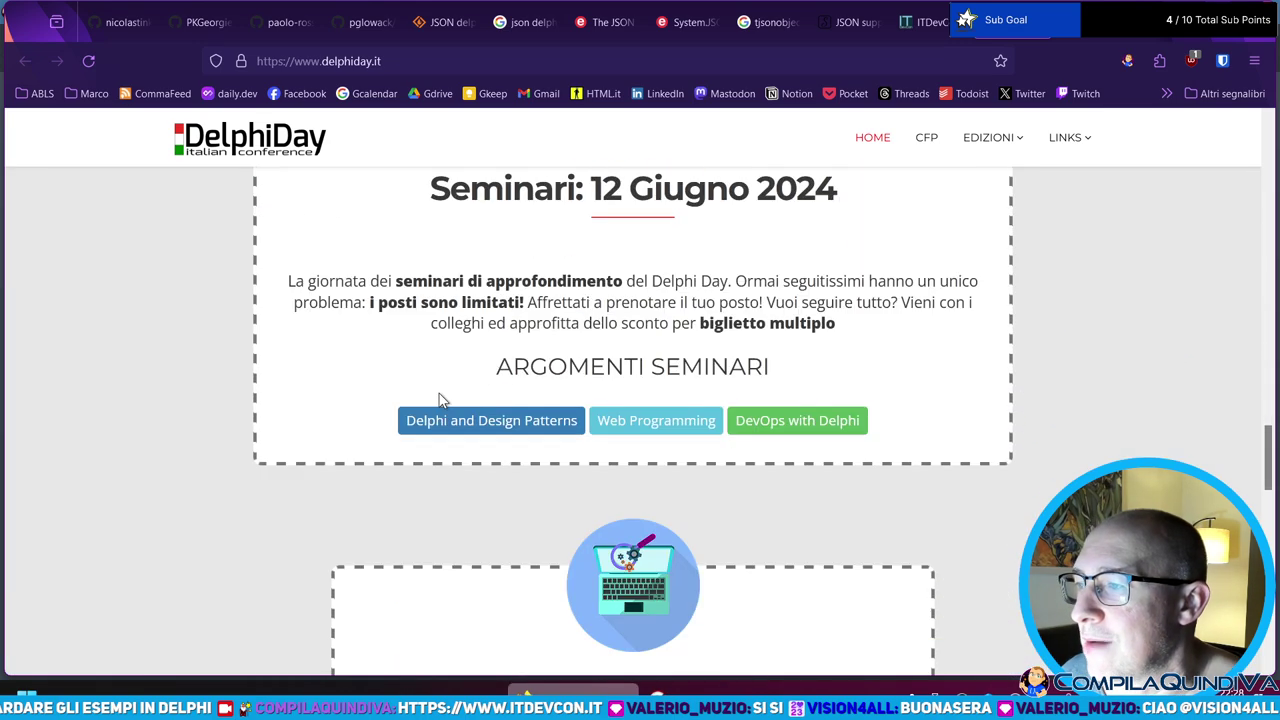
scroll(450, 419, down, 4)
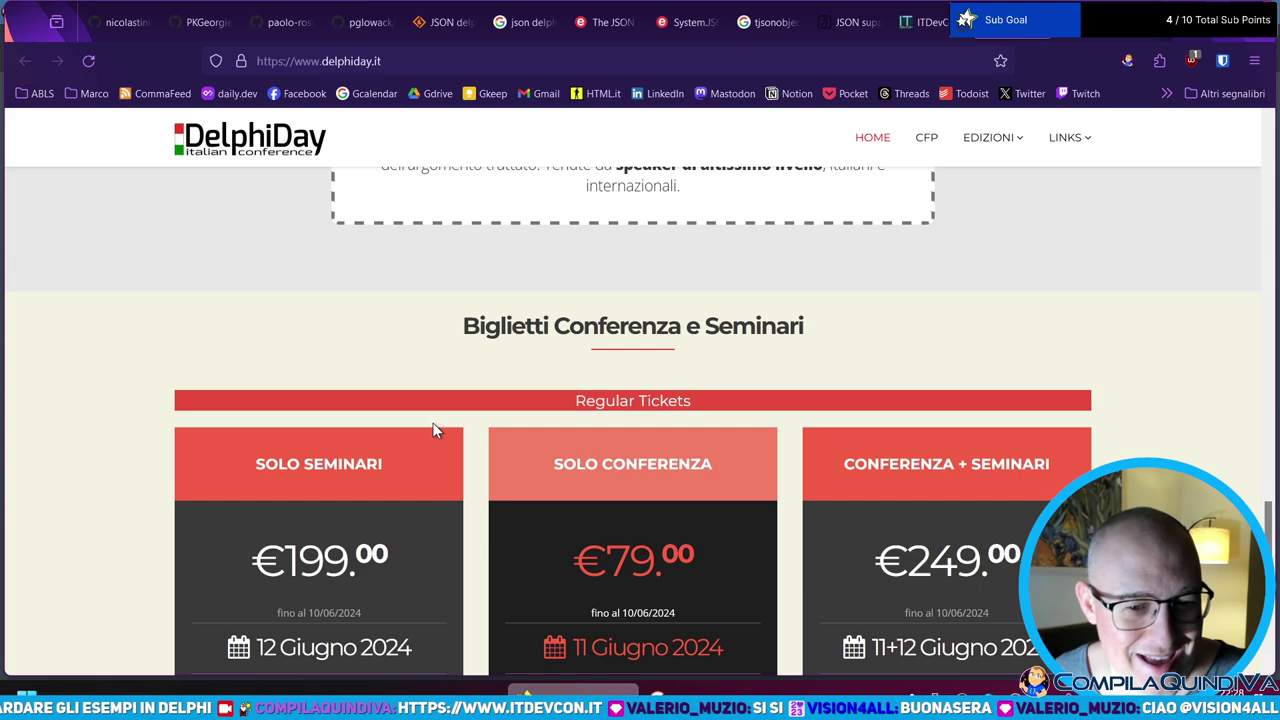
- Compare the regular tickets and highlight the price and the date of the Solo Conferenza ticket in turn
scroll(580, 360, down, 3)
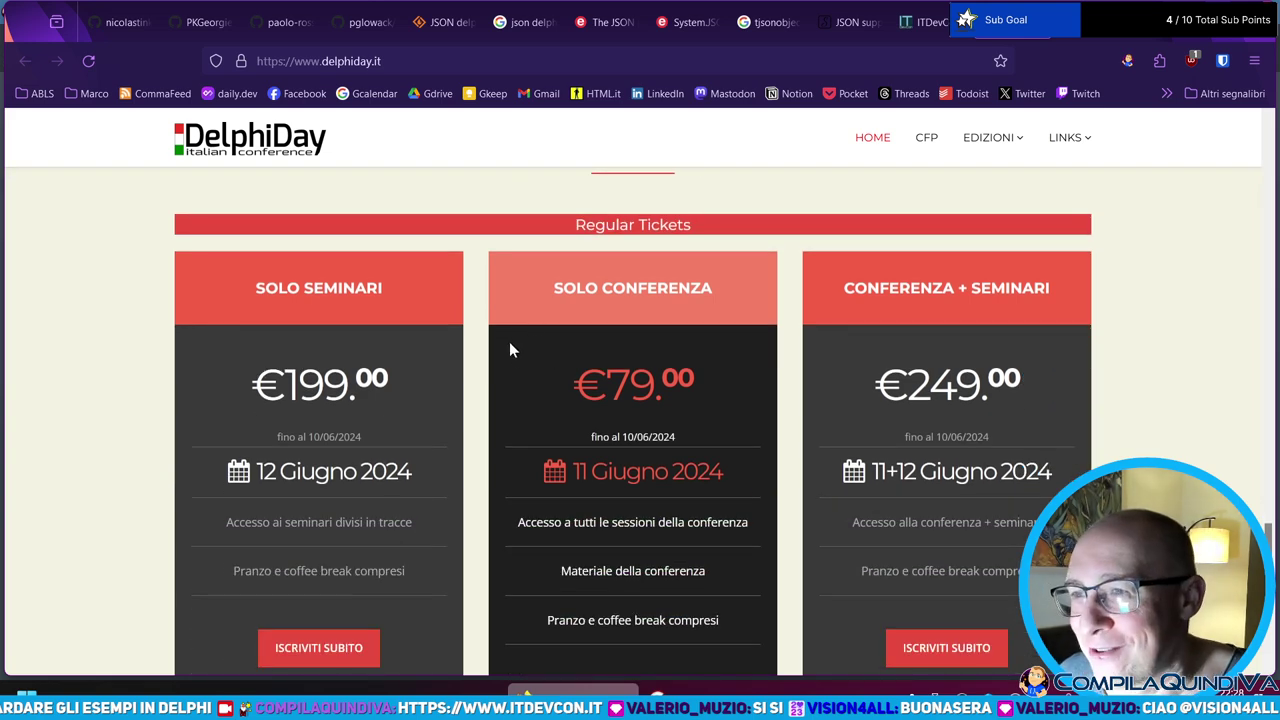
scroll(711, 312, down, 2)
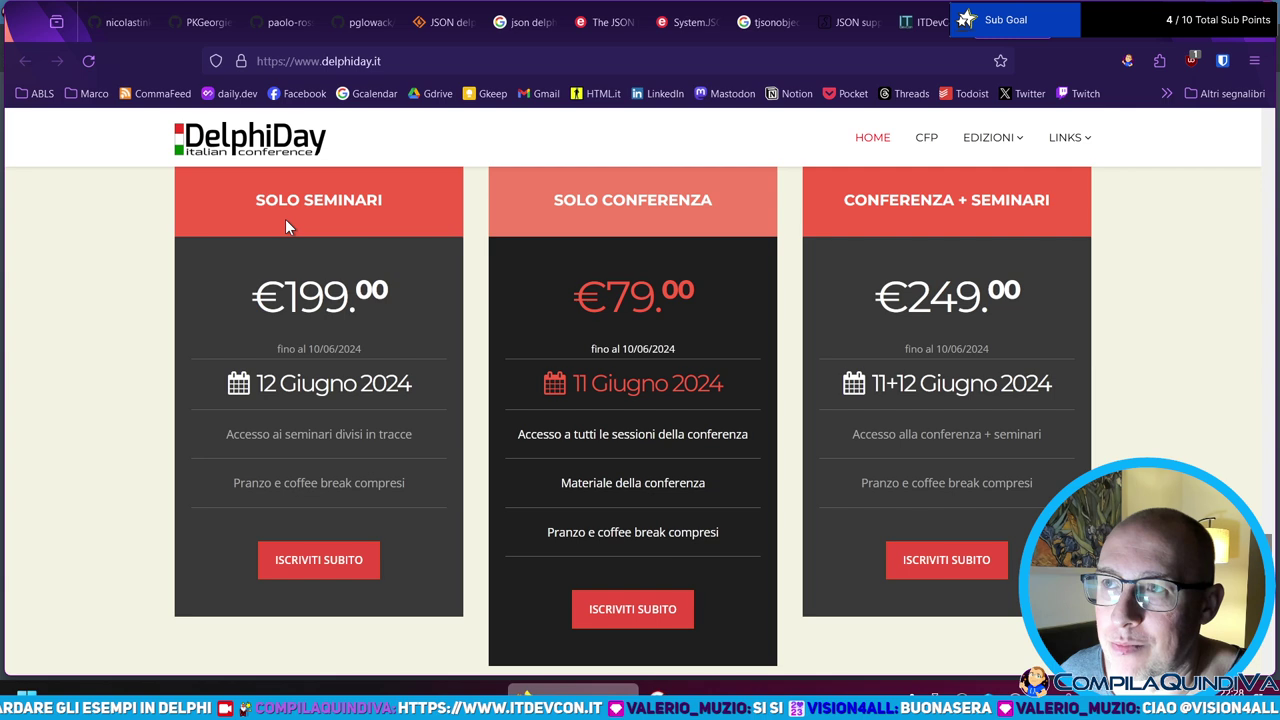
drag(568, 295, 712, 295)
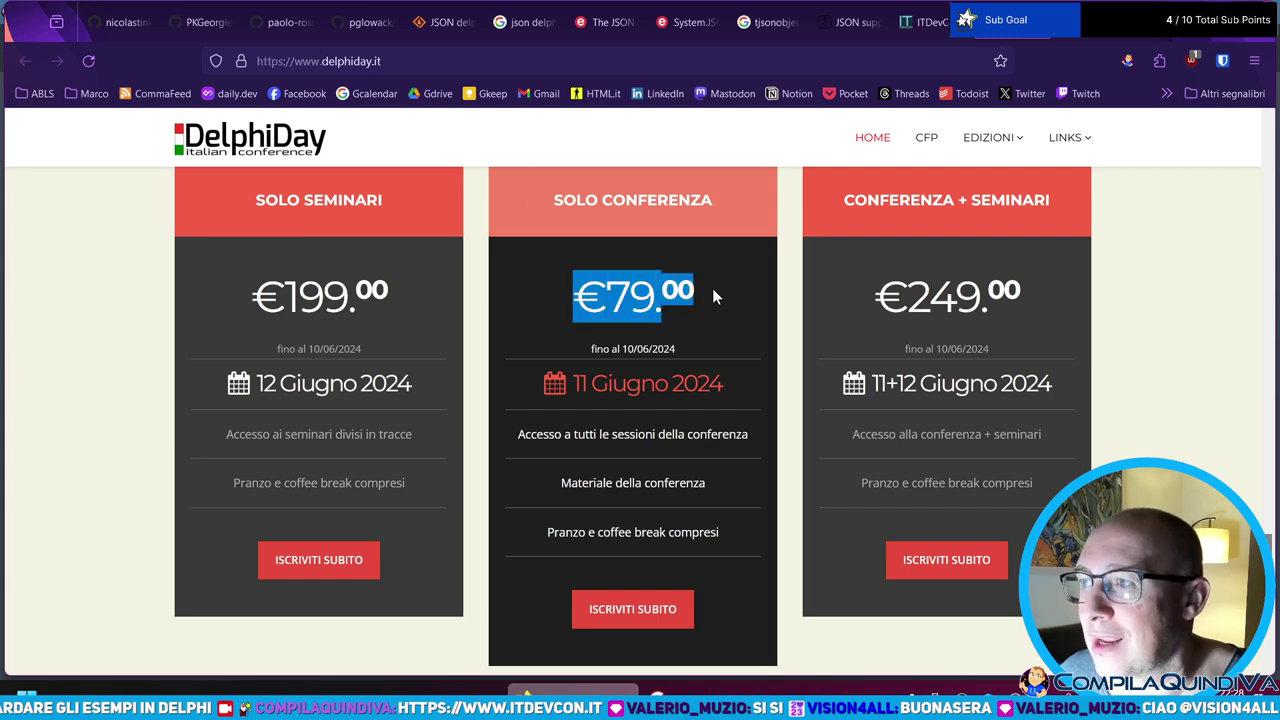
click(712, 289)
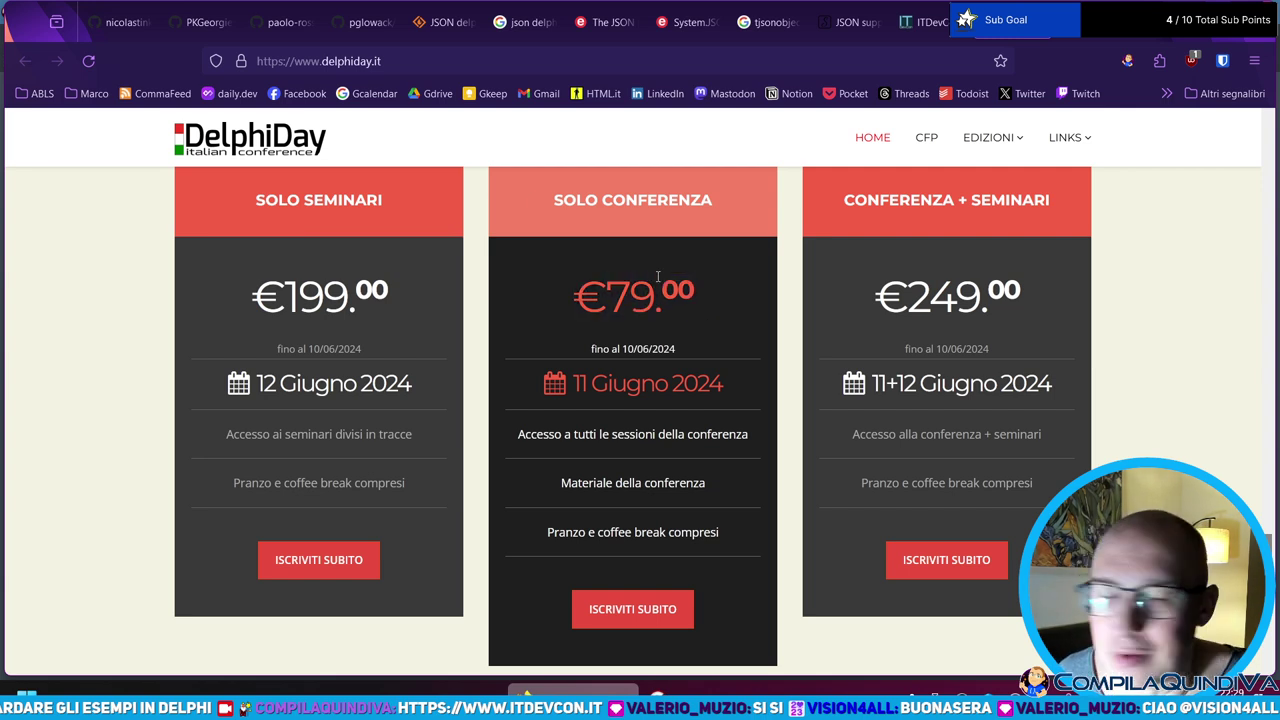
drag(572, 383, 716, 383)
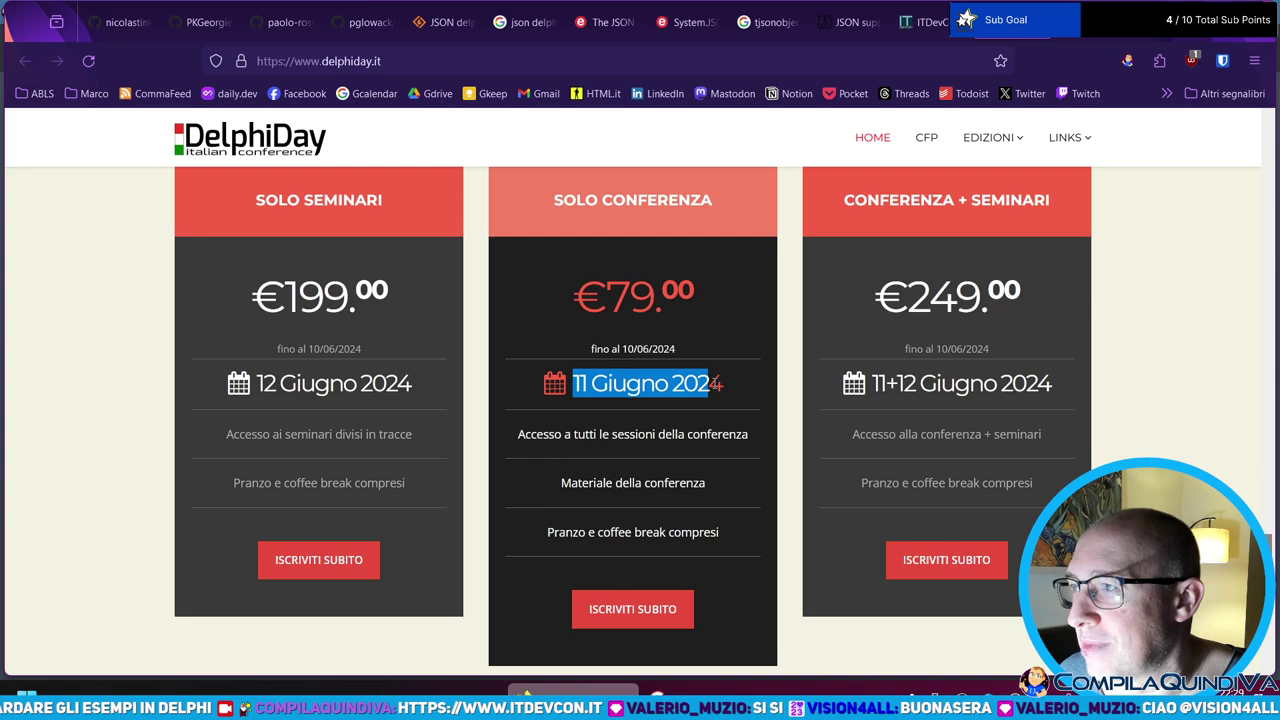
click(716, 383)
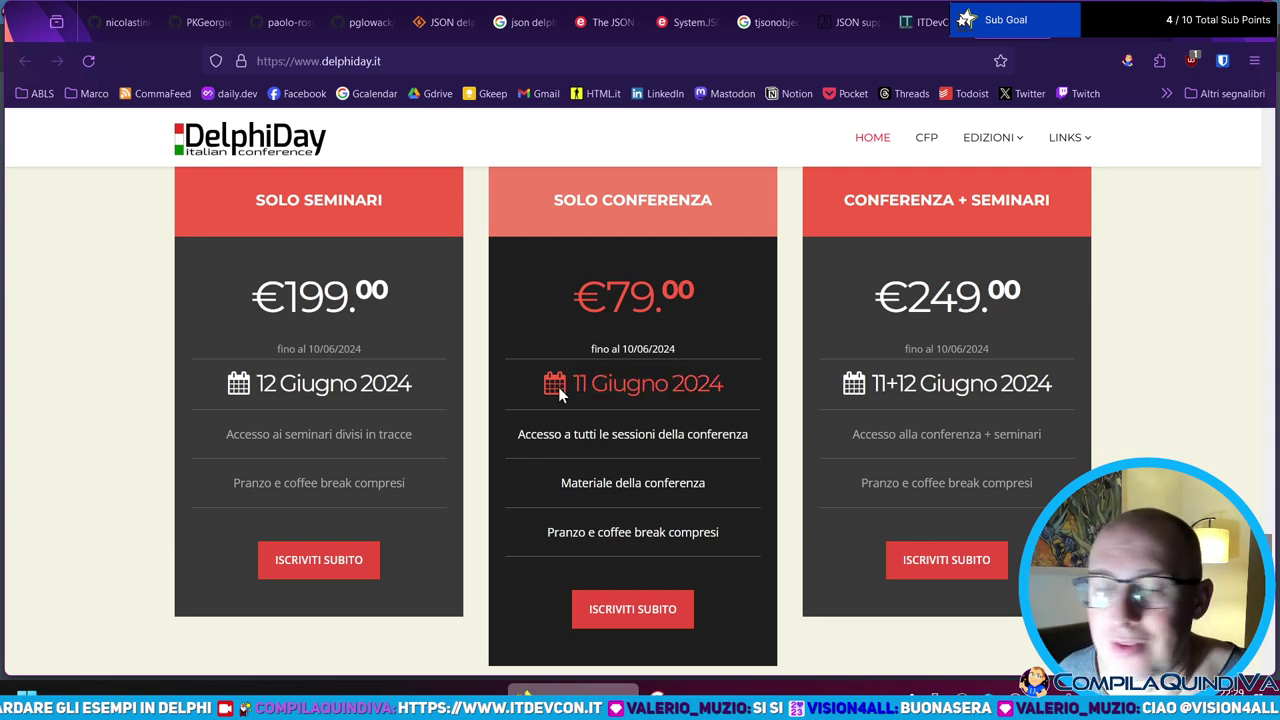
- Return to the Delphi Day header banner and highlight the 11-12 June event dates
scroll(558, 387, up, 10)
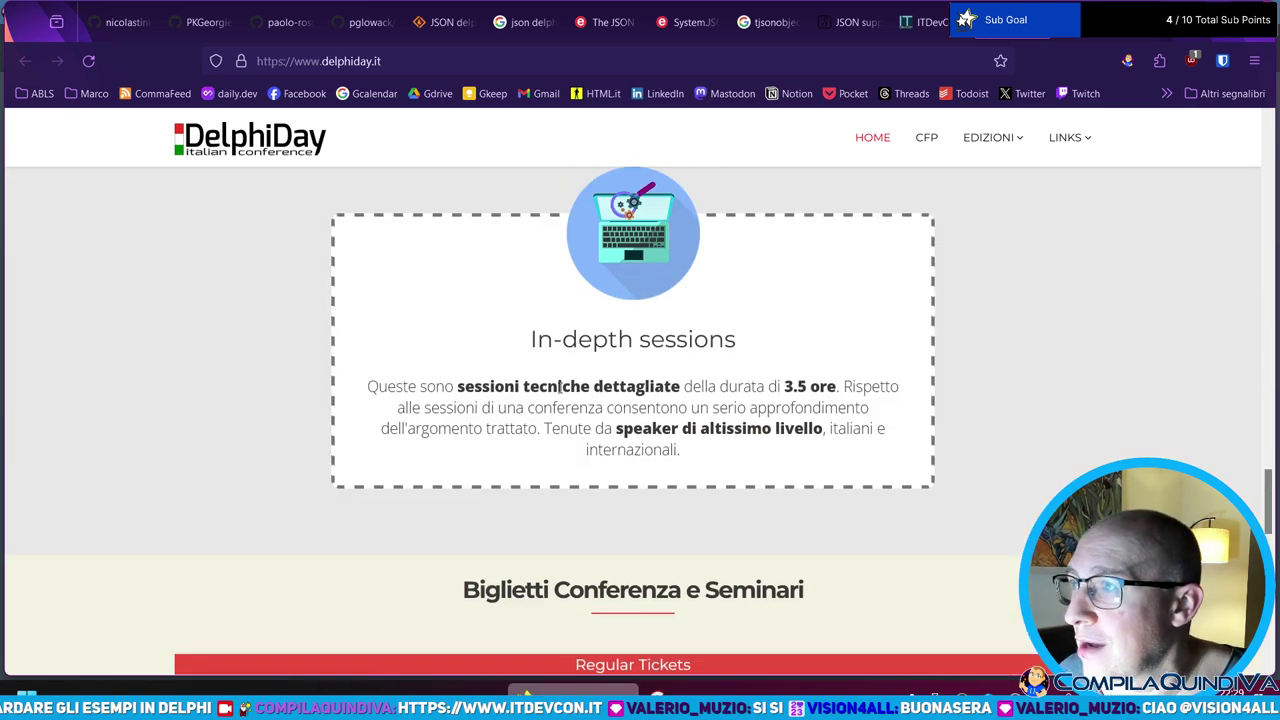
scroll(560, 389, up, 10)
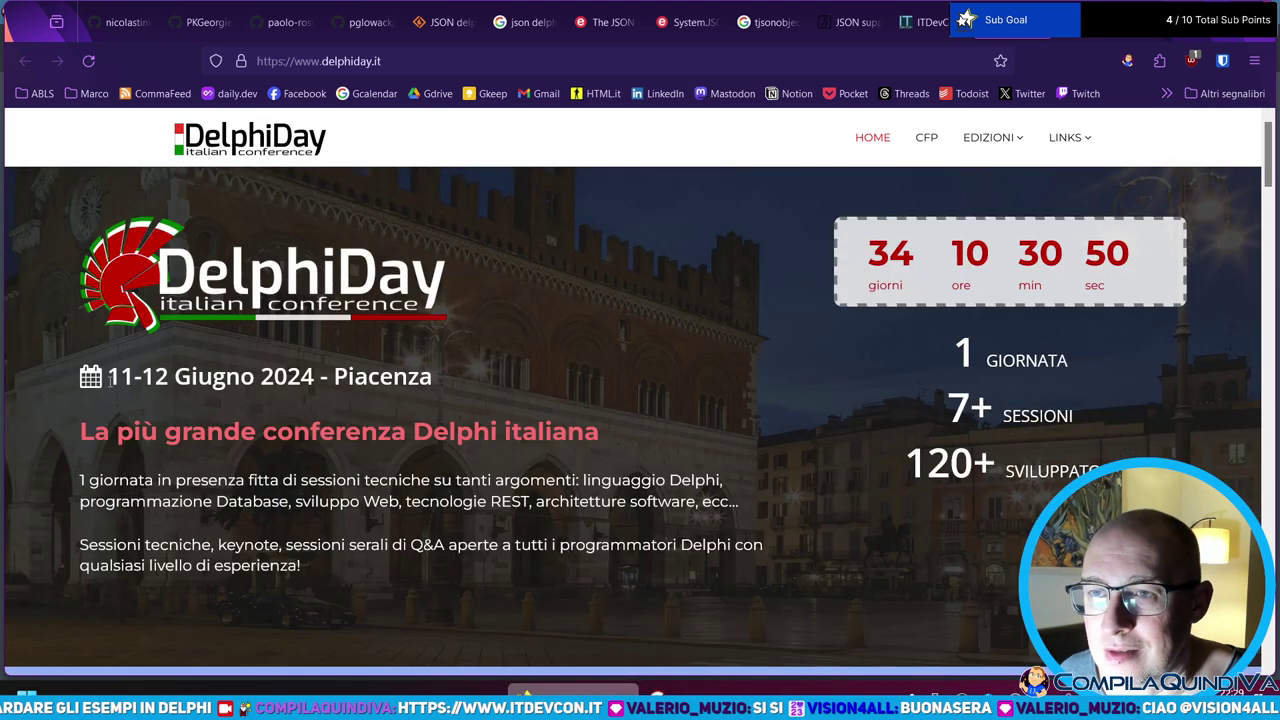
drag(108, 378, 195, 377)
- Review the conference topics and the Seminari section again, ending at the three regular ticket options
scroll(596, 321, down, 6)
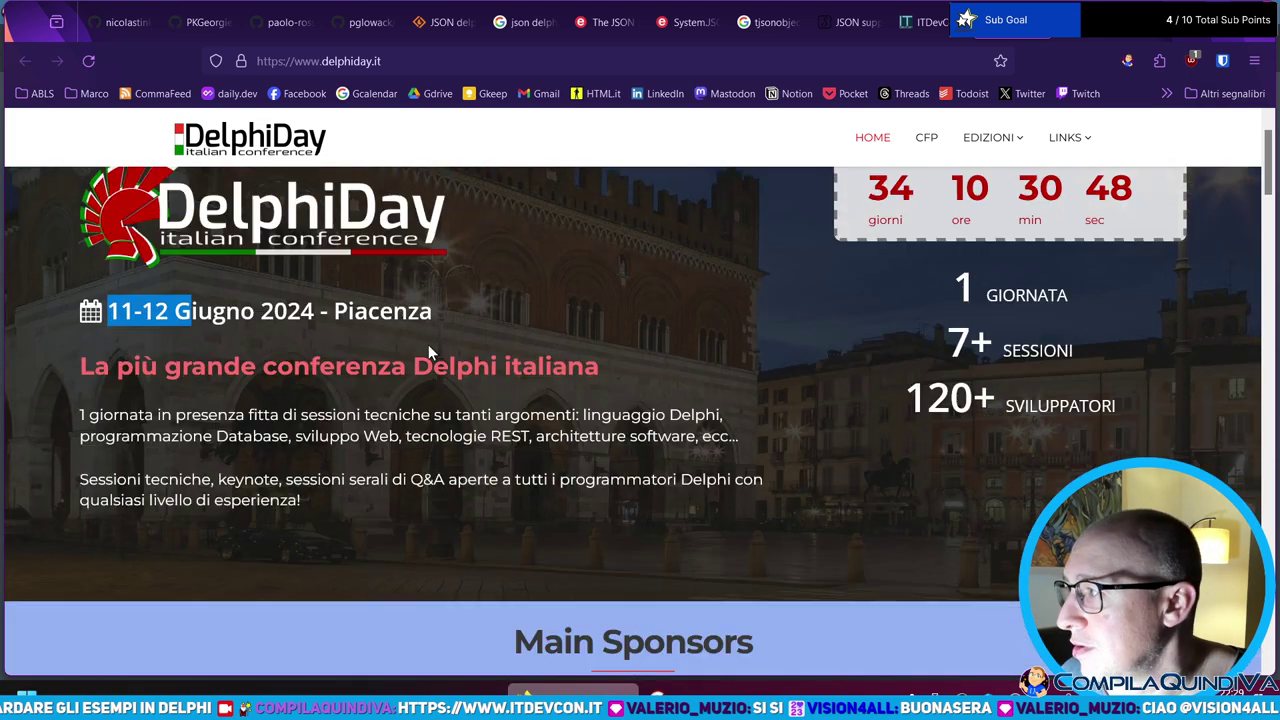
scroll(590, 349, down, 5)
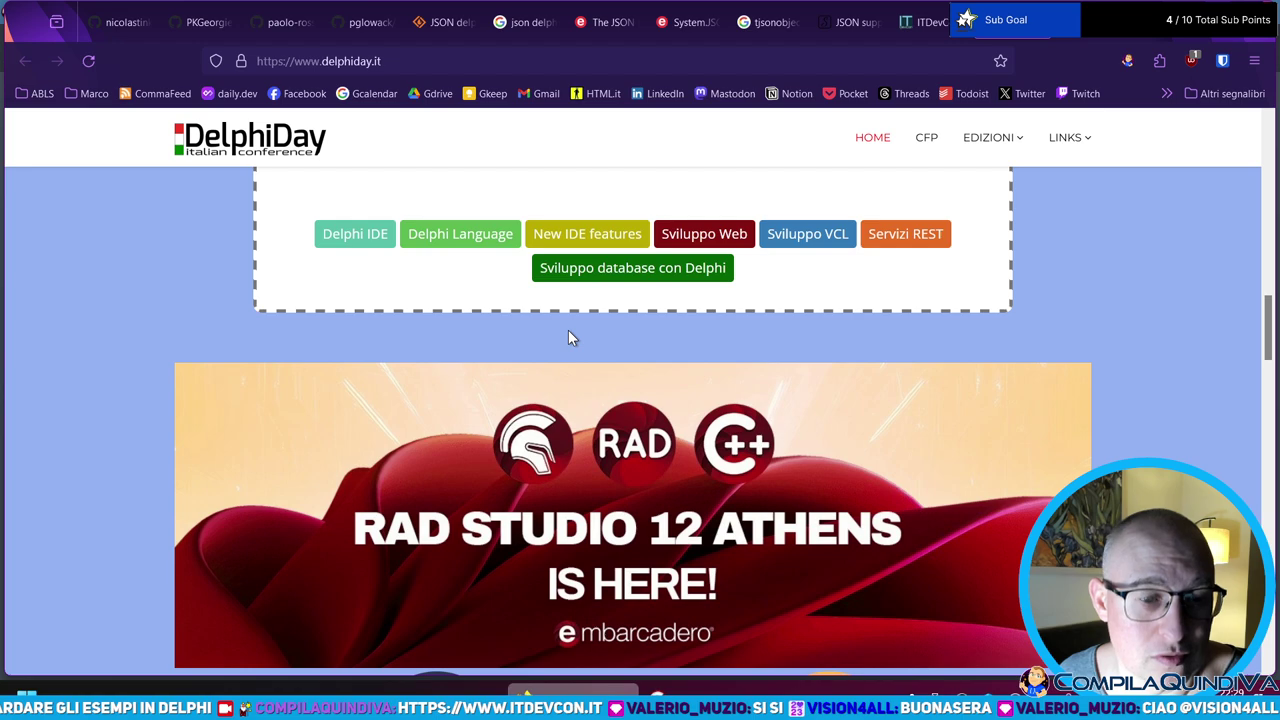
scroll(843, 318, down, 10)
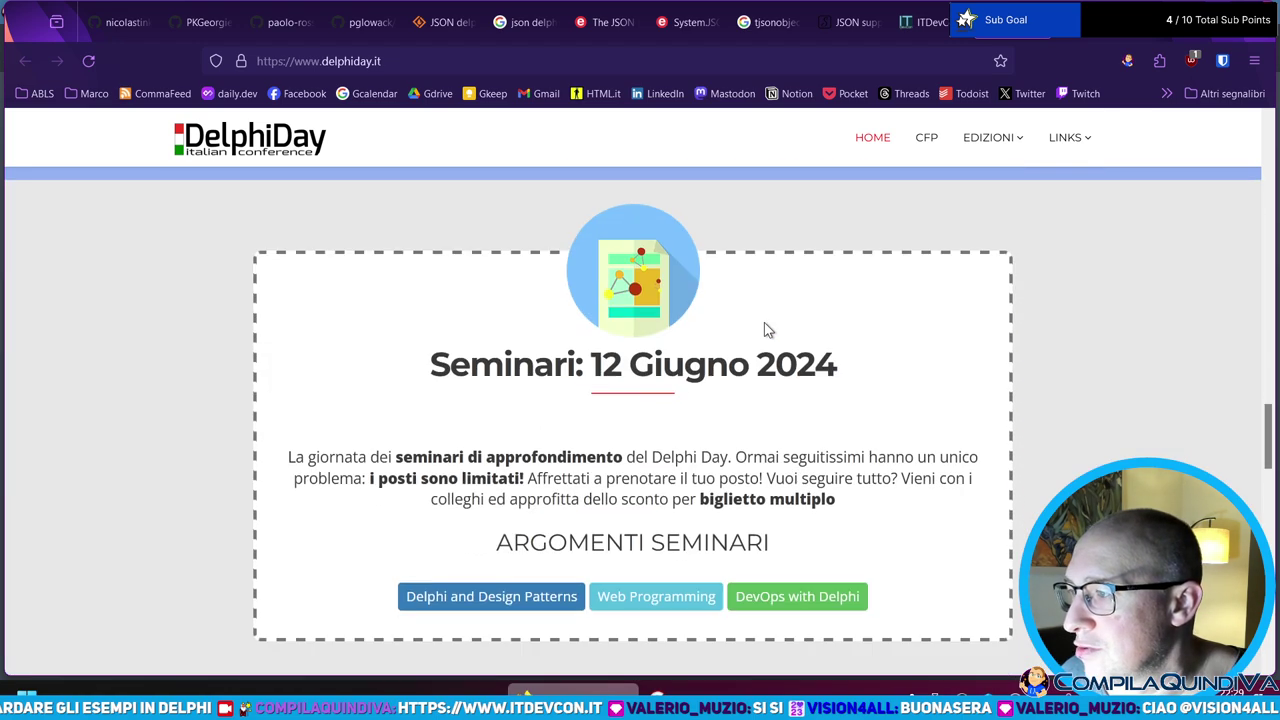
scroll(591, 366, down, 8)
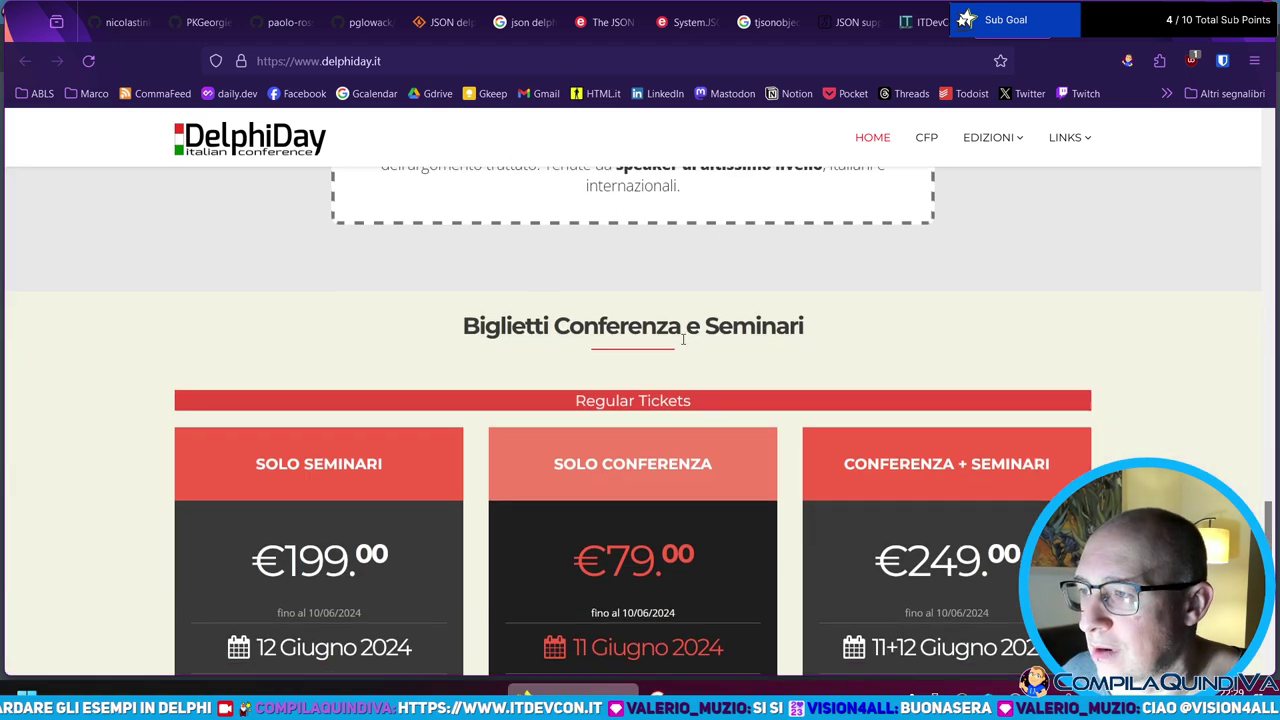
scroll(684, 340, down, 3)
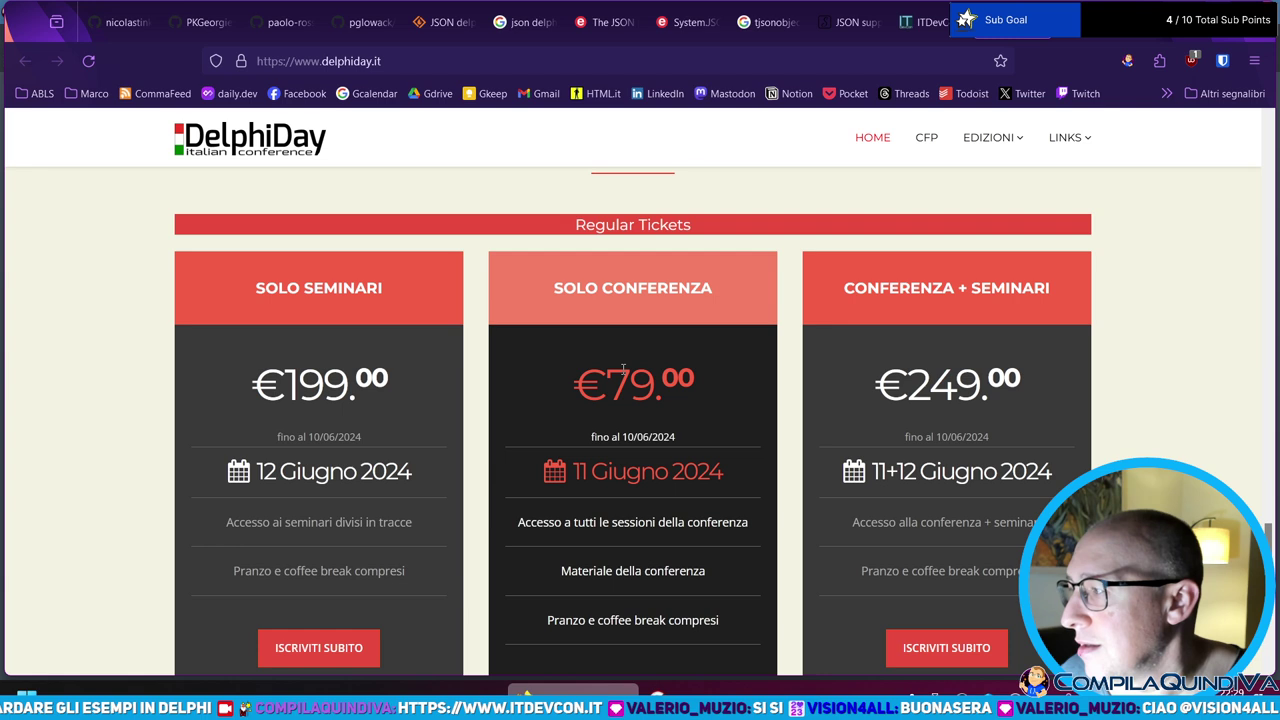
scroll(630, 365, down, 2)
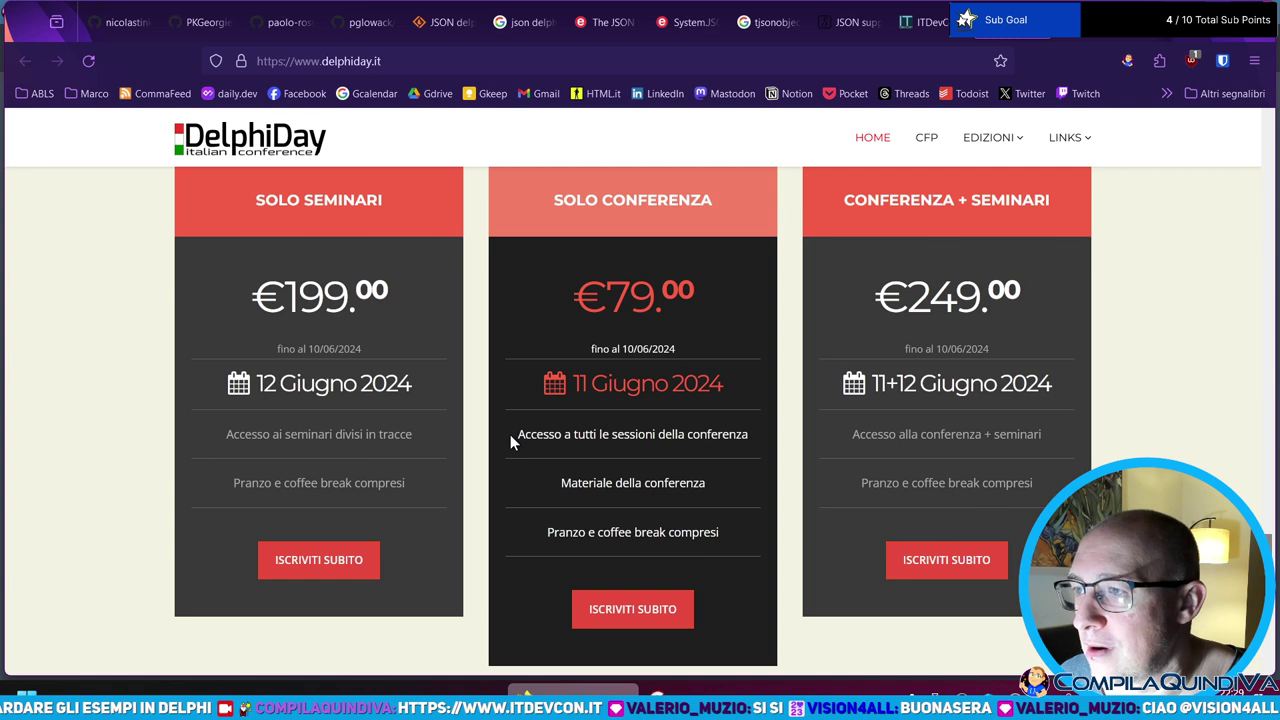
- Highlight the session access and the lunch and coffee break items of the Solo Conferenza ticket, and return to the Main Sponsors section
triple_click(579, 434)
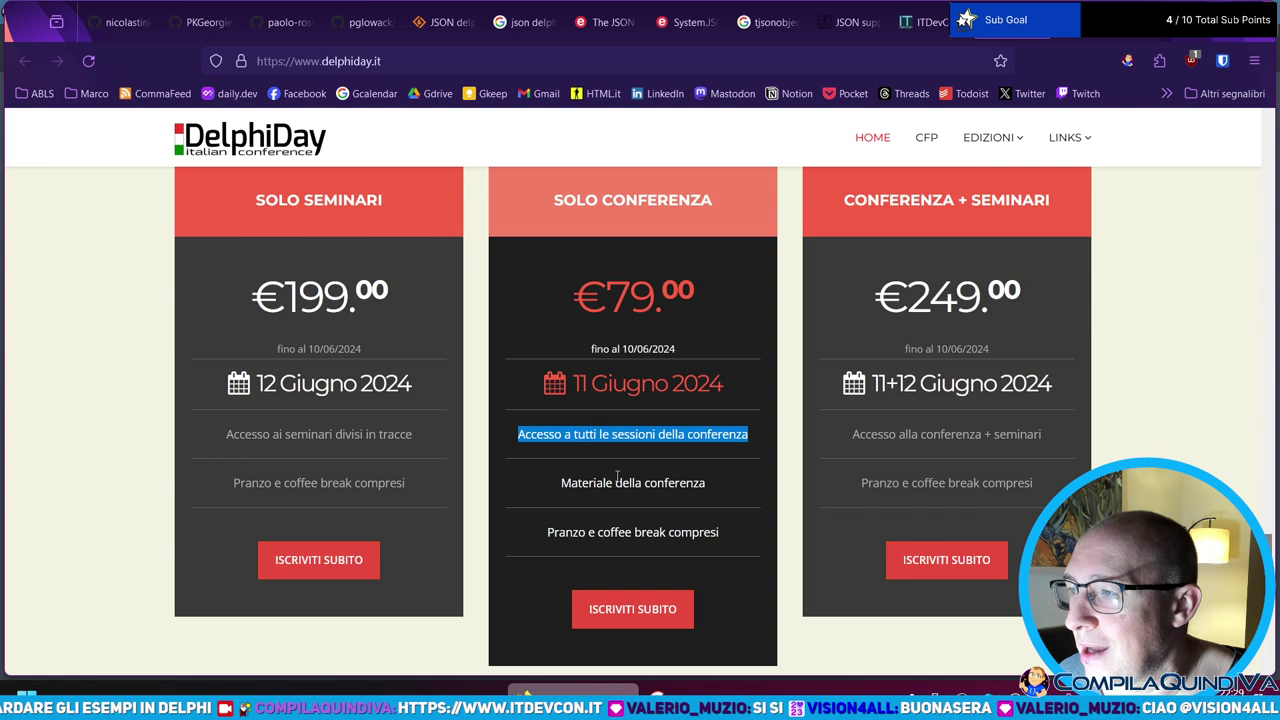
triple_click(607, 533)
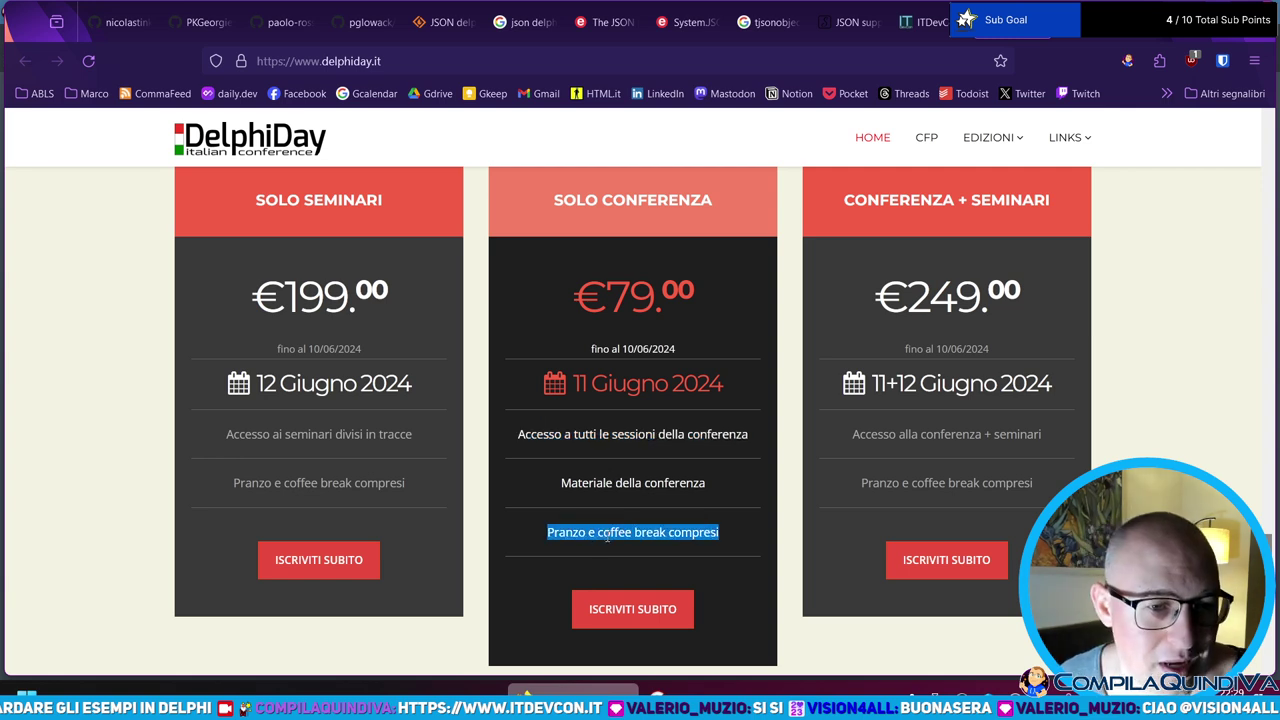
click(607, 535)
double_click(648, 532)
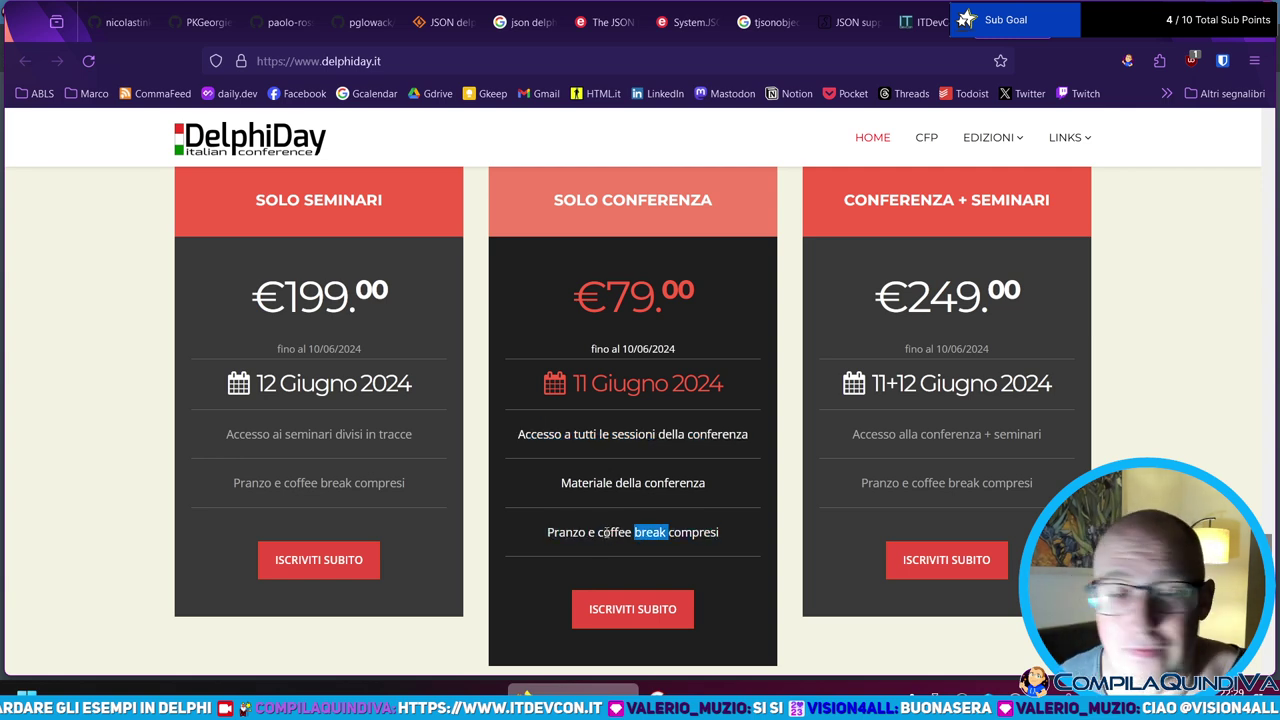
scroll(604, 530, up, 2)
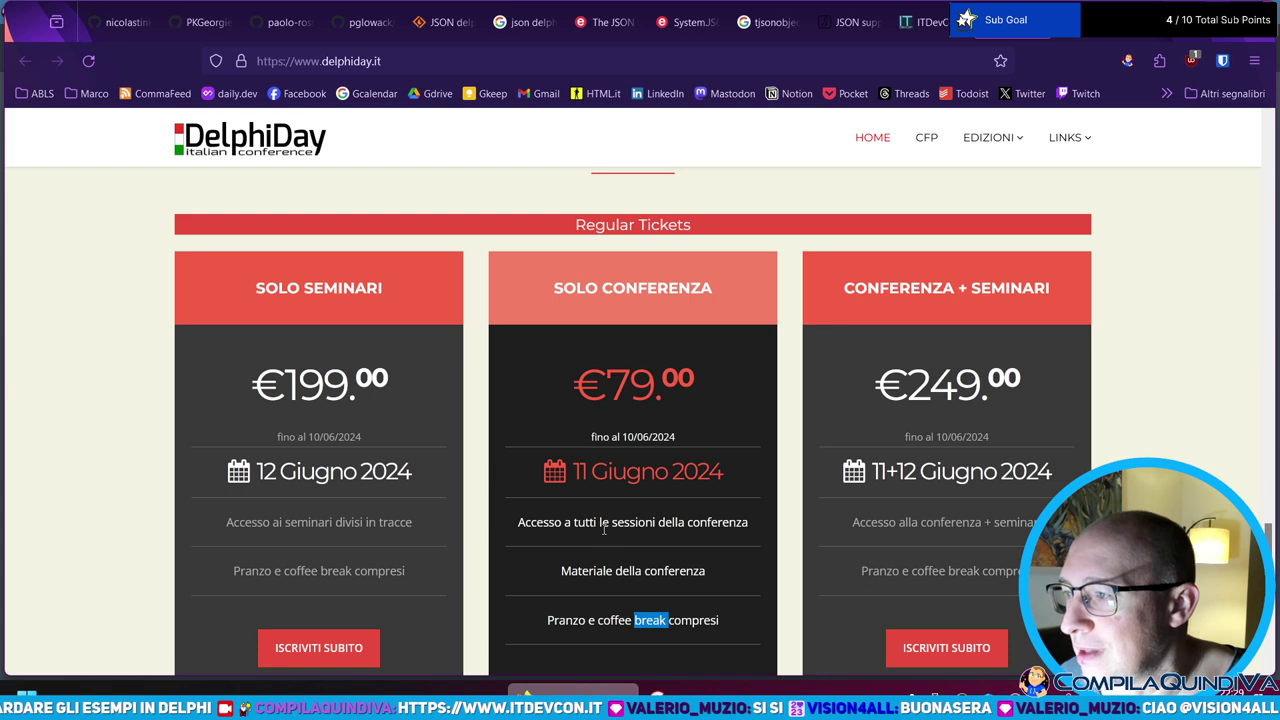
click(600, 570)
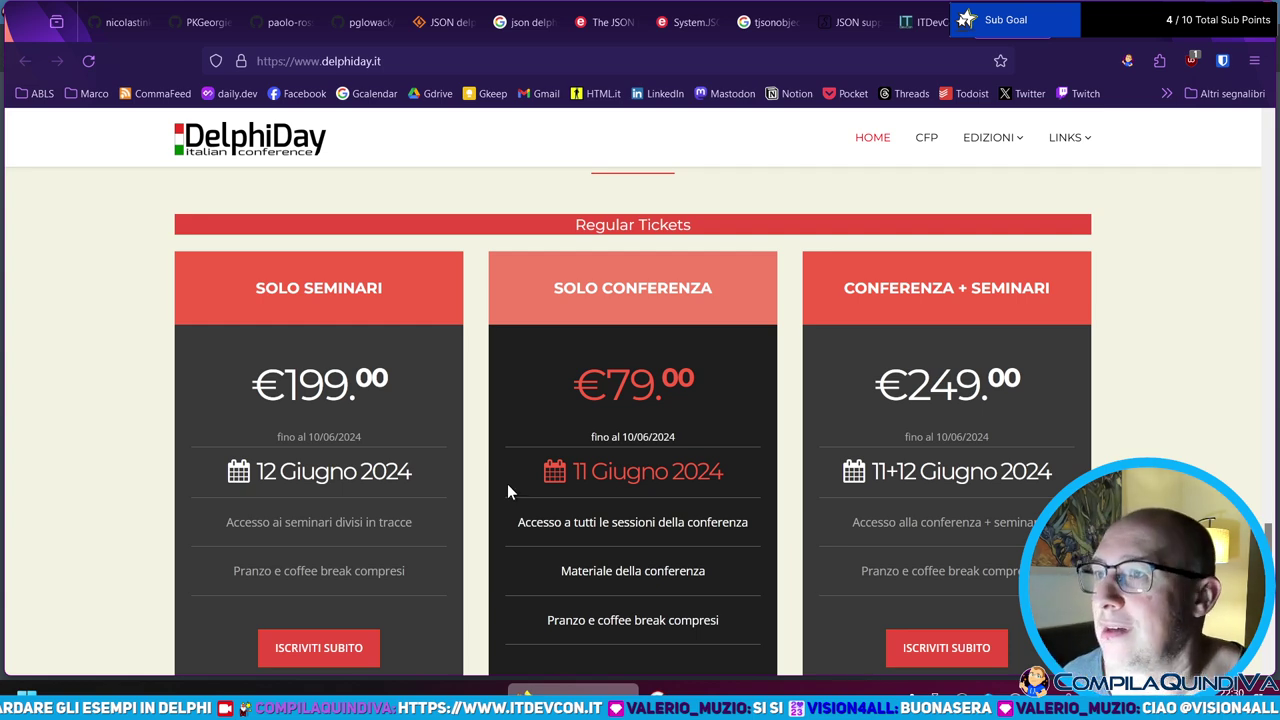
scroll(510, 482, up, 10)
scroll(524, 476, up, 10)
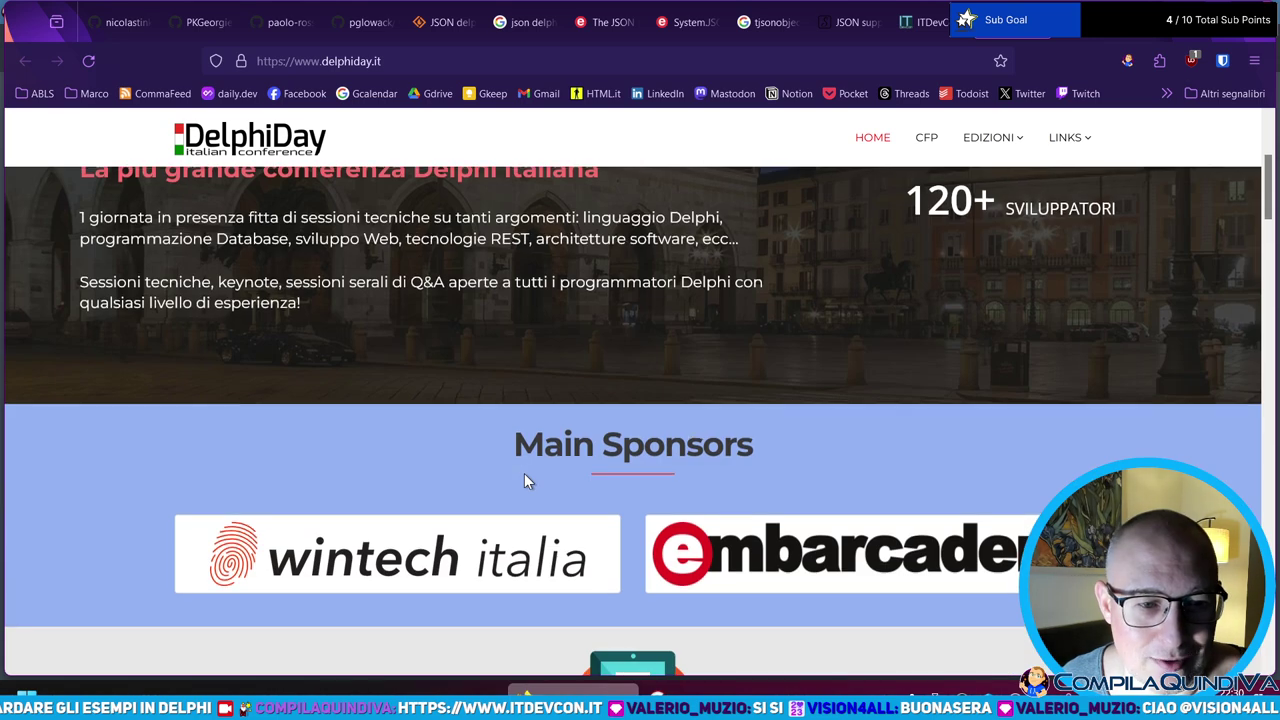
- Return to the ITDevCon agenda and review the sessions from the morning through the 17:30 - 18:00 closing session
scroll(524, 478, up, 3)
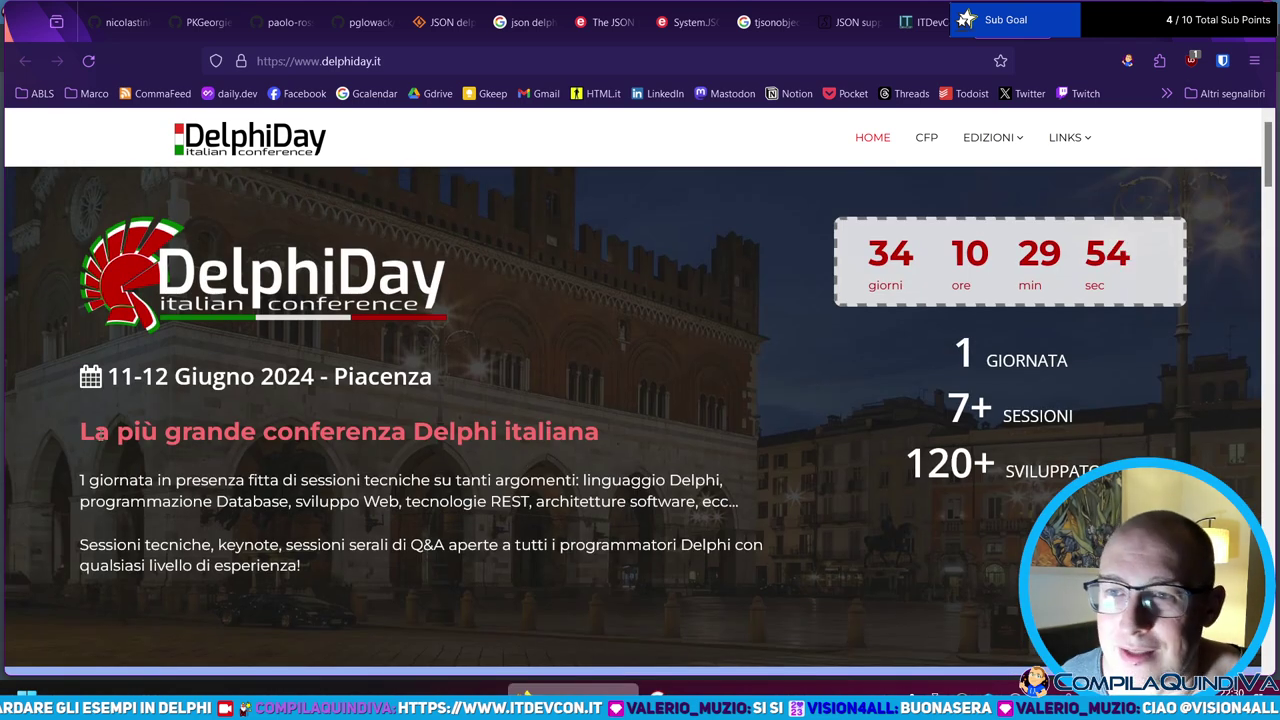
click(951, 31)
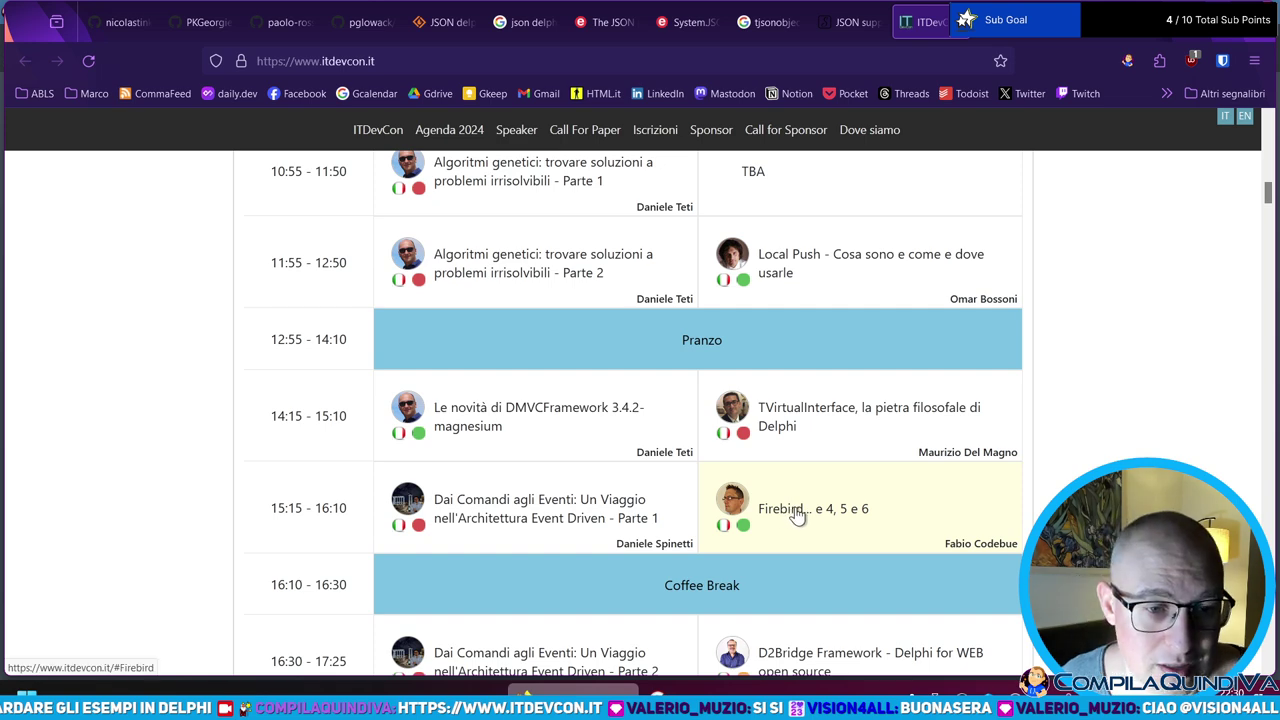
scroll(849, 517, down, 1)
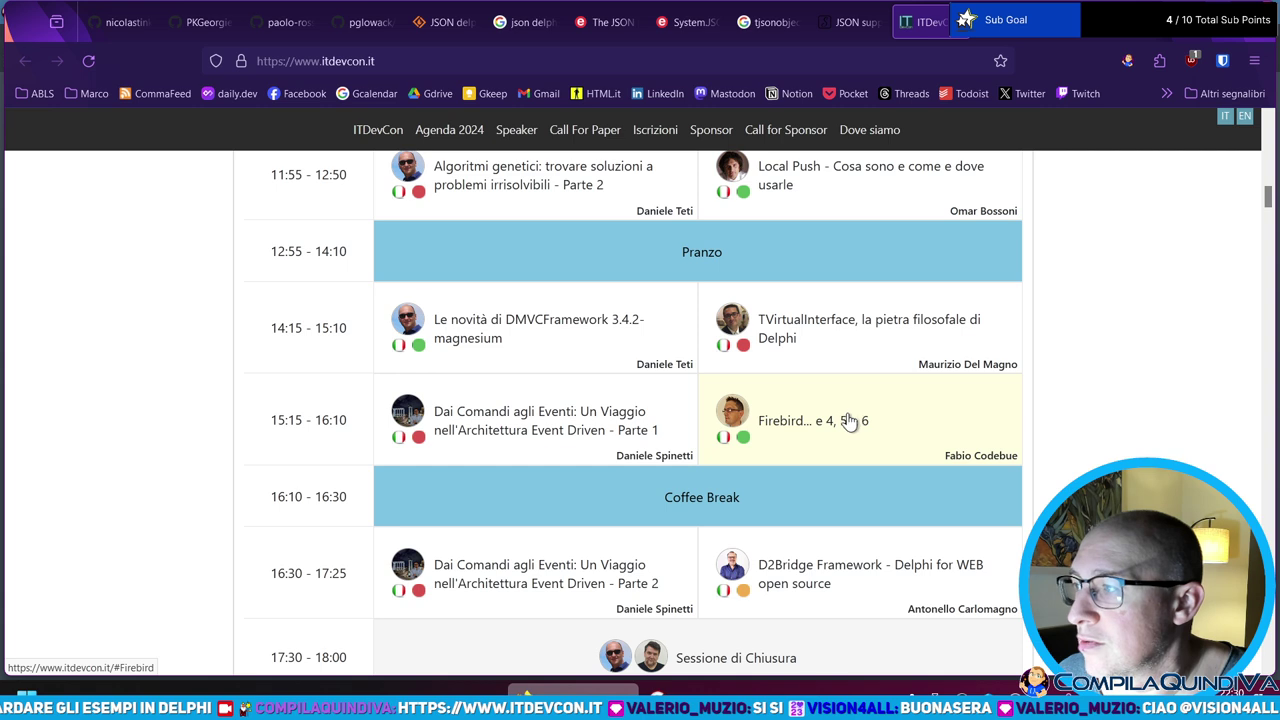
scroll(812, 368, down, 1)
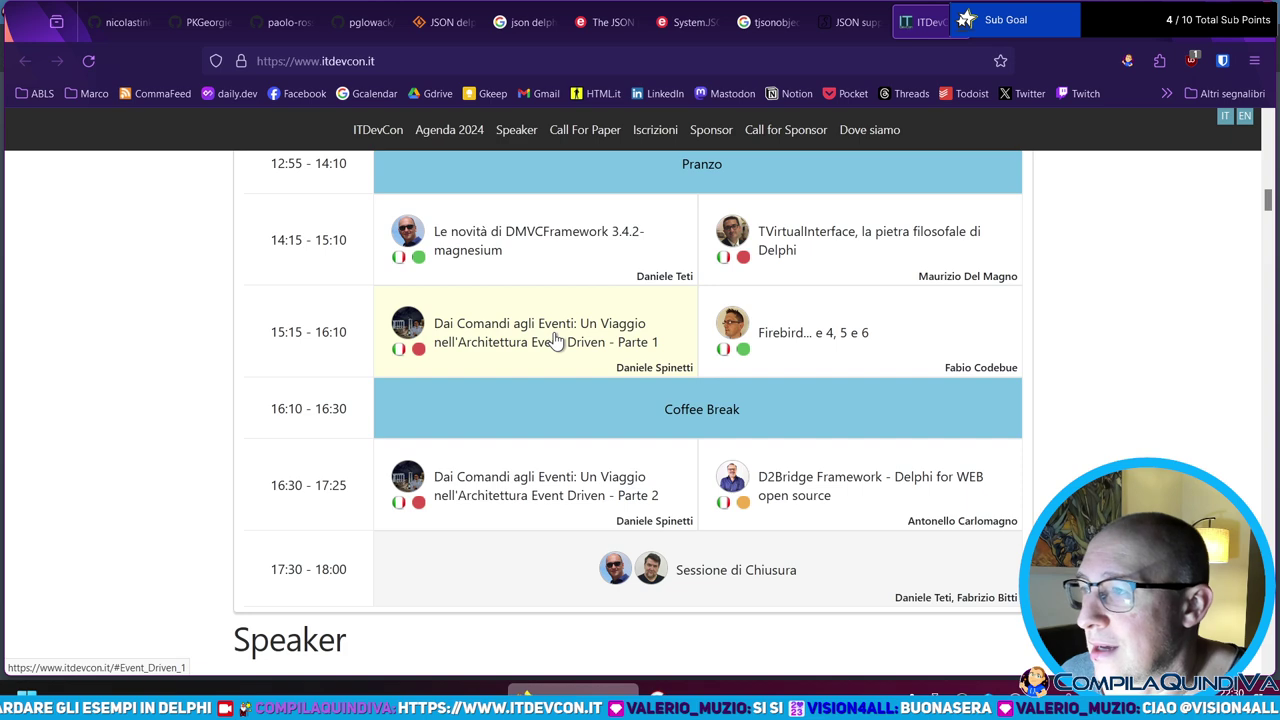
scroll(557, 341, up, 1)
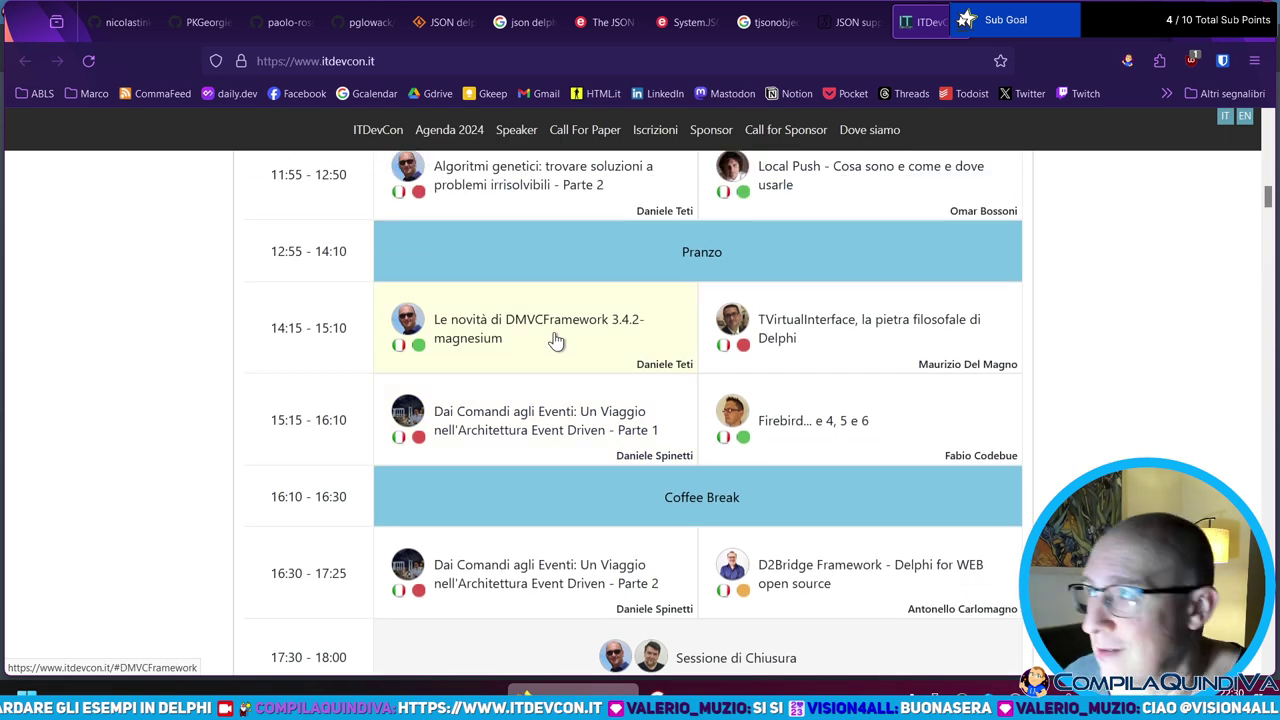
scroll(557, 341, up, 3)
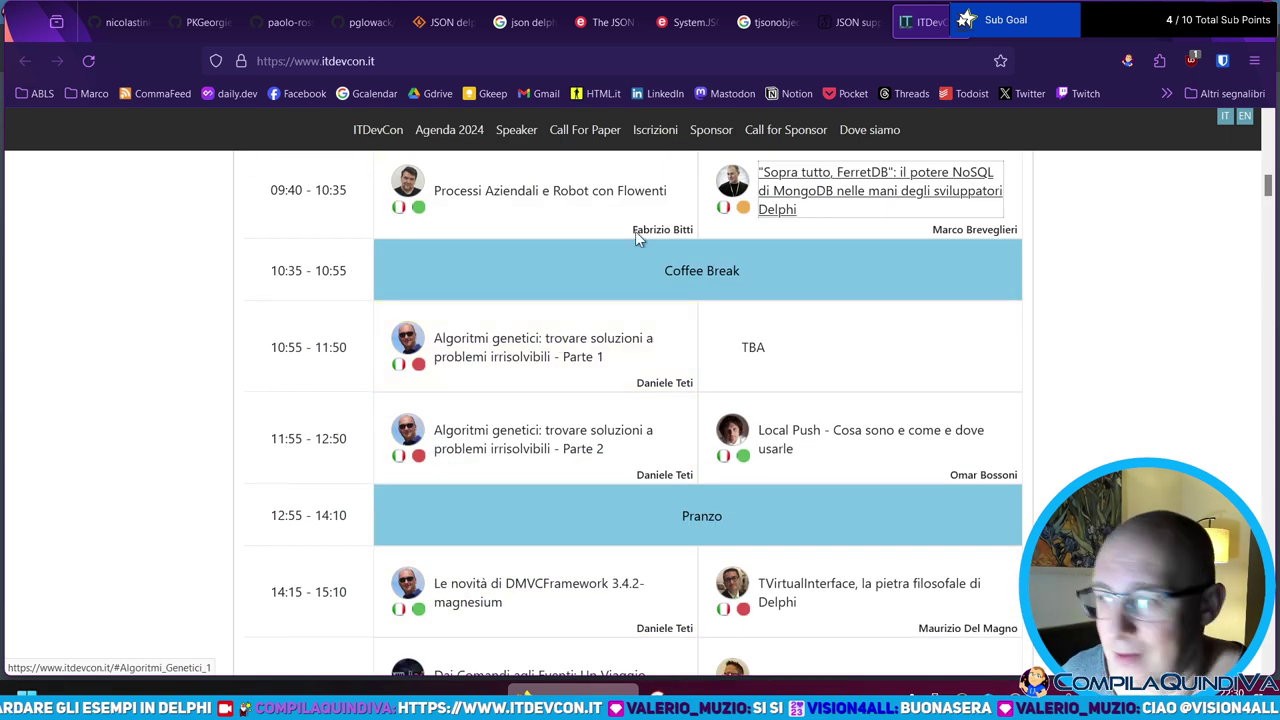
scroll(612, 250, down, 4)
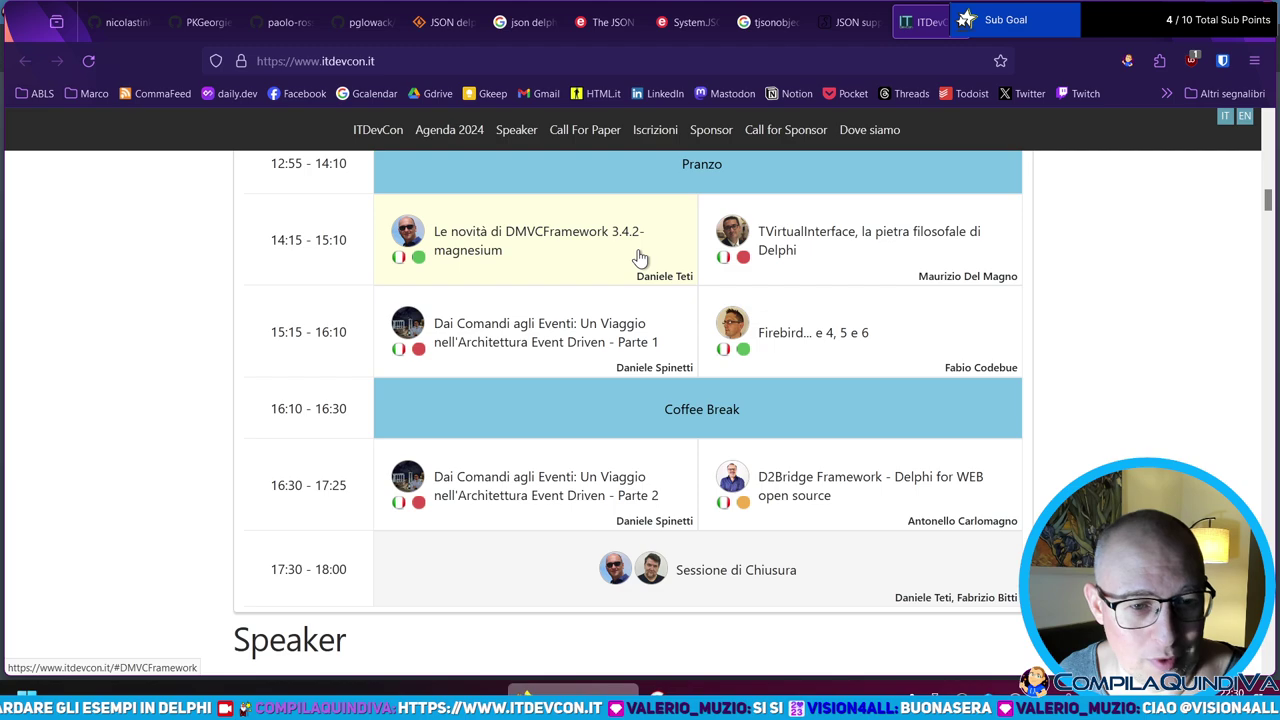
- Find the Event Driven Parte 2 talk in the Speaker section and highlight "Event-Driven Architecture" in its description
scroll(640, 258, down, 5)
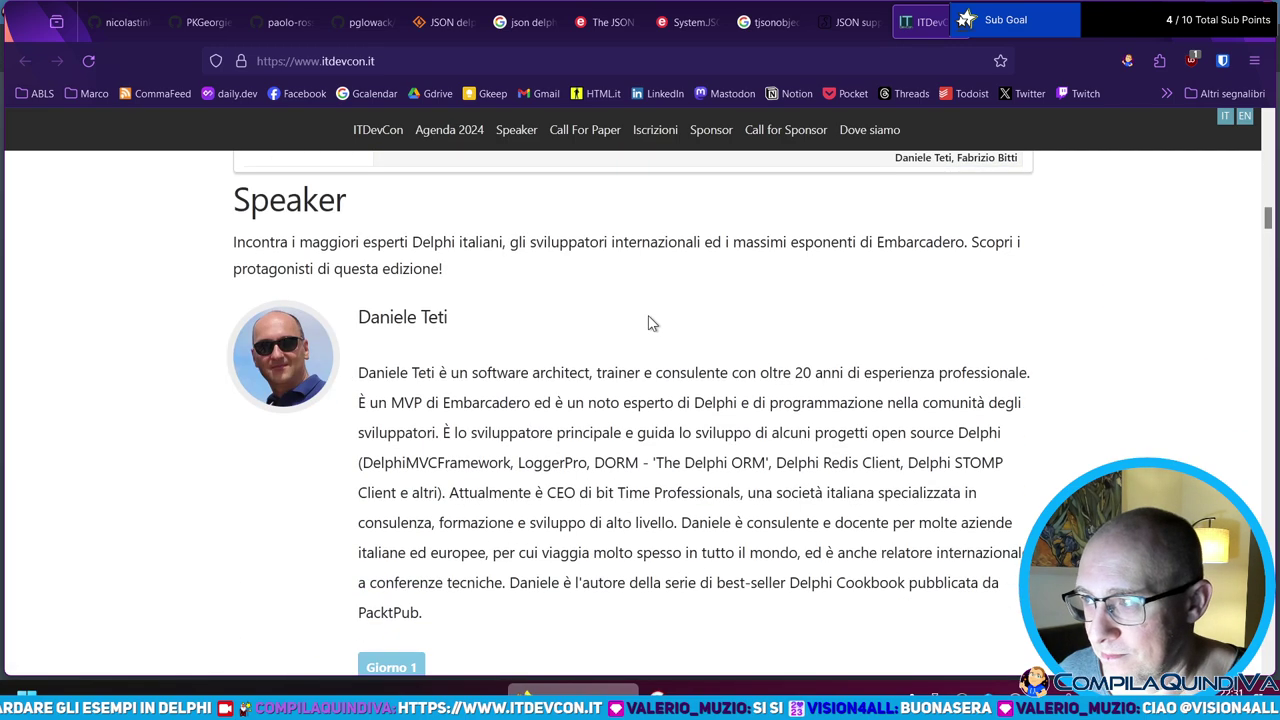
scroll(657, 323, up, 2)
scroll(640, 330, down, 8)
scroll(630, 336, down, 10)
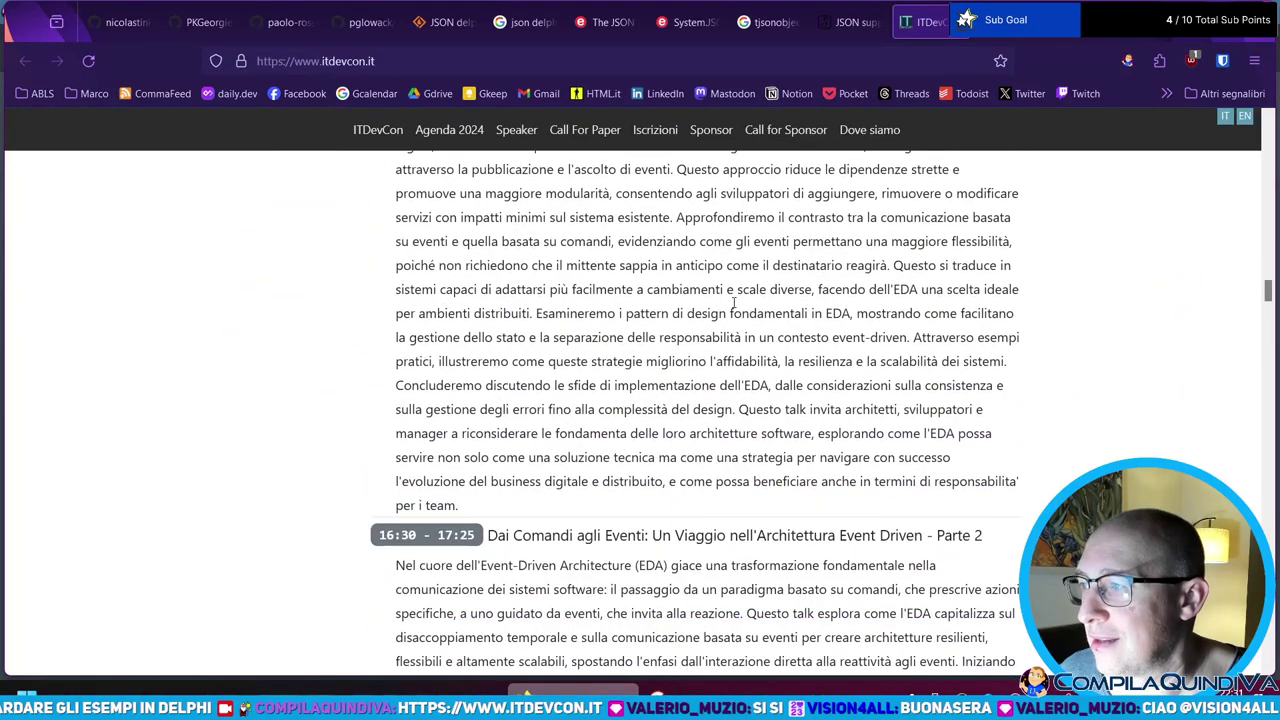
scroll(600, 300, down, 4)
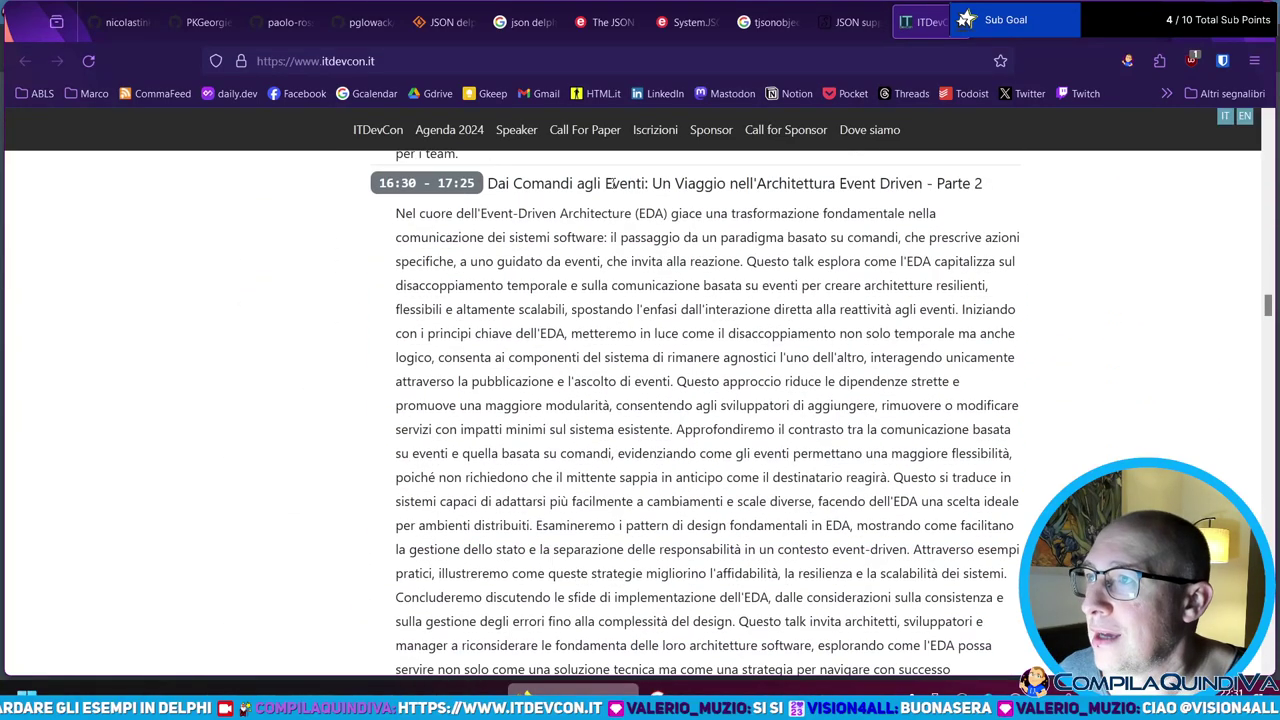
drag(479, 214, 632, 214)
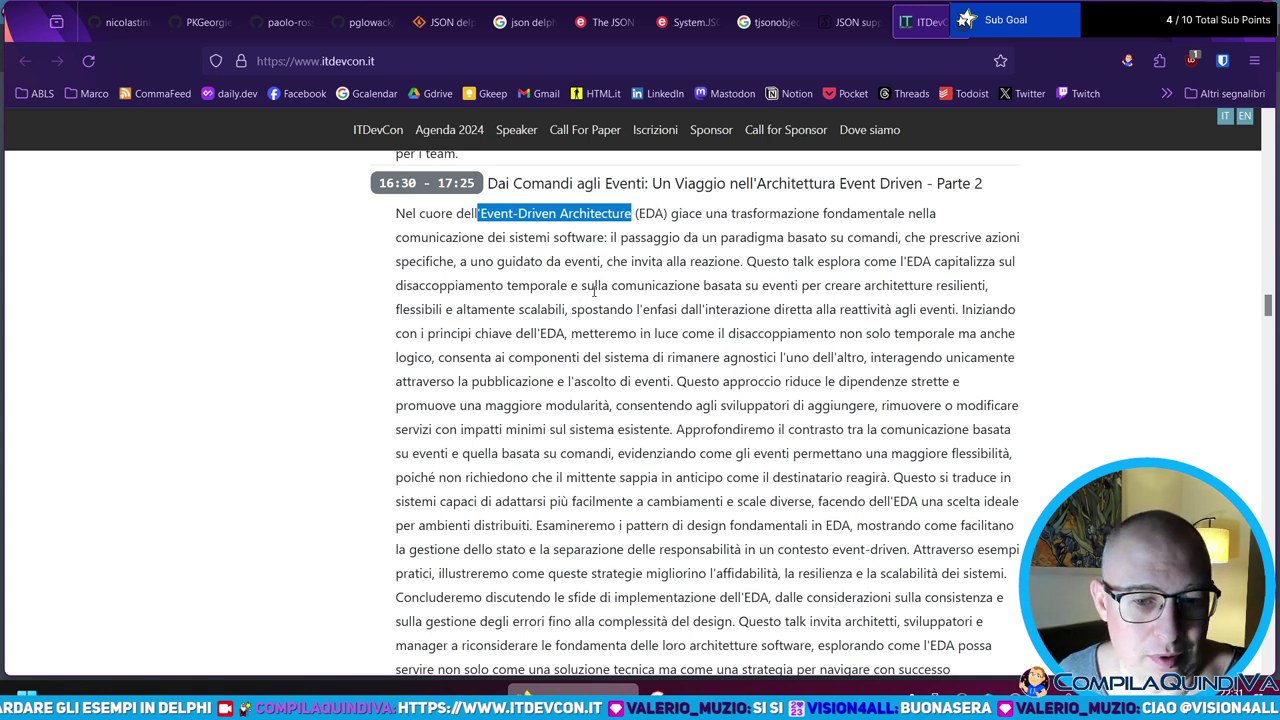
- Review the following speaker profiles, highlighting the name of the D2Bridge talk's speaker and the "D2Bridge Framework" session title in turn
scroll(590, 290, down, 5)
scroll(578, 289, down, 1)
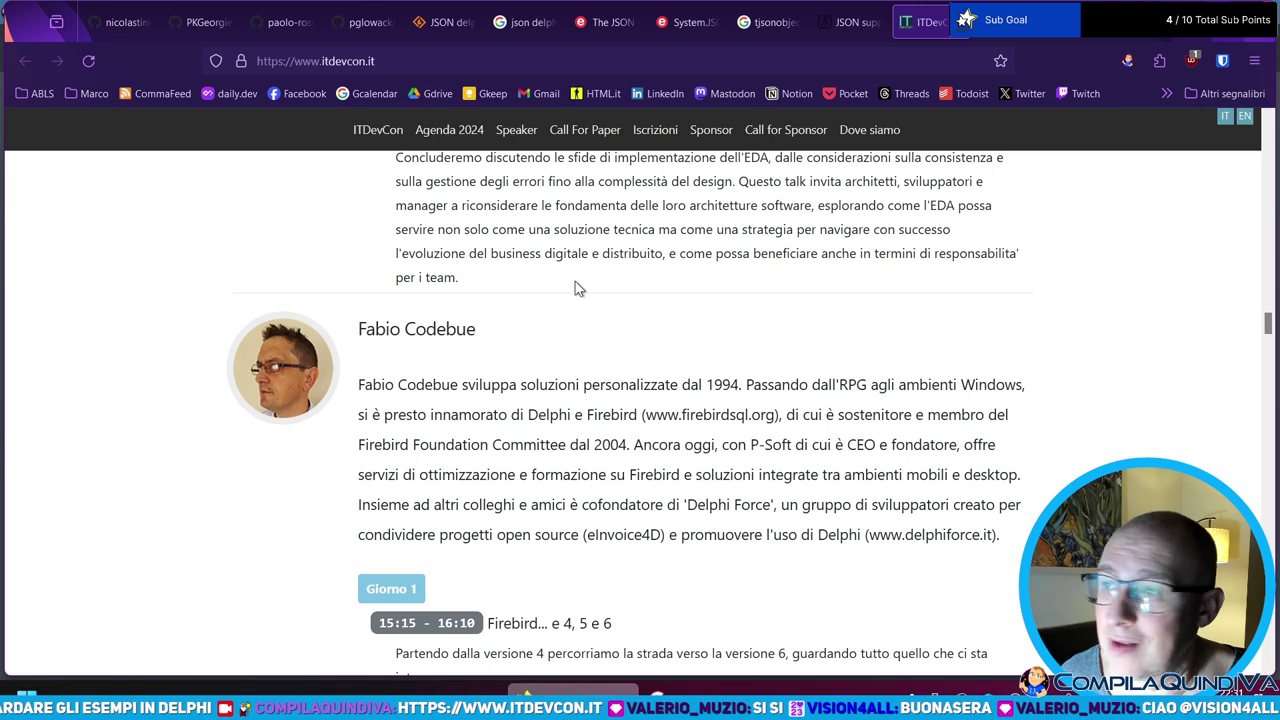
scroll(570, 290, down, 3)
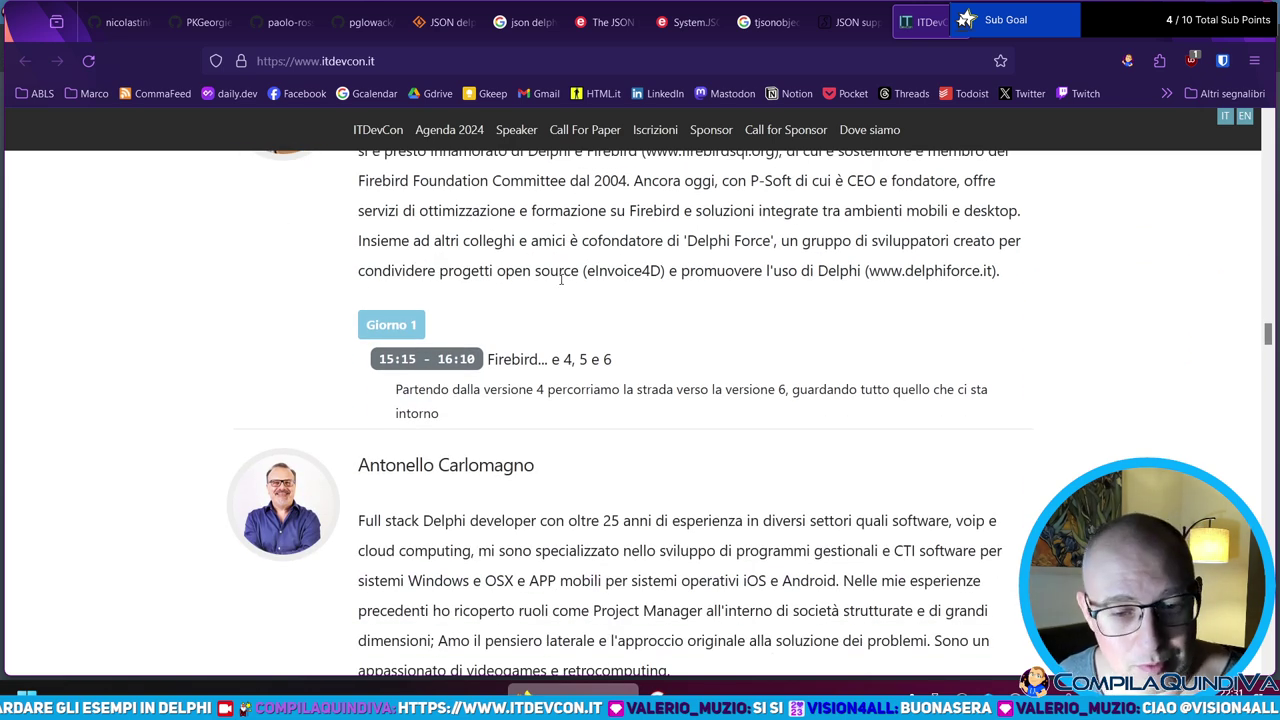
scroll(570, 288, down, 5)
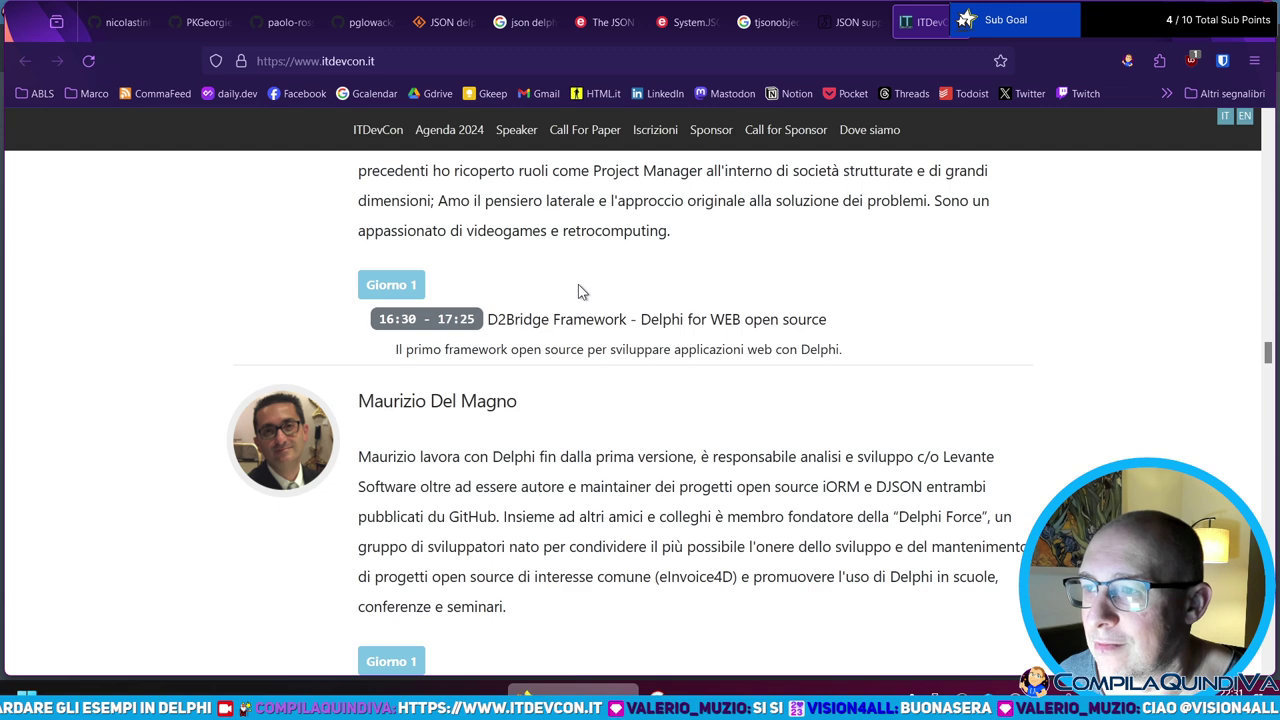
scroll(308, 258, up, 2)
drag(360, 200, 605, 216)
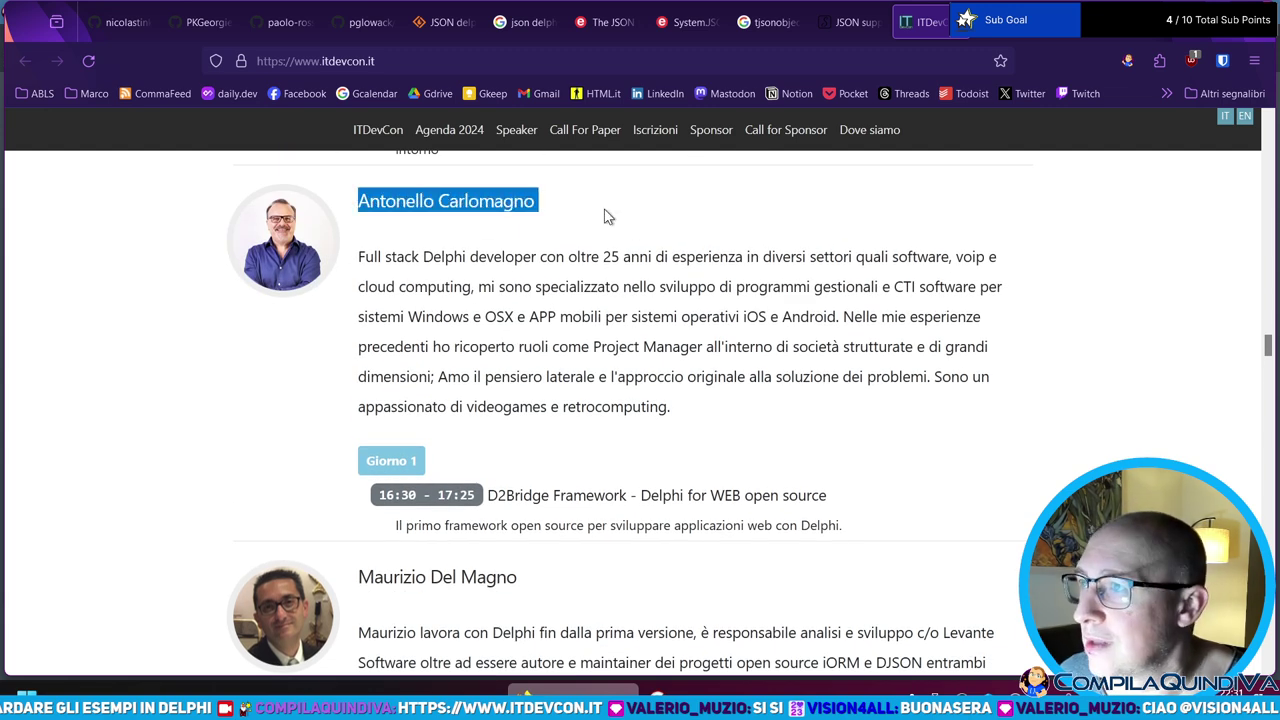
click(560, 372)
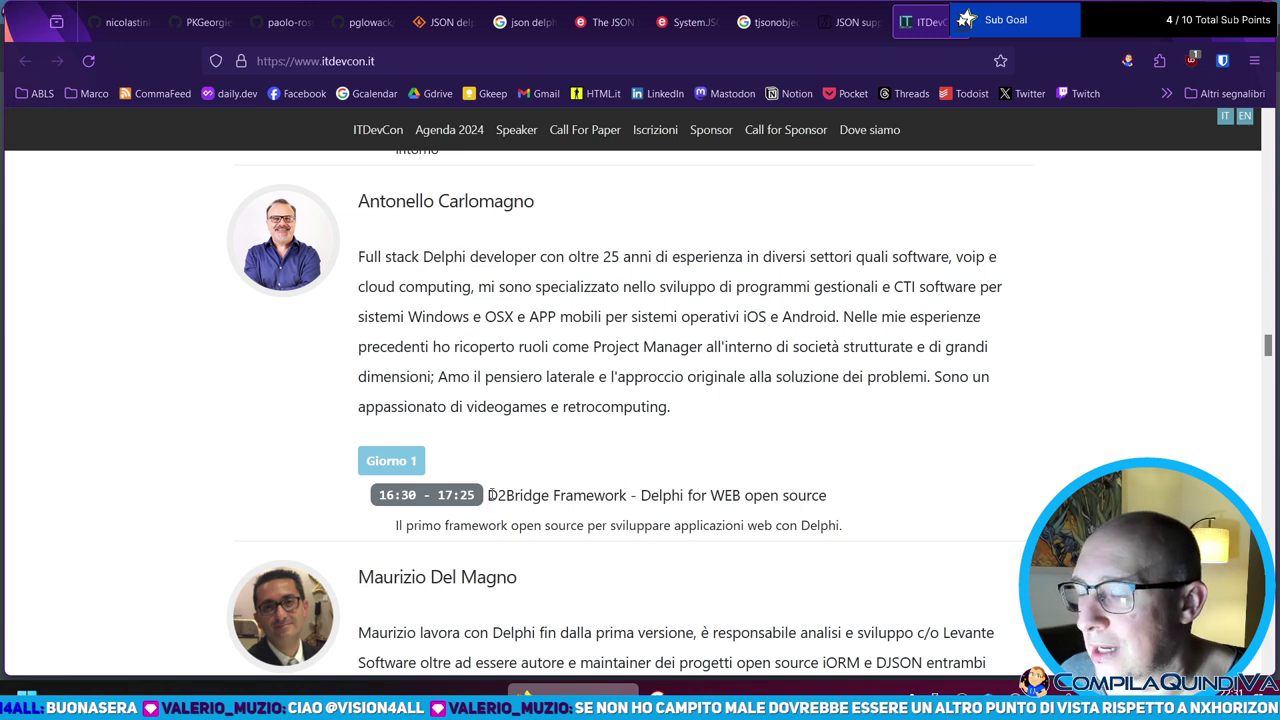
drag(489, 495, 624, 494)
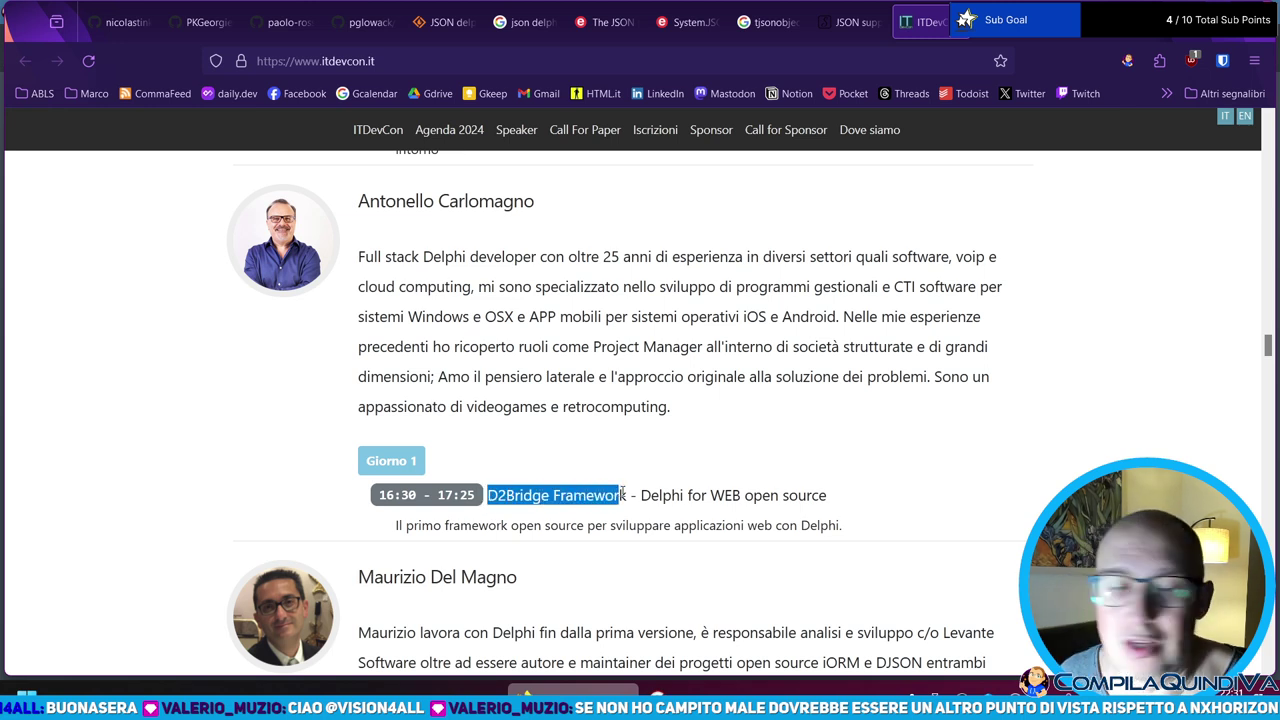
click(622, 492)
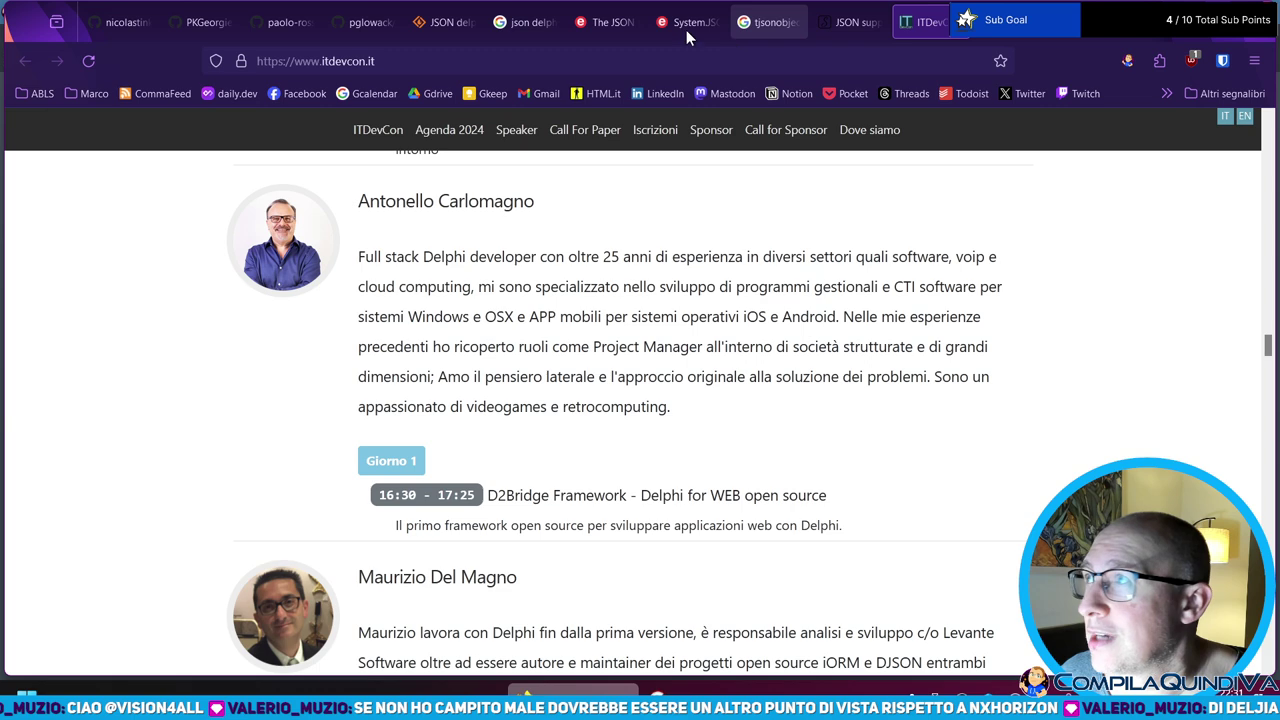
- Open github.com in a new tab and search GitHub for nxhorizon
key(ctrl+t)
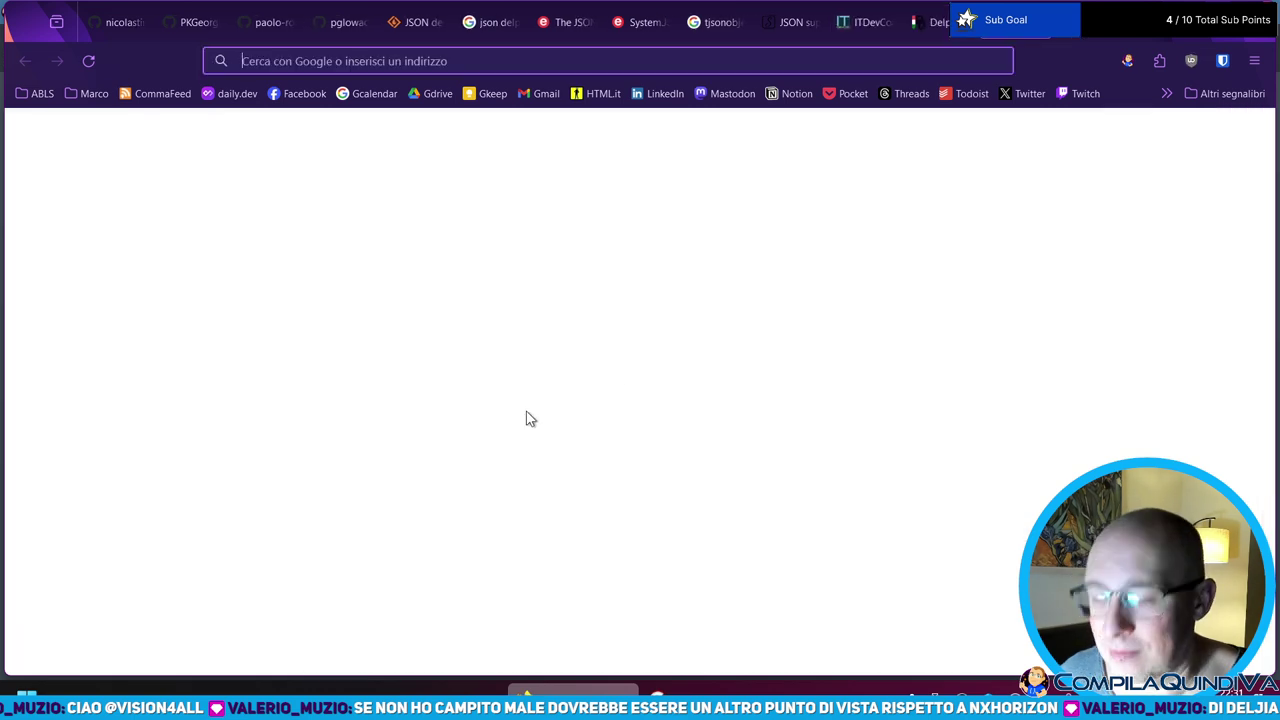
text(github.com/)
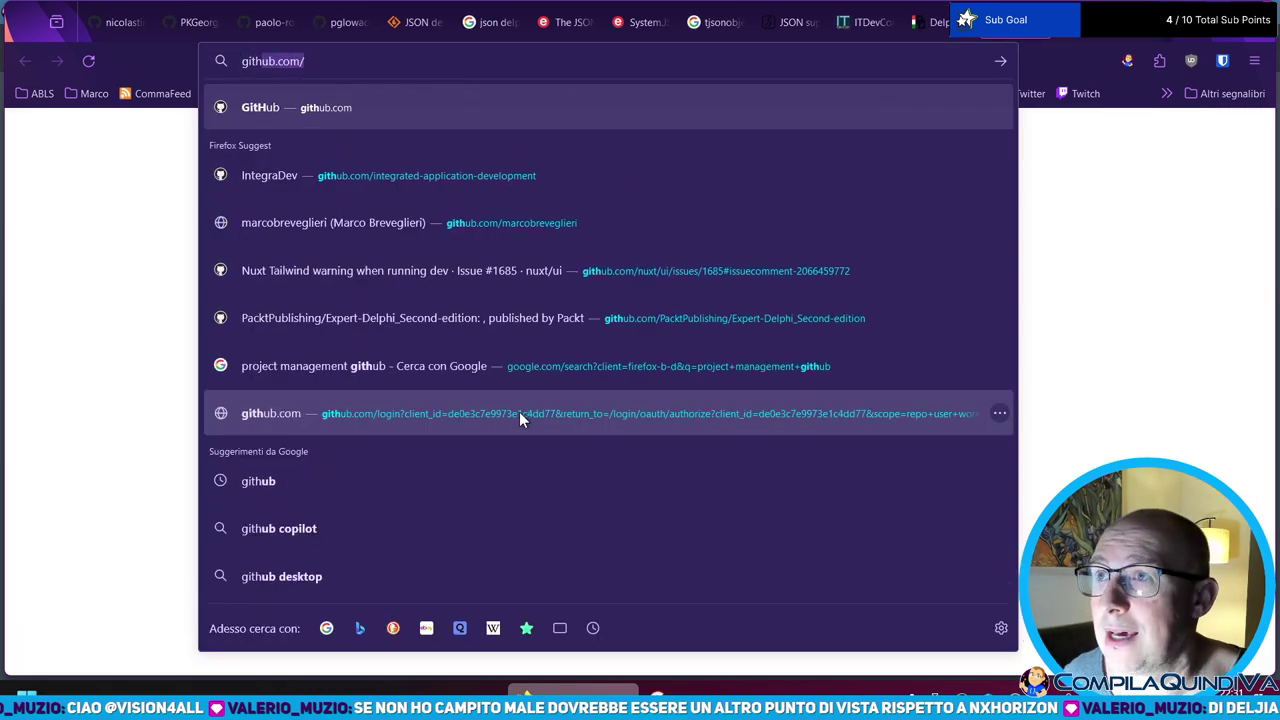
key(Return)
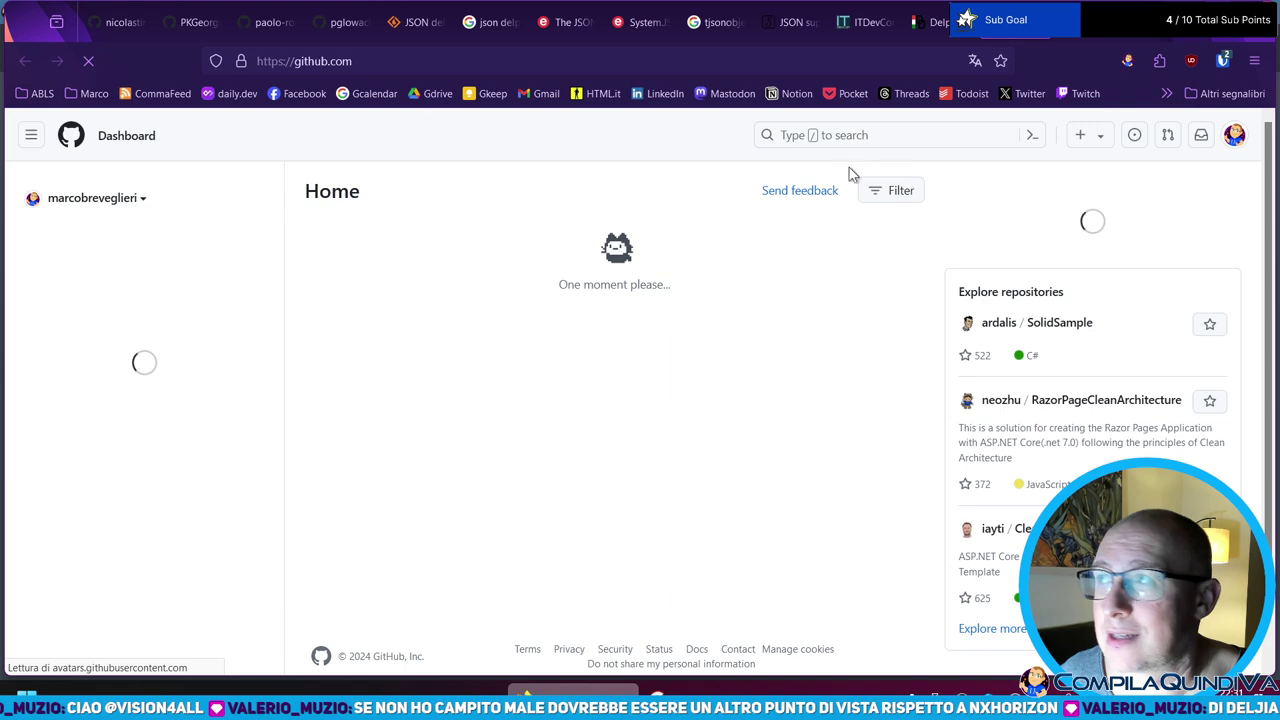
click(887, 135)
text(n)
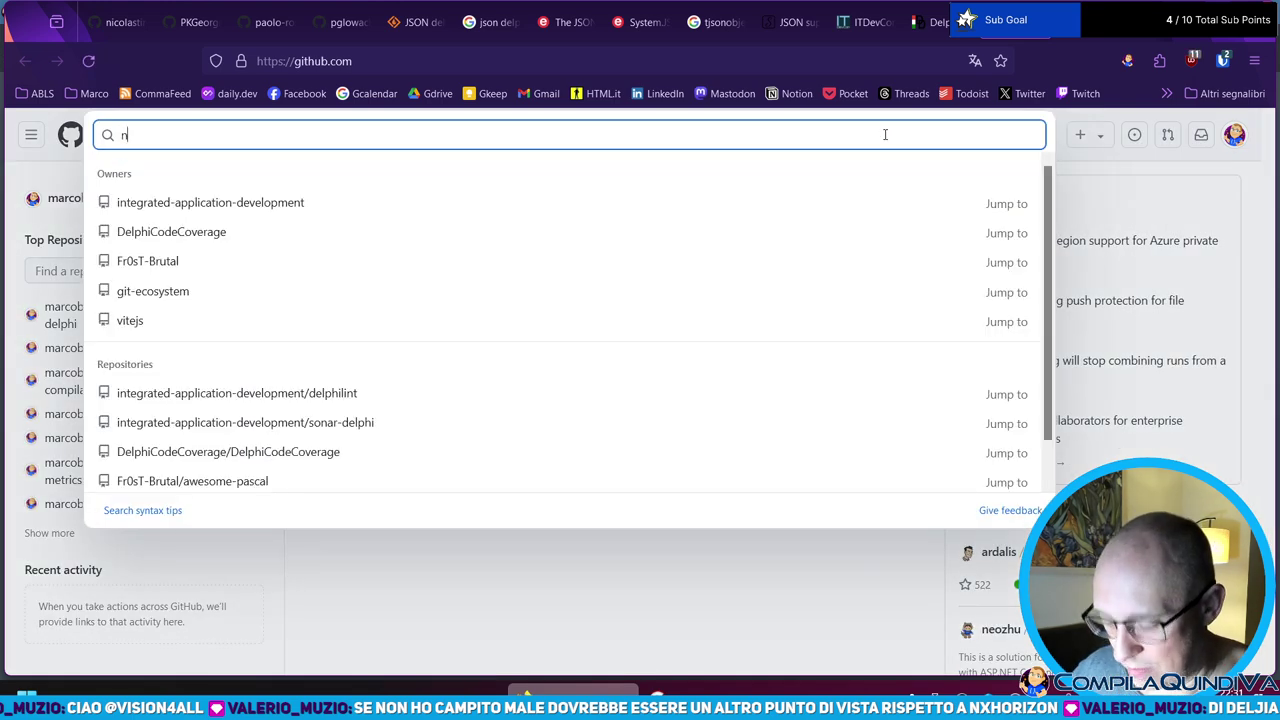
text(xhorizon)
key(Return)
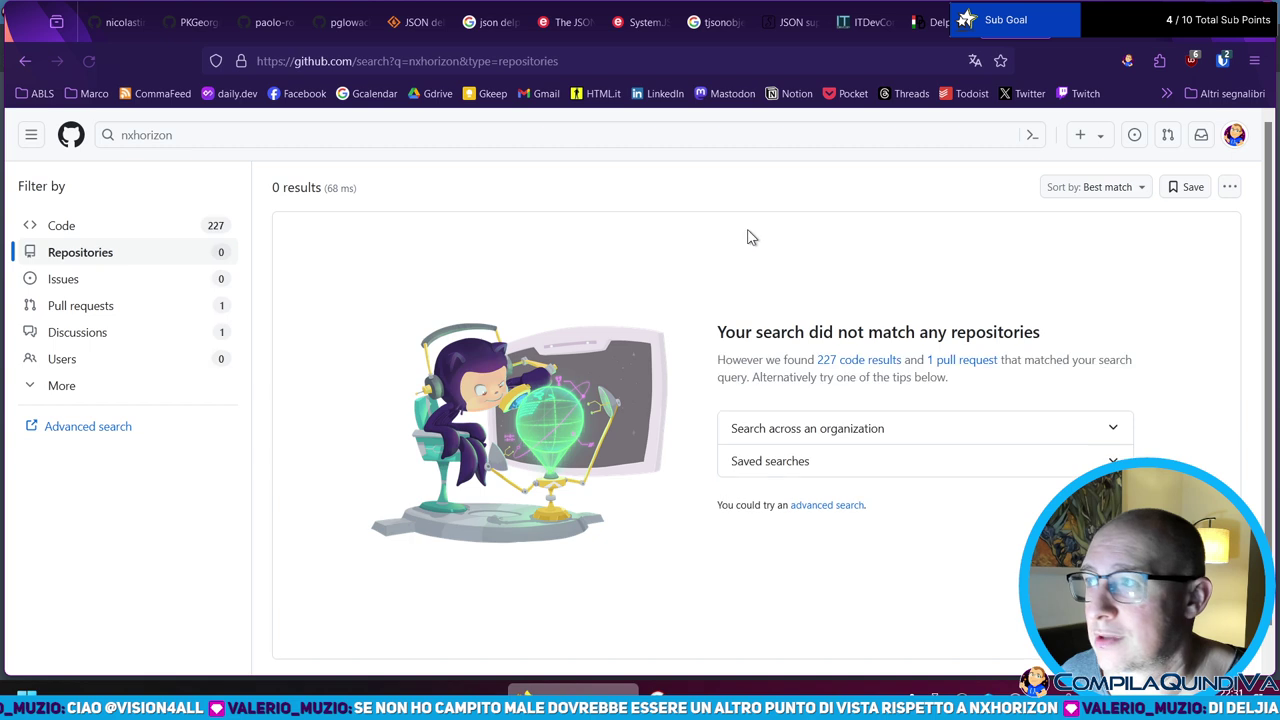
- Search Google for nxhorizon instead of refining the GitHub search
click(165, 134)
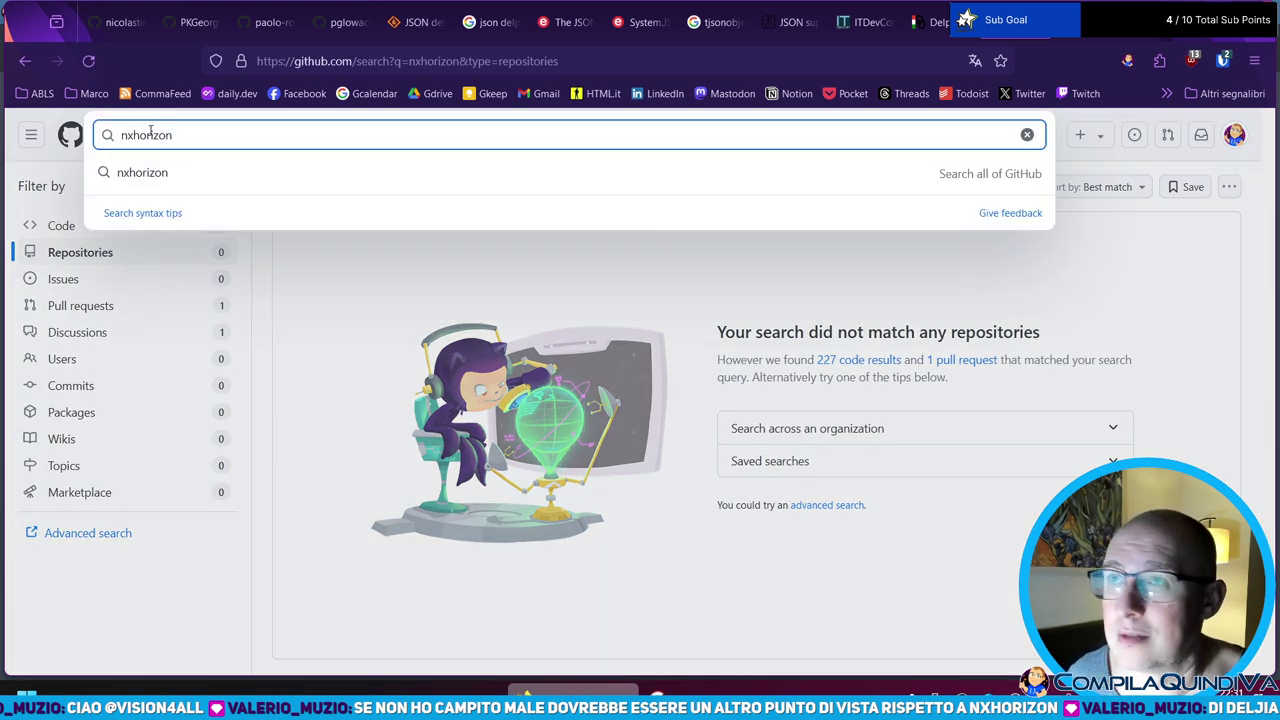
click(561, 60)
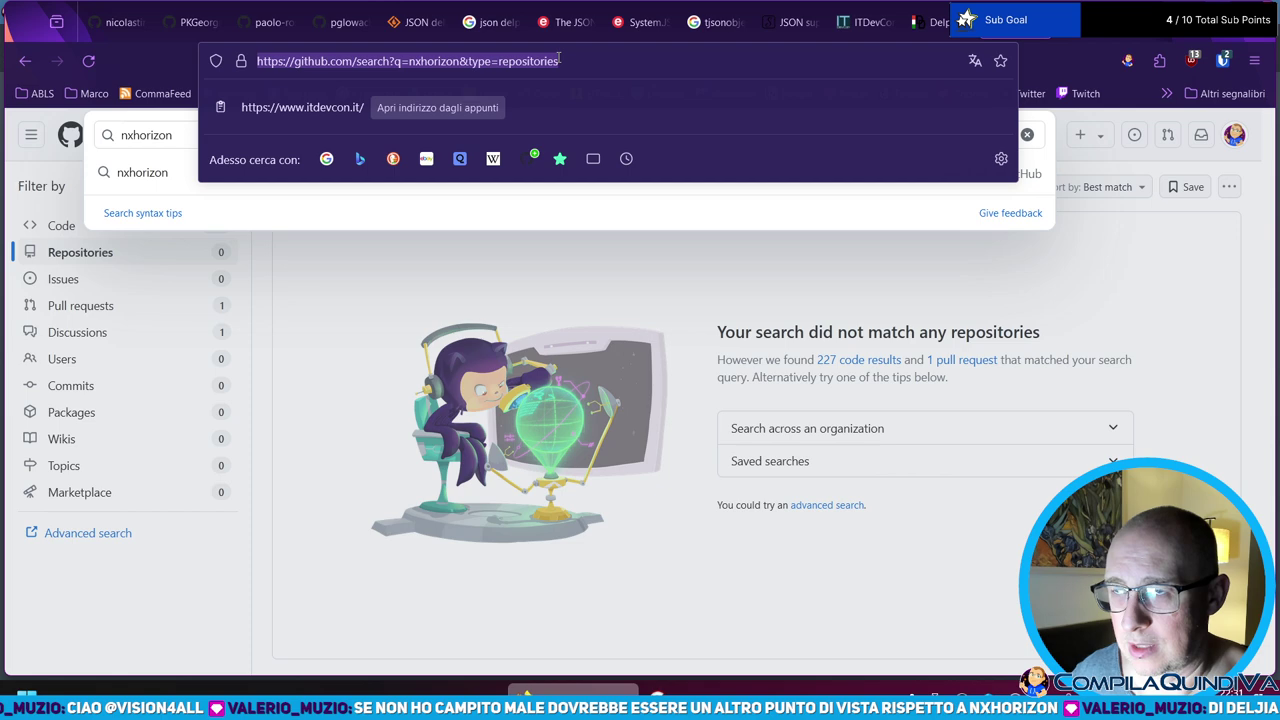
text(nxhorizon)
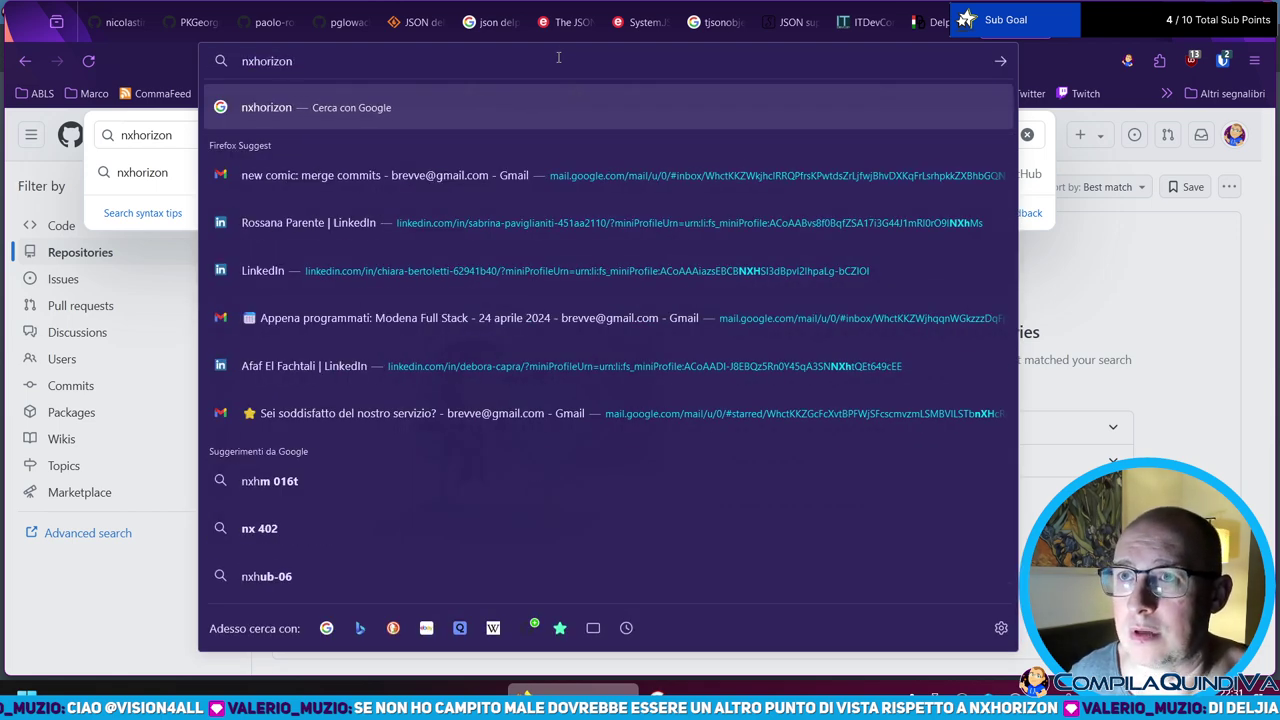
key(Return)
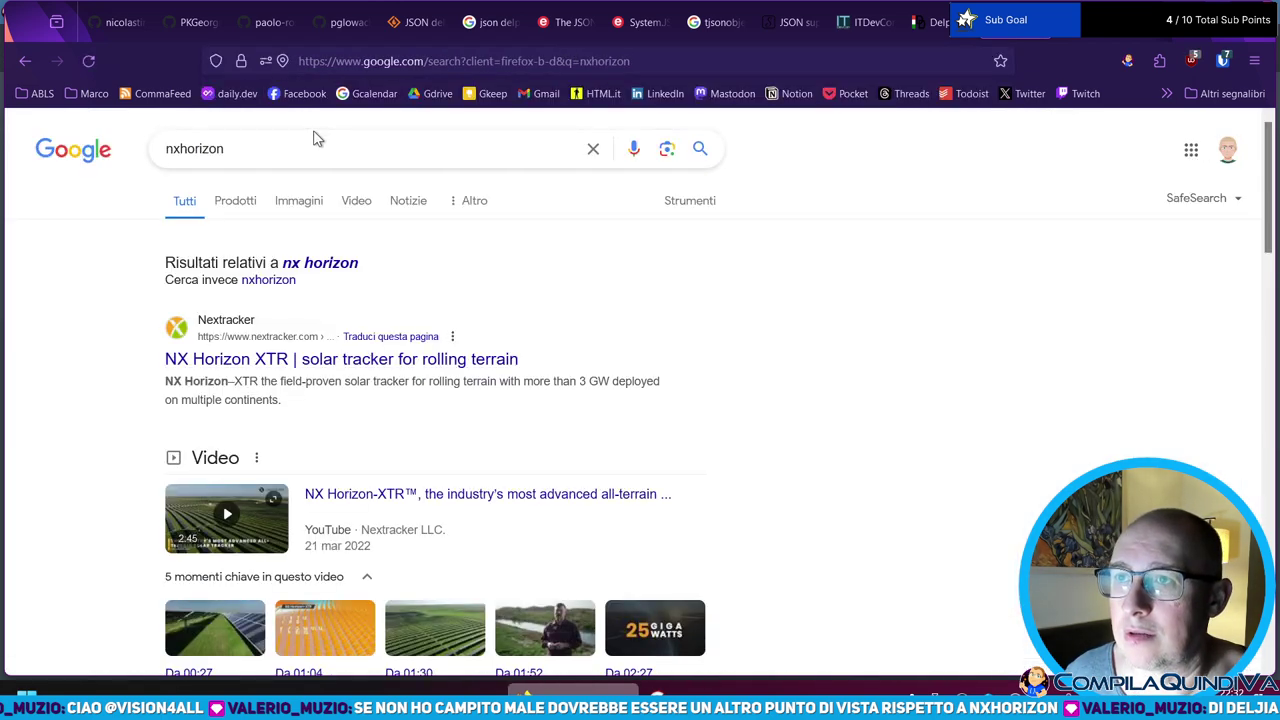
- Search Google for the author's name with the suggested query ending in "delphi memory management pdf download"
click(296, 143)
key(ctrl+a)
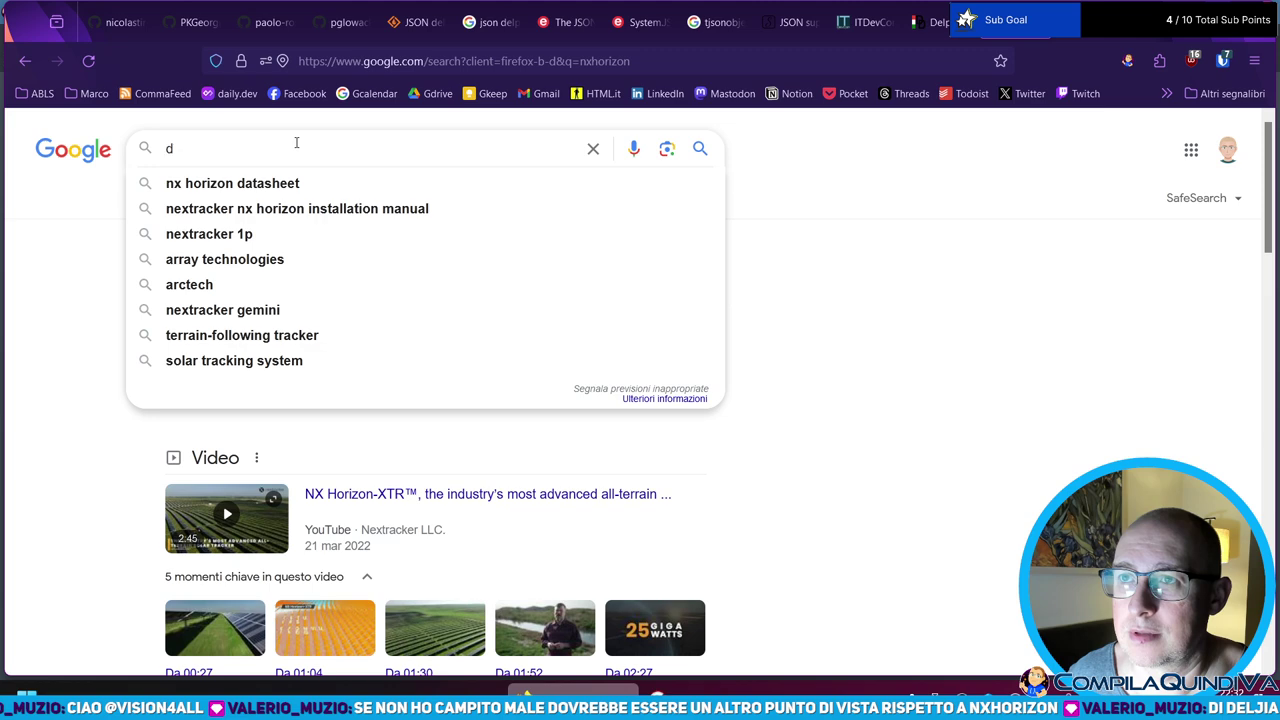
text(dalij)
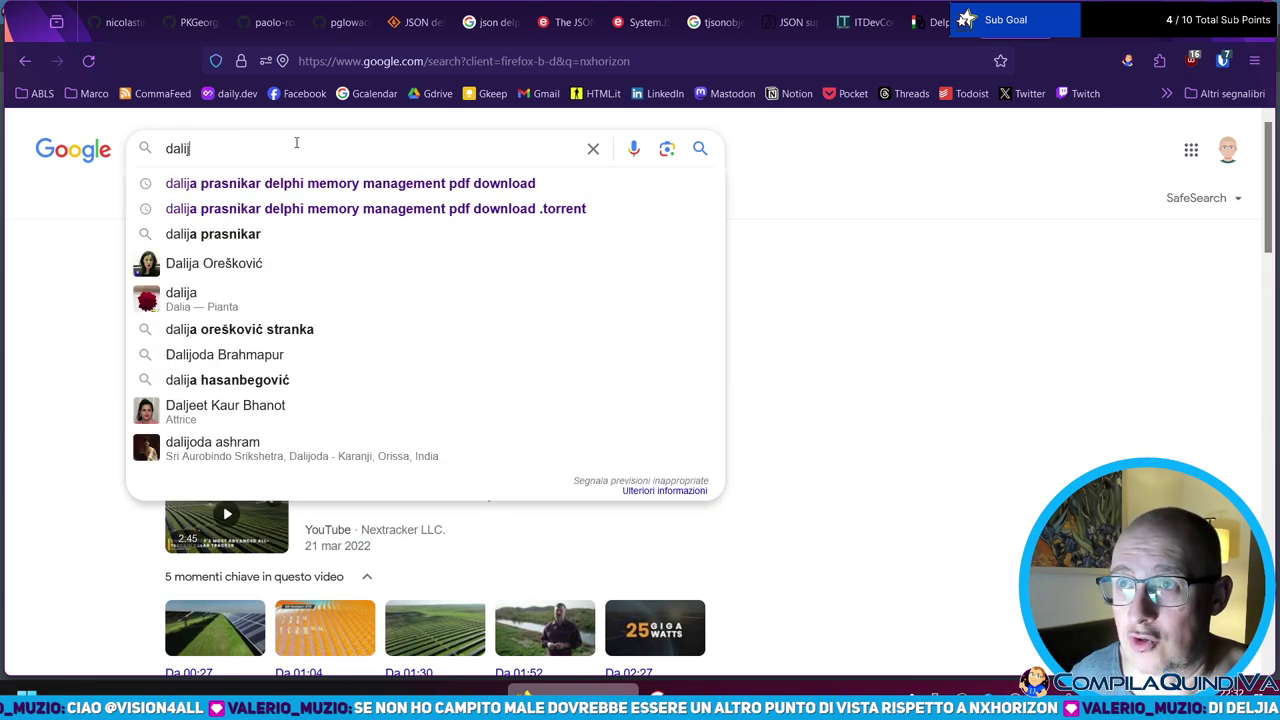
key(Down)
key(Up)
key(ctrl+a)
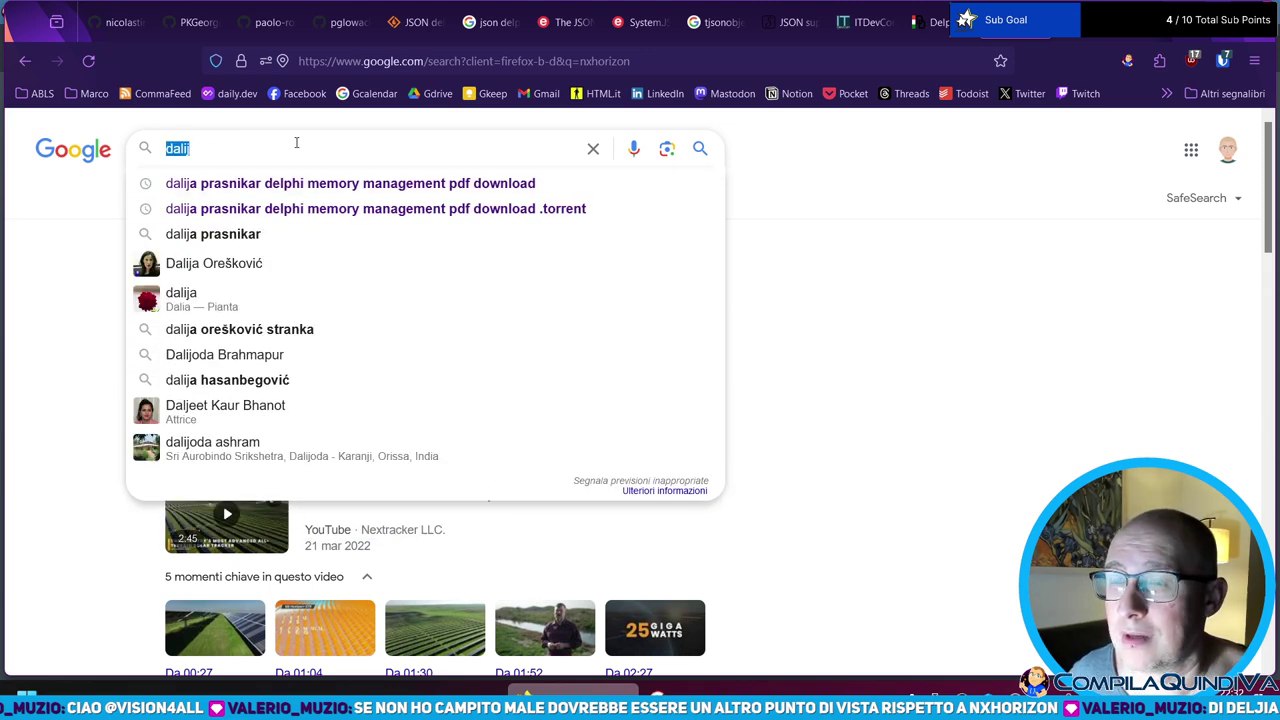
key(Down)
key(Return)
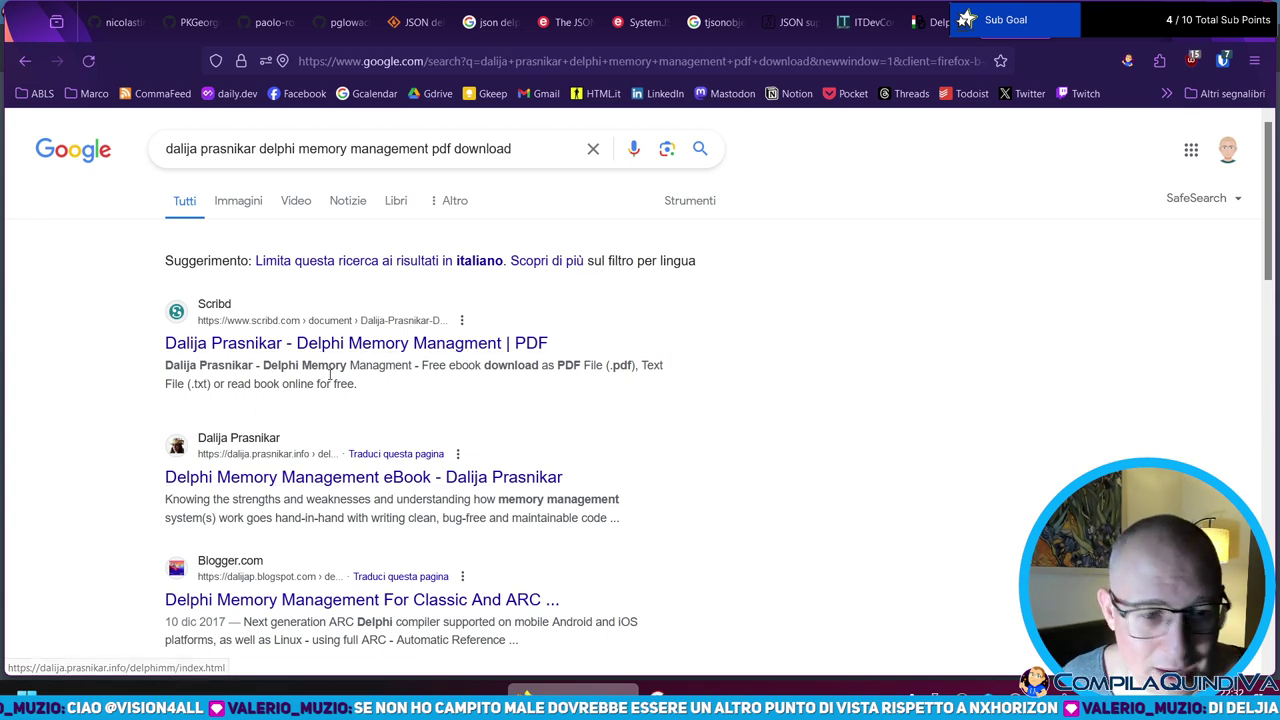
- Open the author's Delphi Memory Management eBook page and examine the book's purchase options, description and Table of Contents
click(301, 489)
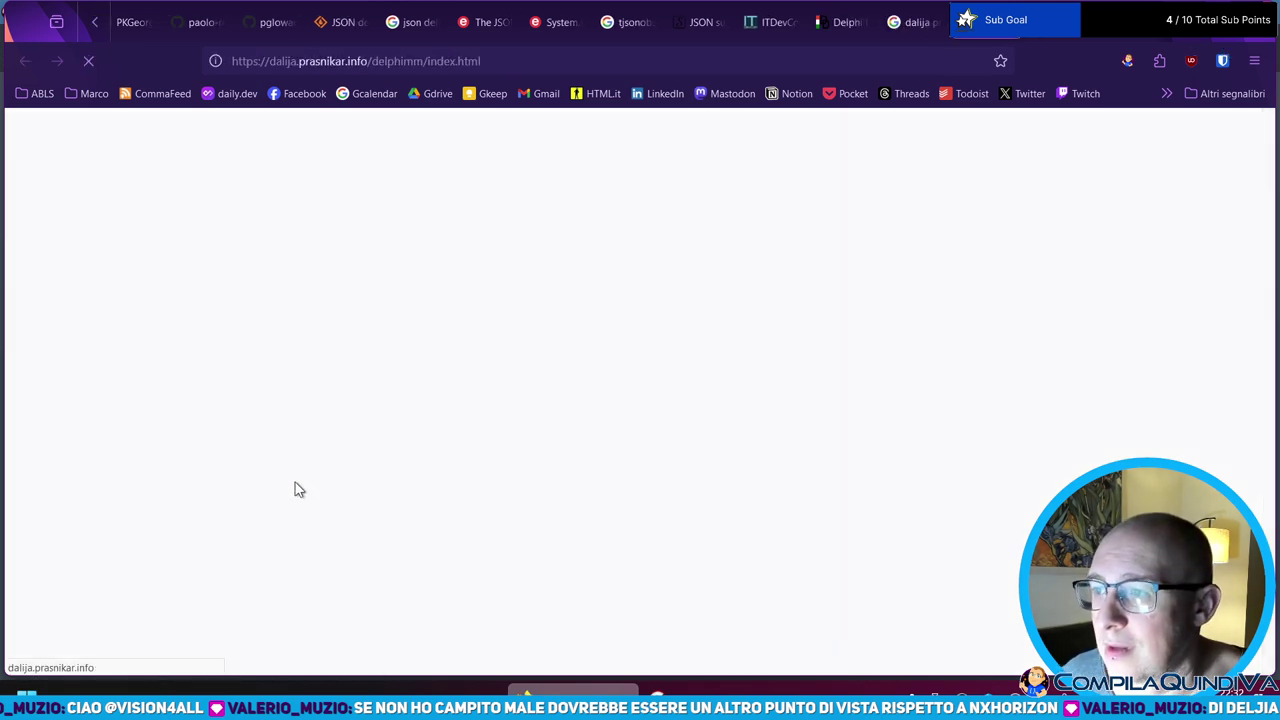
scroll(534, 463, down, 6)
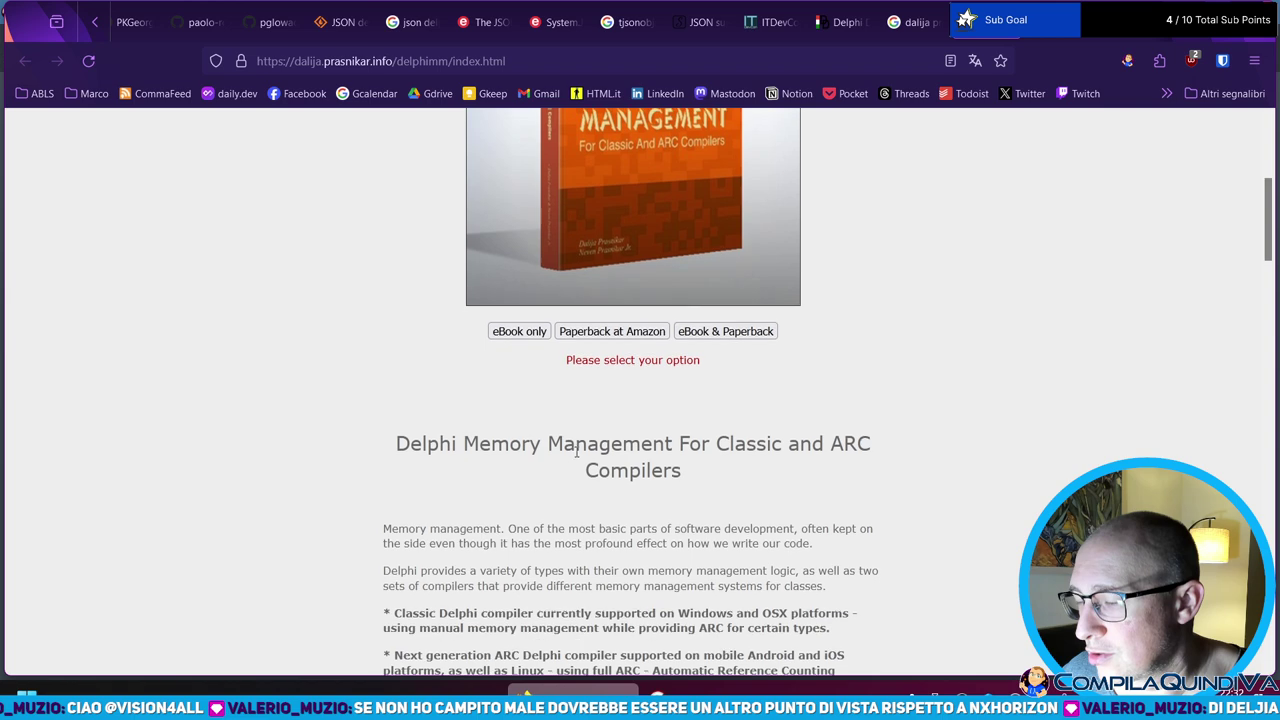
scroll(570, 457, up, 3)
scroll(314, 486, down, 3)
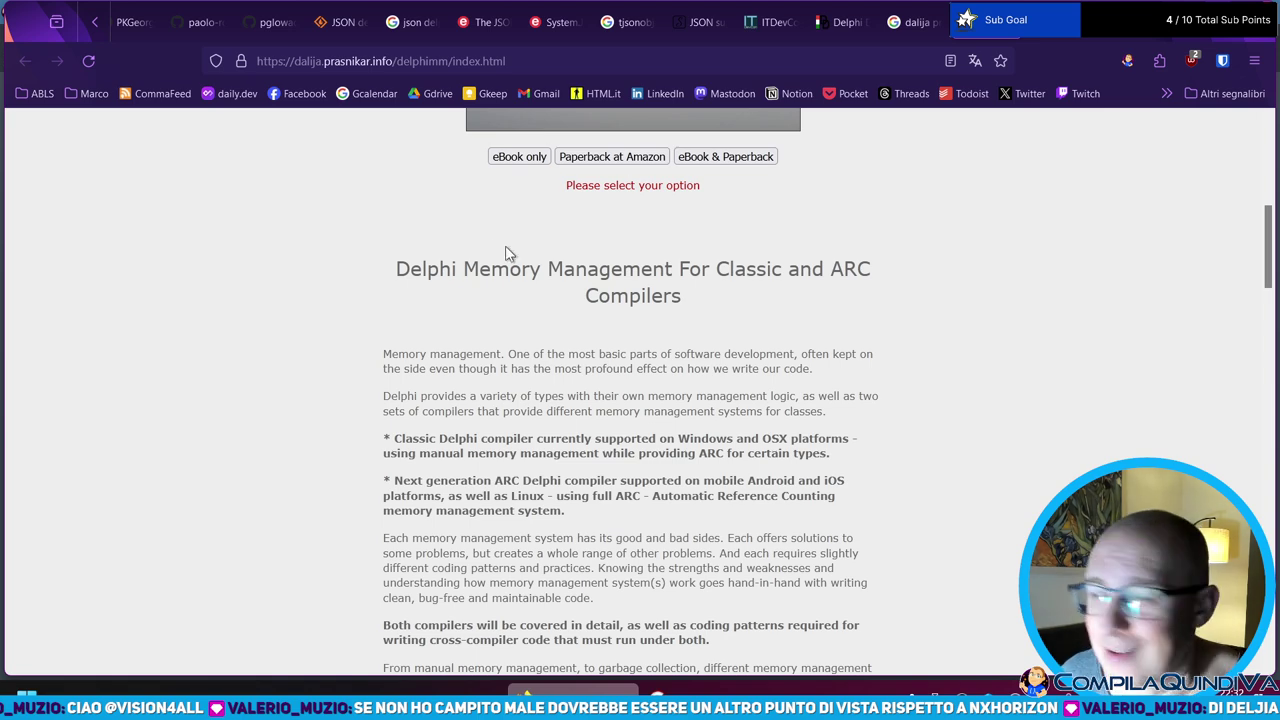
scroll(559, 255, down, 8)
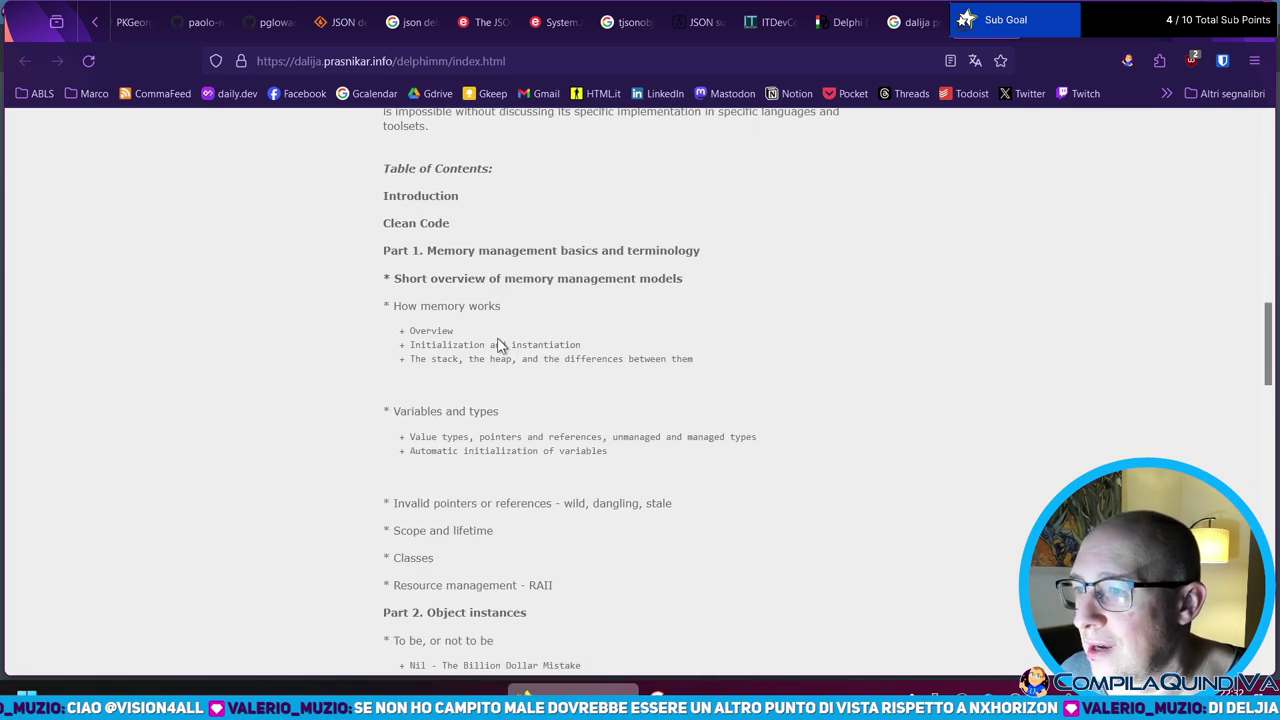
- Examine the rest of the eBook's Table of Contents through Part 5, the Appendix and the paperback discount offer
scroll(515, 305, down, 8)
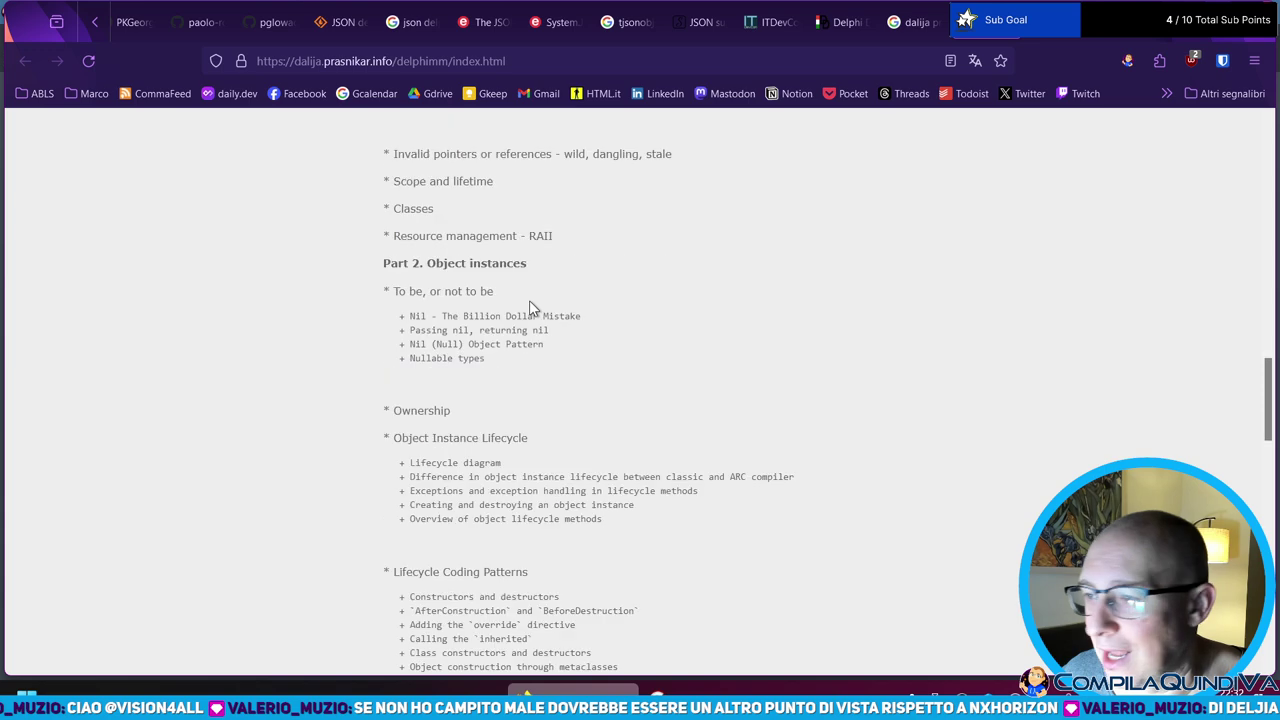
scroll(522, 320, down, 2)
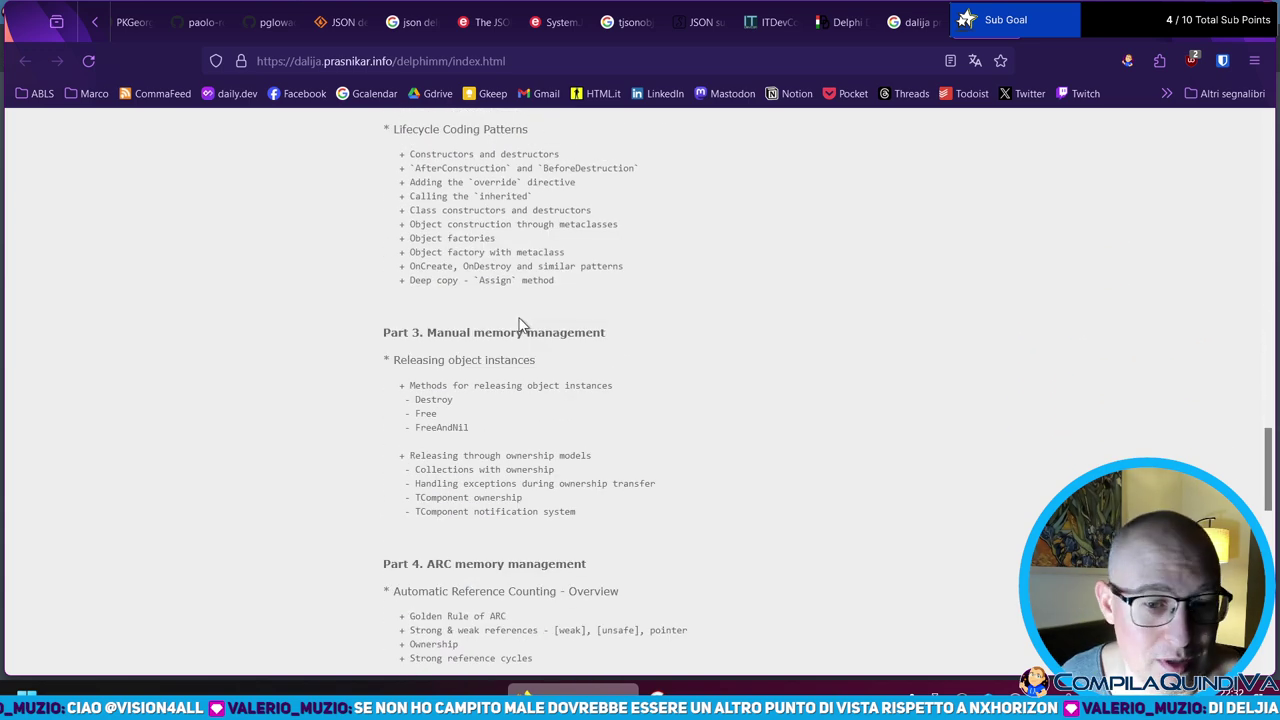
scroll(519, 325, down, 4)
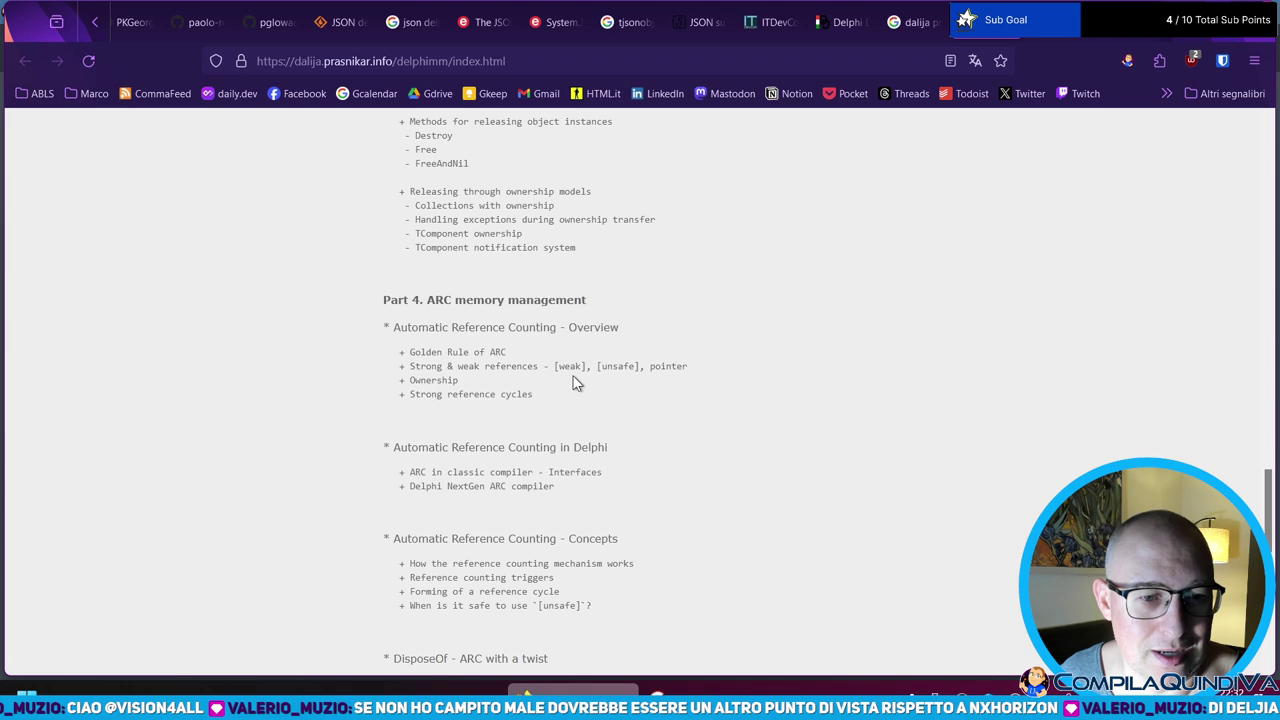
scroll(590, 378, down, 10)
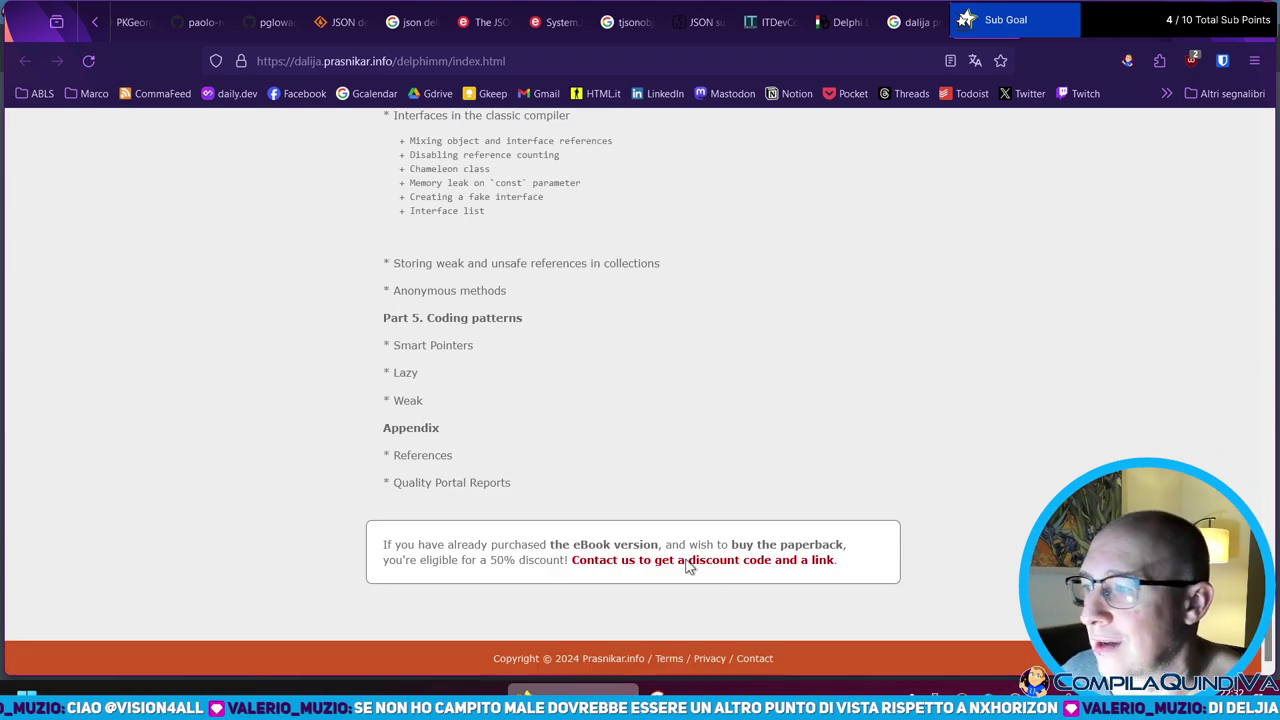
scroll(525, 345, up, 8)
scroll(560, 420, down, 8)
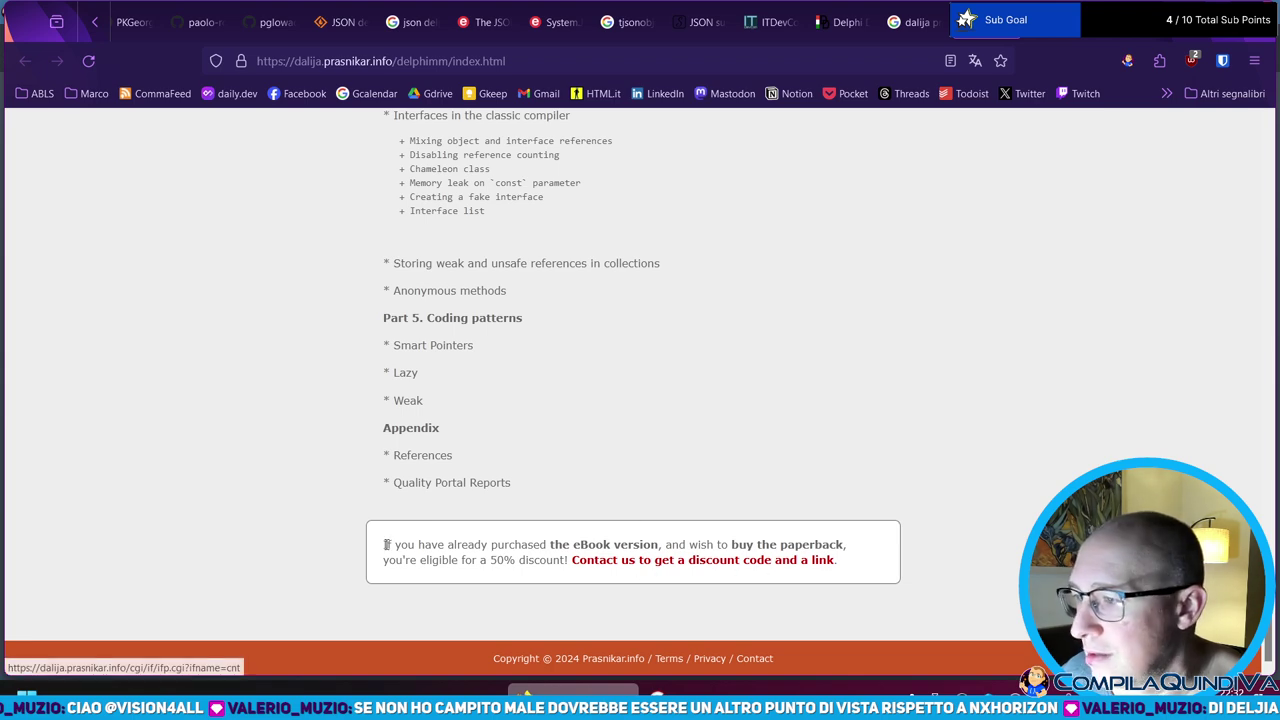
scroll(453, 240, up, 20)
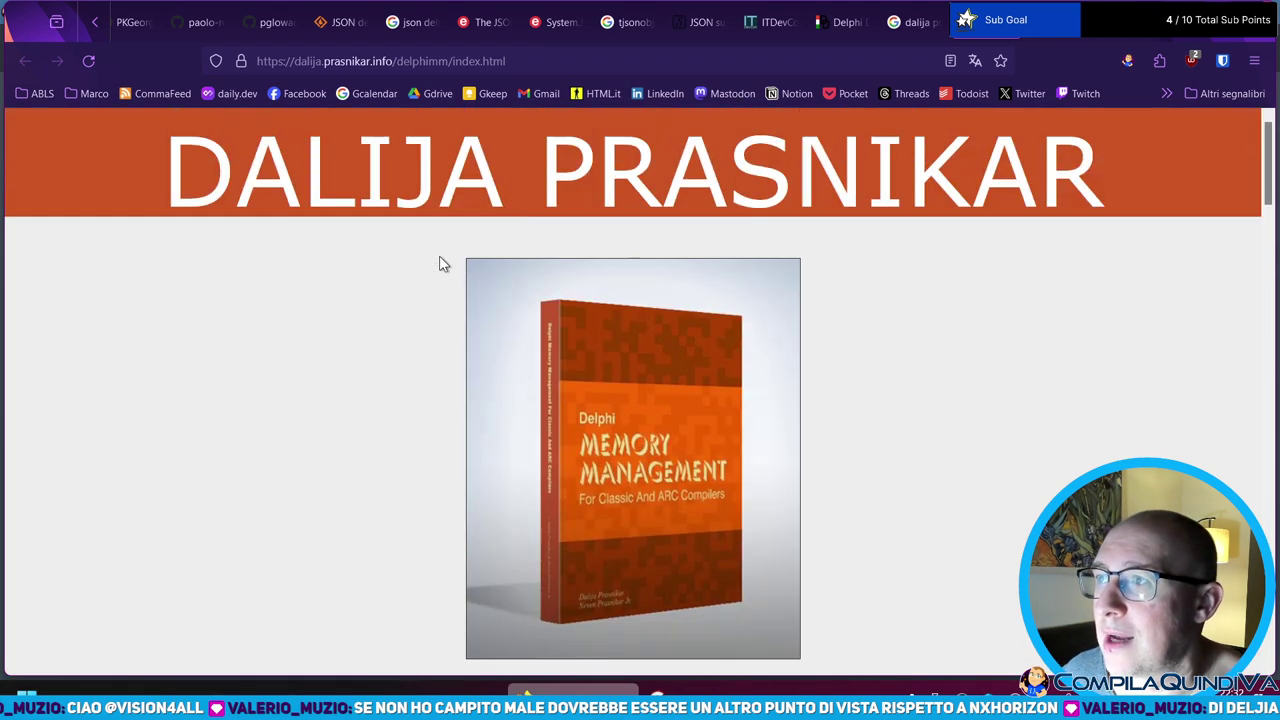
- Open the author's home page, follow it to the author's GitHub profile, and open the pinned nx-horizon repository
click(353, 172)
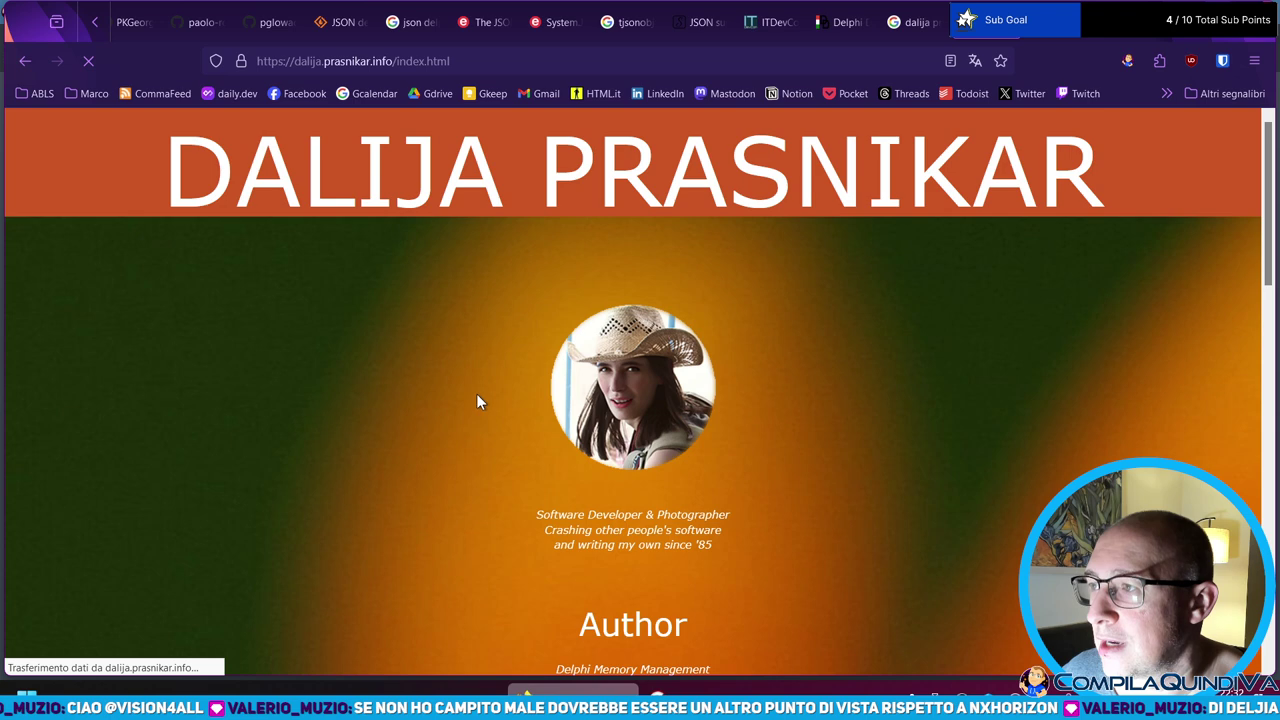
scroll(477, 398, down, 3)
scroll(641, 350, down, 8)
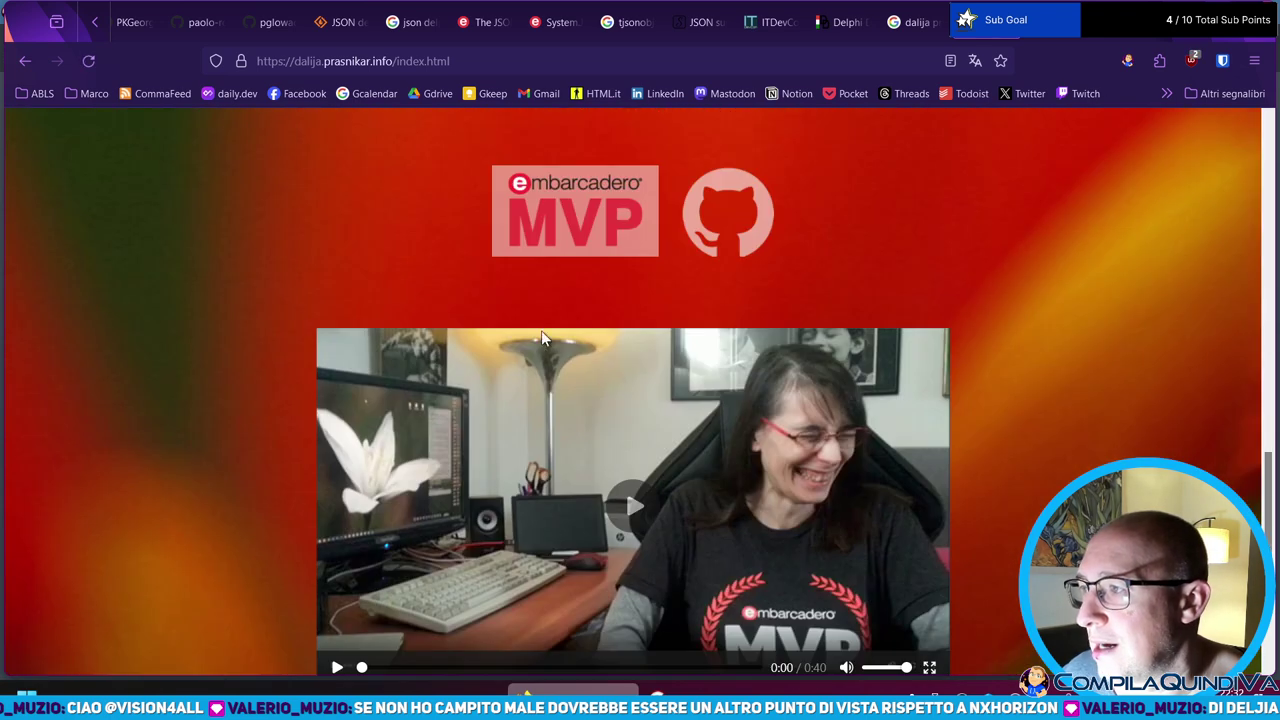
click(726, 218)
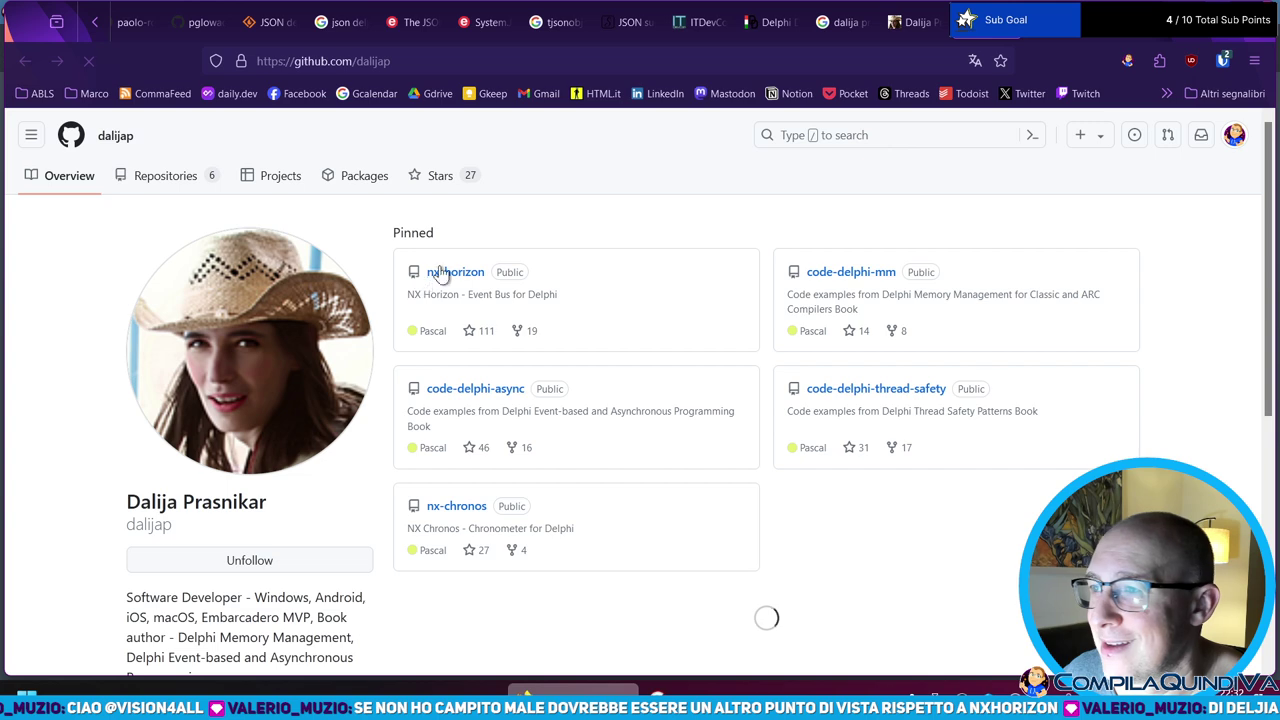
click(443, 271)
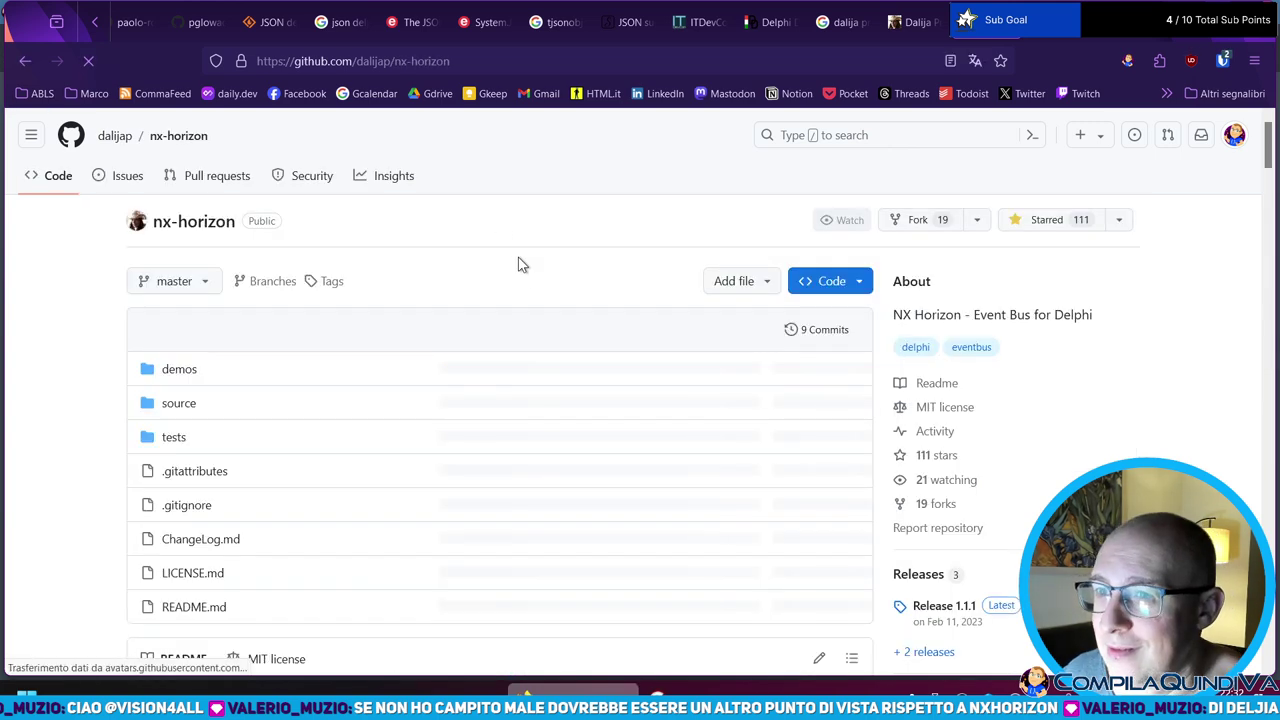
- Examine the nx-horizon README's features, event type and subscription code examples, message sending and documentation on event handlers and delivery options
scroll(509, 259, down, 2)
scroll(509, 259, down, 5)
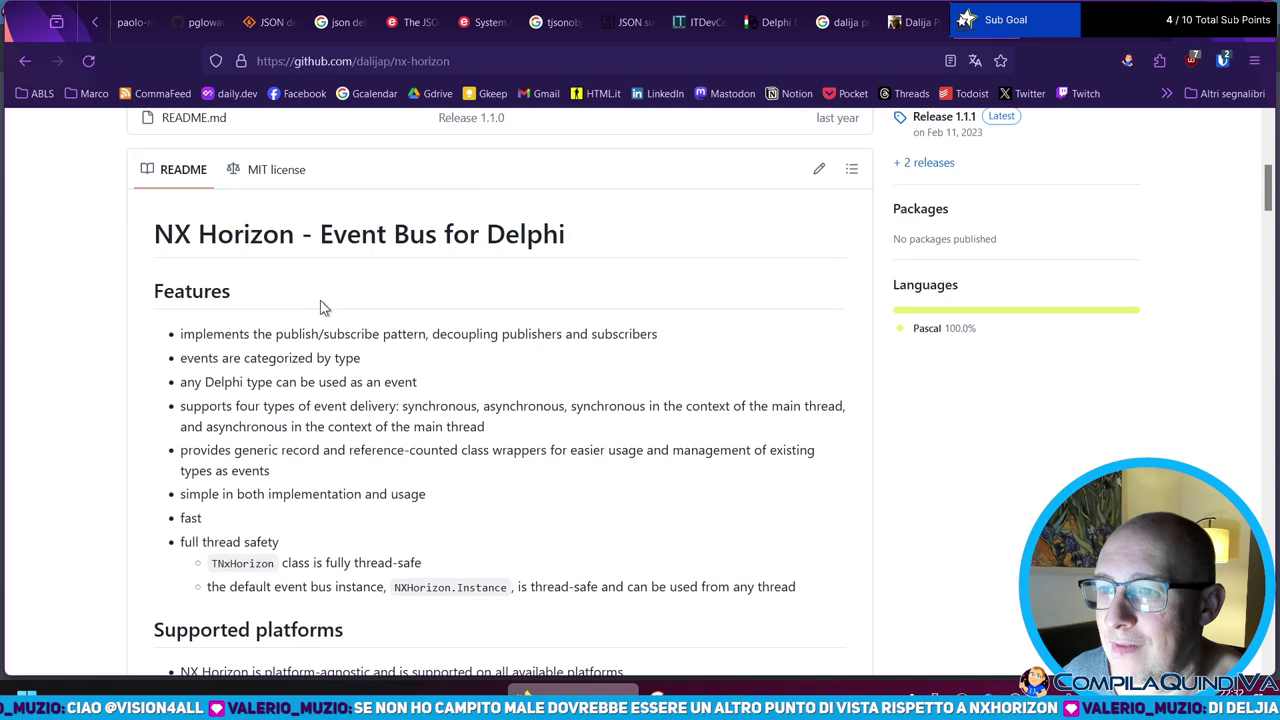
scroll(322, 300, down, 5)
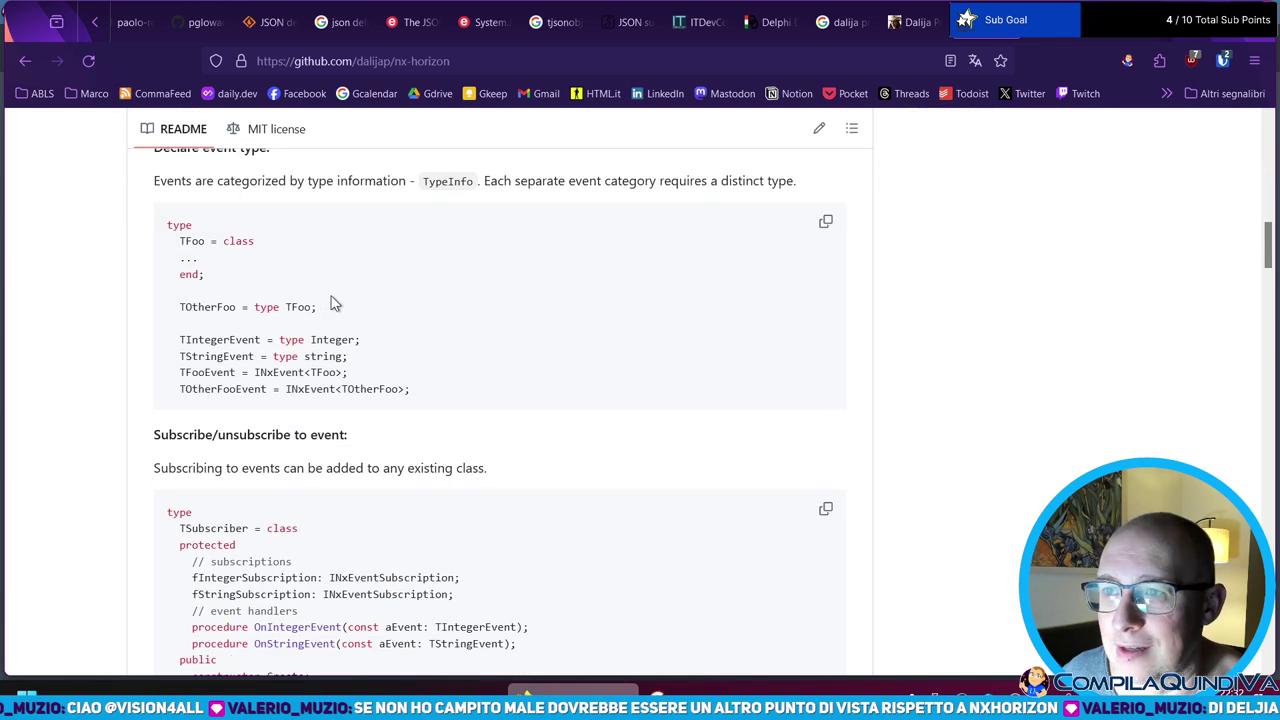
scroll(335, 303, down, 3)
scroll(344, 291, down, 2)
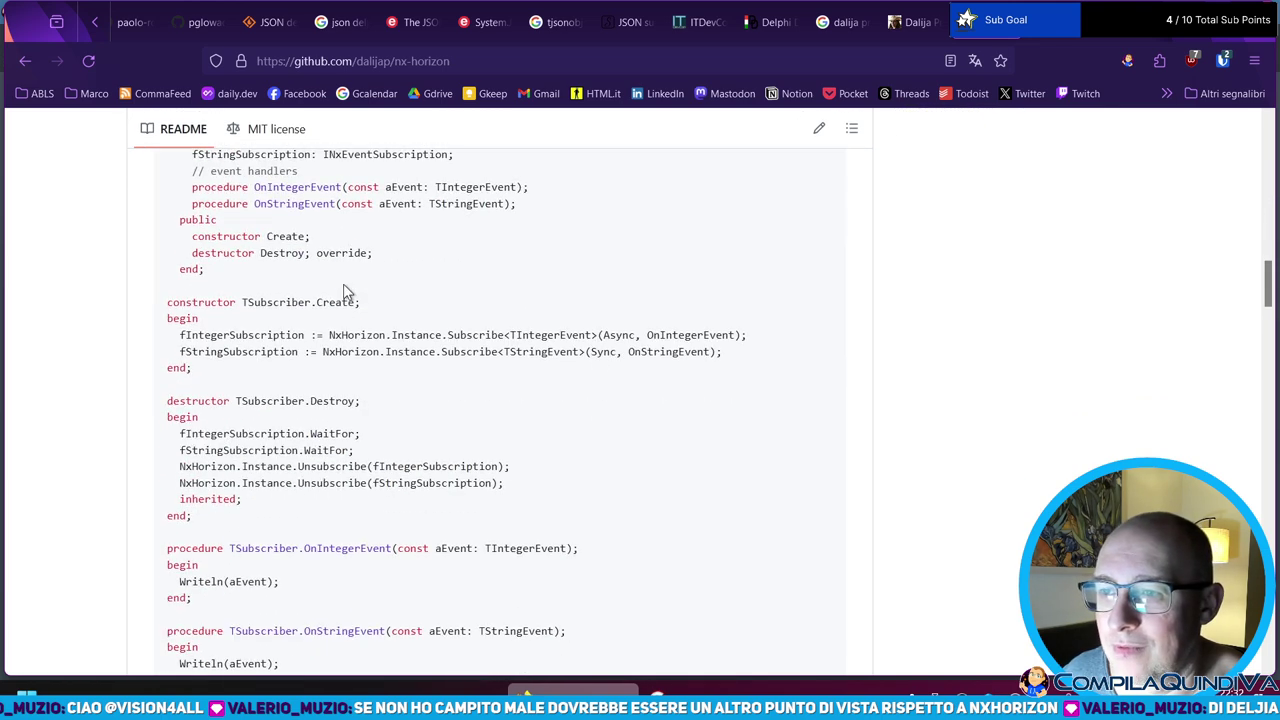
scroll(320, 350, down, 1)
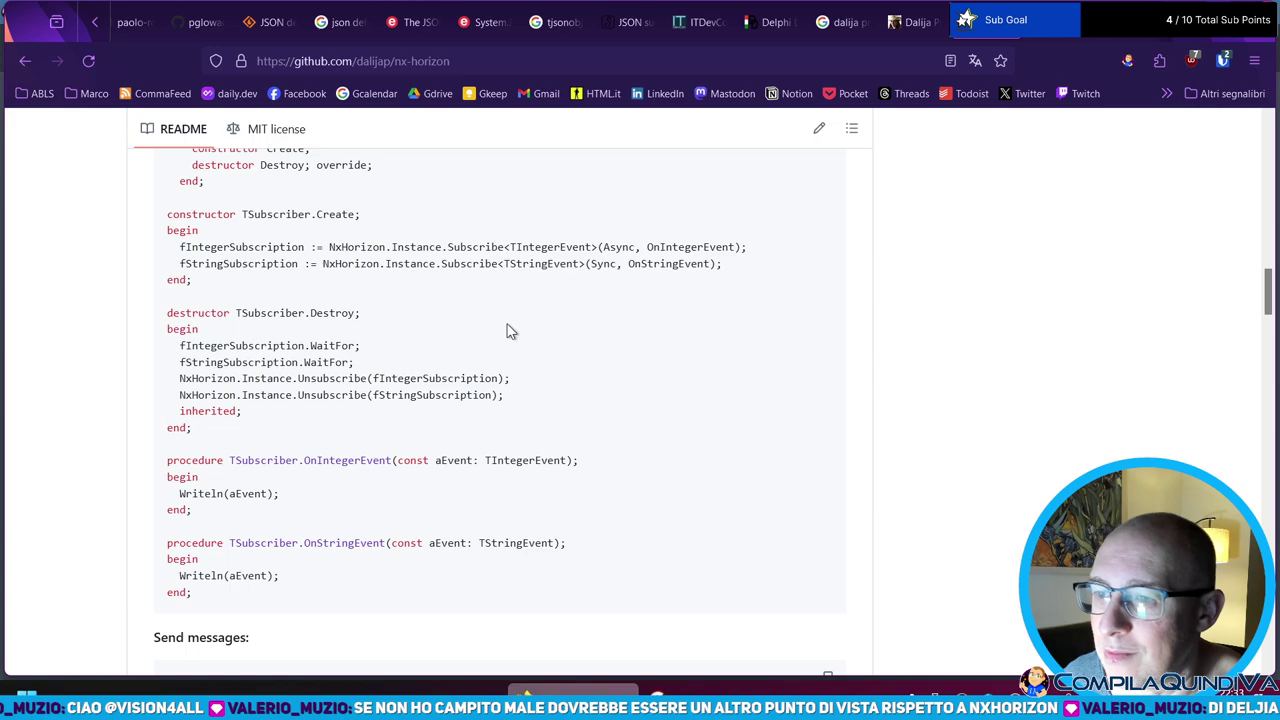
scroll(518, 331, down, 7)
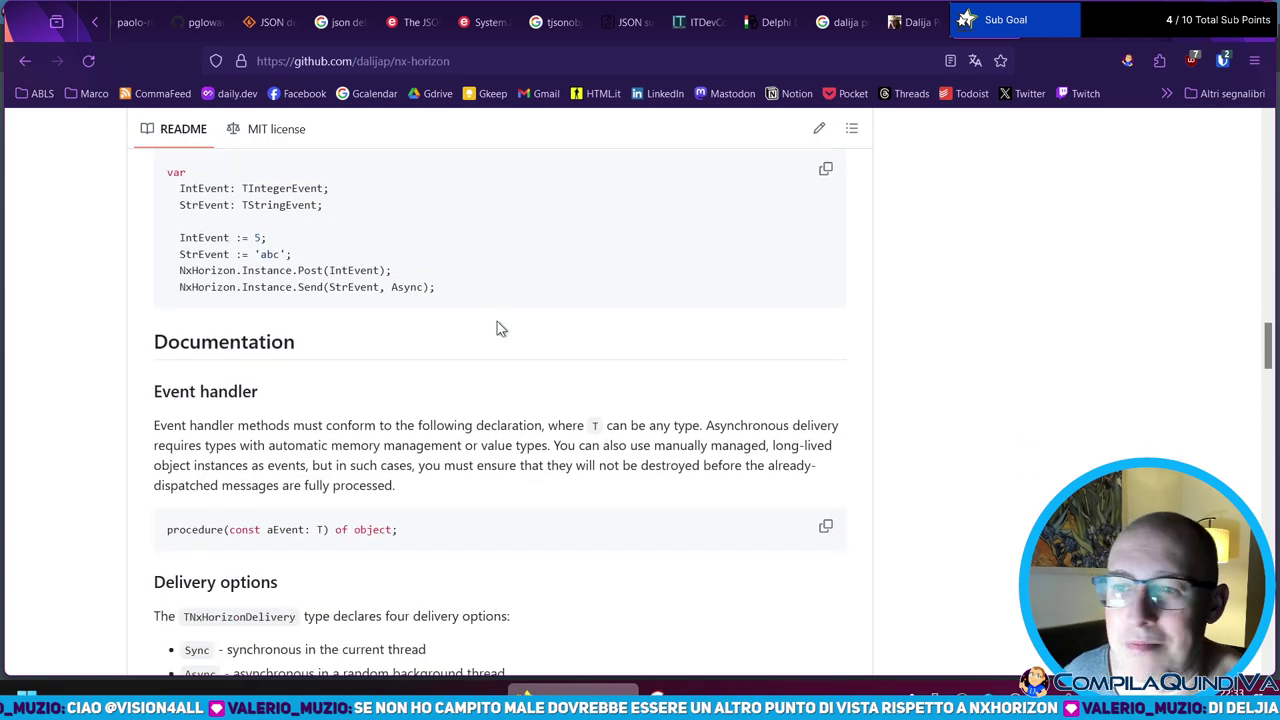
scroll(505, 324, down, 4)
scroll(510, 330, up, 7)
scroll(455, 340, up, 15)
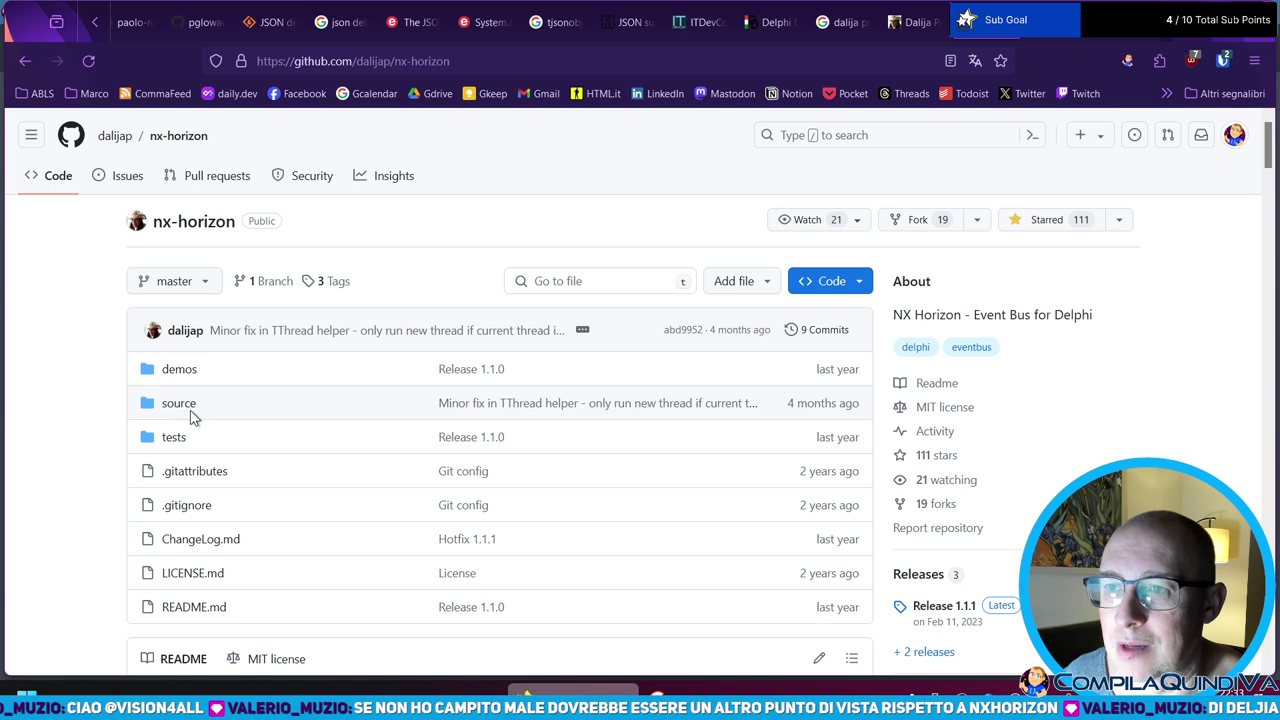
- Check the contents of the repository's demos folder and review the Features and Supported platforms sections of the README
click(176, 370)
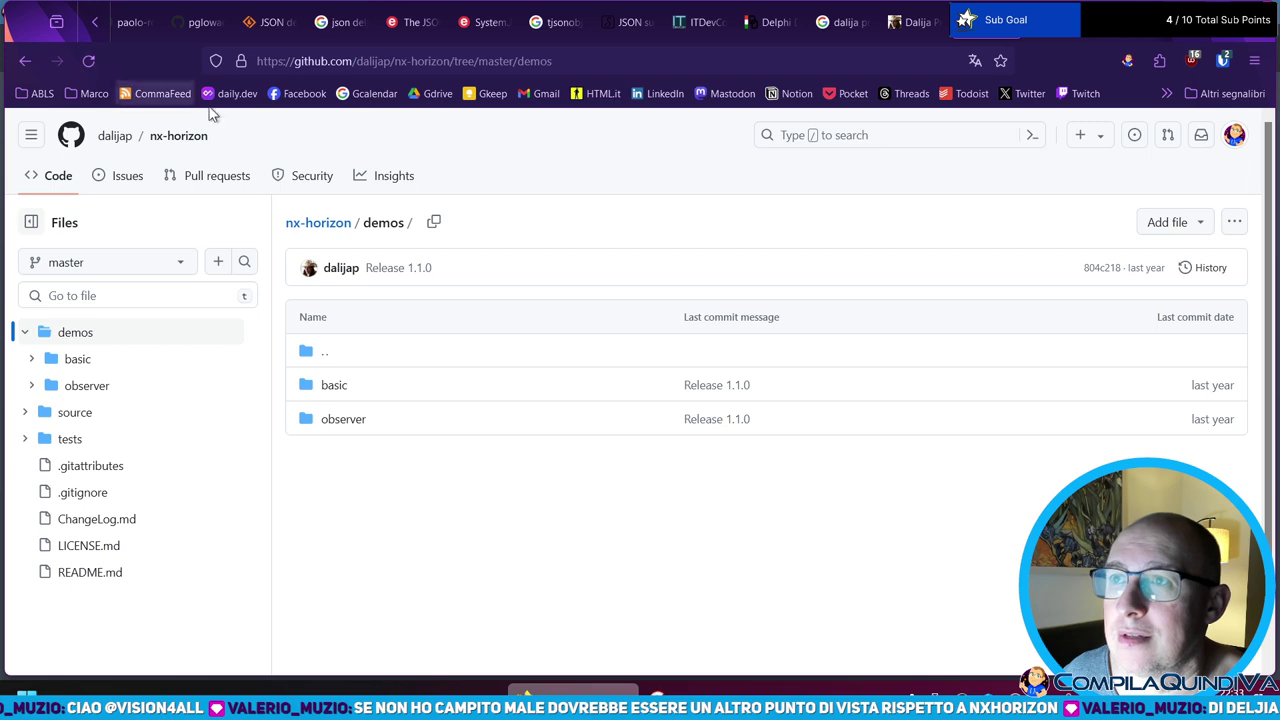
click(318, 232)
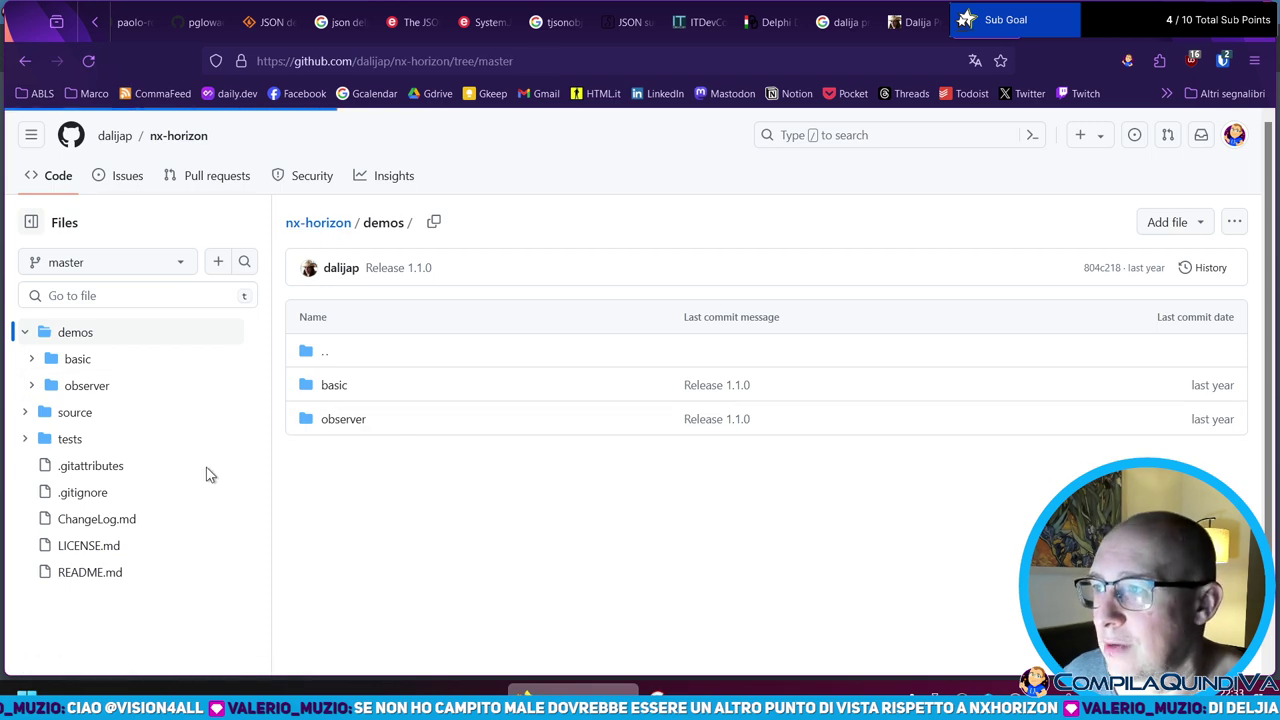
scroll(343, 440, down, 1)
scroll(343, 440, down, 2)
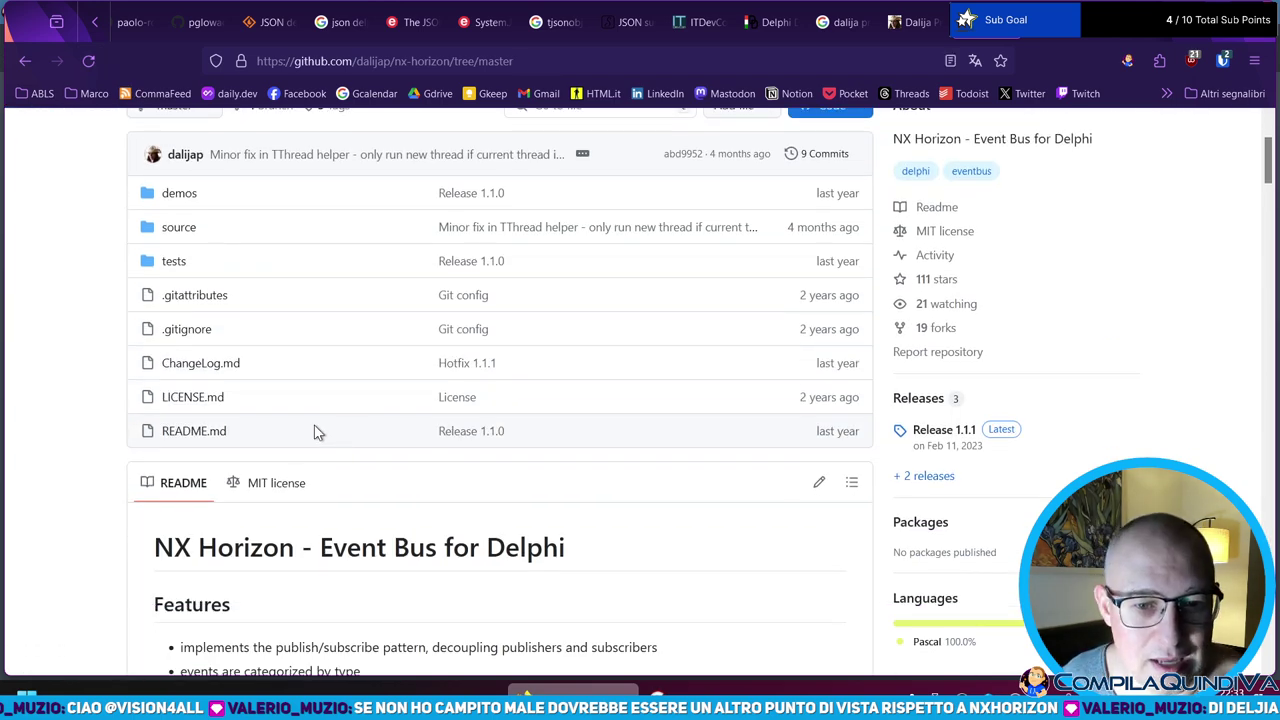
scroll(318, 432, down, 4)
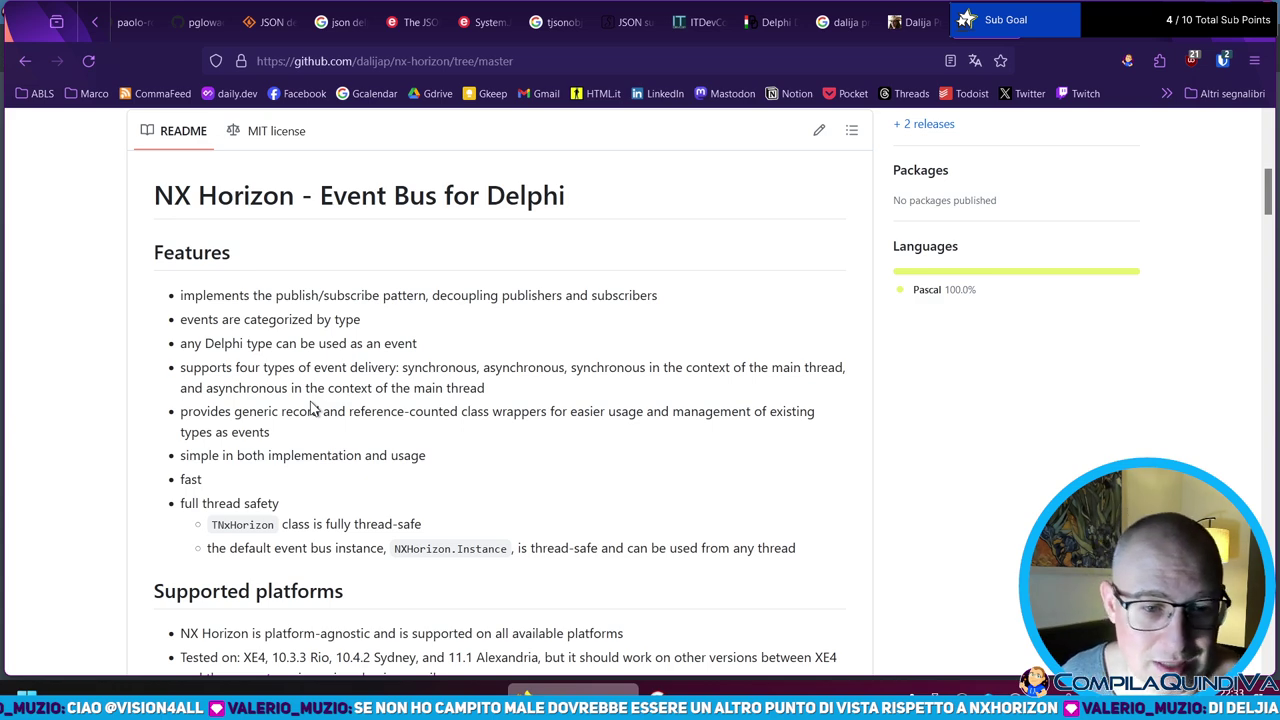
scroll(580, 336, up, 5)
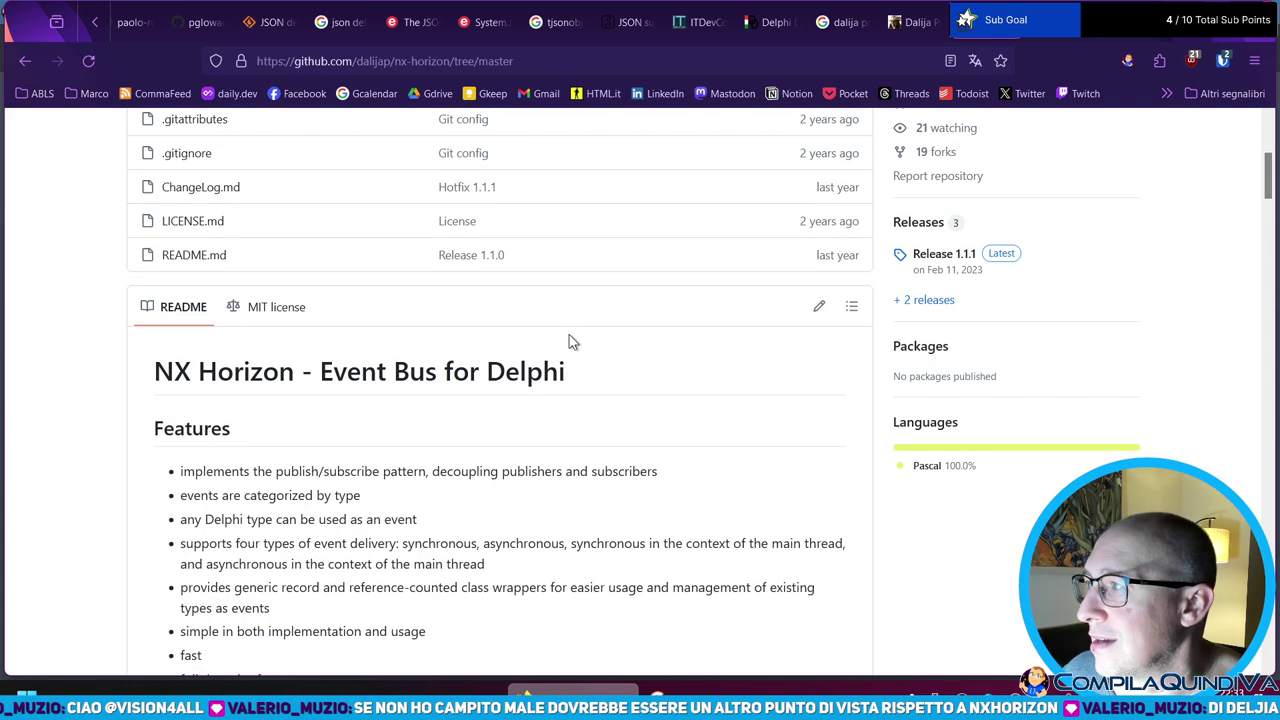
scroll(577, 337, down, 7)
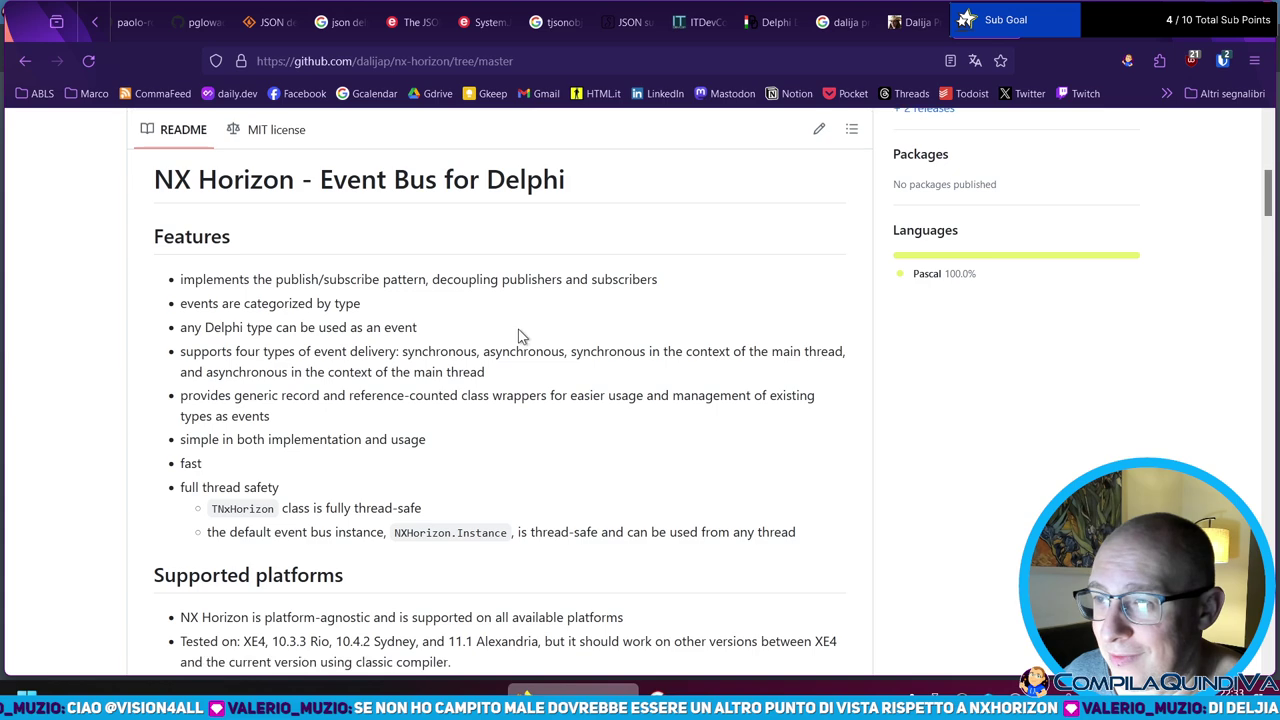
scroll(514, 338, down, 3)
scroll(520, 320, up, 10)
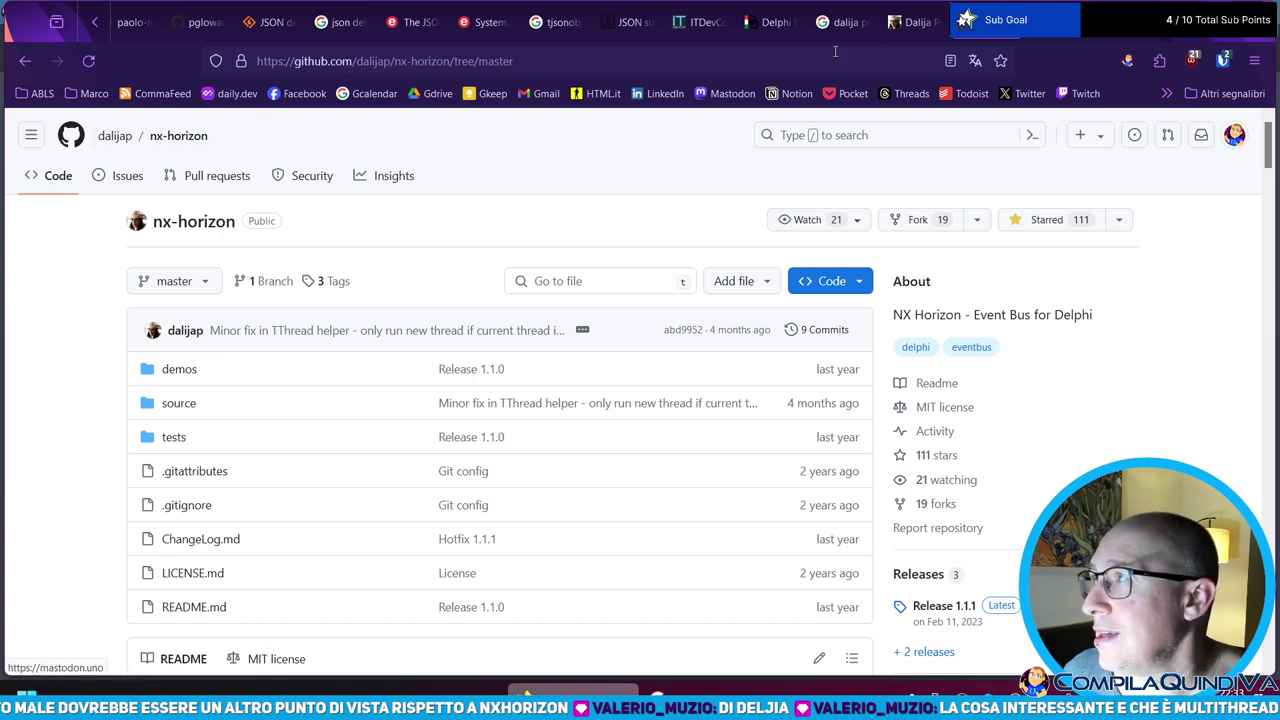
- Switch to the ITDevCon page and examine the speaker entry for the "TVirtualInterface, la pietra filosofale di Delphi" session
click(770, 22)
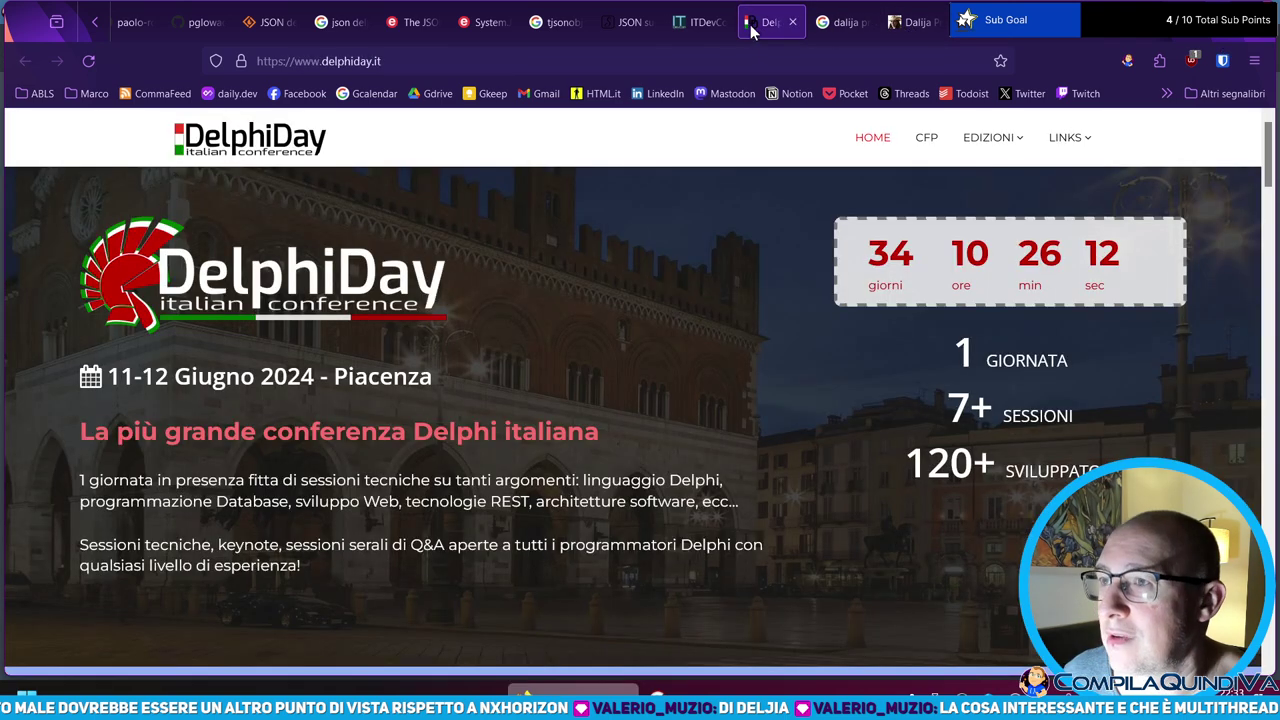
click(700, 22)
scroll(368, 344, down, 2)
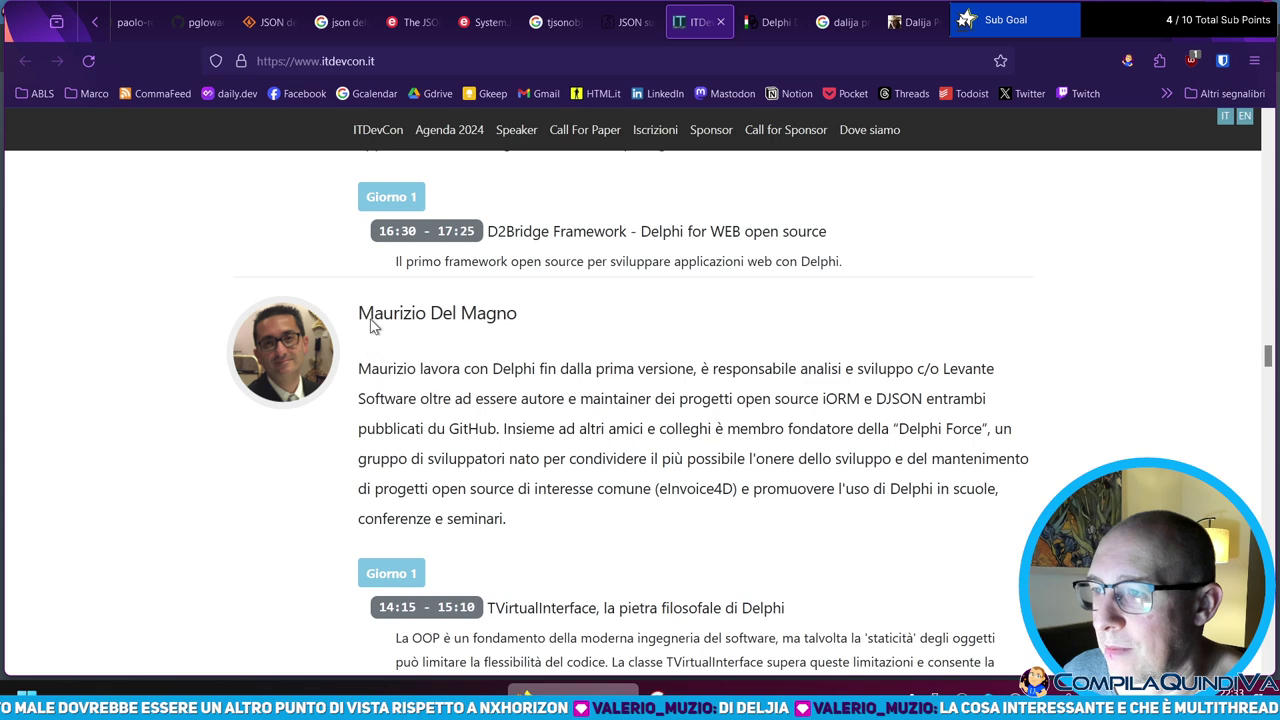
scroll(858, 400, down, 3)
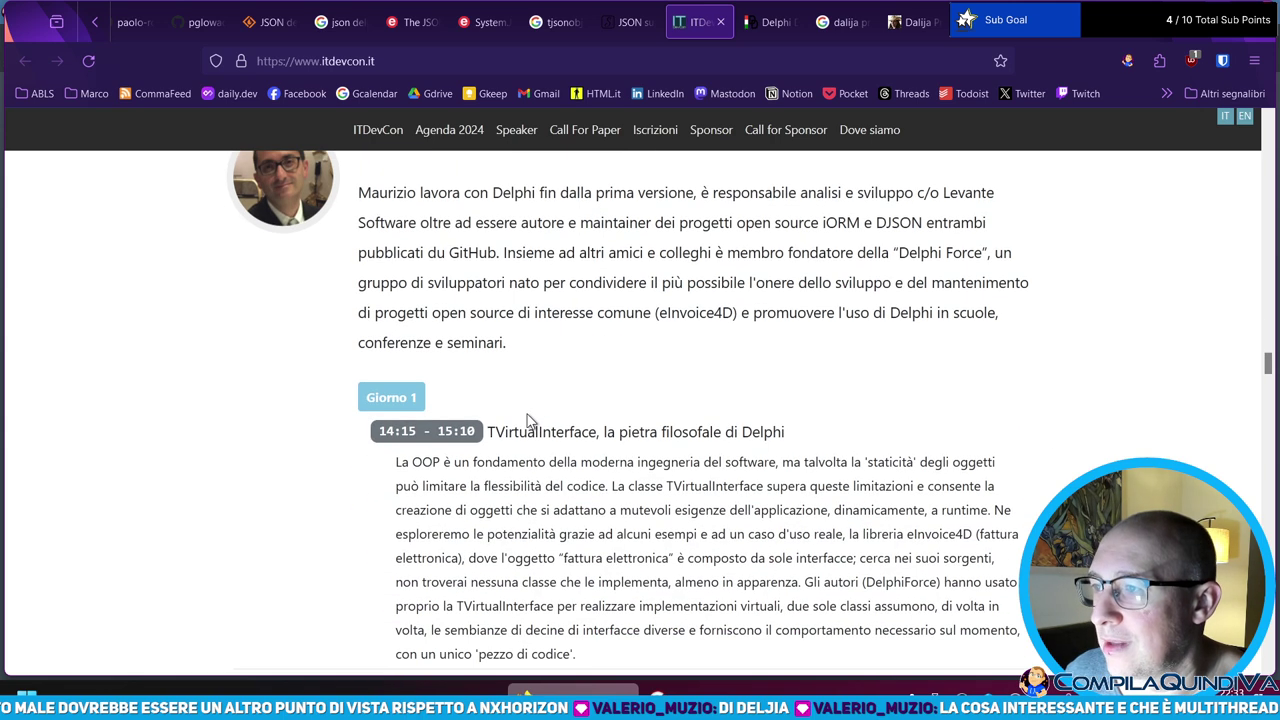
drag(488, 434, 598, 432)
click(678, 417)
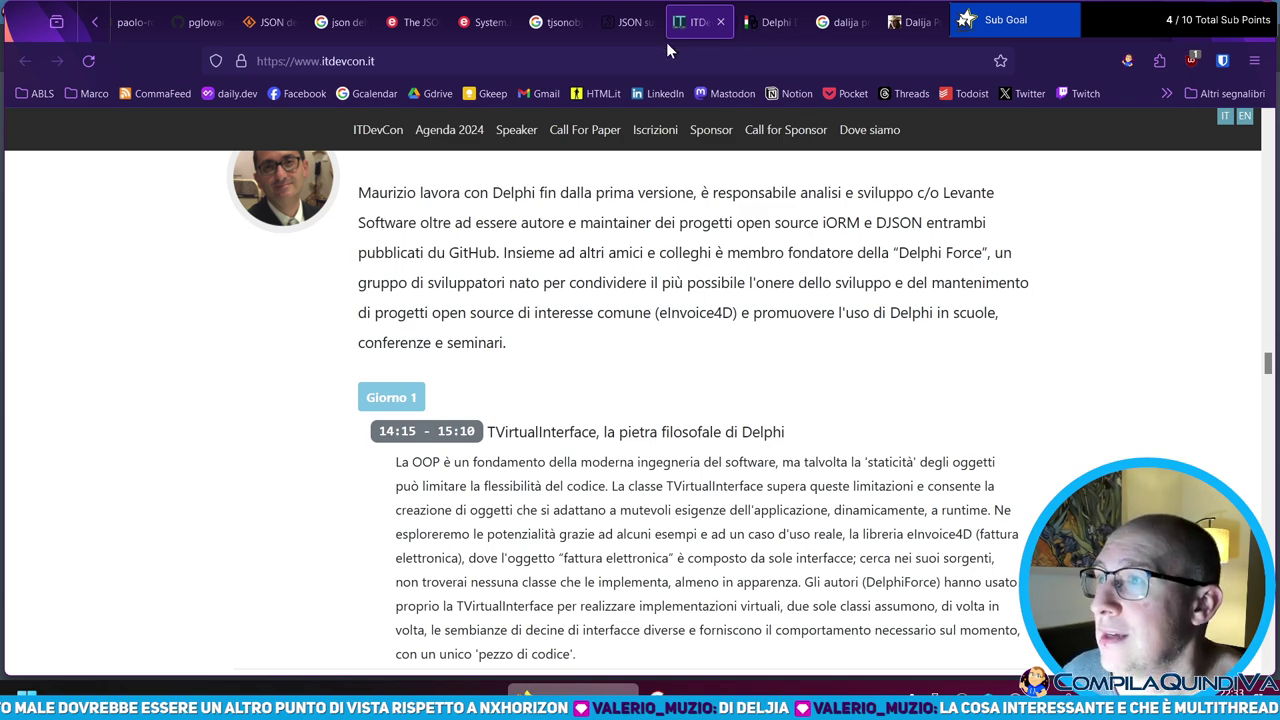
- Find the ITDevCon session "Dai Comandi agli Eventi: Un Viaggio nell'Architettura Event Driven - Parte 1" and read its description
scroll(465, 316, up, 15)
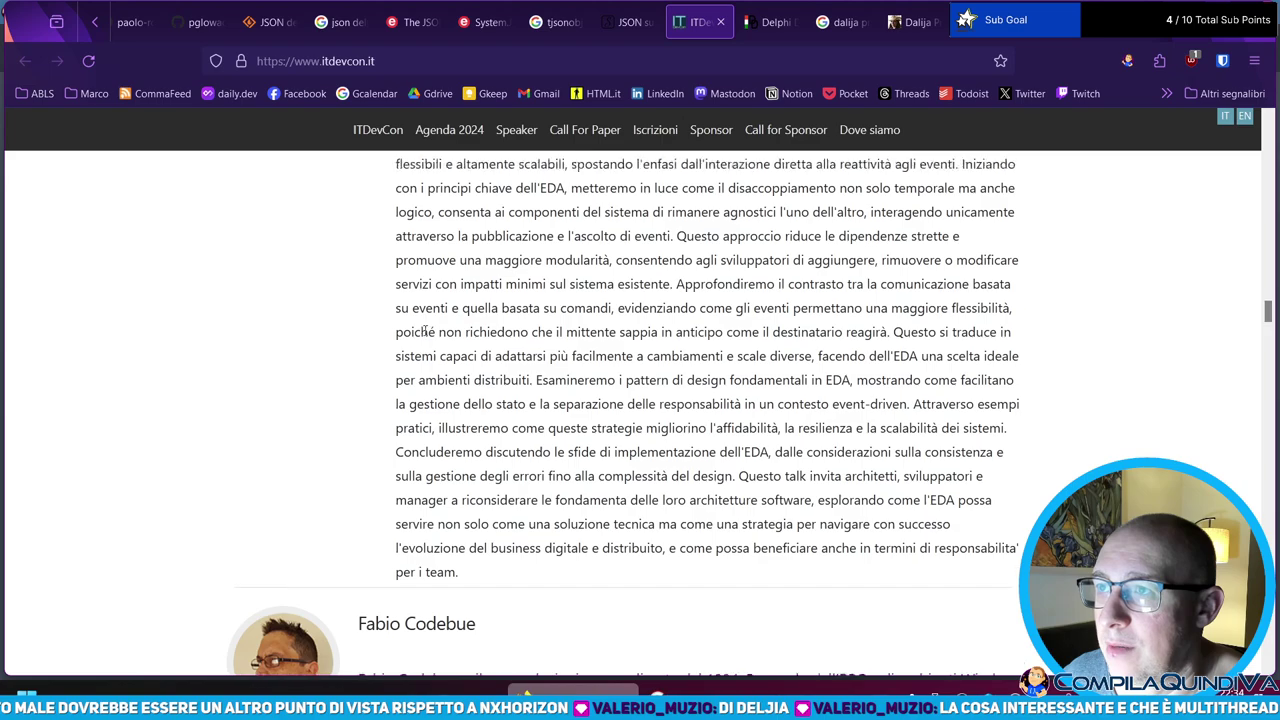
scroll(440, 335, up, 6)
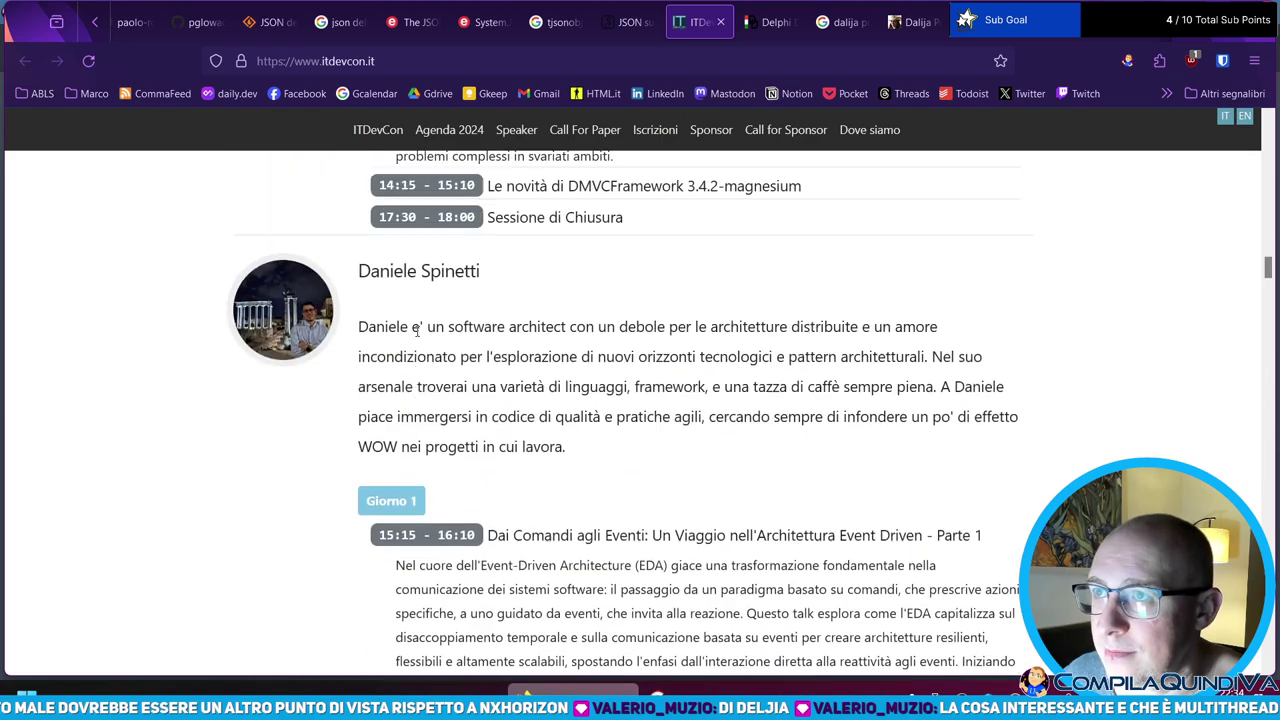
scroll(476, 549, down, 5)
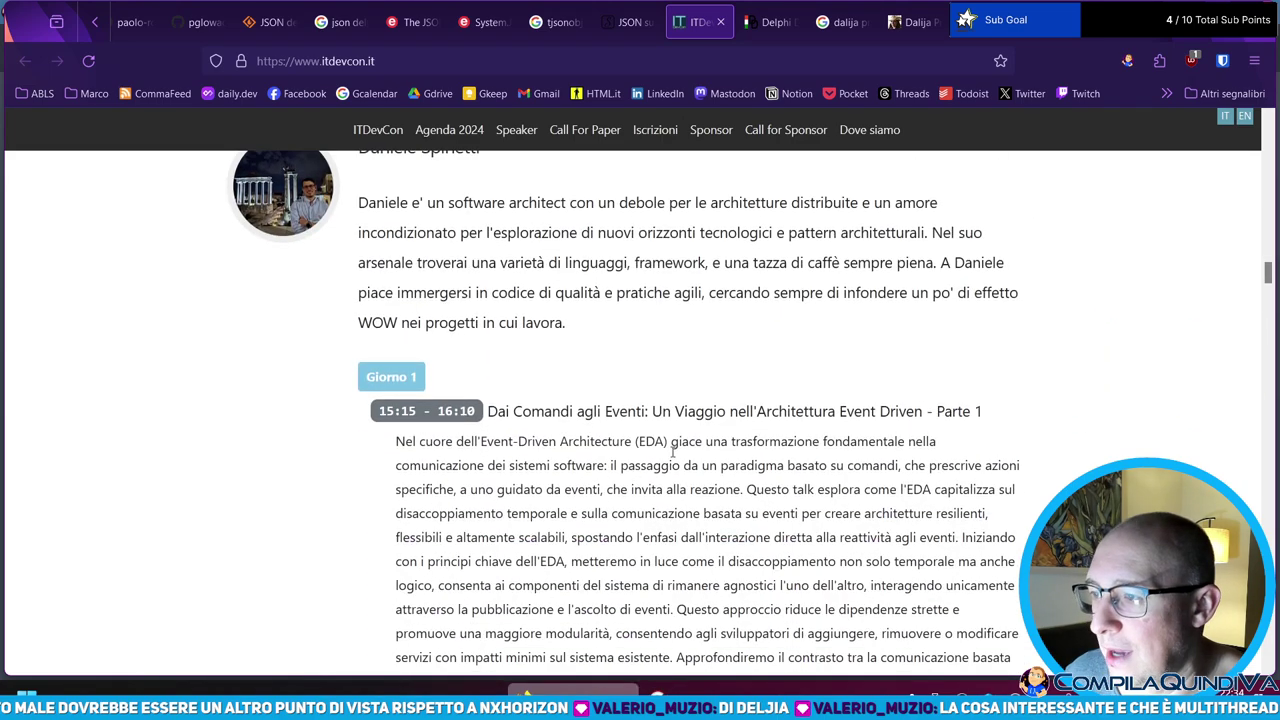
- Return to the nx-horizon repository and enter "deb delphi" as a GitHub search without the repository filter
click(912, 21)
key(ctrl+shift+Tab)
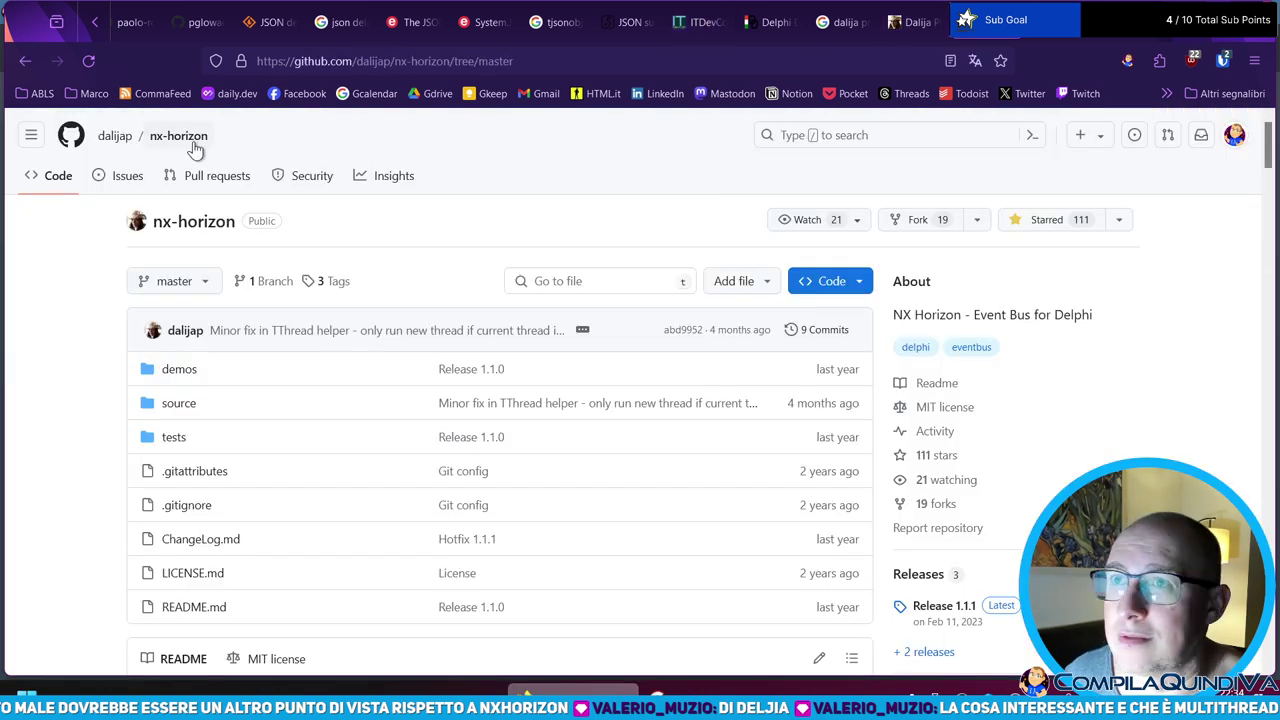
click(864, 146)
text(de)
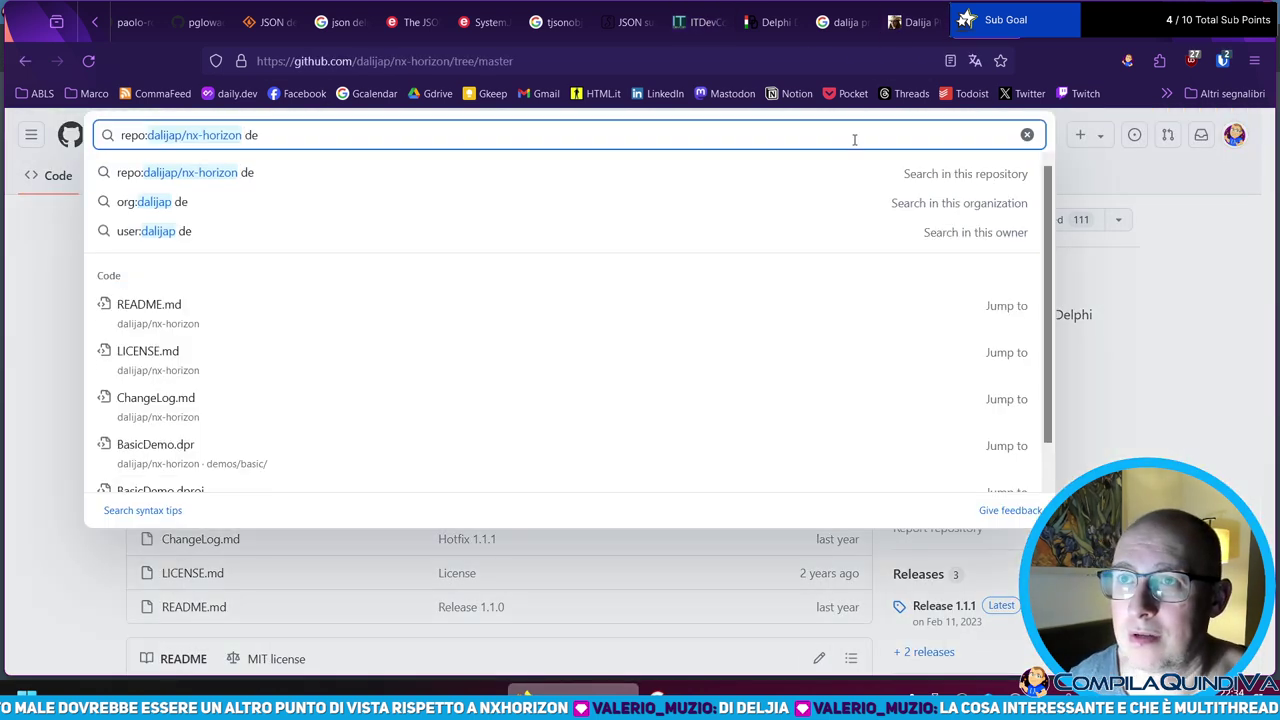
key(ctrl+a)
text(deb)
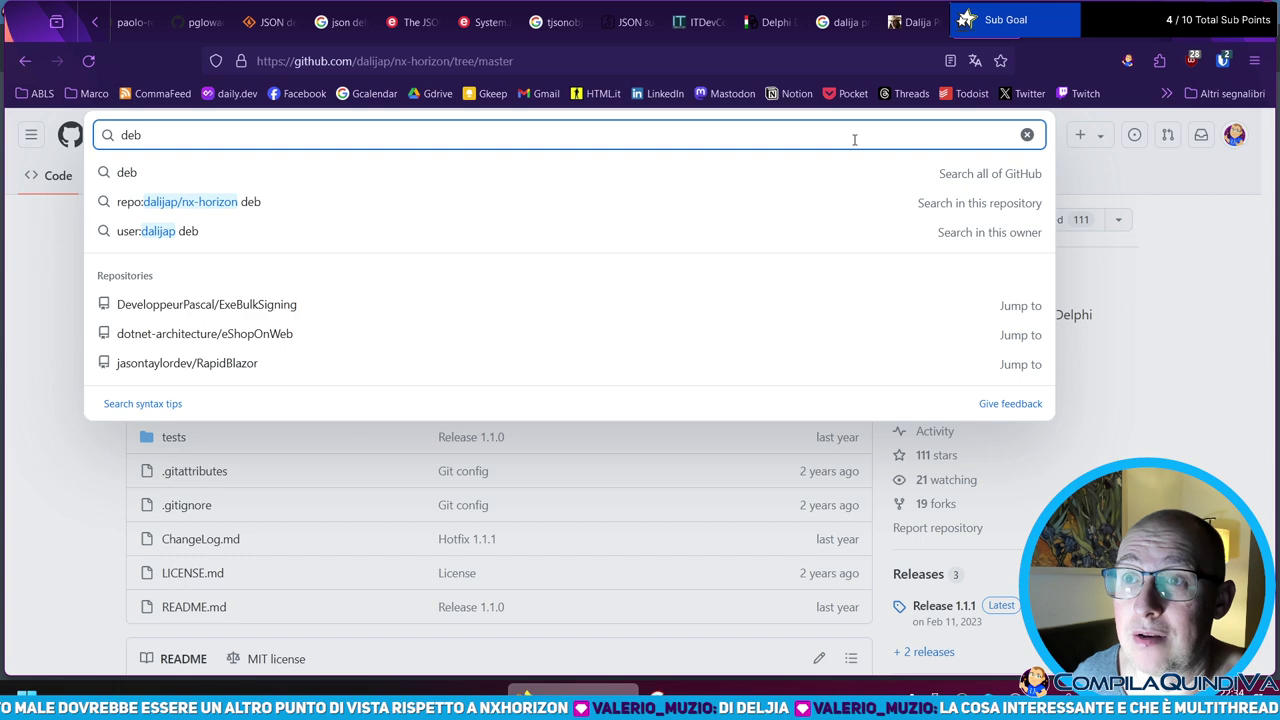
text( delphi)
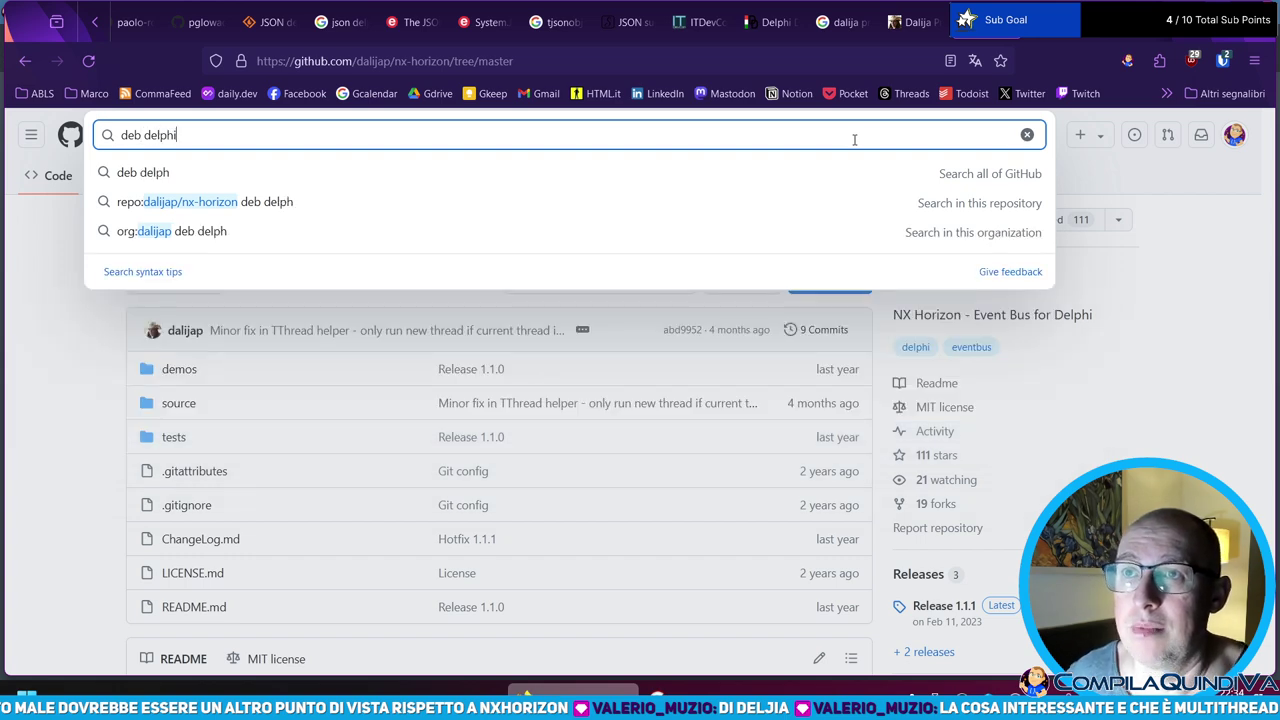
- Search all of GitHub for "deb delphi event bus" and open the delphi-event-bus repository
text( event b)
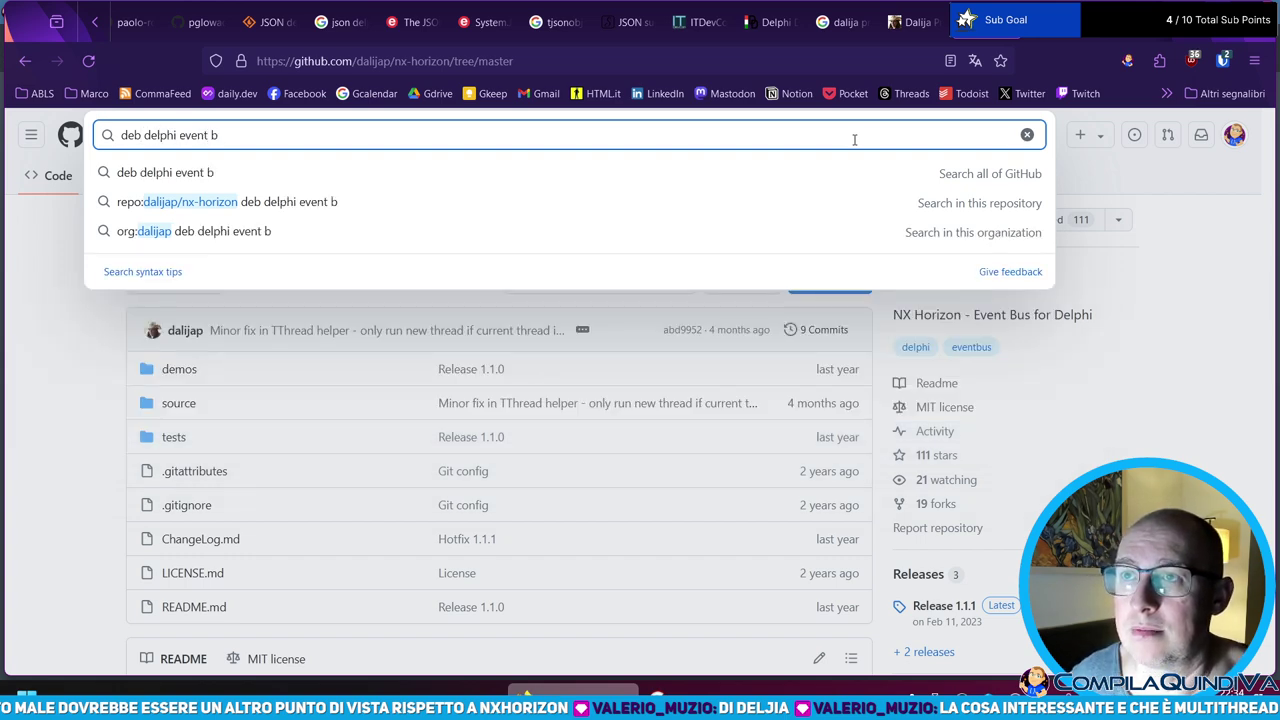
text(us)
key(Return)
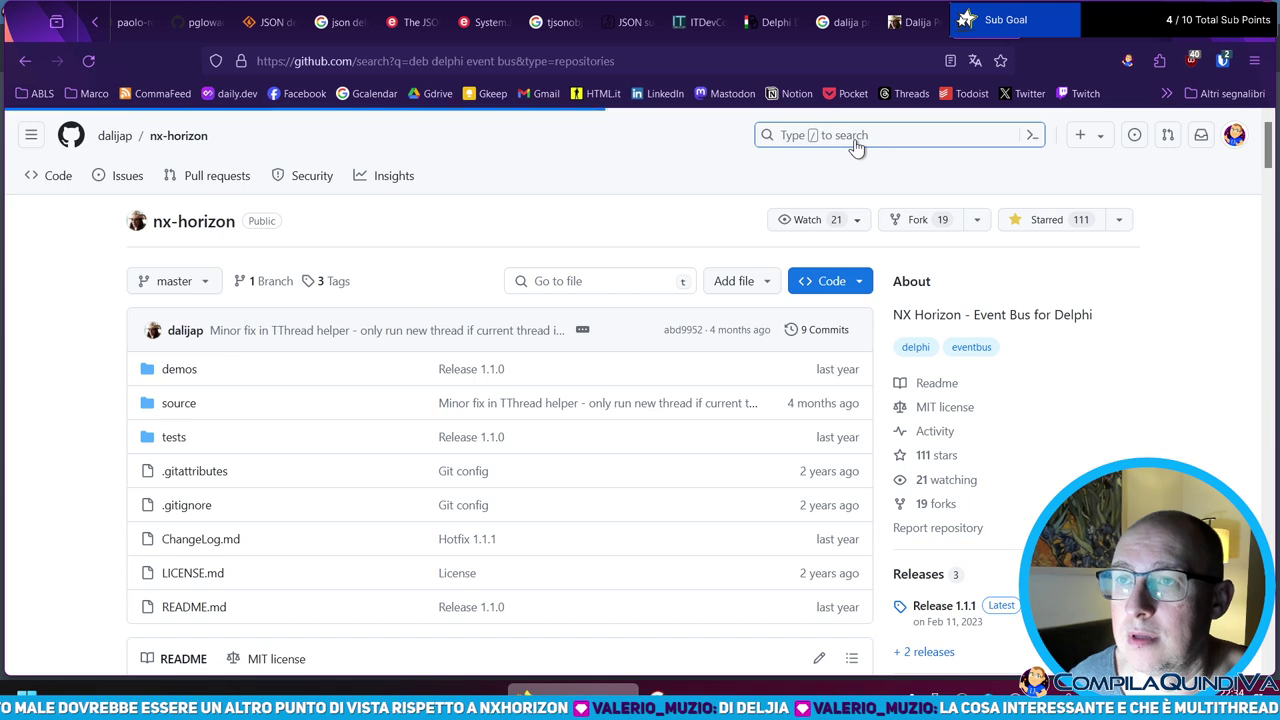
click(392, 237)
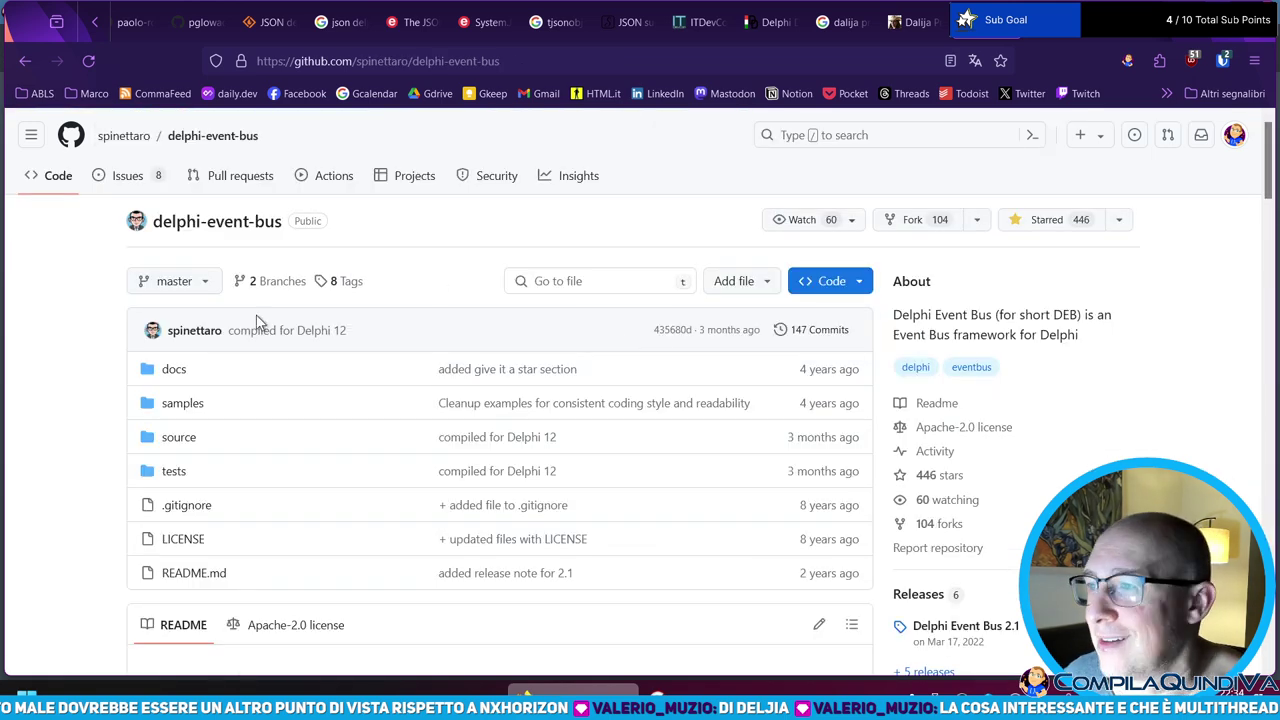
- Read the Features list in the delphi-event-bus README, down to the thread safety entry
scroll(250, 312, down, 8)
scroll(285, 288, down, 1)
scroll(290, 290, down, 5)
scroll(291, 292, down, 4)
scroll(283, 294, up, 4)
drag(180, 431, 304, 432)
click(325, 432)
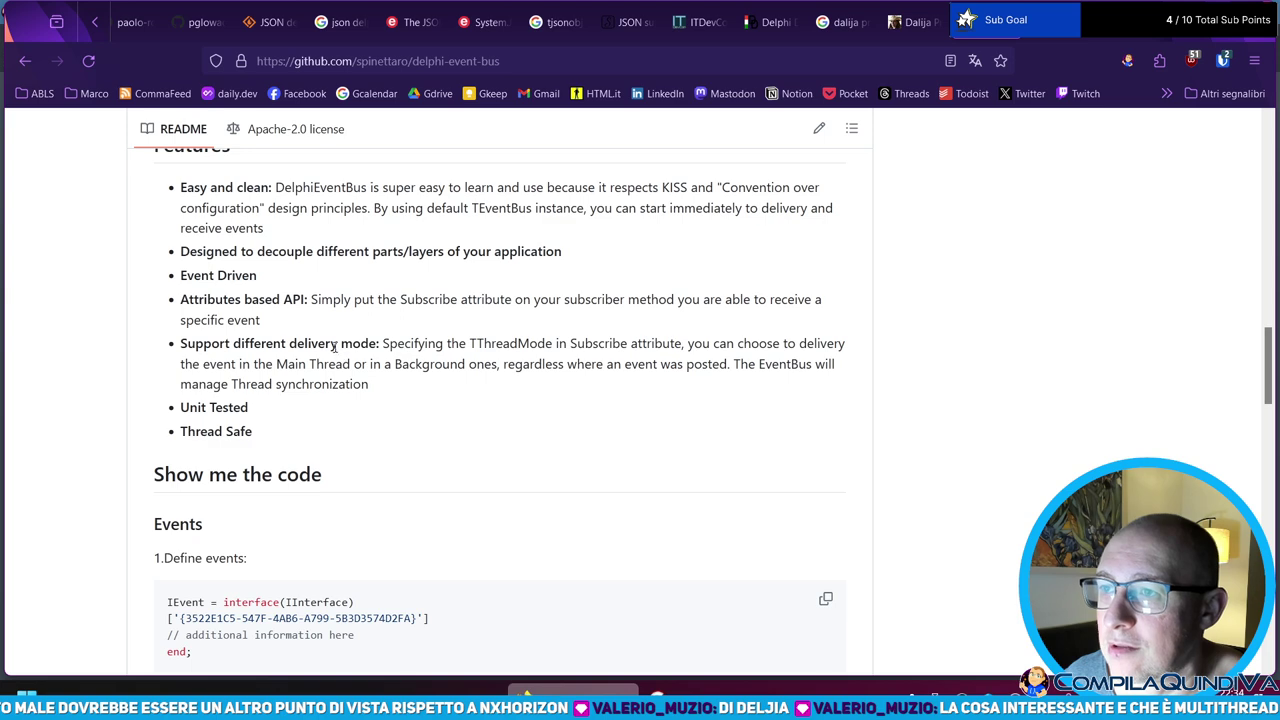
- Review the DEB introduction and the publisher/subscriber architecture diagram in the README
scroll(337, 357, up, 2)
scroll(350, 336, up, 3)
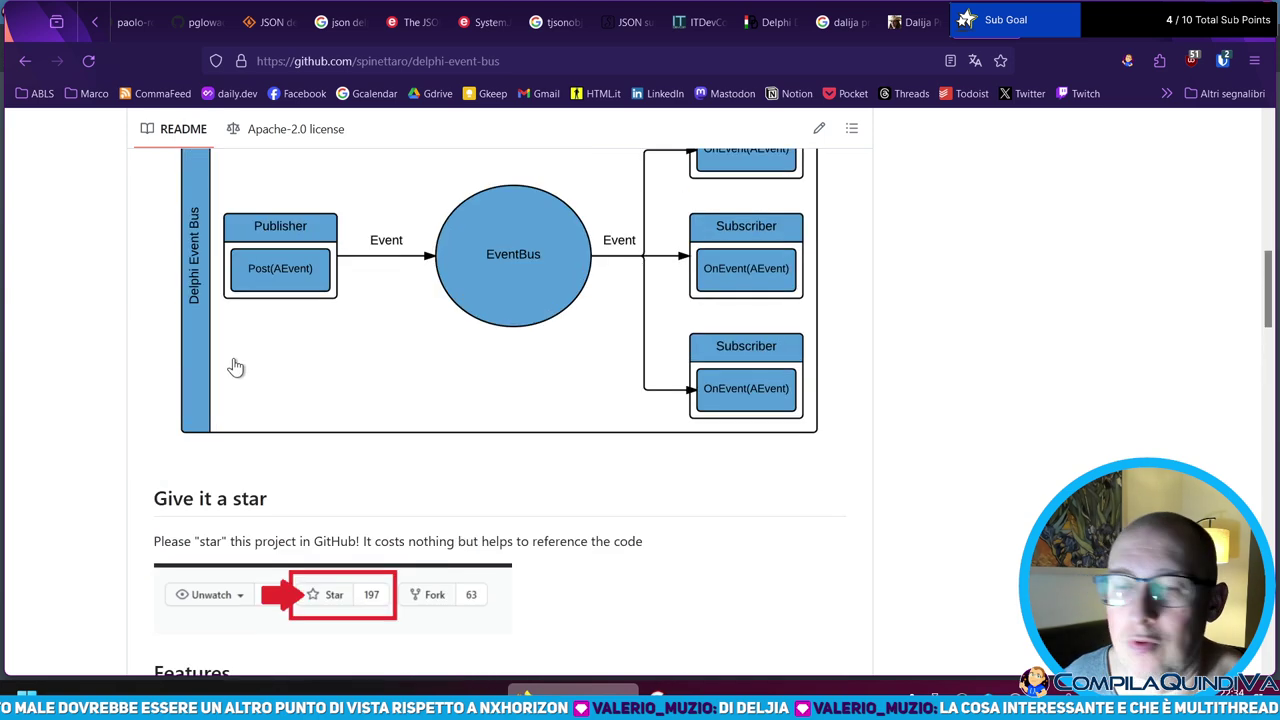
scroll(354, 343, down, 2)
scroll(356, 400, up, 3)
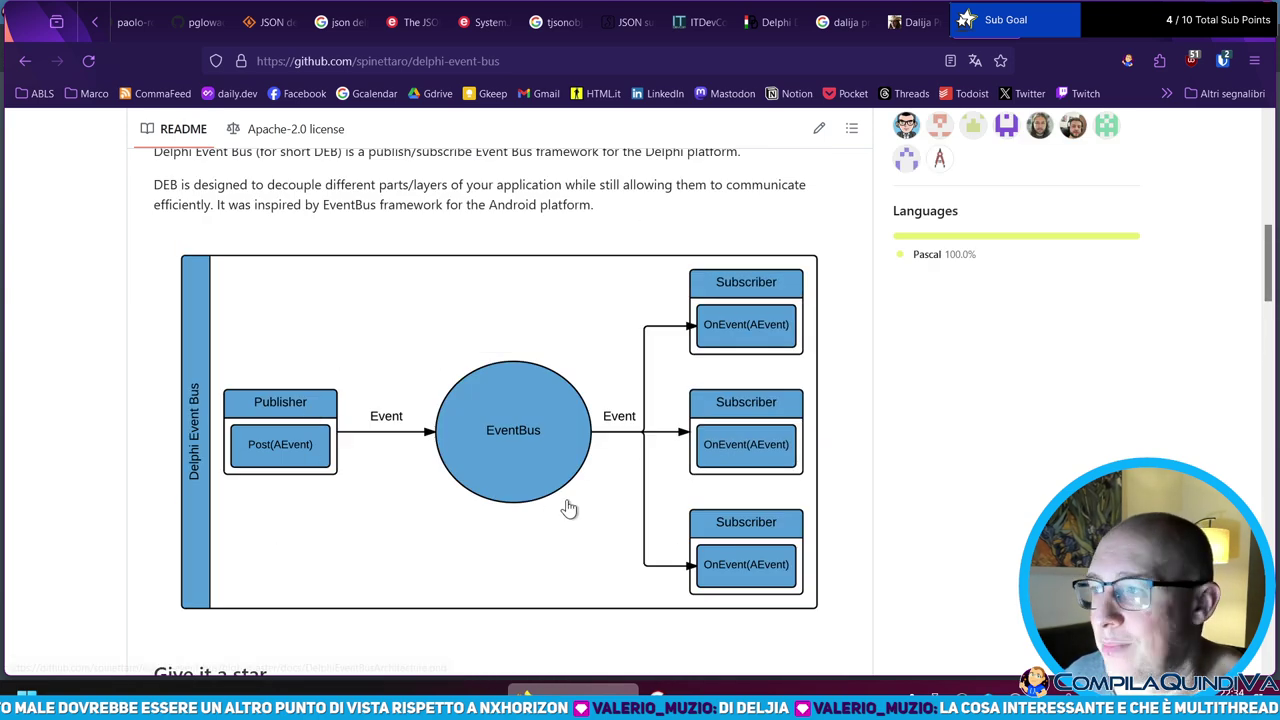
scroll(560, 445, up, 3)
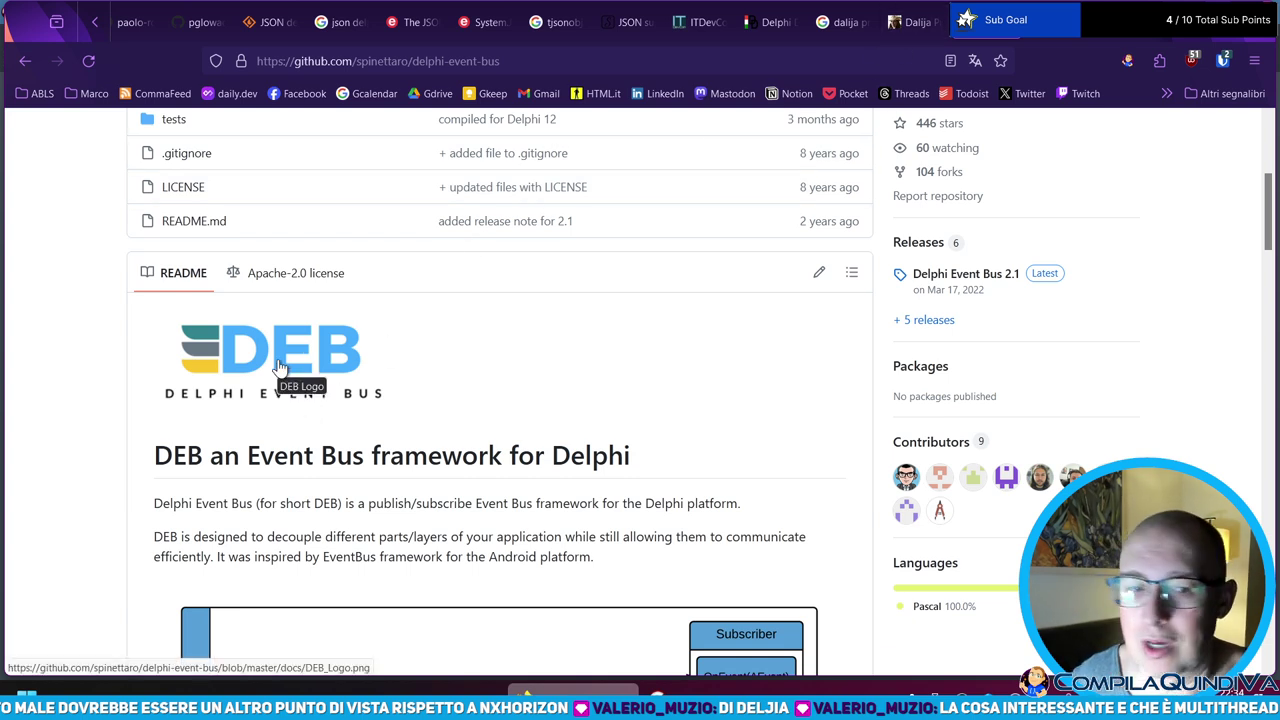
scroll(300, 378, down, 5)
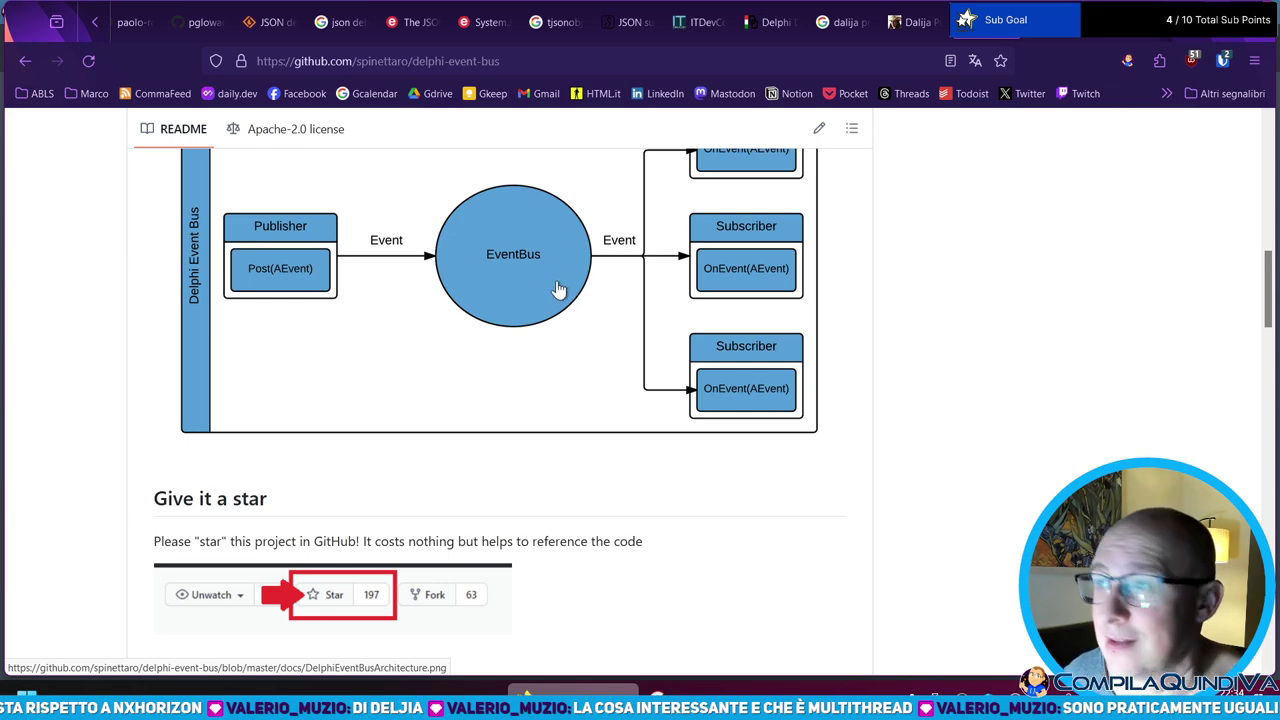
- Examine the README code samples for defining events and declaring a subscribing method with the Subscribe attribute
scroll(563, 285, down, 5)
scroll(409, 318, down, 4)
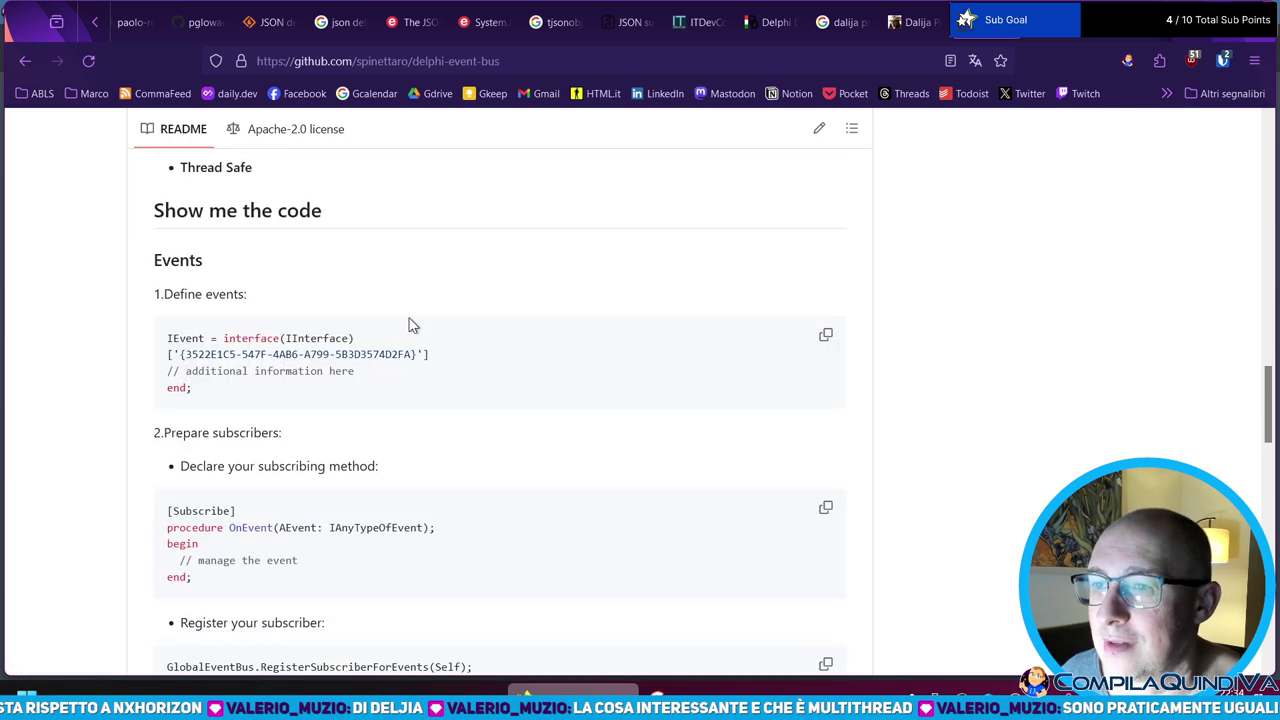
scroll(203, 350, down, 1)
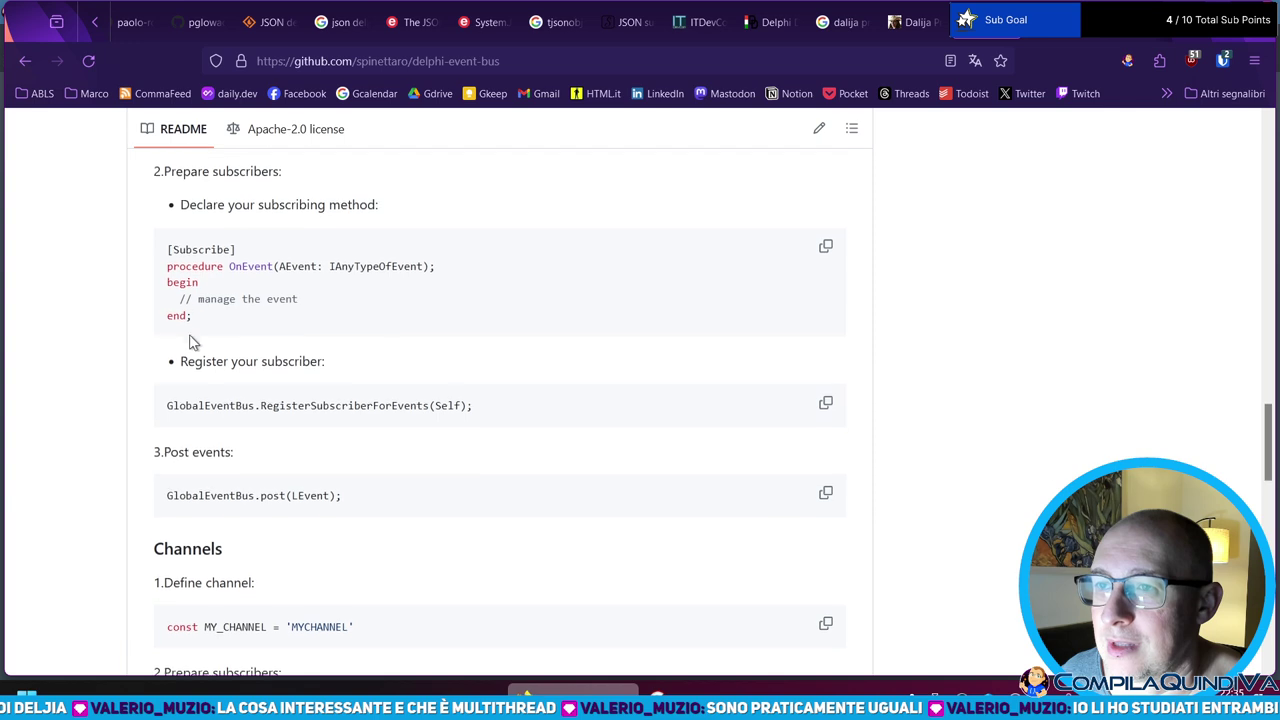
drag(167, 247, 197, 317)
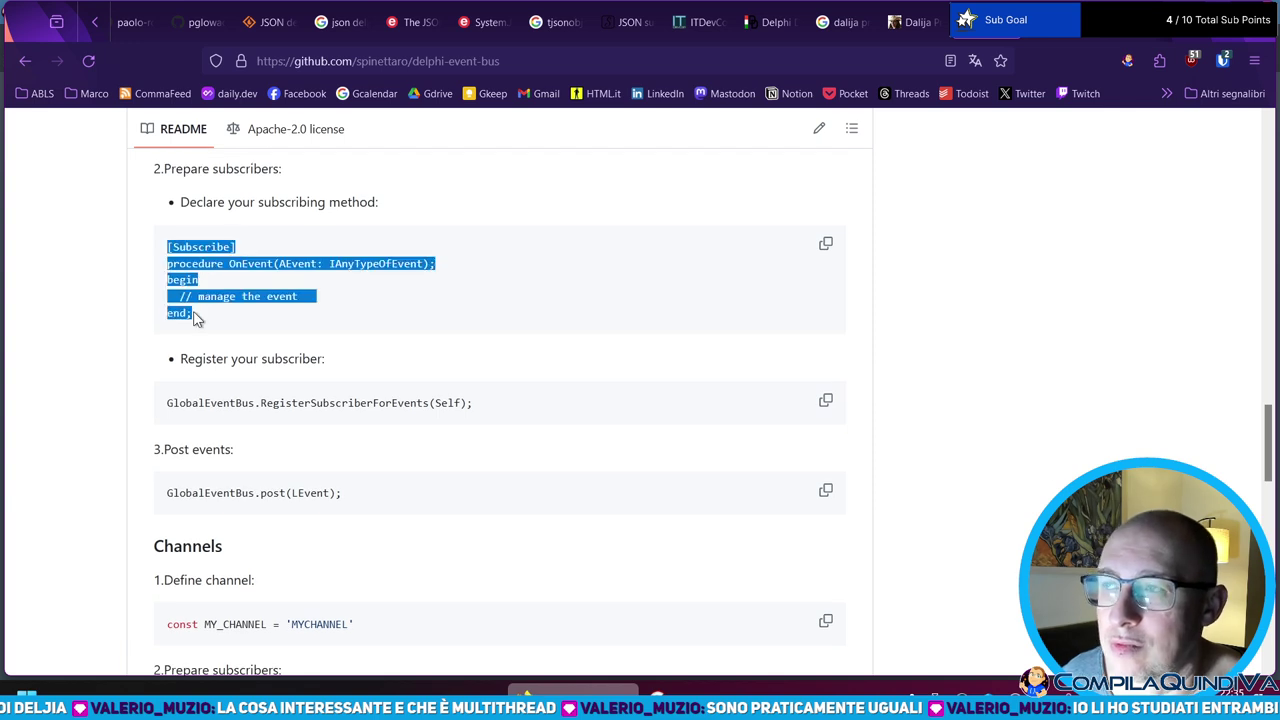
click(240, 287)
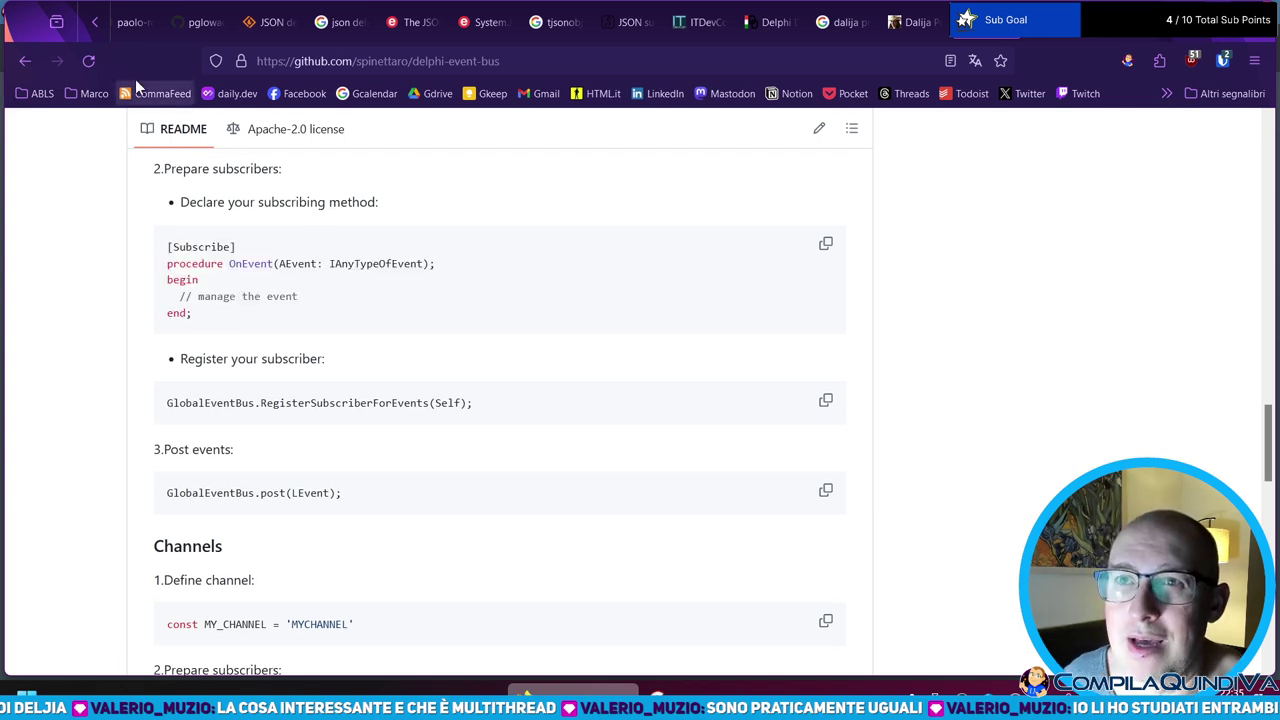
- Return to the nx-horizon repository and read its README's Features and Supported platforms sections
click(29, 63)
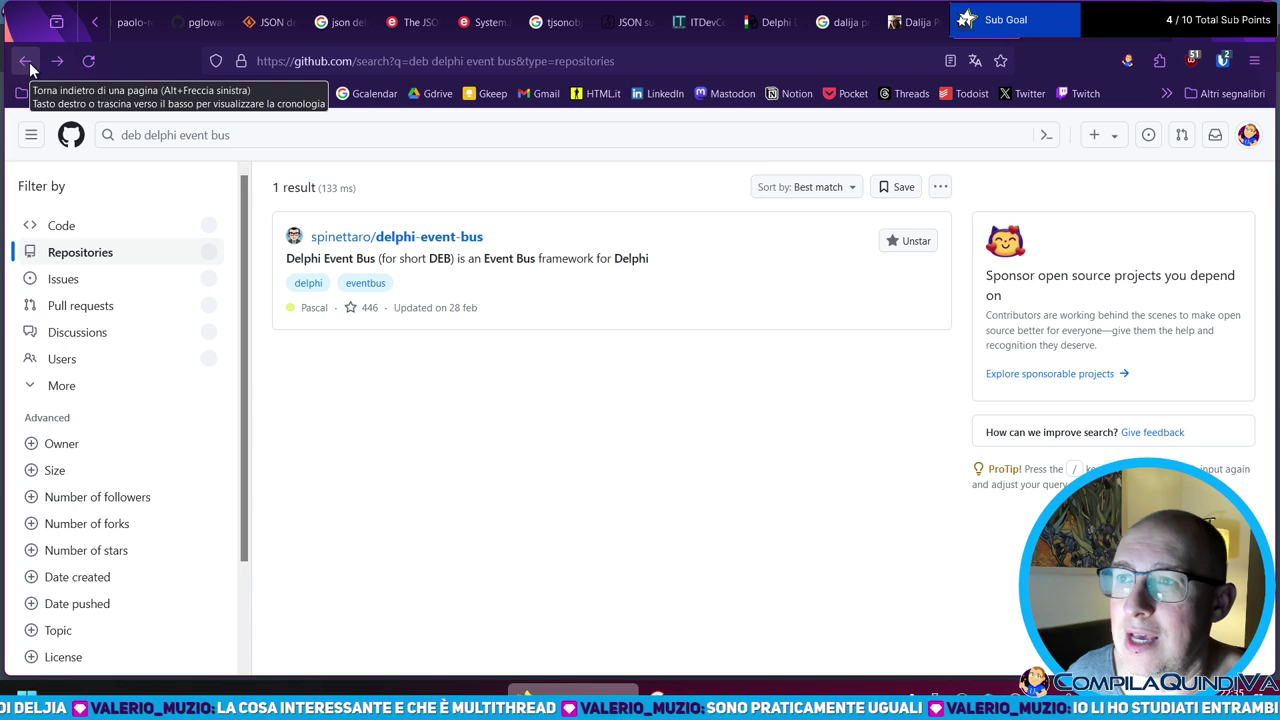
click(29, 63)
scroll(410, 440, down, 2)
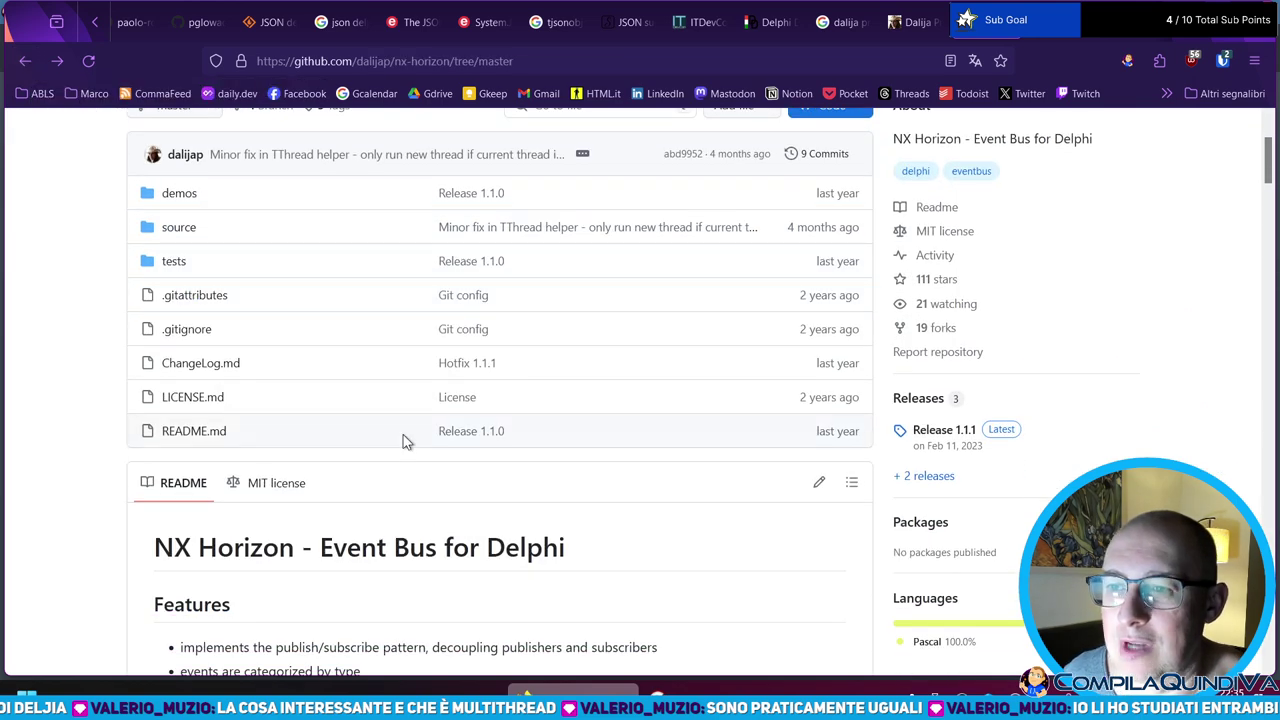
scroll(410, 430, down, 1)
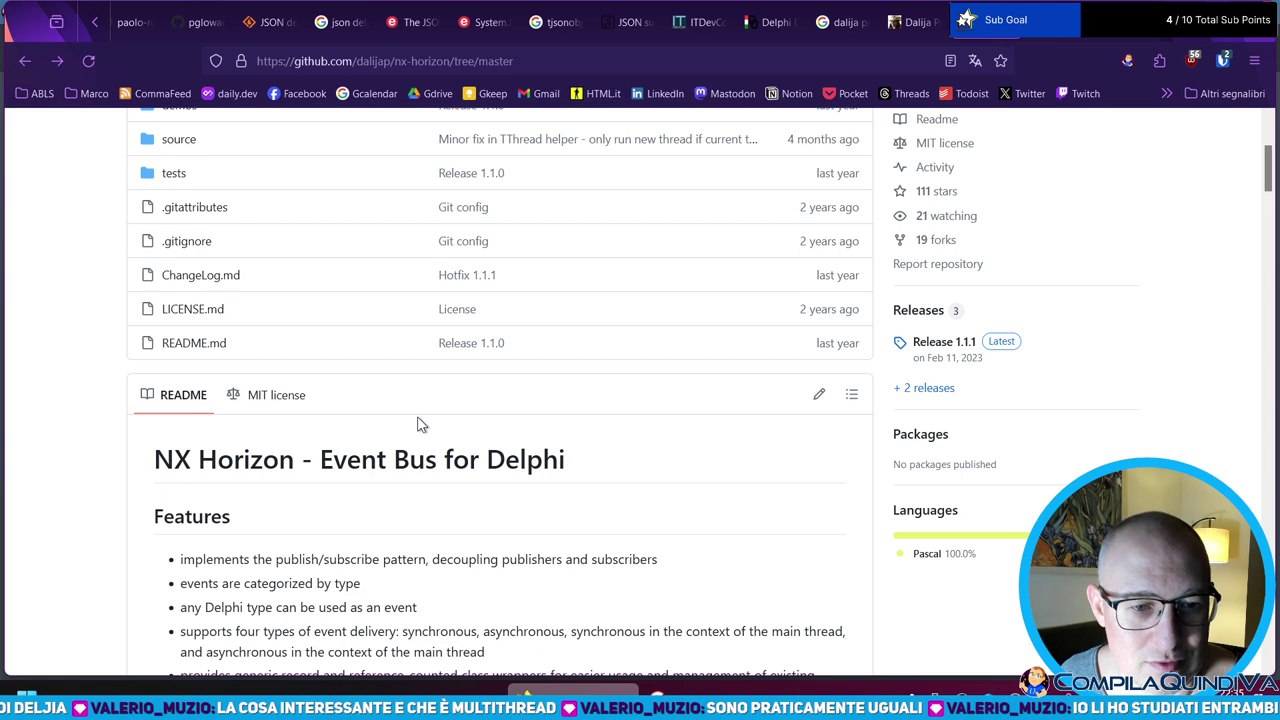
scroll(483, 445, down, 8)
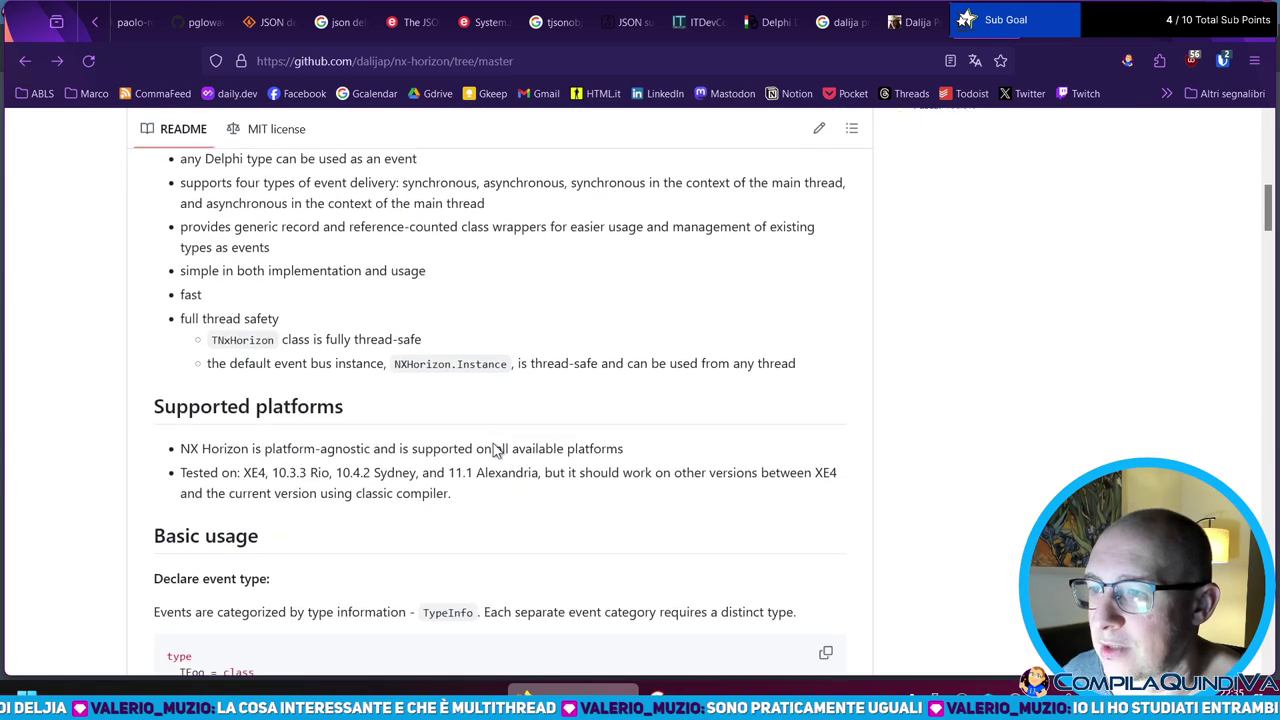
- Examine the TSubscriber class in the README's Subscribe/unsubscribe to event example, including its event handlers and constructor
scroll(483, 440, down, 5)
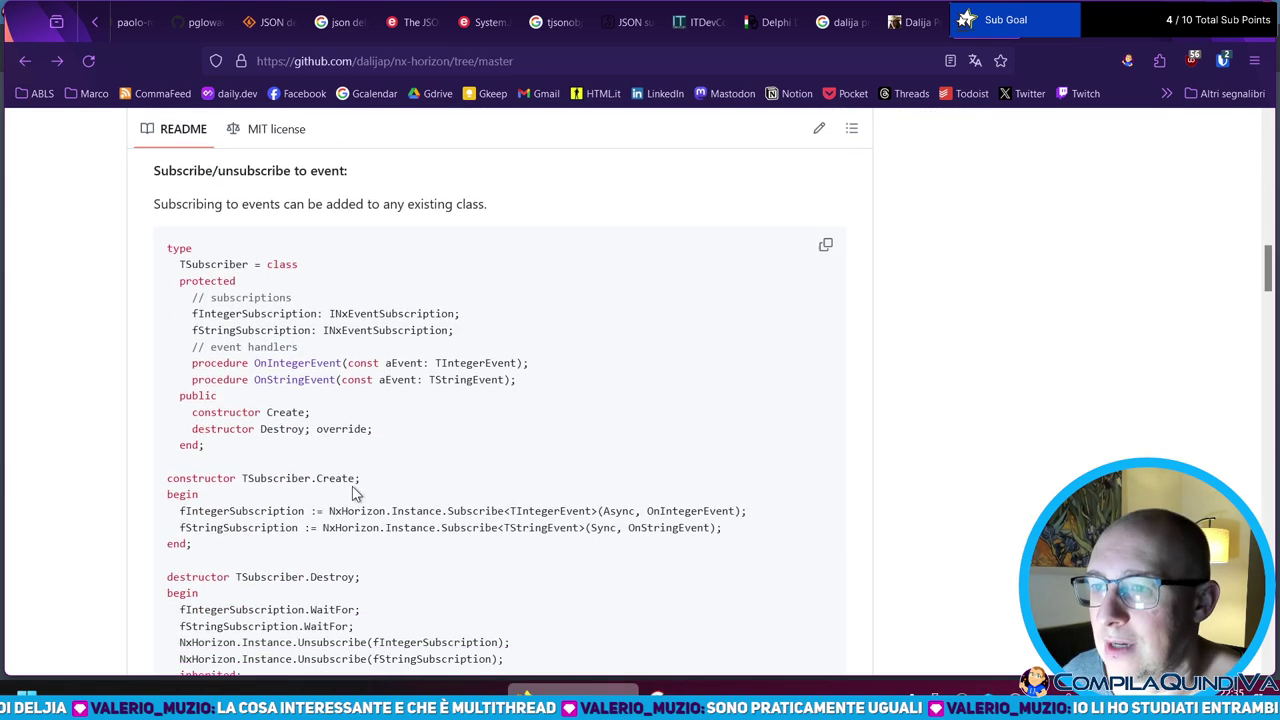
scroll(285, 381, down, 2)
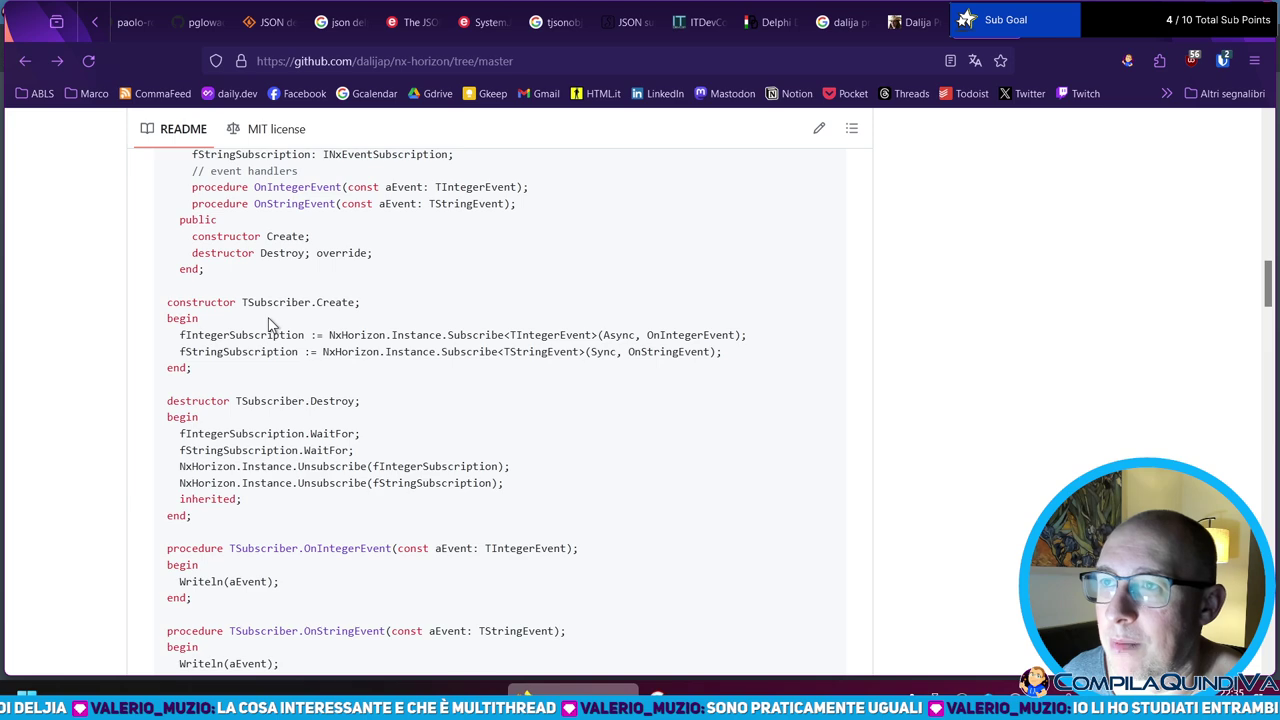
scroll(270, 325, up, 2)
double_click(271, 381)
click(281, 362)
scroll(270, 347, down, 2)
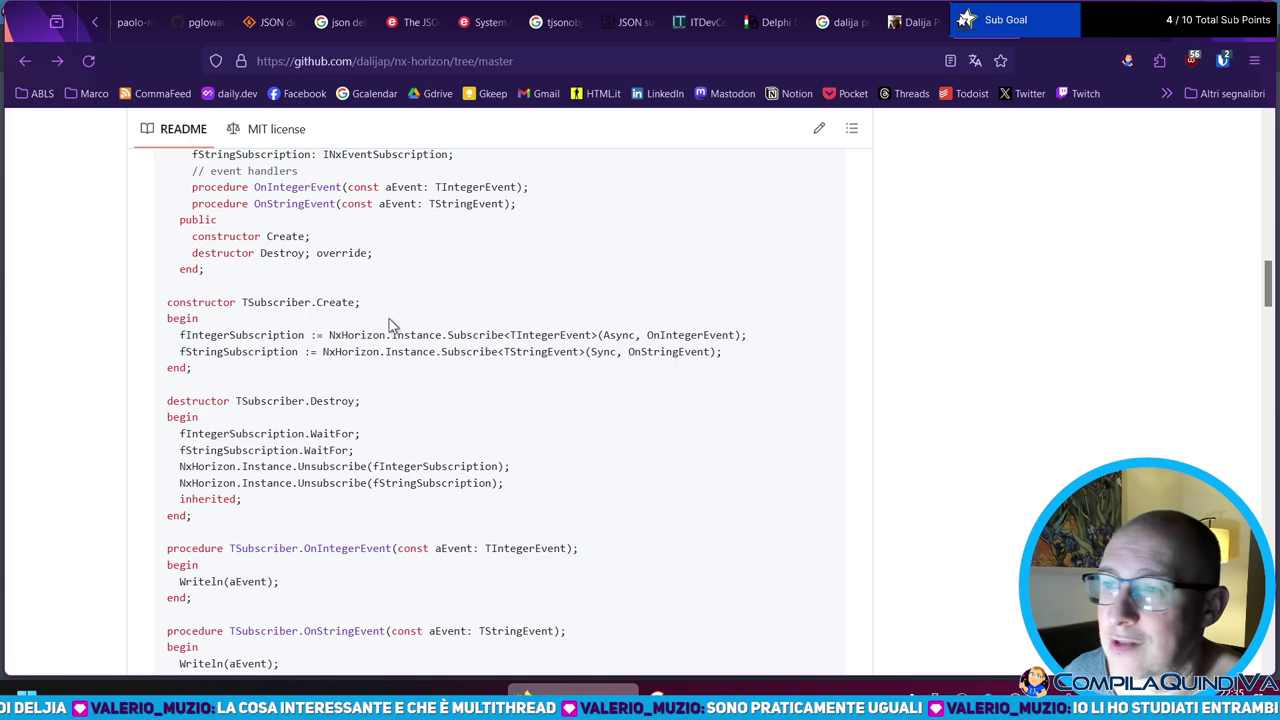
- Read the nx-horizon README's message sending examples and the TNxHorizonDelivery delivery options
scroll(360, 335, down, 3)
scroll(351, 335, down, 3)
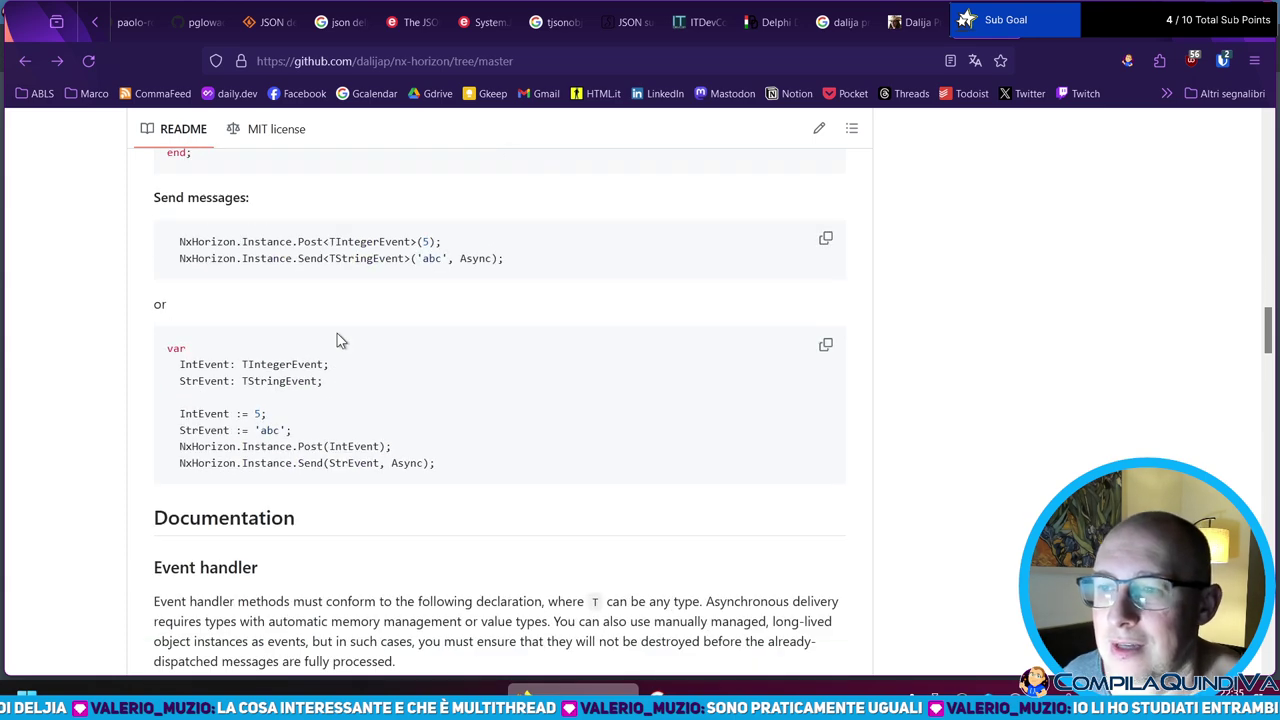
scroll(345, 336, down, 2)
scroll(358, 316, down, 2)
scroll(370, 318, down, 5)
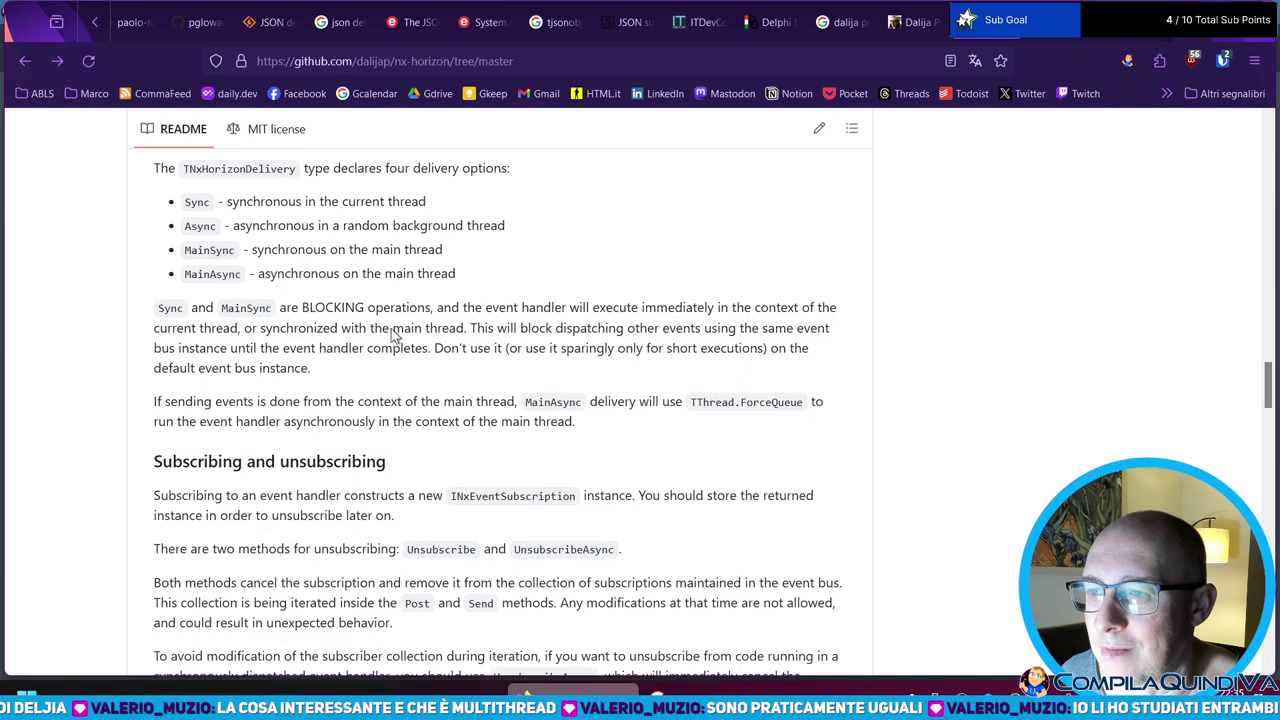
- Review the README sections on unsubscribing, canceling a subscription, waiting for a subscription and BeginWork/EndWork
scroll(400, 322, down, 3)
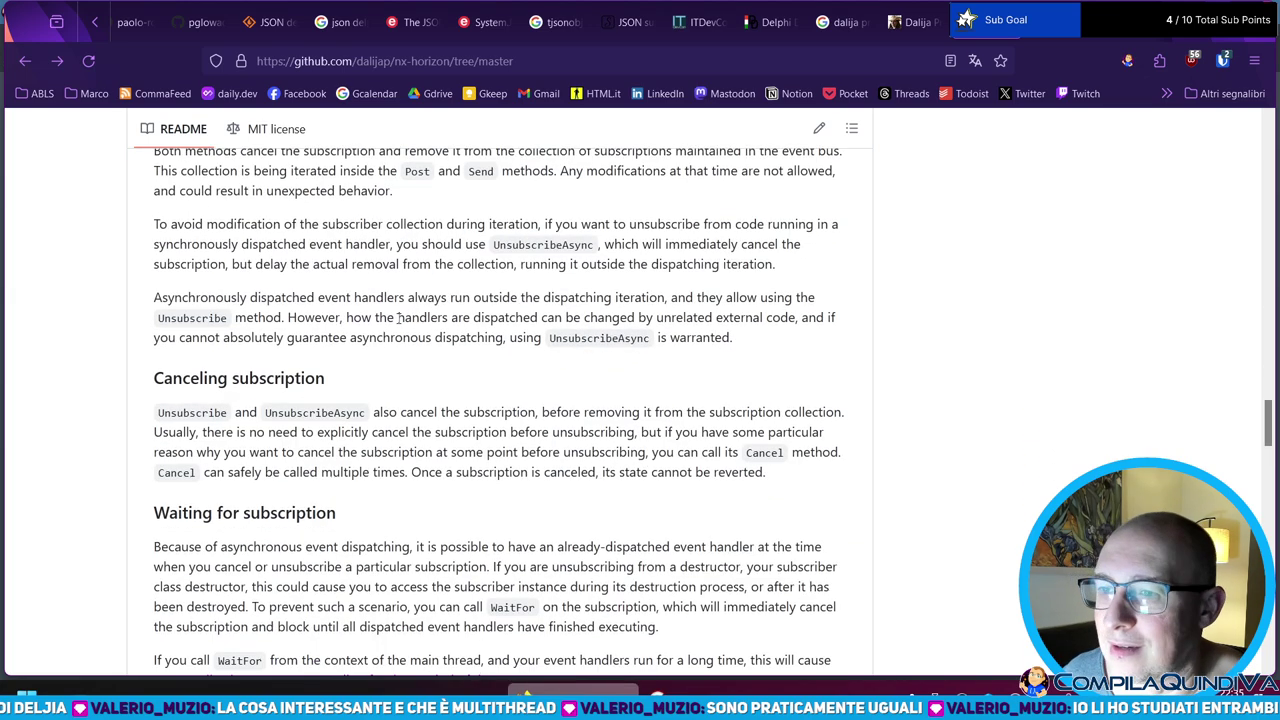
scroll(397, 317, down, 3)
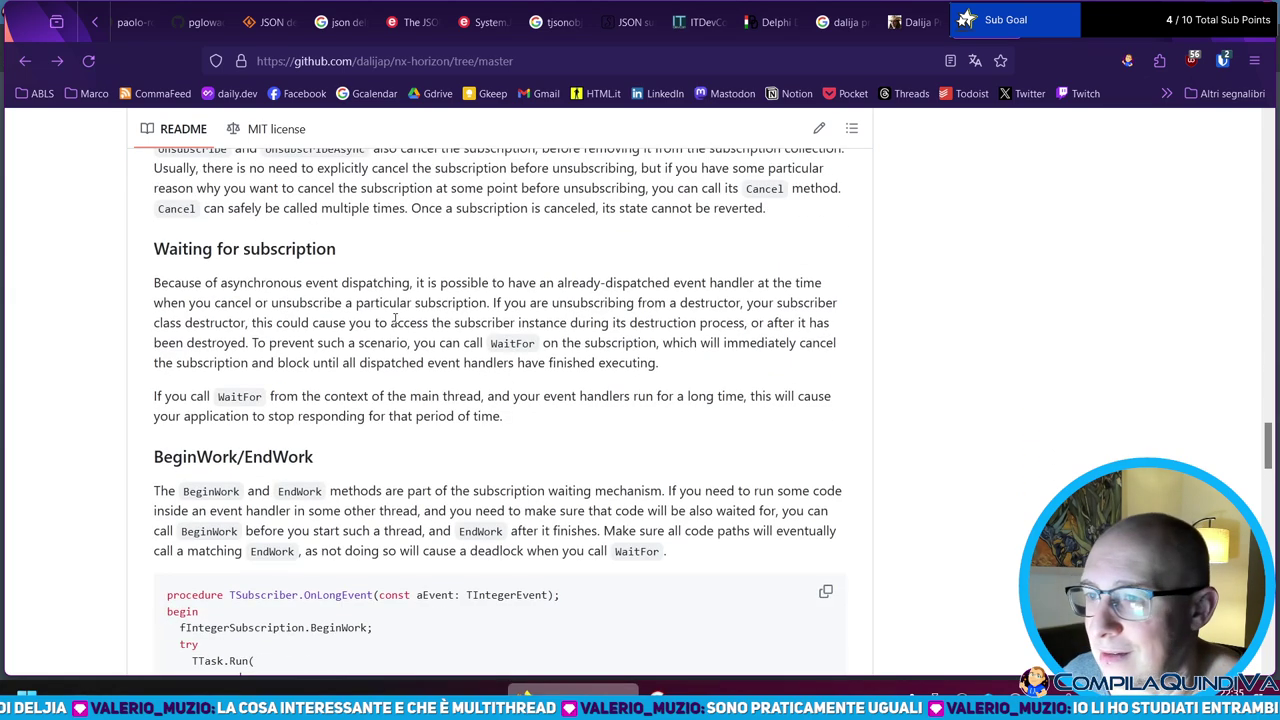
scroll(434, 297, up, 1)
scroll(446, 286, down, 7)
scroll(445, 285, down, 1)
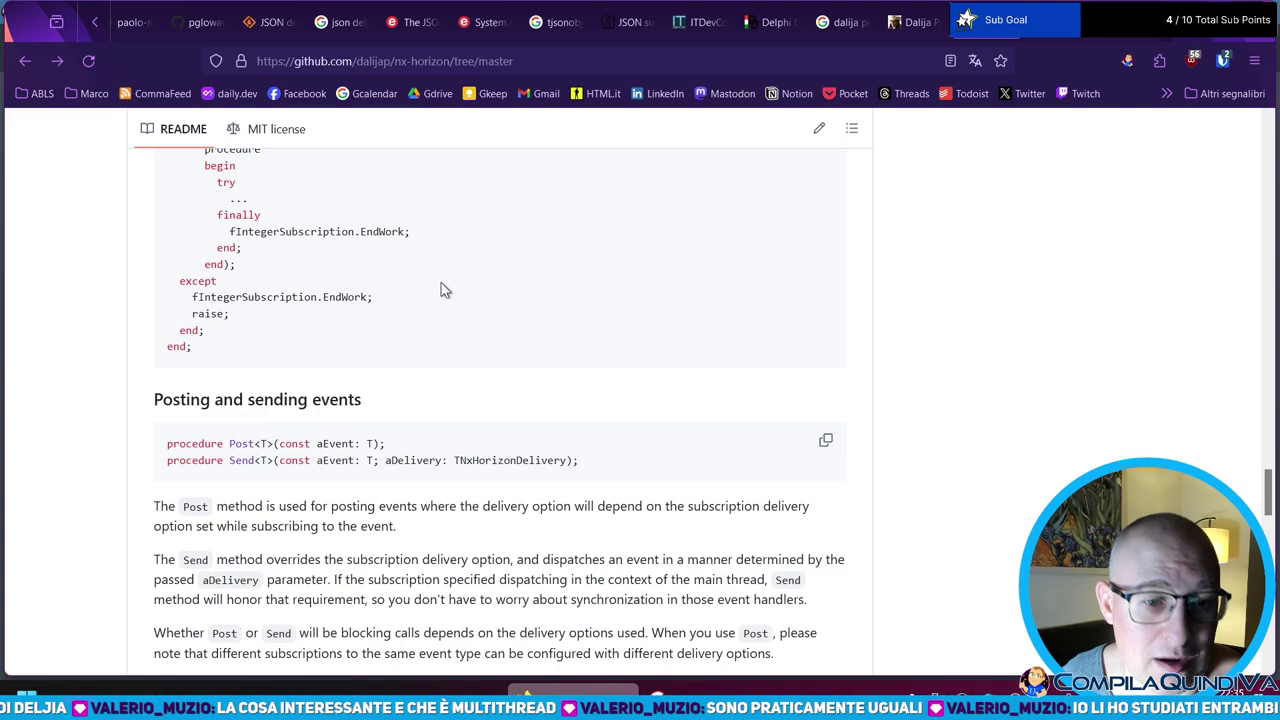
- Check the OnLongEvent sample and read the rest of the nx-horizon README through Enhancements
scroll(465, 268, down, 1)
scroll(477, 246, up, 3)
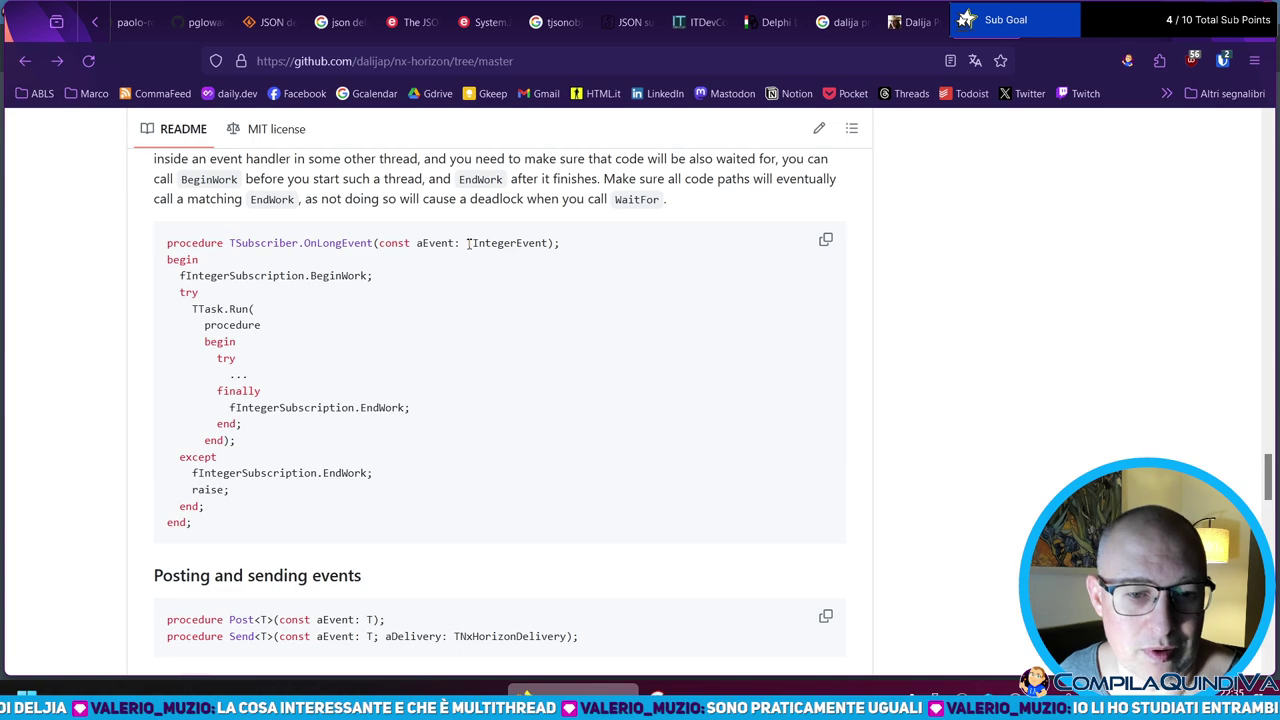
scroll(600, 270, down, 10)
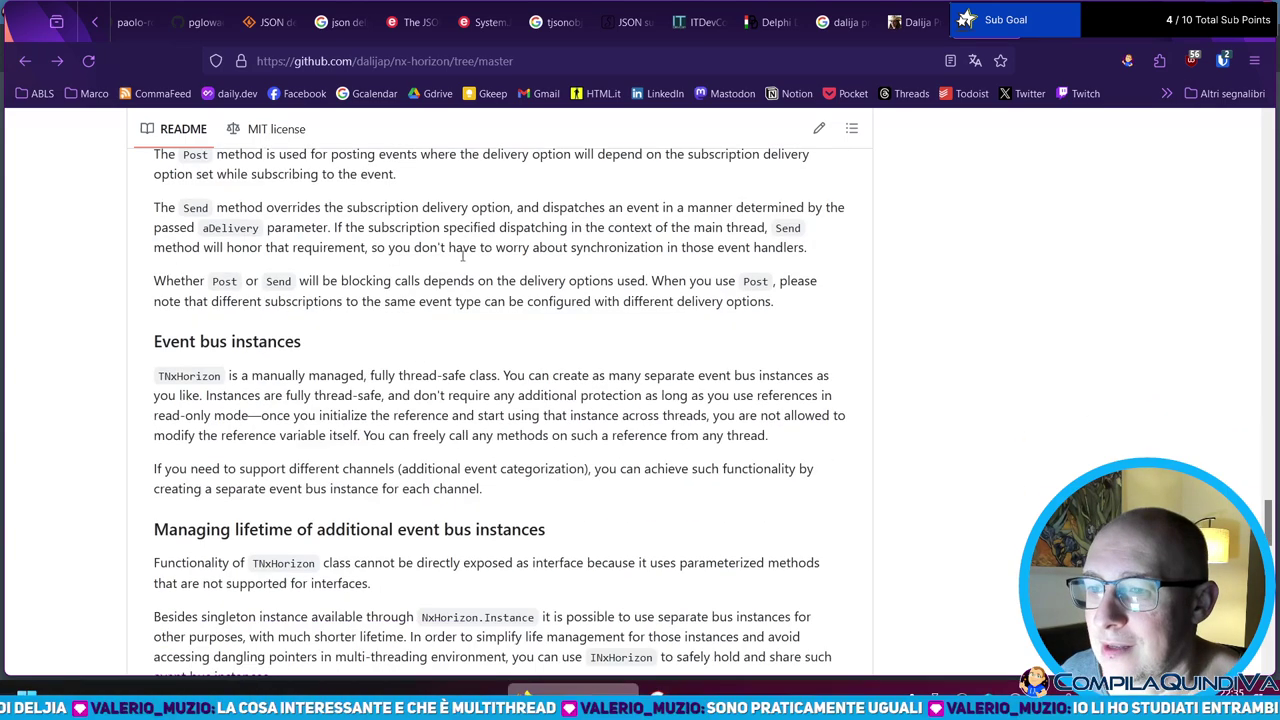
scroll(441, 262, down, 15)
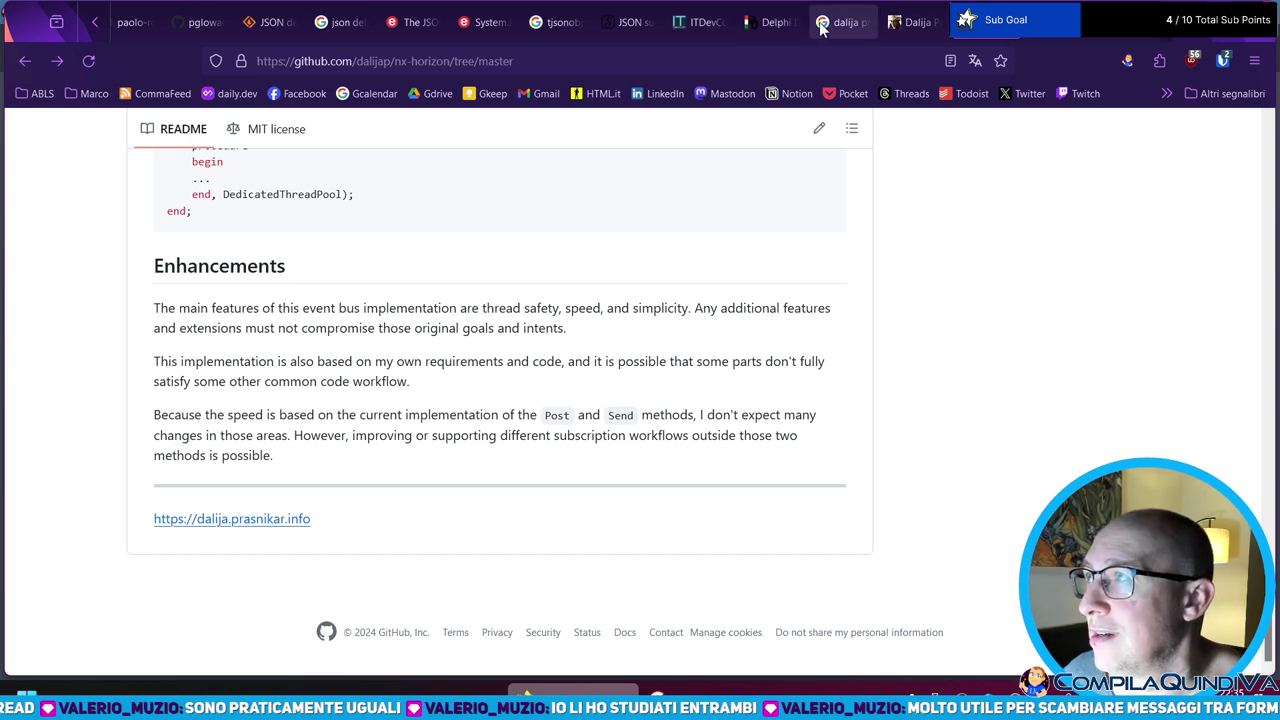
- Switch to the open Embarcadero System.JSON documentation page and search the RAD Studio API documentation for system.messaging
click(623, 27)
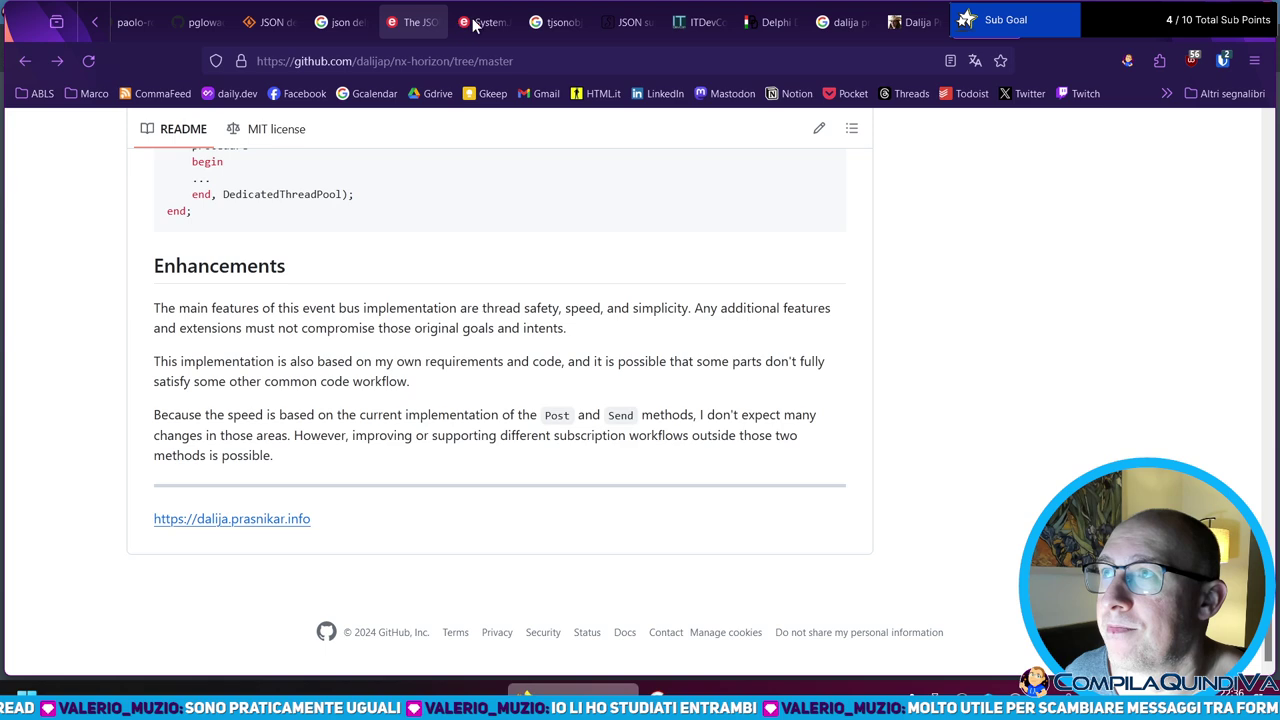
click(478, 23)
click(1036, 160)
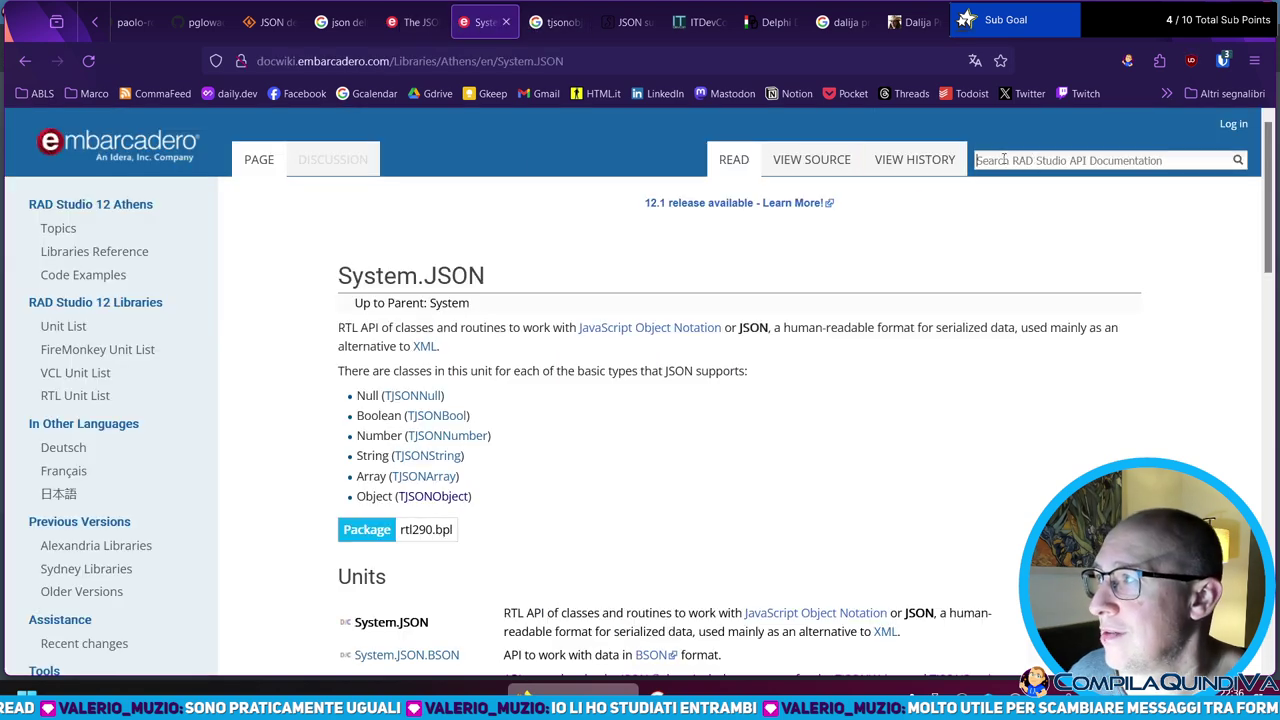
text(system)
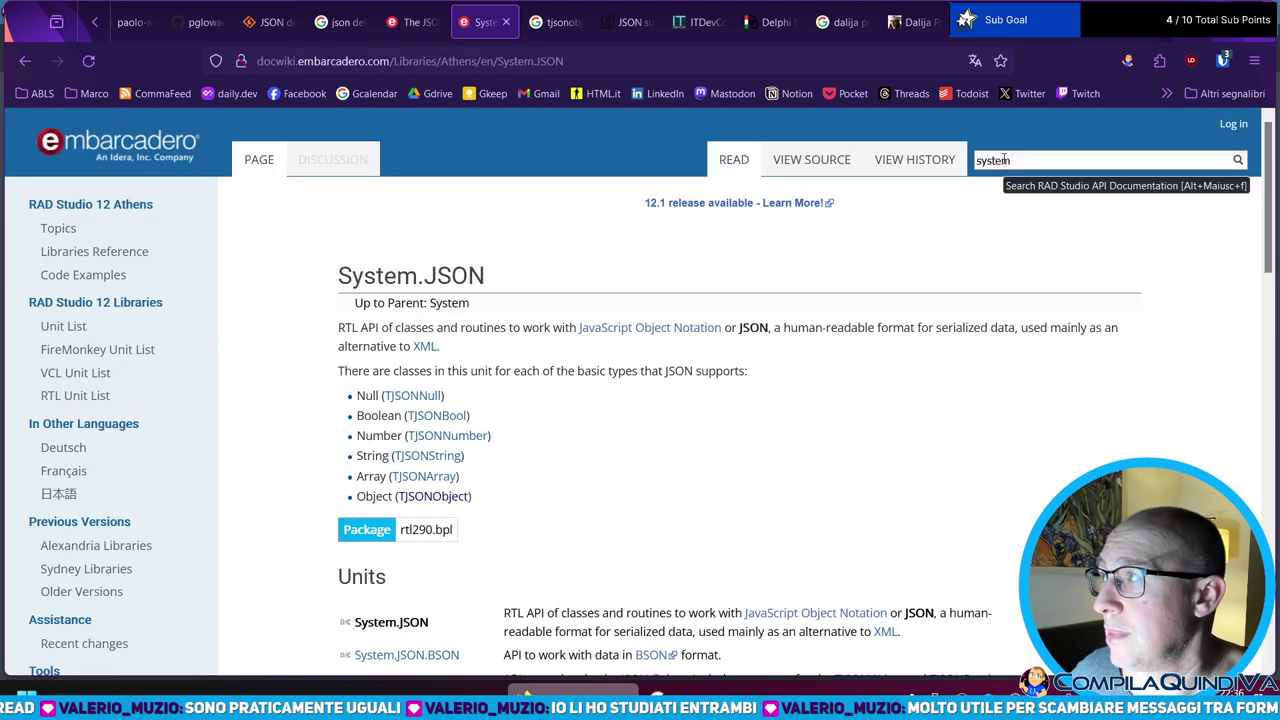
text(.mess)
text(a)
text(g)
text(ub)
key(BackSpace)
key(BackSpace)
key(BackSpace)
text(ing)
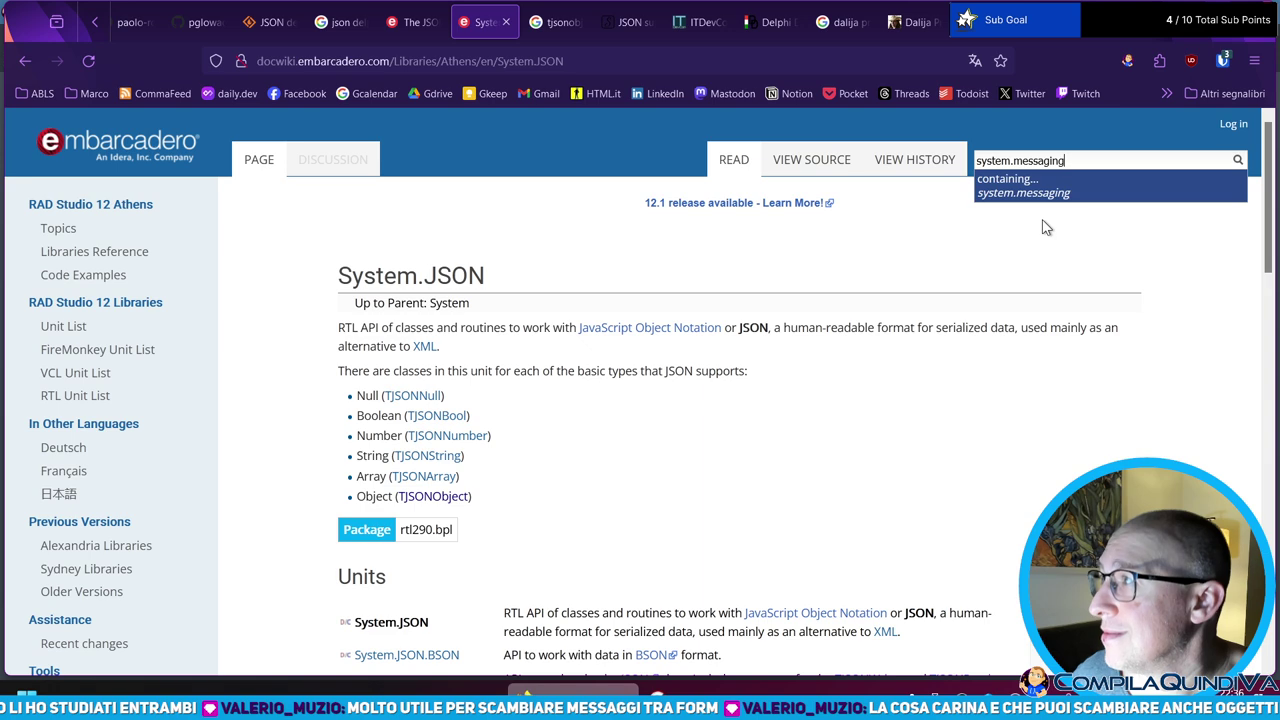
click(1030, 192)
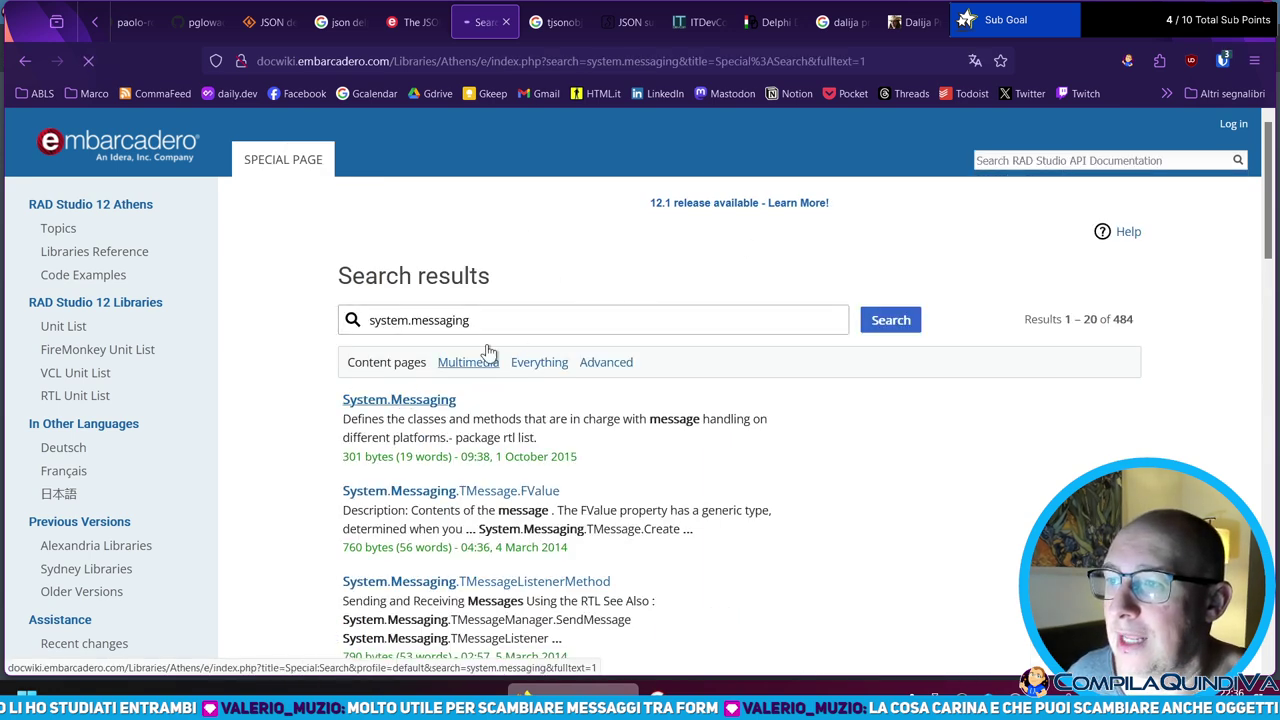
- Open the System.Messaging unit page, then its TMessageManager class page, and read the class description
click(360, 401)
scroll(452, 437, down, 3)
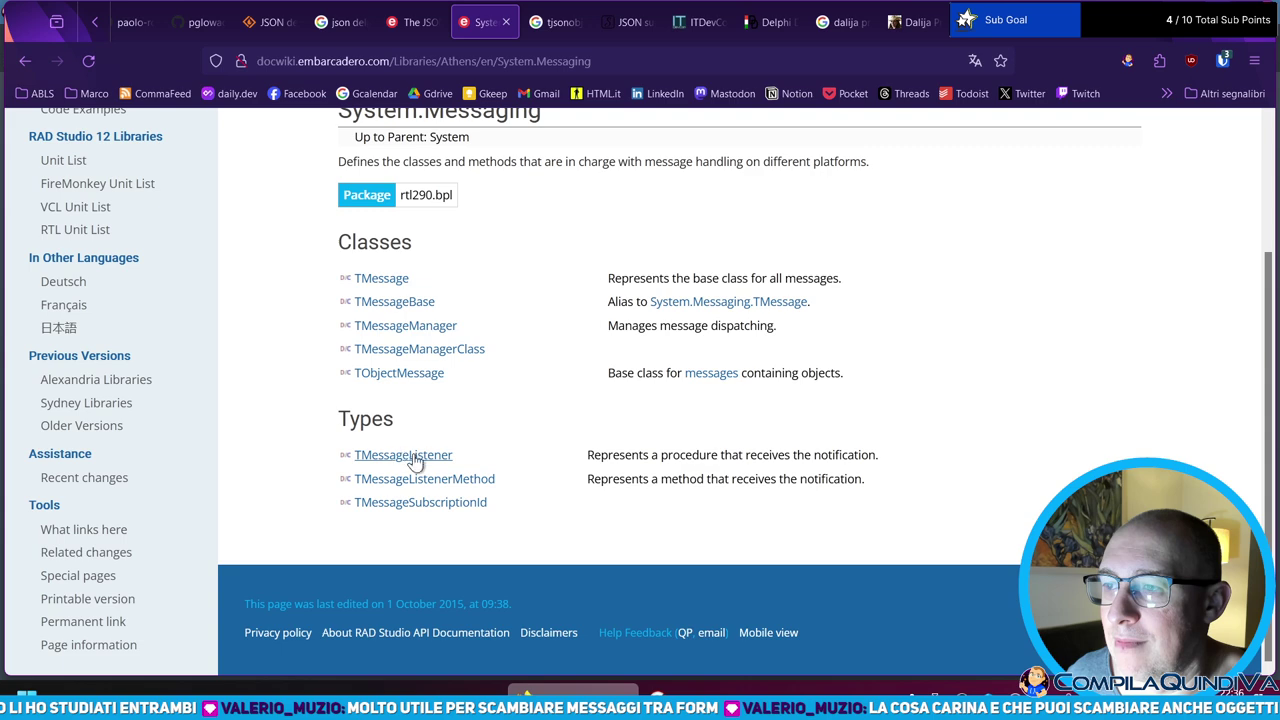
click(405, 326)
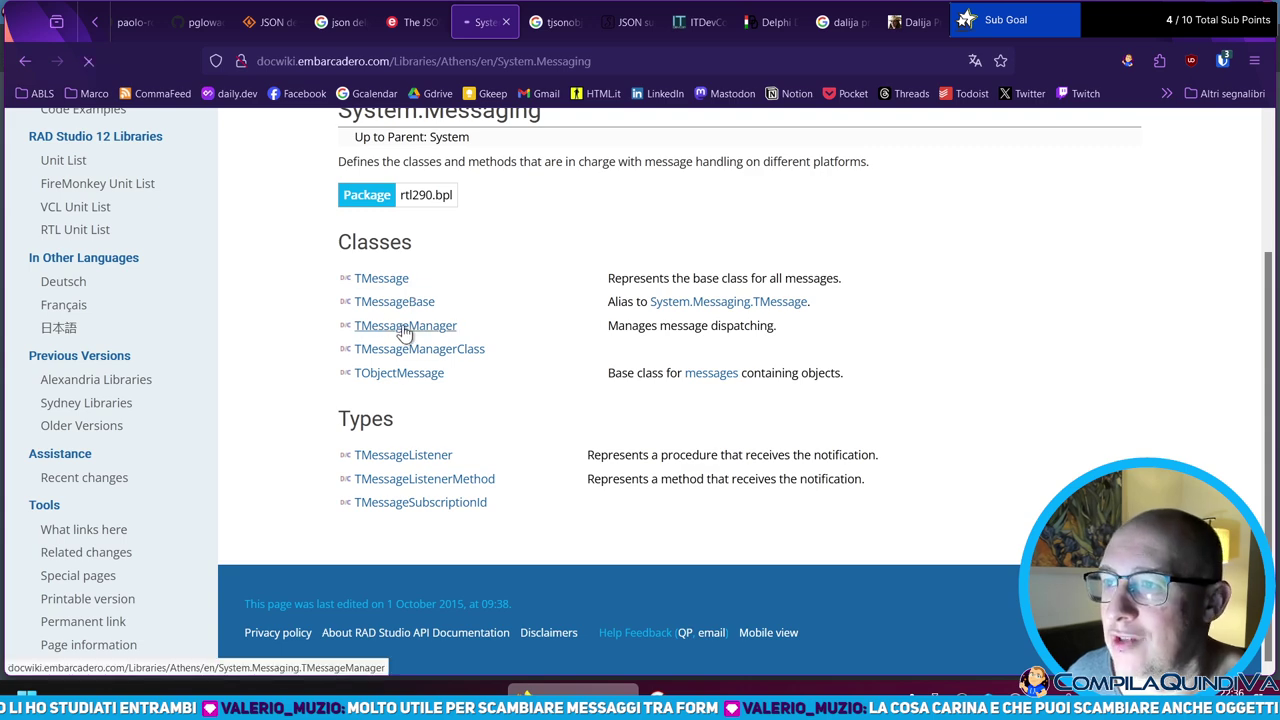
scroll(366, 291, down, 5)
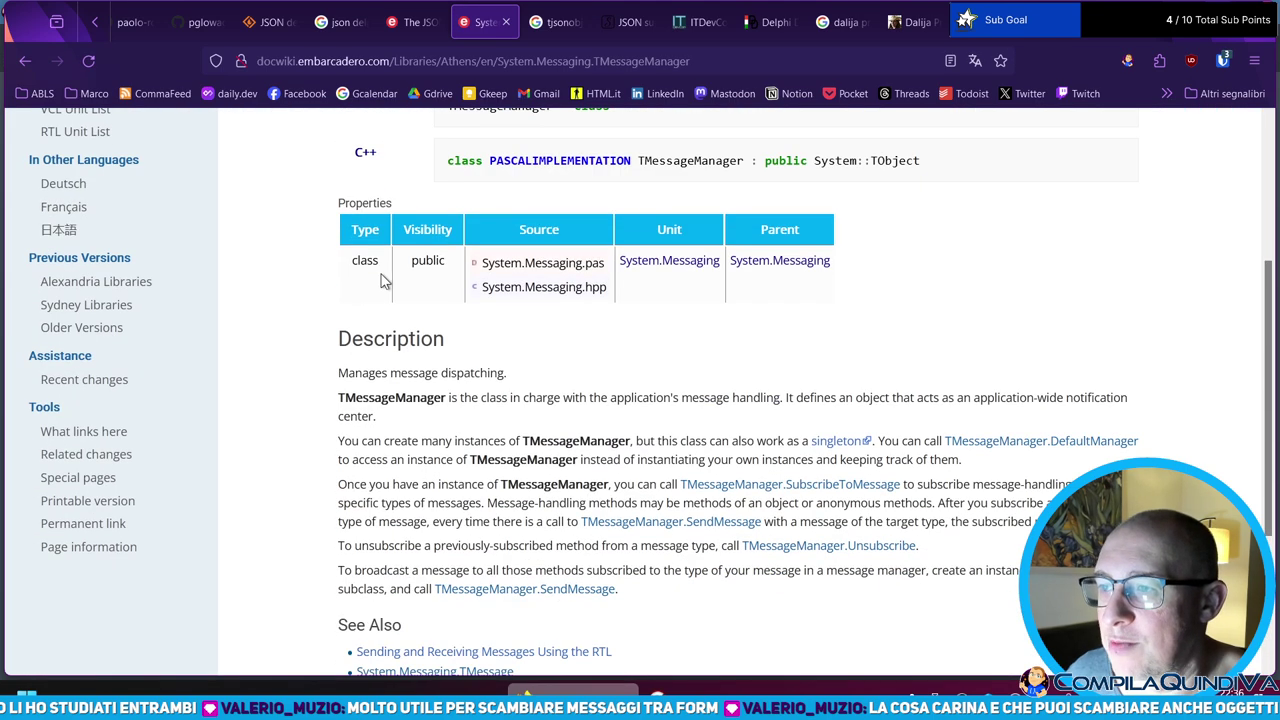
- Open the Sending and Receiving Messages Using the RTL page and read its manager, subscription and broadcasting sections
scroll(389, 289, down, 3)
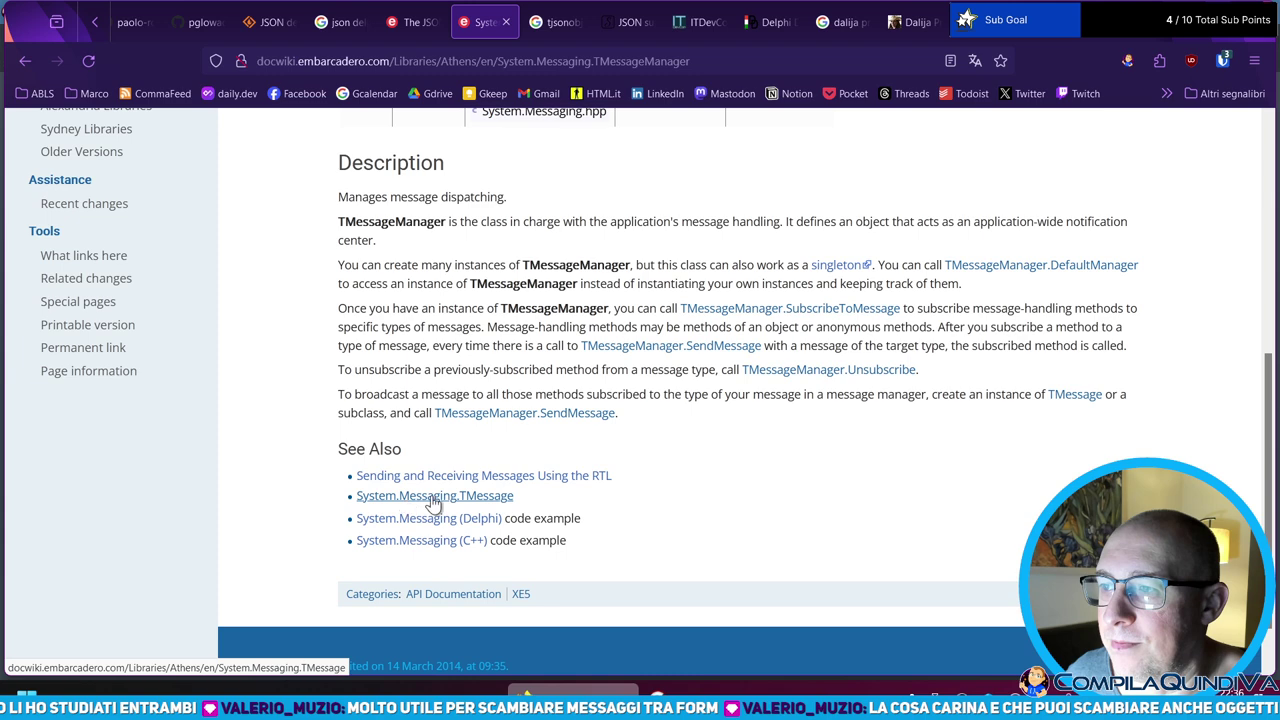
click(516, 478)
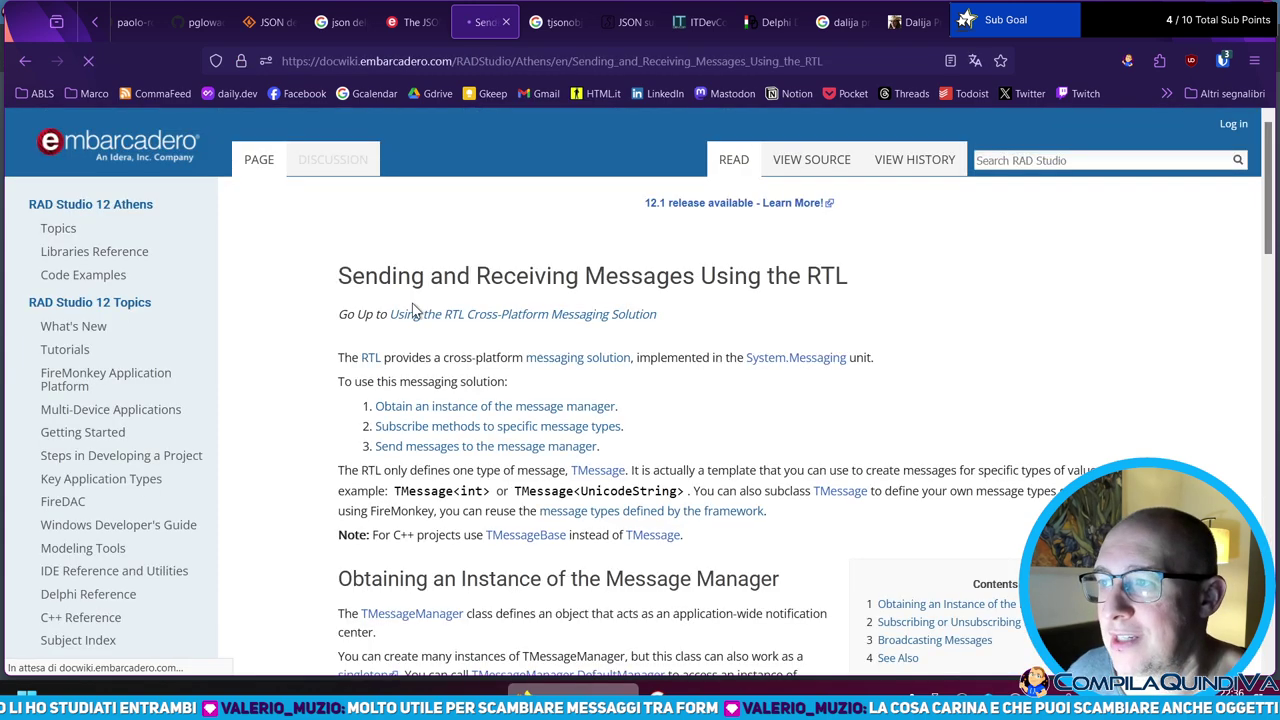
scroll(449, 265, down, 4)
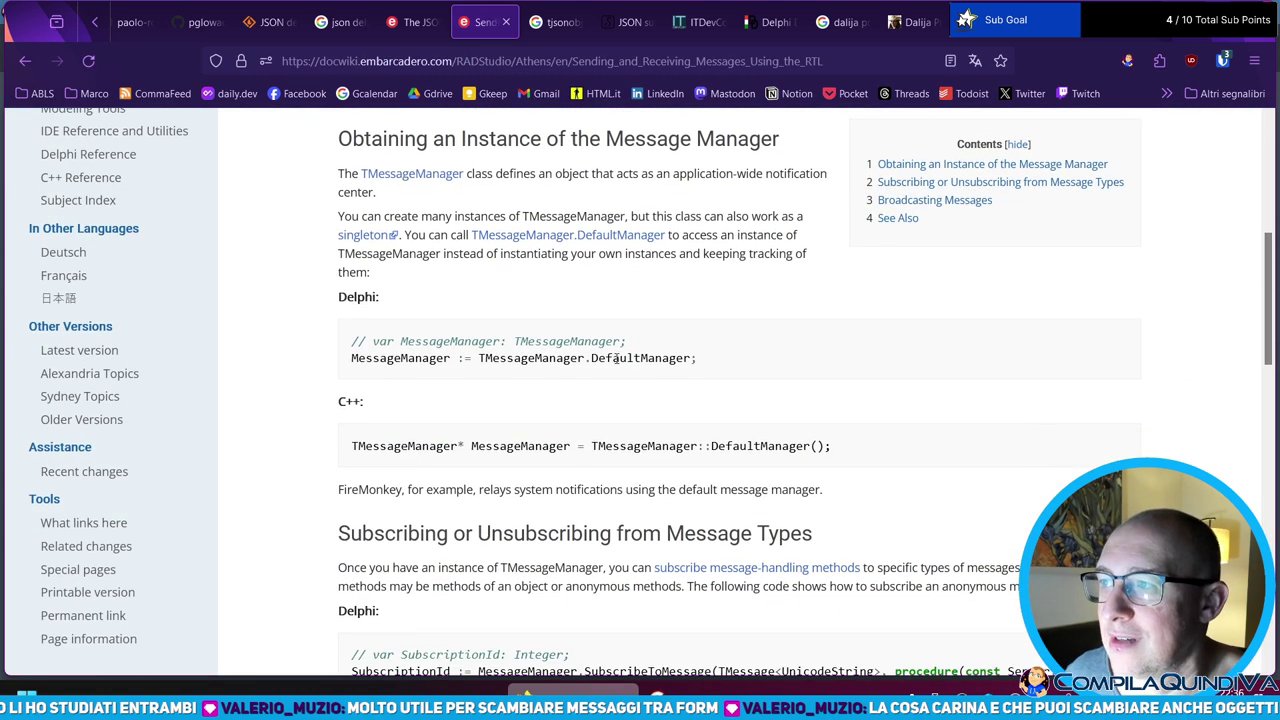
scroll(504, 373, down, 3)
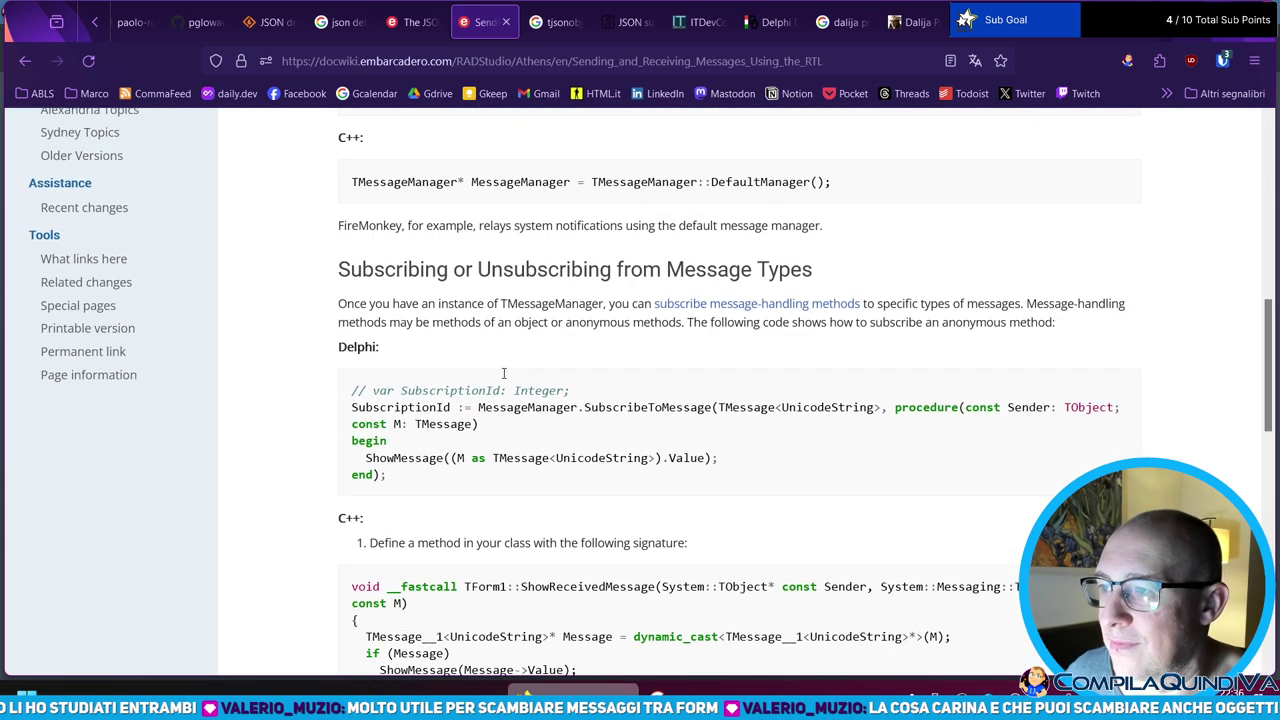
double_click(636, 407)
double_click(766, 407)
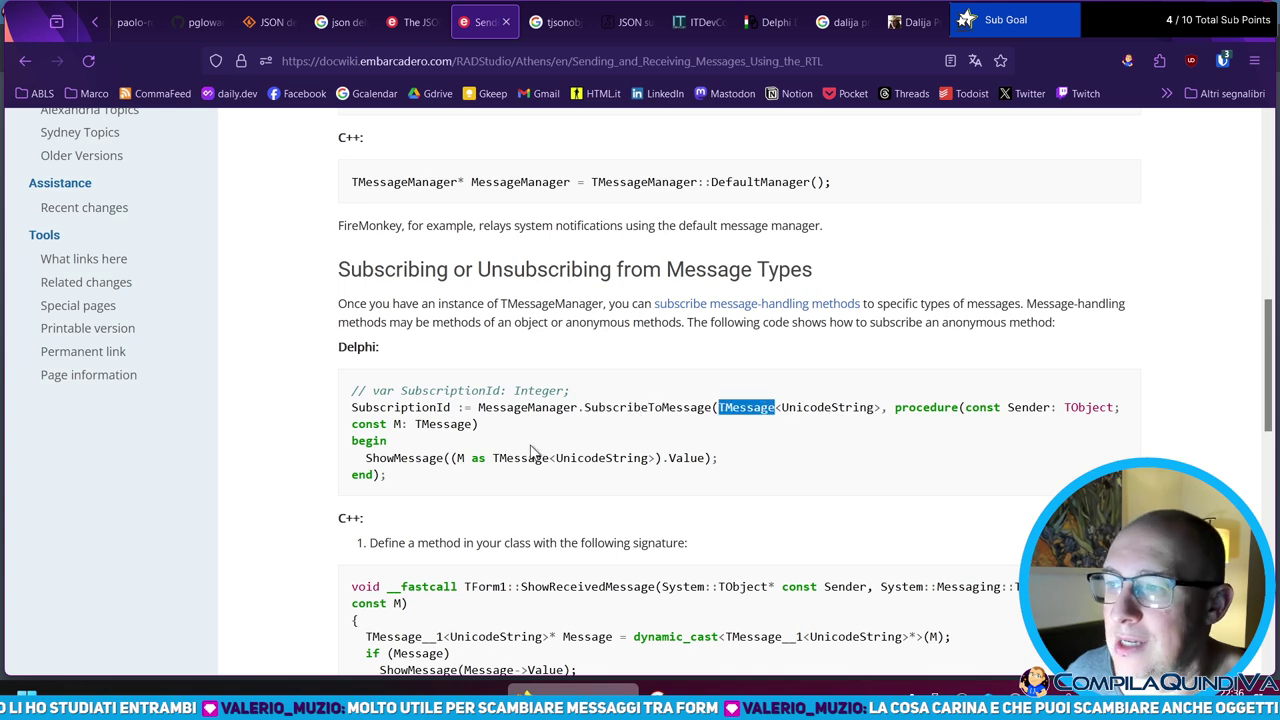
scroll(512, 457, down, 4)
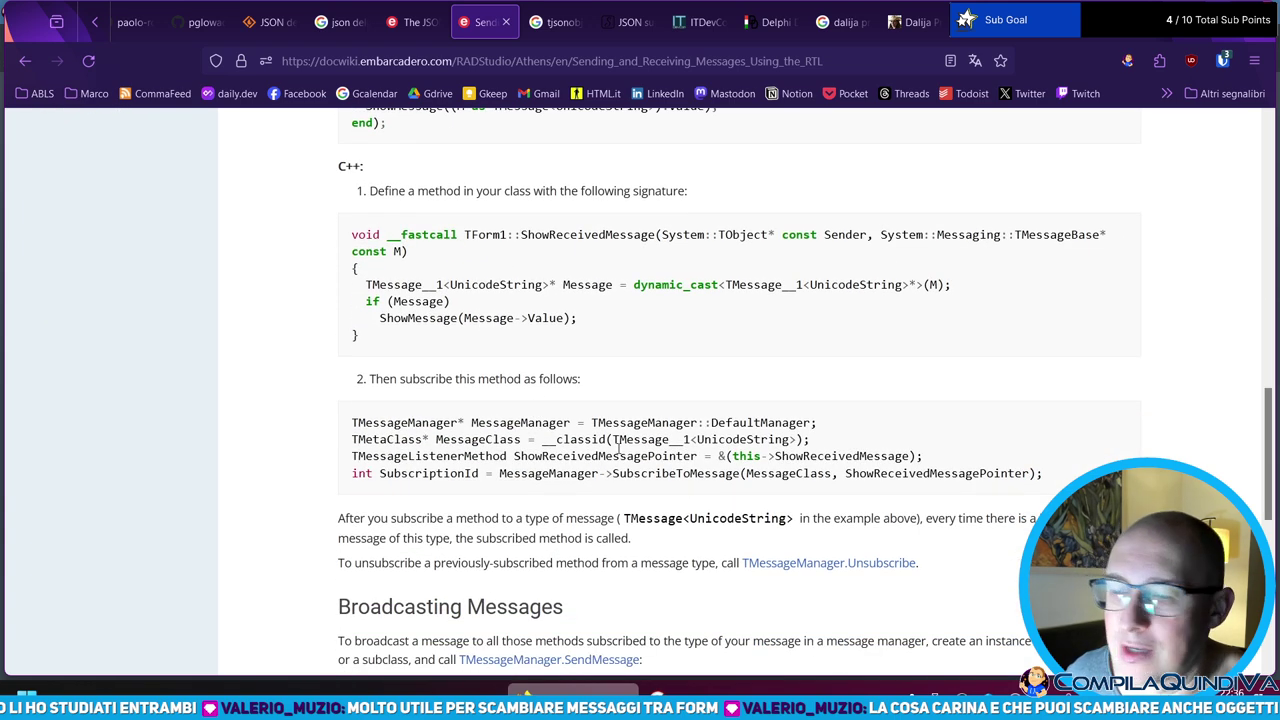
scroll(546, 435, down, 3)
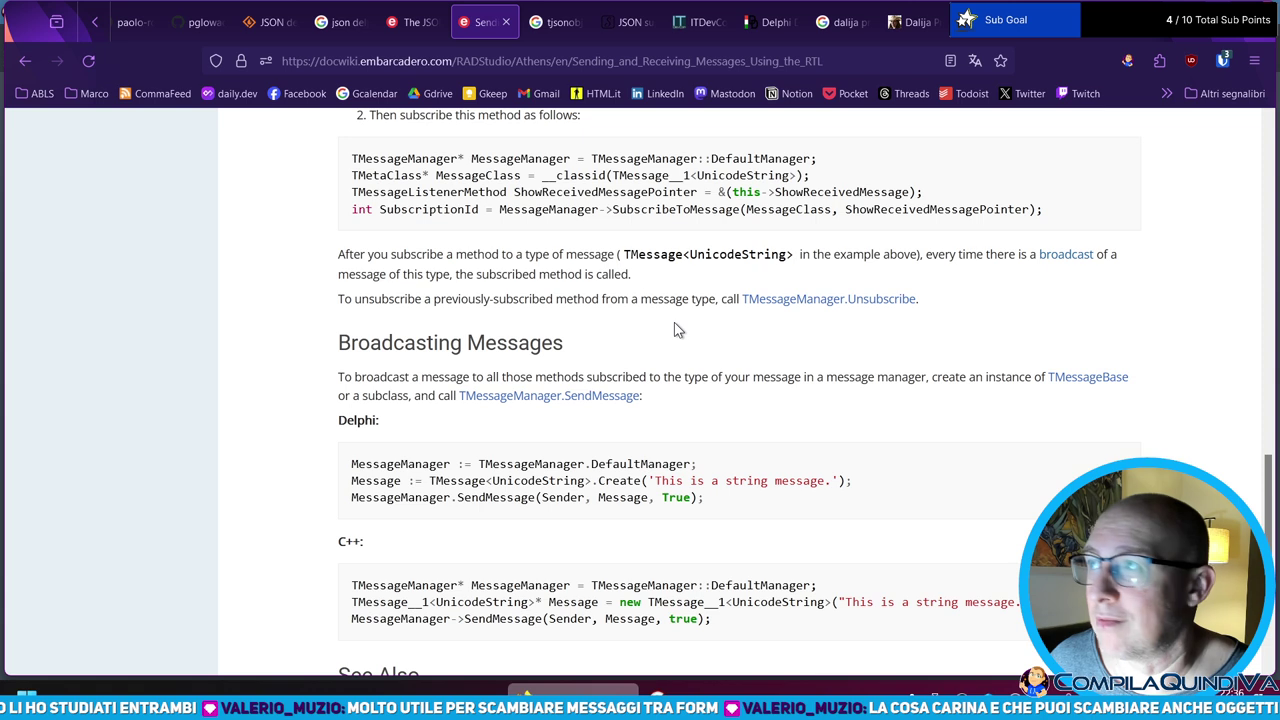
- Switch to the open blog post on JSON support in Delphi and review the JSONSupportDemo sample's uses clause and declarations
click(606, 23)
scroll(691, 268, down, 1)
scroll(700, 285, up, 3)
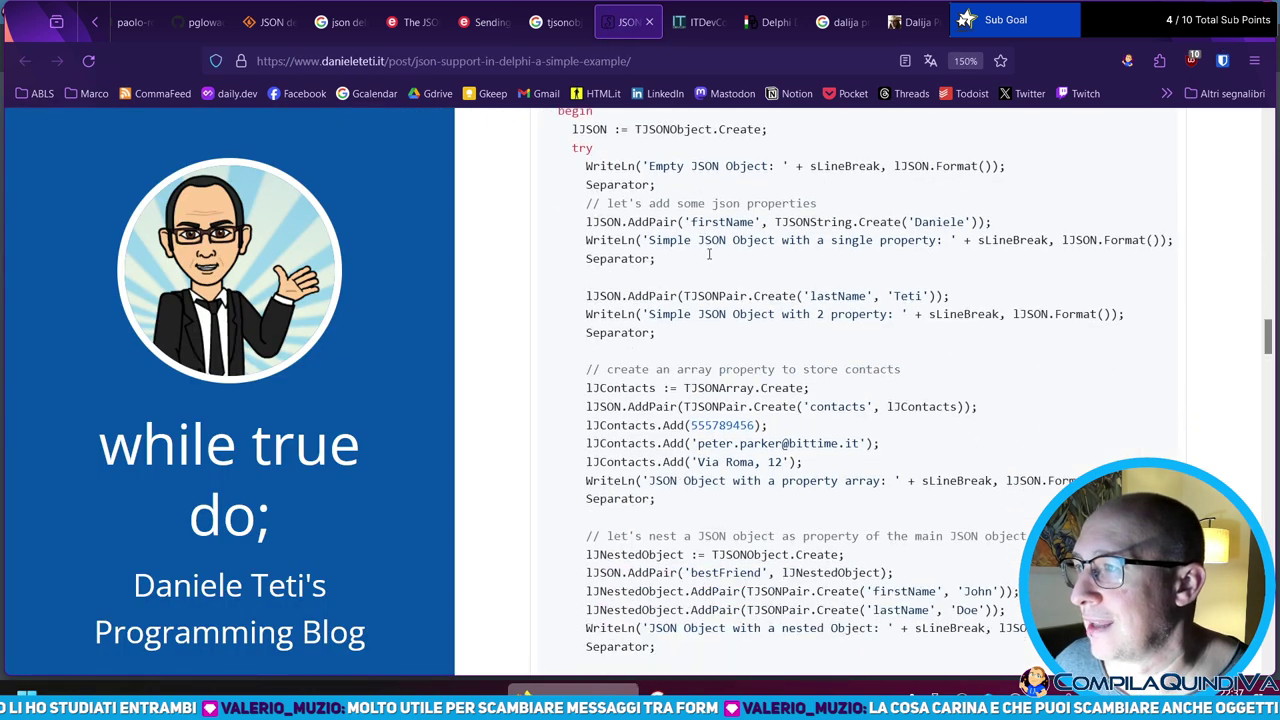
double_click(658, 367)
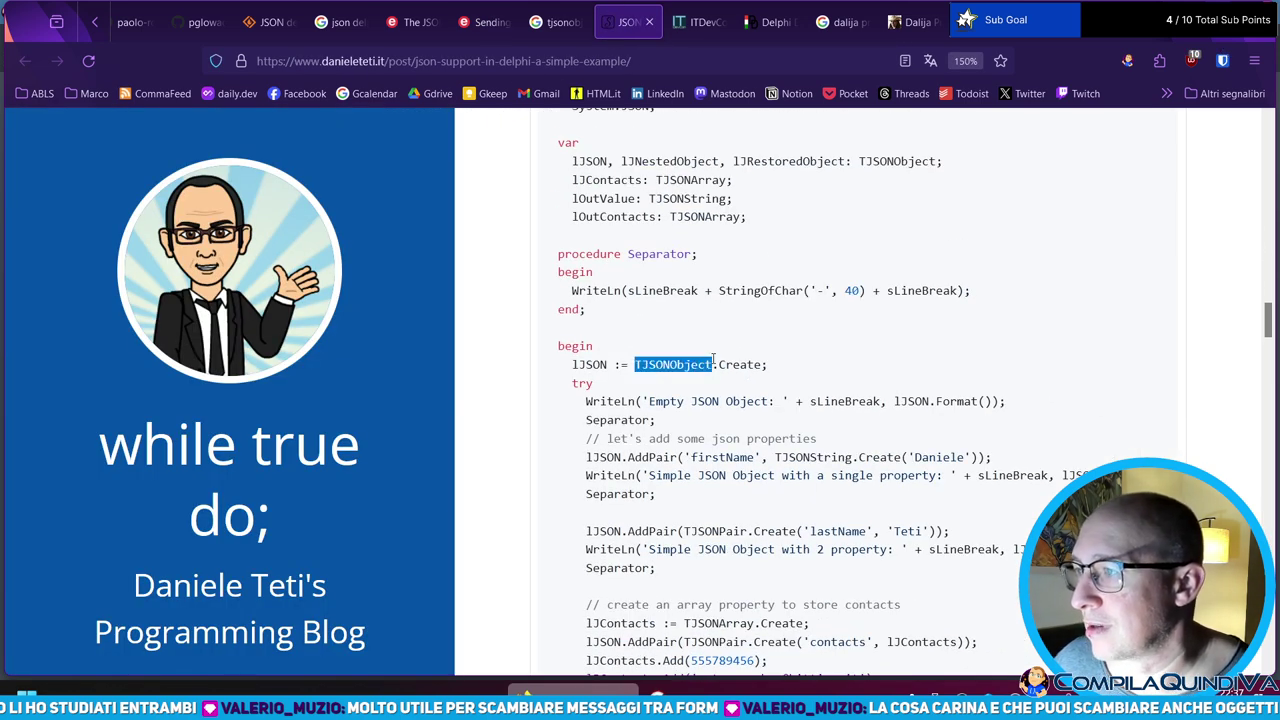
scroll(617, 430, up, 3)
scroll(617, 430, down, 1)
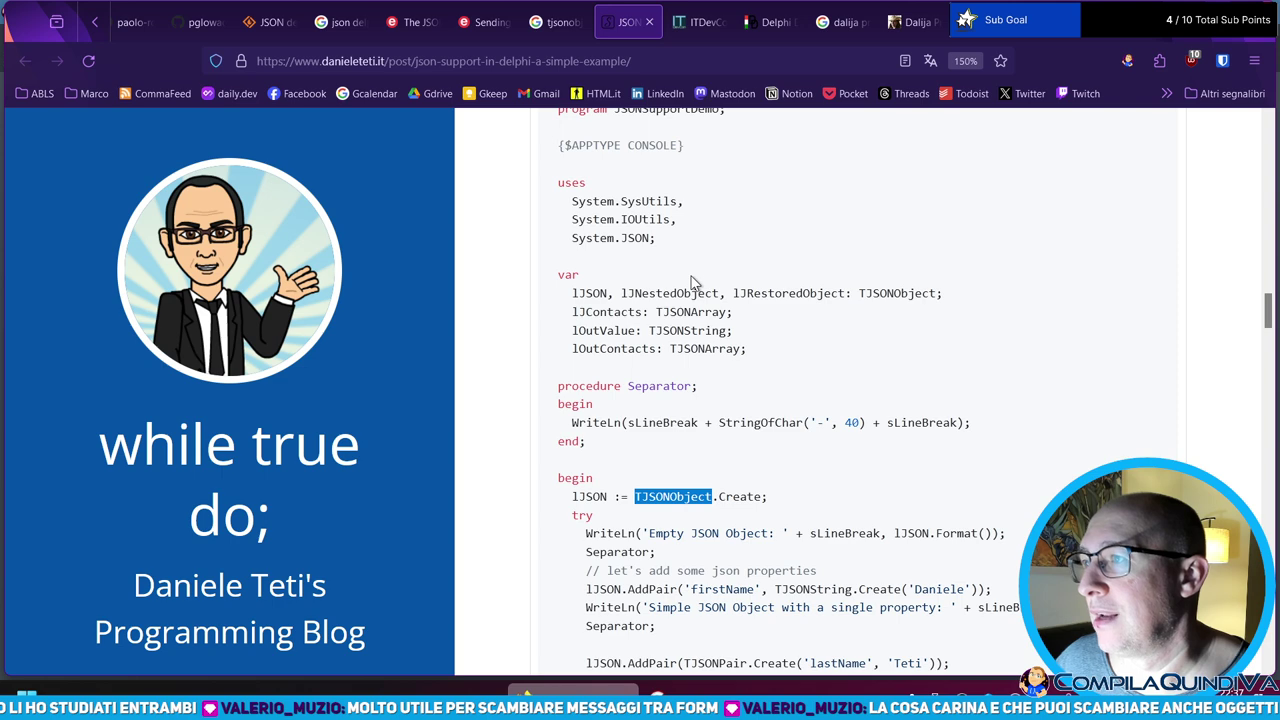
drag(567, 241, 648, 240)
click(648, 240)
scroll(716, 316, down, 5)
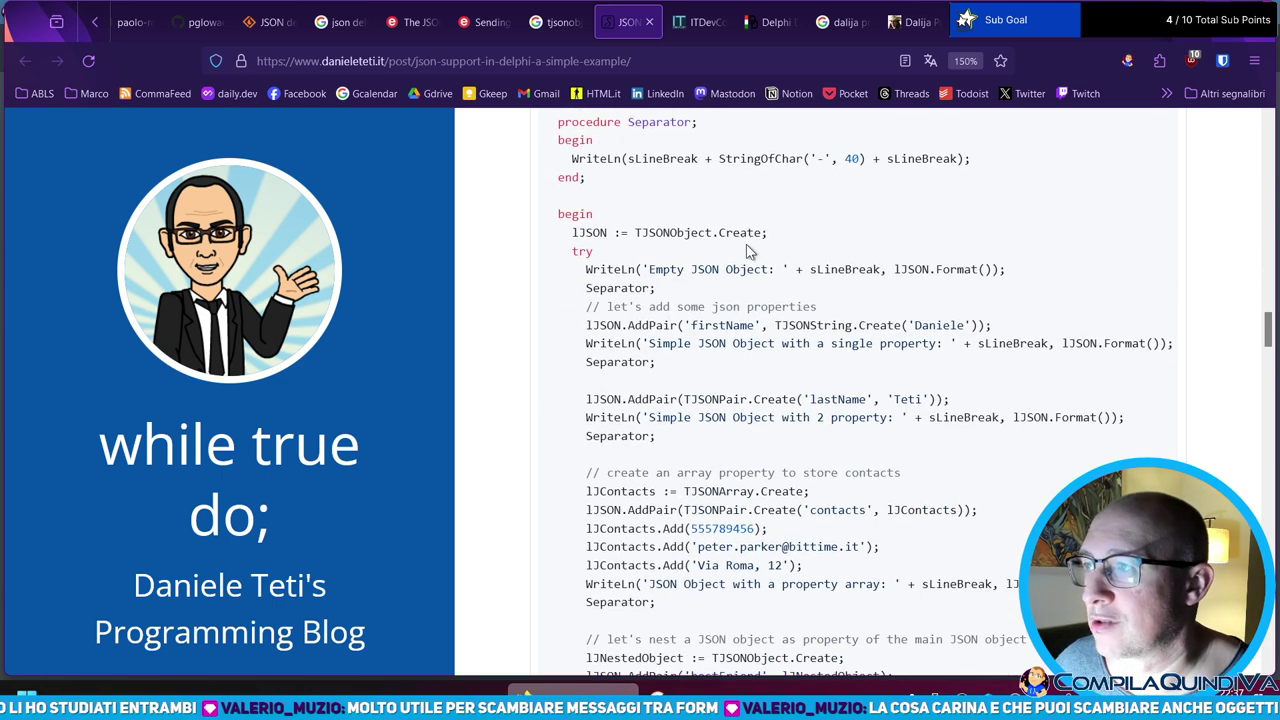
- Examine the sample line that creates a TJSONObject and assigns it to lJSON
drag(634, 232, 764, 233)
click(675, 263)
double_click(690, 232)
click(715, 232)
drag(571, 232, 610, 232)
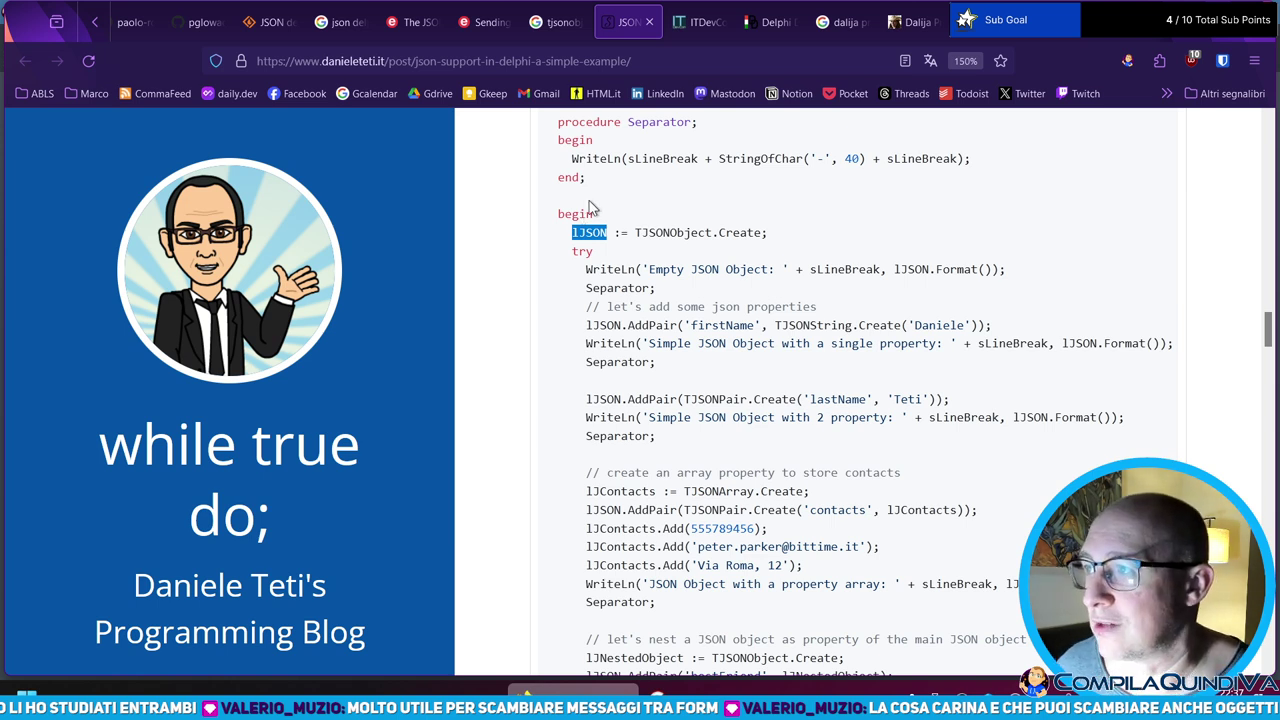
- Examine the AddPair call for the firstName property, including its TJSONString.Create argument
double_click(645, 325)
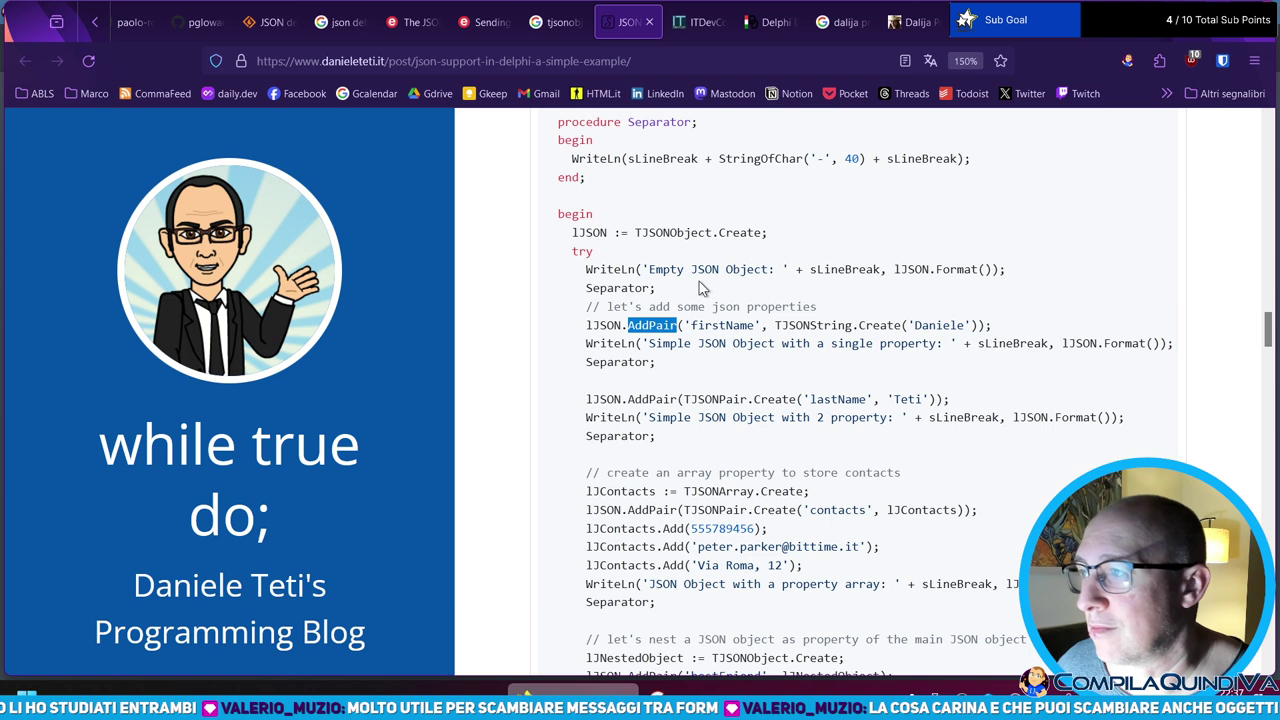
drag(685, 326, 973, 325)
click(918, 324)
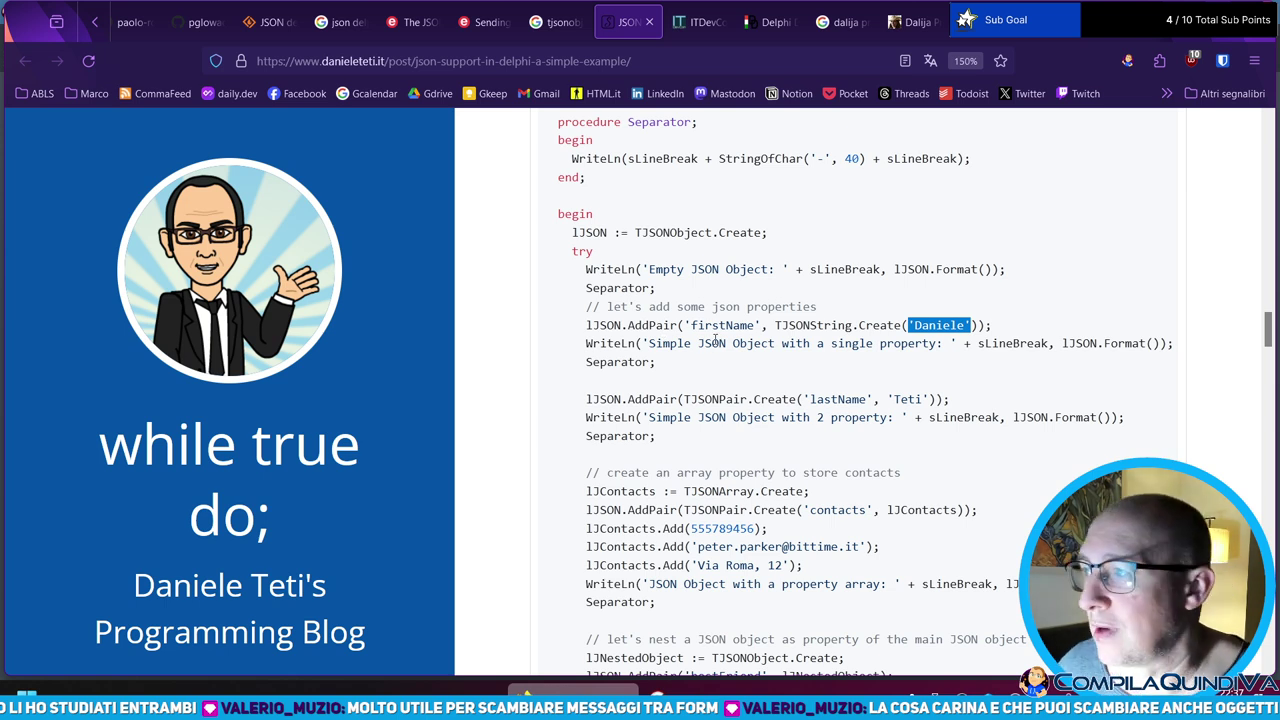
drag(774, 325, 970, 326)
click(965, 327)
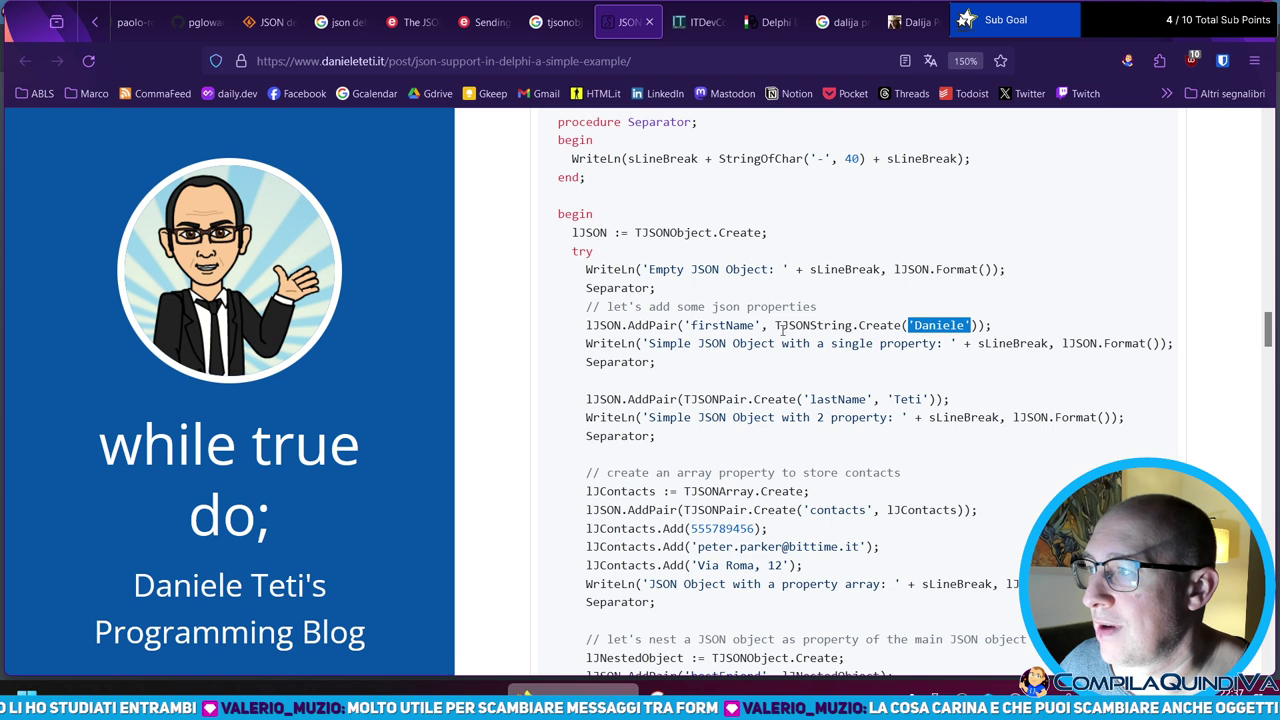
drag(776, 325, 978, 325)
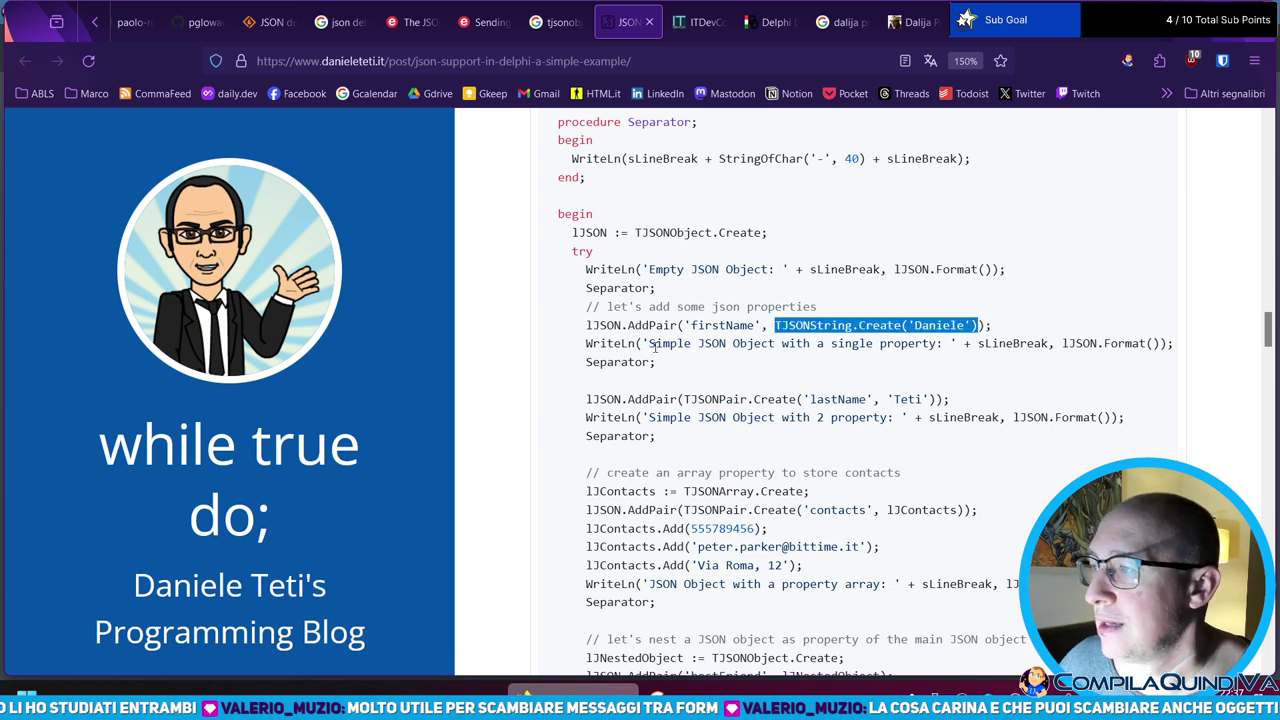
click(700, 327)
drag(881, 325, 921, 325)
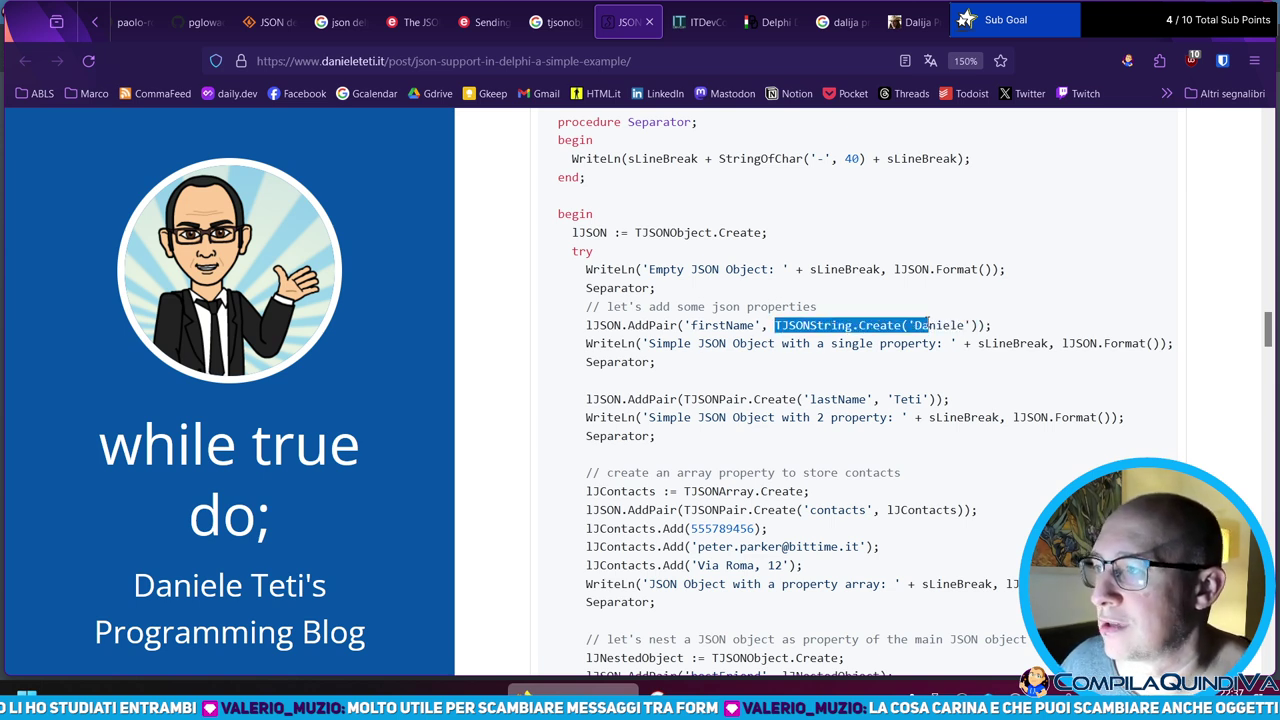
- Compare the firstName call with the lastName AddPair call that uses TJSONPair.Create, checking its key and value arguments
click(664, 398)
double_click(726, 399)
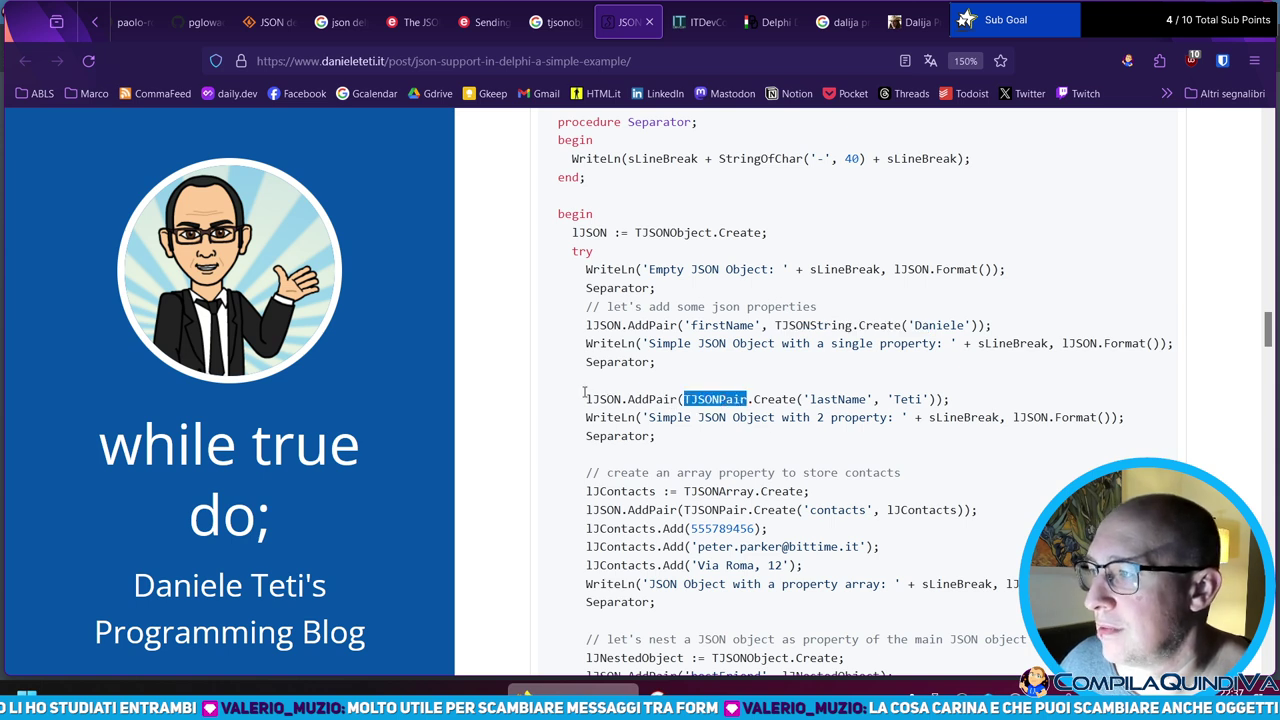
click(650, 323)
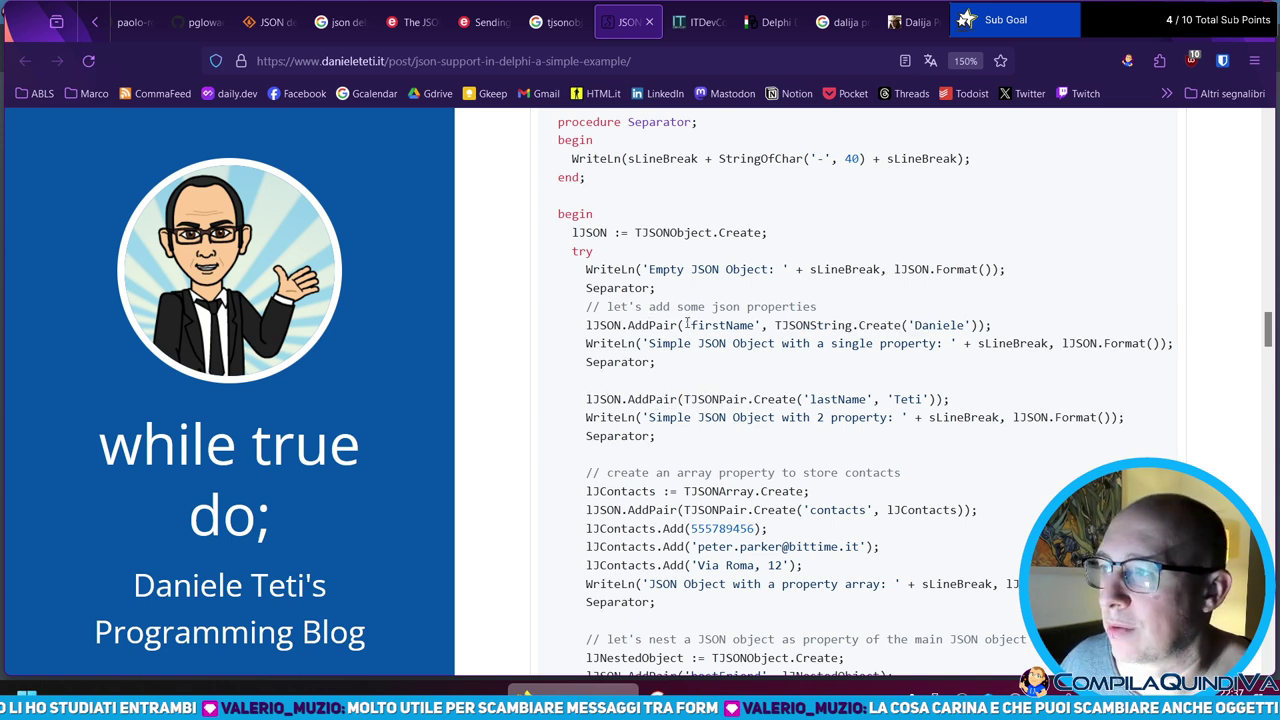
drag(683, 325, 1020, 330)
click(651, 399)
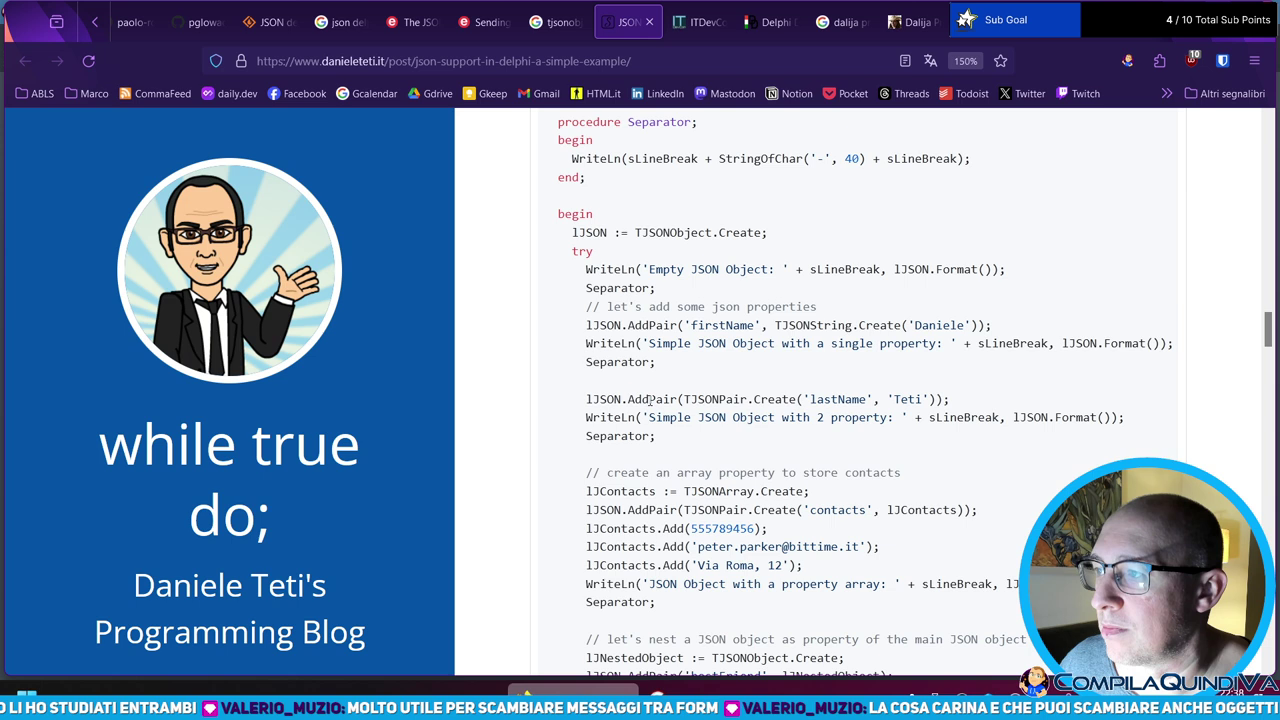
double_click(651, 399)
drag(684, 399, 932, 399)
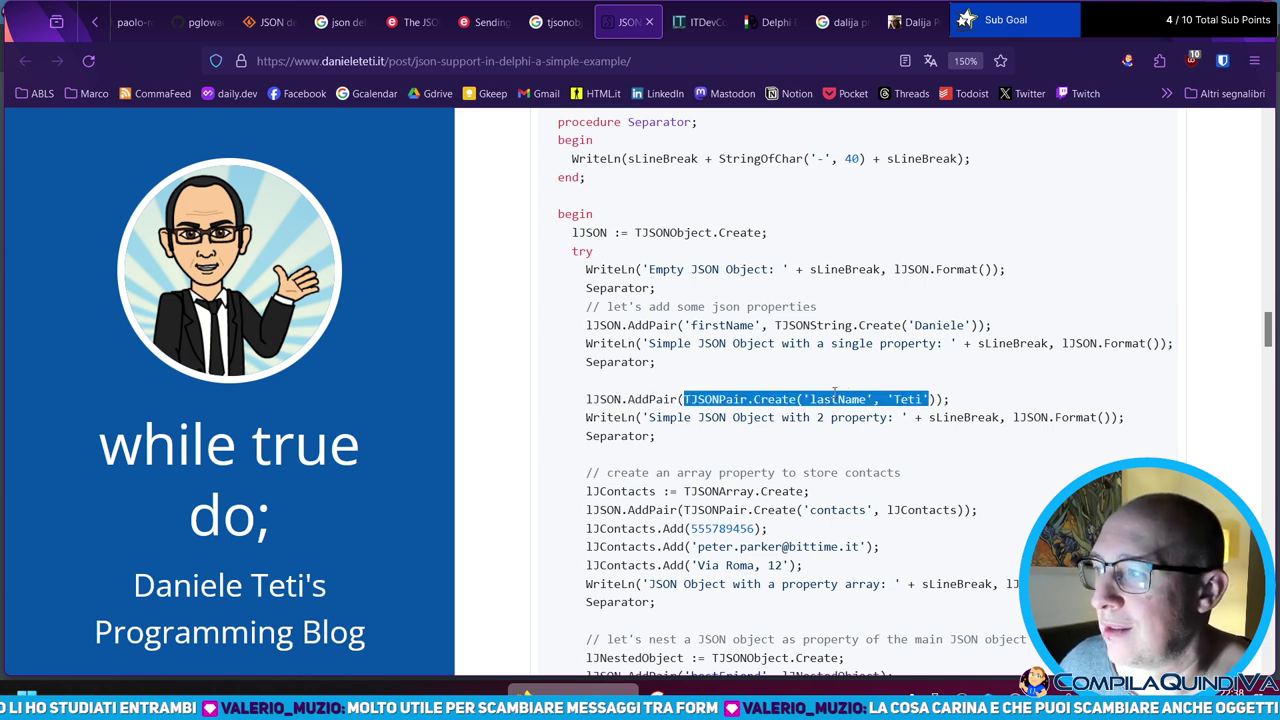
double_click(838, 399)
click(910, 397)
double_click(910, 399)
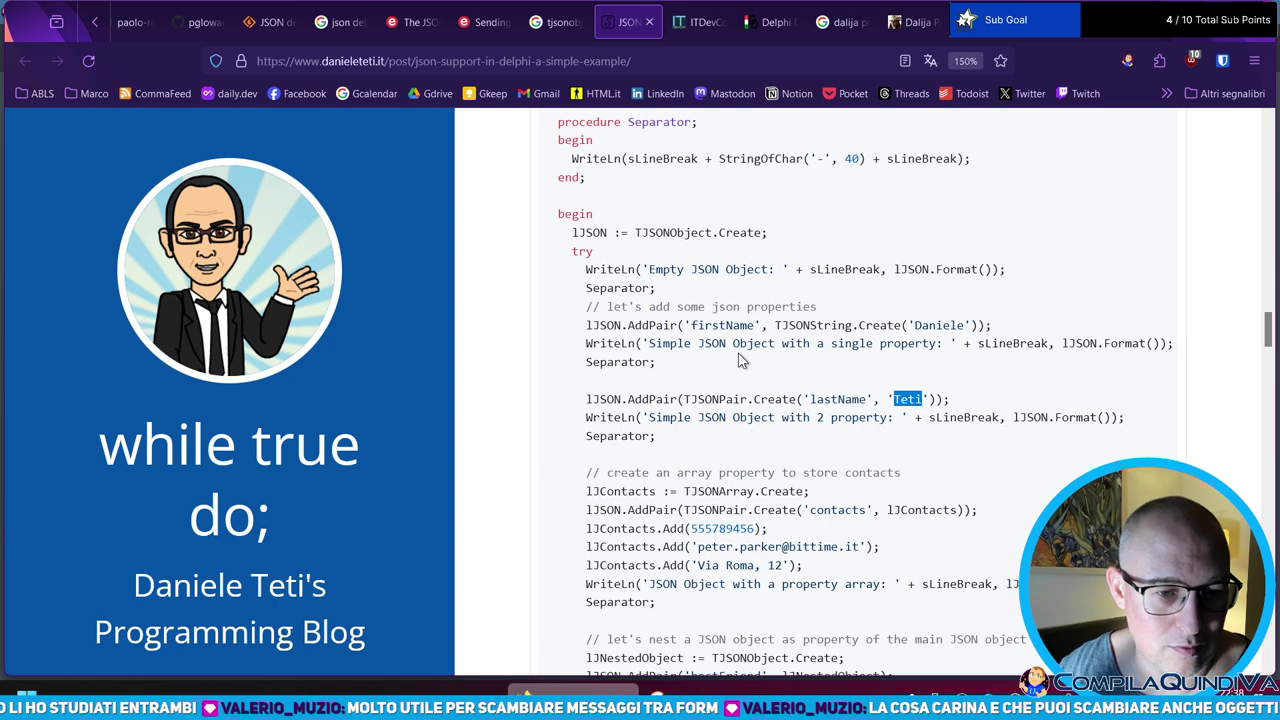
- Open Notepad++ with a blank document, and return to the blog sample to recheck the TJSONObject creation line
scroll(688, 290, down, 3)
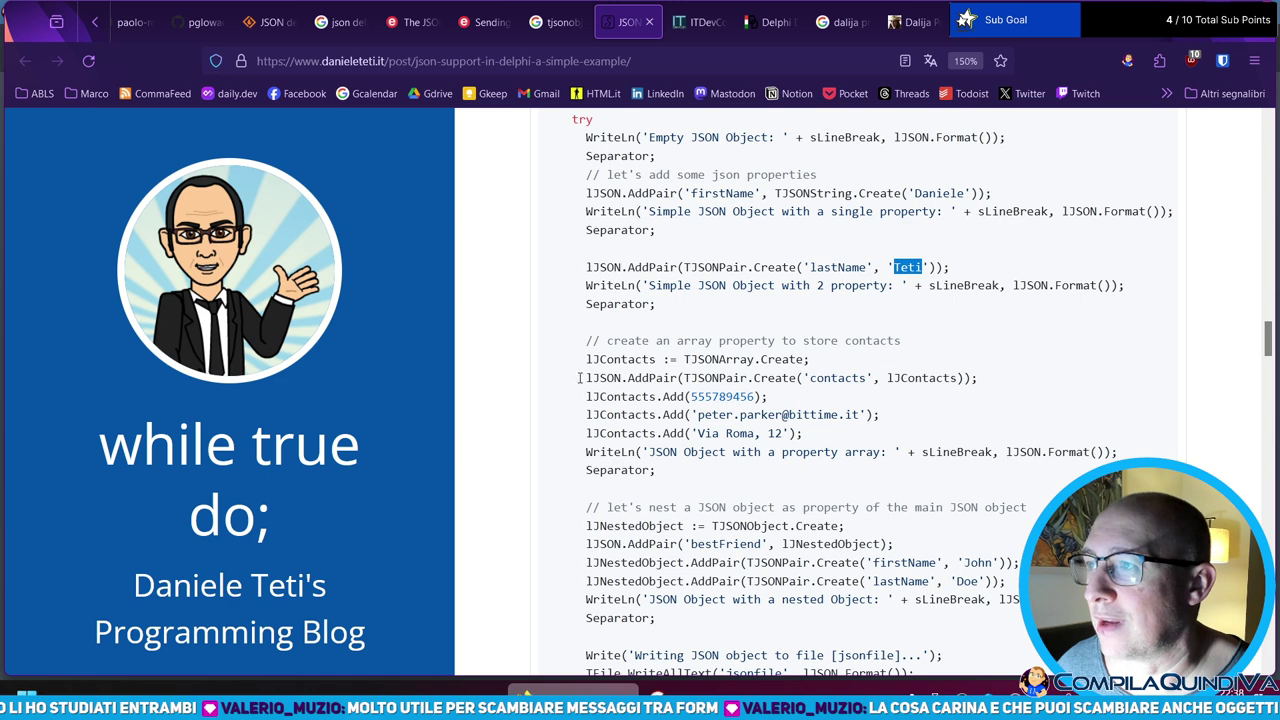
key(super)
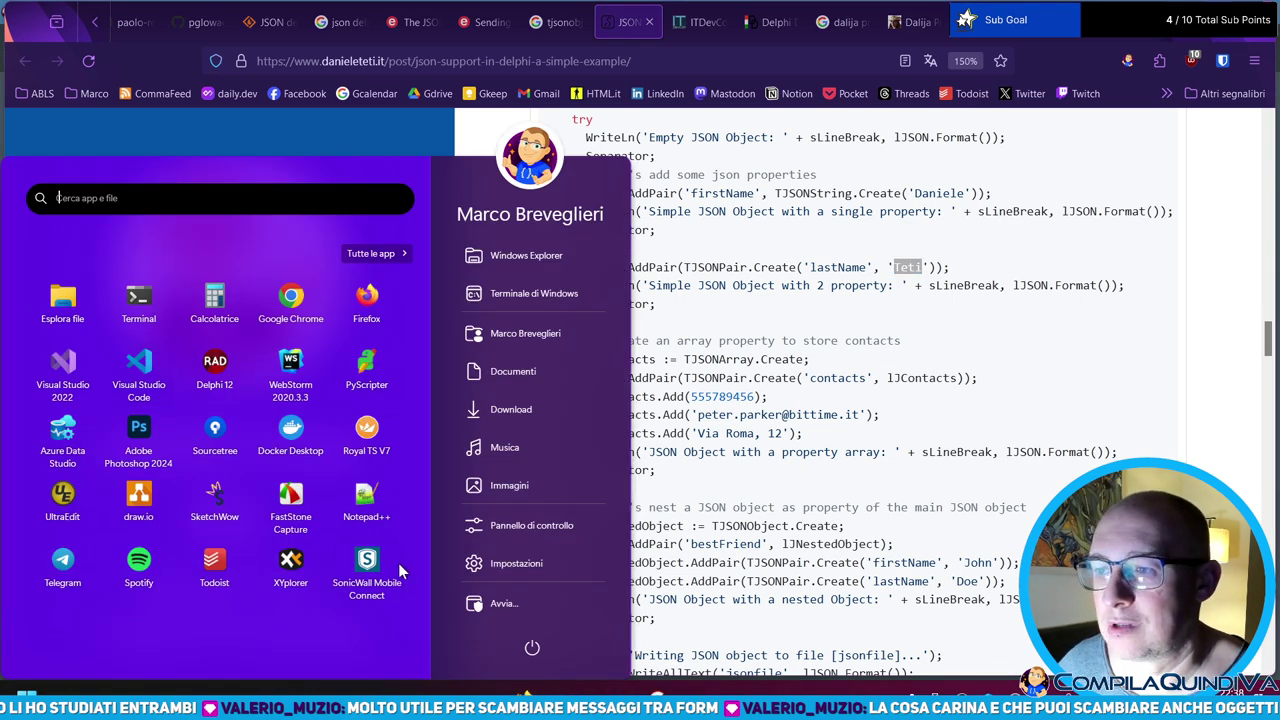
click(366, 500)
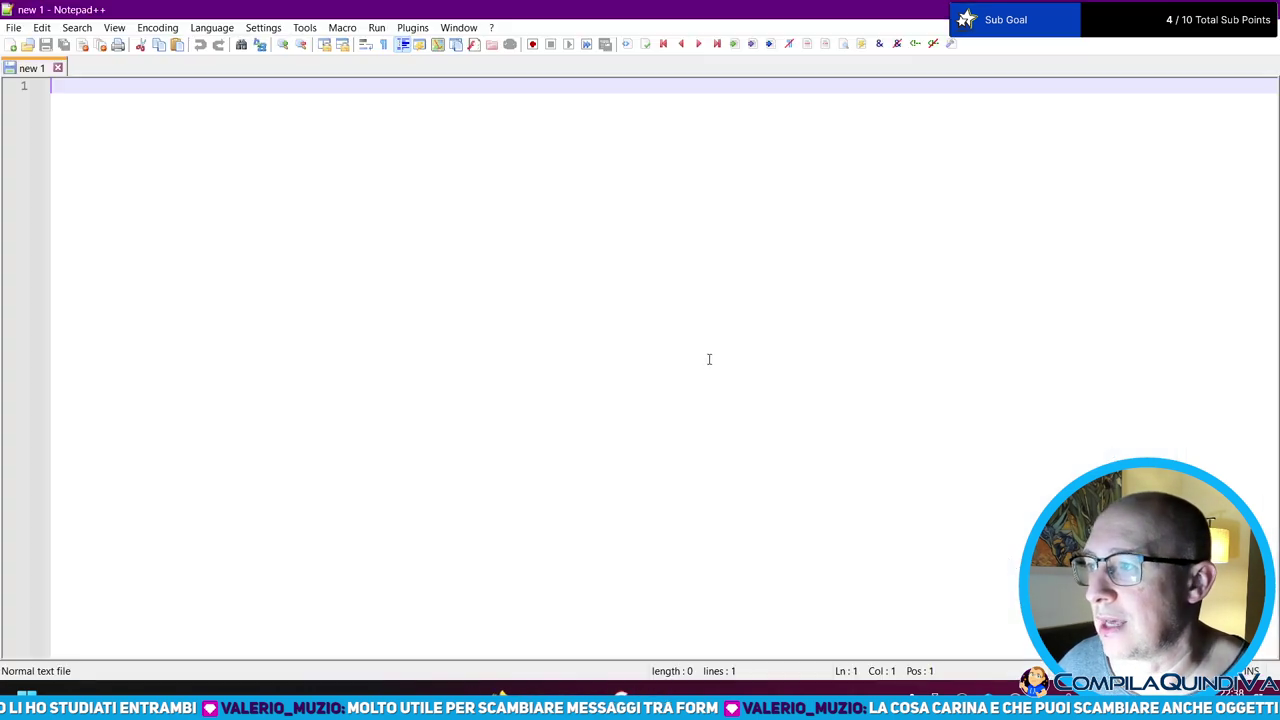
key(alt+Tab)
scroll(640, 360, up, 3)
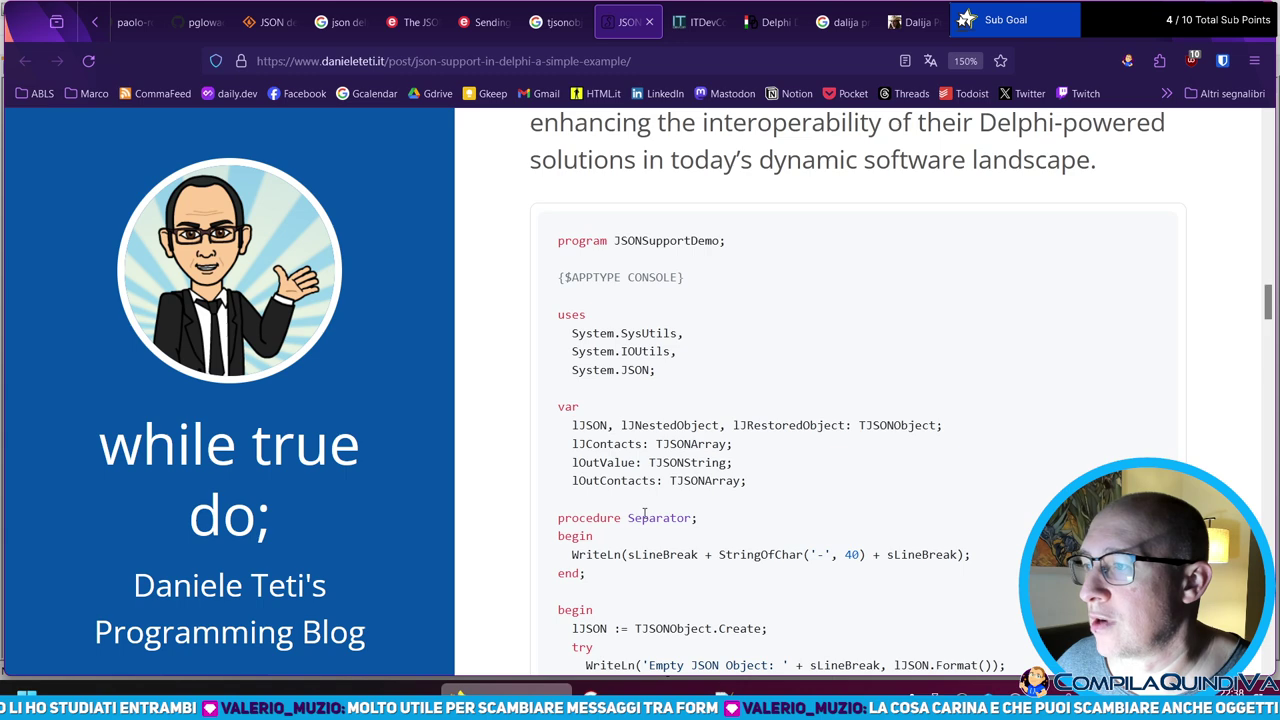
scroll(650, 300, down, 4)
double_click(665, 232)
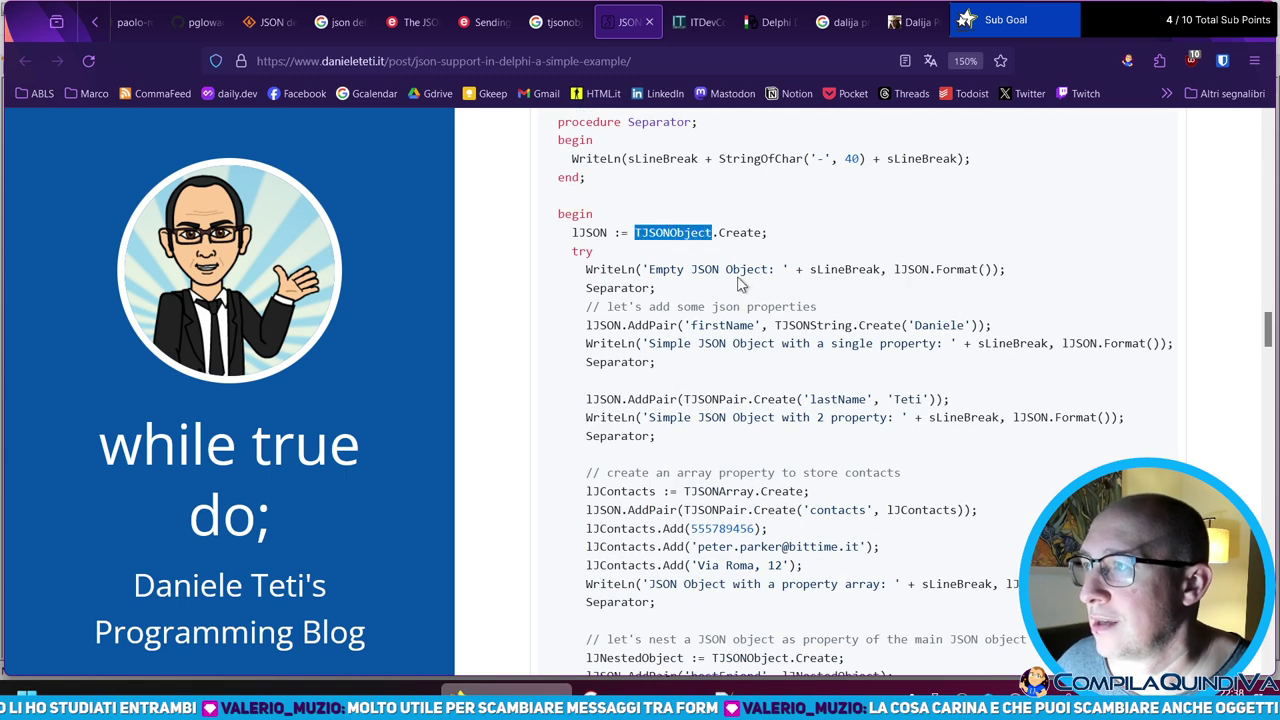
- In Notepad++, write an empty JSON object with its braces on two separate lines and enlarge the text
key(alt+Tab)
text({})
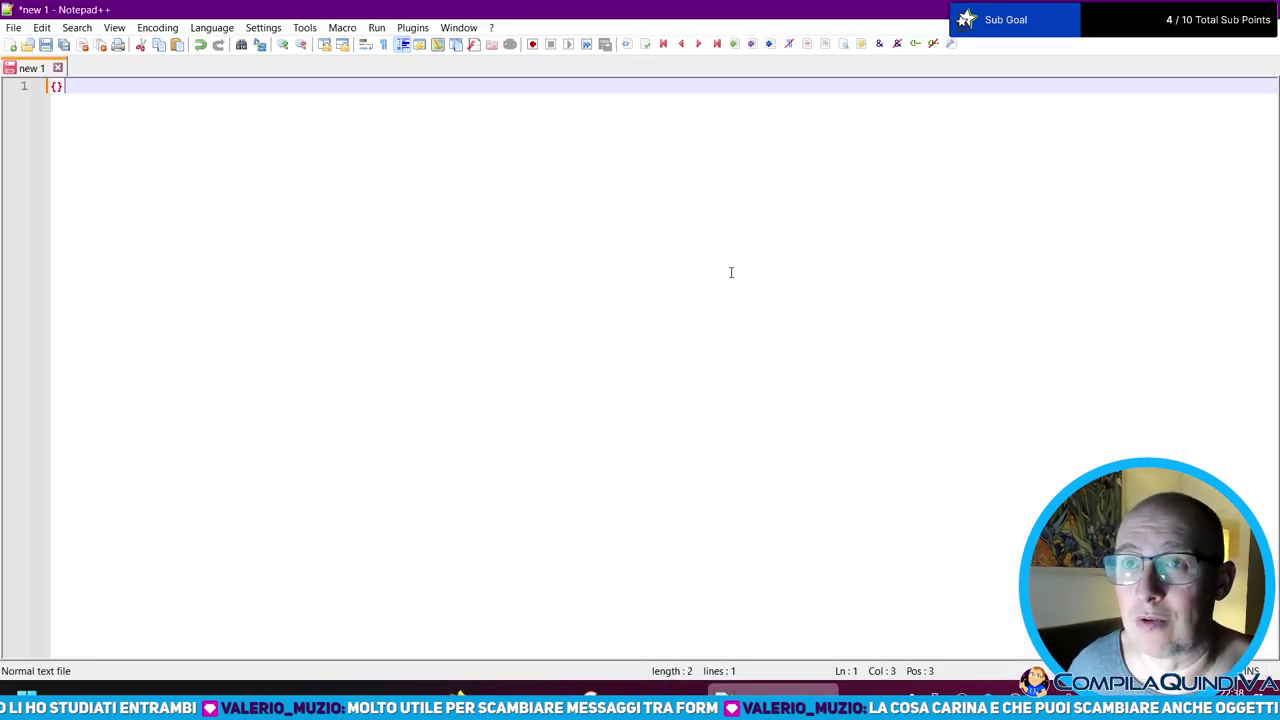
key(Return)
scroll(720, 277, up, 5)
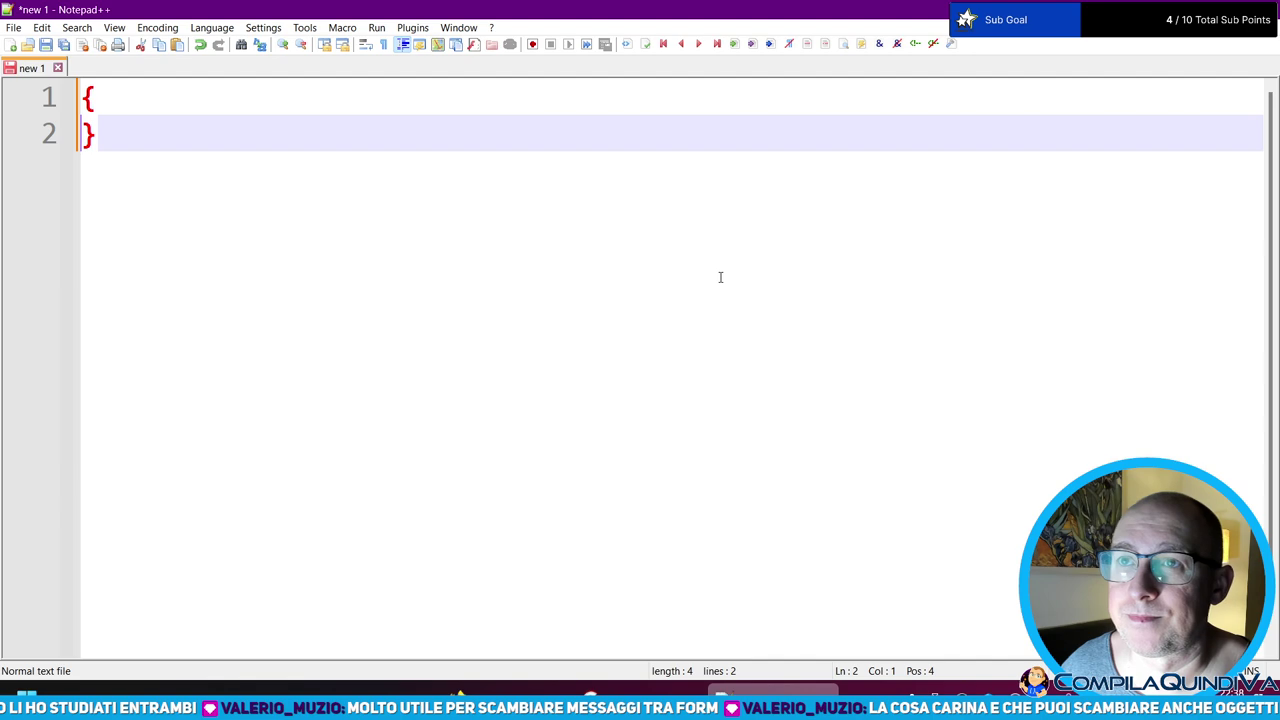
- Copy the quoted 'firstName' key from the blog sample into an indented line between the Notepad++ braces, followed by a colon
click(347, 101)
key(alt+Tab)
scroll(720, 190, down, 3)
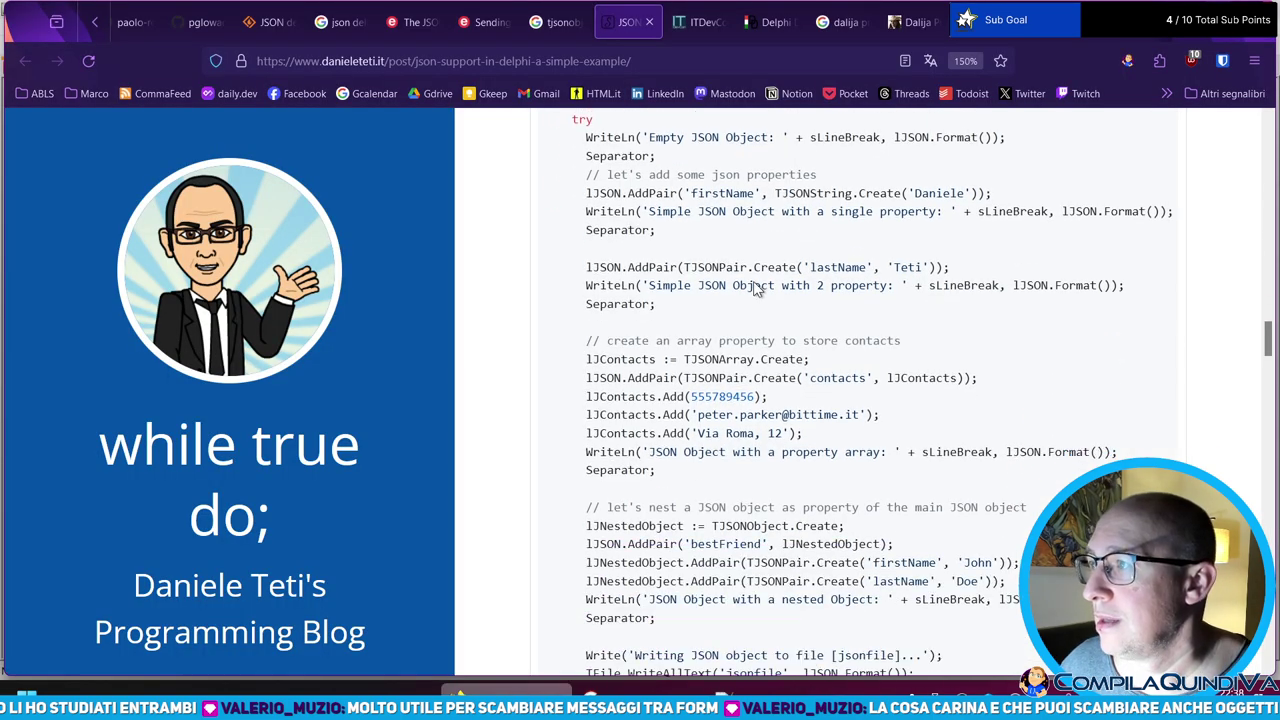
double_click(722, 192)
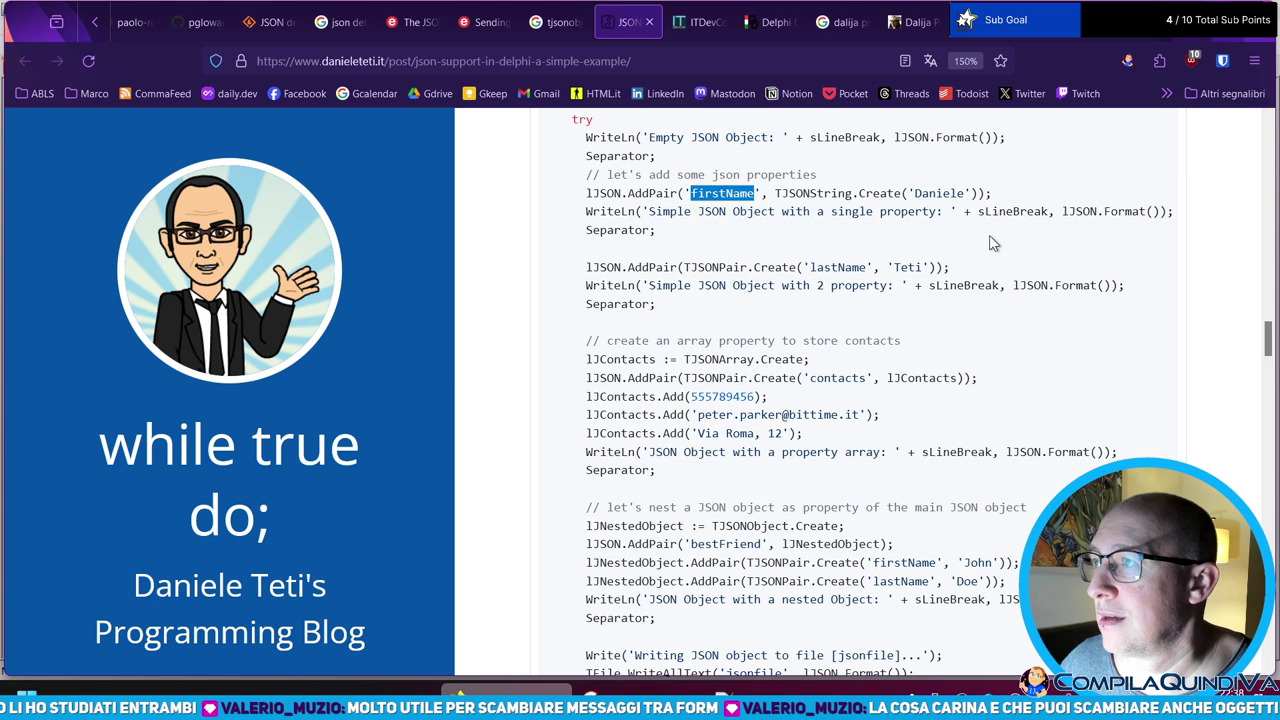
drag(684, 192, 762, 193)
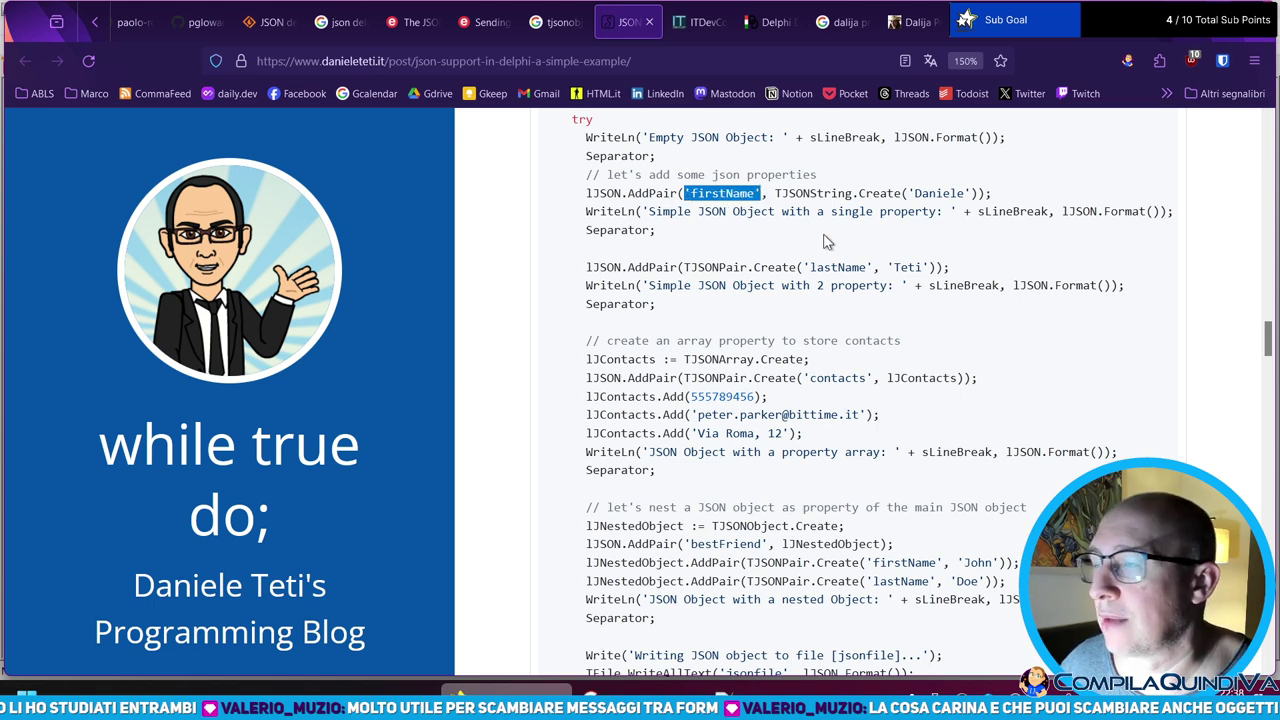
key(ctrl+c)
key(alt+Tab)
key(Return)
key(Tab)
key(ctrl+v)
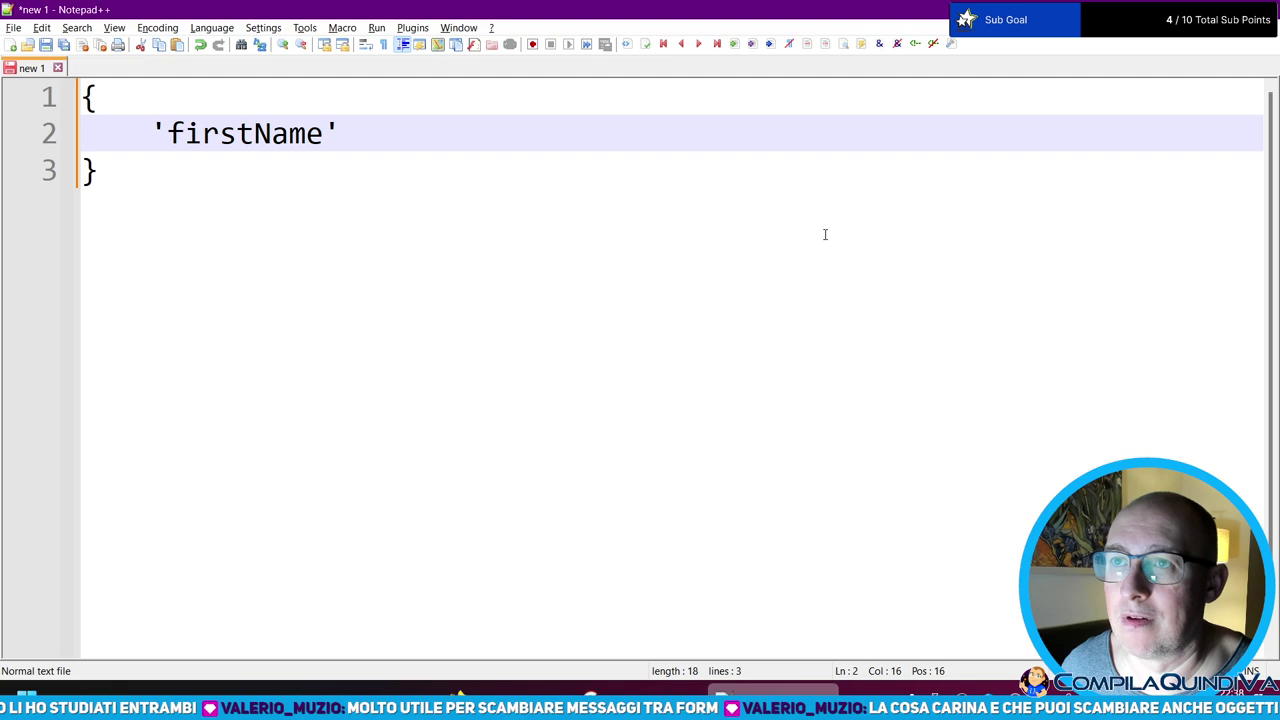
text(:)
- Copy the quoted first-name value from the blog sample's TJSONString.Create call to after the colon in Notepad++, and return to the browser
key(alt+Tab)
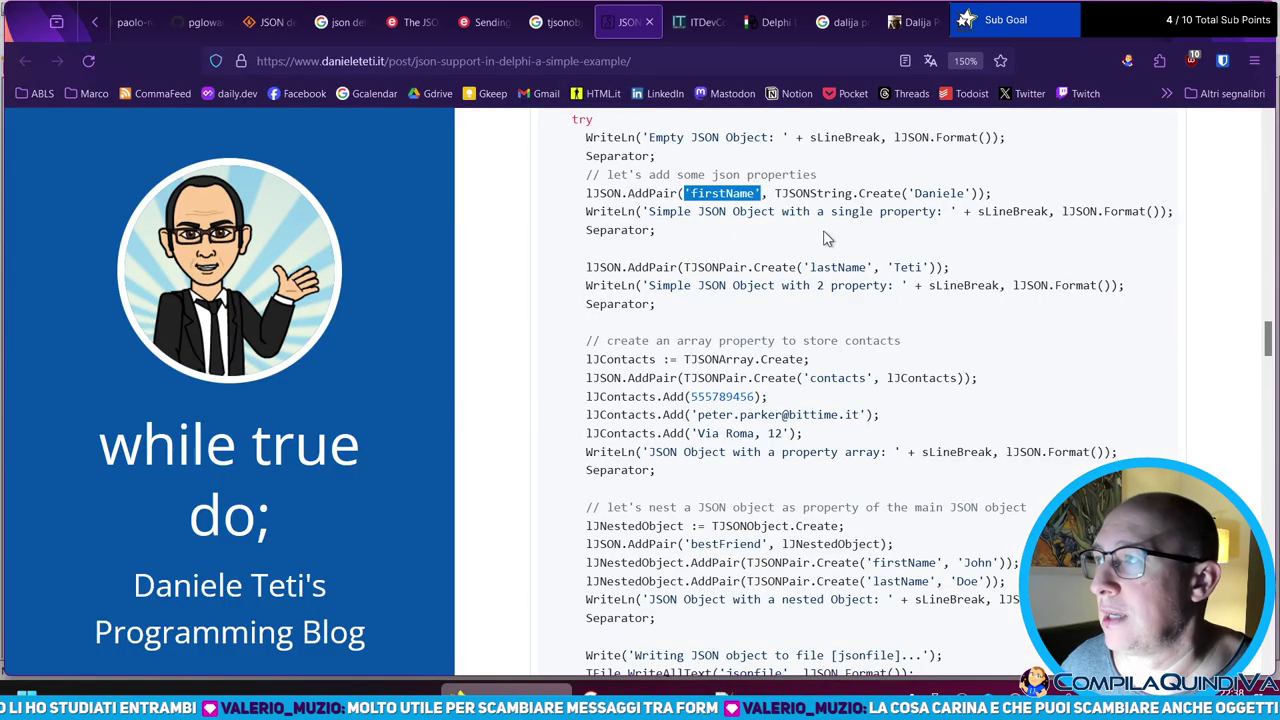
double_click(812, 193)
drag(906, 193, 972, 193)
key(ctrl+c)
key(alt+Tab)
key(ctrl+v)
key(alt+Tab)
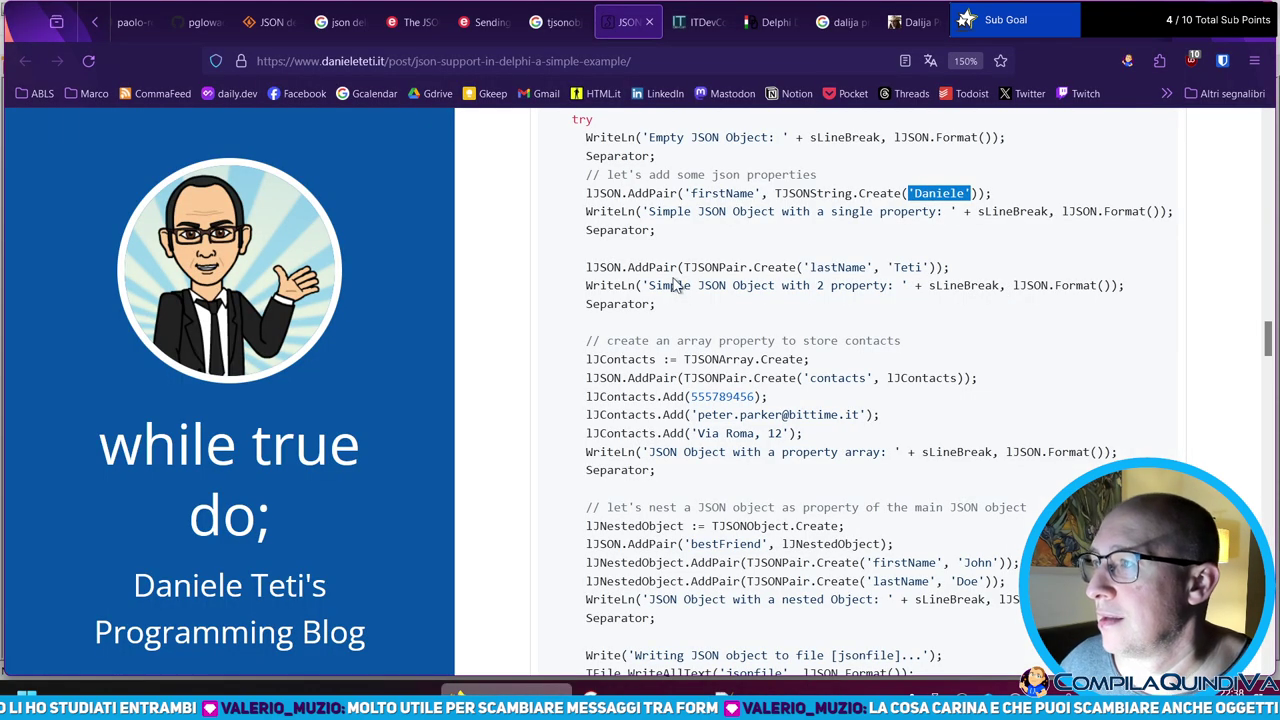
- Examine the blog sample's 'lastName' pair and the line that creates lJContacts as a TJSONArray
click(705, 276)
drag(803, 266, 930, 270)
click(607, 343)
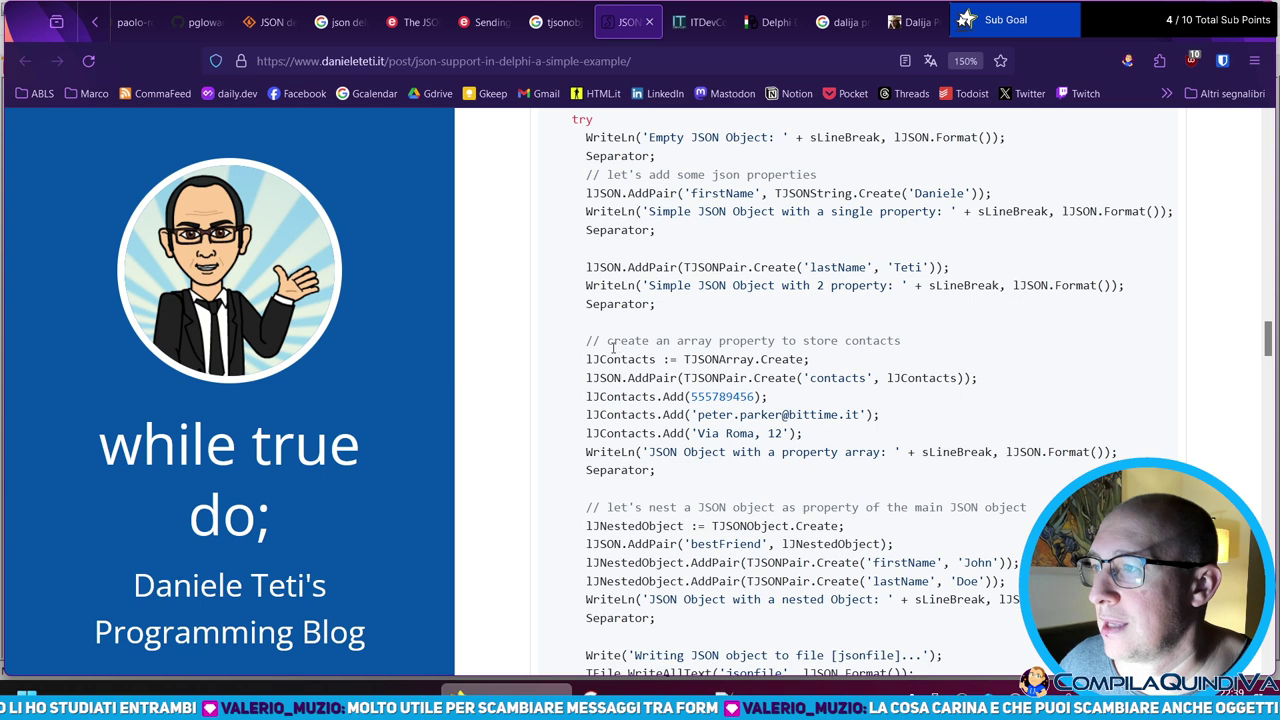
scroll(618, 346, down, 2)
drag(684, 228, 808, 227)
double_click(628, 228)
click(627, 230)
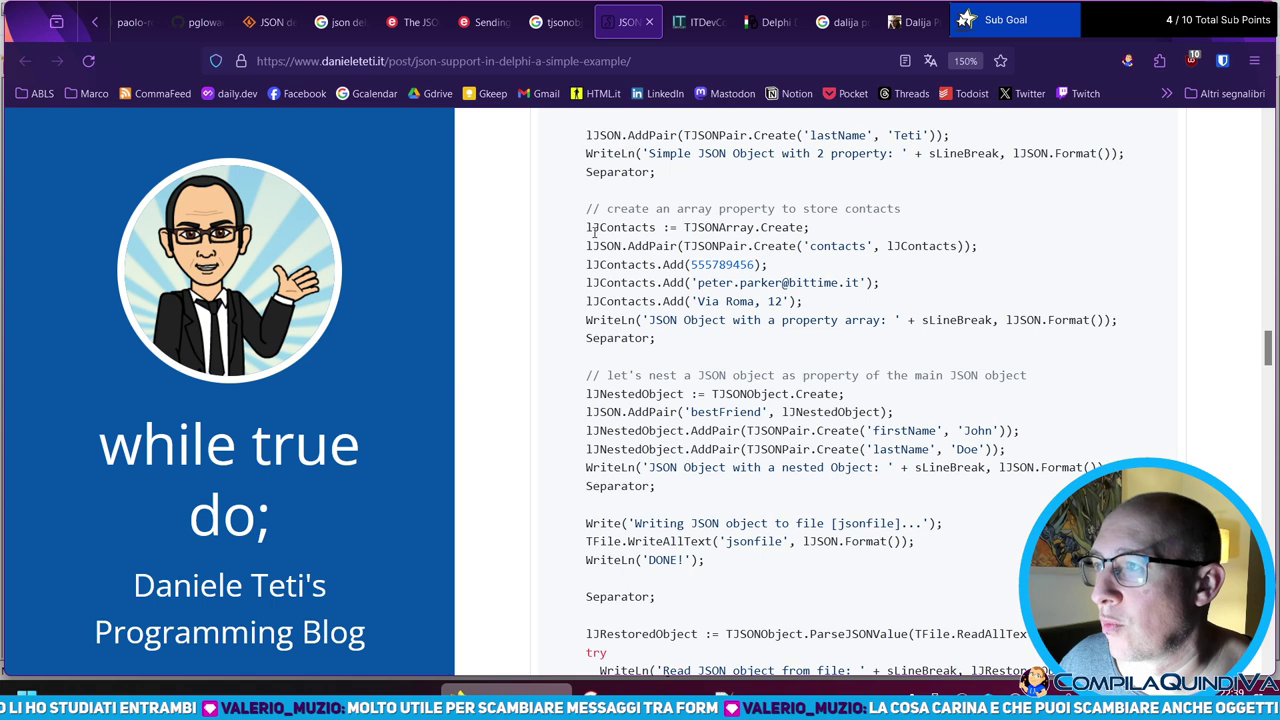
drag(684, 228, 769, 228)
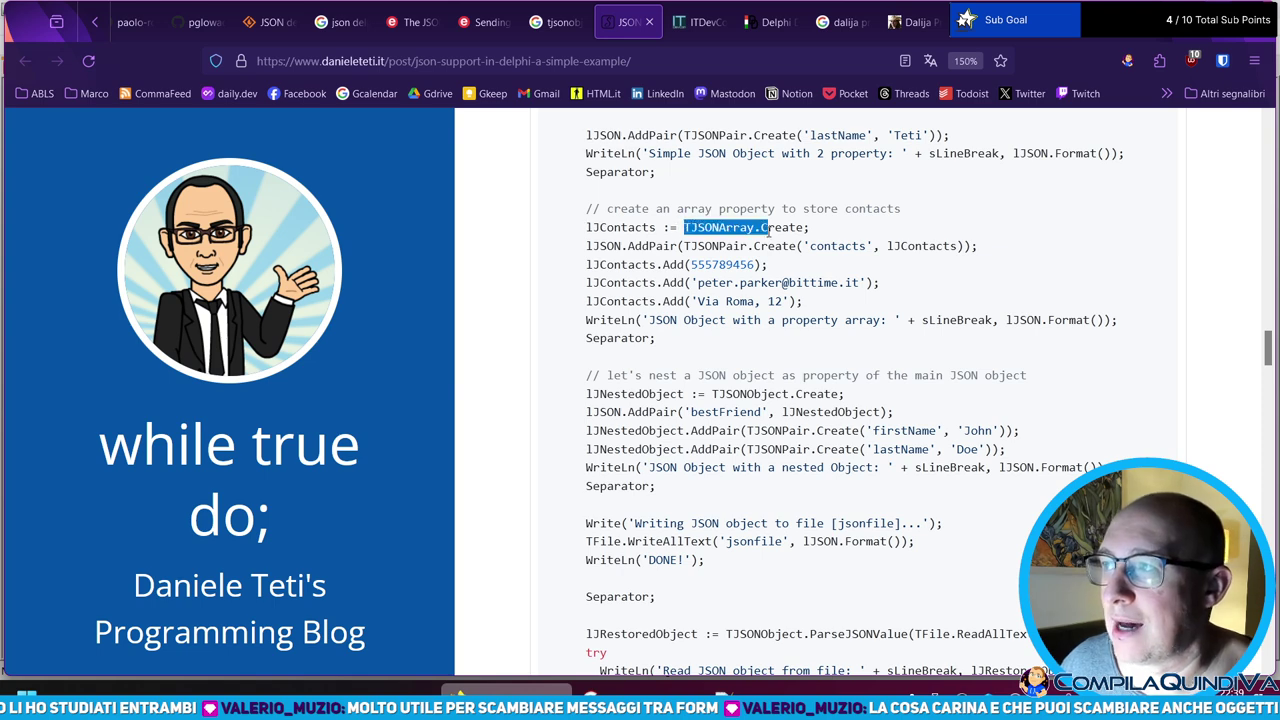
- In Notepad++, write an empty JSON array in square brackets a few lines below the object
key(alt+Tab)
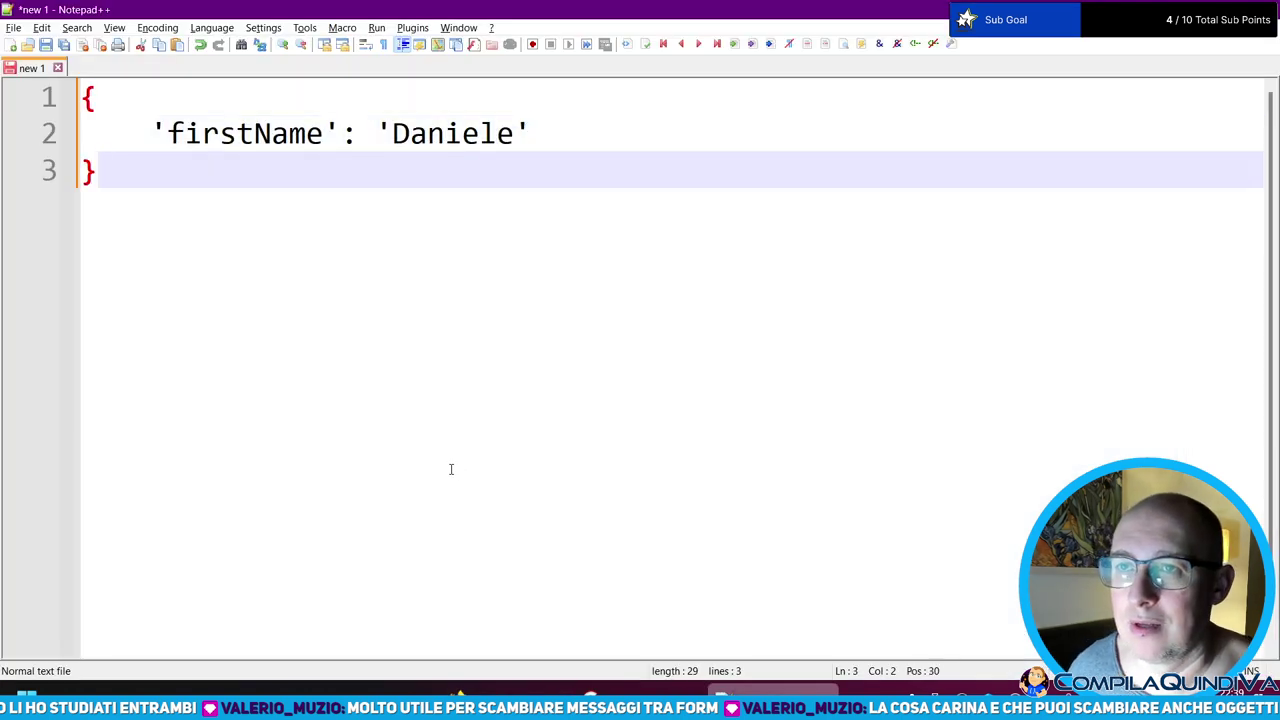
key(Return)
key(Return)
key(Return)
text([])
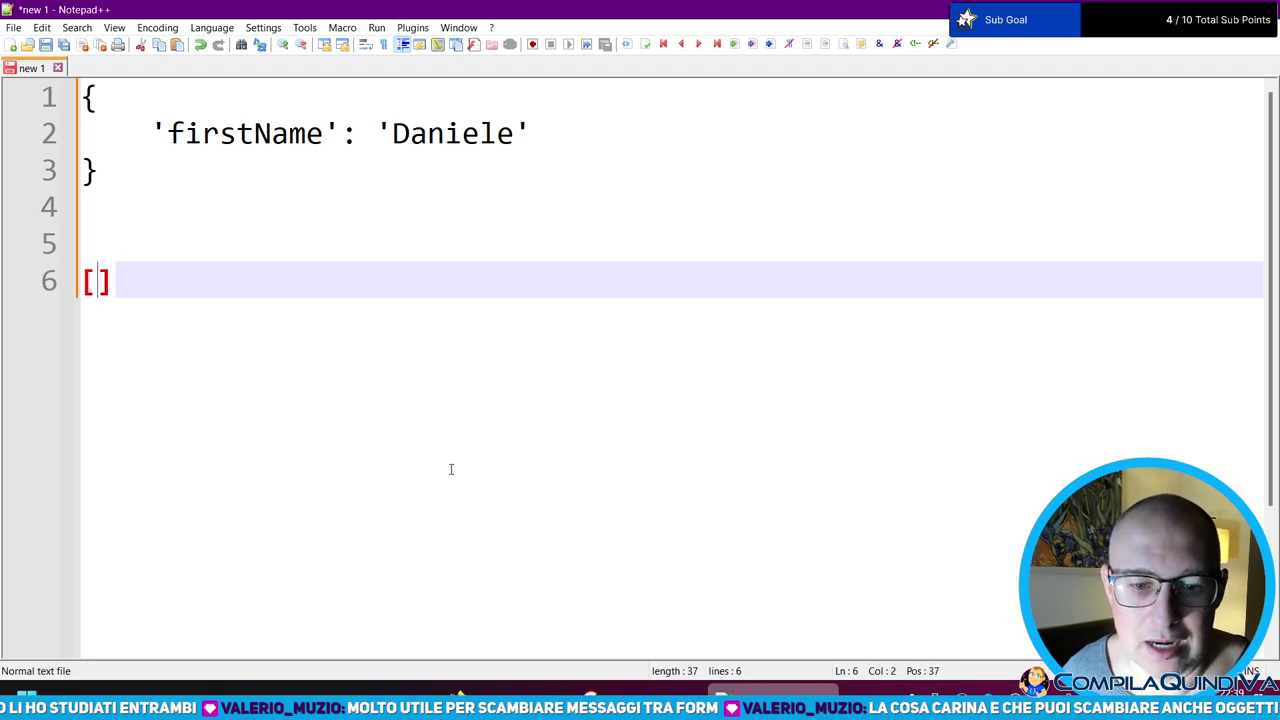
- Copy the quoted 'contacts' key from the blog sample into a new line after the firstName pair in Notepad++, adding the separating comma and a colon
key(alt+Tab)
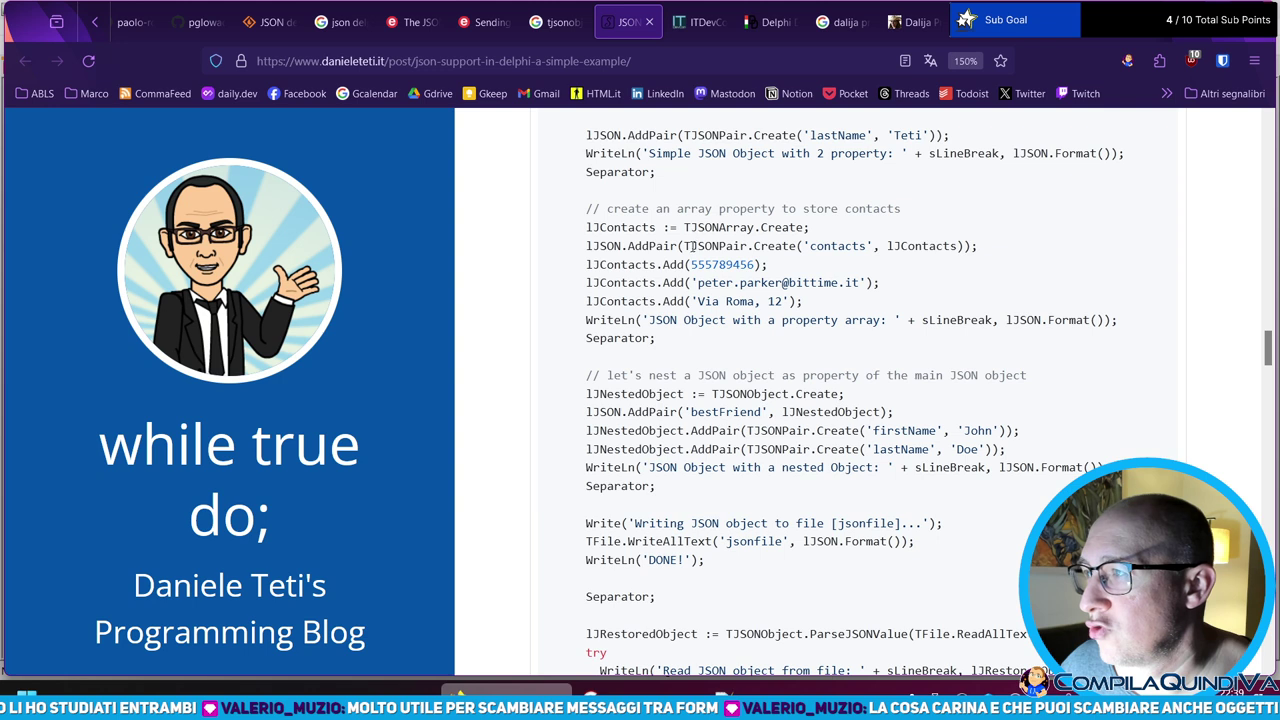
drag(590, 247, 940, 246)
click(846, 248)
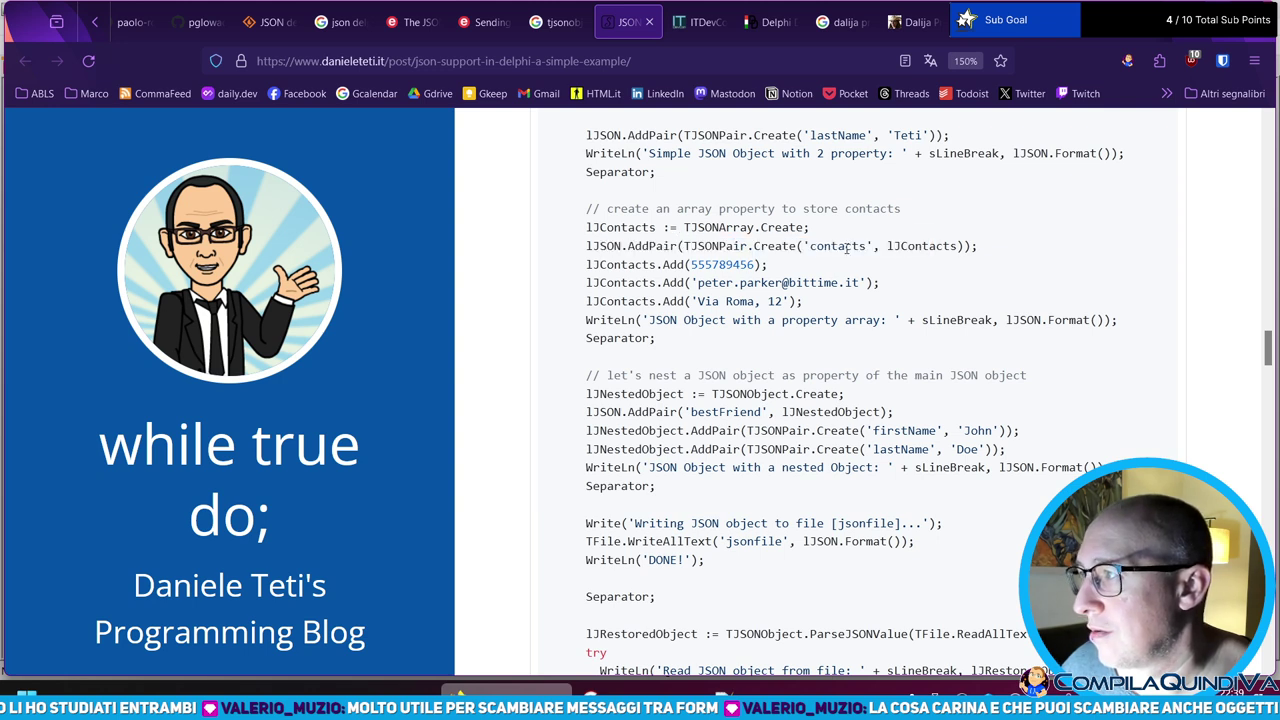
double_click(652, 245)
click(681, 246)
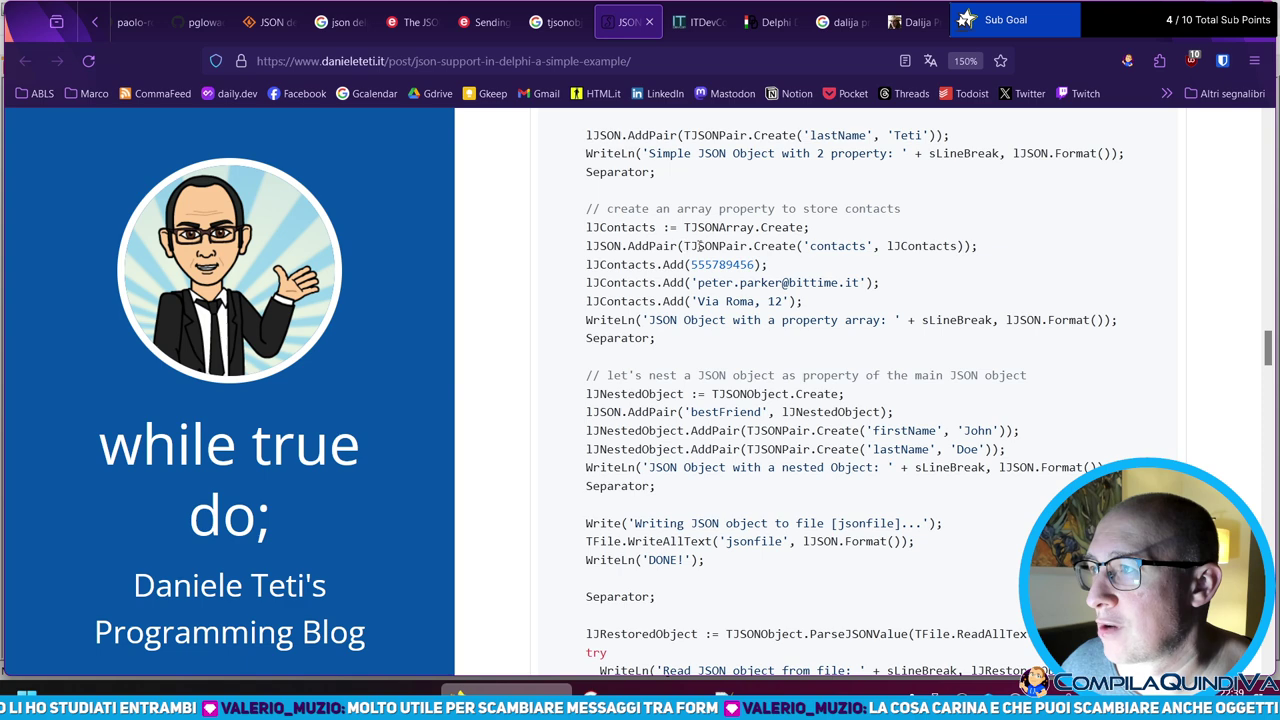
drag(802, 246, 873, 246)
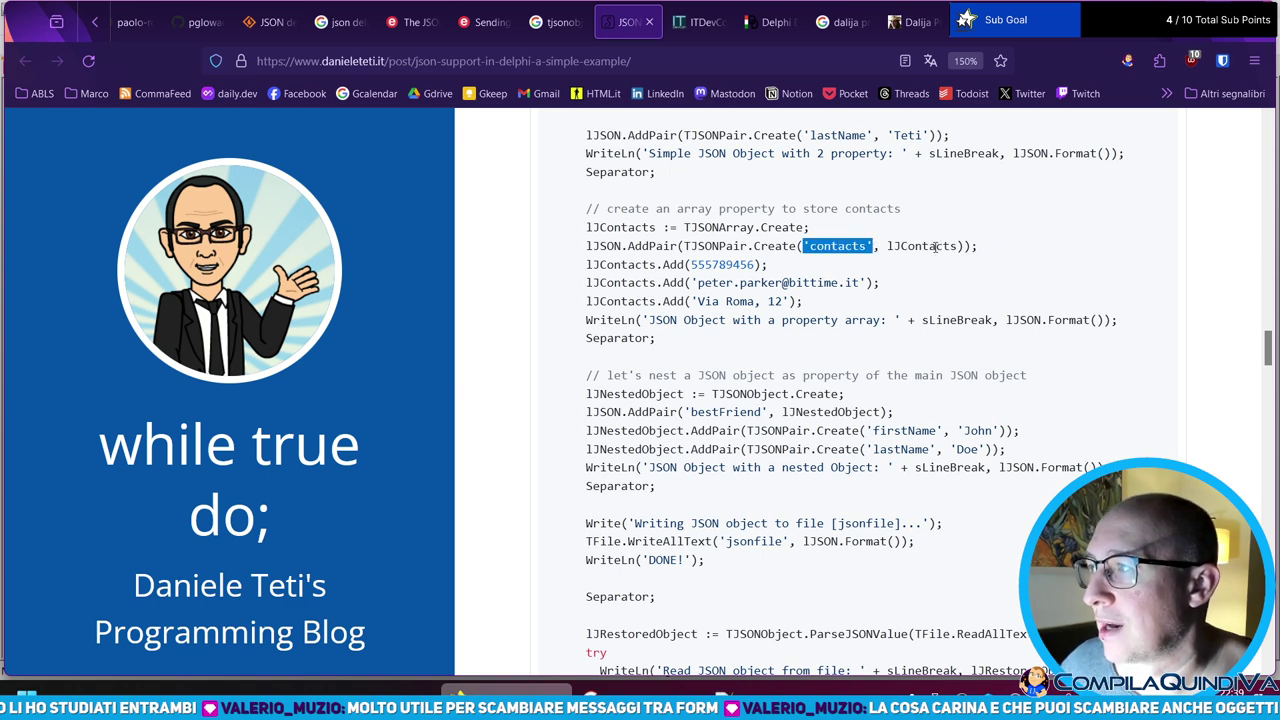
key(alt+Tab)
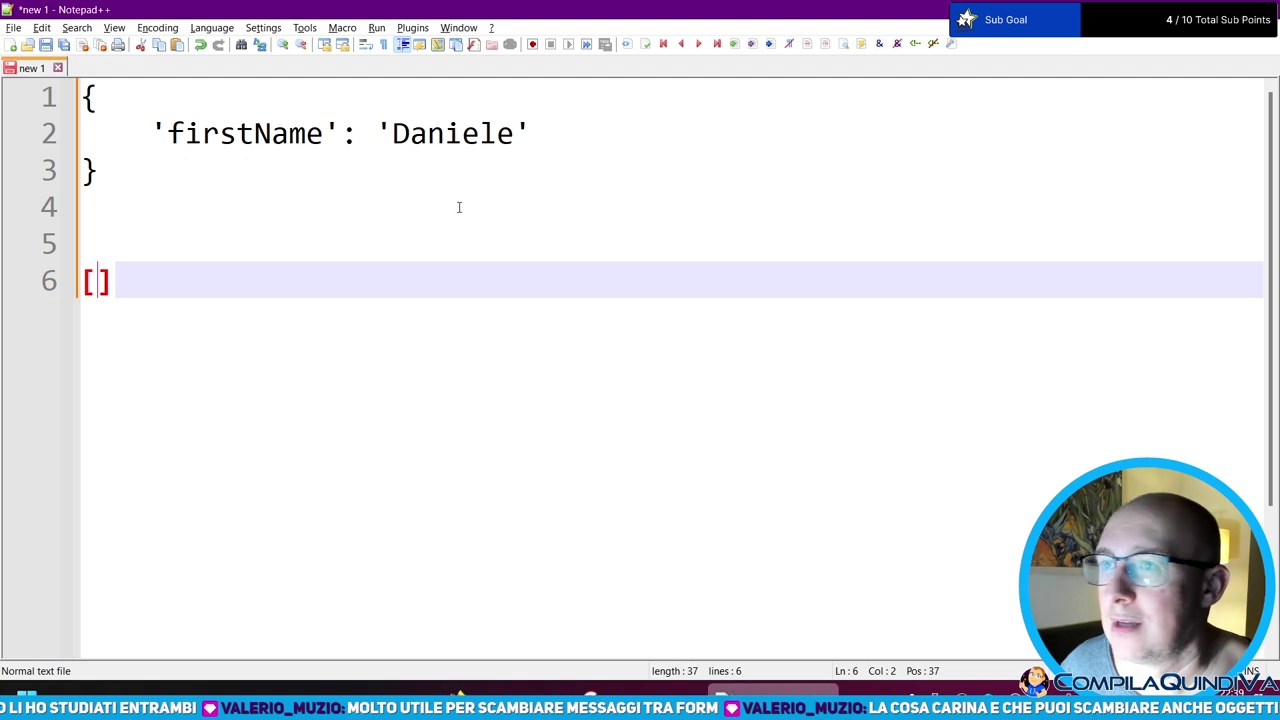
click(620, 126)
text(,)
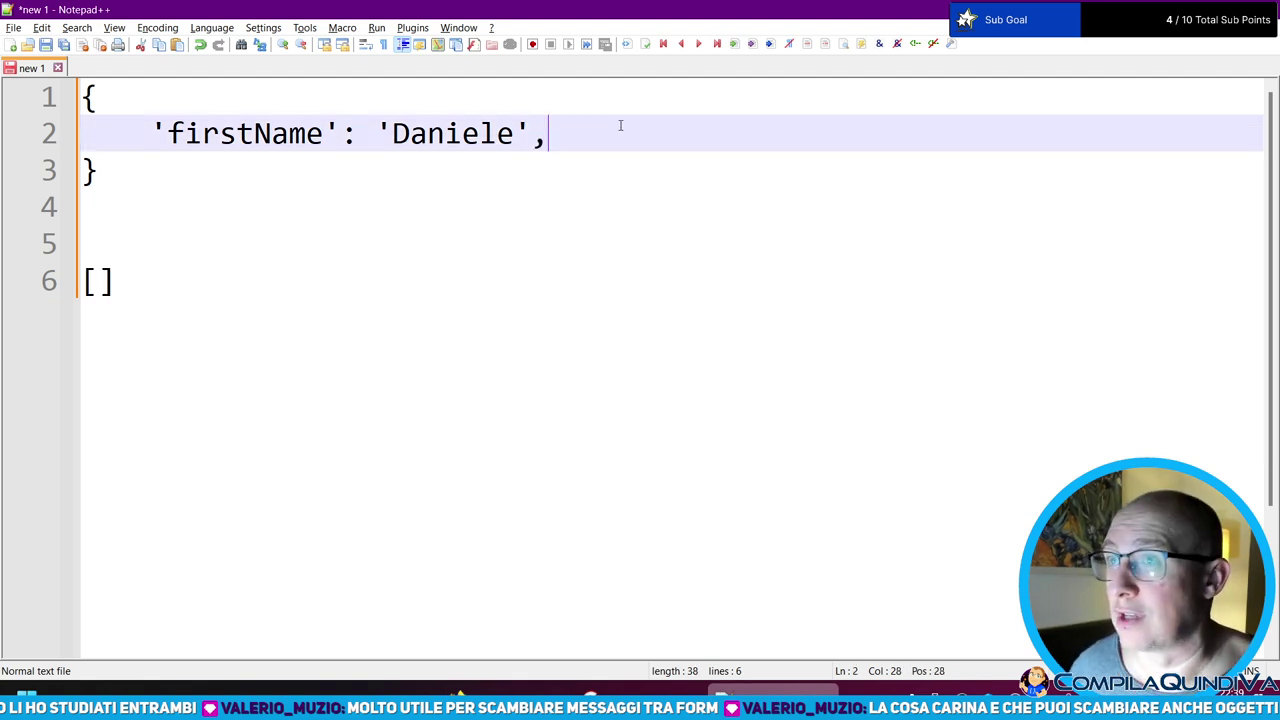
key(Return)
key(ctrl+v)
text(:)
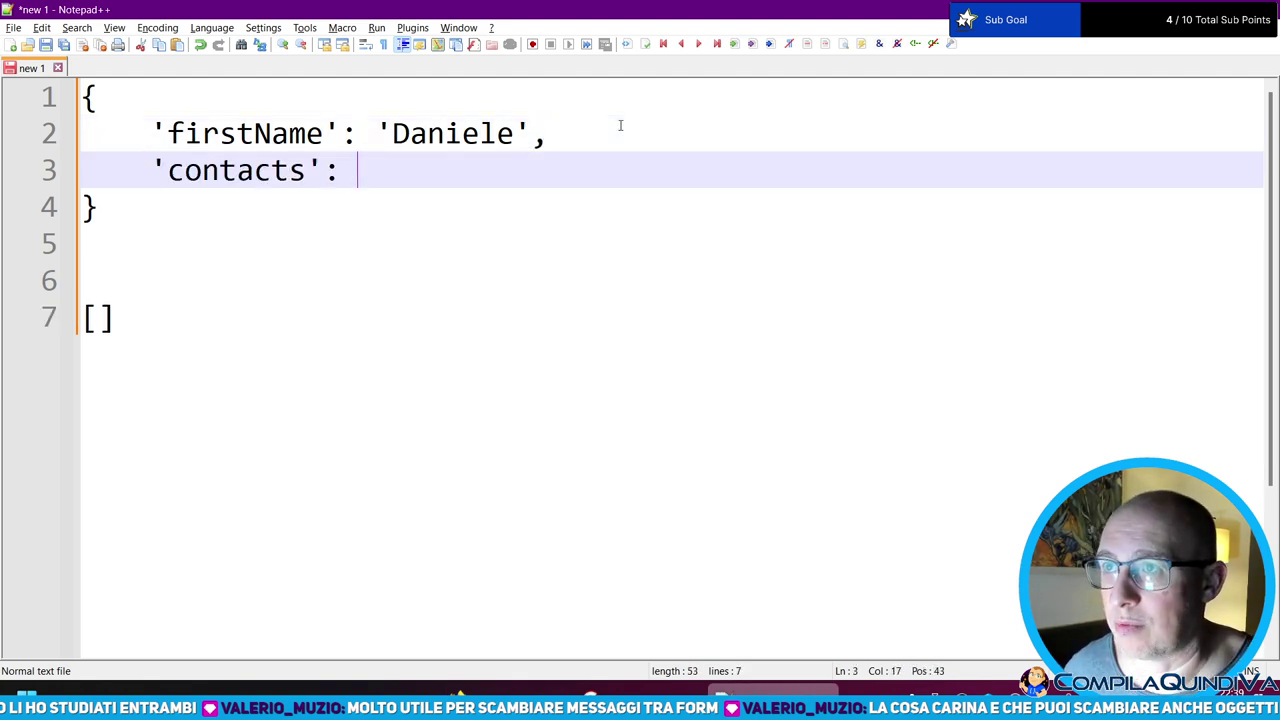
- Move the empty array from below the object to the value of the 'contacts' key and remove the surplus blank lines
key(Down)
key(Down)
key(Down)
key(Down)
key(shift+Home)
key(ctrl+x)
key(BackSpace)
key(BackSpace)
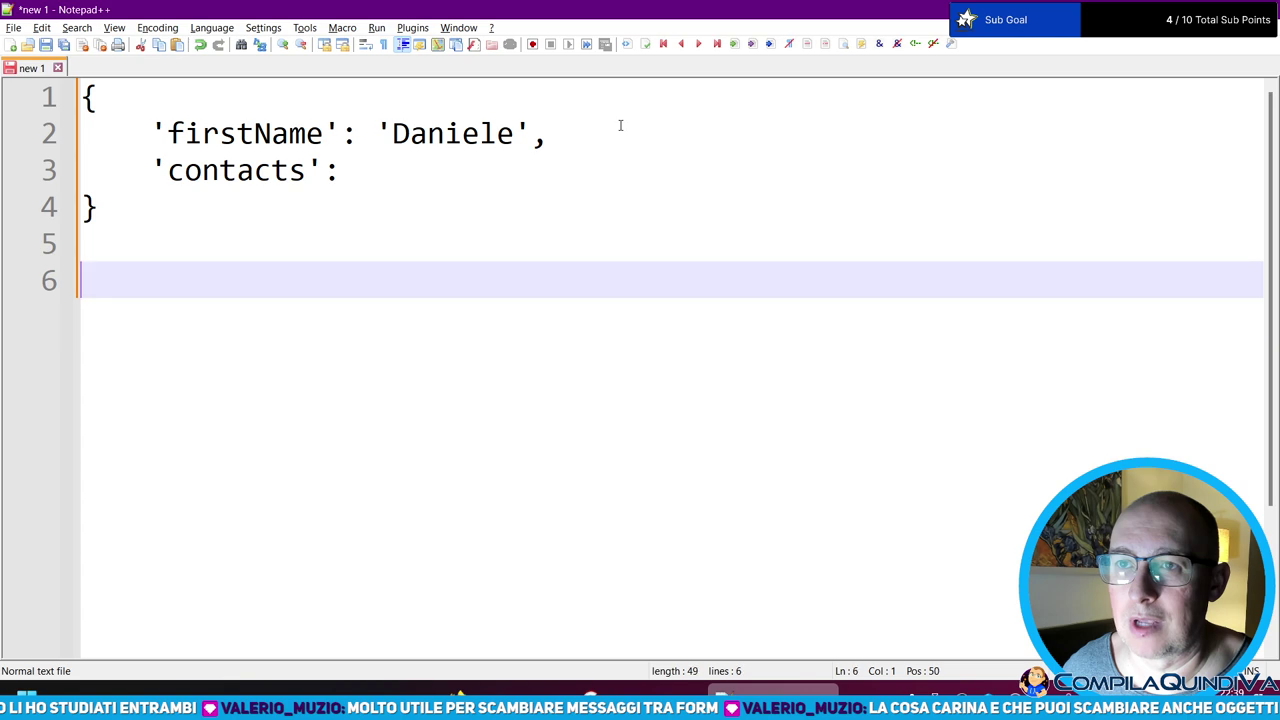
key(Left)
key(Up)
key(End)
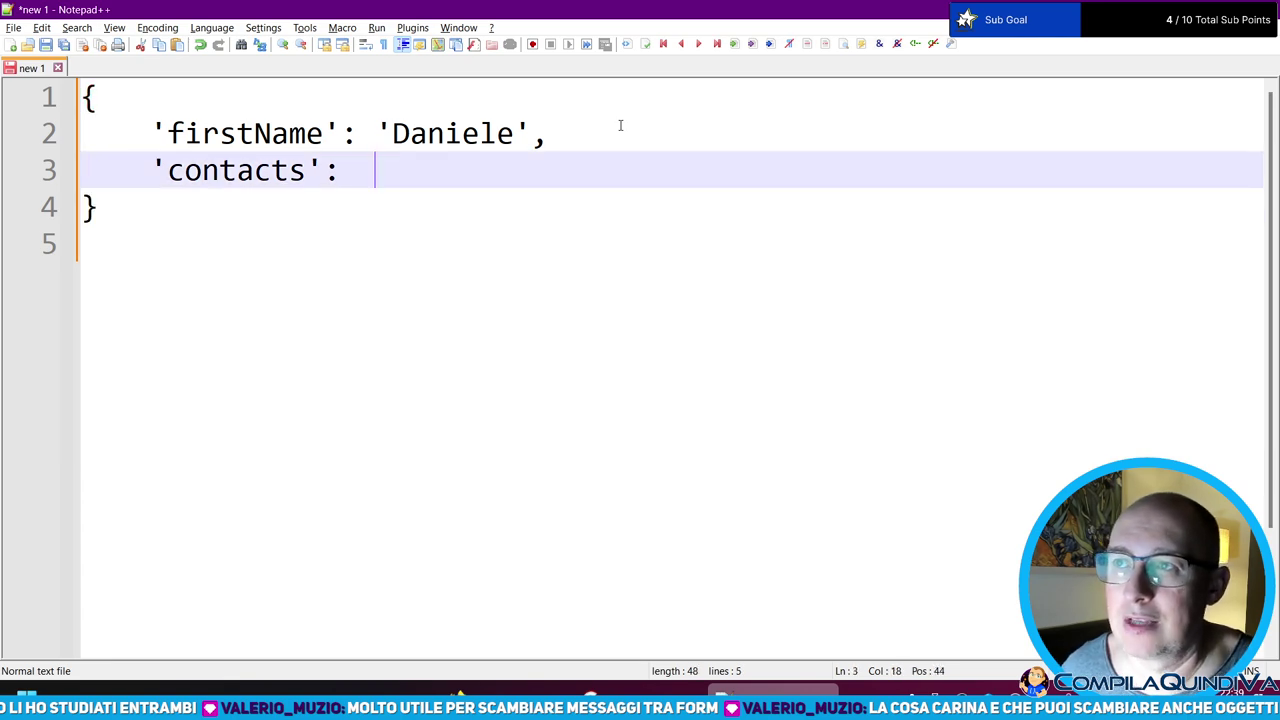
key(ctrl+v)
key(Down)
key(Down)
- Return to the blog sample and examine how lJContacts is created and added to lJSON as a pair, rechecking the earlier object code
key(alt+Tab)
click(680, 283)
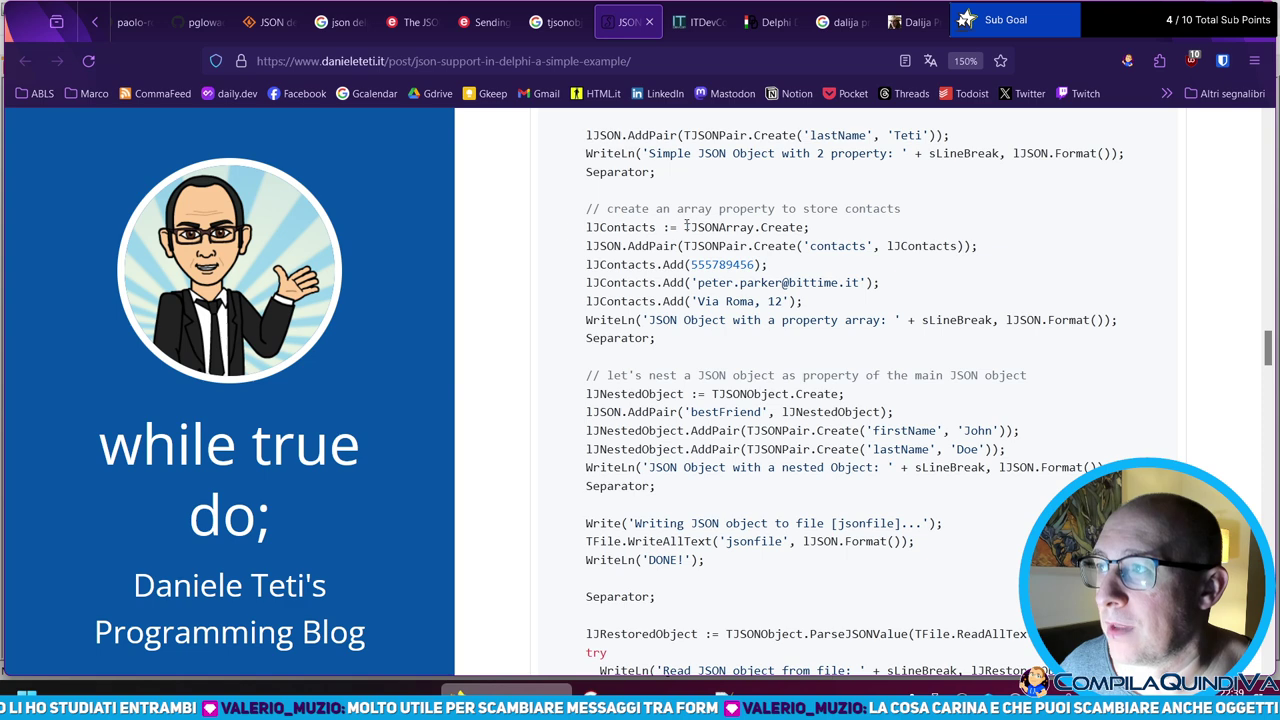
drag(589, 227, 657, 227)
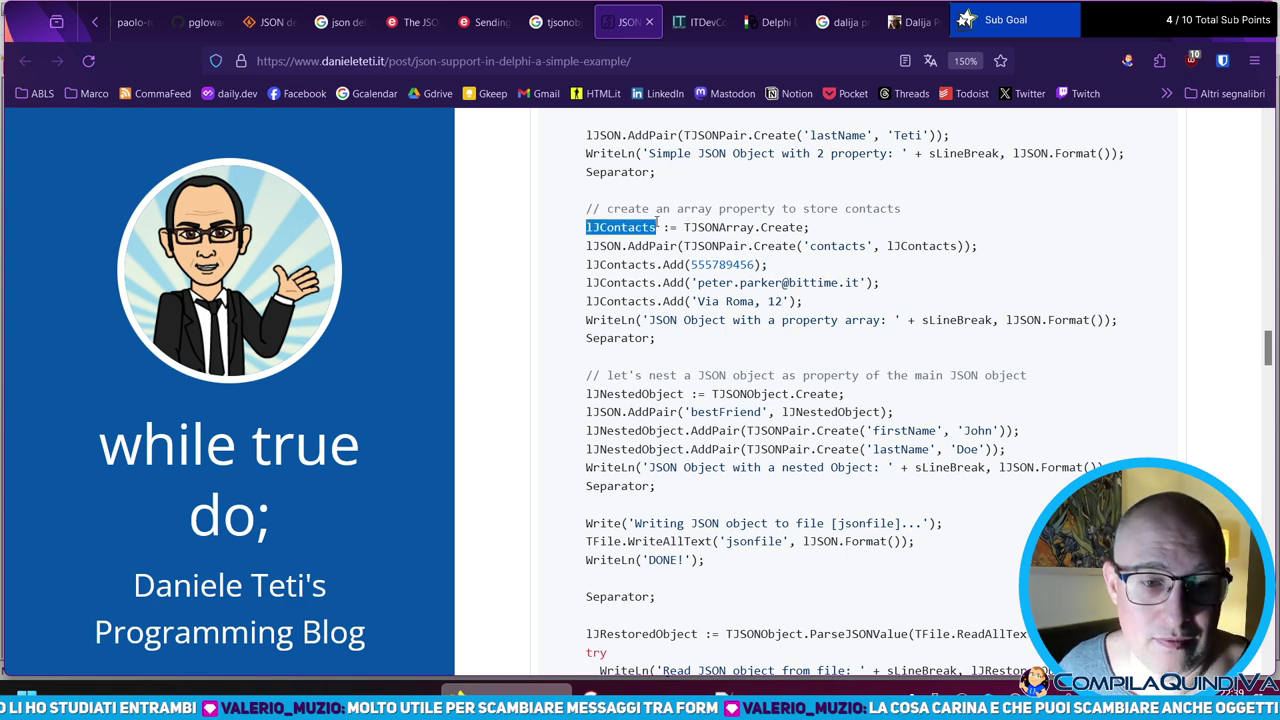
scroll(657, 221, up, 5)
click(669, 364)
scroll(669, 364, down, 5)
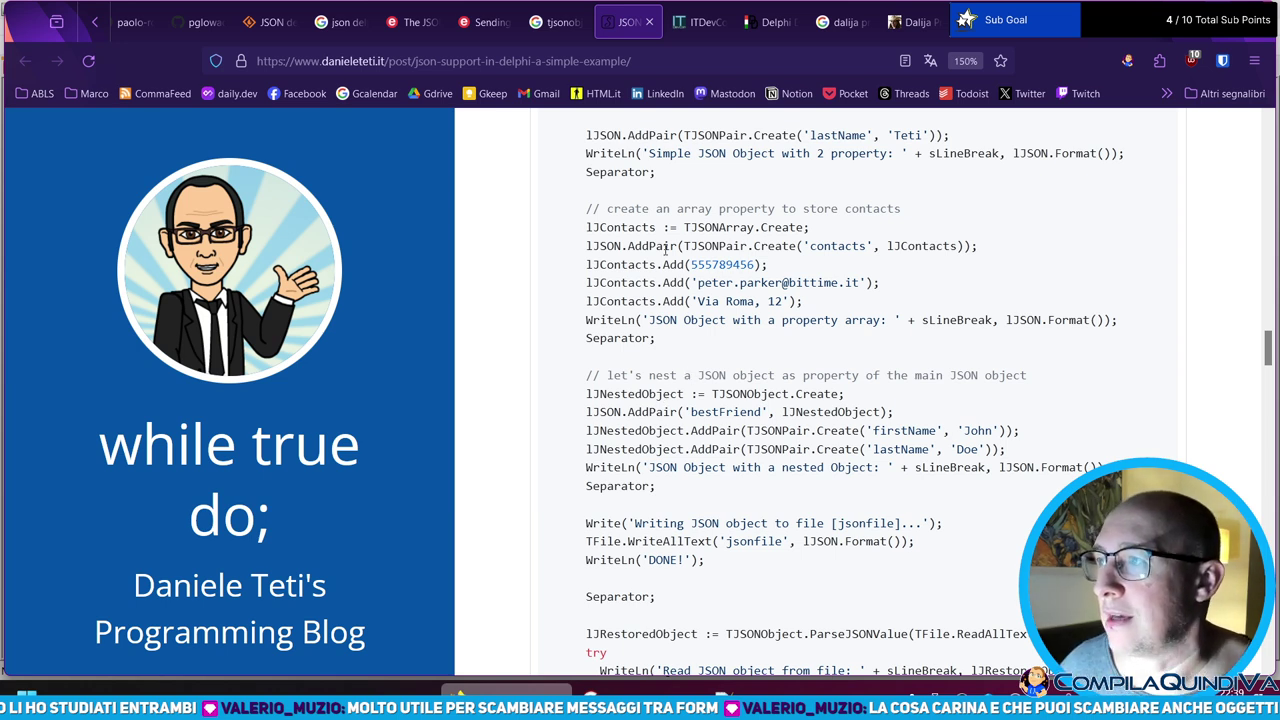
double_click(716, 246)
drag(804, 245, 958, 246)
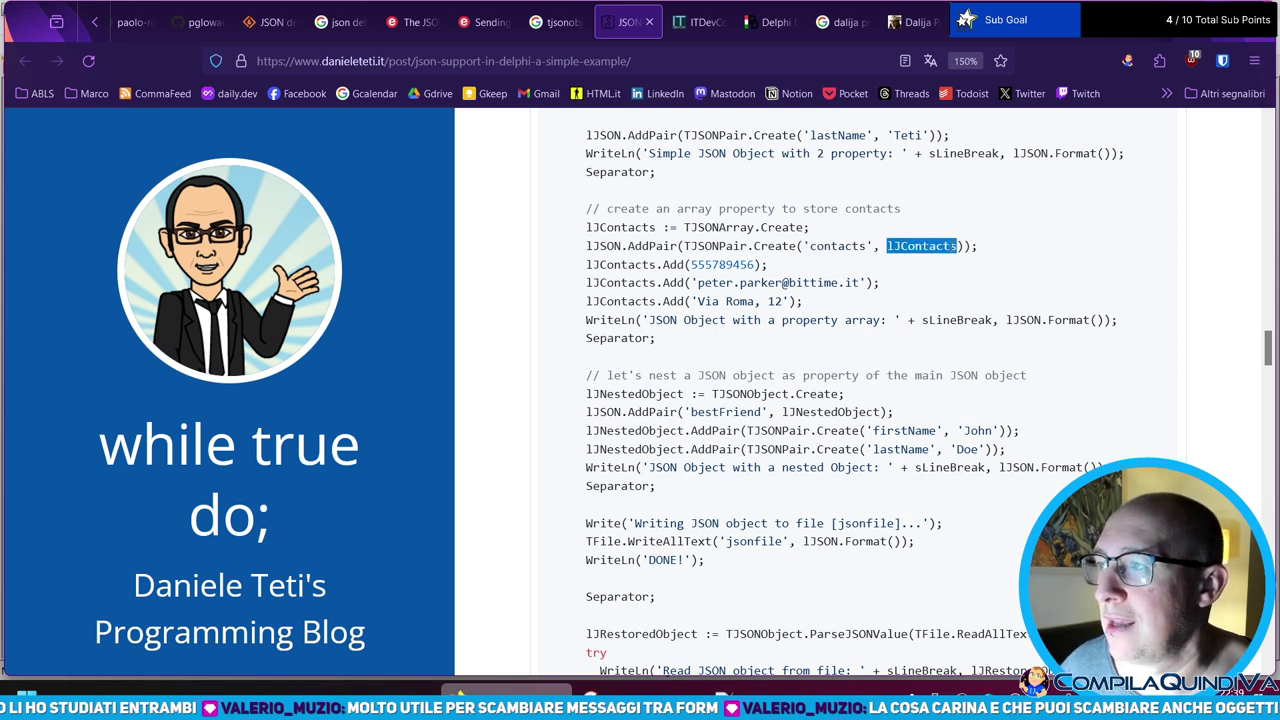
double_click(617, 246)
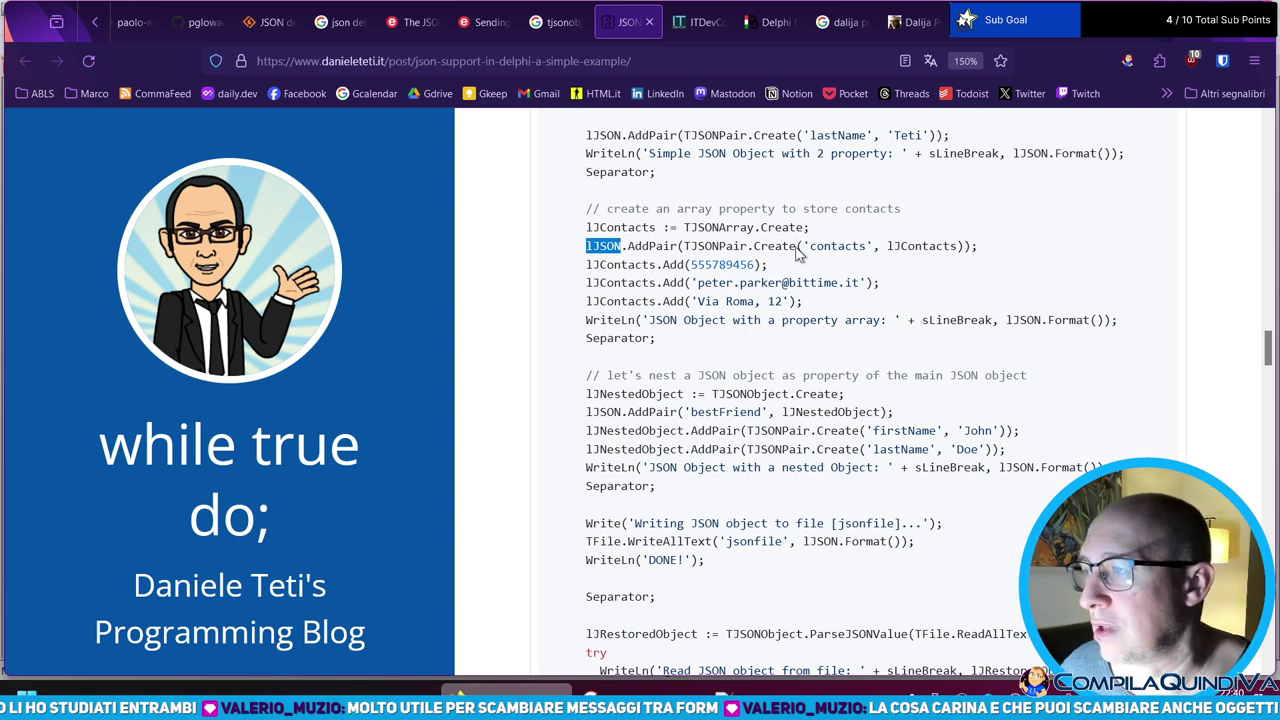
scroll(690, 340, up, 4)
double_click(665, 366)
scroll(706, 358, down, 3)
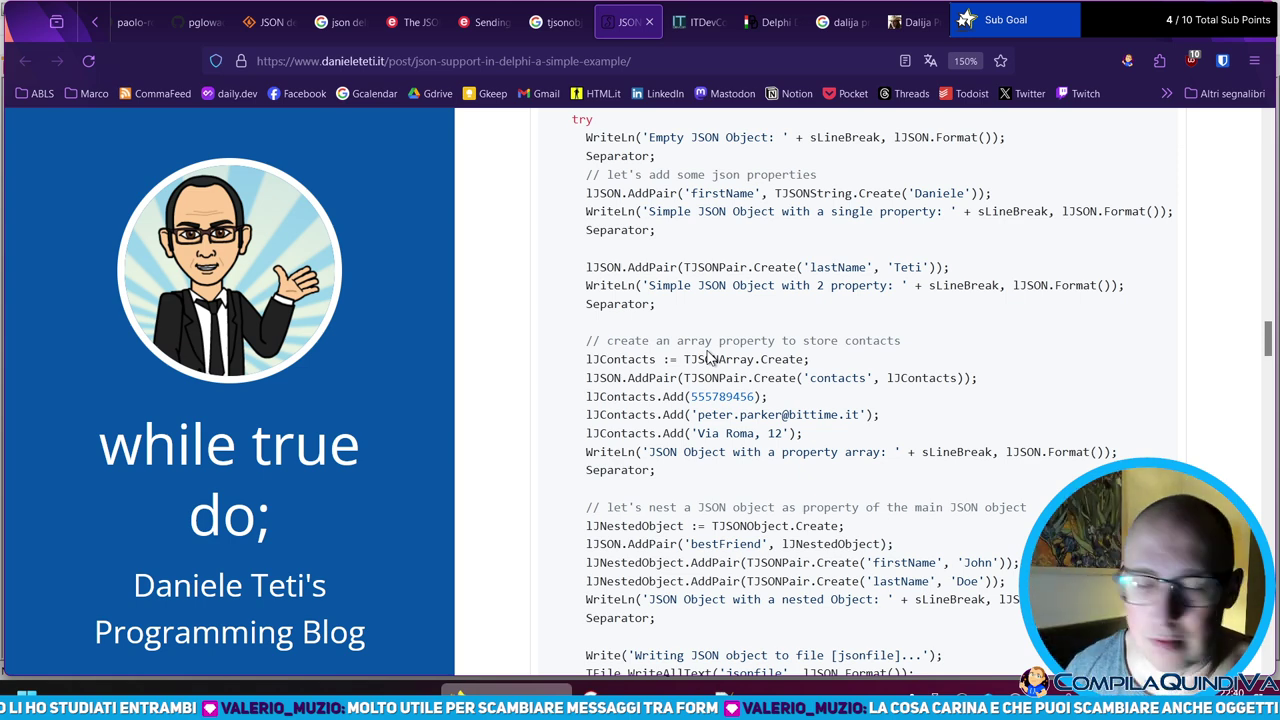
scroll(700, 340, down, 2)
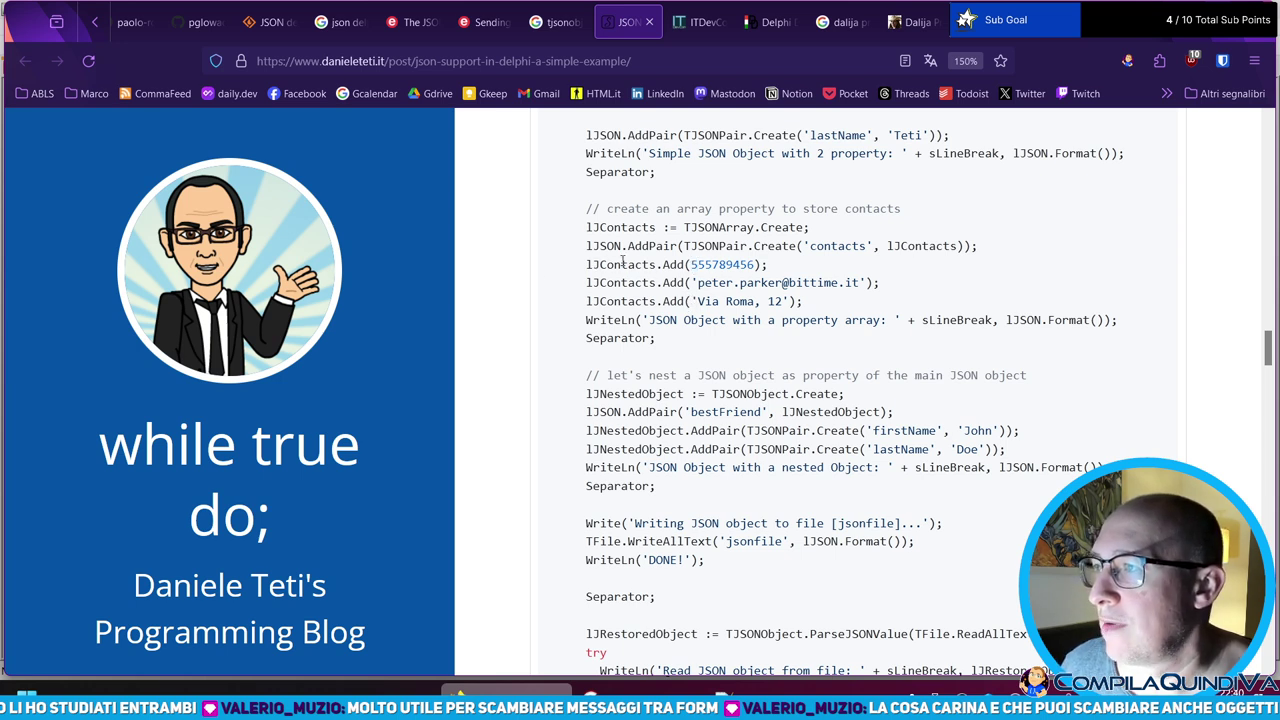
- Review the lJContacts.Add values in the blog sample and copy the phone number into the 'contacts' array in Notepad++, followed by a comma
double_click(717, 264)
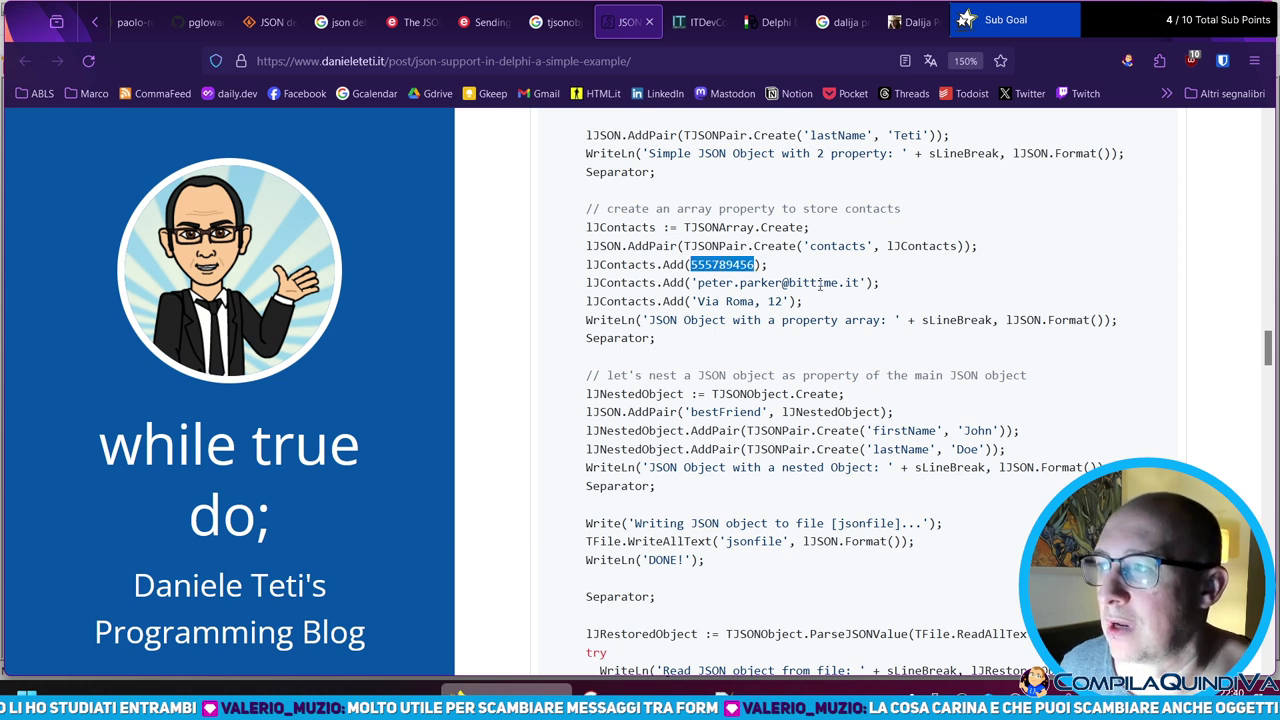
click(688, 284)
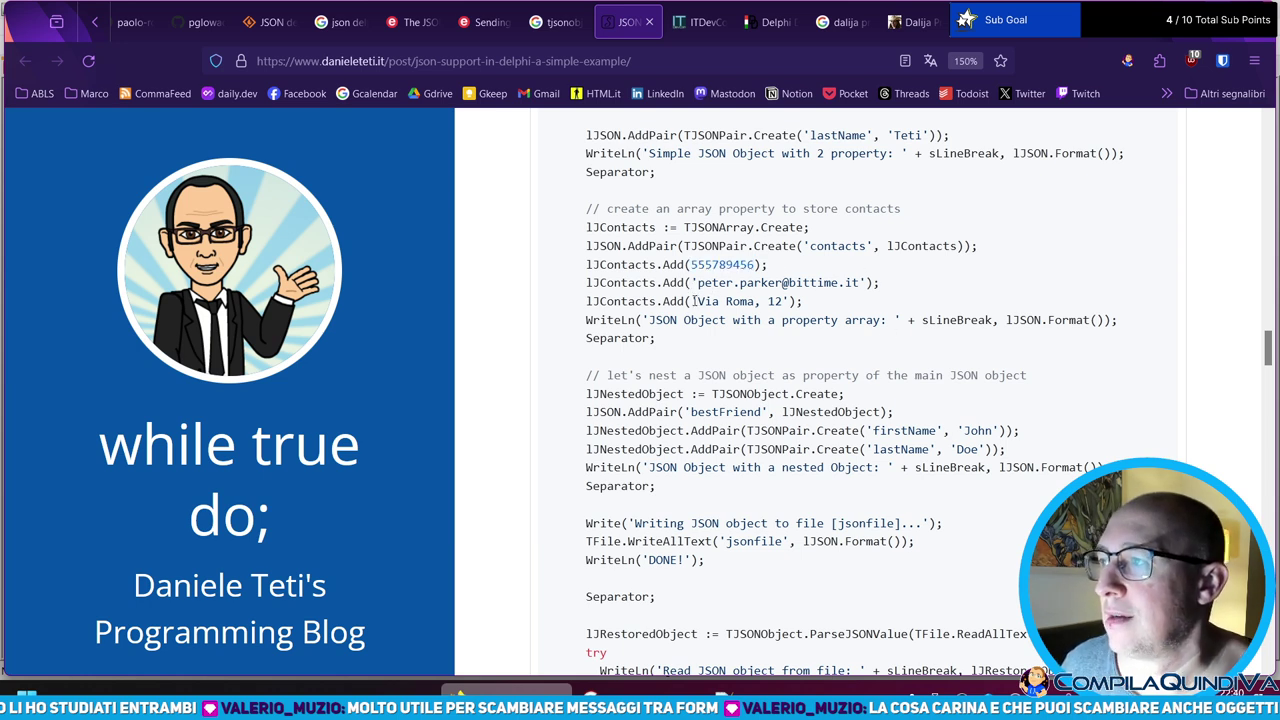
drag(691, 302, 795, 302)
click(725, 262)
double_click(725, 262)
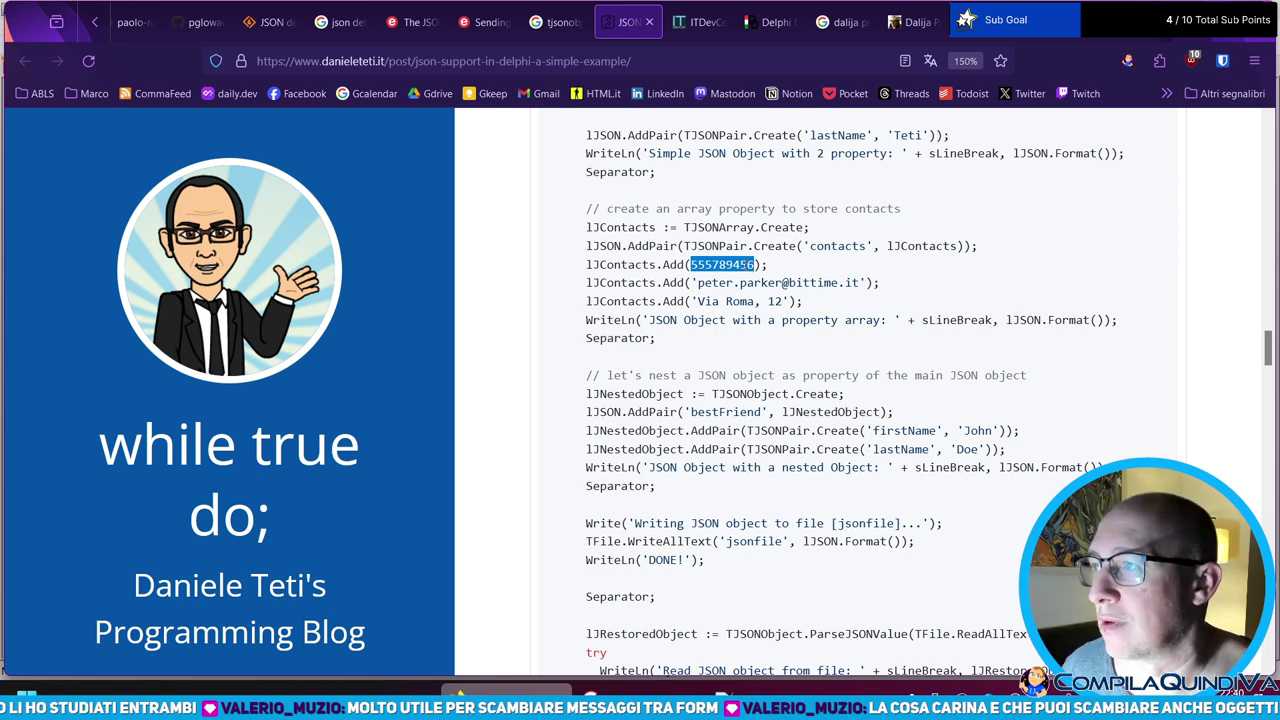
click(748, 265)
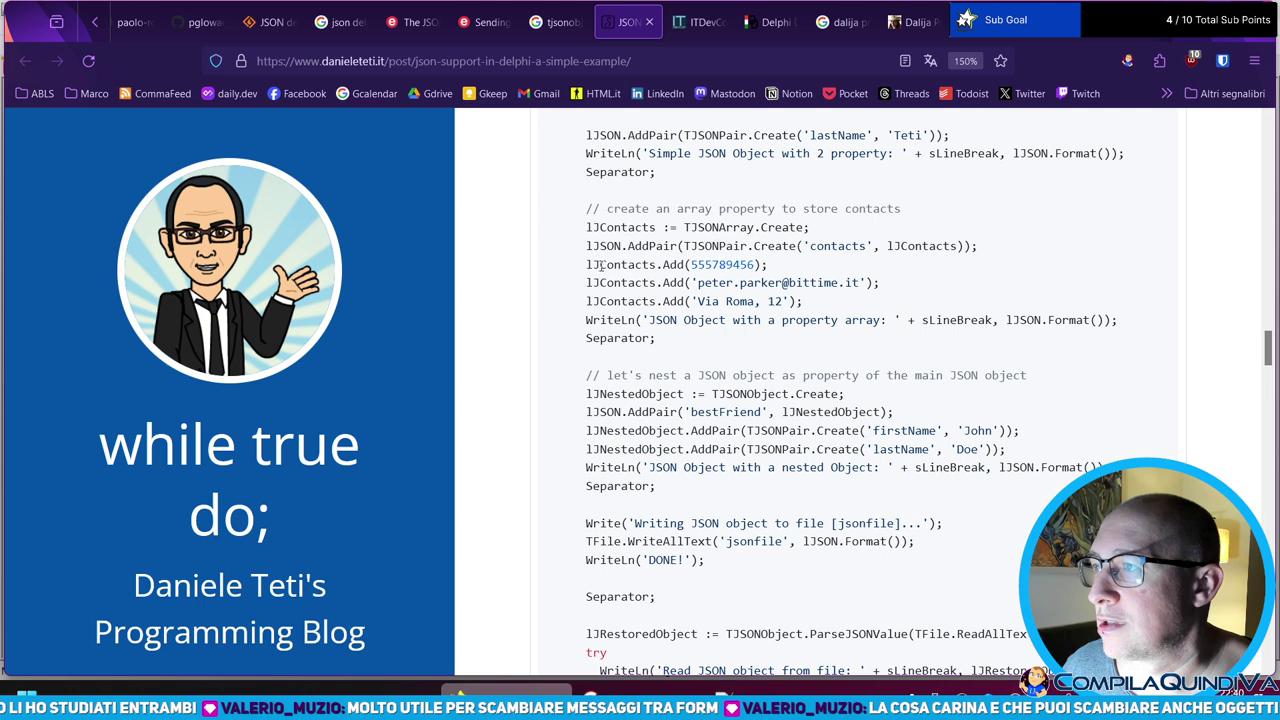
double_click(733, 263)
key(alt+Tab)
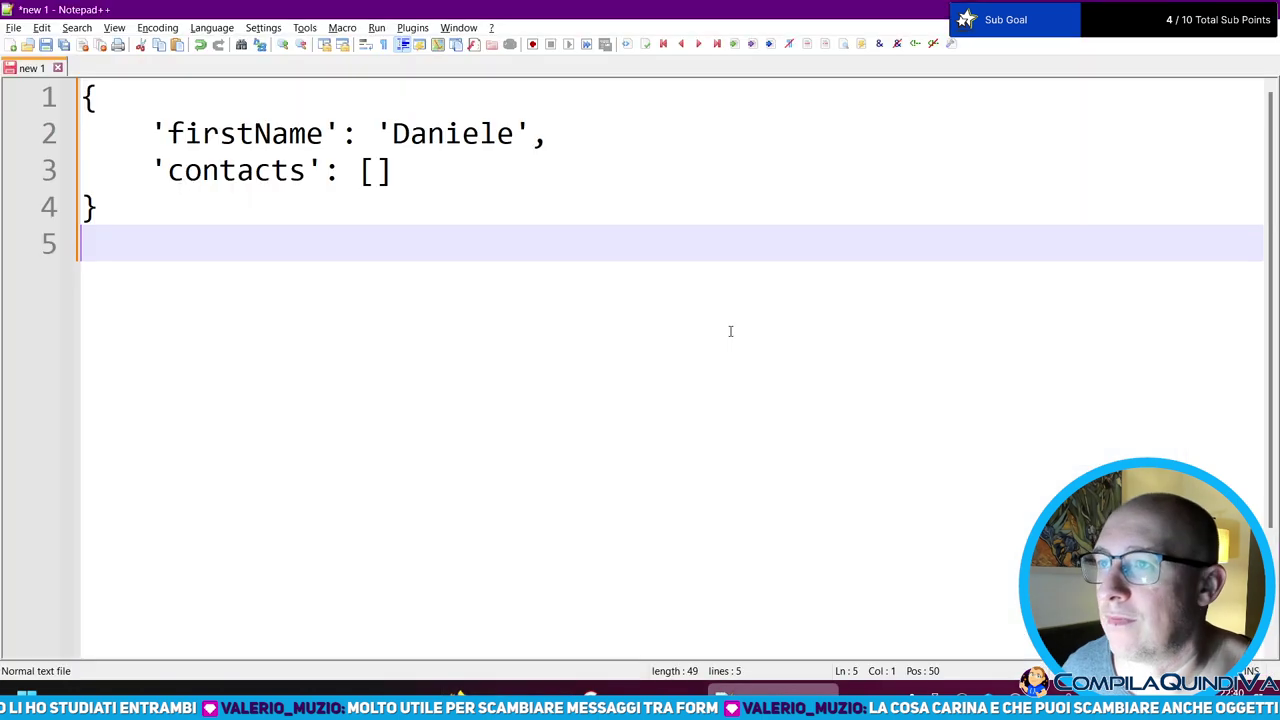
key(Up)
key(Up)
key(End)
key(Left)
key(ctrl+v)
text(,)
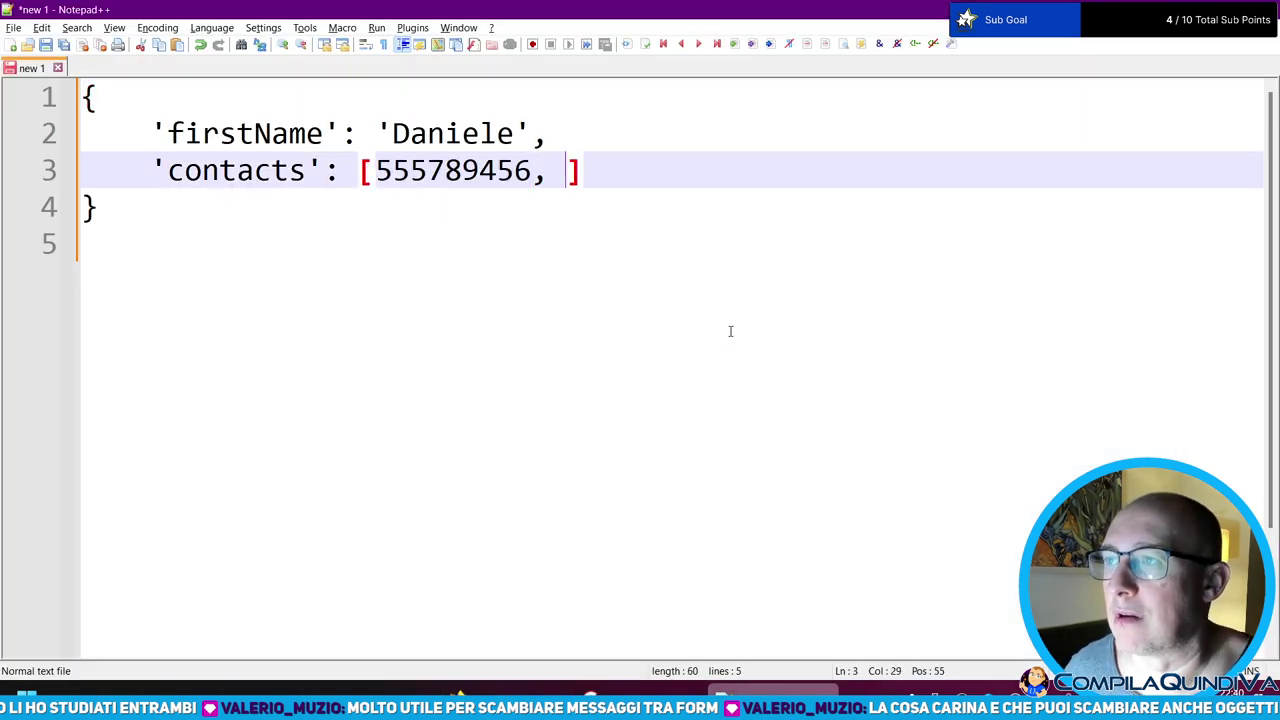
- Copy the contact's e-mail address from the blog sample into the 'contacts' array as a second, single-quoted element
key(alt+Tab)
scroll(730, 331, down, 1)
drag(697, 216, 860, 217)
key(alt+Tab)
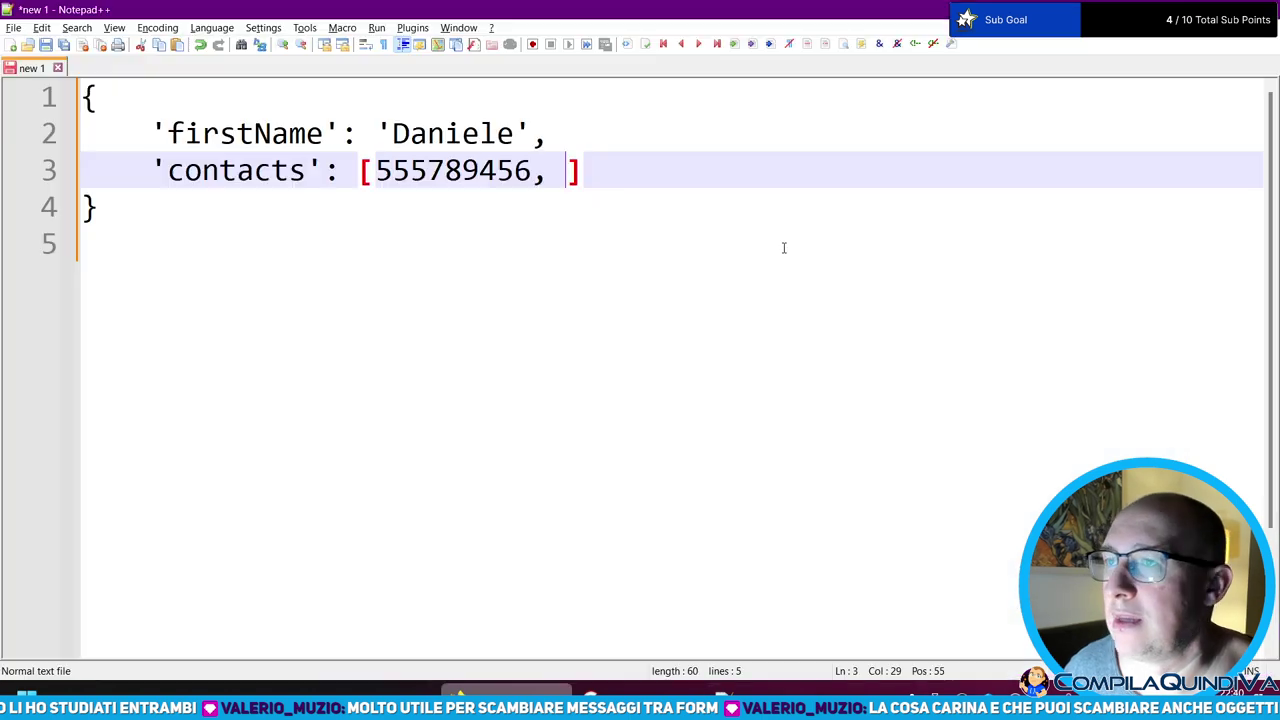
text(')
key(ctrl+v)
text(')
key(Down)
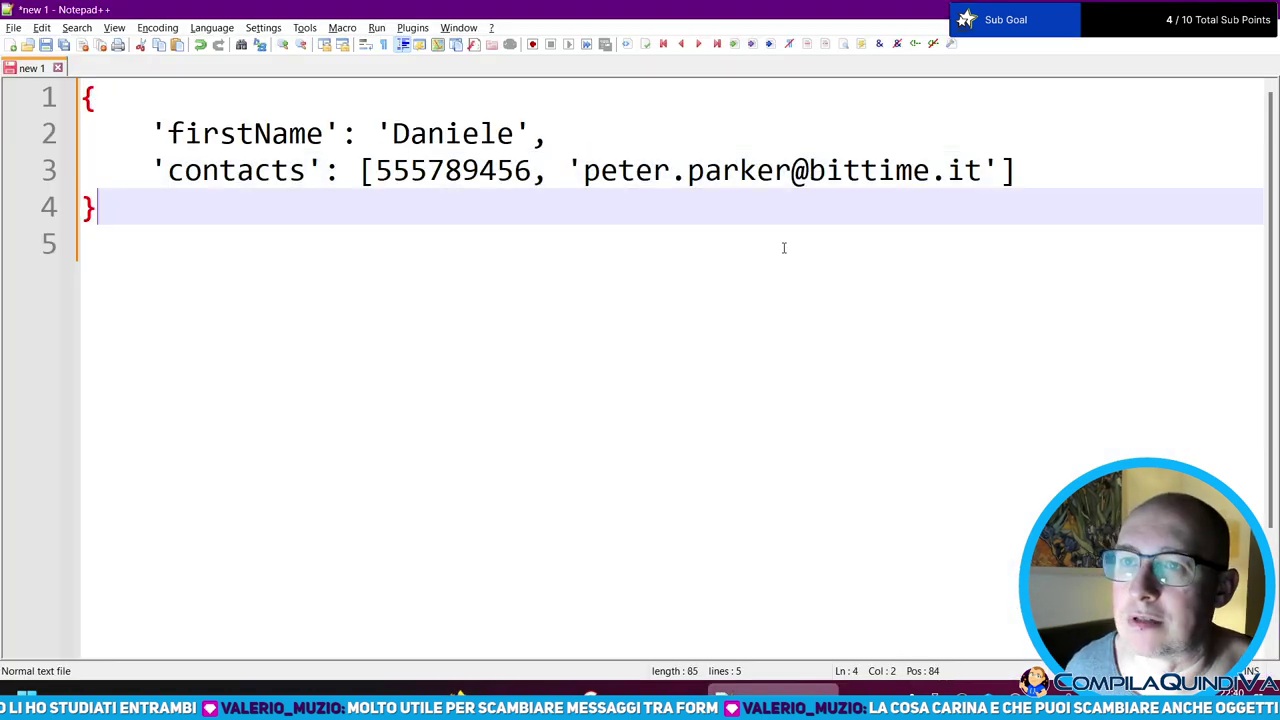
- In the blog sample, examine the creation of lJNestedObject and how it is added to lJSON as 'bestFriend'
key(alt+Tab)
click(733, 233)
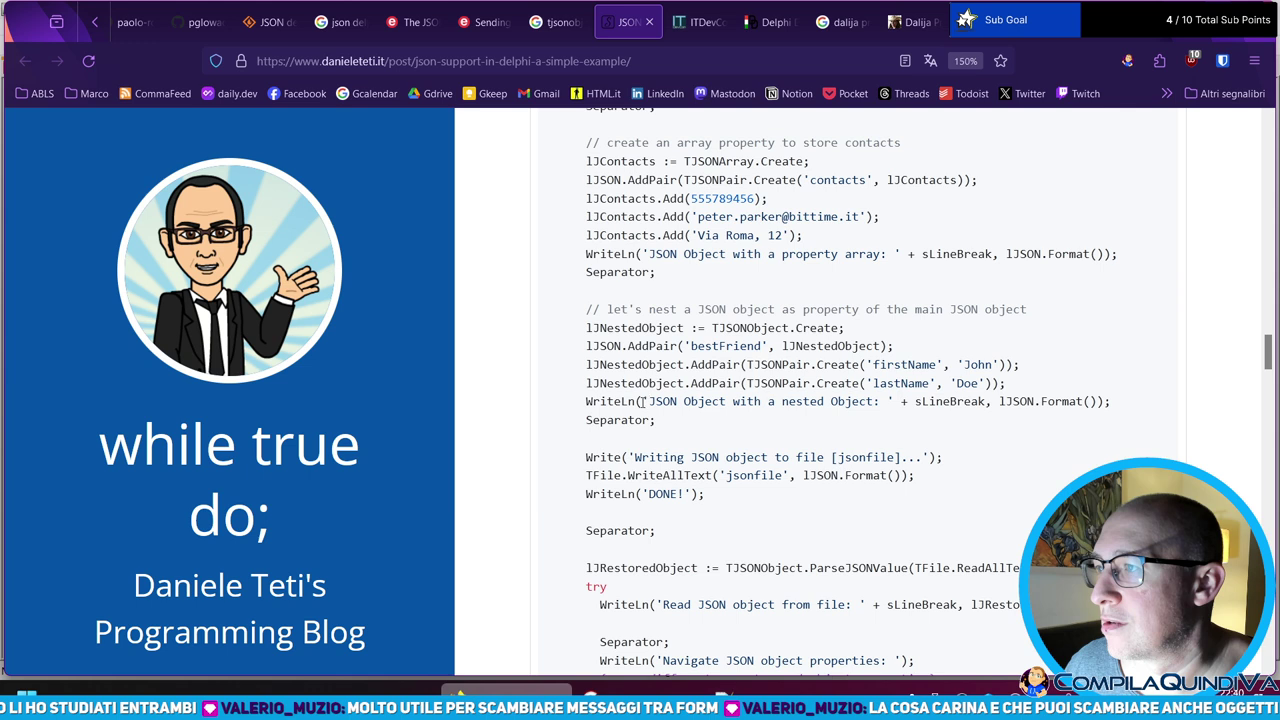
double_click(830, 345)
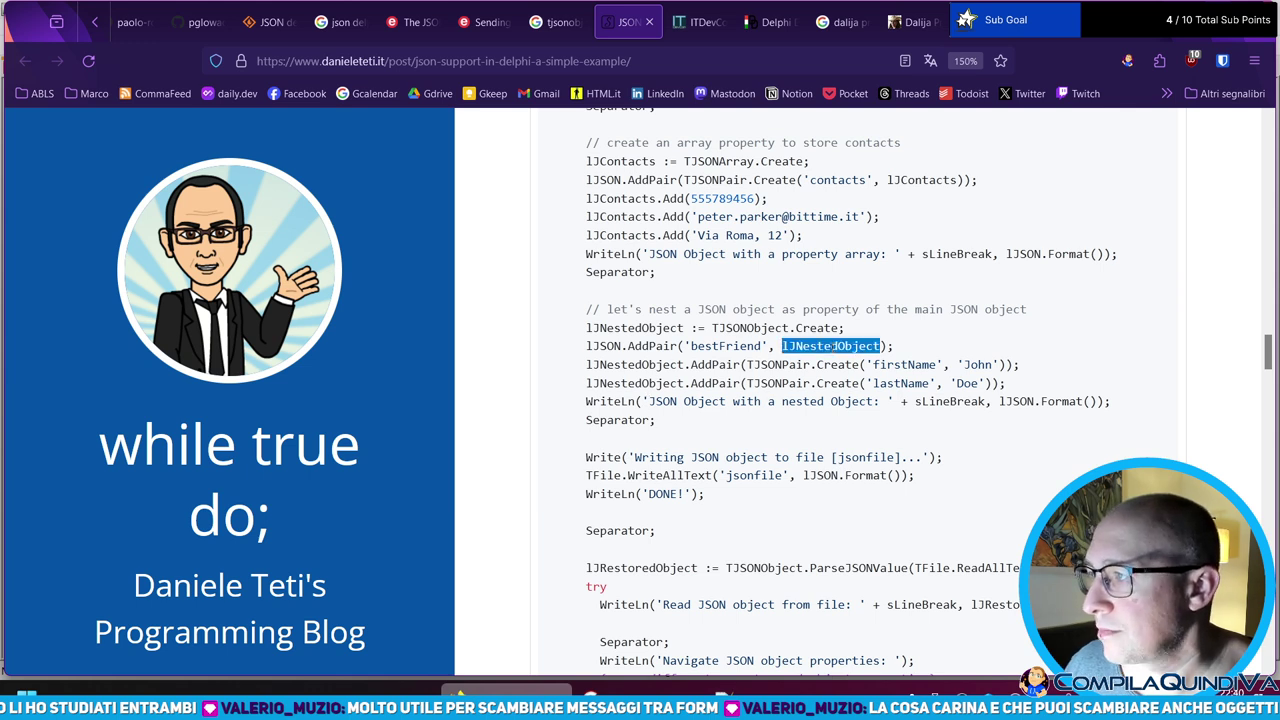
click(635, 340)
drag(589, 327, 838, 328)
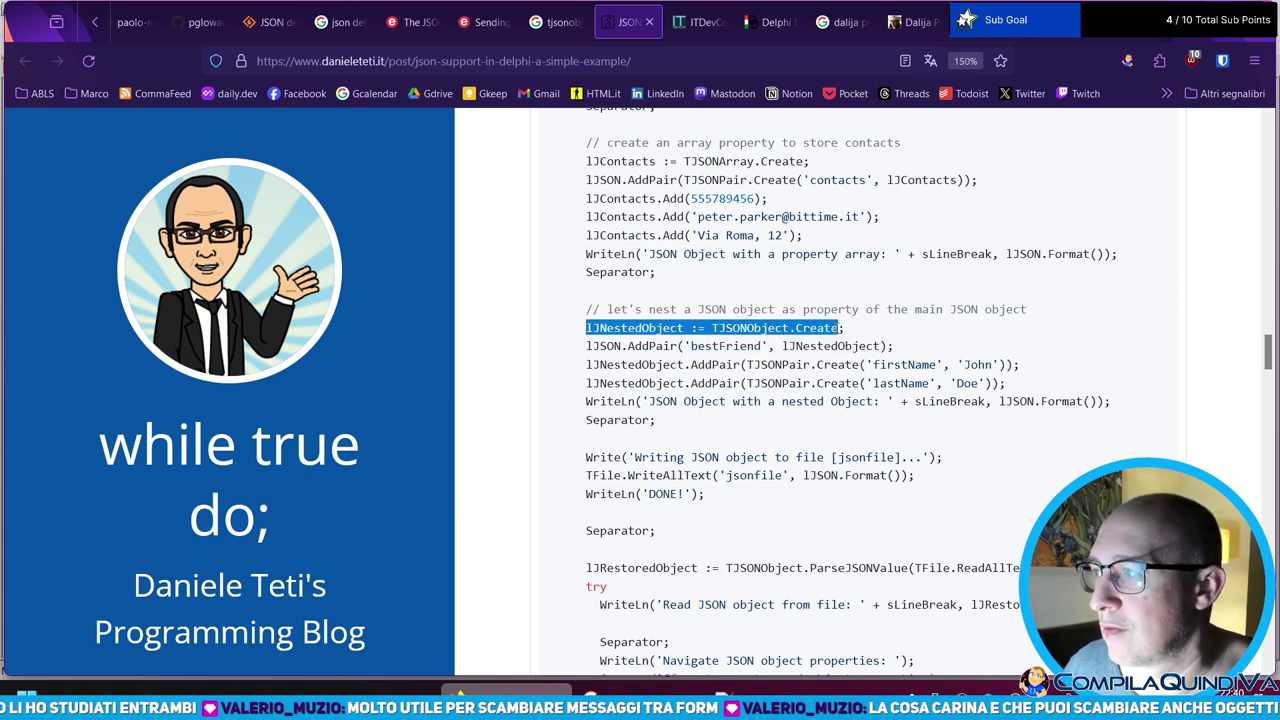
double_click(609, 328)
click(627, 352)
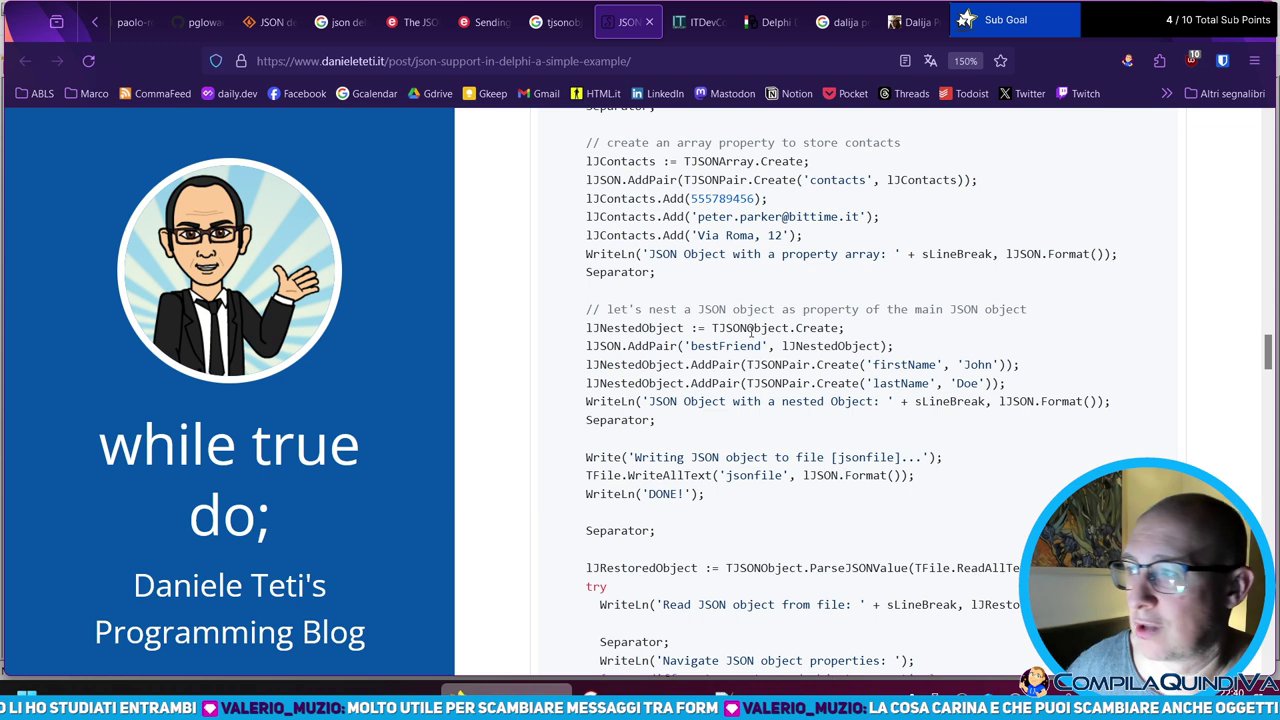
double_click(658, 330)
drag(618, 345, 629, 345)
double_click(659, 328)
click(765, 332)
double_click(679, 328)
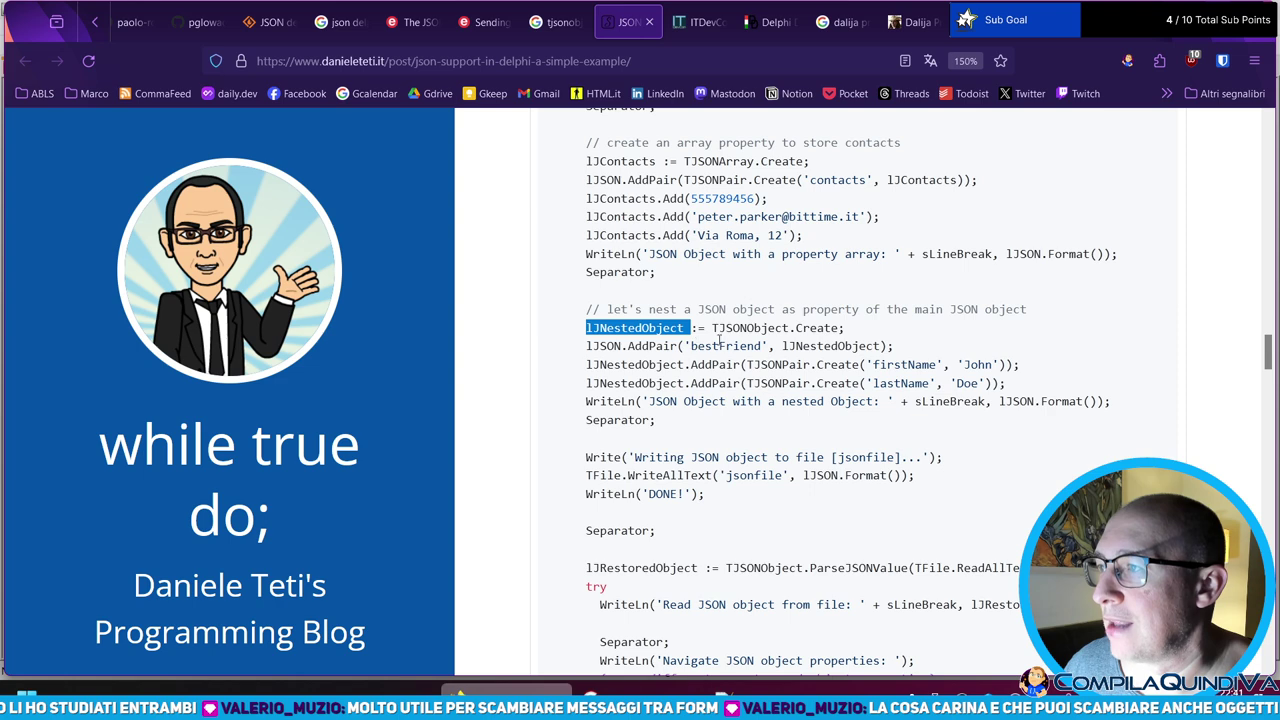
- In Notepad++, write an empty JSON object in curly braces a few lines below the main object
key(alt+Tab)
key(Down)
key(Return)
key(Return)
text({)
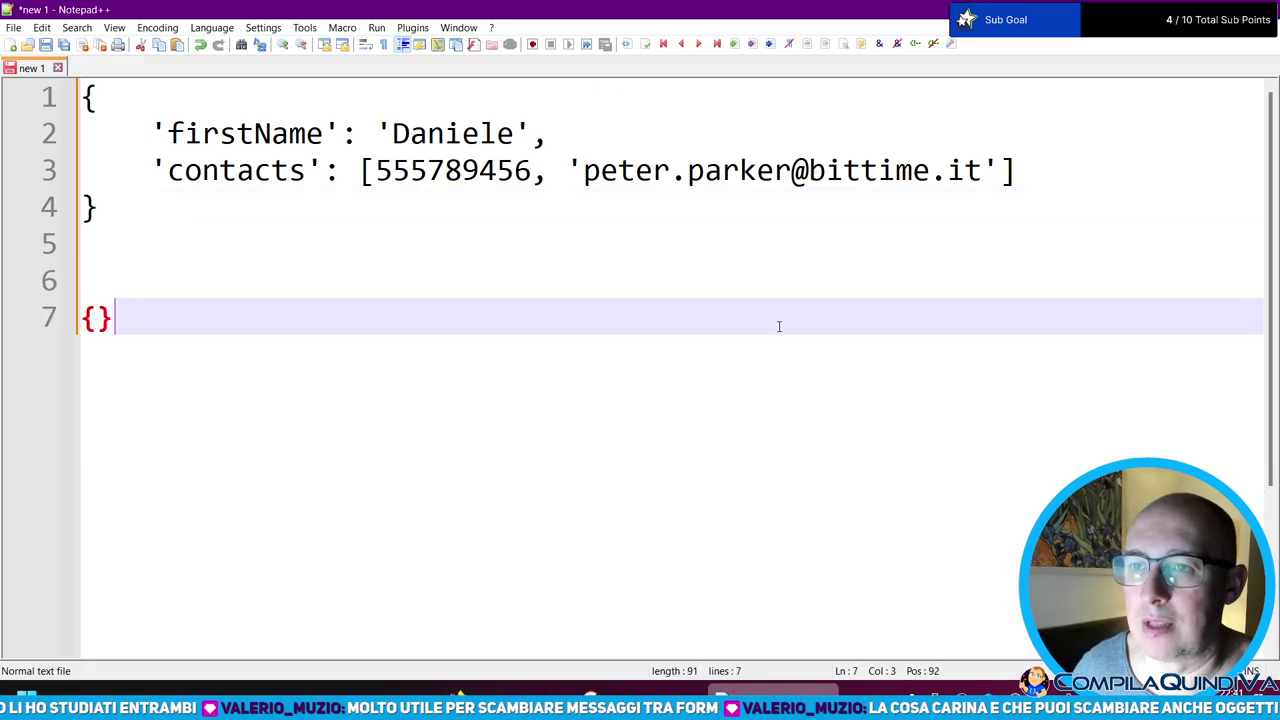
- Copy the 'bestFriend' key from the blog sample's lJSON.AddPair call into the main object in Notepad++, after a comma closing the 'contacts' line
key(Return)
key(alt+Tab)
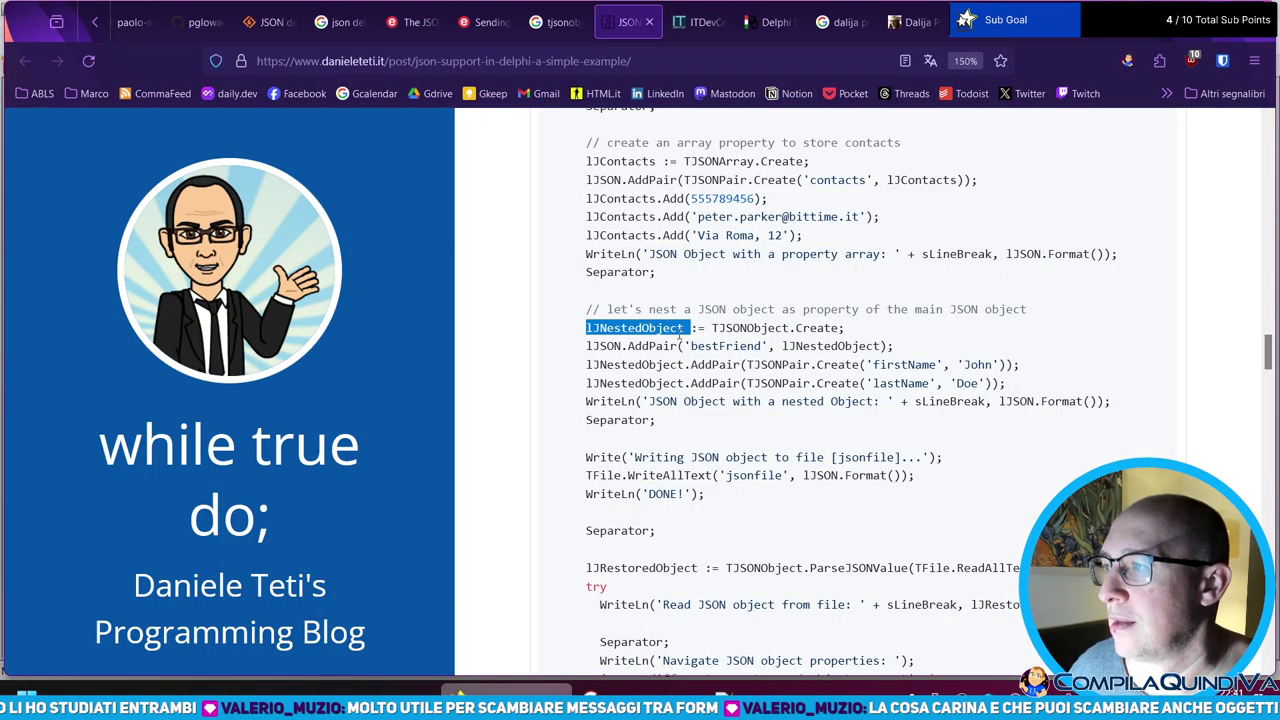
drag(686, 346, 762, 346)
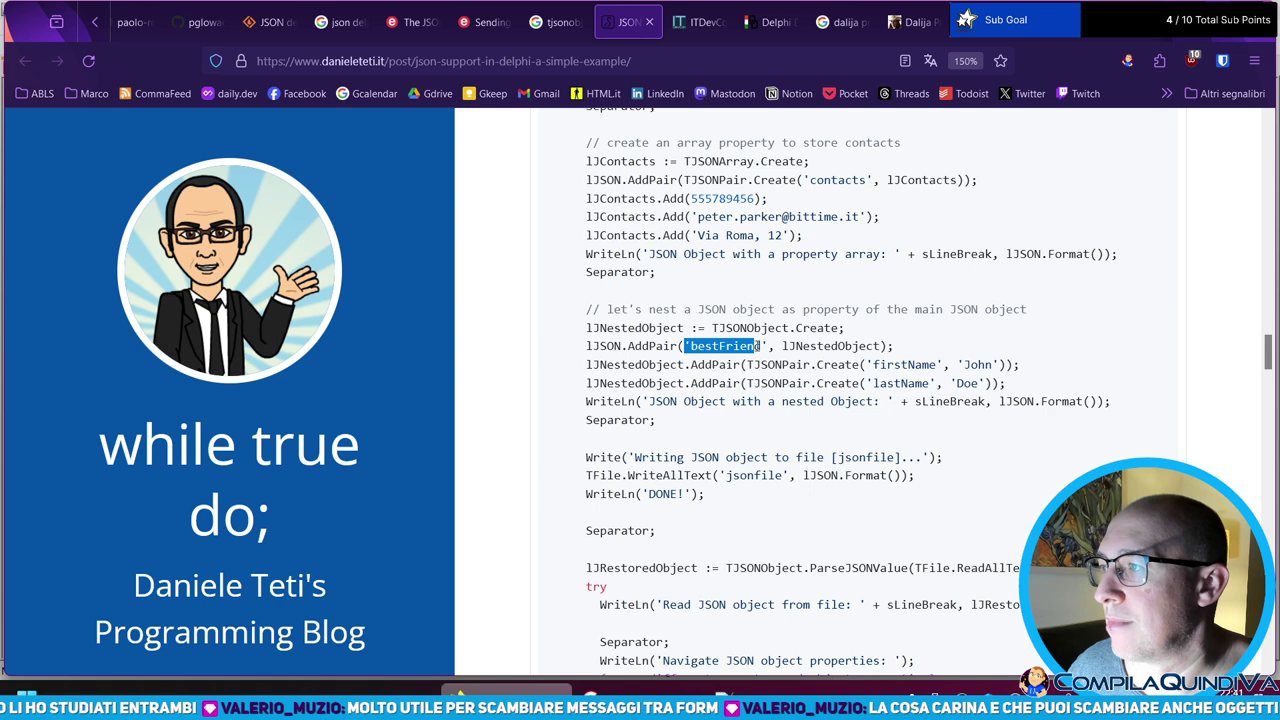
drag(622, 346, 586, 346)
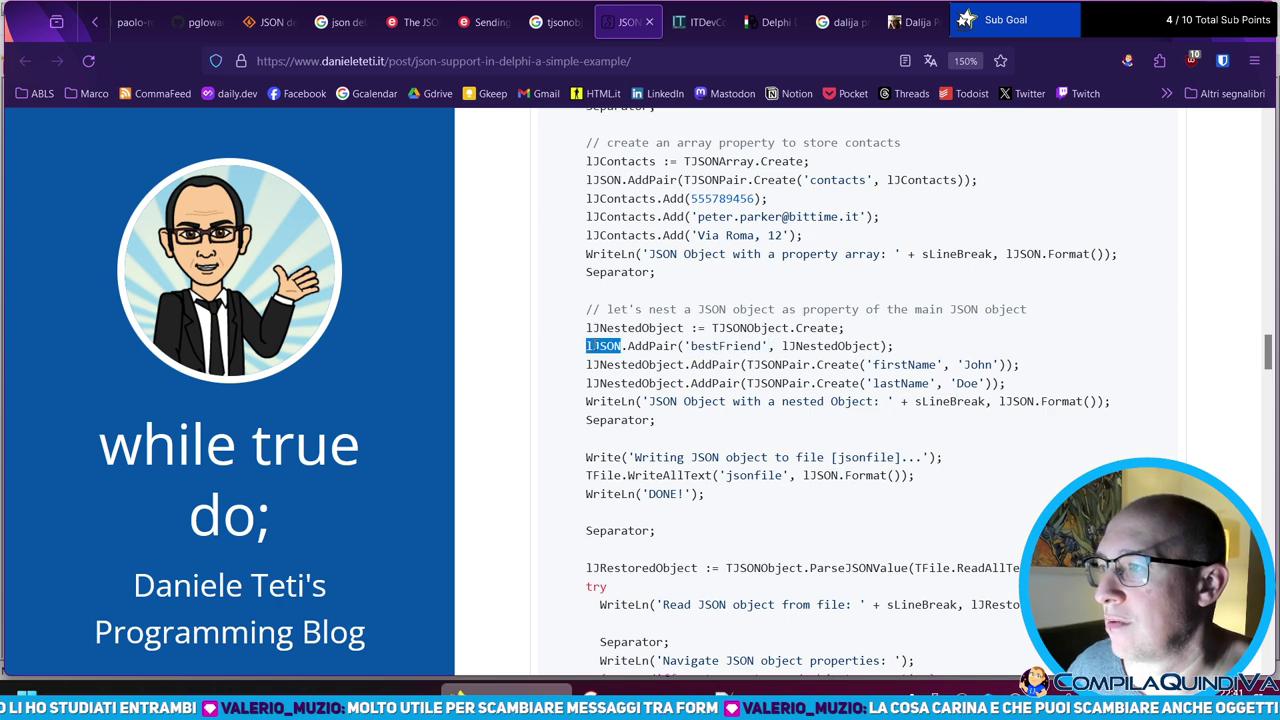
key(alt+Tab)
click(1064, 173)
text(,)
key(Return)
- Delete the separate empty object and the surplus blank lines below the main JSON object
key(Down)
key(Down)
key(Down)
key(Down)
key(shift+ctrl+End)
key(BackSpace)
key(BackSpace)
key(BackSpace)
- Give 'bestFriend' a colon and a nested object as its value, with the braces on separate lines and an indented blank line between them
key(Left)
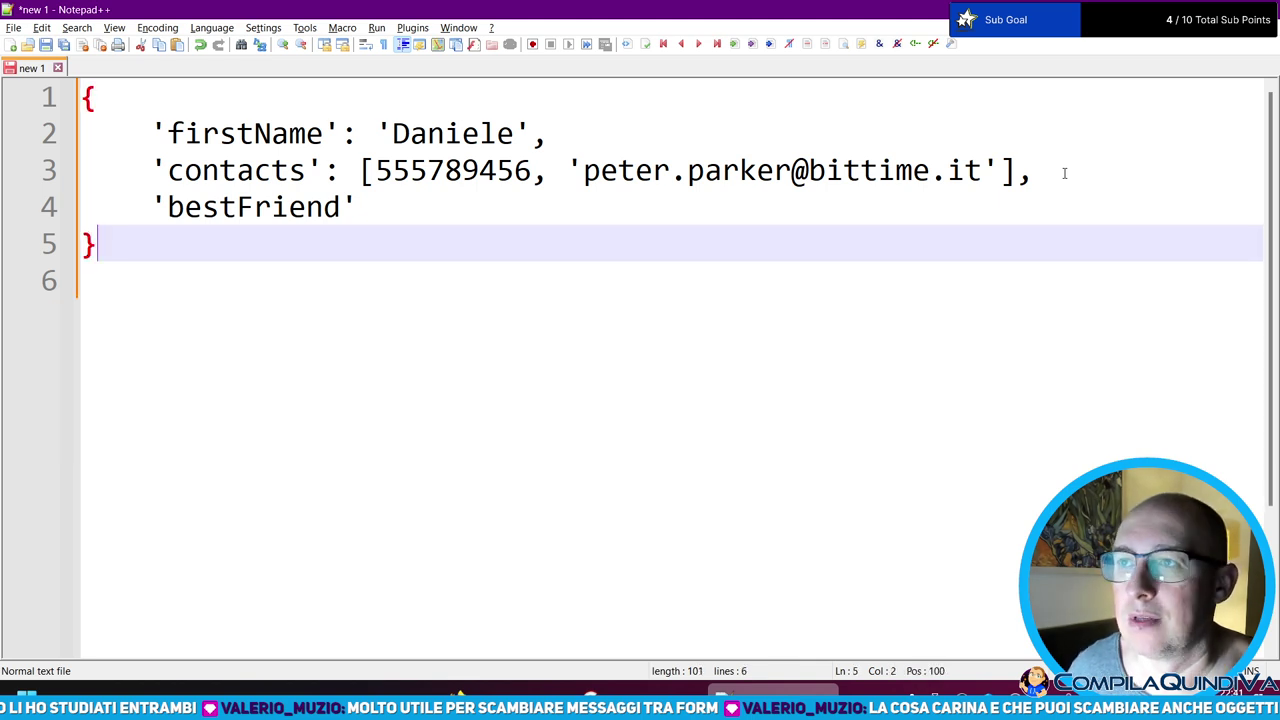
key(Left)
key(Left)
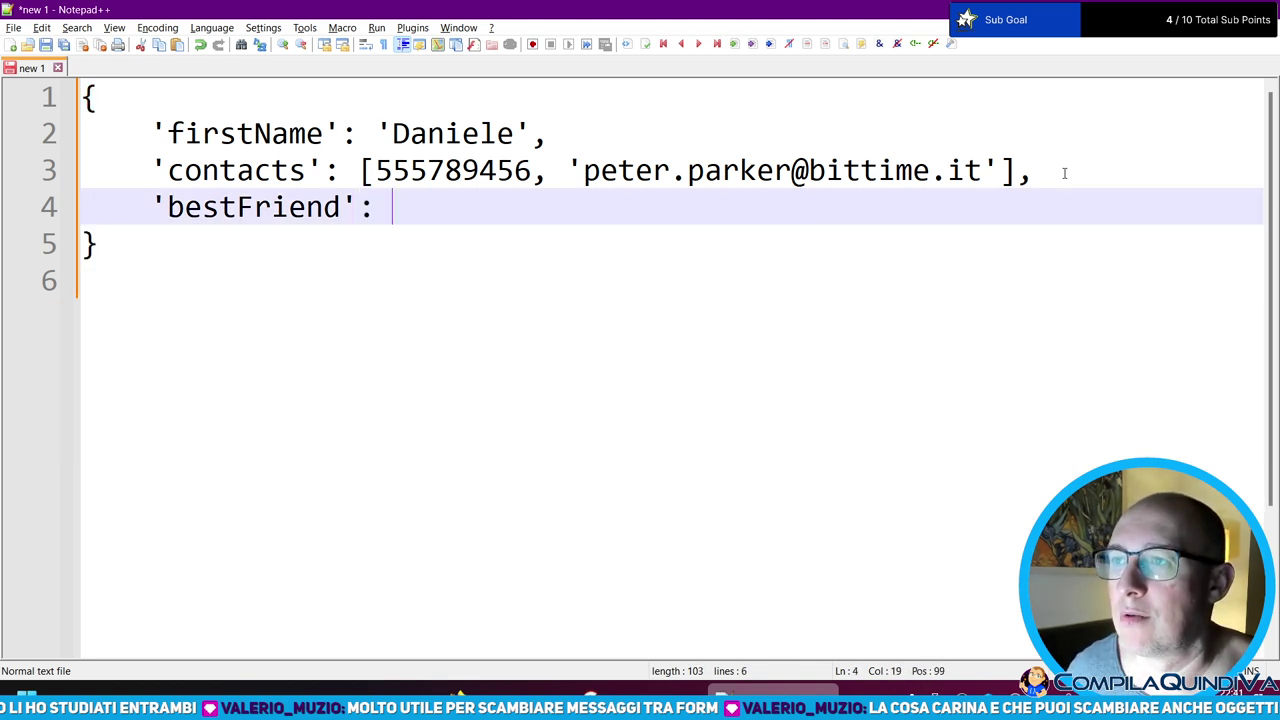
text({)
key(Return)
text(})
key(Tab)
key(Left)
key(Left)
key(Return)
- Copy the 'firstName' key and its value from the blog's lJNestedObject.AddPair call into the nested 'bestFriend' object in Notepad++
key(alt+Tab)
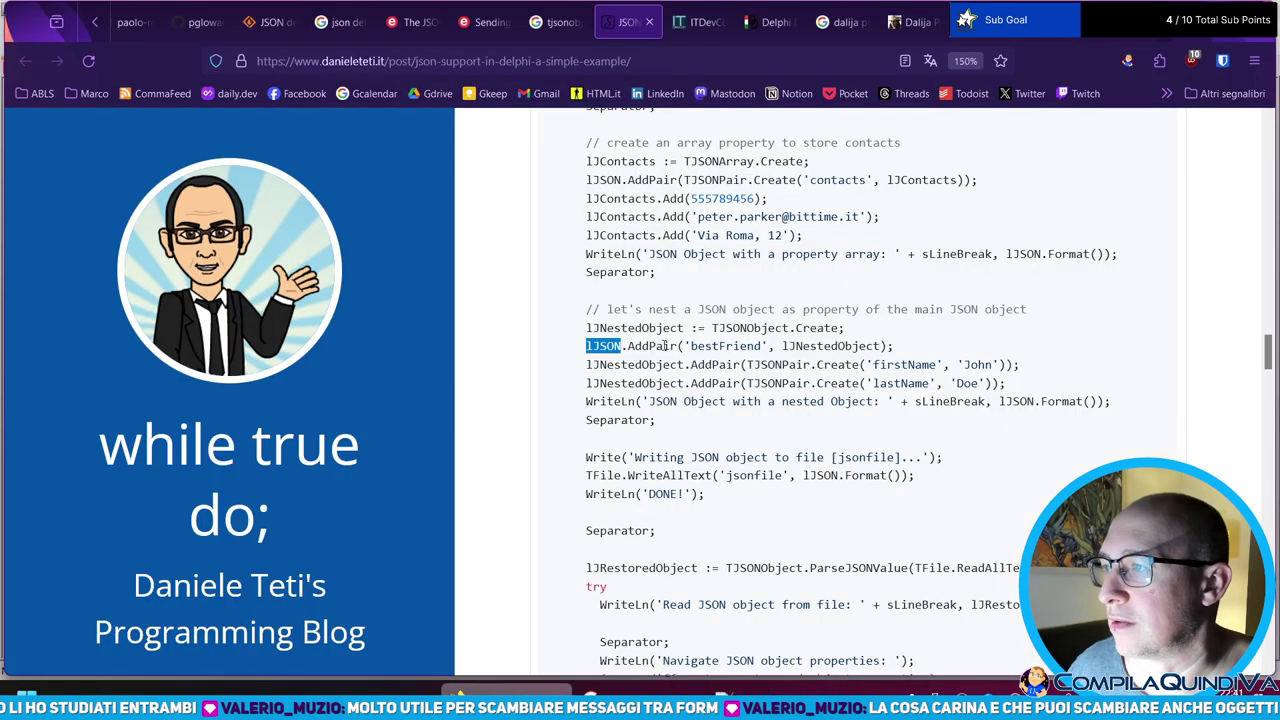
click(619, 374)
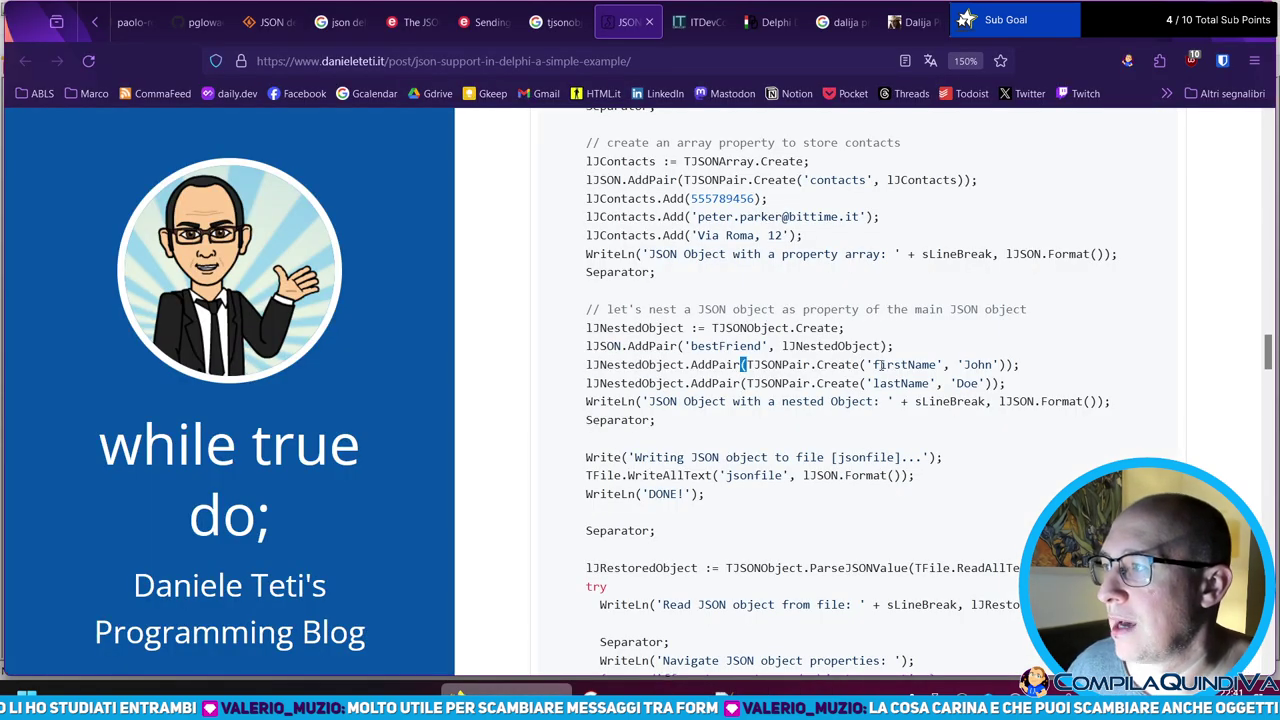
drag(868, 365, 998, 364)
key(ctrl+c)
key(alt+Tab)
key(ctrl+v)
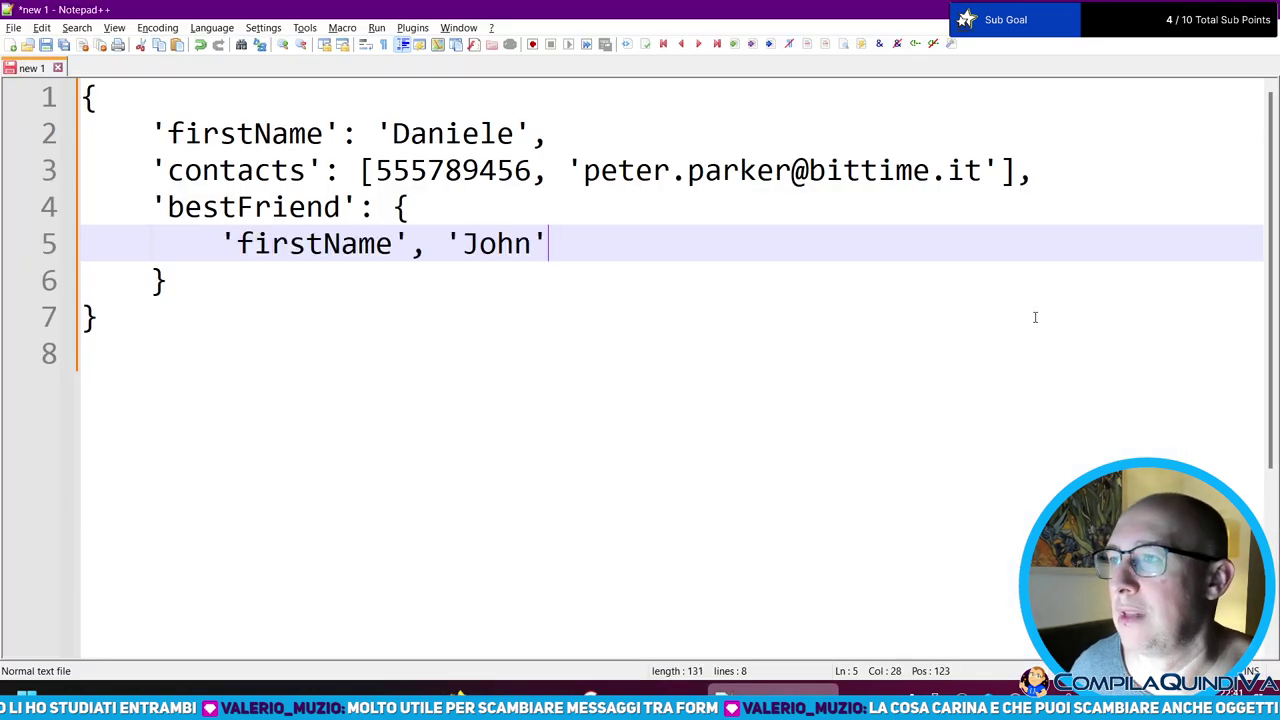
- Replace the comma between the nested 'firstName' key and its value with a colon, and end the line with a comma
key(Left)
key(Left)
key(BackSpace)
text(:)
key(End)
key(shift+Home)
key(End)
text(,)
key(Return)
- Copy the 'lastName' key and value from the blog sample into 'bestFriend' as the second property, separating them with a colon instead of a comma
key(alt+Tab)
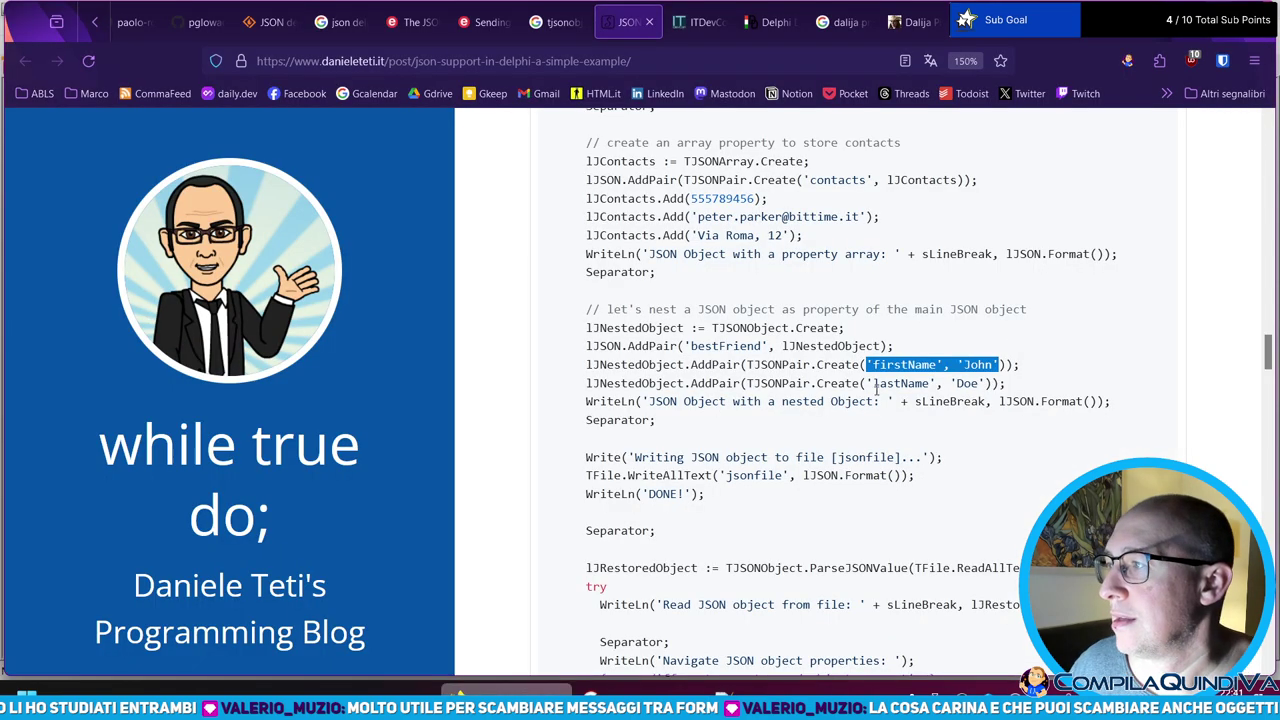
drag(863, 383, 996, 378)
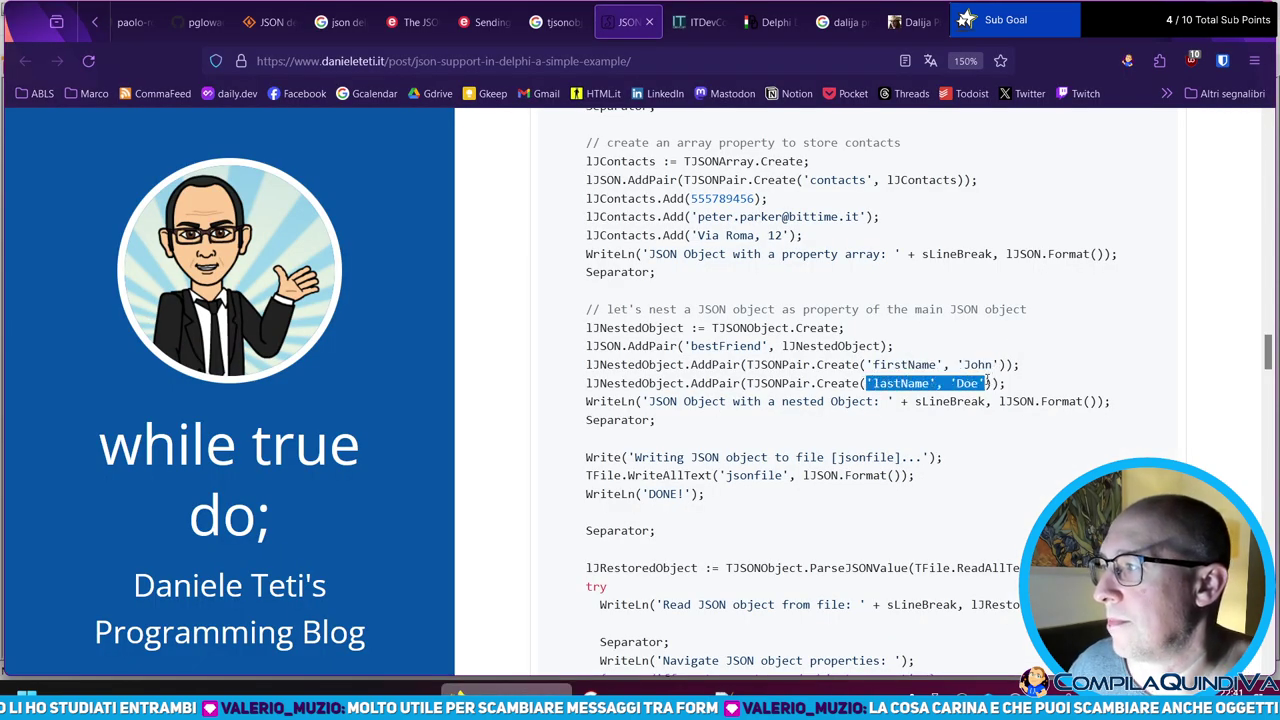
key(ctrl+c)
key(alt+Tab)
key(ctrl+v)
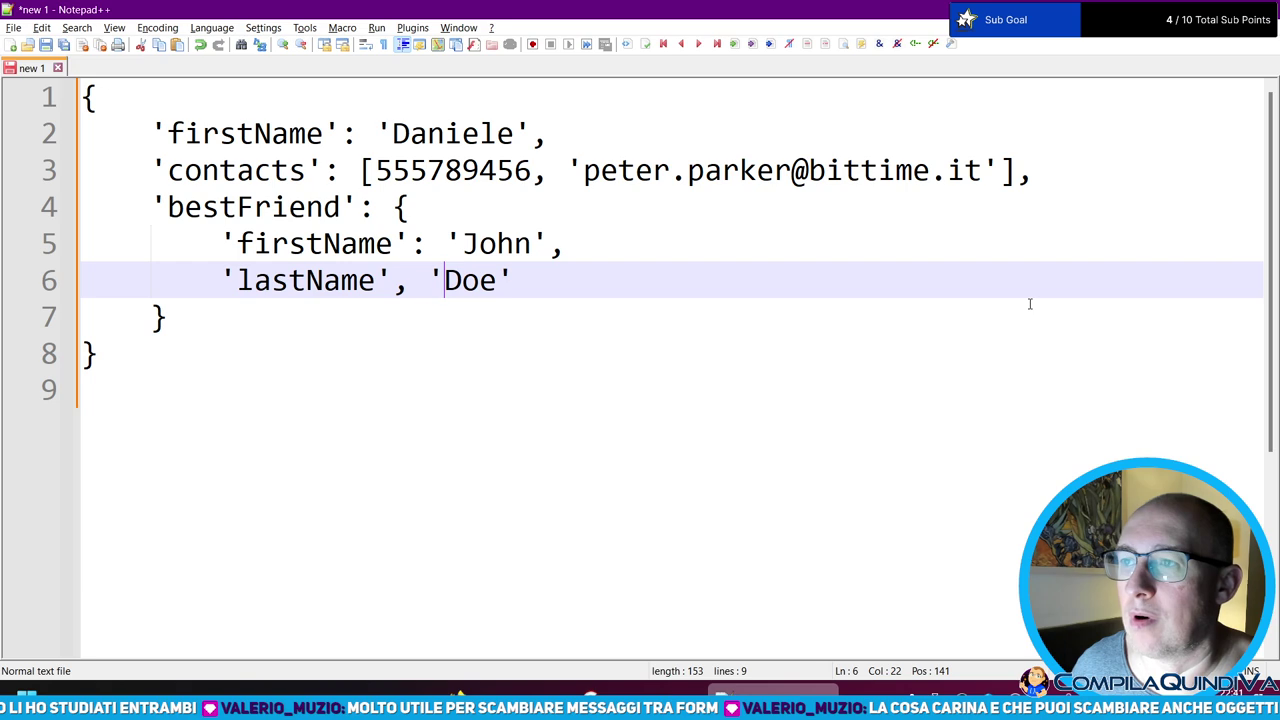
key(BackSpace)
key(BackSpace)
text(:)
key(End)
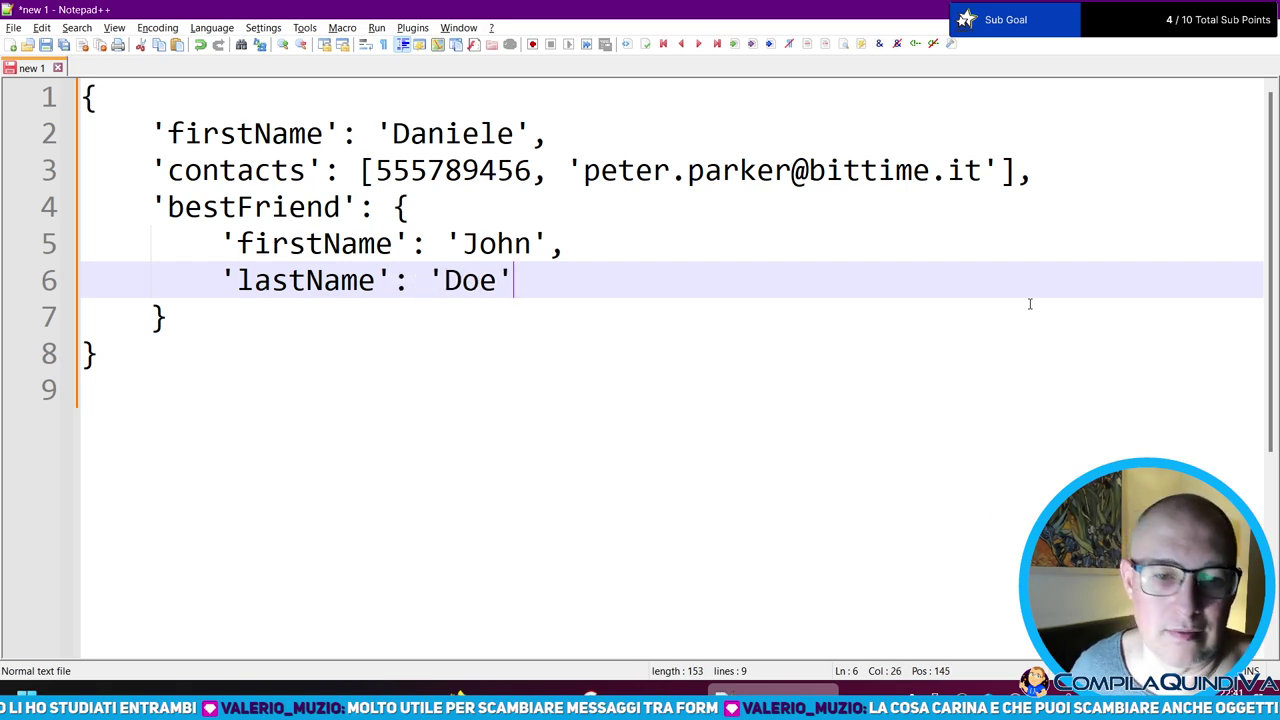
key(Down)
key(Down)
key(Down)
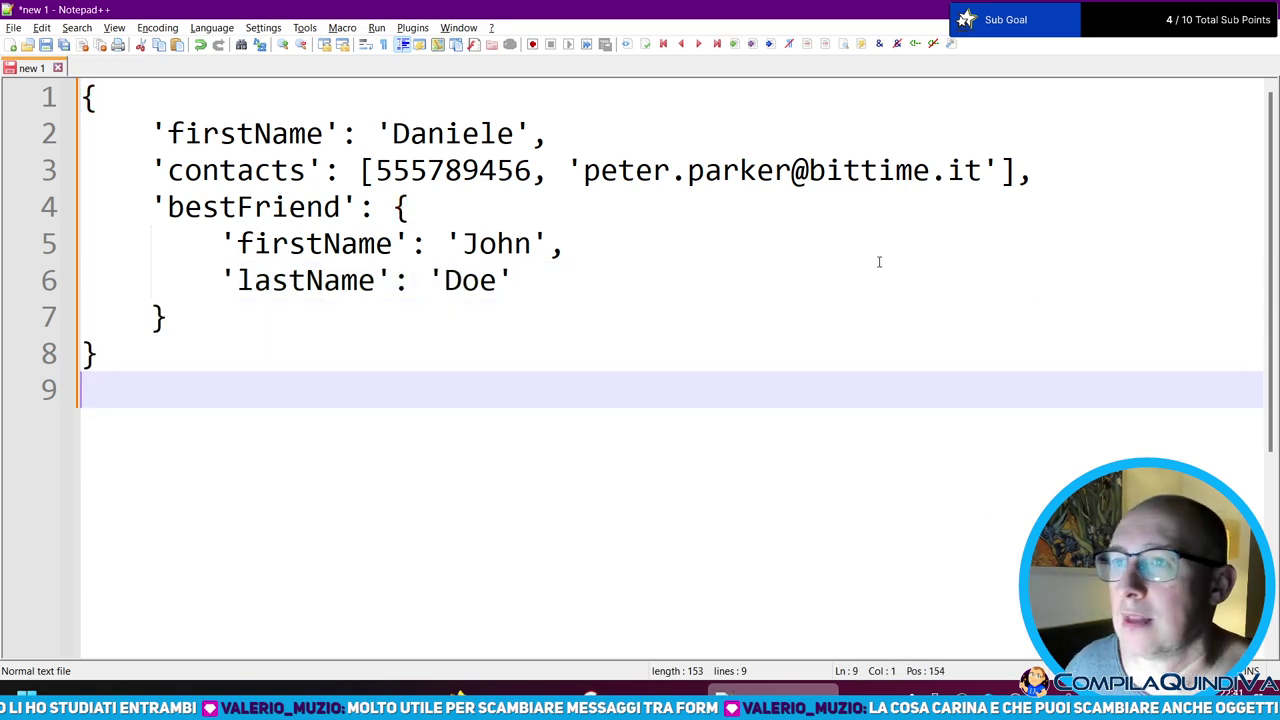
- Copy the lJSON.Format() call from the blog's TFile.WriteAllText line to below the JSON object in Notepad++
key(alt+Tab)
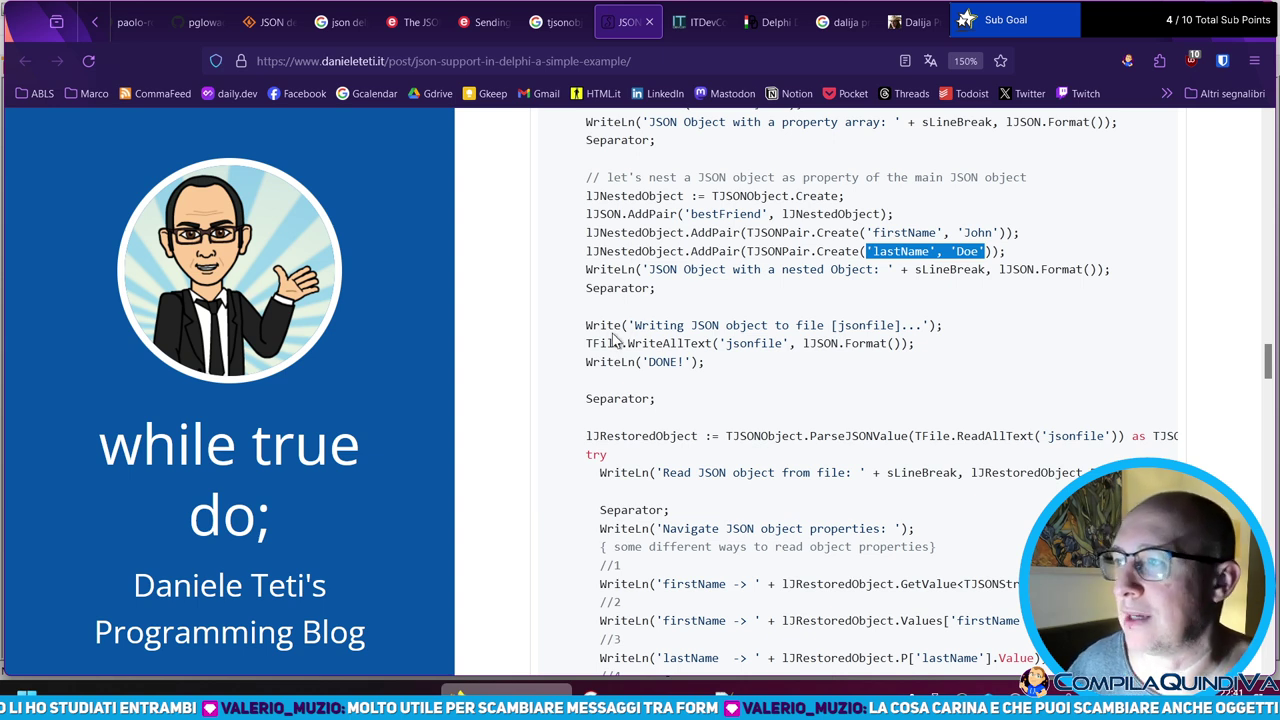
drag(804, 343, 897, 344)
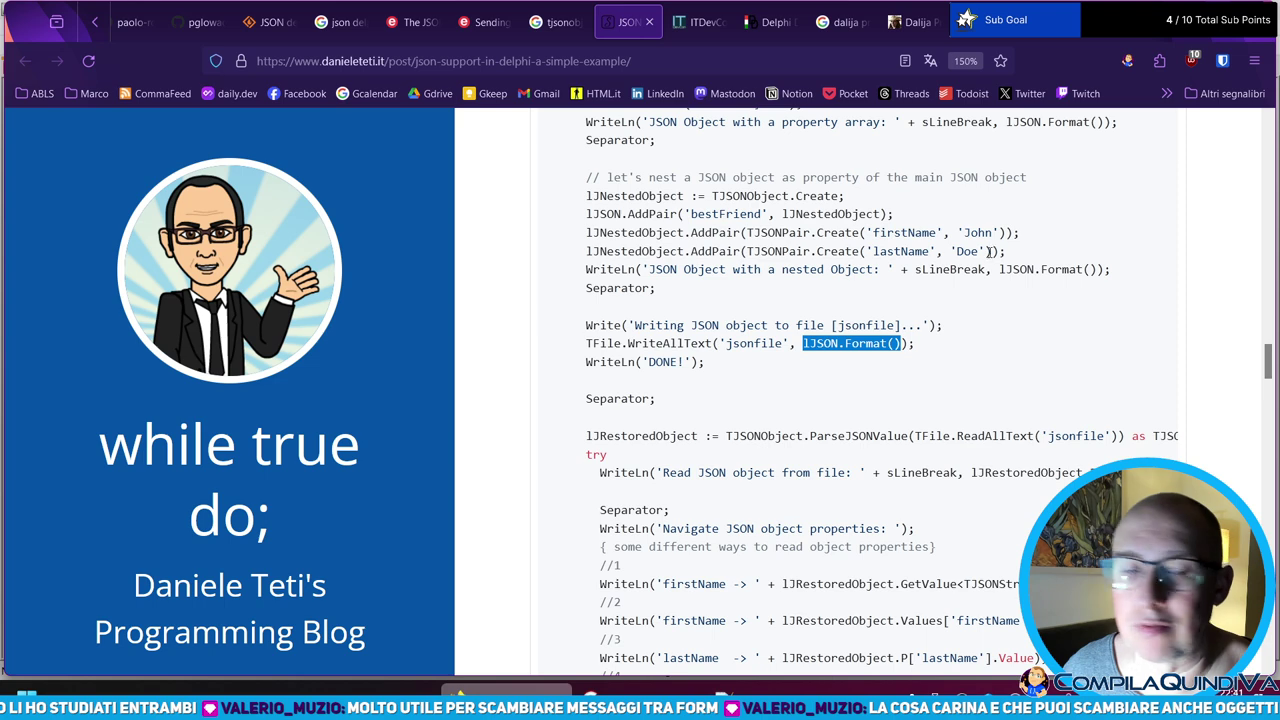
key(alt+Tab)
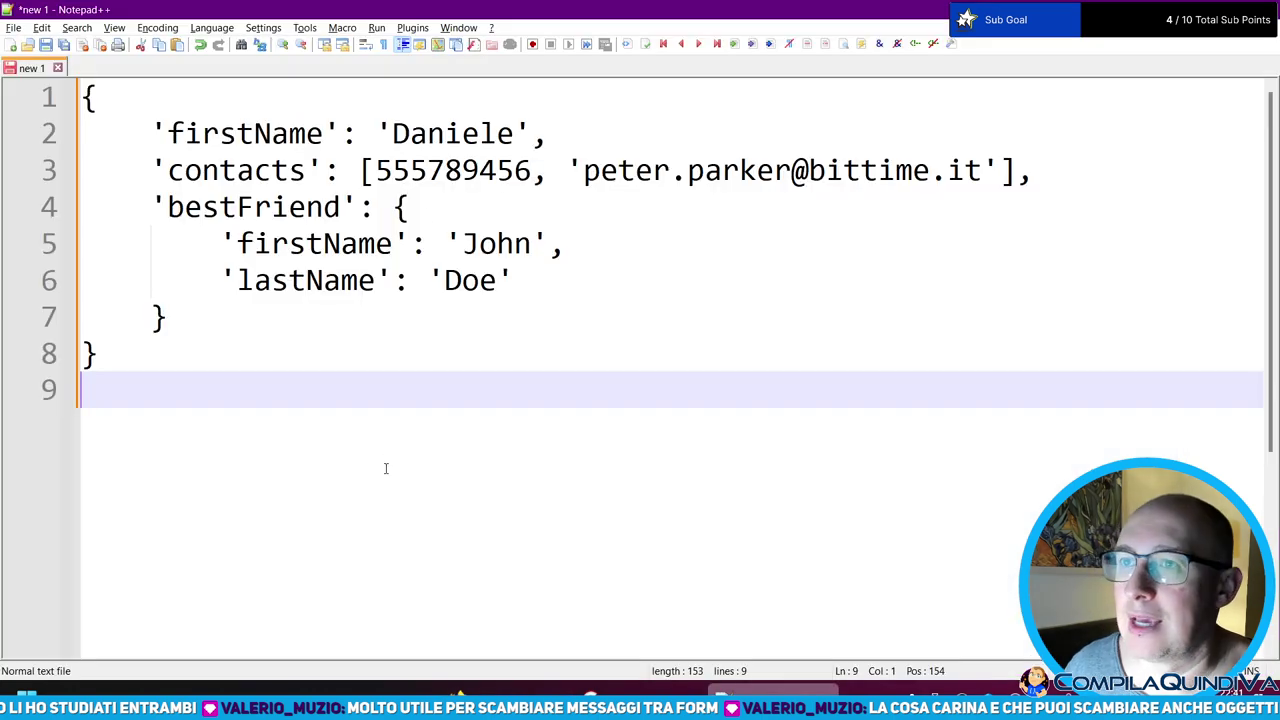
key(Return)
key(ctrl+v)
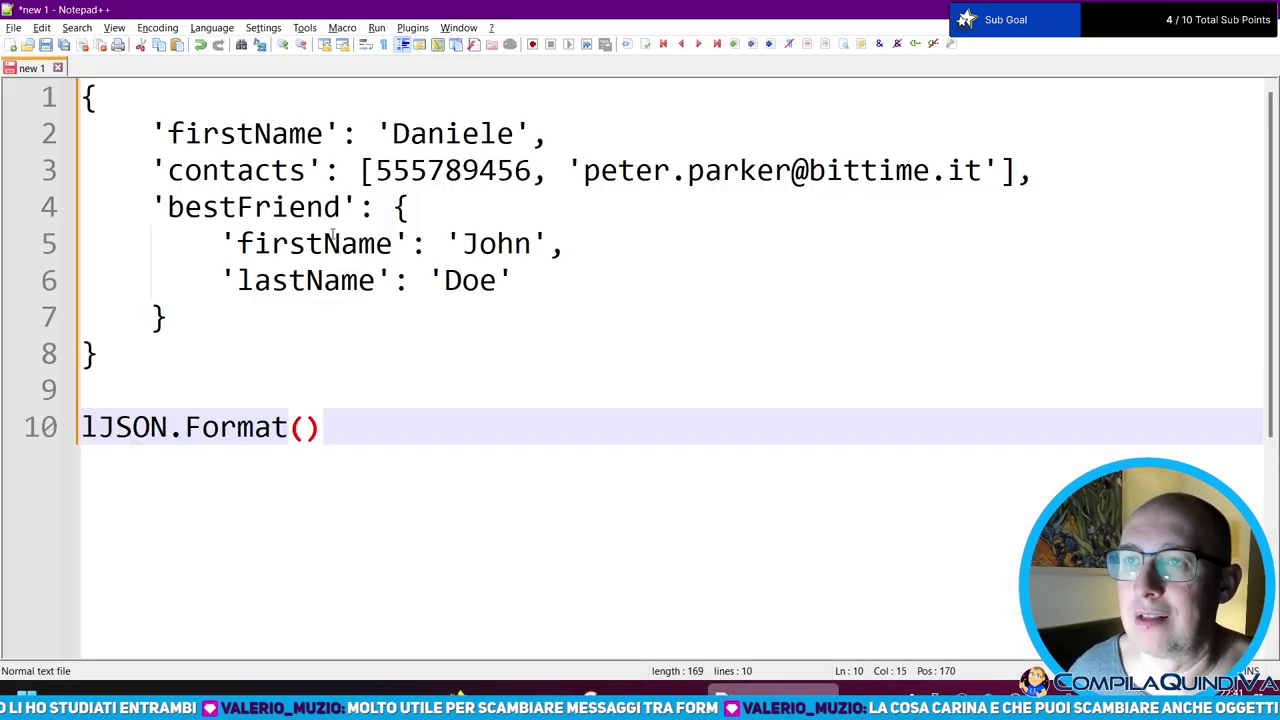
- Examine the whole JSON object in relation to the Format method of the lJSON.Format() call
drag(86, 97, 115, 343)
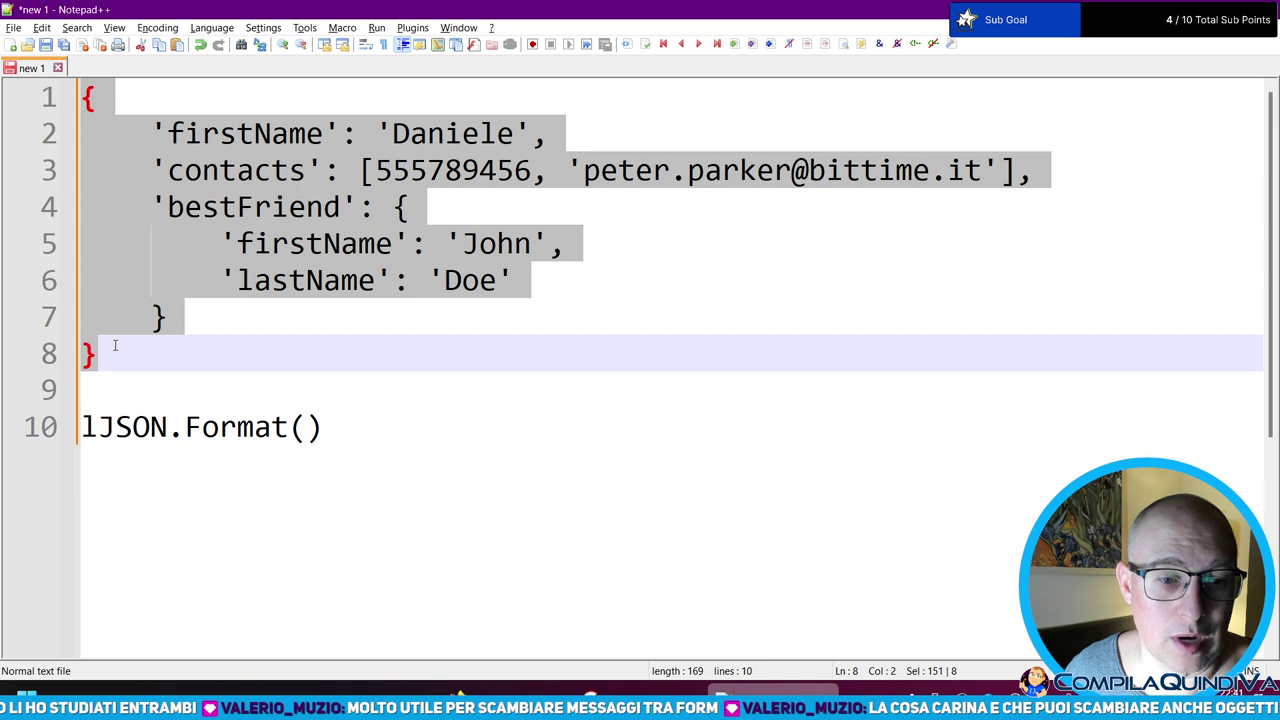
key(ctrl+End)
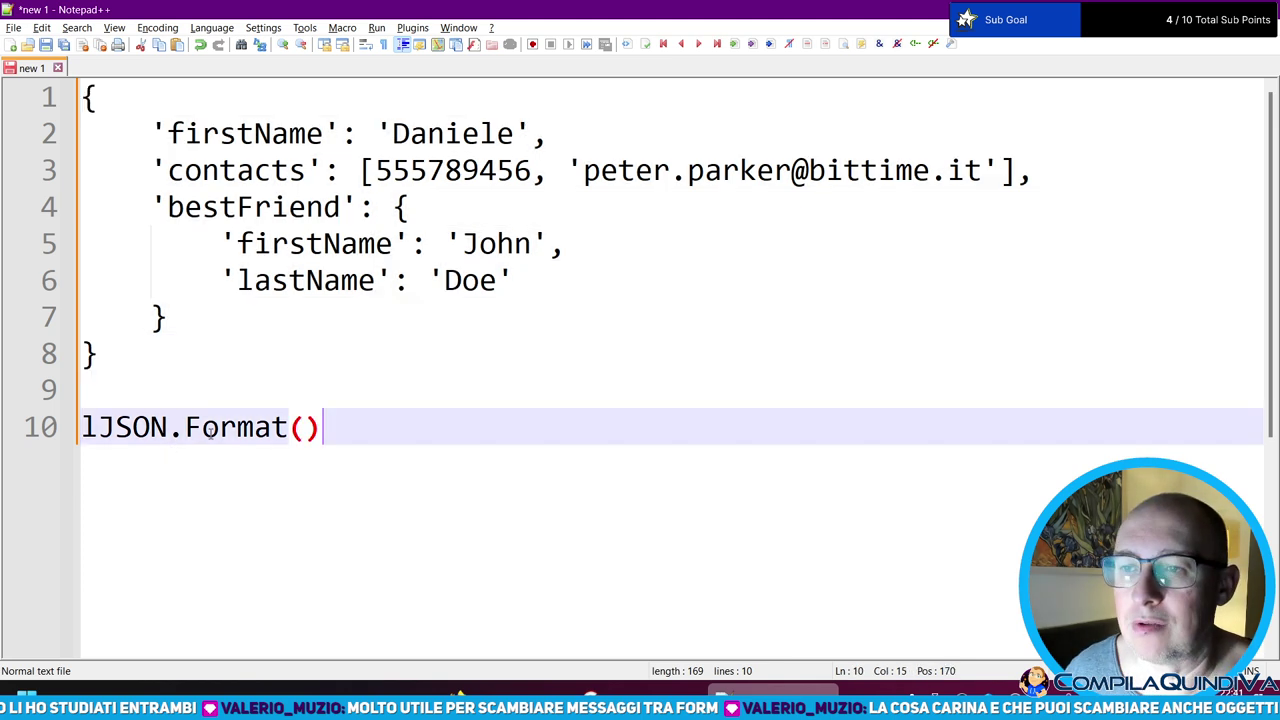
double_click(213, 425)
click(374, 410)
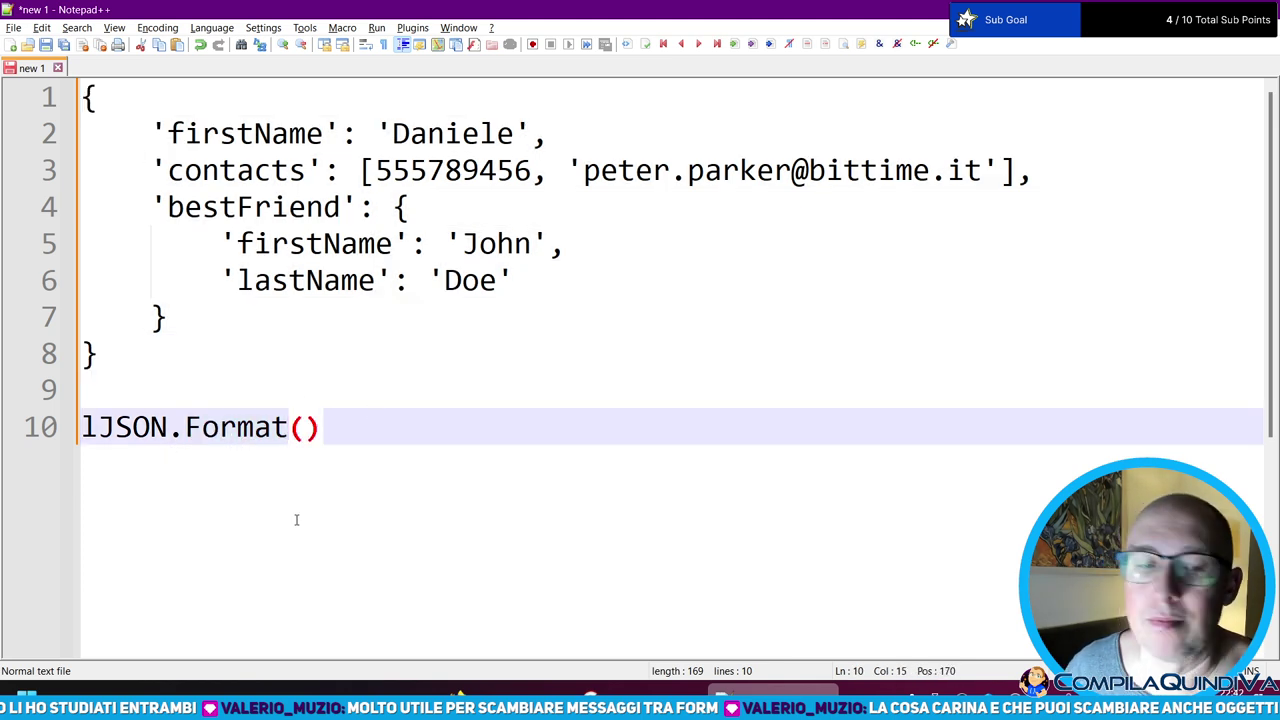
drag(114, 352, 12, 90)
double_click(228, 427)
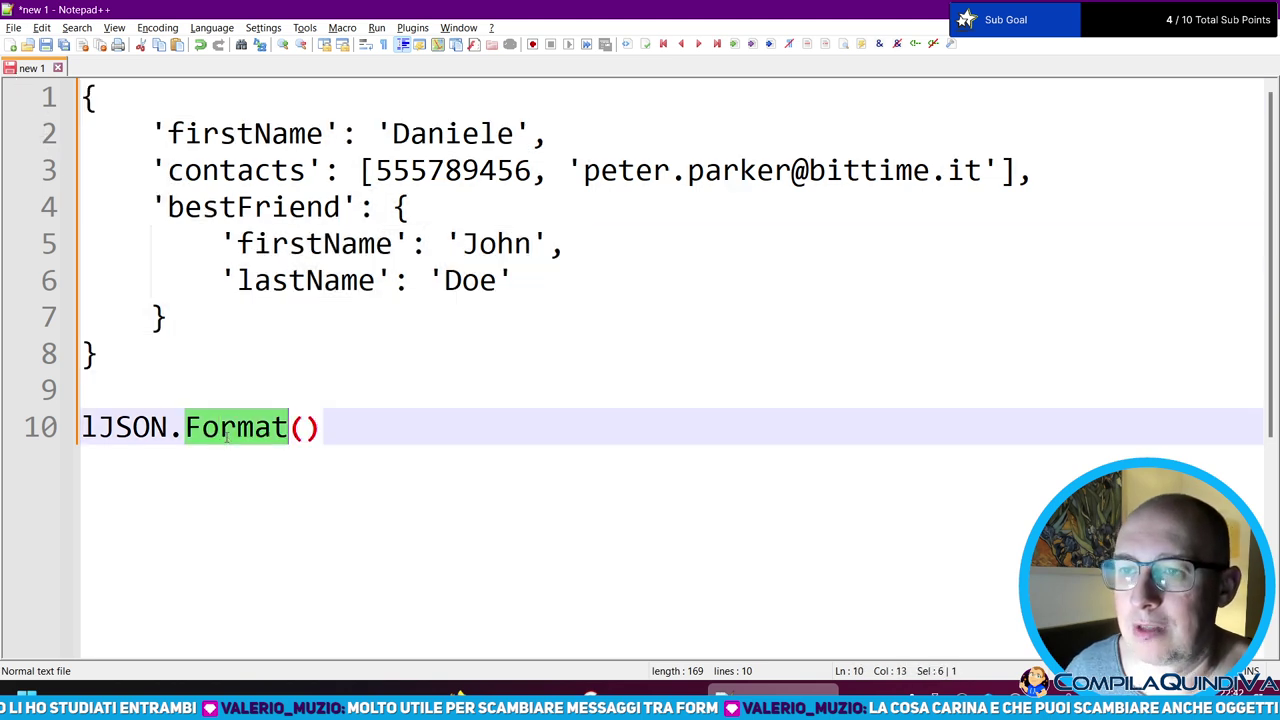
- Join the main object's 'firstName' and 'contacts' lines onto the opening brace's line to illustrate unformatted JSON
click(185, 100)
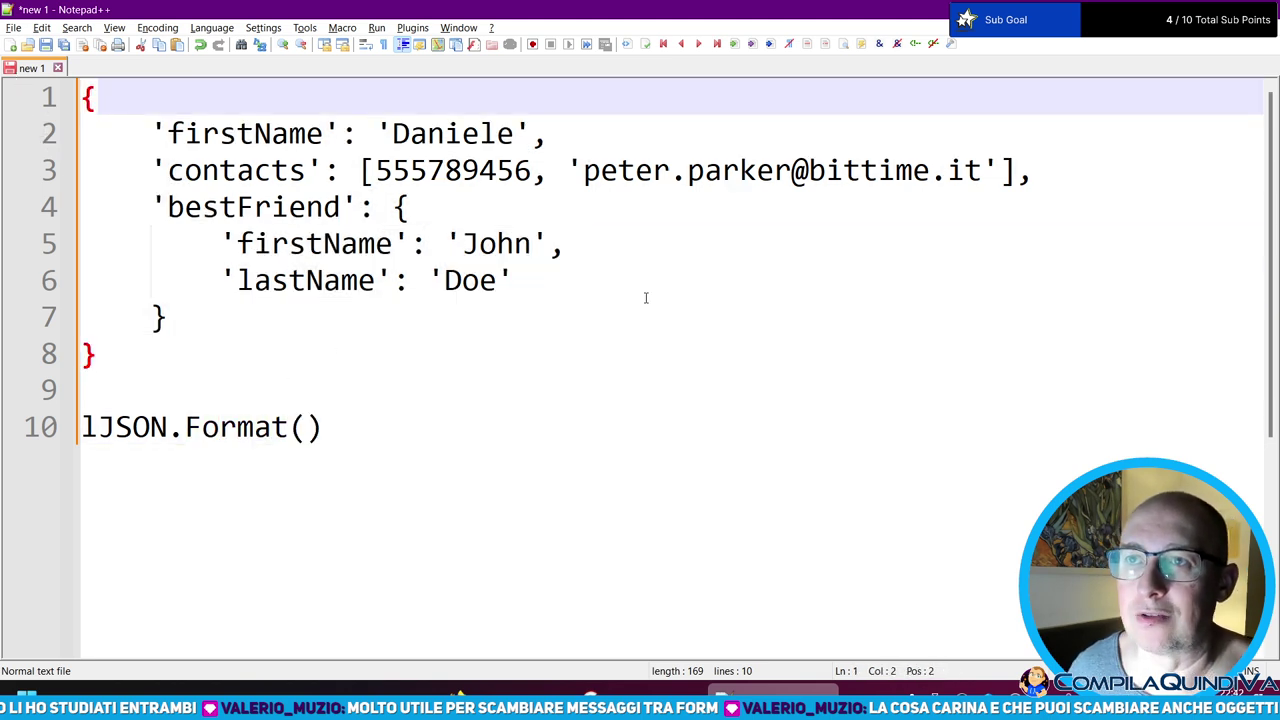
key(shift+Right)
key(shift+Right)
key(Delete)
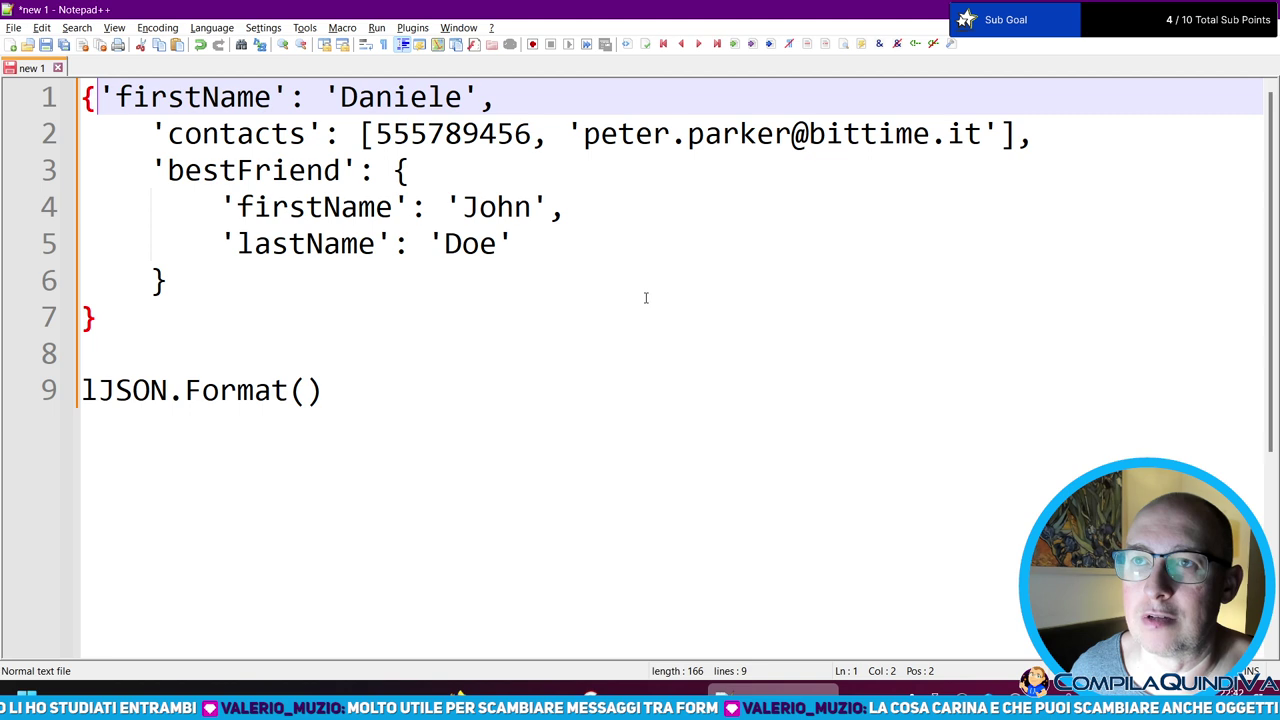
key(End)
key(shift+Right)
key(shift+Right)
key(Delete)
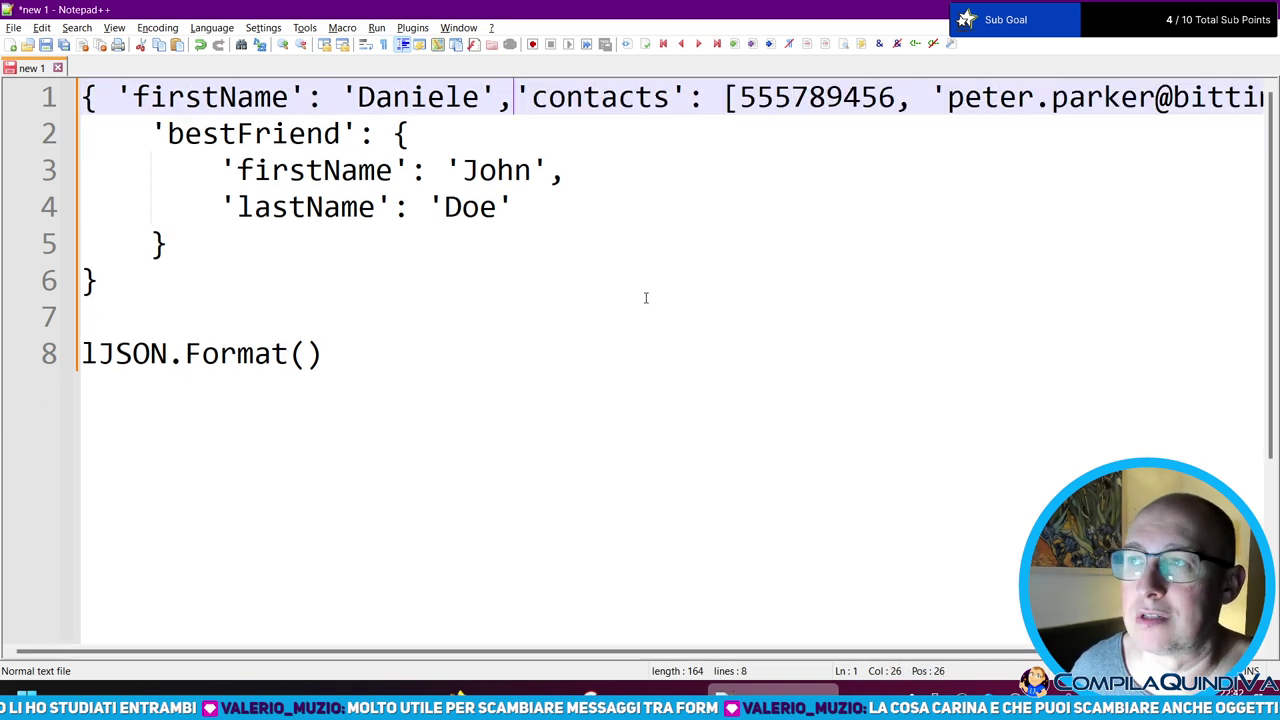
- Undo the line joins in the main JSON object
key(ctrl+z)
key(ctrl+z)
key(ctrl+z)
key(ctrl+z)
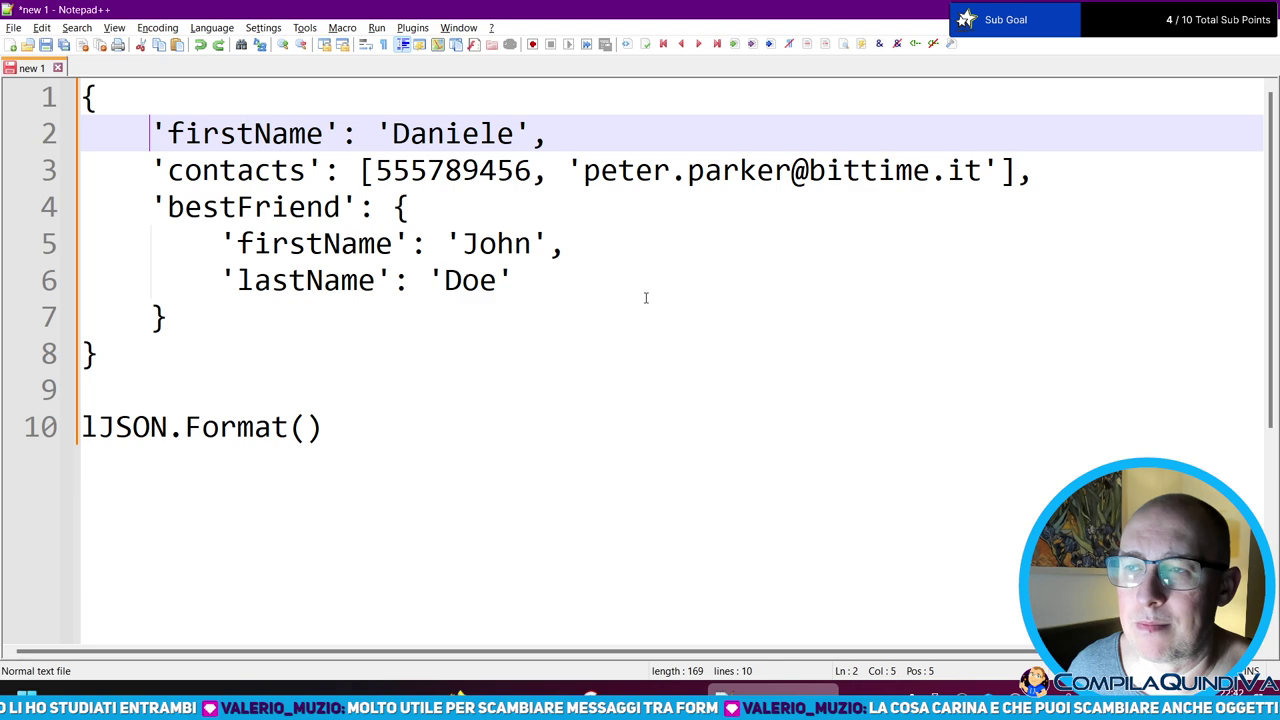
- Check how the blog sample passes lJSON.Format() to TFile.WriteAllText and compare it with the multi-line JSON in Notepad++
key(Down)
key(Down)
key(alt+Tab)
click(858, 362)
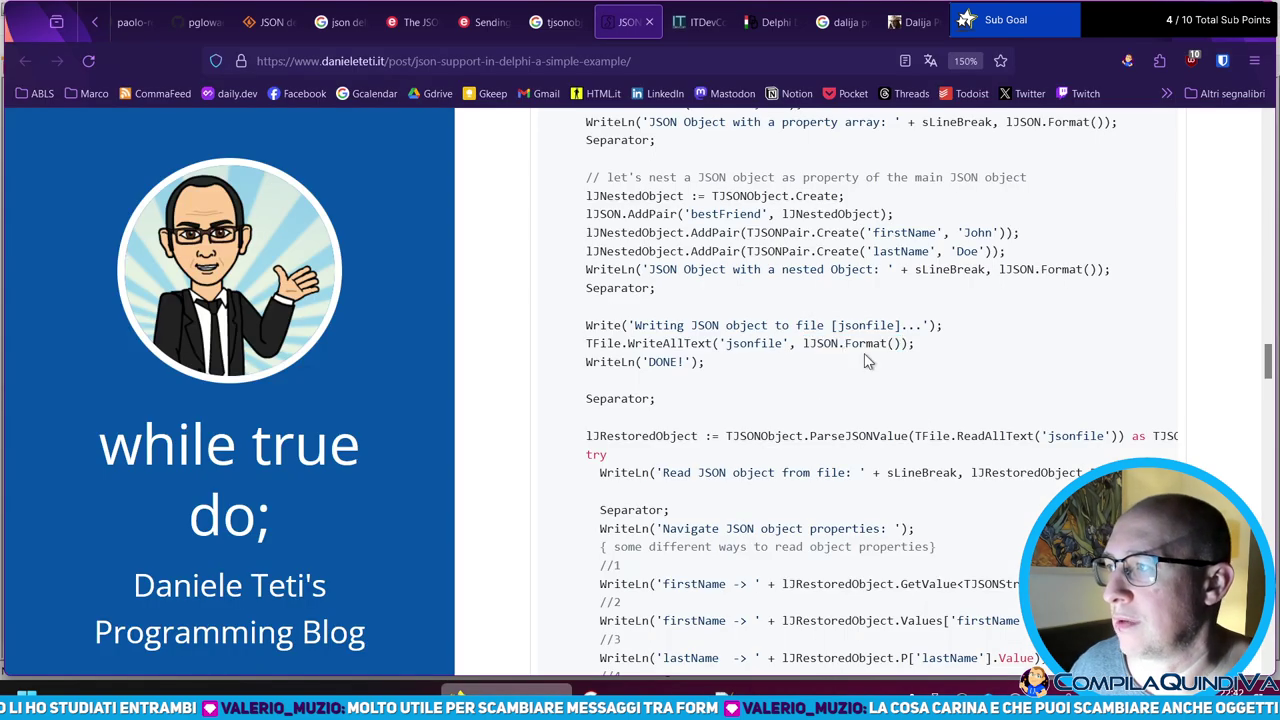
key(alt+Tab)
key(Down)
key(Down)
key(Down)
key(Down)
key(Down)
key(Up)
key(Up)
key(Up)
key(Up)
key(End)
key(Home)
key(Home)
key(Left)
key(Left)
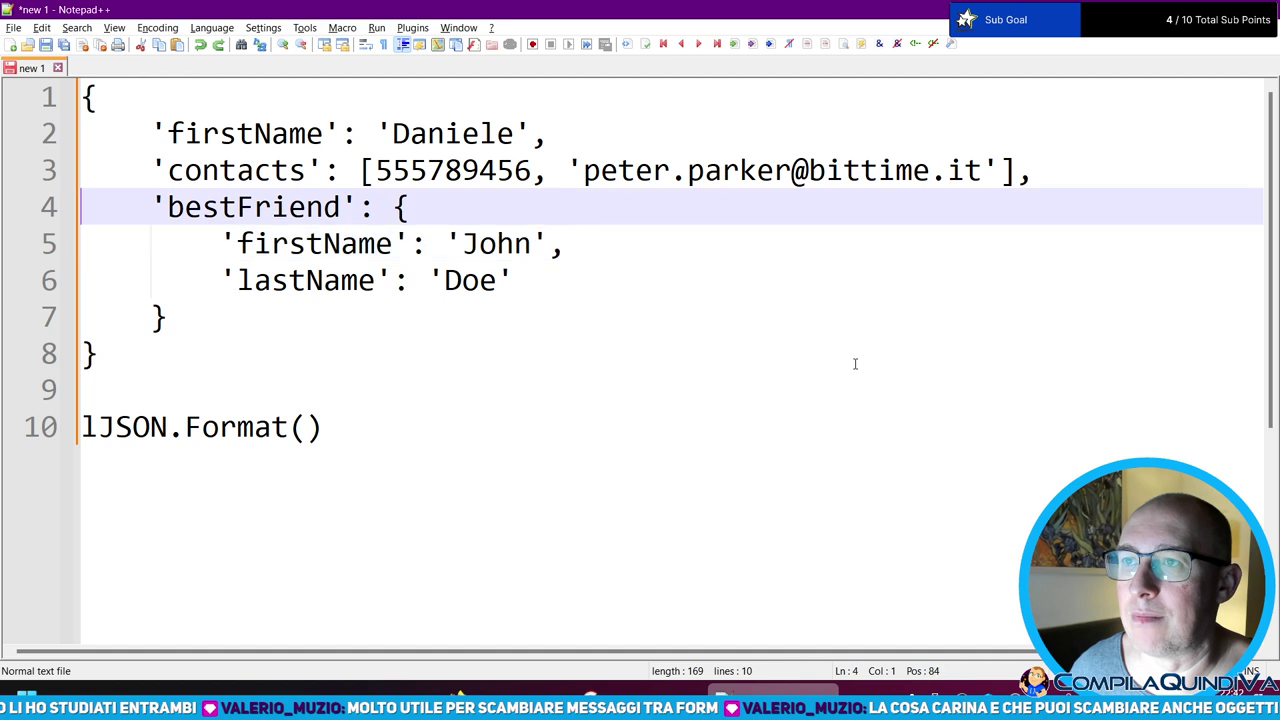
- Examine the line breaks and indentation of the nested 'bestFriend' properties within the main object
key(Down)
key(Home)
key(Up)
key(shift+Down)
key(Down)
key(Up)
key(shift+Down)
key(shift+Down)
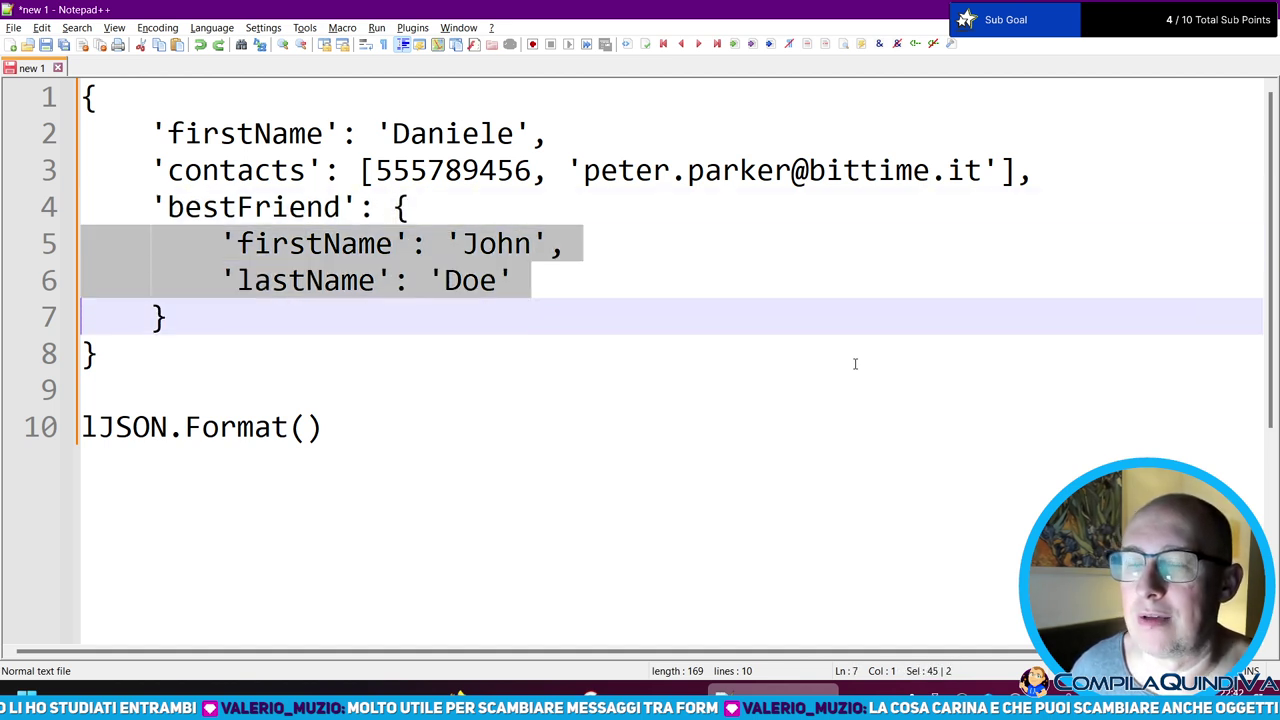
key(Down)
key(Up)
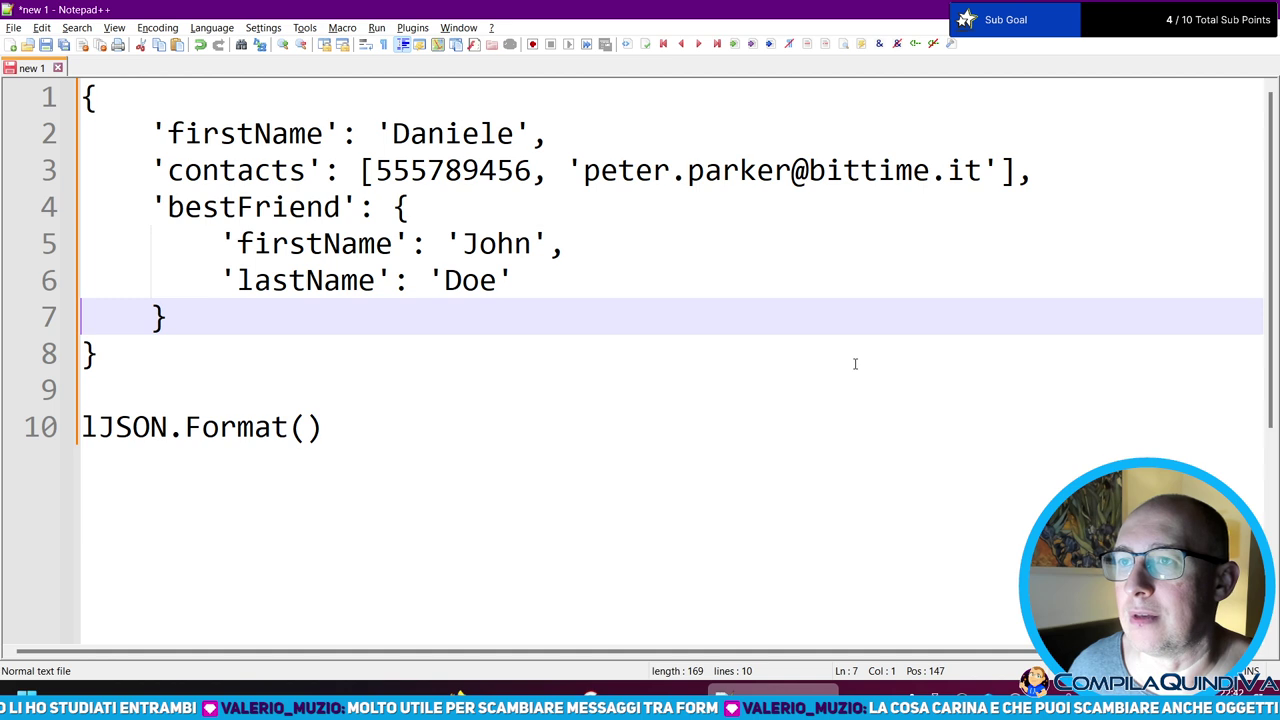
key(Up)
key(Up)
key(Up)
key(Up)
key(Up)
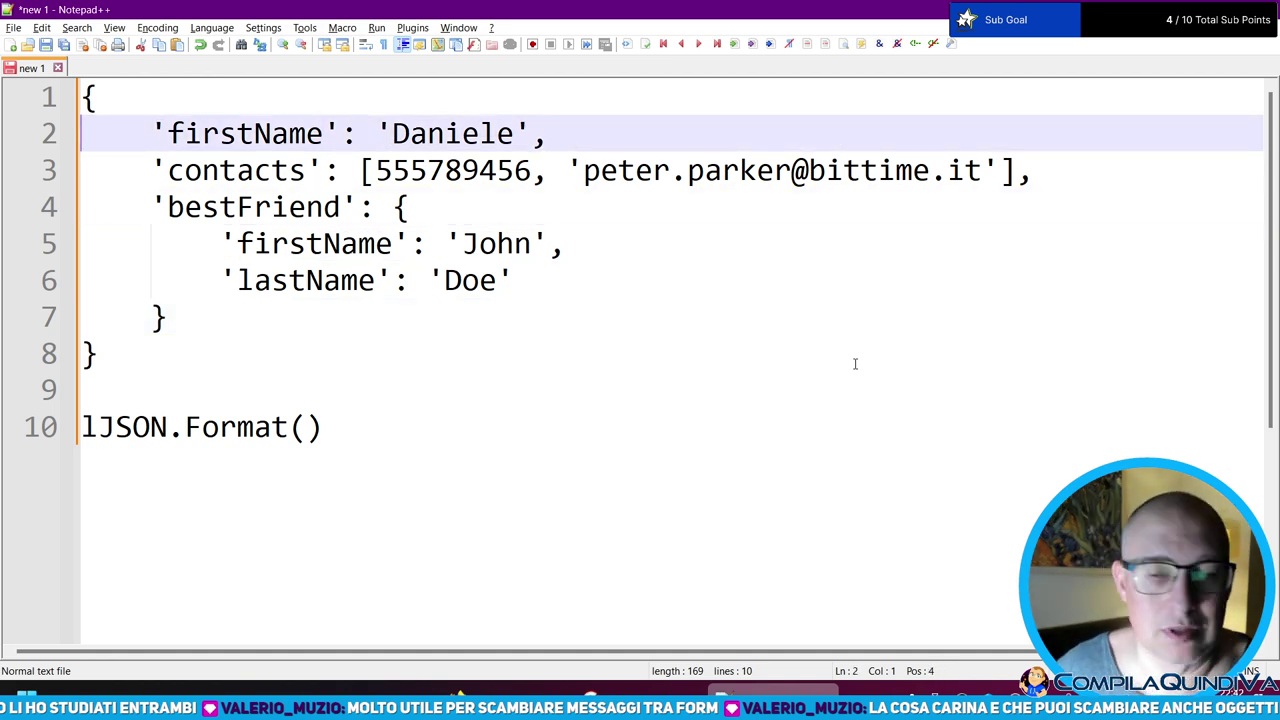
- Remove the lJSON.Format() text from below the JSON object
key(Down)
key(Down)
key(Down)
key(Down)
key(Down)
key(Down)
key(Down)
key(Down)
key(End)
key(shift+Home)
key(BackSpace)
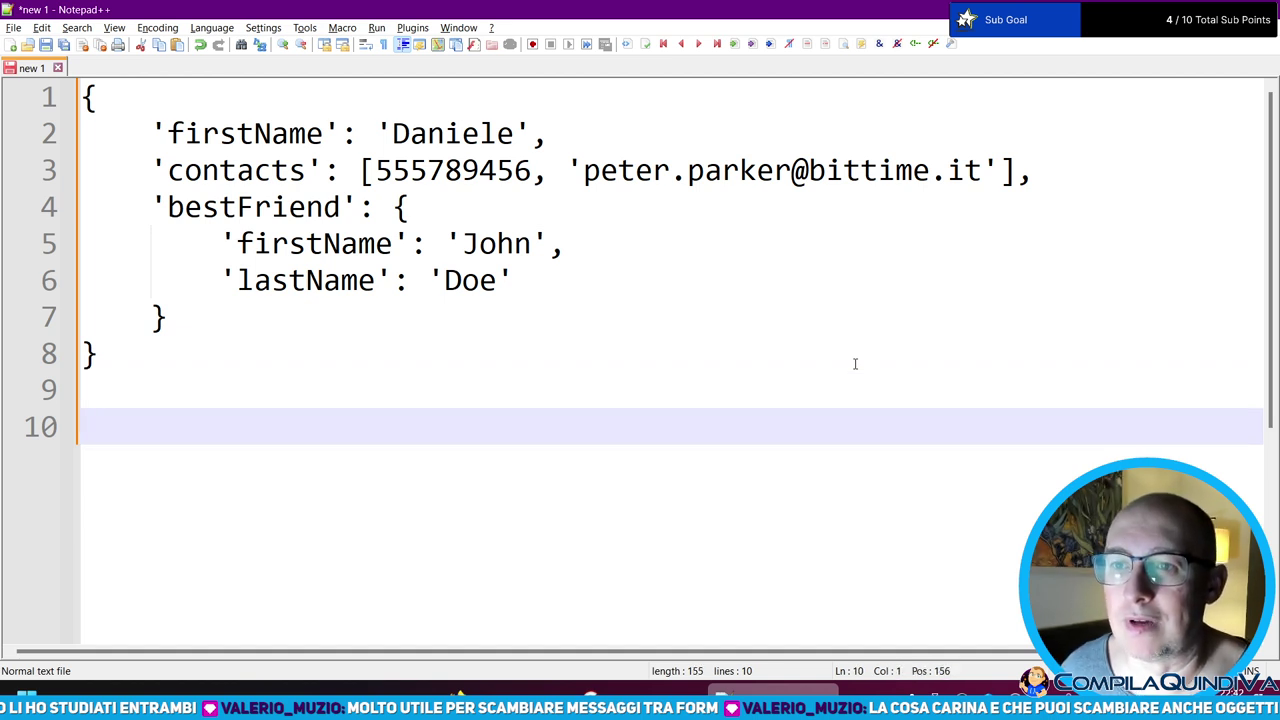
text(<>)
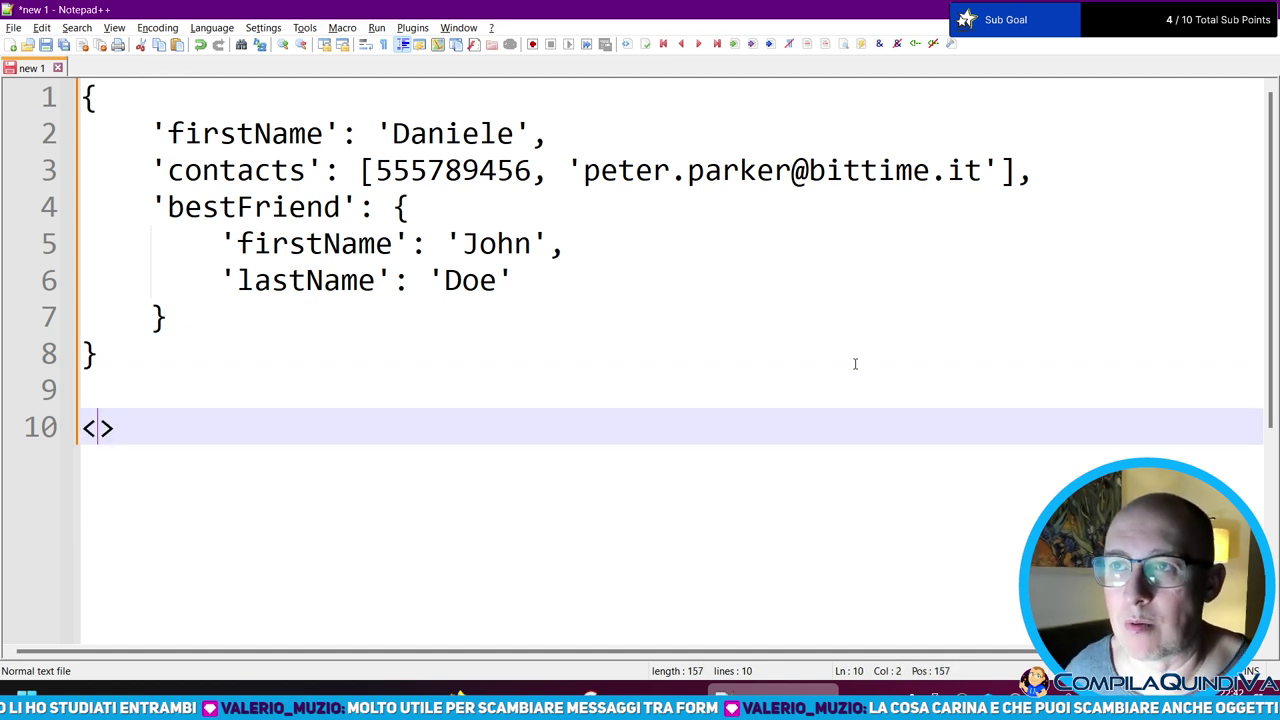
text(FirstNam)
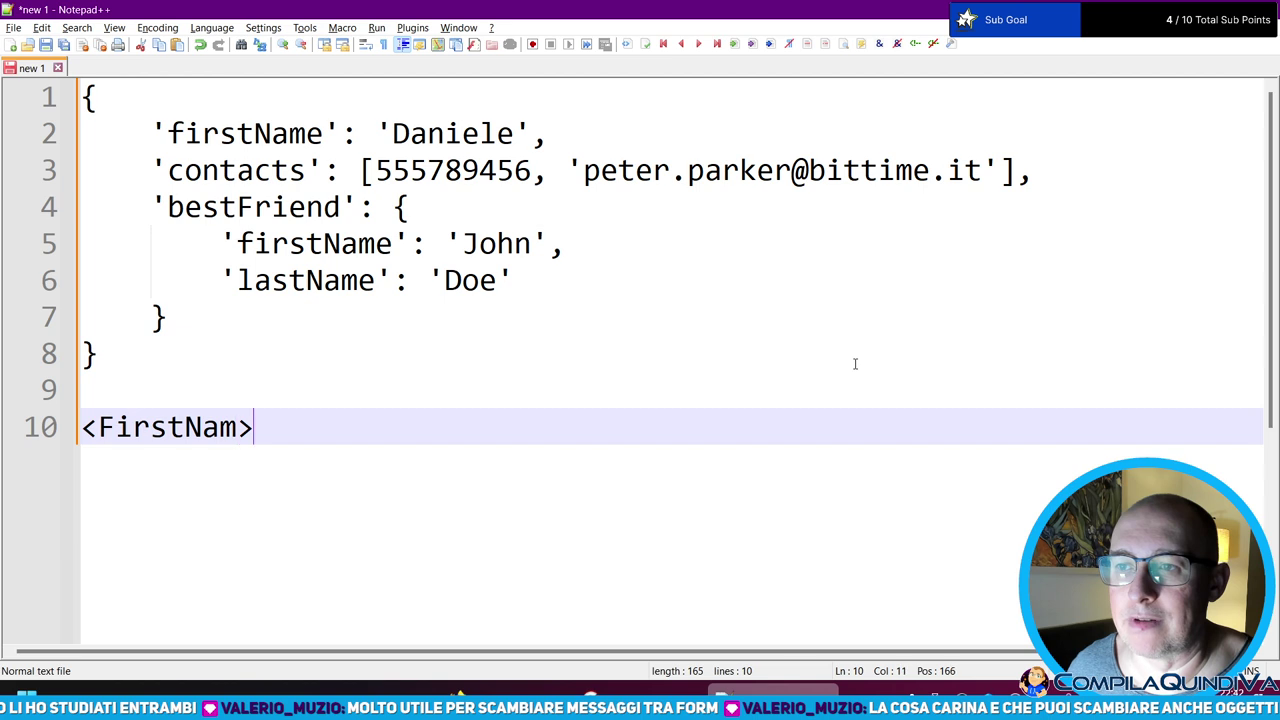
key(End)
key(shift+Home)
key(BackSpace)
- Below the JSON object, write an XML Contact element with its opening and closing tags on separate lines
text(<Contact>)
key(Return)
text(</Co)
text(nat)
key(BackSpace)
key(BackSpace)
text(t)
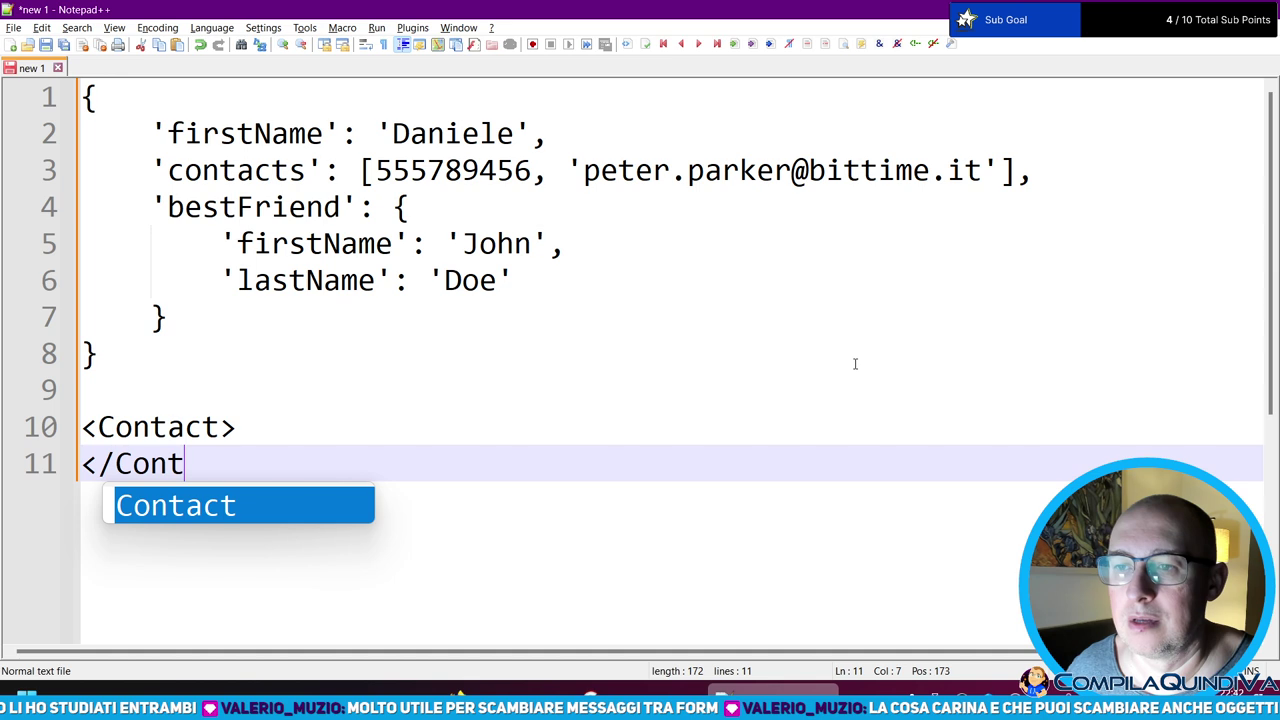
key(Return)
text(>)
- Inside the XML Contact element, add an indented FirstName element containing the same first name as the JSON object
key(Home)
key(Return)
key(Up)
key(Tab)
text(<)
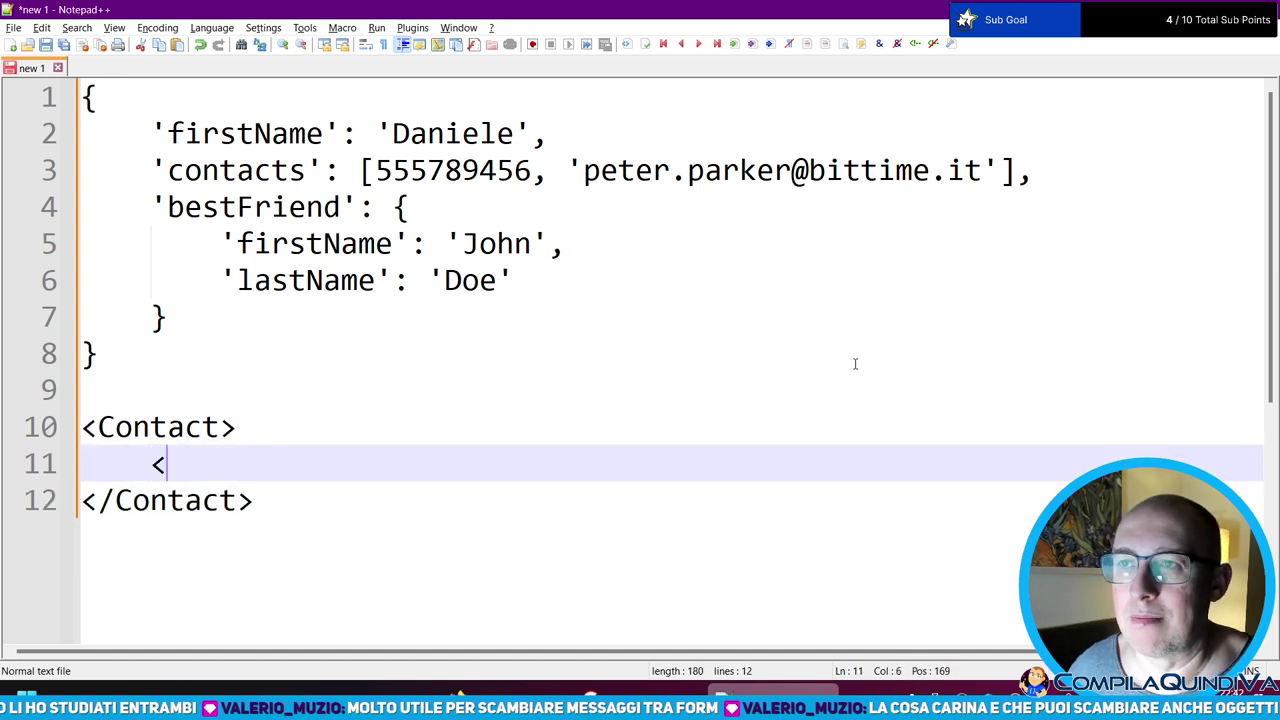
text(FirstName></Firs)
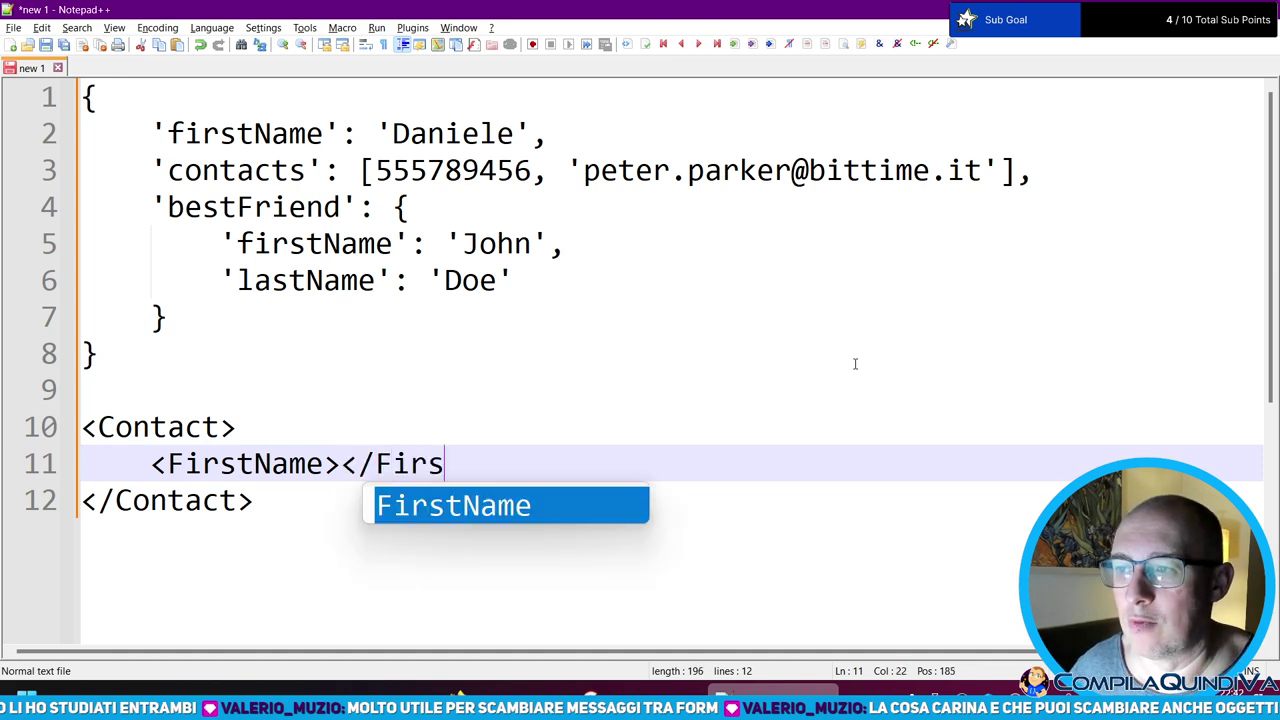
key(Return)
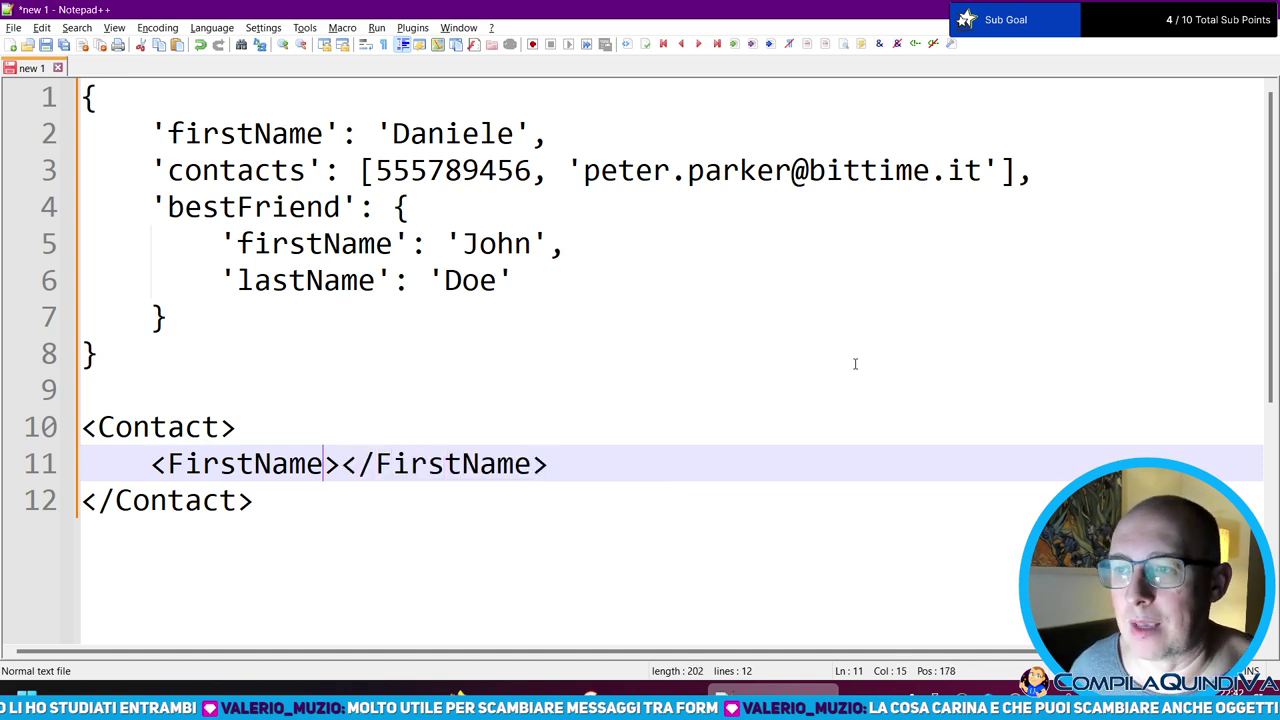
text(Daniele)
- Below FirstName, add a Contacts element with its opening and closing tags on separate lines
key(End)
key(Return)
text(<Contacts>)
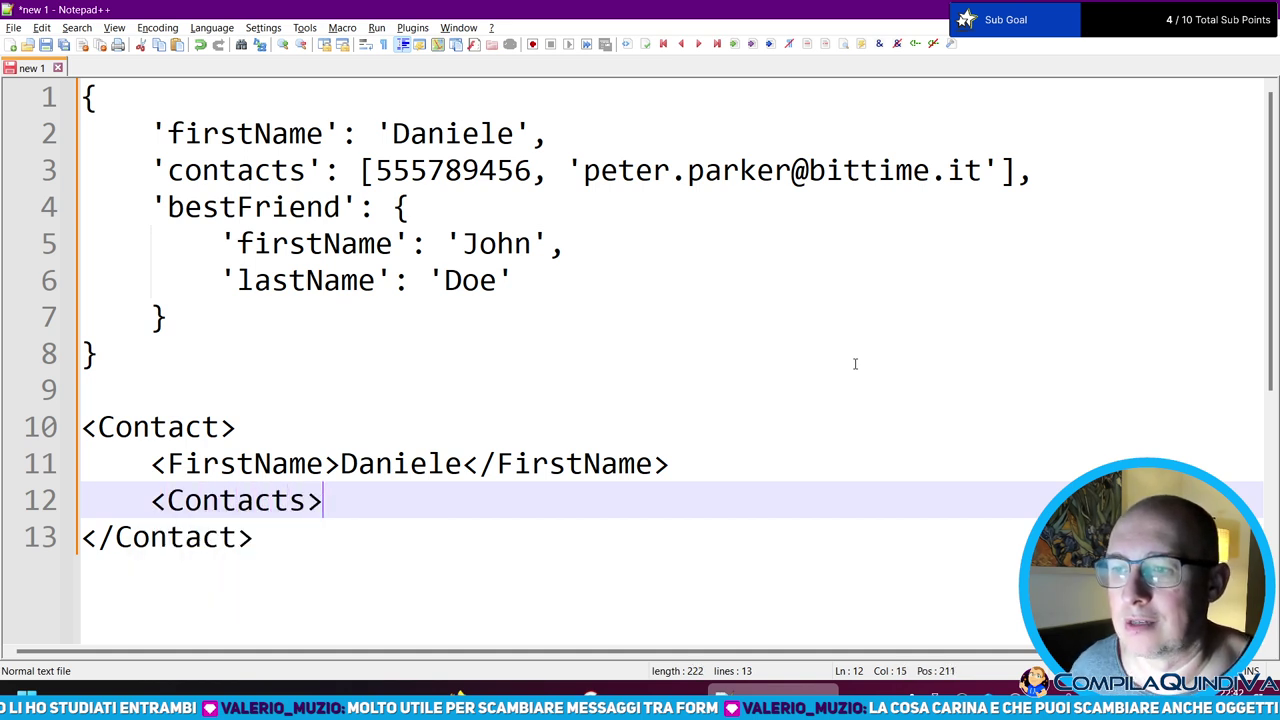
key(Return)
key(Up)
key(shift+End)
key(ctrl+c)
key(Down)
key(ctrl+v)
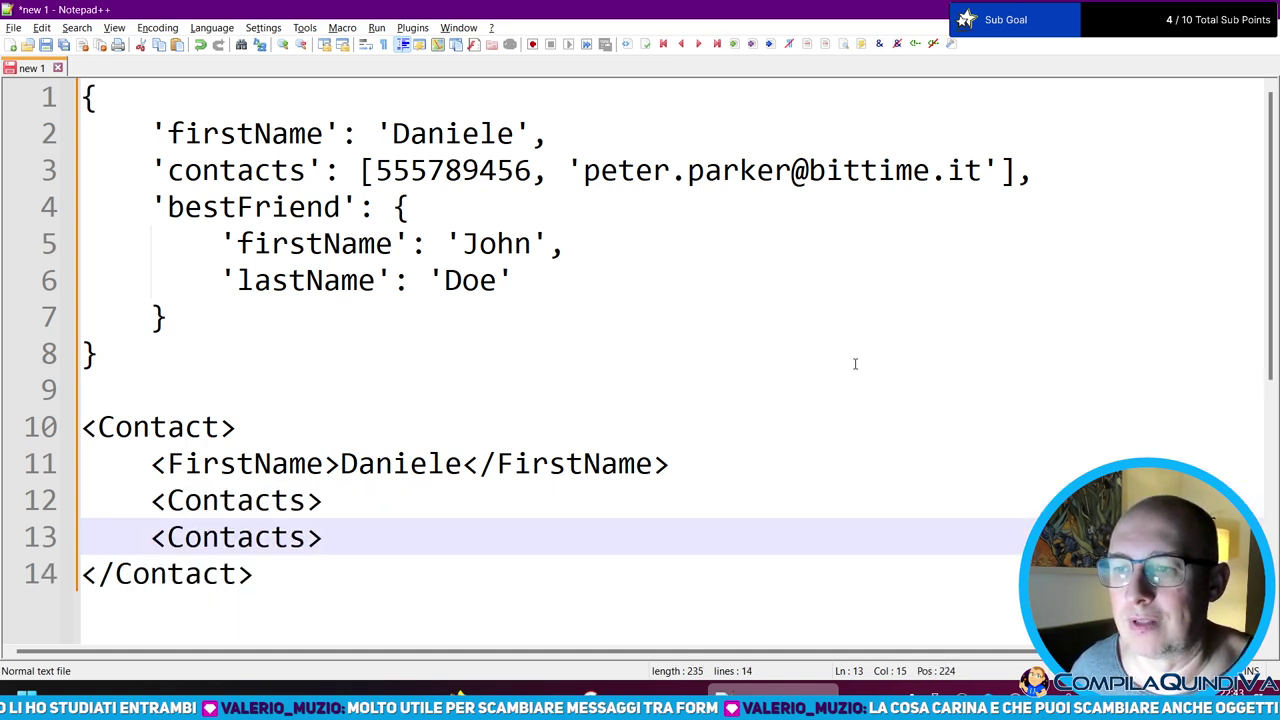
text(/)
key(Up)
key(End)
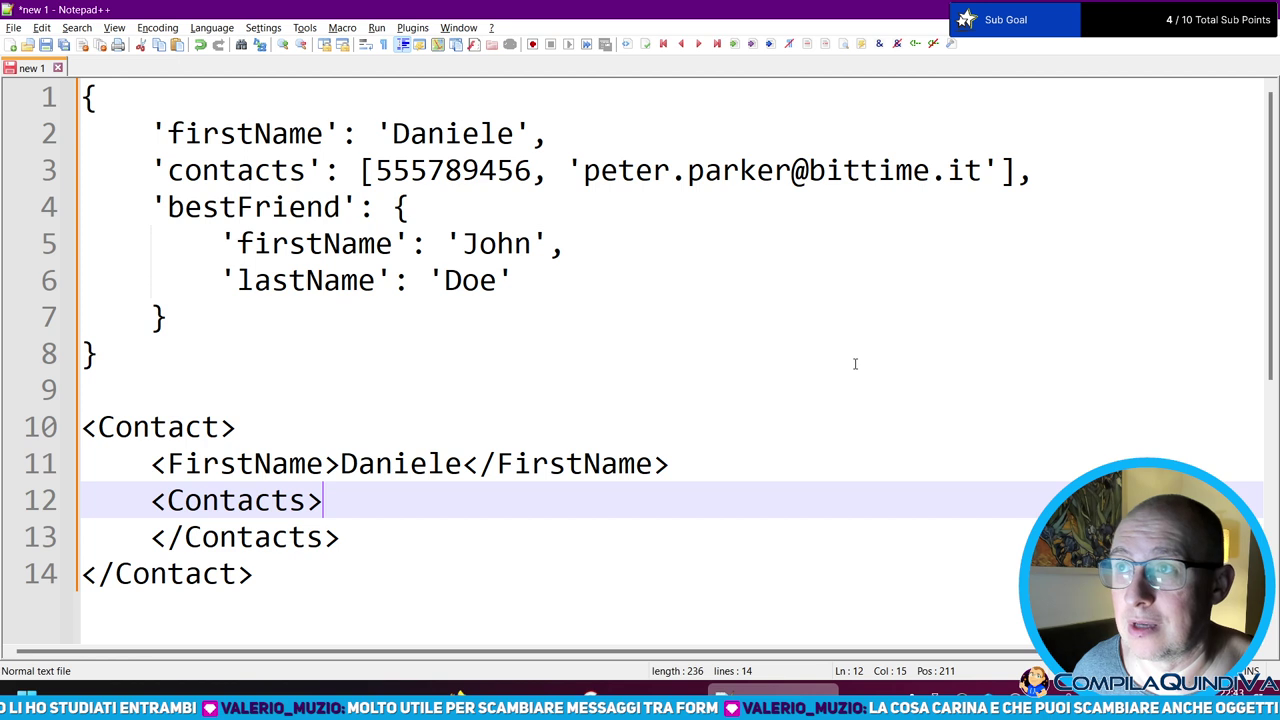
- Try an IntegerValue child element inside Contacts, then remove it
key(Return)
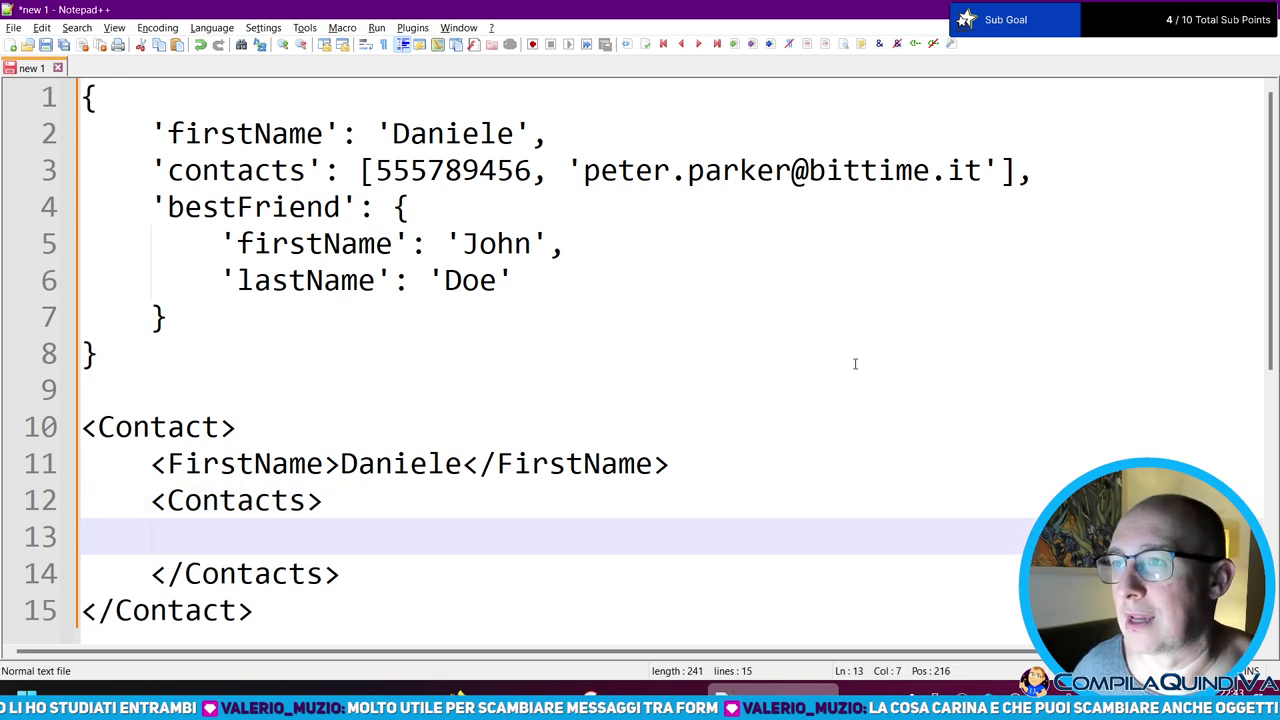
text(<)
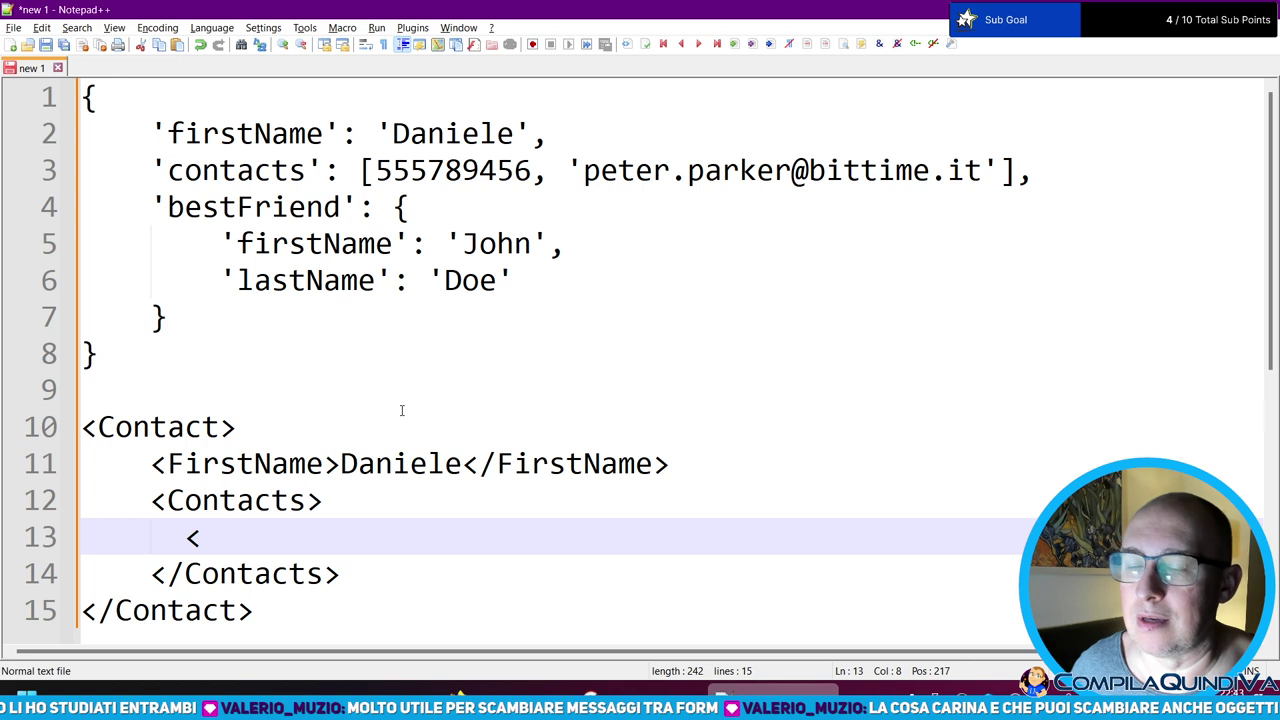
text(Value)
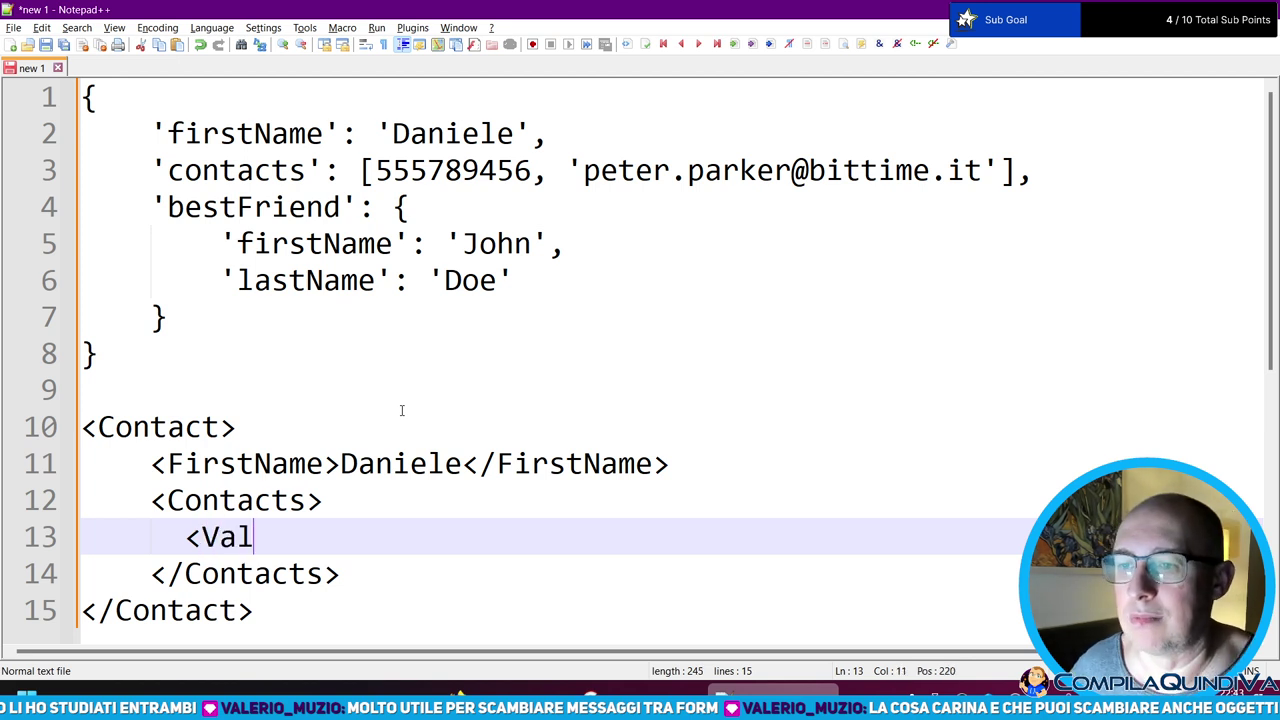
key(BackSpace)
key(BackSpace)
key(BackSpace)
key(BackSpace)
key(BackSpace)
text(IntegerVGal)
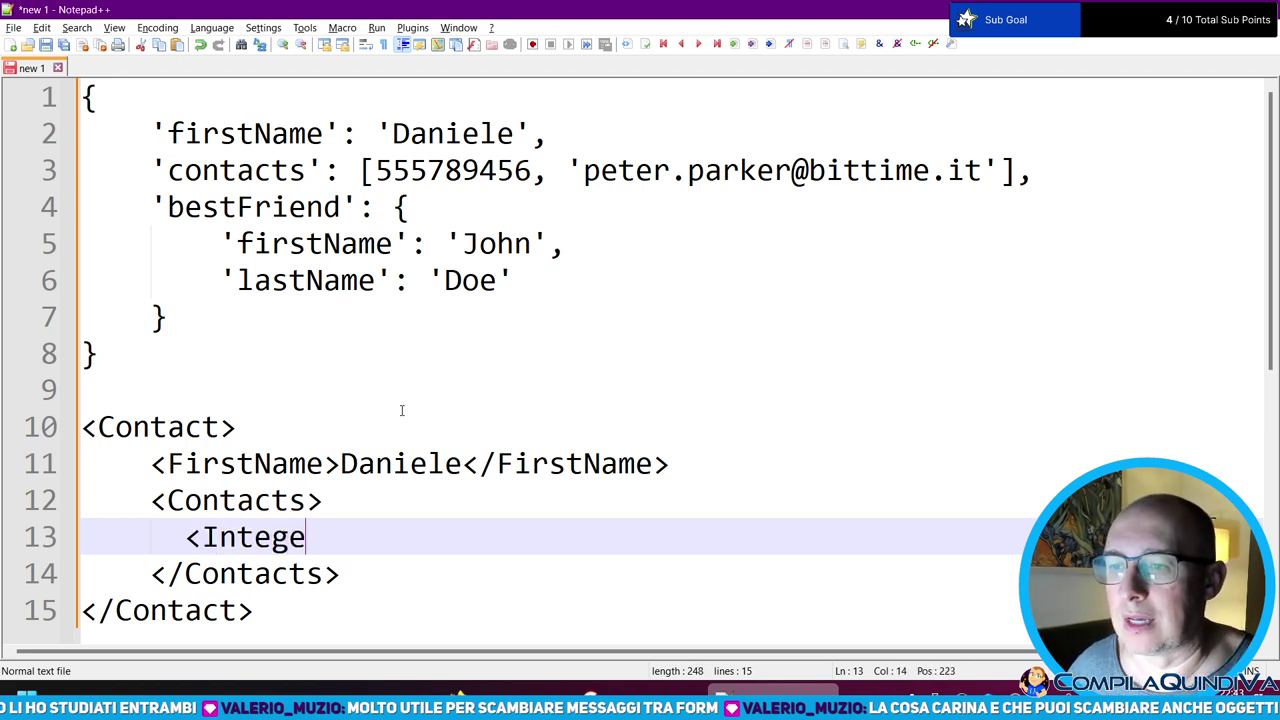
key(BackSpace)
key(BackSpace)
key(BackSpace)
text(alue>)
key(Up)
key(Down)
key(shift+Home)
key(BackSpace)
key(BackSpace)
- Try the placeholder text sdsdsds between the Contacts tags on one line, then put the closing tag back on its own line
text(sdsds)
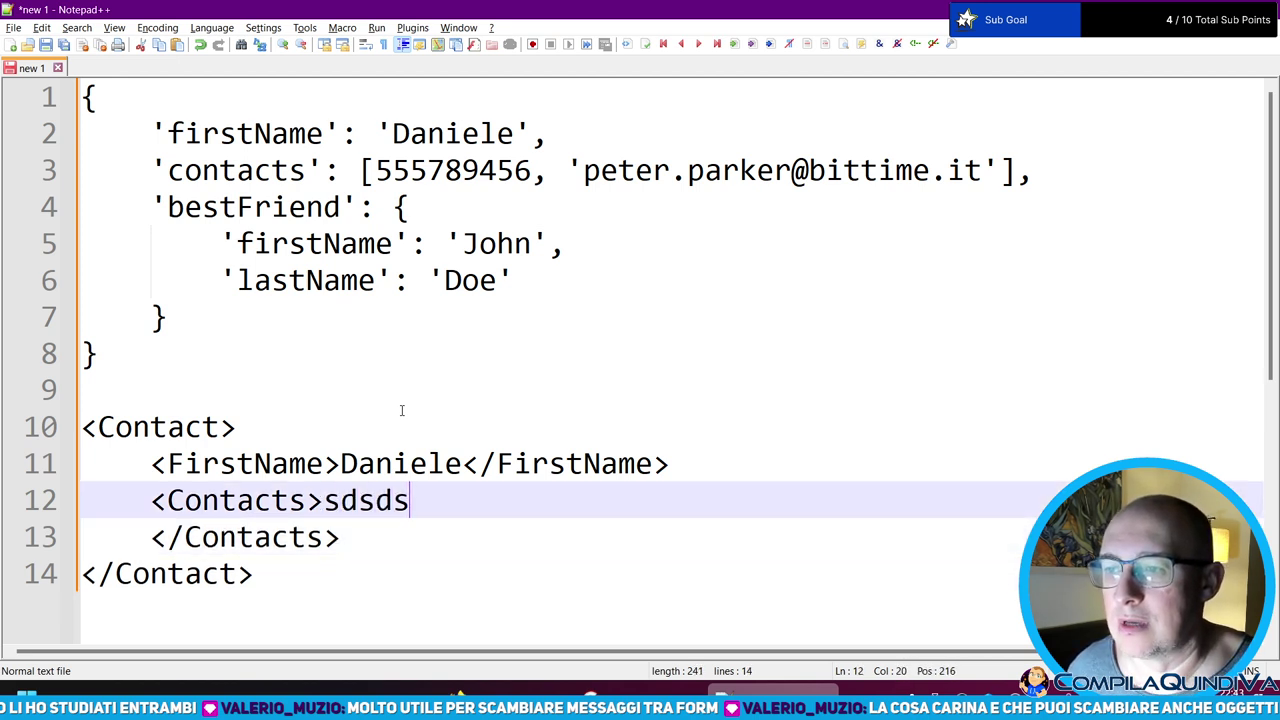
key(Delete)
text(ds)
key(shift+Right)
key(Delete)
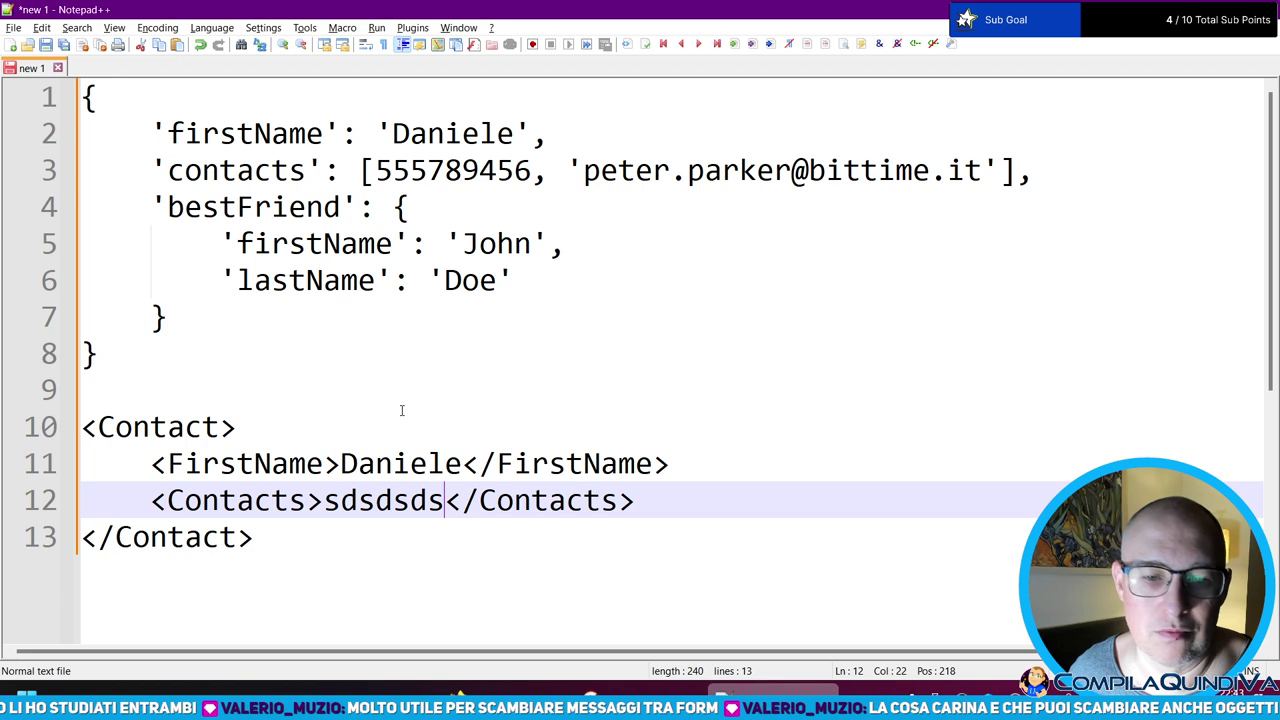
key(ctrl+shift+Left)
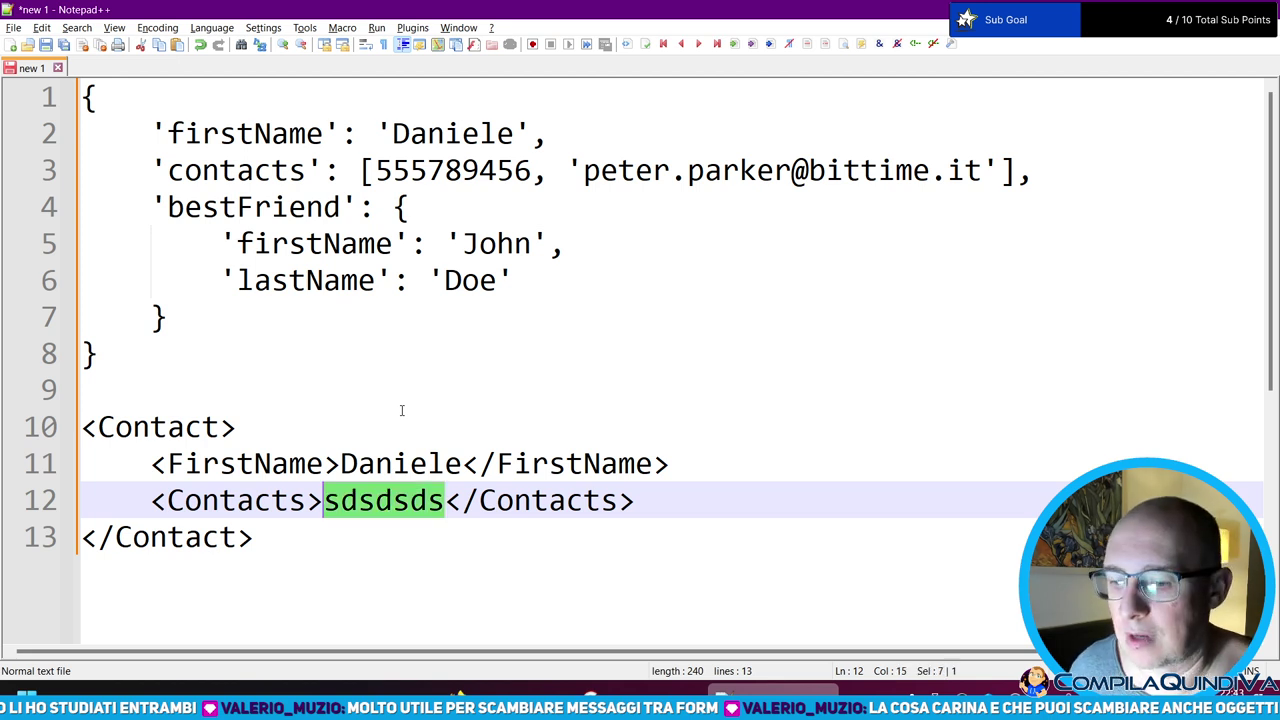
key(Return)
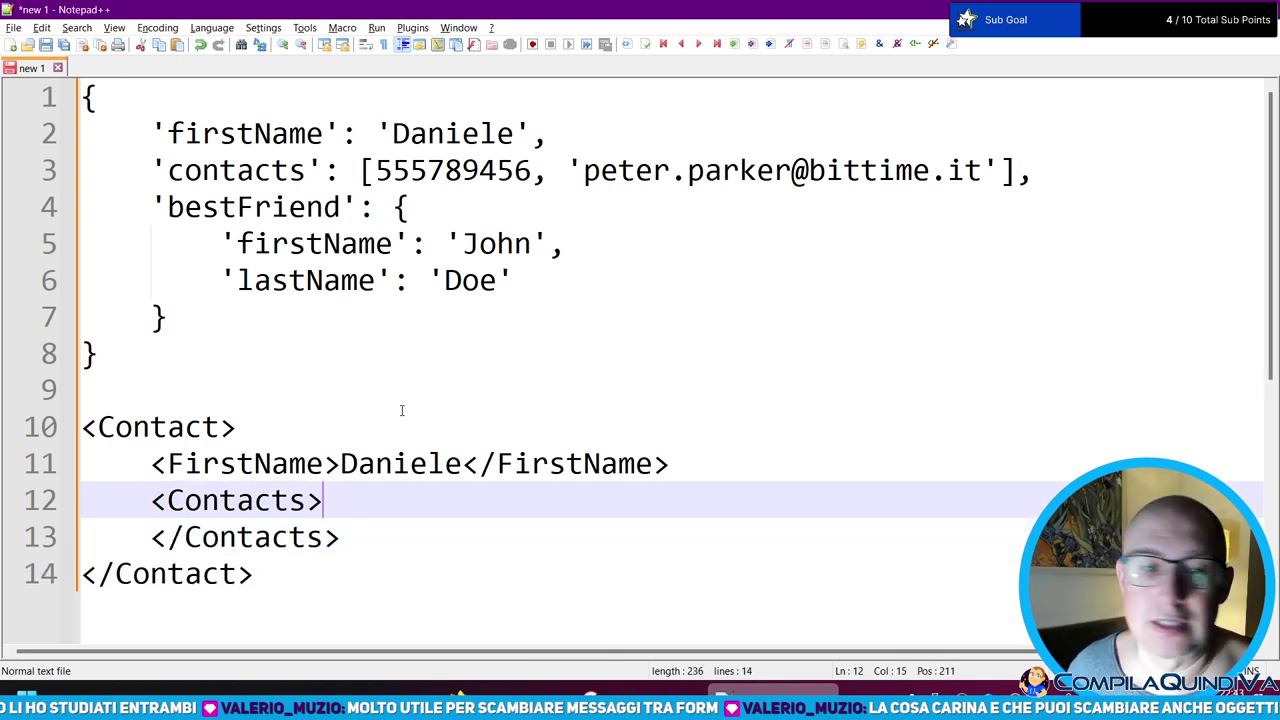
- Add an empty attribute, Attribute="", to the opening Contacts tag
text(Val)
key(BackSpace)
key(BackSpace)
key(BackSpace)
text(attri)
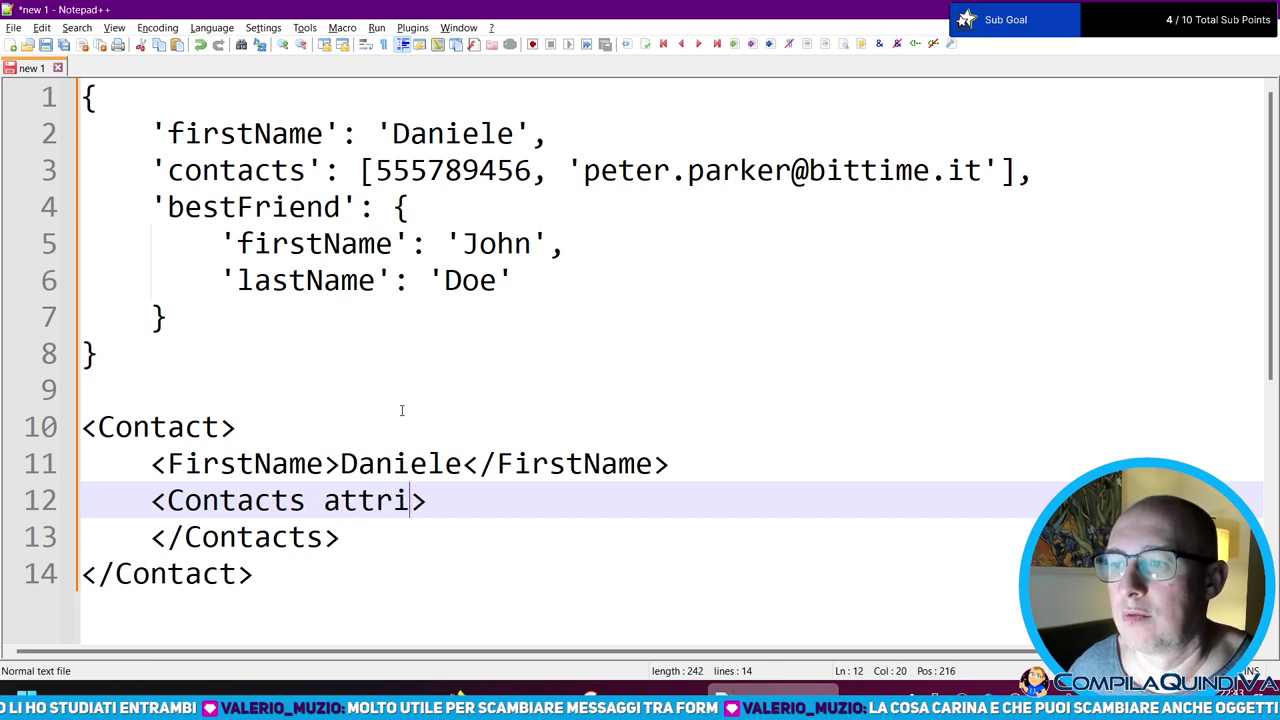
text(bute="")
key(ctrl+Left)
key(ctrl+Left)
key(Delete)
text(A)
key(Down)
key(Up)
key(End)
key(Home)
key(Home)
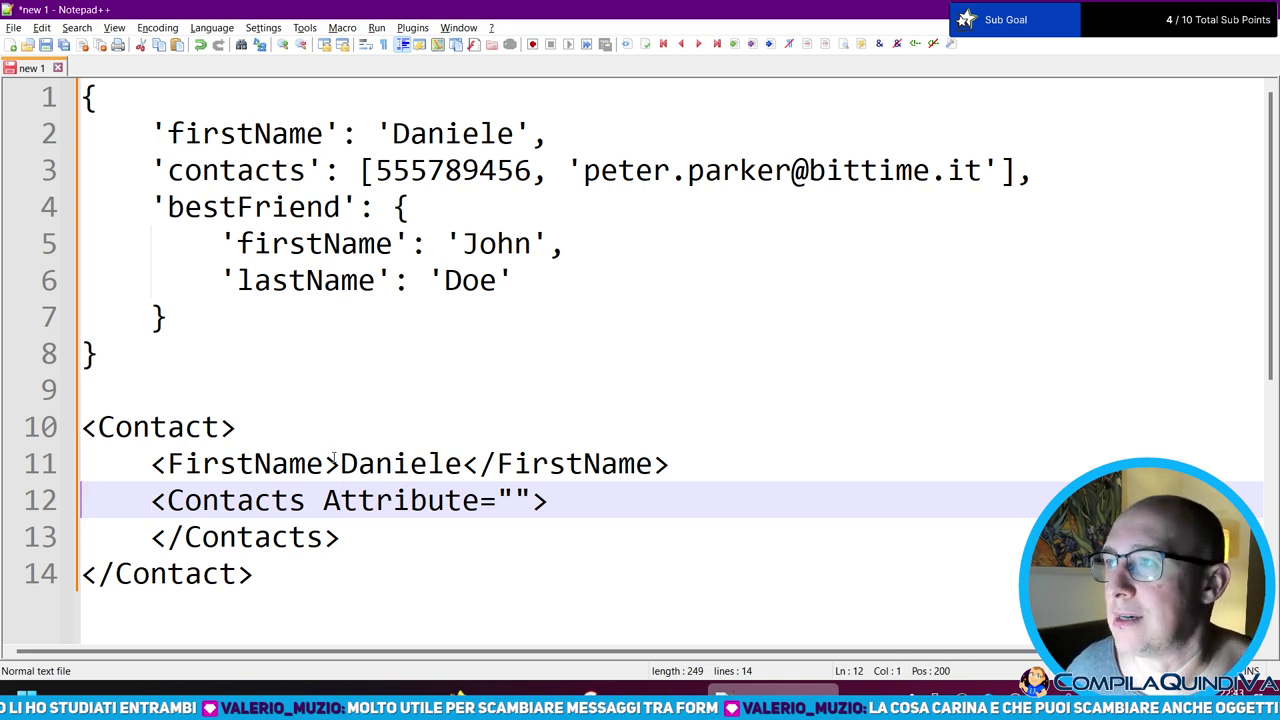
click(333, 455)
click(306, 573)
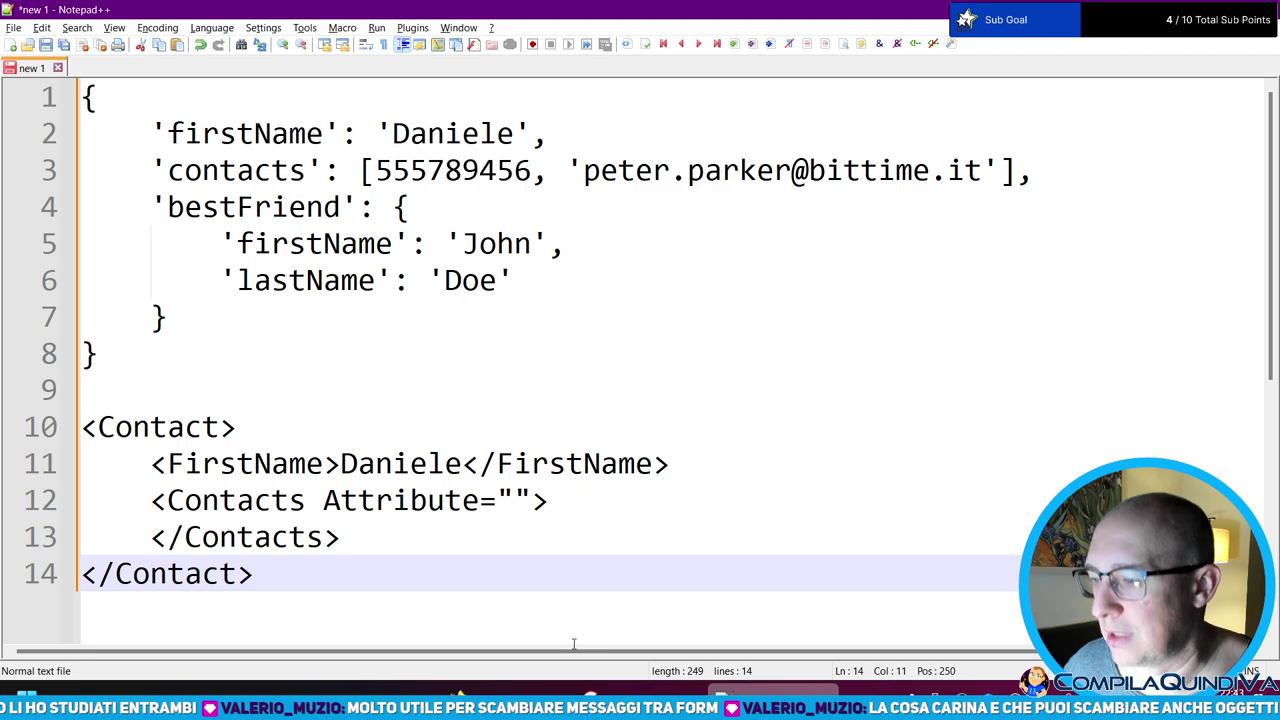
- Switch to the browser, find the blog post's list of alternative JSON parsers, and open x-superobject and JsonDataObjects in new tabs, showing x-superobject
click(506, 692)
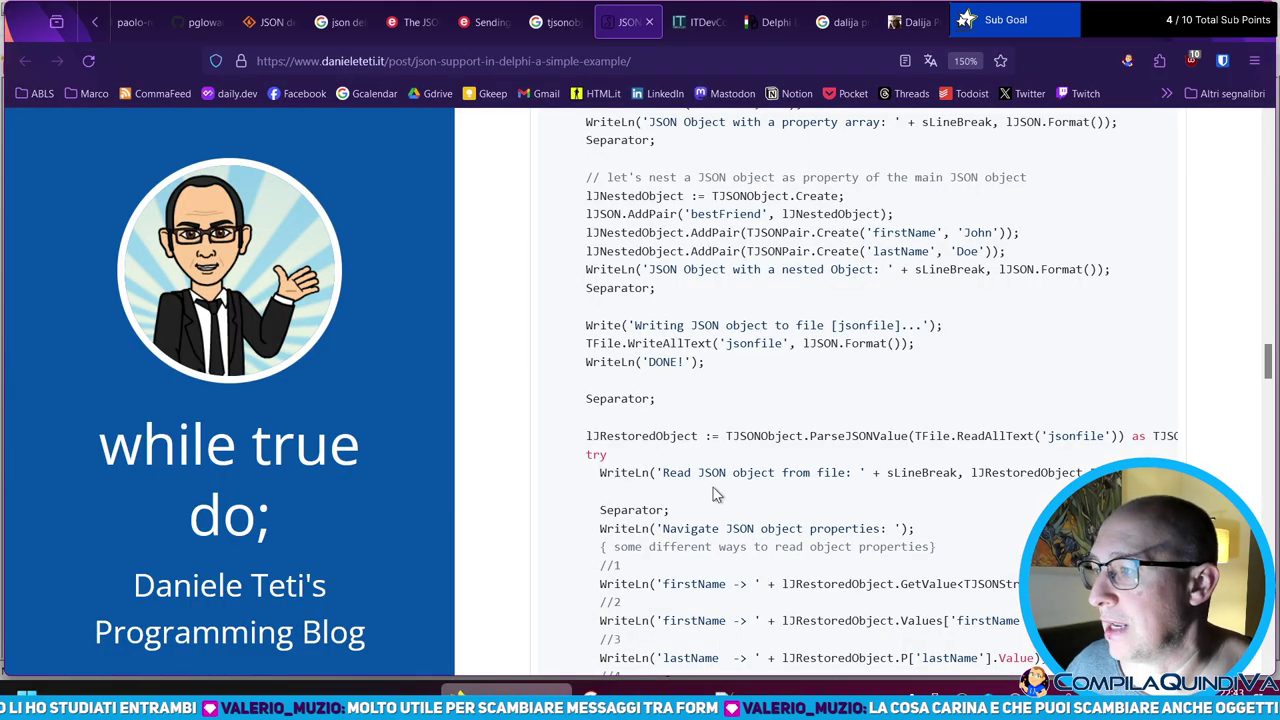
scroll(712, 494, down, 3)
scroll(748, 380, down, 2)
scroll(741, 374, down, 10)
scroll(731, 342, down, 15)
scroll(728, 352, up, 3)
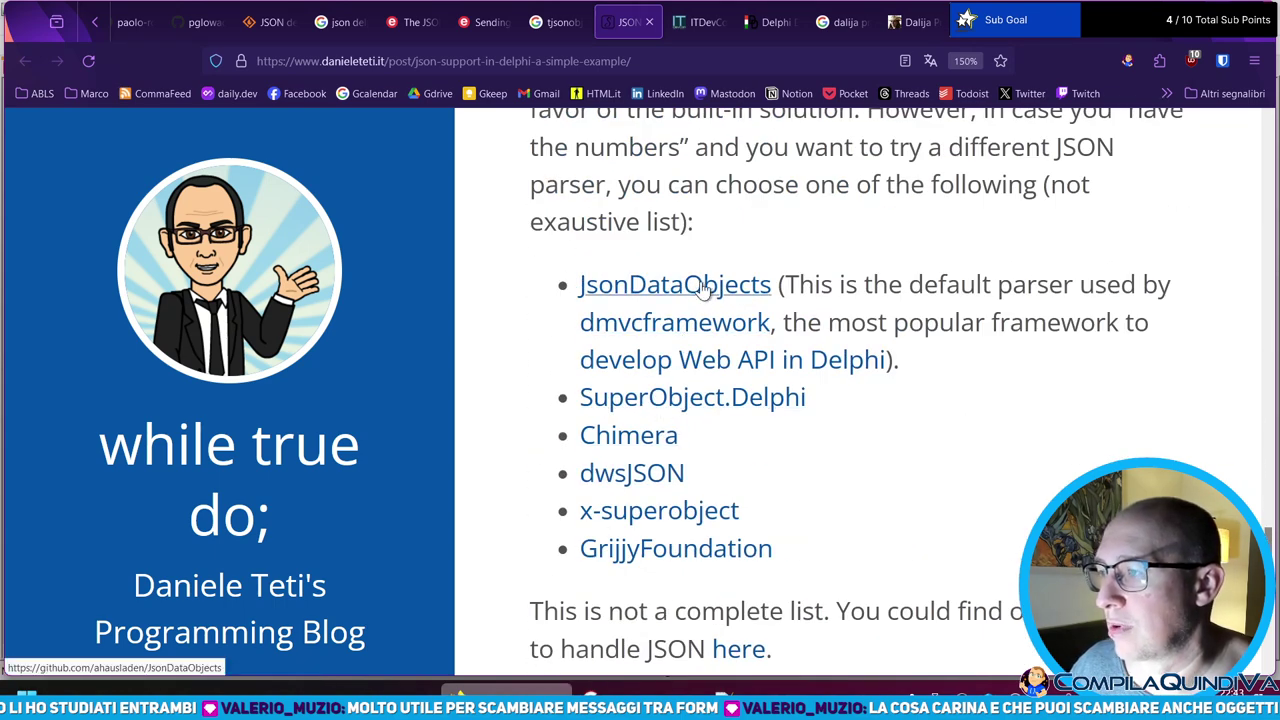
middle_click(614, 513)
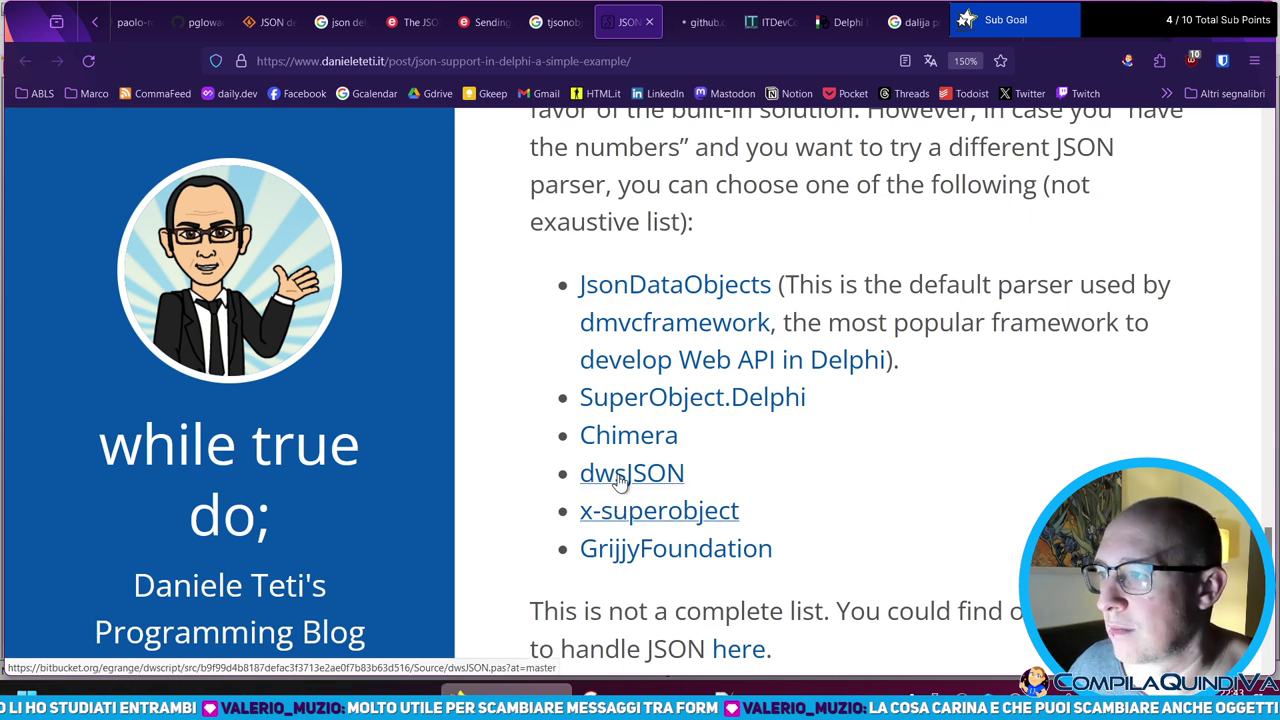
middle_click(675, 290)
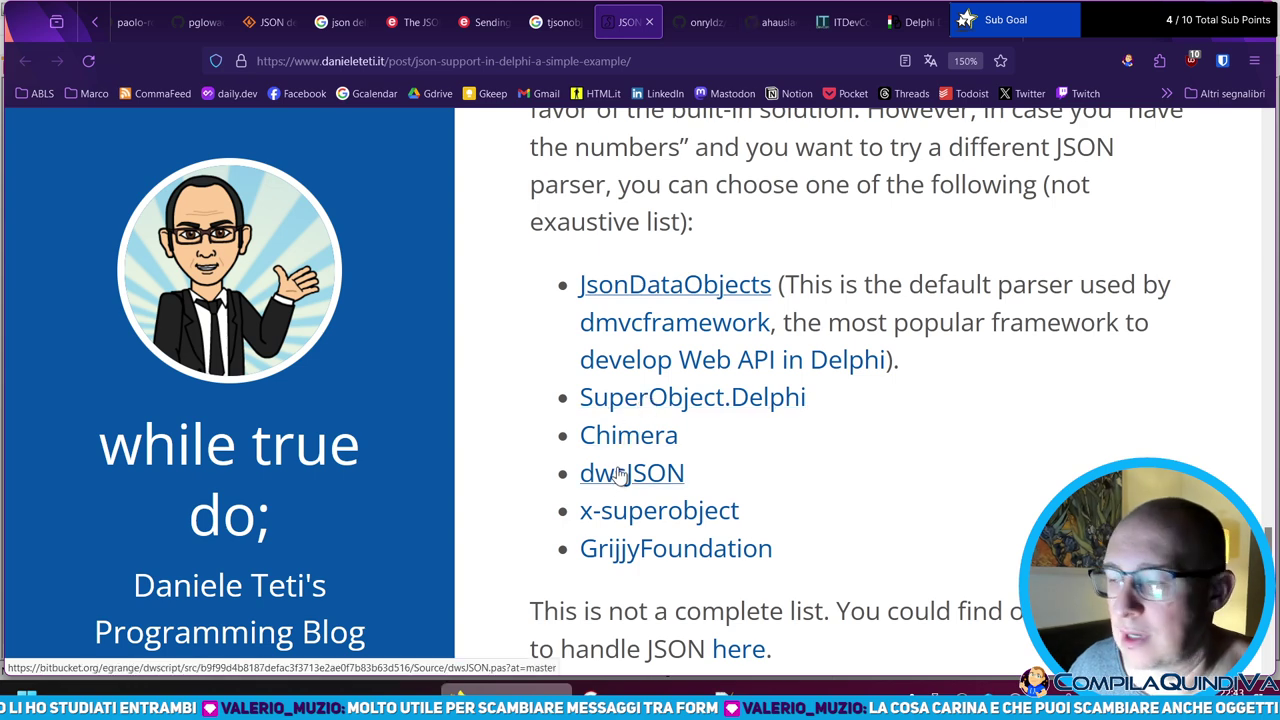
click(698, 24)
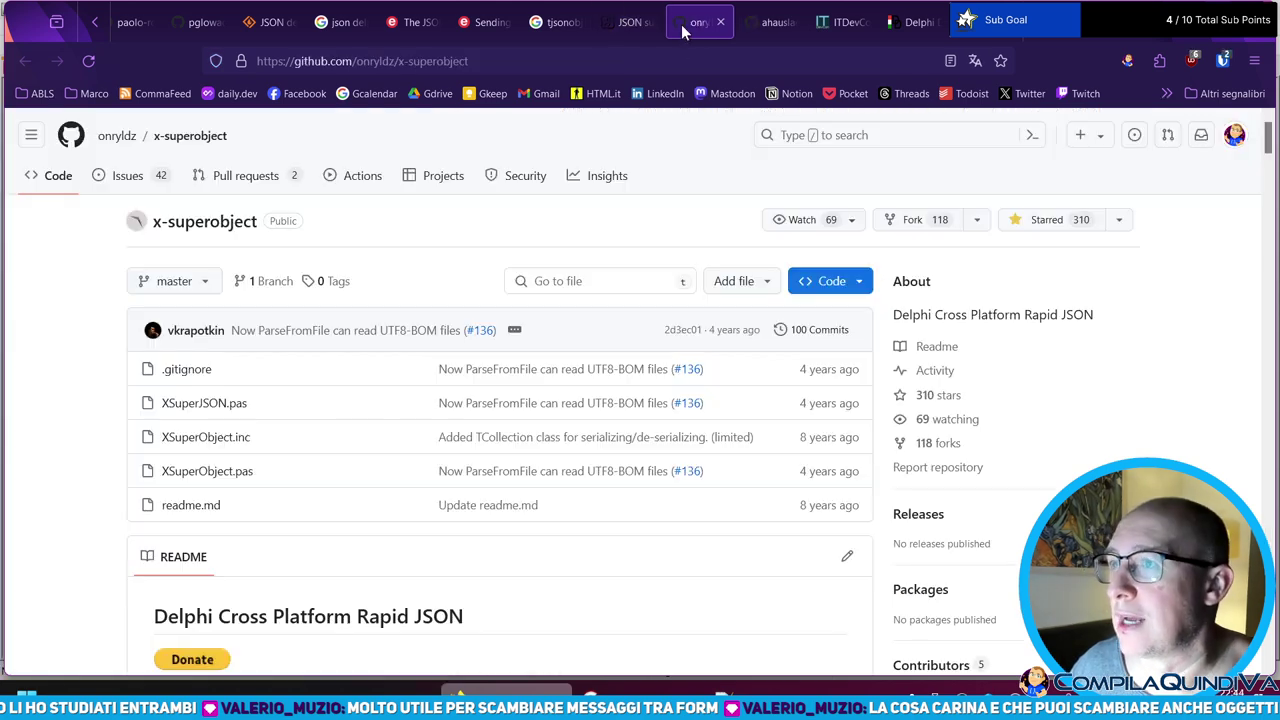
- Open the GitHub home page in a new tab and search GitHub for the iORM author's full name
middle_click(108, 135)
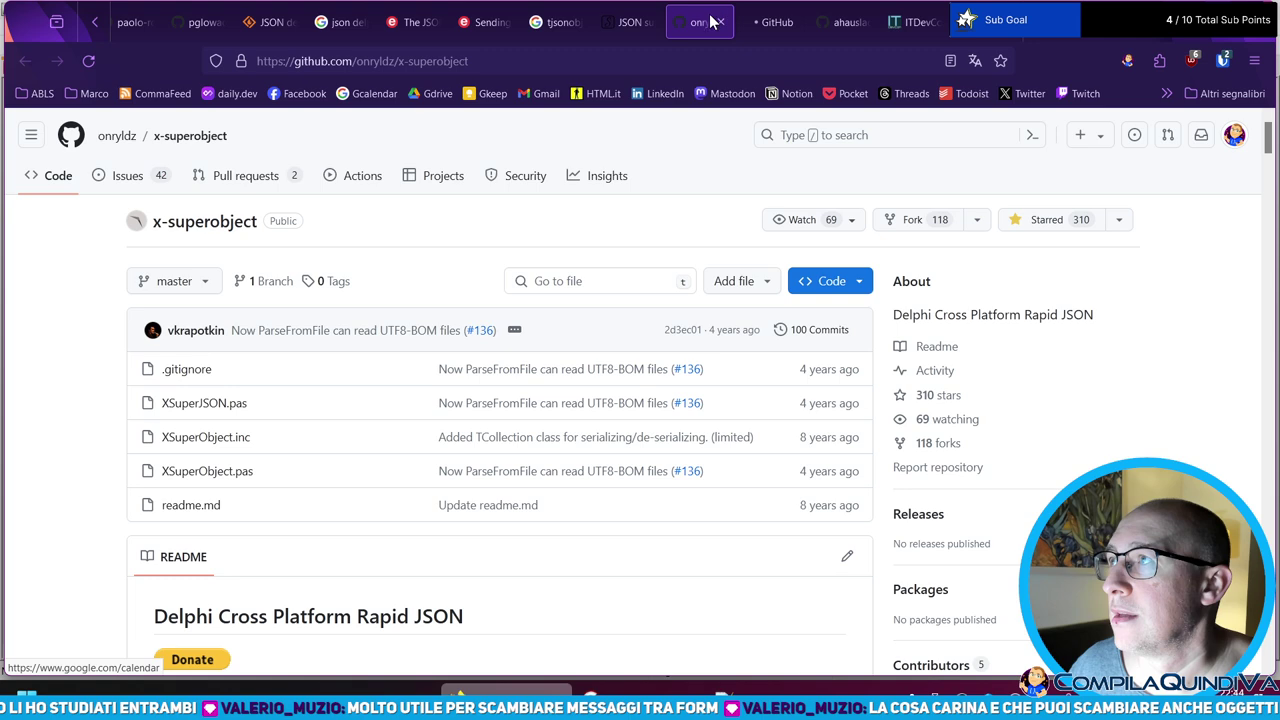
click(775, 24)
click(911, 138)
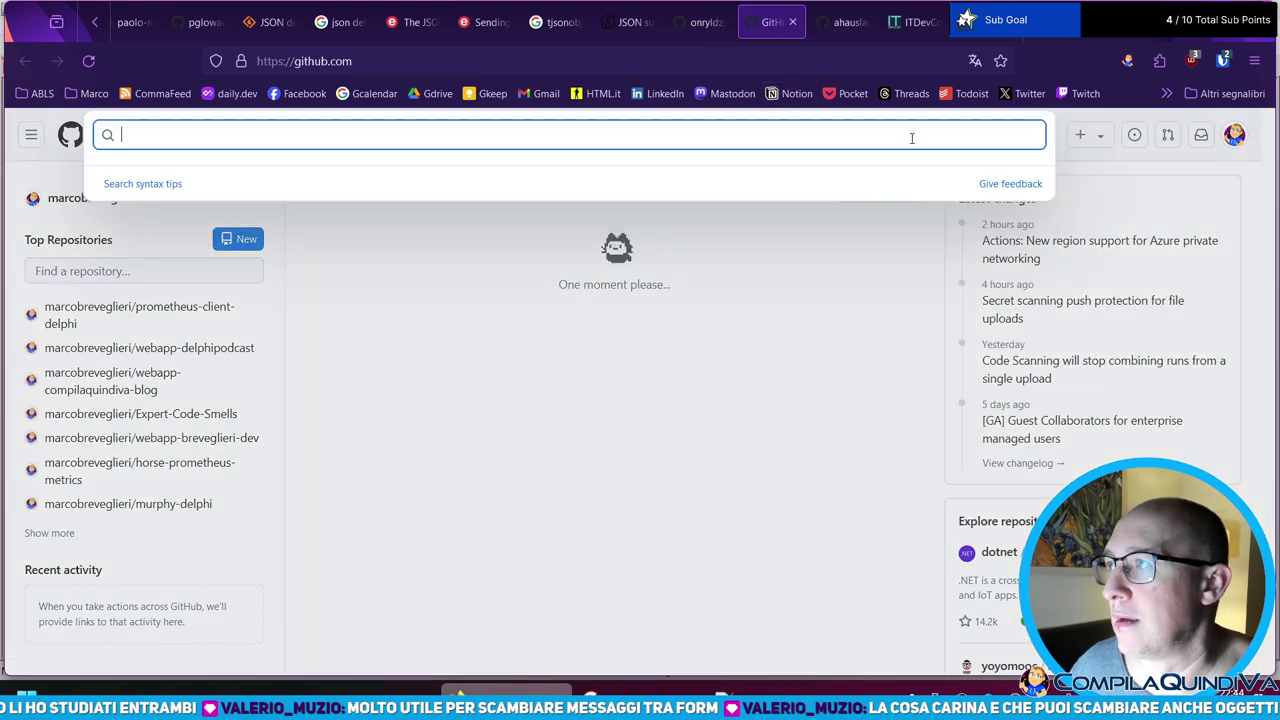
text(mdelma)
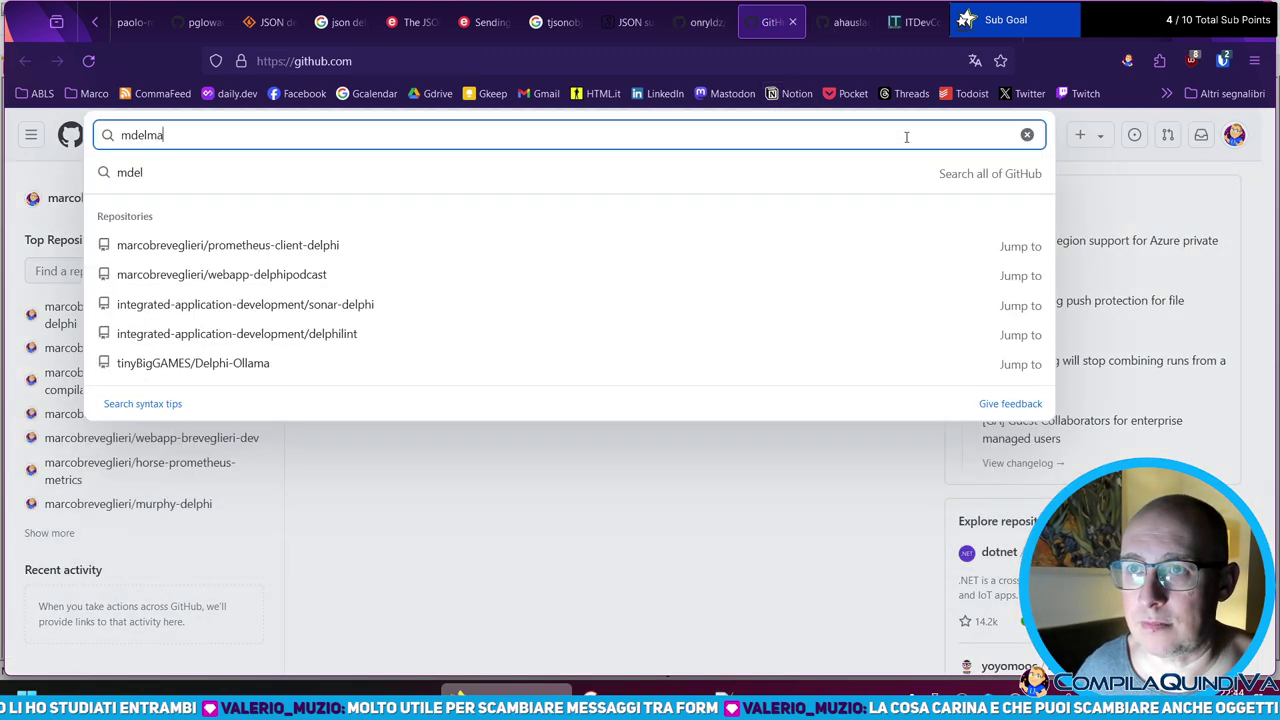
text(gno)
key(ctrl+a)
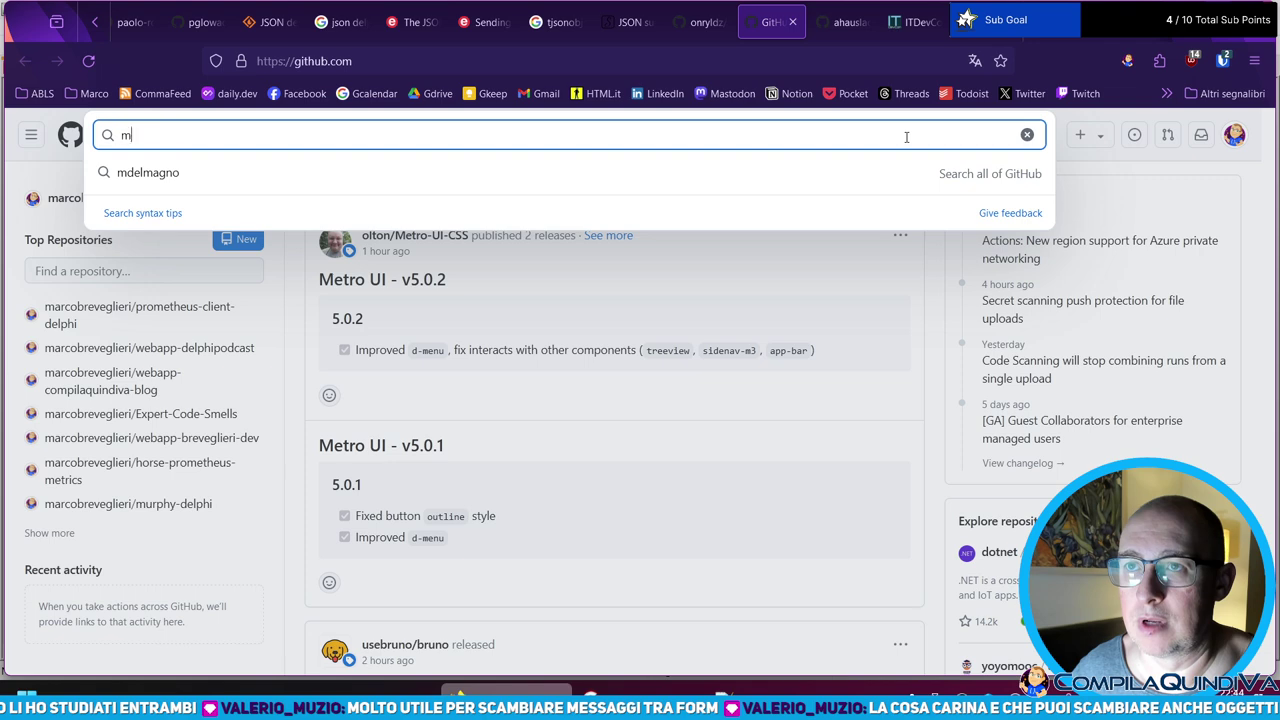
text(mauriziodelmagno)
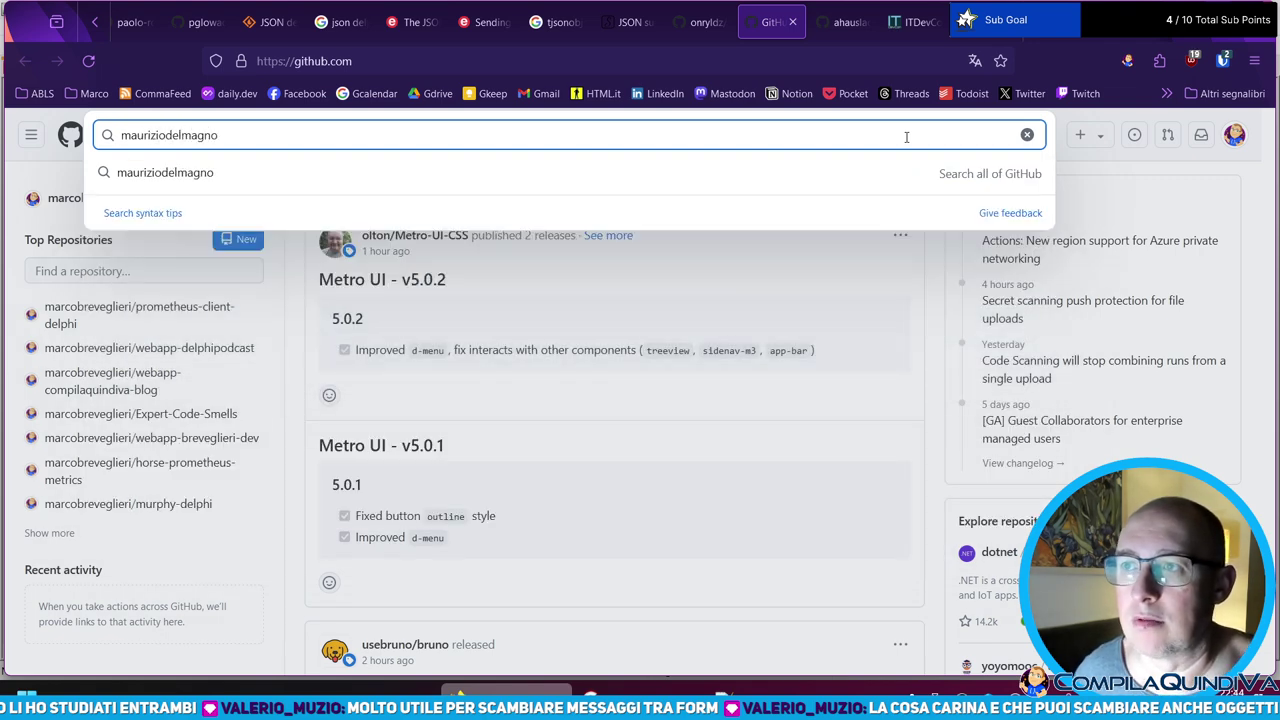
key(Return)
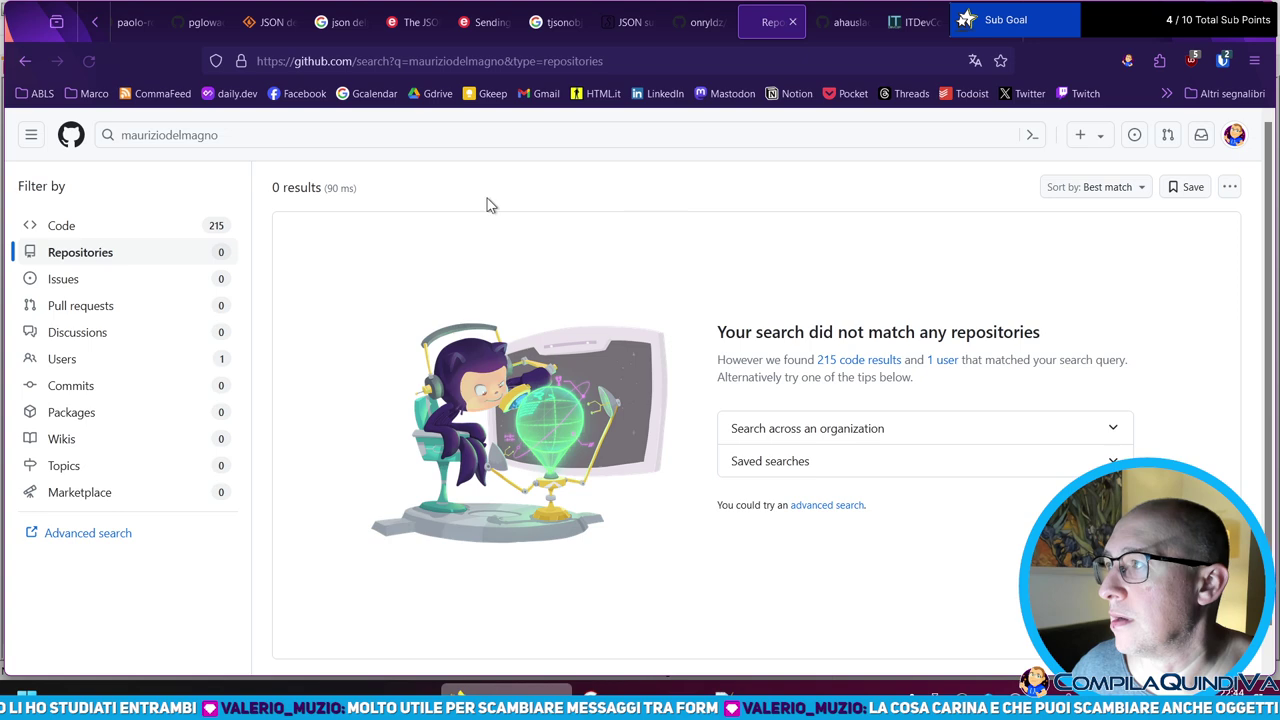
- Search GitHub for iorm and open the iORM repository described as an interfaced ORM for Delphi
click(259, 132)
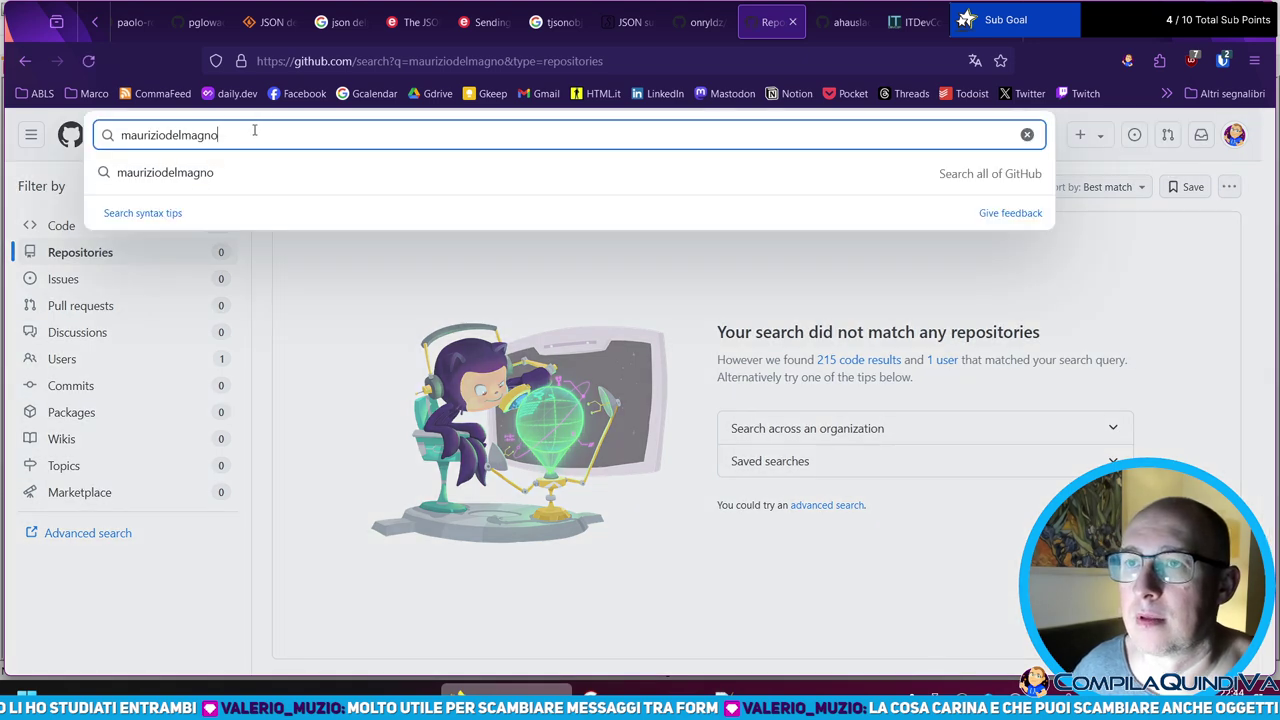
key(ctrl+a)
text(iorm)
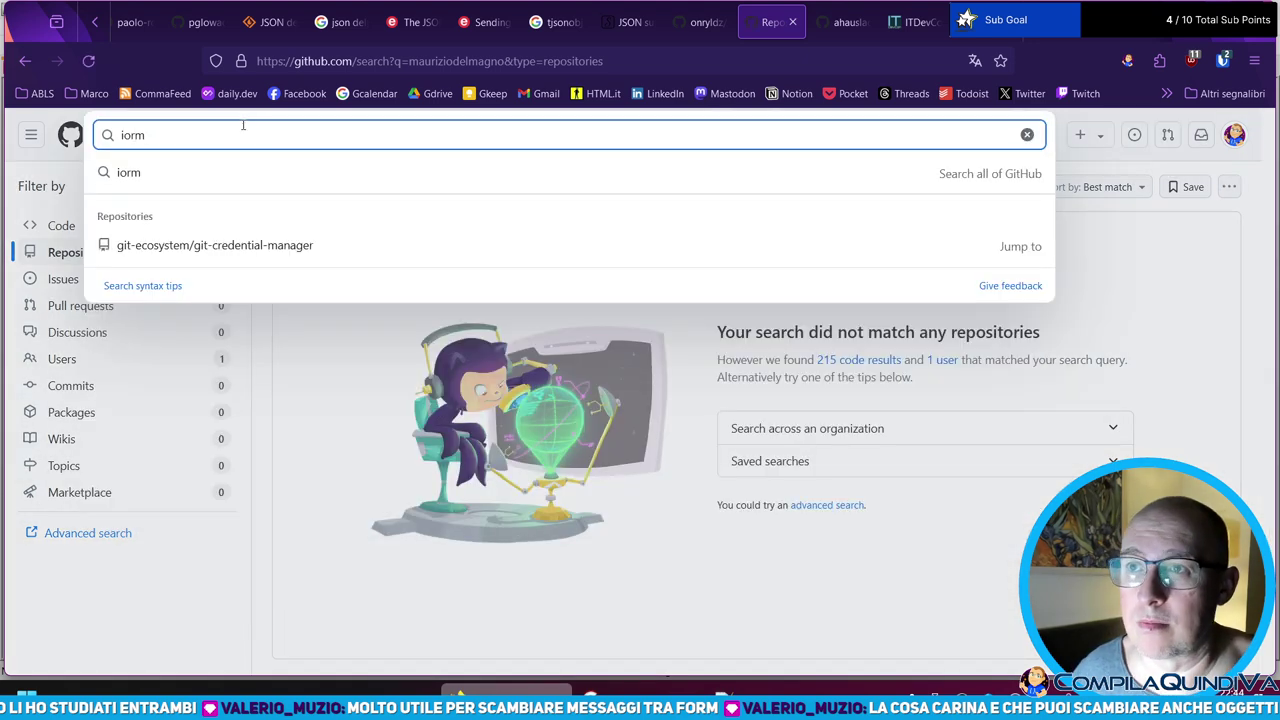
key(Return)
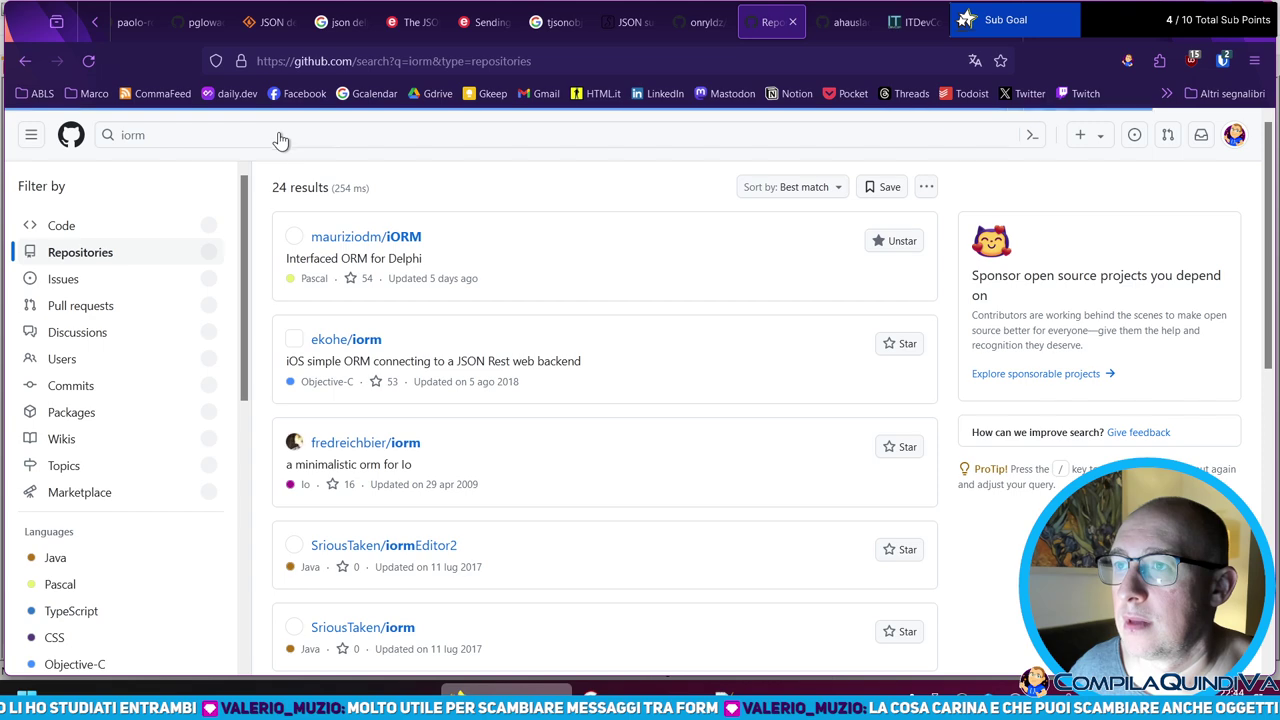
click(371, 240)
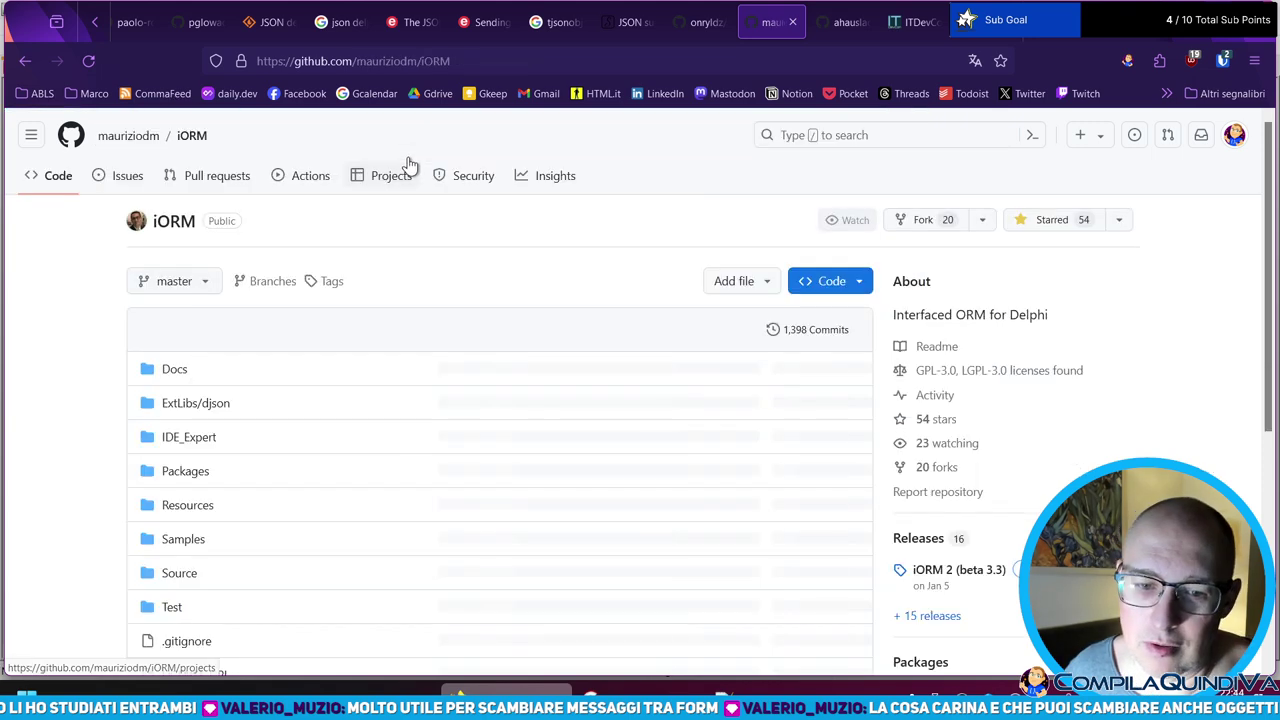
- Open the DJSON repository by the same author and examine its file list and README
click(125, 135)
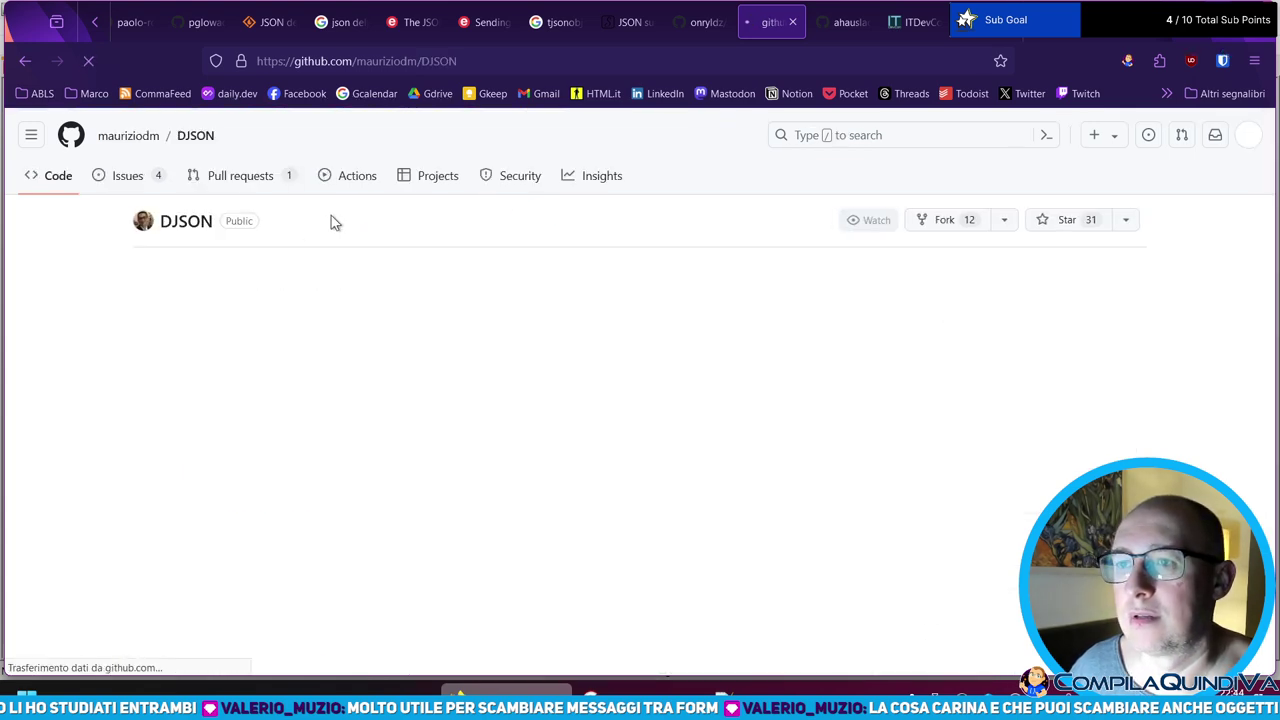
scroll(313, 478, down, 2)
scroll(313, 478, down, 1)
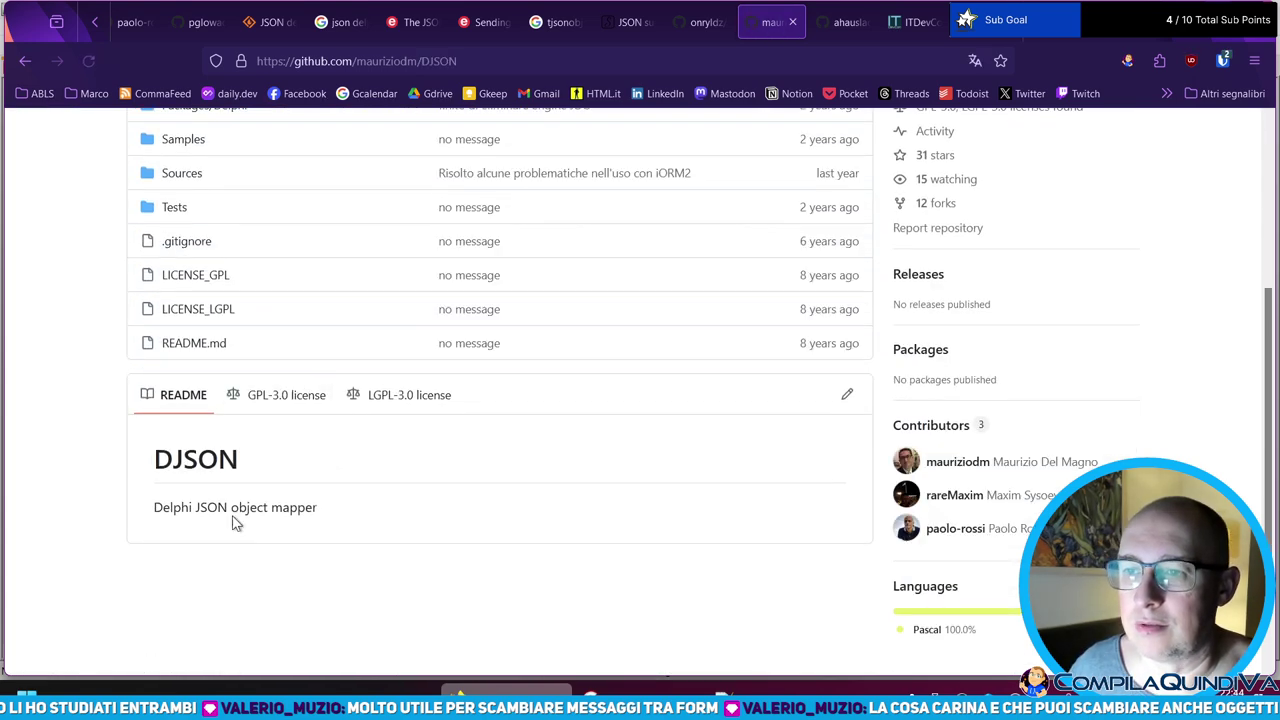
scroll(140, 280, up, 1)
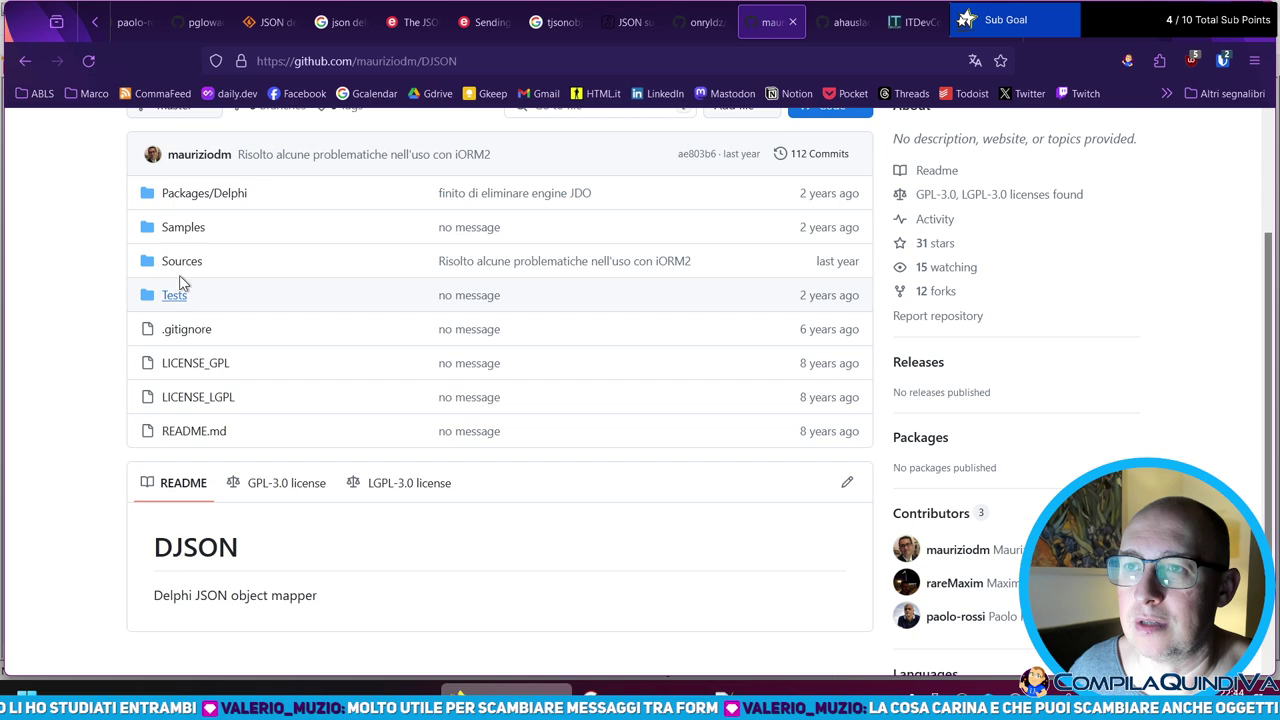
- Browse the DJSON repository's Sources and Samples folders and open Model.pas from the Mapper_Phonebook sample
click(195, 260)
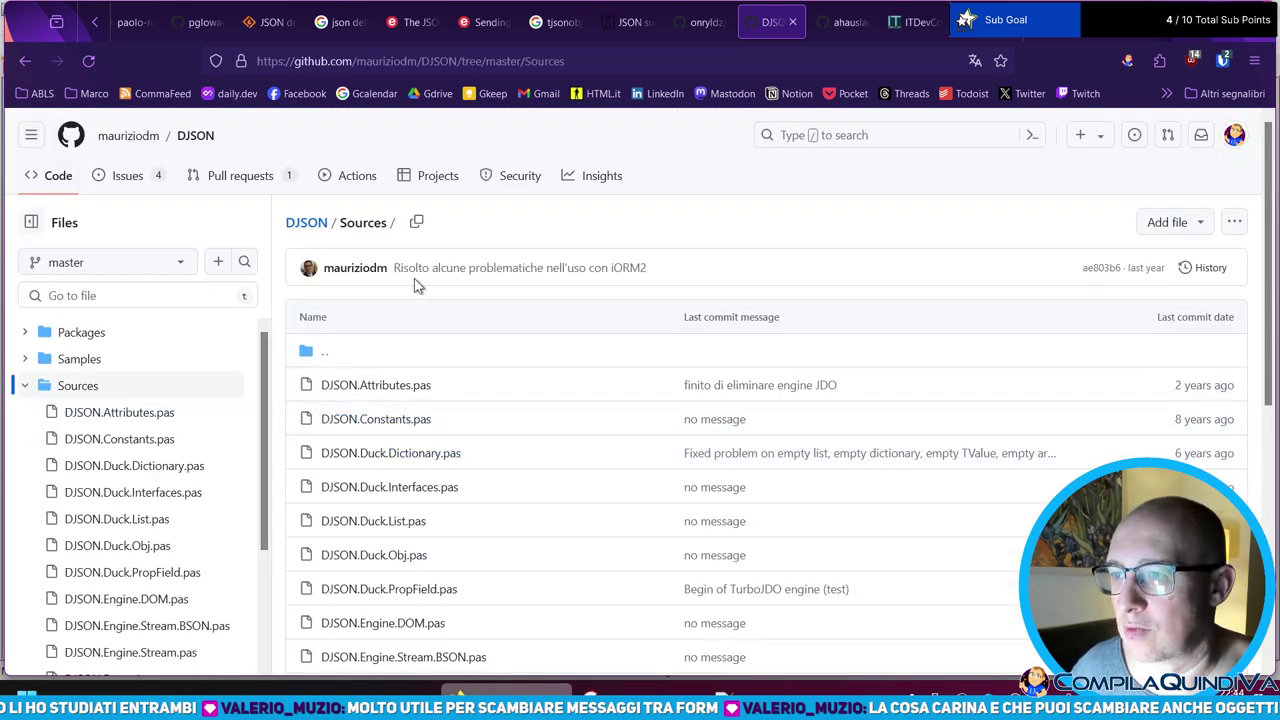
click(86, 359)
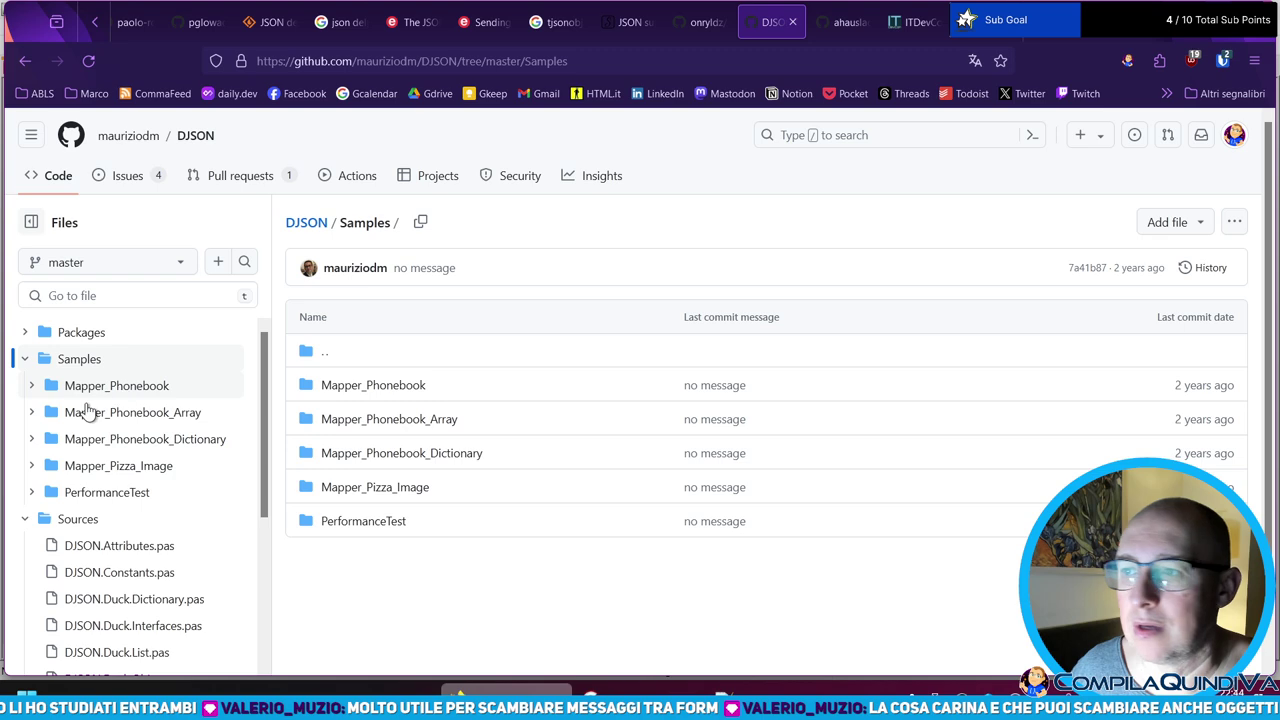
click(145, 392)
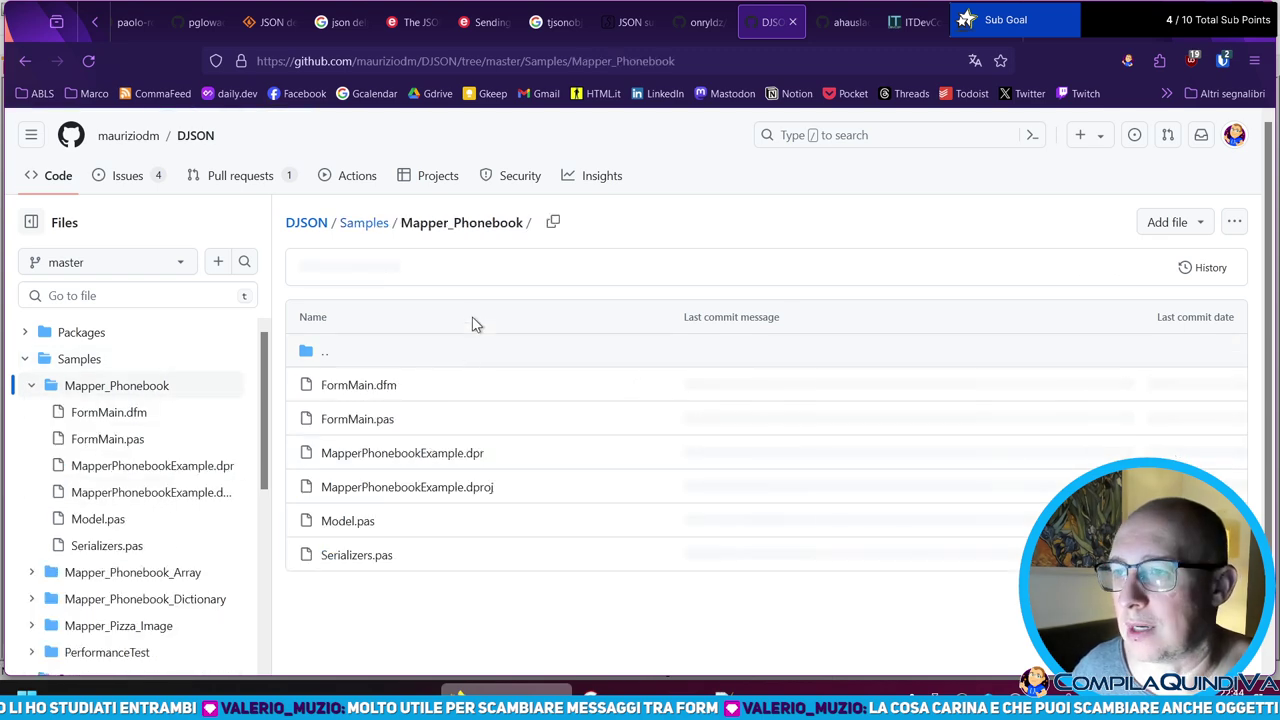
click(357, 524)
scroll(480, 320, down, 3)
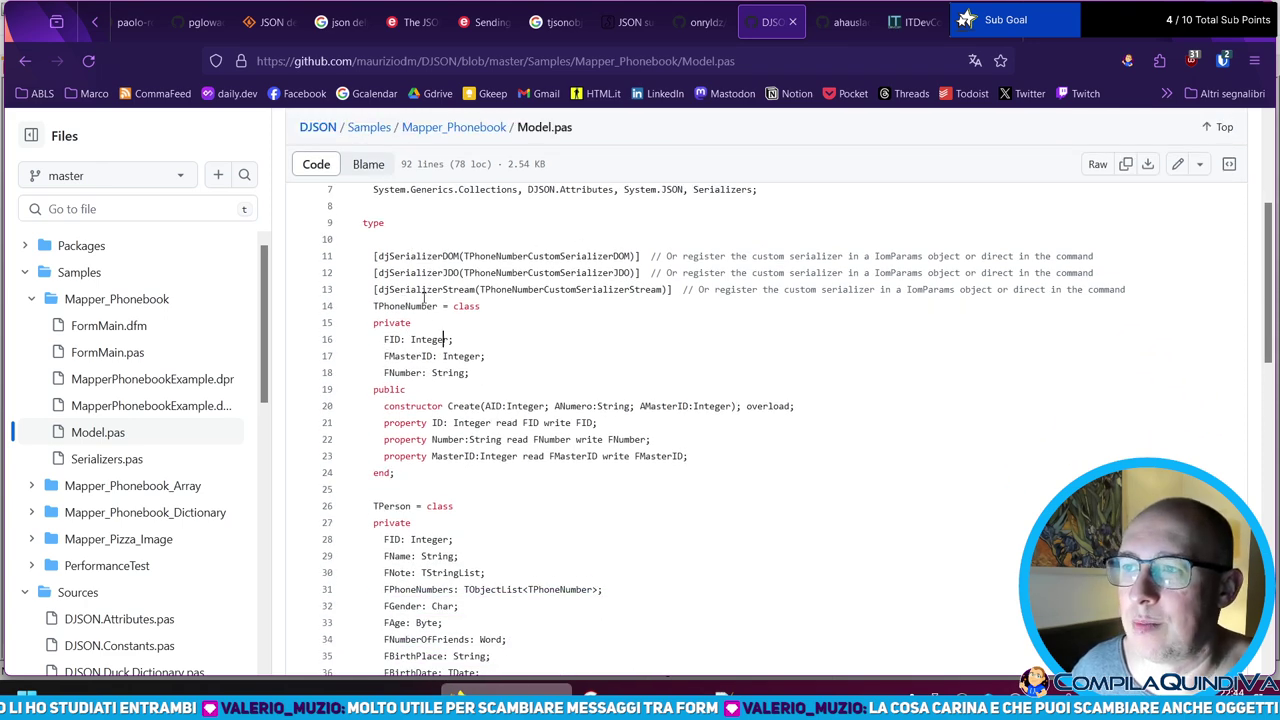
- Highlight the complete TPhoneNumber class declaration in Model.pas, then clear the selection at its djSerializerDOM attribute
drag(364, 305, 398, 474)
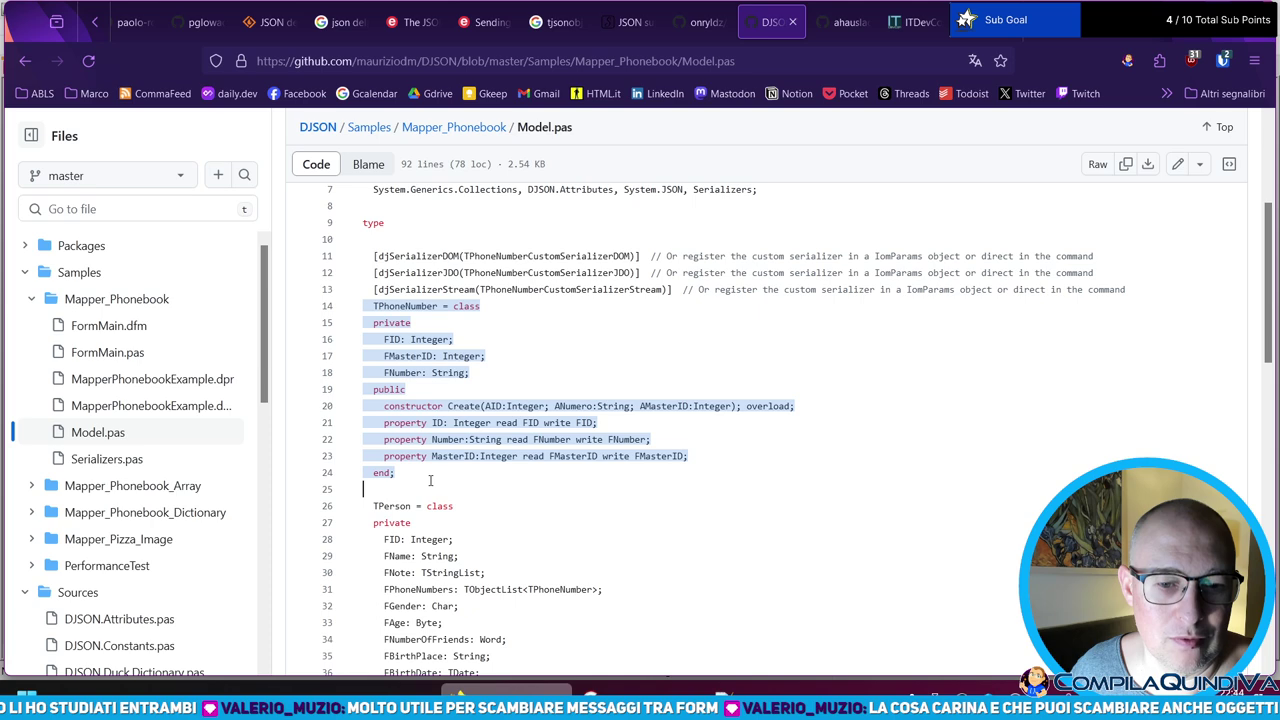
click(430, 476)
click(541, 256)
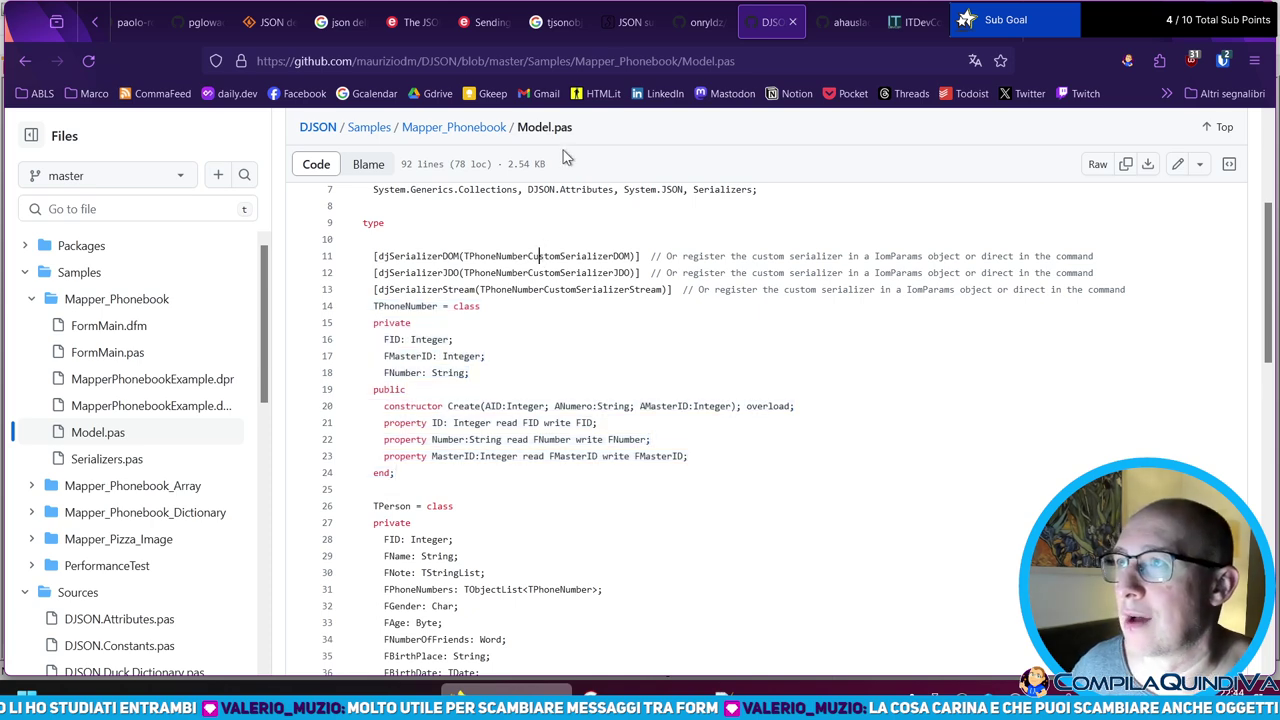
- Look back at the earlier search and documentation pages, and close the leftover browser tabs after the ITDevCon page
click(495, 22)
click(505, 22)
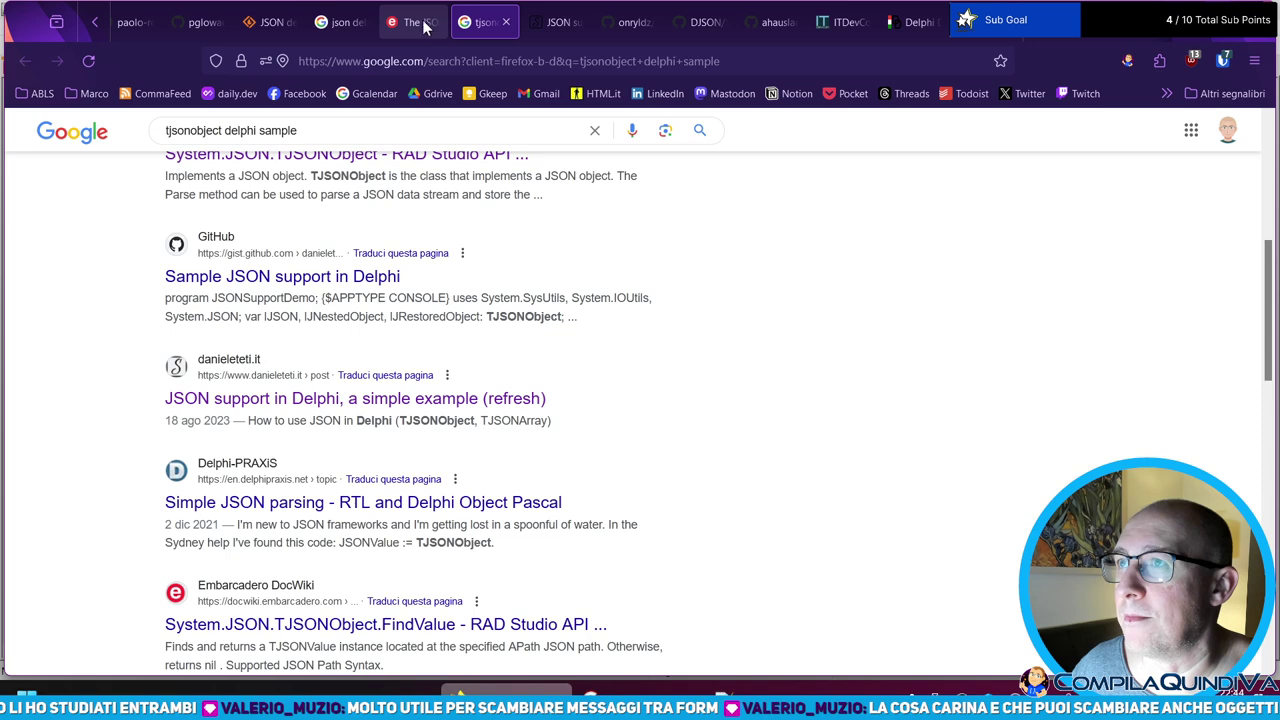
key(ctrl+shift+Tab)
scroll(700, 20, down, 2)
click(818, 20)
key(ctrl+w)
key(ctrl+w)
key(ctrl+w)
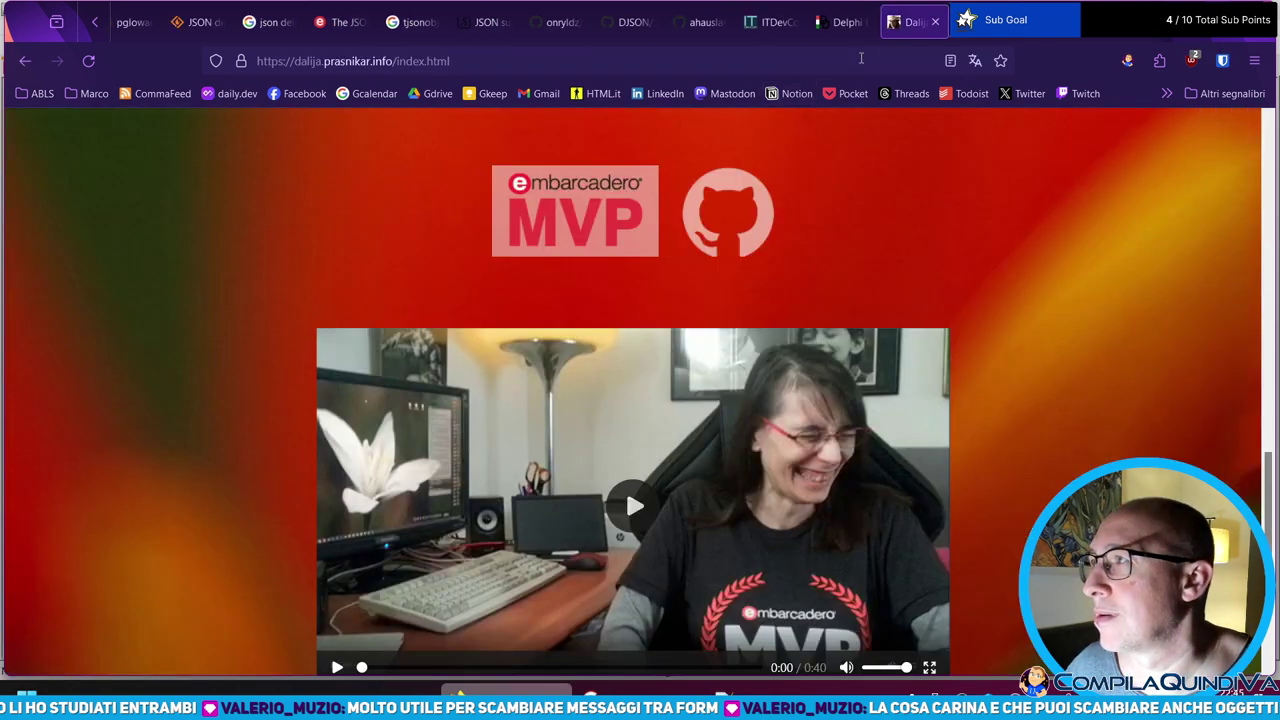
key(ctrl+w)
key(ctrl+w)
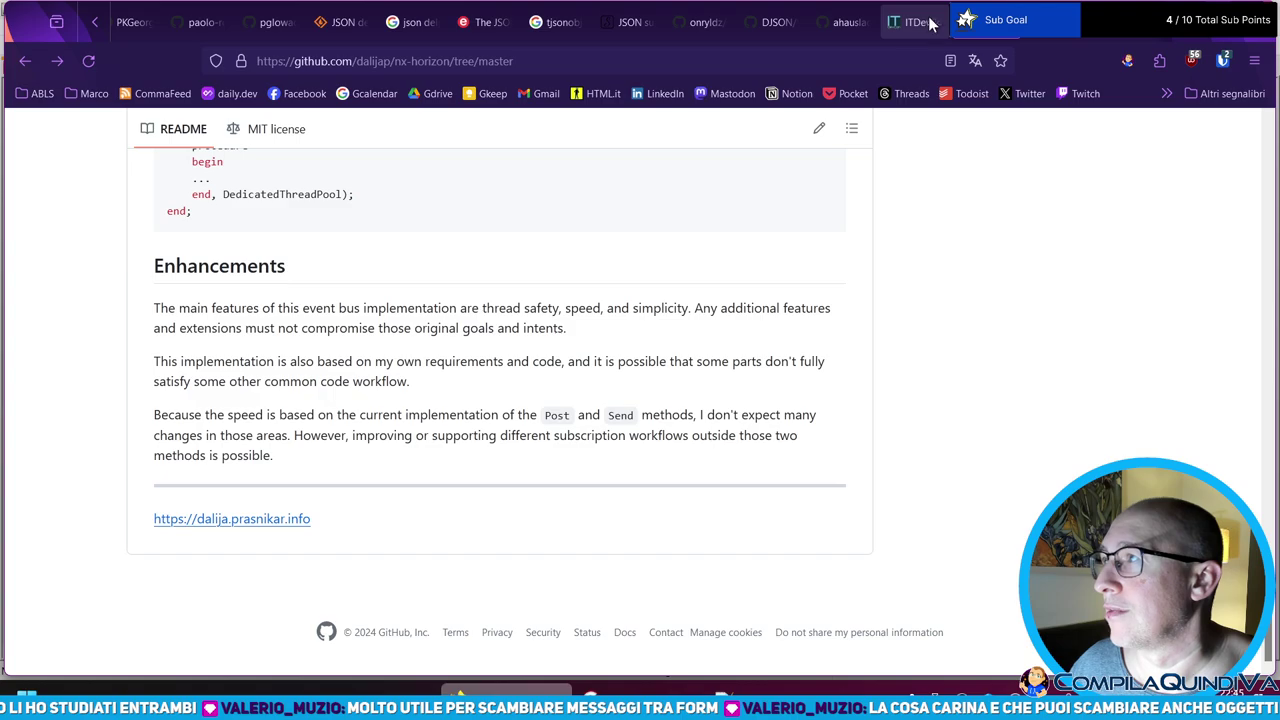
- Look through the ITDevCon site's Agenda 2024 and Speaker sections, and close that page
scroll(563, 366, down, 4)
scroll(540, 345, up, 15)
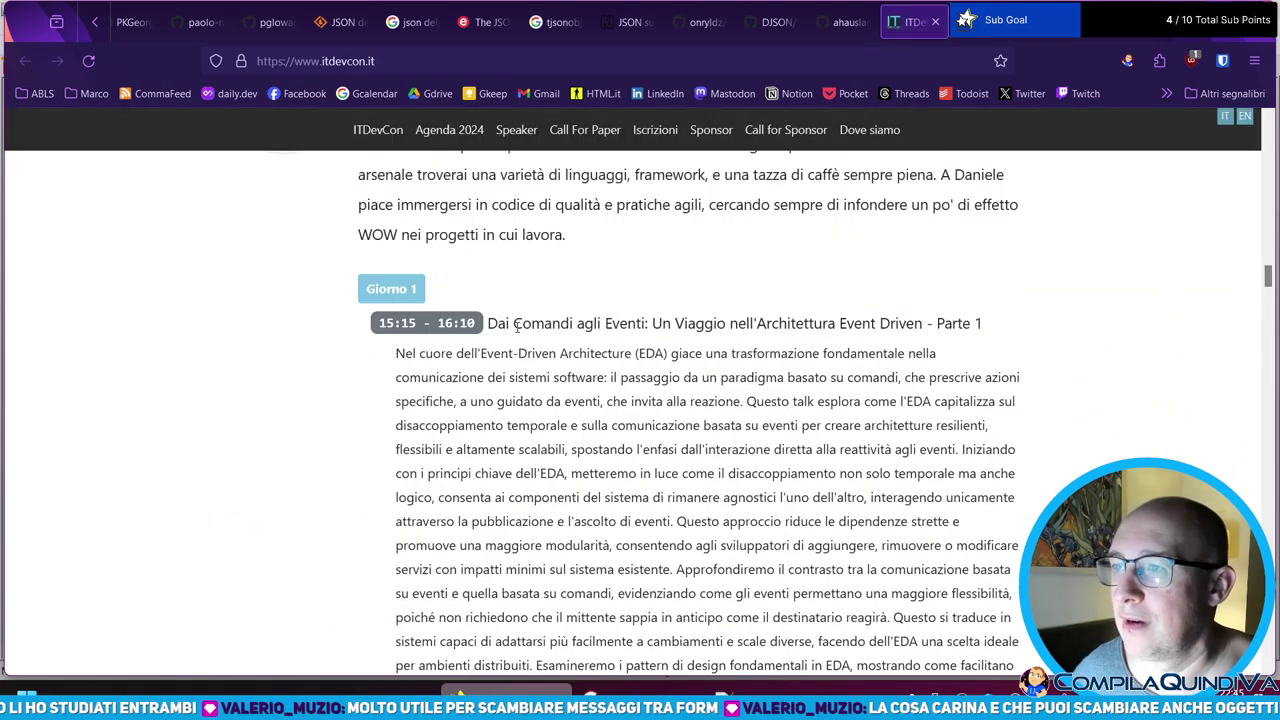
scroll(519, 325, down, 12)
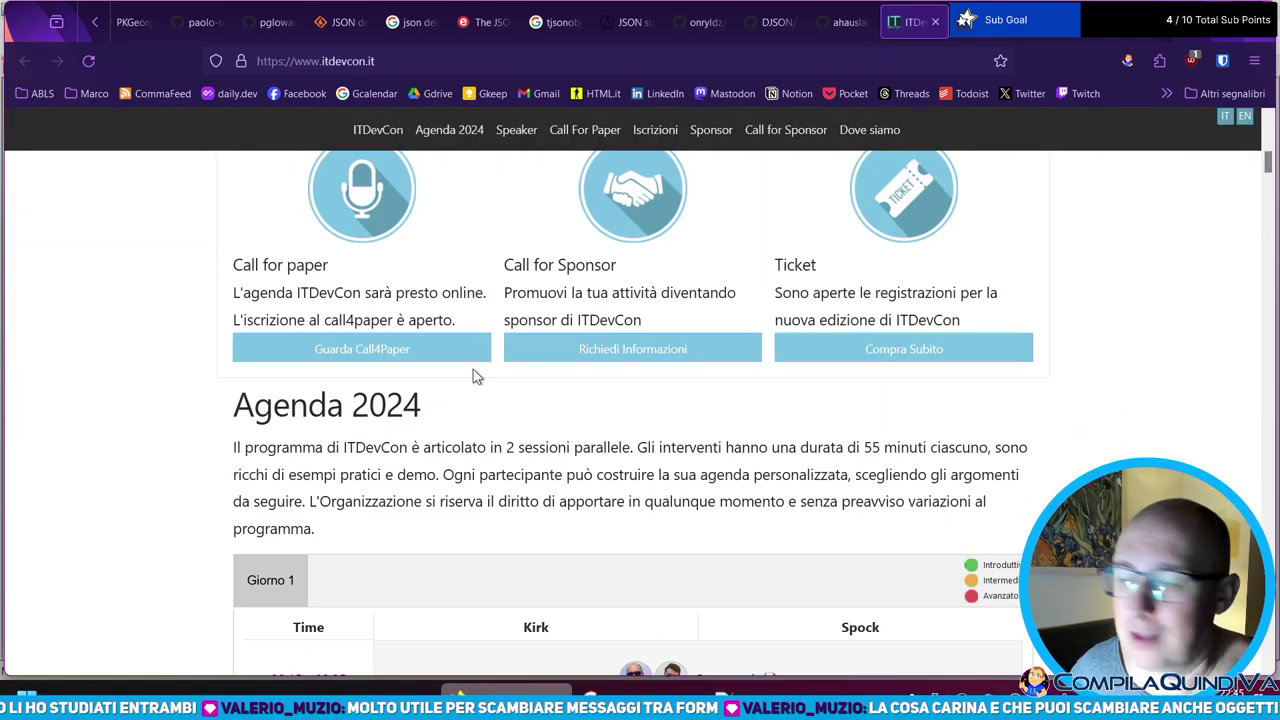
scroll(626, 404, down, 15)
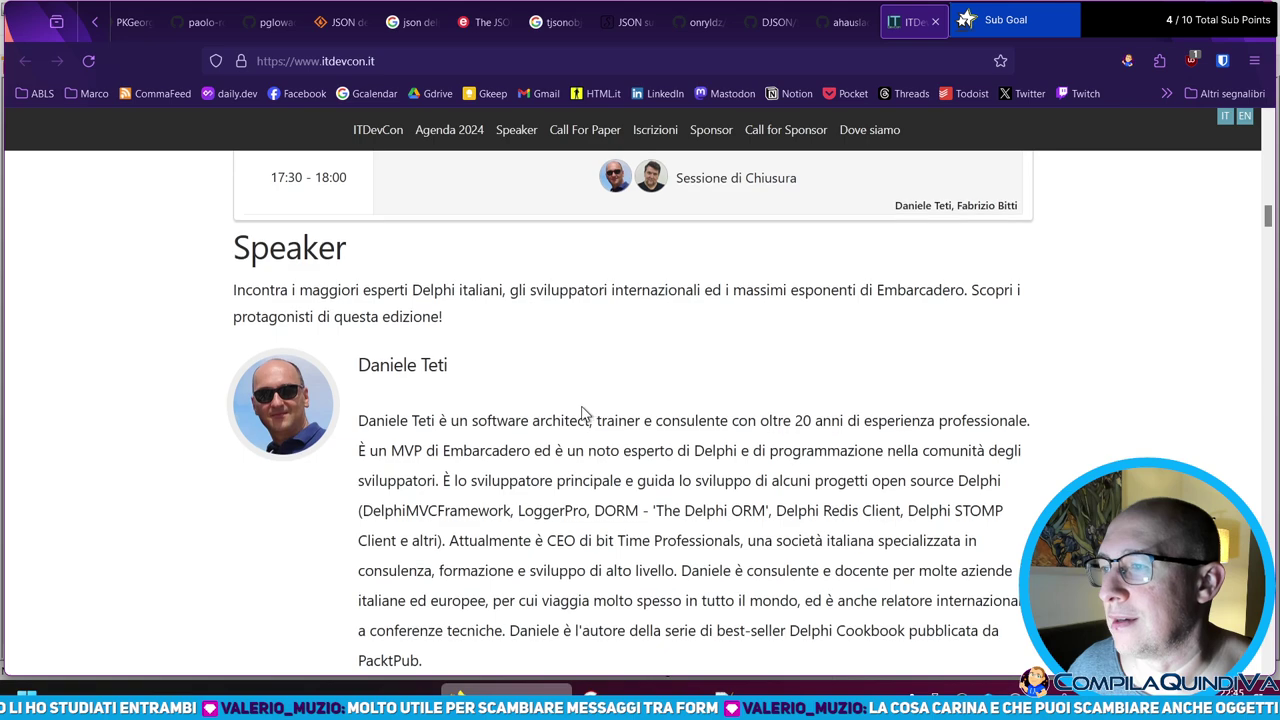
key(ctrl+w)
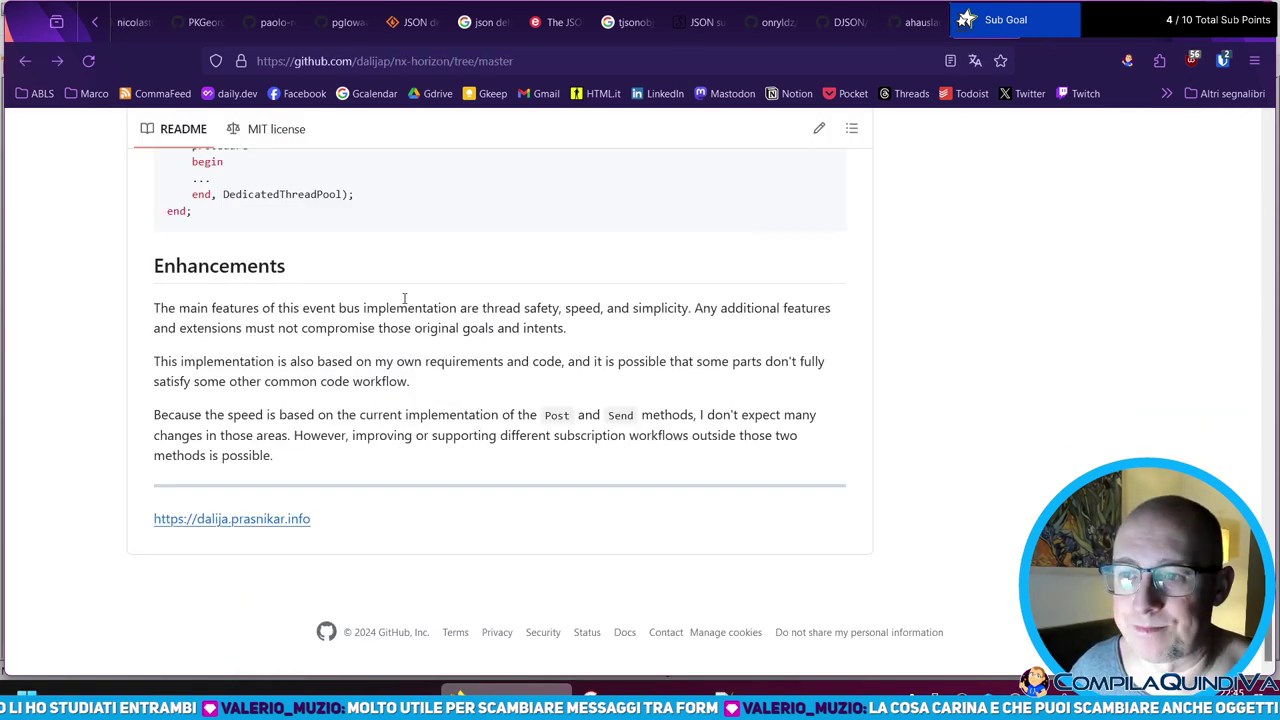
- Examine the NX Horizon event bus README, from its documentation sections back to the feature list
scroll(829, 117, up, 4)
scroll(735, 260, down, 12)
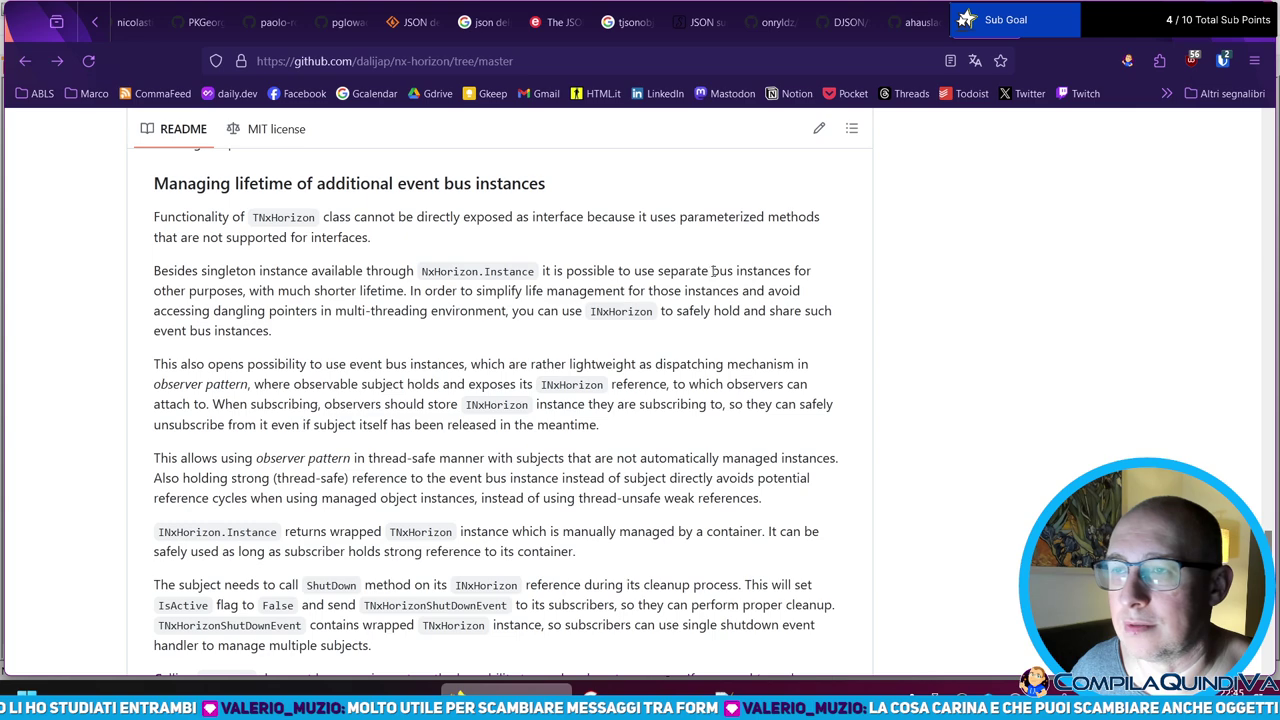
scroll(740, 262, up, 3)
scroll(740, 262, up, 15)
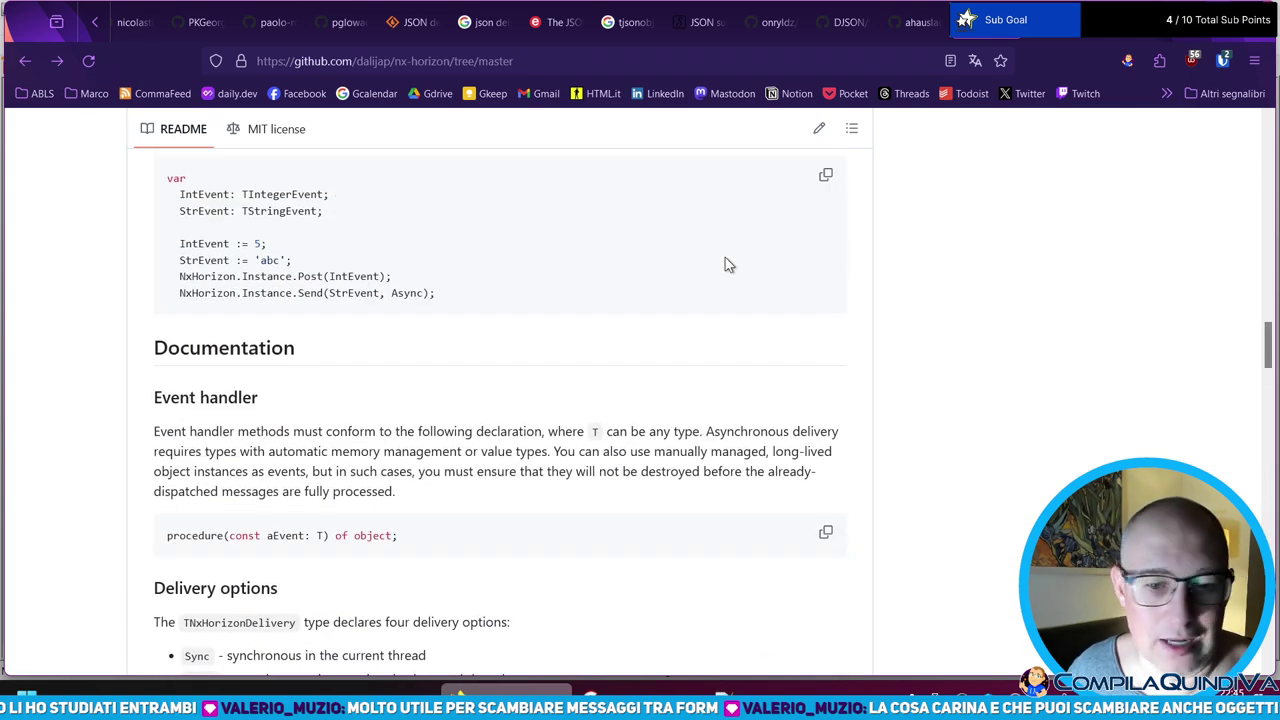
click(1062, 36)
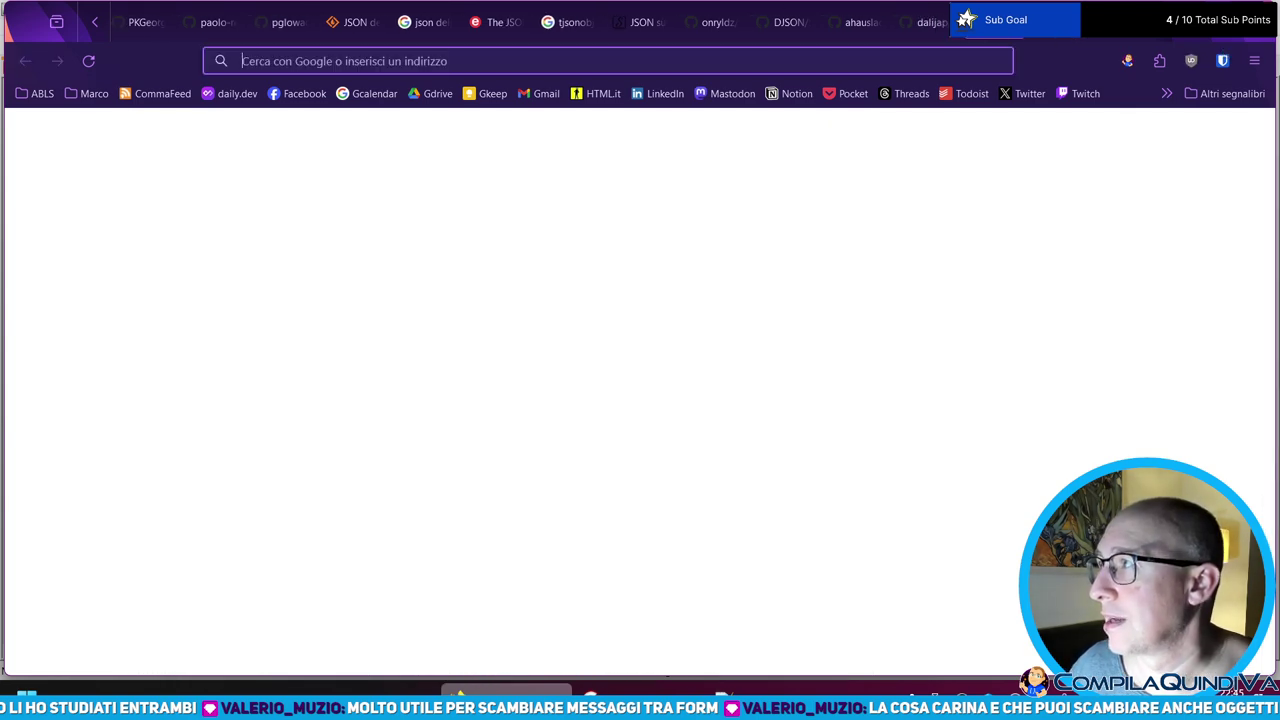
click(926, 27)
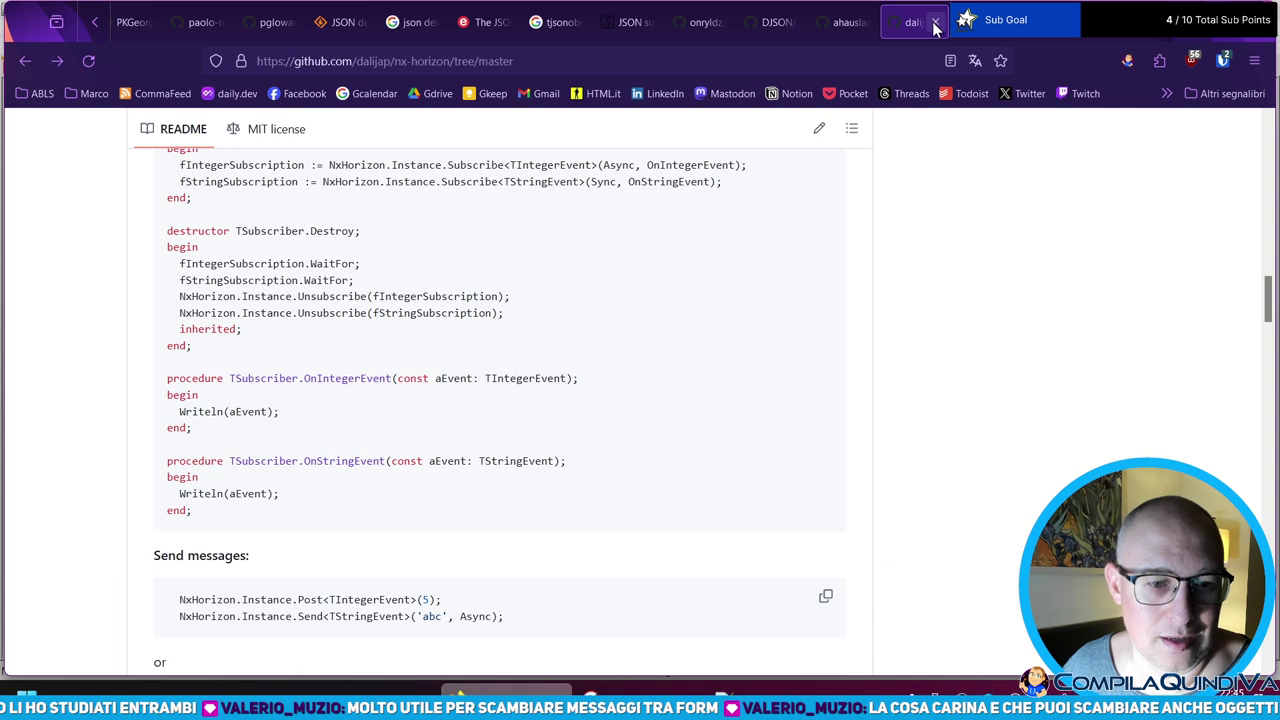
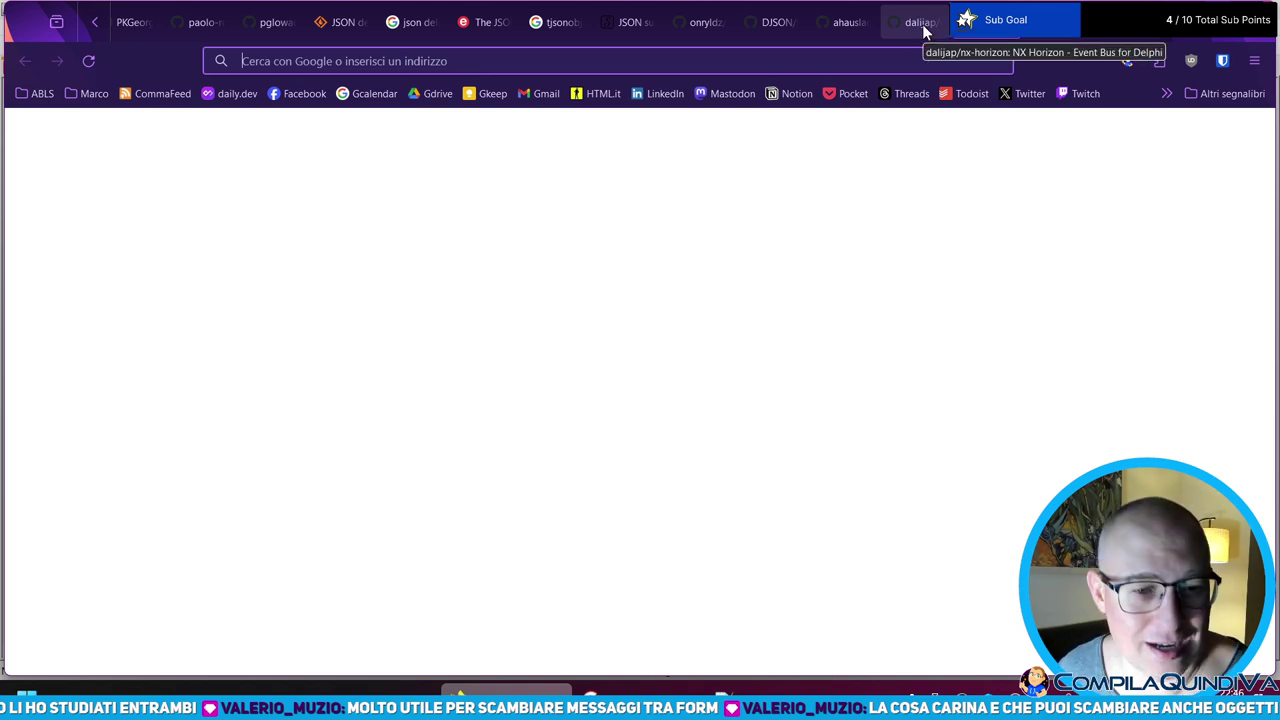
click(922, 28)
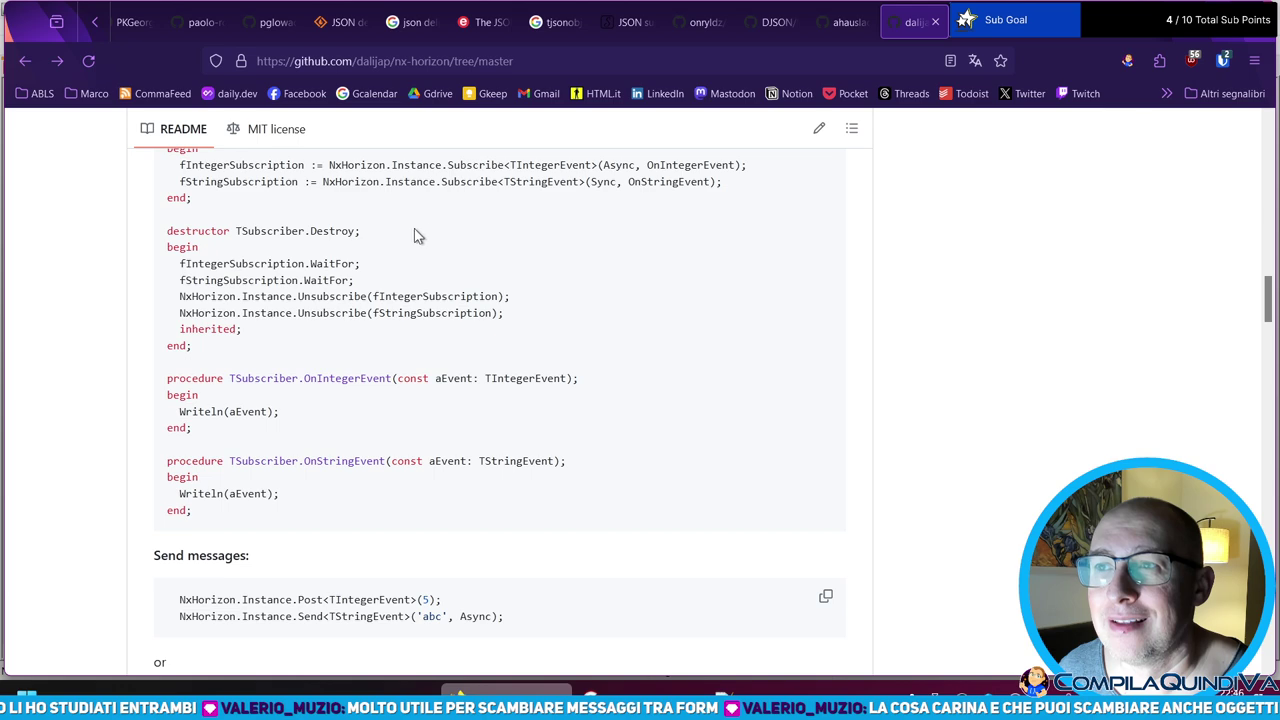
scroll(390, 260, up, 3)
scroll(408, 287, up, 6)
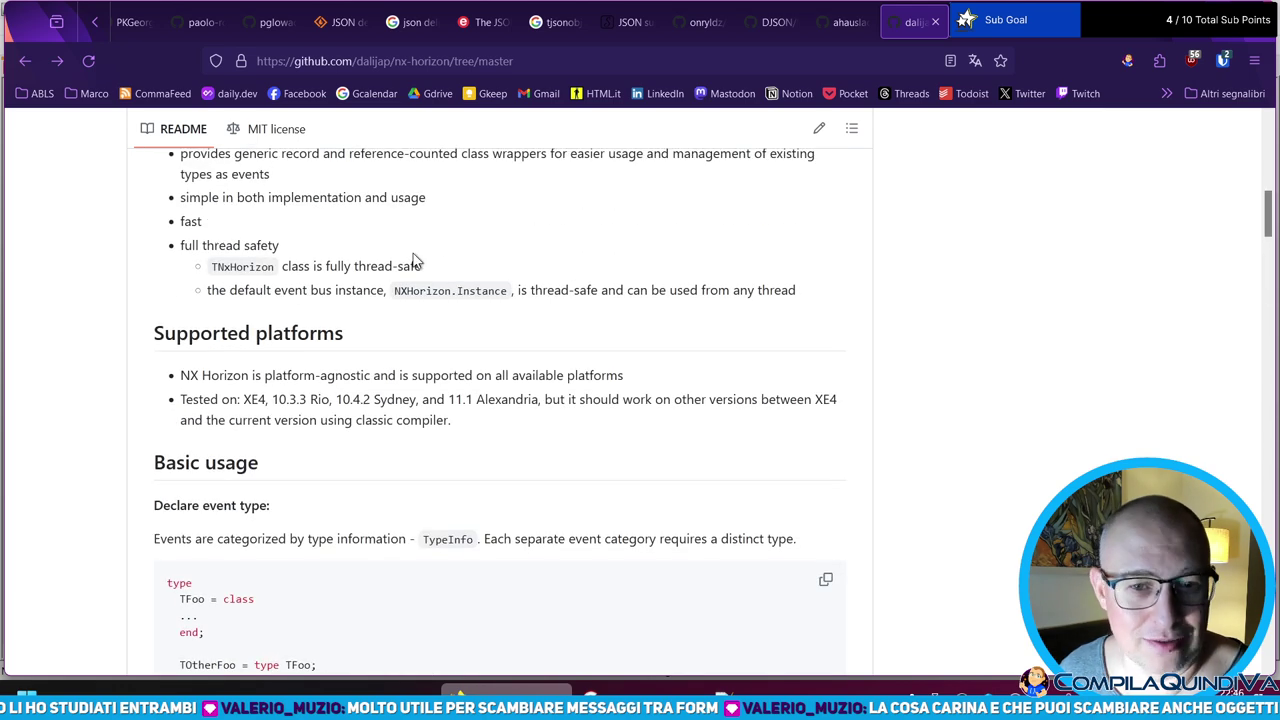
scroll(414, 257, up, 5)
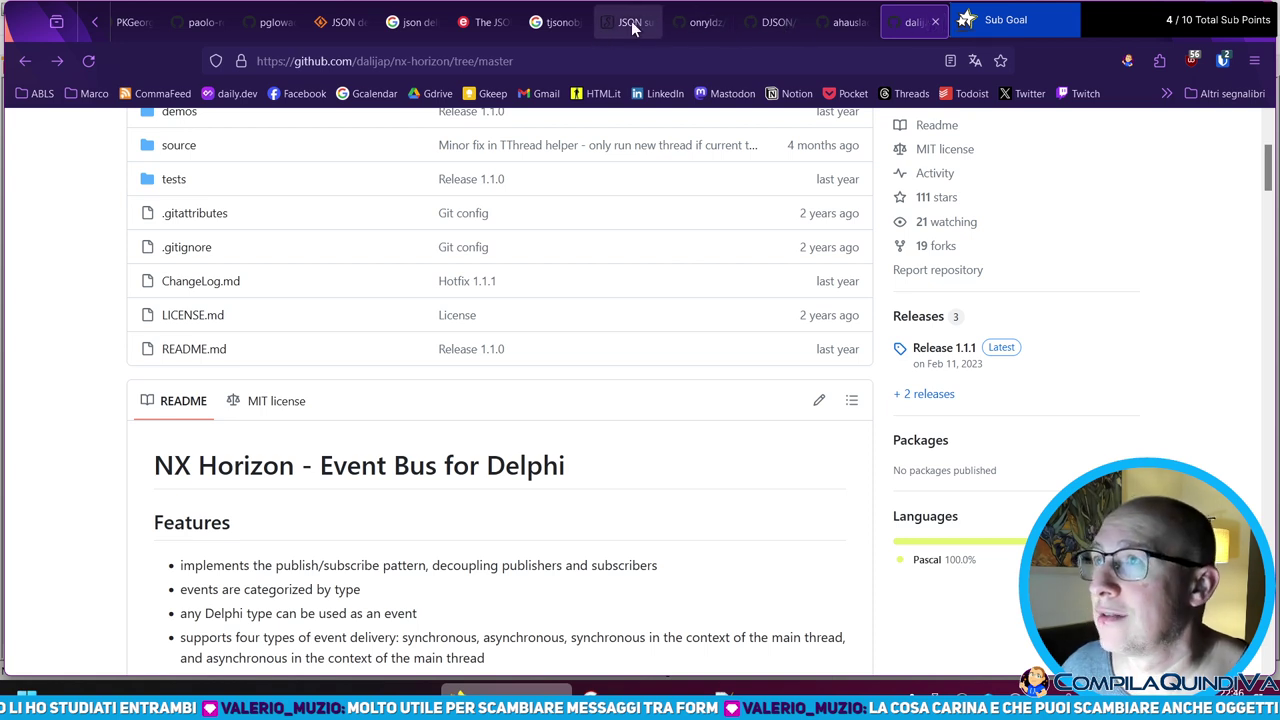
- Search Google for "jsonreader delphi athens", open the System.JSON.Readers.TJsonTextReader documentation in a new tab, and close the search results
key(ctrl+t)
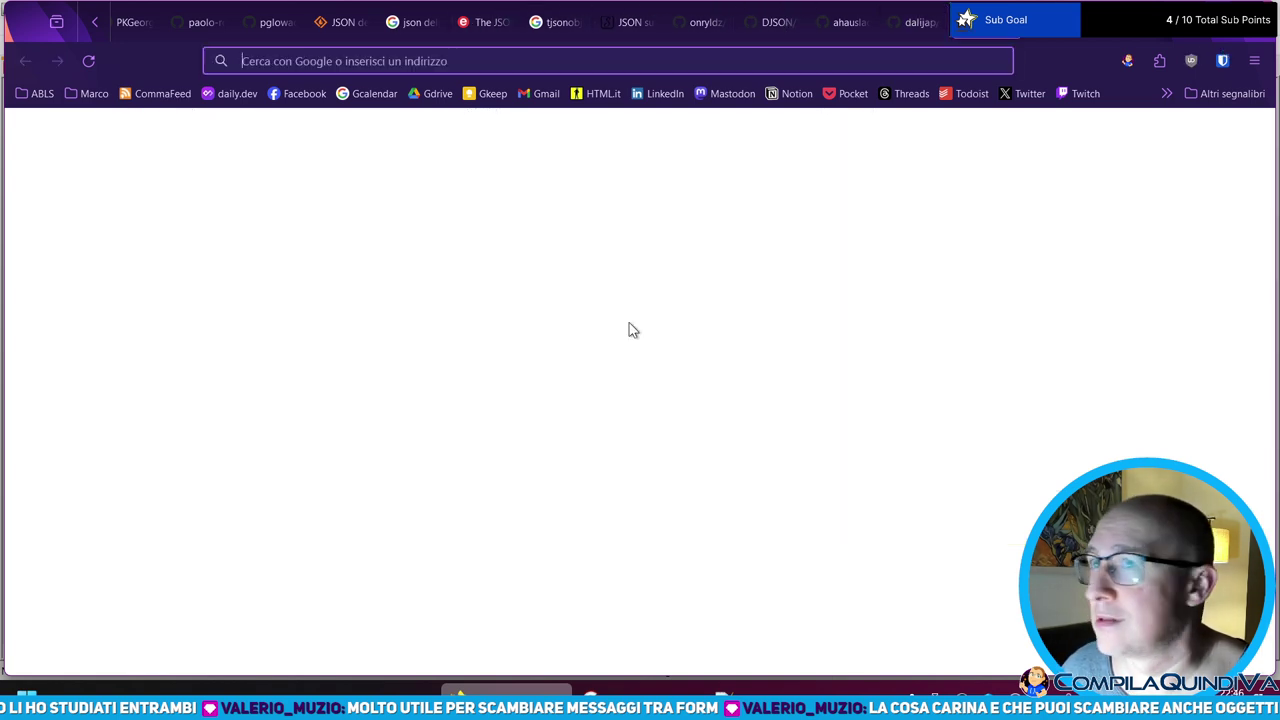
text(jsonreader)
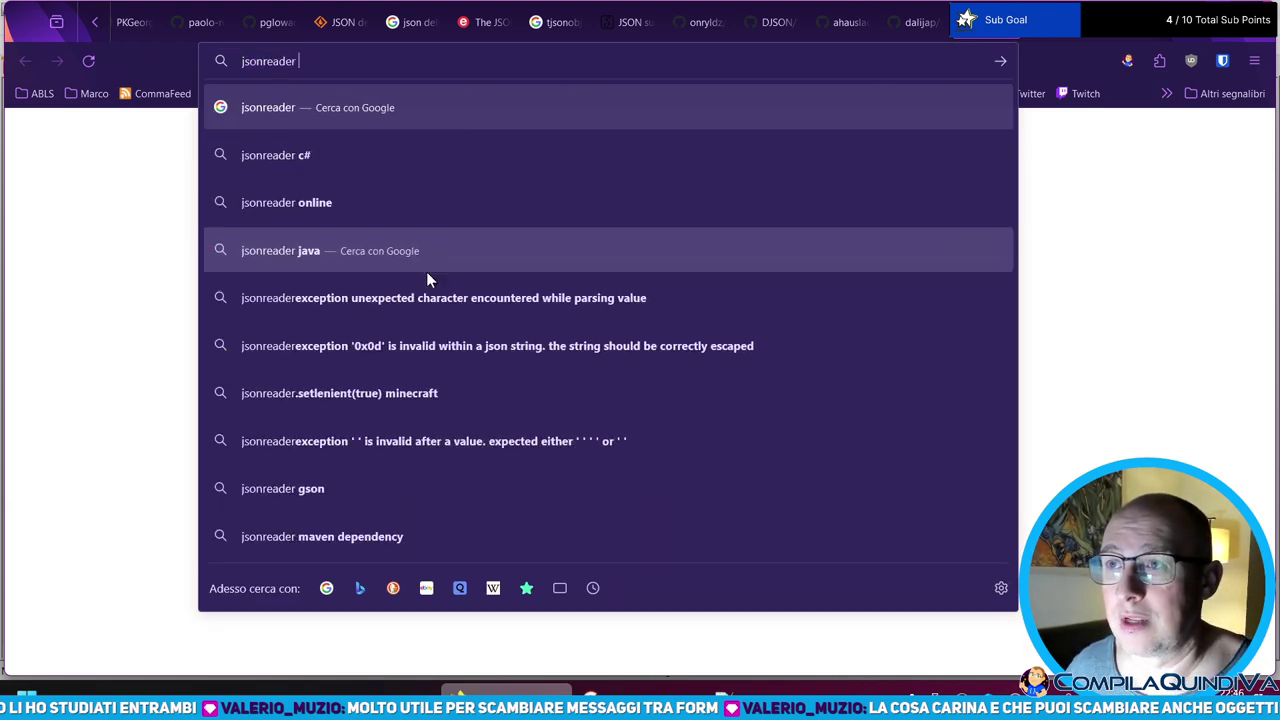
text( delh)
key(BackSpace)
key(BackSpace)
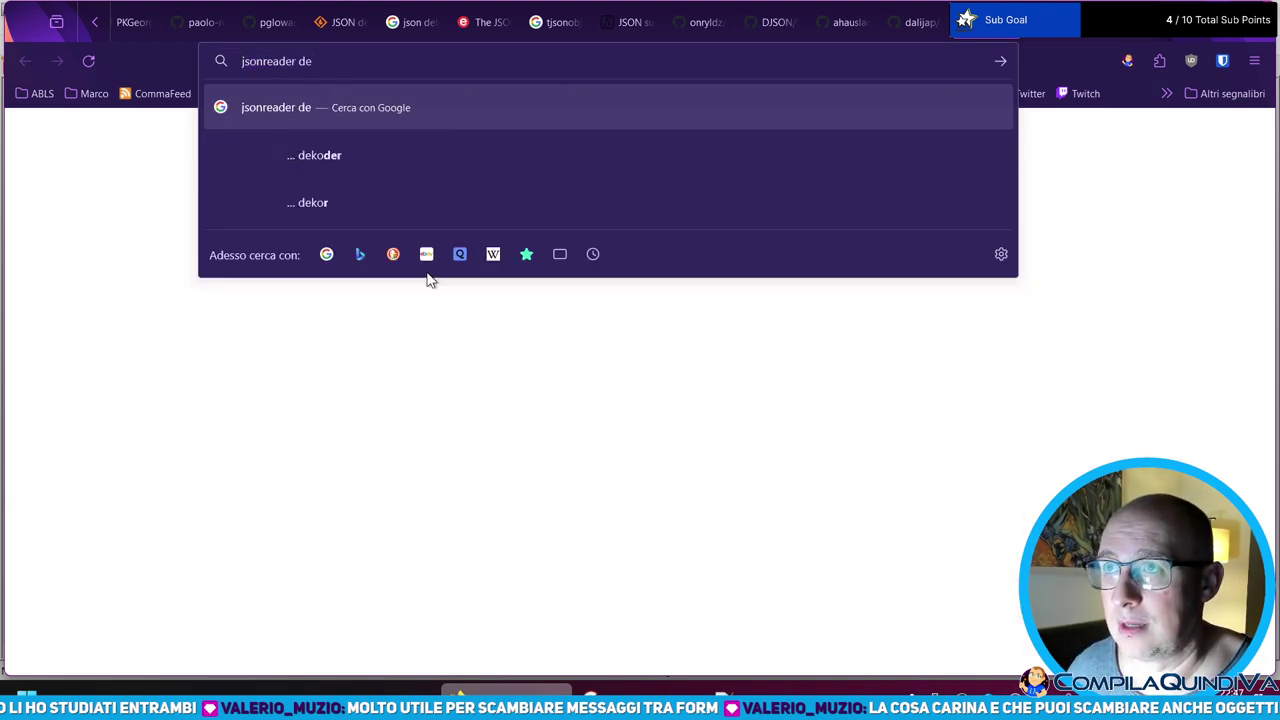
text(lphi athens)
key(Return)
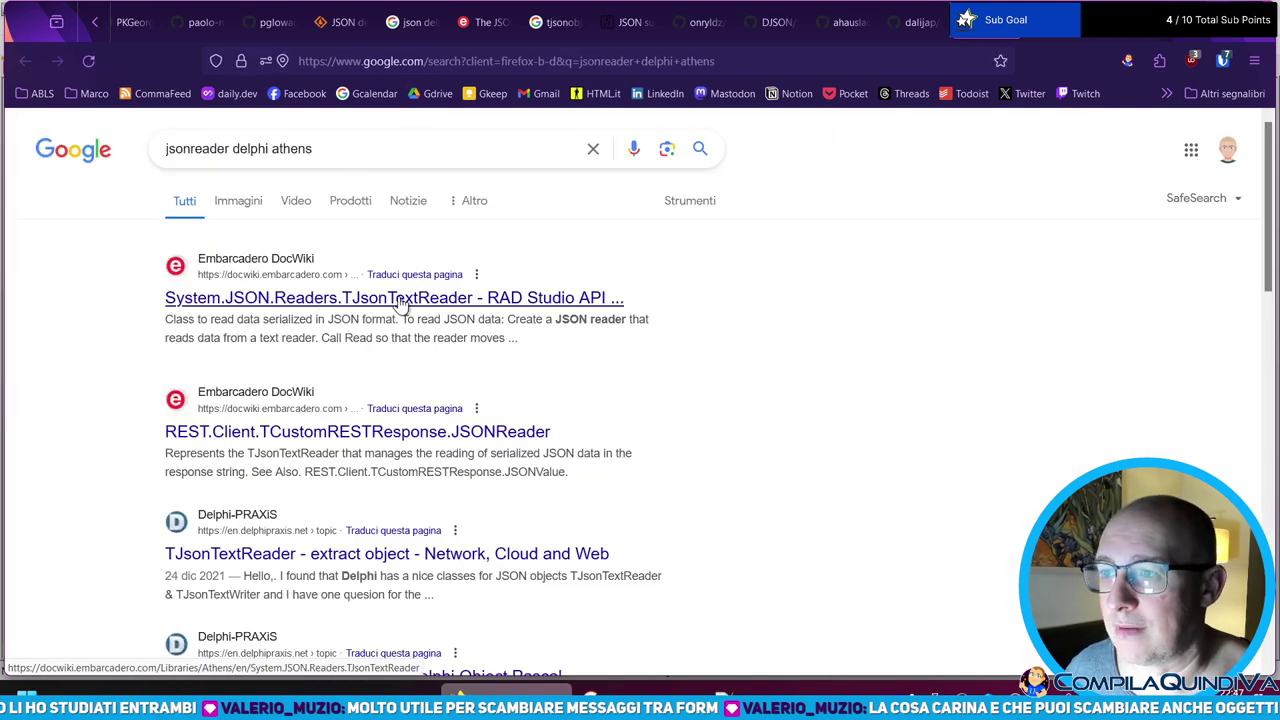
click(400, 297)
click(924, 26)
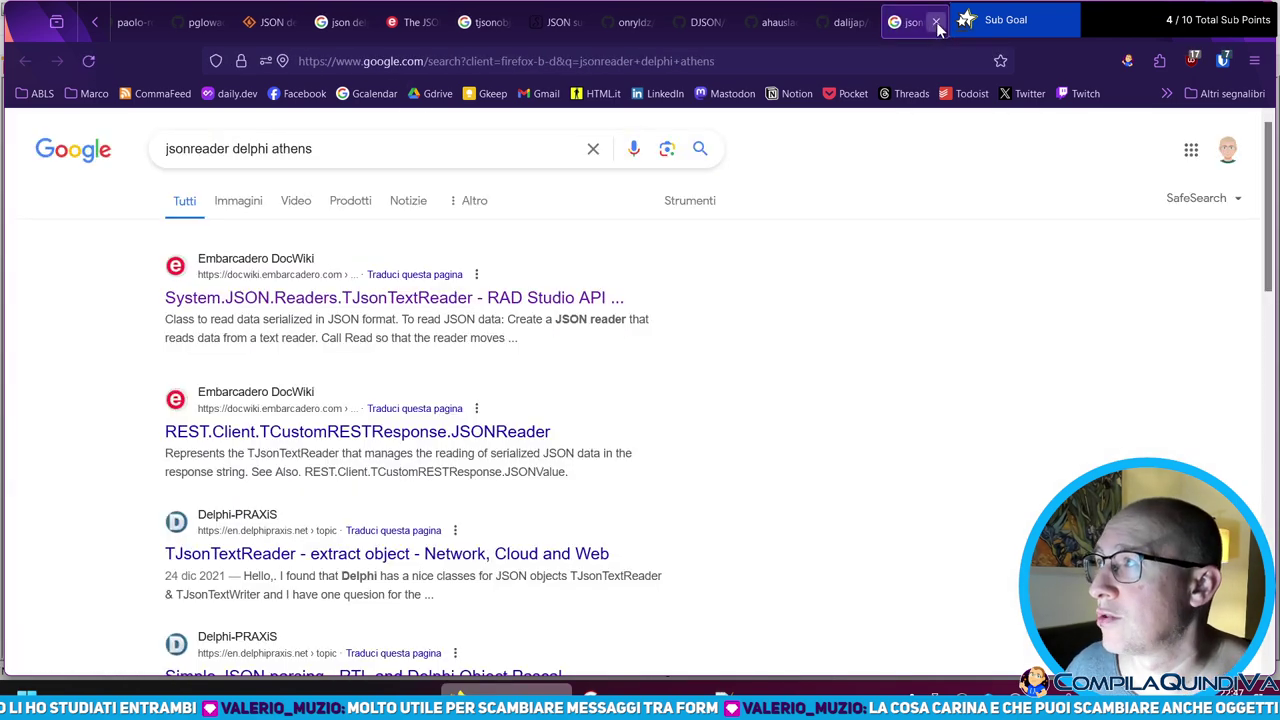
click(936, 22)
- Review the TJsonTextReader description and open the documentation of its Read method in a new tab
scroll(430, 290, down, 10)
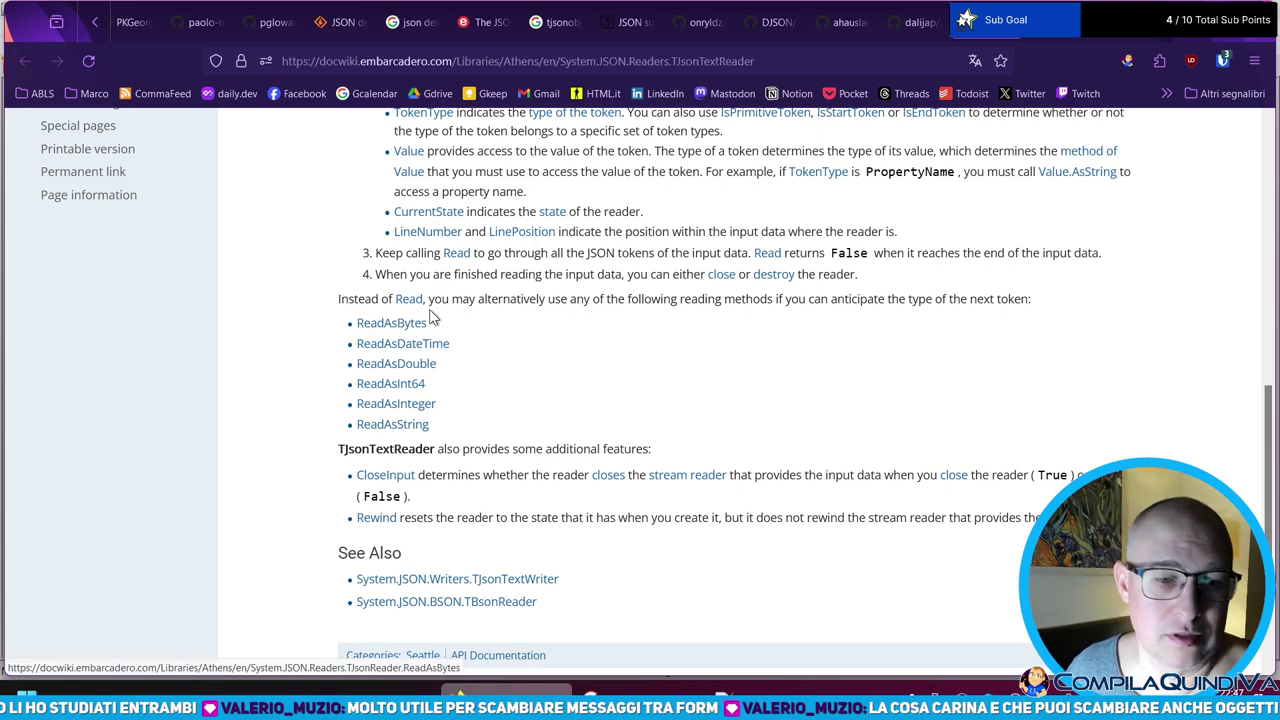
scroll(433, 318, up, 3)
scroll(435, 400, up, 2)
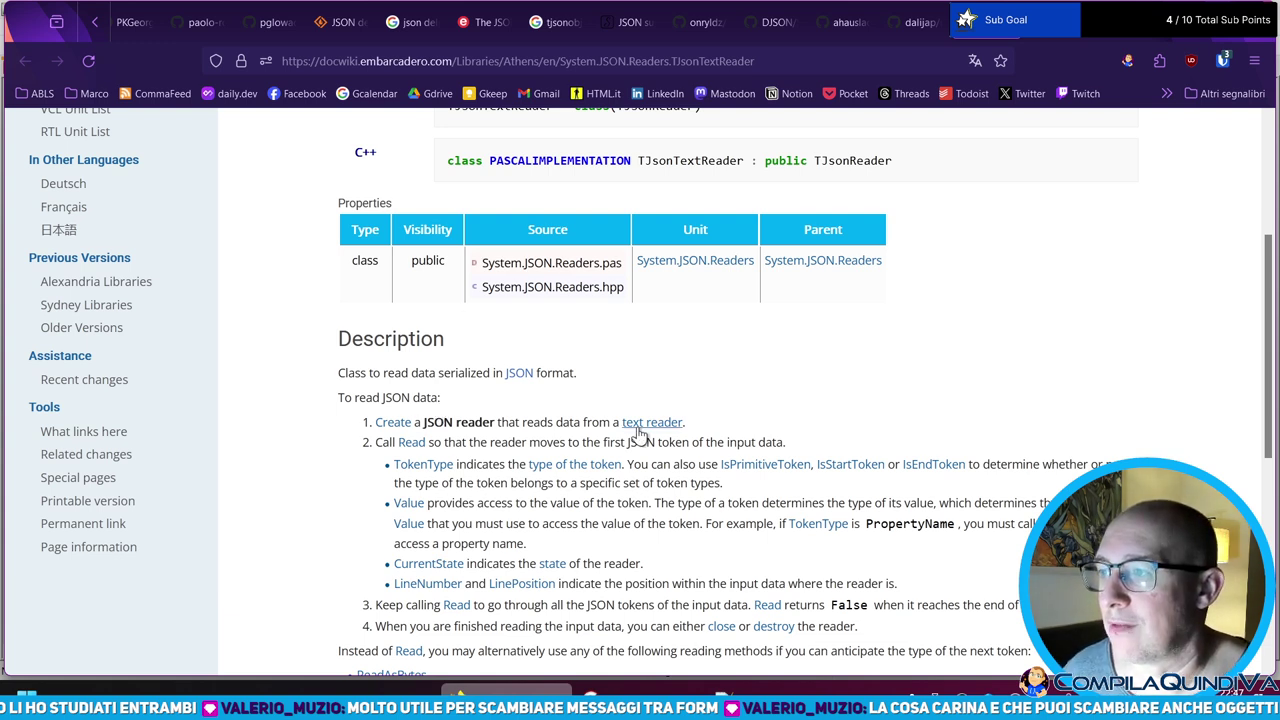
middle_click(410, 444)
key(ctrl+Tab)
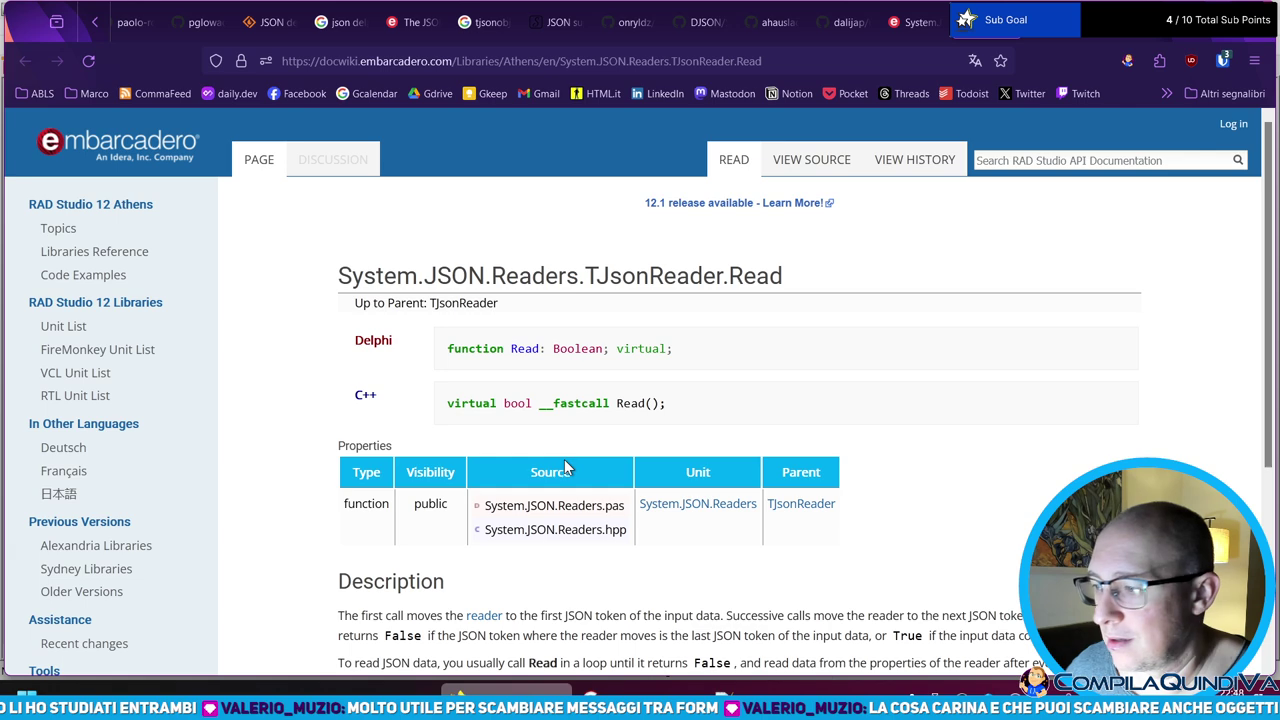
- Switch to Notepad++ and select the opening brace of the JSON sample as the first token
key(alt+Tab)
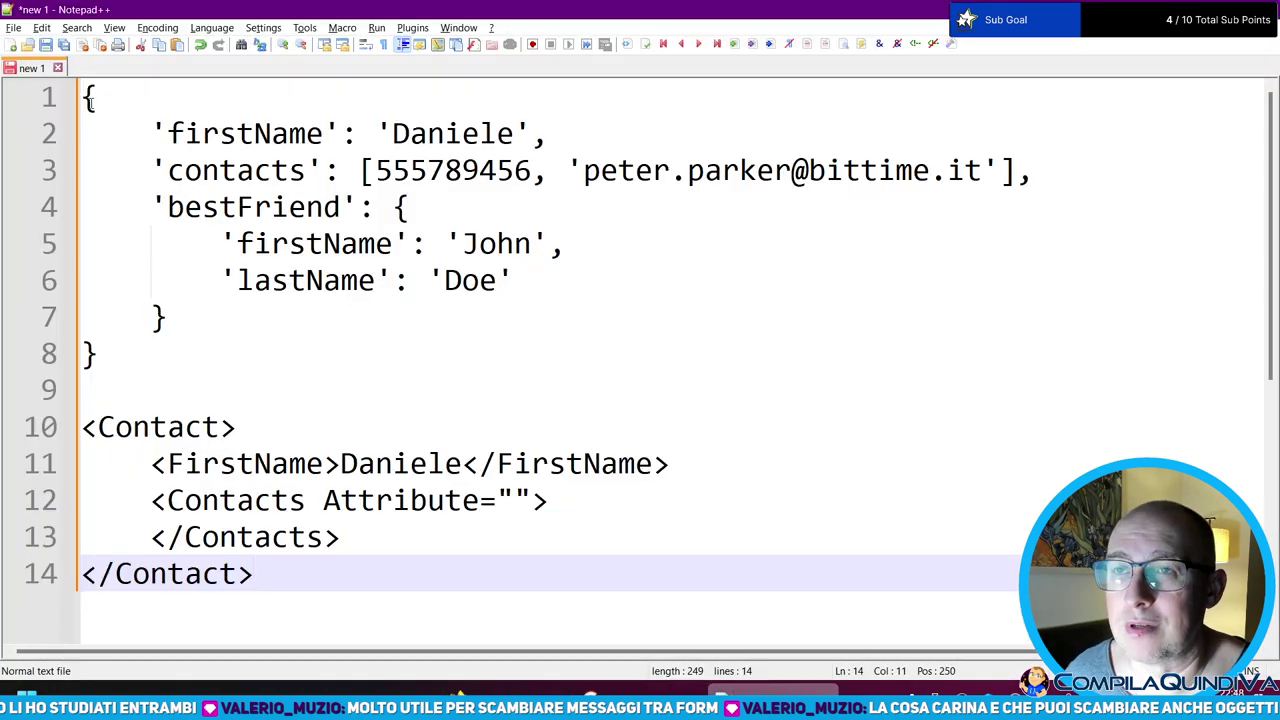
key(Up)
key(Up)
key(Up)
key(Up)
key(Up)
key(Up)
key(Up)
key(Up)
key(Up)
key(Up)
key(Up)
key(Up)
key(Up)
key(shift+Left)
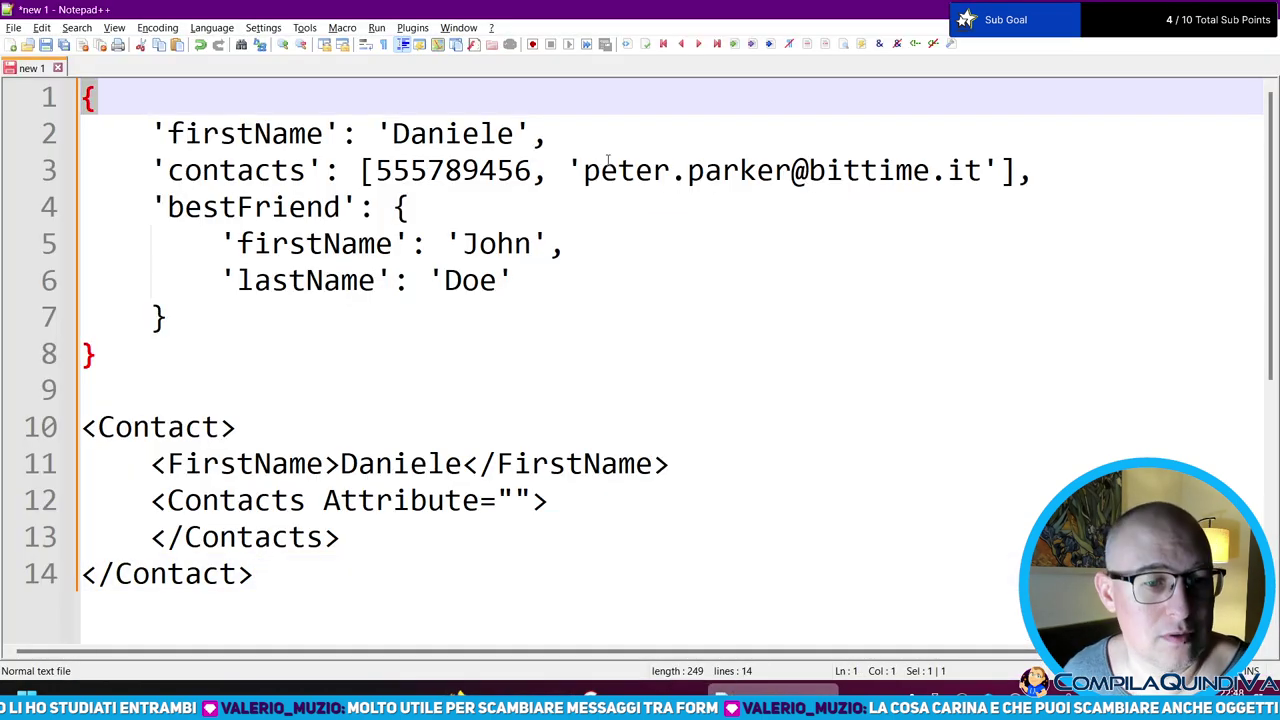
- Select the quoted 'firstName' key on line 2 as the following token, then place the cursor after it
key(Down)
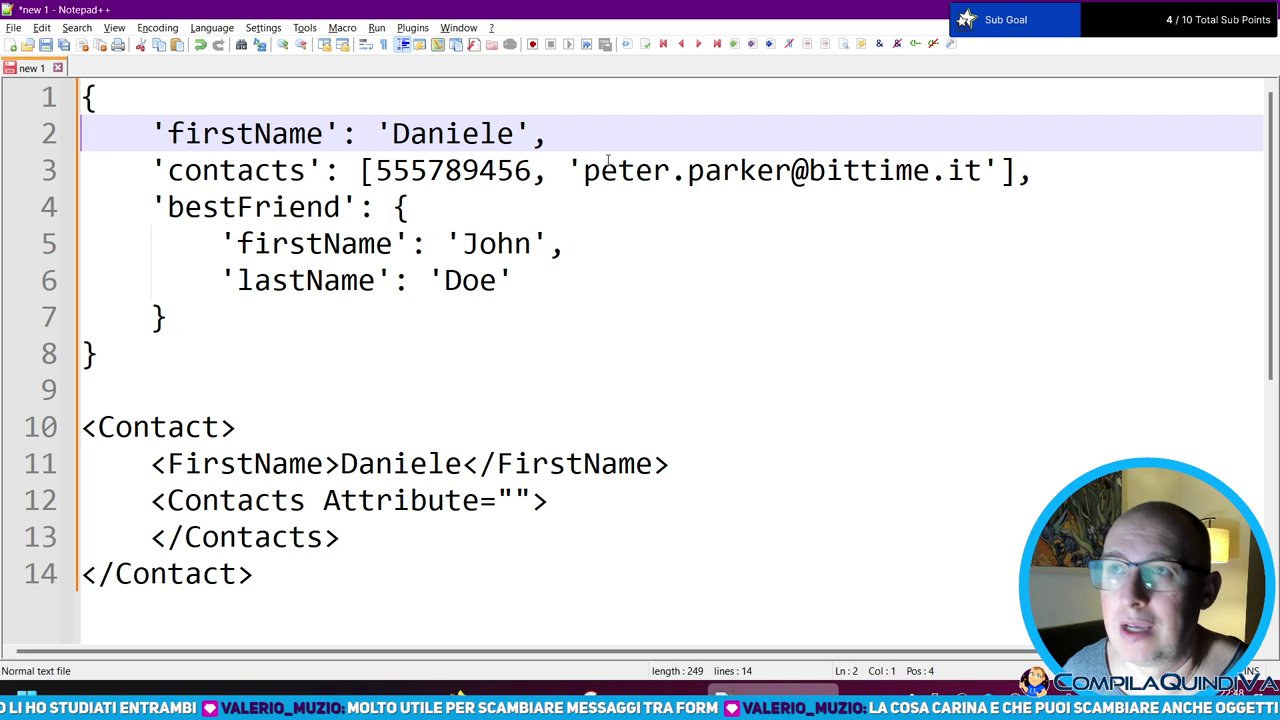
key(Right)
key(shift+Right)
key(shift+Right)
key(shift+Right)
key(shift+Right)
key(shift+Right)
key(shift+Right)
key(shift+Right)
key(shift+Right)
key(shift+Right)
key(shift+Right)
key(shift+Right)
key(shift+Right)
key(shift+Left)
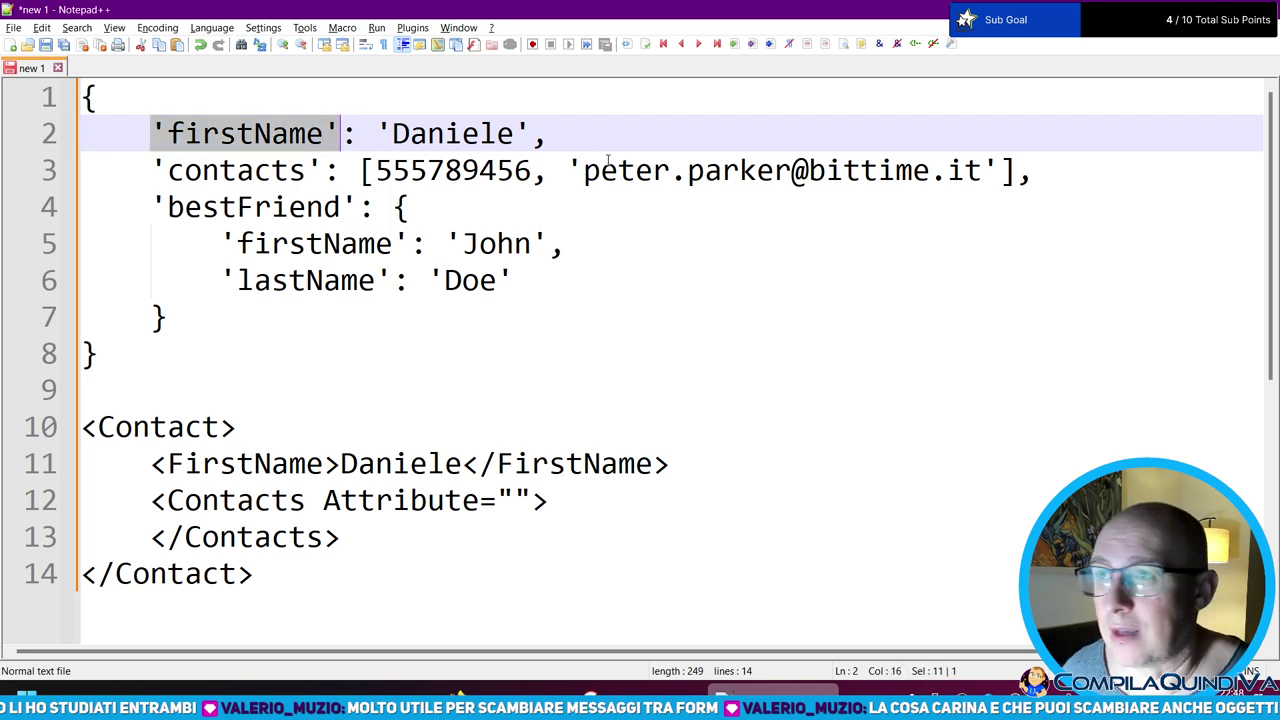
key(Left)
key(ctrl+shift+Left)
key(Right)
key(Right)
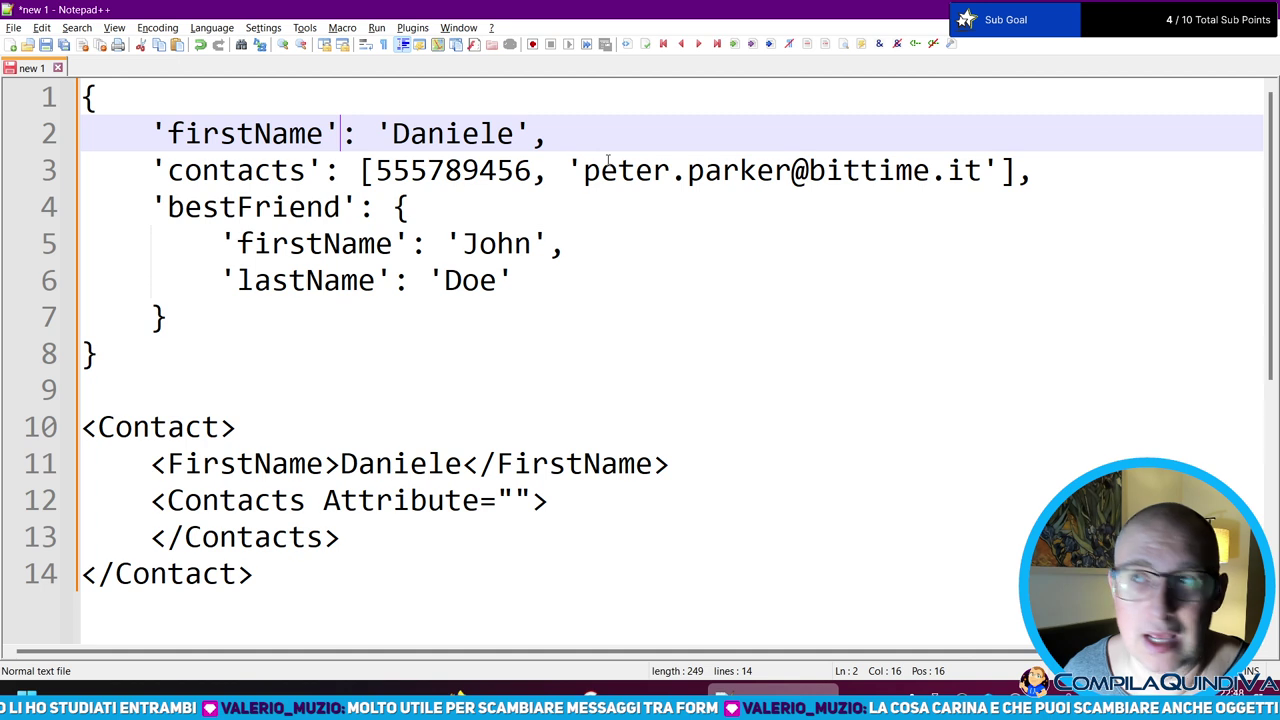
- Select the quoted string value of the firstName key on line 2, without its trailing comma
key(Right)
key(Right)
key(Right)
key(Left)
key(ctrl+shift+Right)
key(ctrl+shift+Right)
key(ctrl+shift+Right)
key(shift+Left)
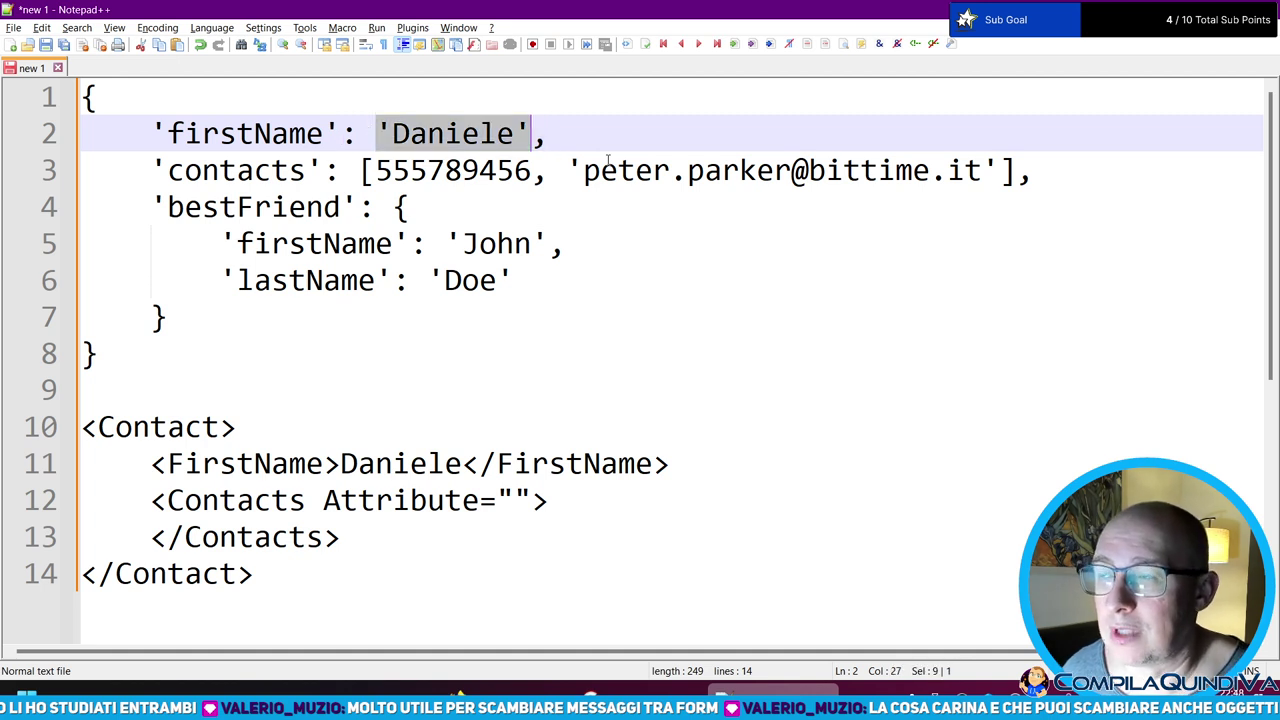
- Select the quoted 'contacts' key on line 3 of the JSON sample, then move the cursor down to line 4
key(Down)
key(Home)
key(ctrl+shift+Right)
key(ctrl+shift+Right)
key(shift+Right)
key(shift+Right)
key(Down)
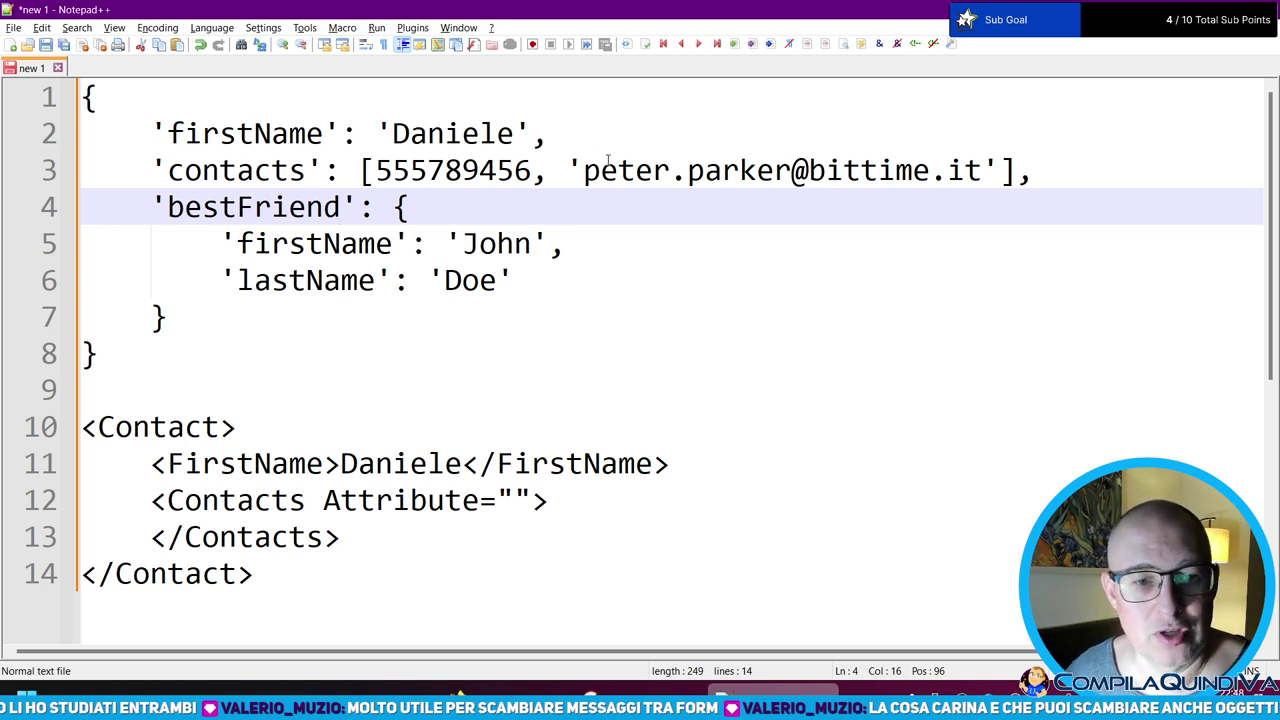
- Return to the firstName value on line 2 and place the cursor between its closing quote and the comma
key(Up)
key(Up)
key(shift+Left)
key(ctrl+shift+Left)
key(shift+Left)
key(Down)
key(Right)
key(Up)
key(End)
key(Left)
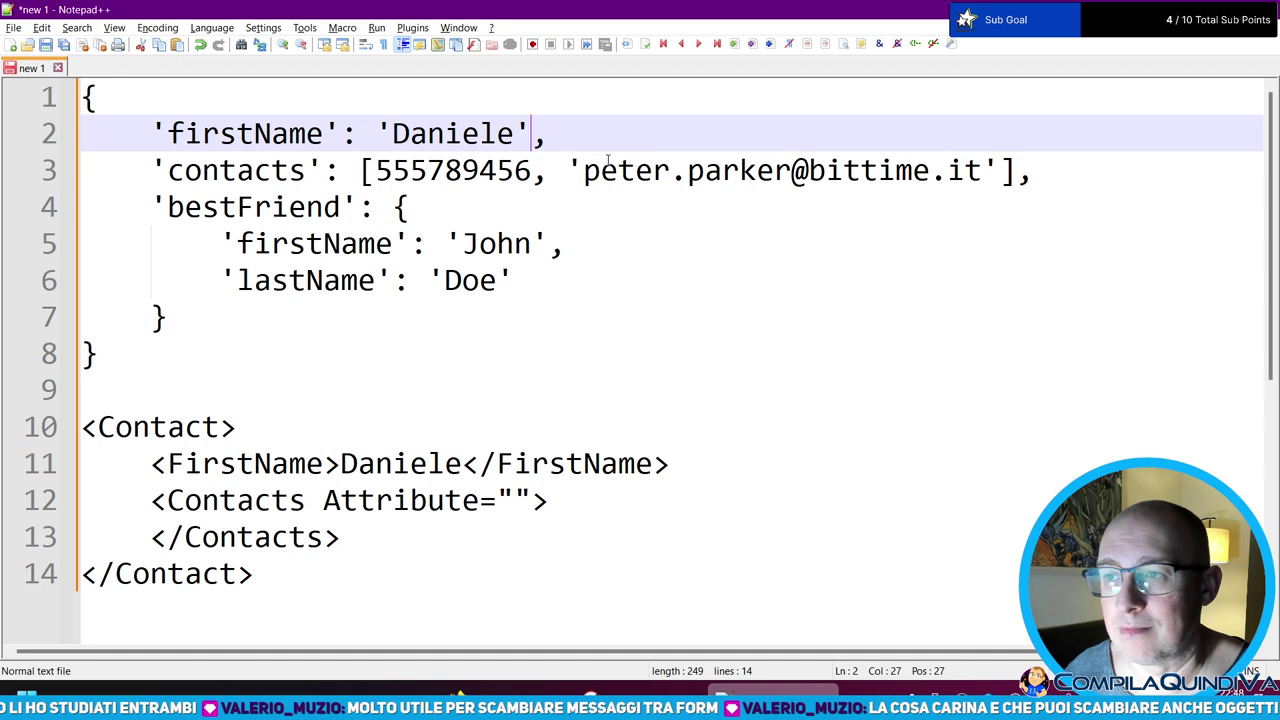
- Place the cursor before the opening brace on line 1 as the reader's starting position
key(ctrl+Home)
key(Down)
key(Up)
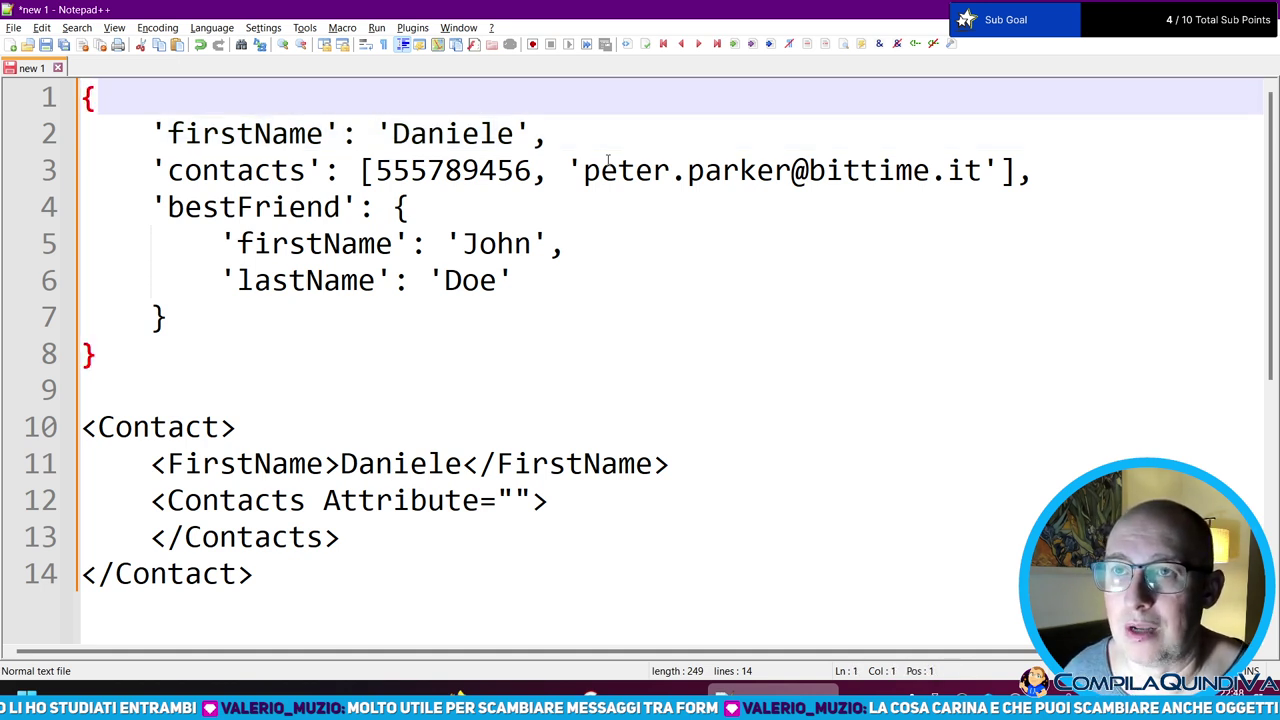
key(Down)
key(Up)
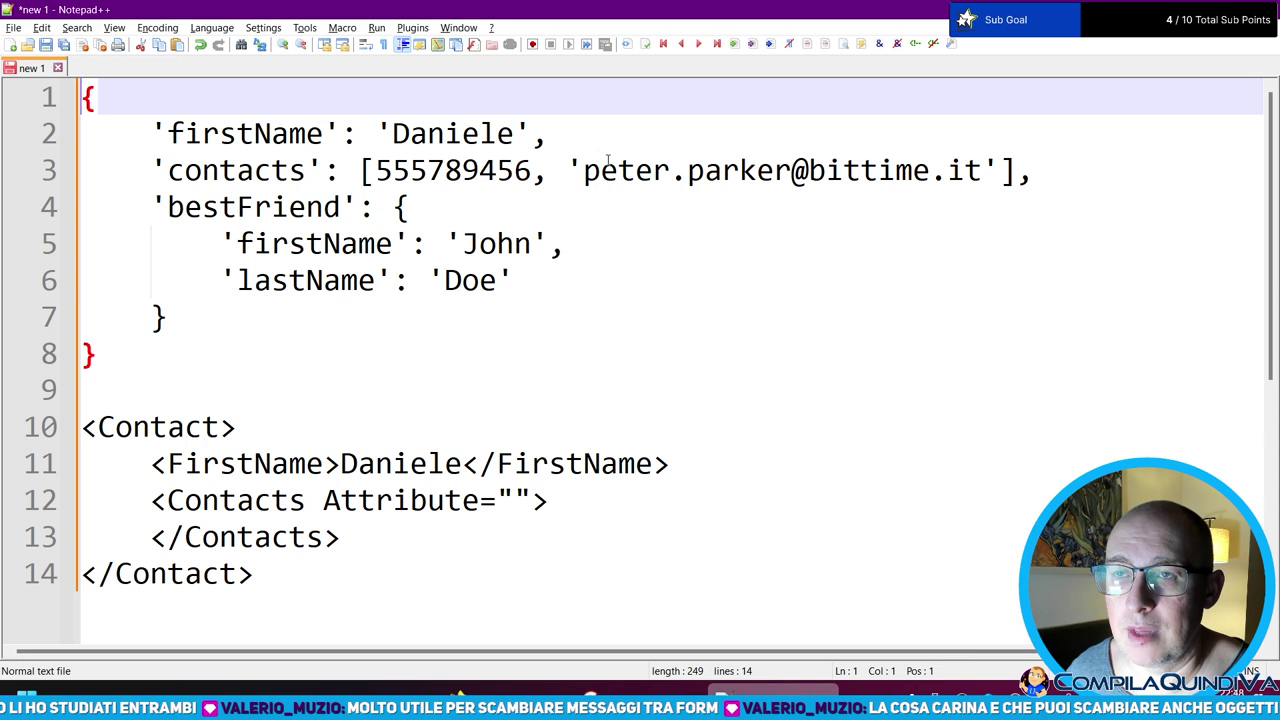
- Select firstName from its opening quote on line 2, then extend the selection through the value to the end of the line
key(Down)
key(Home)
key(shift+Right)
key(ctrl+shift+Right)
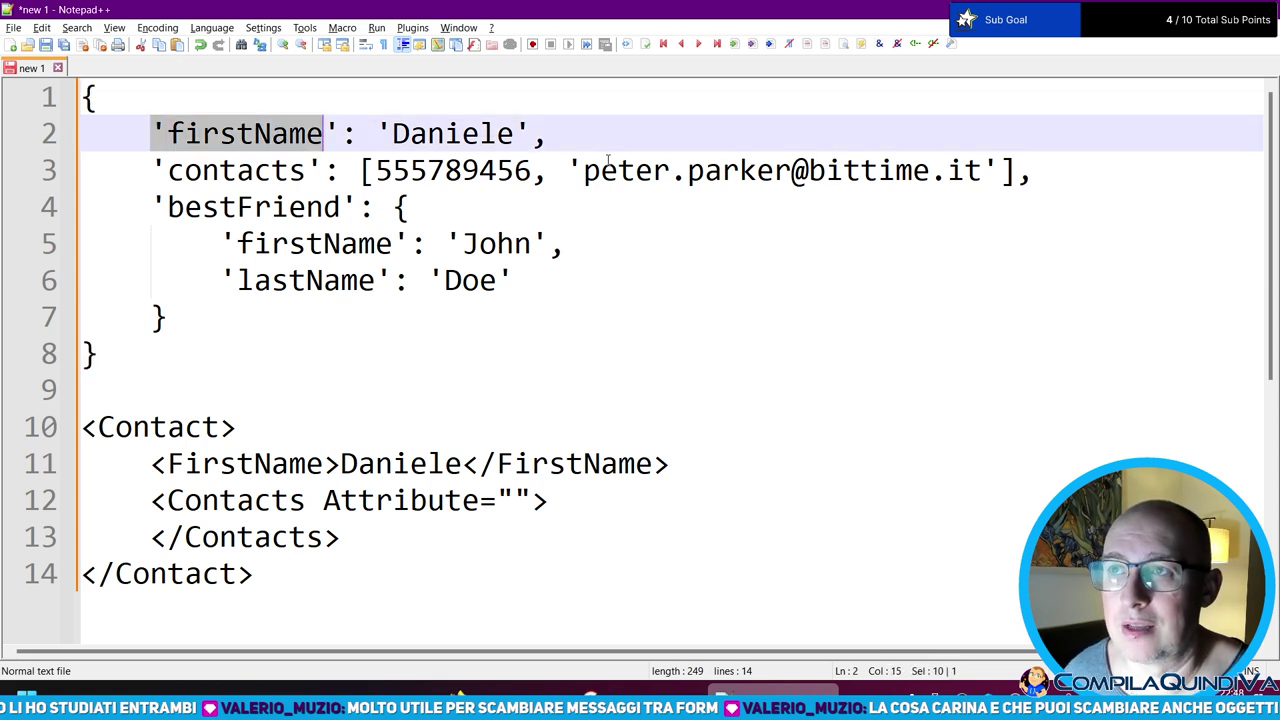
key(shift+End)
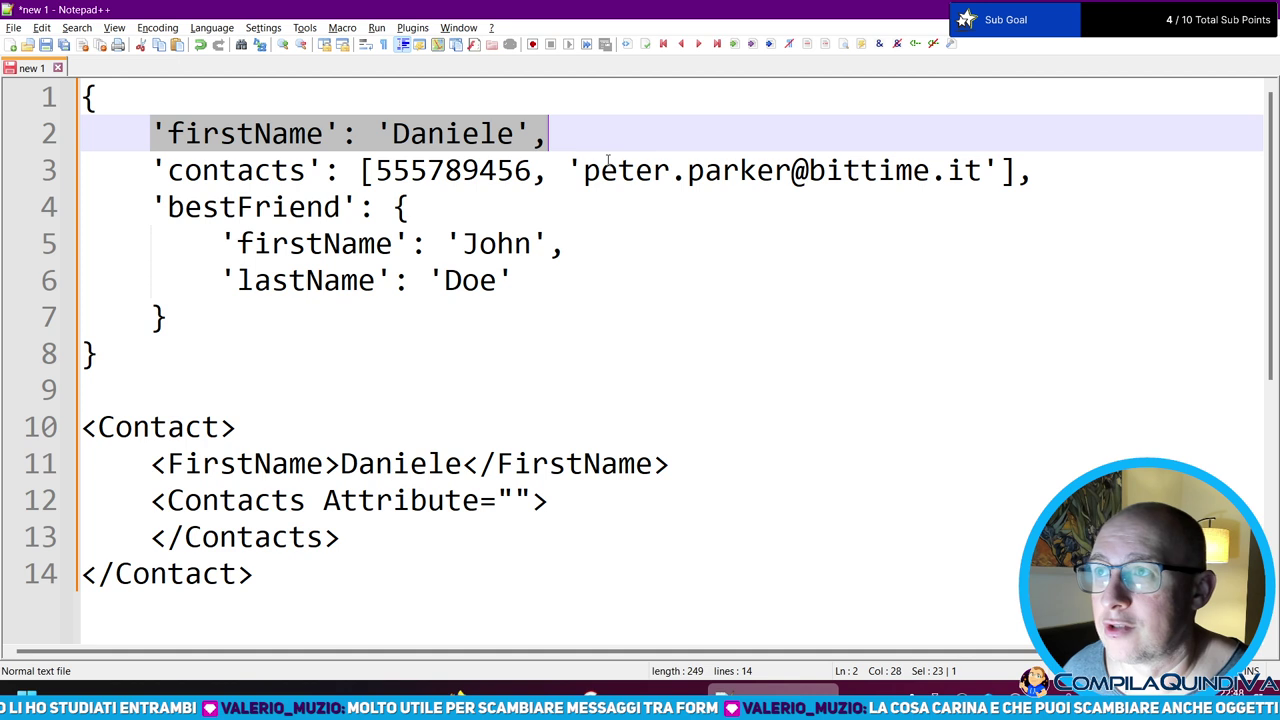
- Select the 'firstName' key together with its colon, then extend the selection over the whole pair on line 2
key(Left)
key(Home)
key(ctrl+shift+Right)
key(ctrl+shift+Right)
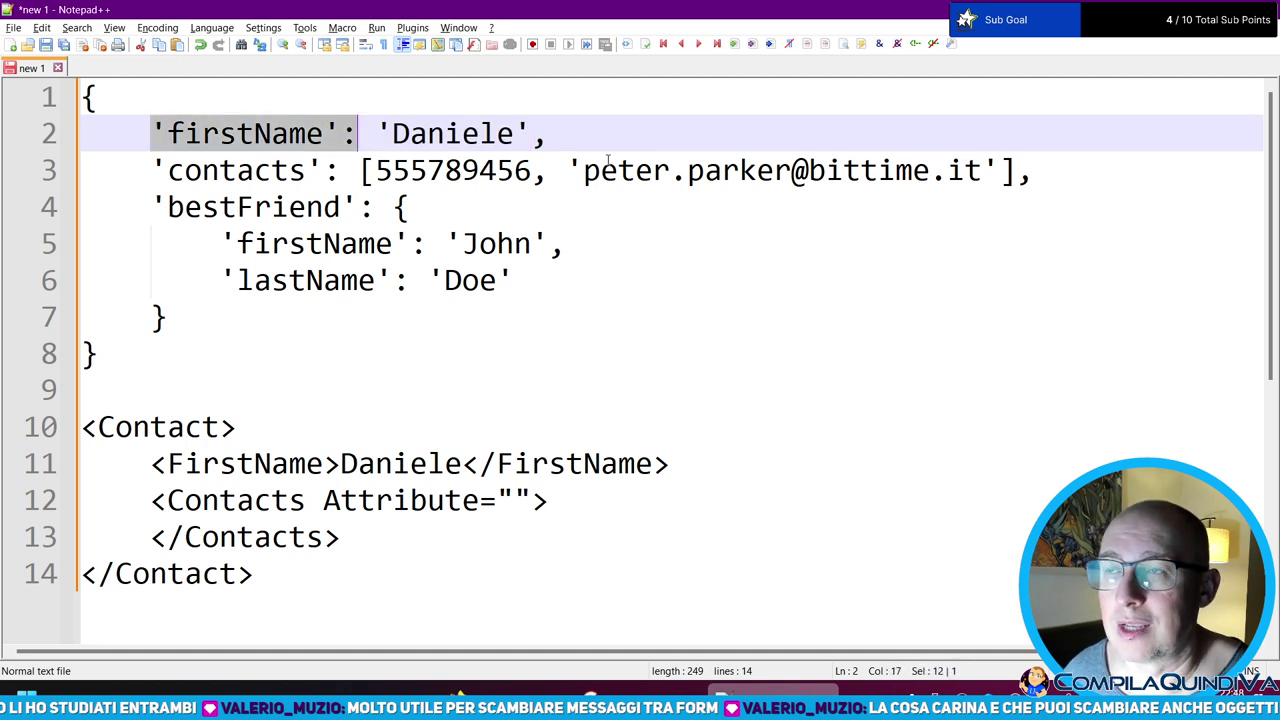
key(shift+End)
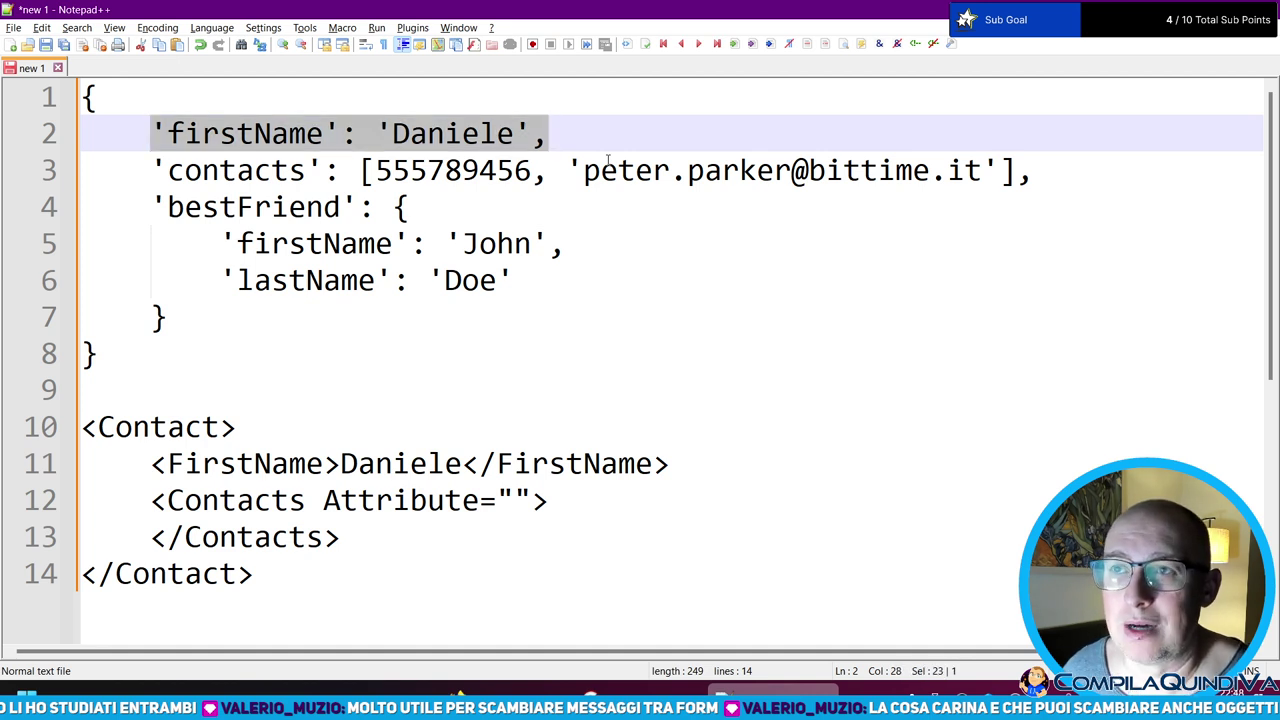
- Move between lines 1 to 3, then highlight the complete firstName key-value pair on line 2 again
key(Home)
key(Up)
key(Down)
key(Down)
key(Up)
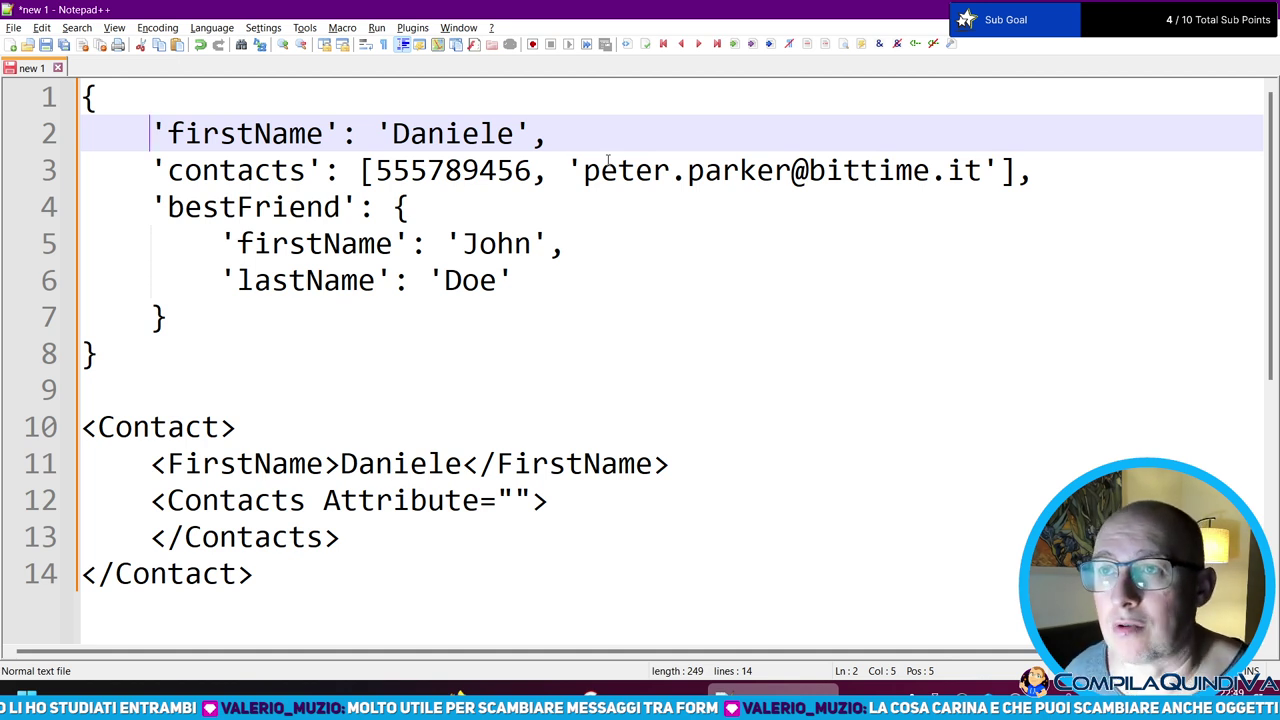
key(shift+End)
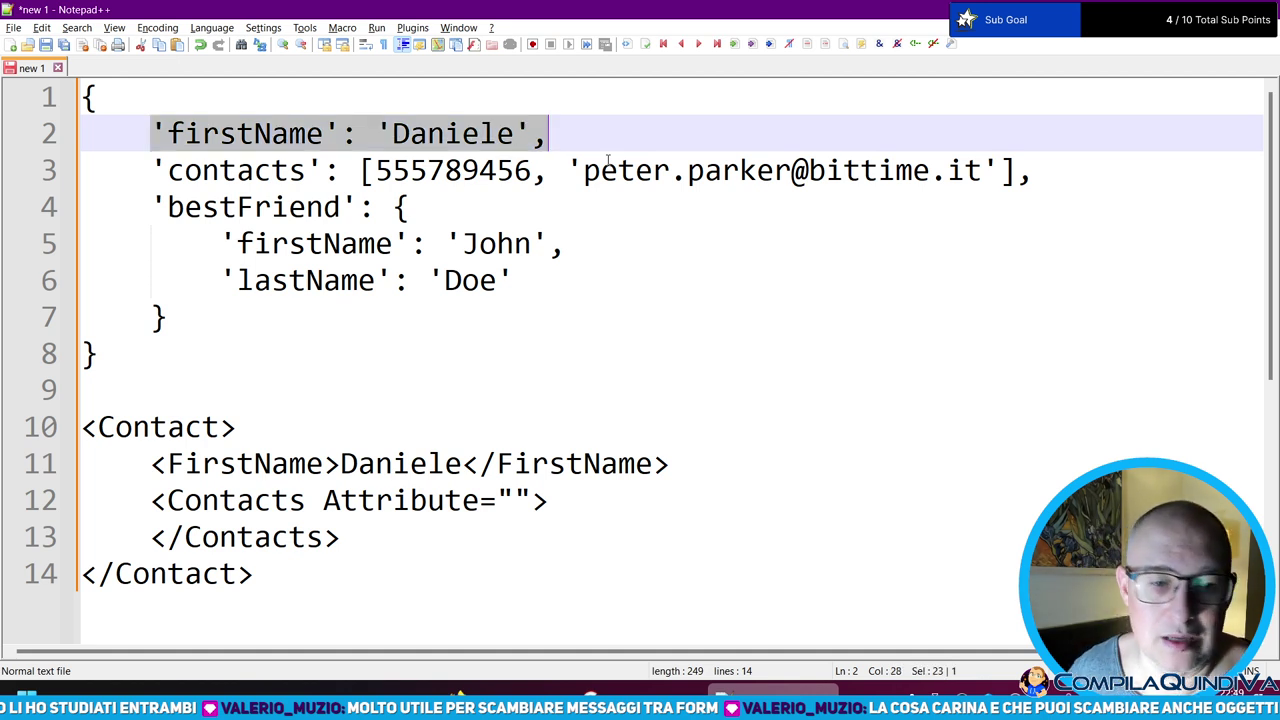
key(Home)
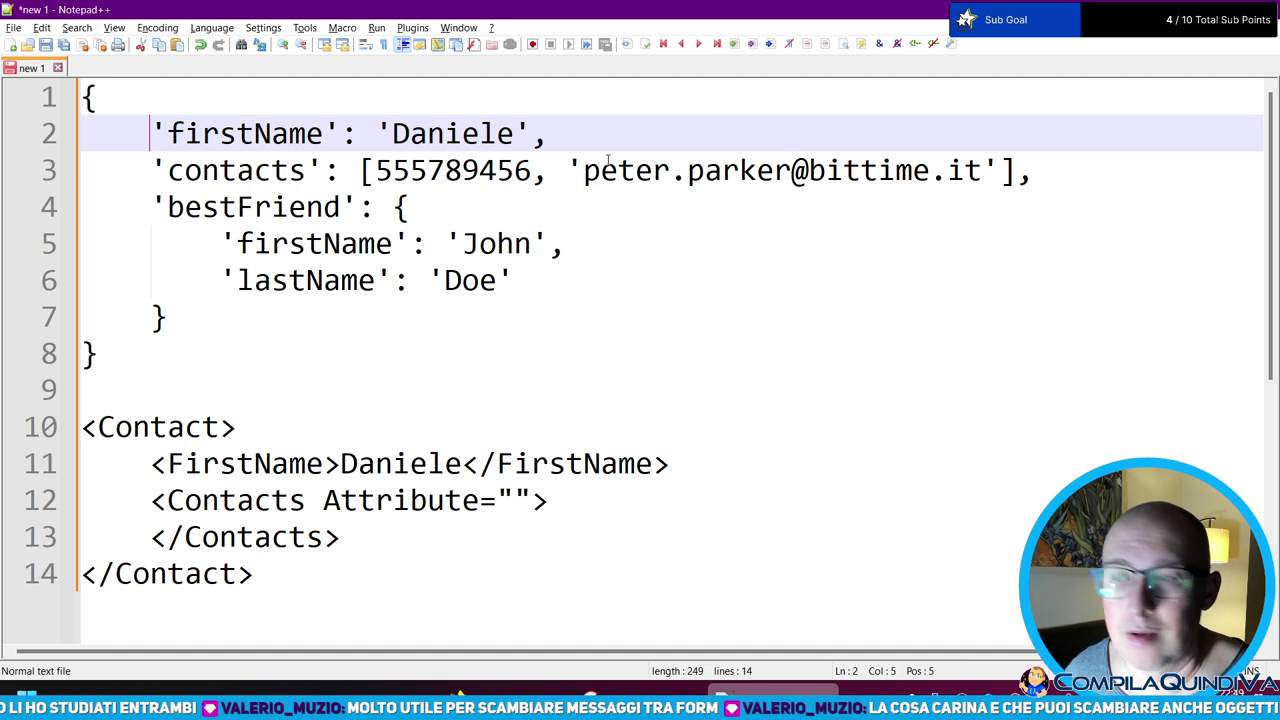
key(shift+End)
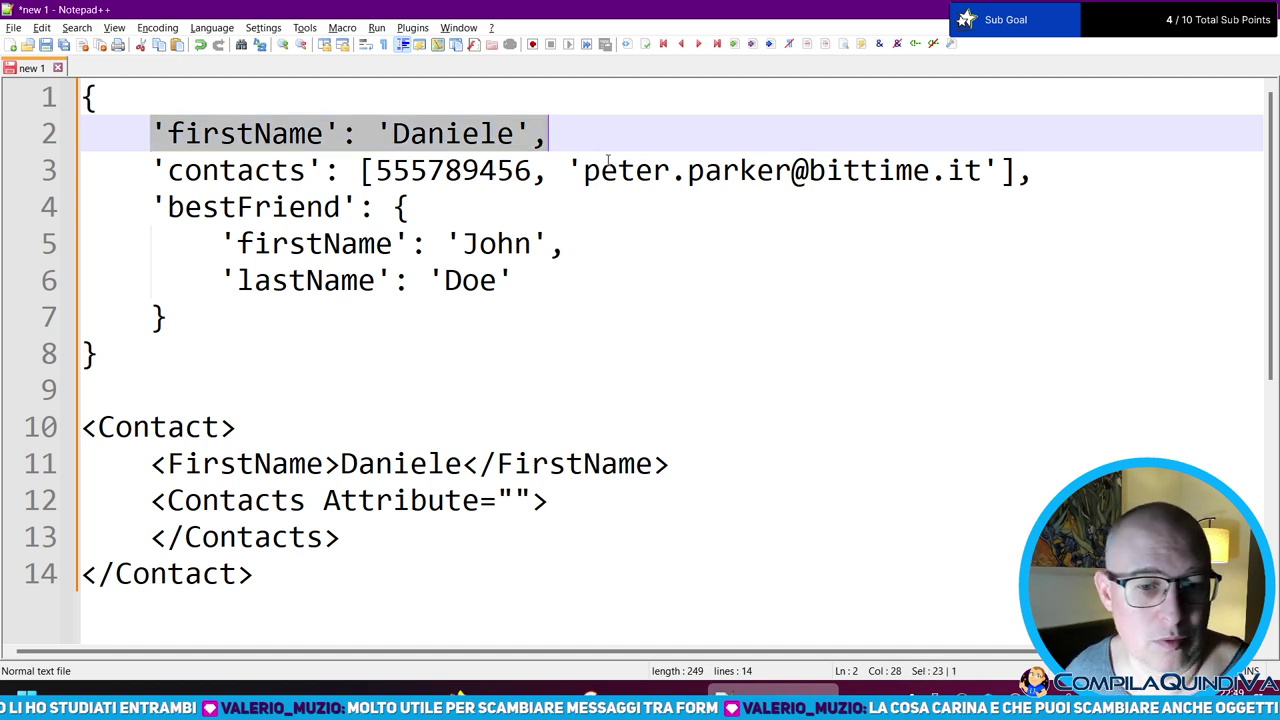
- Narrow the selection on line 2 to the firstName key alone, leaving out the colon and the value
key(Home)
key(shift+Right)
key(shift+Right)
key(shift+Right)
key(shift+Right)
key(shift+Right)
key(shift+Right)
key(shift+Right)
key(shift+Right)
key(shift+Right)
key(shift+Right)
key(shift+Right)
key(shift+Right)
key(shift+Left)
key(Right)
key(shift+Left)
key(shift+Left)
key(shift+Left)
key(shift+Left)
key(shift+Left)
key(shift+Left)
key(shift+Left)
key(shift+Left)
key(shift+Left)
key(shift+Left)
key(shift+Left)
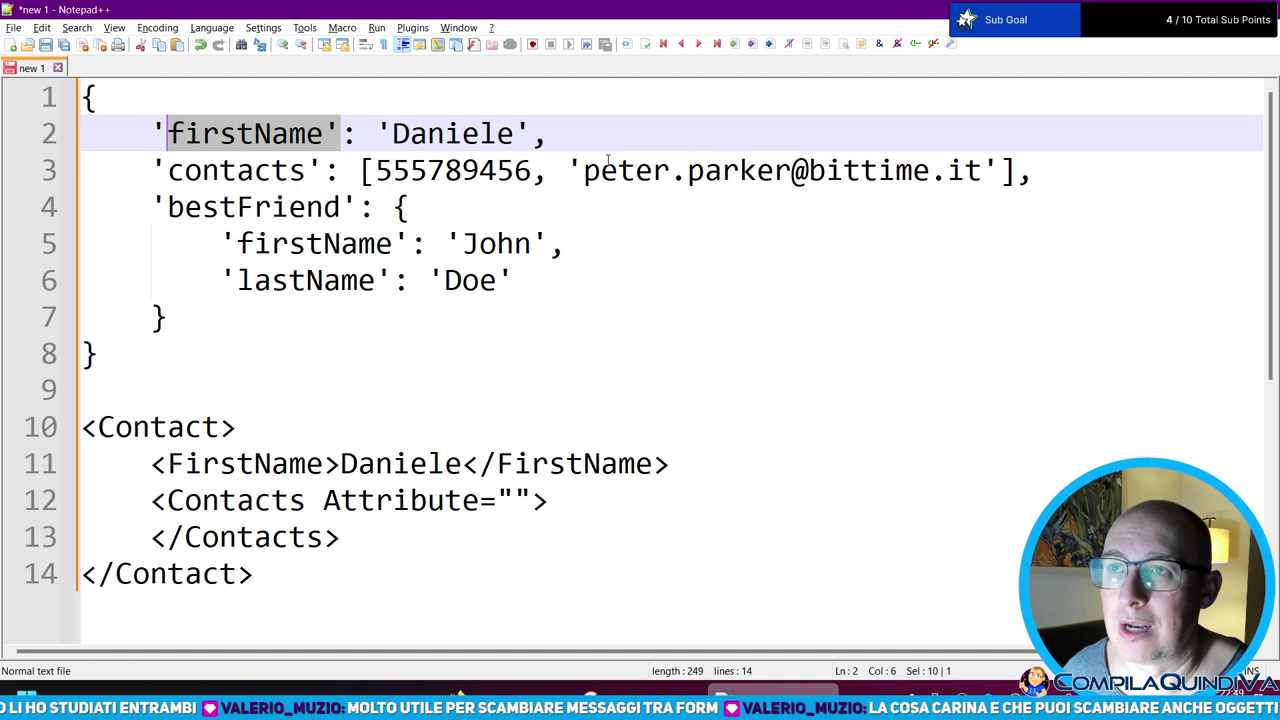
- Place the cursor before the 'contacts' key at the start of line 3
key(Right)
key(Right)
key(End)
key(Down)
key(Home)
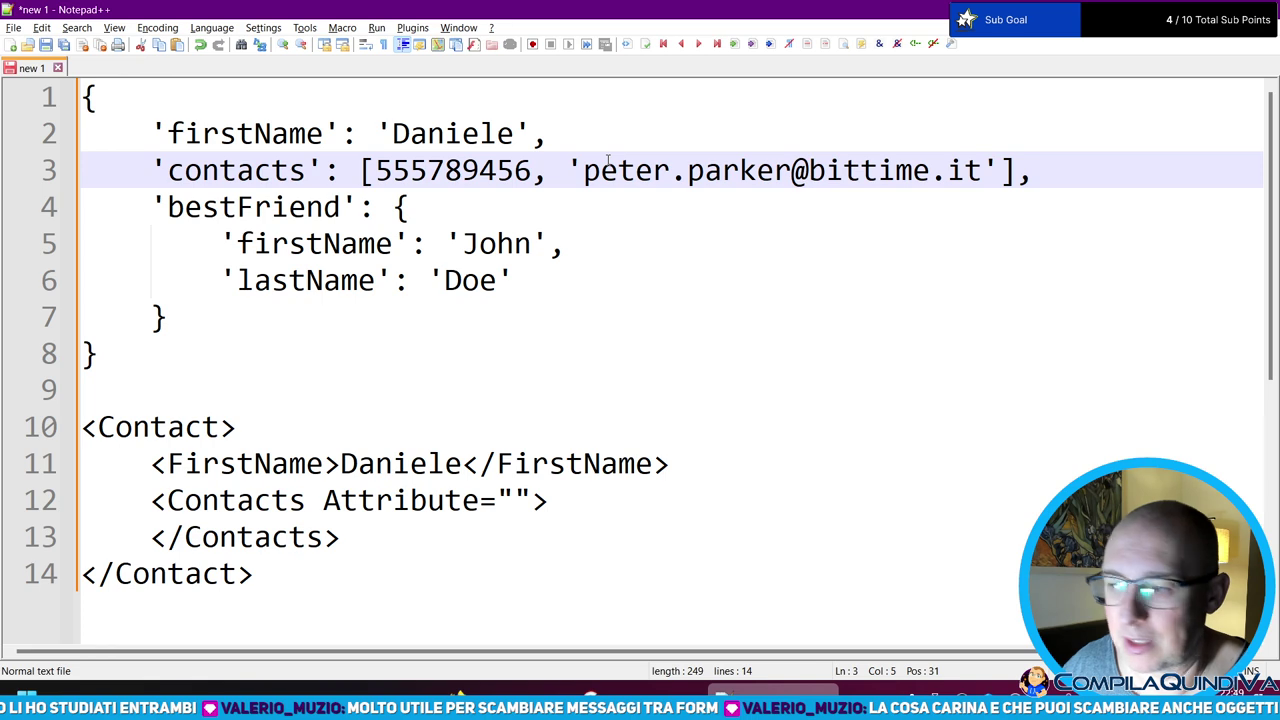
- Switch to the browser, return to the TJsonTextReader page and open the documentation of its Create constructor
click(506, 690)
scroll(519, 303, down, 3)
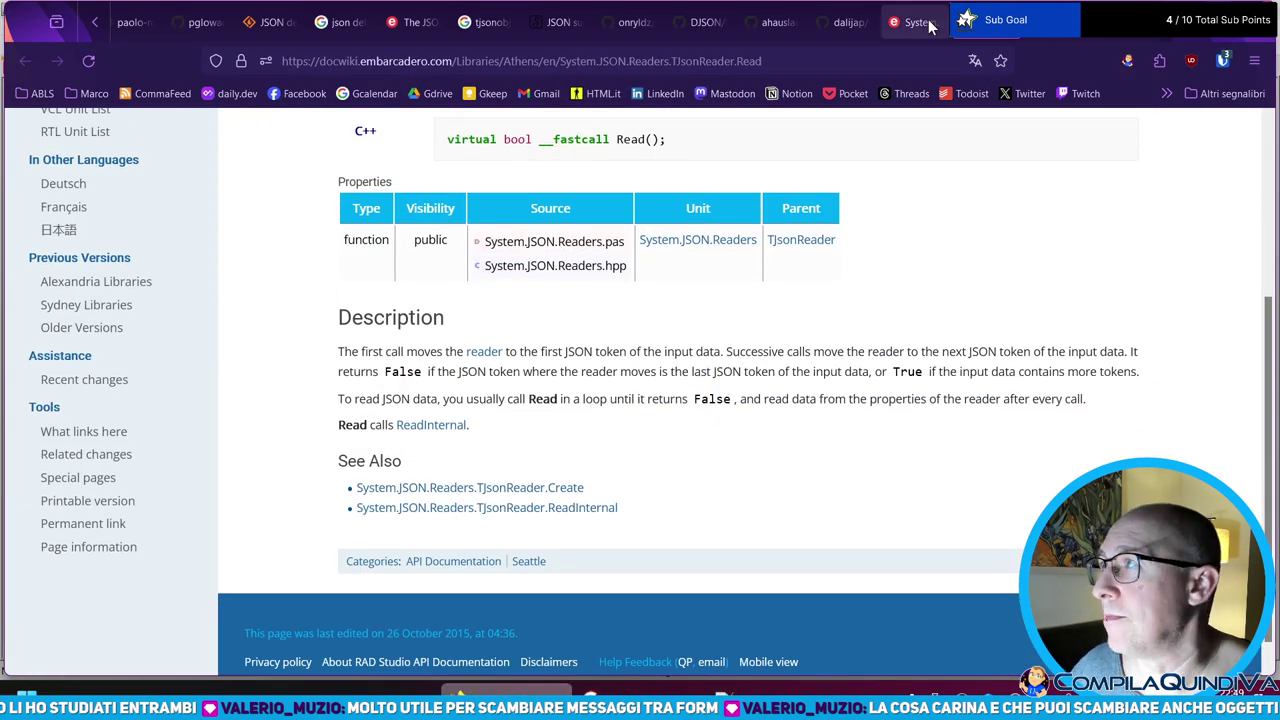
click(937, 28)
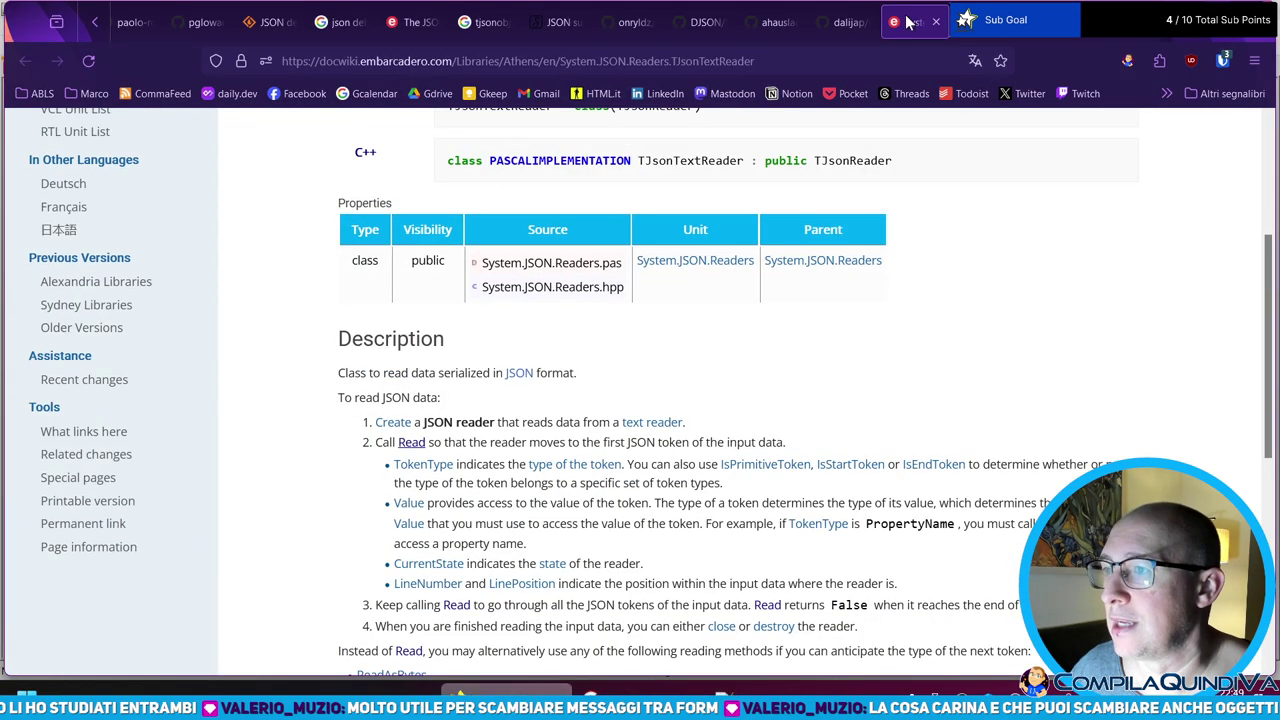
click(385, 425)
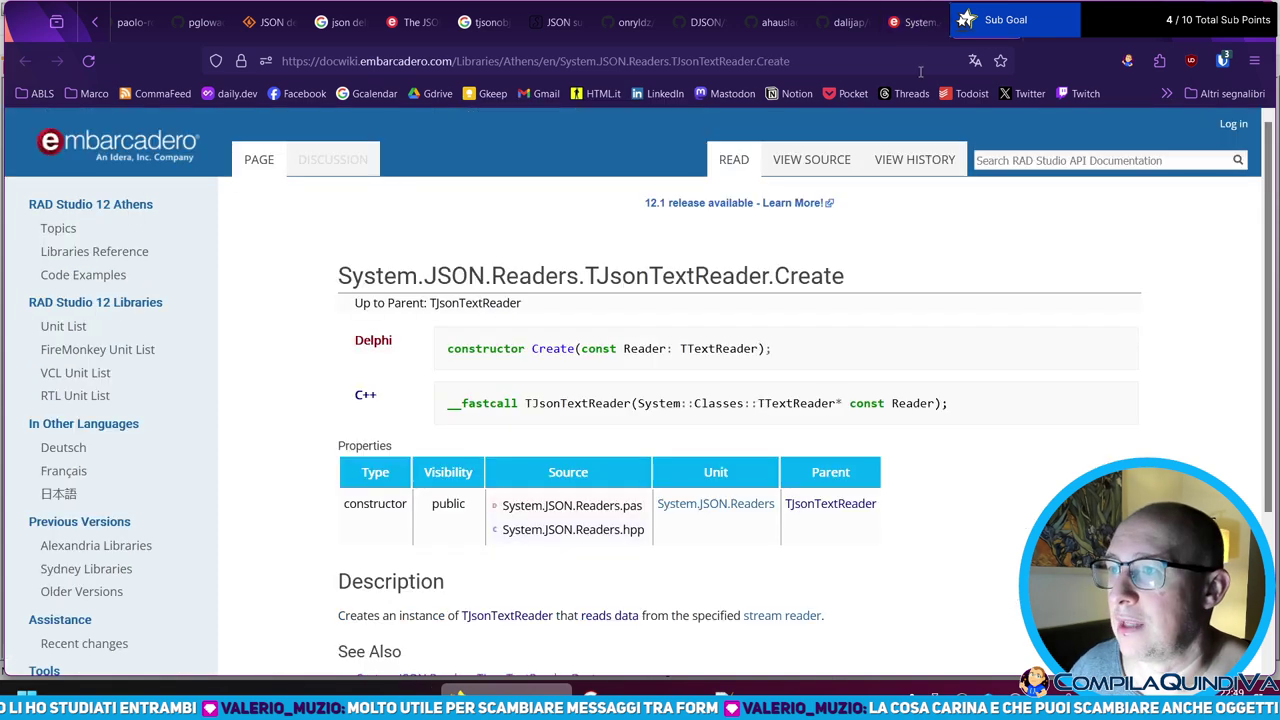
- Highlight the constructor's Reader parameter in the Delphi signature, then only its TTextReader type
scroll(643, 284, down, 2)
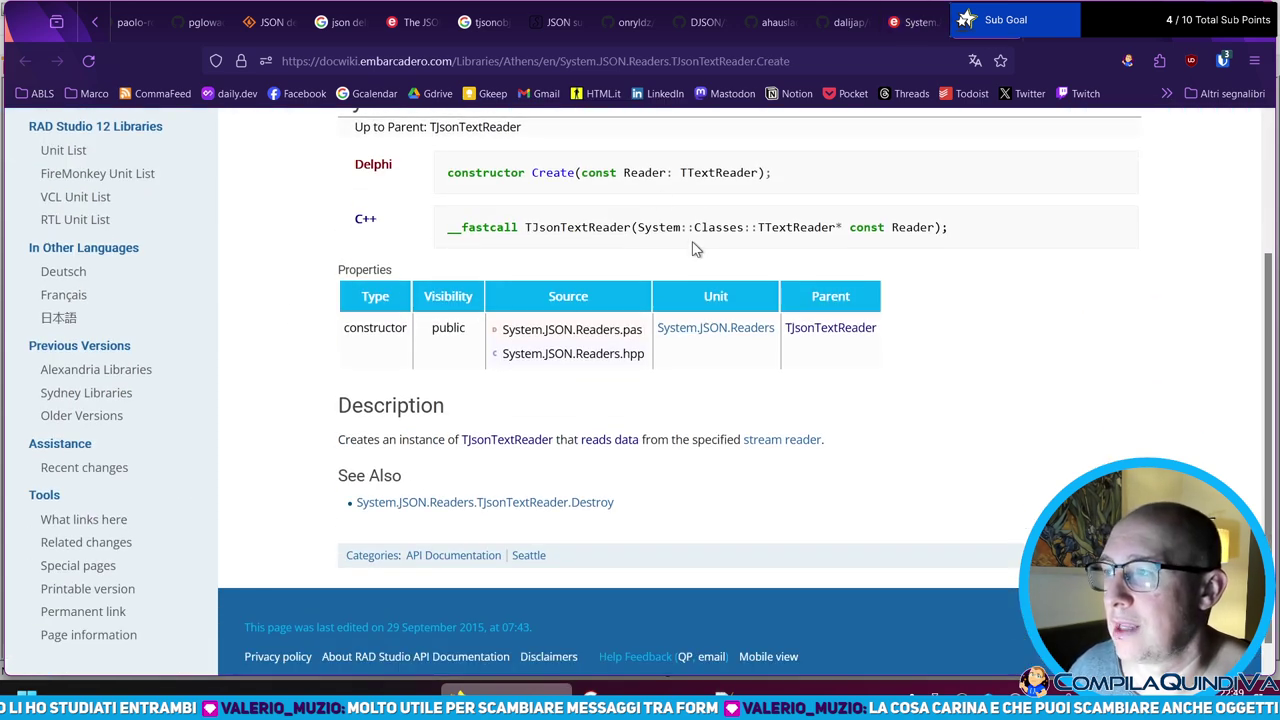
drag(581, 173, 761, 173)
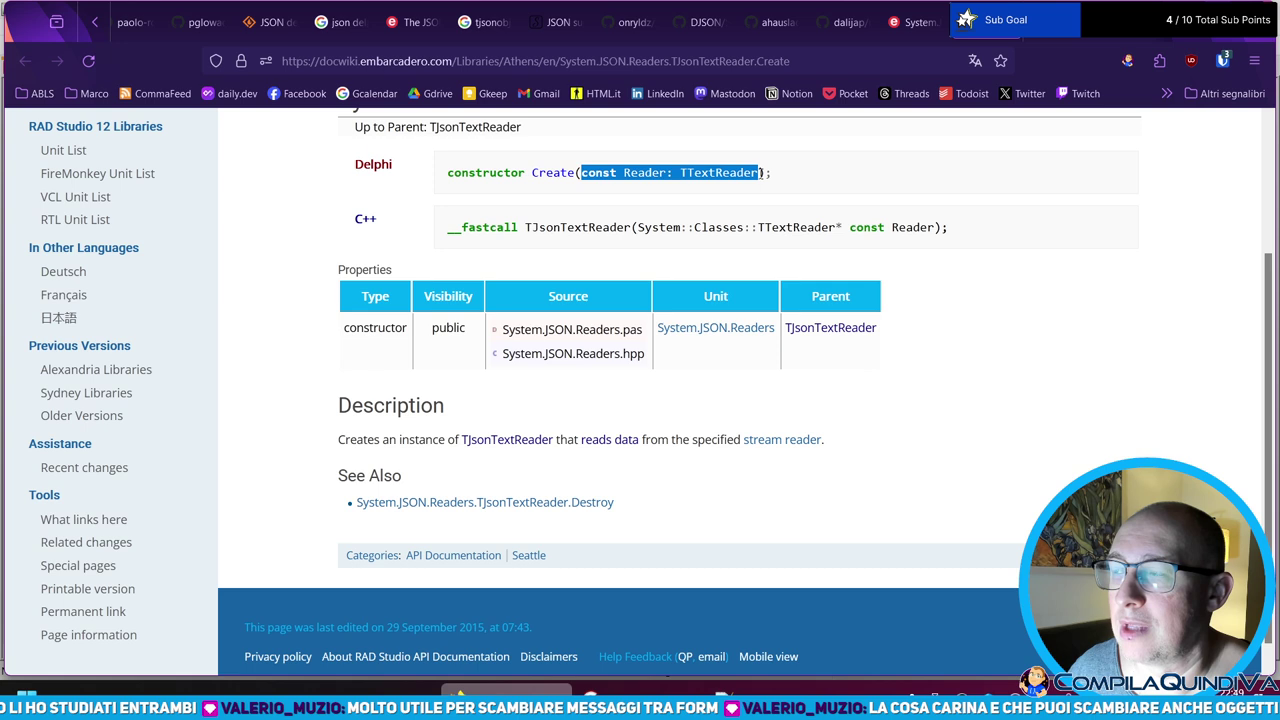
double_click(715, 176)
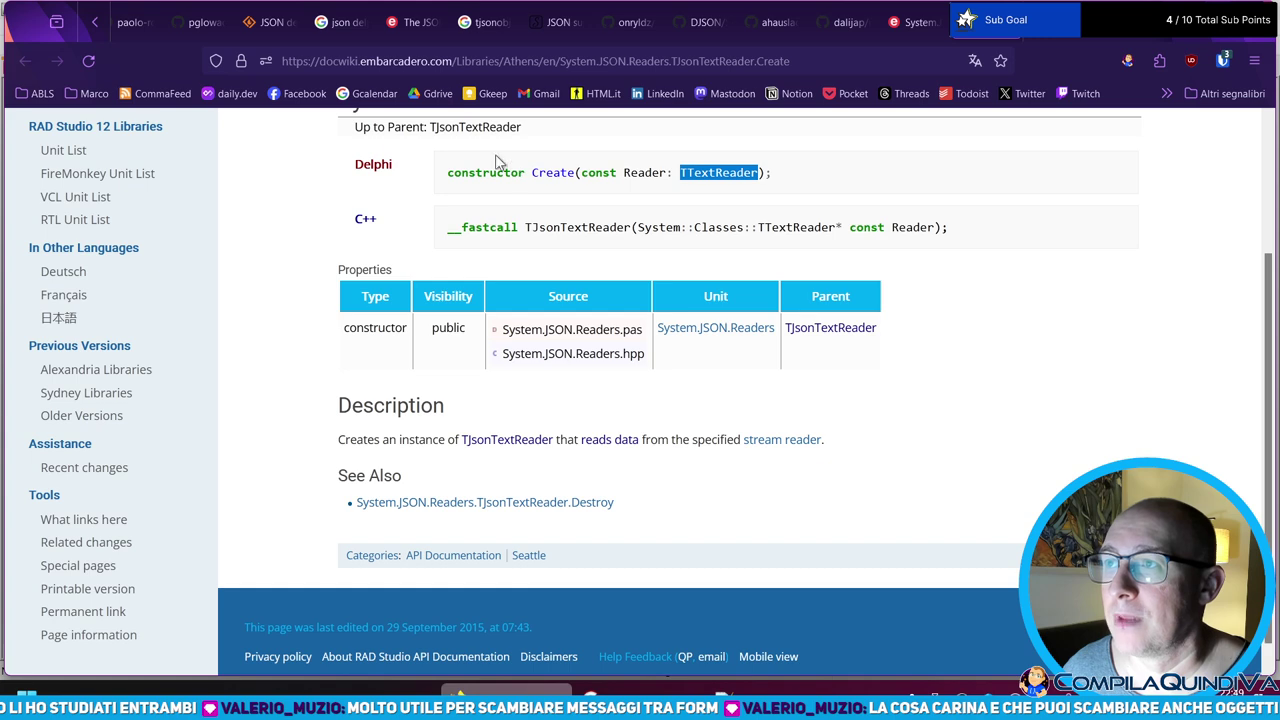
scroll(462, 234, up, 1)
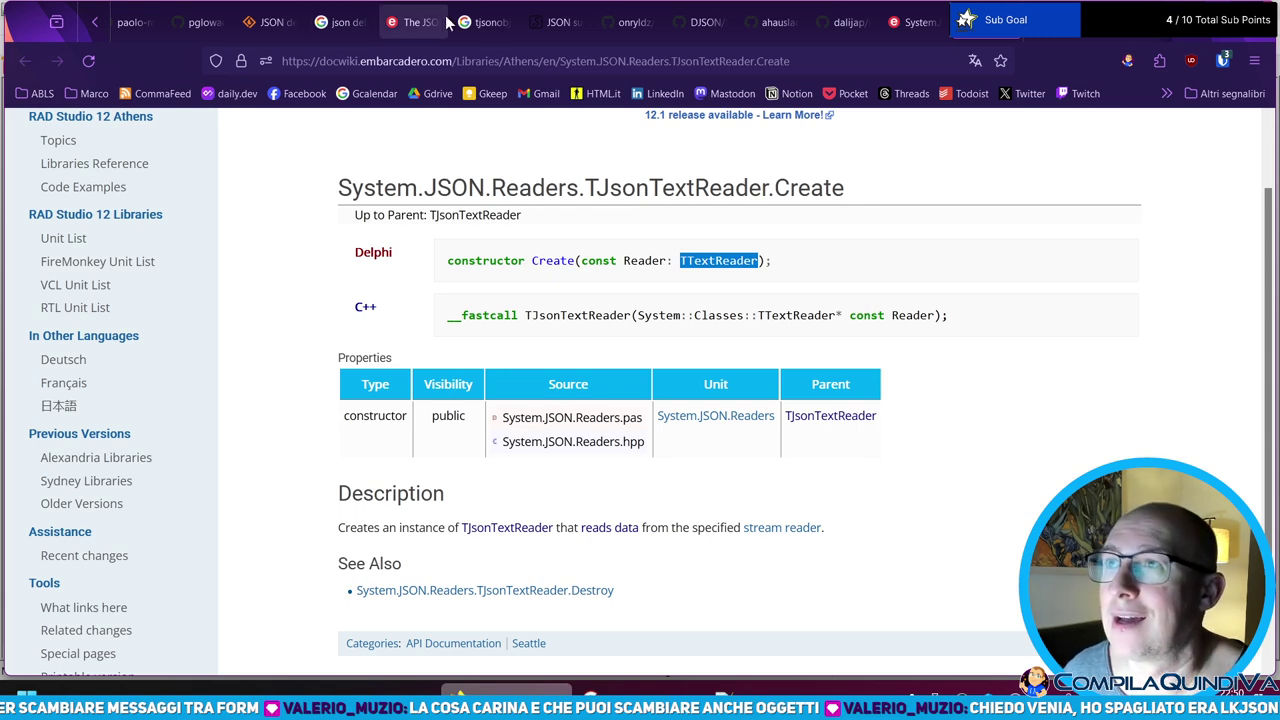
- Close the blog post on JSON support in Delphi and view the README of the x-superobject repository
click(625, 30)
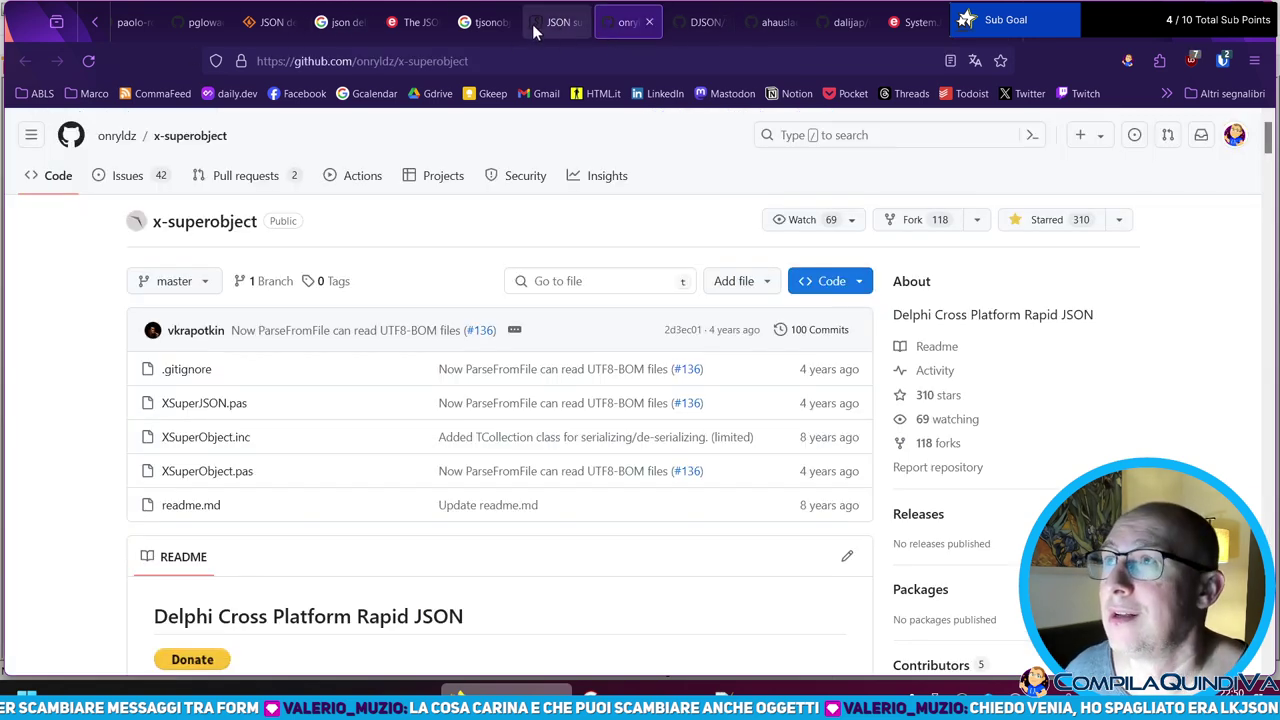
click(538, 22)
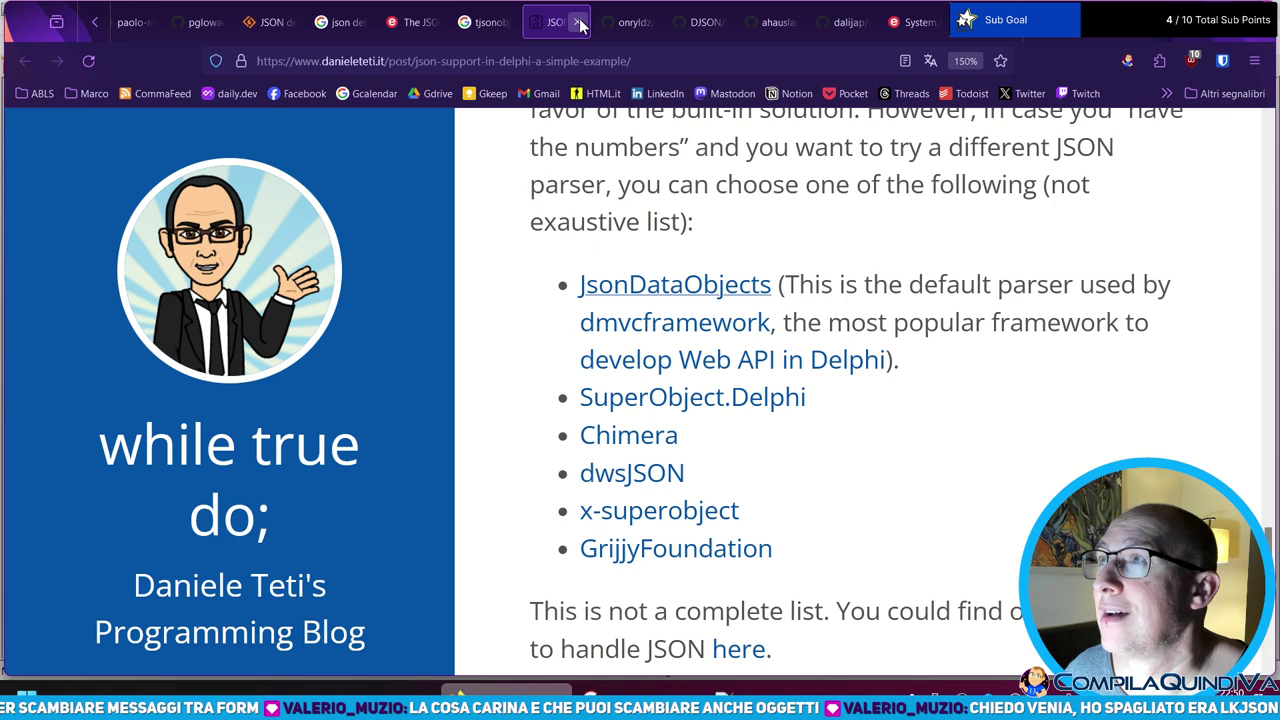
key(ctrl+w)
scroll(134, 260, down, 4)
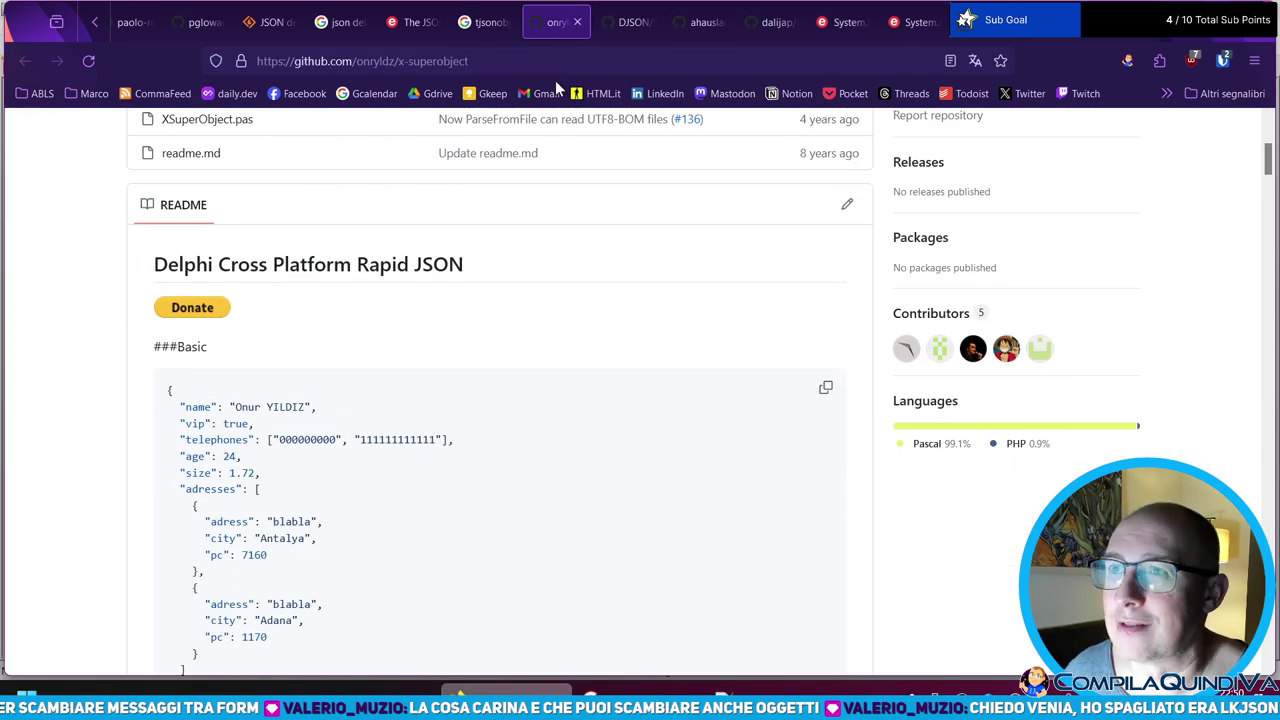
- Open the GitHub home page from the x-superobject repository in a new browser tab and switch to it
scroll(168, 228, up, 4)
right_click(70, 137)
click(94, 151)
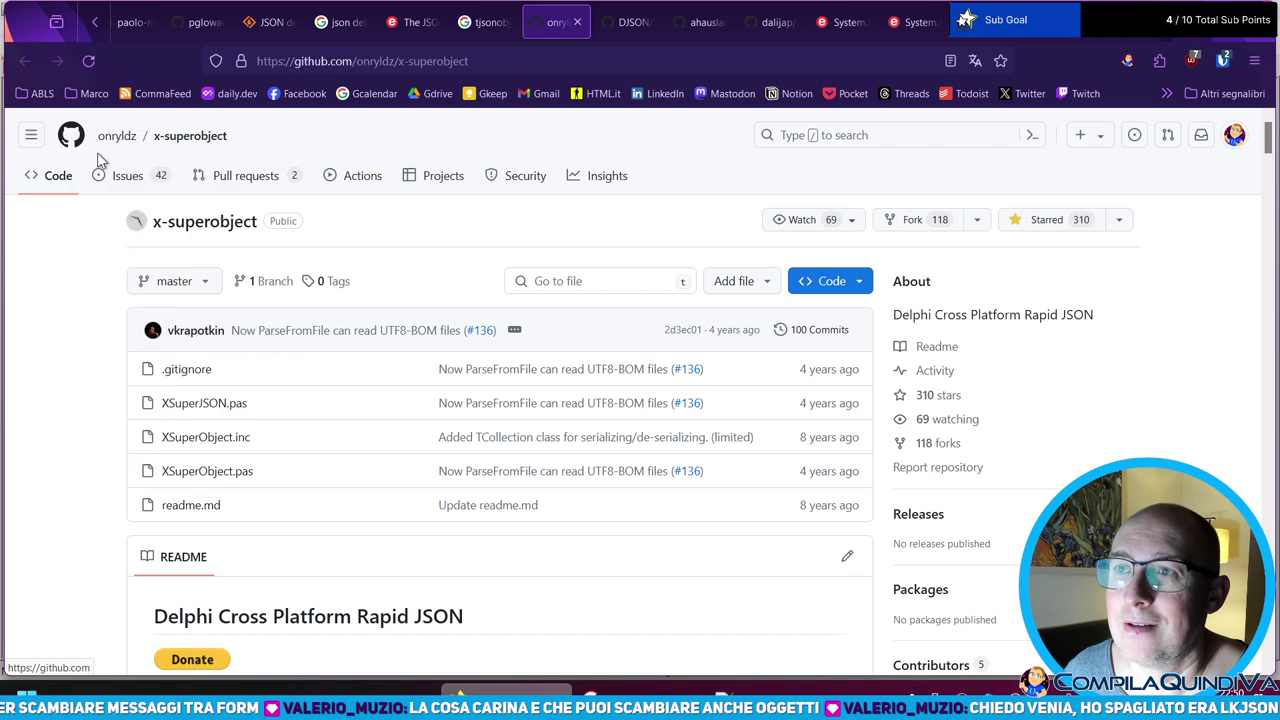
click(654, 22)
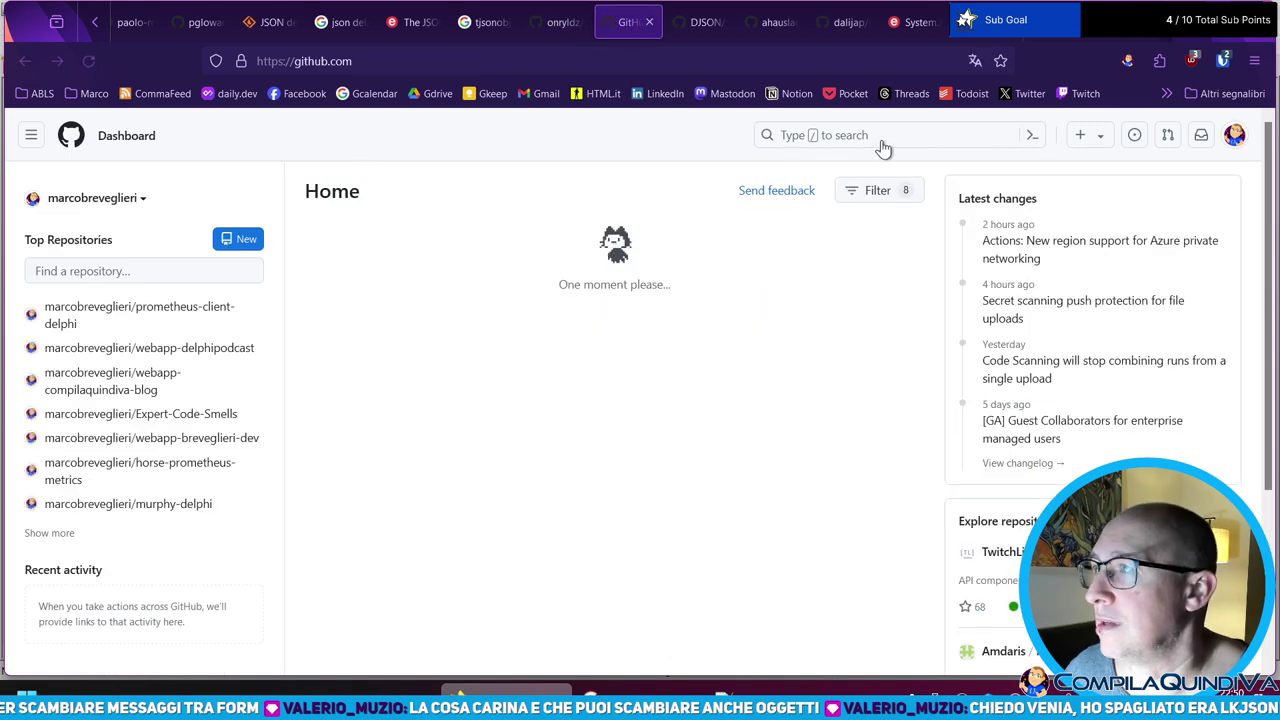
- Search GitHub repositories for "jkson", then refine the query to "jkson pascal"
click(892, 134)
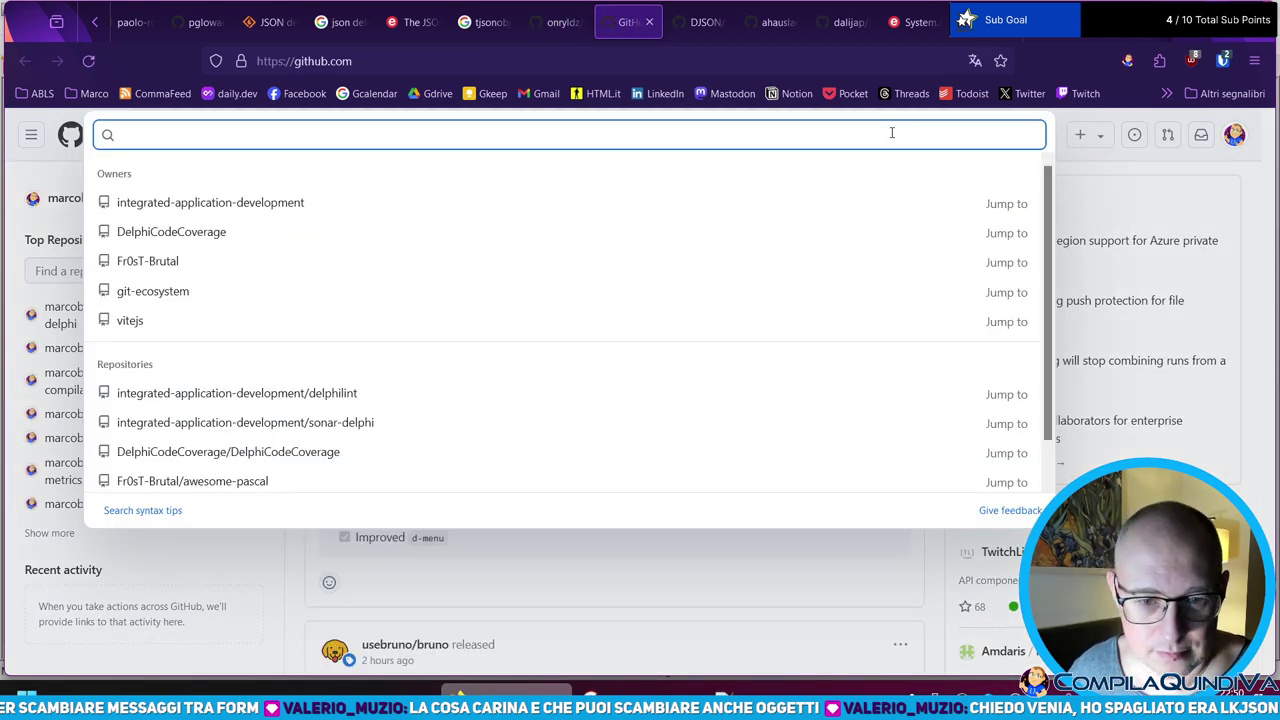
text(jkson)
key(Escape)
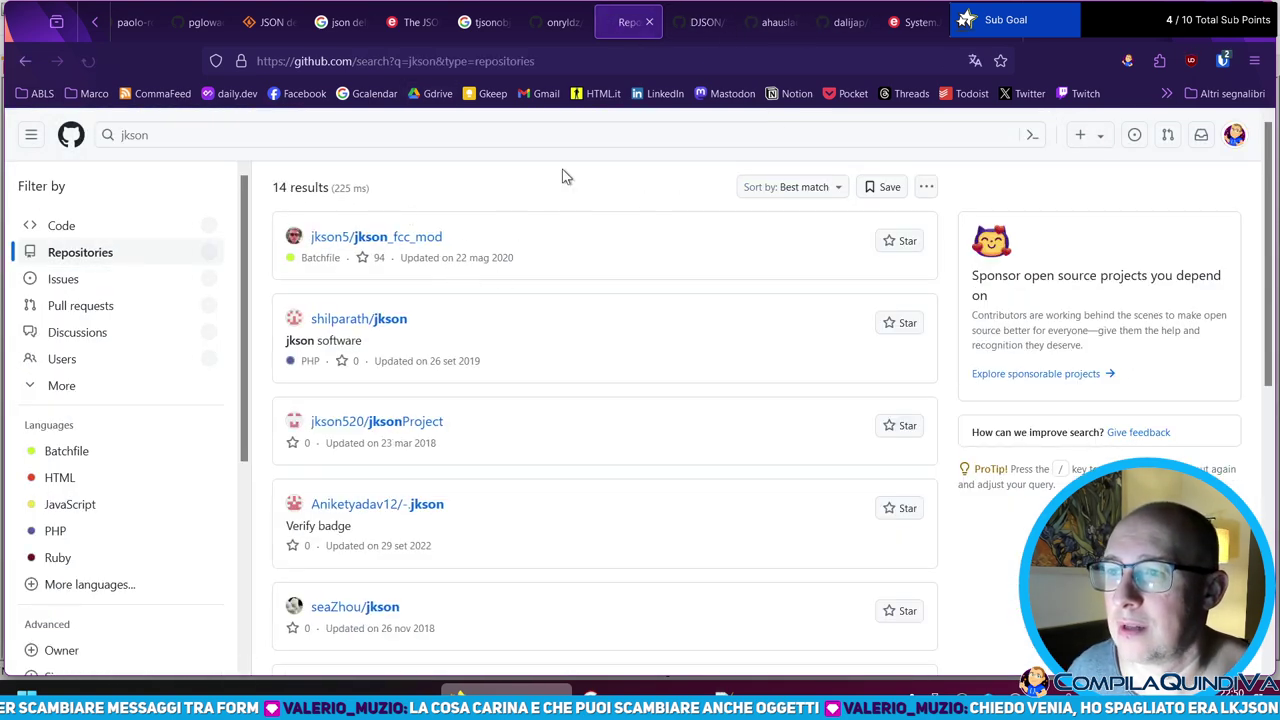
click(314, 137)
text(pasca)
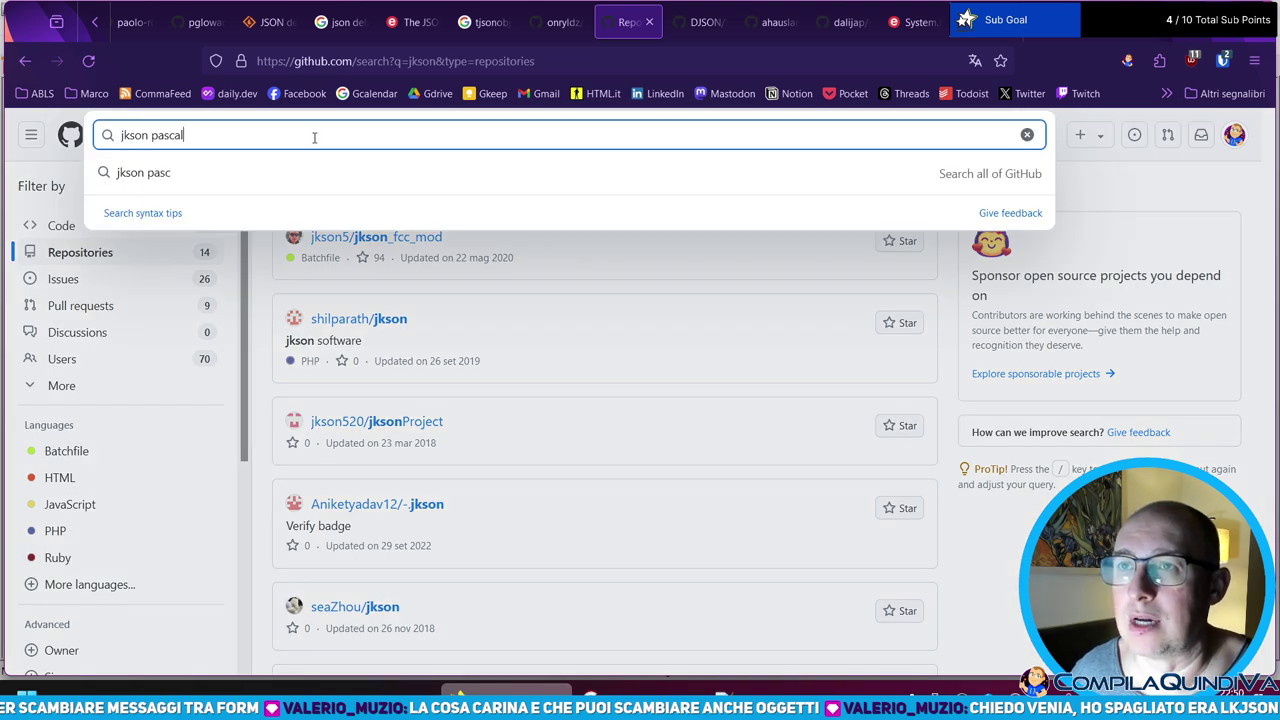
text(l)
key(Return)
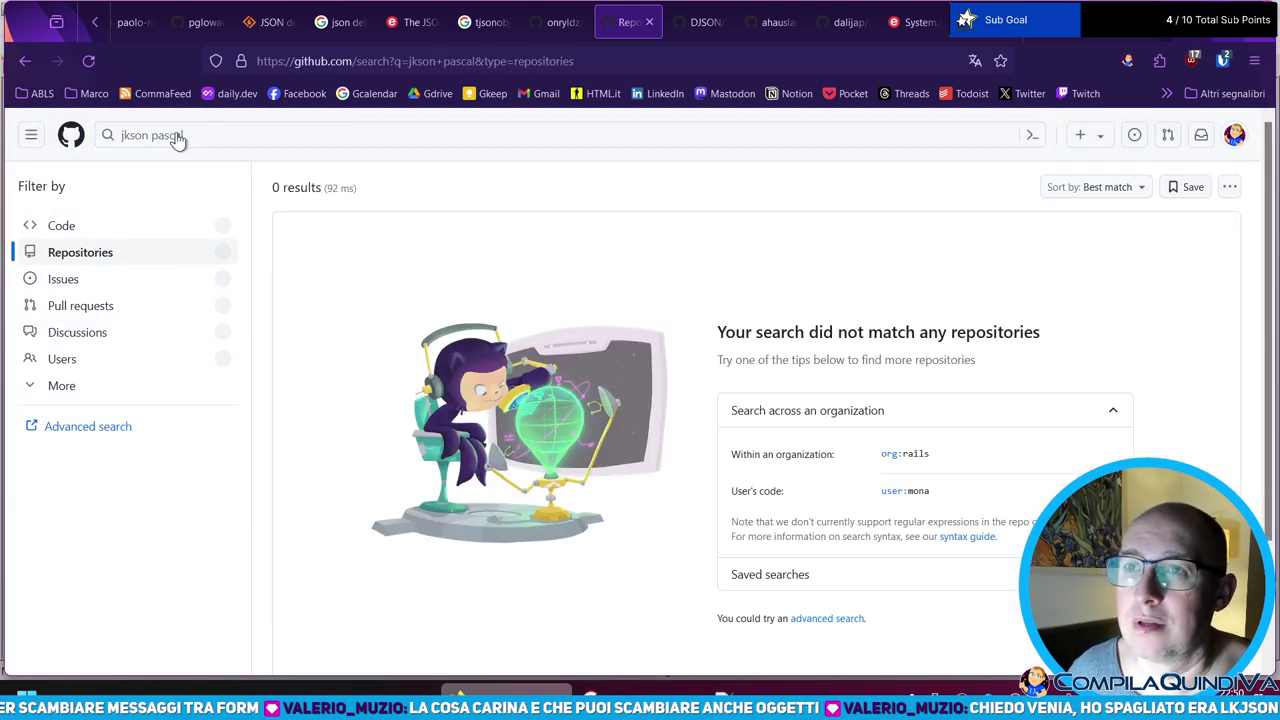
- Search GitHub for "lkjson", open the lkJSON repository for Delphi 6+ and look through its file list
click(169, 146)
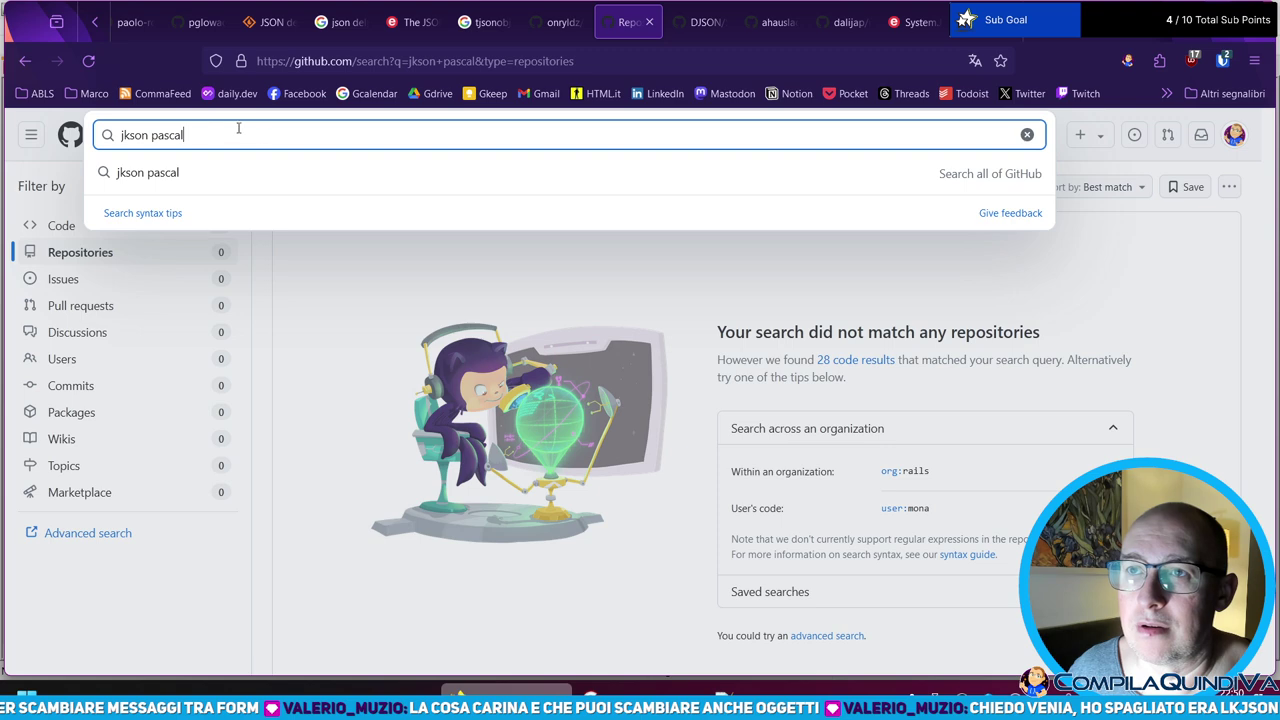
key(ctrl+a)
key(BackSpace)
text(lkjson)
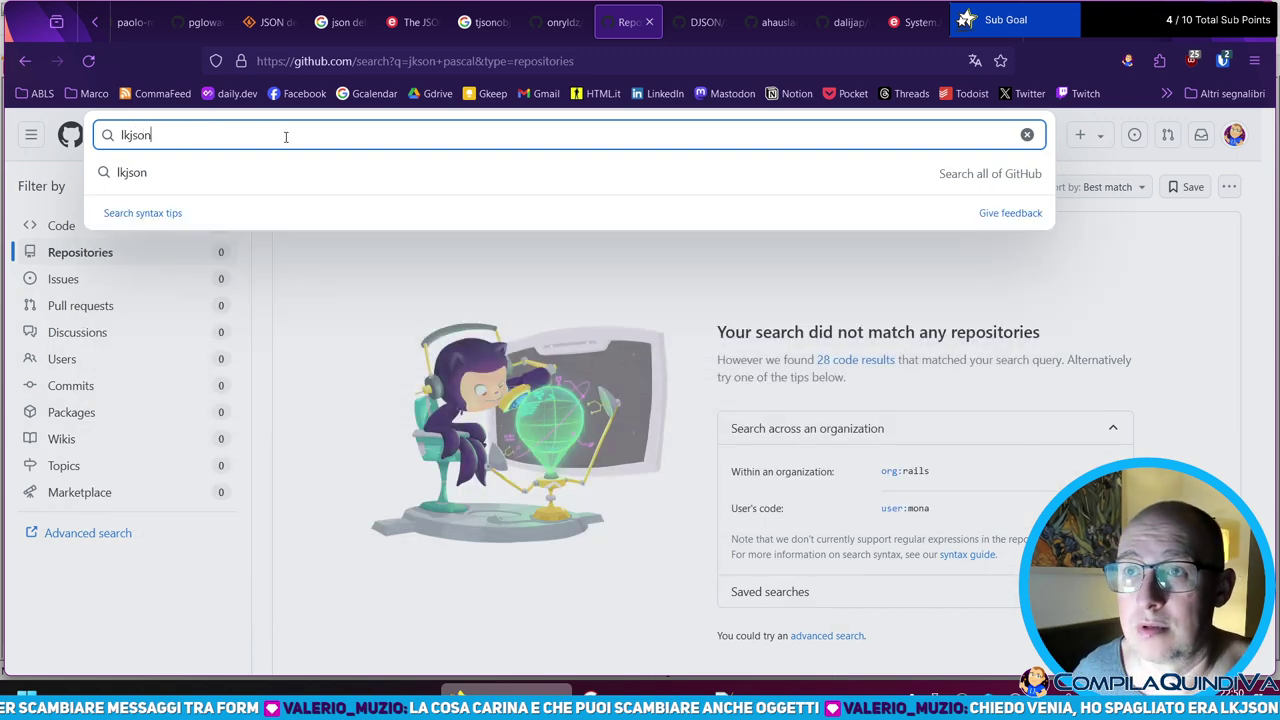
key(Return)
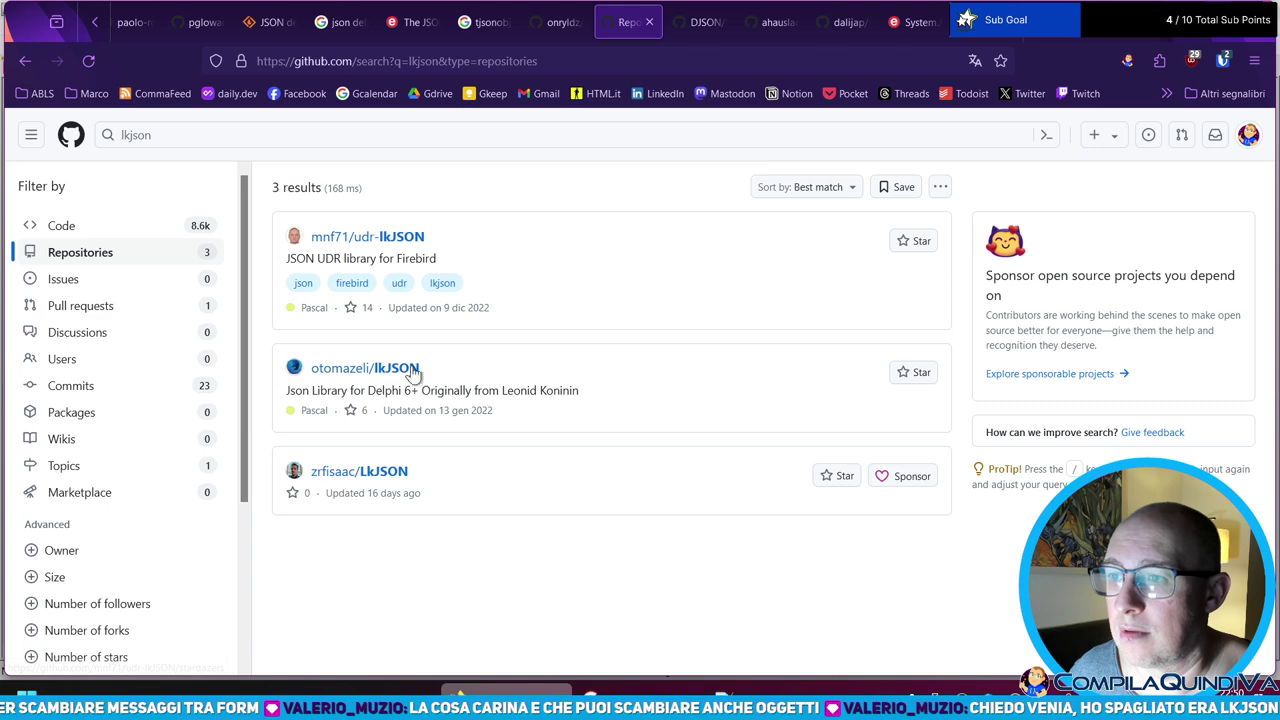
click(342, 370)
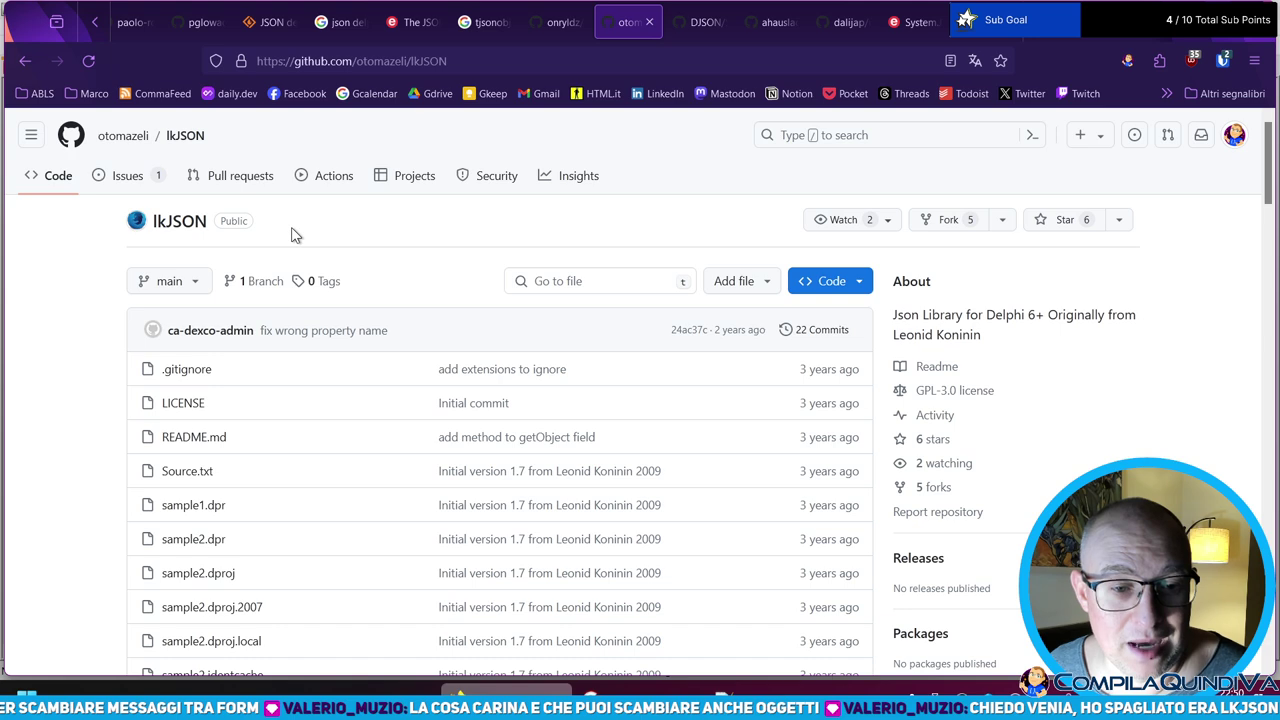
scroll(295, 235, down, 4)
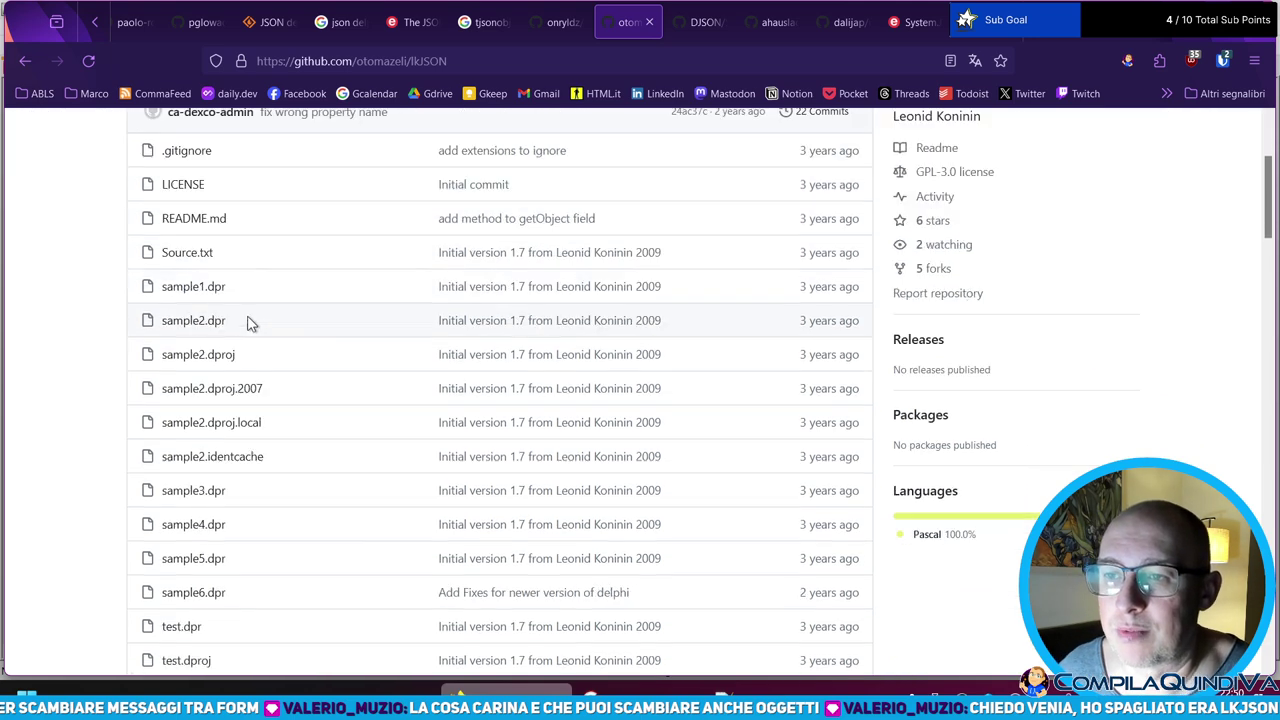
- Read through the lkJSON repository's README, covering its license text and version change history, and return to the file list
scroll(380, 325, down, 3)
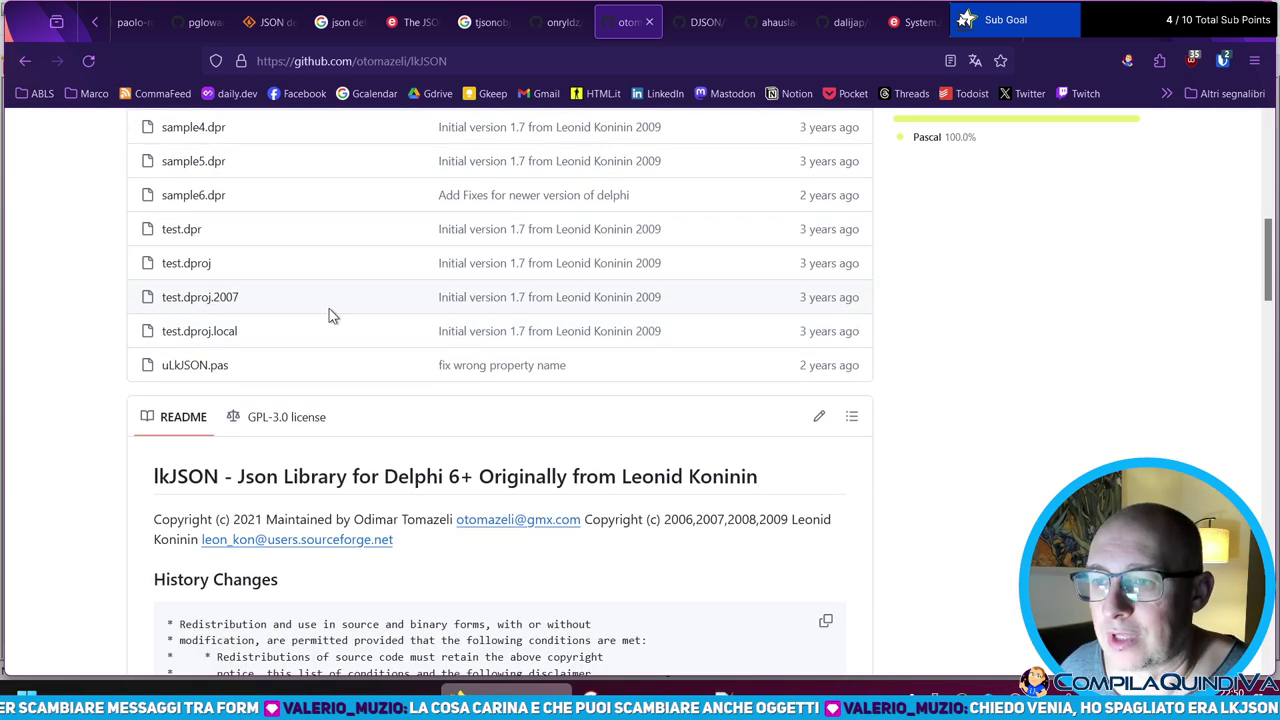
scroll(330, 315, down, 3)
scroll(360, 326, down, 8)
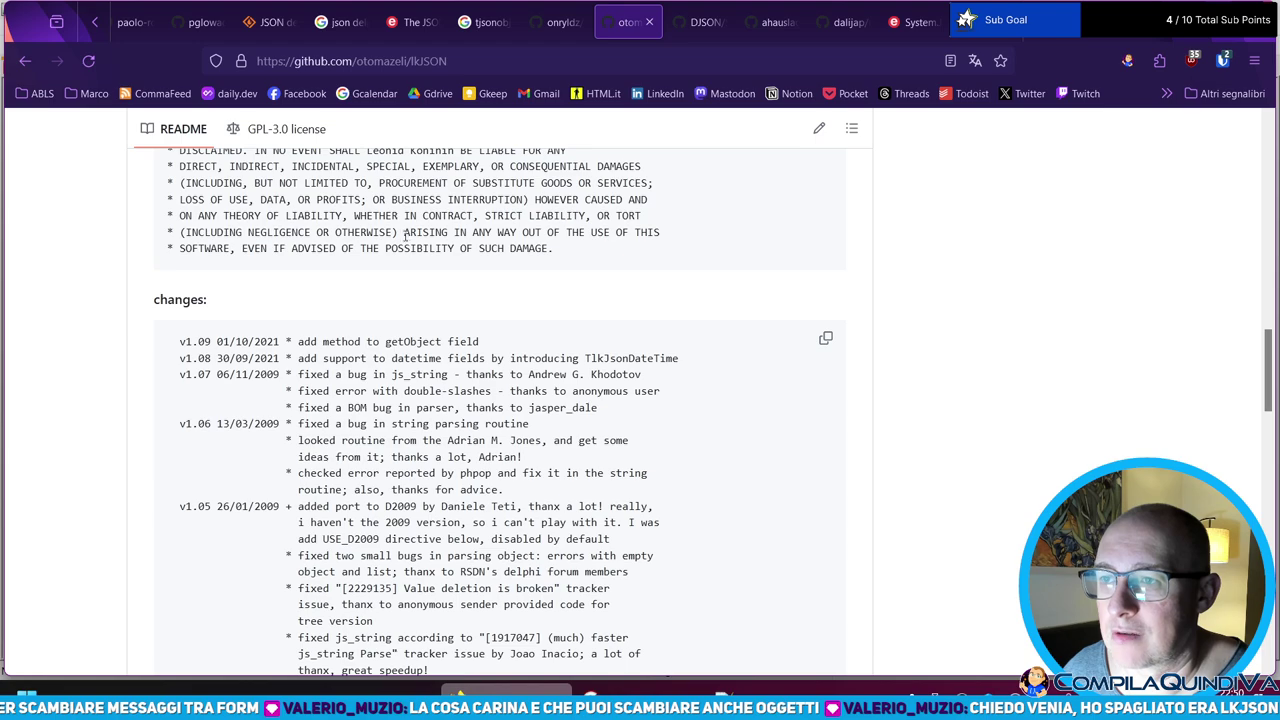
scroll(357, 207, down, 10)
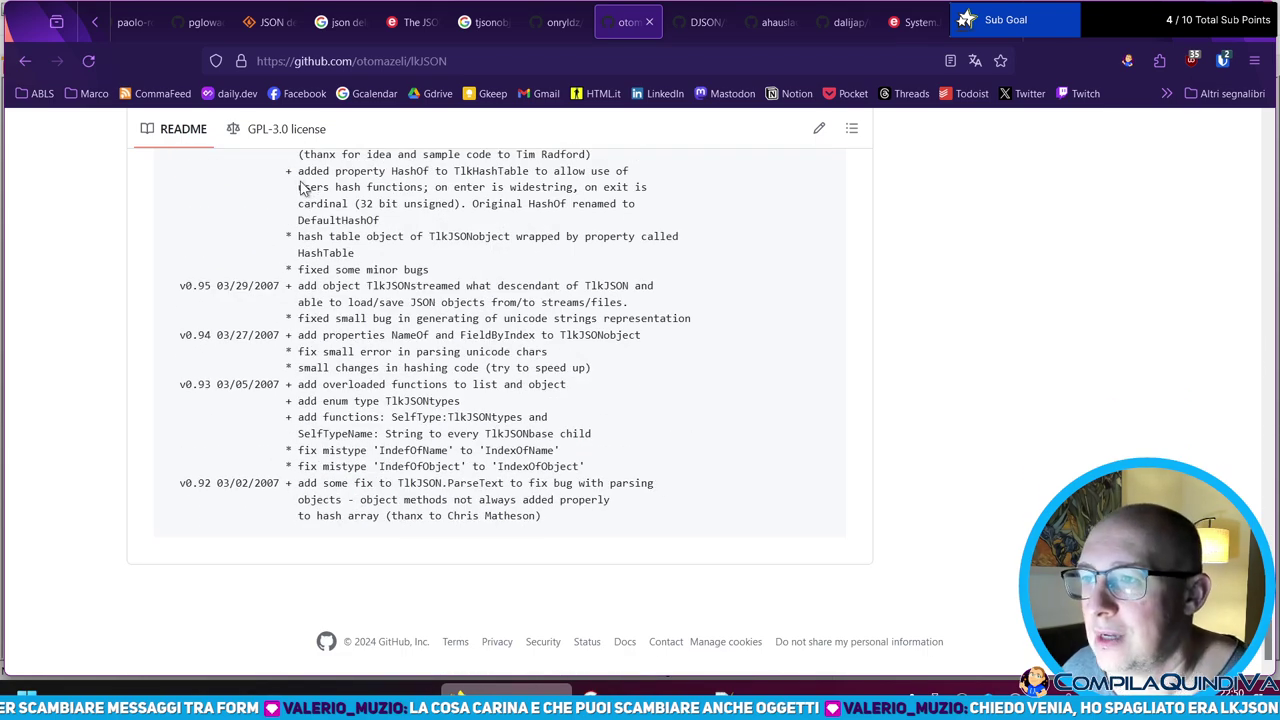
scroll(300, 212, down, 1)
scroll(313, 325, up, 20)
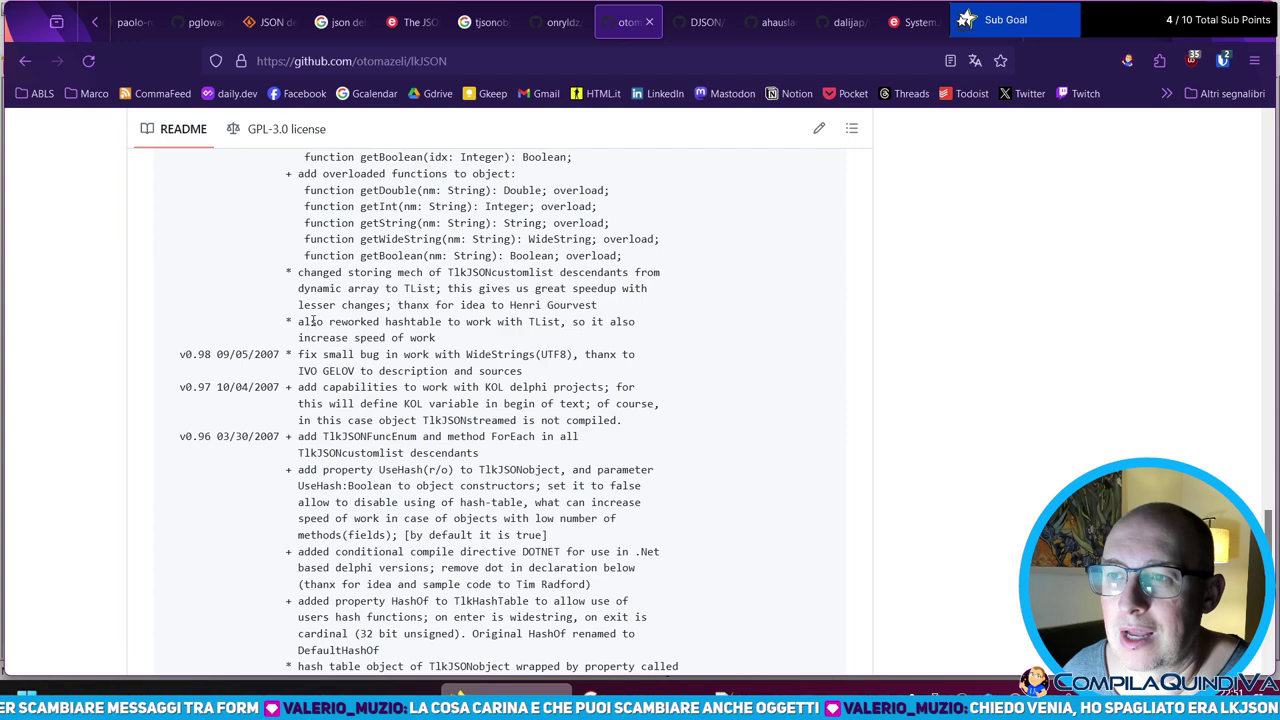
scroll(313, 325, up, 6)
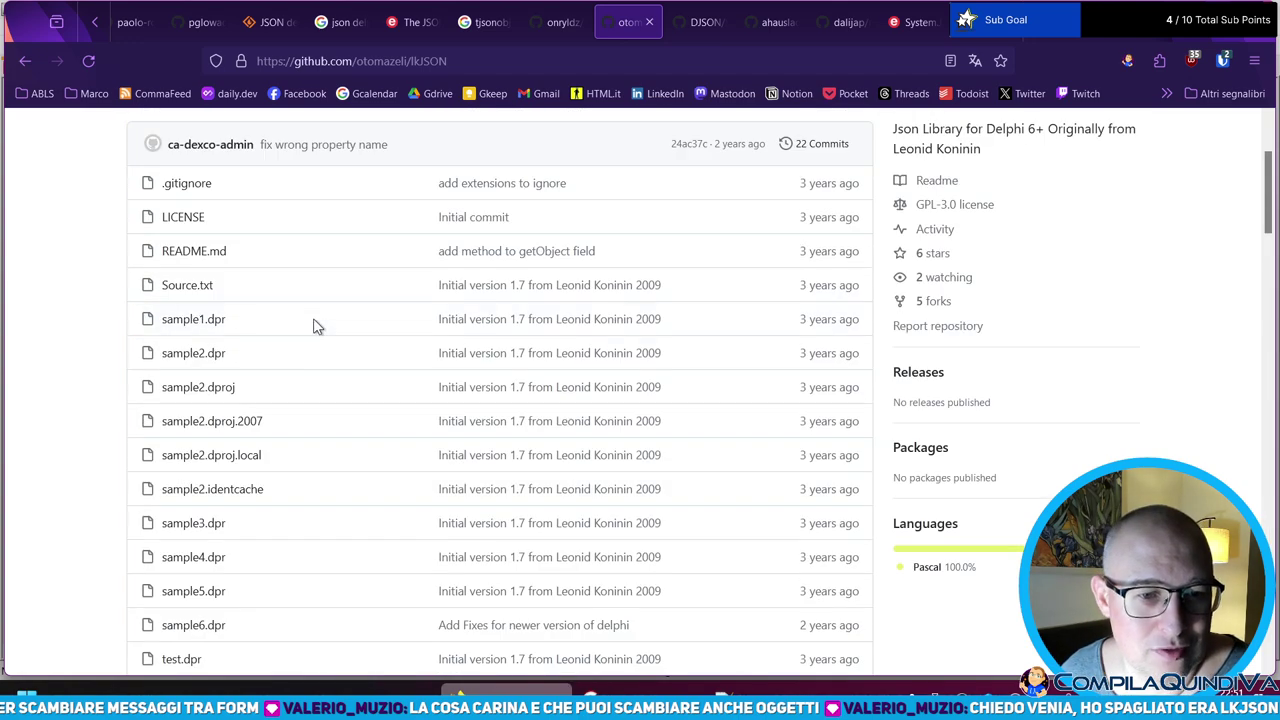
scroll(314, 323, down, 7)
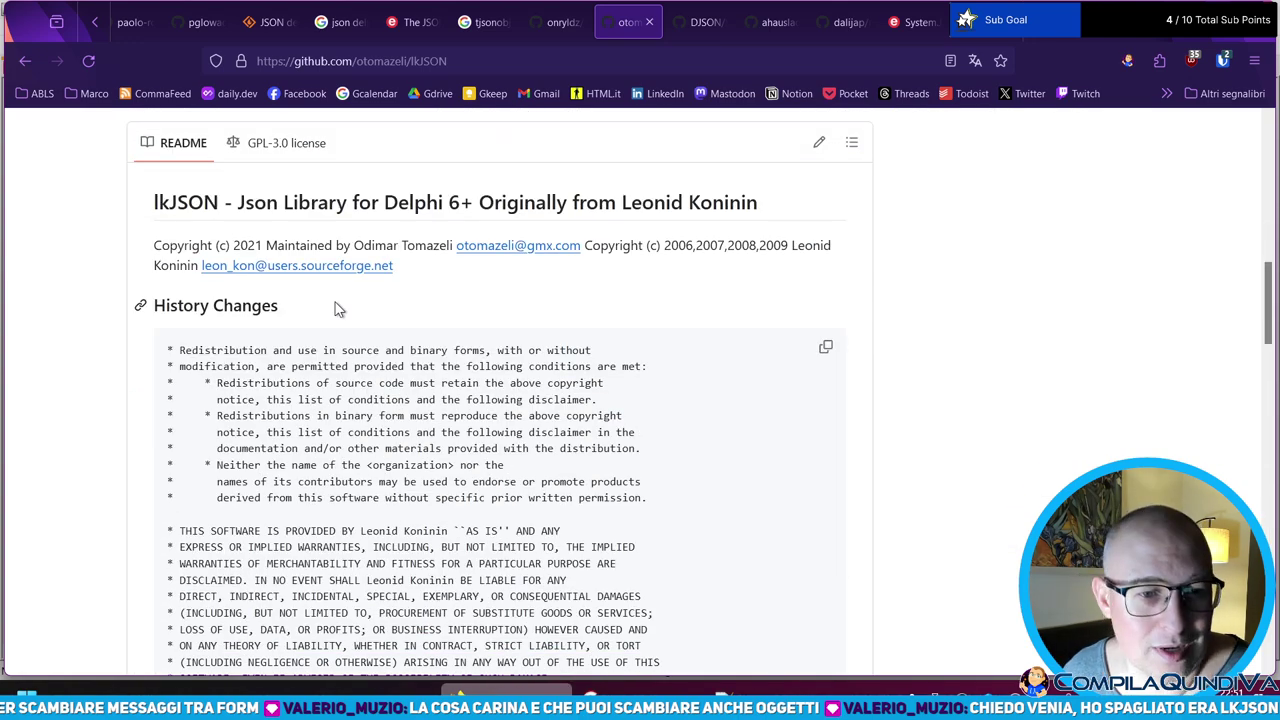
scroll(336, 304, up, 5)
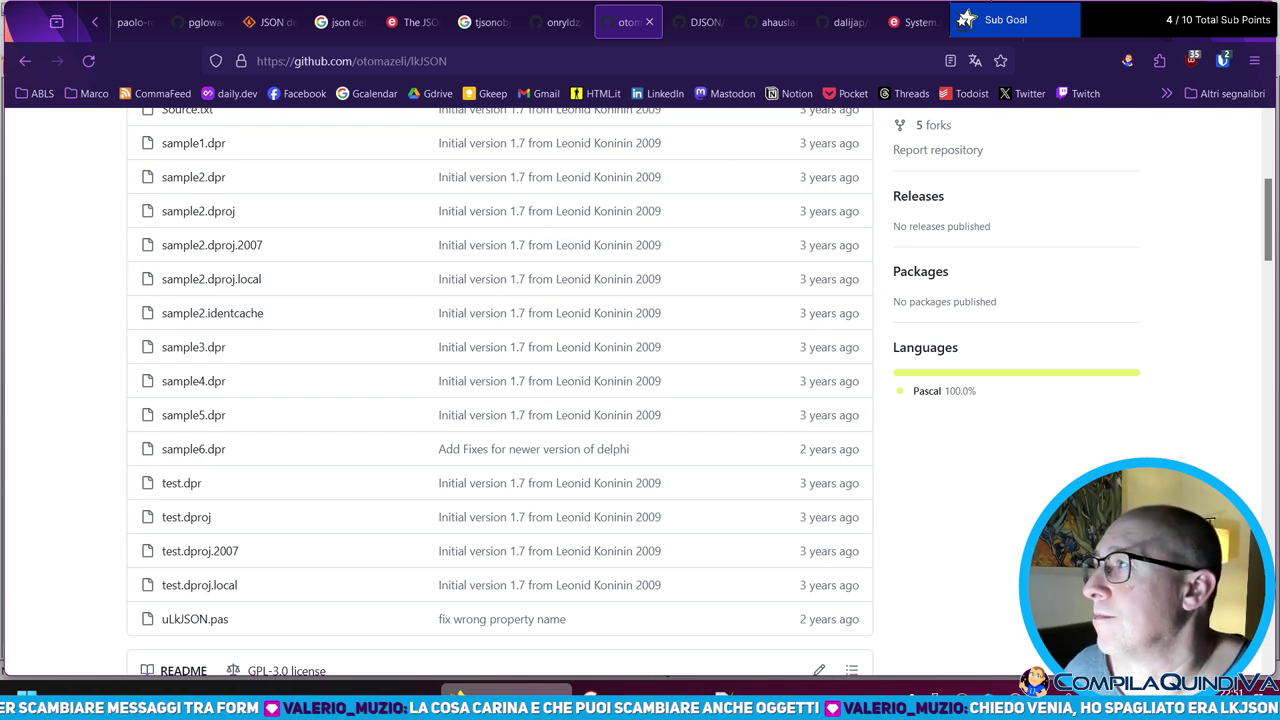
- Open YouTube in a new browser tab and search it for "json"
key(ctrl+t)
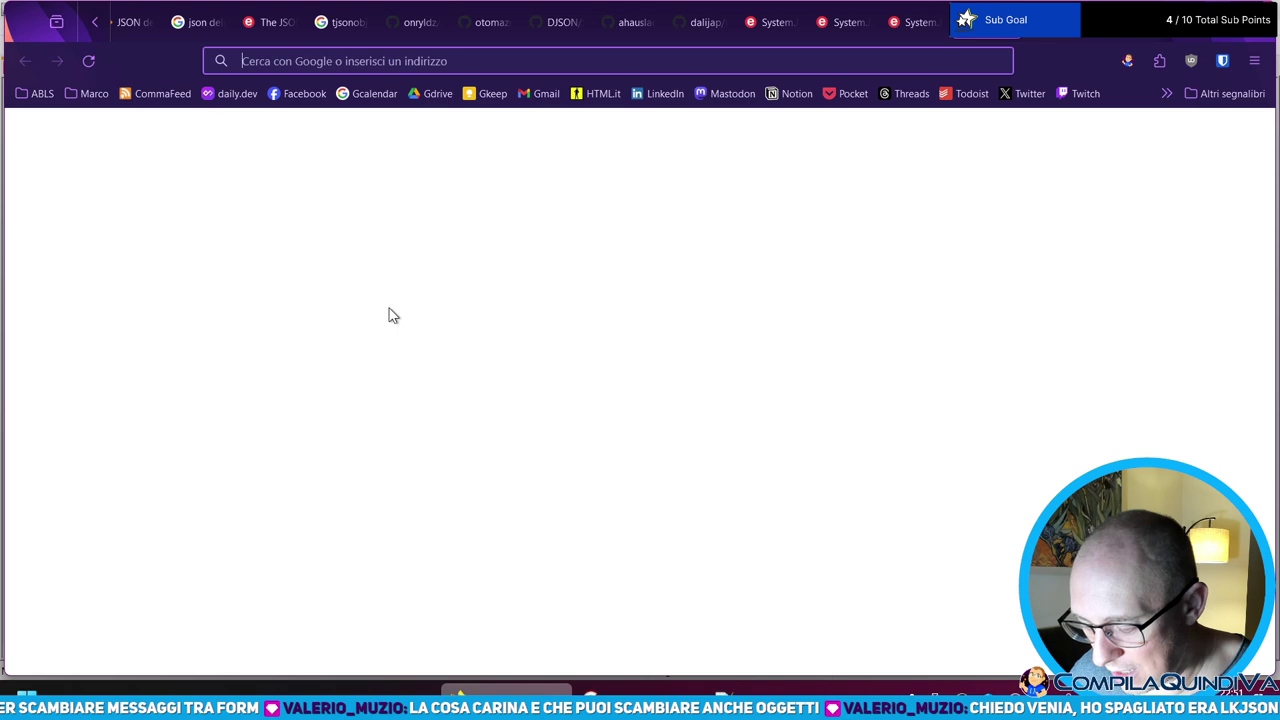
text(youtu)
key(Return)
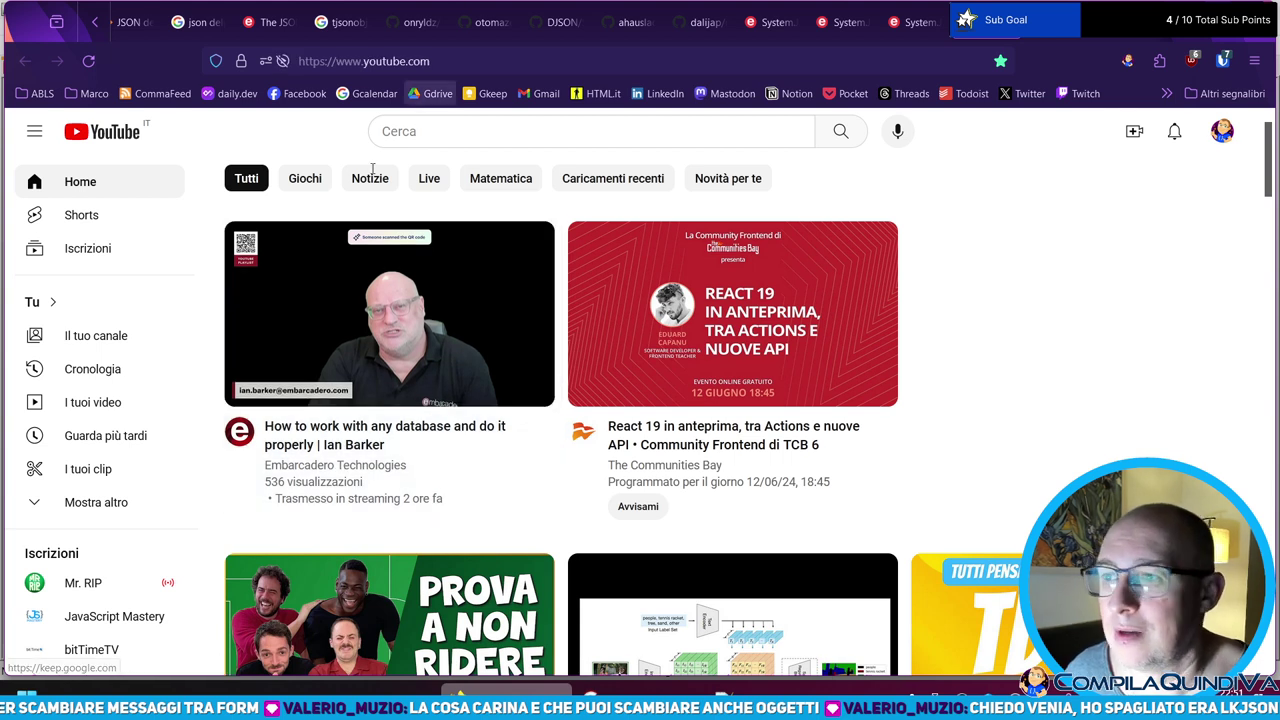
click(410, 131)
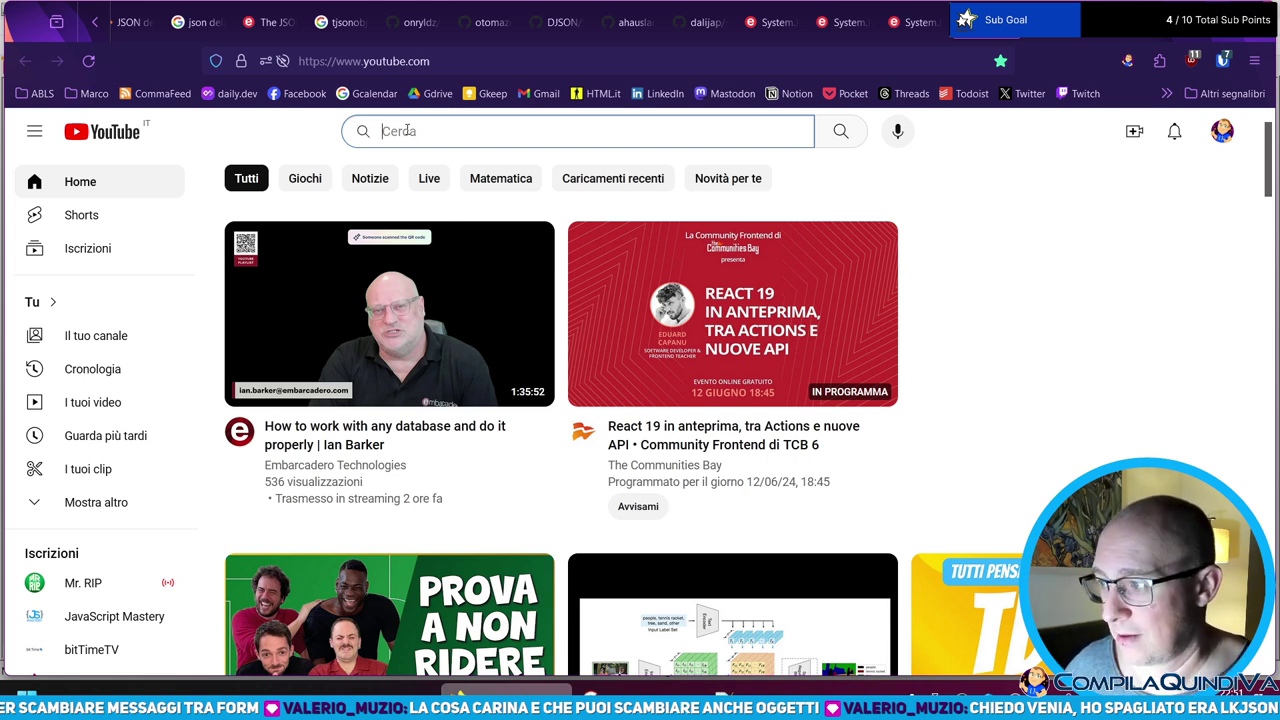
text(json)
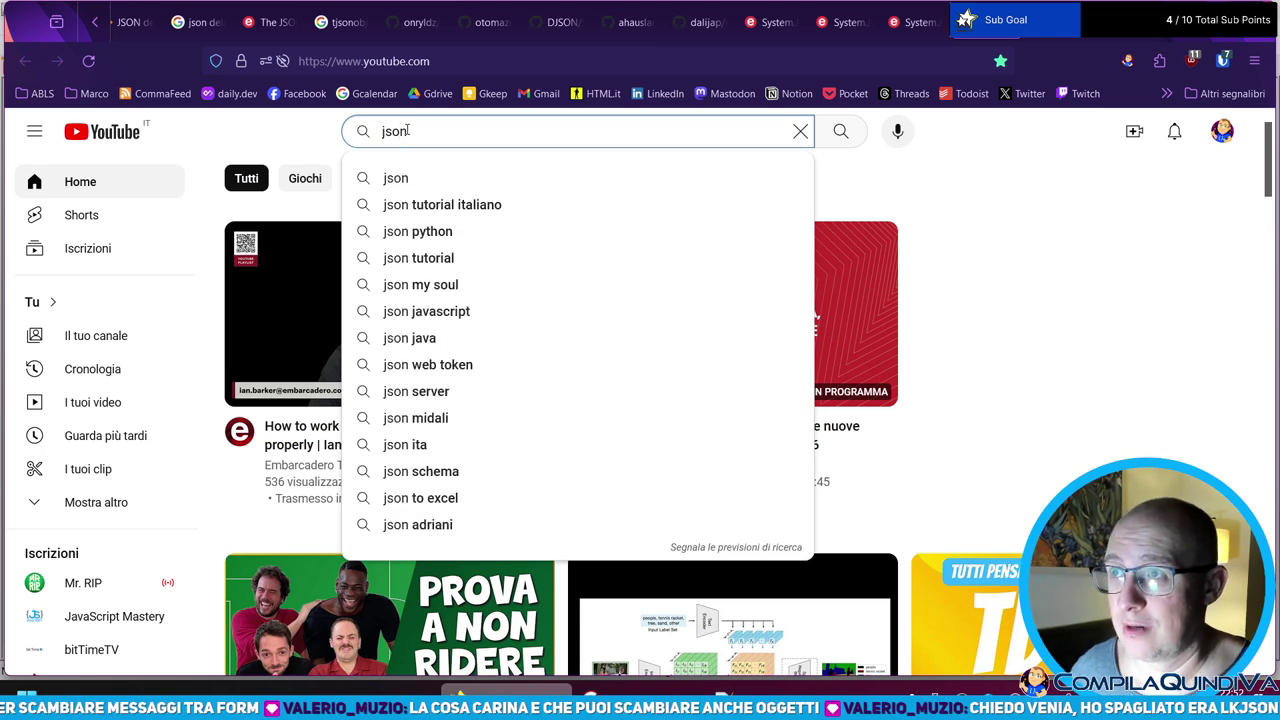
key(Return)
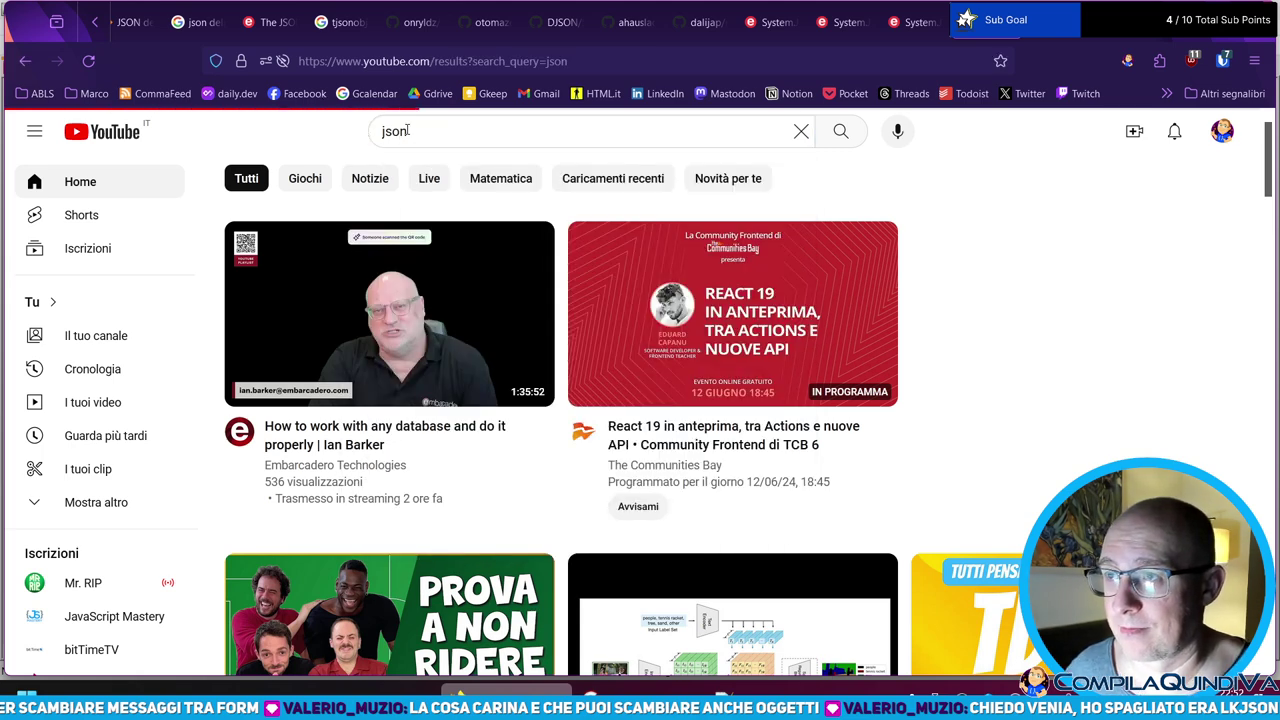
- Browse the YouTube results on JSON and preview the DevByte video about how Douglas Crockford pronounces JSON
scroll(435, 198, down, 10)
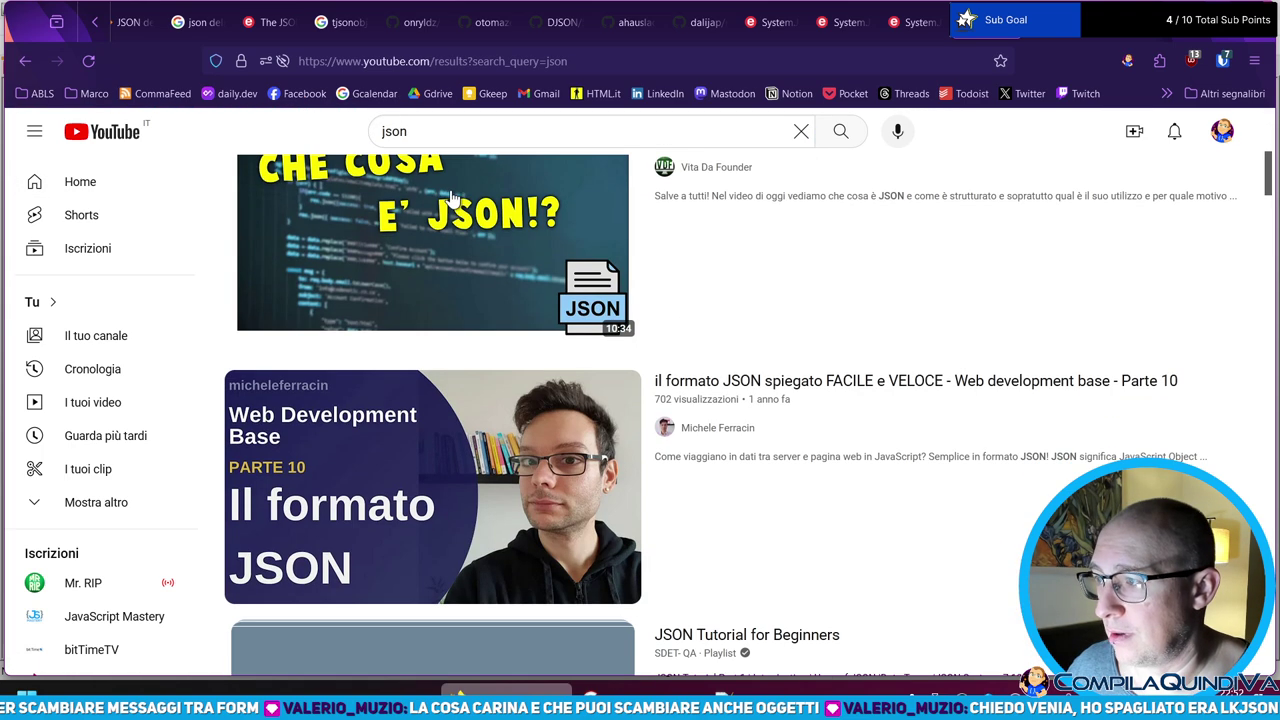
scroll(435, 208, down, 9)
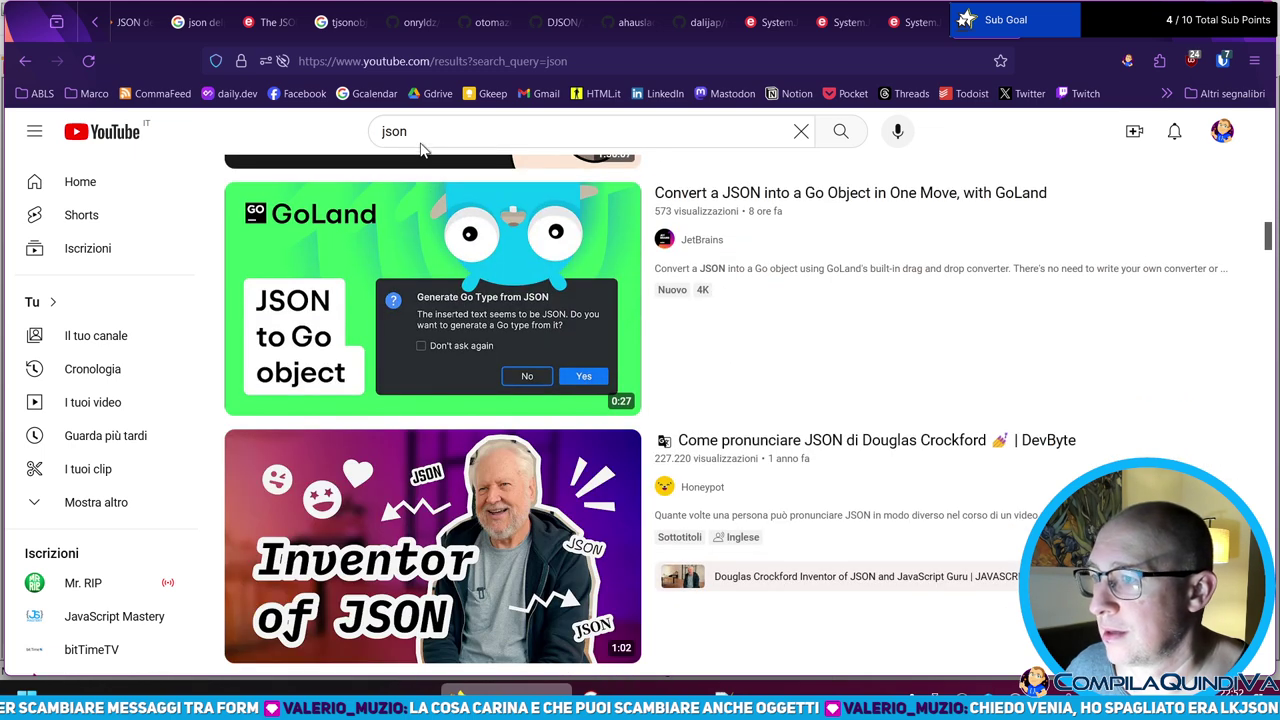
scroll(895, 363, down, 1)
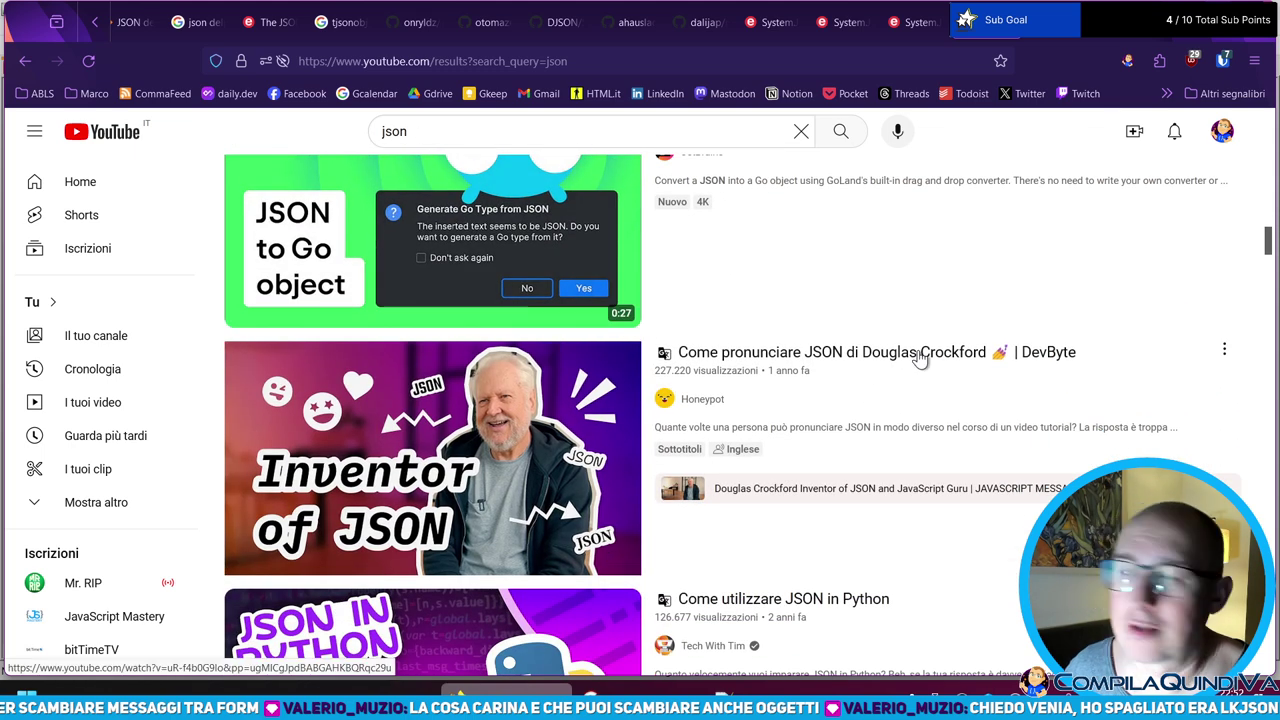
mouse_move(909, 352)
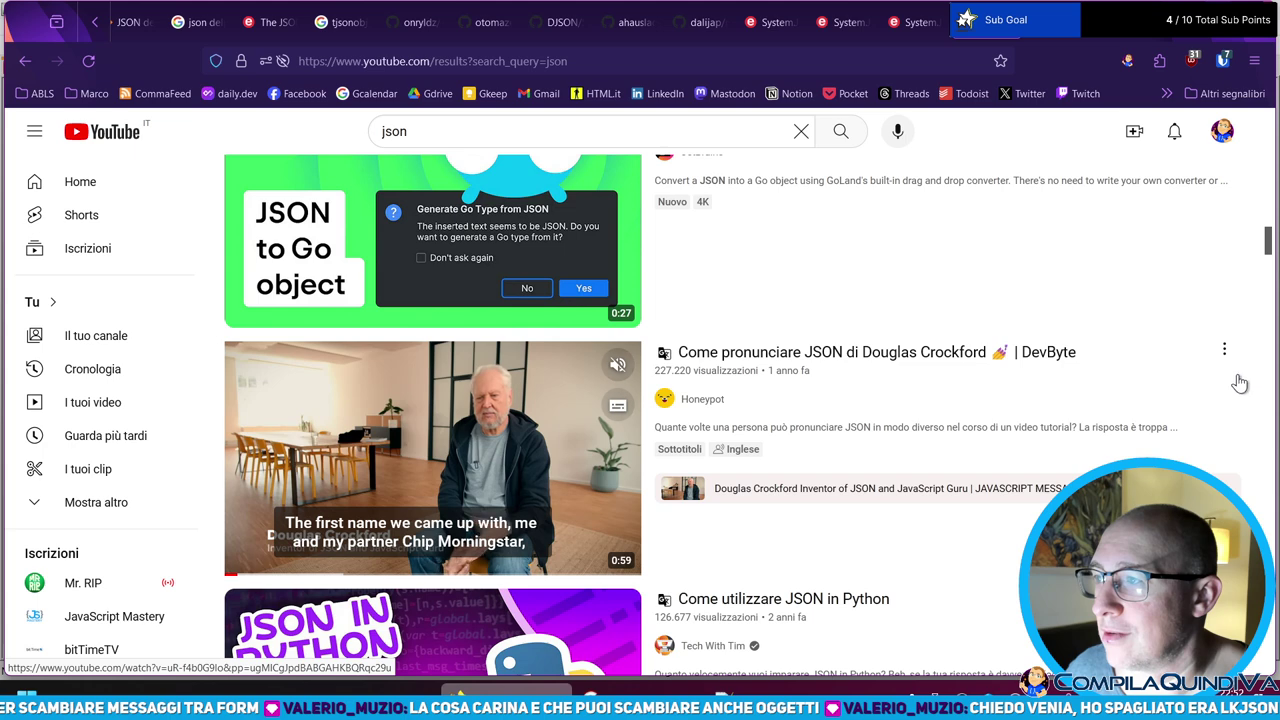
mouse_move(1145, 272)
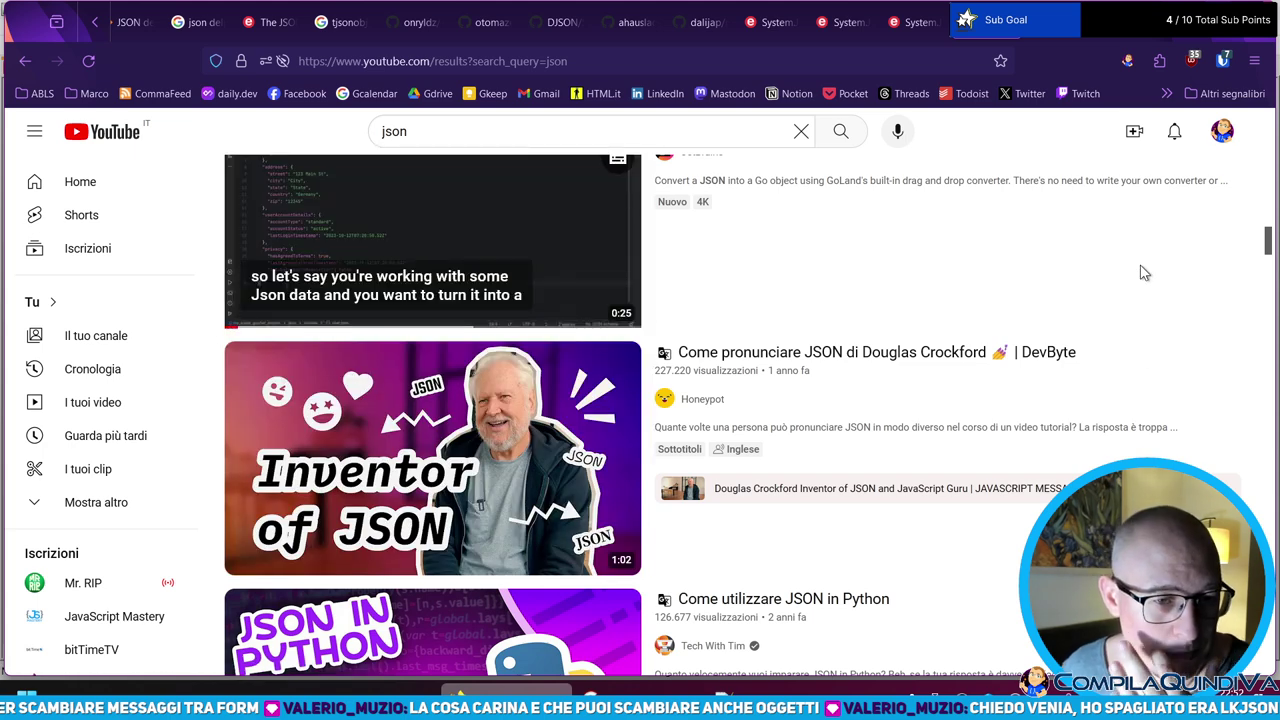
mouse_move(1250, 358)
scroll(1230, 400, down, 2)
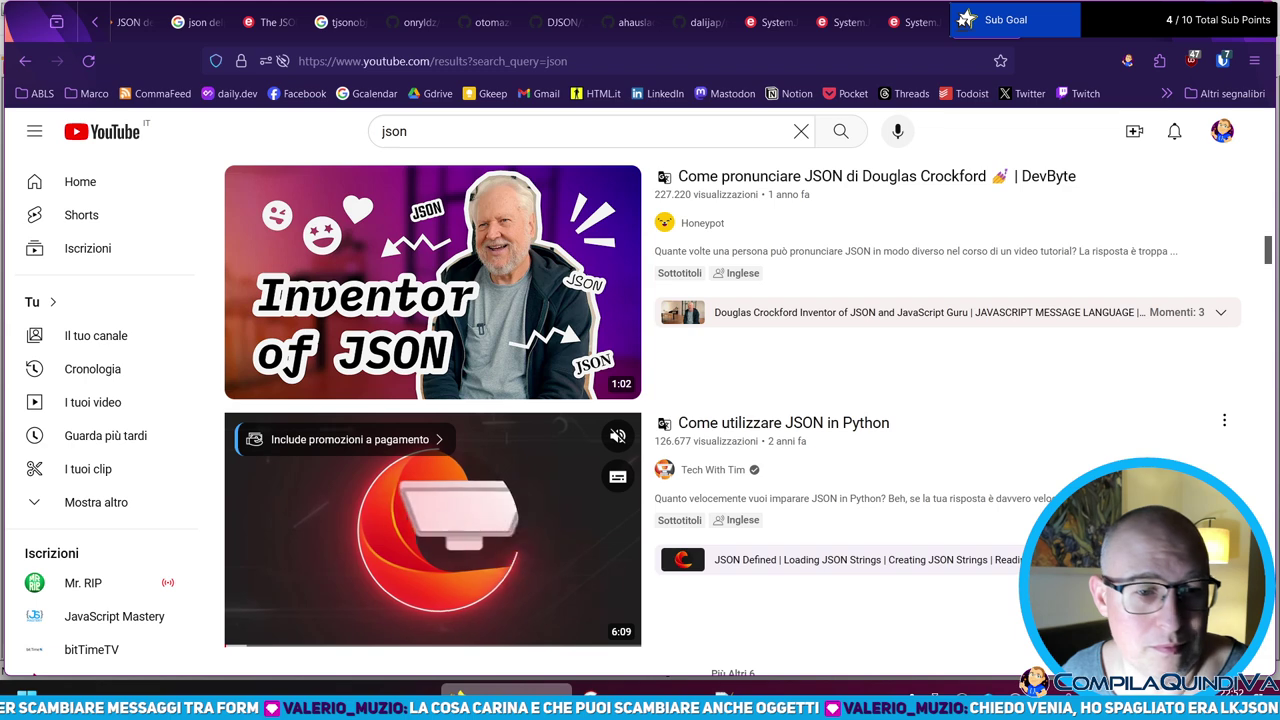
scroll(560, 405, up, 1)
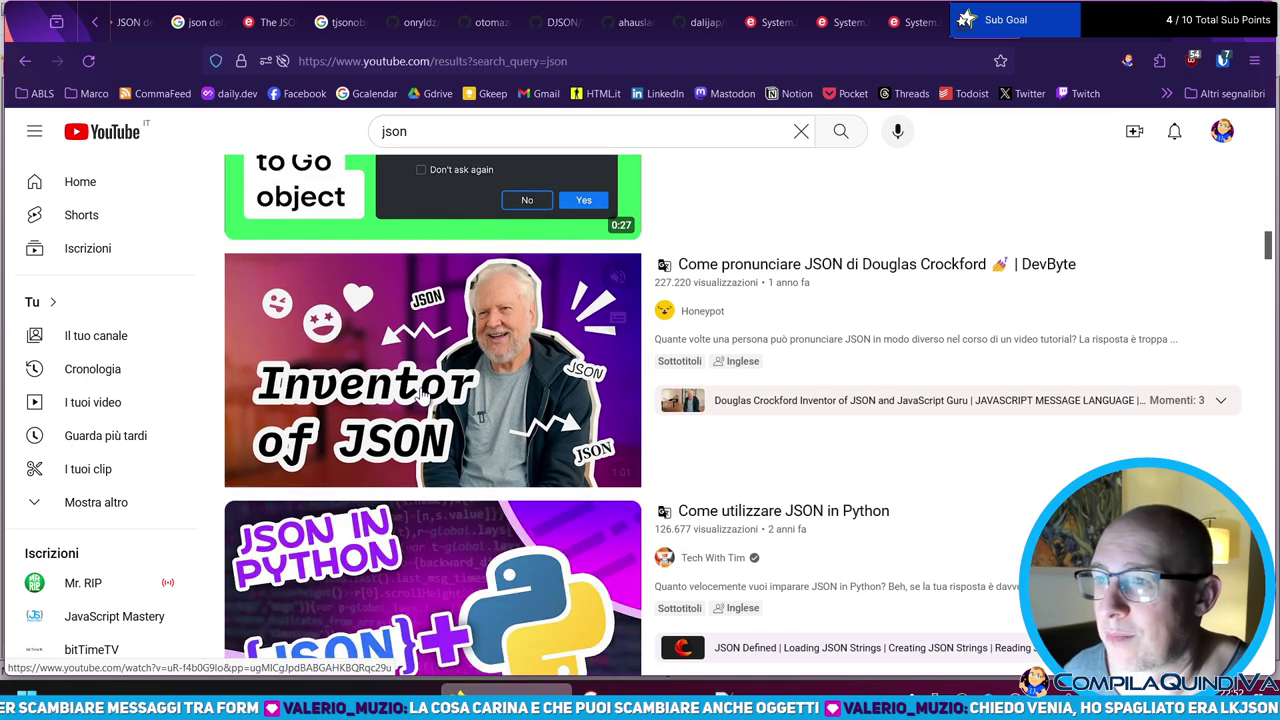
mouse_move(460, 380)
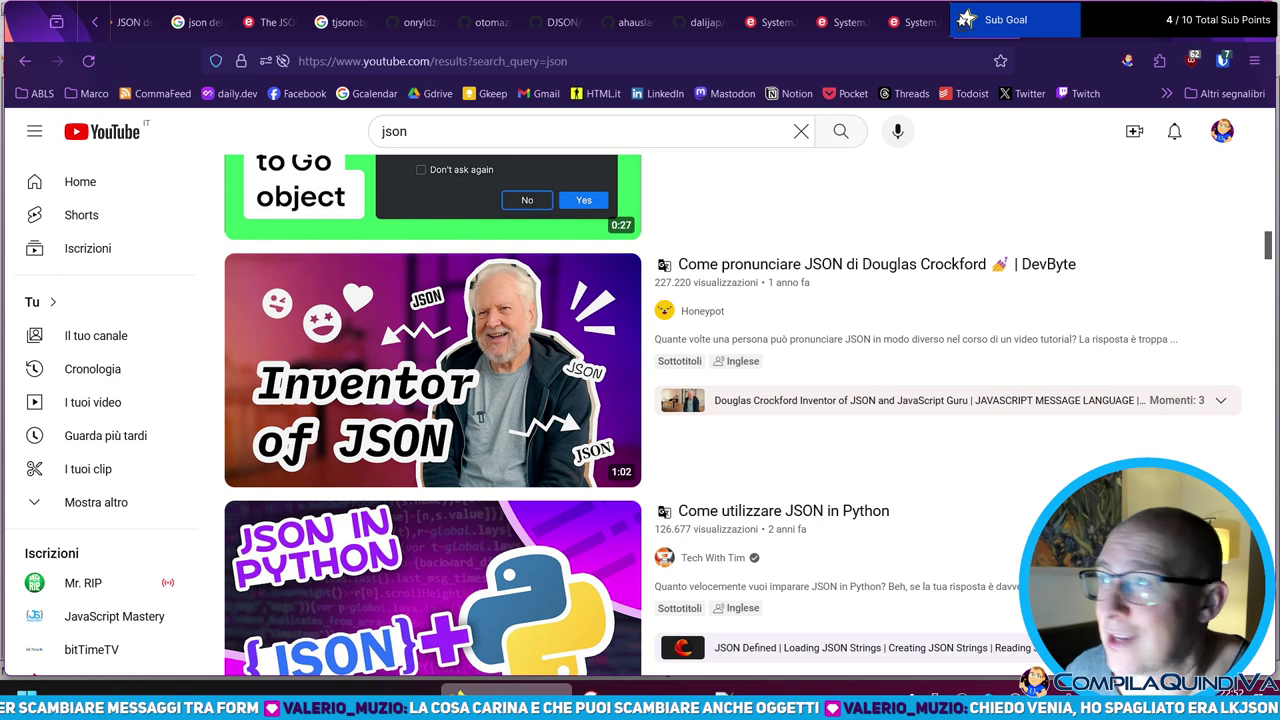
scroll(1011, 457, down, 2)
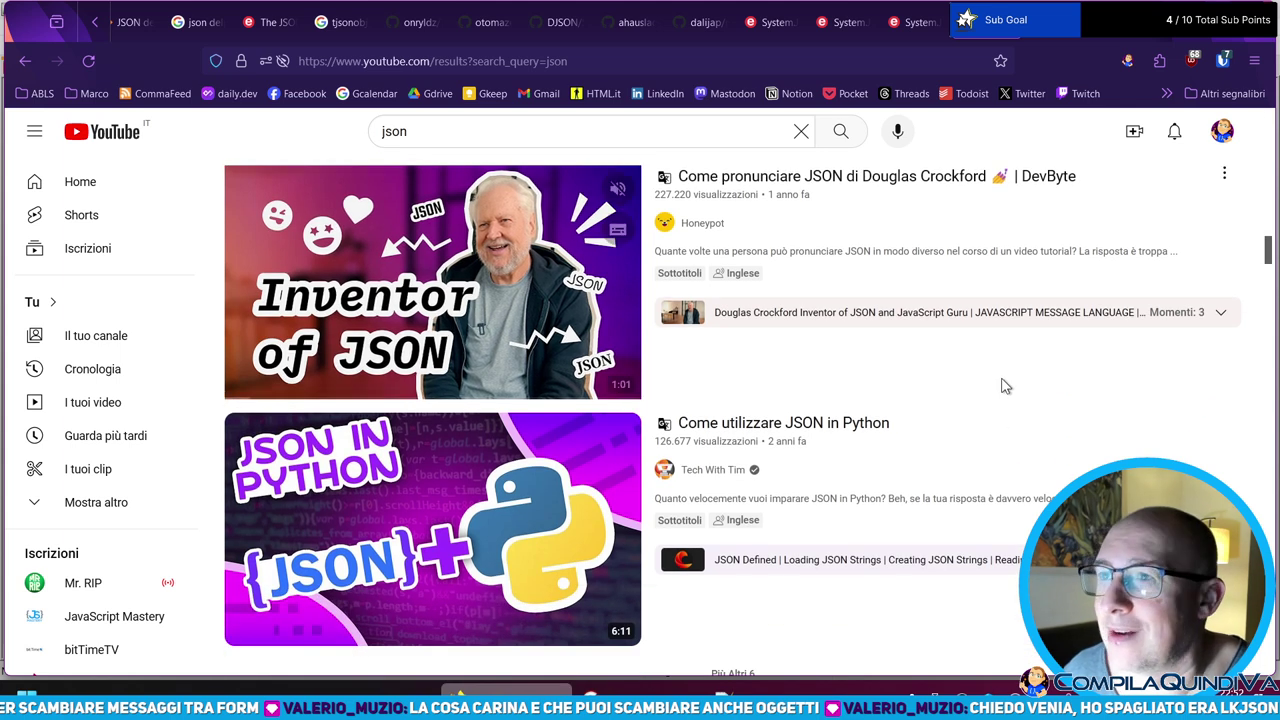
scroll(1000, 370, up, 2)
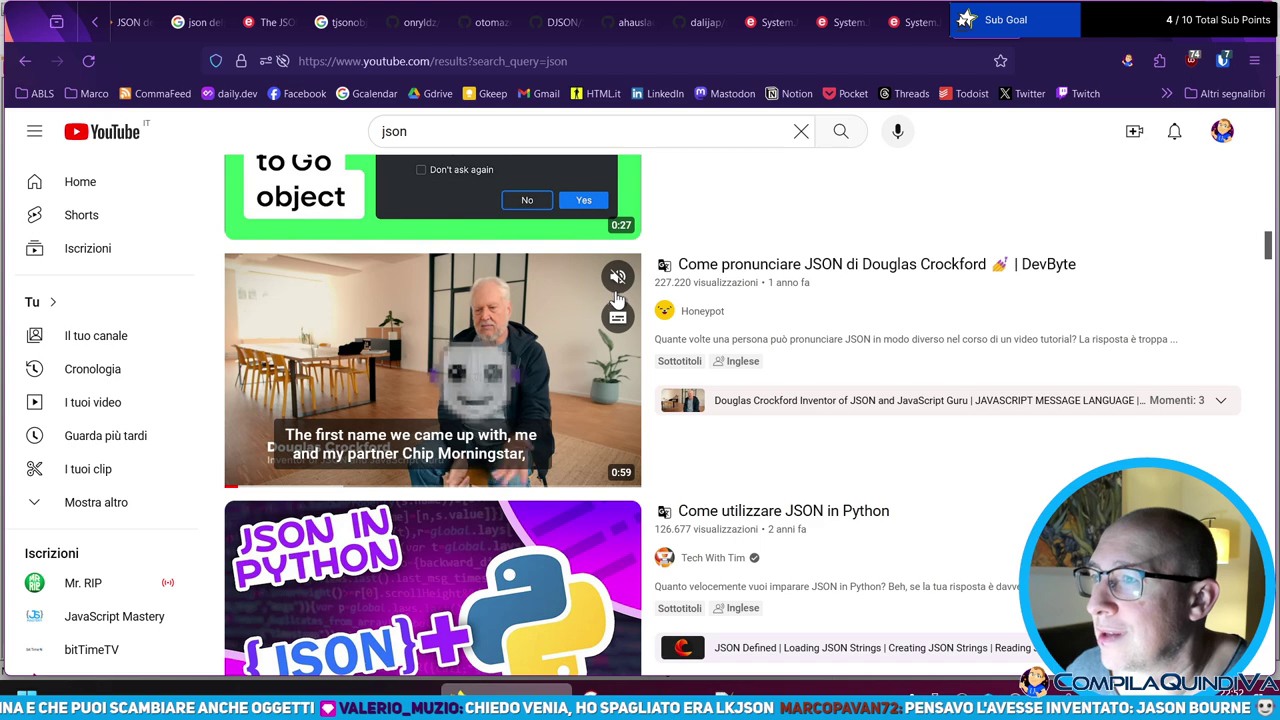
scroll(957, 403, down, 6)
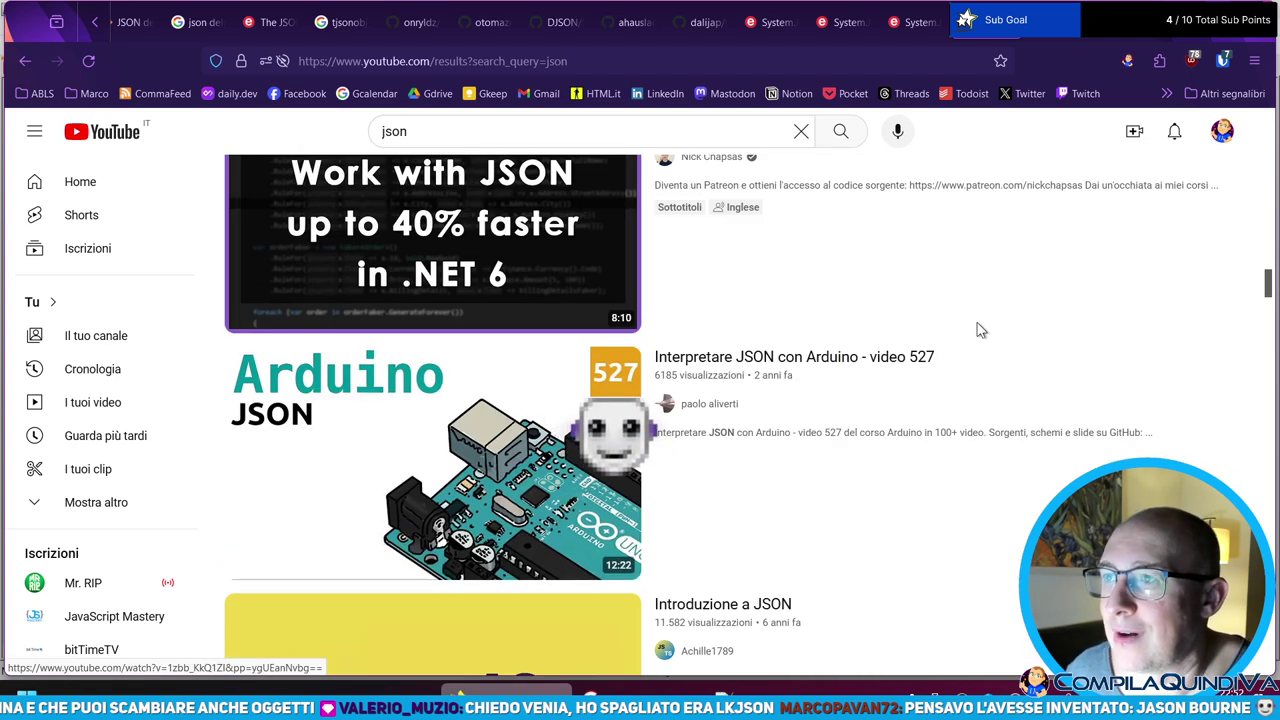
scroll(973, 294, down, 4)
mouse_move(978, 300)
scroll(978, 300, down, 3)
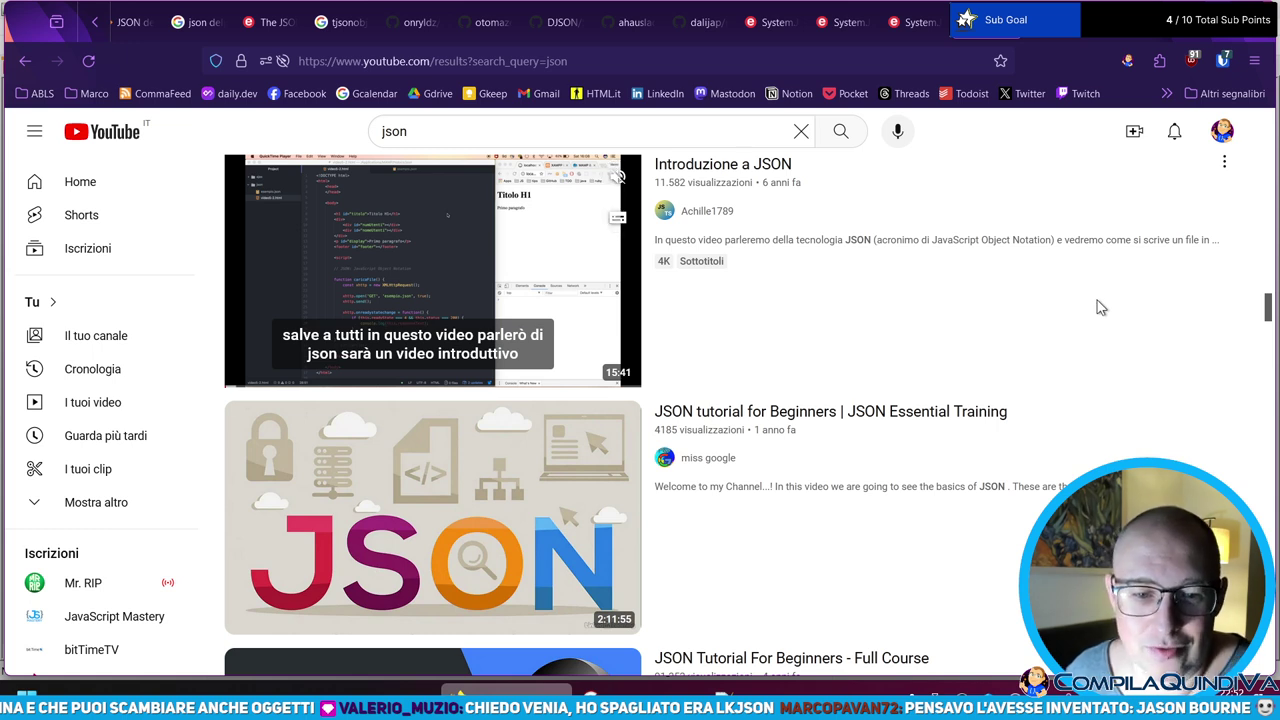
- Search Google for "jason whoories" in the same tab and look over the results about the horror film character
click(680, 54)
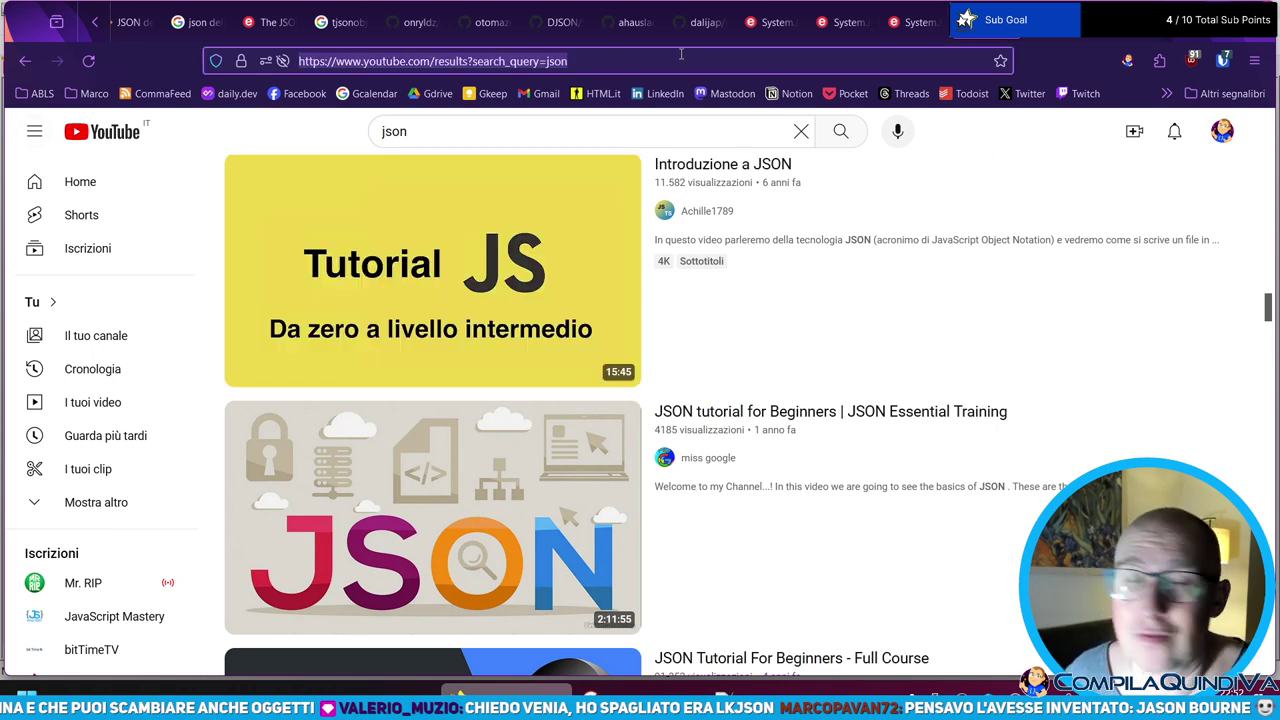
text(json wo)
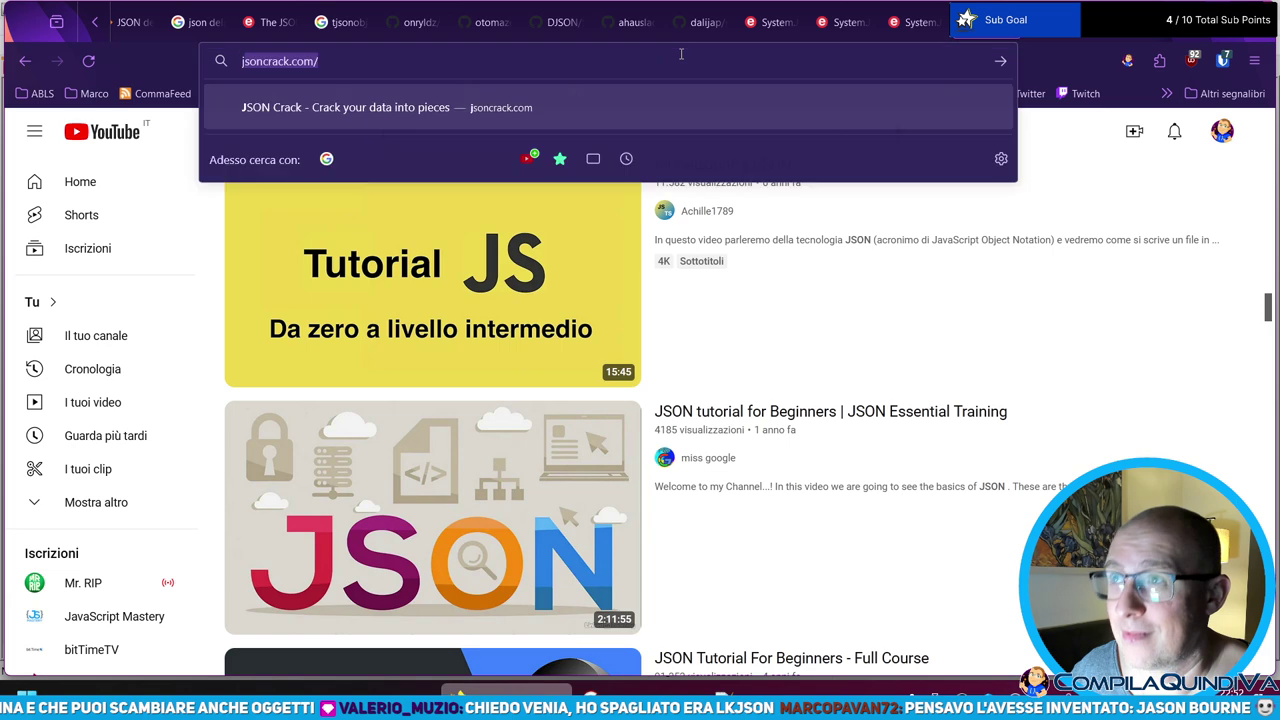
text(oe)
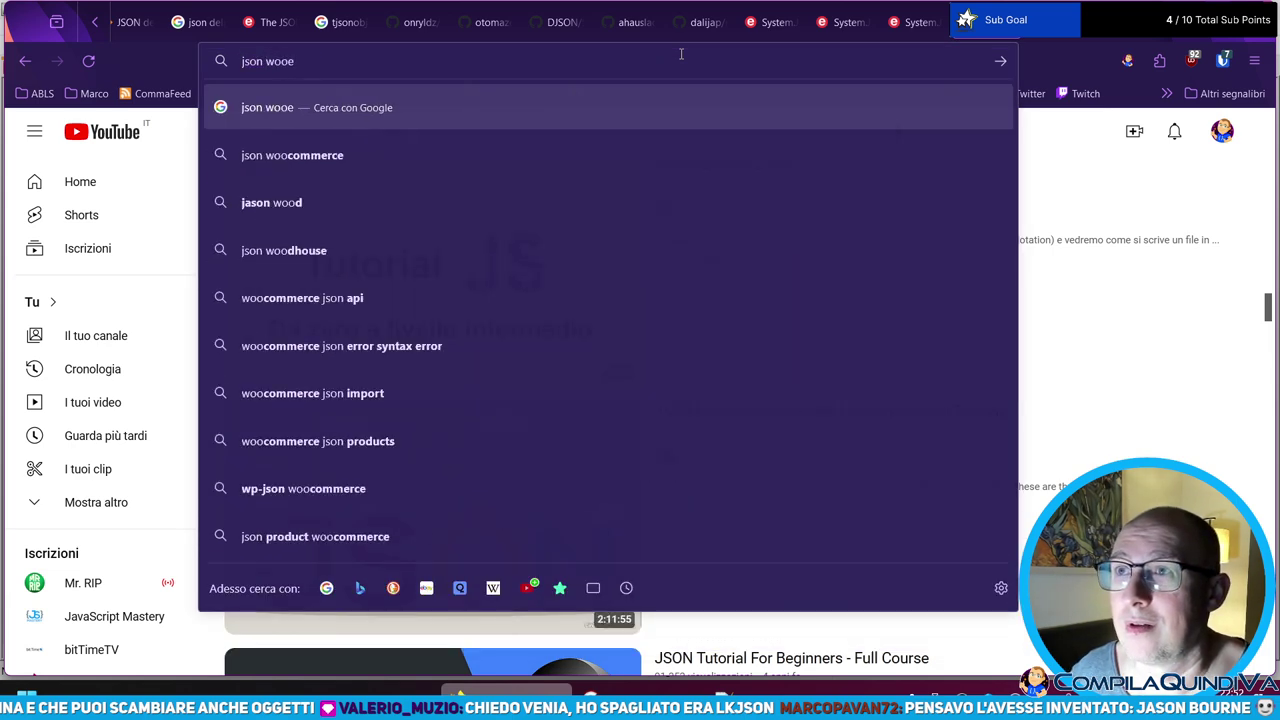
key(Home)
key(Right)
text(a)
key(End)
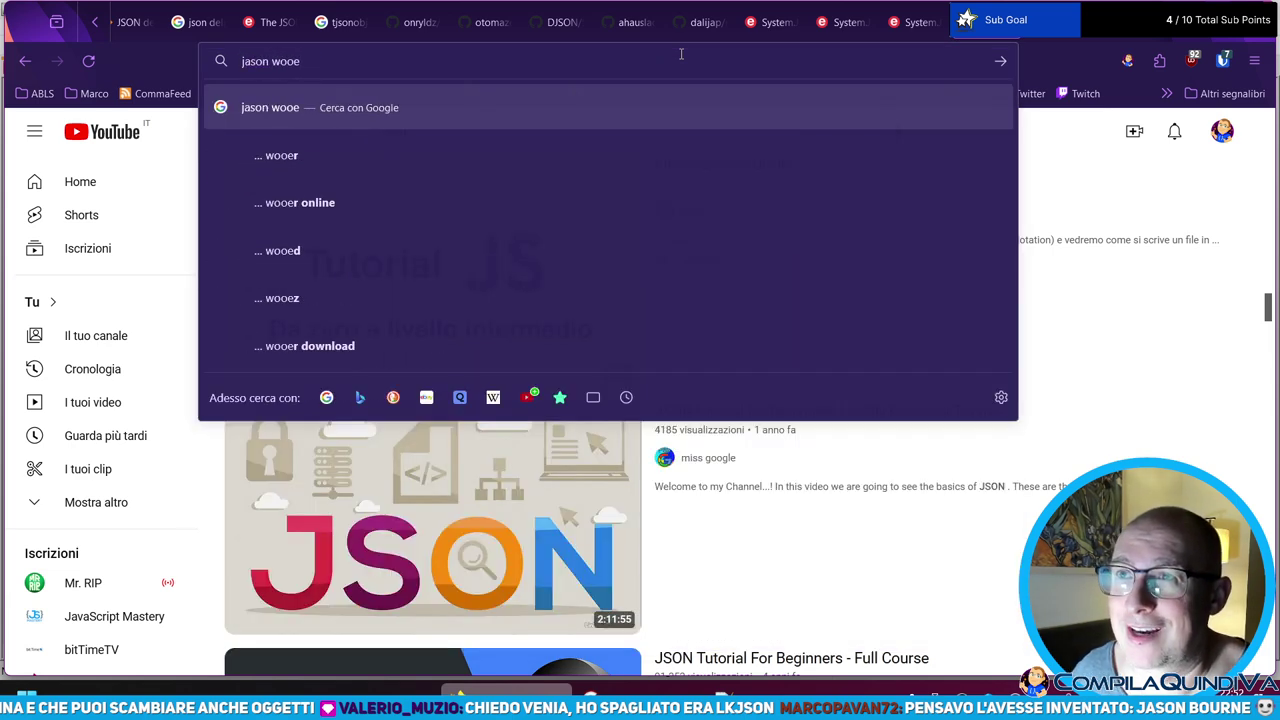
text(rie)
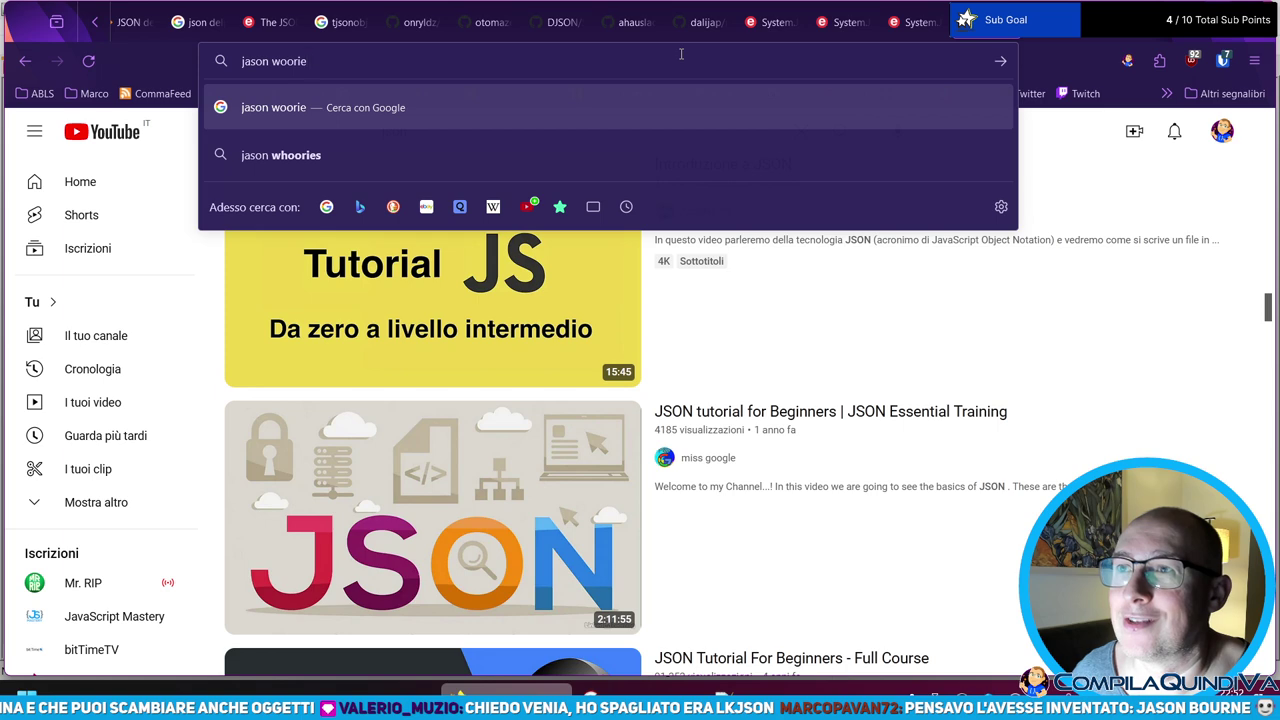
key(Down)
key(Return)
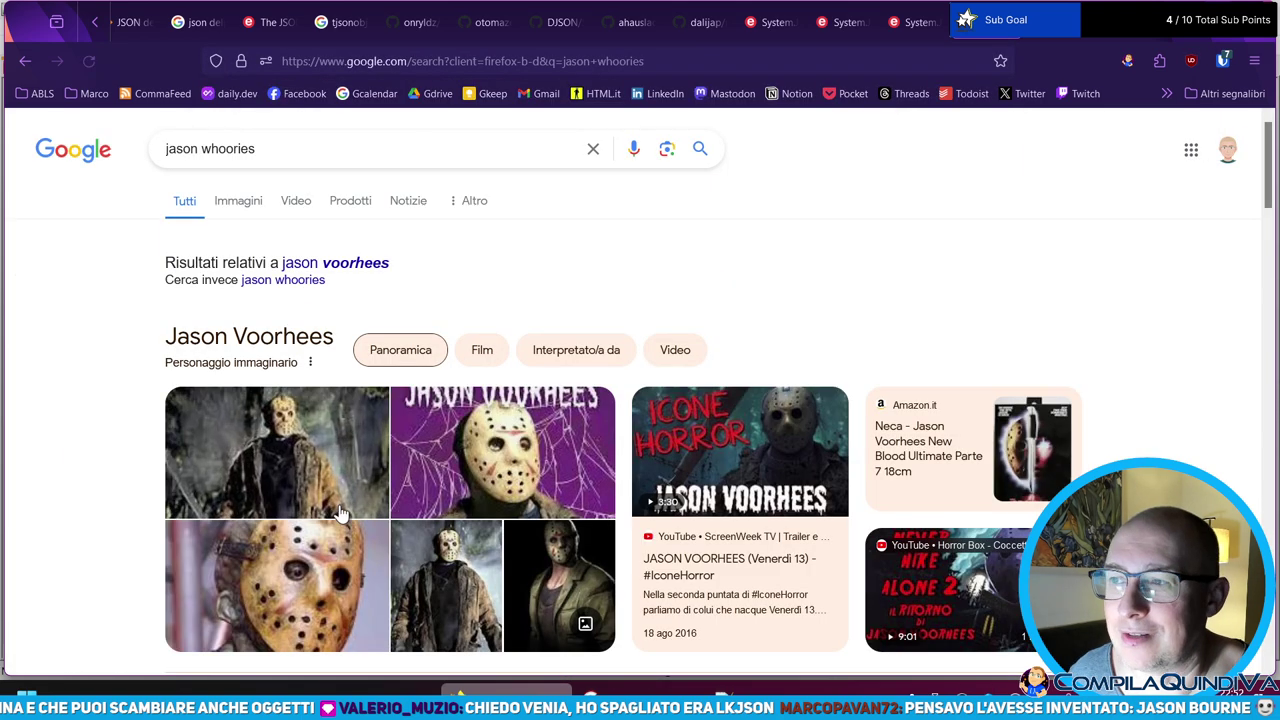
scroll(325, 385, down, 1)
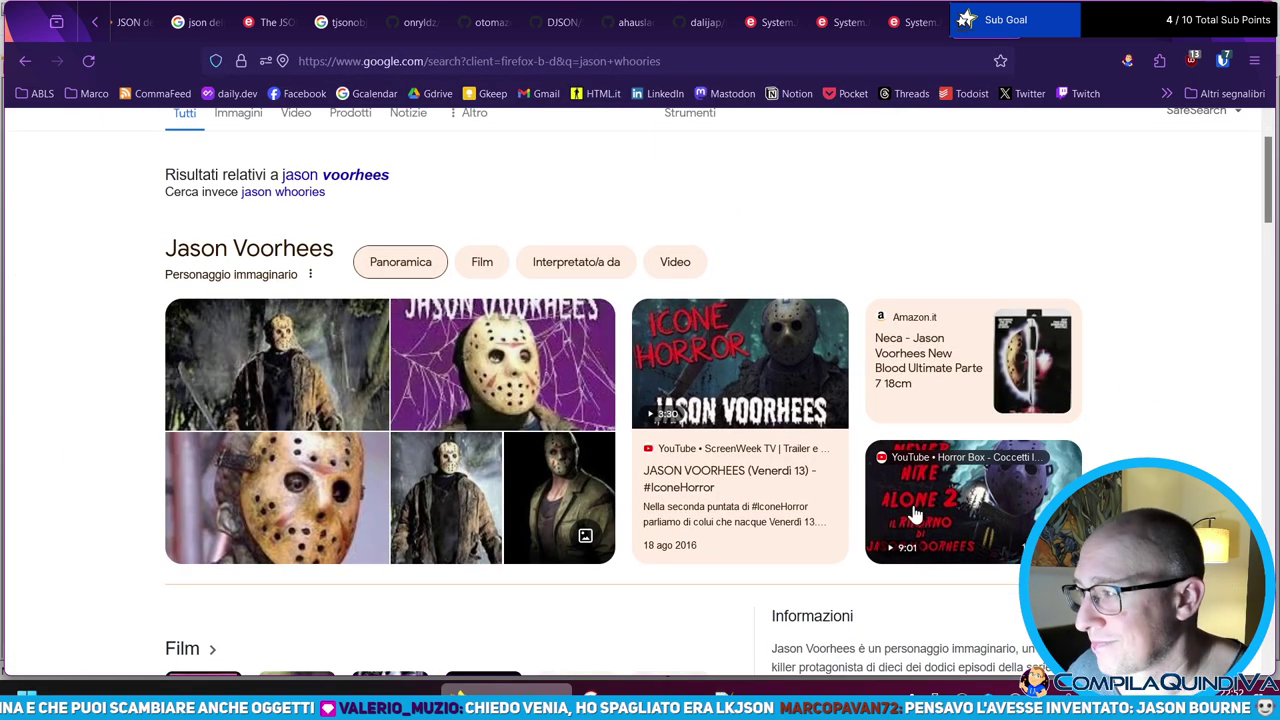
scroll(866, 382, up, 1)
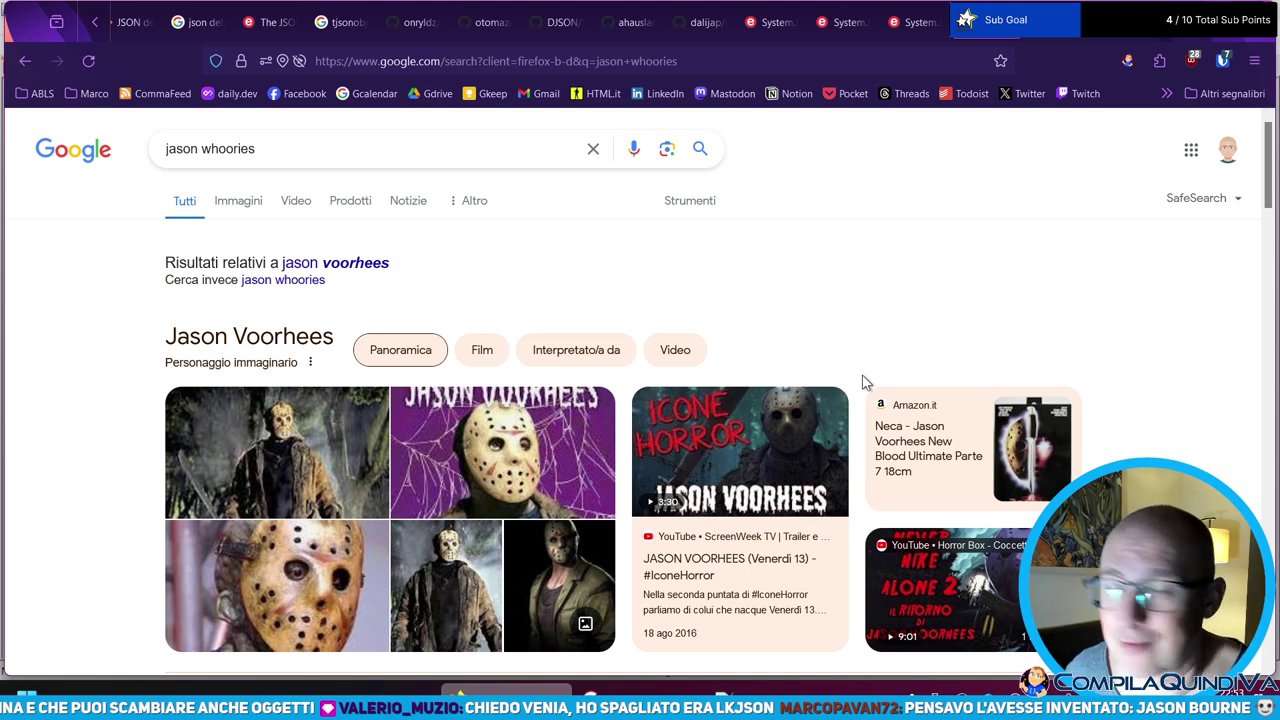
- Close the Google results tab and bring up the documentation page for the TJsonTextReader.Create constructor
key(ctrl+w)
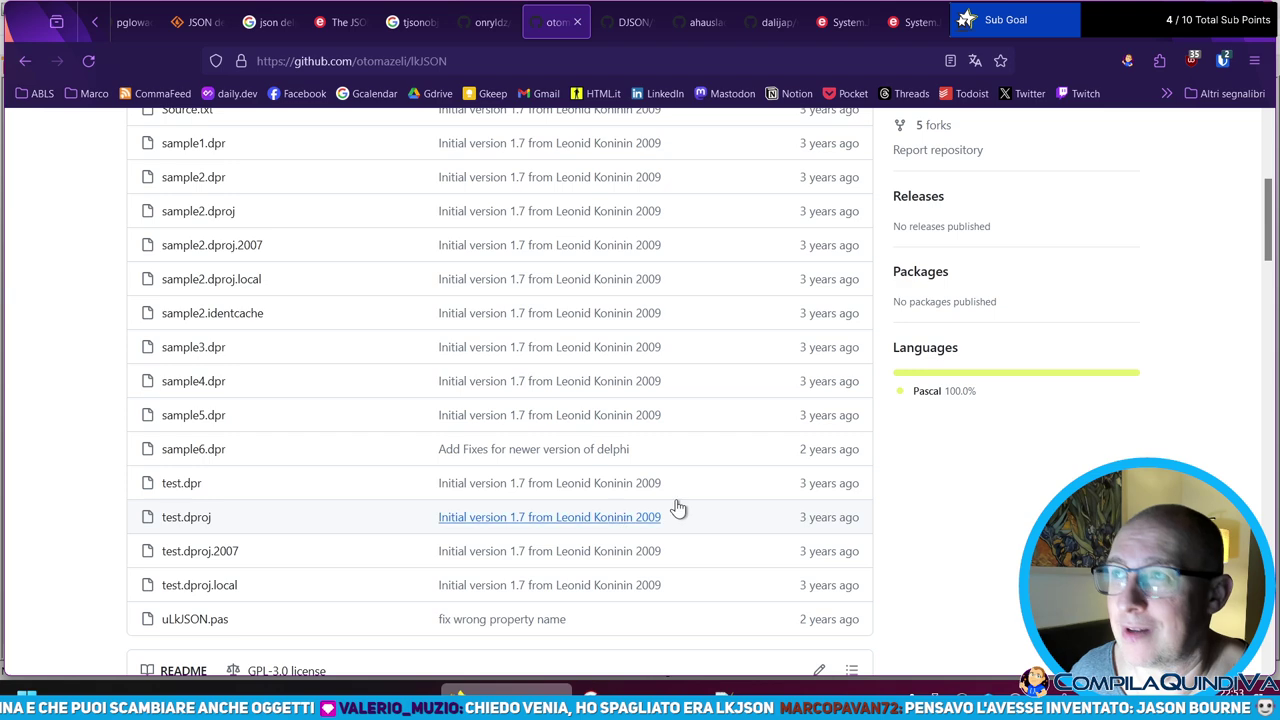
click(845, 22)
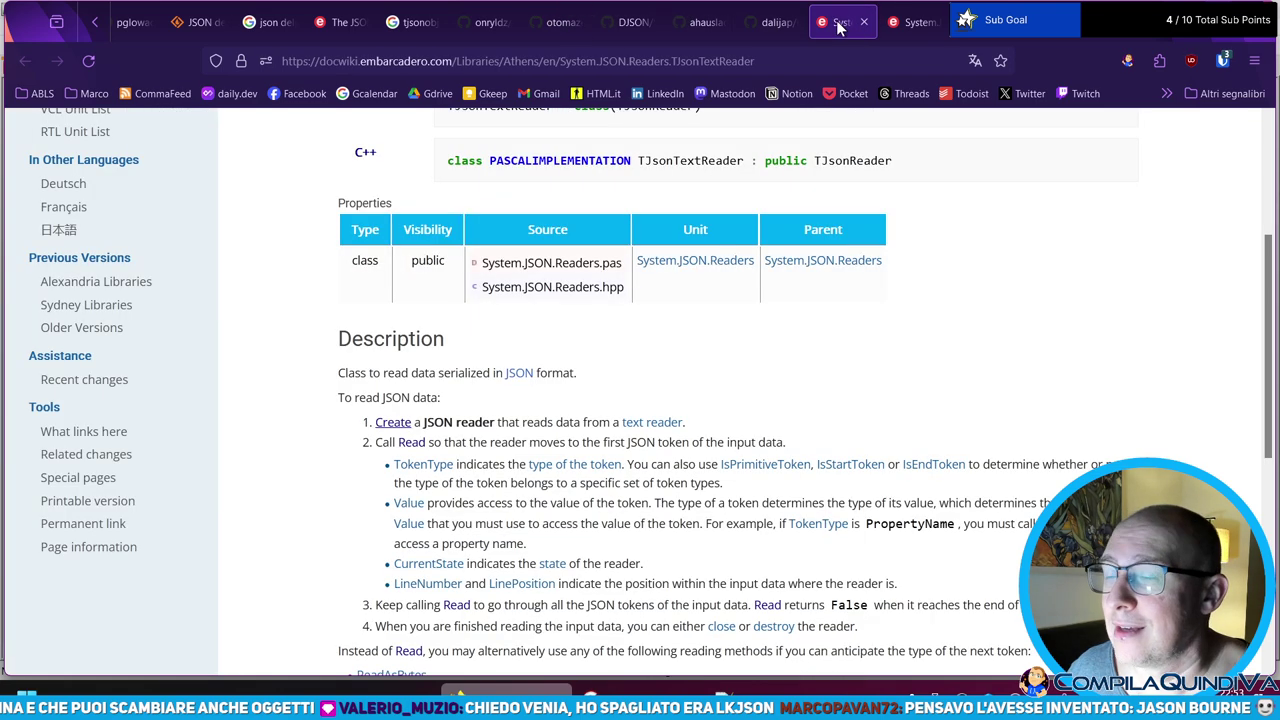
click(922, 22)
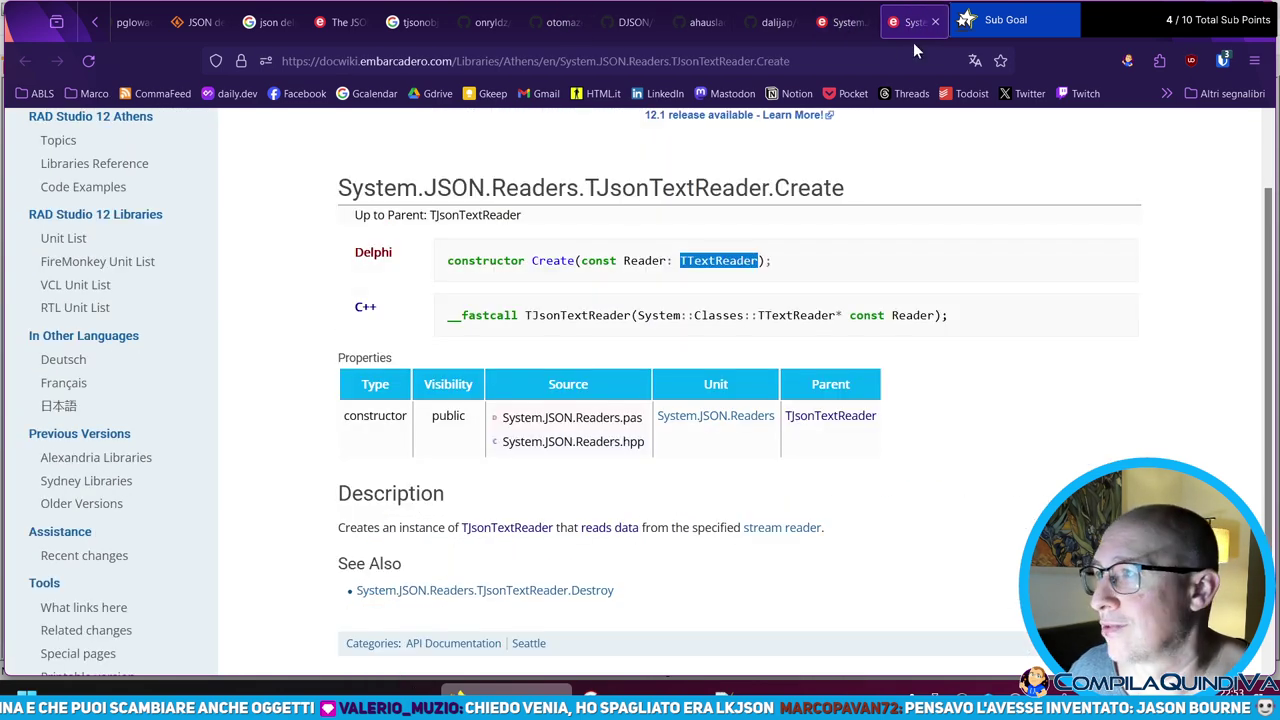
- Close the Create constructor page, bring up the TJsonReader.Read documentation, highlight its Boolean return type and read the description
click(935, 22)
click(935, 22)
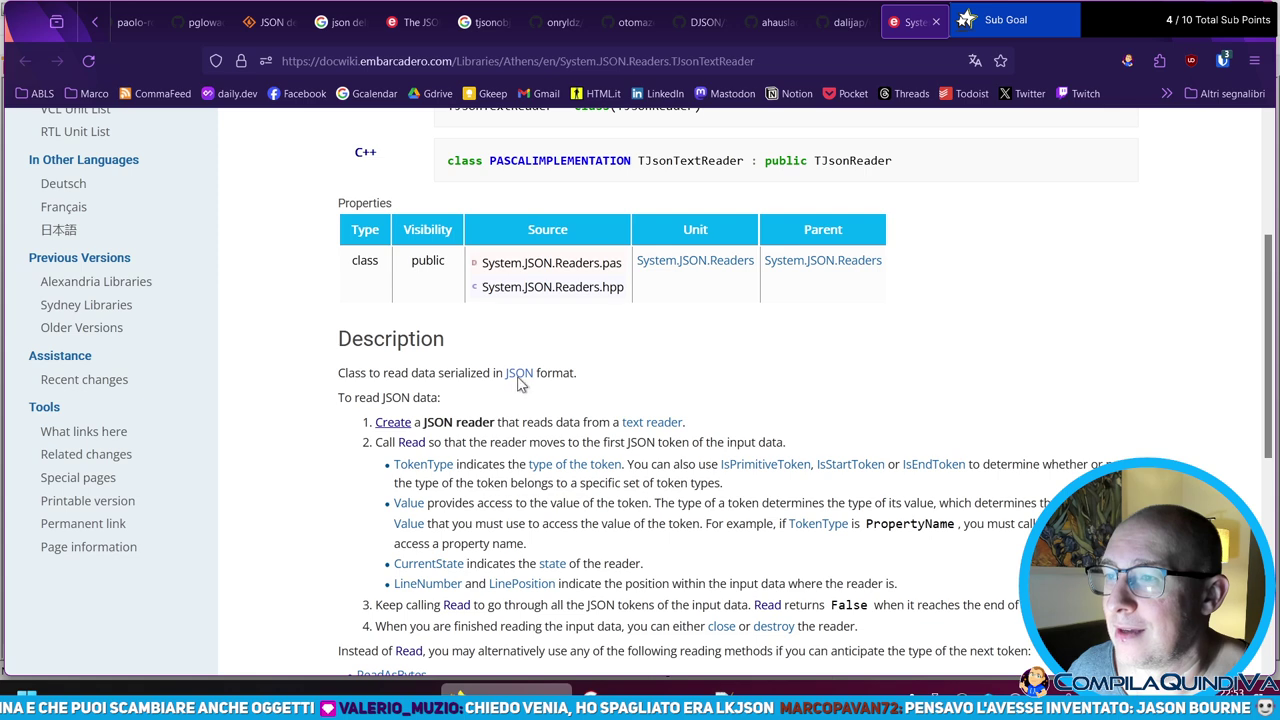
scroll(418, 452, down, 1)
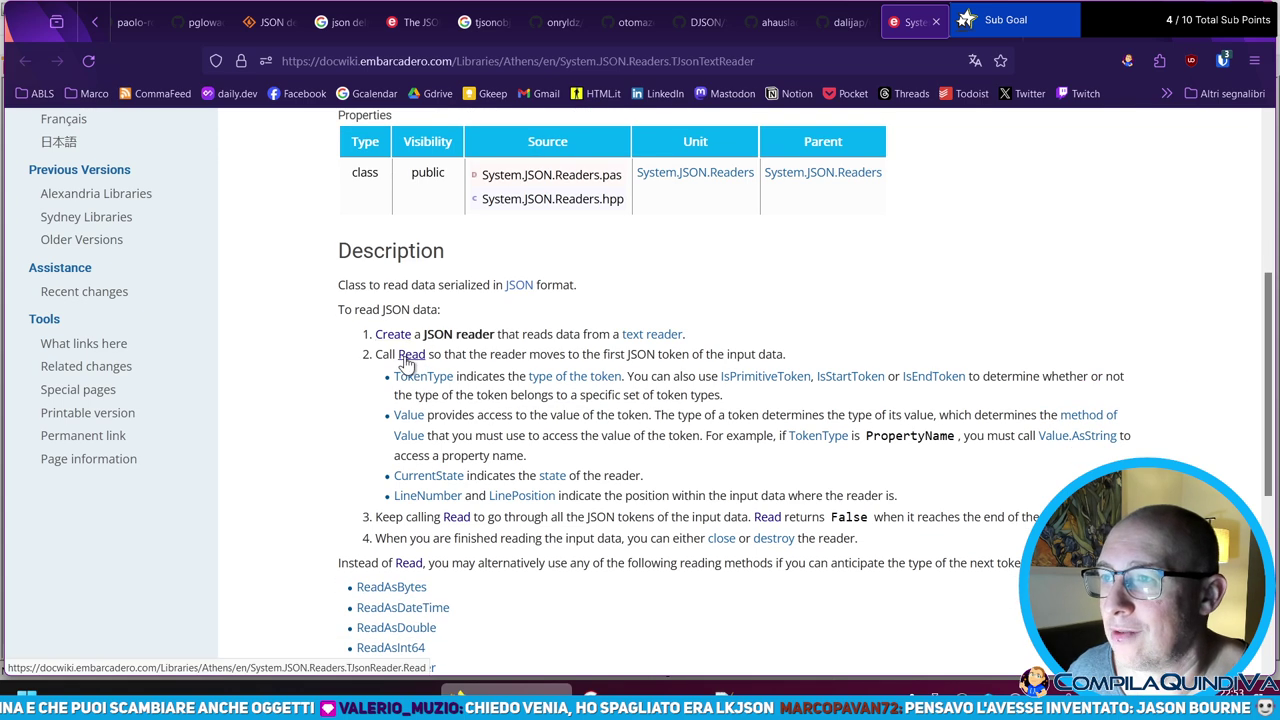
click(968, 36)
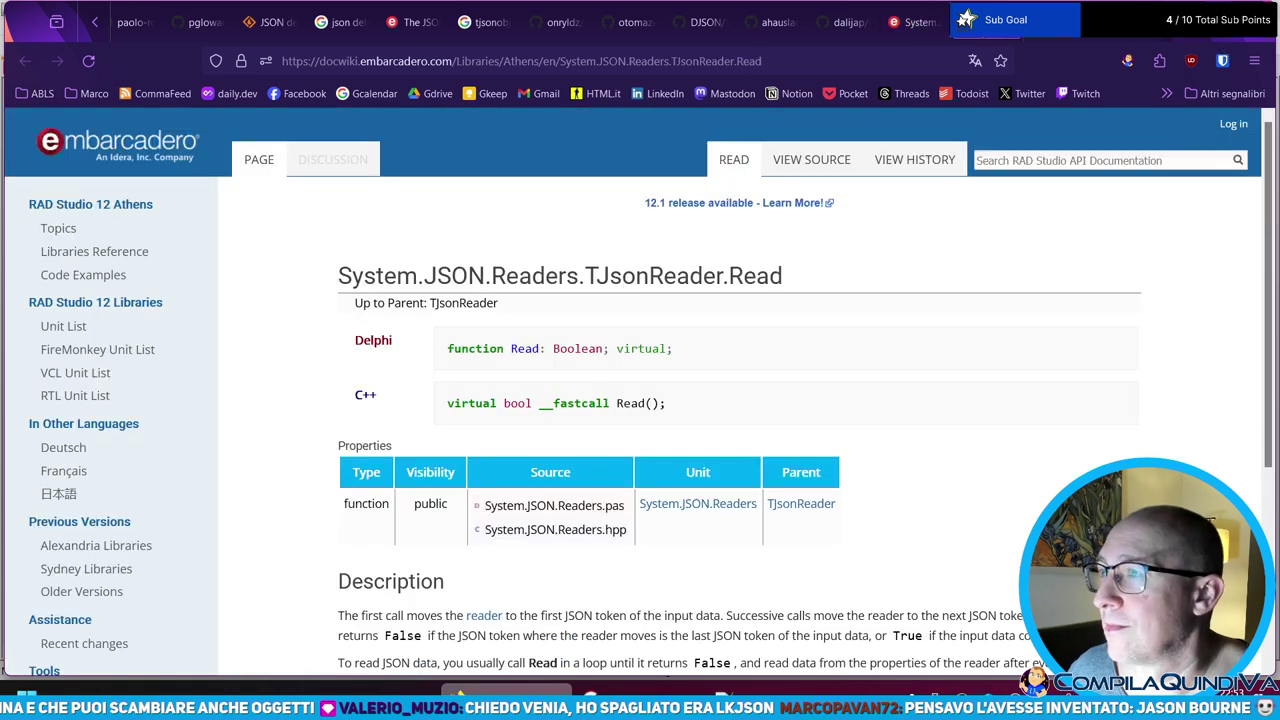
double_click(524, 348)
double_click(574, 349)
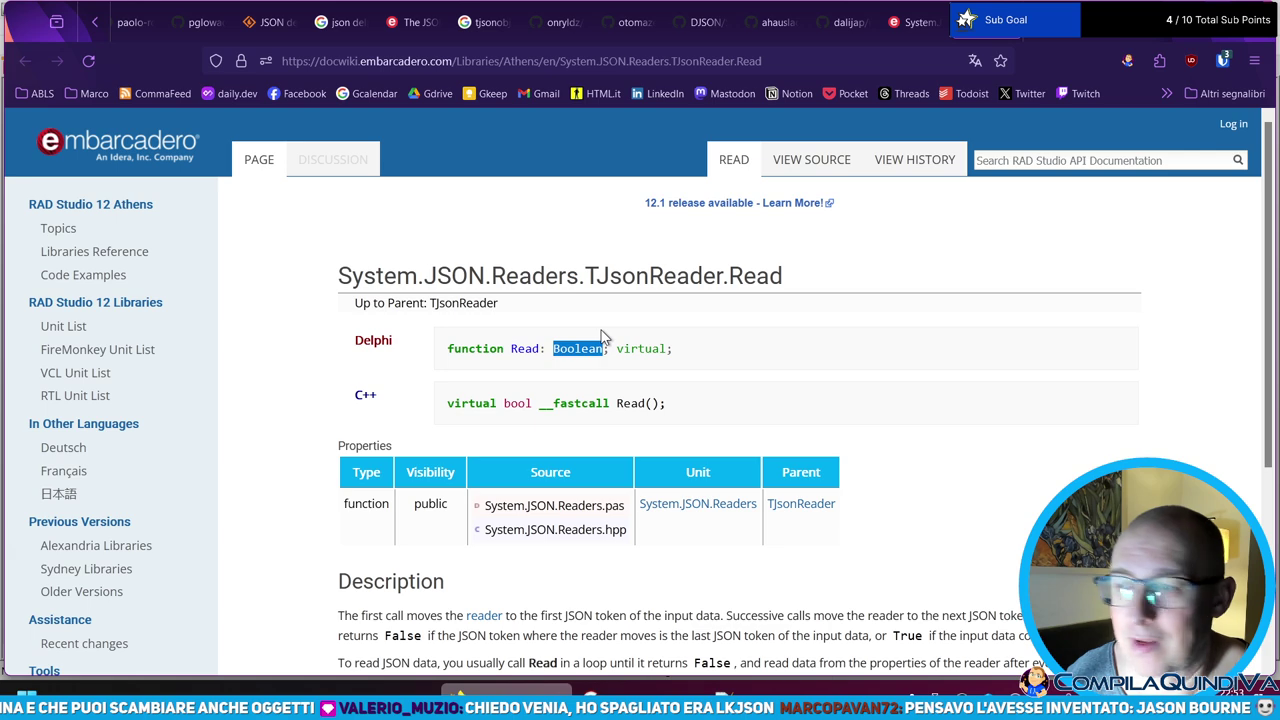
scroll(605, 345, down, 5)
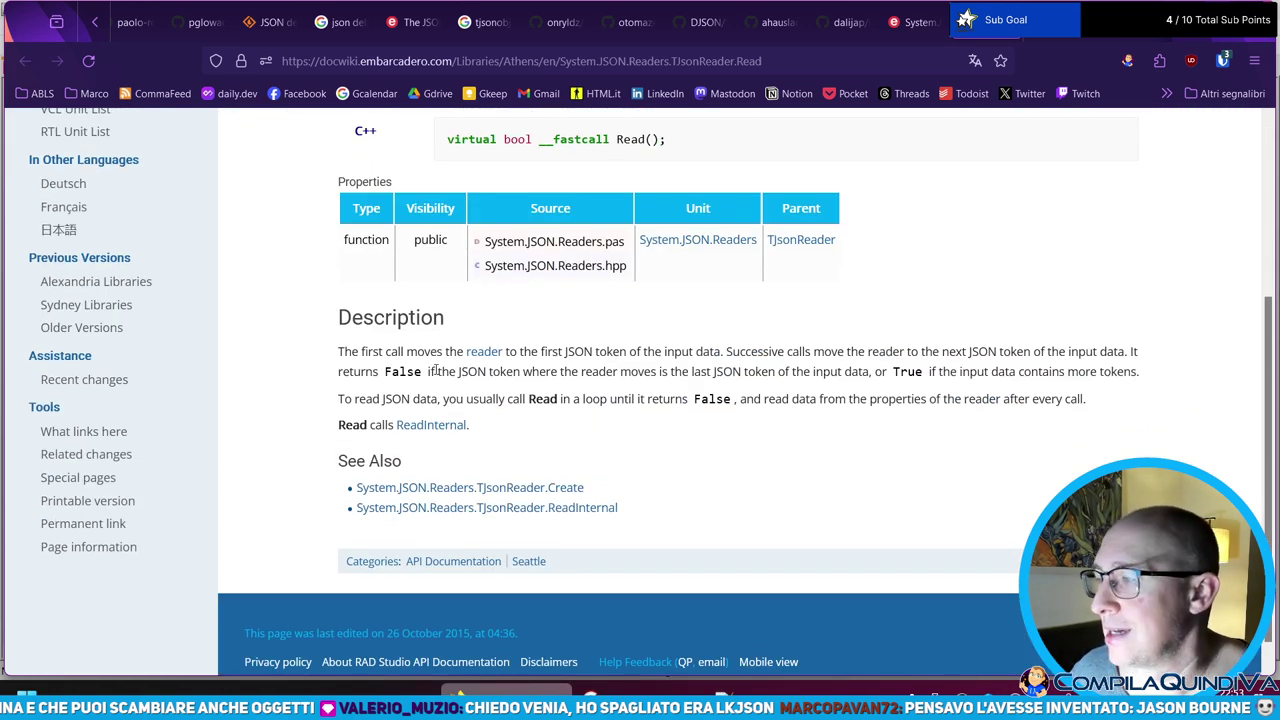
- Return to the TJsonTextReader page, open its TokenType property documentation and highlight the TJsonToken type in the C++ declaration
click(916, 24)
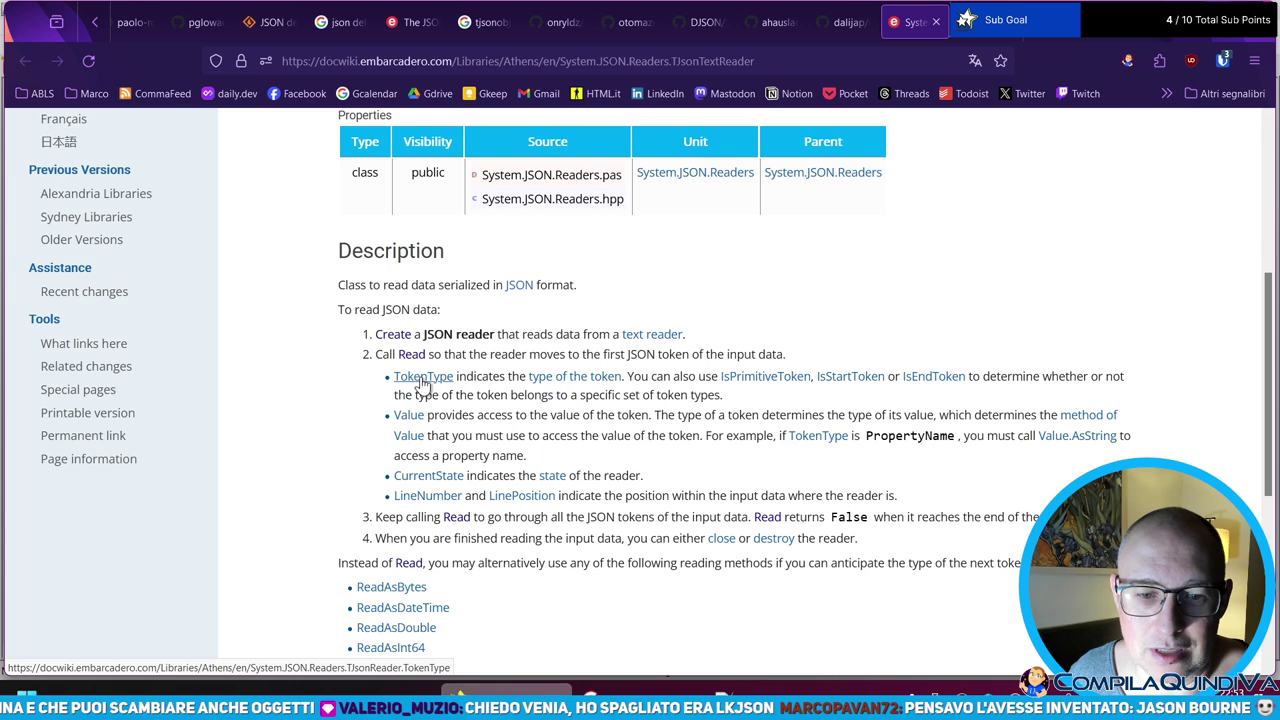
click(422, 378)
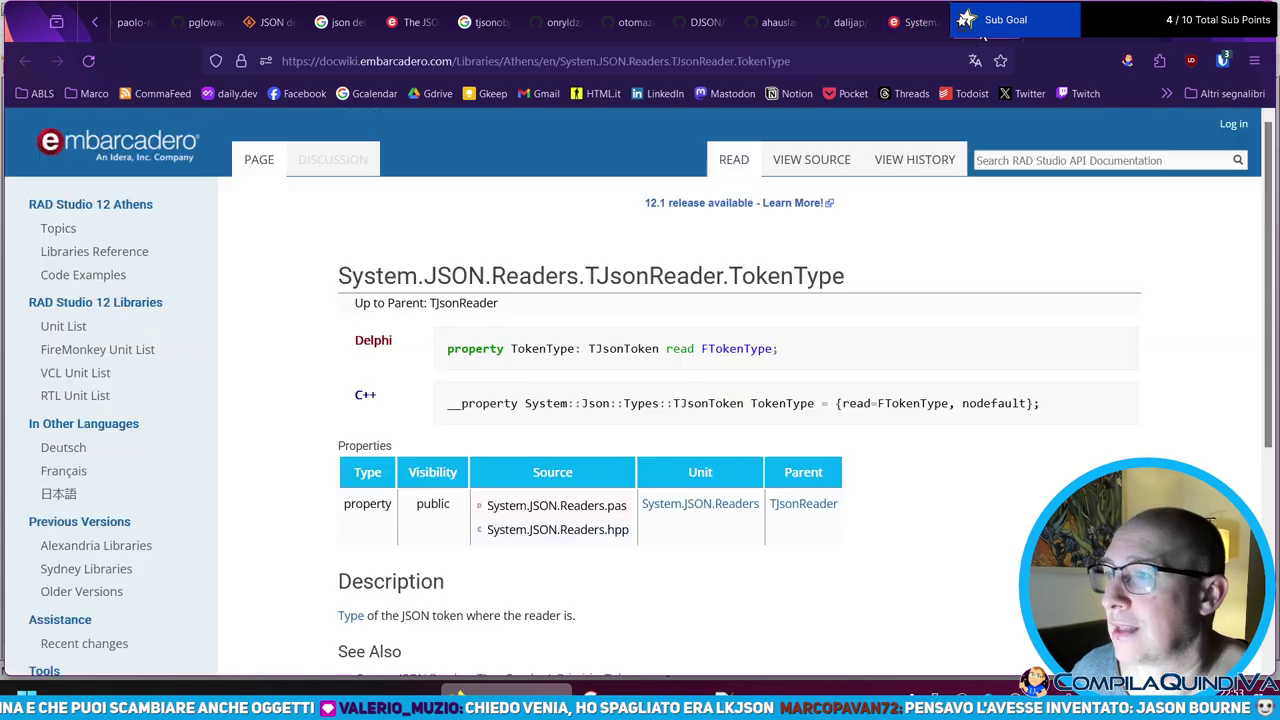
scroll(495, 360, down, 5)
scroll(720, 349, up, 3)
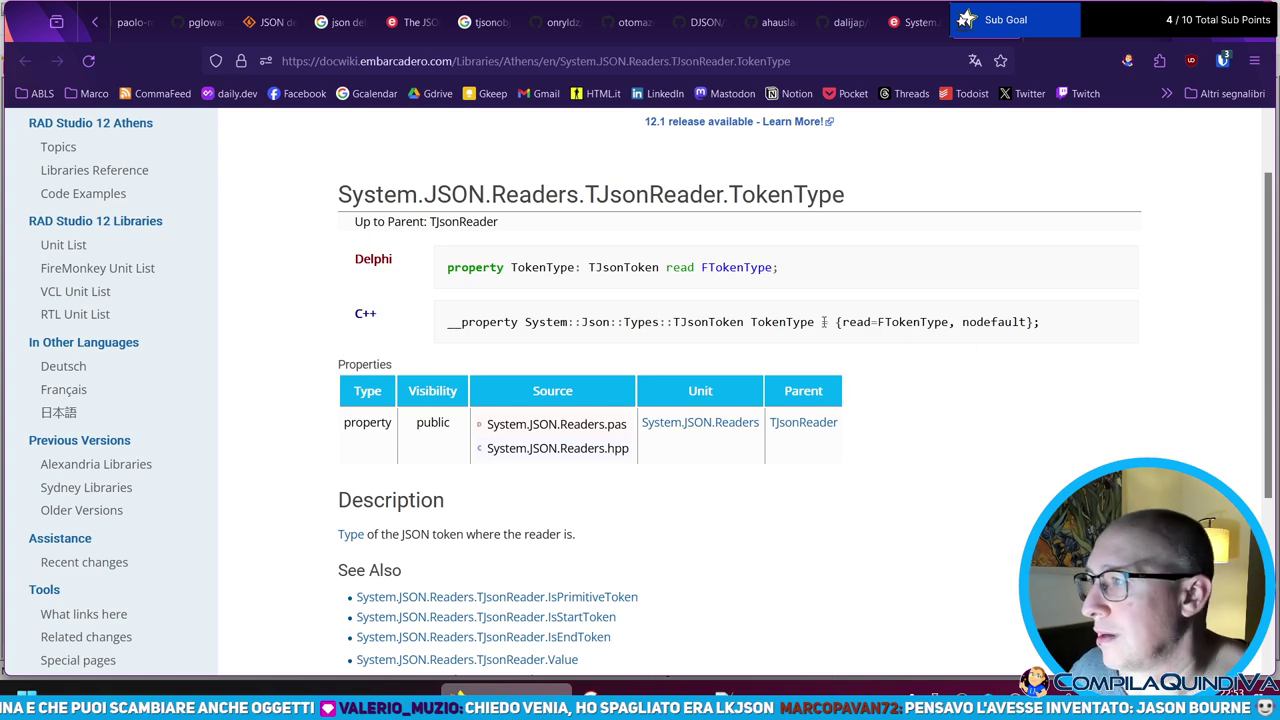
double_click(709, 322)
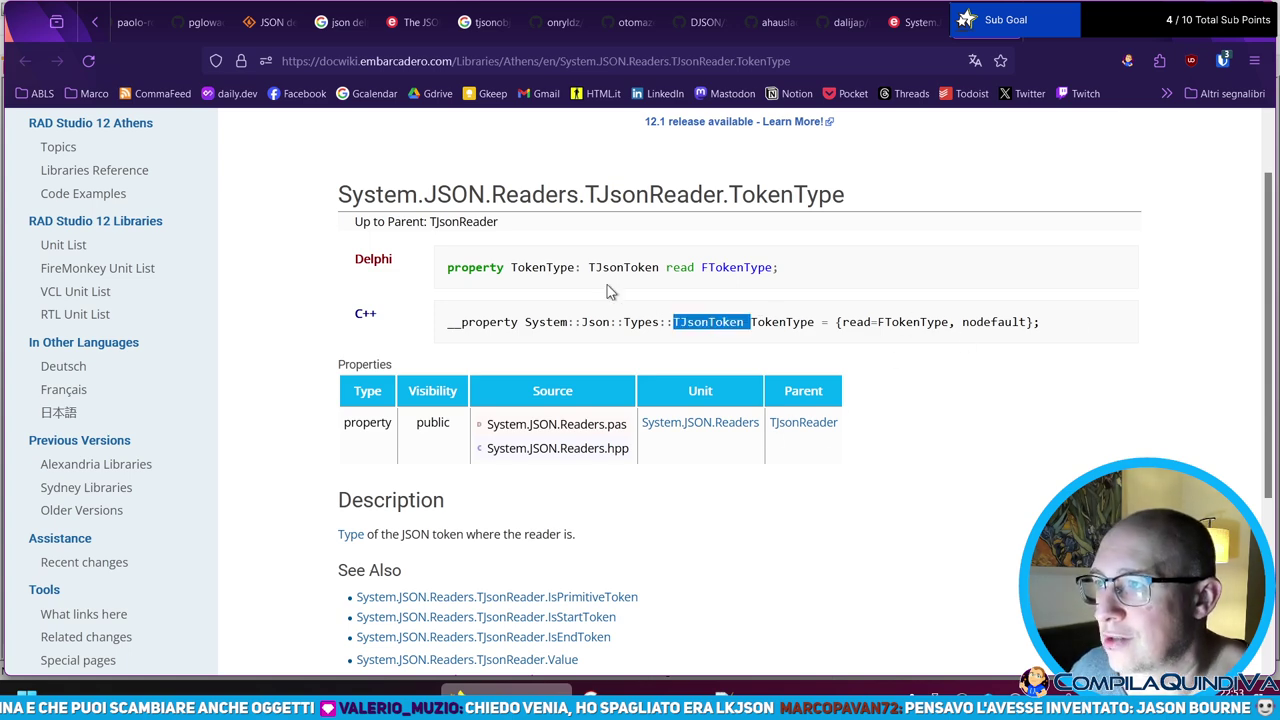
scroll(410, 280, down, 3)
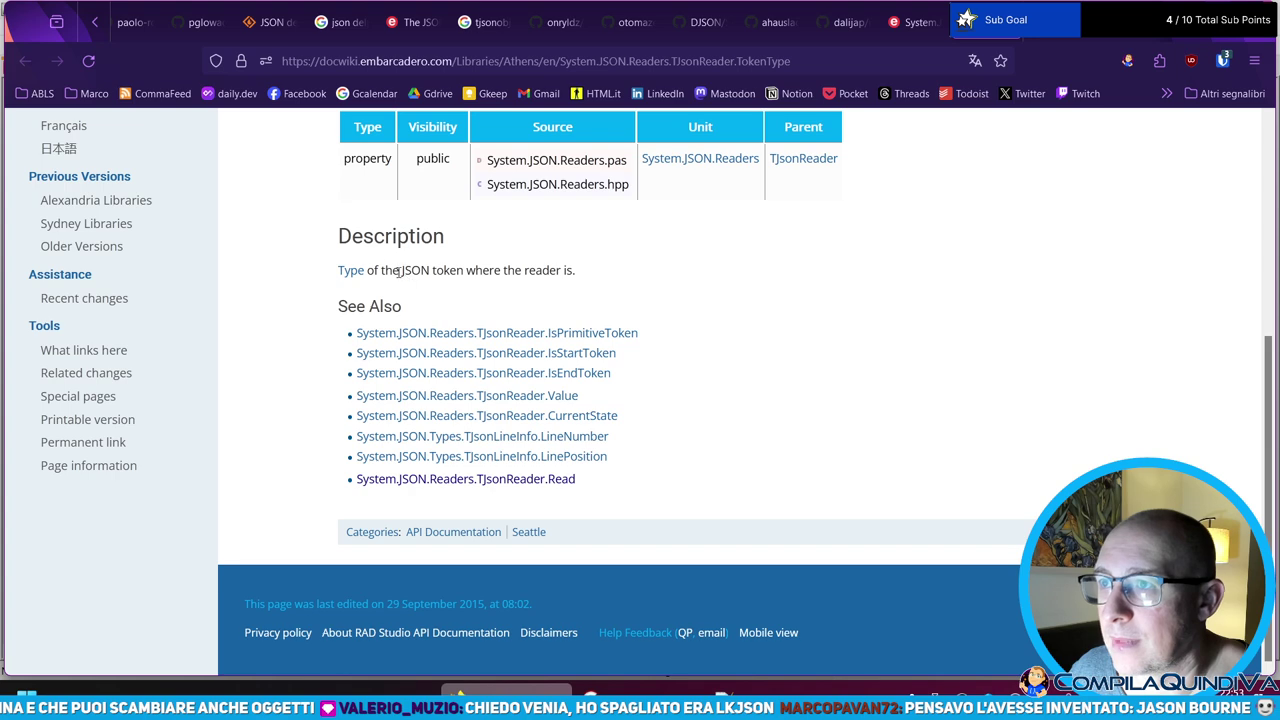
- Open the token type's TJsonToken page, enlarge it to 140% and read through the Delphi enumeration values
click(352, 271)
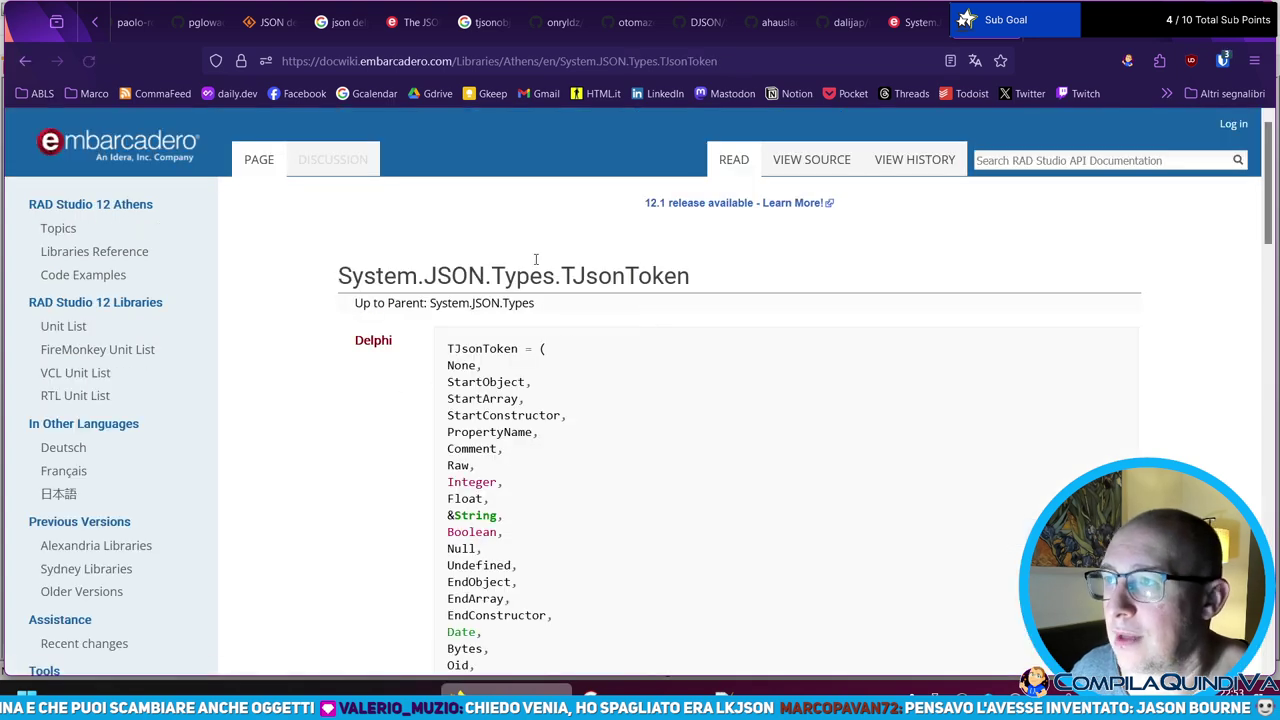
scroll(365, 352, down, 3)
scroll(365, 352, up, 1)
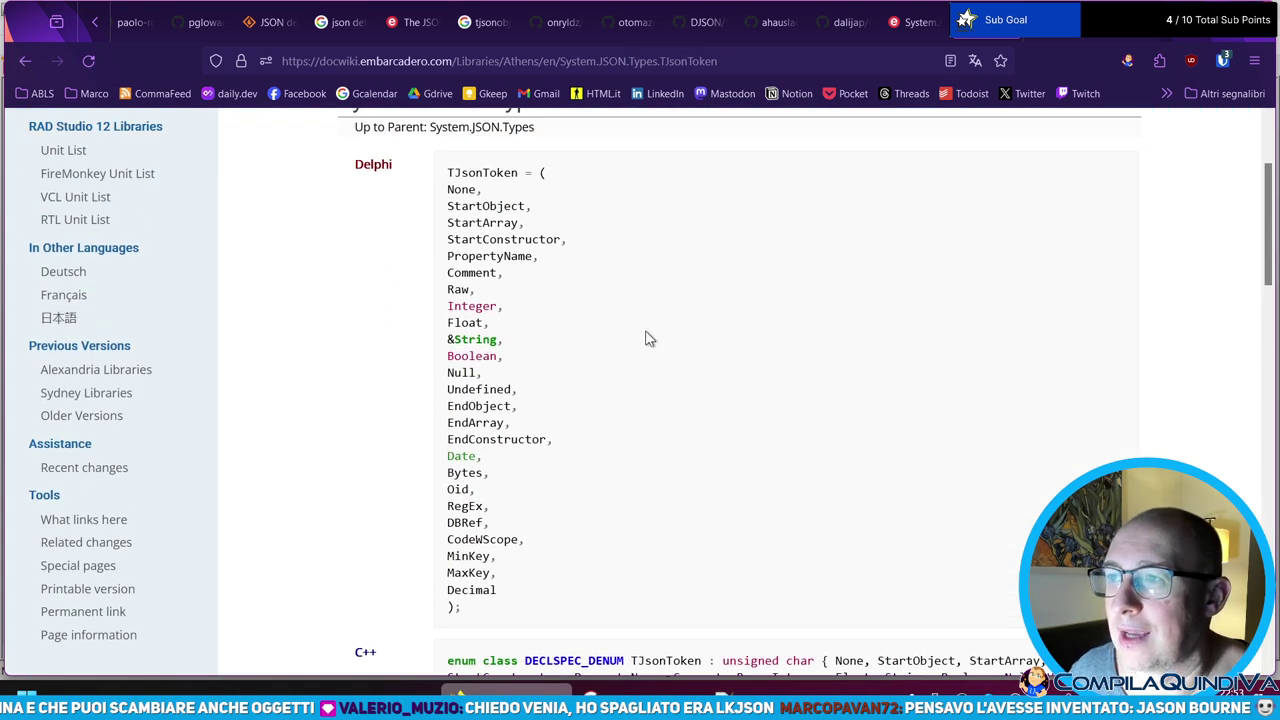
key(ctrl+plus)
key(ctrl+plus)
key(ctrl+plus)
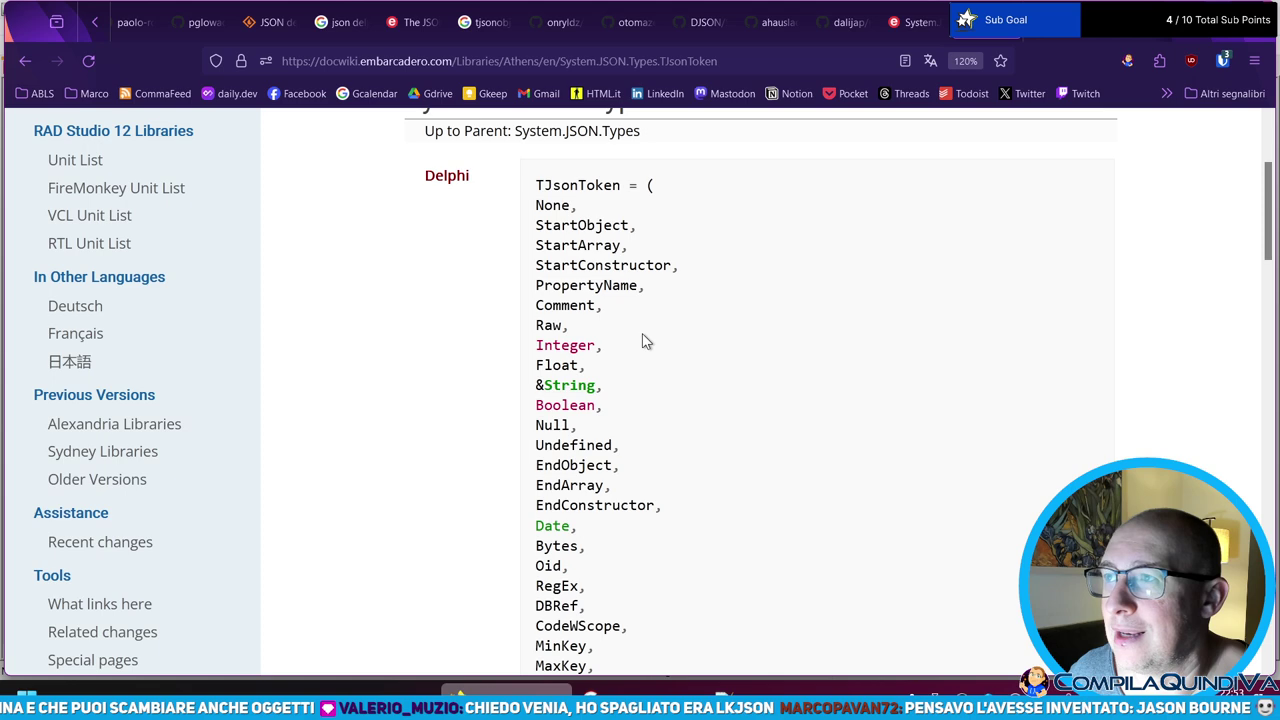
scroll(700, 337, down, 2)
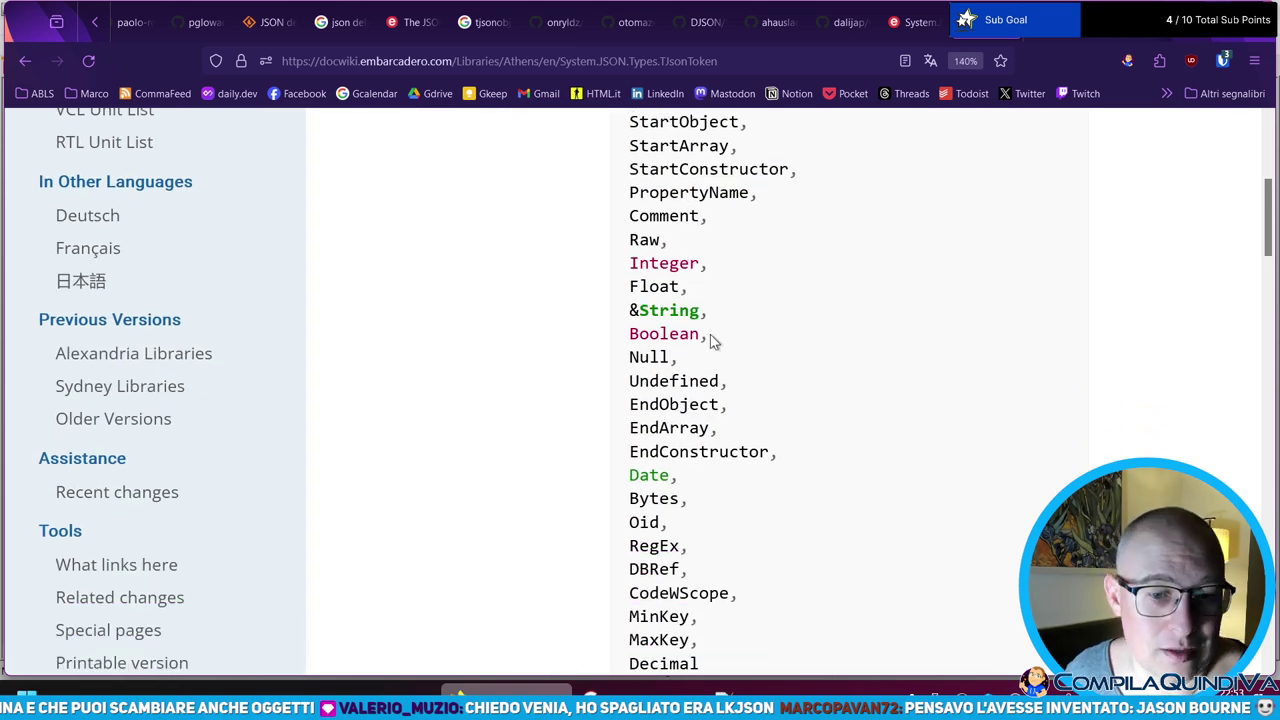
scroll(710, 340, up, 2)
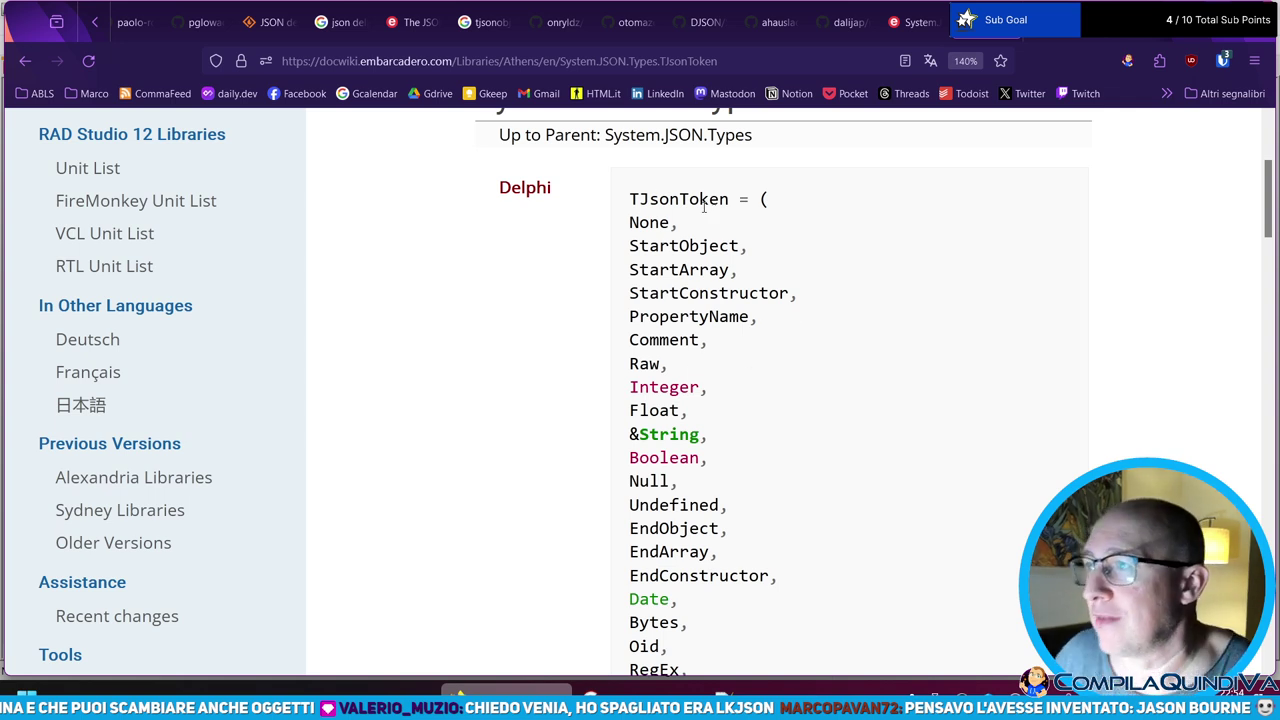
- Highlight StartObject in the TJsonToken list and compare it with the opening brace of the JSON sample in Notepad++
double_click(686, 247)
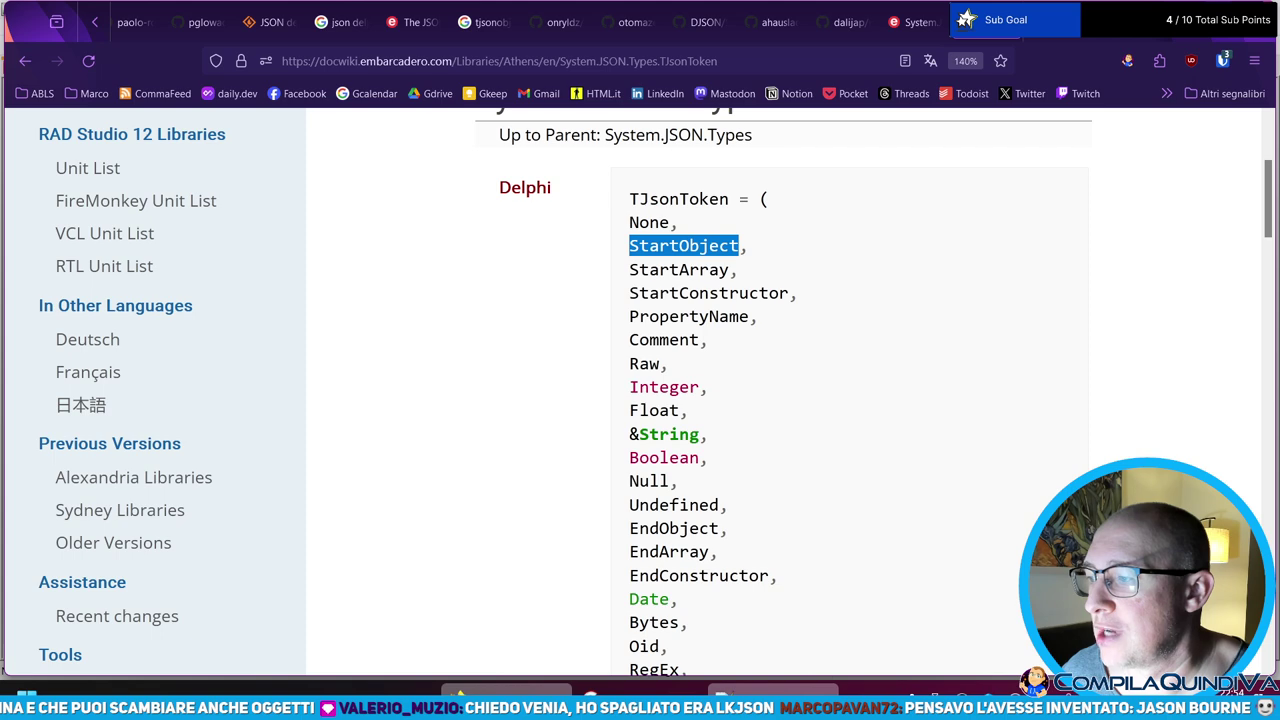
key(alt+Tab)
click(88, 97)
key(alt+Tab)
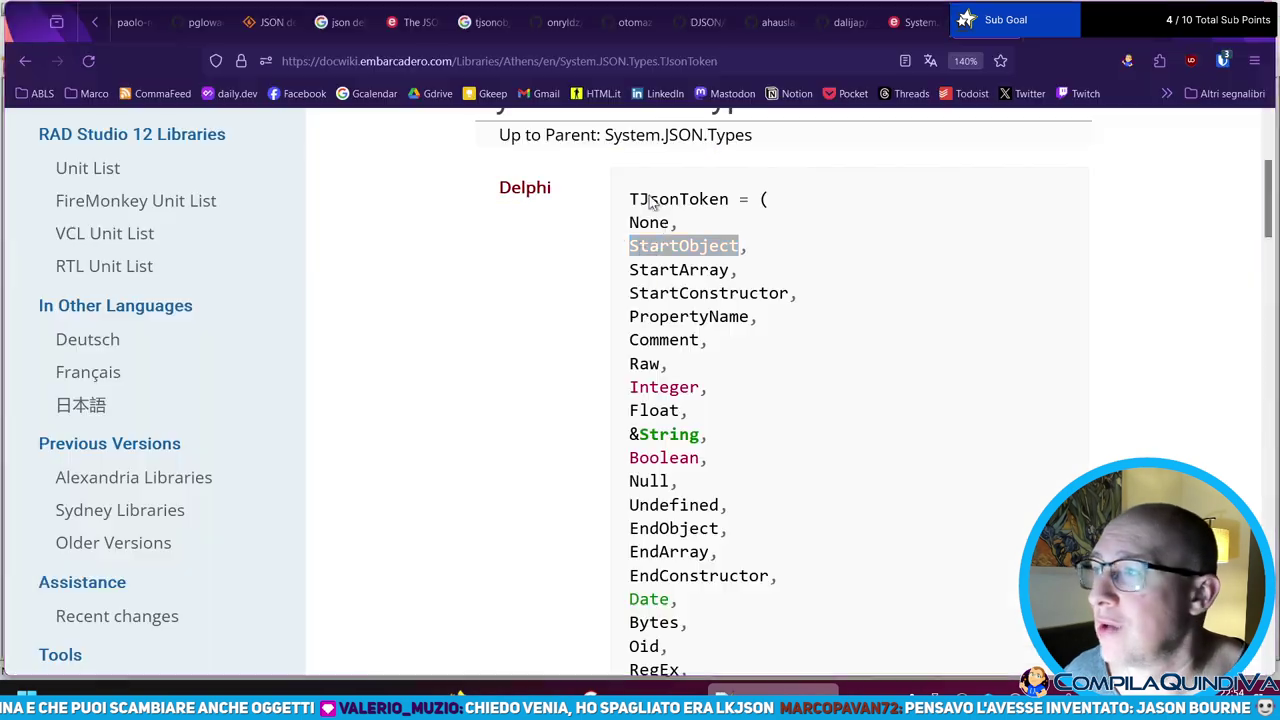
- Highlight EndObject in the TJsonToken list and match it to the outer closing brace of the JSON sample in Notepad++
scroll(668, 338, down, 1)
scroll(668, 338, down, 3)
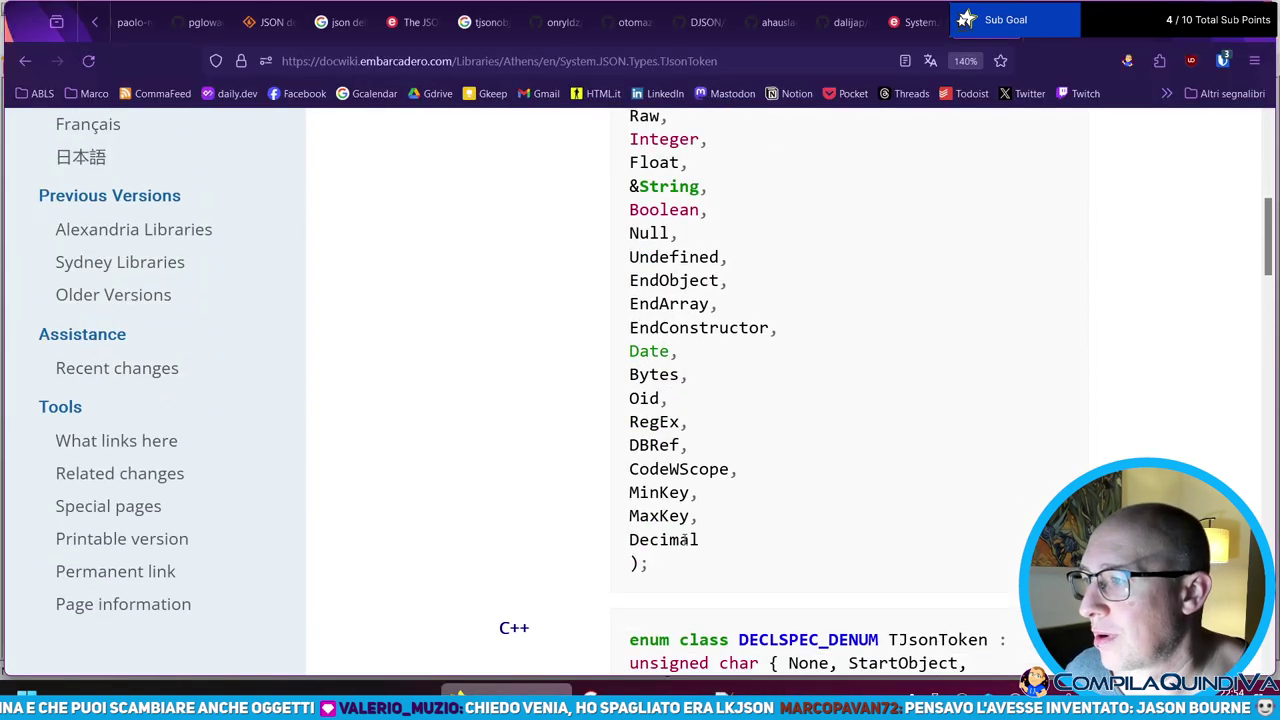
scroll(694, 270, up, 2)
scroll(715, 337, up, 3)
scroll(700, 400, down, 1)
scroll(694, 400, down, 3)
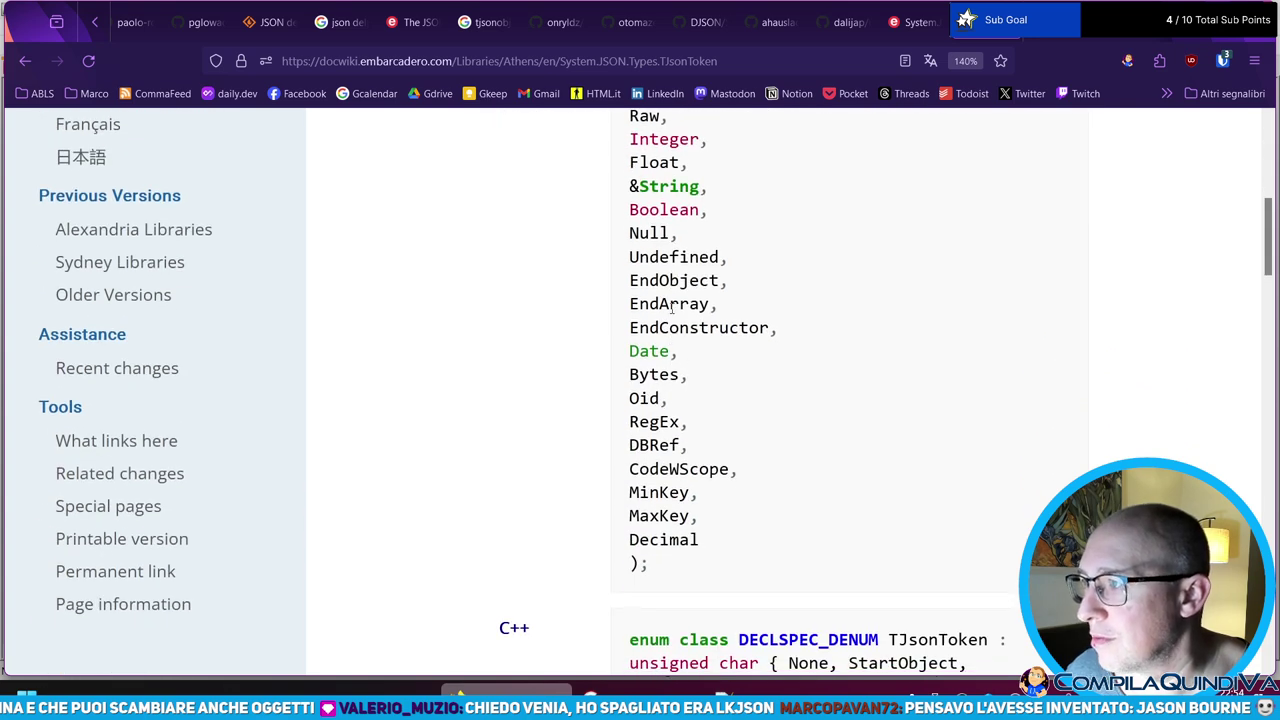
double_click(674, 281)
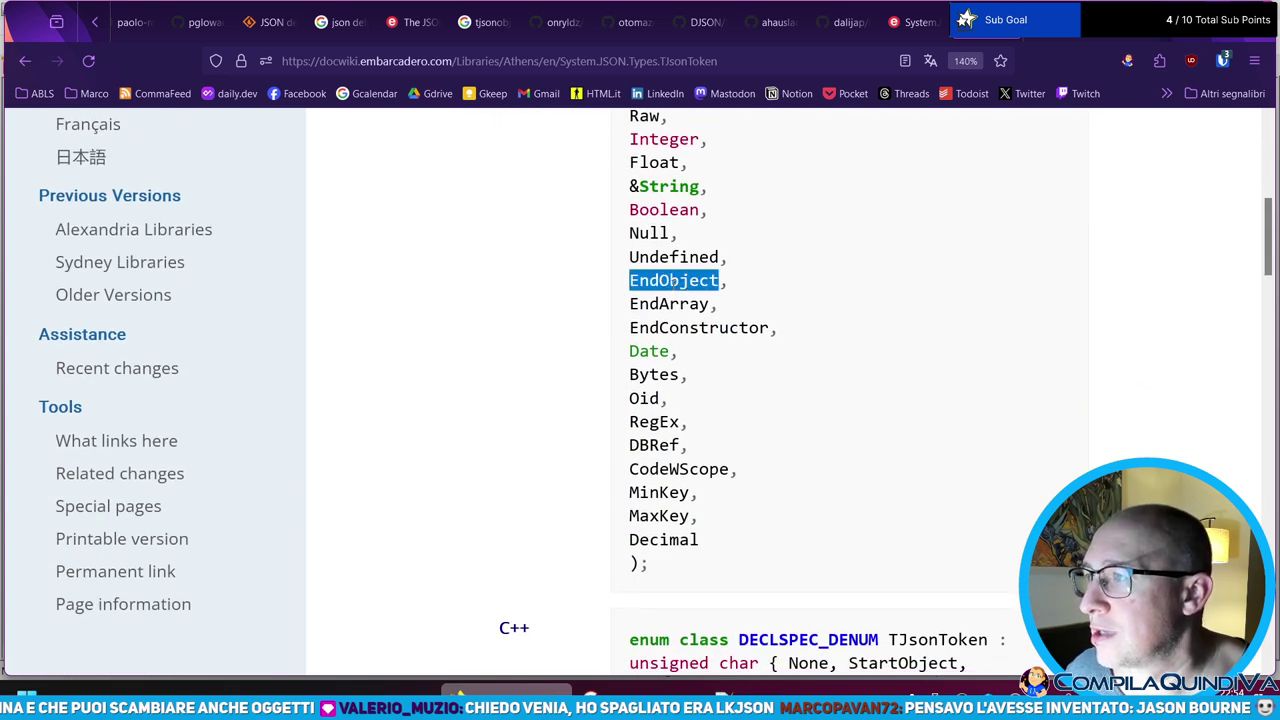
key(alt+Tab)
click(72, 355)
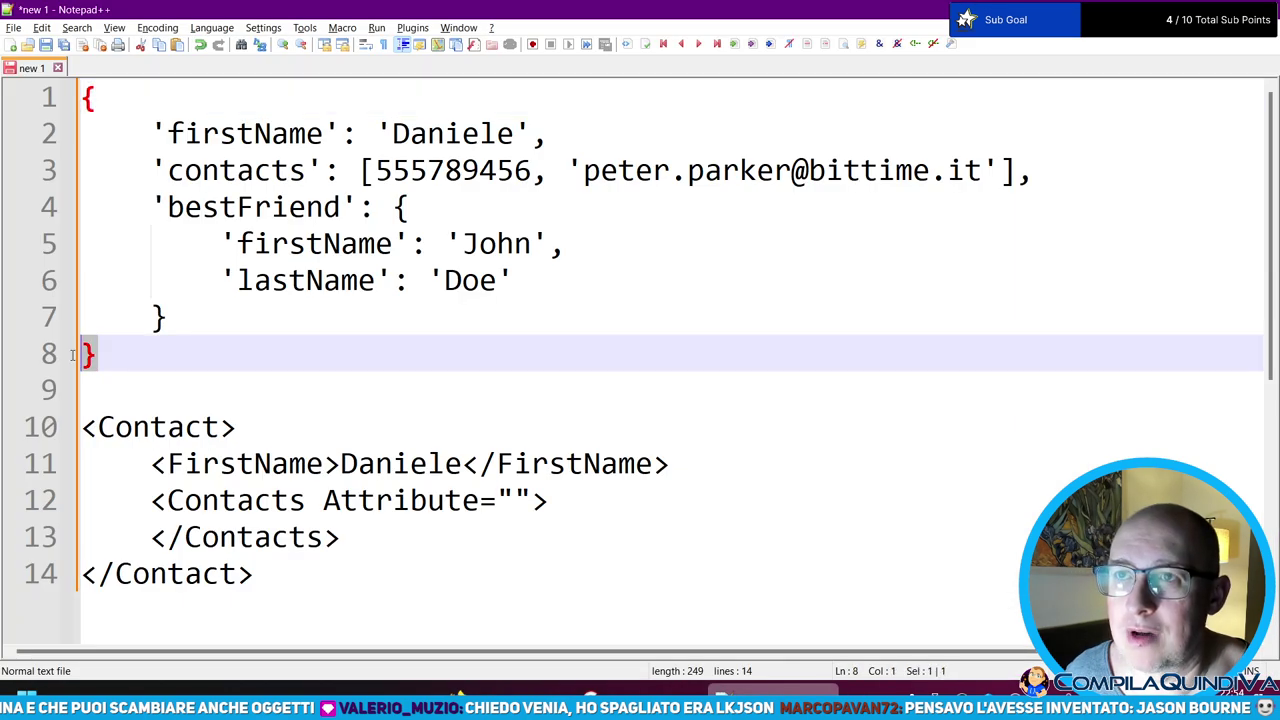
click(303, 128)
key(alt+Tab)
- Highlight PropertyName in the TJsonToken list, then the opening brace and the first 'firstName' key in the Notepad++ sample
scroll(708, 322, up, 3)
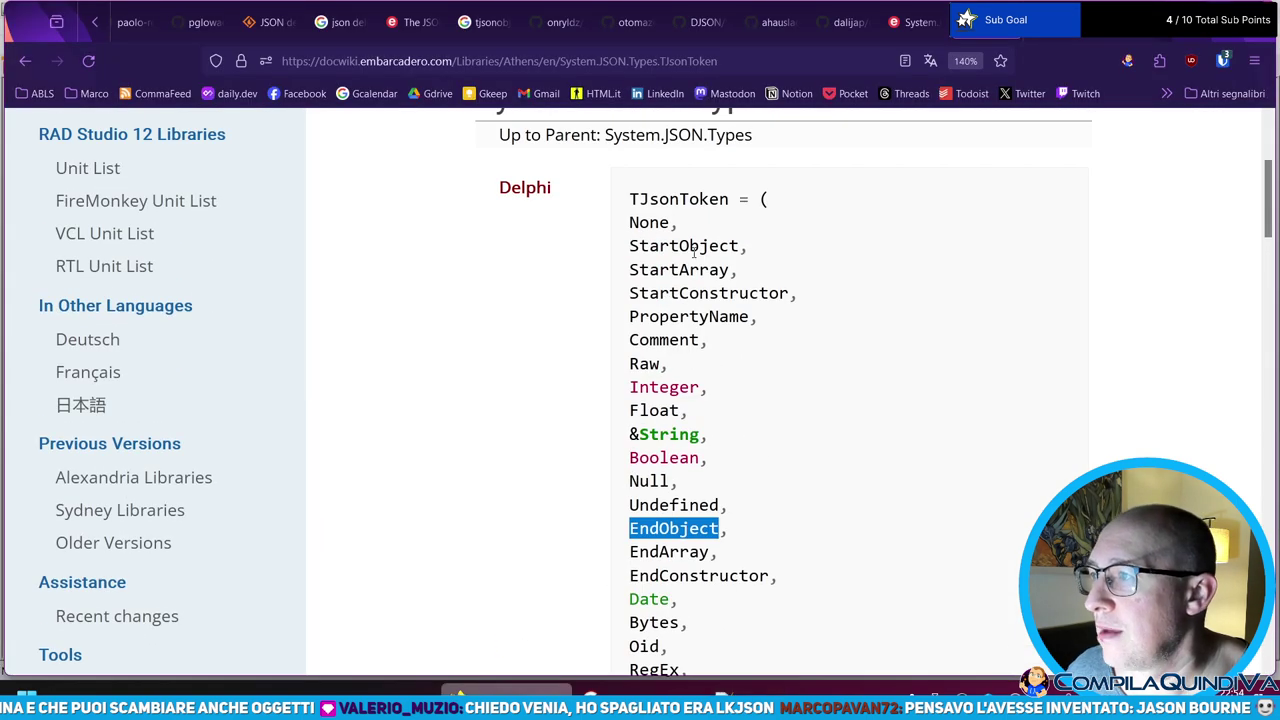
double_click(669, 318)
key(alt+Tab)
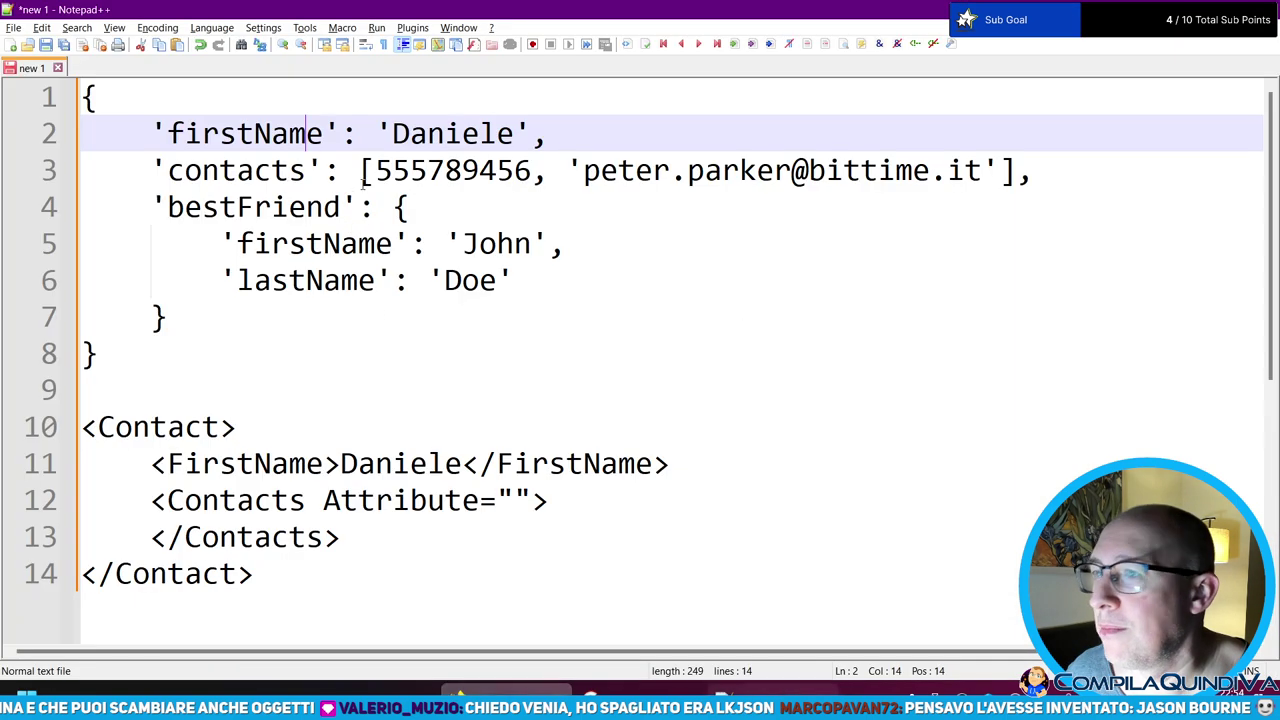
click(110, 98)
drag(110, 98, 84, 98)
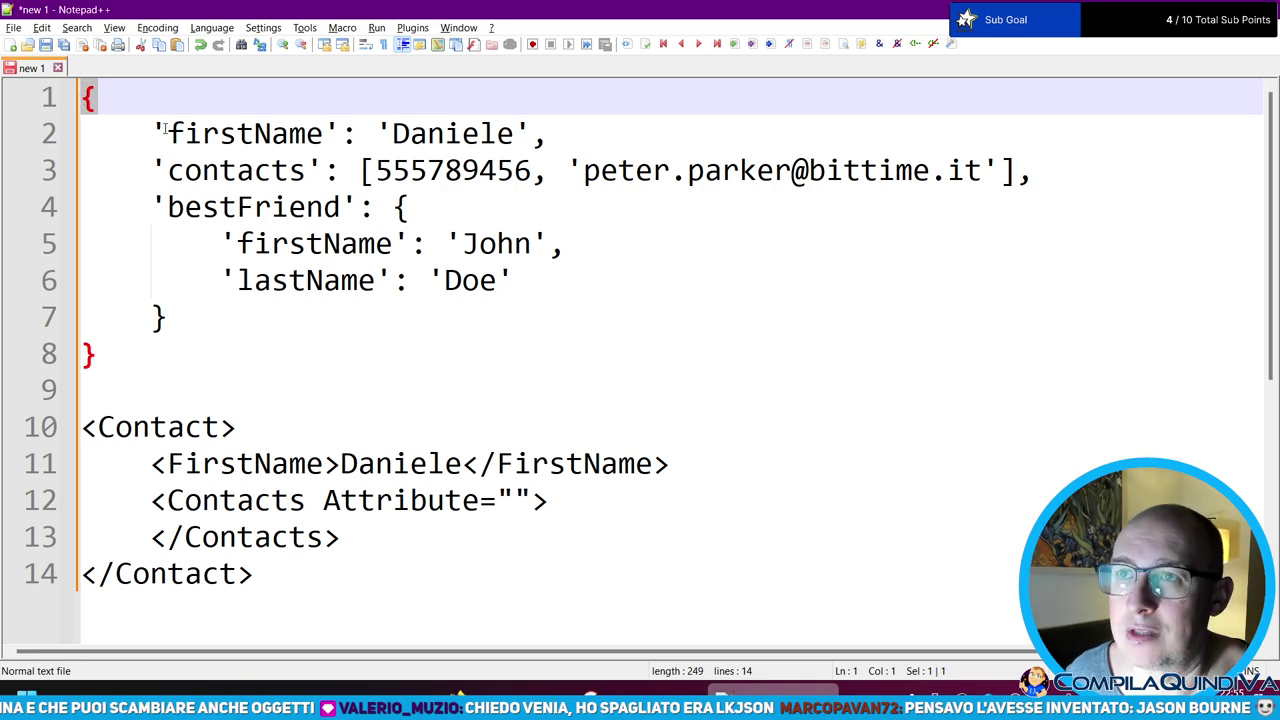
drag(153, 133, 350, 133)
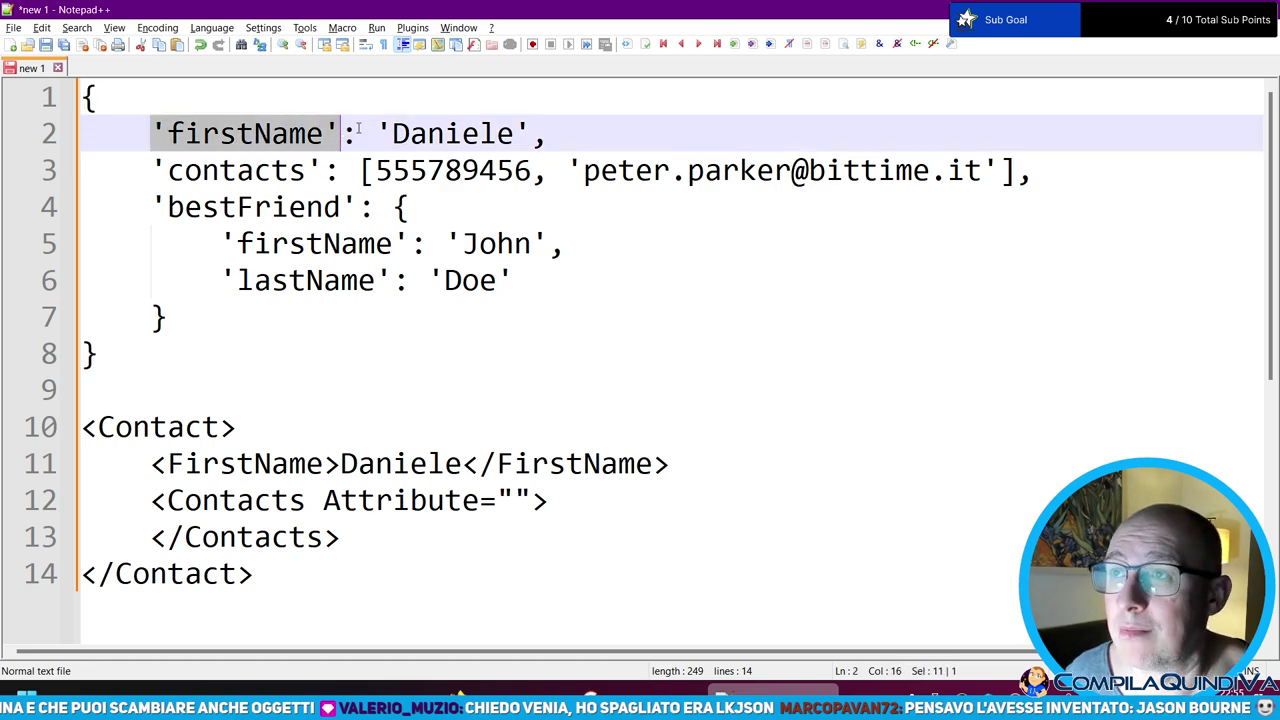
- Go back to the TJsonToken page in the browser and highlight the &String value in the Delphi enumeration
key(alt+Tab)
scroll(716, 432, down, 1)
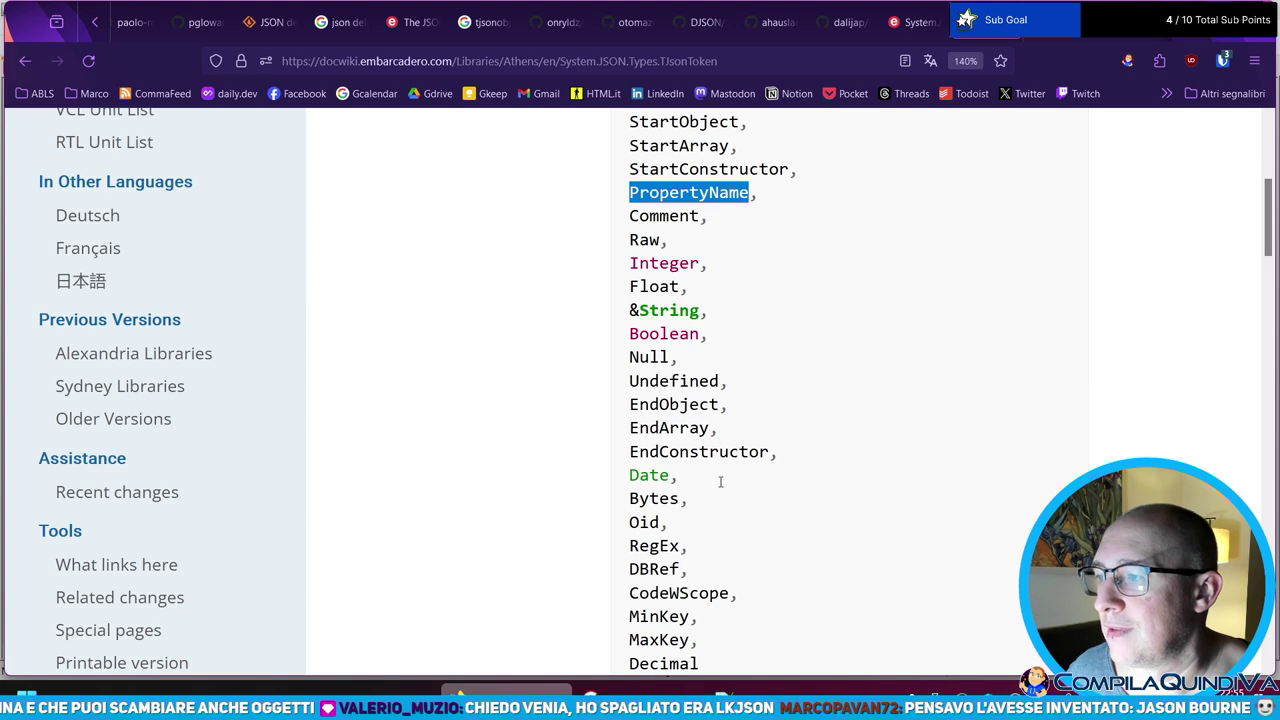
scroll(690, 480, down, 2)
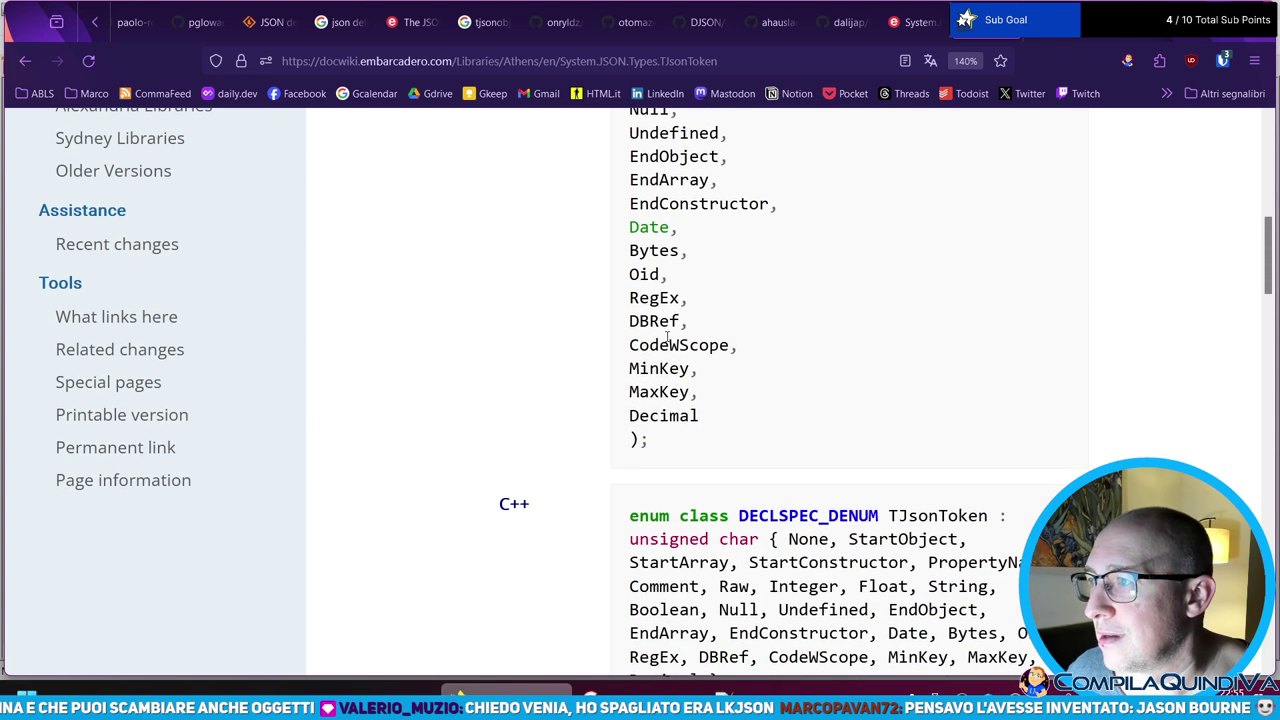
scroll(682, 280, up, 2)
drag(629, 311, 704, 316)
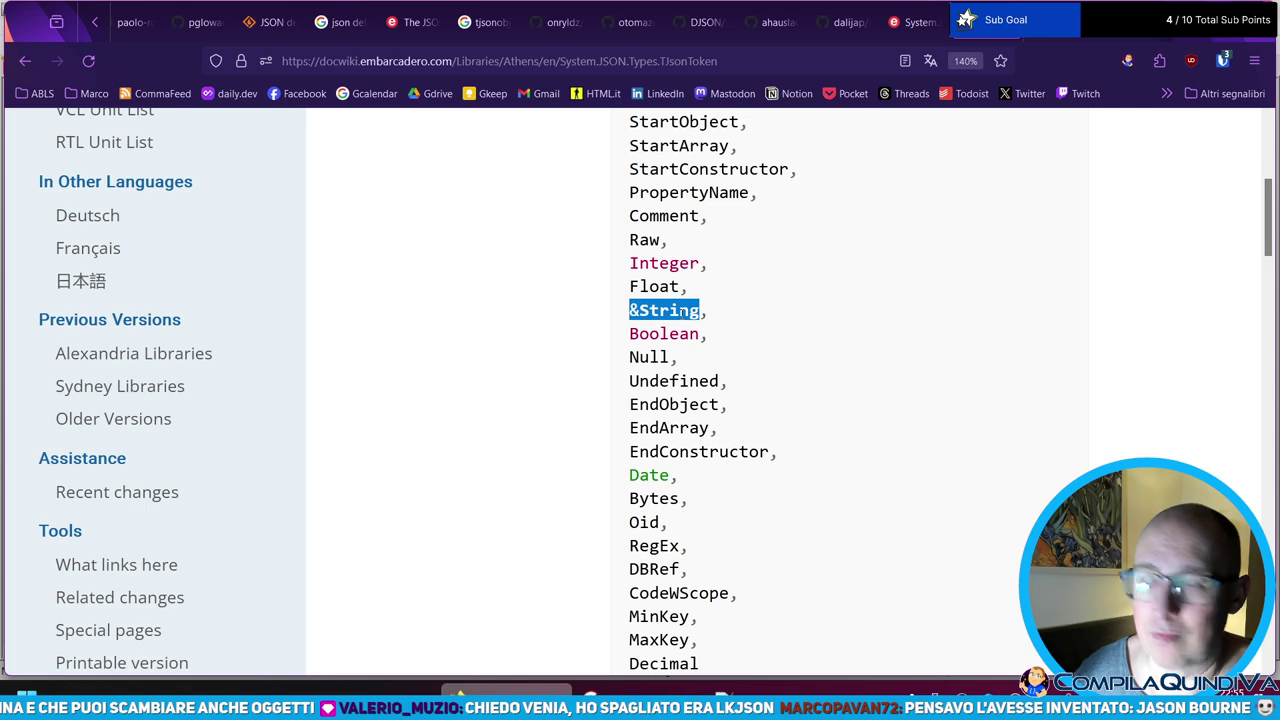
- Return to the TJsonTextReader page and read the Value, CurrentState and line position notes through to the alternative ReadAs methods
click(915, 22)
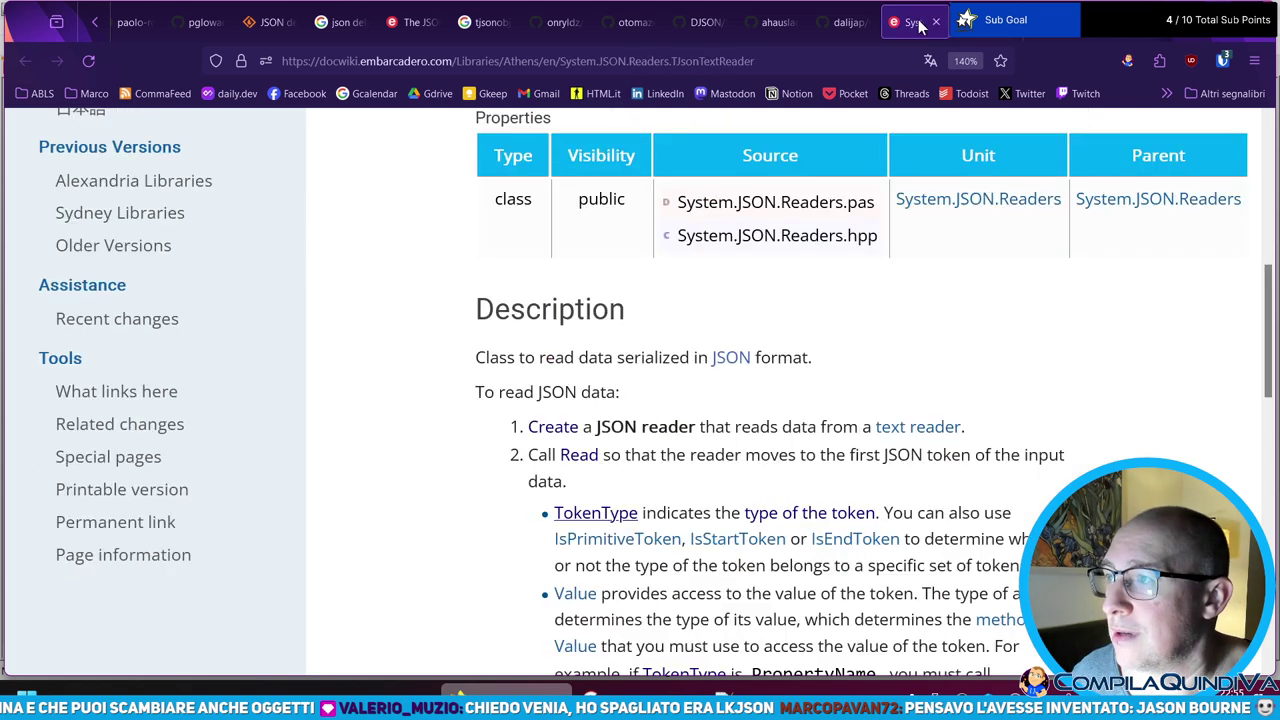
scroll(575, 500, down, 2)
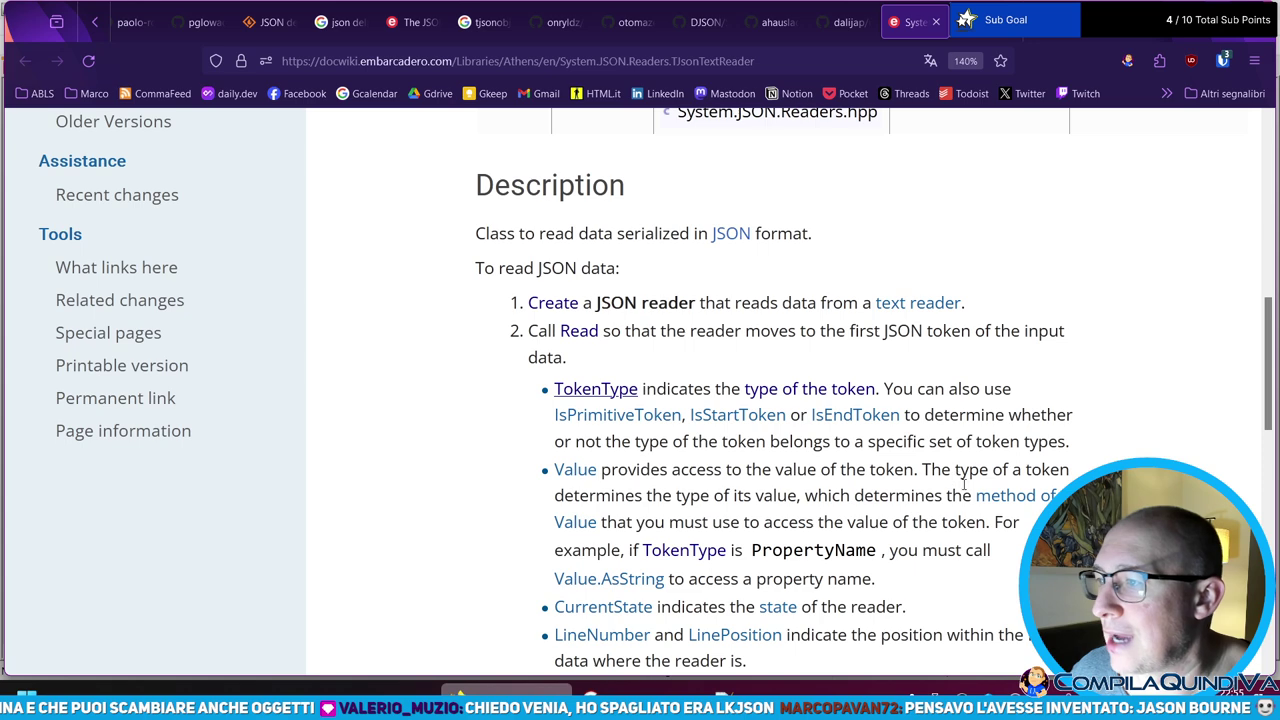
scroll(850, 496, down, 1)
scroll(850, 496, down, 3)
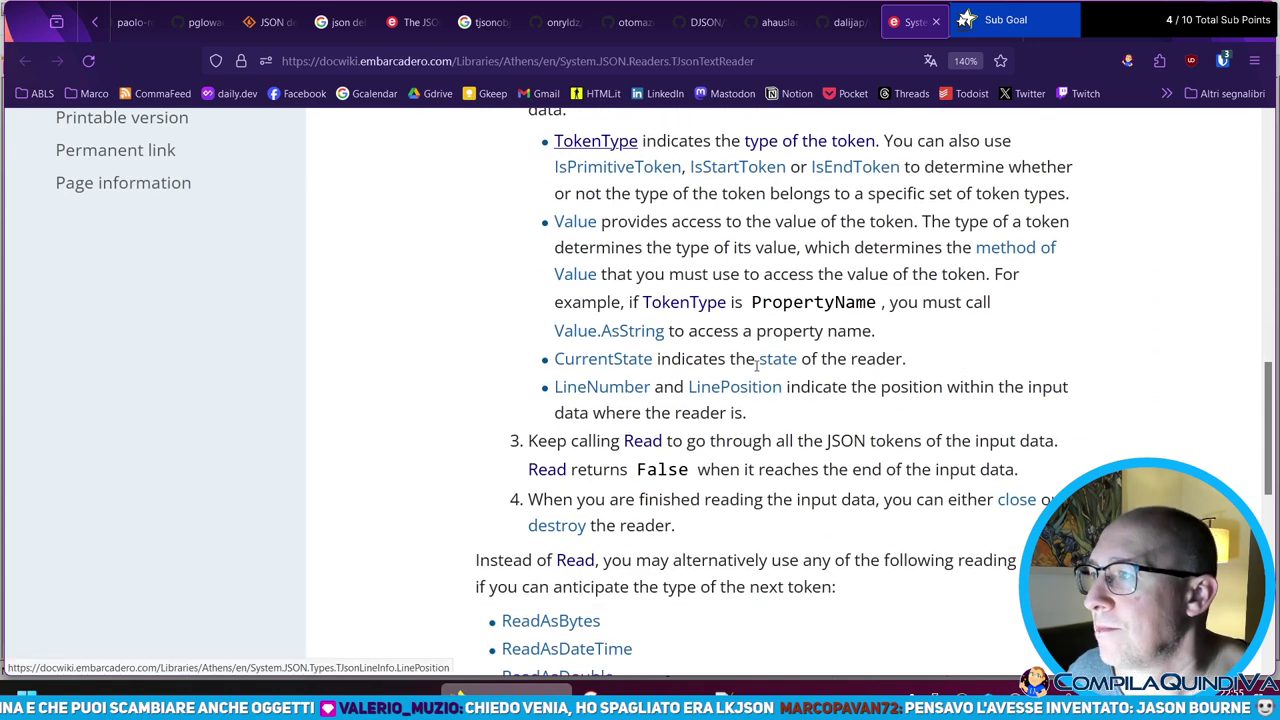
scroll(800, 390, up, 2)
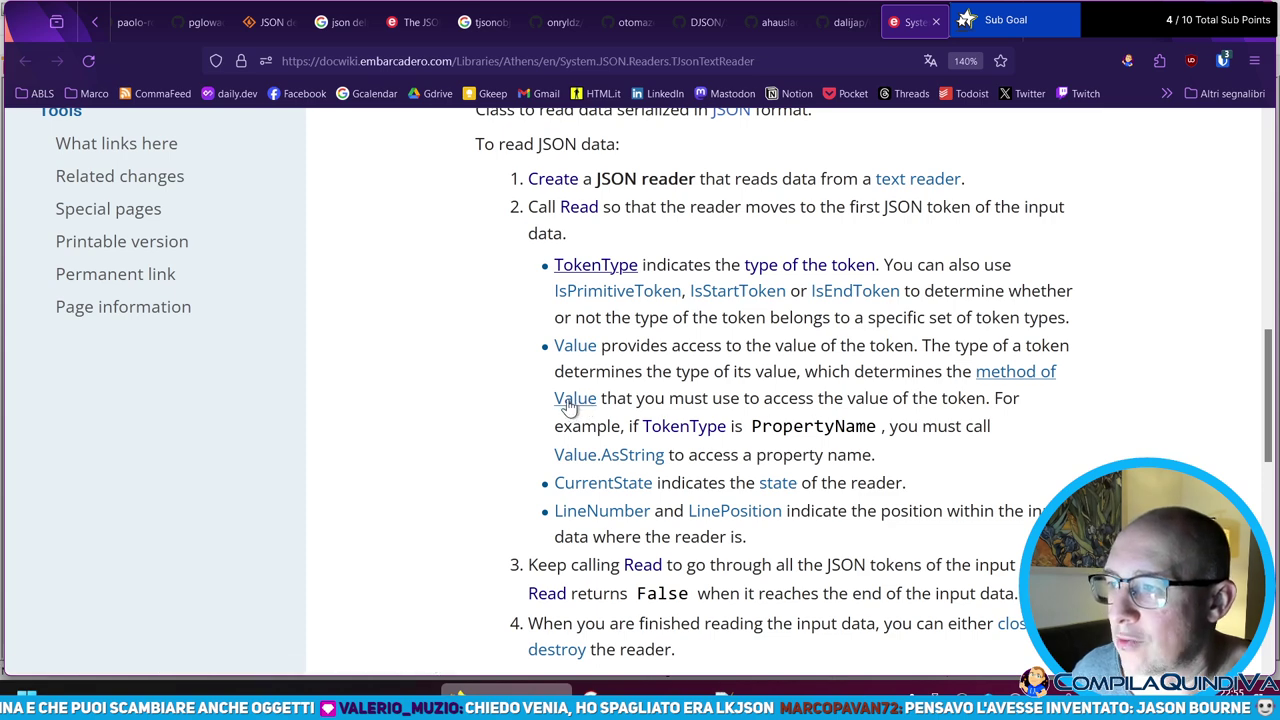
scroll(620, 360, down, 2)
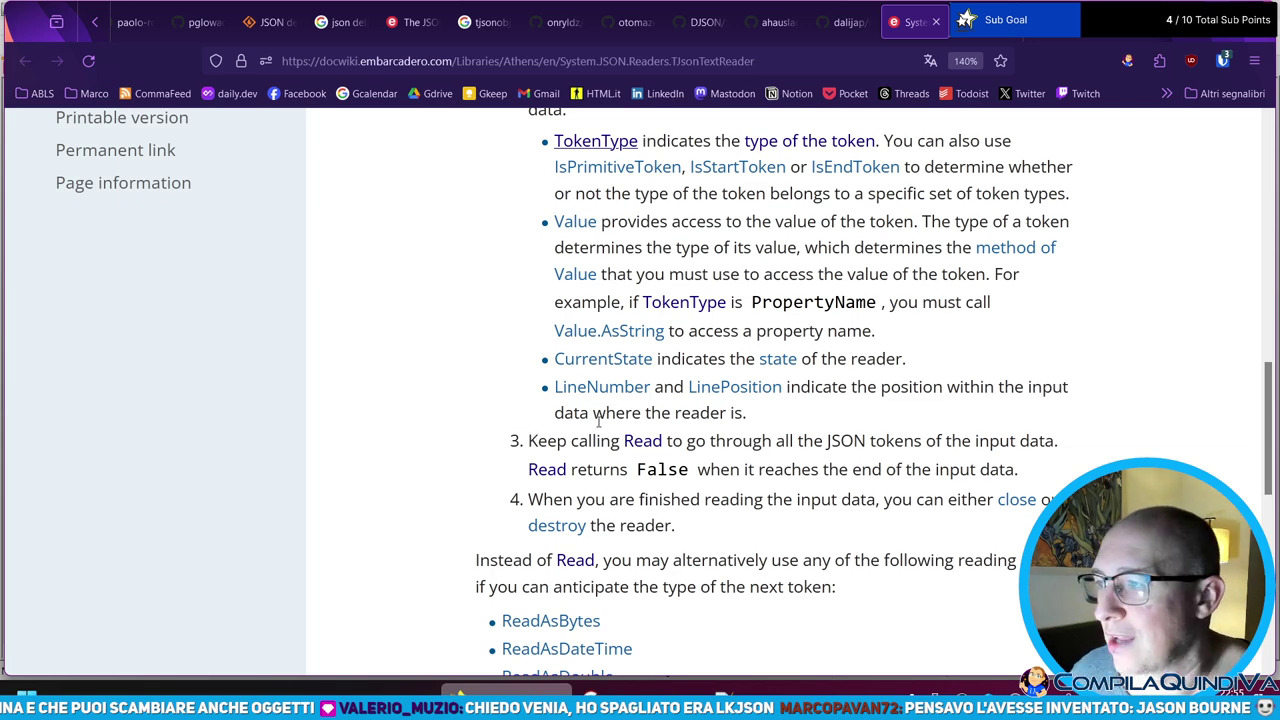
scroll(530, 432, down, 3)
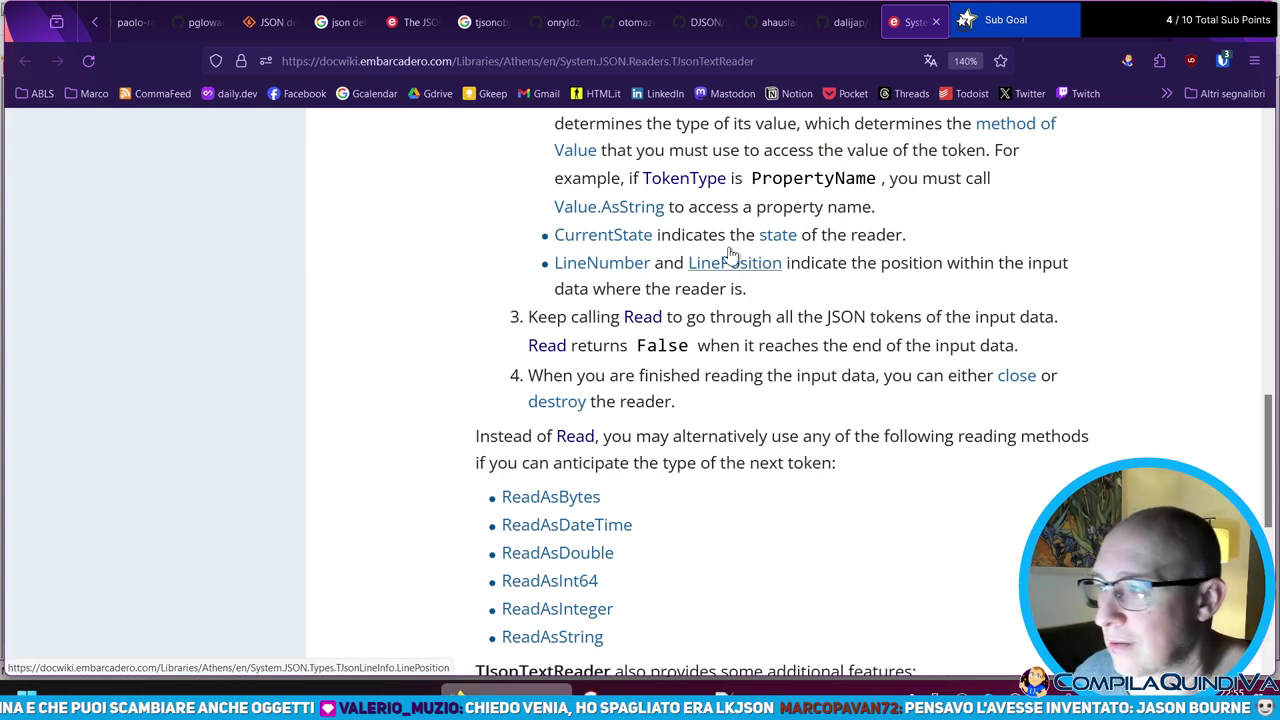
scroll(662, 374, down, 3)
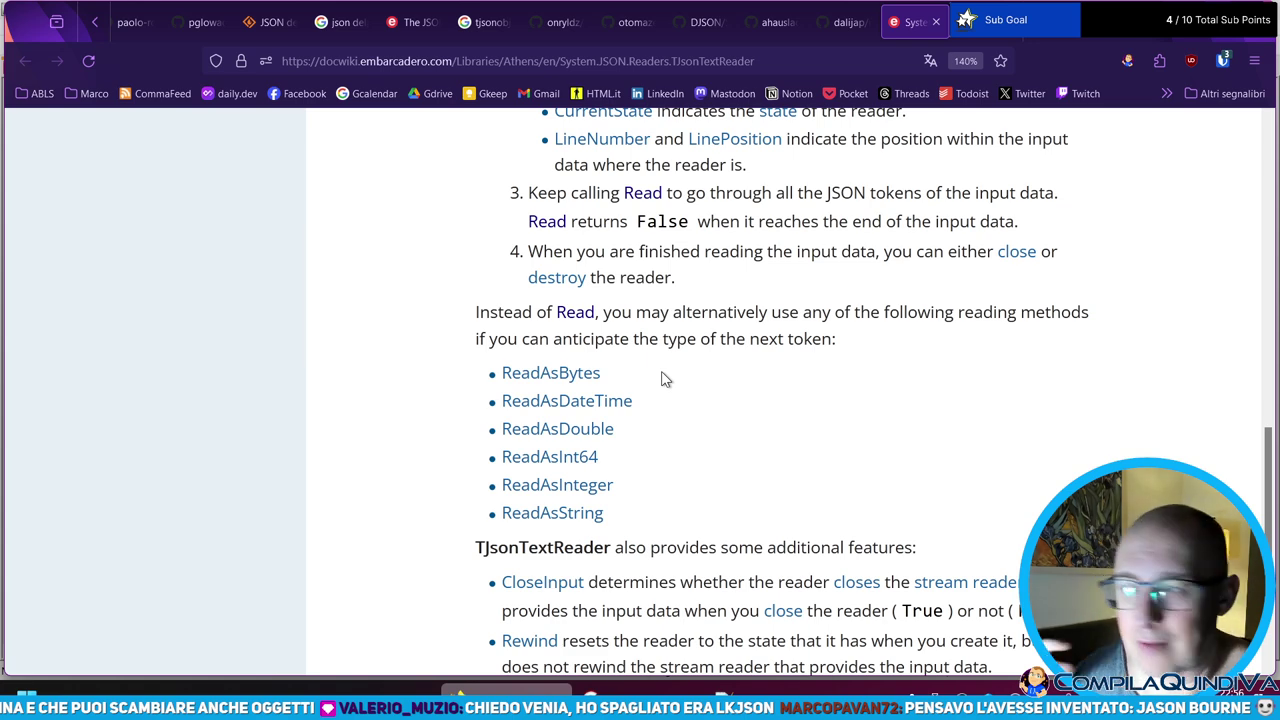
- Read the alternative ReadAs methods and the additional TJsonTextReader features, CloseInput and Rewind
scroll(665, 378, down, 3)
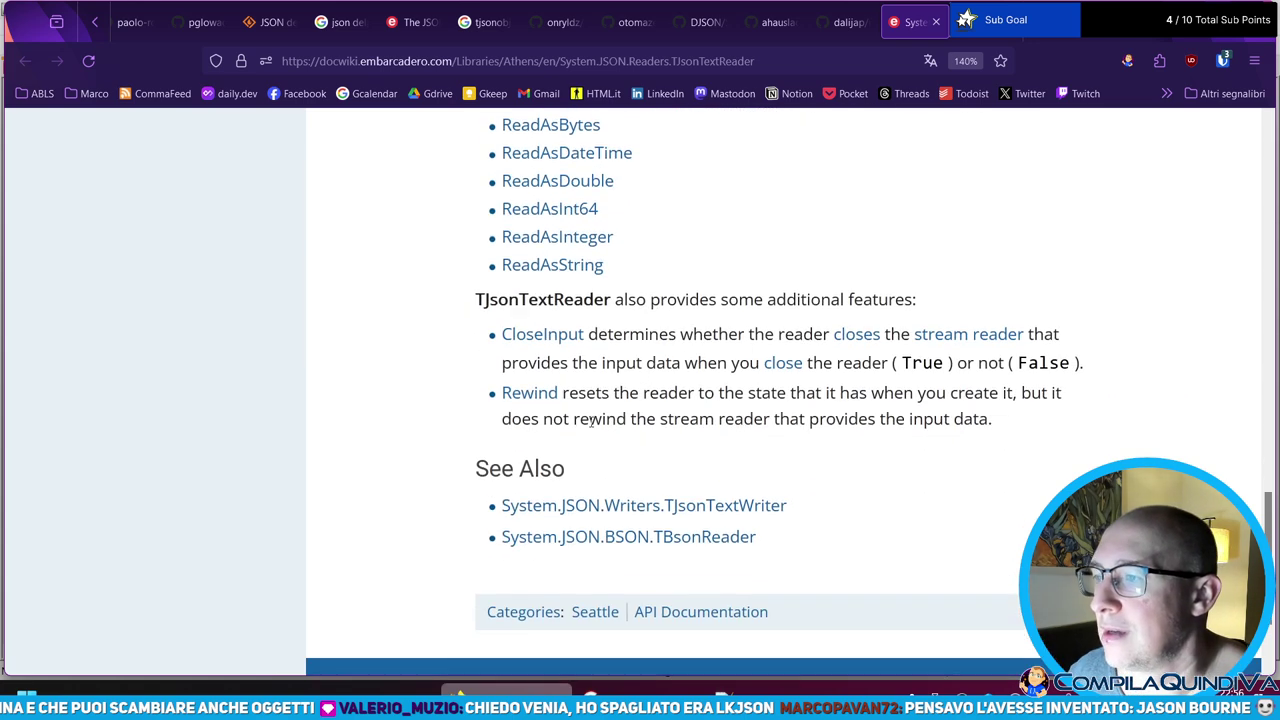
scroll(540, 240, up, 1)
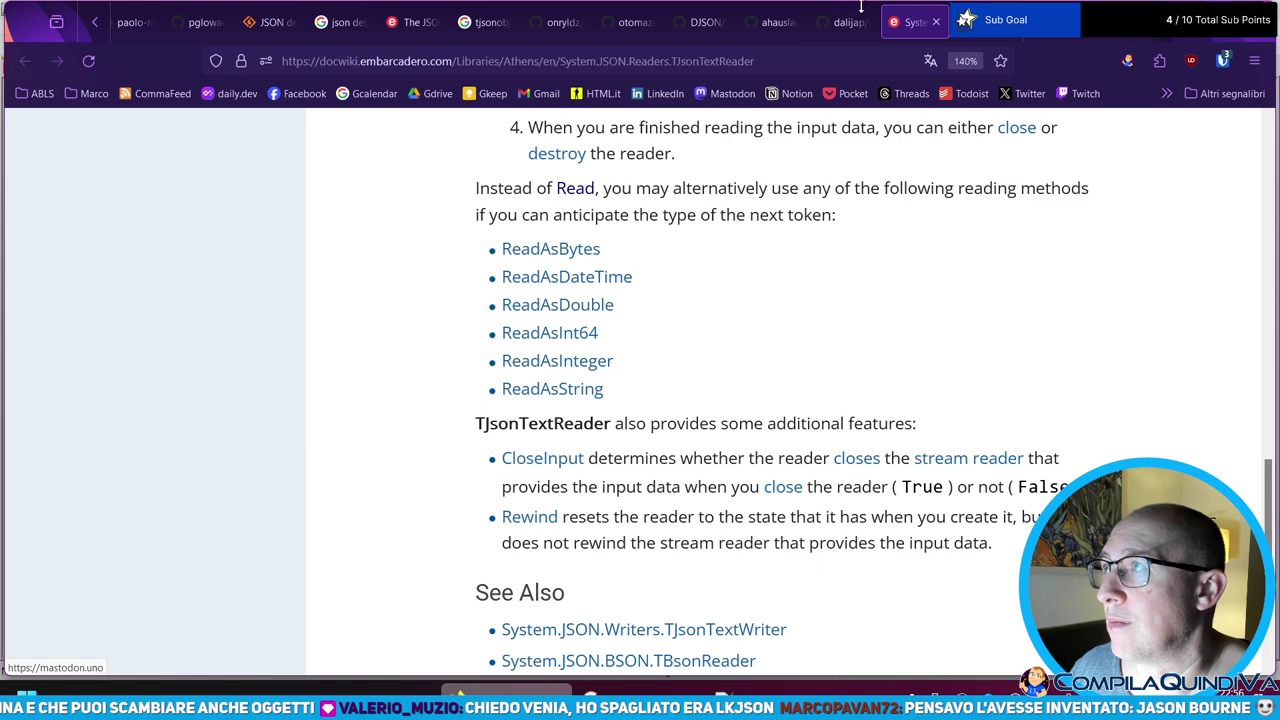
click(686, 20)
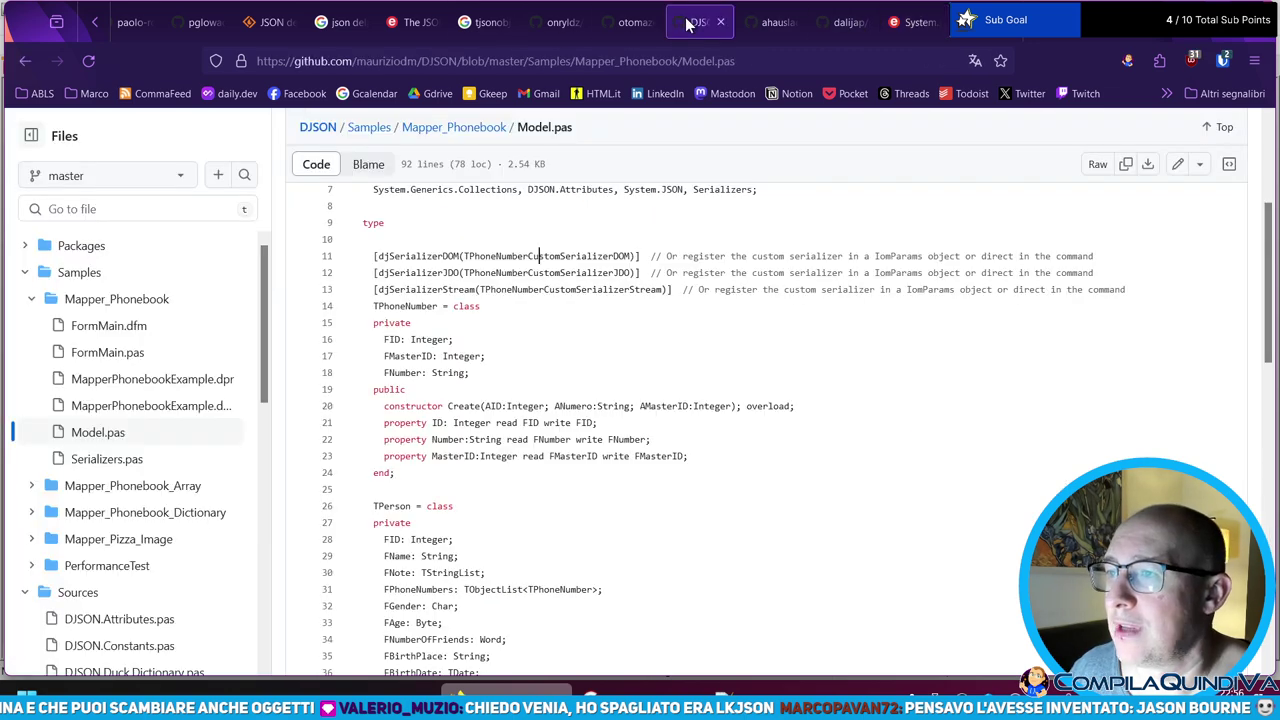
click(914, 22)
scroll(718, 283, down, 3)
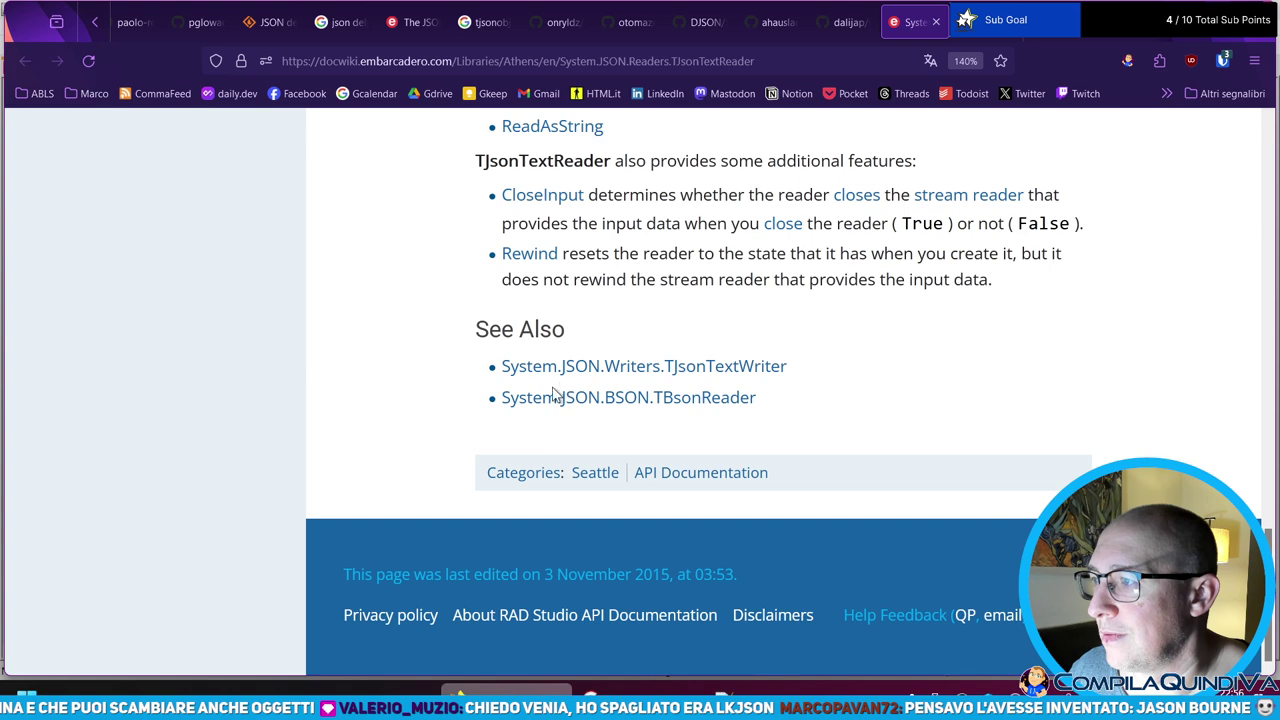
scroll(633, 296, up, 3)
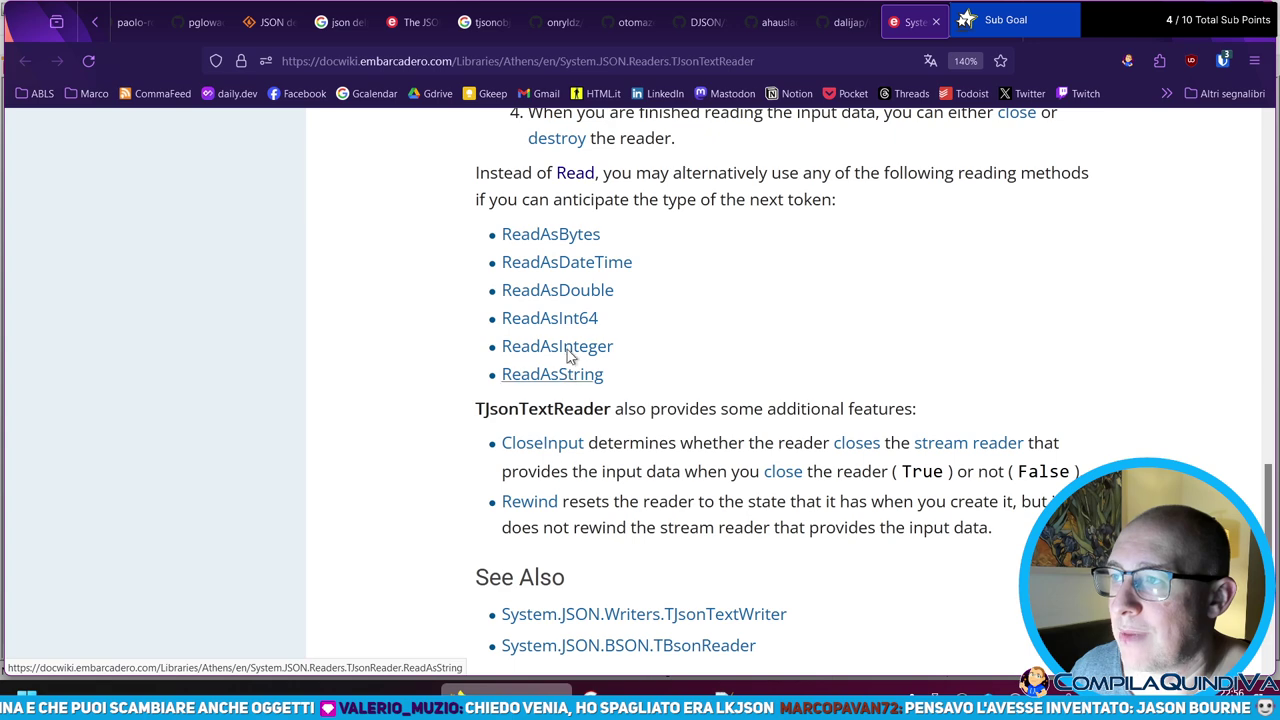
scroll(620, 300, down, 1)
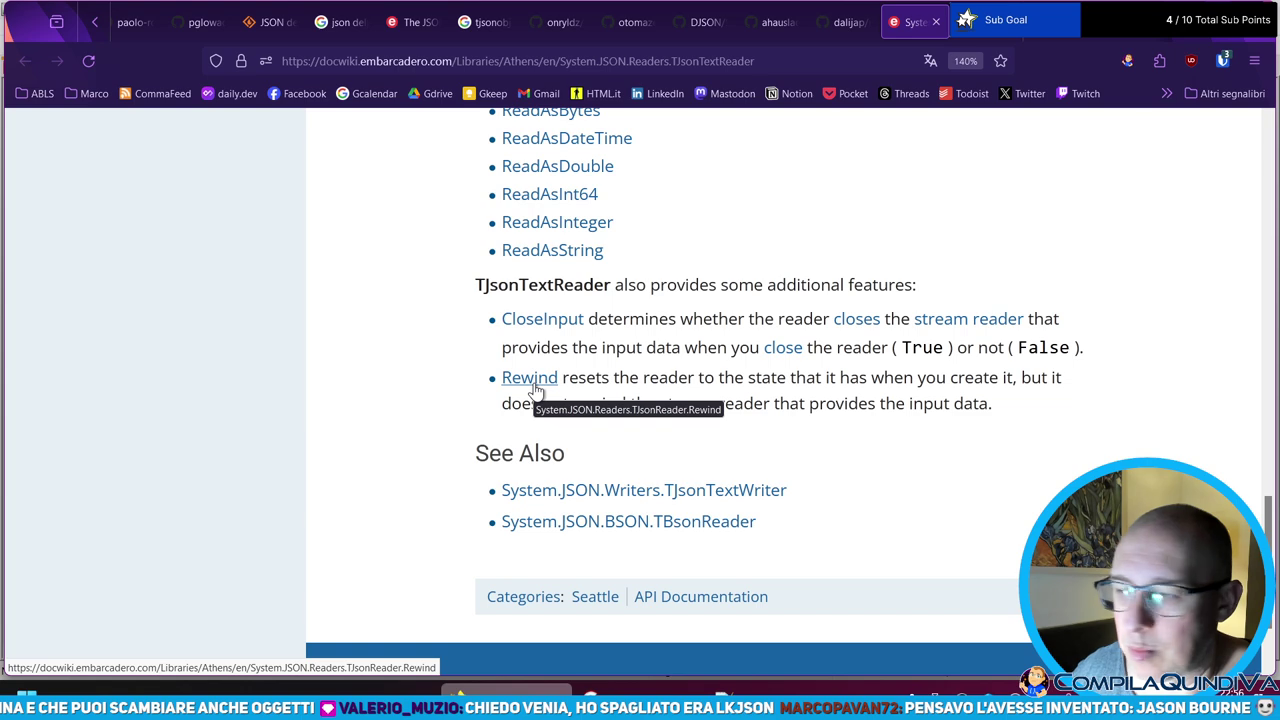
- Open the System.JSON.Writers.TJsonTextWriter documentation and go through it to the See Also links
click(665, 492)
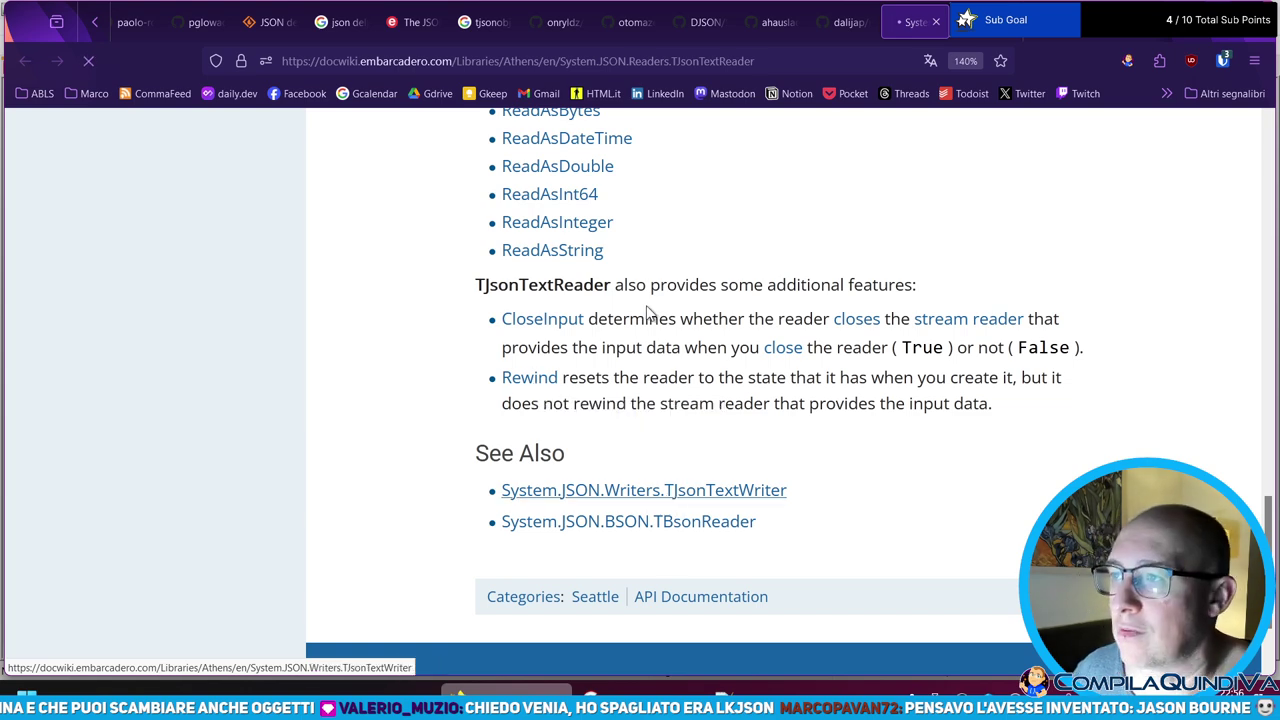
scroll(540, 357, down, 6)
scroll(541, 346, down, 1)
scroll(540, 317, down, 3)
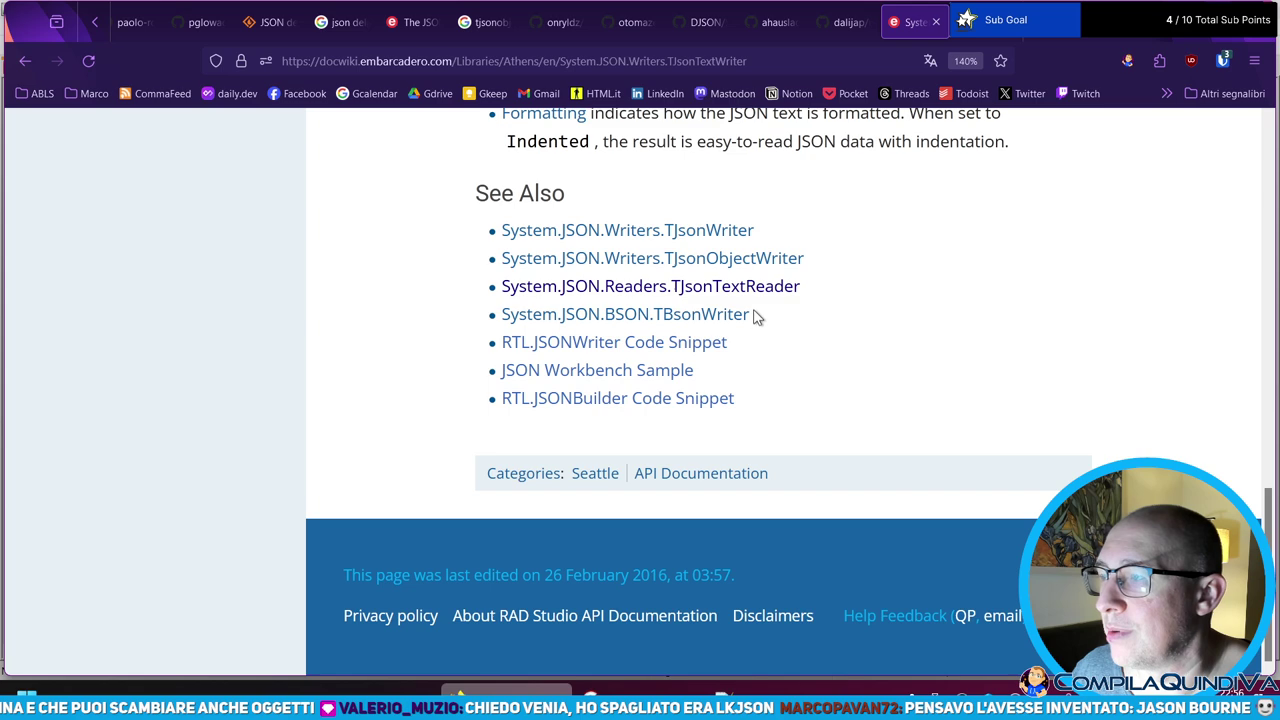
- Open the RTL.JSONBuilder code snippet and read its description, sample JSON and Delphi uses and var declarations
click(580, 400)
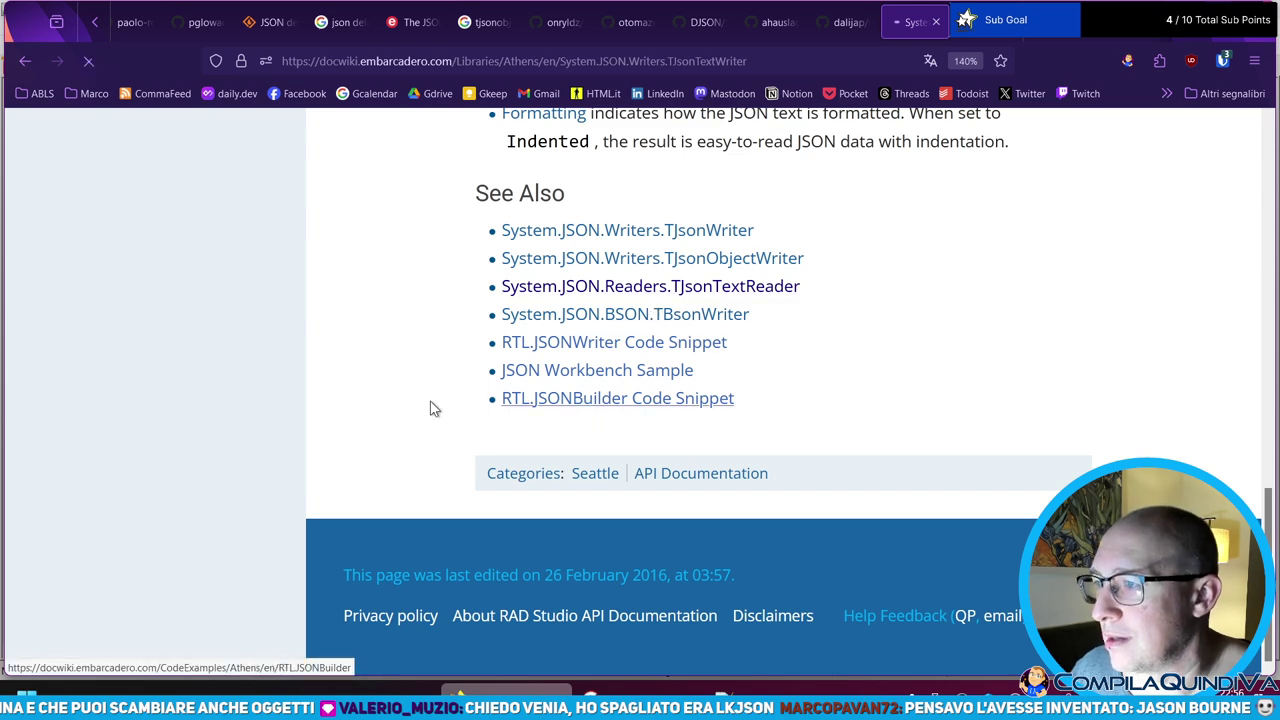
scroll(530, 318, down, 3)
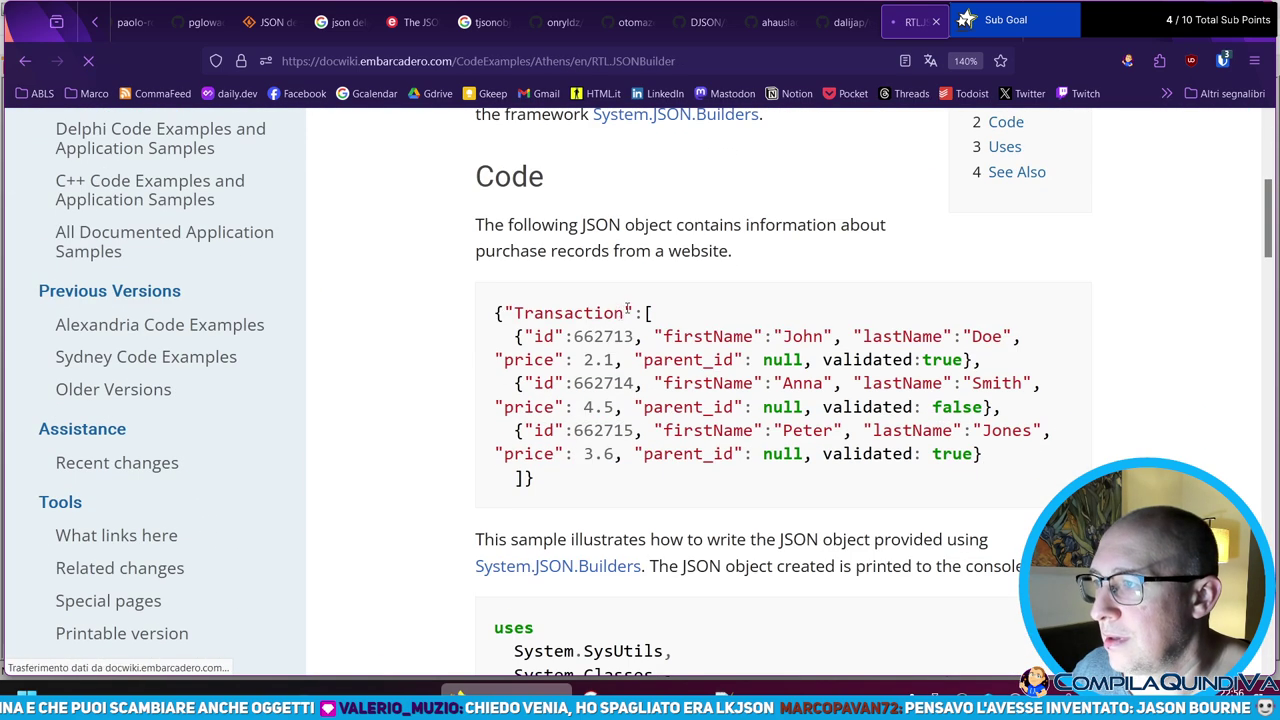
scroll(633, 300, up, 2)
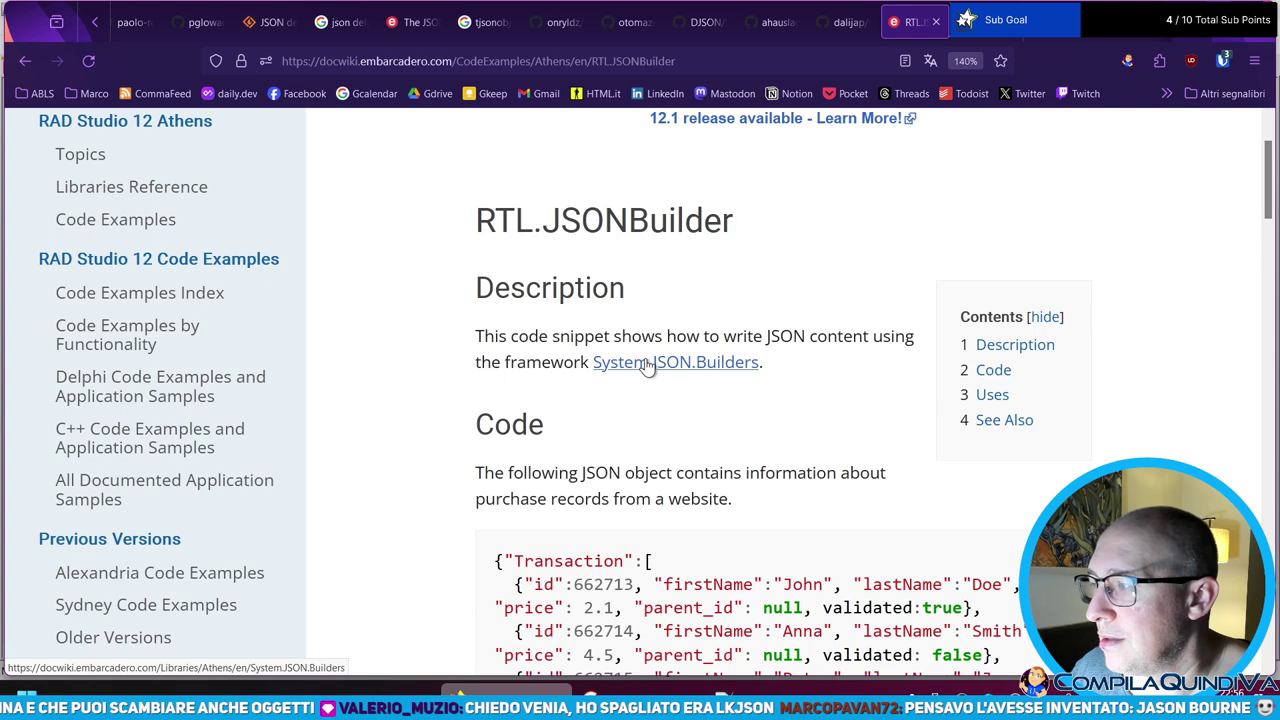
scroll(645, 360, down, 4)
scroll(597, 353, down, 2)
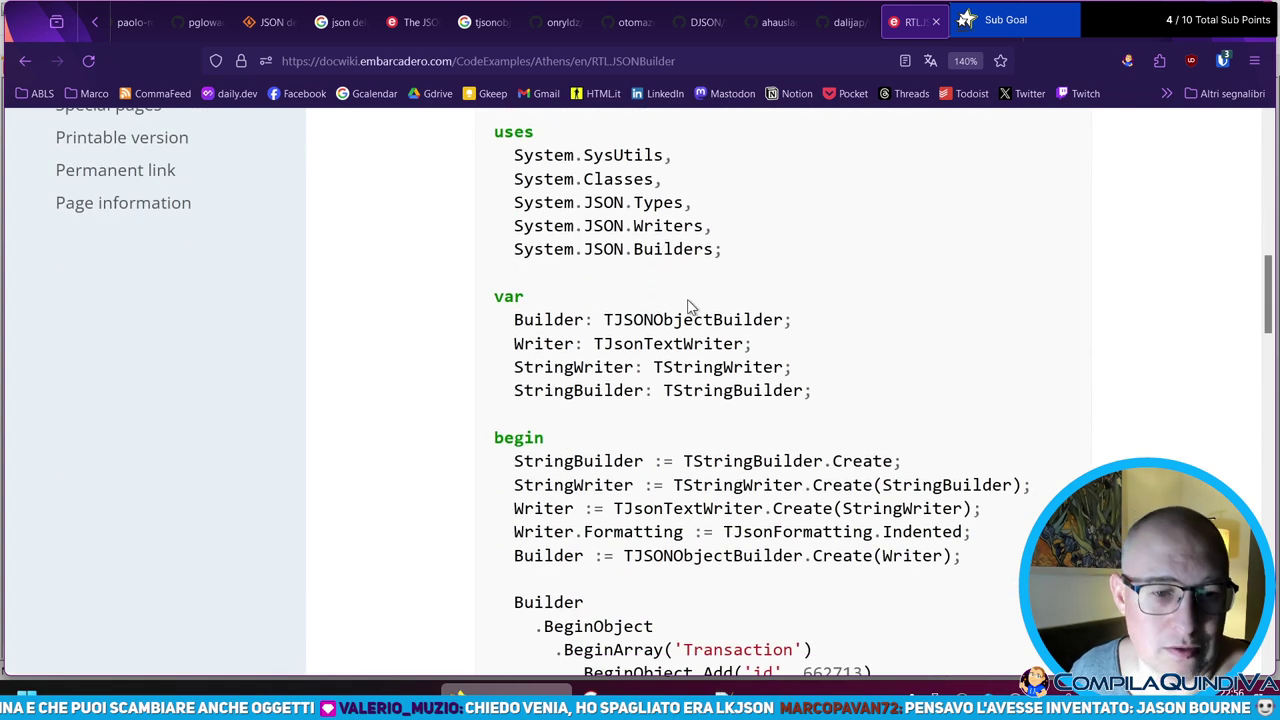
scroll(688, 310, down, 2)
scroll(683, 351, up, 1)
scroll(683, 353, up, 2)
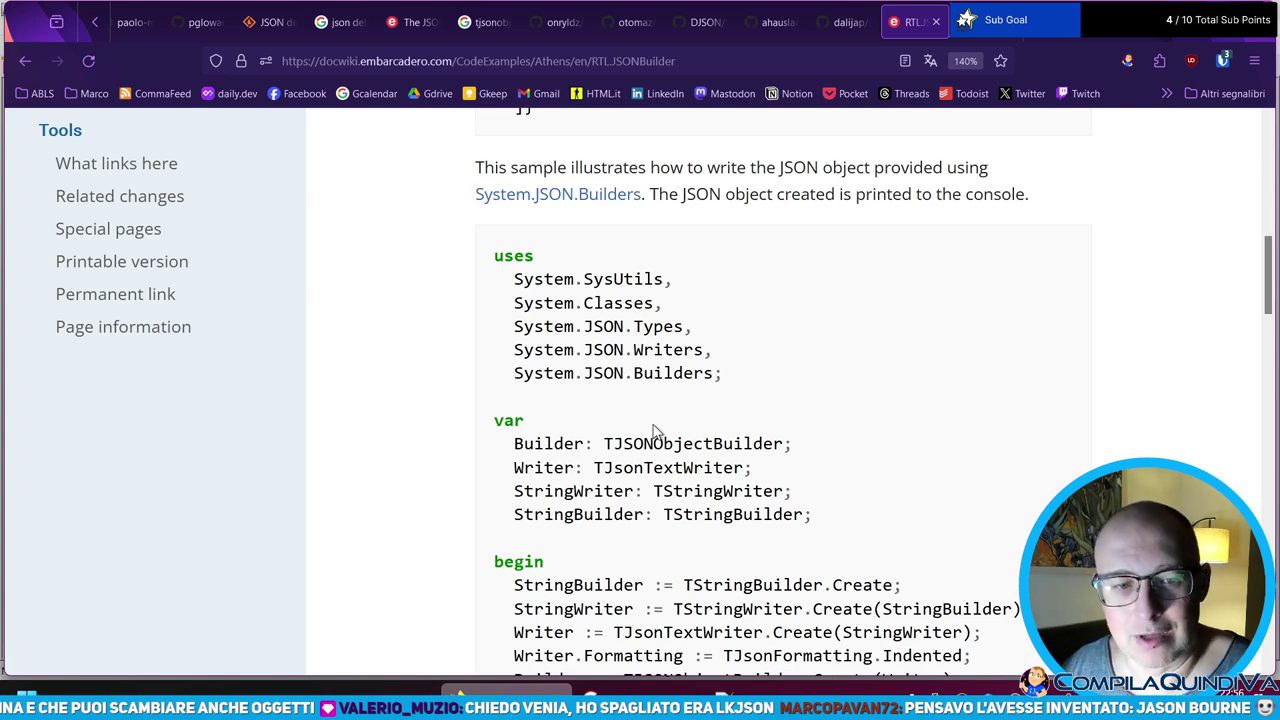
- Switch to Notepad++ and highlight the outer opening brace, then the first 'firstName' key of the JSON sample
click(770, 690)
click(666, 349)
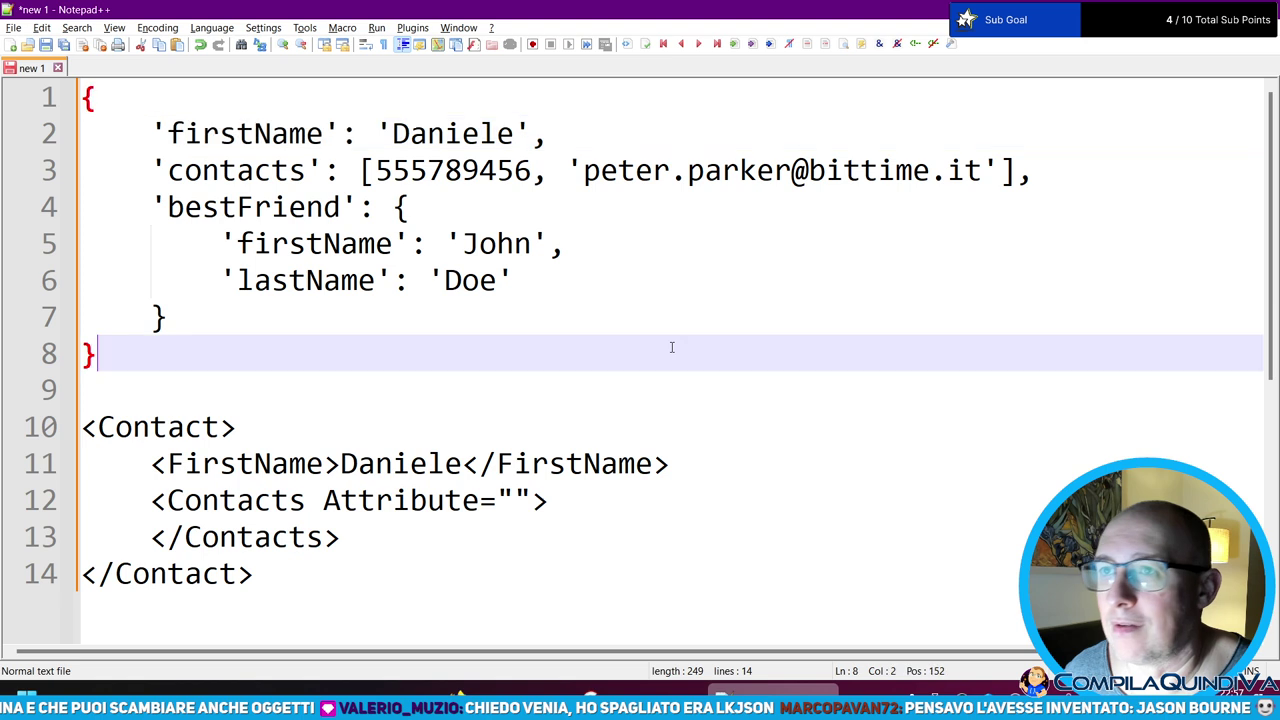
key(ctrl+b)
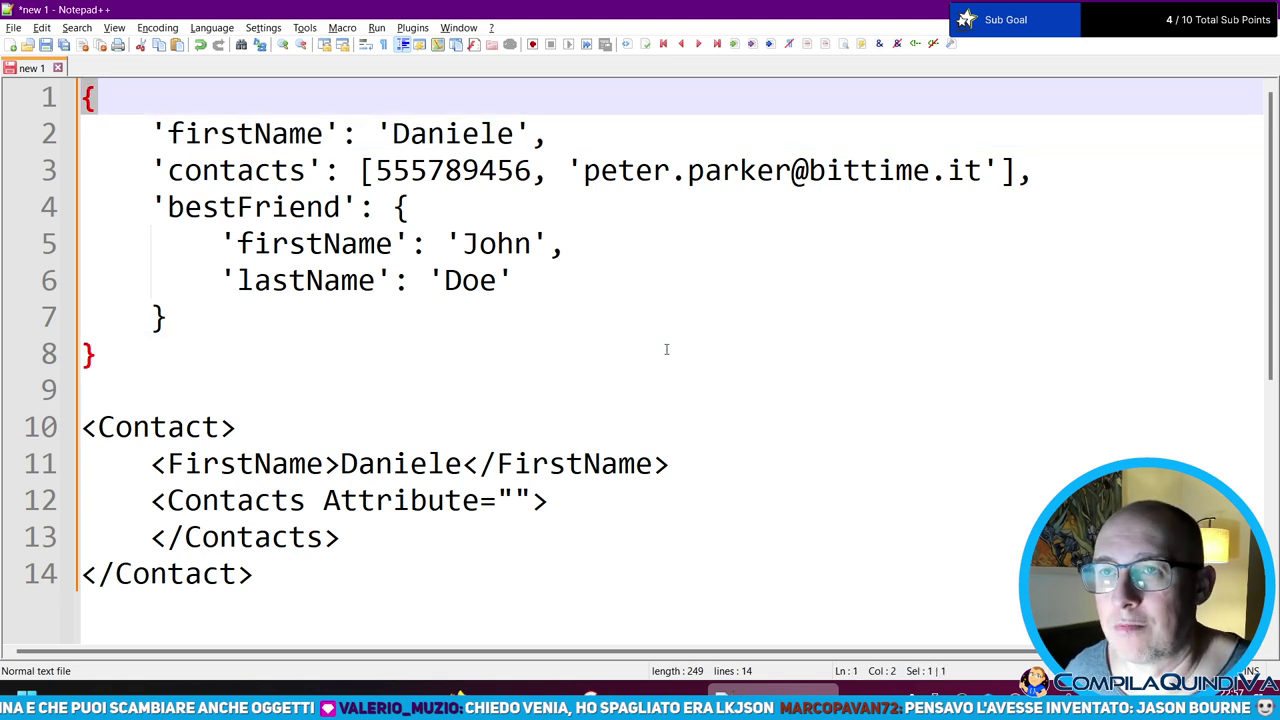
key(Down)
key(Home)
key(shift+Right)
key(shift+Right)
key(shift+Right)
key(shift+Right)
key(shift+Right)
key(shift+Right)
key(shift+Right)
key(shift+Right)
key(shift+Right)
key(shift+Right)
key(shift+Right)
key(shift+Right)
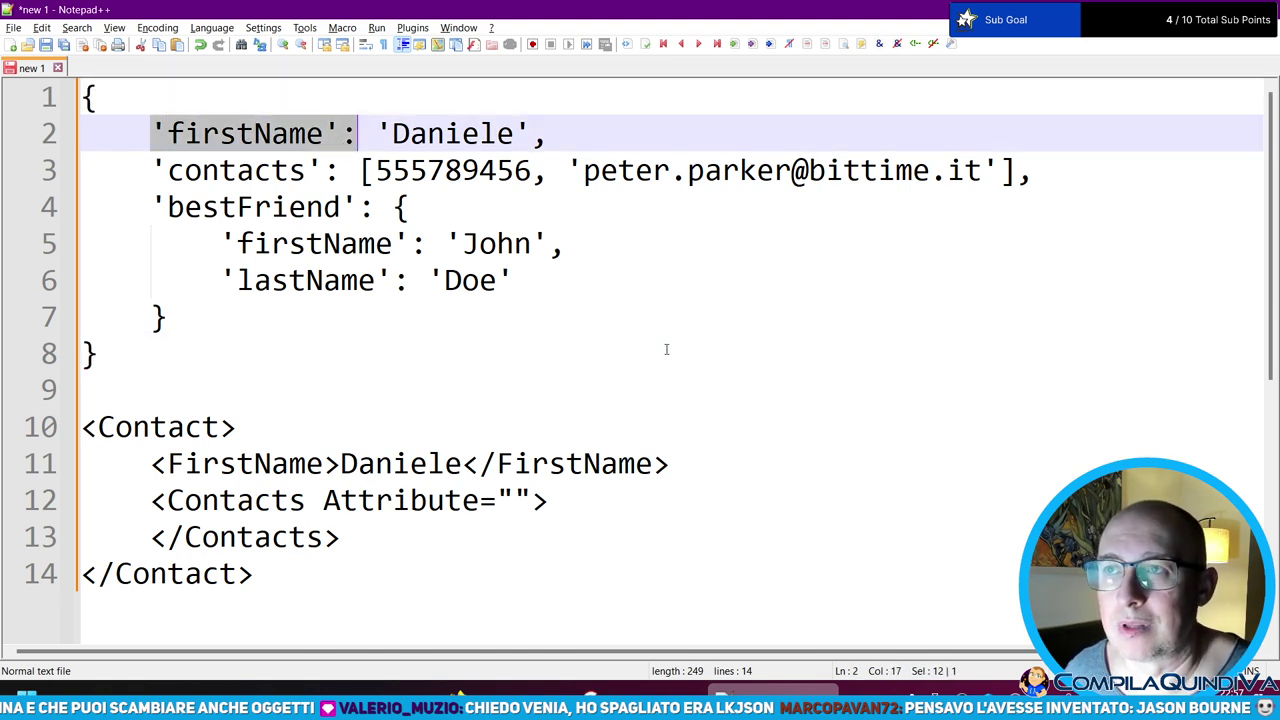
- Highlight the quoted value of the first 'firstName' key on line 2, without its trailing comma
key(shift+Left)
key(Right)
key(Right)
key(Right)
key(shift+End)
key(shift+Left)
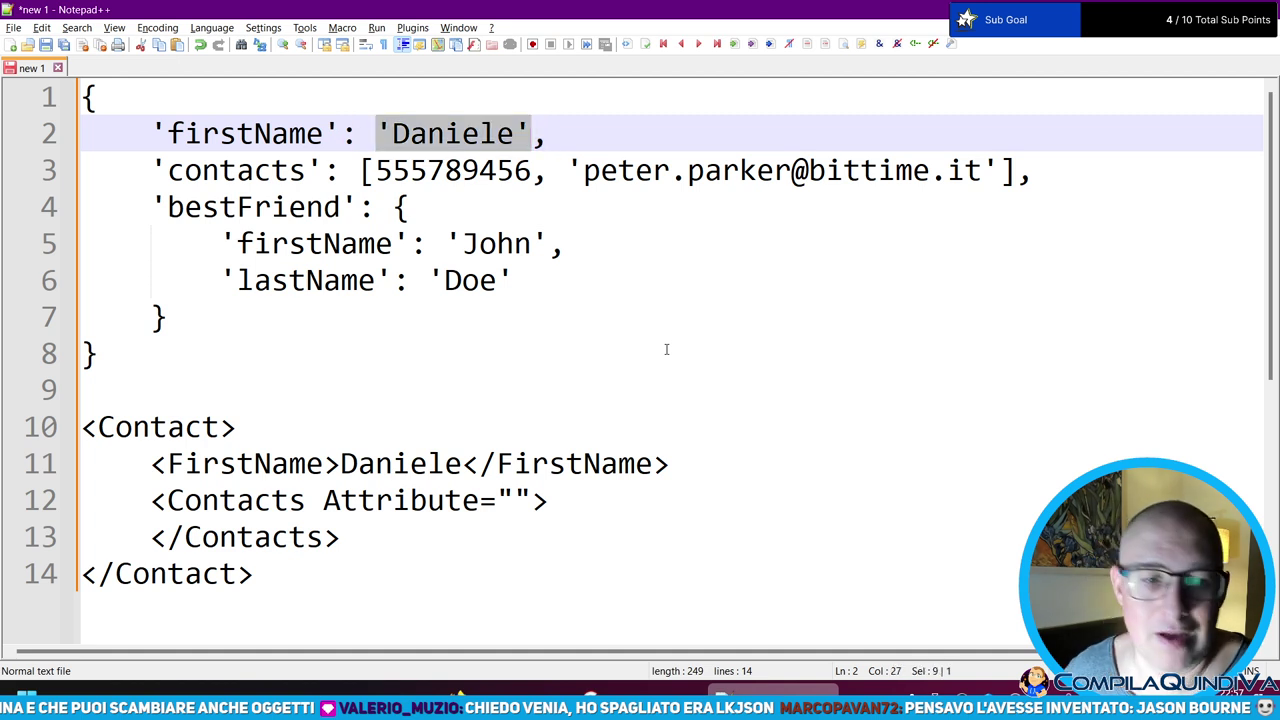
- Highlight the comma ending line 2 and the 'contacts' key on line 3 to show how the properties are separated
key(Down)
key(Home)
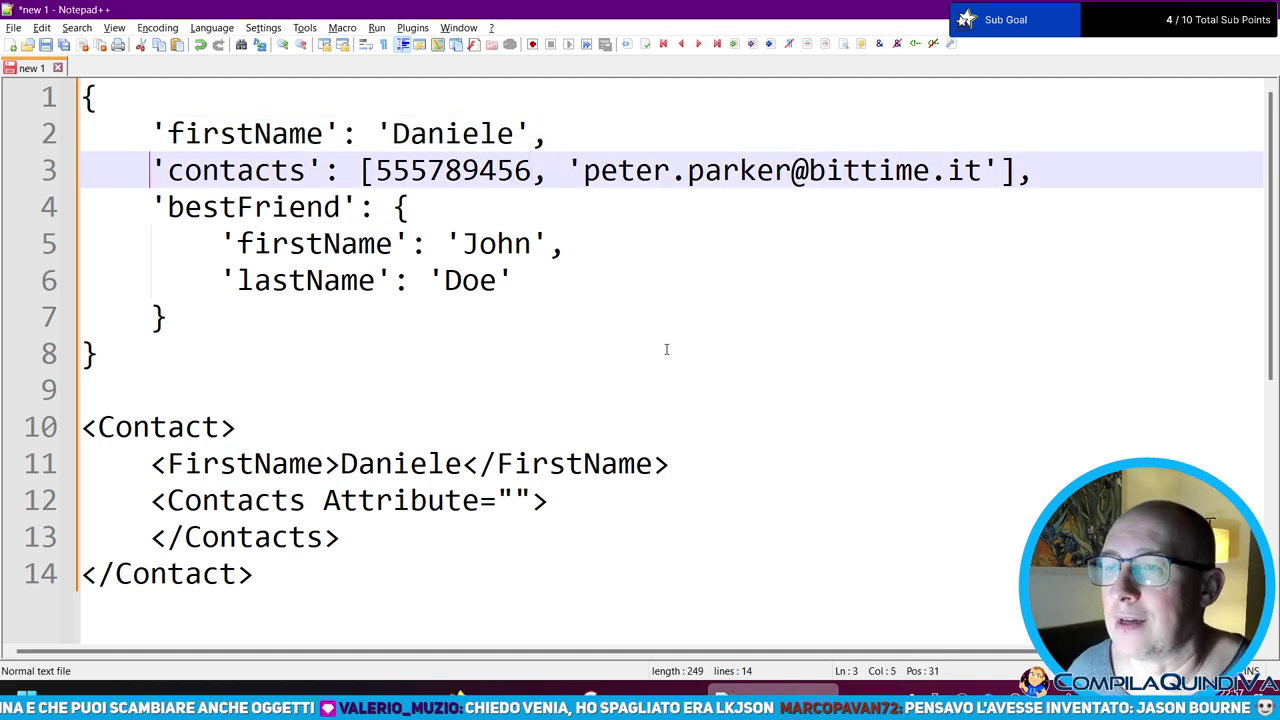
key(Up)
key(End)
key(shift+Left)
key(Down)
key(Home)
key(shift+Right)
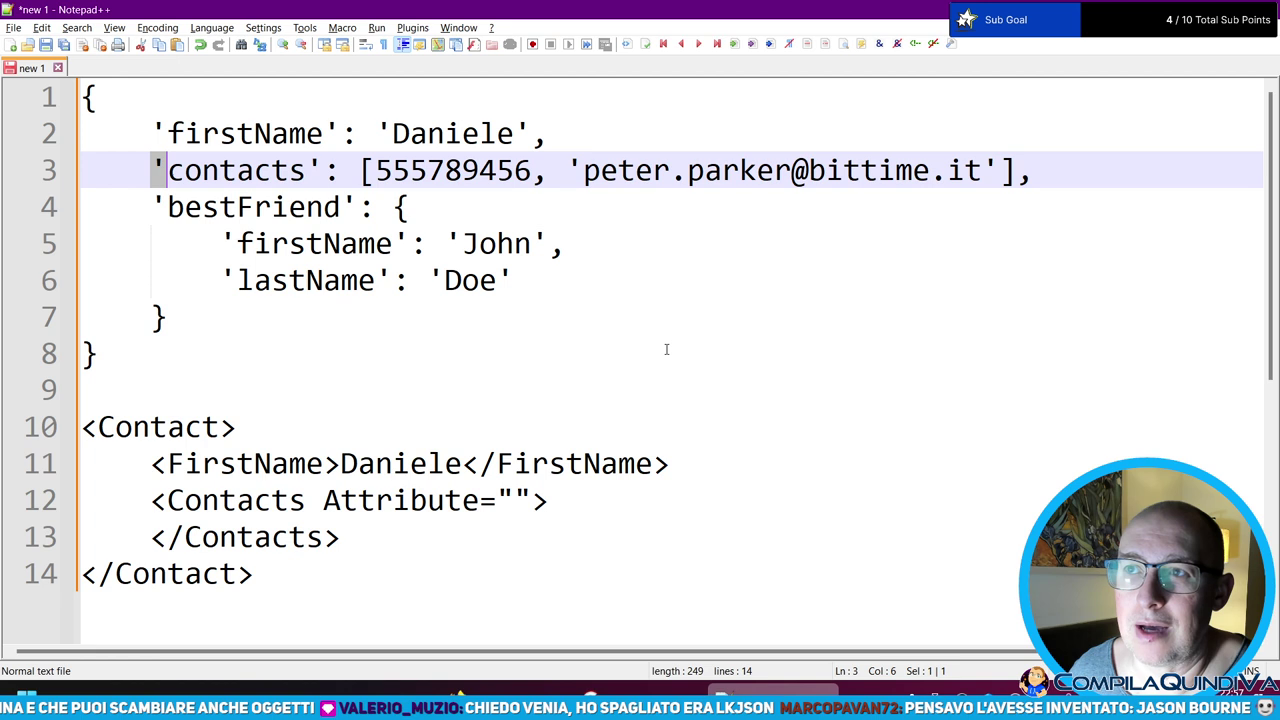
key(shift+Right)
key(shift+Right)
key(shift+Right)
key(shift+Right)
key(shift+Right)
key(shift+Right)
key(shift+Right)
key(shift+Right)
key(shift+Right)
key(shift+Right)
key(shift+Left)
key(Up)
key(End)
key(shift+Left)
key(Down)
key(Home)
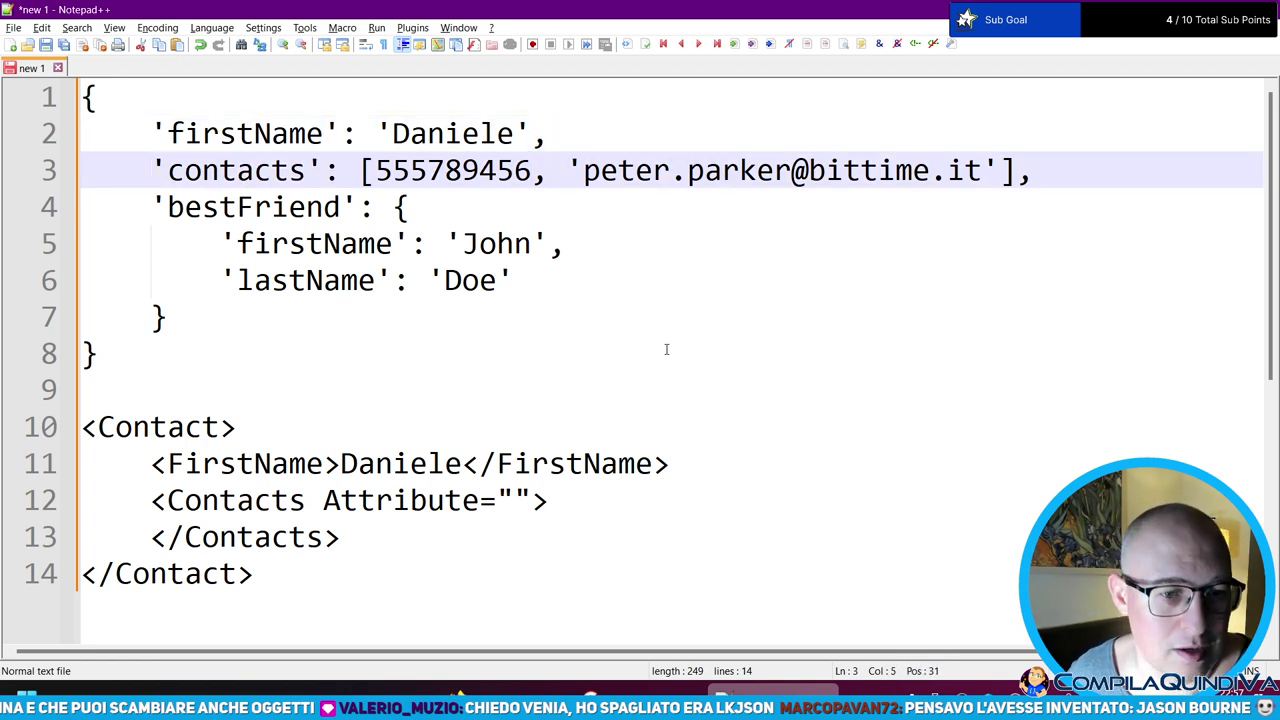
- Return to line 2 and highlight the first-name string value again, from its closing to its opening quote
key(Up)
key(End)
key(Left)
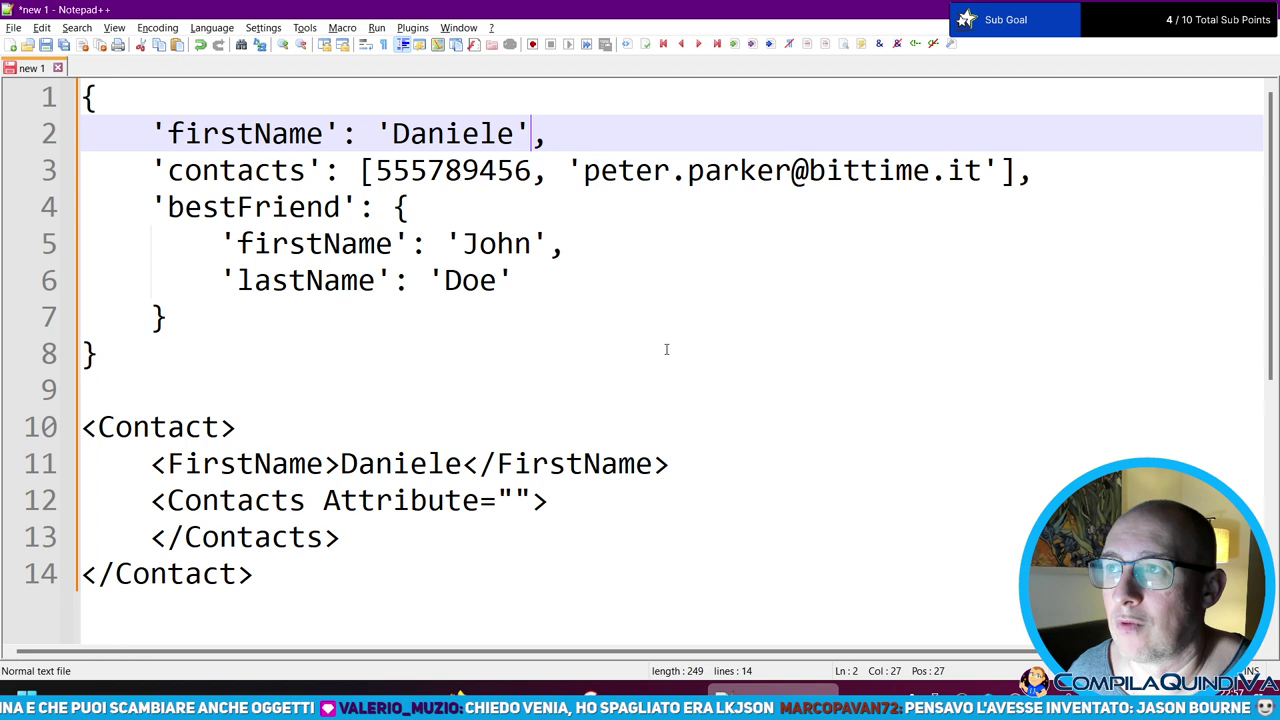
key(shift+Left)
key(shift+Left)
key(shift+Left)
key(shift+Left)
key(shift+Left)
key(shift+Left)
key(shift+Left)
key(shift+Left)
key(shift+Left)
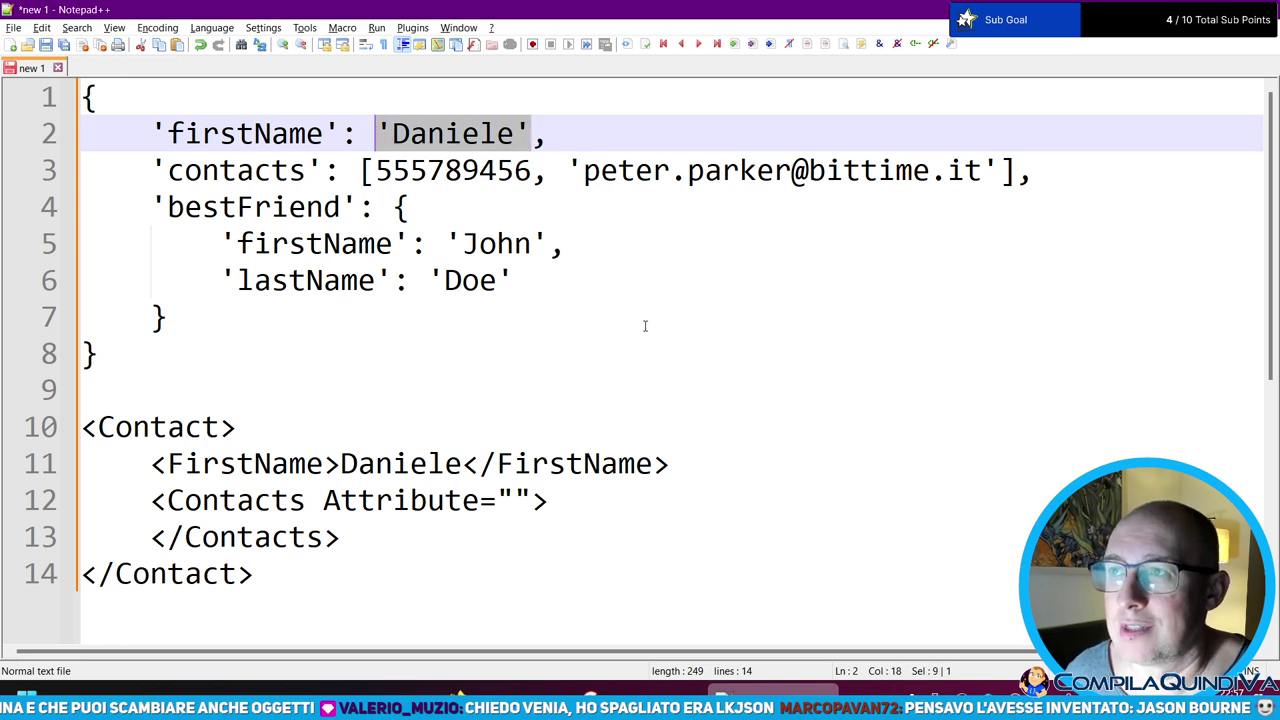
- Highlight the outer closing brace on line 8, then the 'contacts' key in the JSON sample
drag(104, 358, 60, 357)
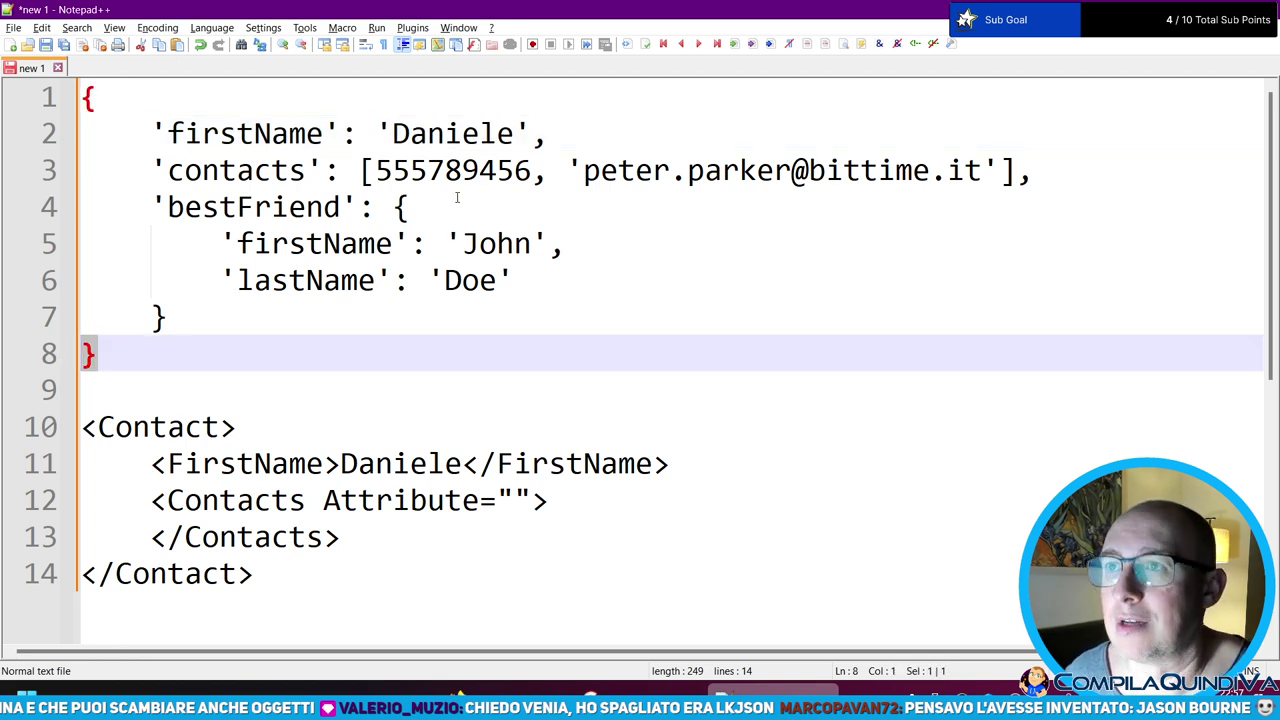
drag(151, 165, 324, 170)
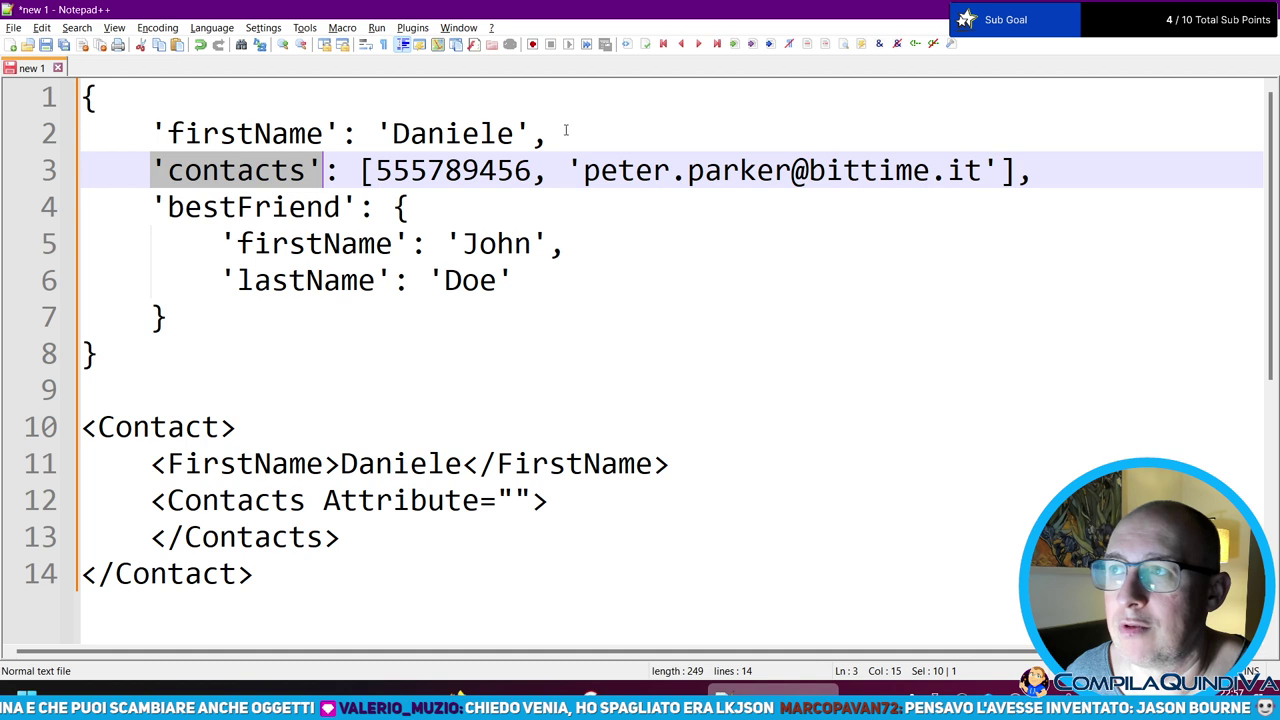
click(578, 127)
drag(151, 170, 322, 170)
click(392, 243)
click(310, 342)
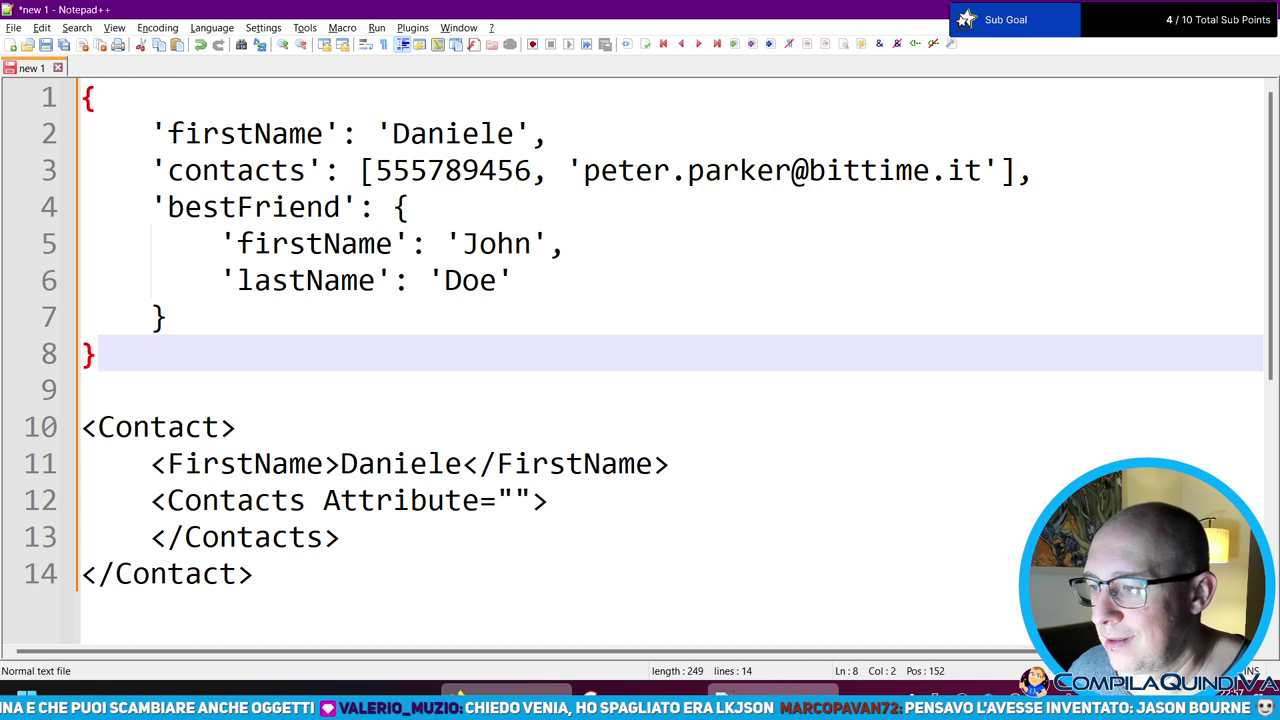
- Return to the RTL.JSONBuilder sample in the browser, highlight the first .BeginObject call and match it to the outer opening brace in Notepad++
key(alt+Tab)
scroll(575, 350, down, 5)
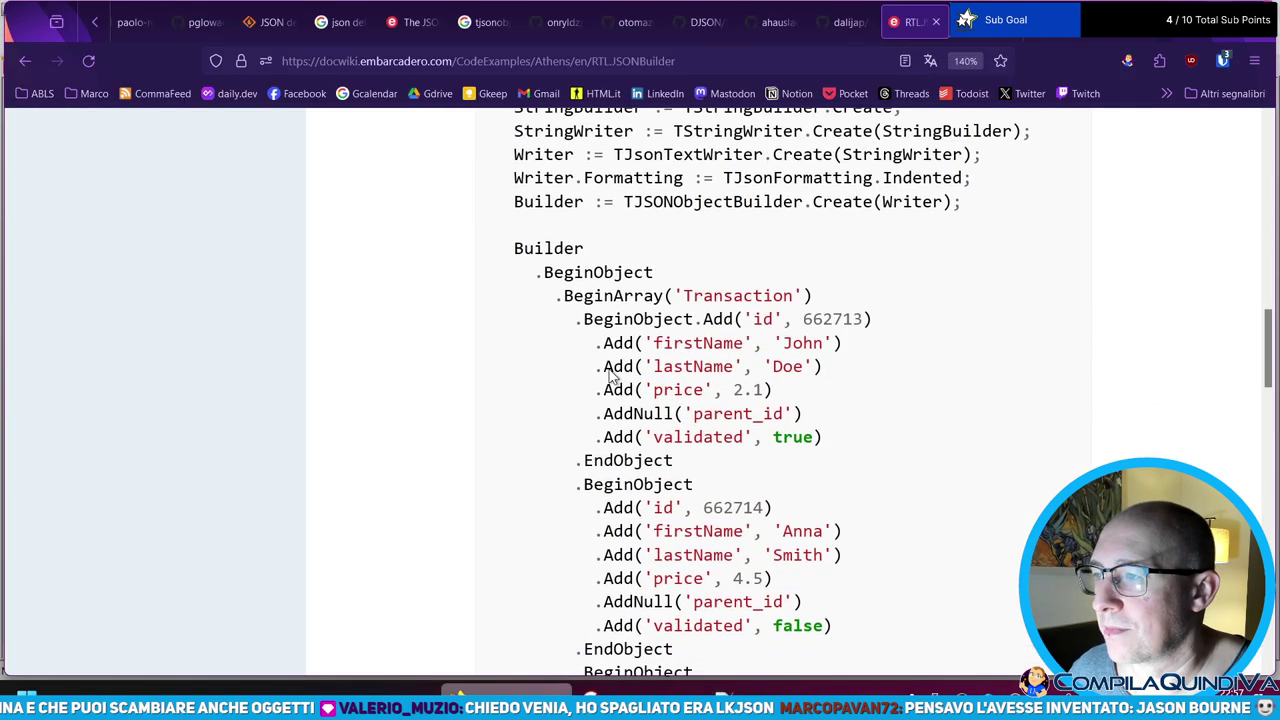
scroll(592, 266, up, 2)
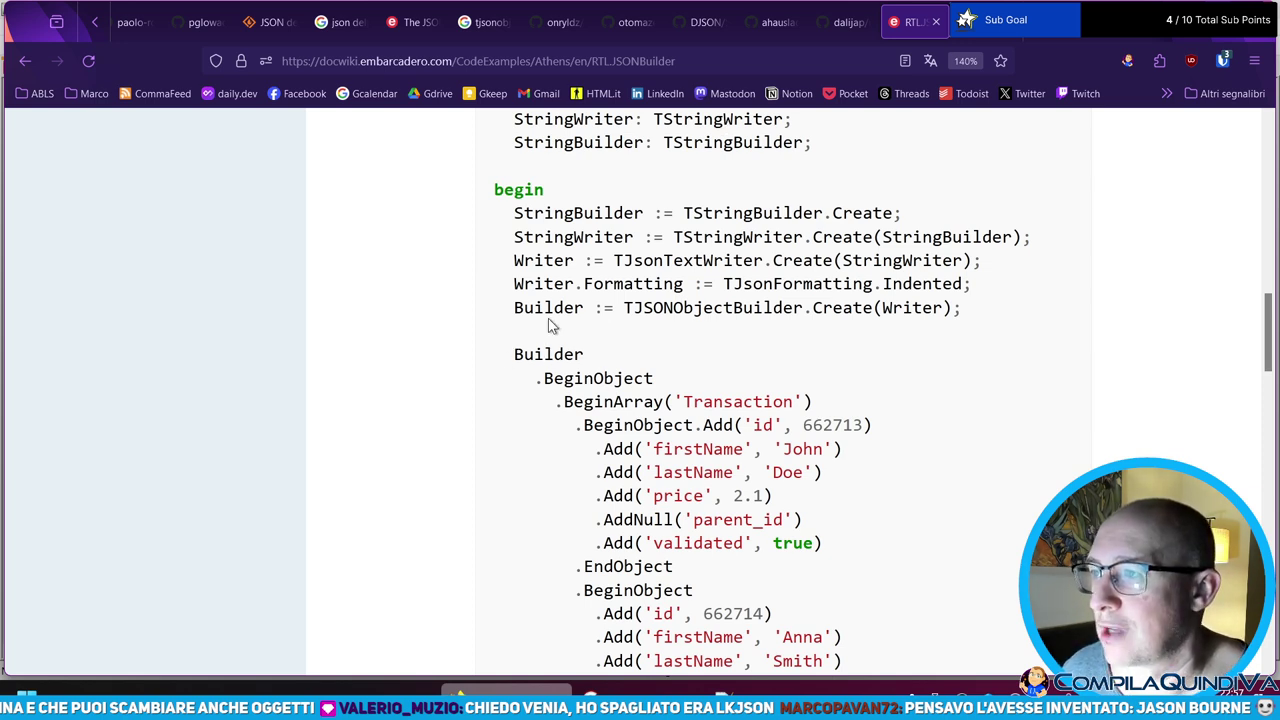
double_click(541, 378)
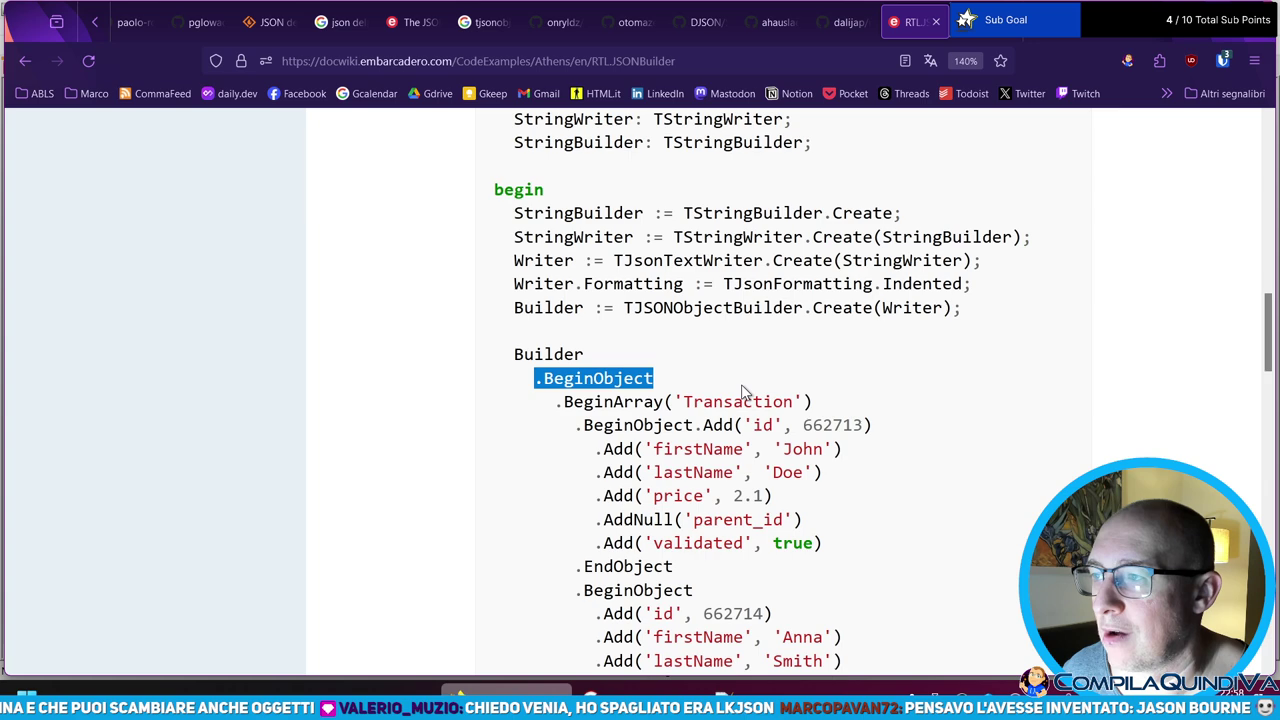
click(566, 401)
double_click(578, 380)
drag(536, 380, 680, 388)
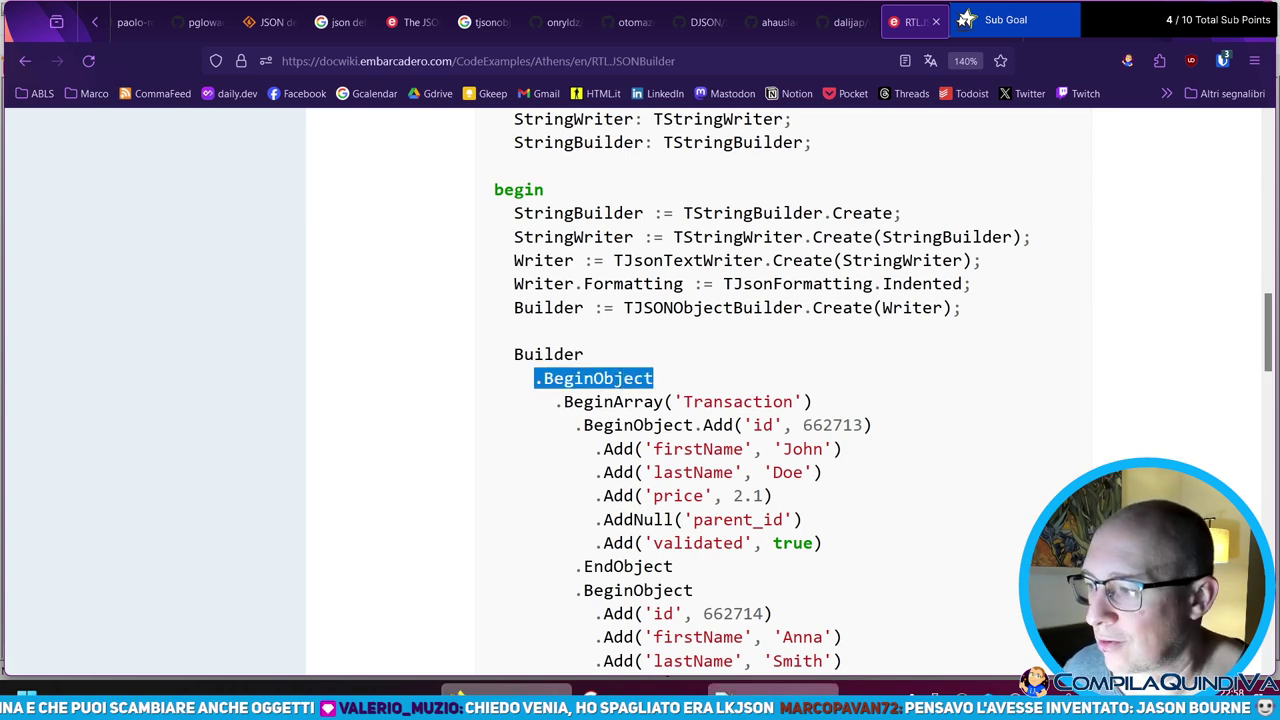
click(457, 693)
click(91, 102)
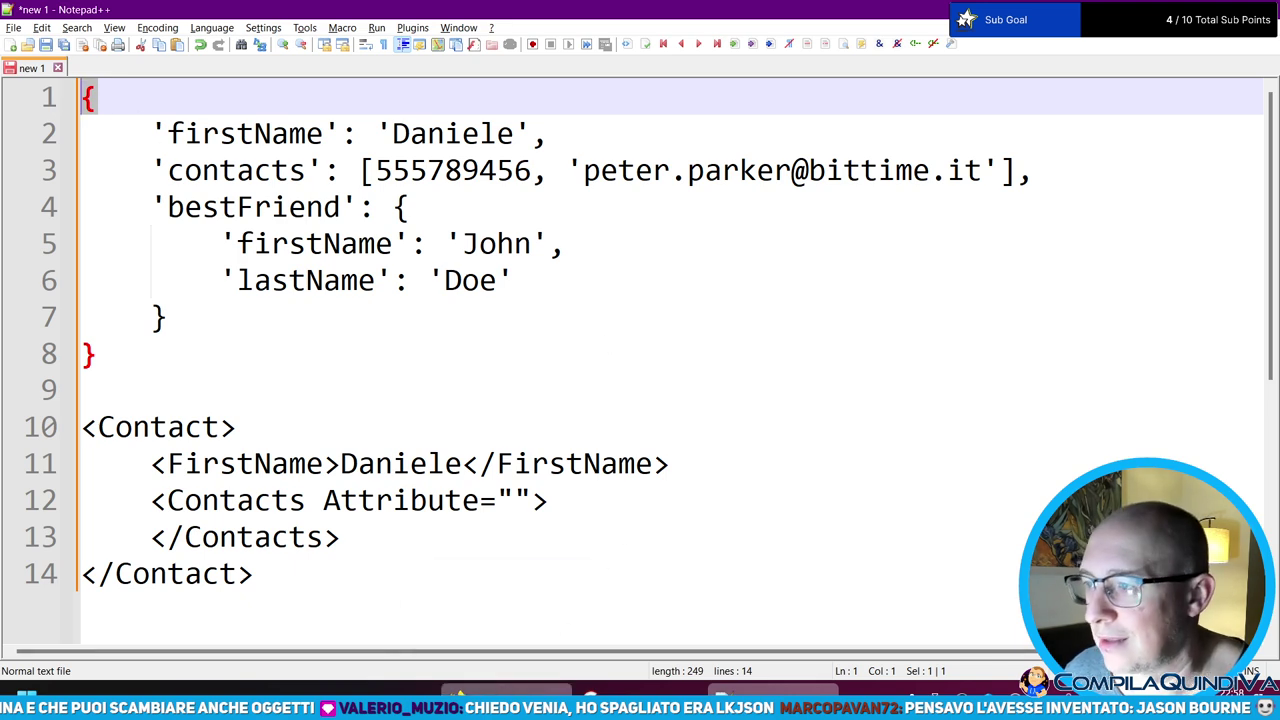
- Go back to the RTL.JSONBuilder page and highlight TJSONObjectBuilder and the Builder variable starting the call chain
click(505, 694)
click(597, 371)
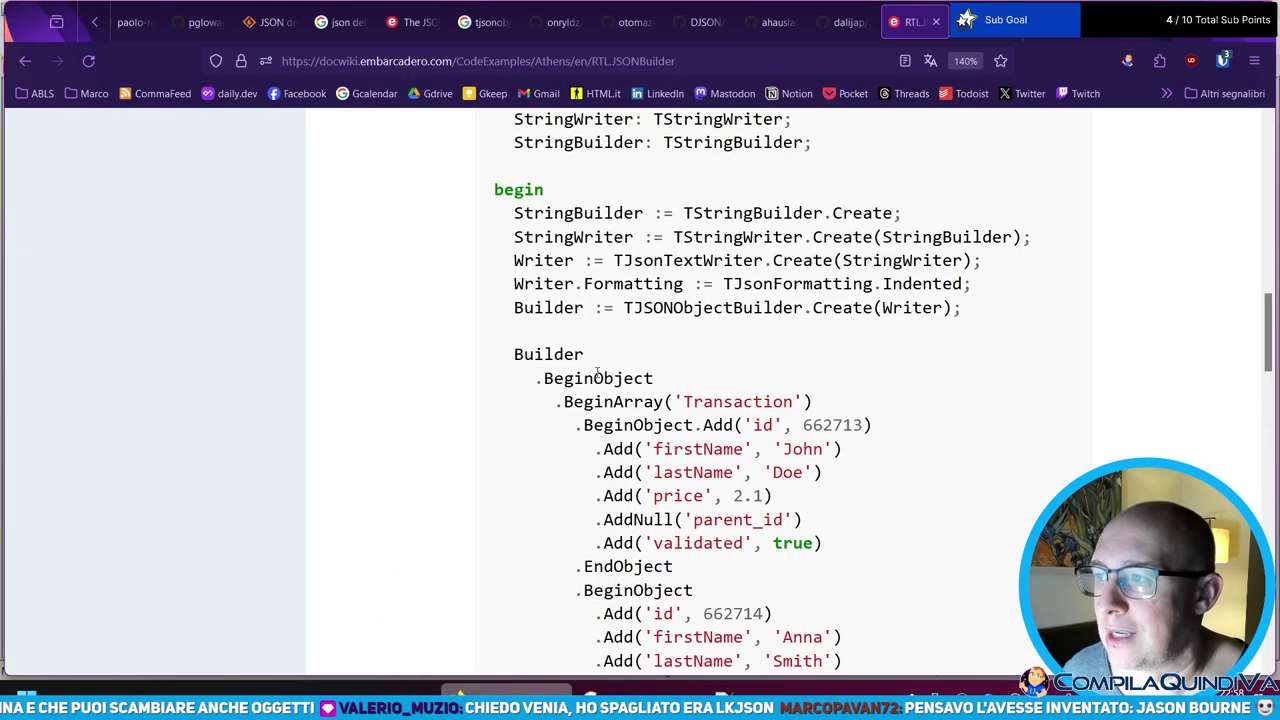
double_click(670, 310)
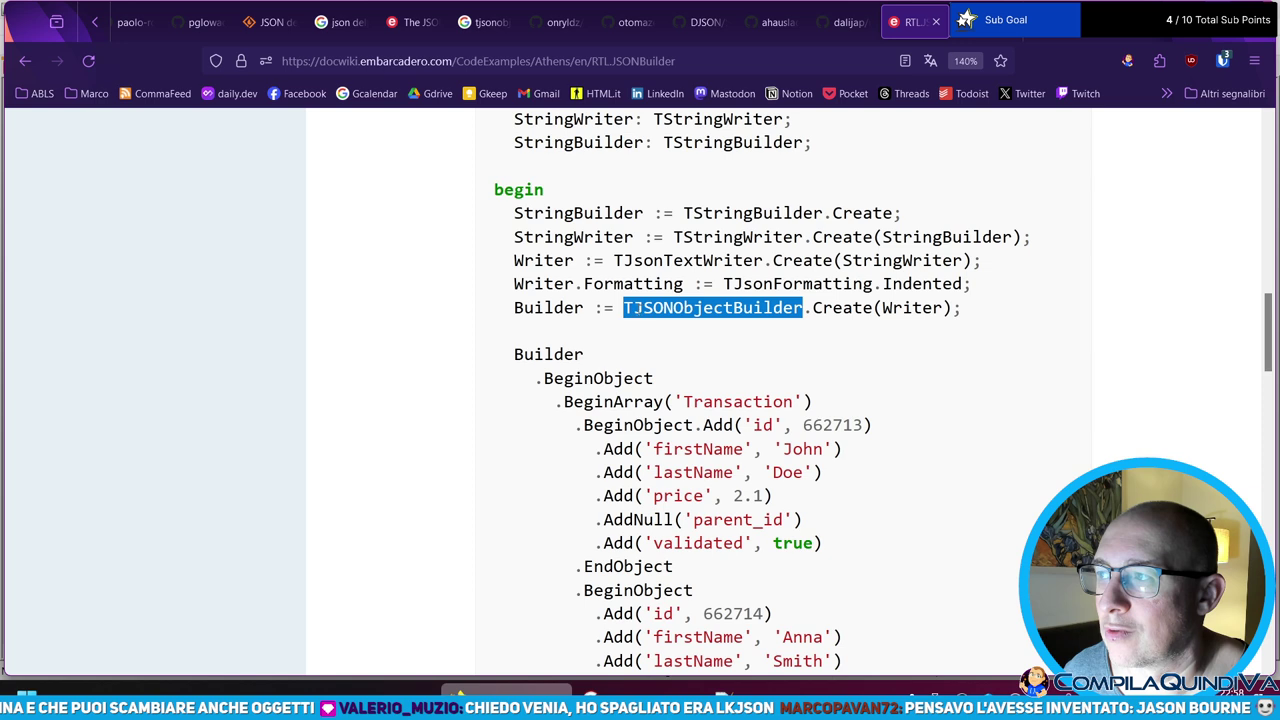
double_click(553, 352)
click(580, 392)
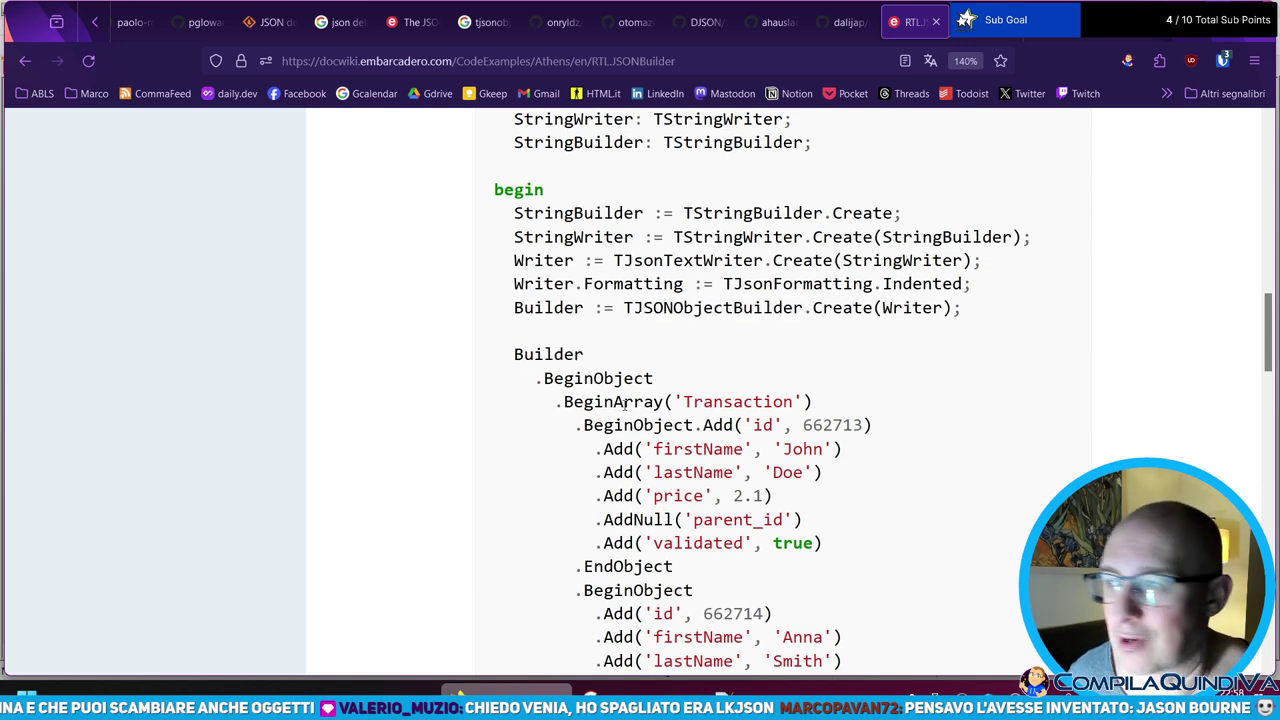
- Highlight Builder together with its chained .BeginObject and .BeginArray('Transaction') calls
double_click(536, 355)
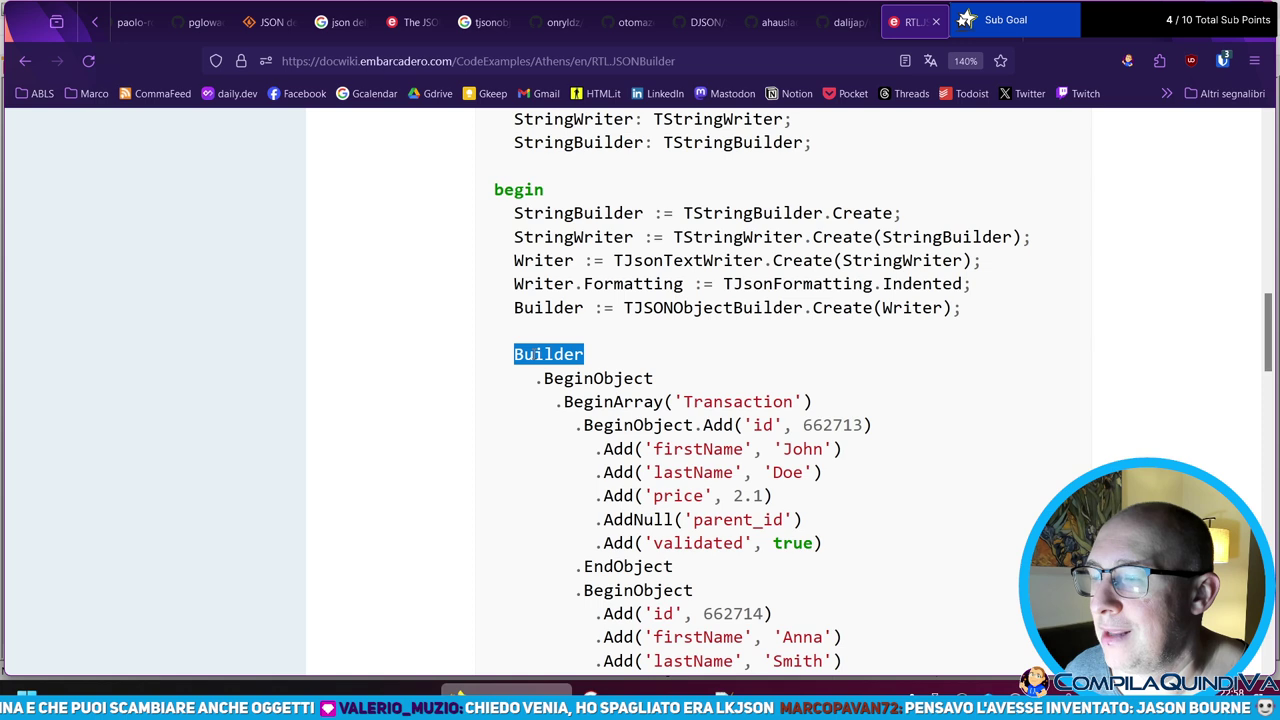
drag(535, 385, 663, 377)
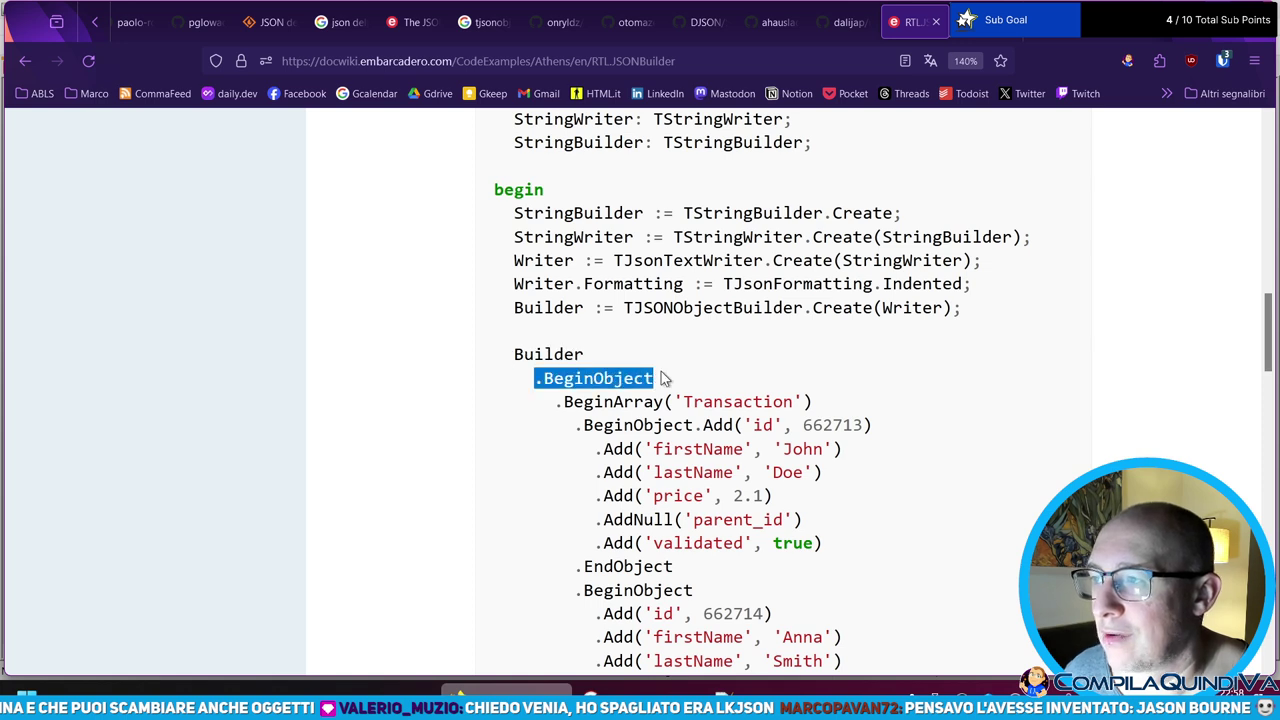
double_click(524, 355)
drag(555, 402, 875, 414)
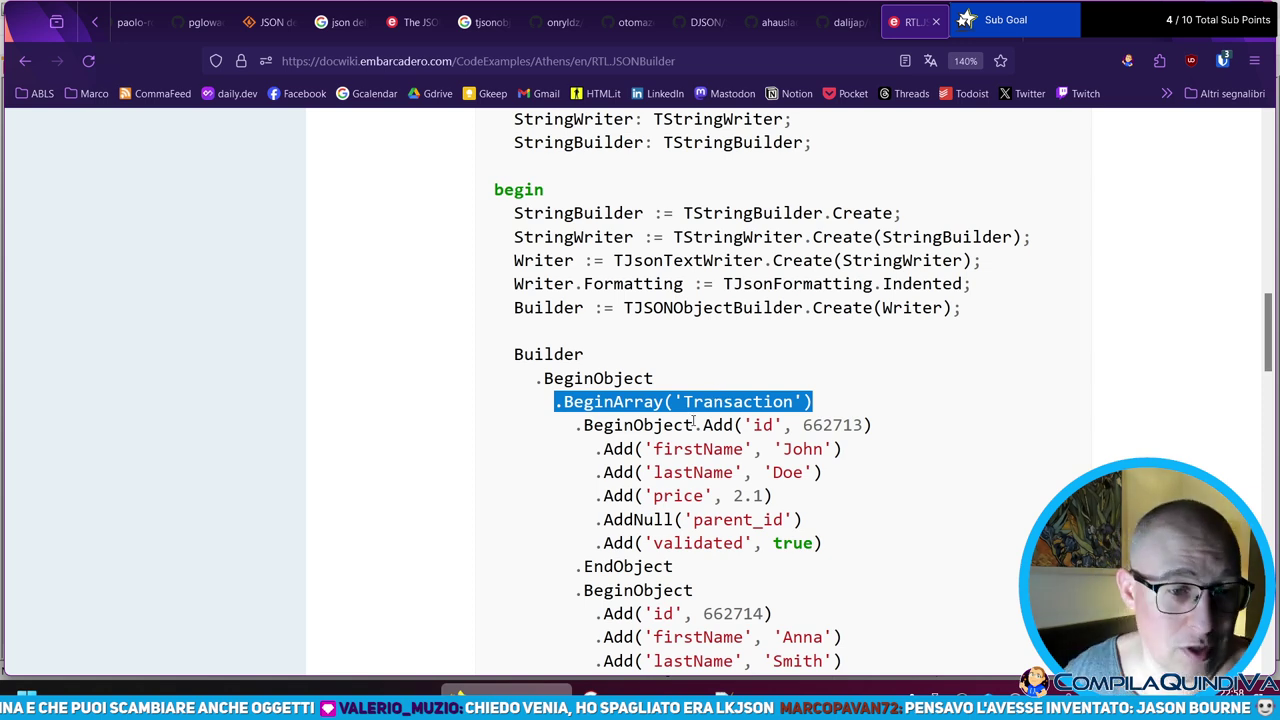
- Examine how the Builder chain opens with BeginObject, BeginArray('Transaction') and the nested BeginObject in the Delphi sample
double_click(576, 355)
click(597, 395)
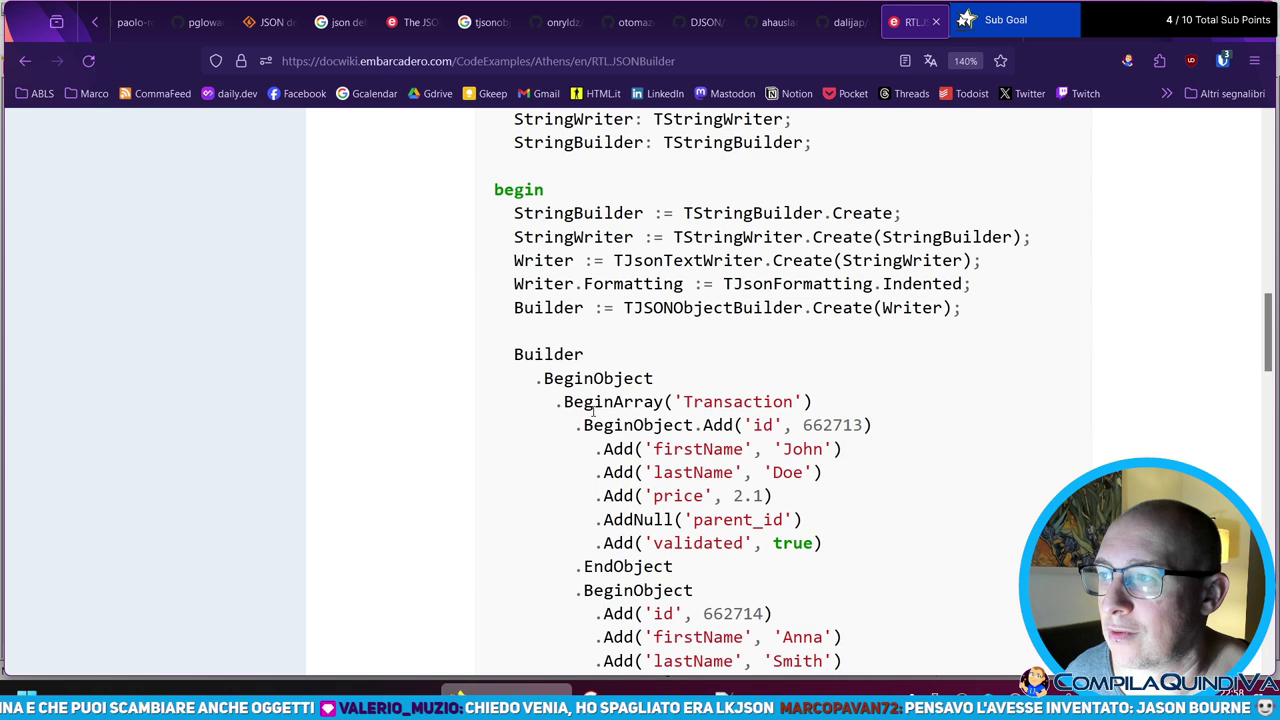
double_click(555, 352)
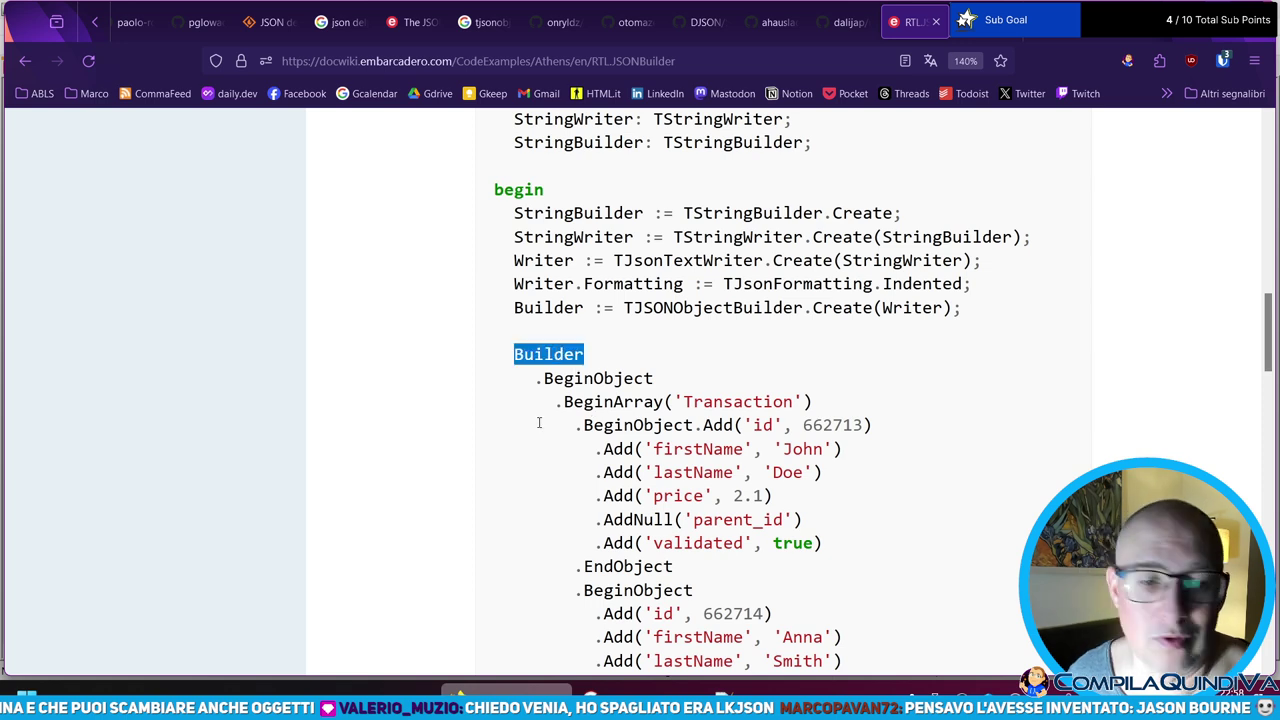
click(553, 372)
drag(534, 378, 720, 390)
click(577, 403)
drag(556, 402, 890, 407)
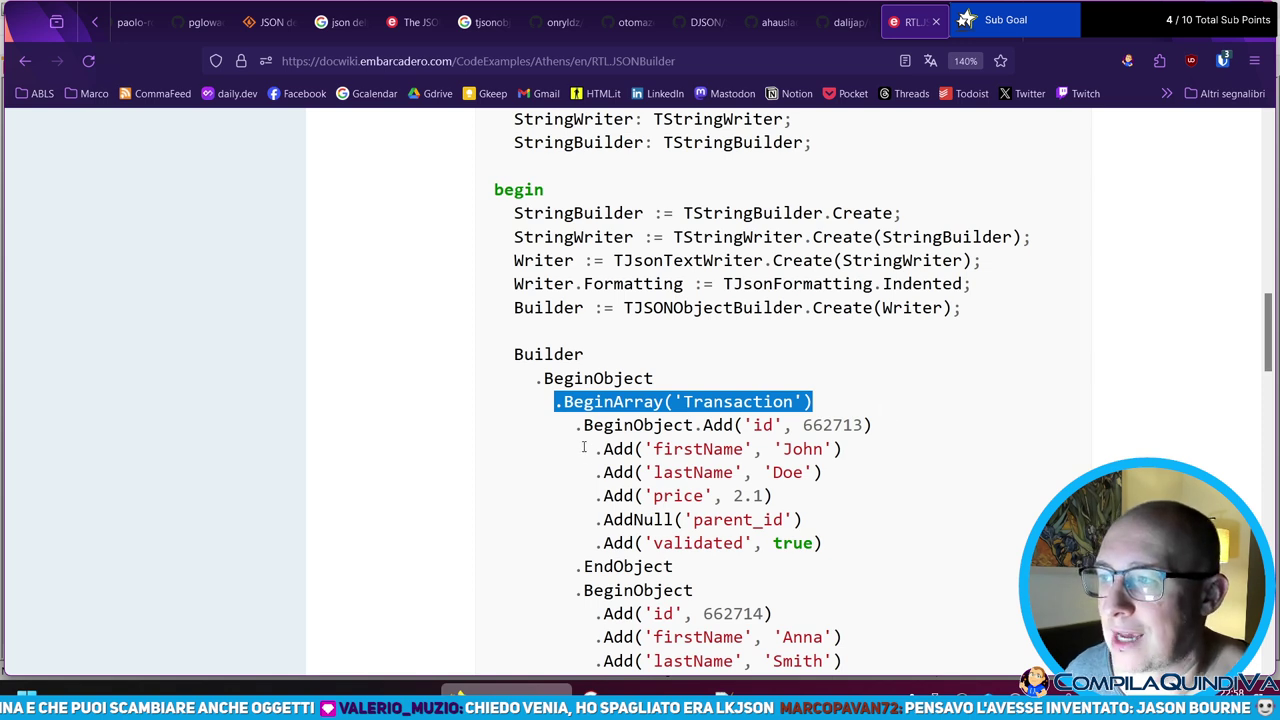
drag(578, 424, 704, 425)
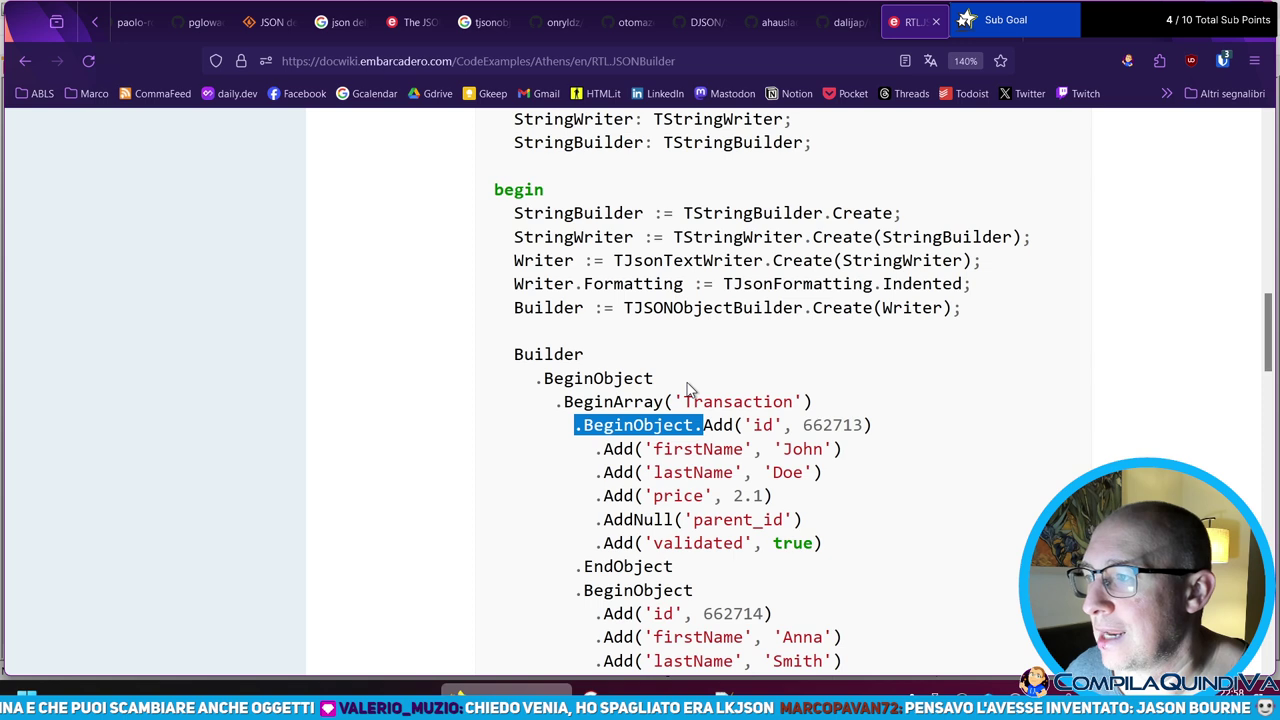
click(722, 420)
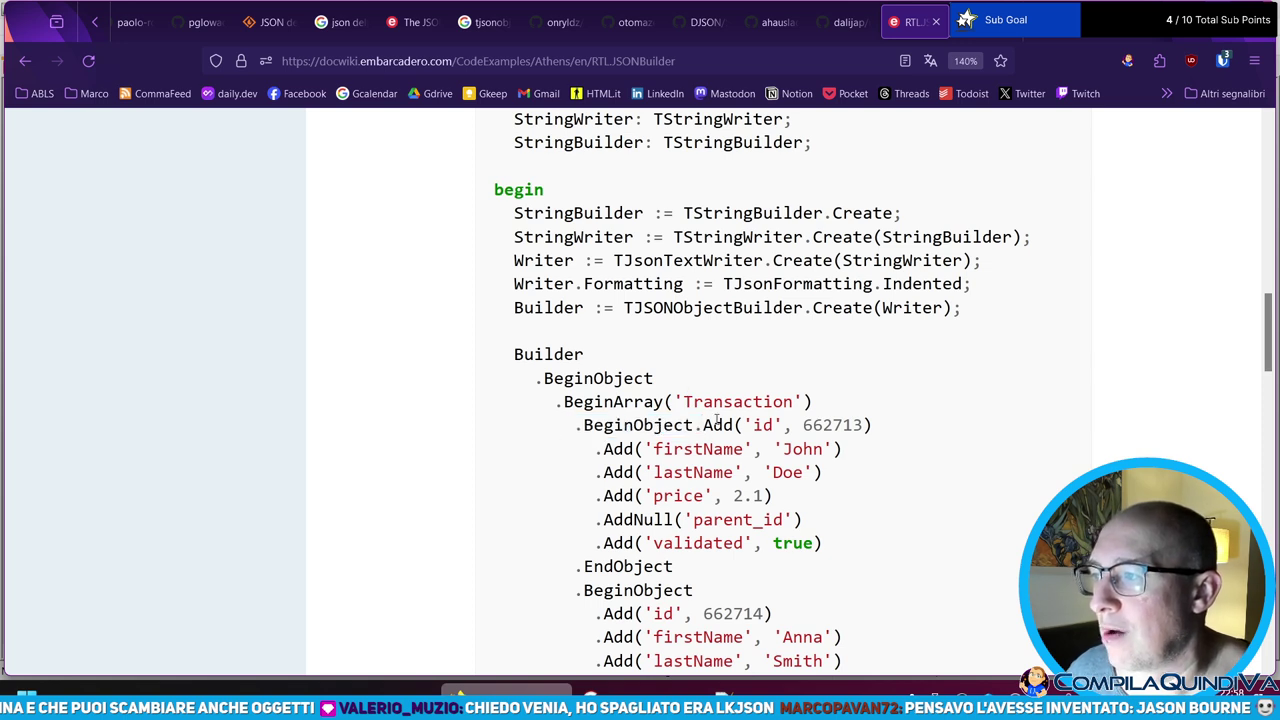
- Examine the first transaction's Add calls, its EndObject, the following BeginObject and the rest of the chain down to the WriteLn call
drag(697, 427, 891, 427)
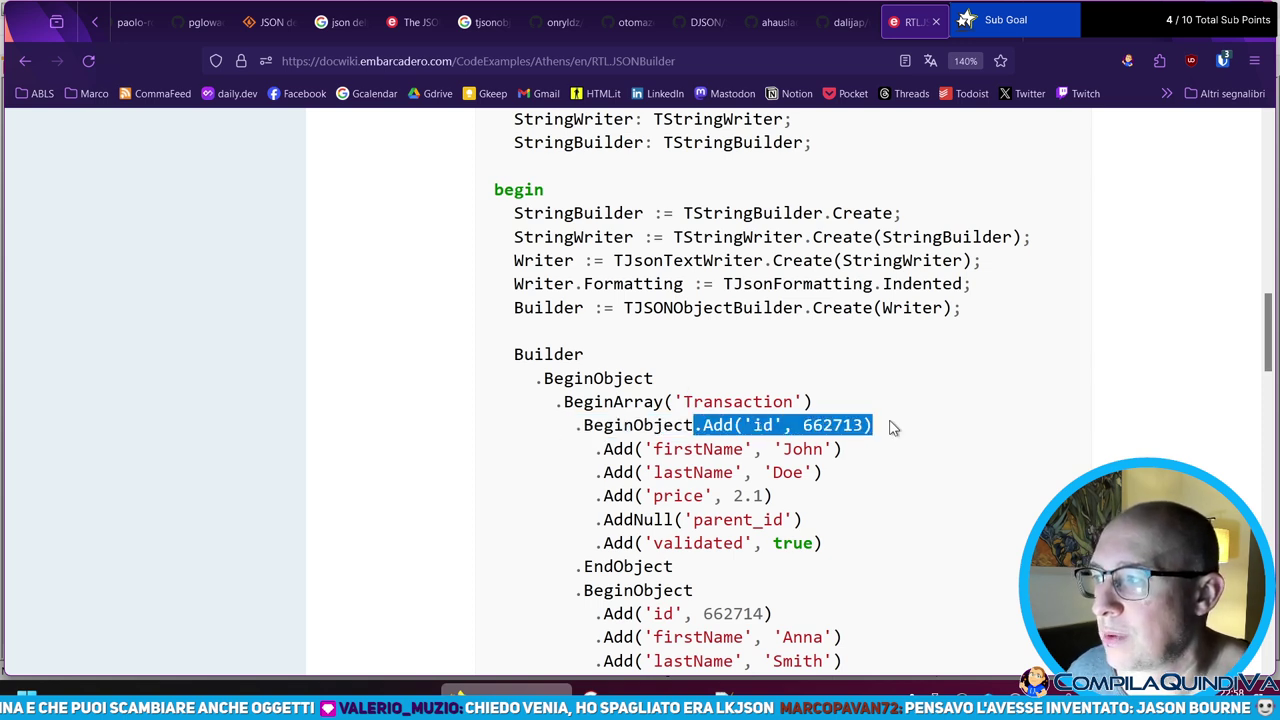
click(597, 453)
drag(597, 453, 866, 457)
drag(589, 474, 952, 480)
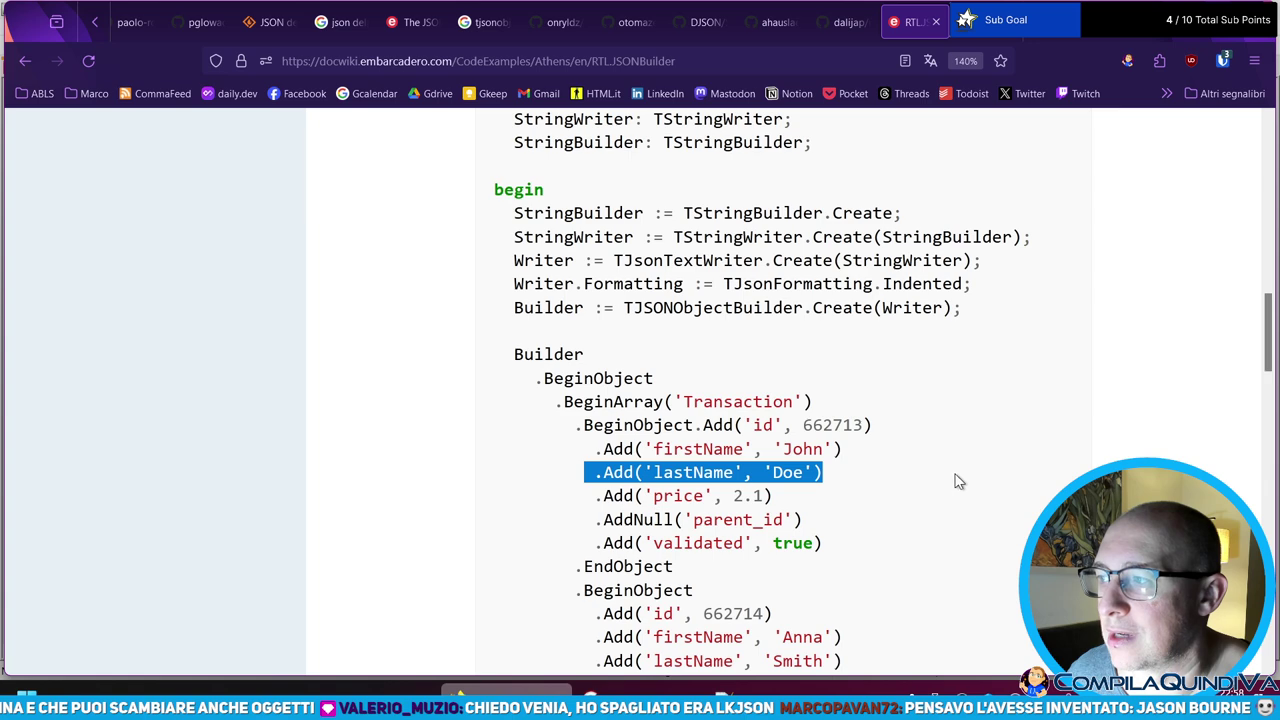
scroll(612, 490, down, 2)
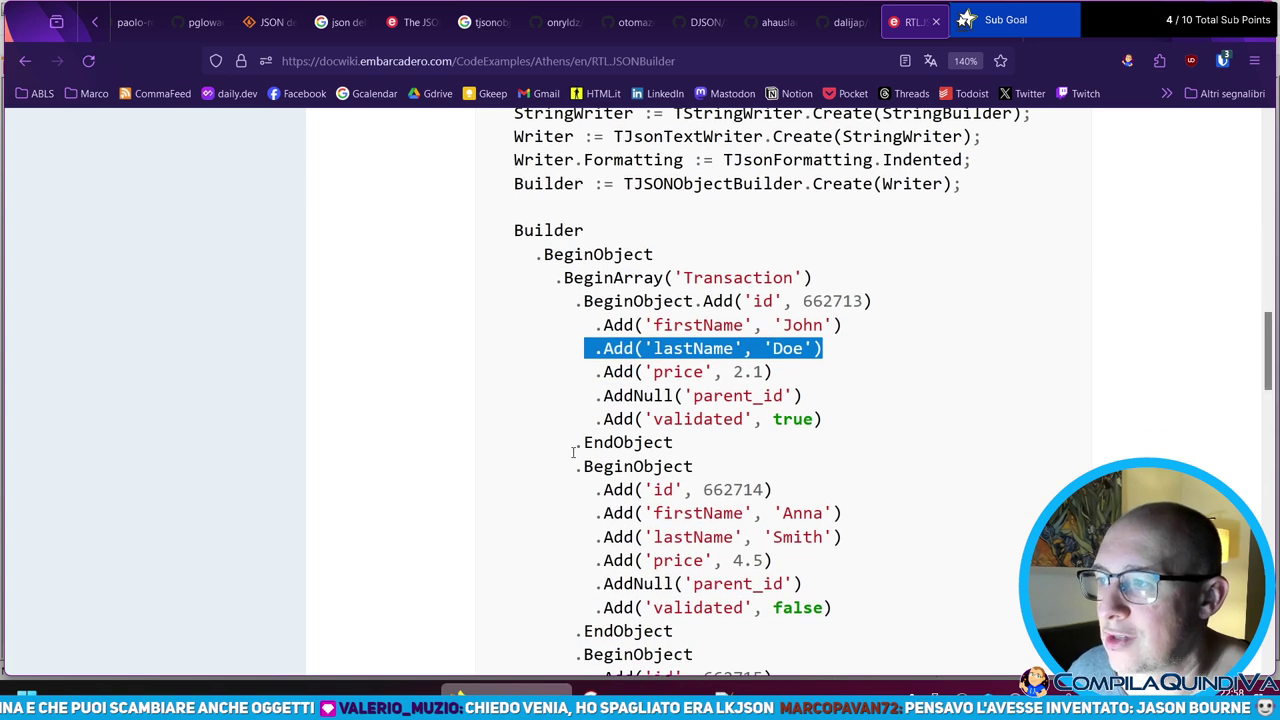
drag(574, 453, 702, 451)
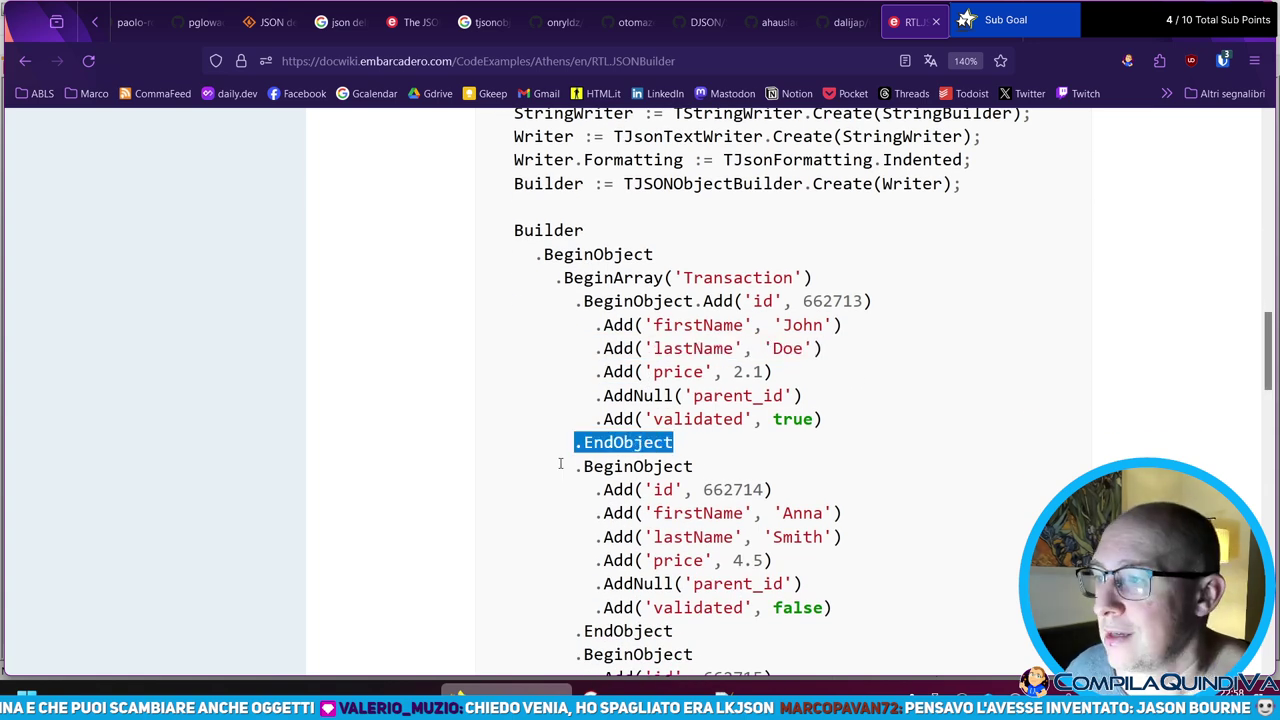
drag(560, 466, 748, 466)
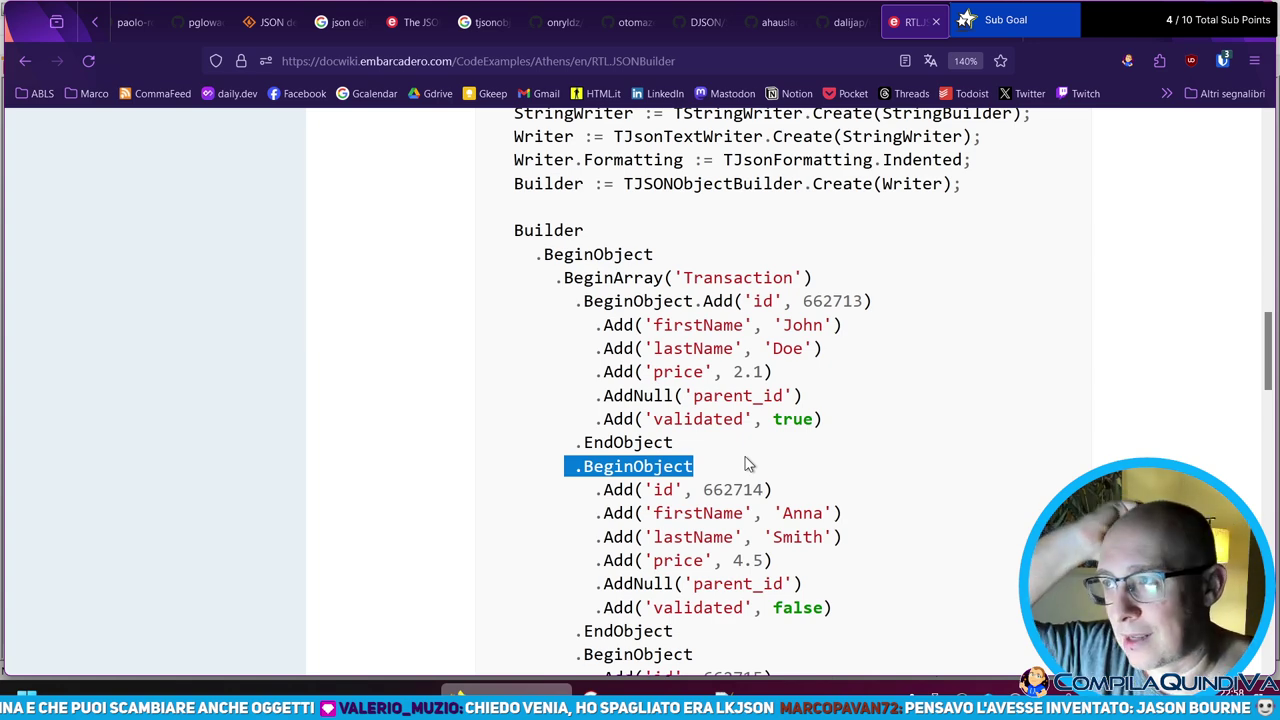
scroll(670, 528, down, 5)
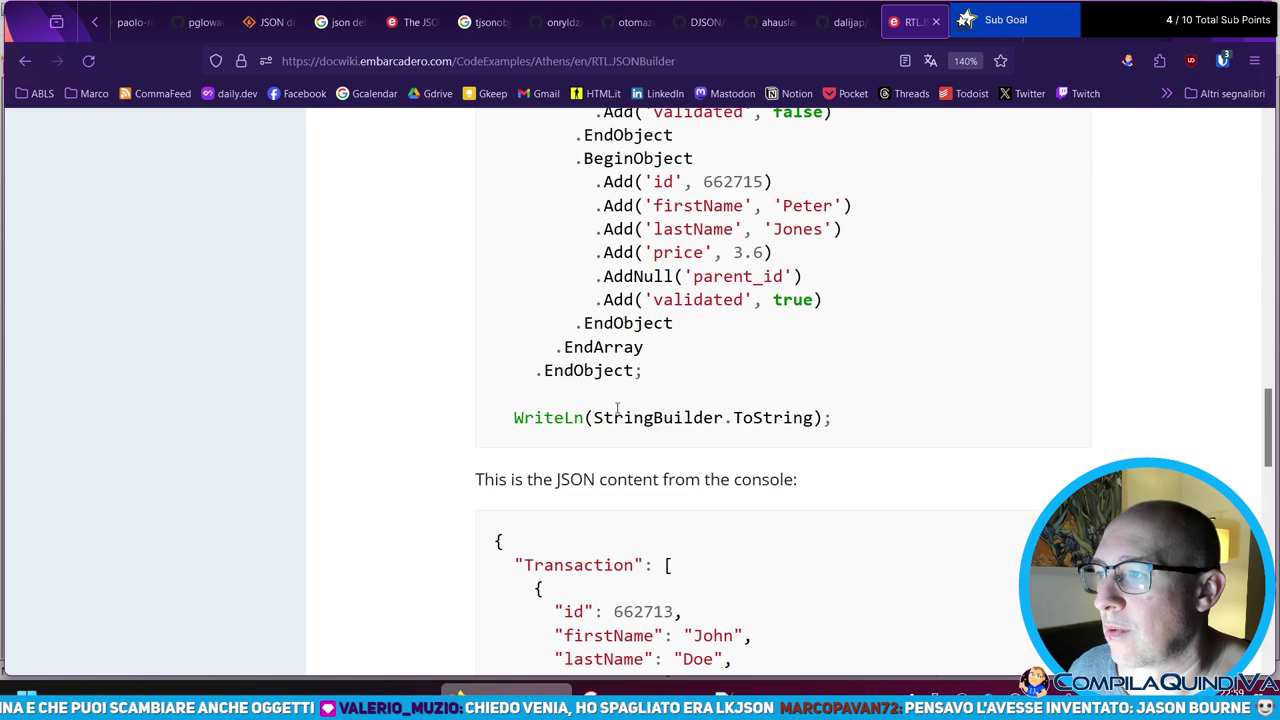
scroll(652, 390, up, 6)
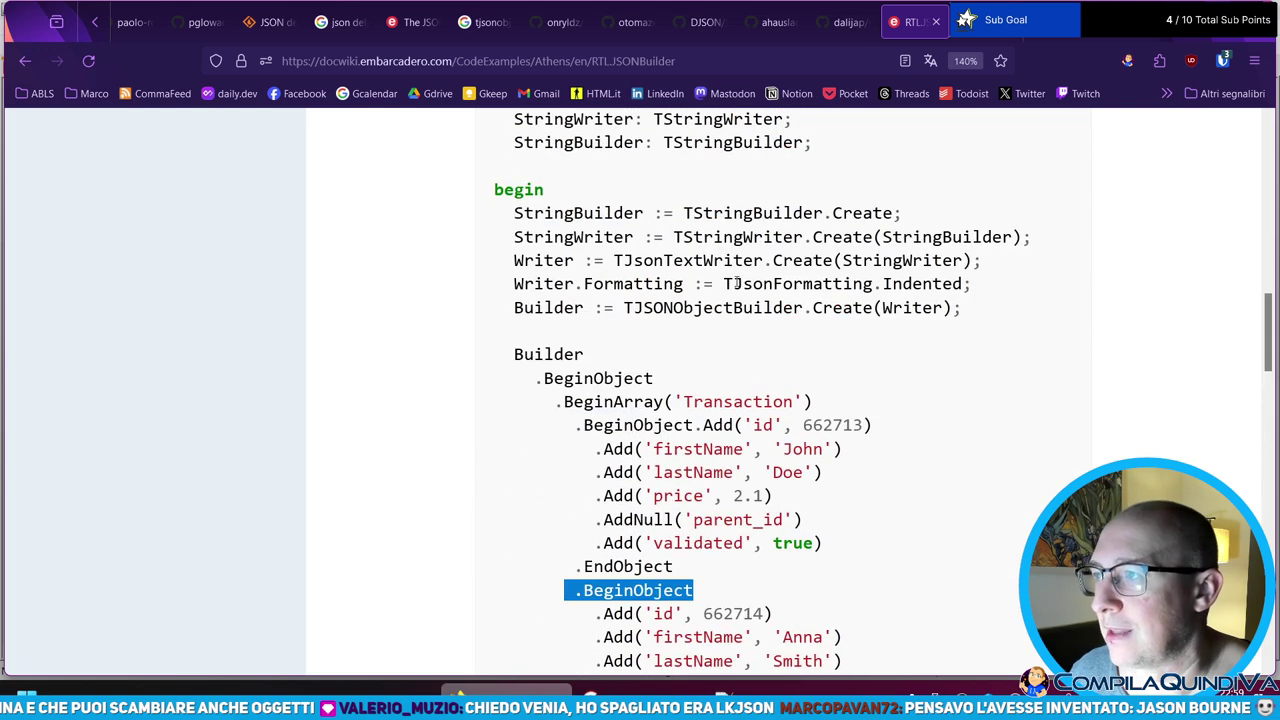
- Trace the Writer passed to TJSONObjectBuilder.Create back to TJsonTextWriter and its StringWriter argument
double_click(906, 310)
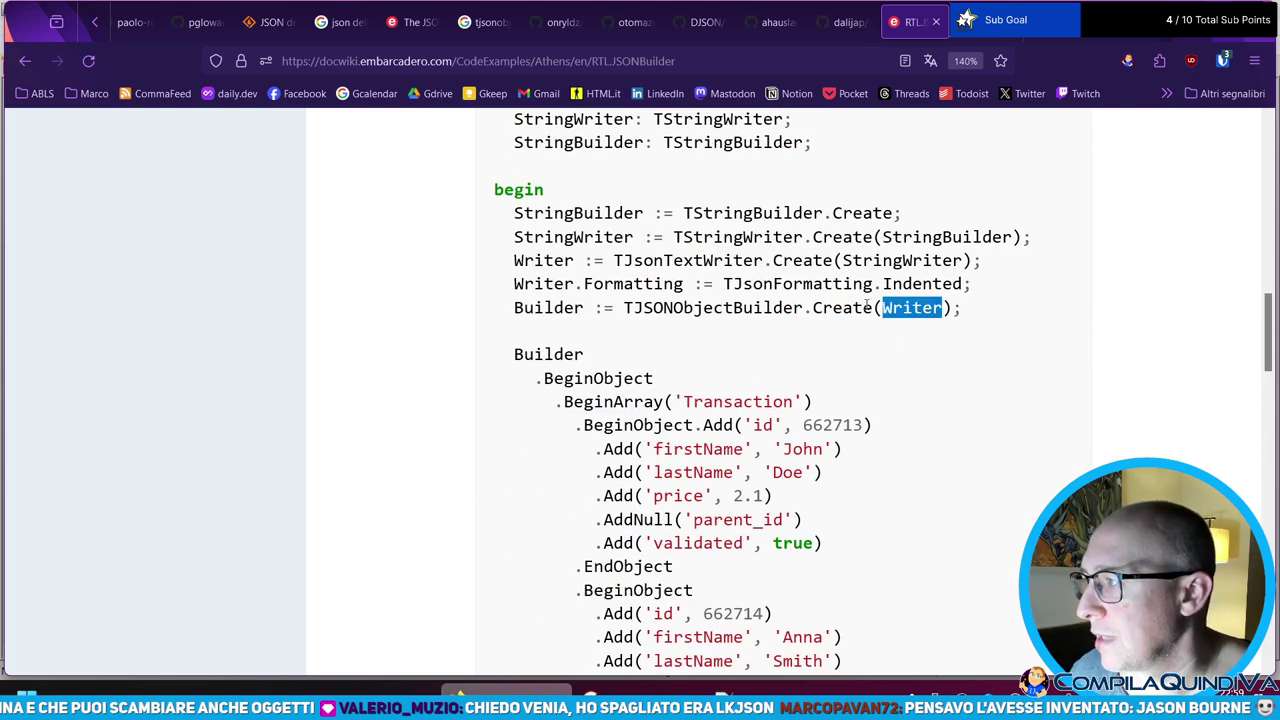
click(546, 290)
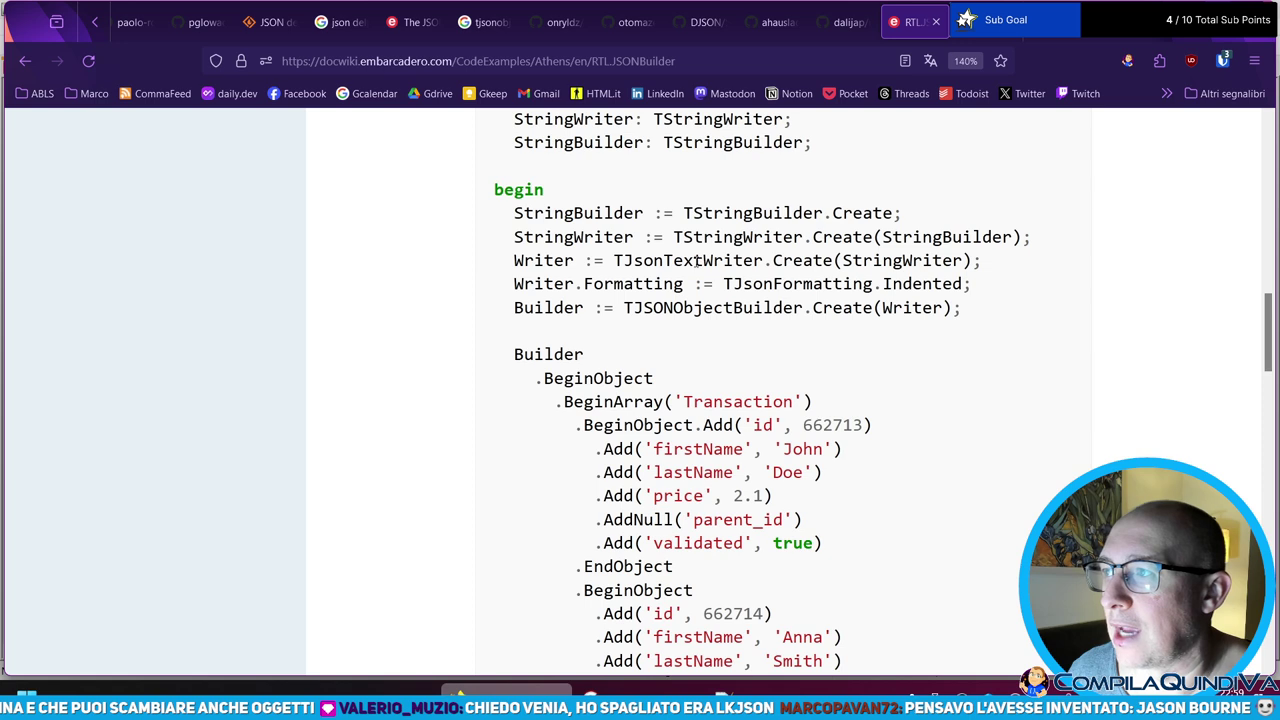
double_click(698, 261)
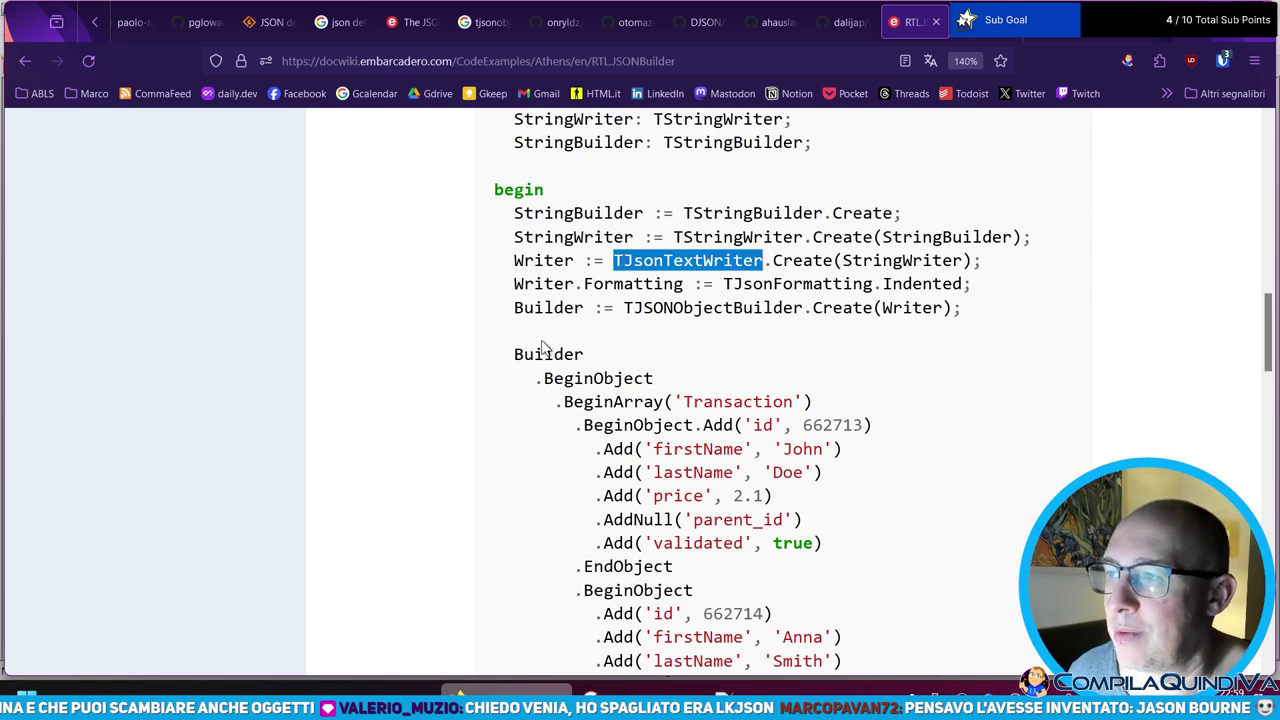
click(572, 376)
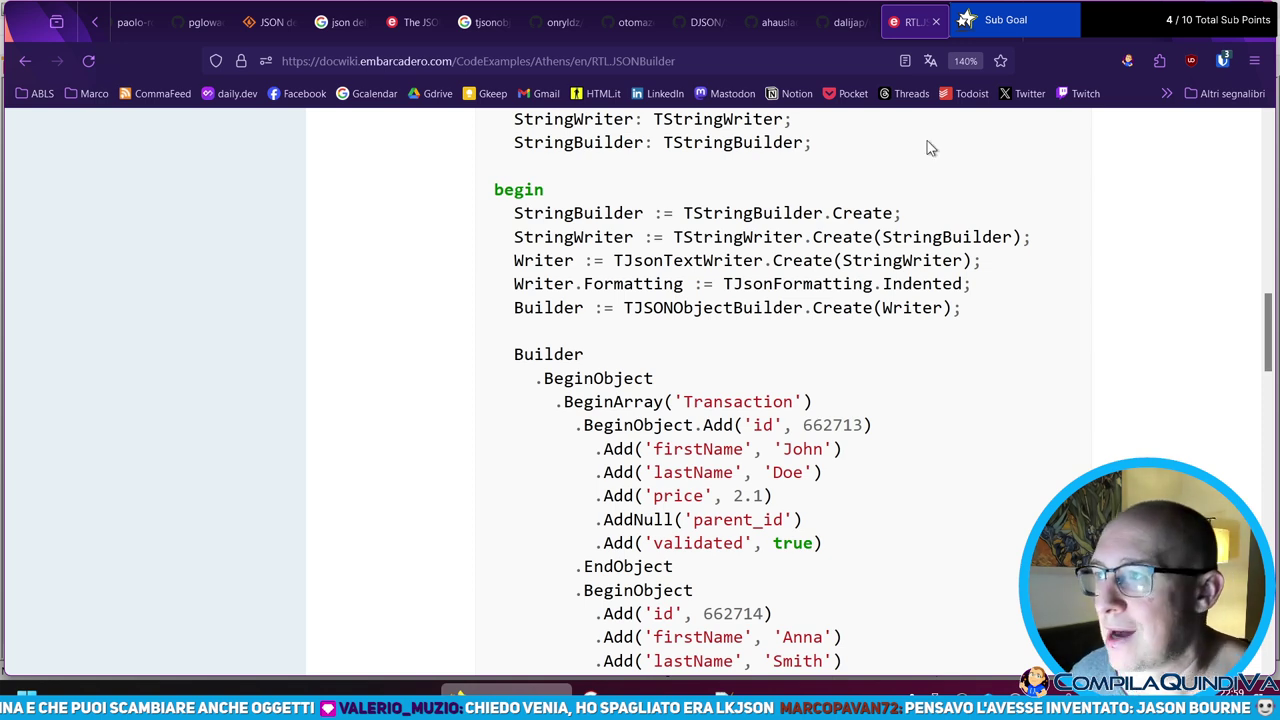
double_click(700, 260)
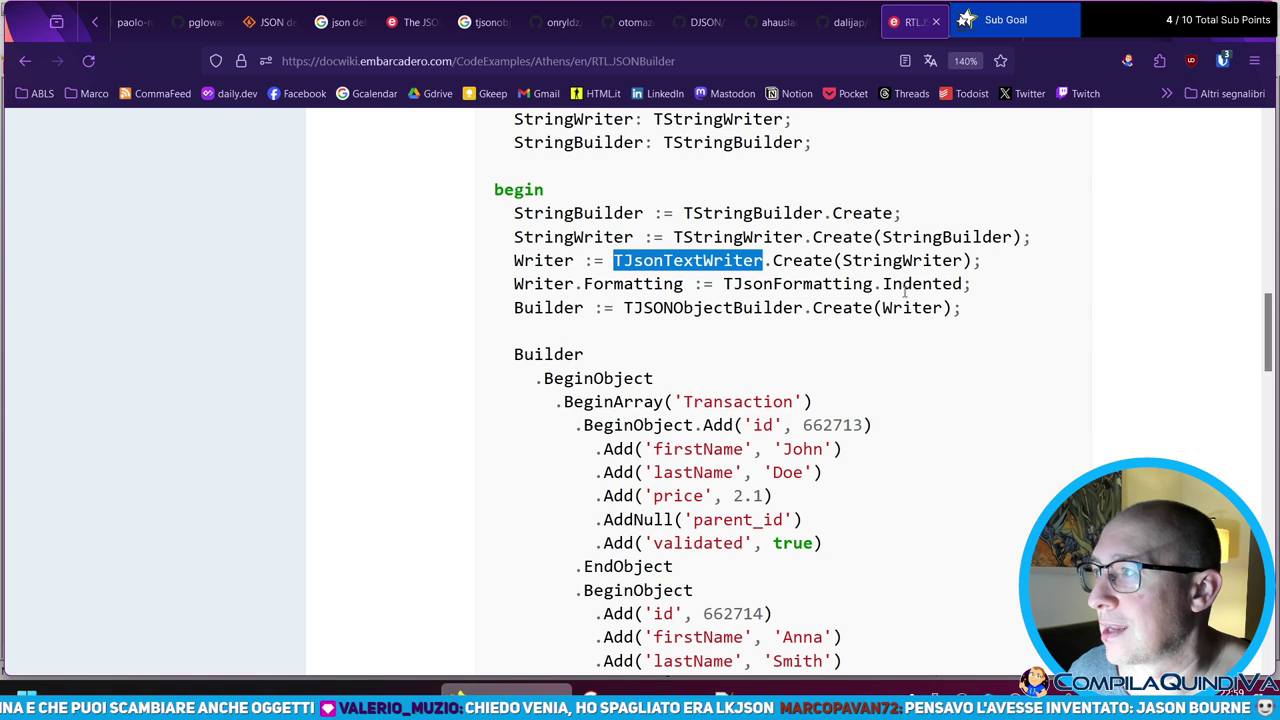
double_click(895, 260)
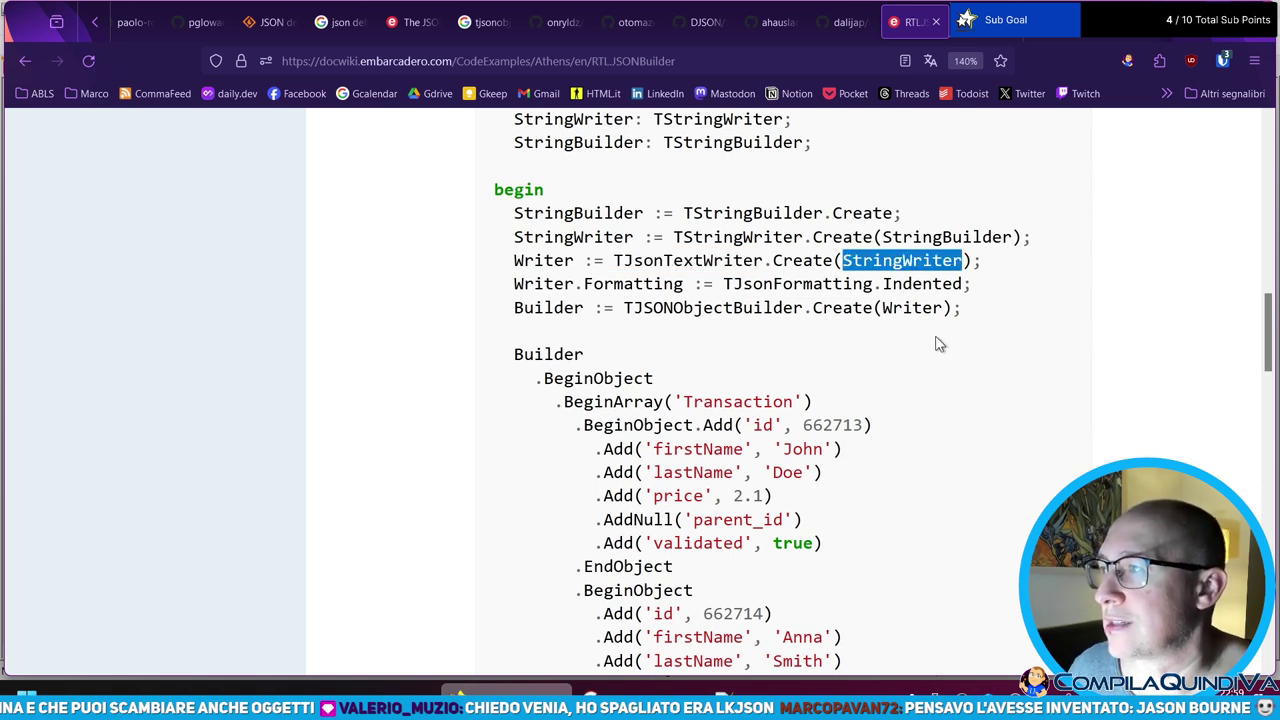
- Examine how StringWriter is created from TStringWriter using the TStringBuilder instance
click(518, 240)
drag(517, 238, 644, 238)
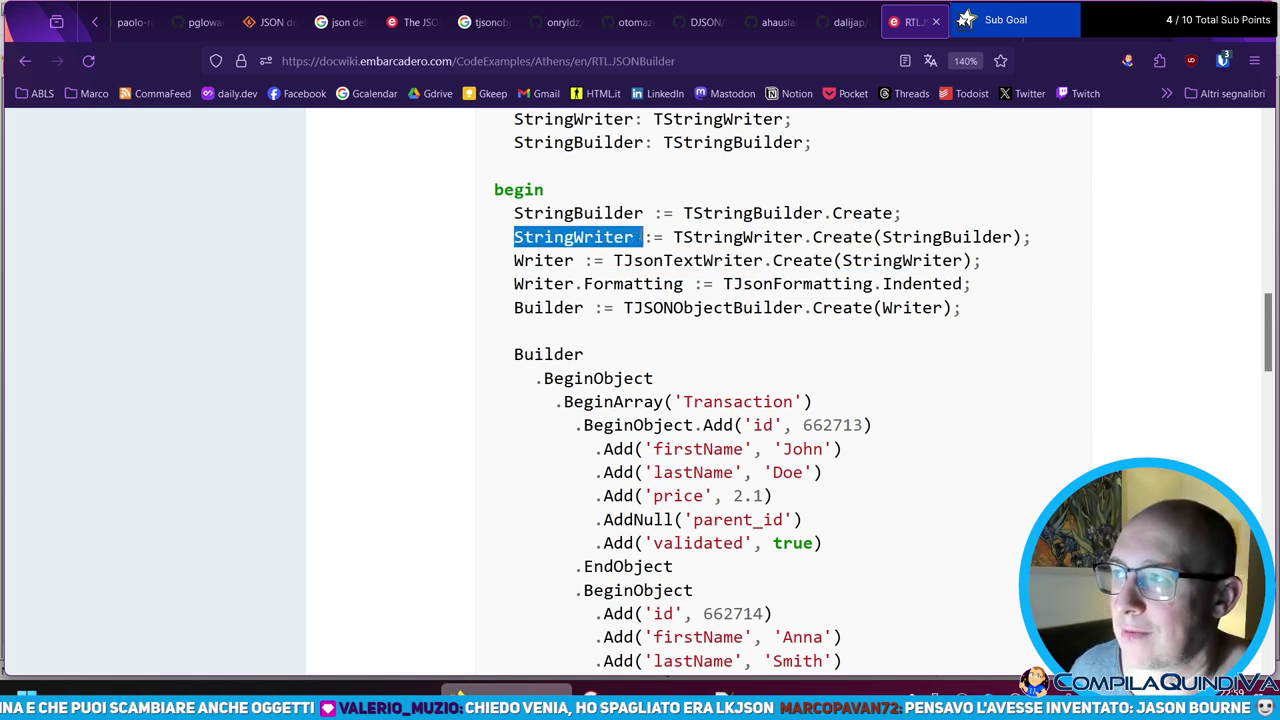
click(915, 232)
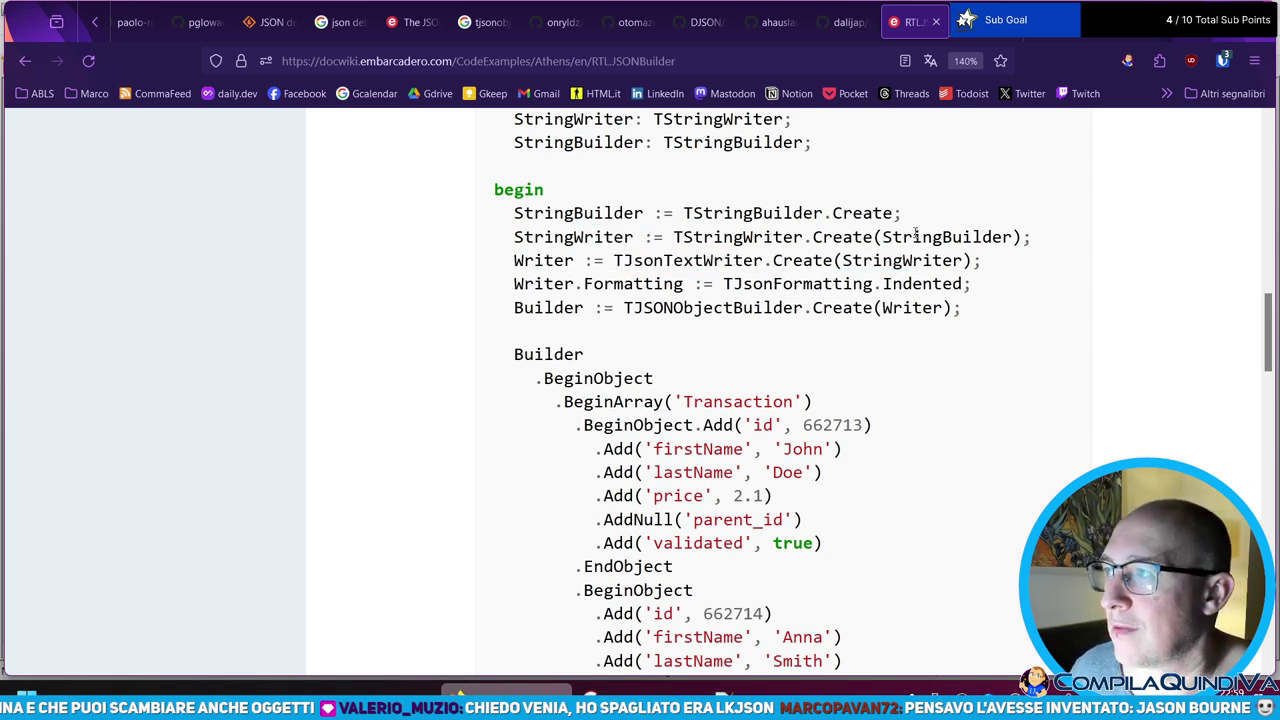
double_click(714, 216)
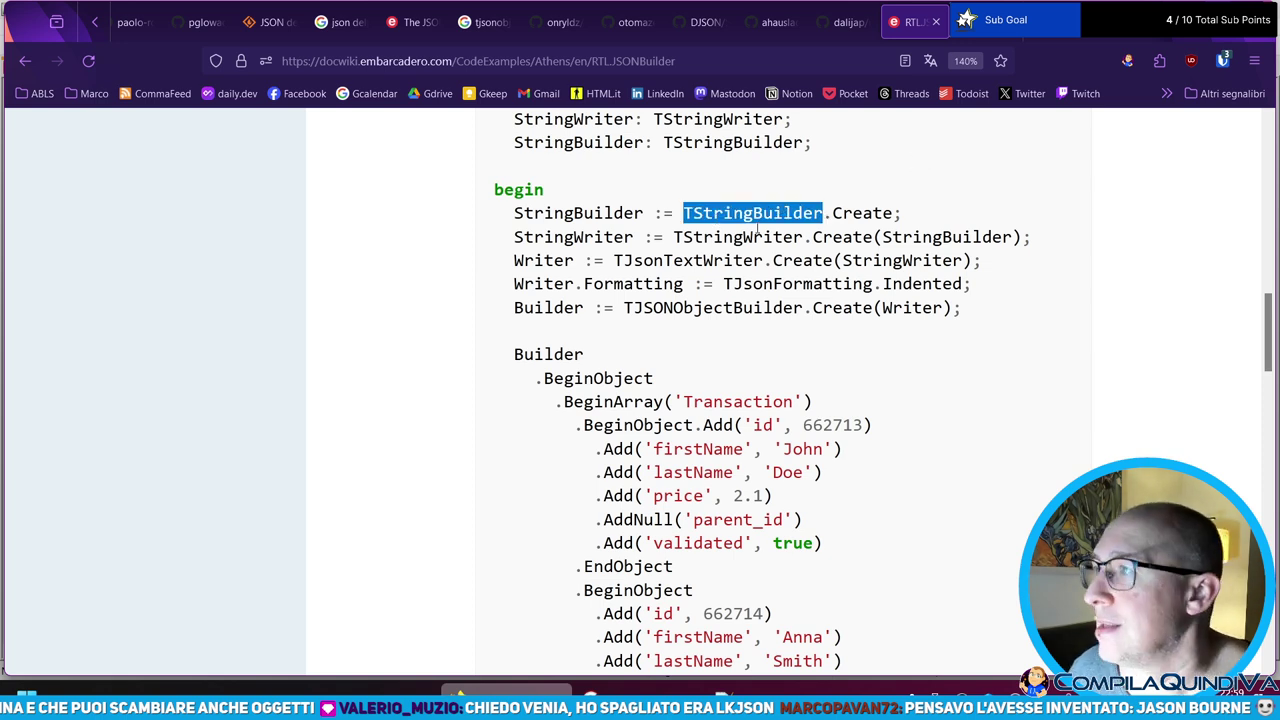
click(600, 217)
double_click(945, 237)
double_click(758, 238)
click(898, 237)
double_click(697, 214)
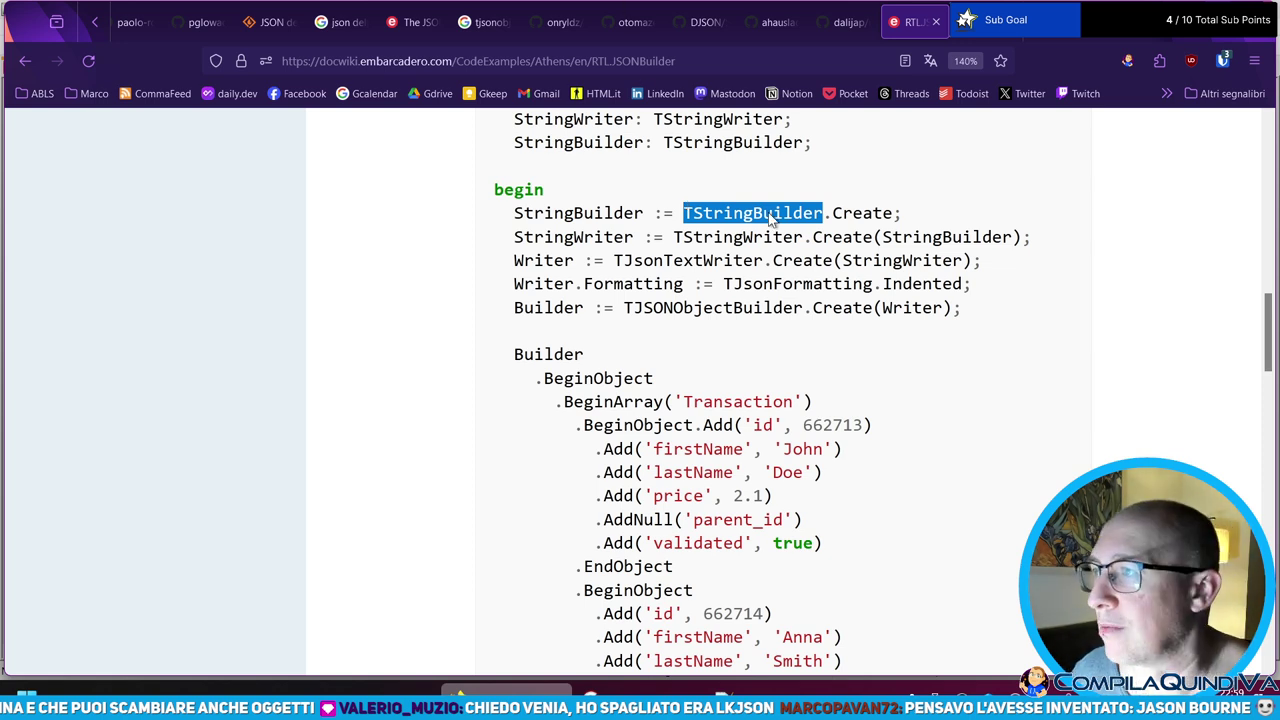
- Review the setup statements line by line, from the StringBuilder creation through Writer.Formatting to the Builder creation
drag(513, 212, 934, 212)
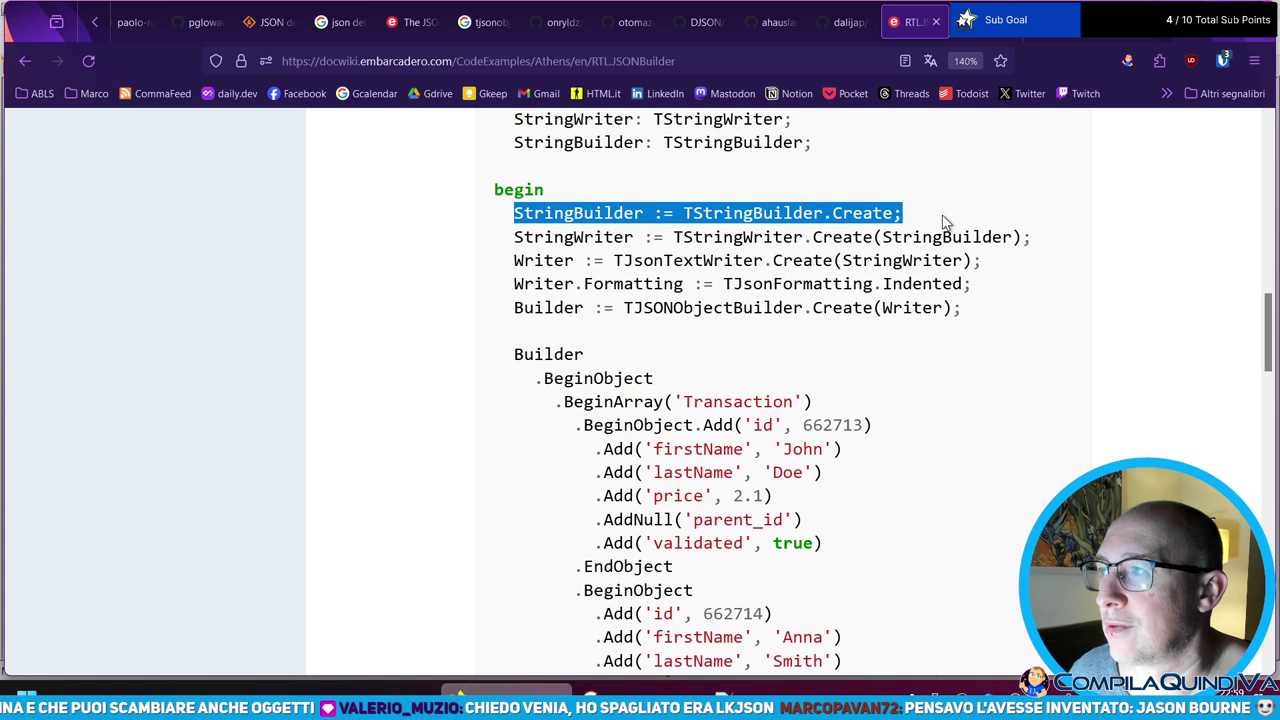
drag(515, 238, 1065, 245)
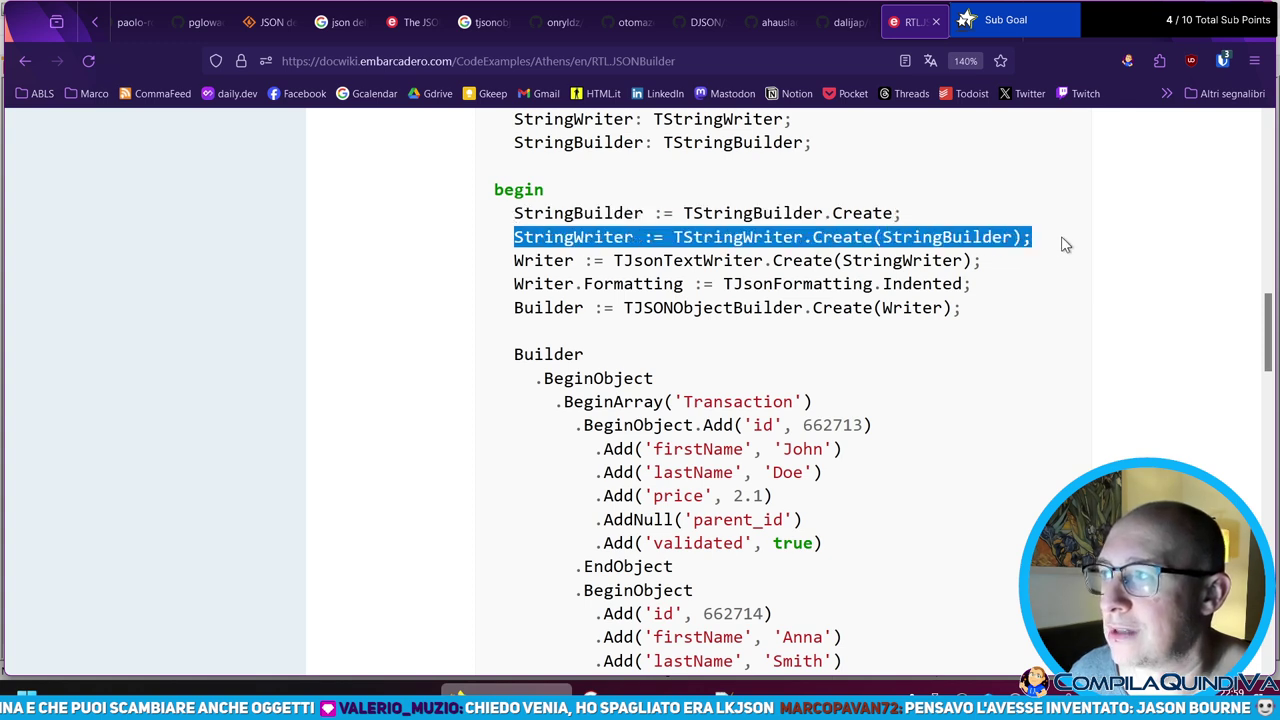
drag(513, 260, 1025, 268)
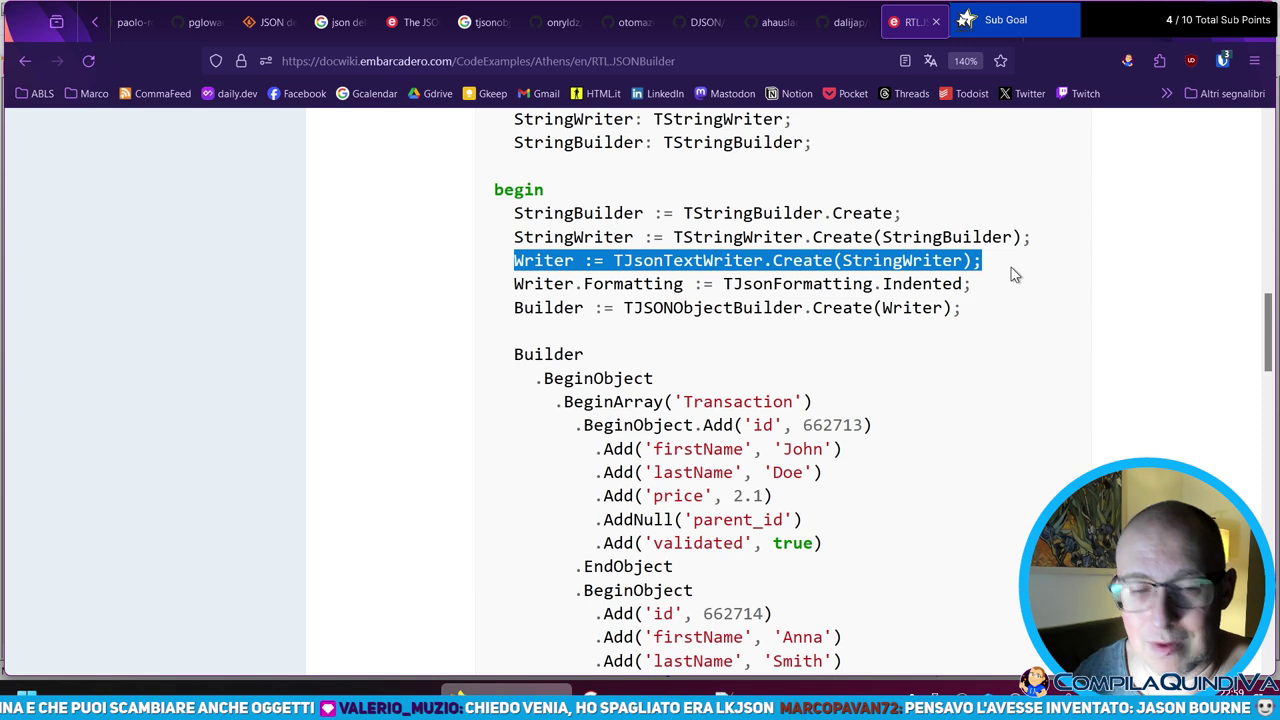
double_click(900, 260)
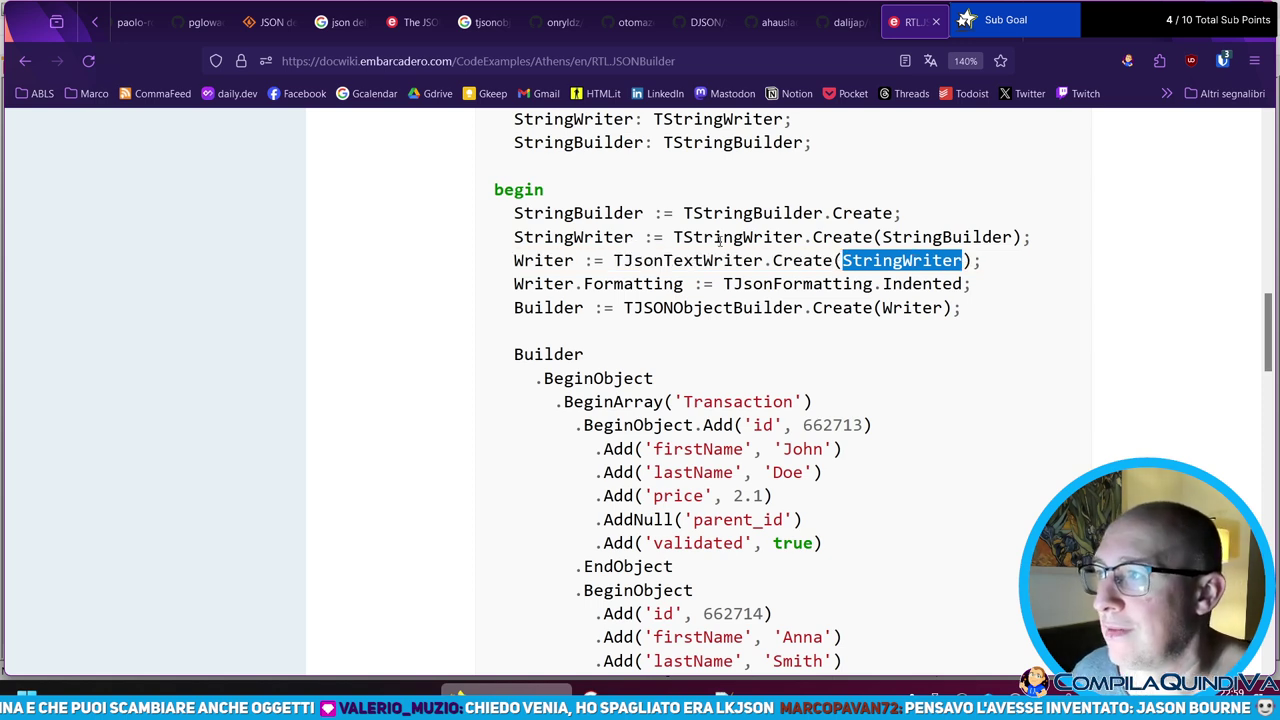
click(587, 238)
double_click(748, 214)
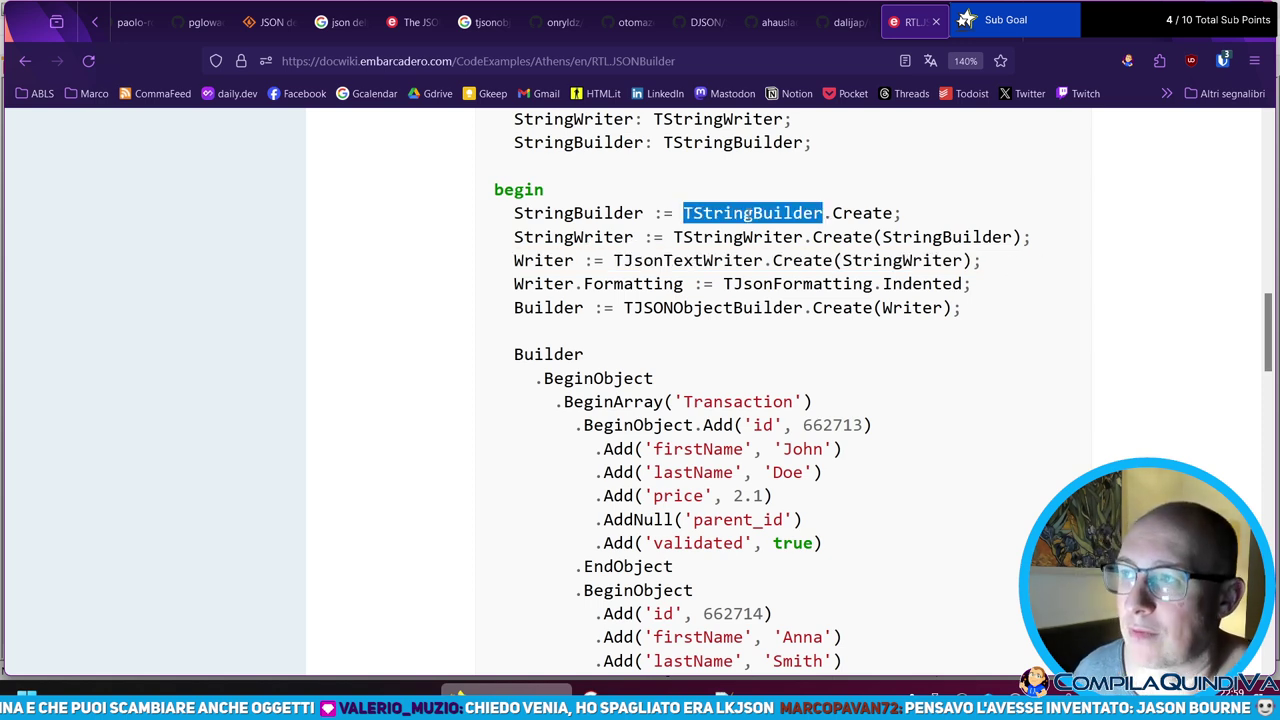
drag(505, 284, 1040, 290)
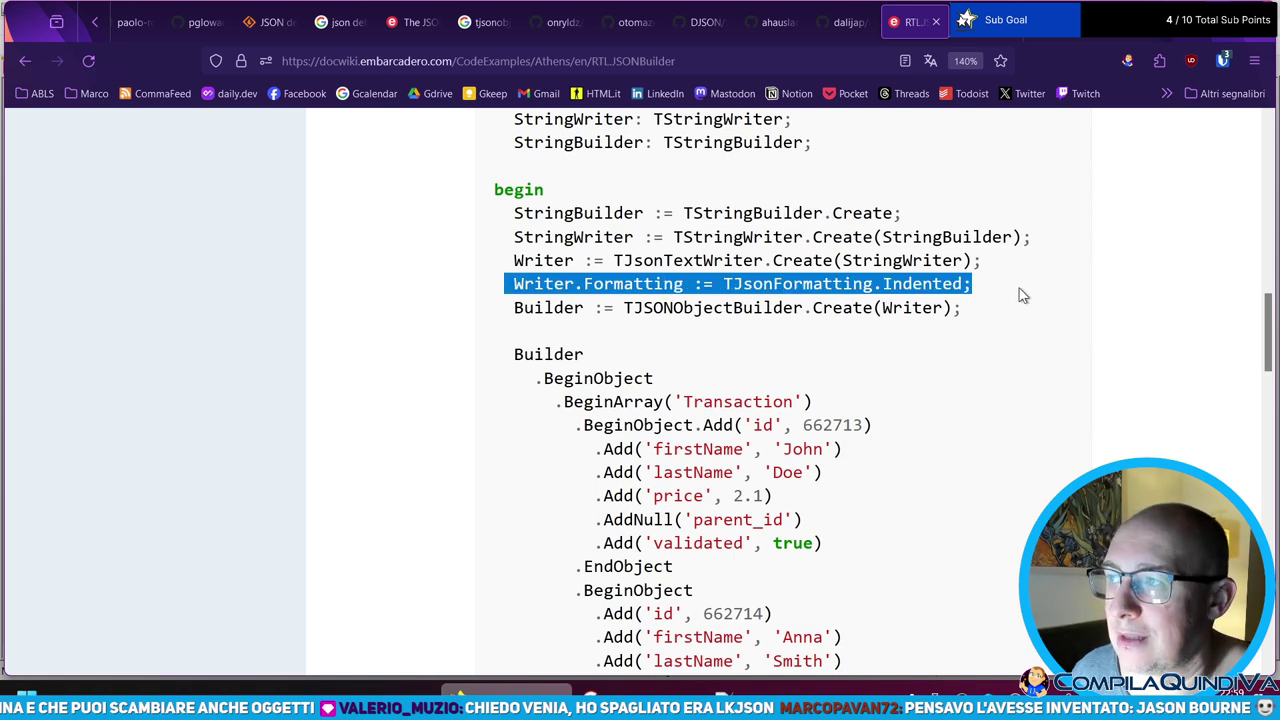
drag(504, 310, 1071, 311)
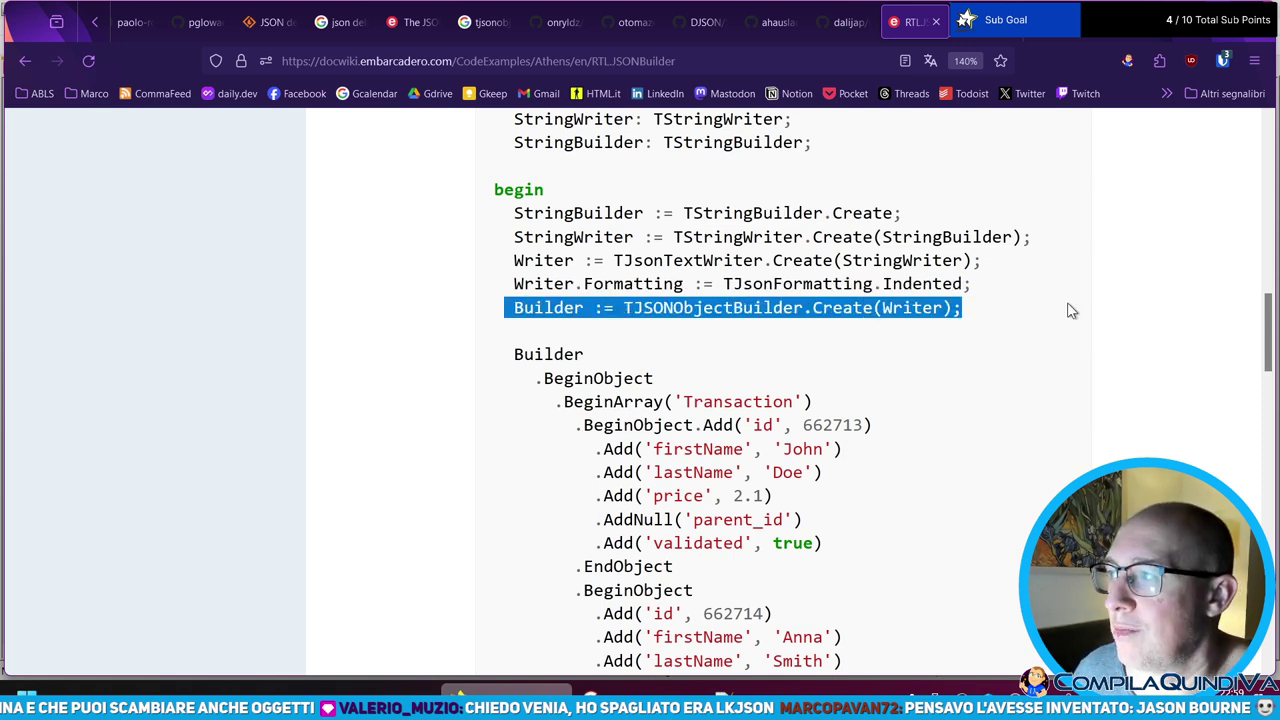
- Review the rest of the builder sample, its console JSON output, and the Uses and See Also links at the page end
click(685, 368)
scroll(640, 400, down, 6)
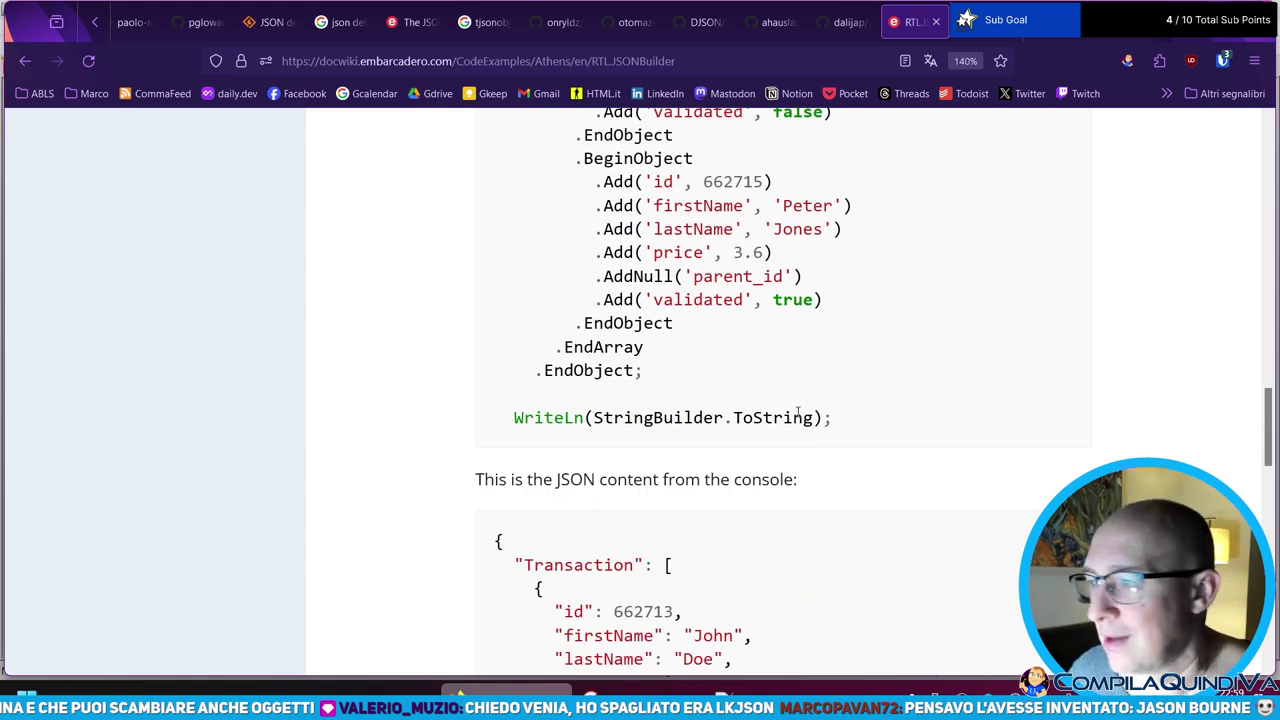
scroll(691, 304, down, 7)
scroll(610, 380, down, 3)
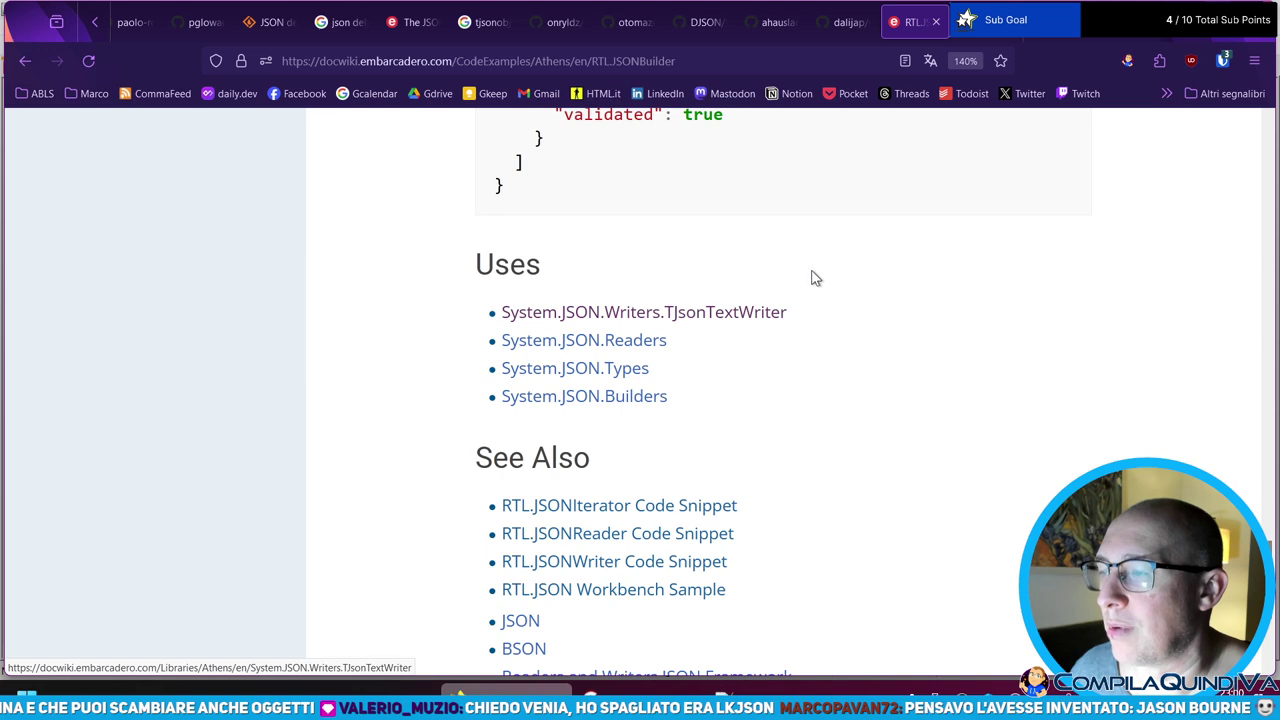
scroll(737, 297, up, 12)
scroll(683, 303, up, 5)
scroll(650, 315, down, 14)
scroll(636, 322, down, 6)
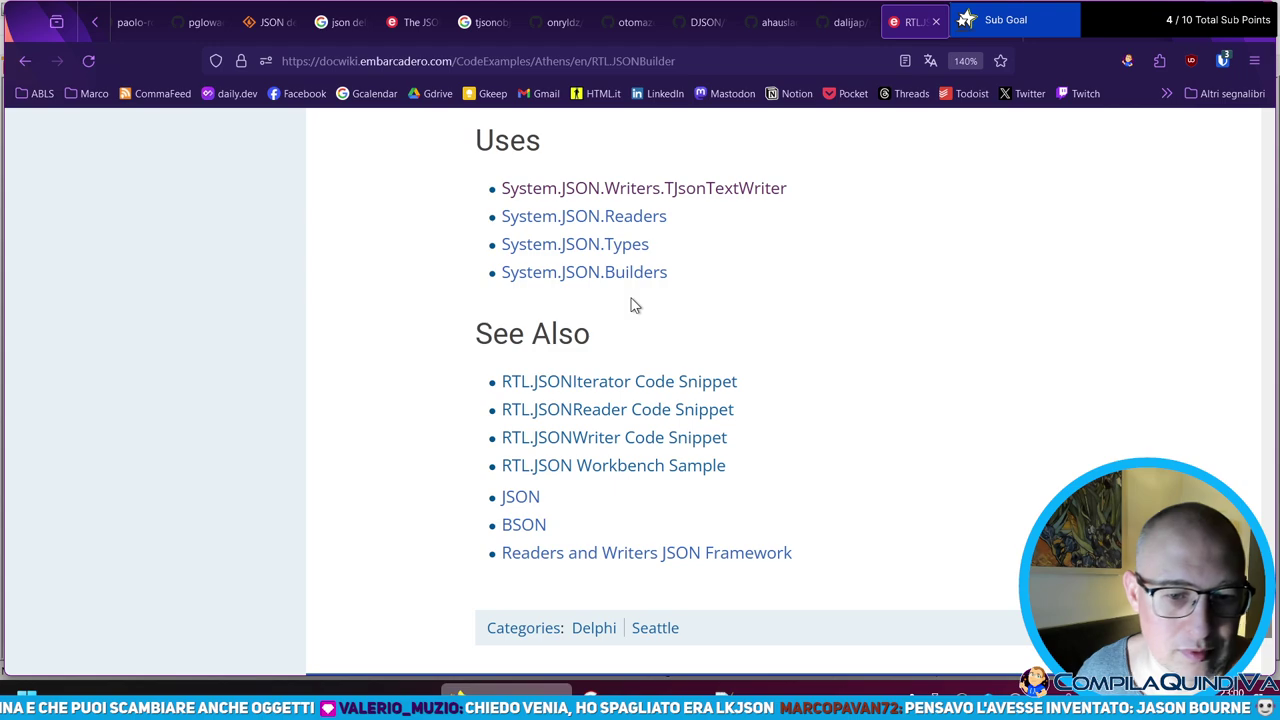
- Open the Readers and Writers JSON Framework page and skim it through to its See Also and Code Samples lists
click(630, 555)
scroll(610, 311, down, 12)
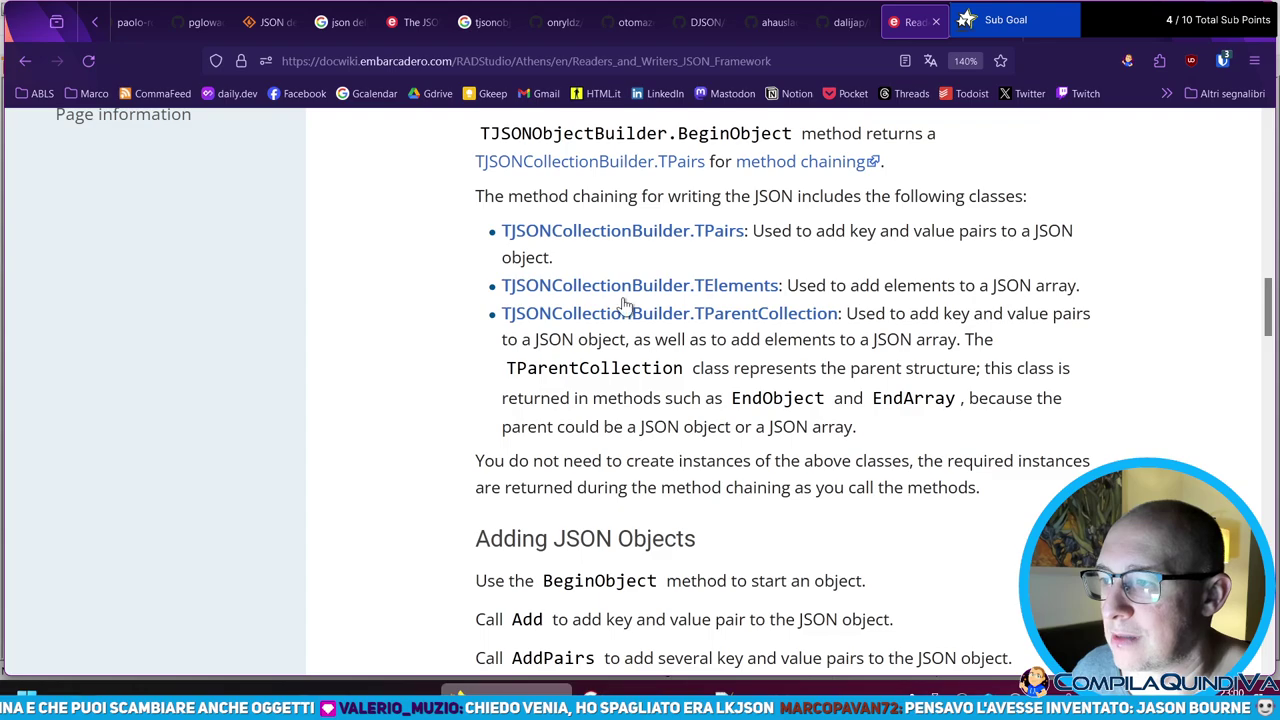
scroll(620, 305, down, 12)
scroll(480, 308, down, 12)
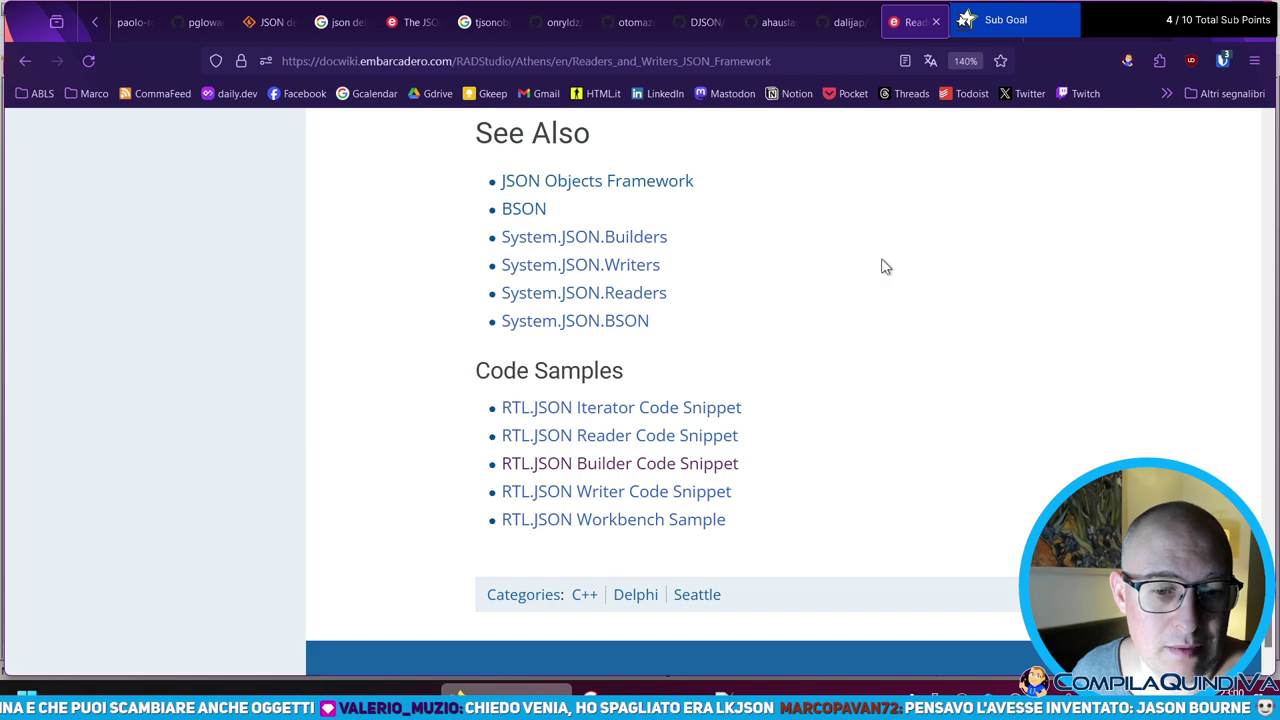
scroll(885, 267, up, 5)
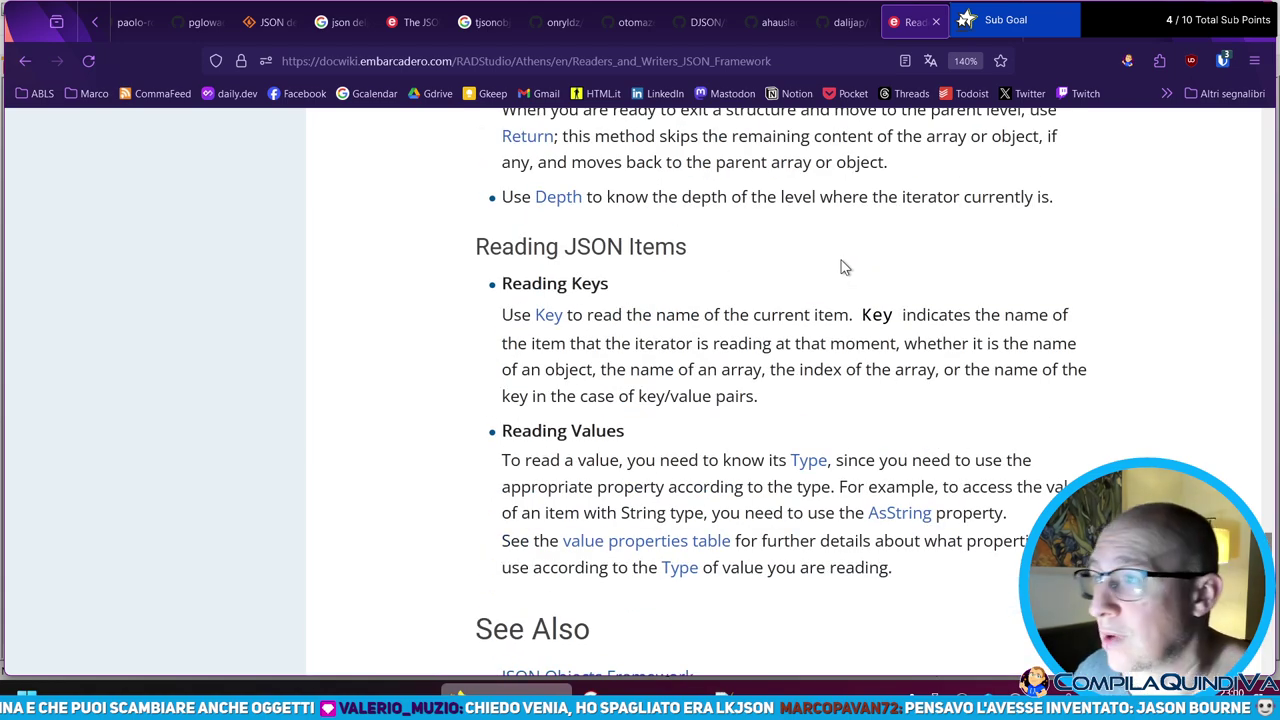
- Open the main JSON documentation page and bring all three columns of the Writing a JSON With Different Frameworks table into view
scroll(840, 267, up, 15)
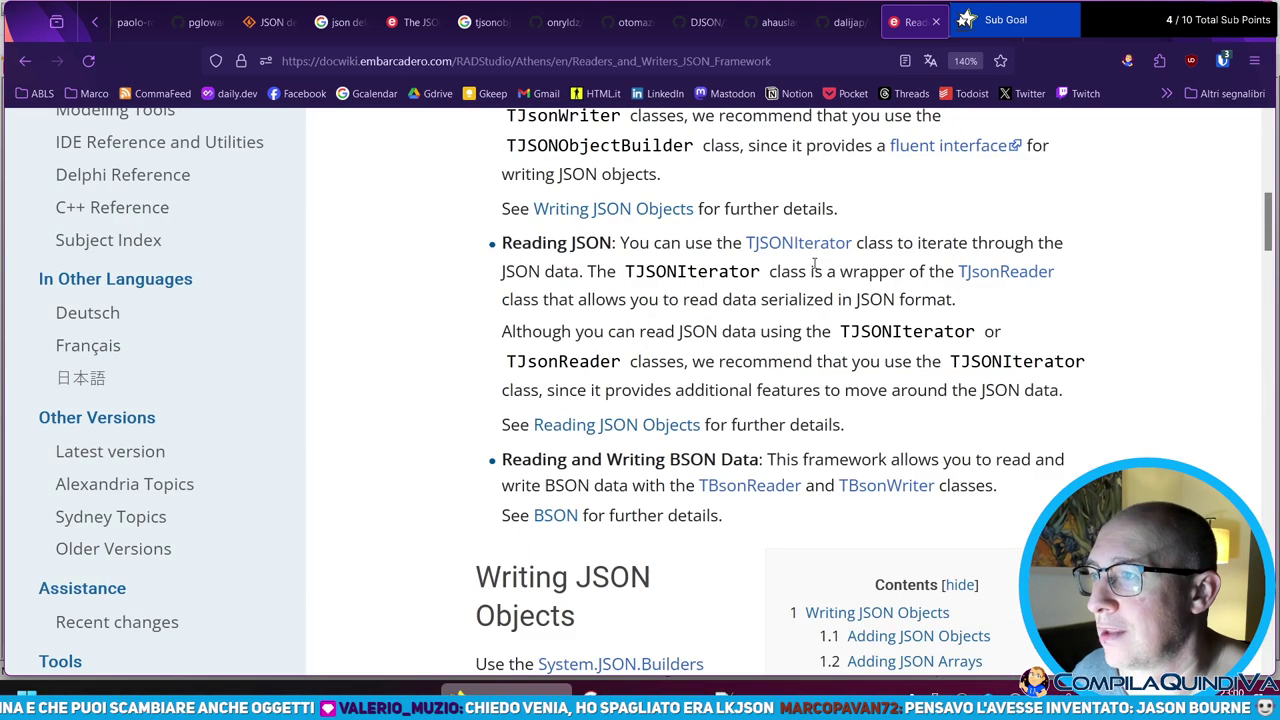
scroll(813, 263, up, 5)
click(580, 278)
scroll(470, 318, down, 3)
scroll(470, 318, down, 12)
scroll(502, 316, up, 4)
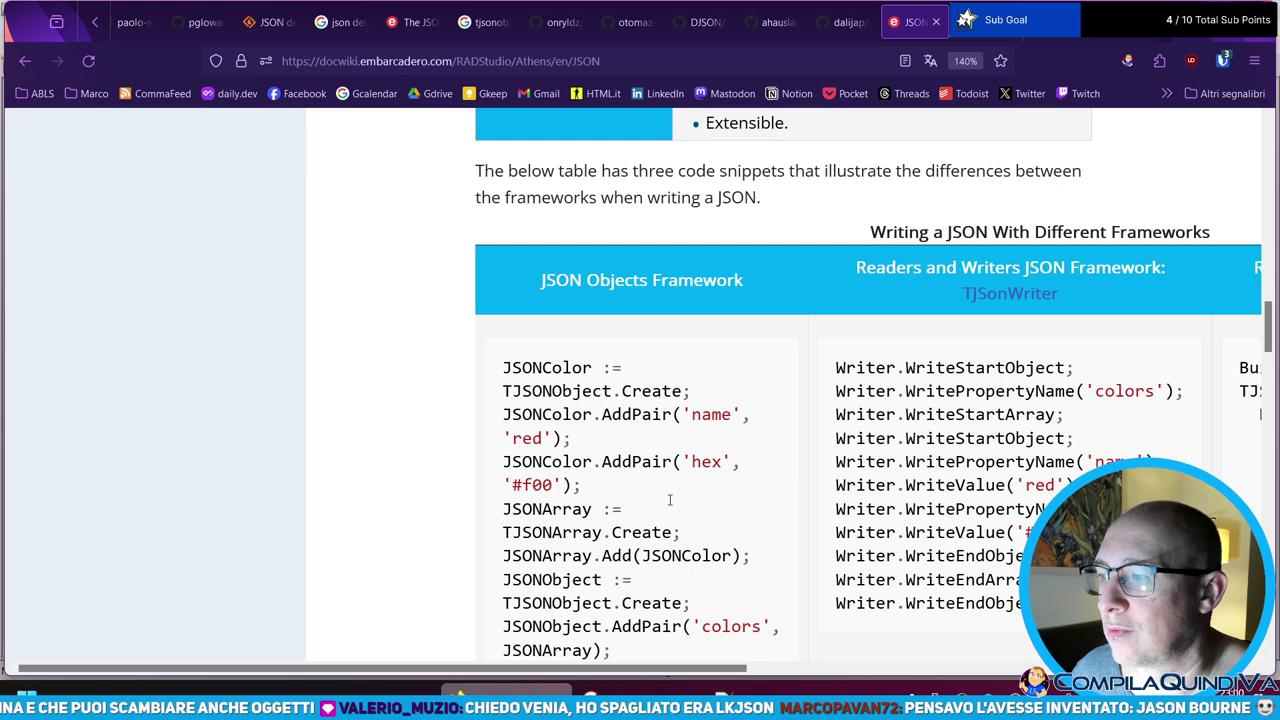
drag(645, 669, 988, 676)
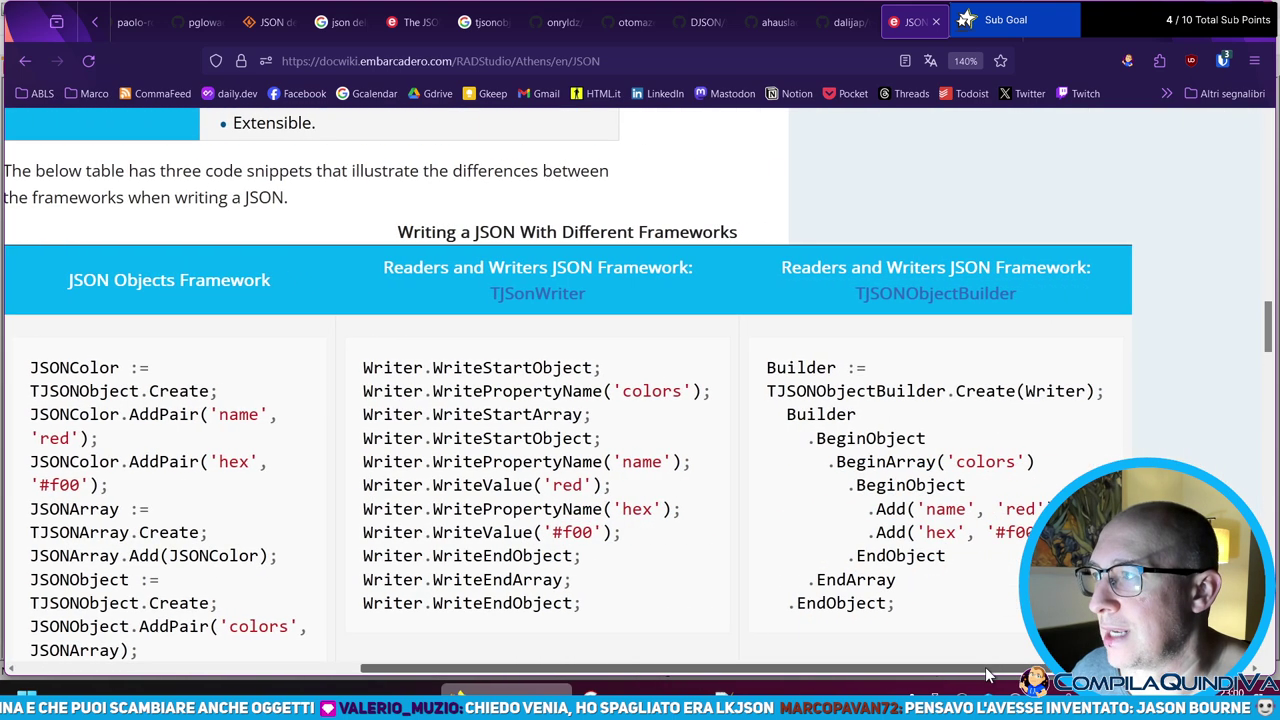
scroll(553, 220, left, 2)
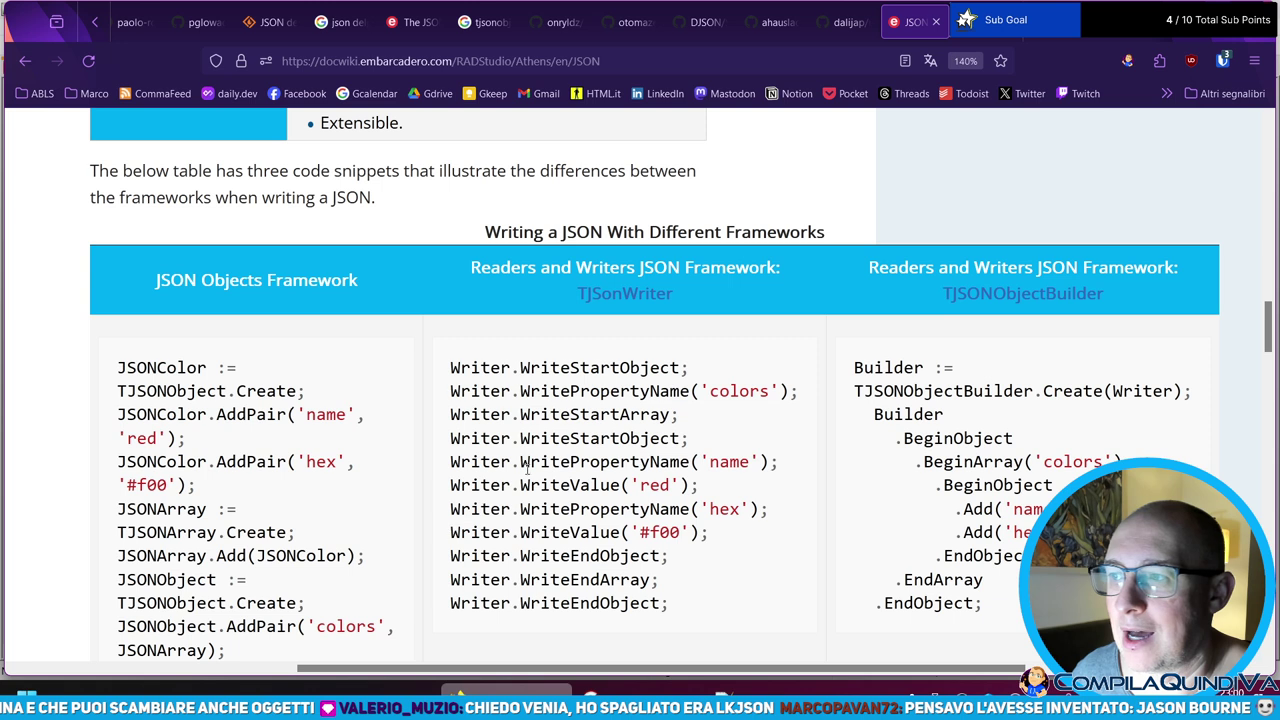
- Compare object creation in the writing table: Writer.WriteStartObject under TJSonWriter against TJSONObject.Create under JSON Objects Framework
drag(452, 367, 707, 371)
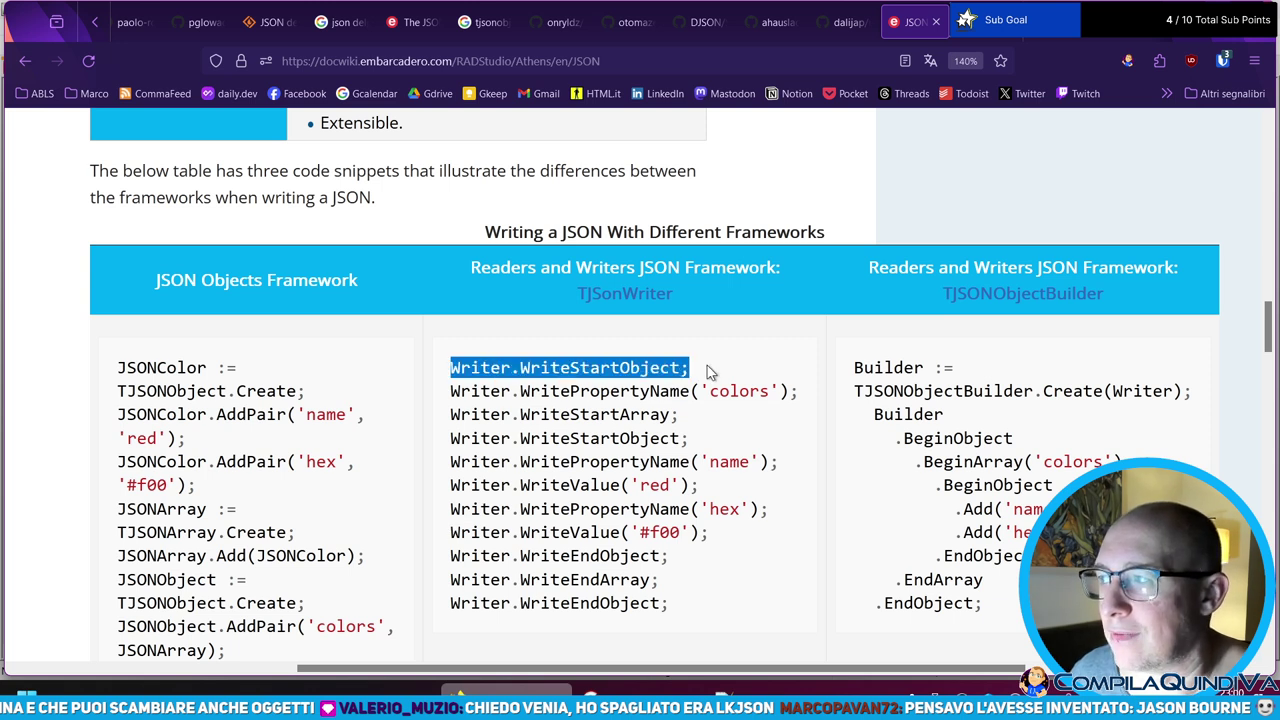
click(203, 500)
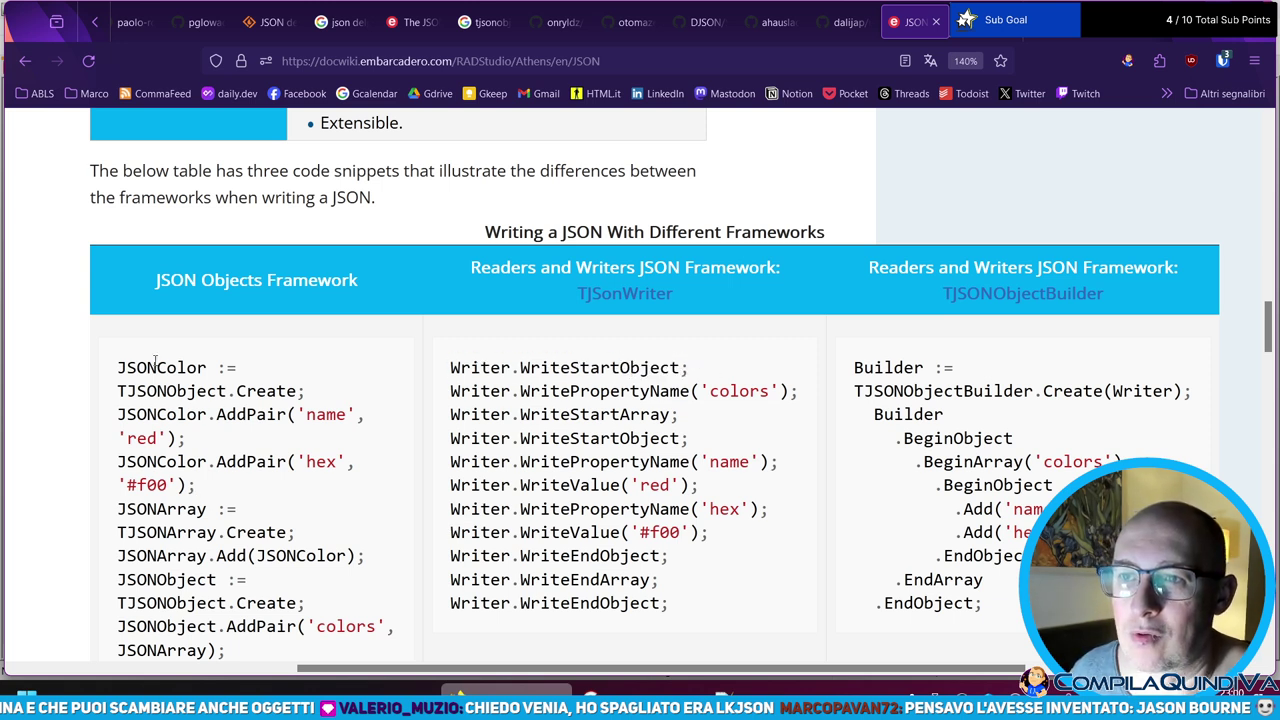
drag(117, 391, 366, 398)
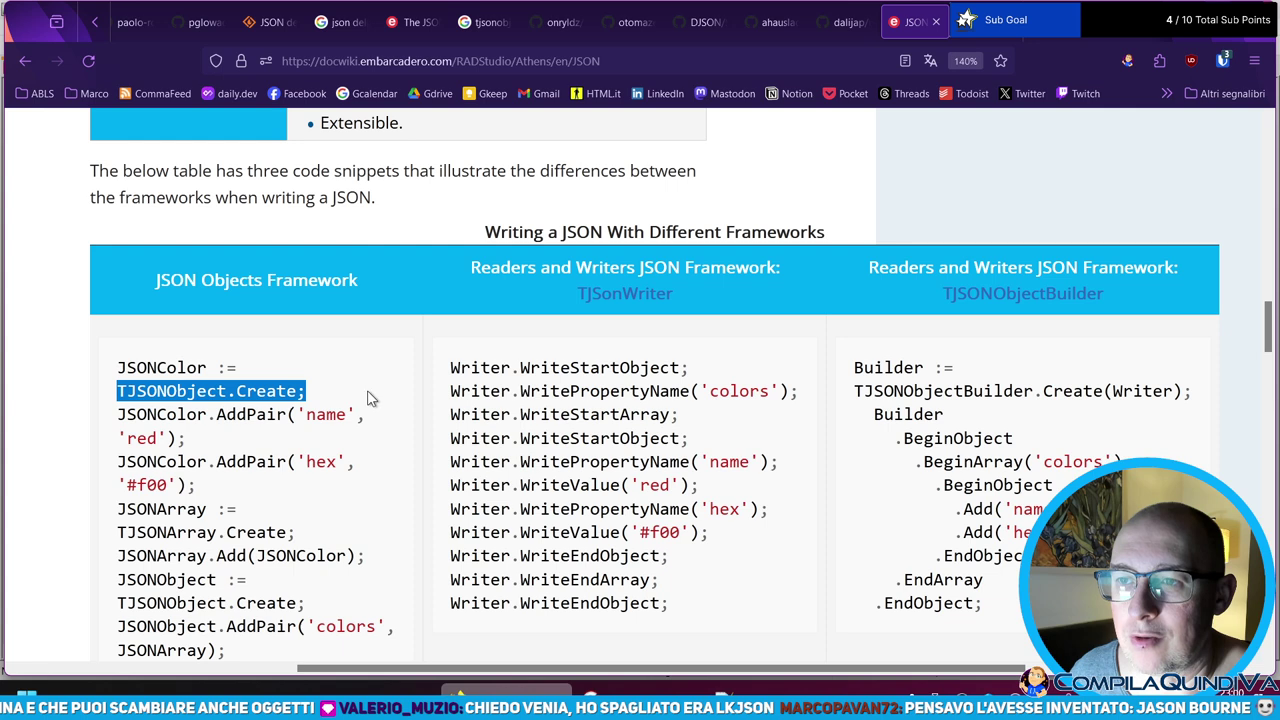
scroll(270, 510, down, 1)
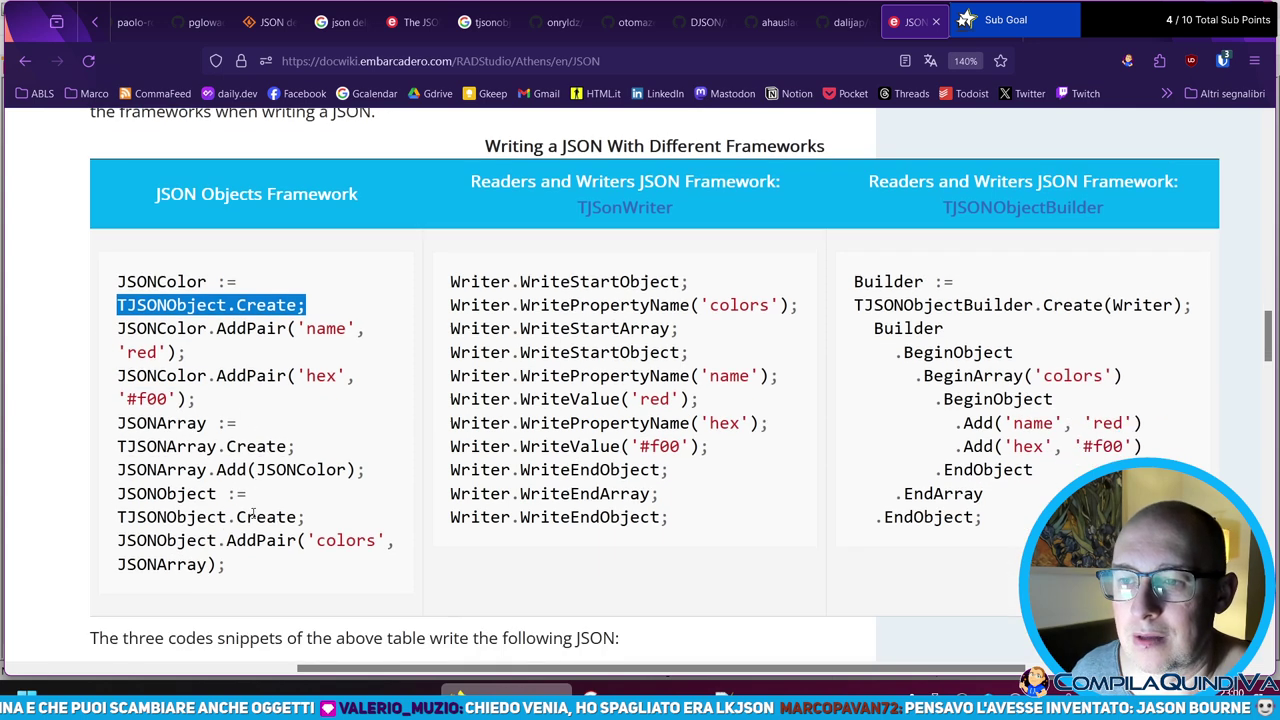
drag(117, 267, 323, 273)
- Compare the complete TJSonWriter writing snippet with the fluent TJSONObjectBuilder snippet beside it
drag(450, 244, 731, 483)
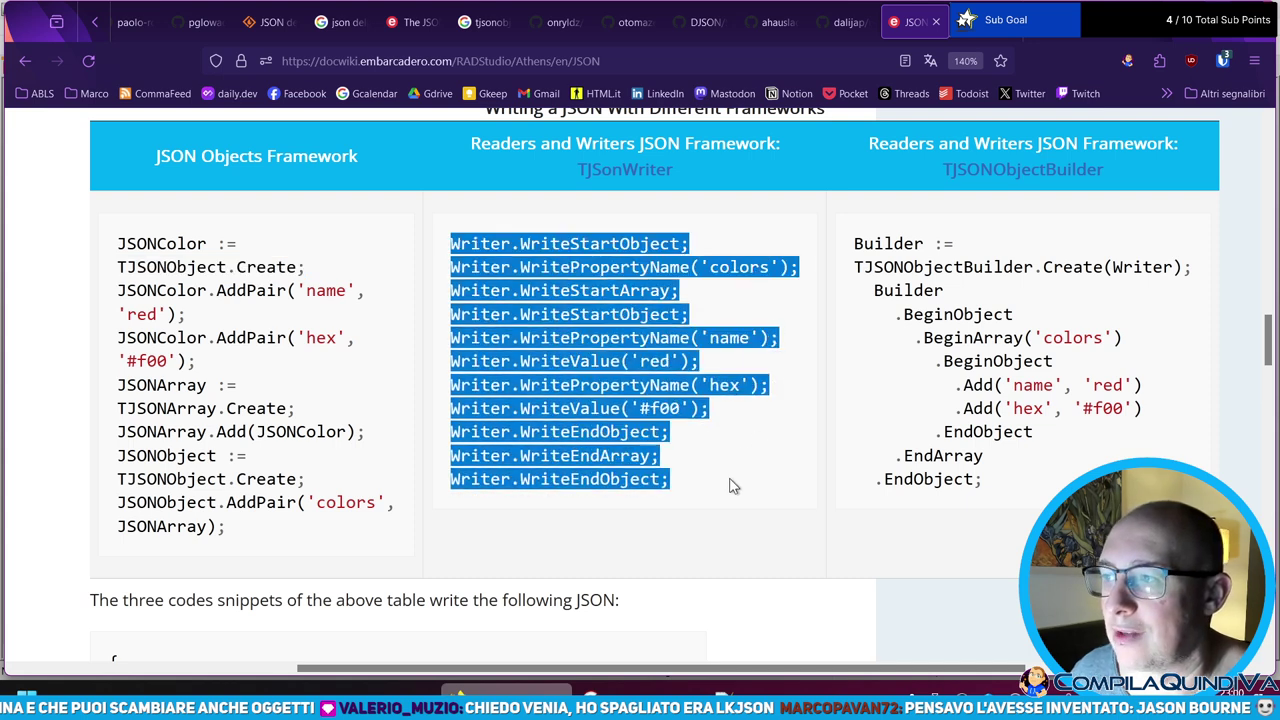
click(880, 240)
drag(855, 244, 980, 488)
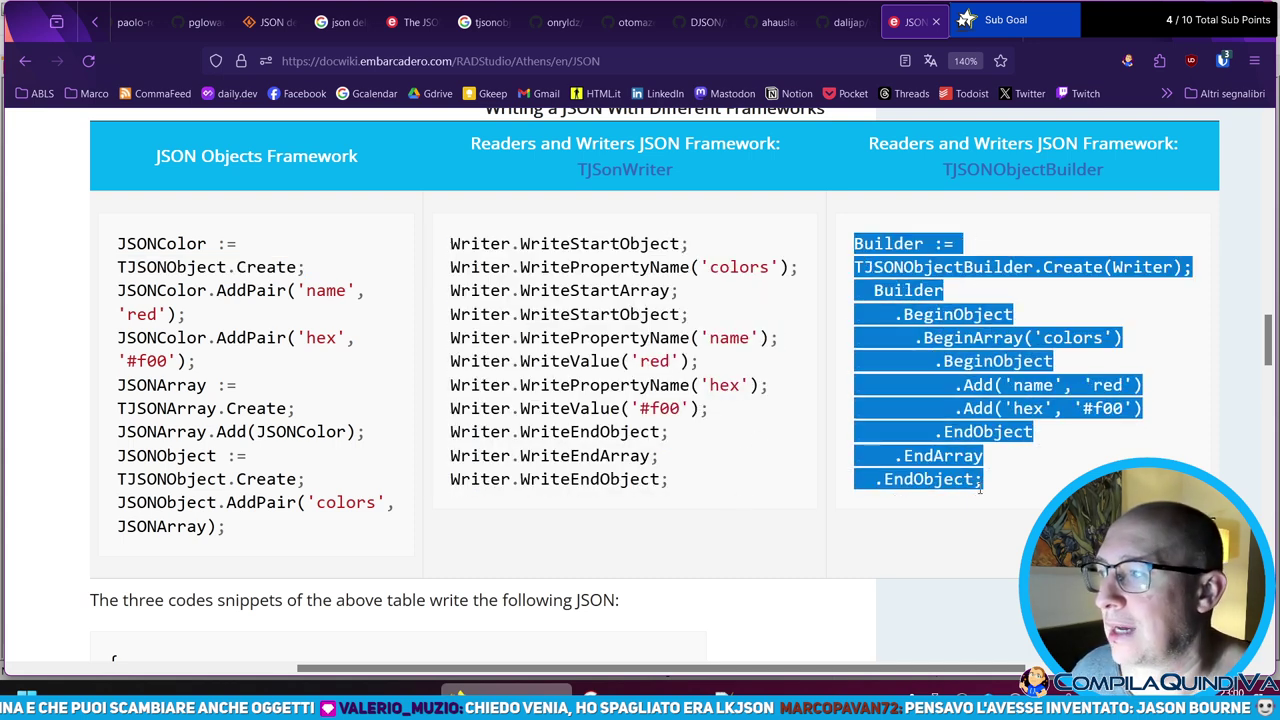
click(903, 507)
drag(451, 244, 688, 480)
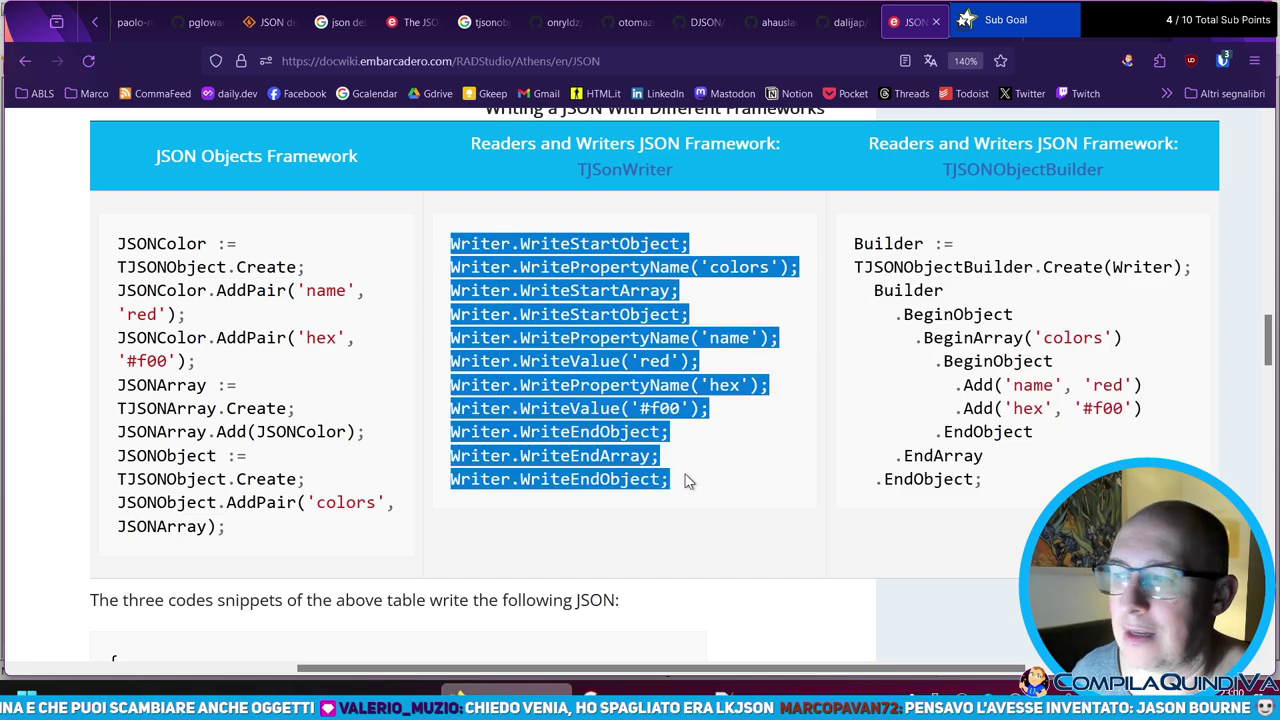
- Examine the colors JSON sample below the writing table and relate it to the three snippets that write it
scroll(554, 467, down, 3)
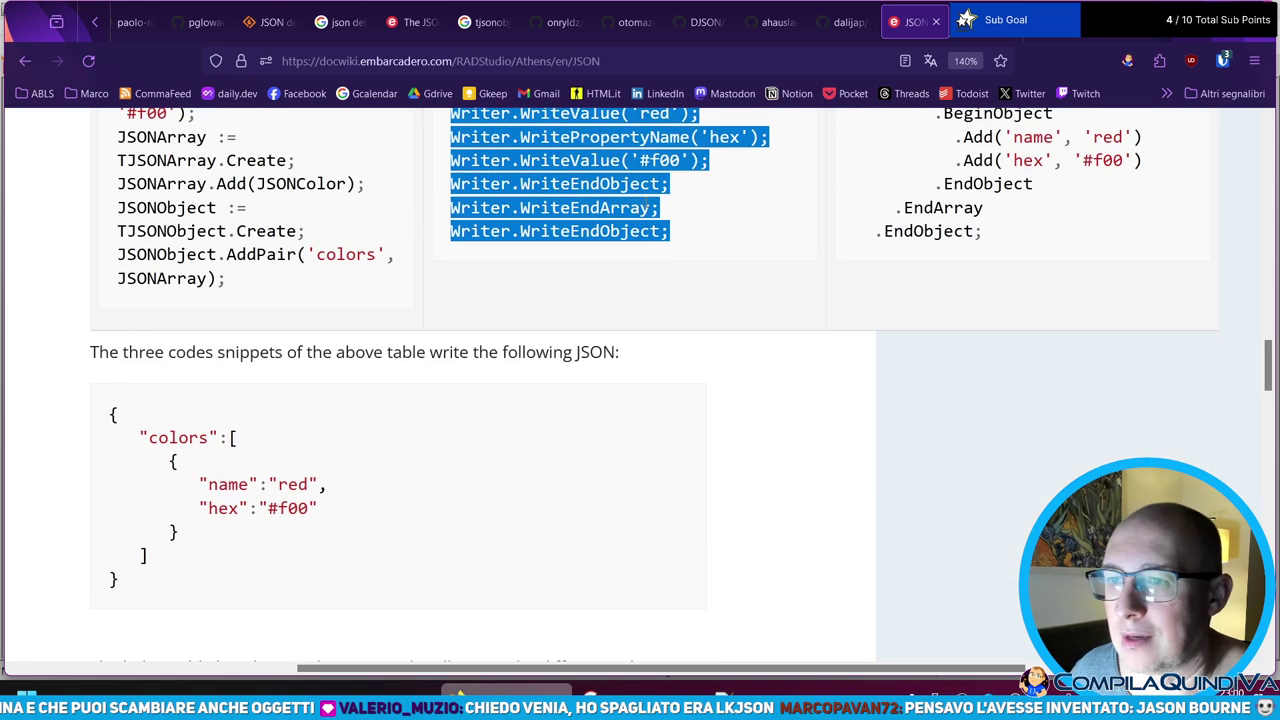
scroll(629, 341, up, 3)
scroll(496, 330, down, 3)
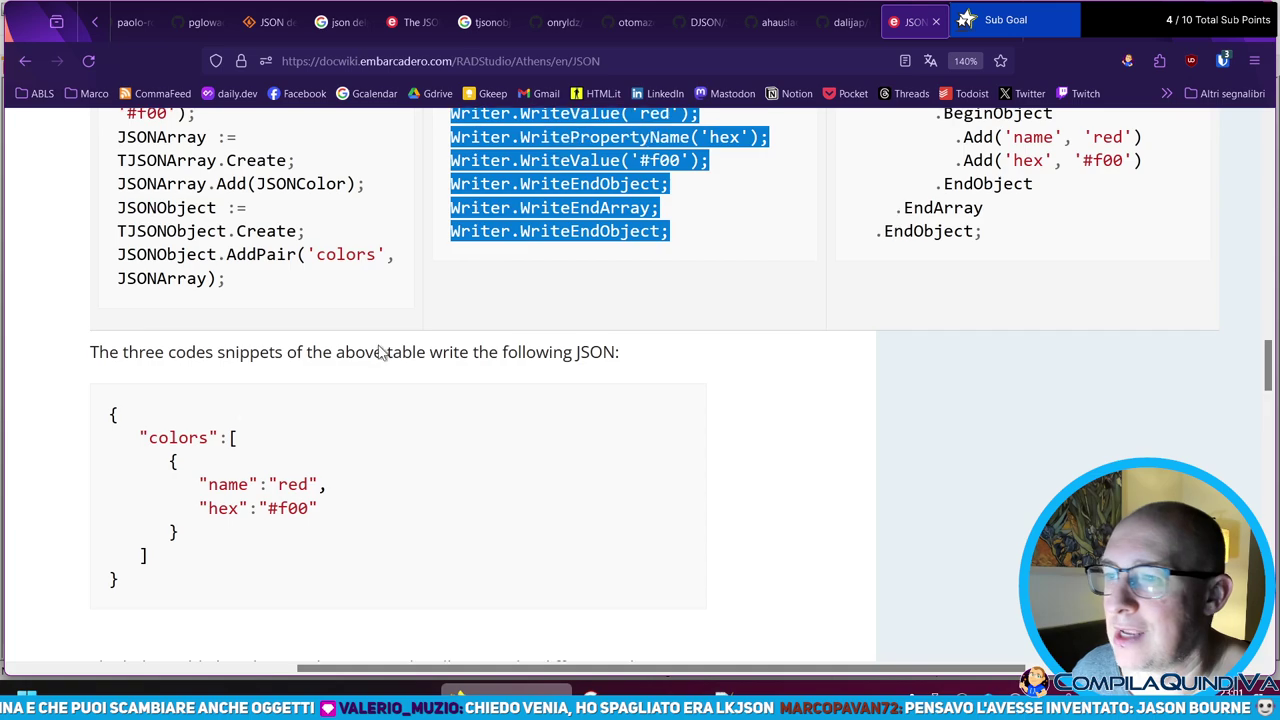
drag(108, 414, 200, 536)
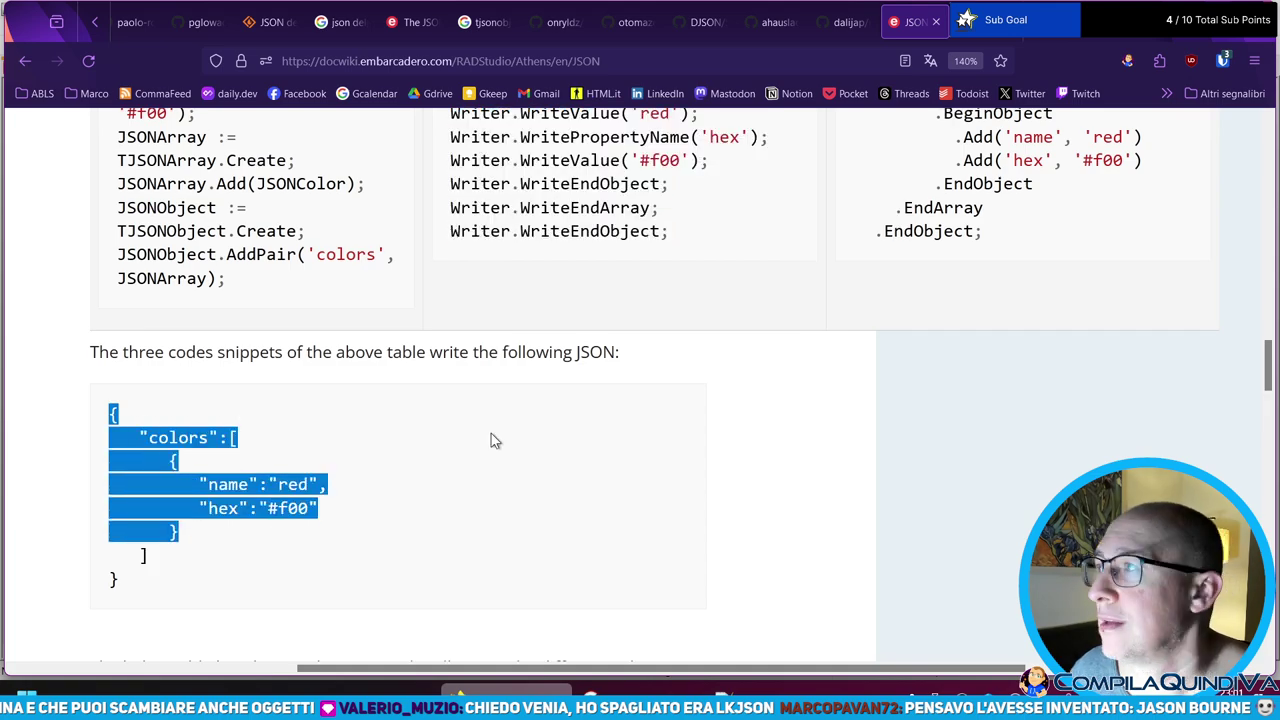
scroll(466, 456, up, 2)
scroll(869, 348, up, 1)
click(869, 348)
- Go to the Reading a JSON With Different Frameworks table and review its JSON Objects Framework snippet
scroll(930, 323, down, 10)
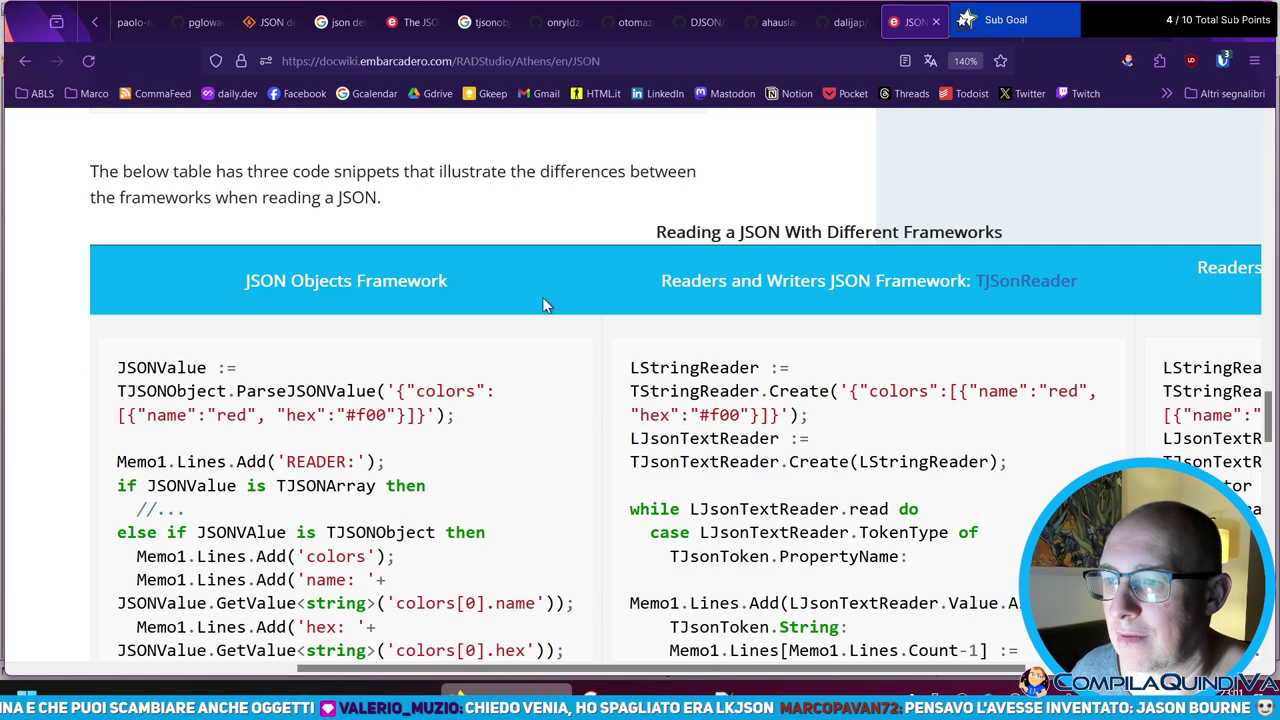
scroll(540, 262, down, 2)
scroll(735, 222, up, 2)
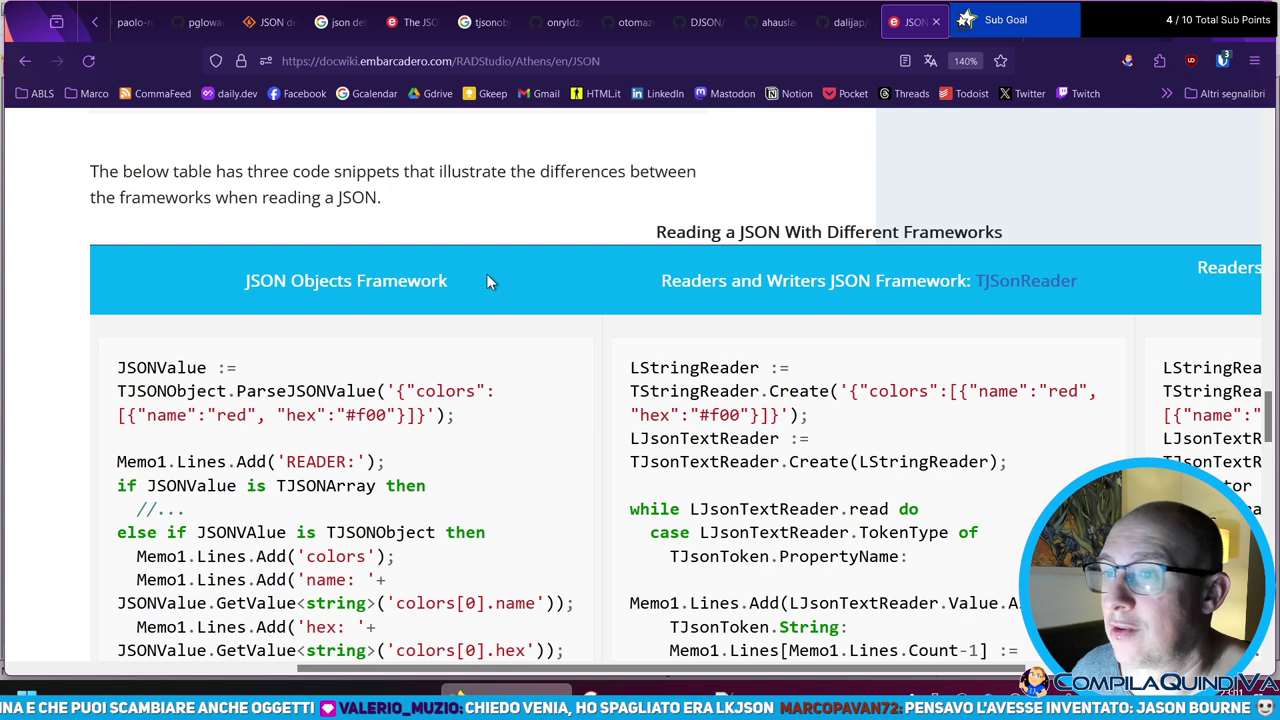
scroll(486, 276, down, 2)
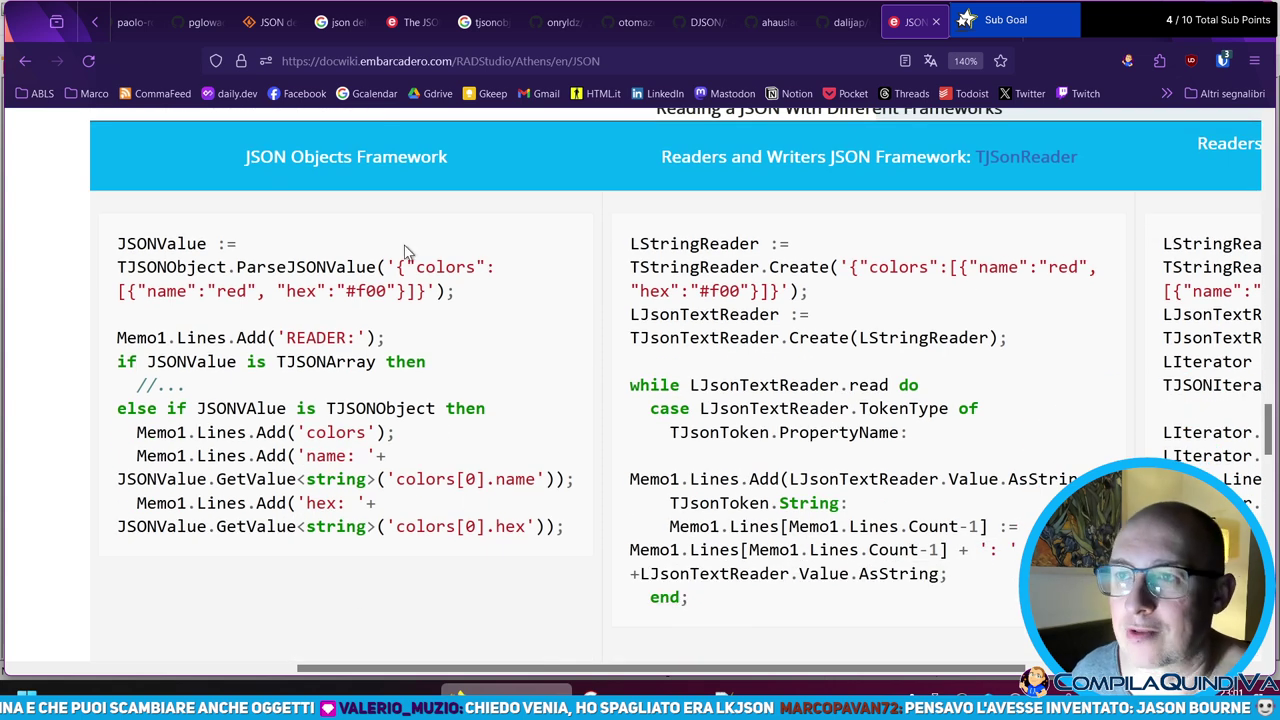
- Examine the TJSonReader snippet's read loop, its case on LJsonTextReader.TokenType, and the TJsonToken.PropertyName branch
drag(676, 678, 747, 668)
double_click(757, 387)
drag(529, 408, 856, 408)
click(672, 432)
drag(670, 432, 791, 430)
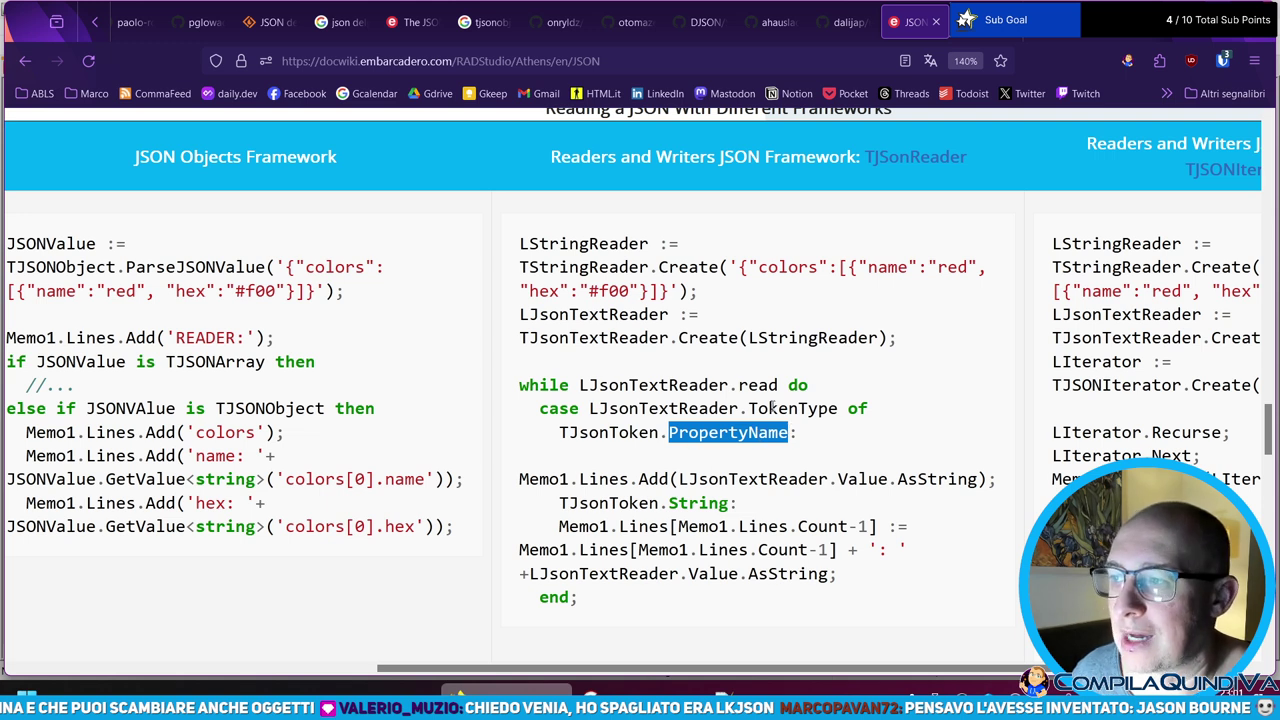
click(630, 432)
triple_click(710, 432)
click(719, 486)
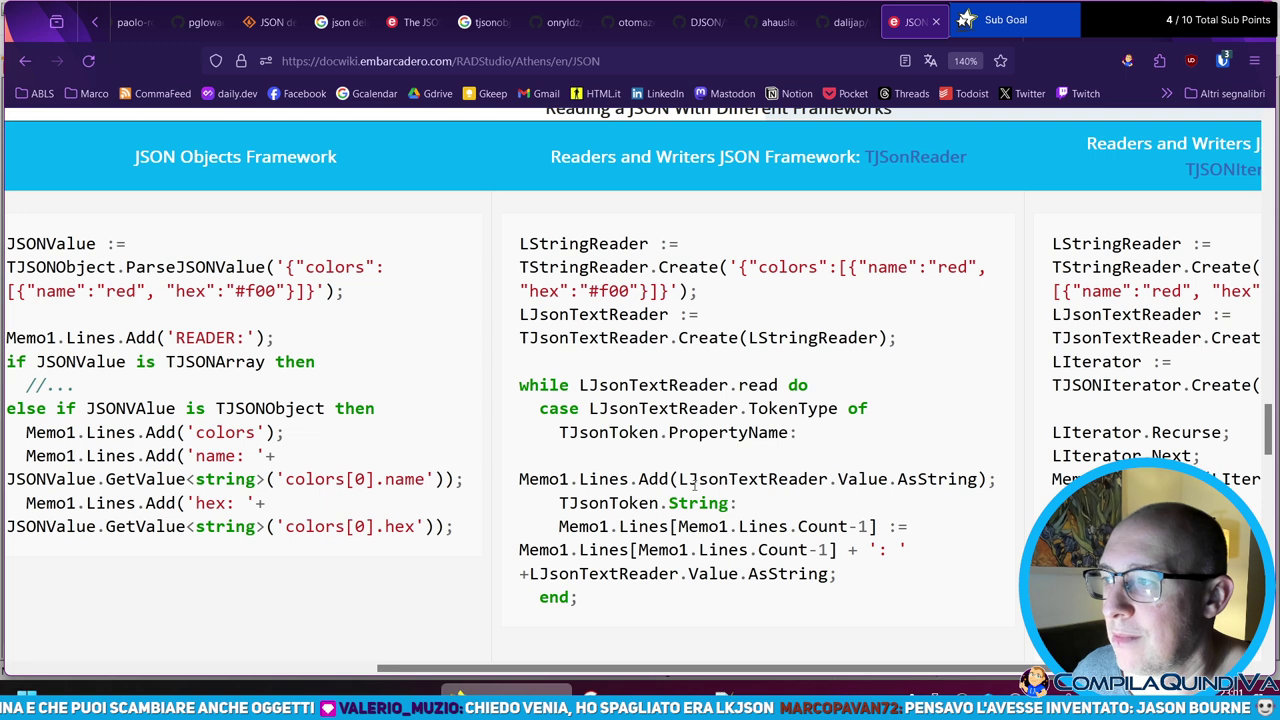
- Examine how the TJSonReader snippet uses LJsonTextReader.Value.AsString for property names and in the TJsonToken.String branch
drag(680, 479, 977, 479)
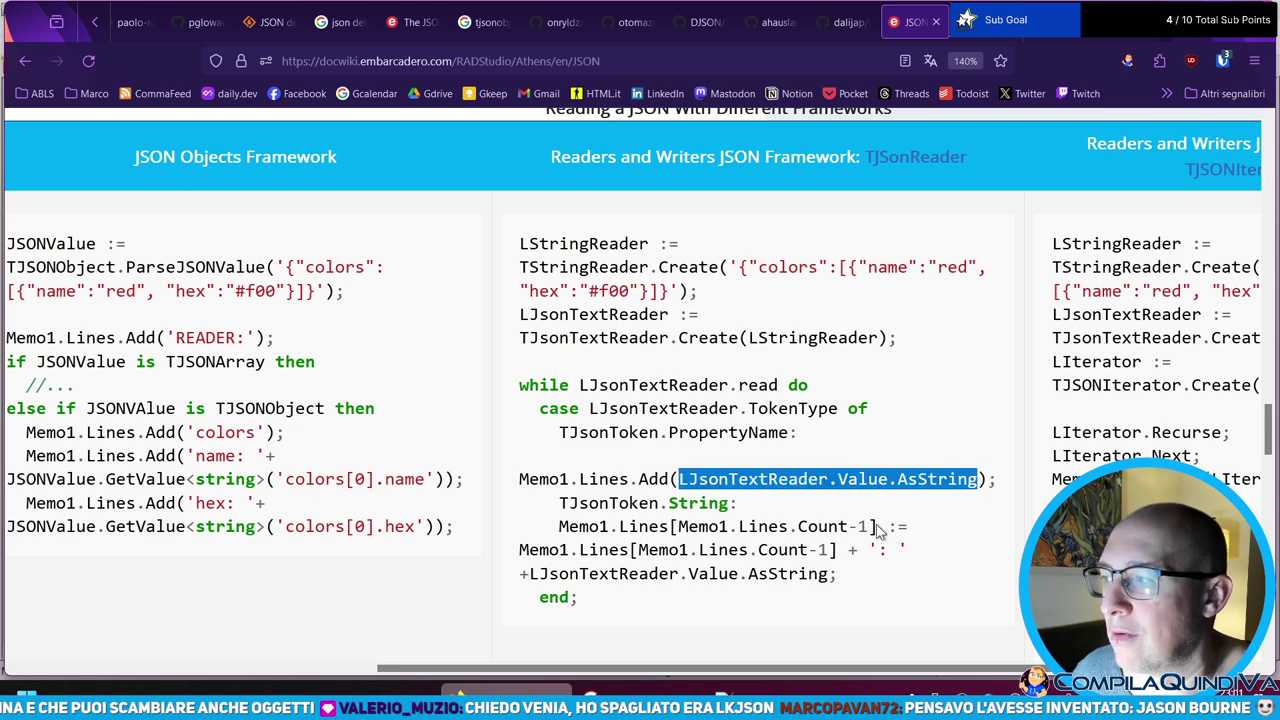
click(723, 443)
drag(560, 503, 772, 510)
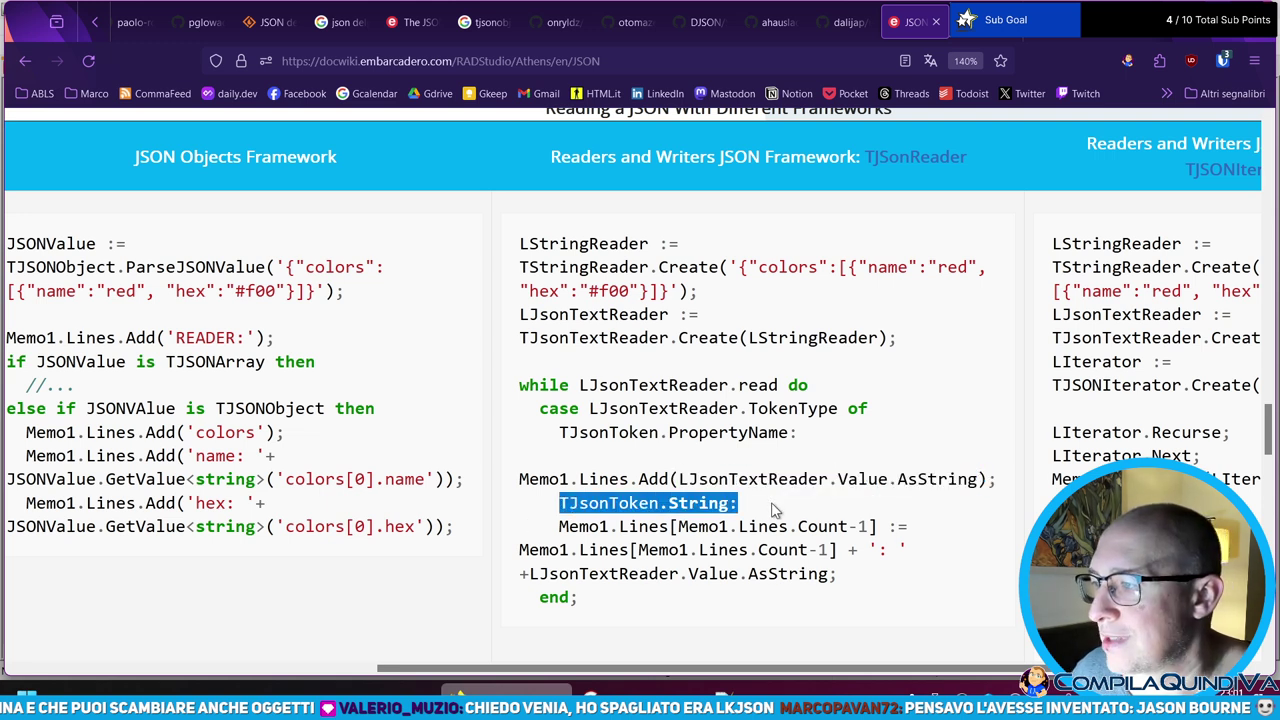
drag(529, 575, 855, 568)
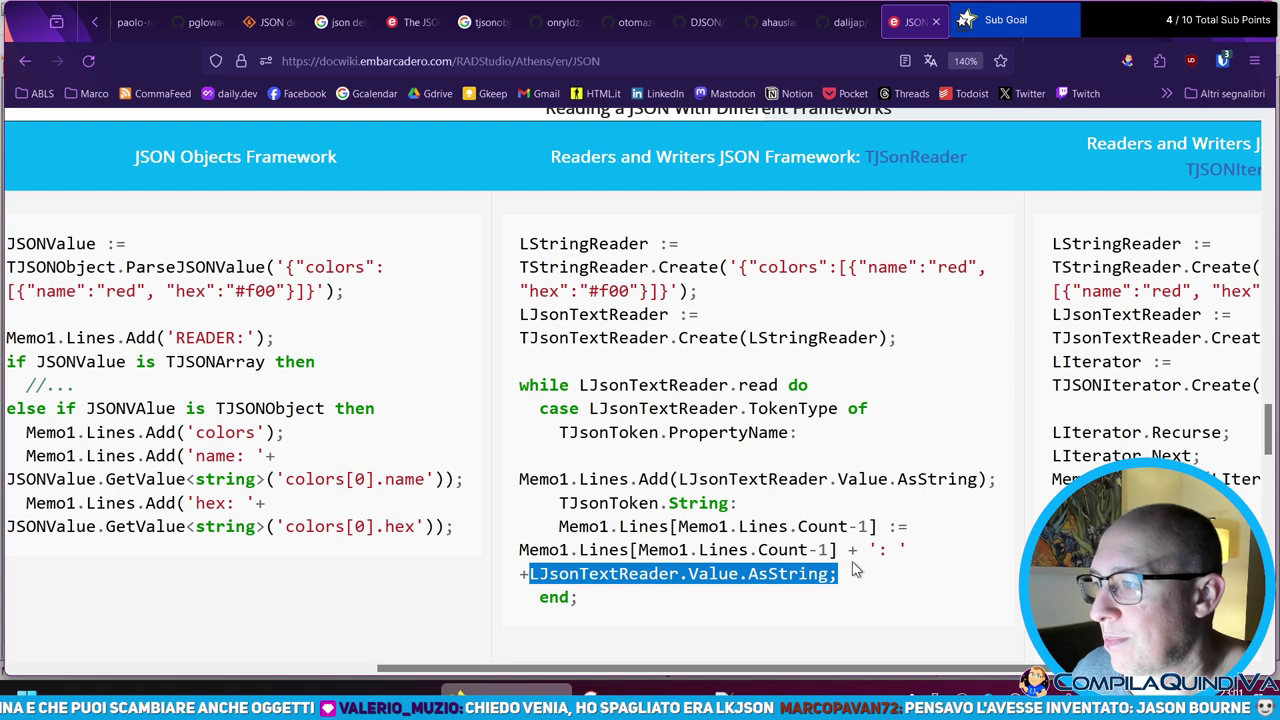
click(617, 557)
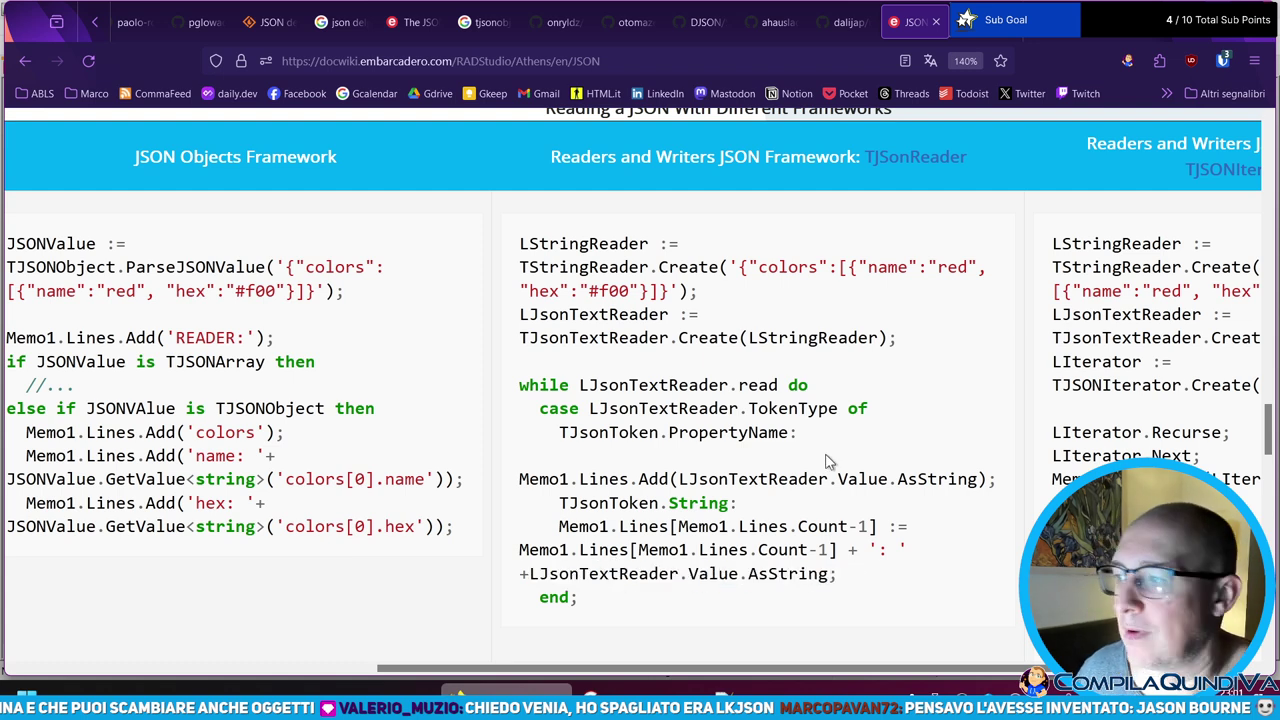
scroll(641, 407, down, 2)
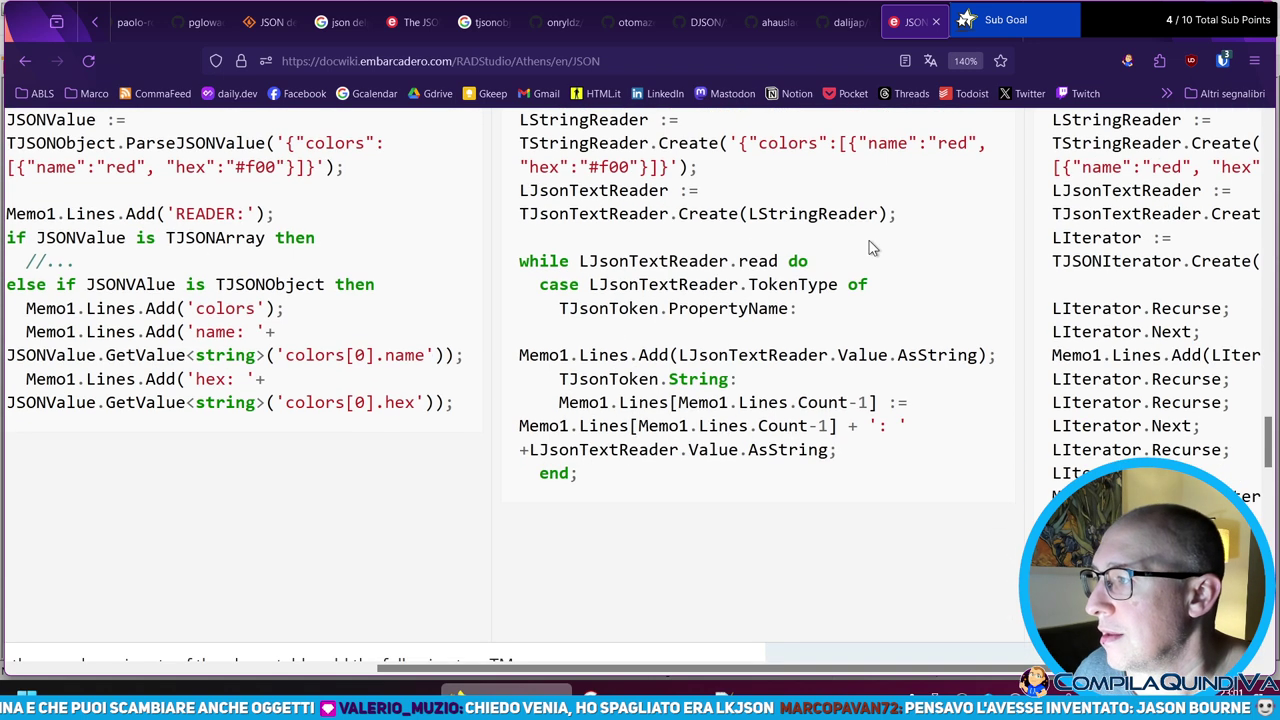
drag(558, 382, 899, 400)
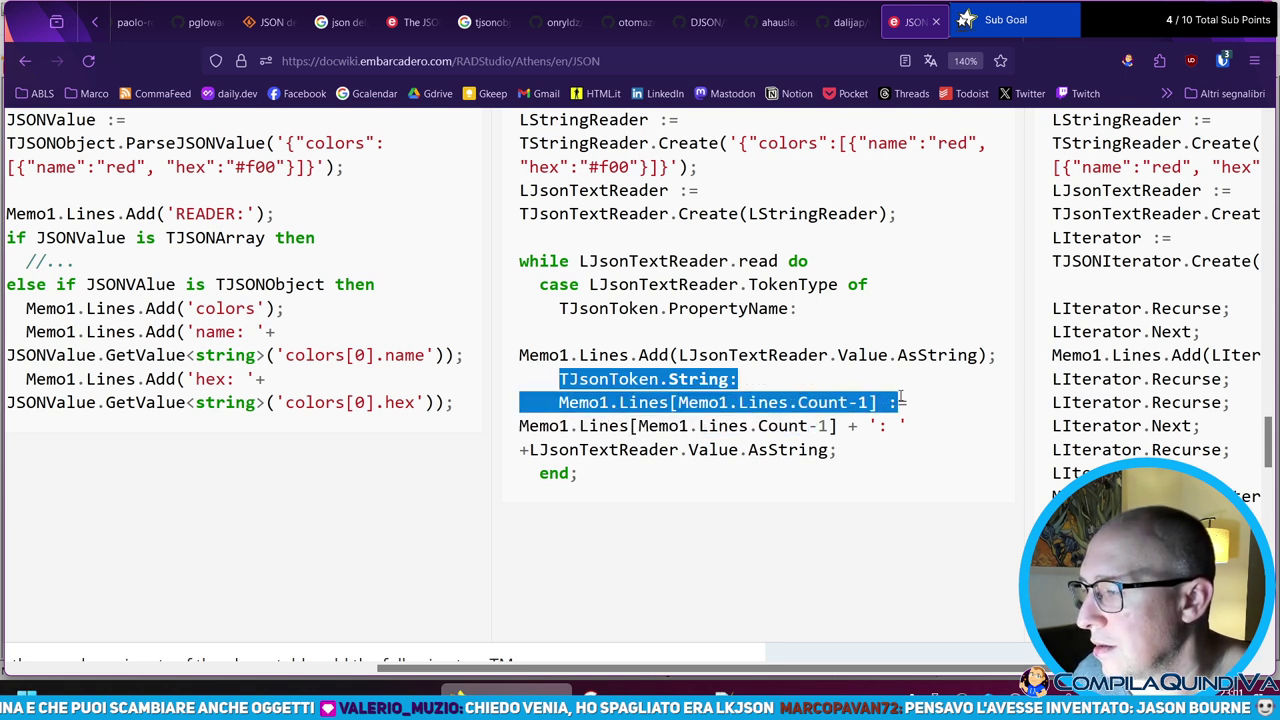
click(758, 430)
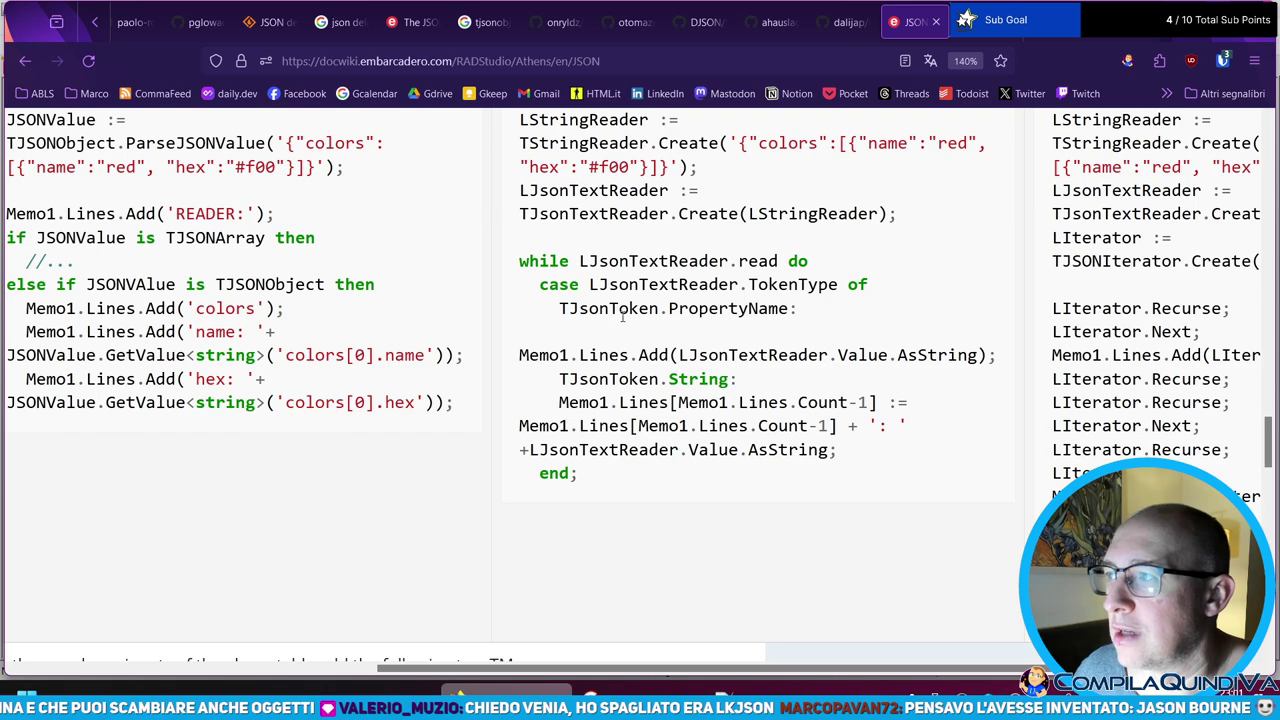
- Zoom the page out to 50% to see the full reading table, and set the zoom to 110%
key(ctrl+minus)
key(ctrl+minus)
key(ctrl+minus)
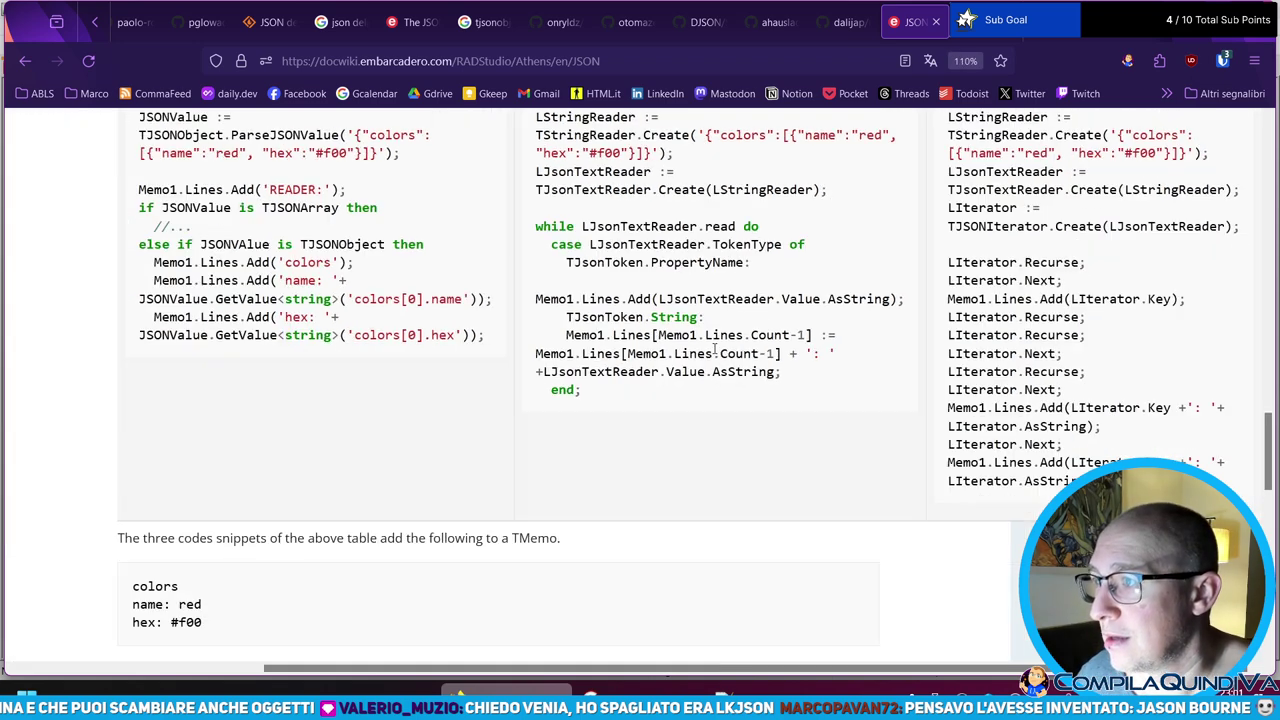
key(ctrl+minus)
key(ctrl+minus)
key(ctrl+minus)
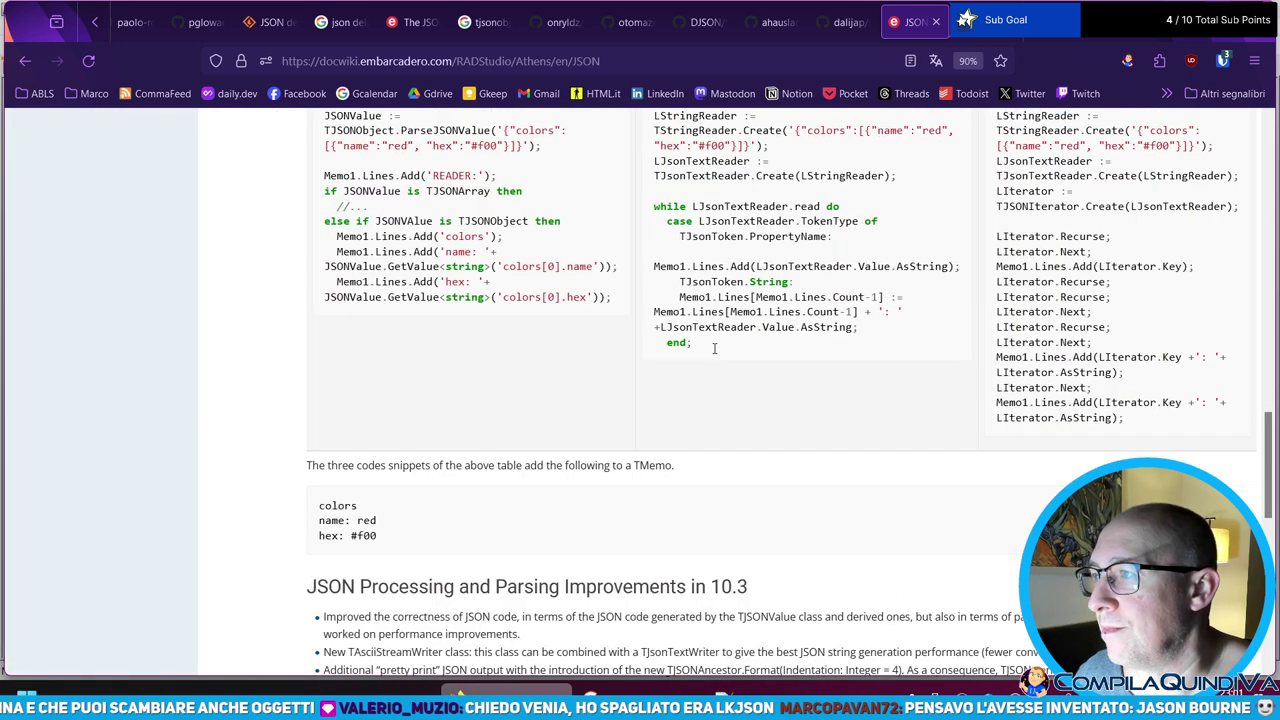
key(ctrl+minus)
key(ctrl+minus)
key(ctrl+minus)
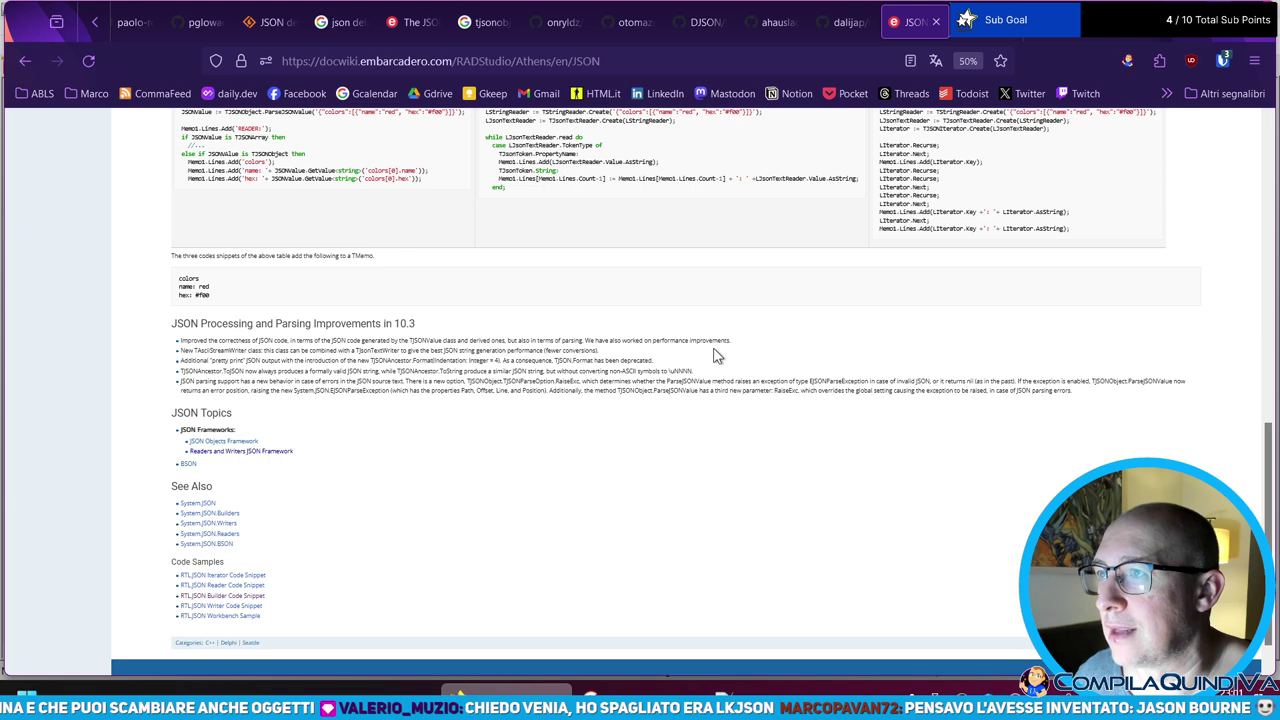
key(ctrl+plus)
key(ctrl+plus)
key(ctrl+plus)
key(ctrl+plus)
key(ctrl+plus)
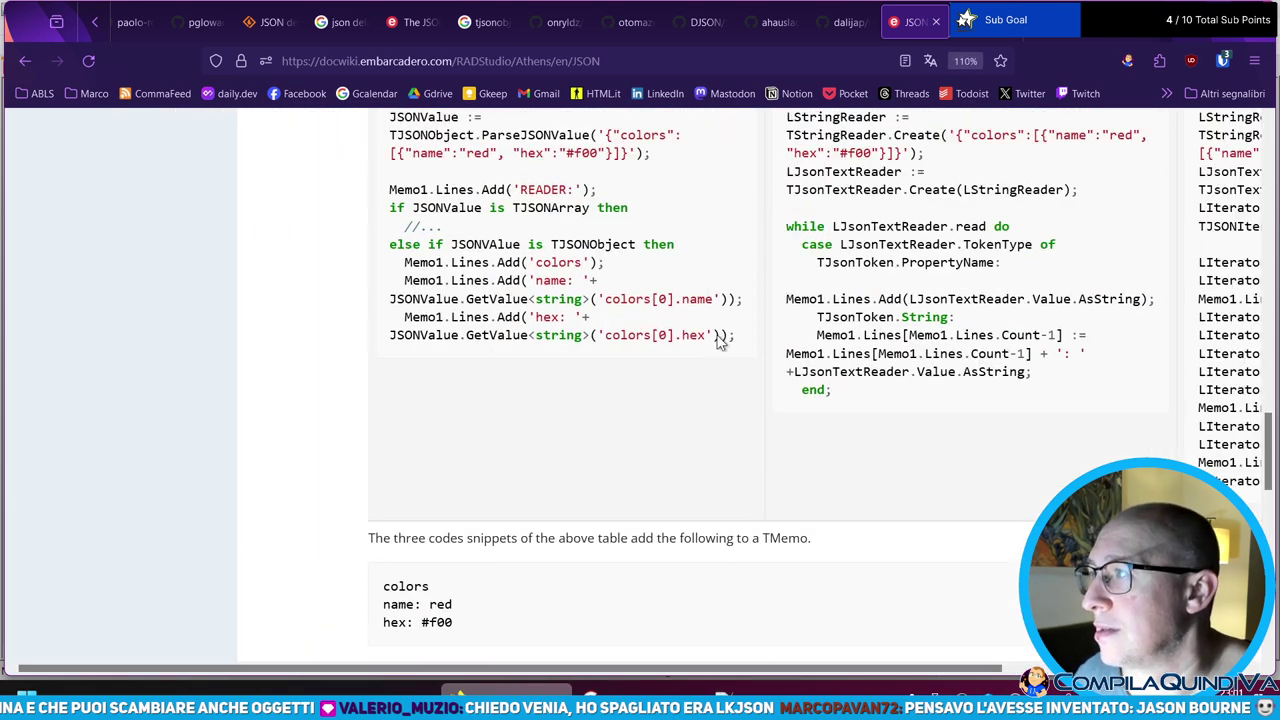
- Review the PropertyName and String token branches again, including the Memo1.Lines statement each one runs
drag(817, 317, 960, 317)
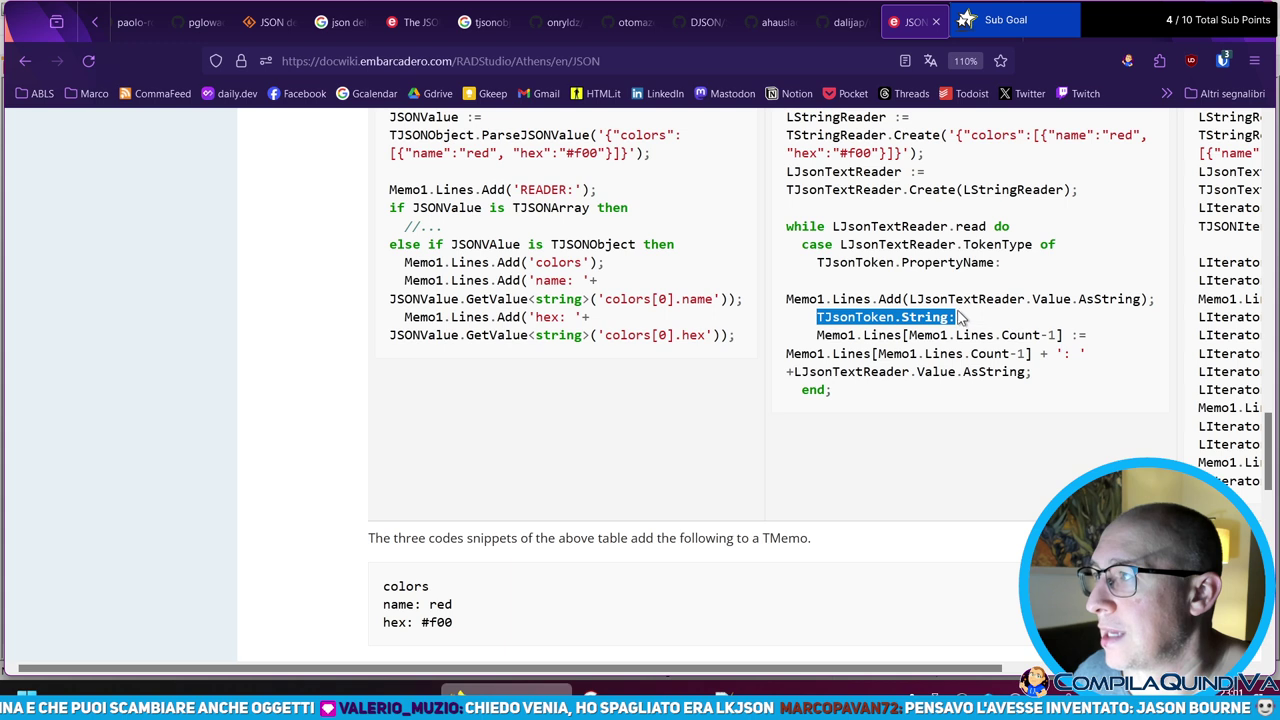
drag(820, 264, 1066, 260)
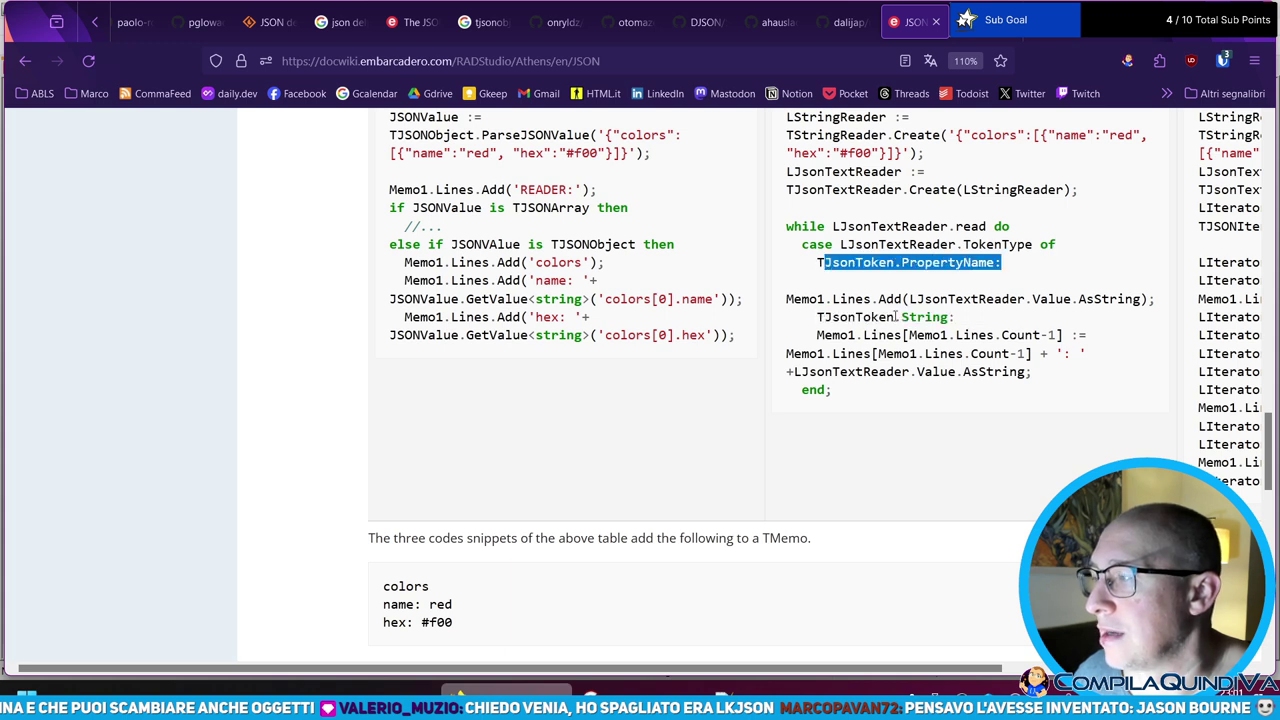
drag(805, 319, 996, 318)
drag(824, 337, 1107, 376)
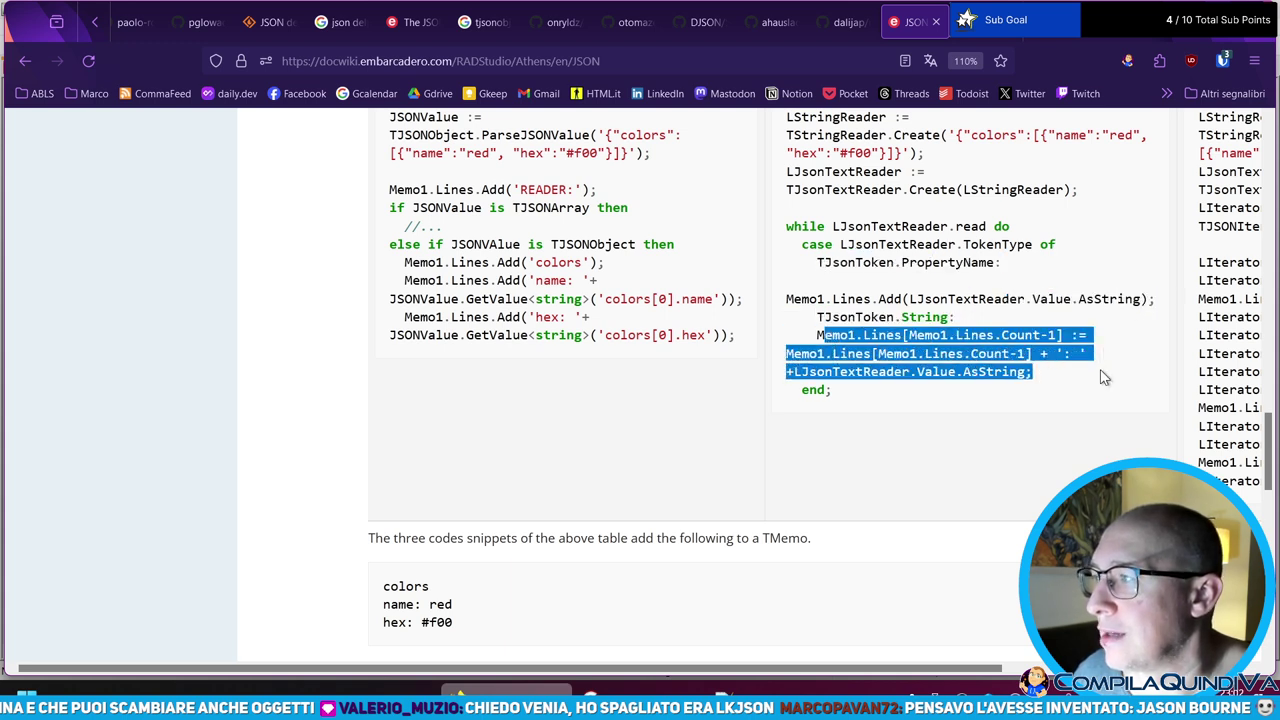
click(909, 278)
click(786, 299)
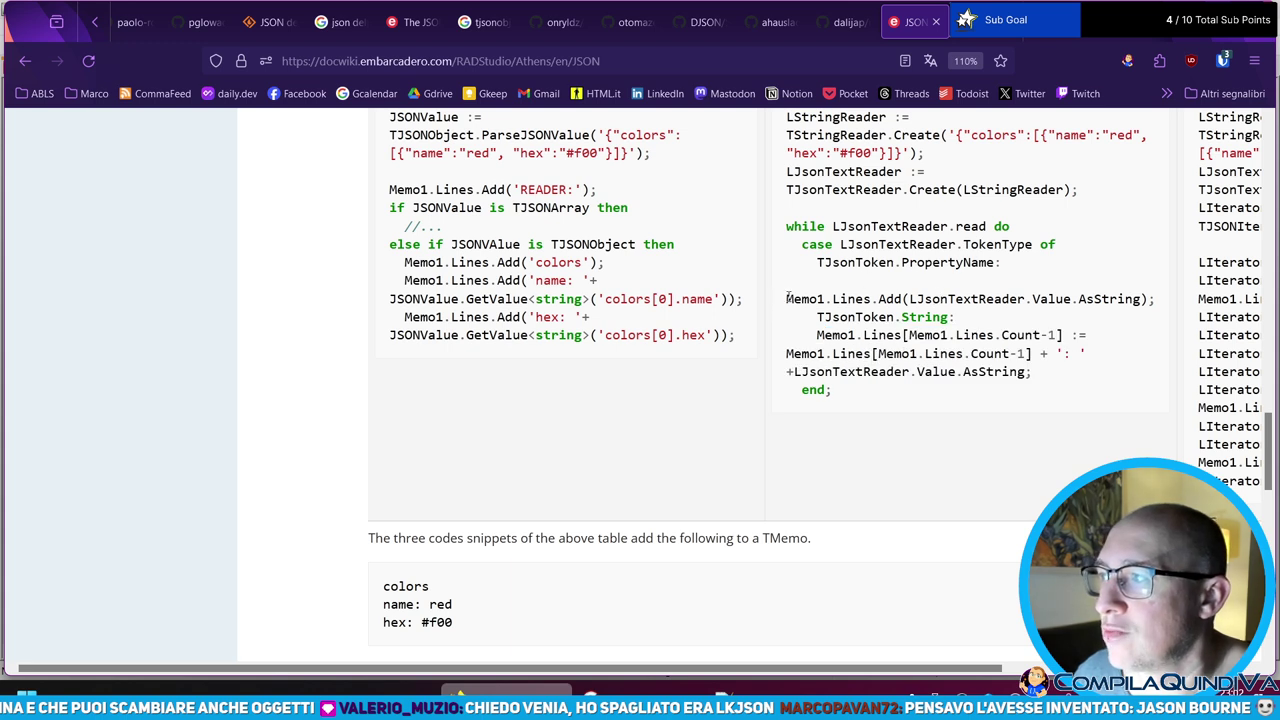
shift+click(1156, 303)
drag(816, 318, 1020, 328)
drag(816, 336, 1090, 378)
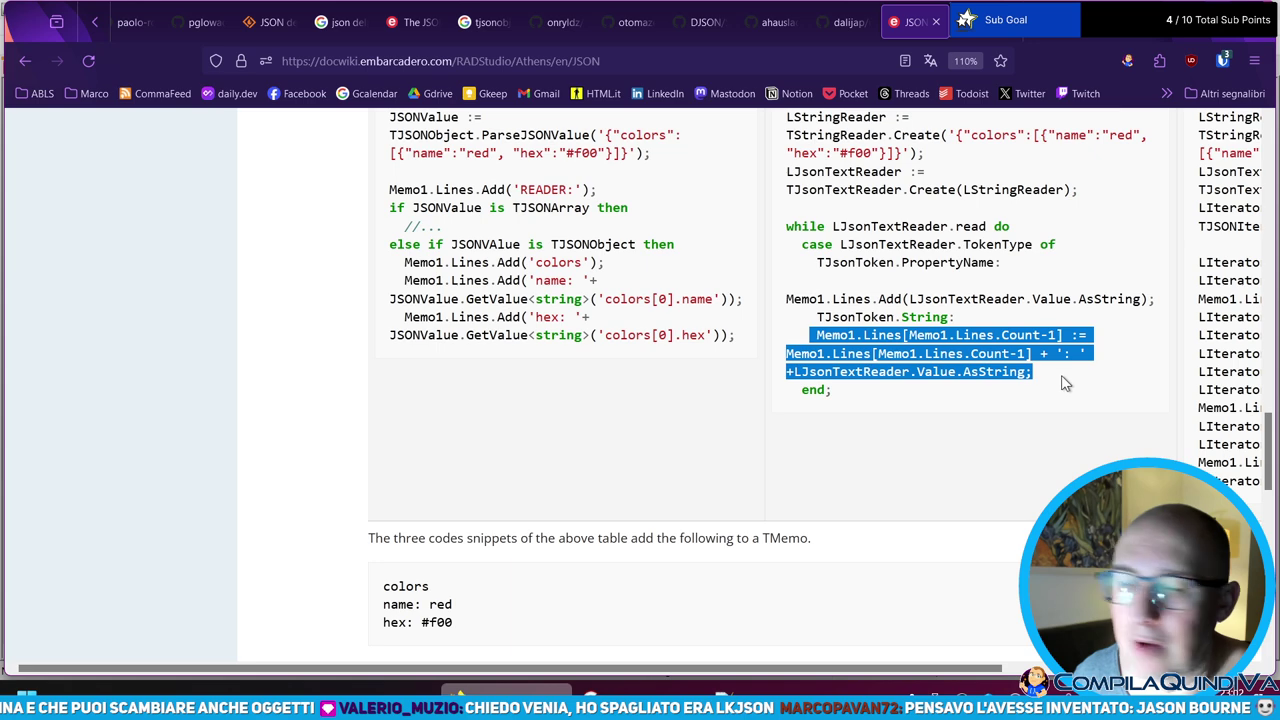
- Examine the Value.AsString expression that ends the TJsonToken.String branch of the TJSonReader snippet
click(1040, 368)
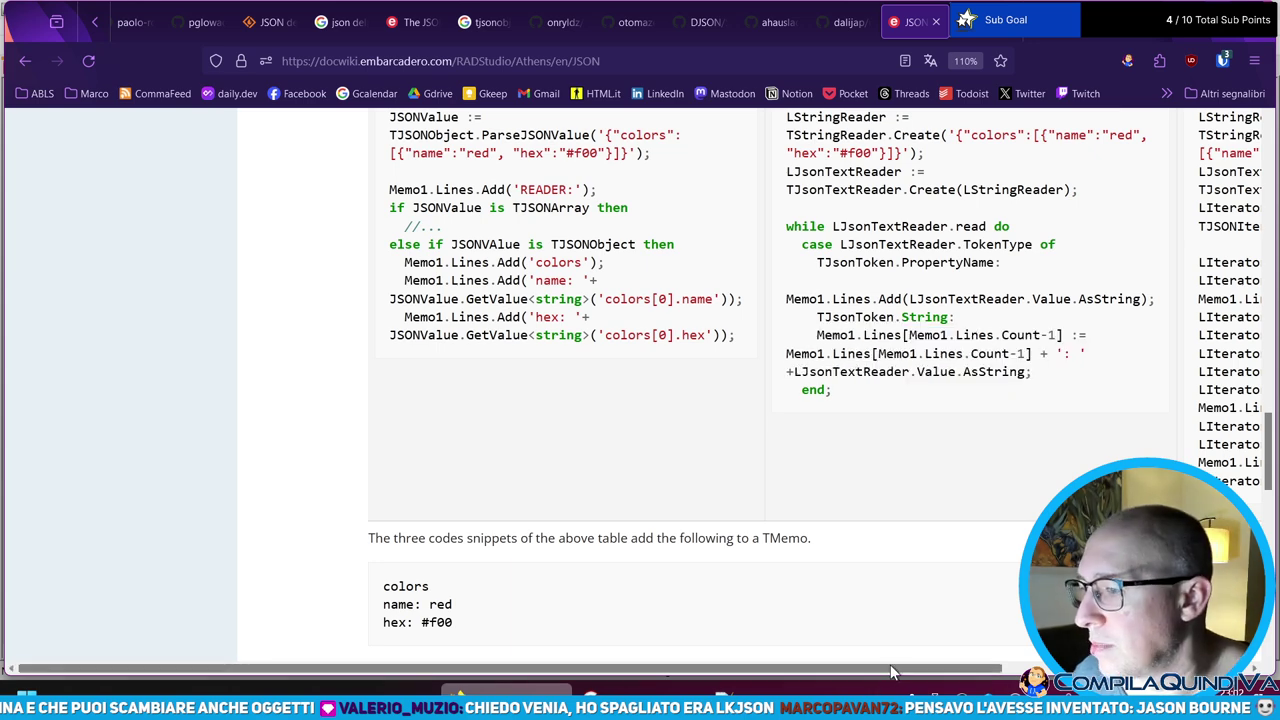
scroll(748, 437, right, 3)
double_click(766, 372)
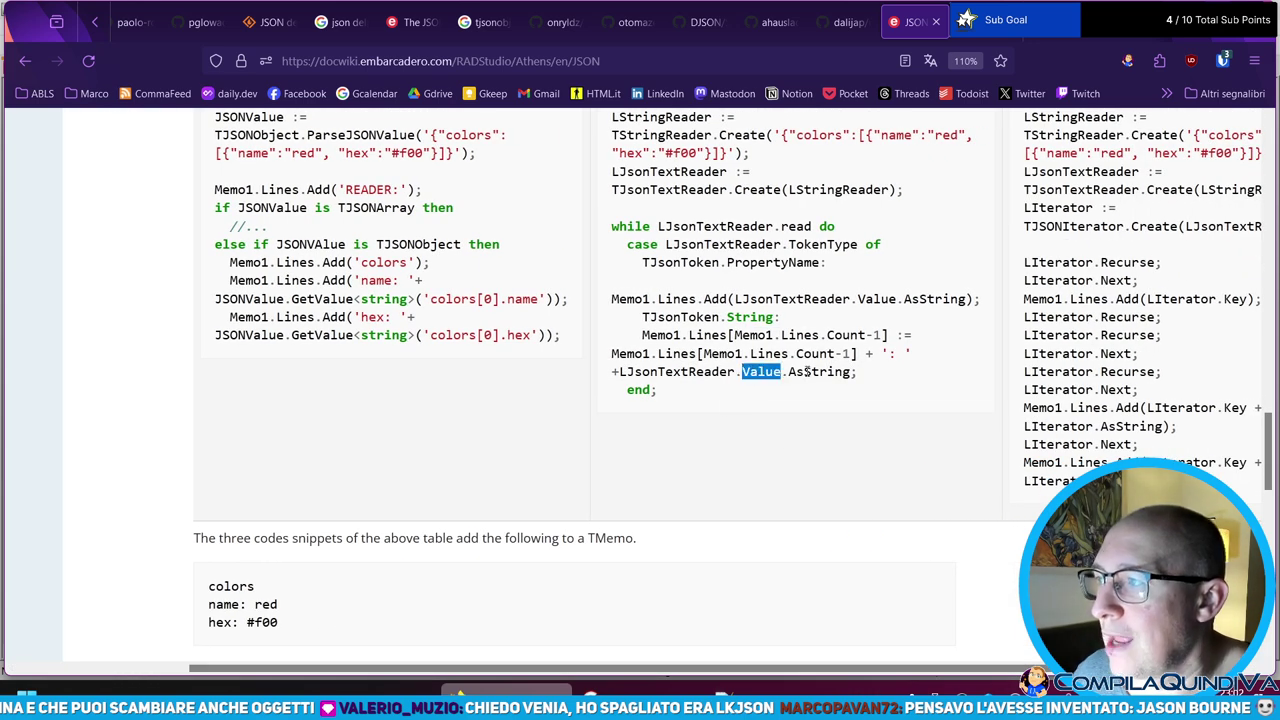
double_click(798, 375)
drag(742, 371, 804, 372)
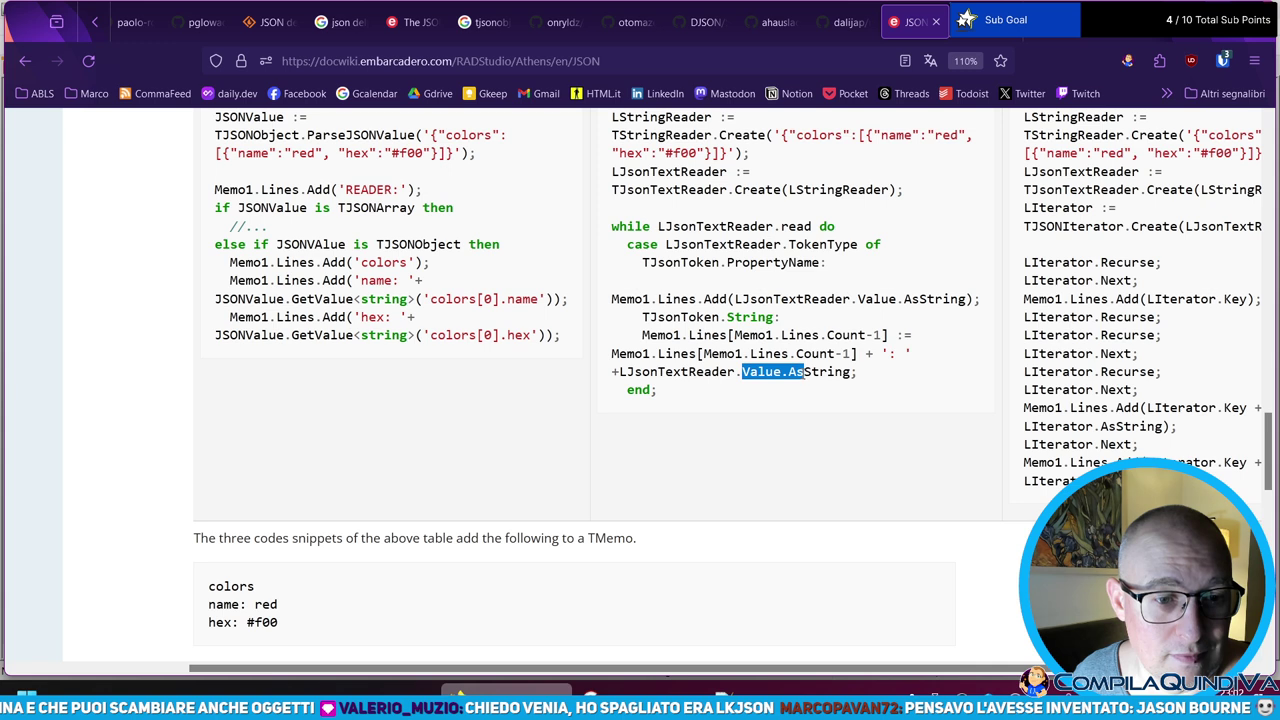
double_click(830, 370)
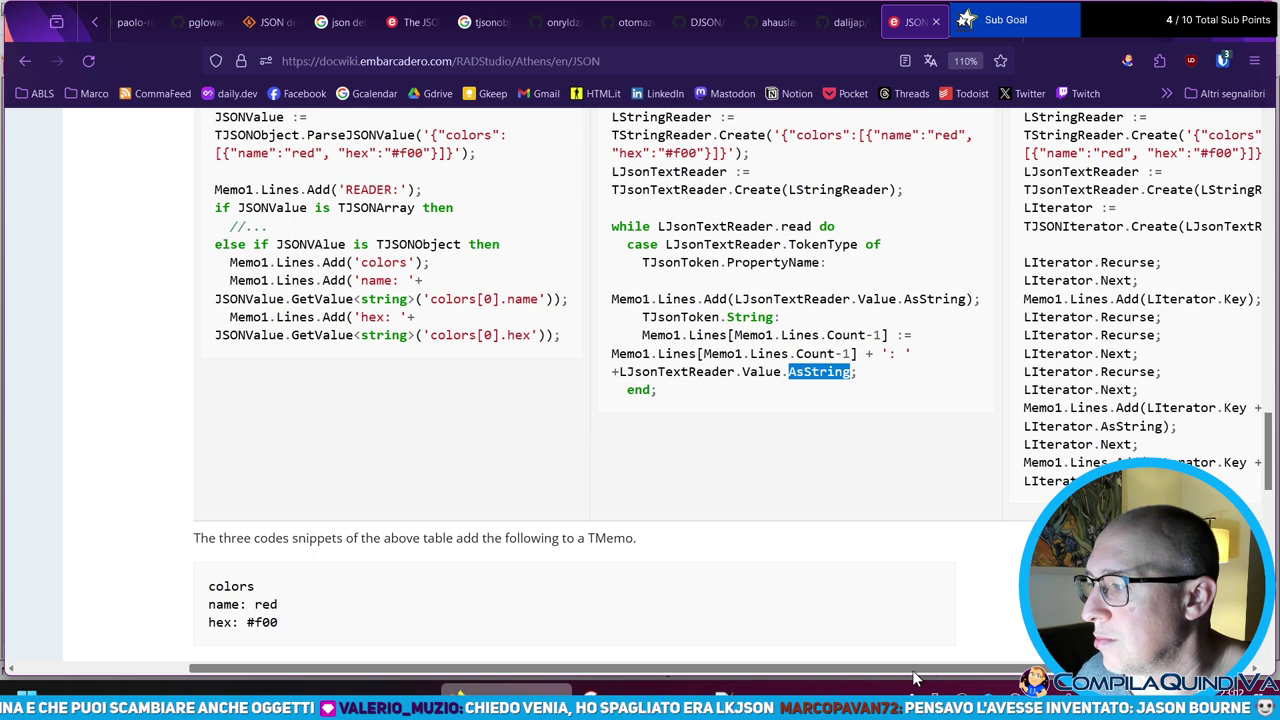
- Examine the whole TJSONIterator snippet, from creating the readers and iterator to its LIterator.Recurse and LIterator.Next calls
scroll(1015, 675, right, 2)
scroll(1122, 432, up, 2)
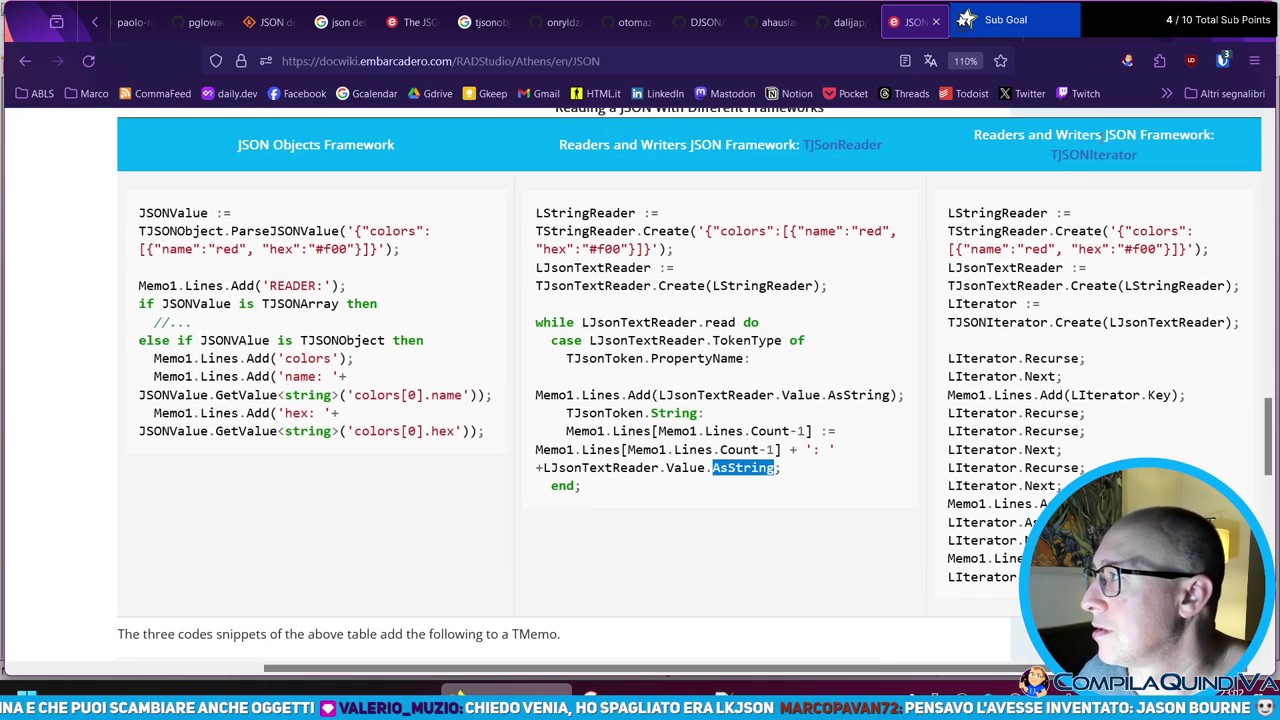
click(1012, 394)
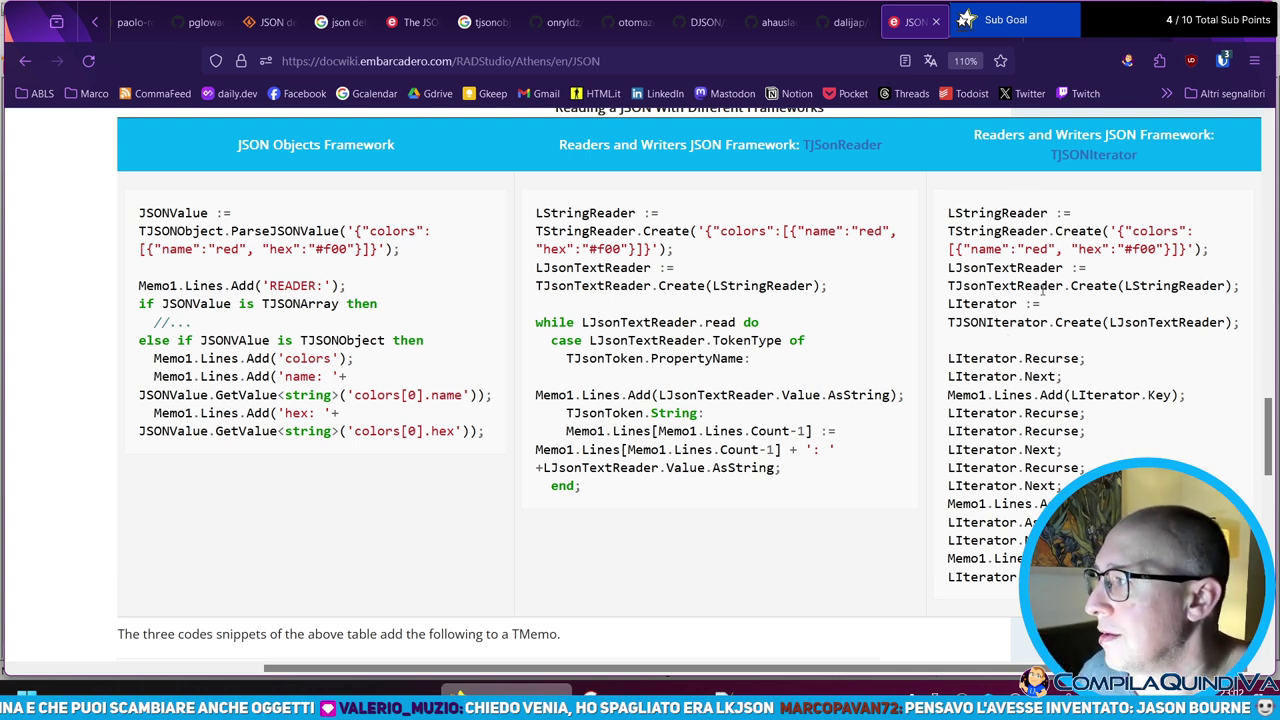
double_click(1051, 413)
click(1042, 450)
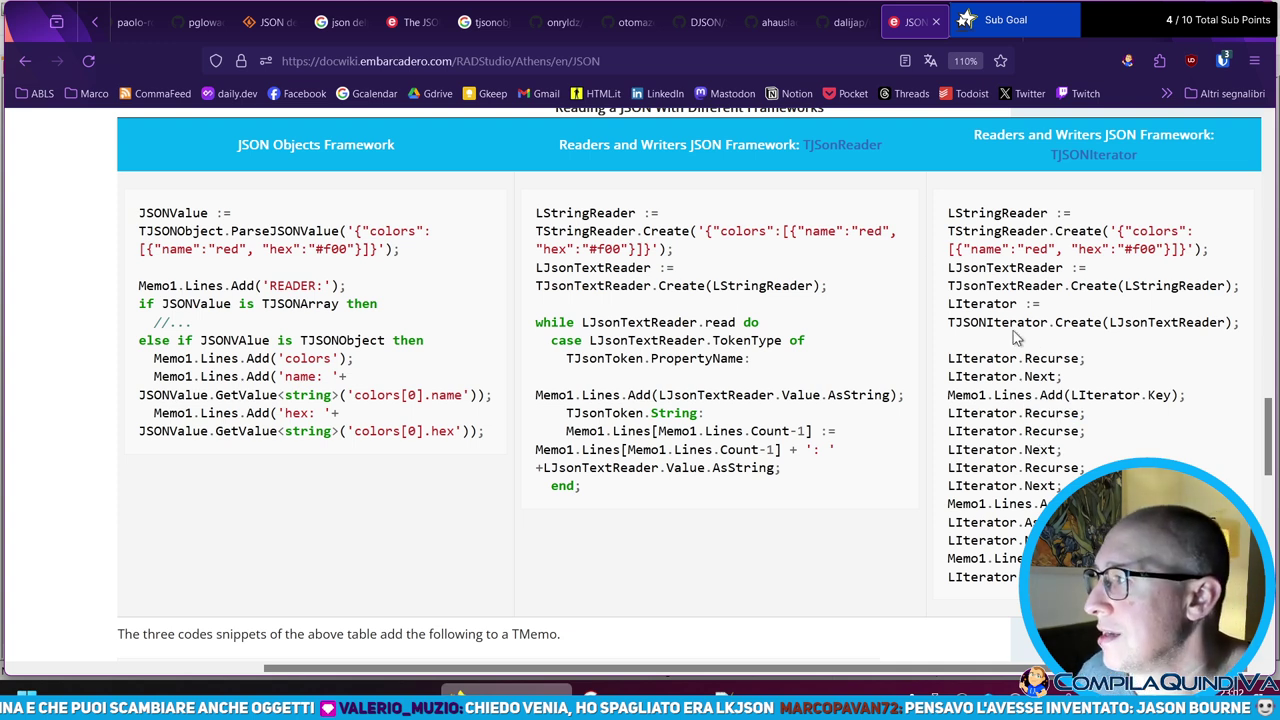
drag(955, 212, 1048, 322)
drag(1095, 373, 1100, 580)
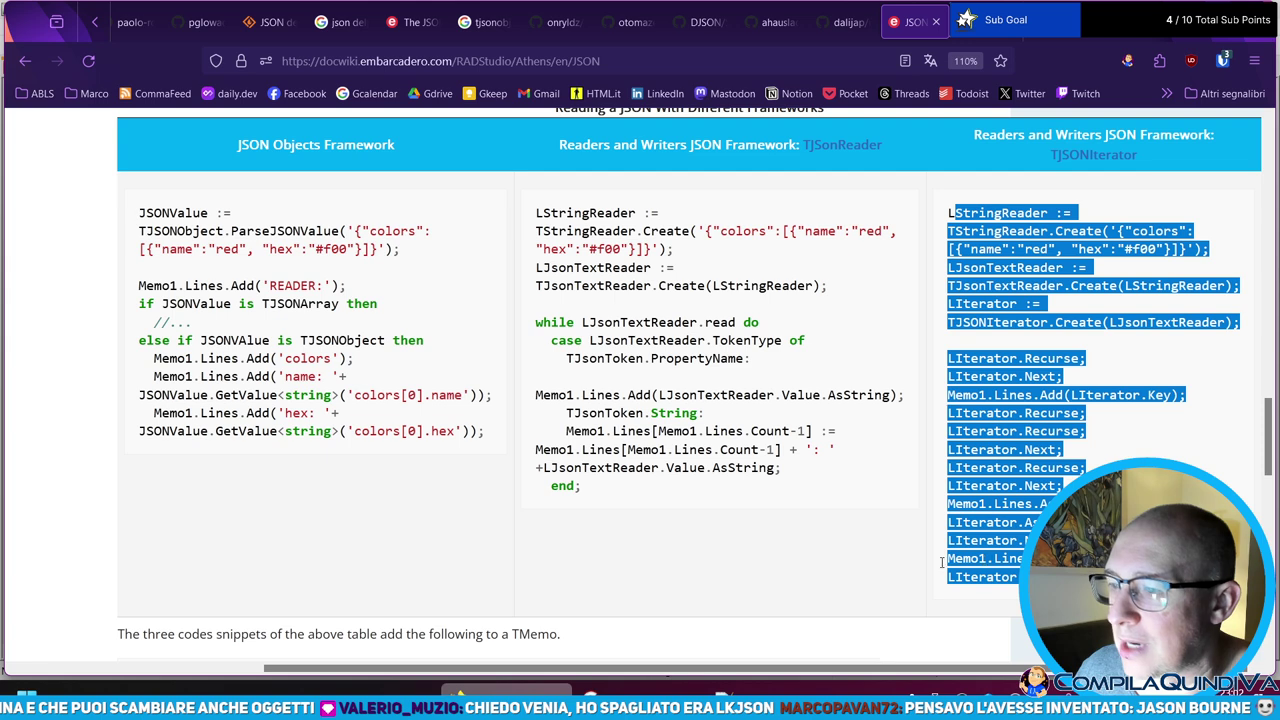
scroll(675, 350, down, 4)
click(608, 349)
scroll(320, 344, up, 4)
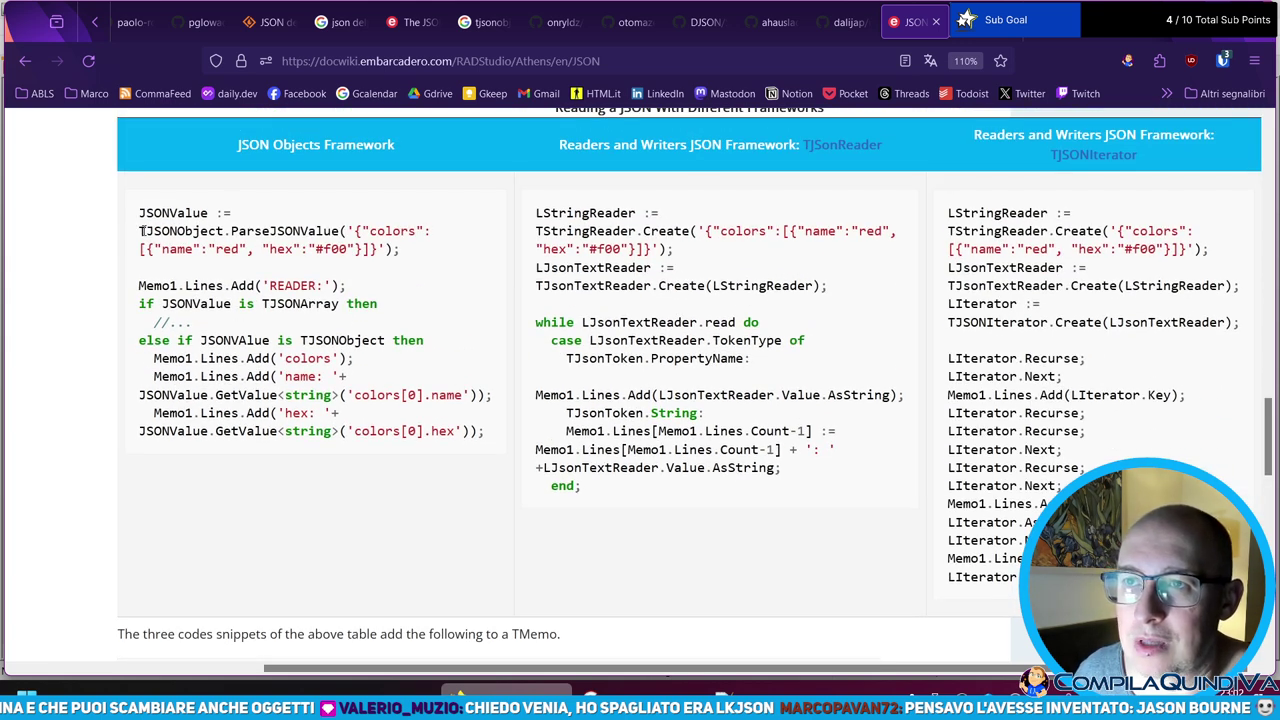
- Examine the JSON Objects snippet's TJSONObject.ParseJSONValue call and the GetValue<string> call that reads colors[0].name
drag(140, 231, 421, 264)
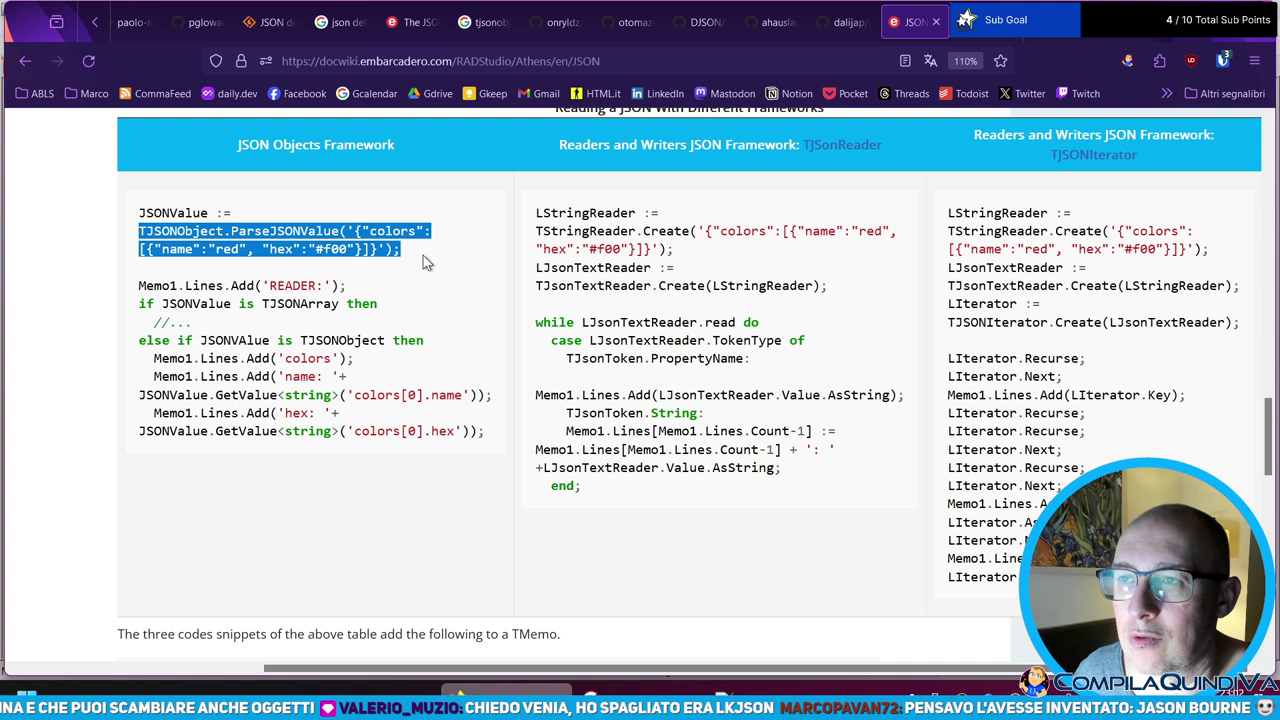
click(286, 229)
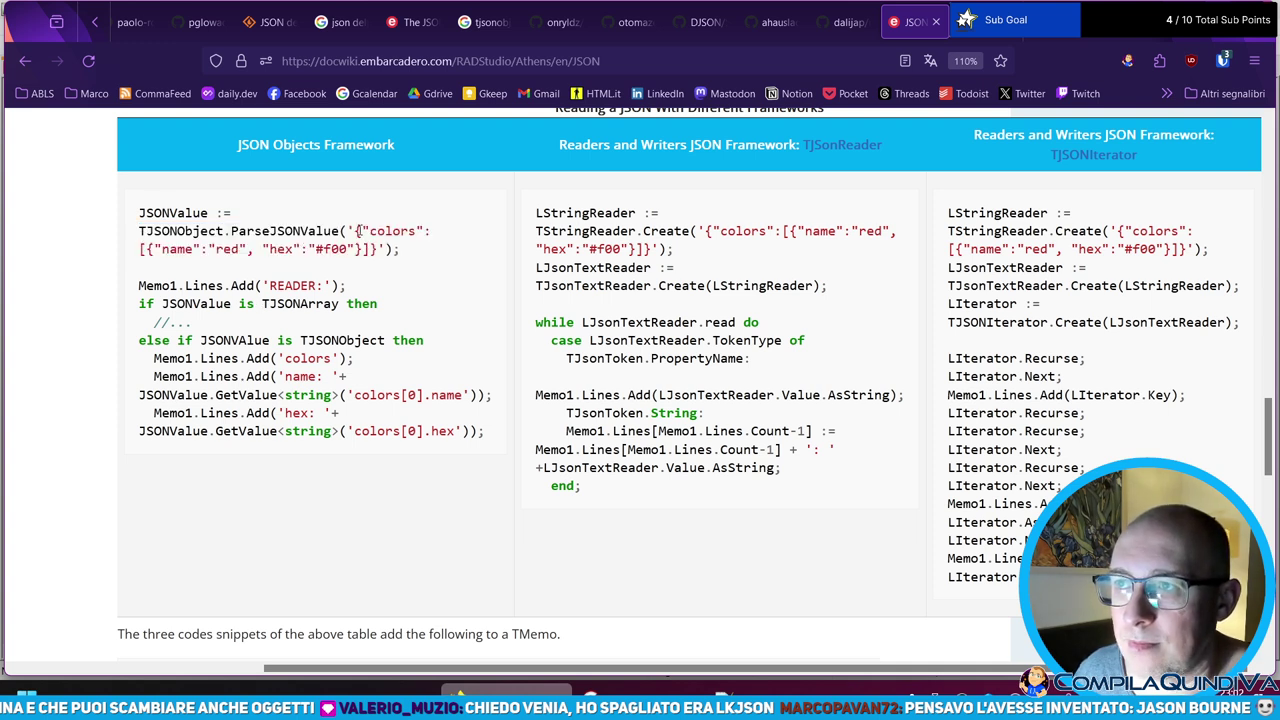
drag(352, 231, 363, 231)
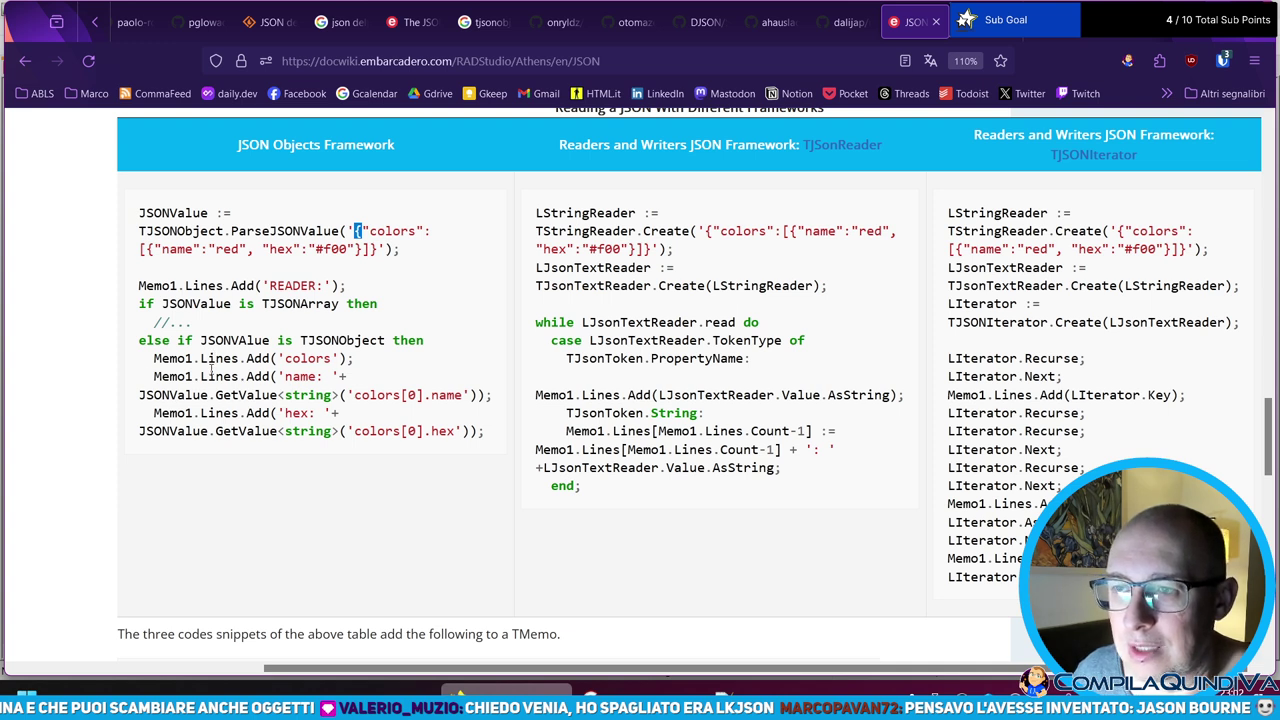
drag(284, 377, 318, 377)
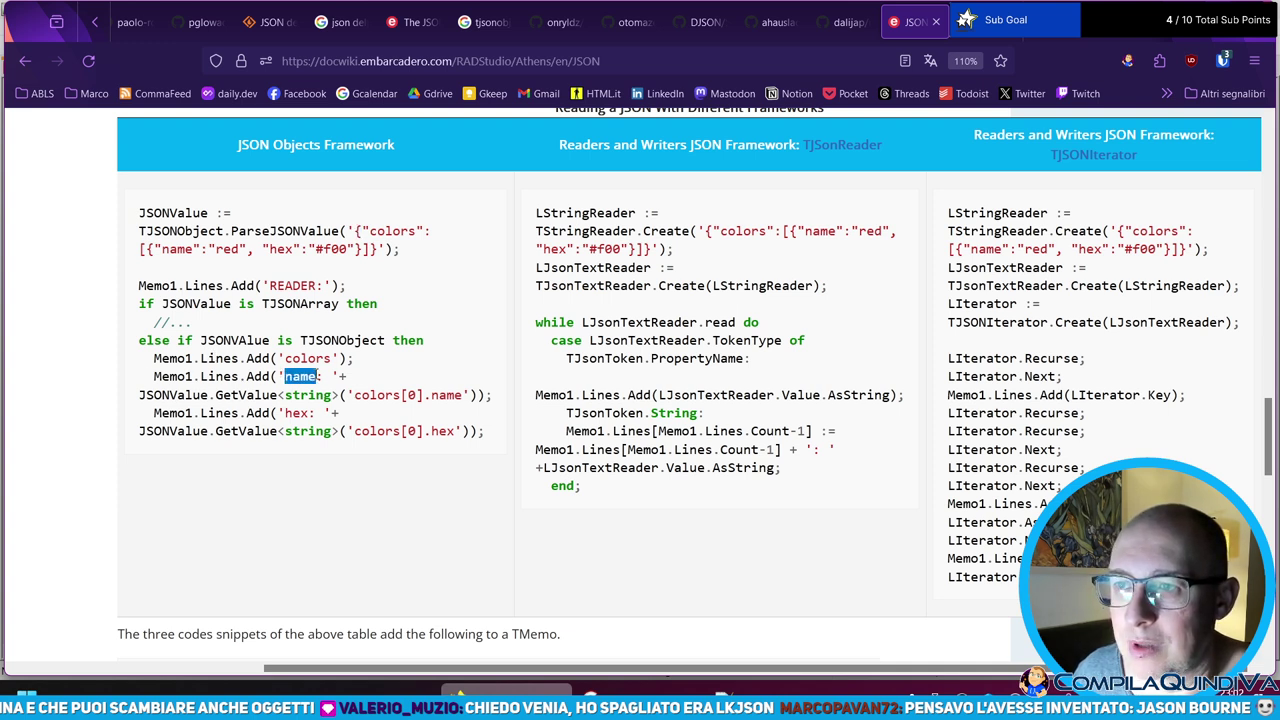
double_click(250, 395)
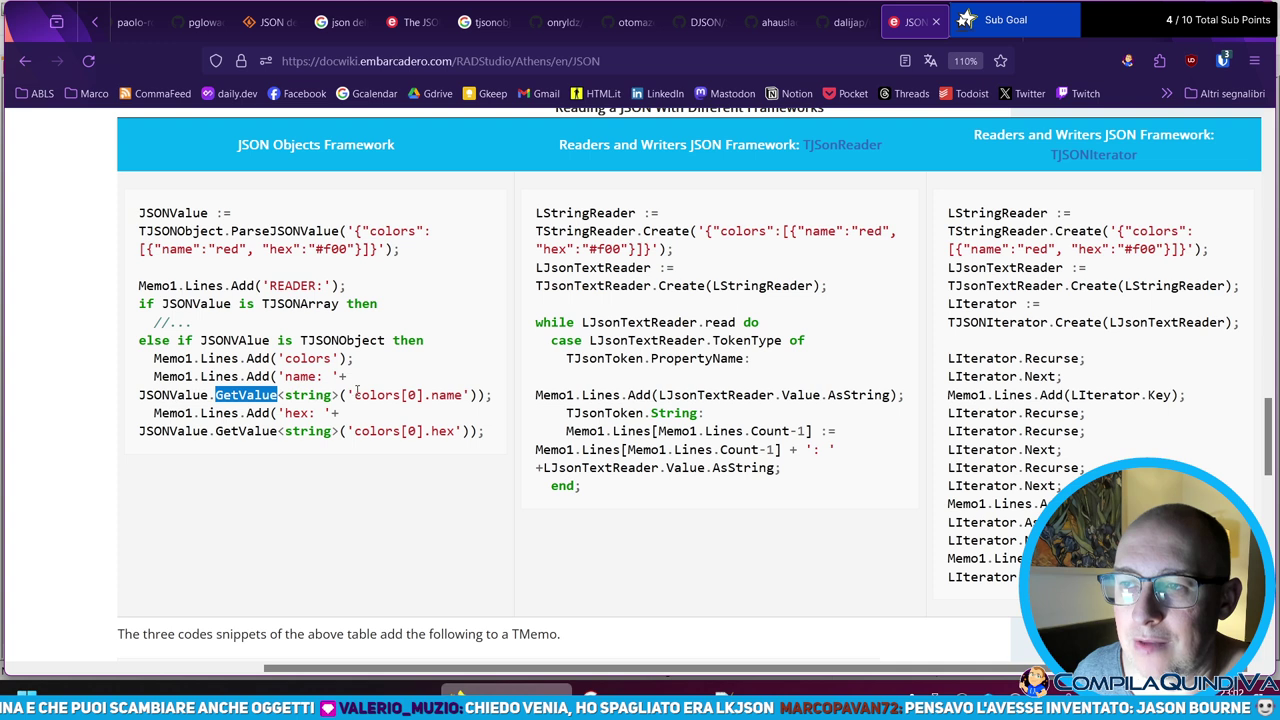
double_click(307, 395)
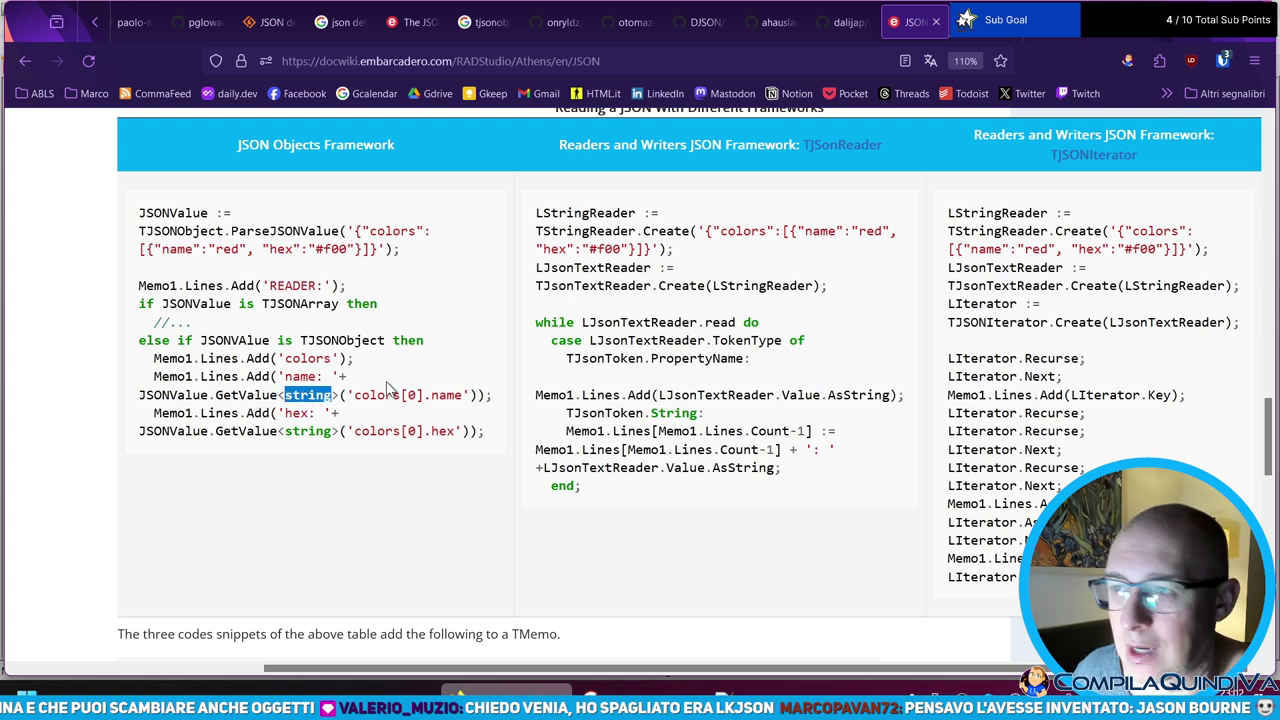
drag(353, 395, 465, 395)
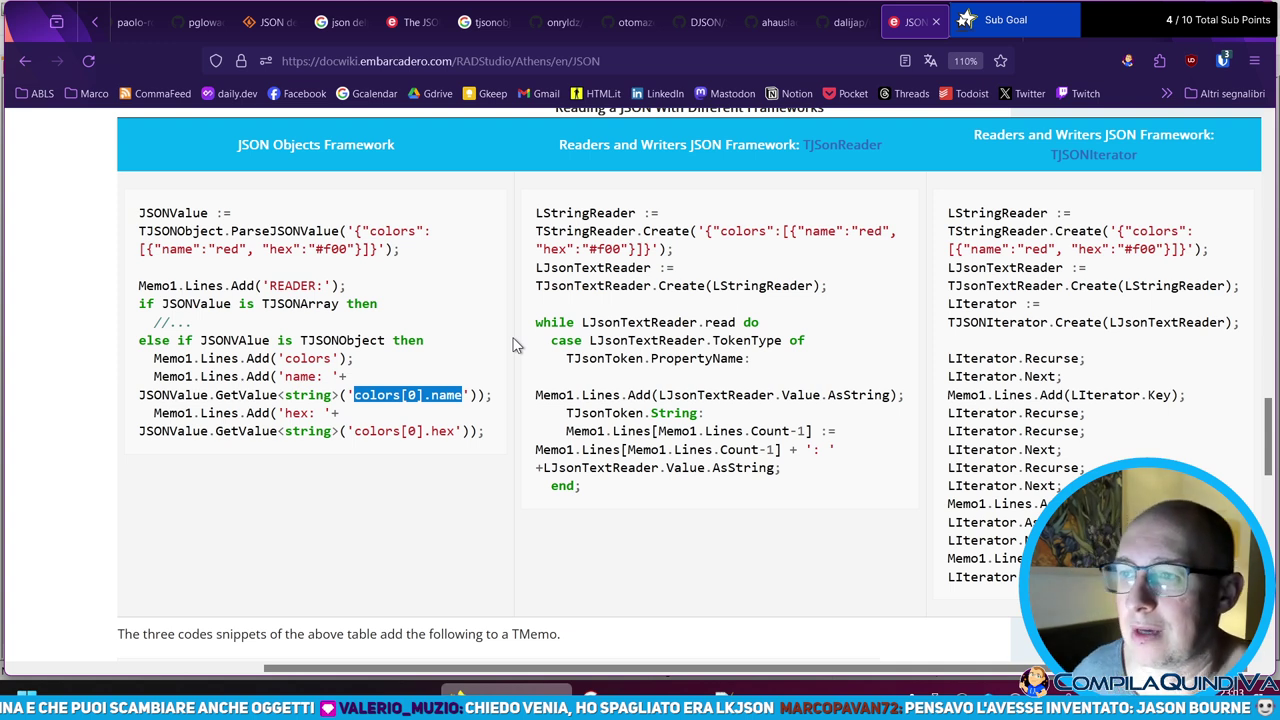
- Compare the colors[0].name path and the JSONValue is TJSONObject check with the opening brace of the parsed JSON string
click(348, 397)
drag(355, 395, 464, 395)
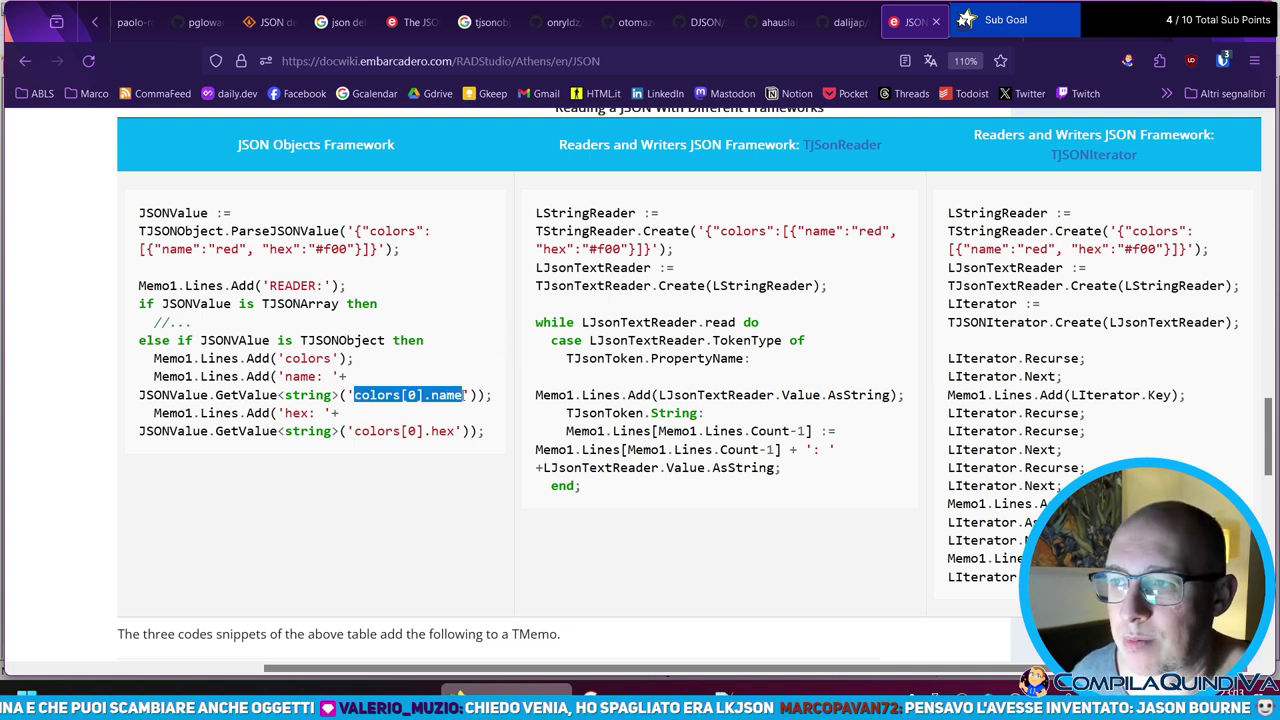
click(464, 395)
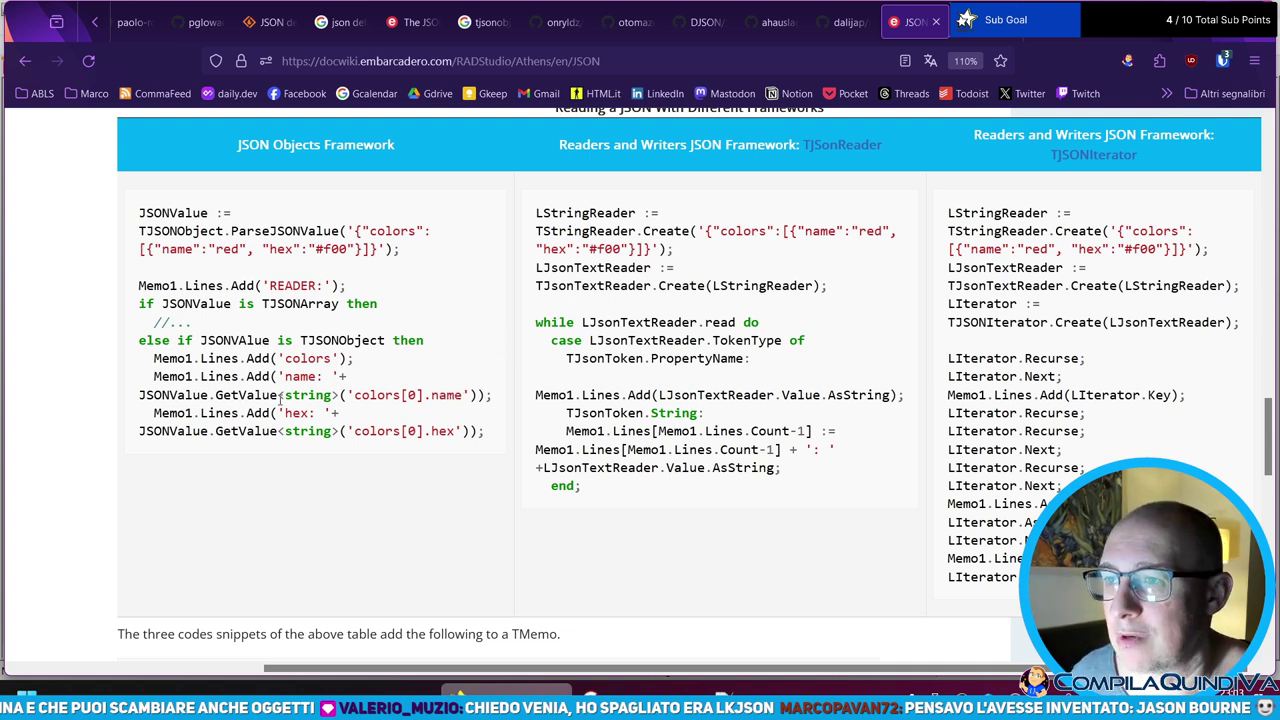
double_click(150, 395)
drag(206, 341, 385, 342)
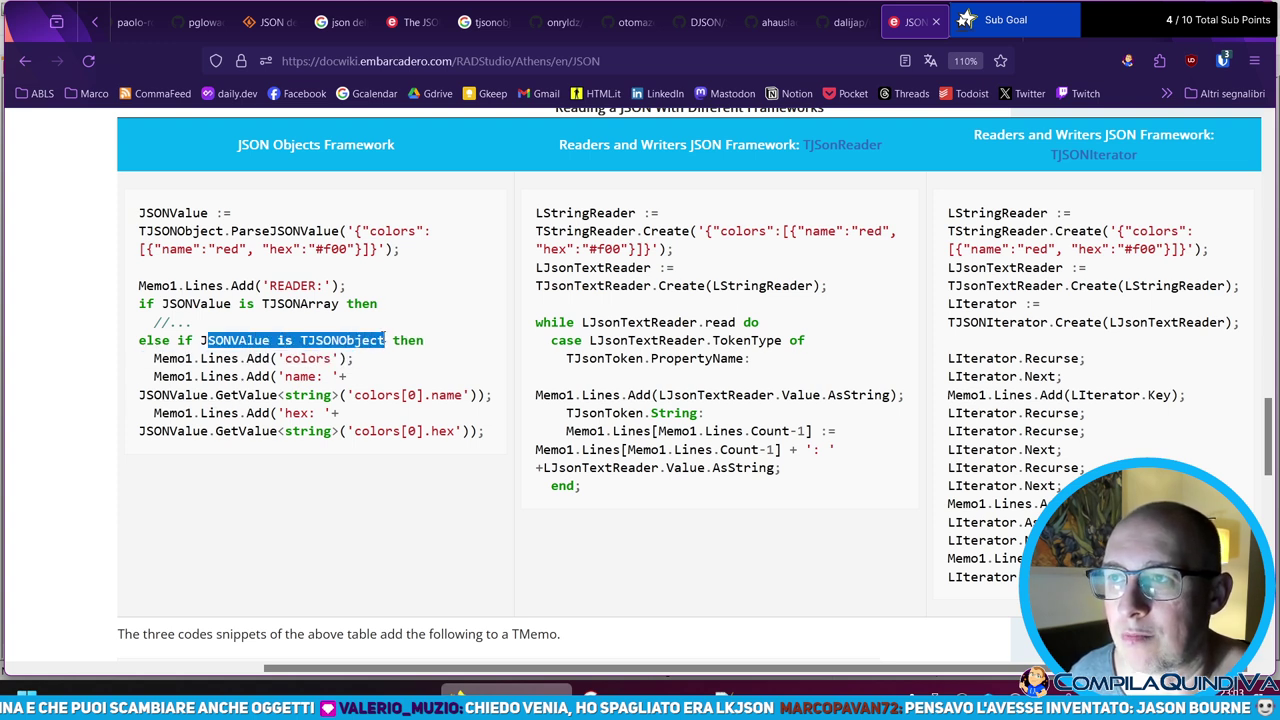
mouse_move(355, 231)
mouse_down()
mouse_move(378, 249)
mouse_move(359, 231)
mouse_up()
click(357, 231)
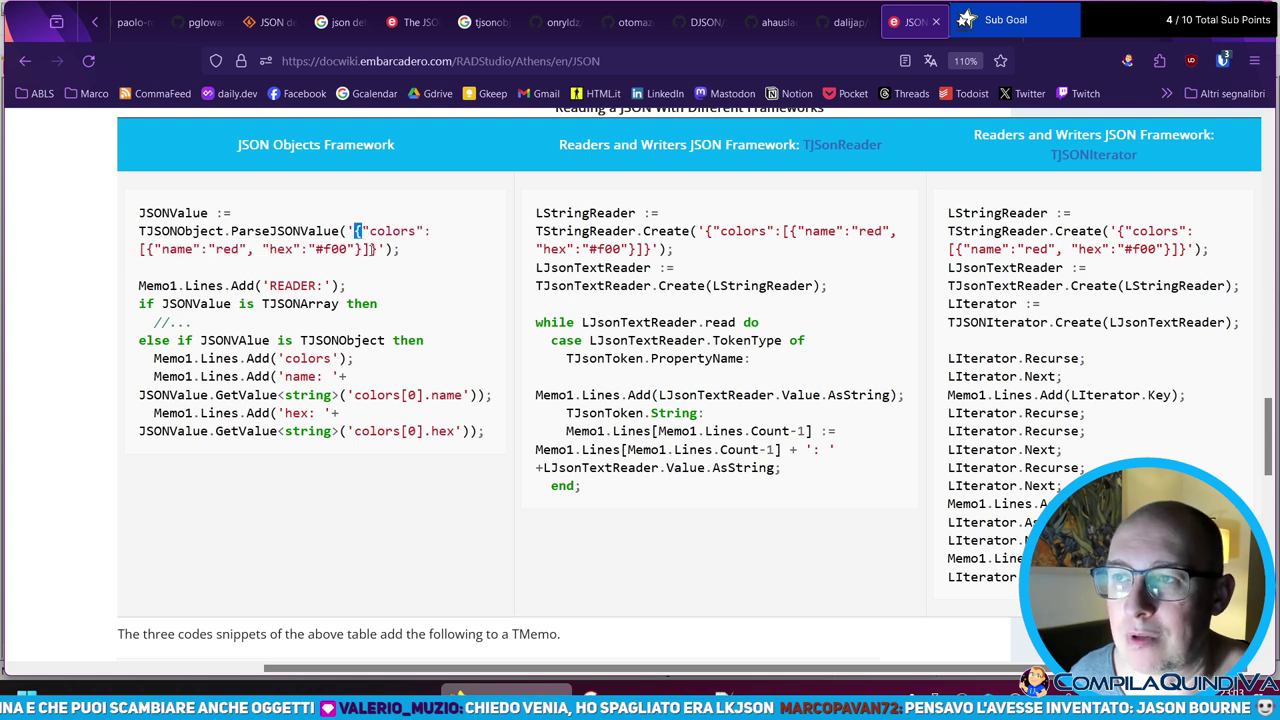
- Examine how colors[0] in the GetValue<string> path addresses the array element with name and hex in the parsed JSON
click(357, 408)
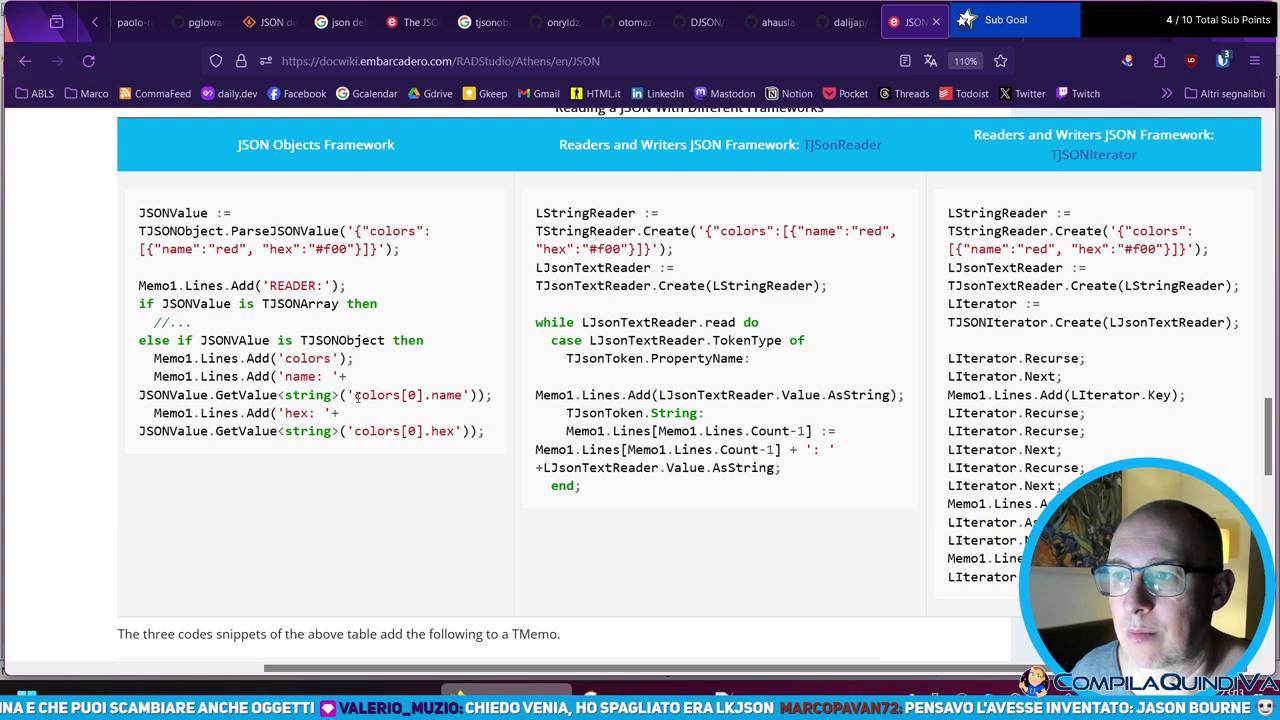
drag(355, 397, 463, 397)
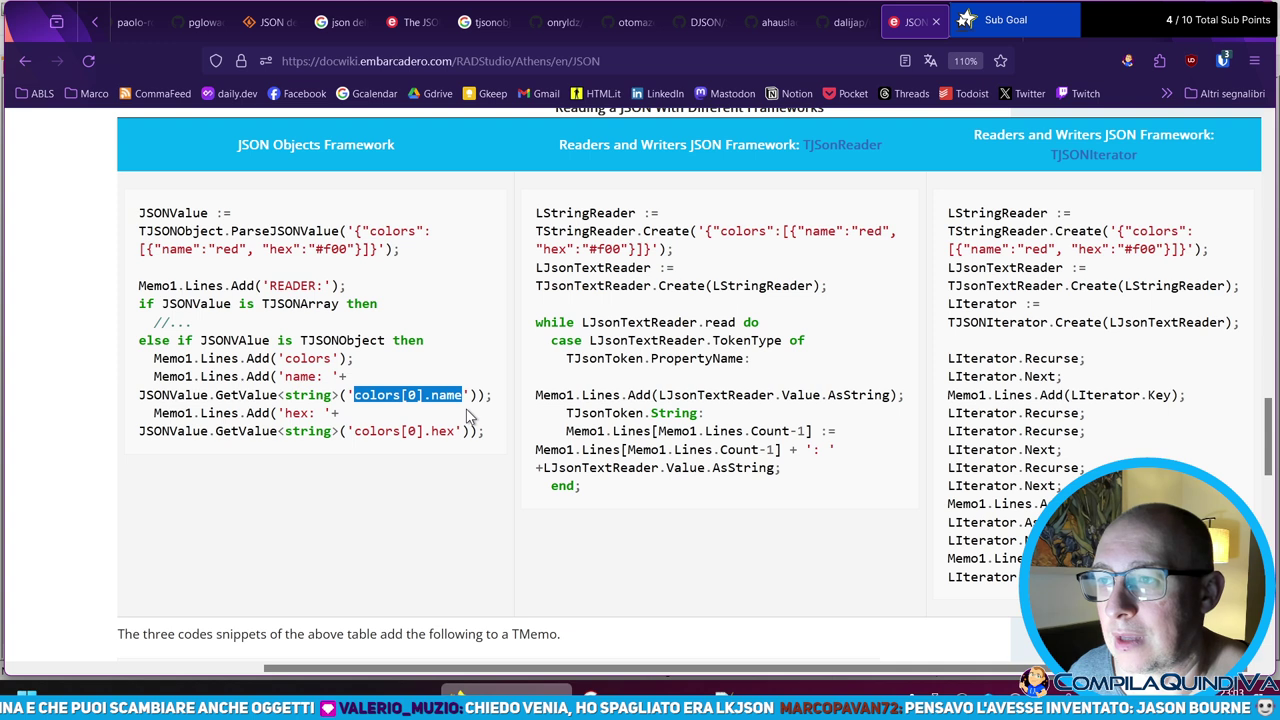
click(390, 437)
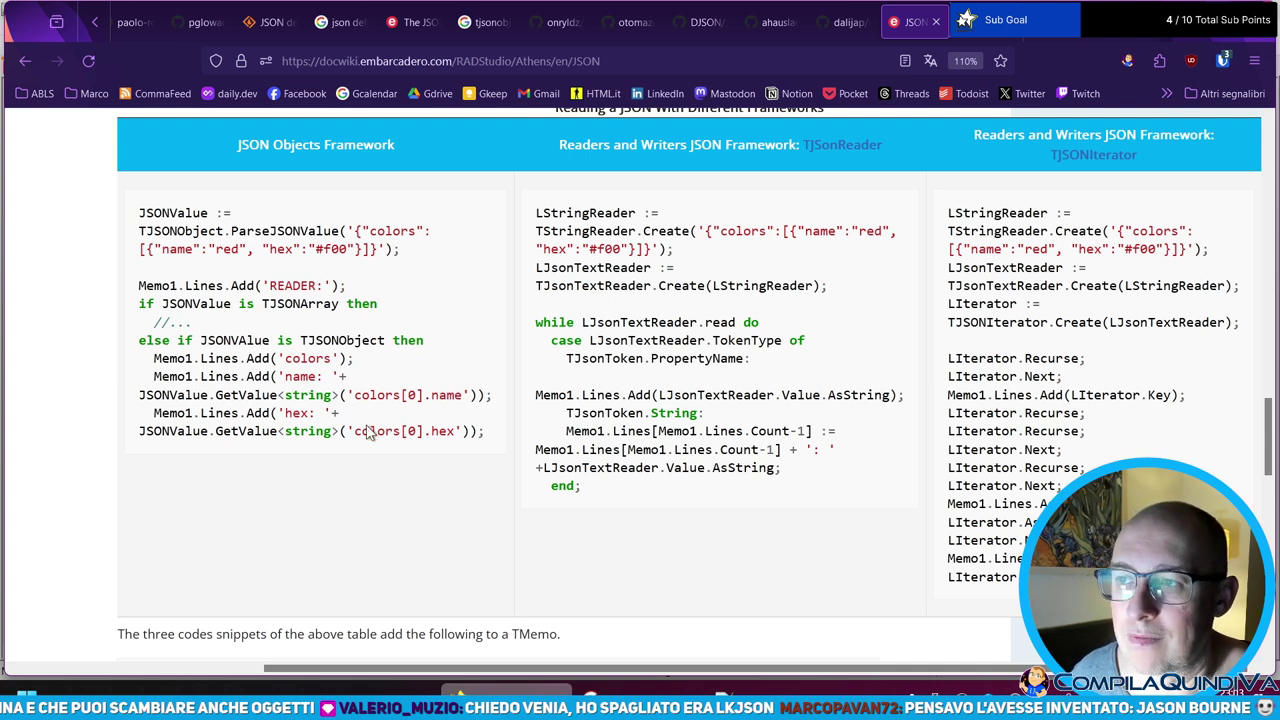
drag(352, 397, 424, 394)
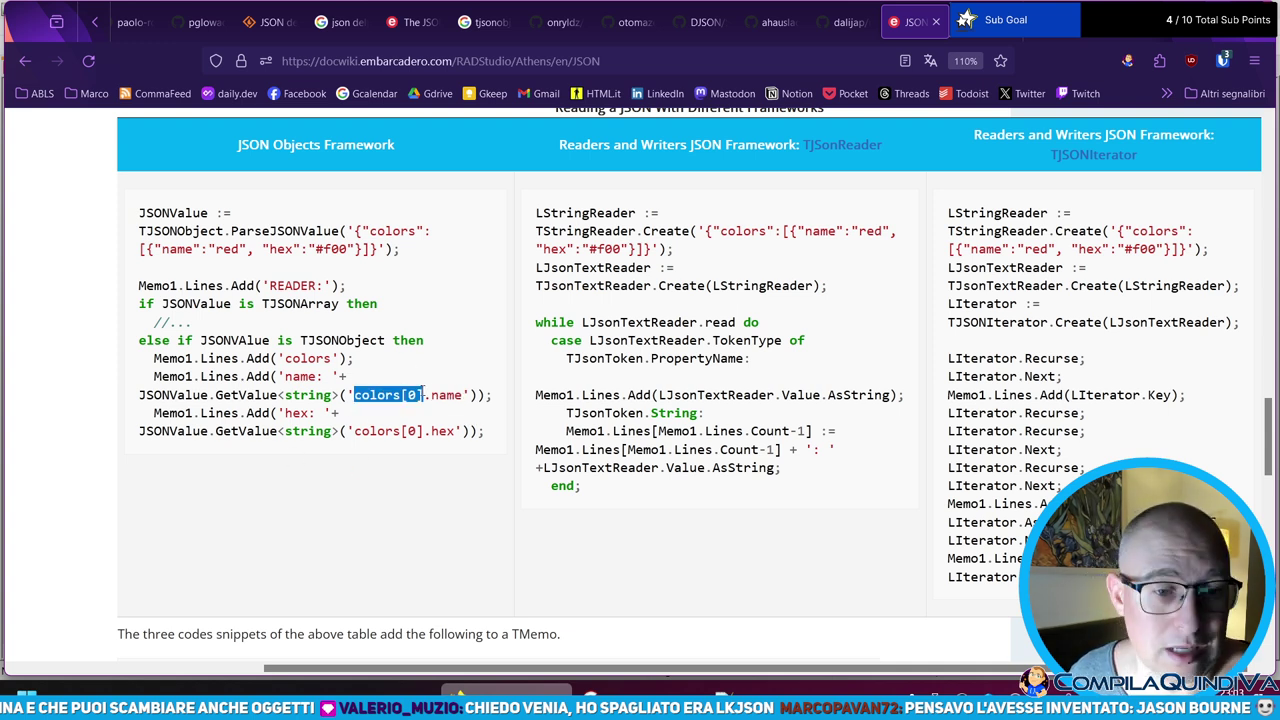
click(287, 429)
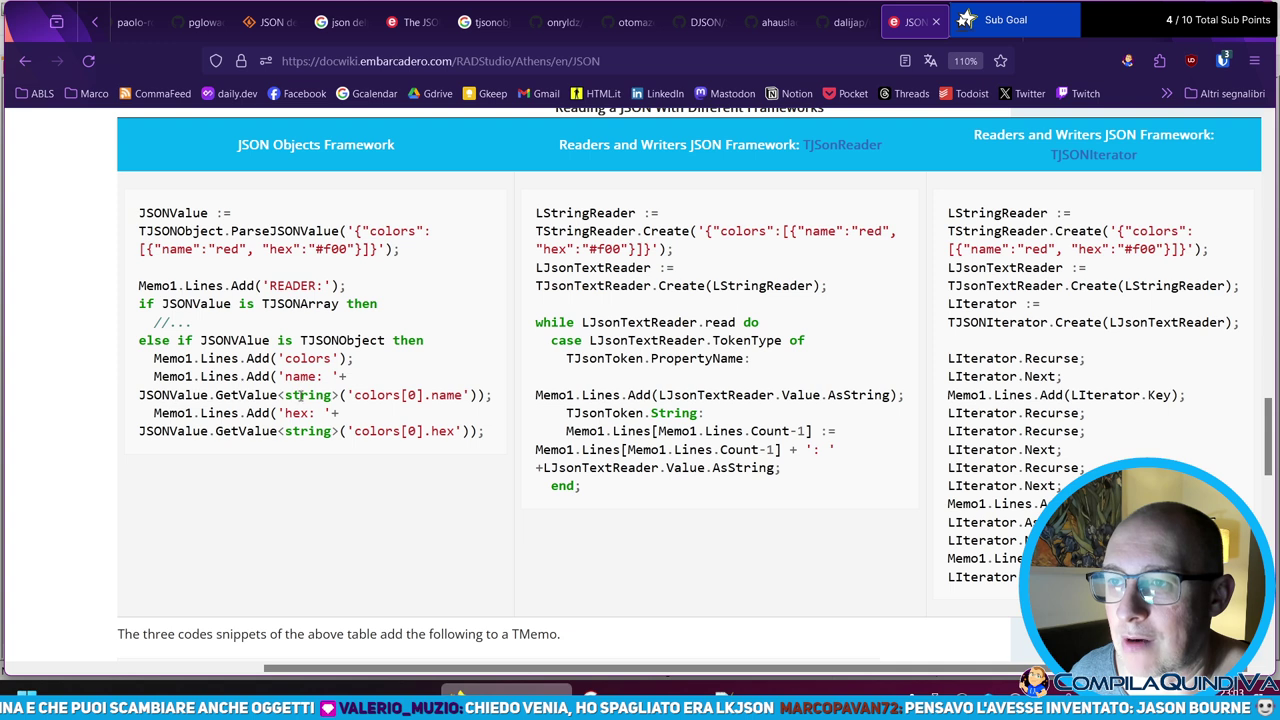
drag(352, 396, 424, 395)
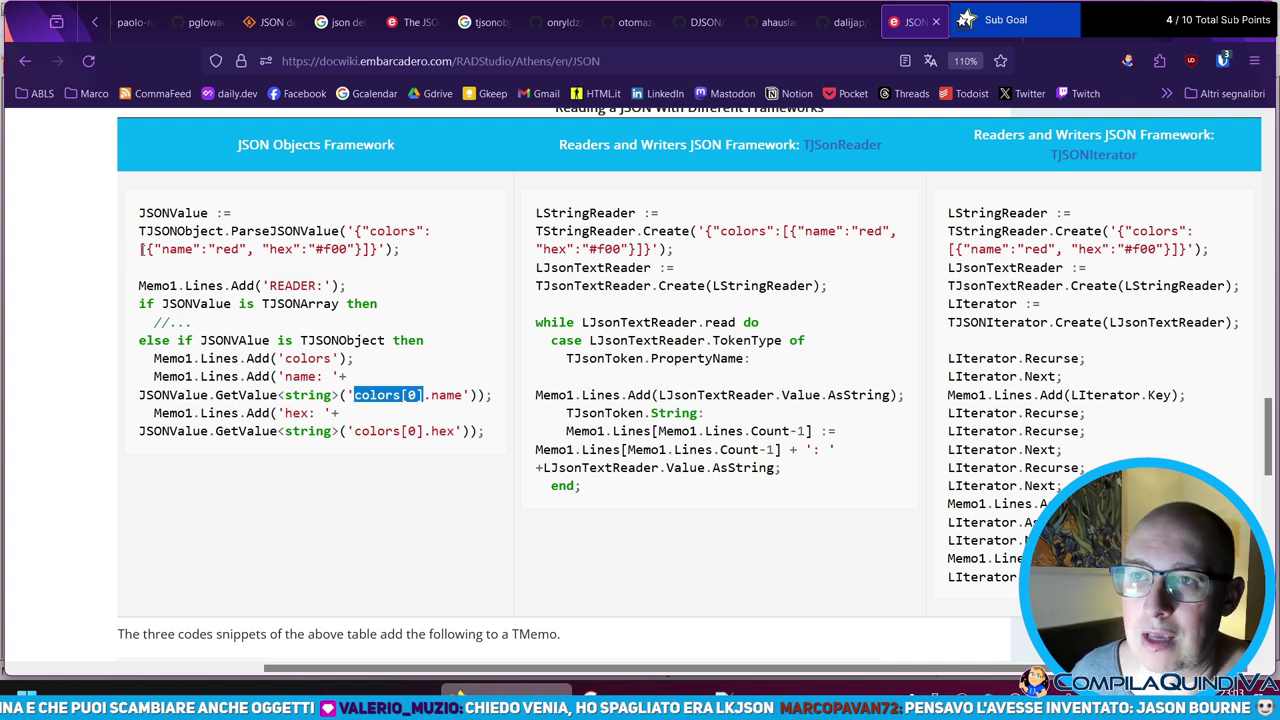
drag(147, 250, 365, 249)
double_click(301, 395)
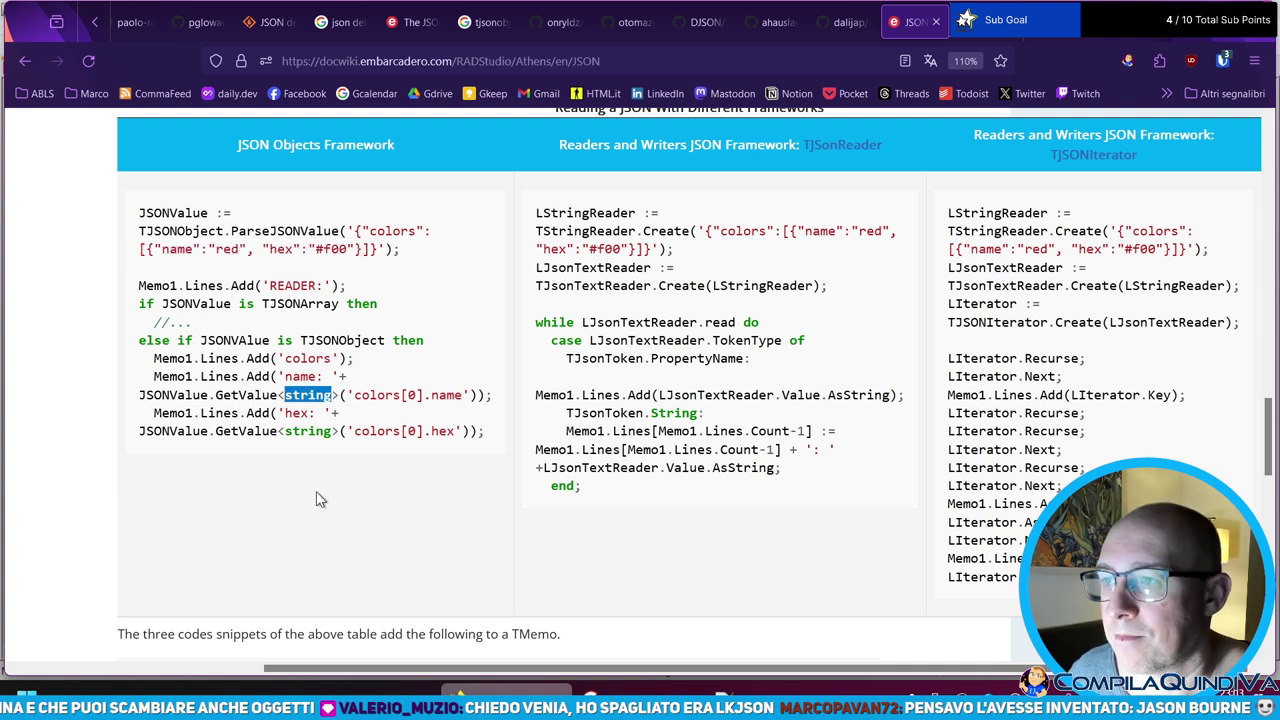
- Review the colors[0].name path again alongside the full JSON string passed to ParseJSONValue and the sample TMemo output
click(434, 402)
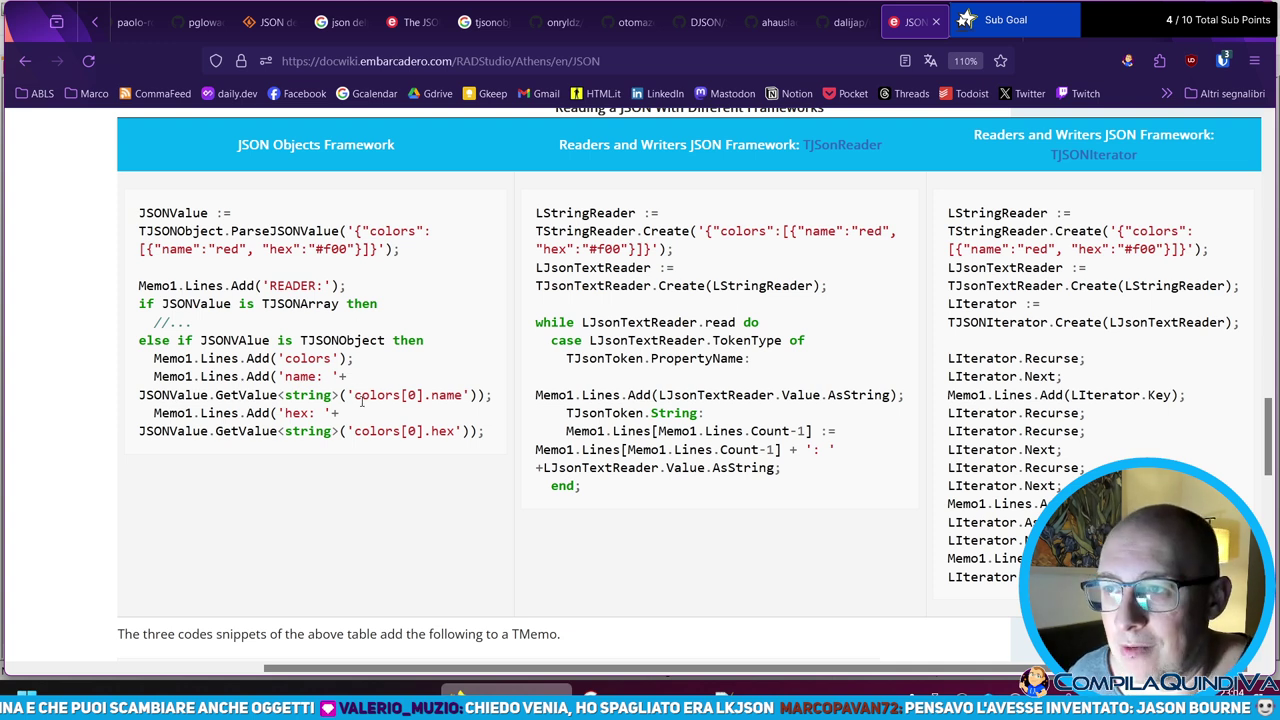
drag(356, 397, 457, 397)
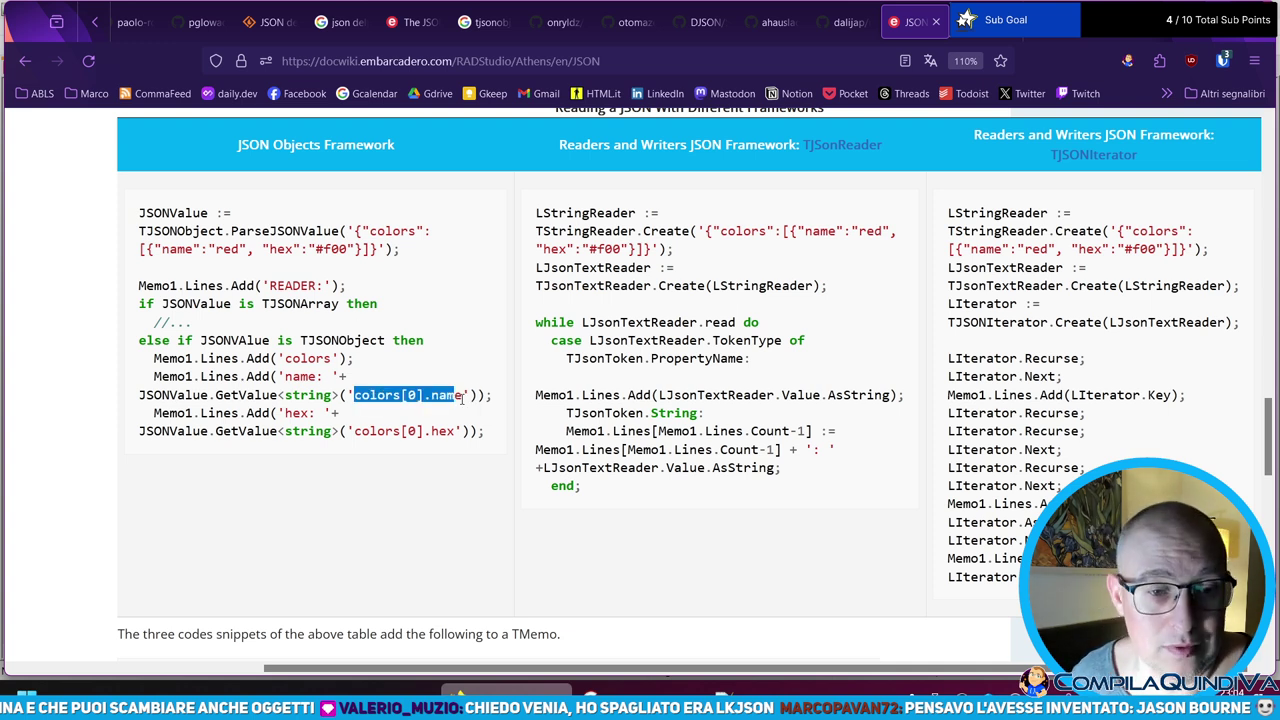
click(410, 431)
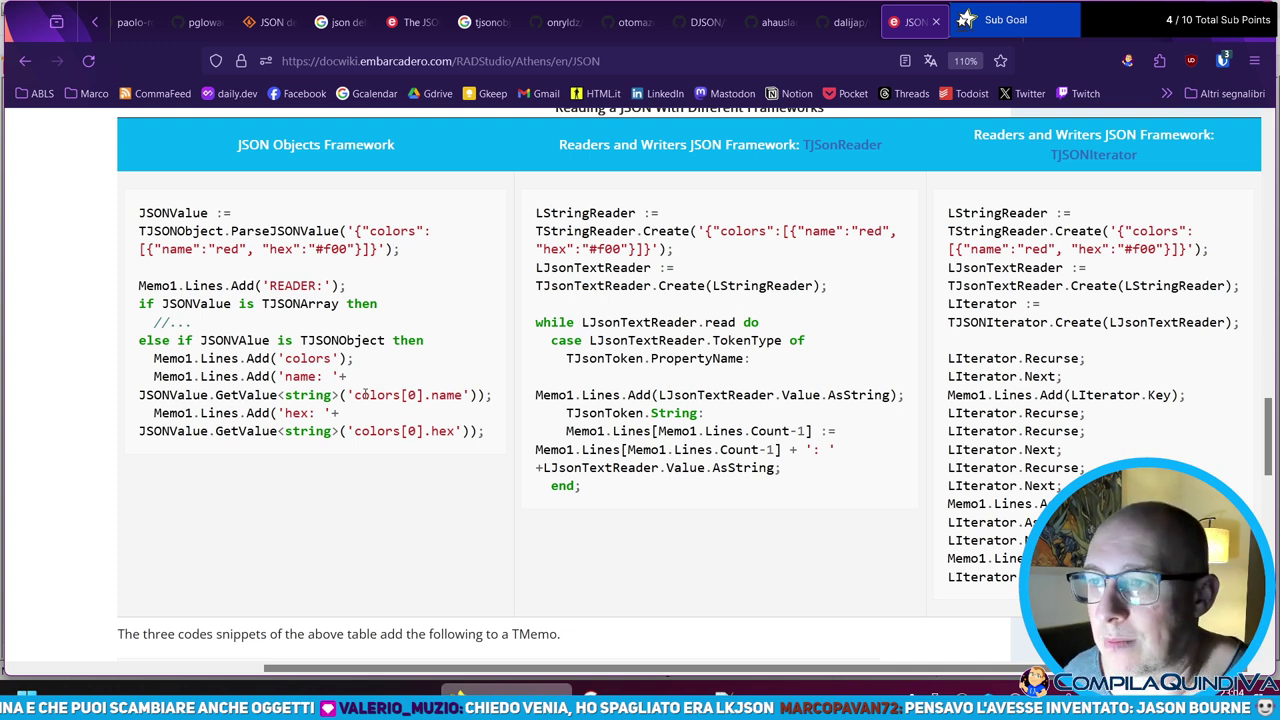
mouse_move(354, 397)
mouse_down()
mouse_move(466, 397)
mouse_move(352, 397)
mouse_up()
click(352, 437)
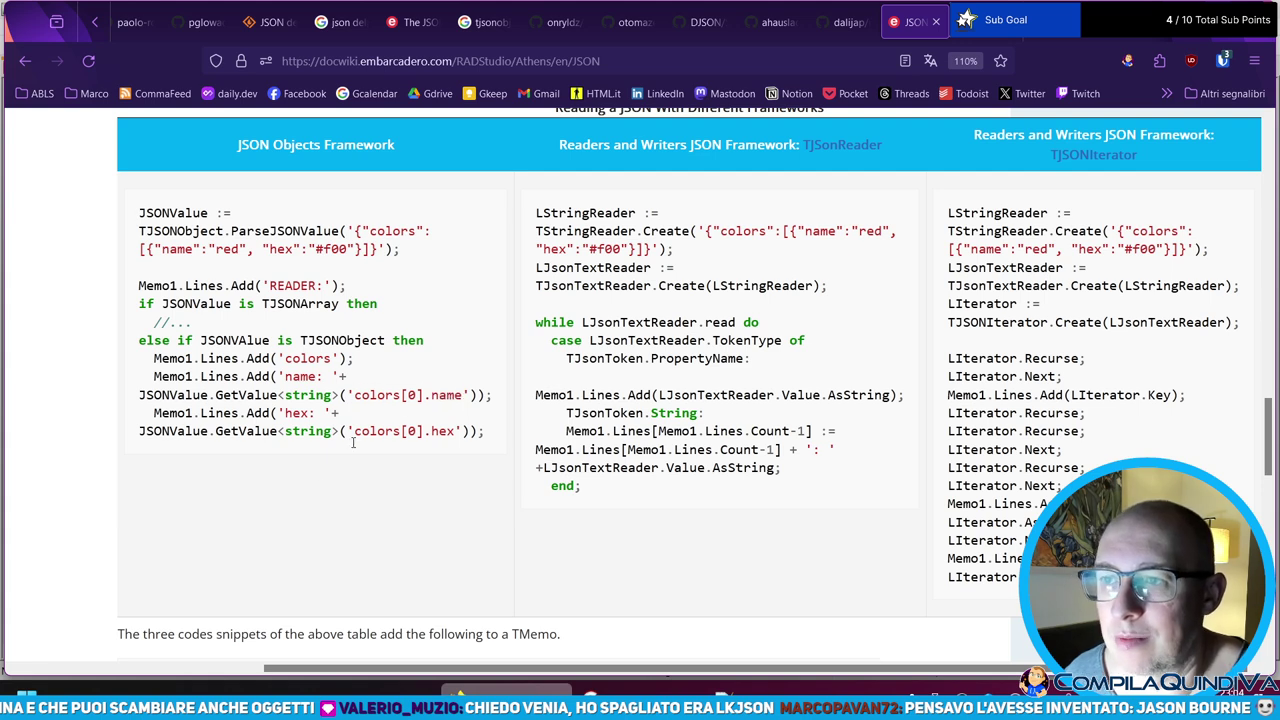
scroll(210, 393, down, 1)
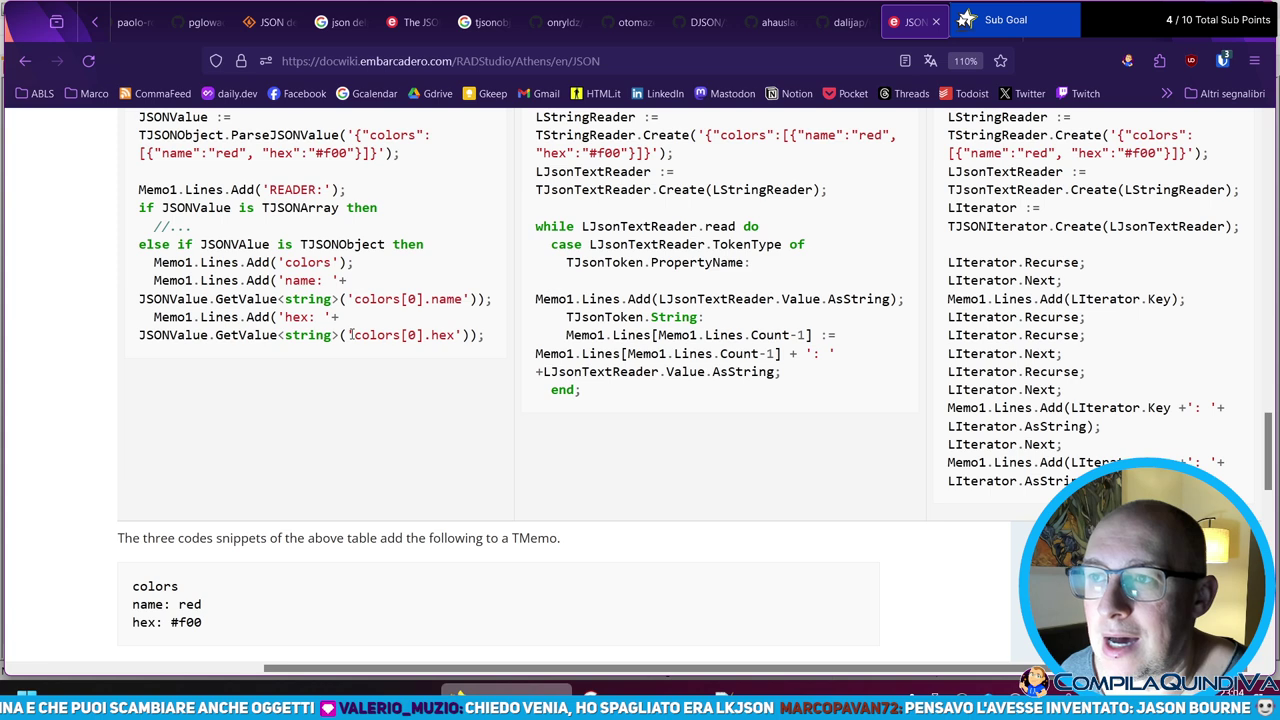
scroll(355, 338, up, 1)
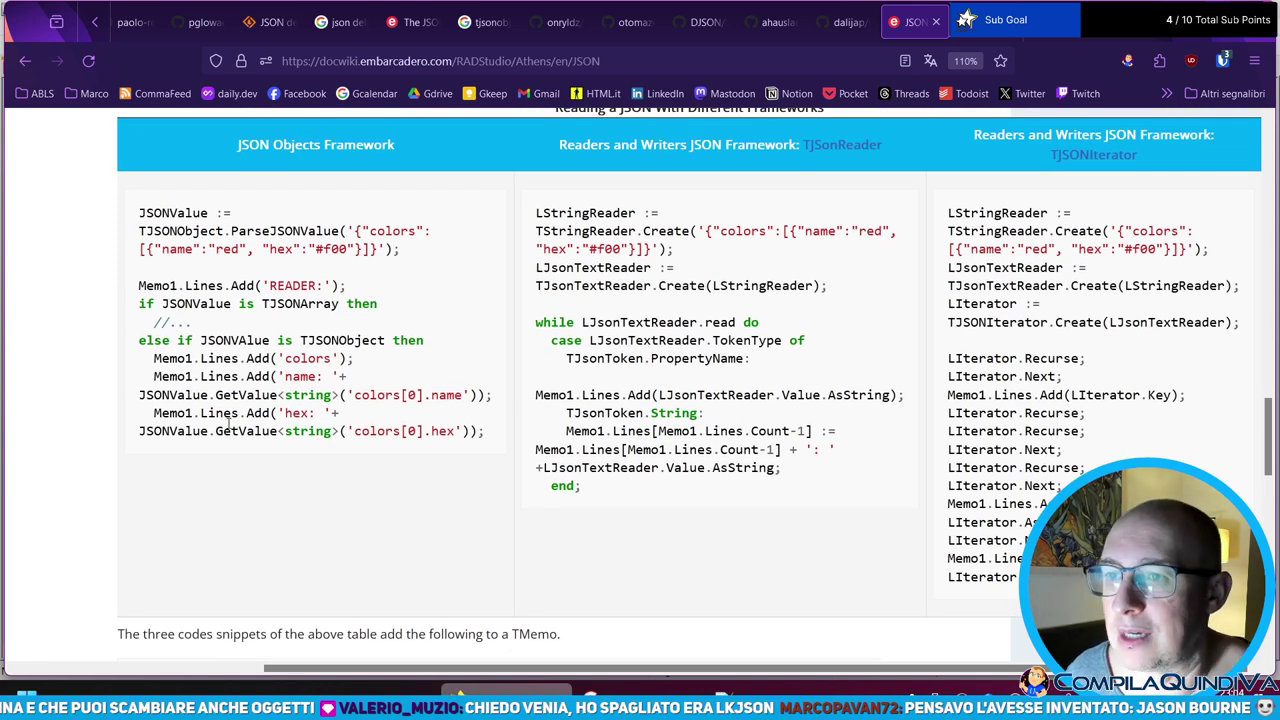
drag(367, 256, 355, 231)
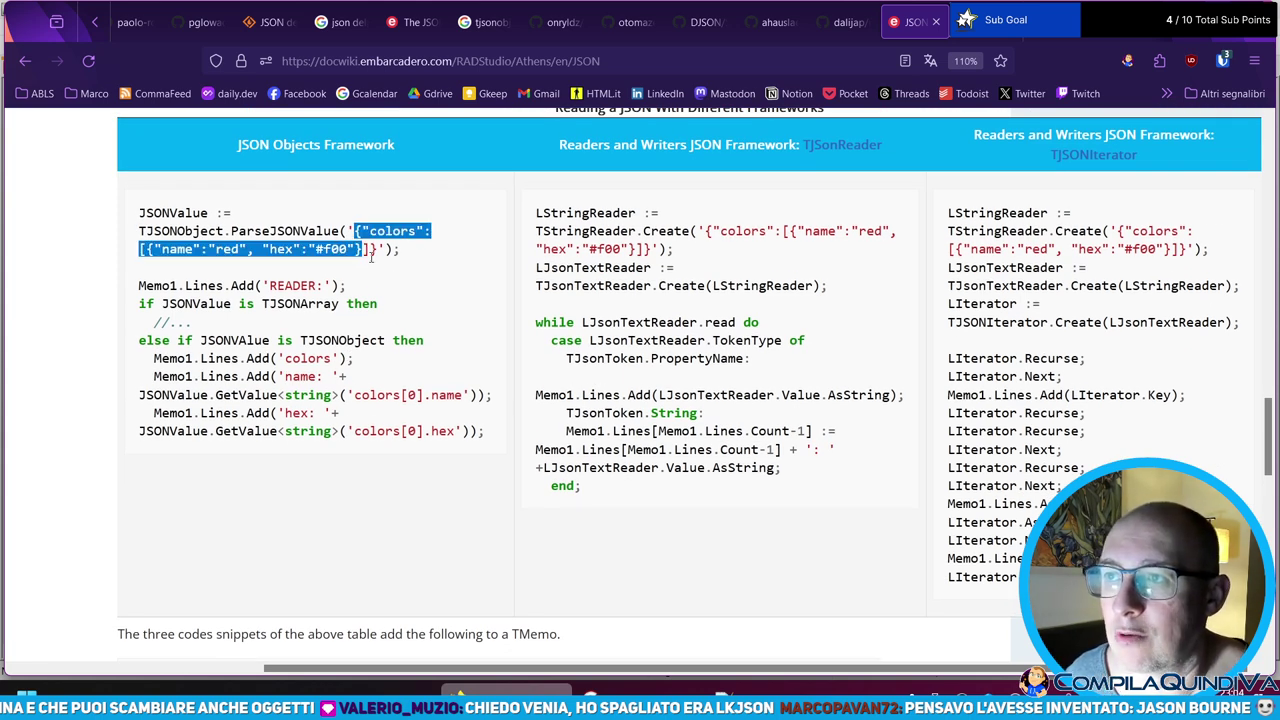
drag(354, 395, 464, 397)
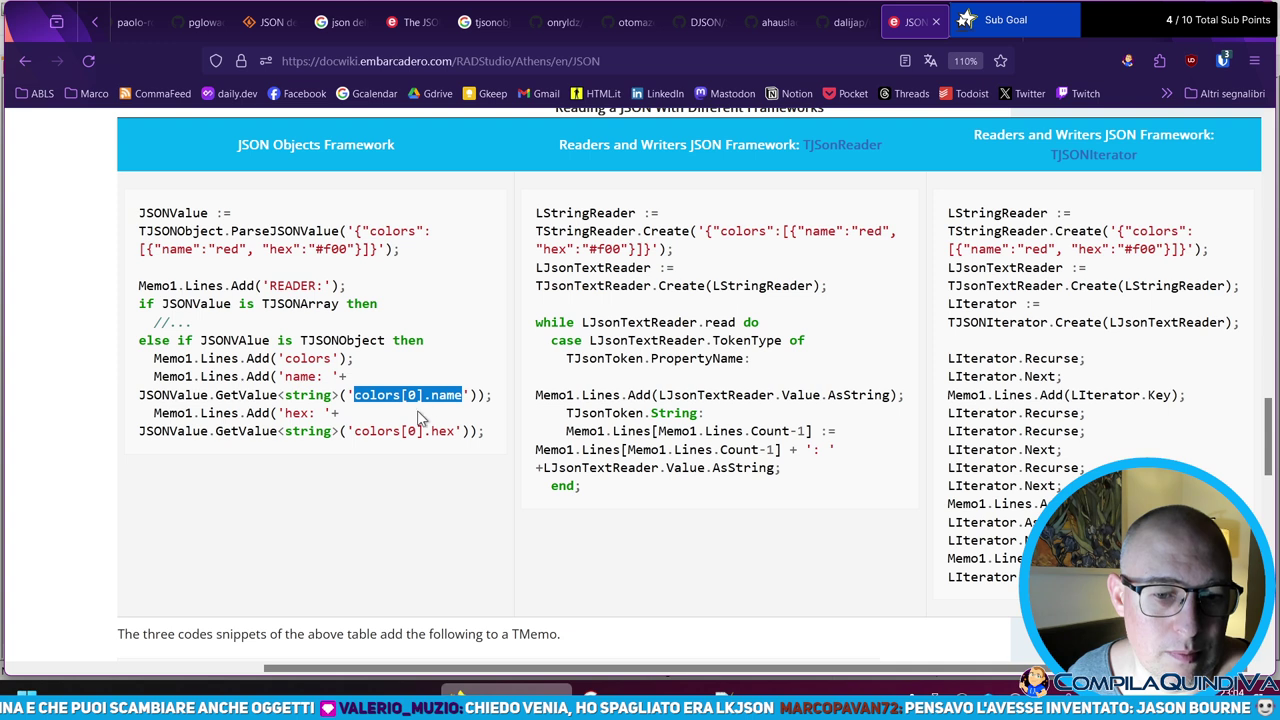
- Examine the colors[0].hex path in the JSON Objects snippet against the sample TMemo output and the JSON string passed to ParseJSONValue
click(390, 433)
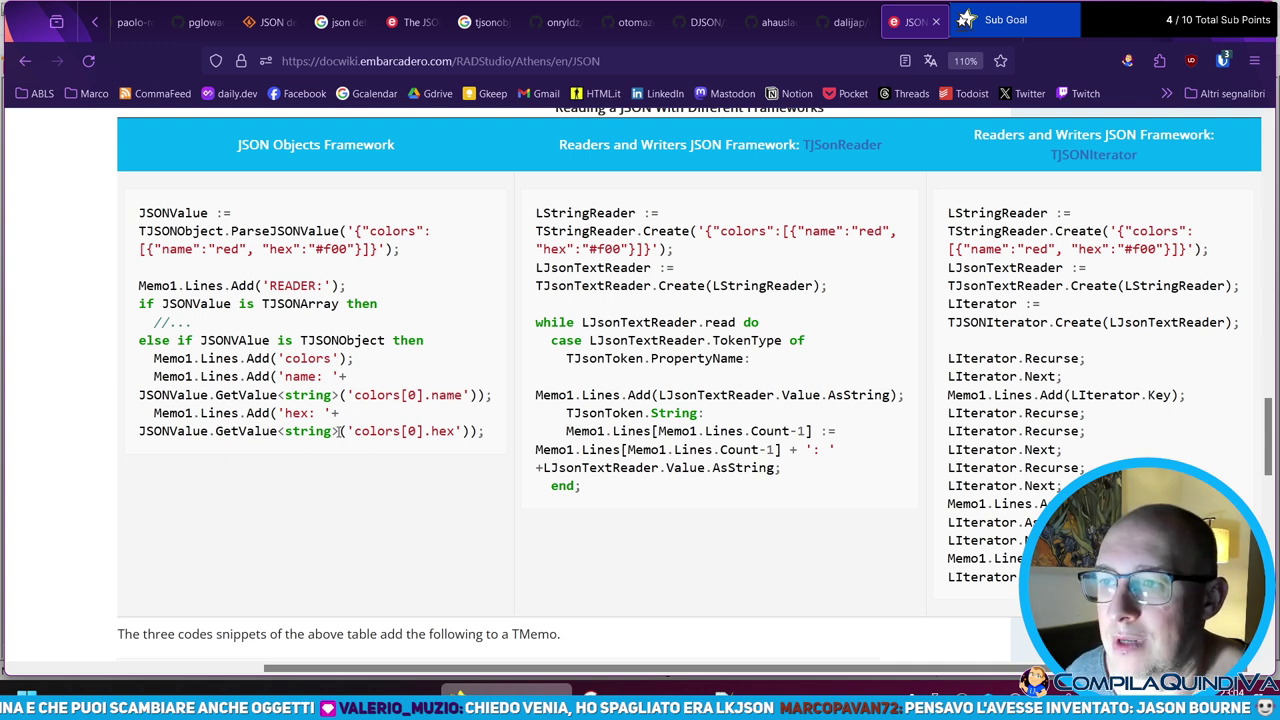
drag(347, 431, 465, 438)
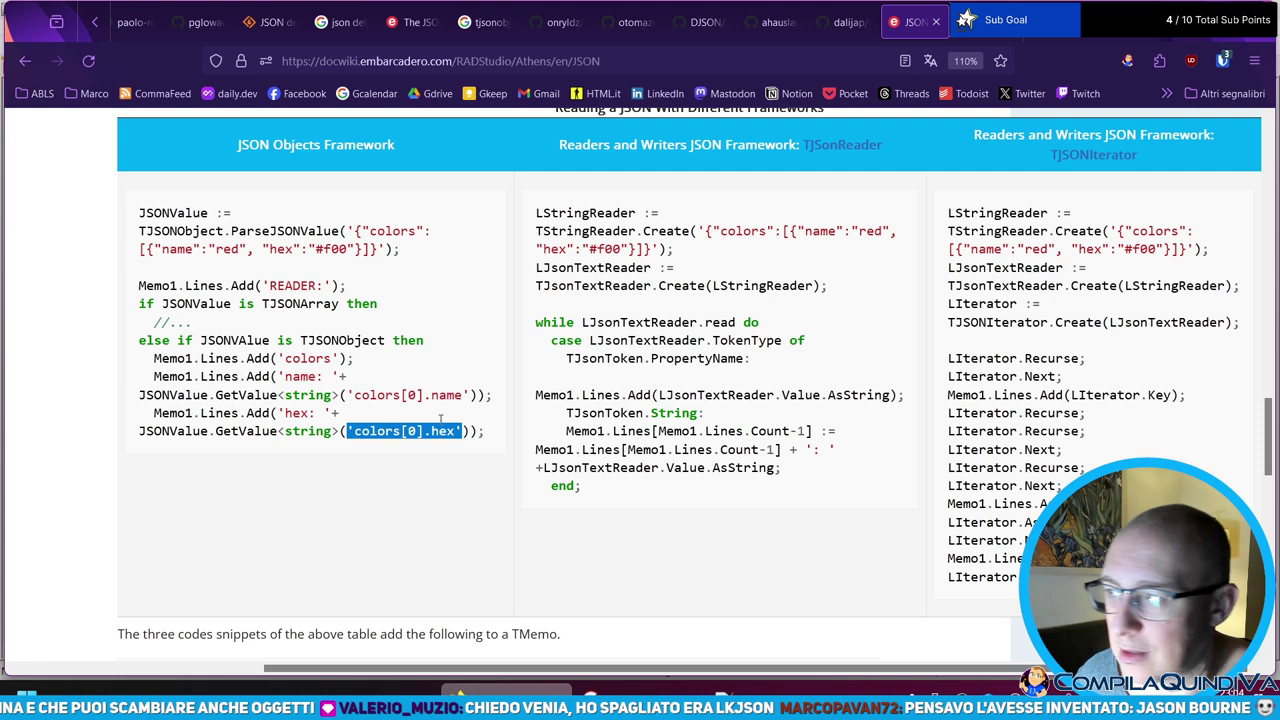
scroll(435, 380, down, 8)
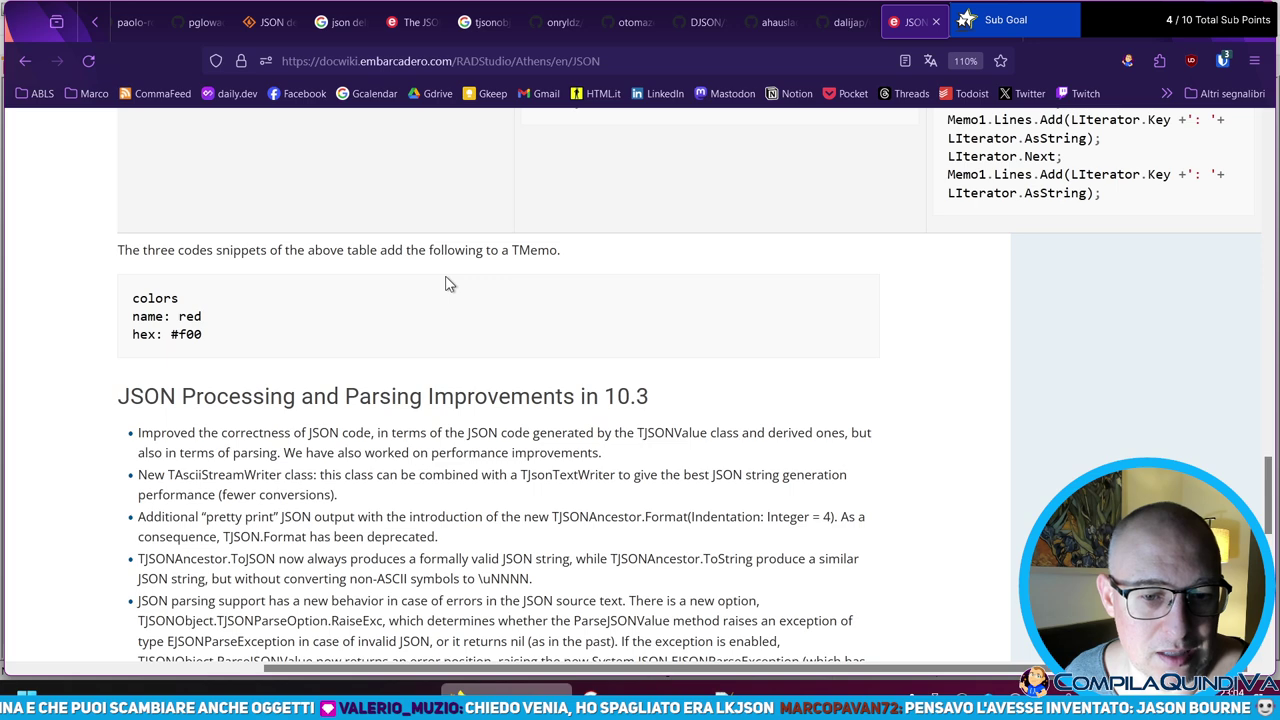
scroll(448, 284, up, 4)
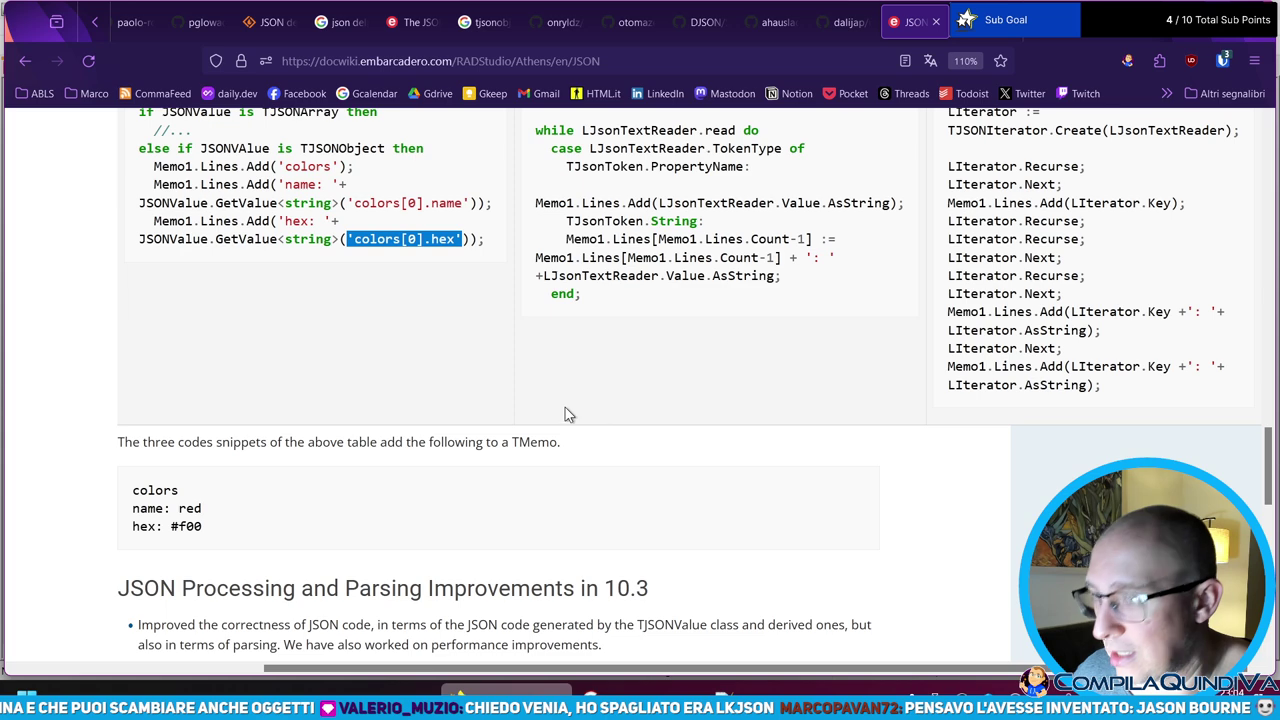
scroll(408, 311, up, 4)
drag(355, 231, 386, 250)
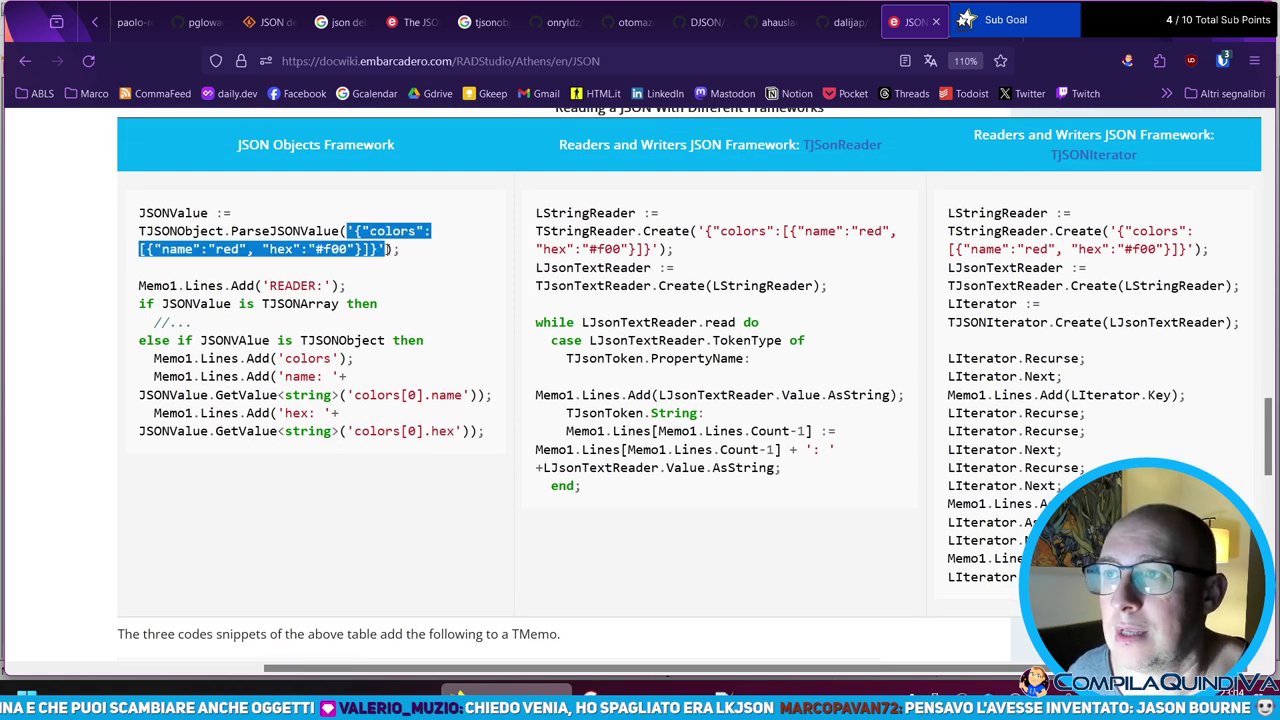
click(648, 561)
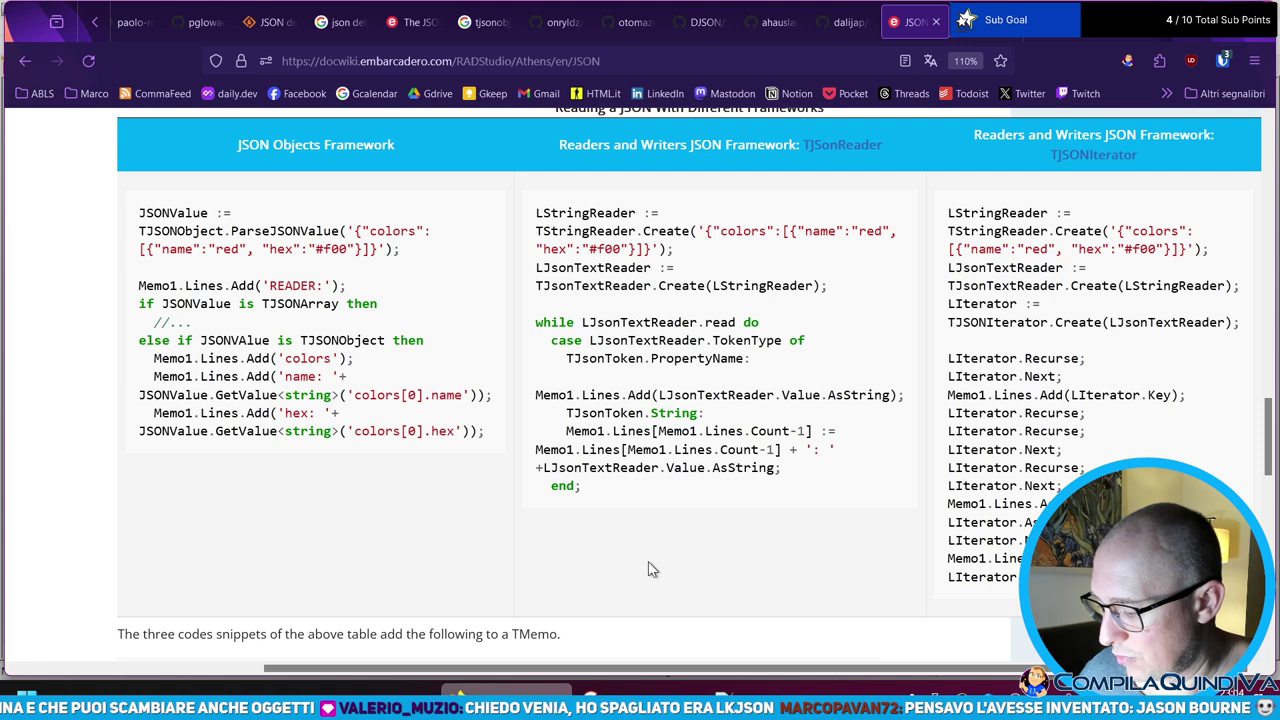
- Open the browser's developer console on the JSON page and empty it with the clear() command
key(F12)
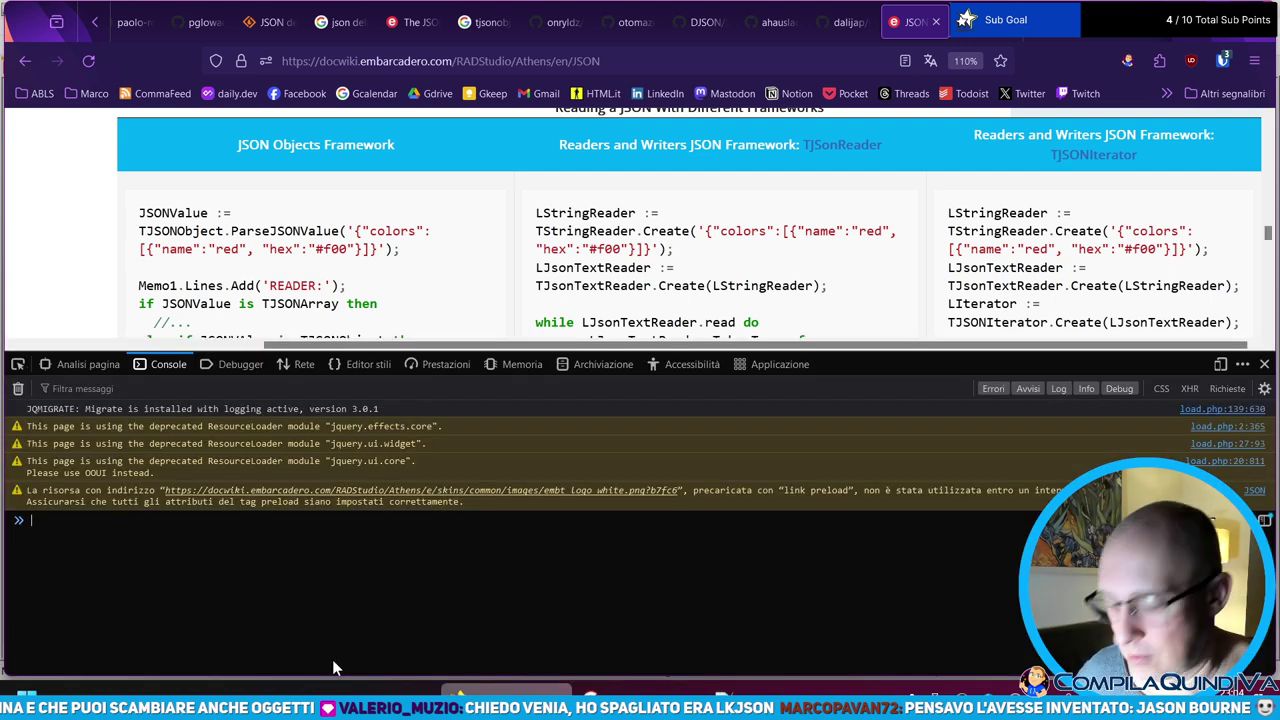
text(clear)
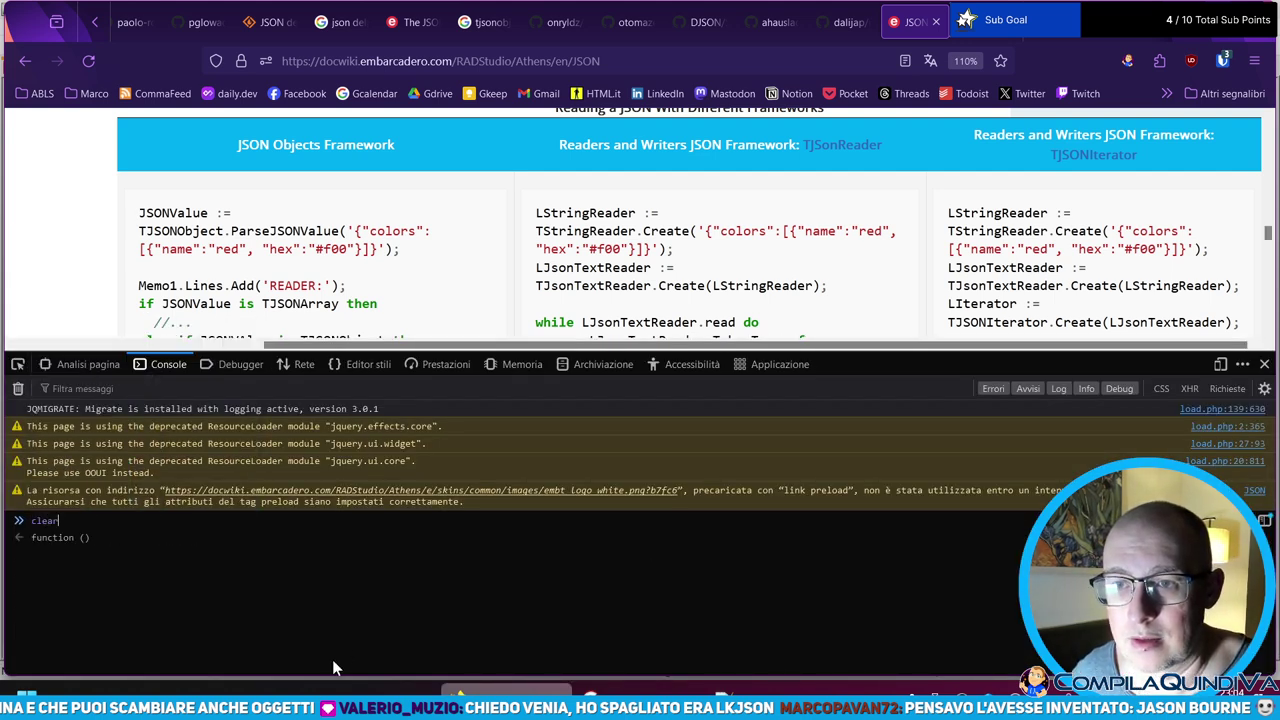
text(()
key(BackSpace)
text(()
key(Return)
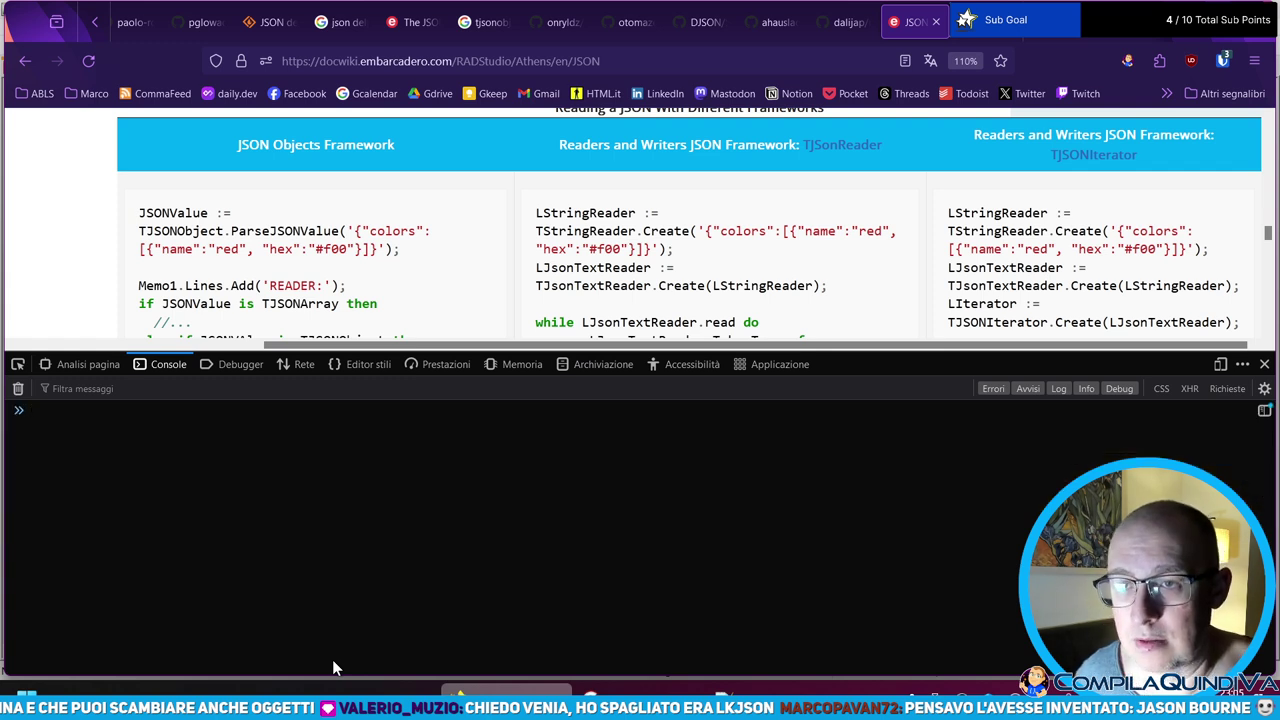
- Run JSON.parse('{"colors":[{"name":"red", "hex":"#f00"}]}') in the console and expand the result down to element 0 of colors
text(JSON.parse)
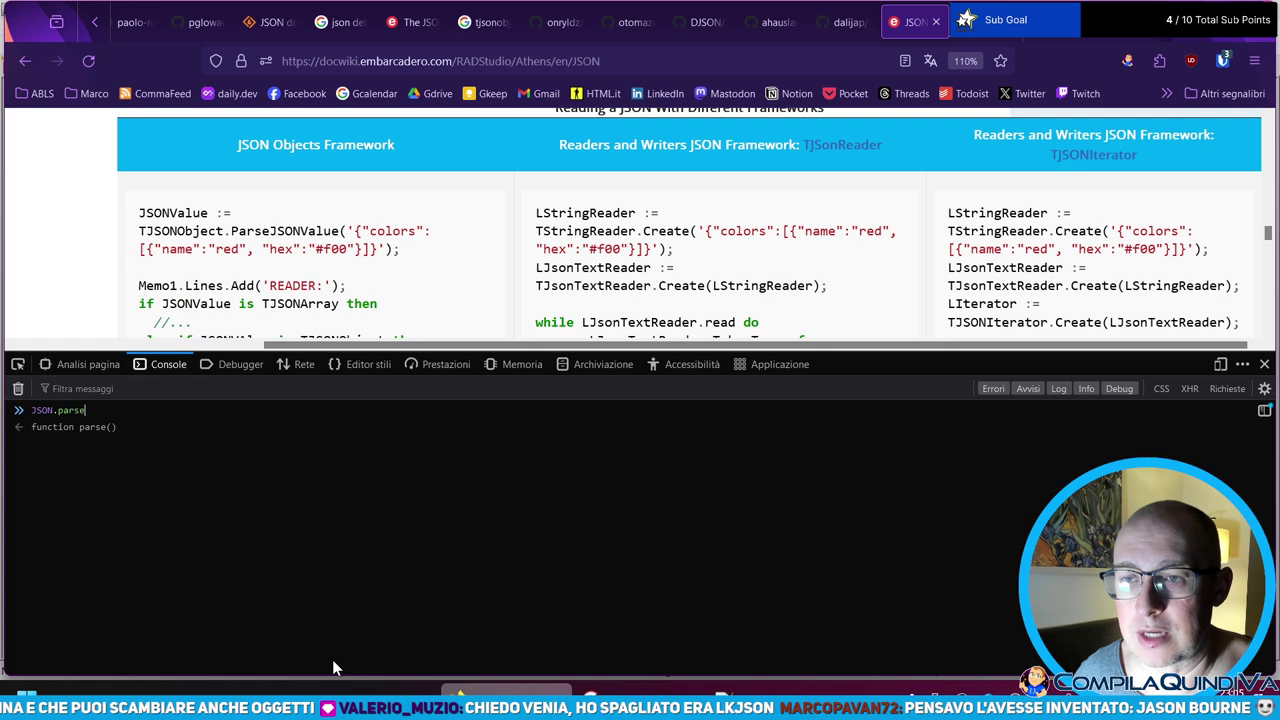
text(()
text('{"colors":[{"name":"red", "hex":"#f00"}]}')
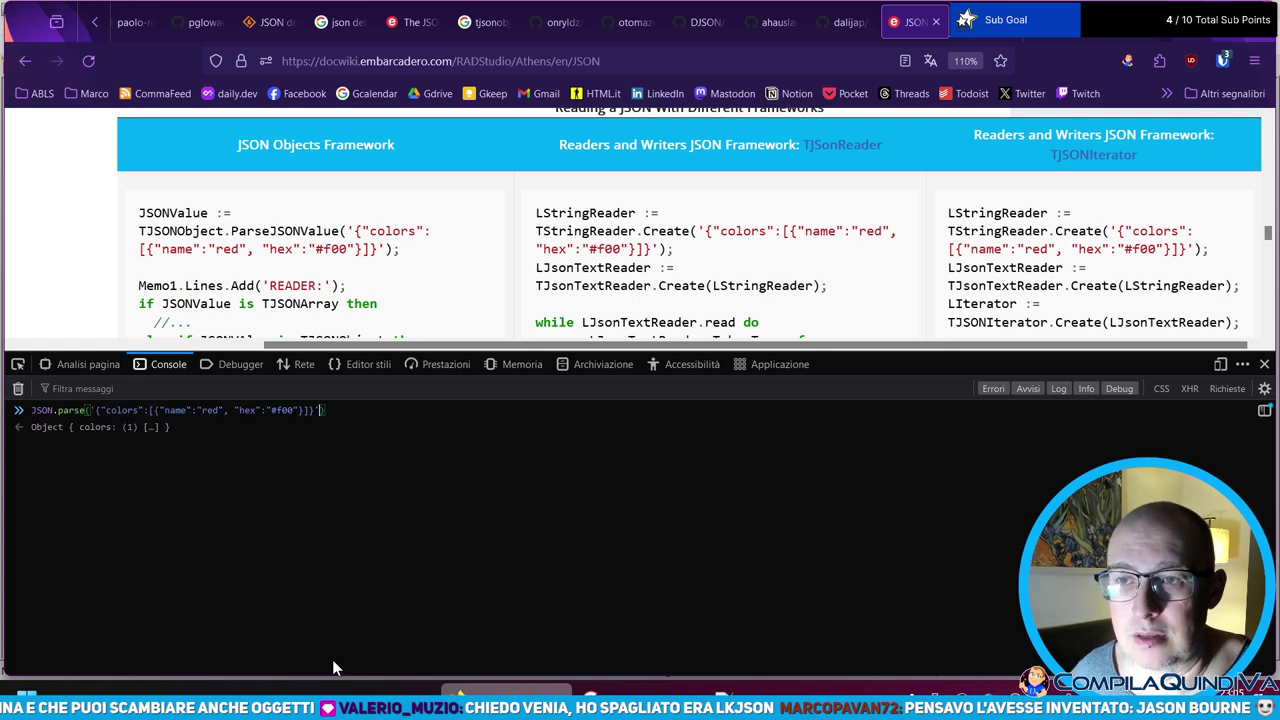
key(Return)
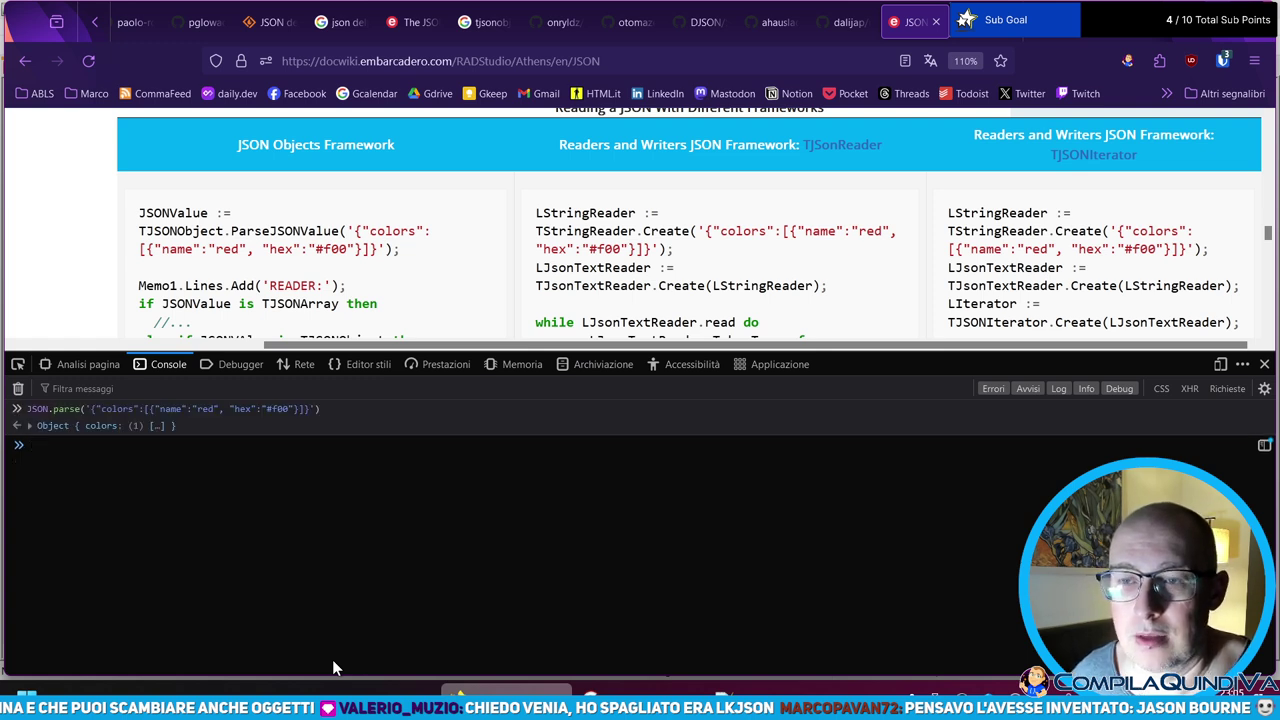
click(29, 427)
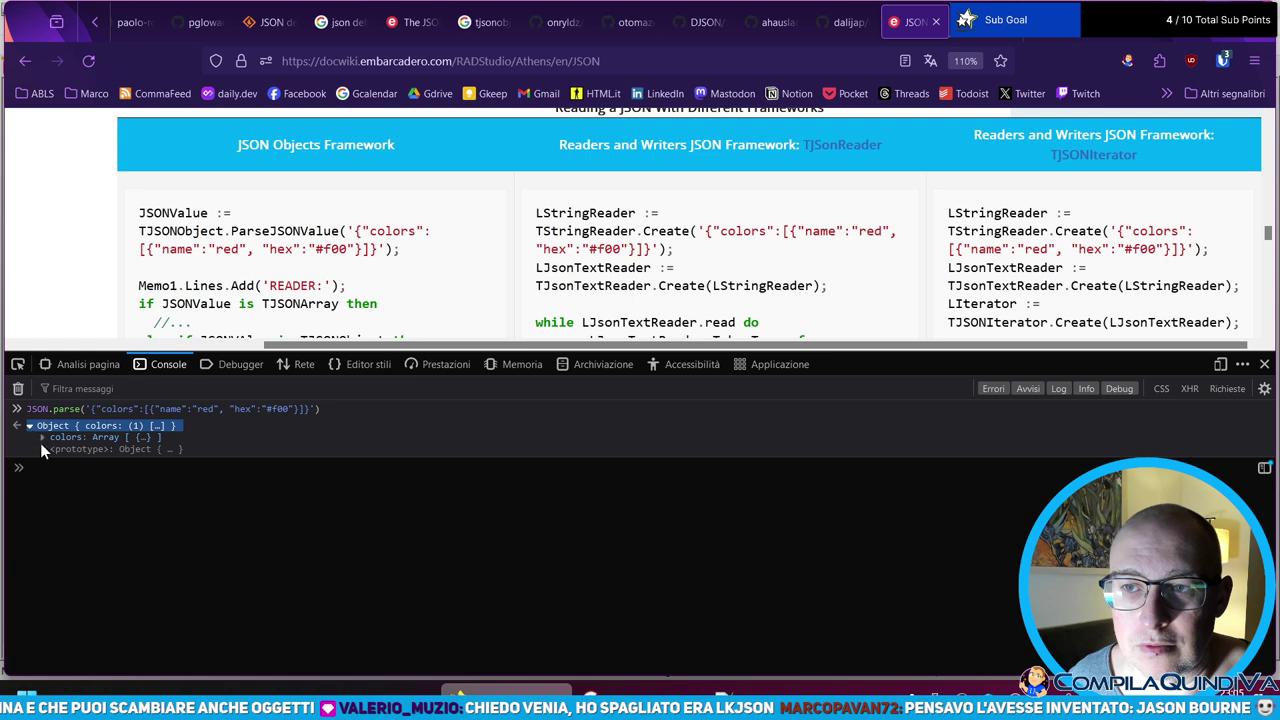
click(43, 437)
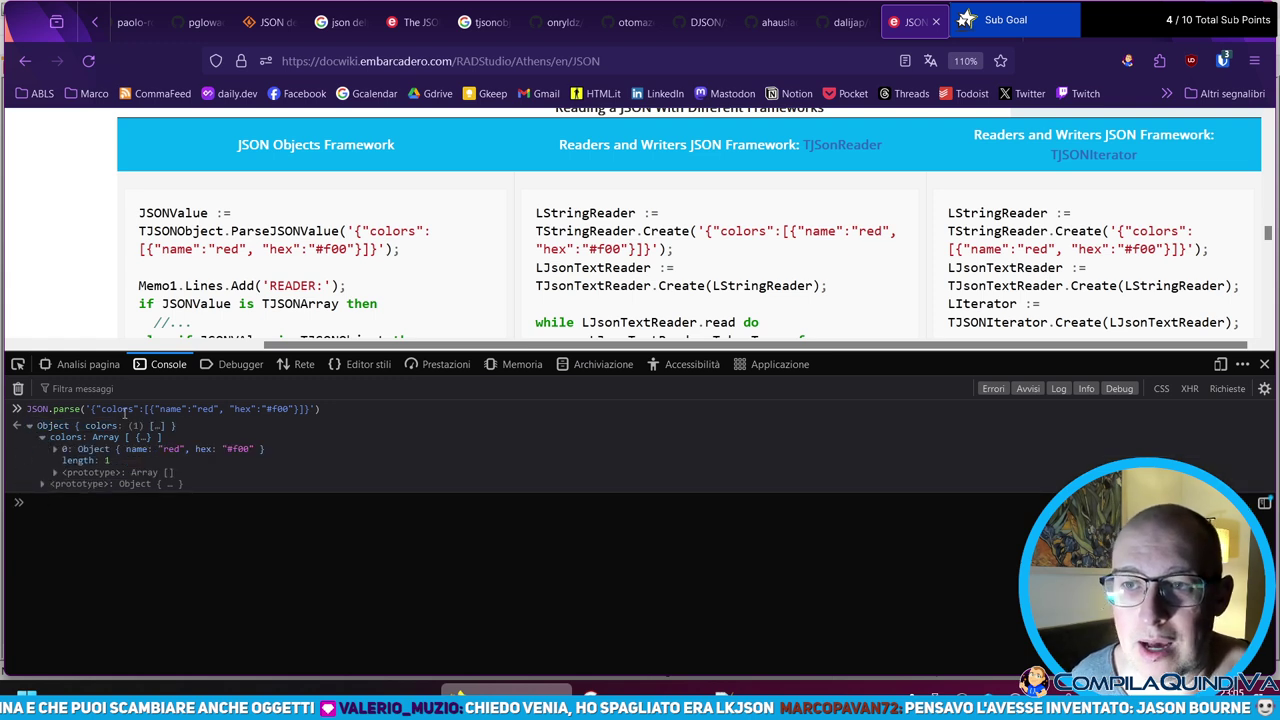
click(55, 450)
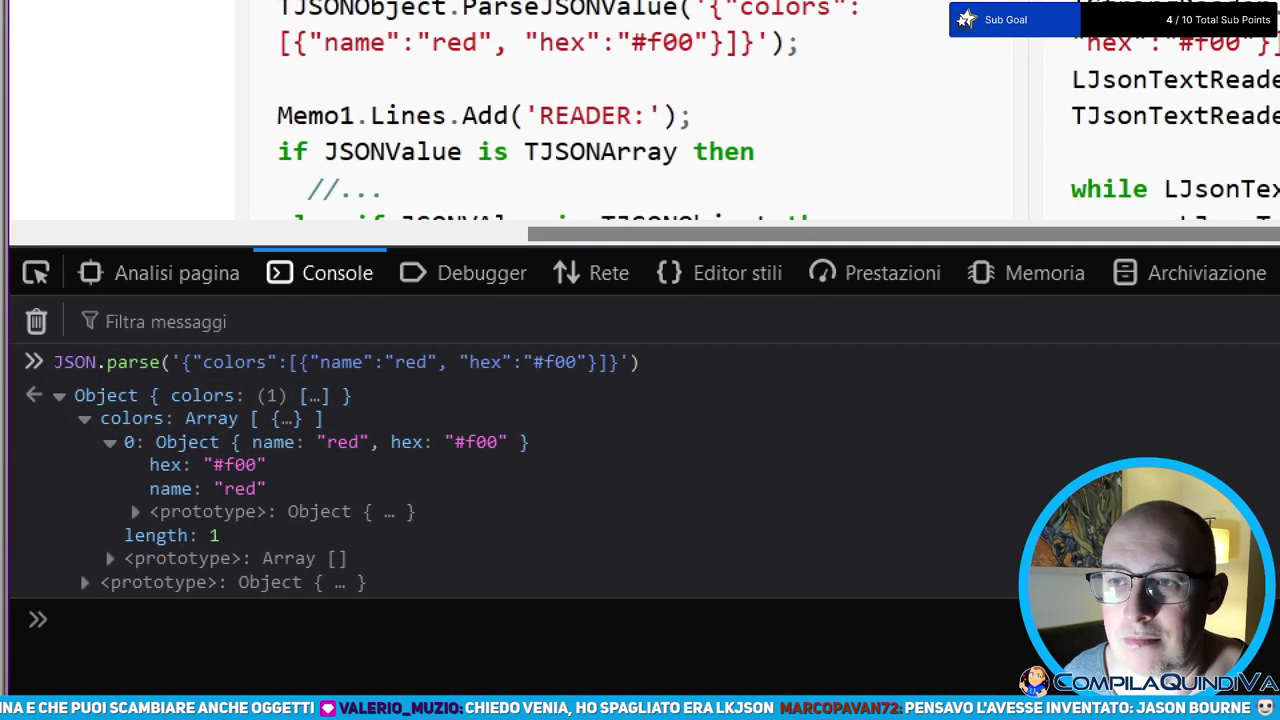
- Mark the colors array, its element 0 and the hex and name properties in the parsed output, and close the developer tools
mouse_move(92, 442)
mouse_down()
mouse_move(161, 440)
mouse_move(68, 535)
mouse_move(100, 530)
mouse_up()
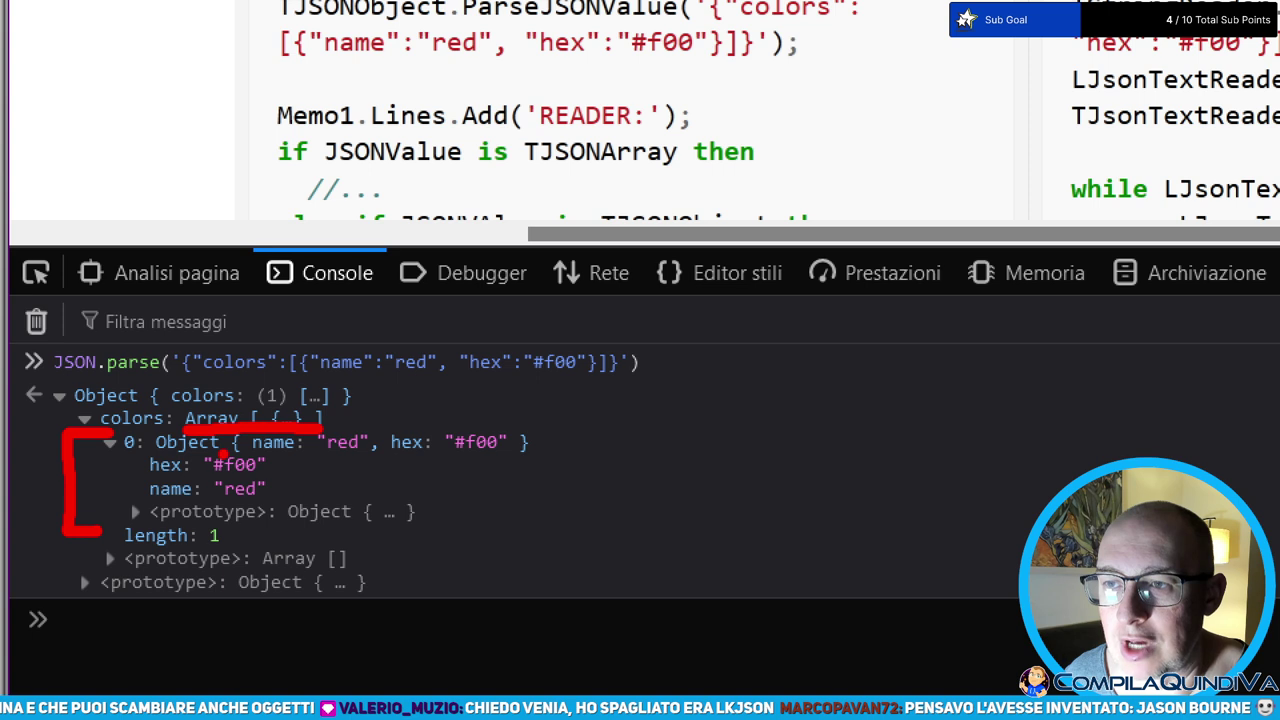
drag(277, 449, 508, 470)
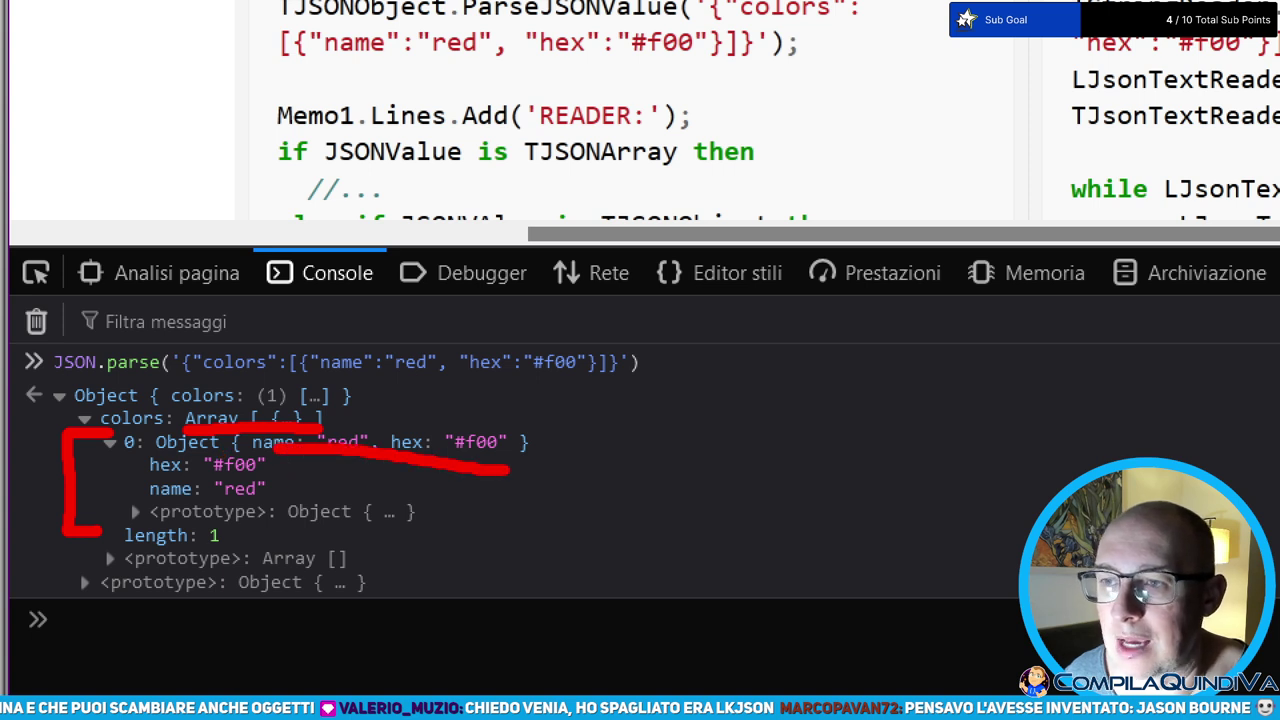
mouse_move(135, 460)
mouse_down()
mouse_move(110, 500)
mouse_move(132, 497)
mouse_up()
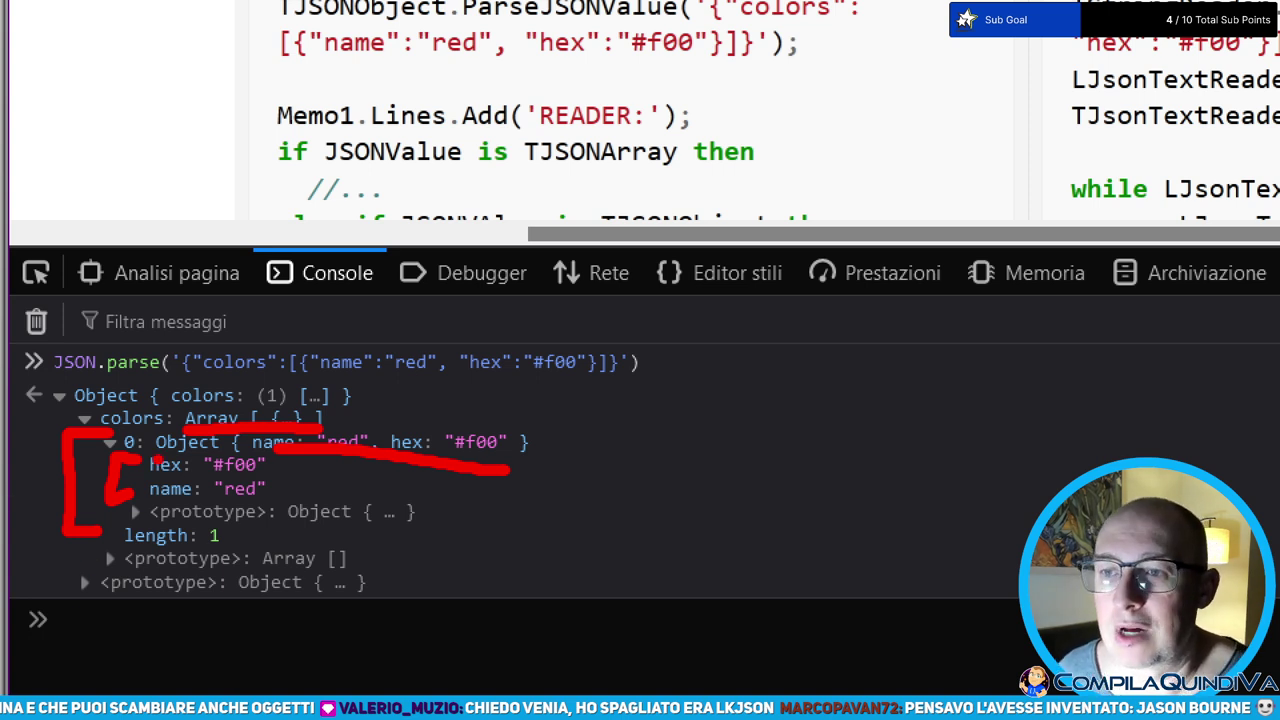
drag(137, 463, 140, 500)
mouse_move(268, 463)
mouse_down()
mouse_move(288, 463)
mouse_move(303, 488)
mouse_move(286, 492)
mouse_up()
key(Escape)
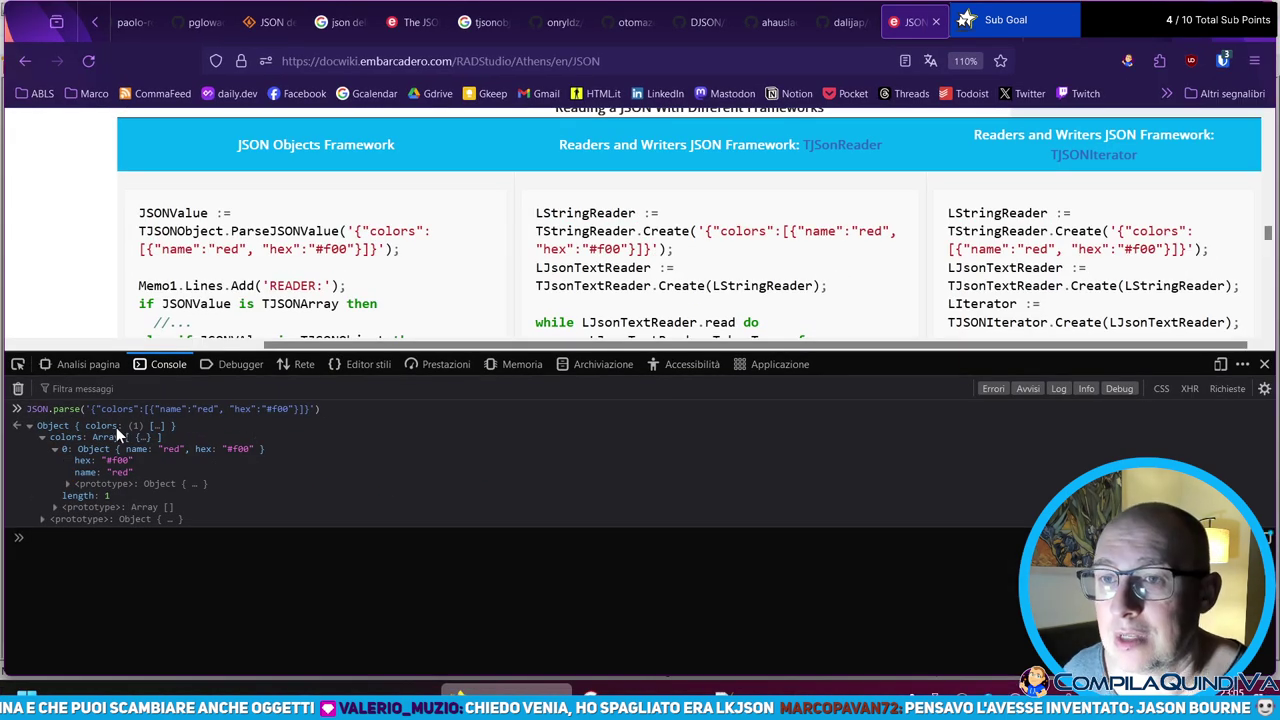
click(1264, 364)
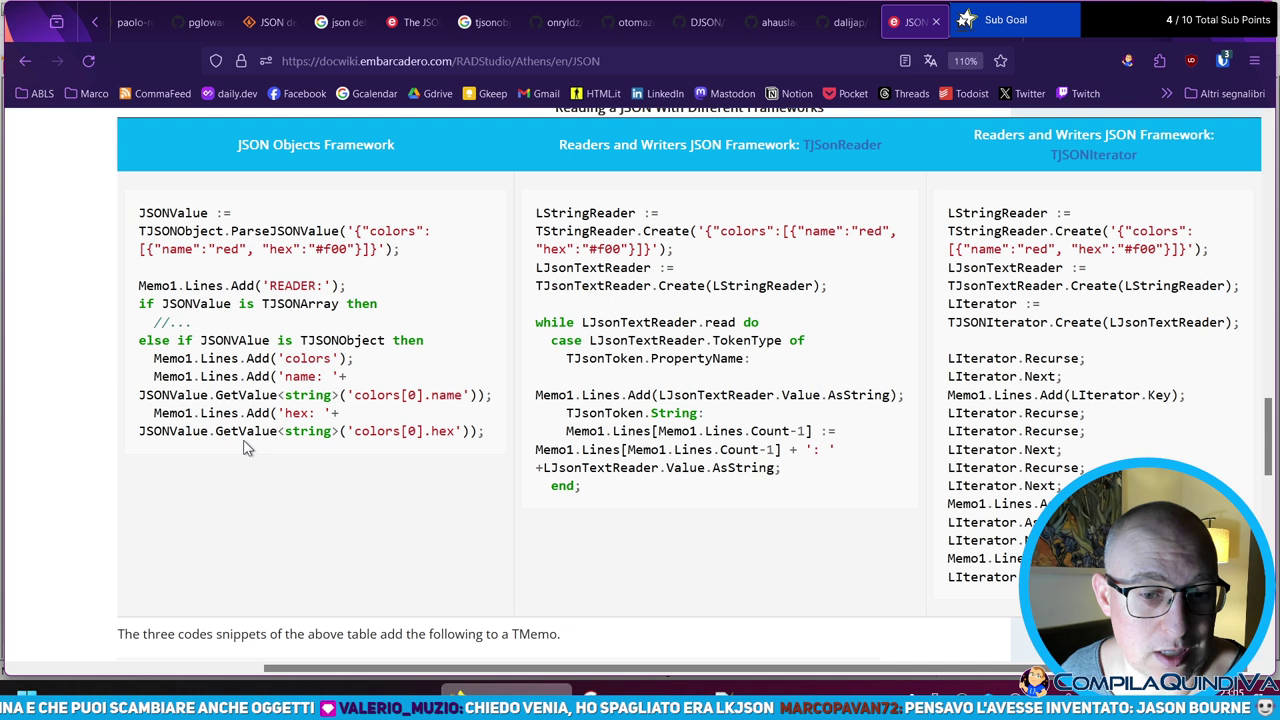
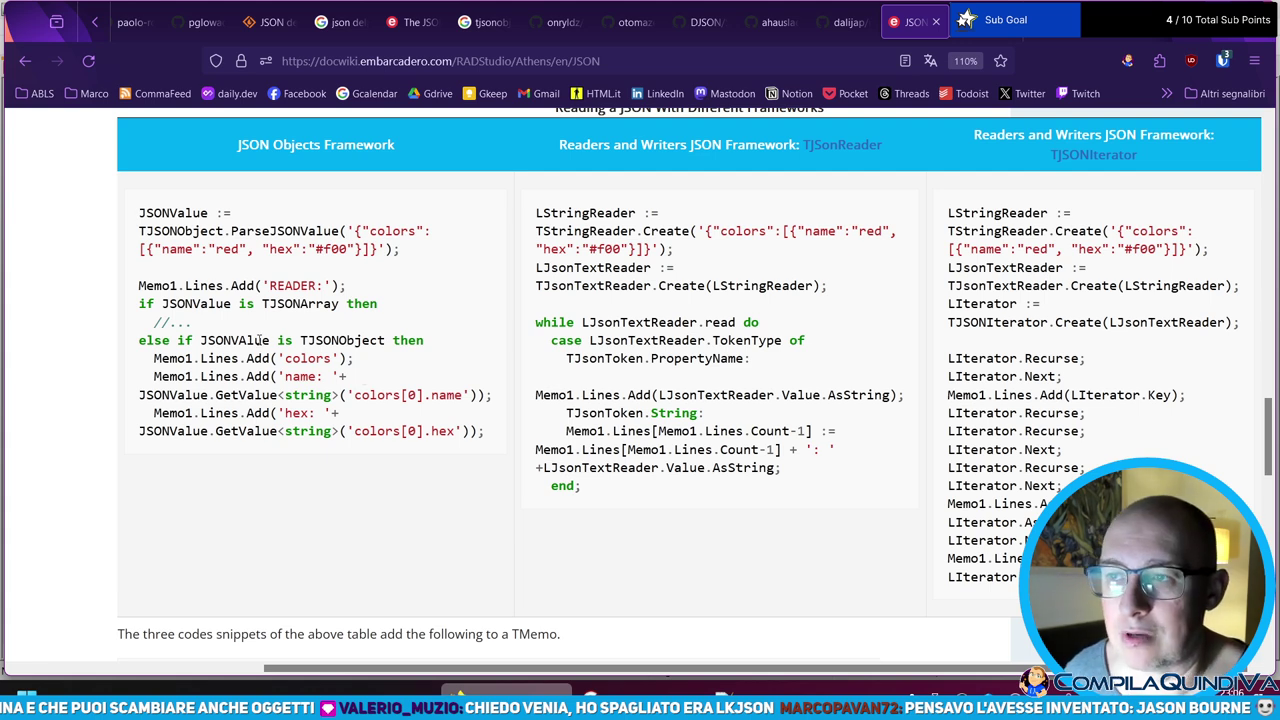
- Compare the GetValue lines of the JSON Objects snippet with the whole TJSonReader snippet
drag(285, 376, 405, 431)
click(742, 322)
drag(566, 206, 752, 503)
click(714, 449)
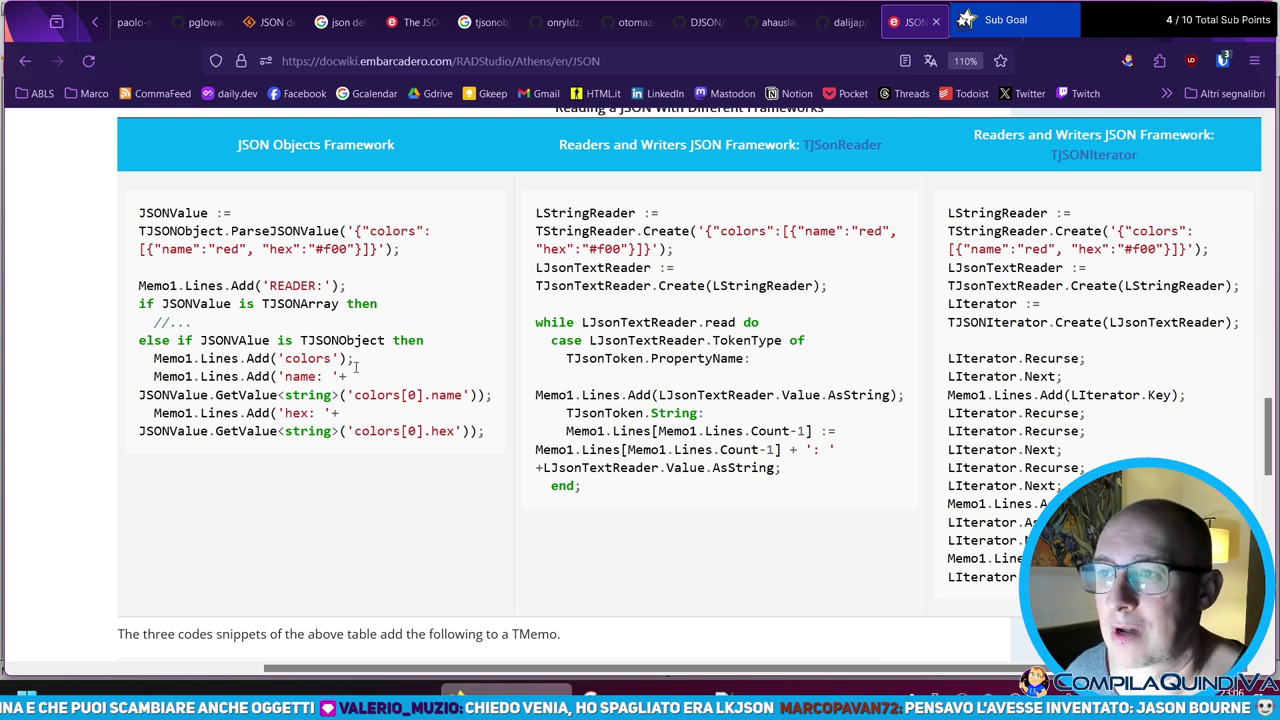
- Examine the nesting of the ParseJSONValue string, from the outer object to the colors array and its inner object
drag(355, 231, 376, 252)
click(349, 268)
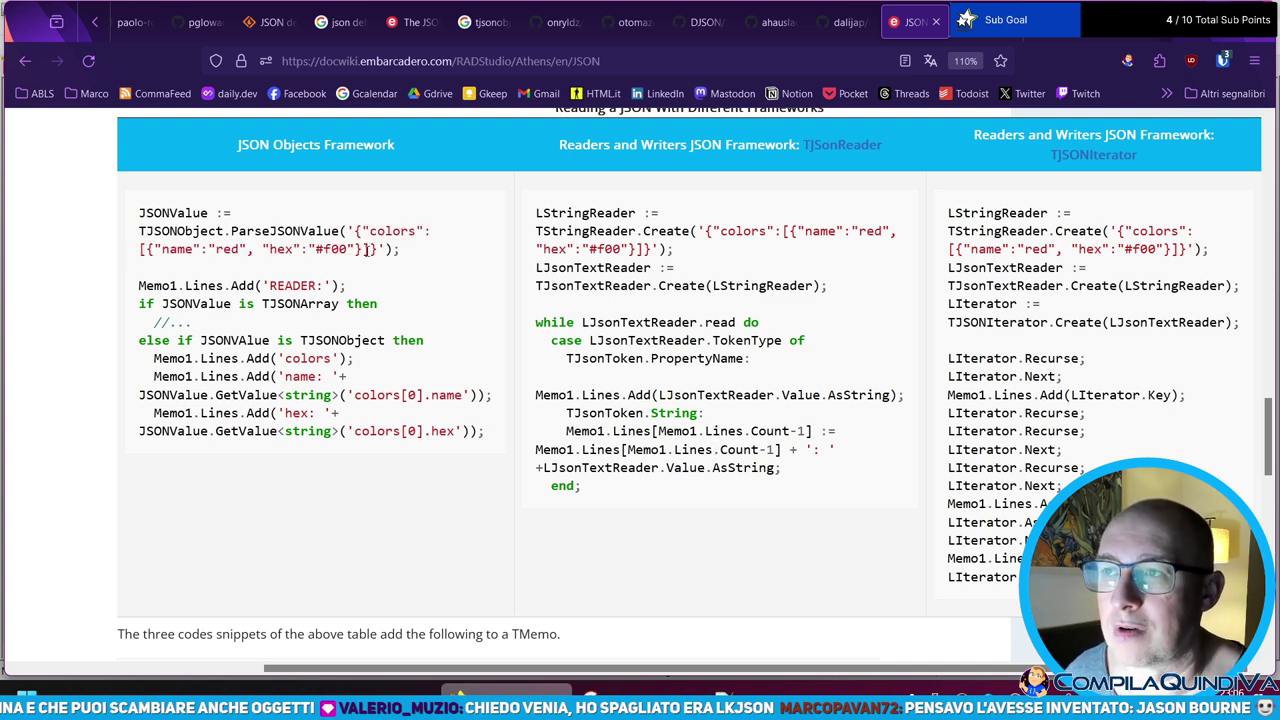
drag(140, 249, 355, 250)
click(376, 249)
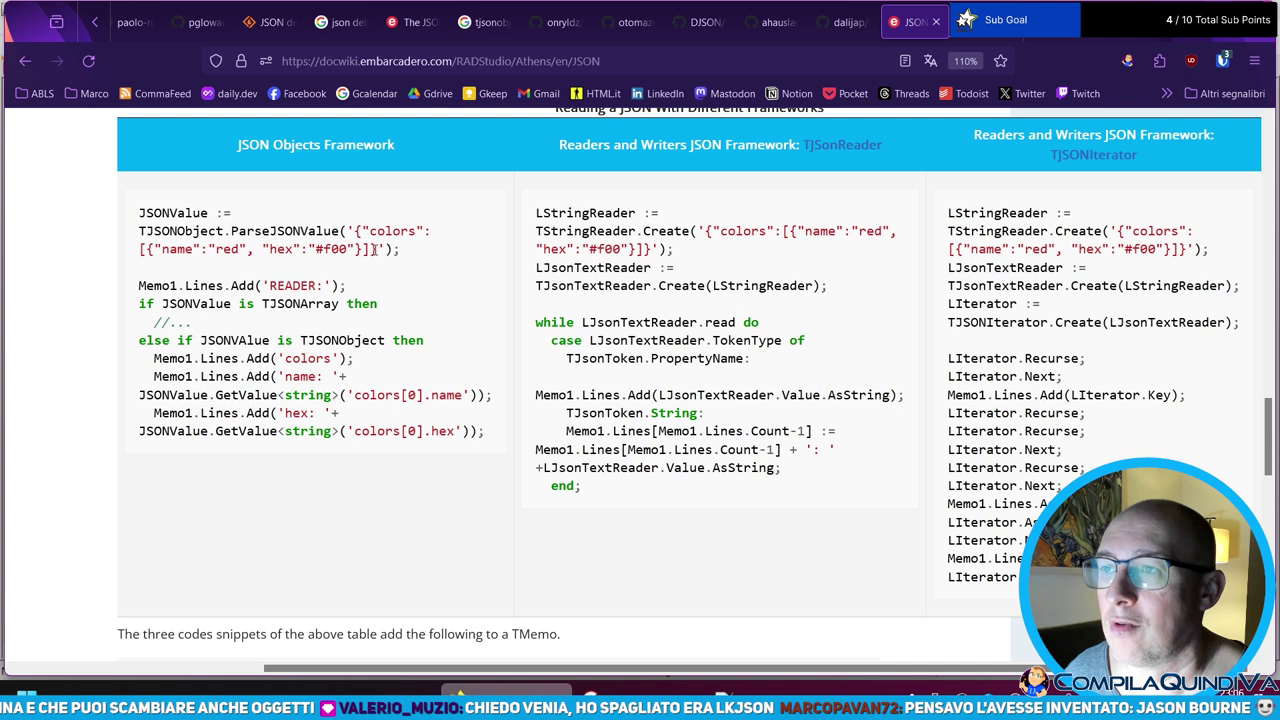
drag(157, 247, 357, 250)
click(357, 250)
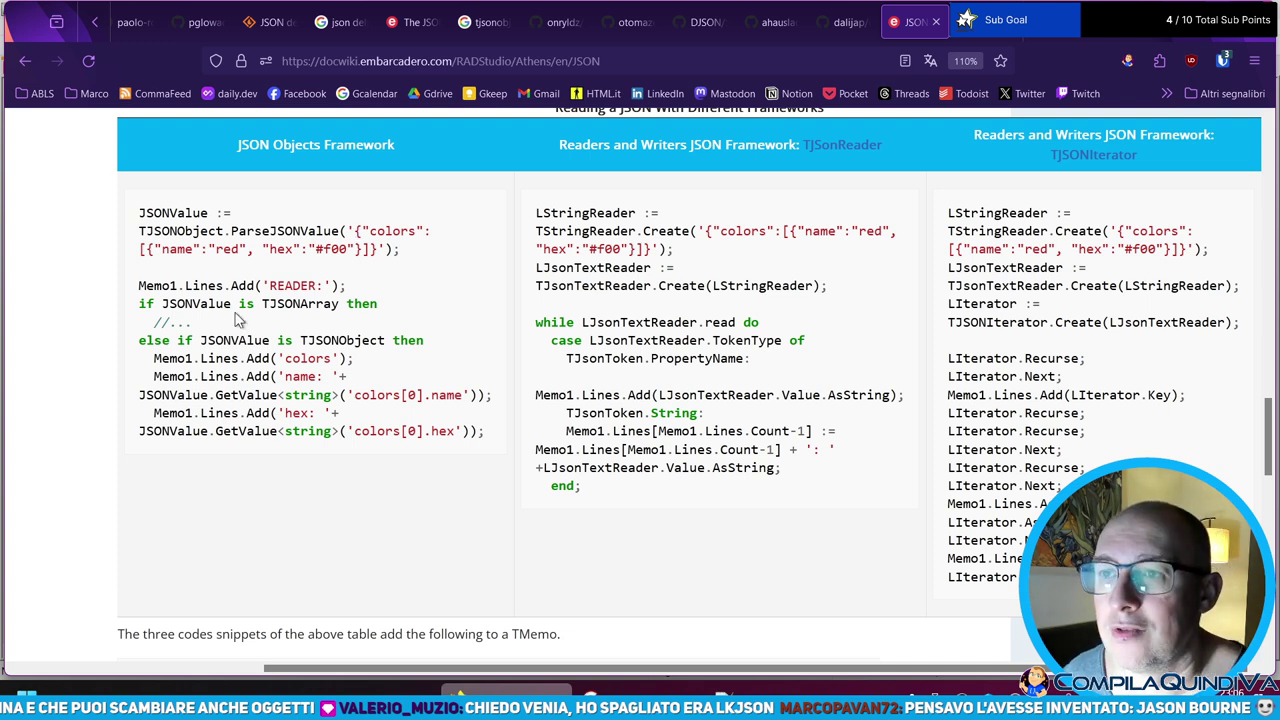
- Compare the GetValue<string>('colors[0].name') and ParseJSONValue calls with the longer TJSonReader code
drag(215, 395, 486, 397)
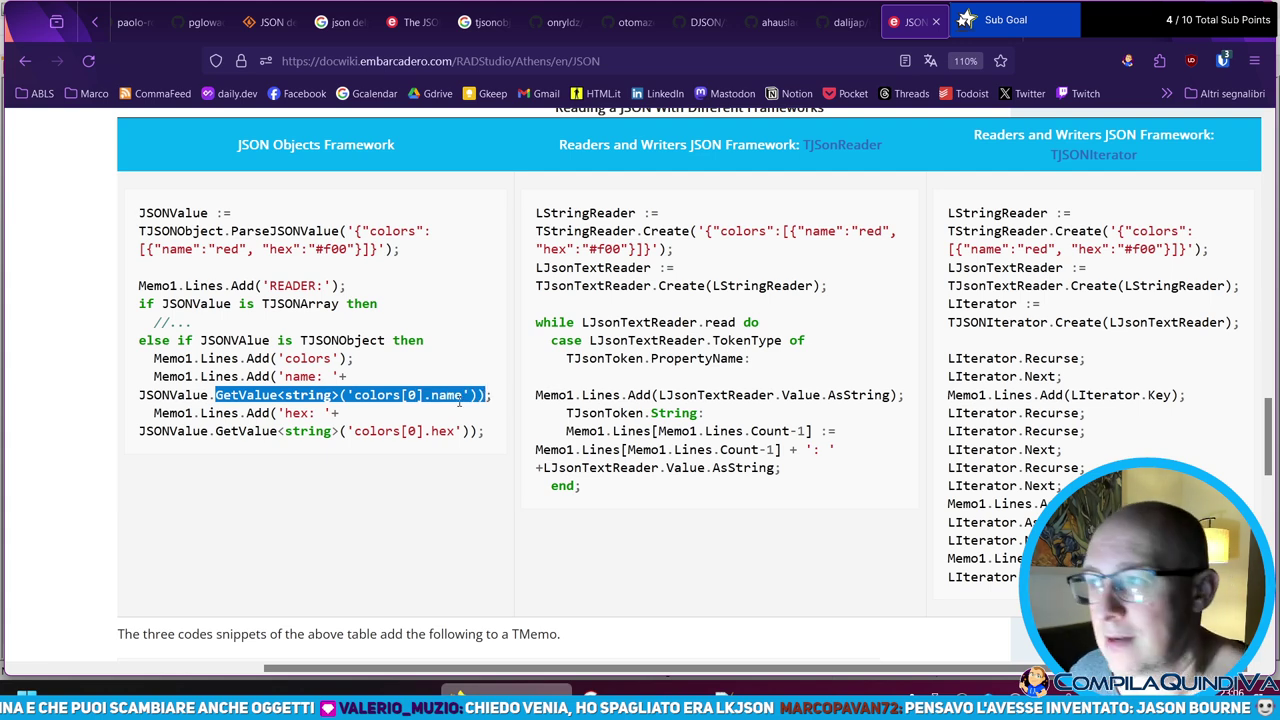
drag(537, 213, 700, 533)
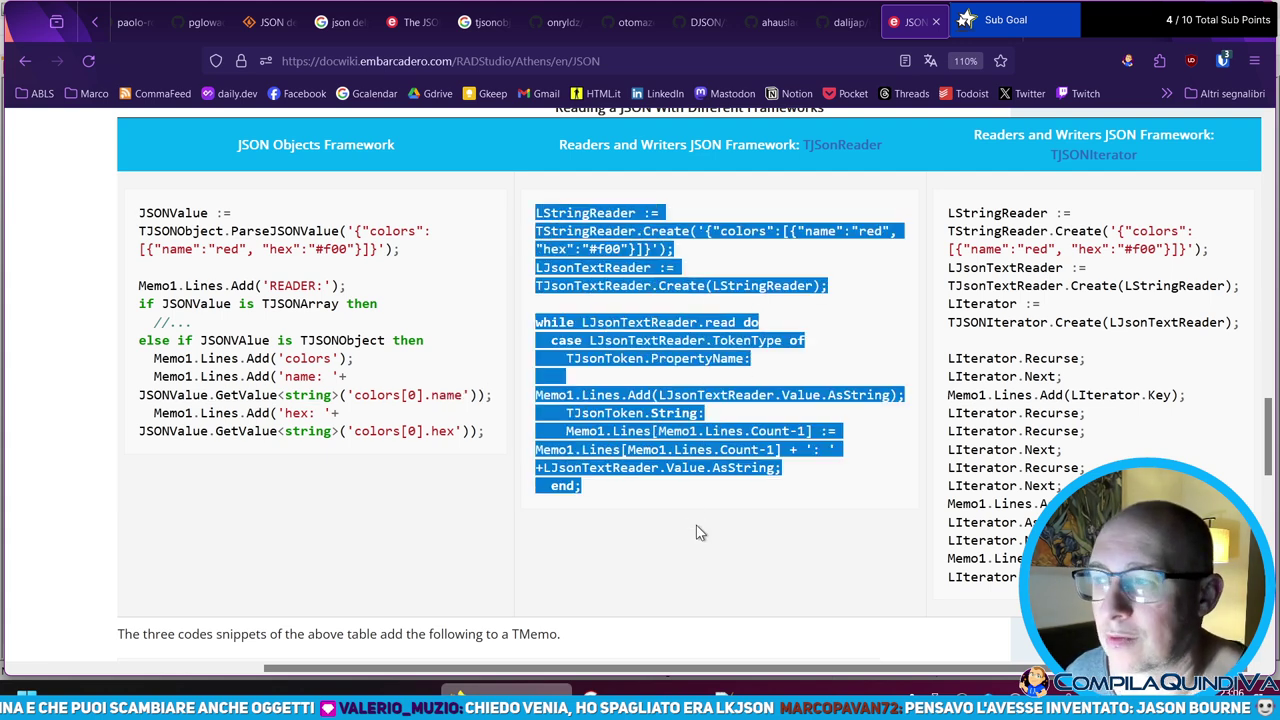
click(698, 528)
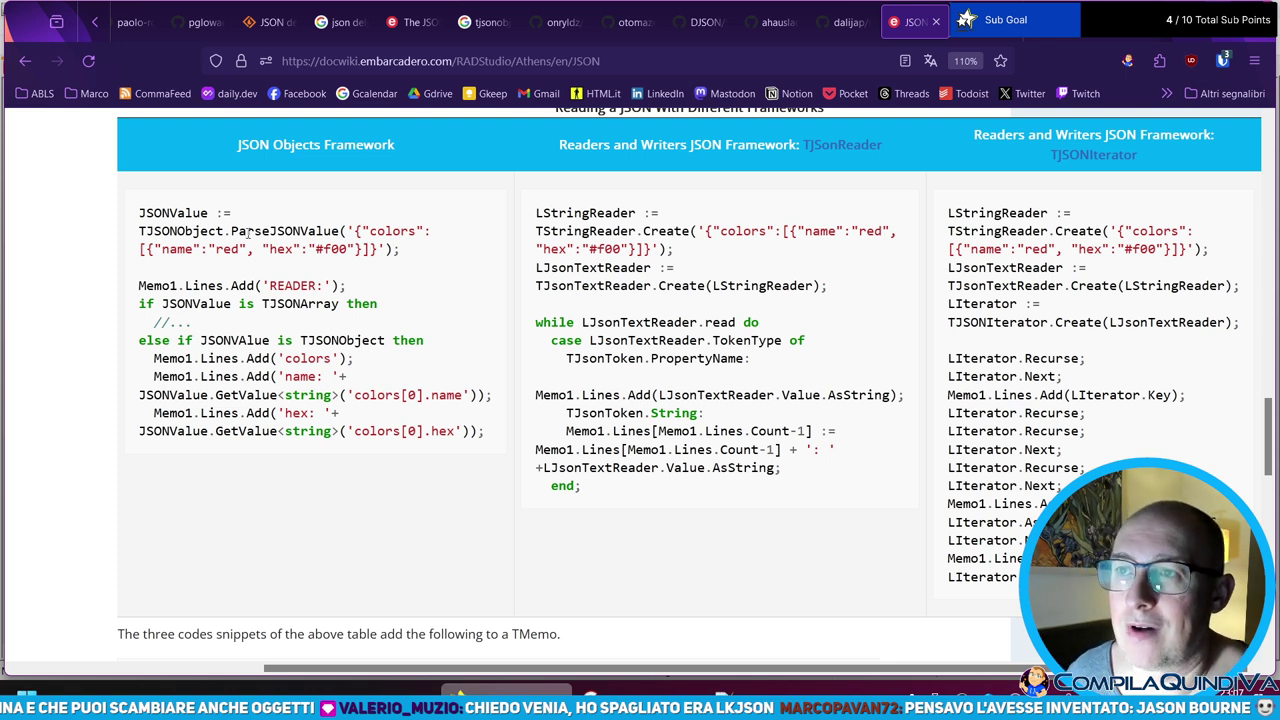
drag(231, 230, 347, 231)
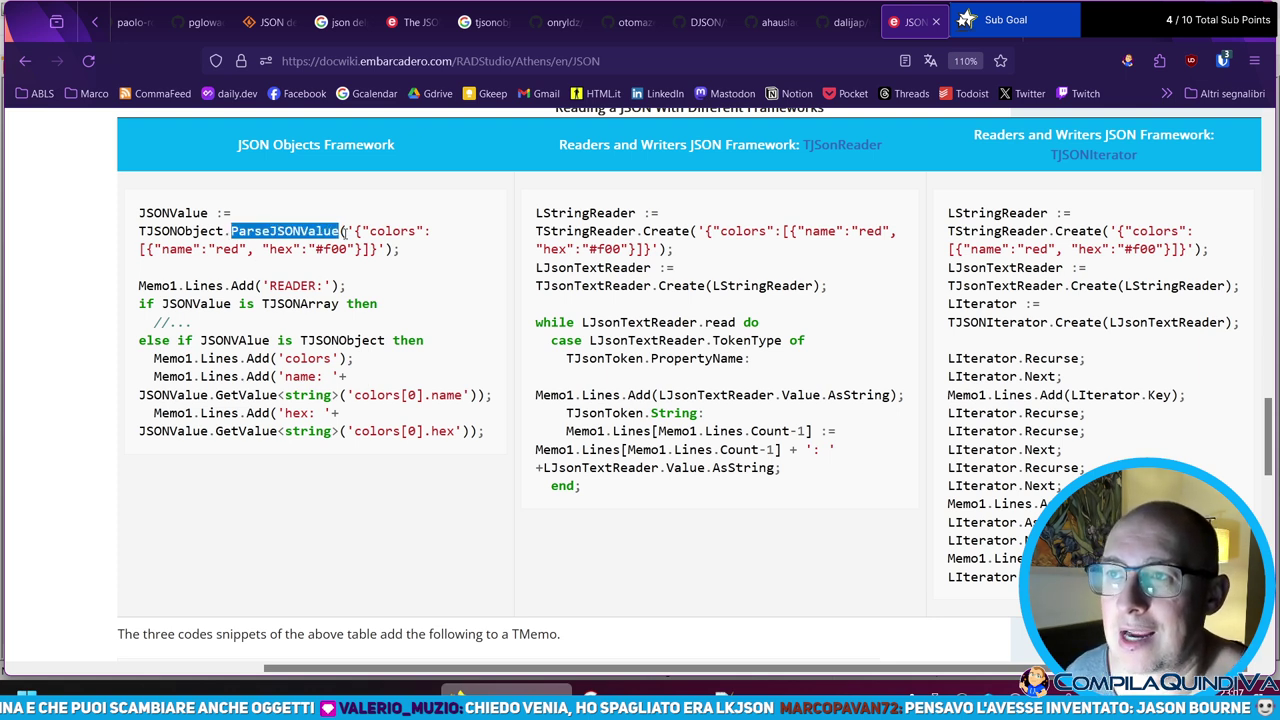
click(333, 378)
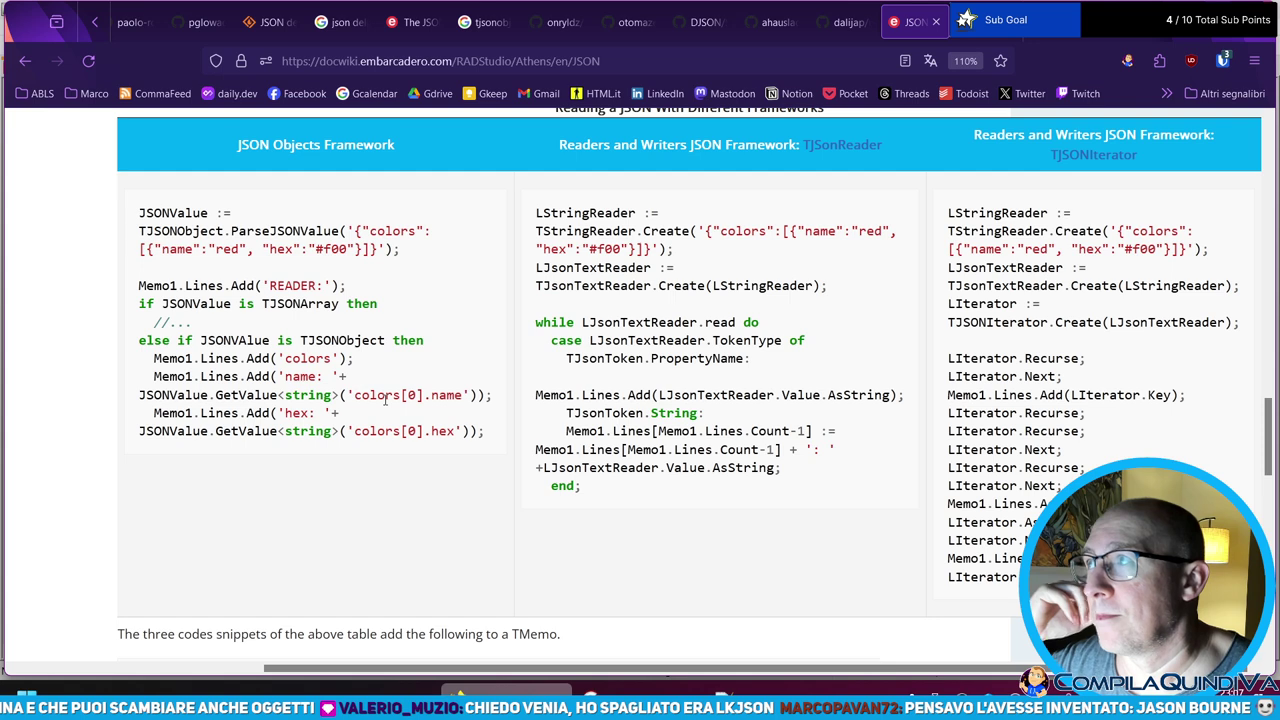
- Open jsonplaceholder.typicode.com/users in a new tab and show the response as raw data
key(ctrl+t)
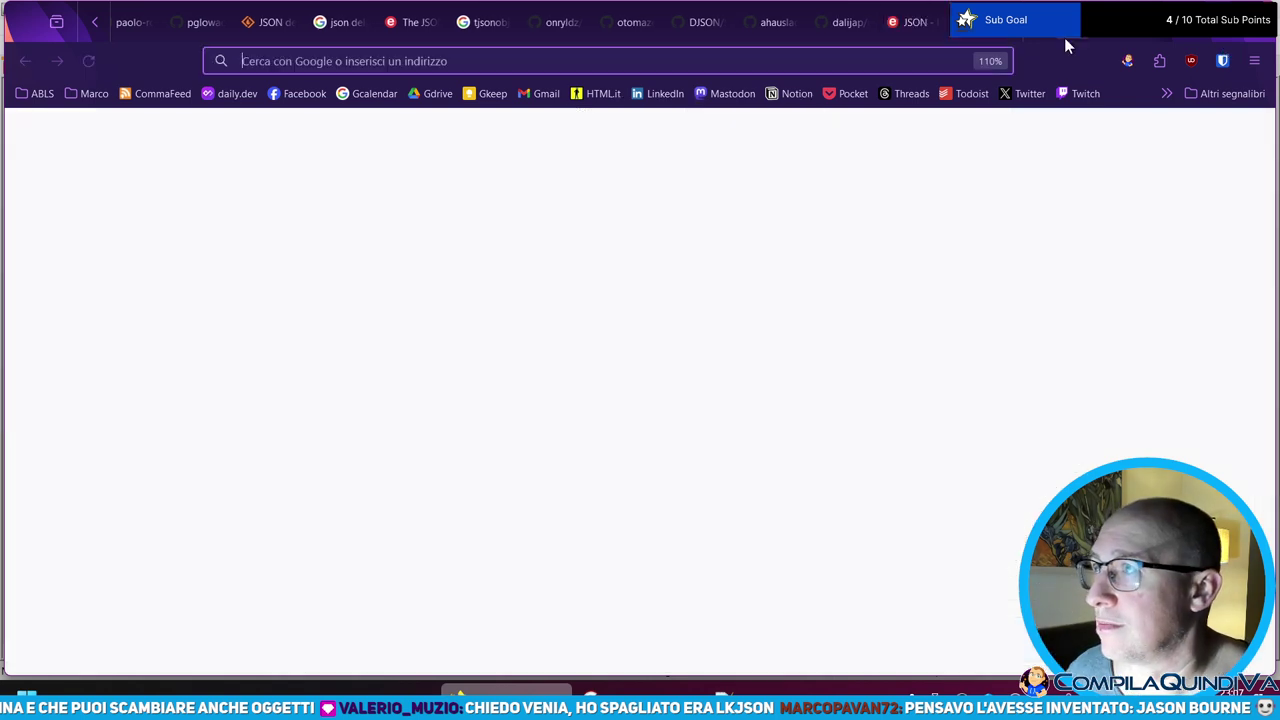
text(jsonpl)
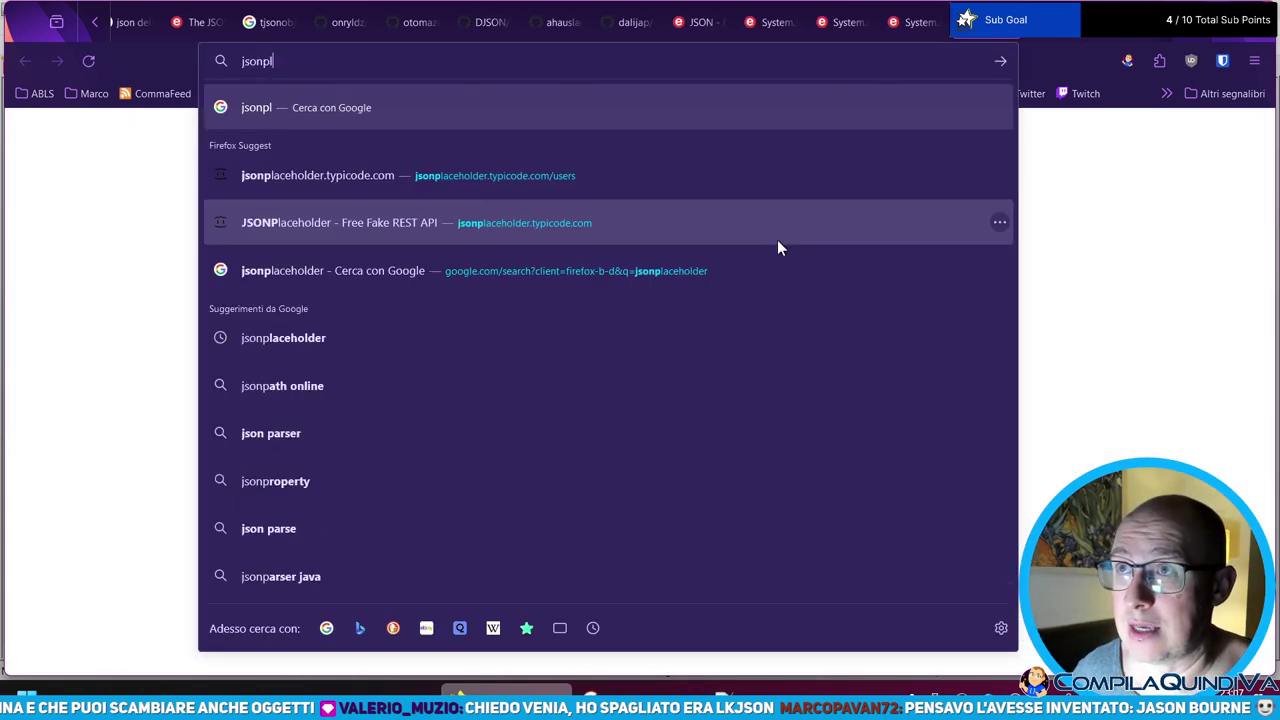
text(a)
key(Down)
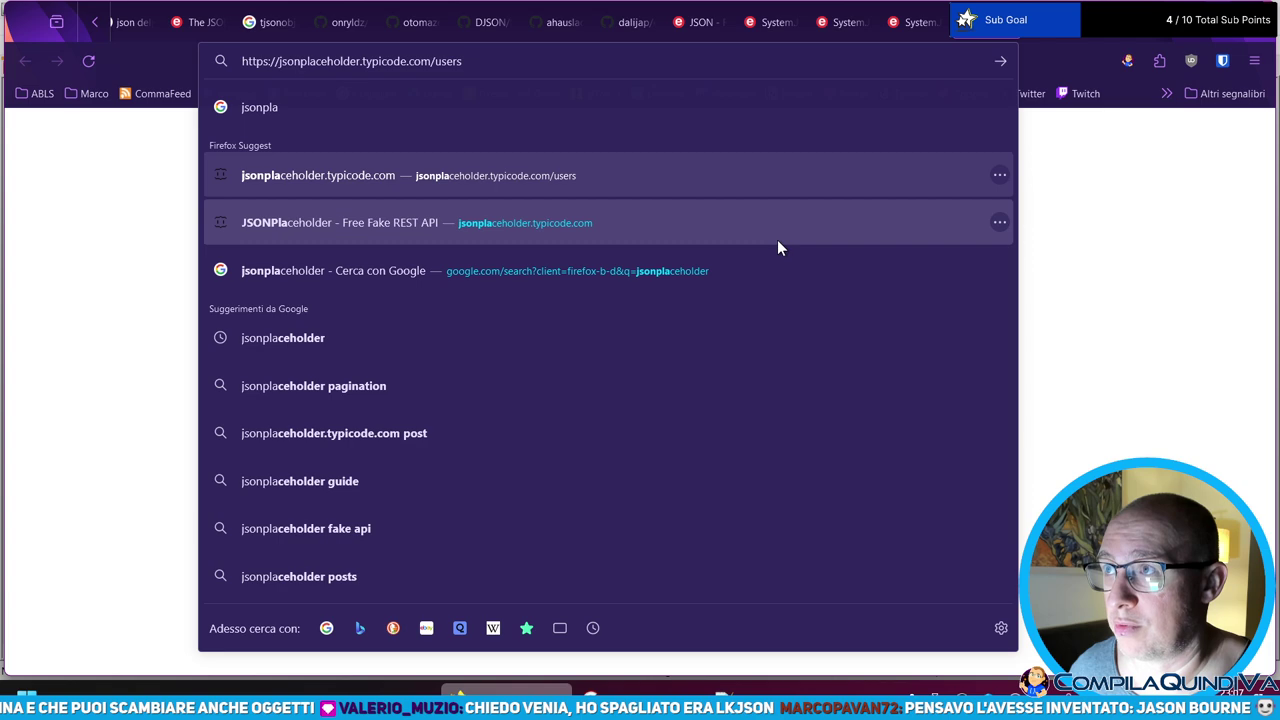
key(Return)
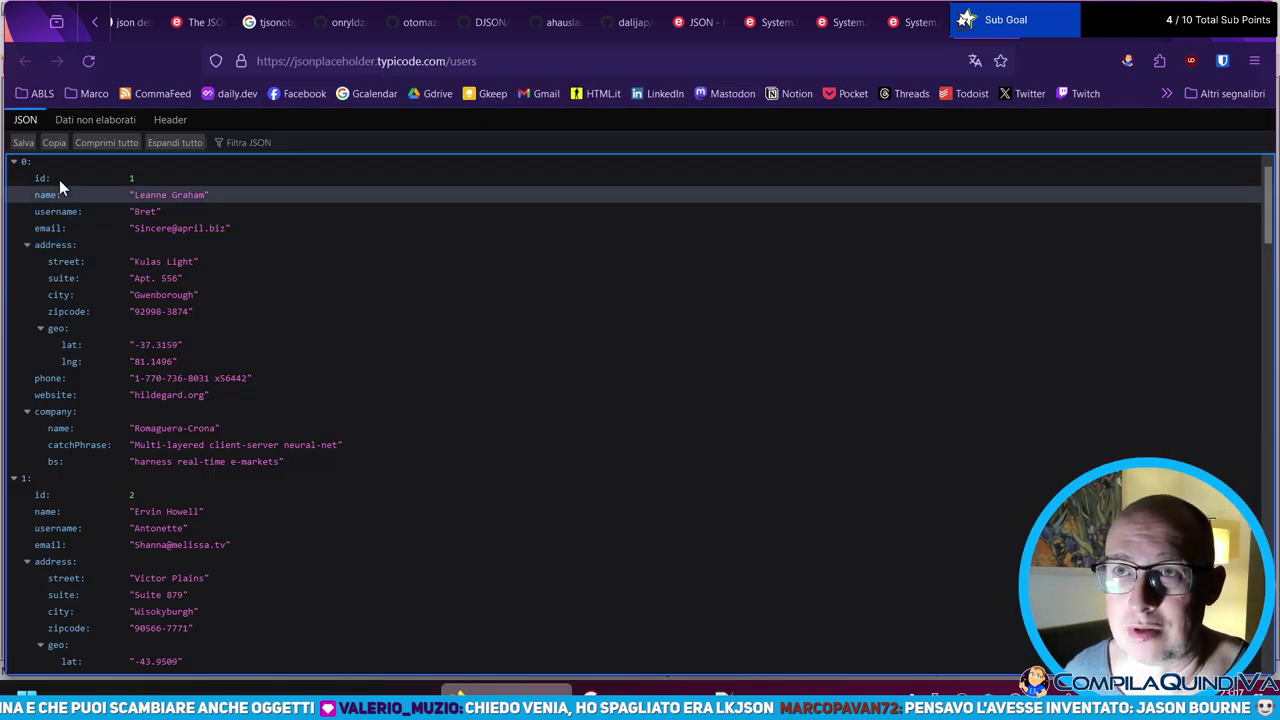
click(97, 120)
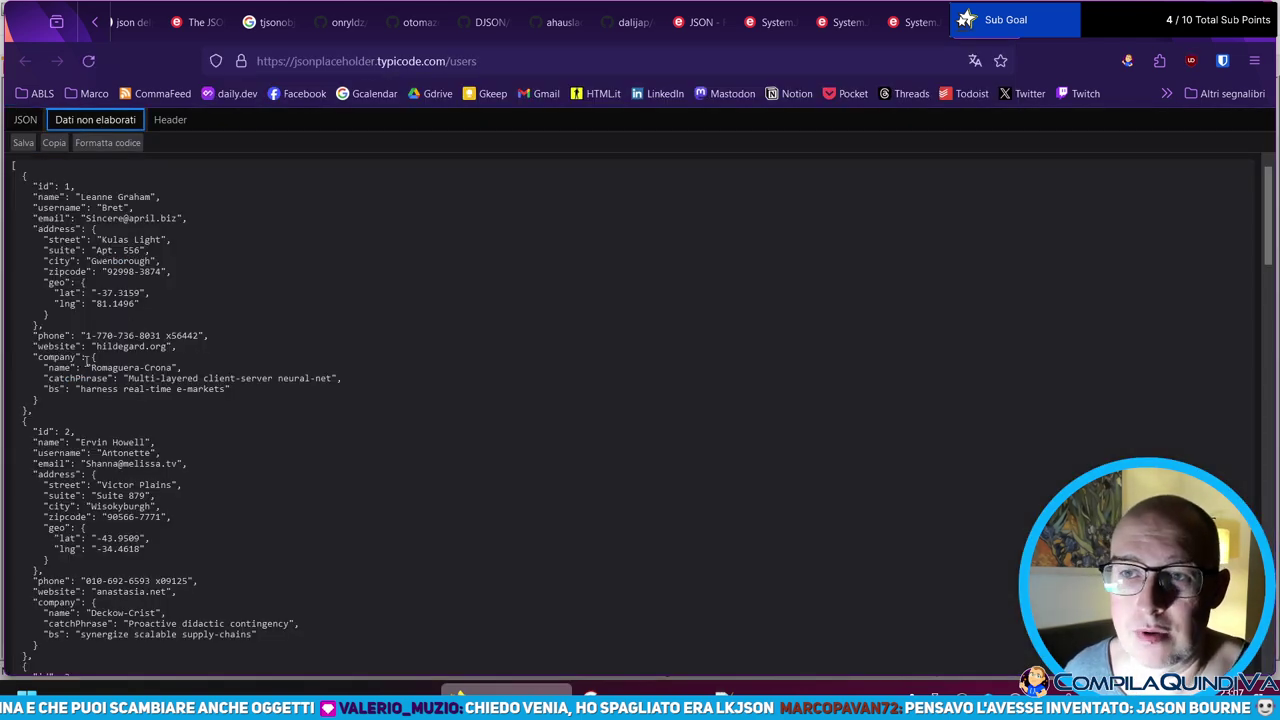
- Enlarge the users response to 130% and compare its structured JSON view with the raw data
key(ctrl+plus)
key(ctrl+plus)
key(ctrl+plus)
click(125, 158)
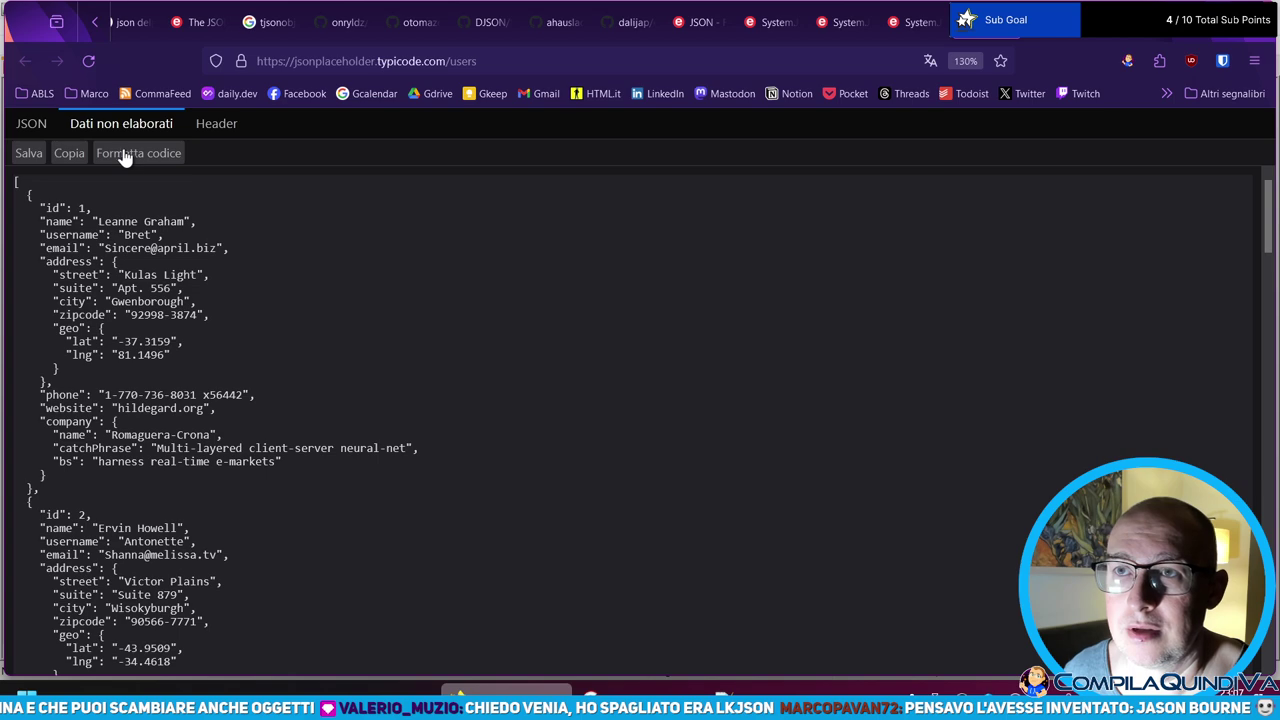
click(40, 120)
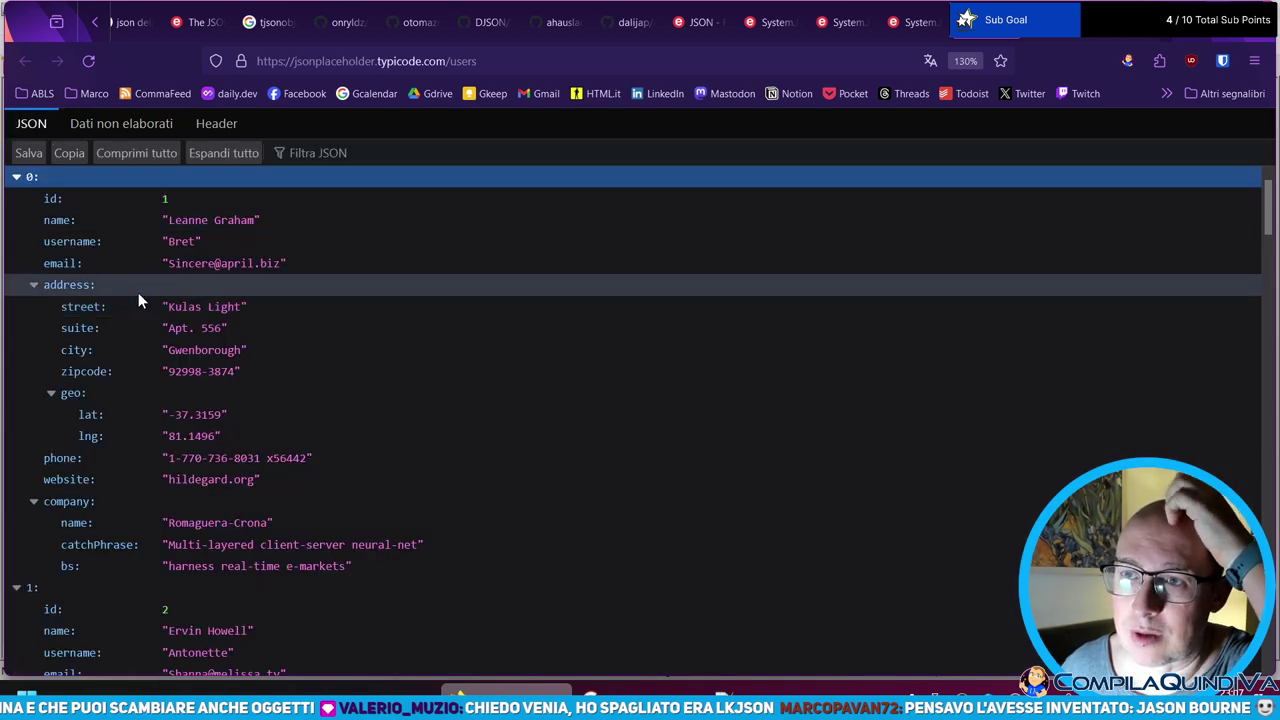
scroll(149, 291, down, 1)
scroll(180, 240, up, 1)
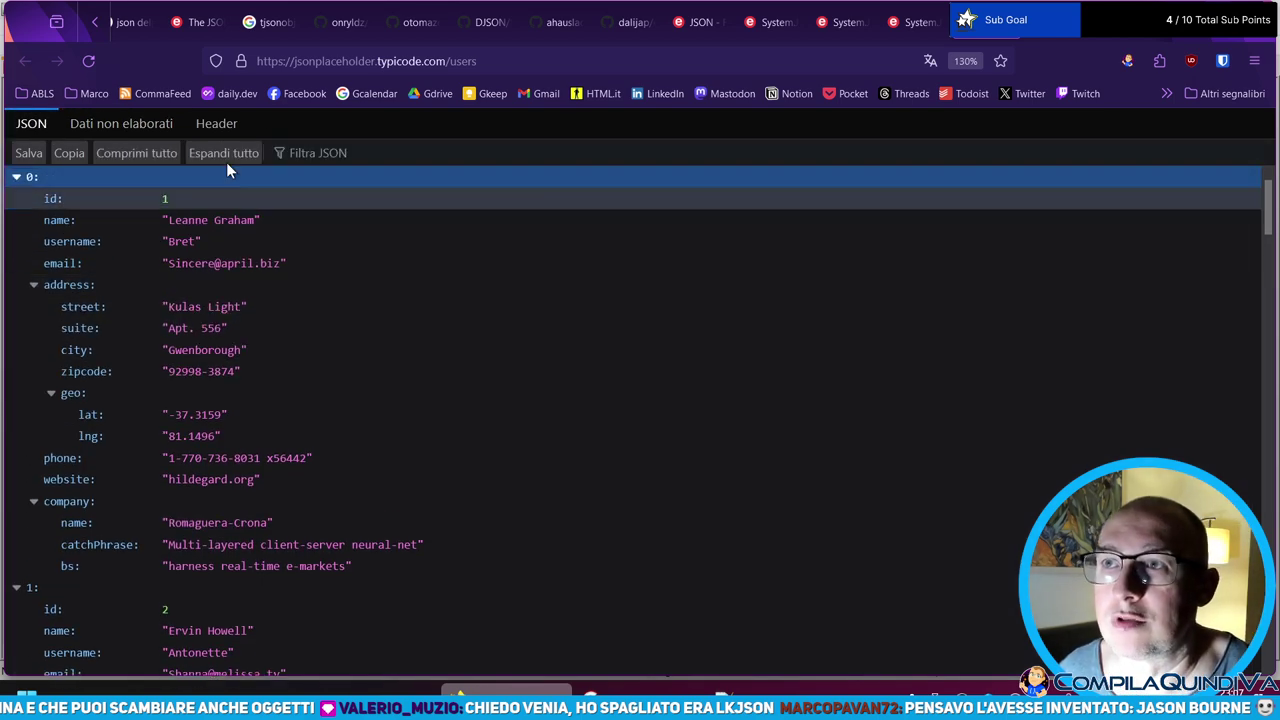
click(108, 129)
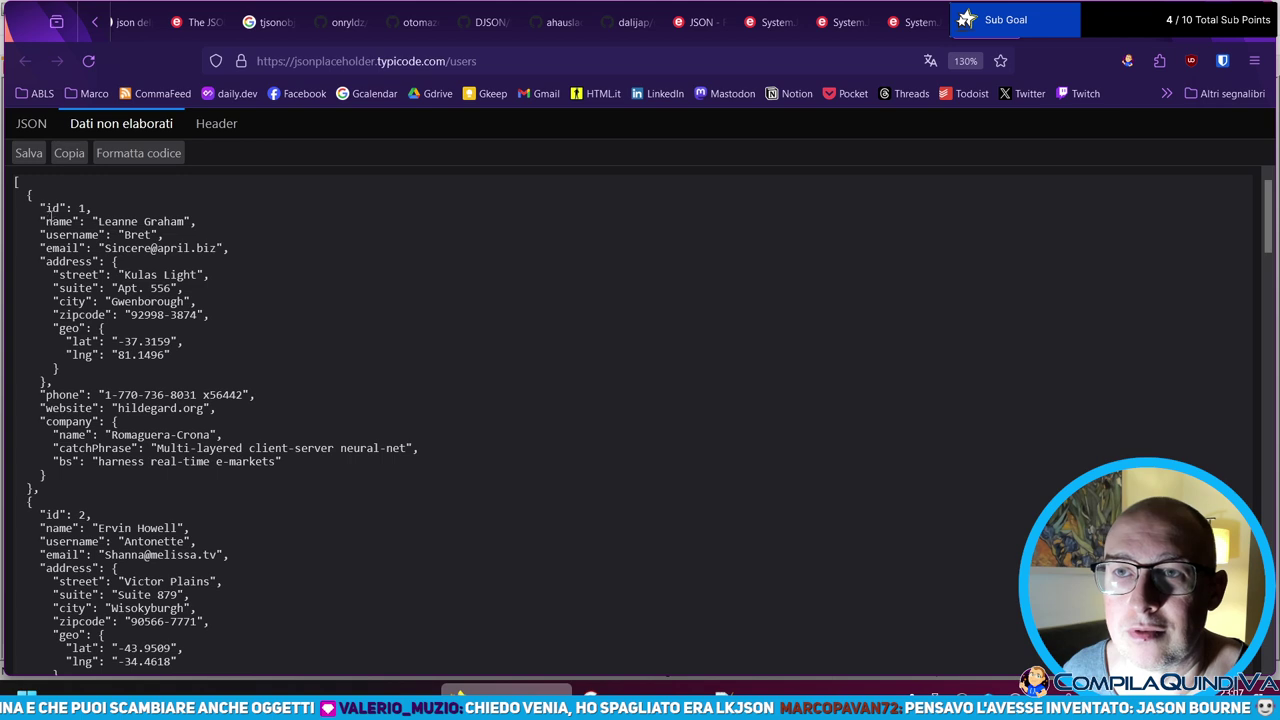
- Examine the first user object in the raw data, including its nested address object with the geo block
drag(44, 207, 79, 373)
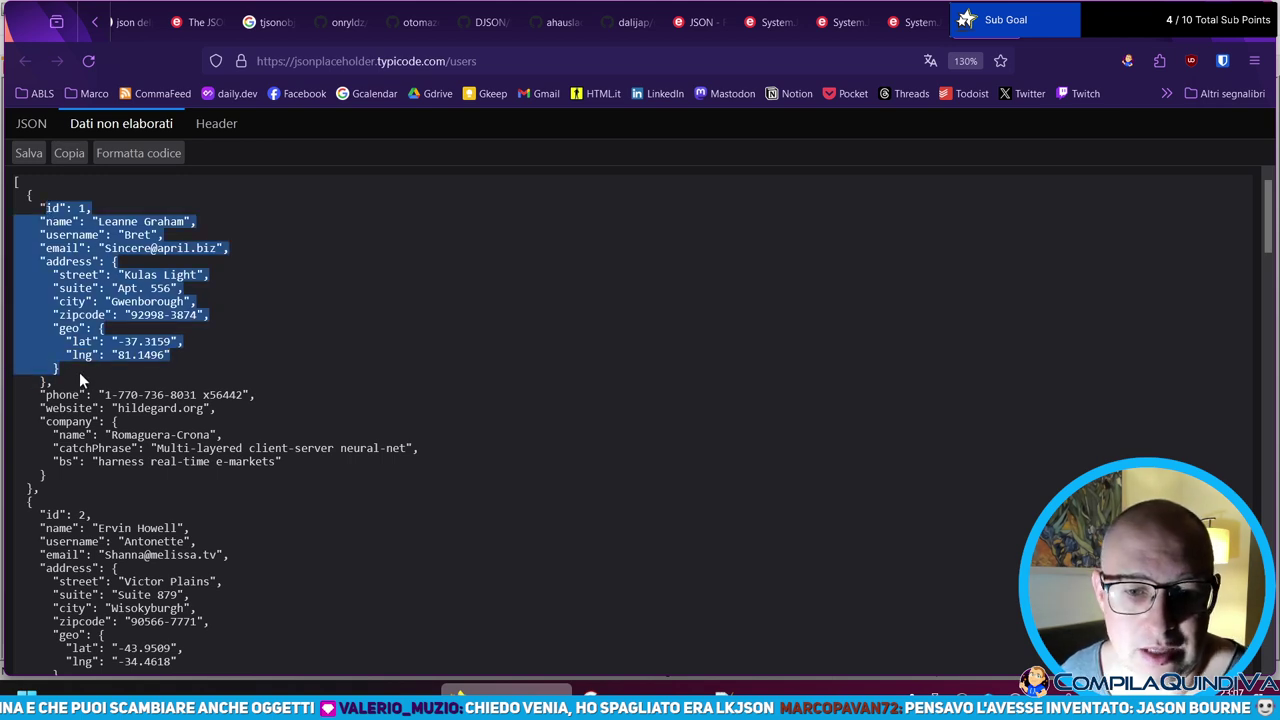
drag(42, 207, 73, 395)
click(74, 392)
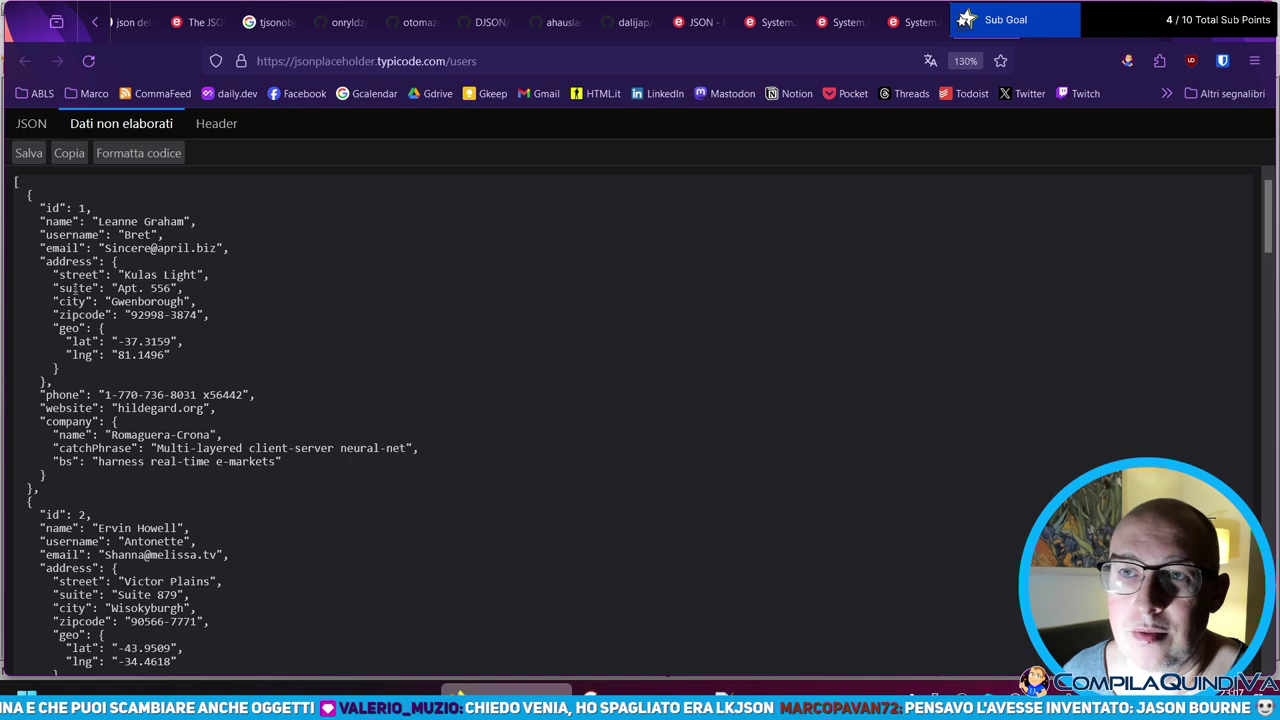
drag(40, 261, 70, 368)
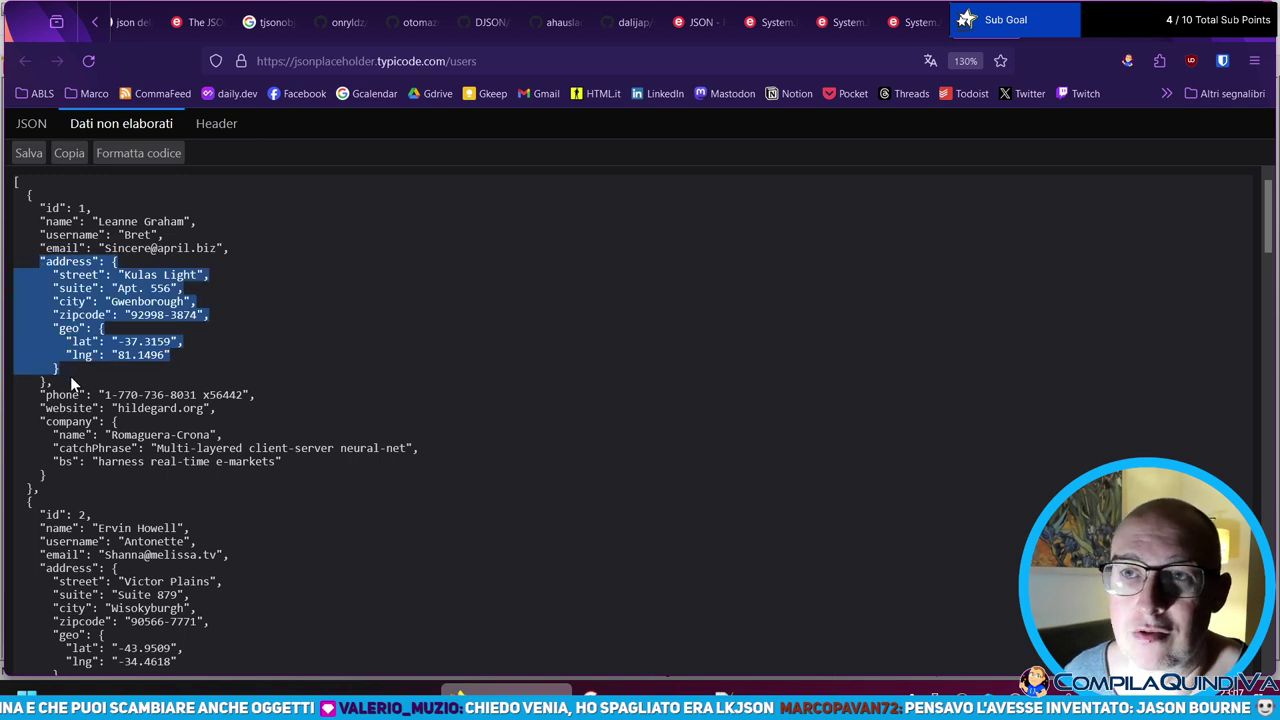
click(50, 248)
drag(24, 194, 33, 489)
click(33, 489)
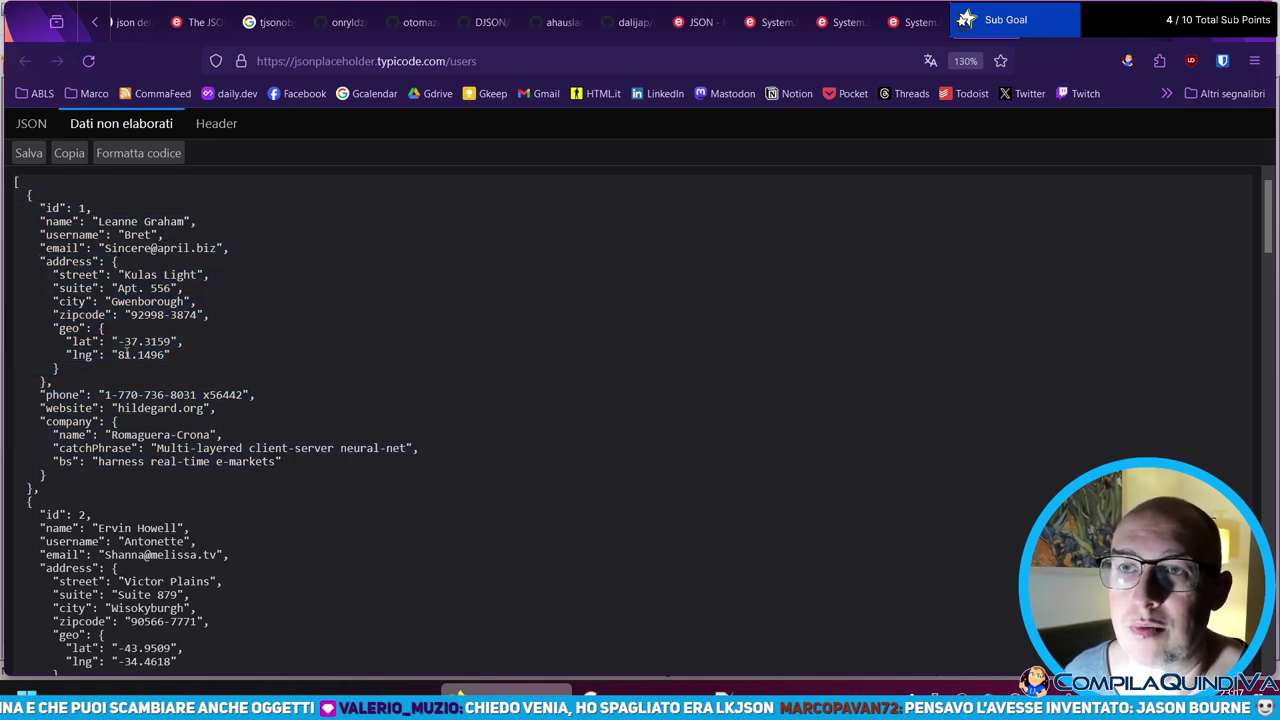
- Go through the first user's keys one by one: id, name, username, email and address
drag(40, 208, 66, 208)
click(70, 208)
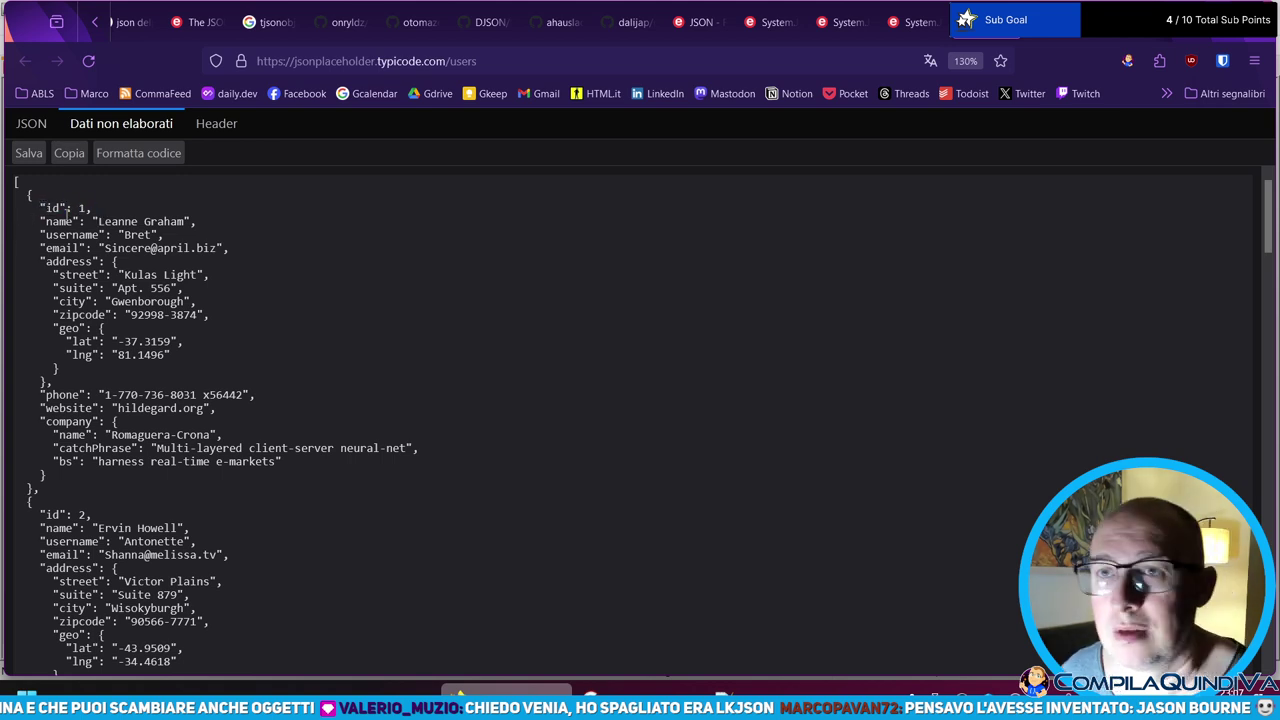
drag(27, 226, 73, 236)
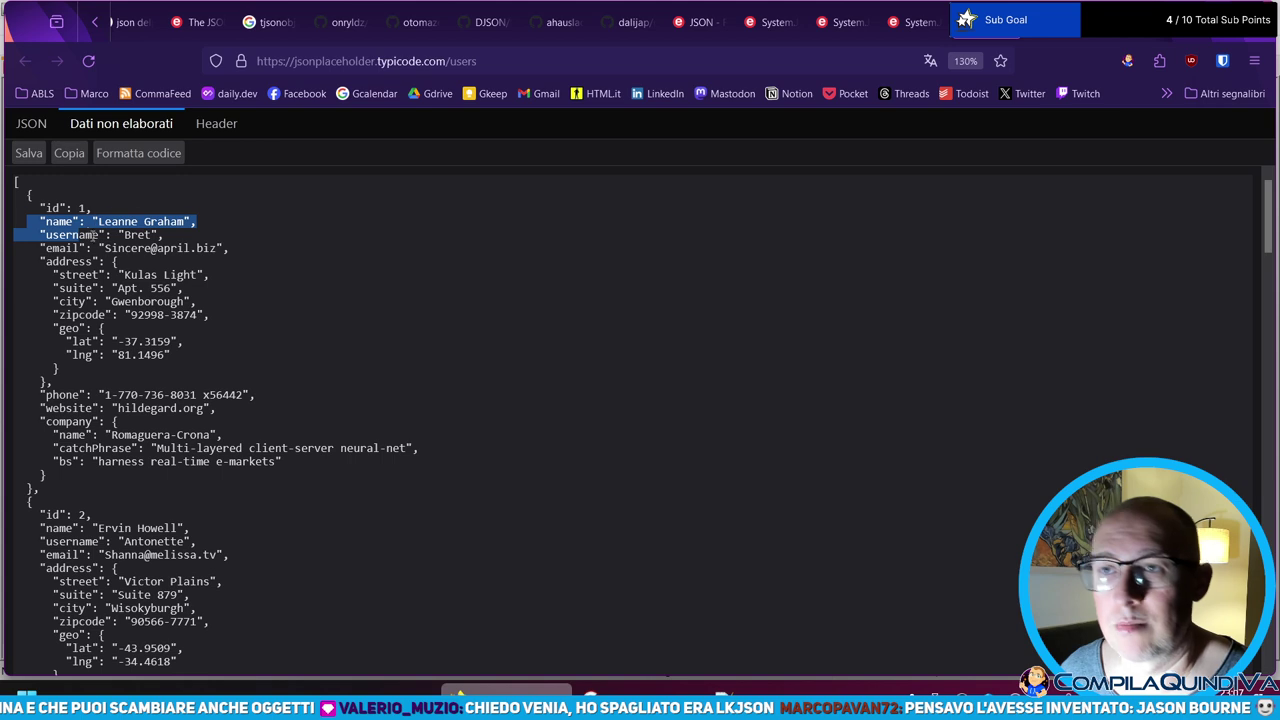
click(92, 235)
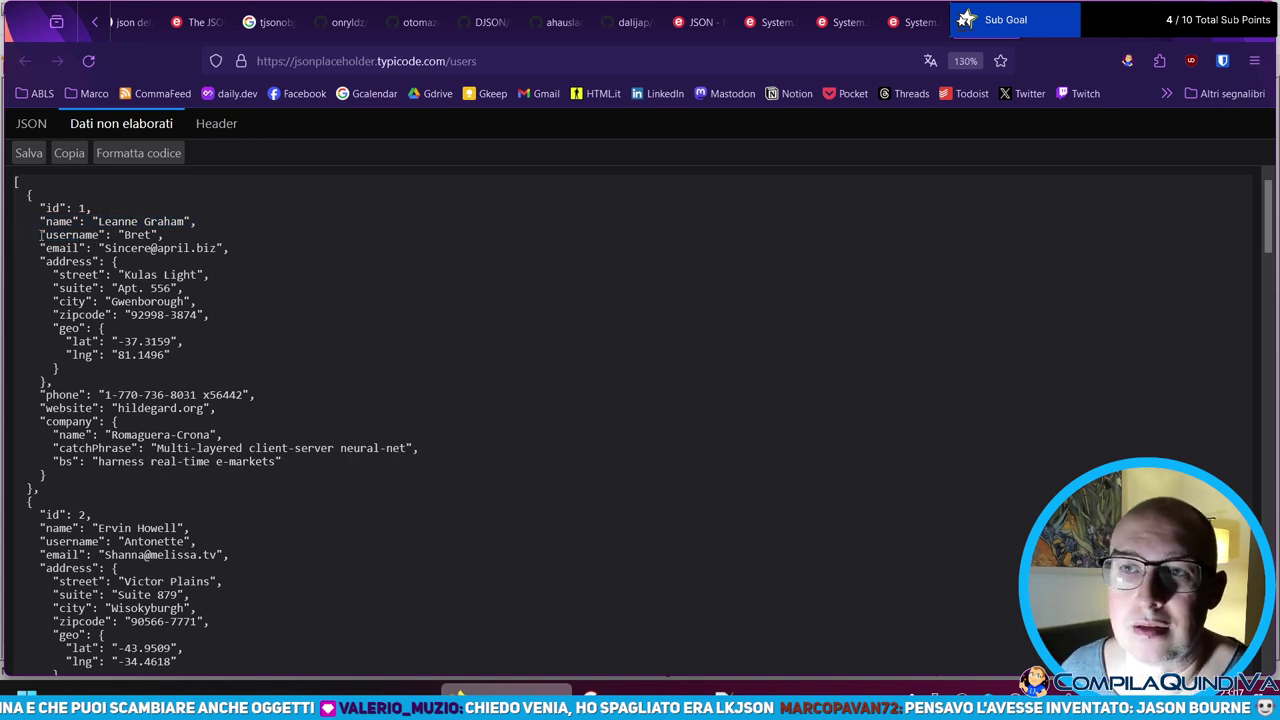
drag(40, 235, 124, 236)
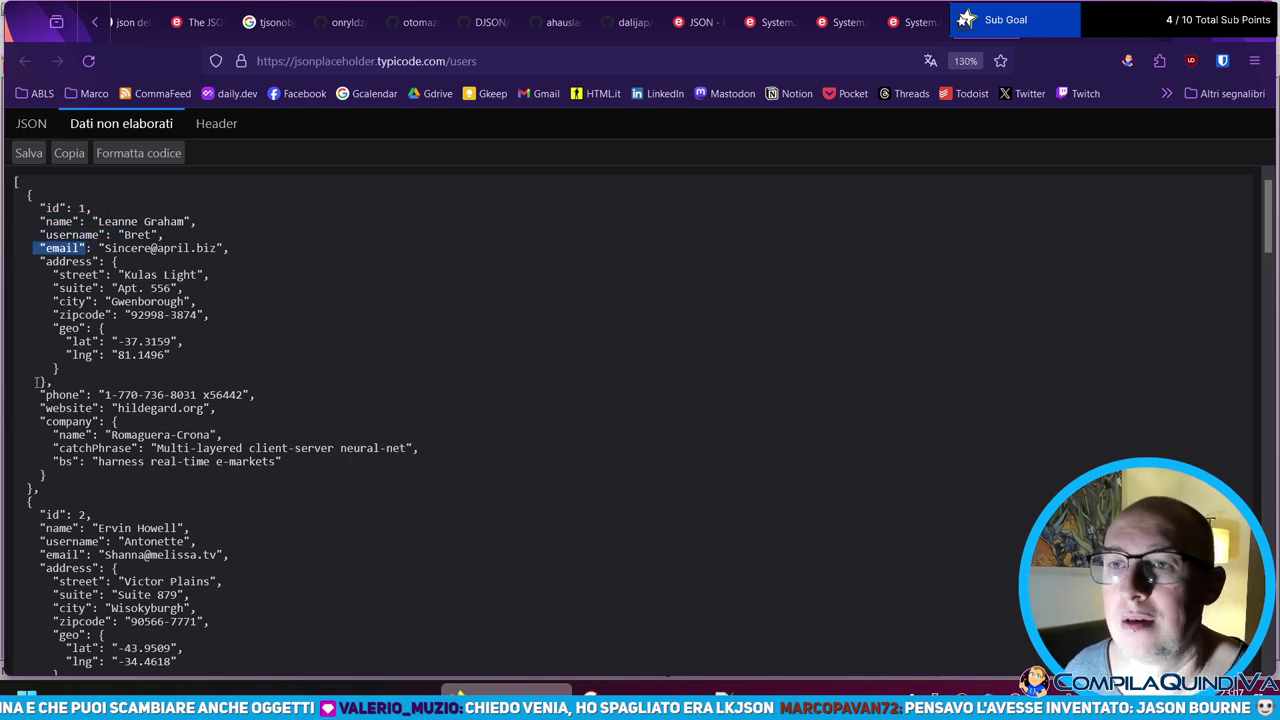
drag(40, 261, 103, 275)
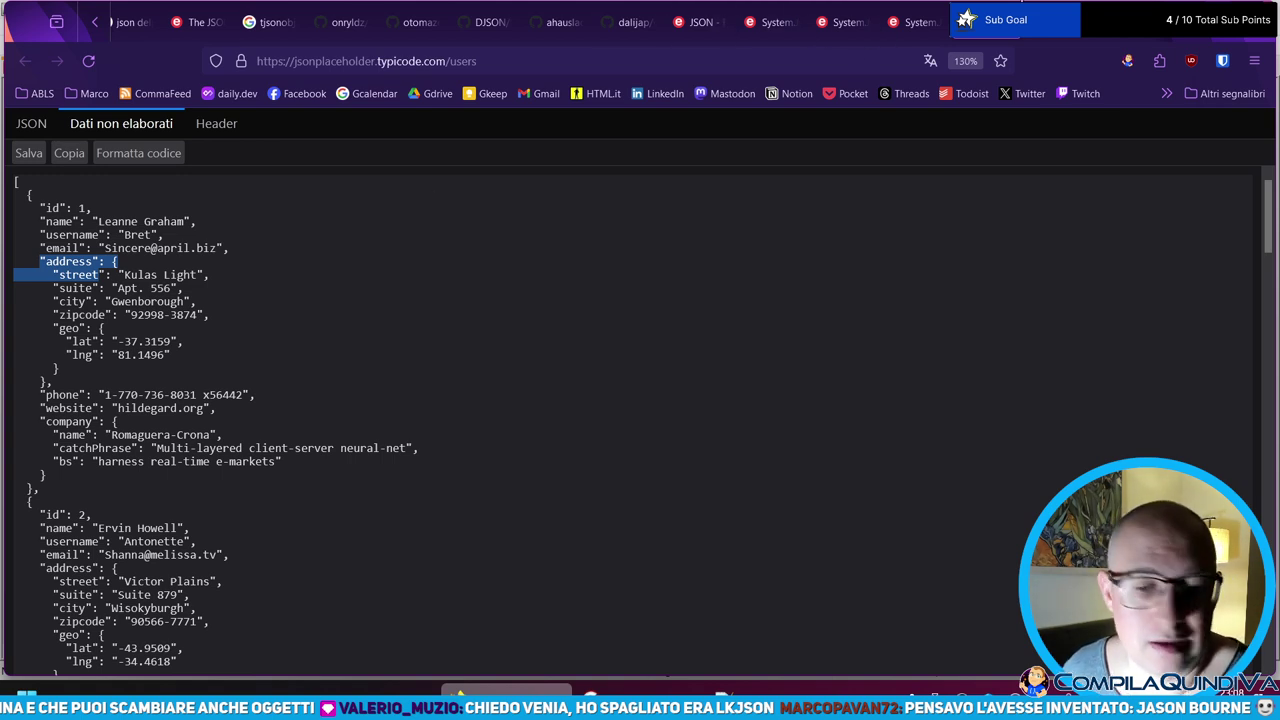
click(98, 356)
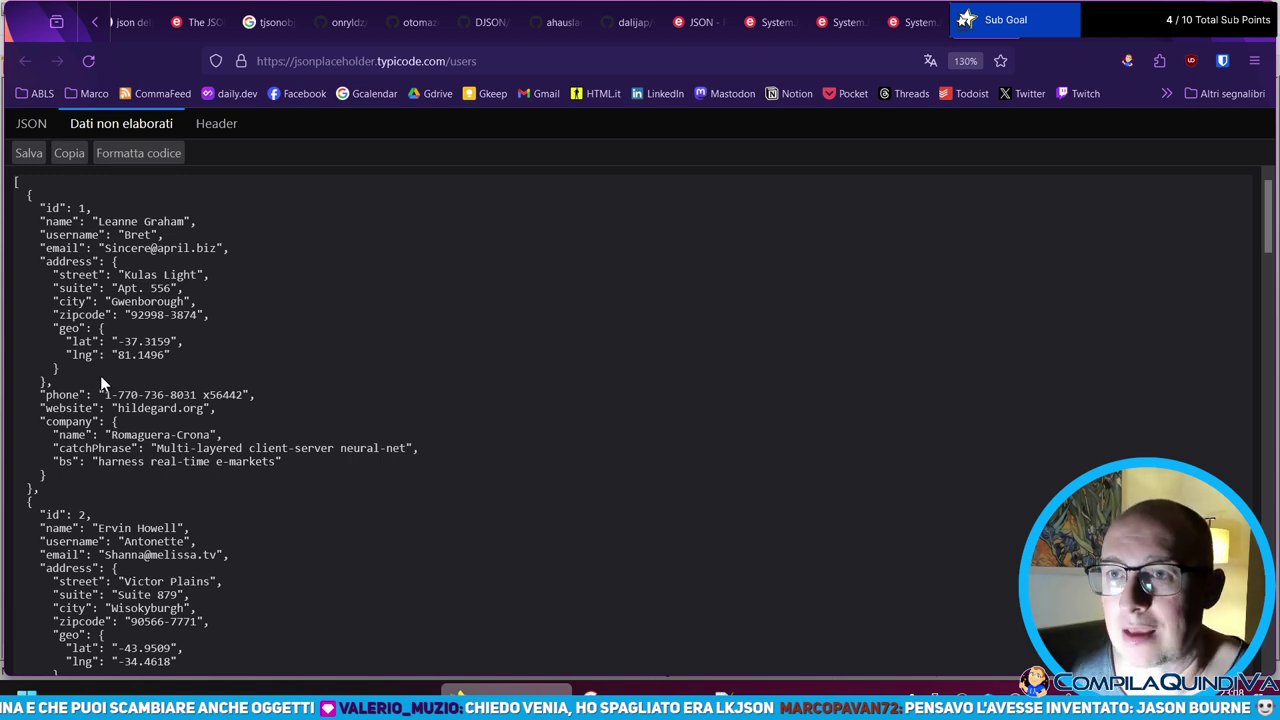
drag(38, 261, 84, 249)
click(36, 248)
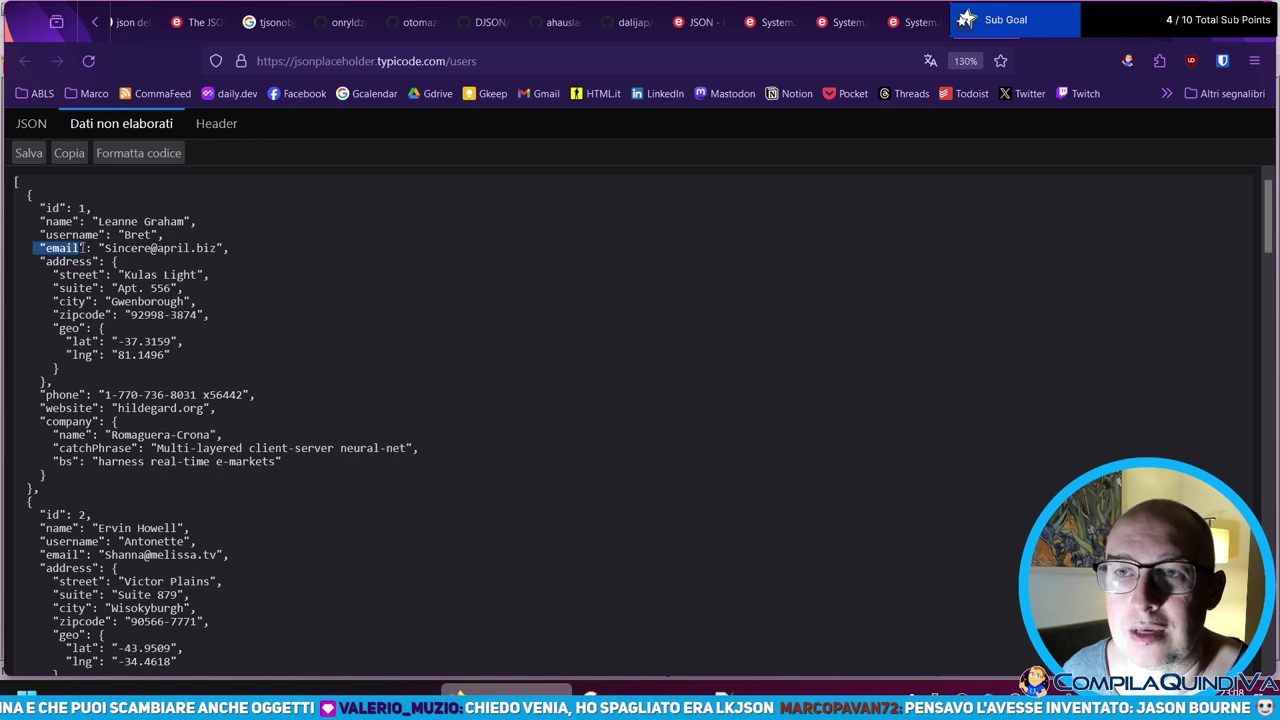
click(58, 372)
- Highlight the first user object's full extent, from its opening brace and id line to its closing brace
drag(28, 194, 36, 488)
click(35, 488)
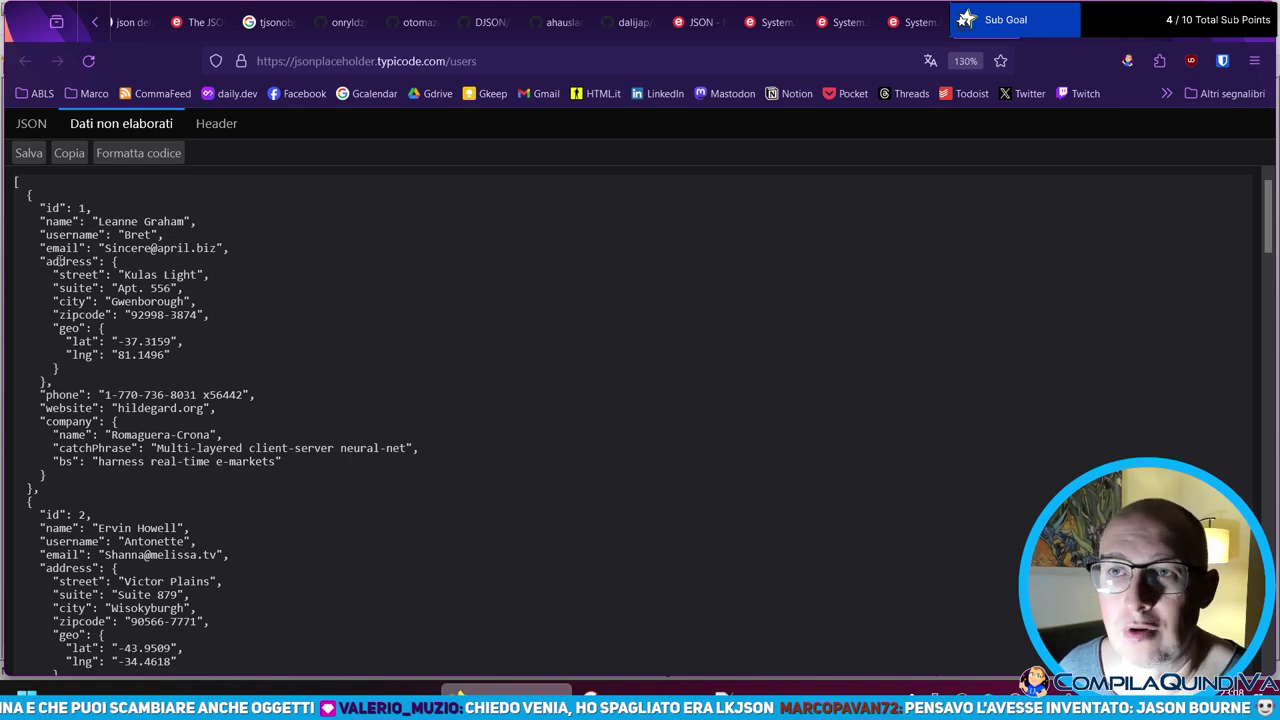
drag(38, 207, 38, 487)
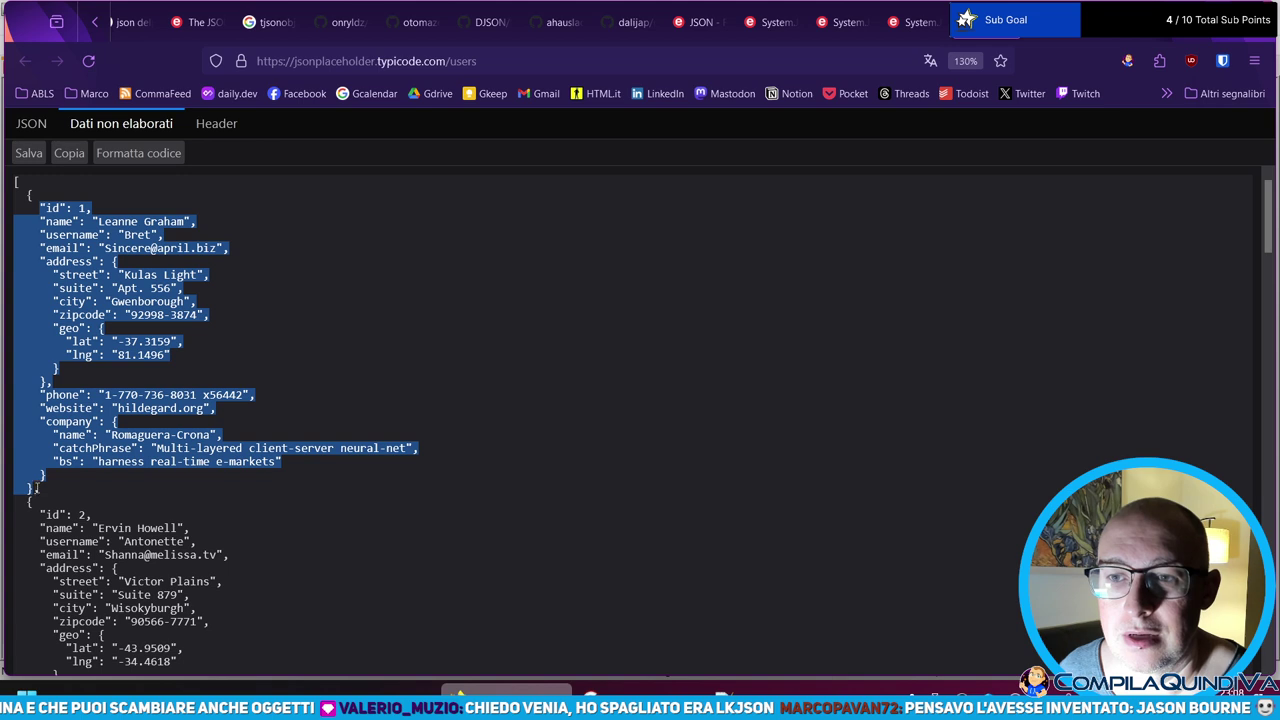
click(46, 208)
drag(35, 208, 35, 487)
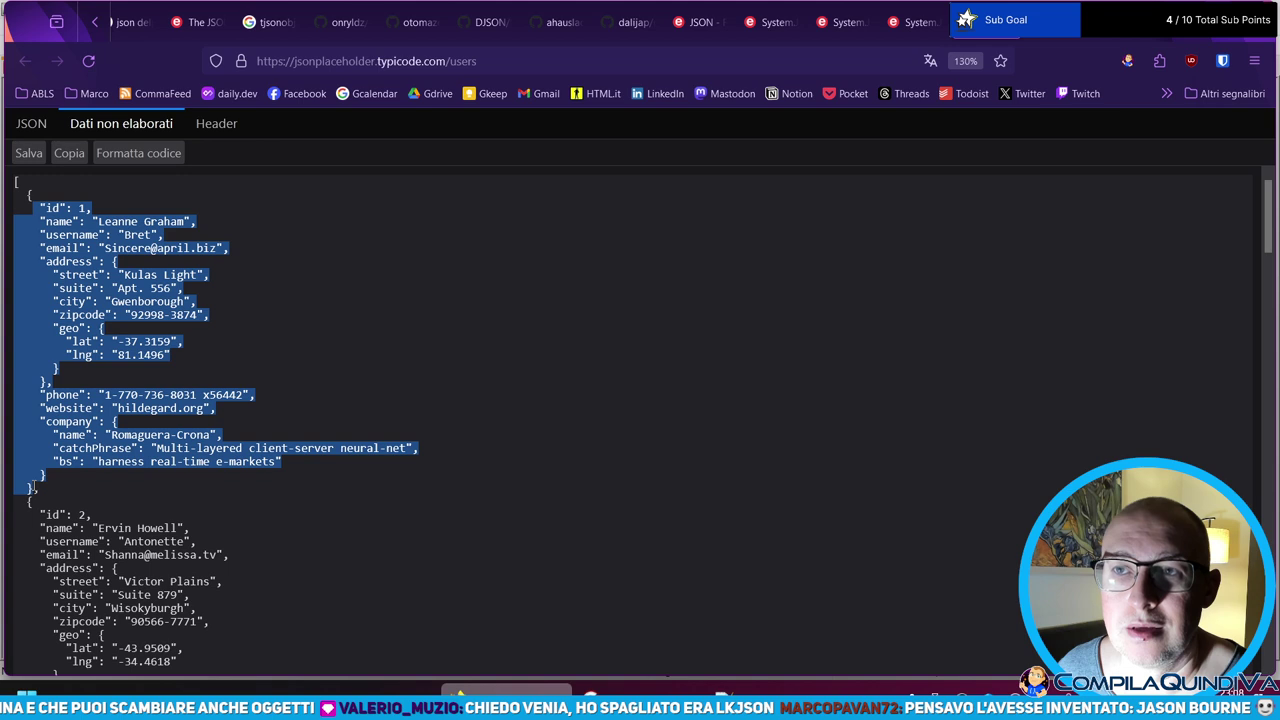
click(96, 372)
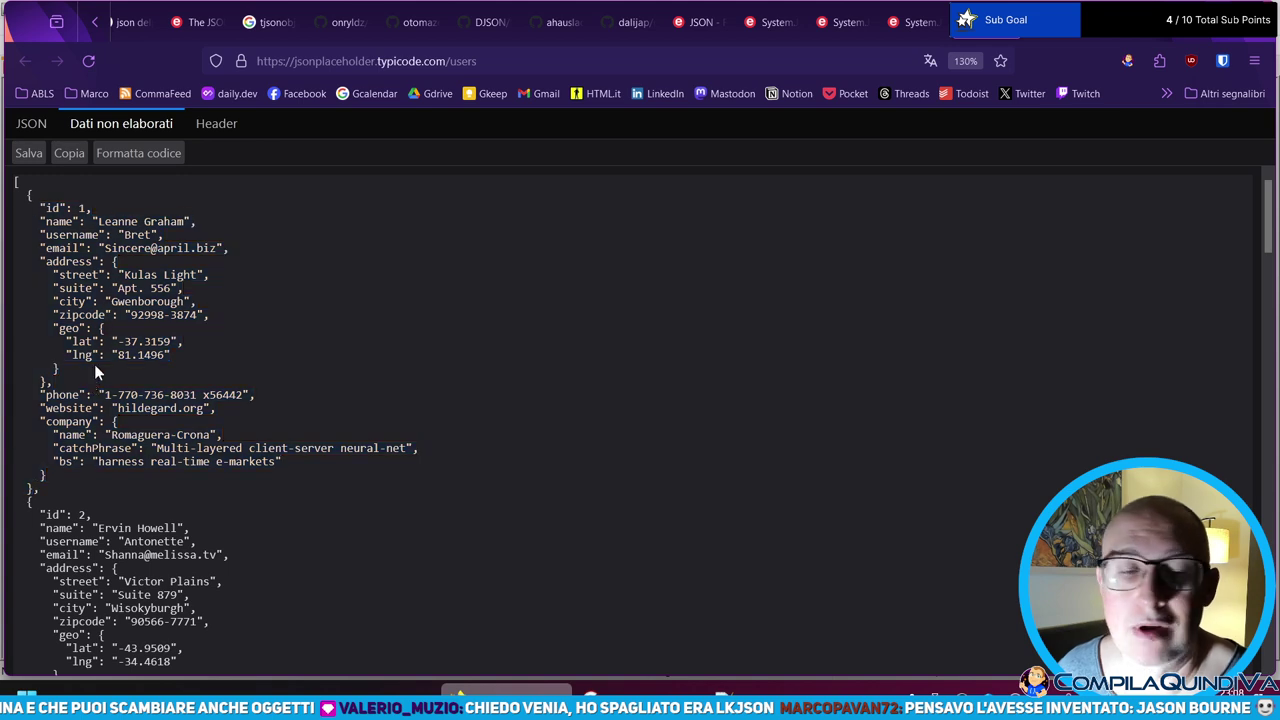
- Compare the first user's id value and single username pair with the complete object that contains them
double_click(81, 208)
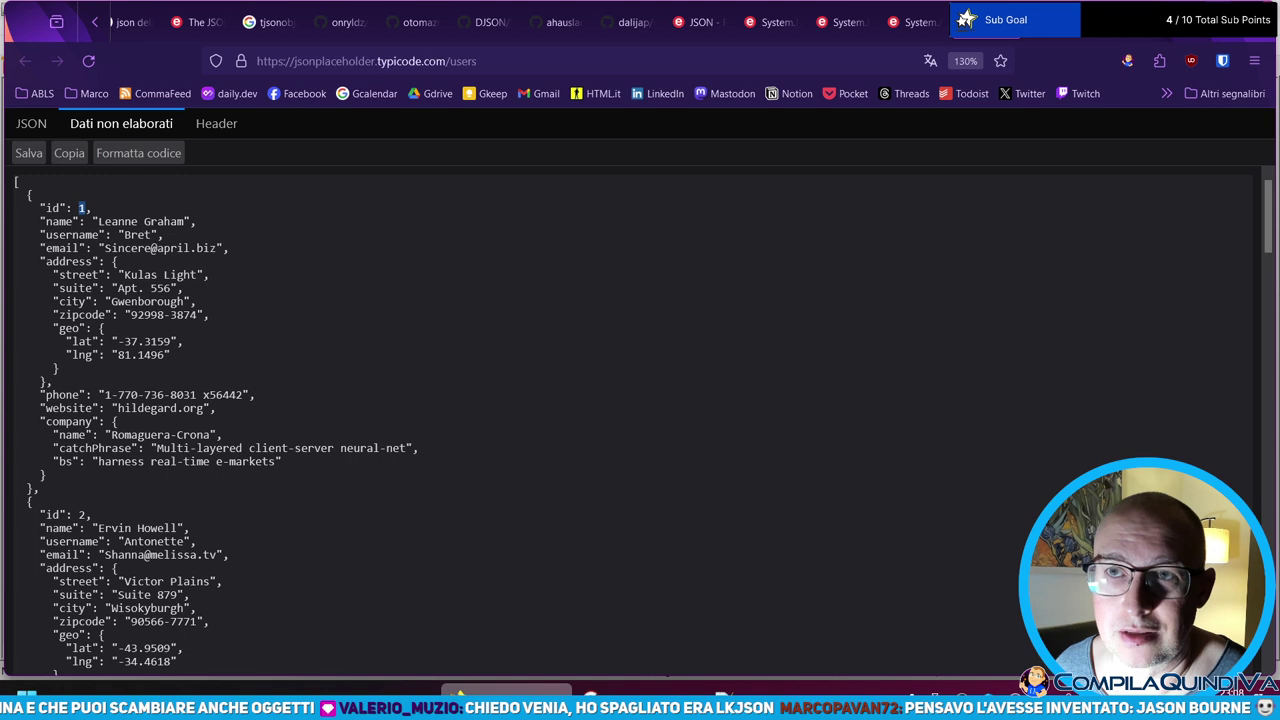
drag(26, 188, 36, 489)
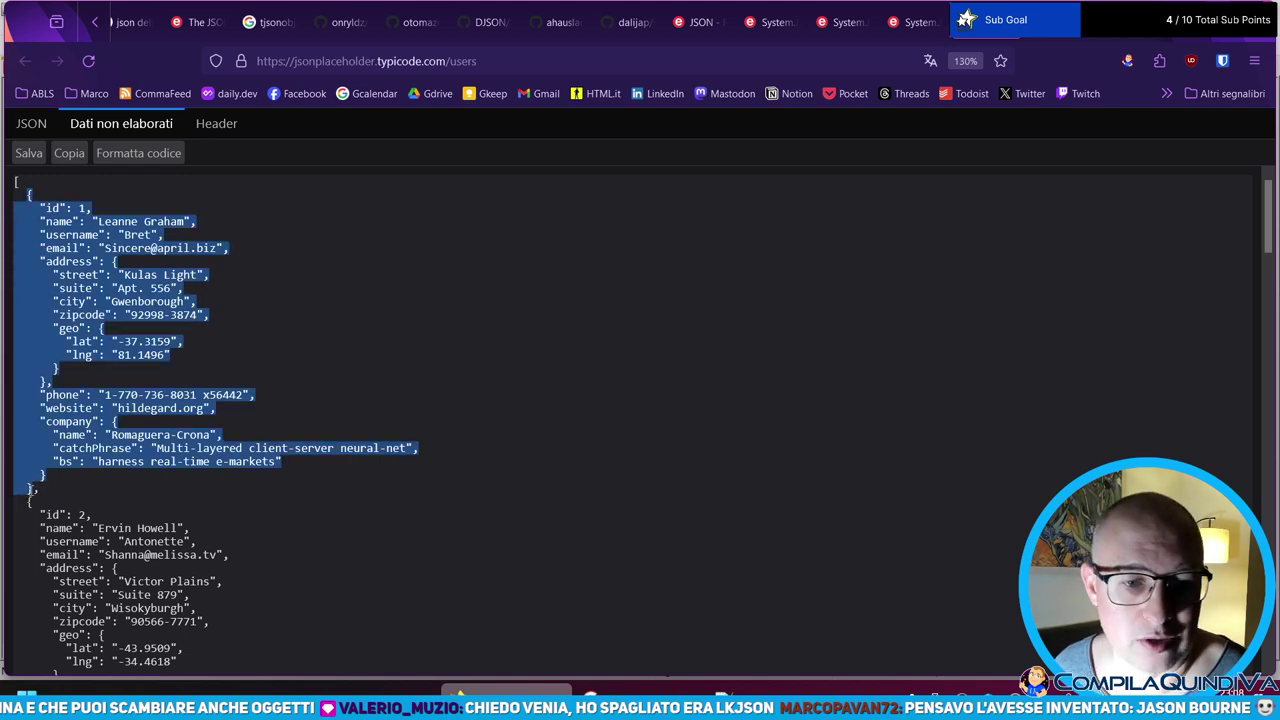
click(257, 343)
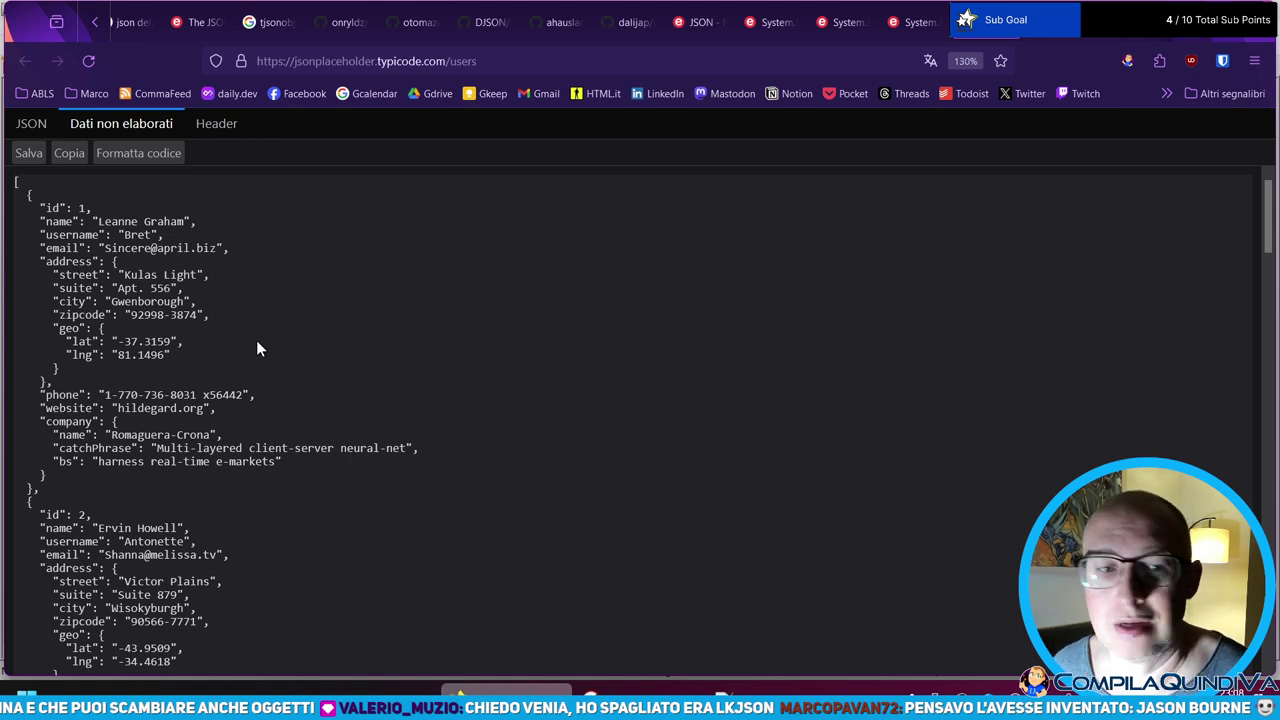
drag(40, 234, 168, 240)
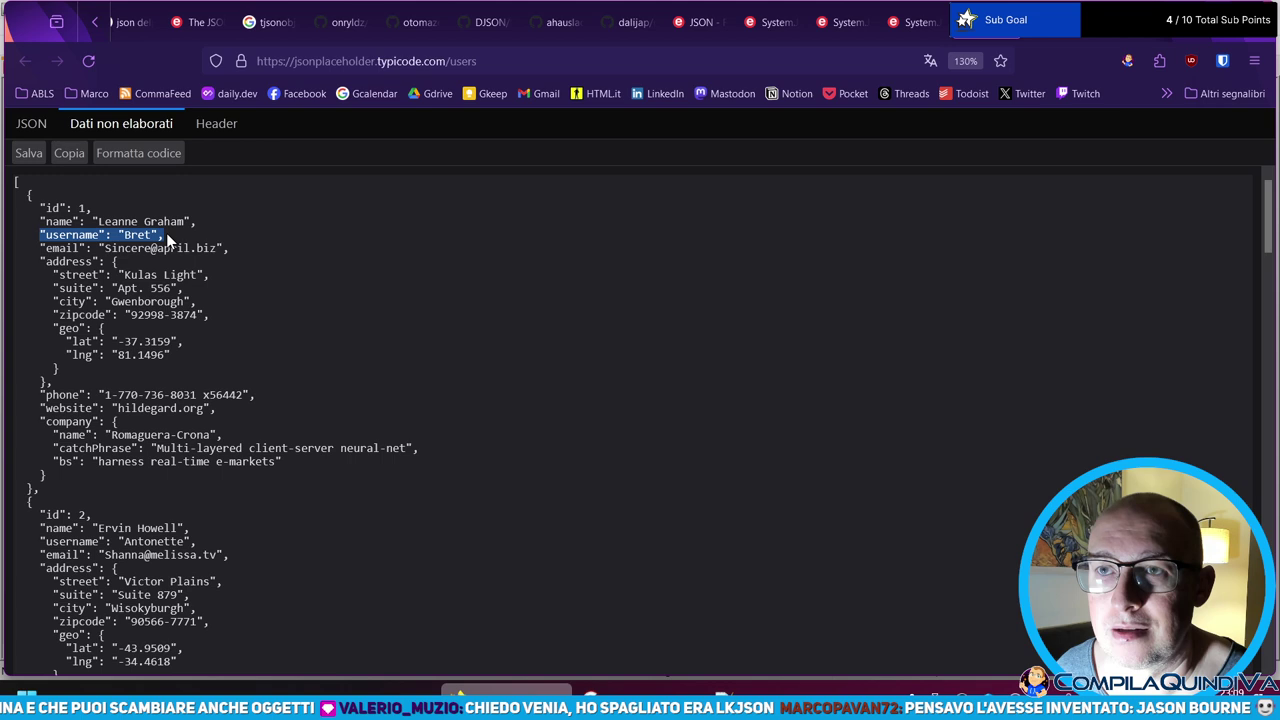
click(107, 237)
drag(40, 234, 192, 240)
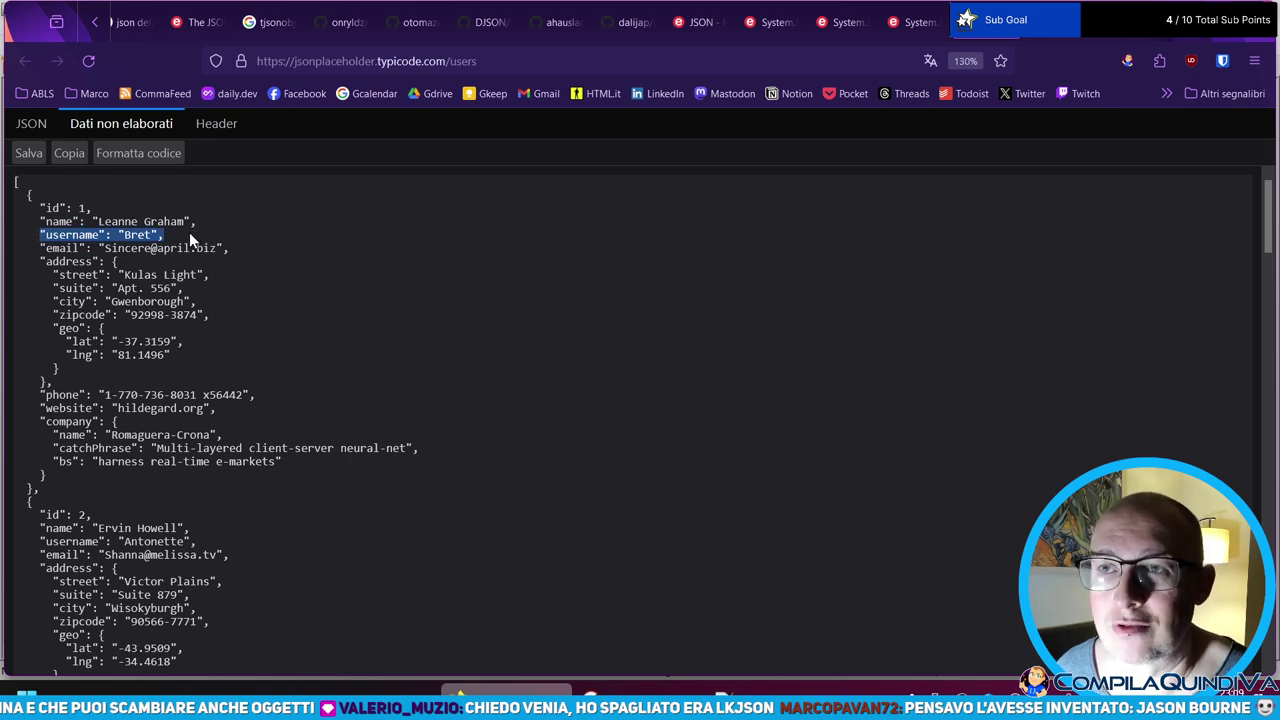
click(155, 237)
drag(107, 234, 138, 221)
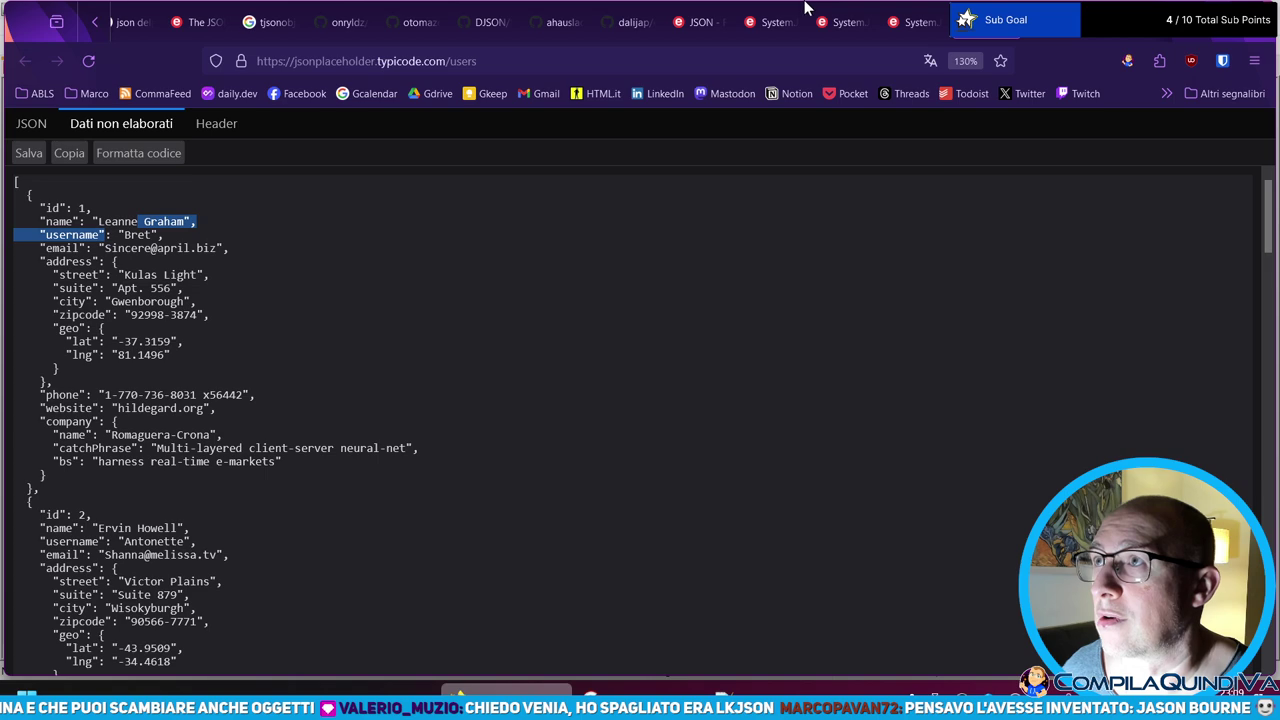
- Switch to the delphi-neon GitHub repository tab and find the Neon Main Demo section of the README
click(630, 21)
click(649, 22)
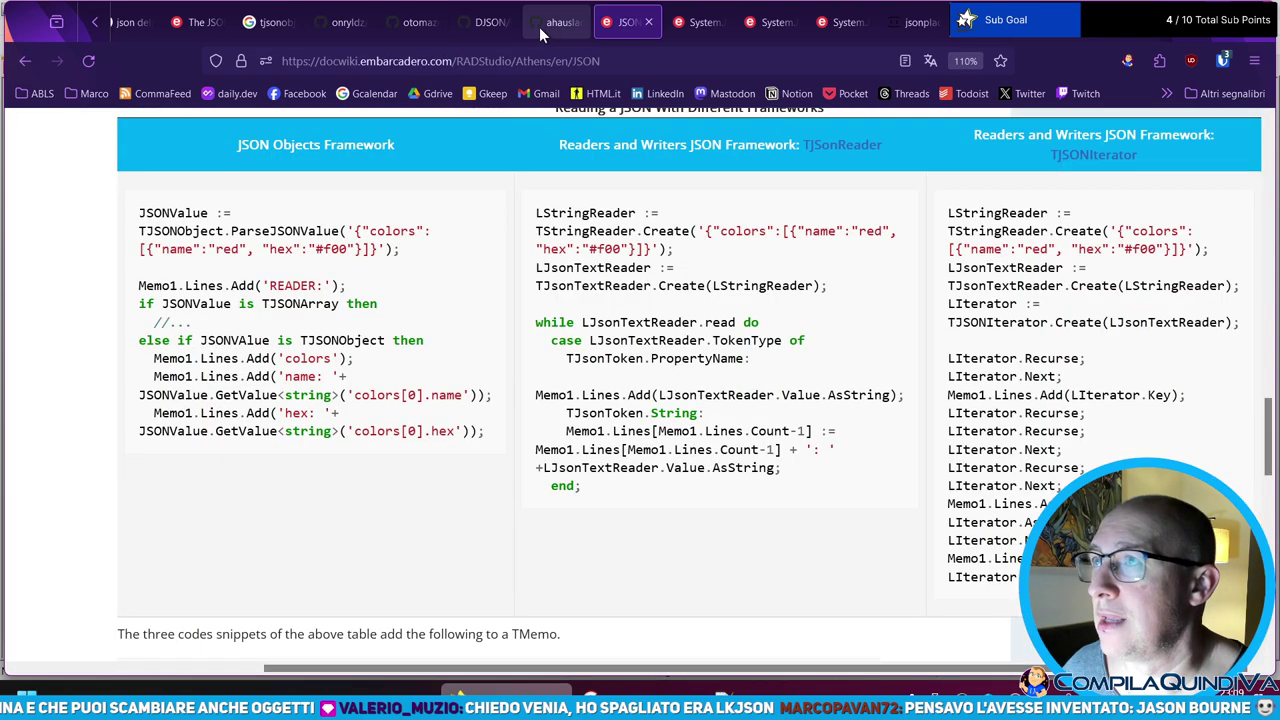
click(327, 24)
click(94, 23)
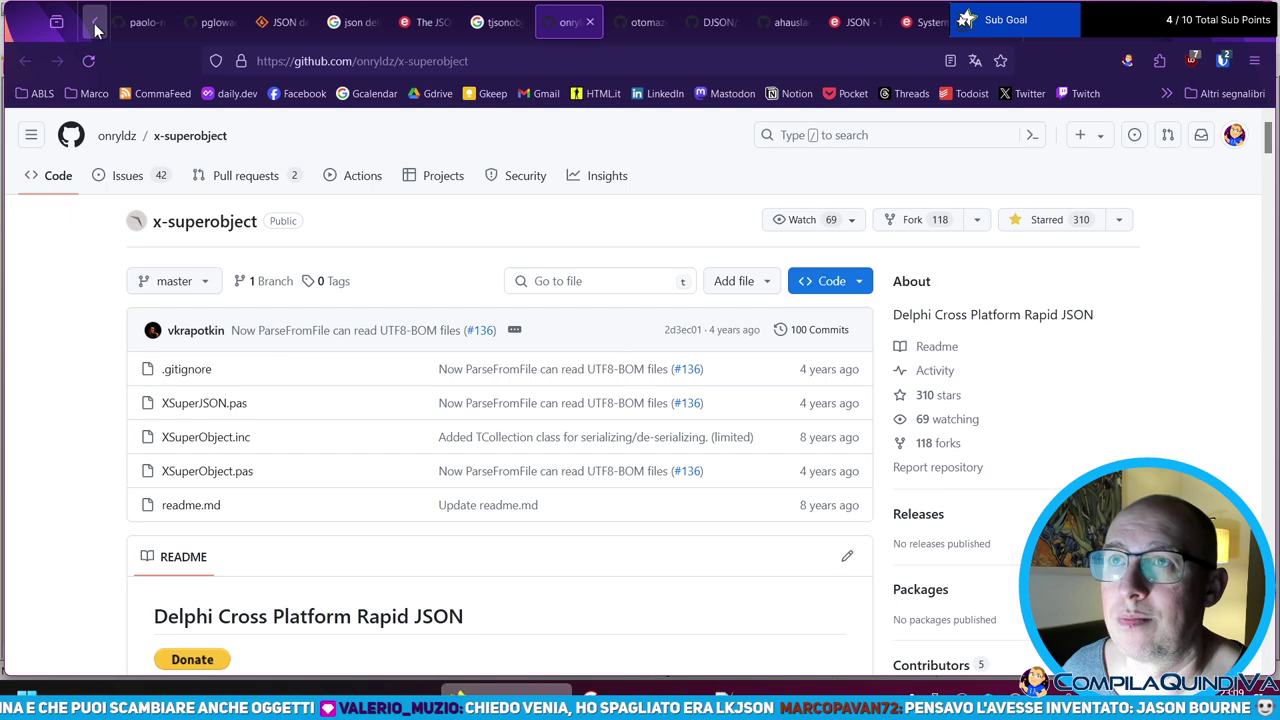
click(286, 22)
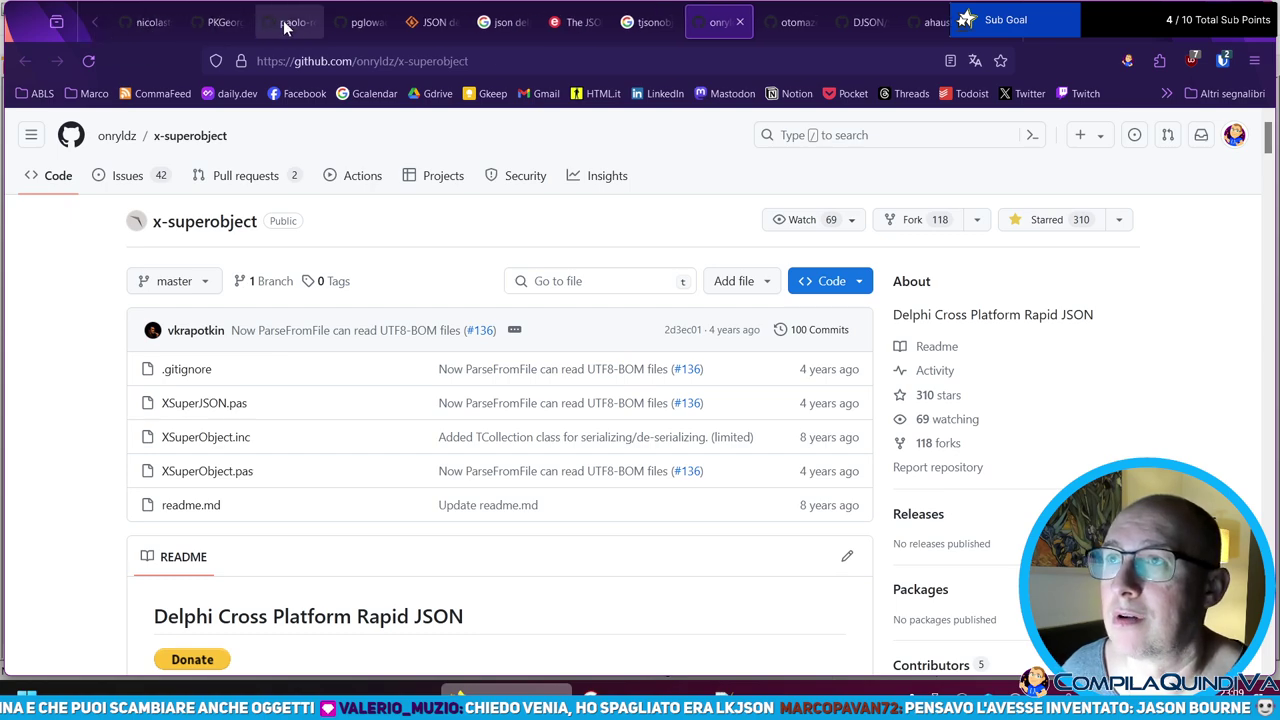
scroll(257, 208, up, 5)
scroll(250, 355, up, 8)
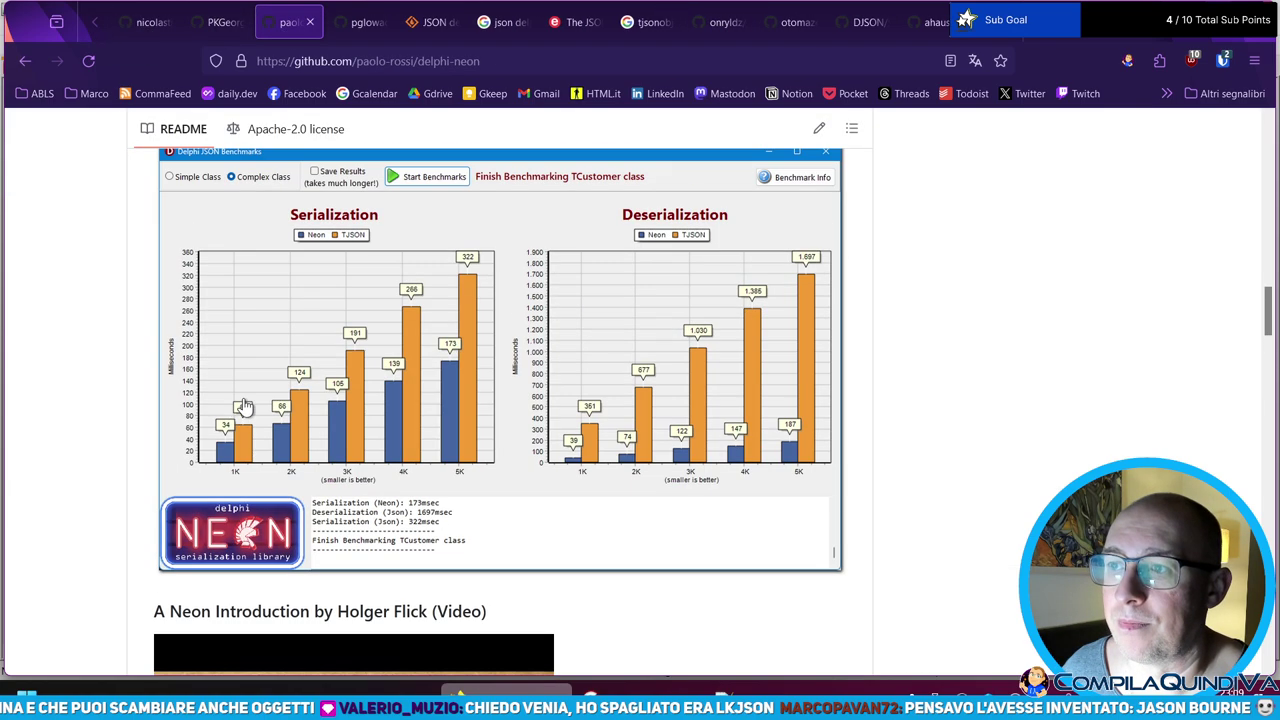
scroll(328, 330, down, 2)
scroll(328, 330, up, 3)
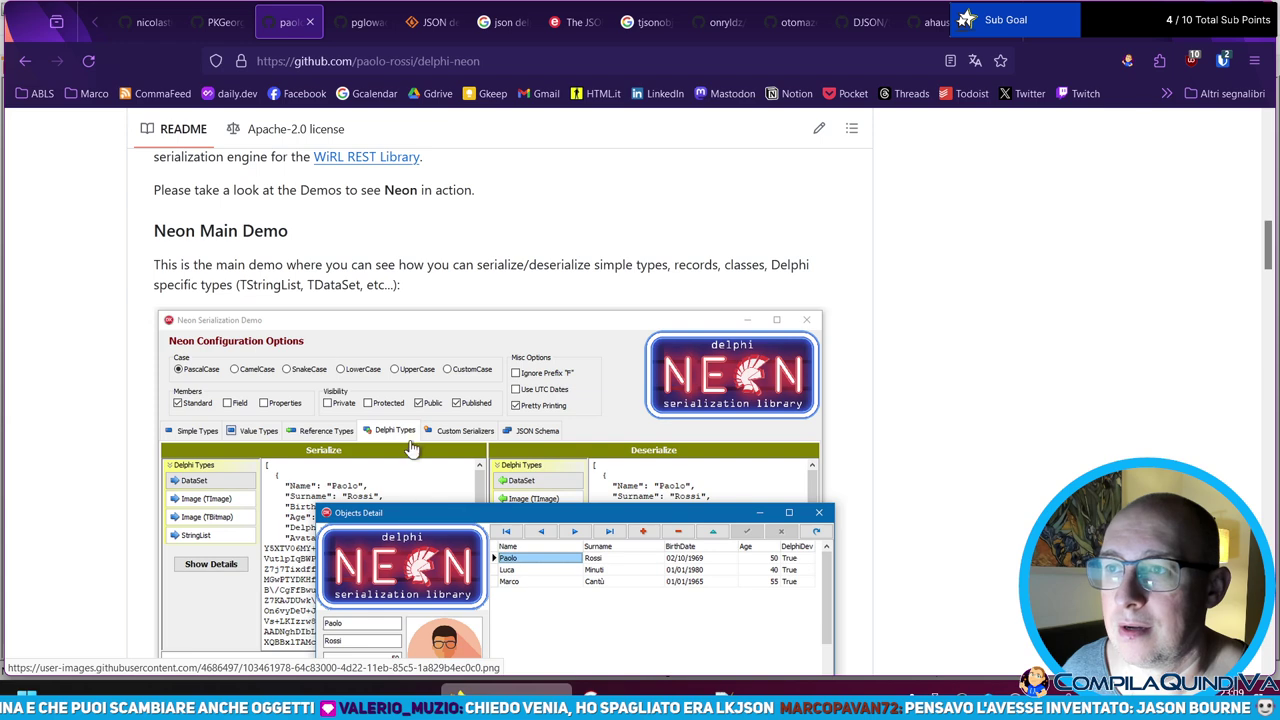
- Examine the README's Neon Main Demo screenshot and the benchmark charts comparing Neon with TJSON serialization and deserialization
scroll(271, 385, down, 1)
scroll(290, 453, down, 1)
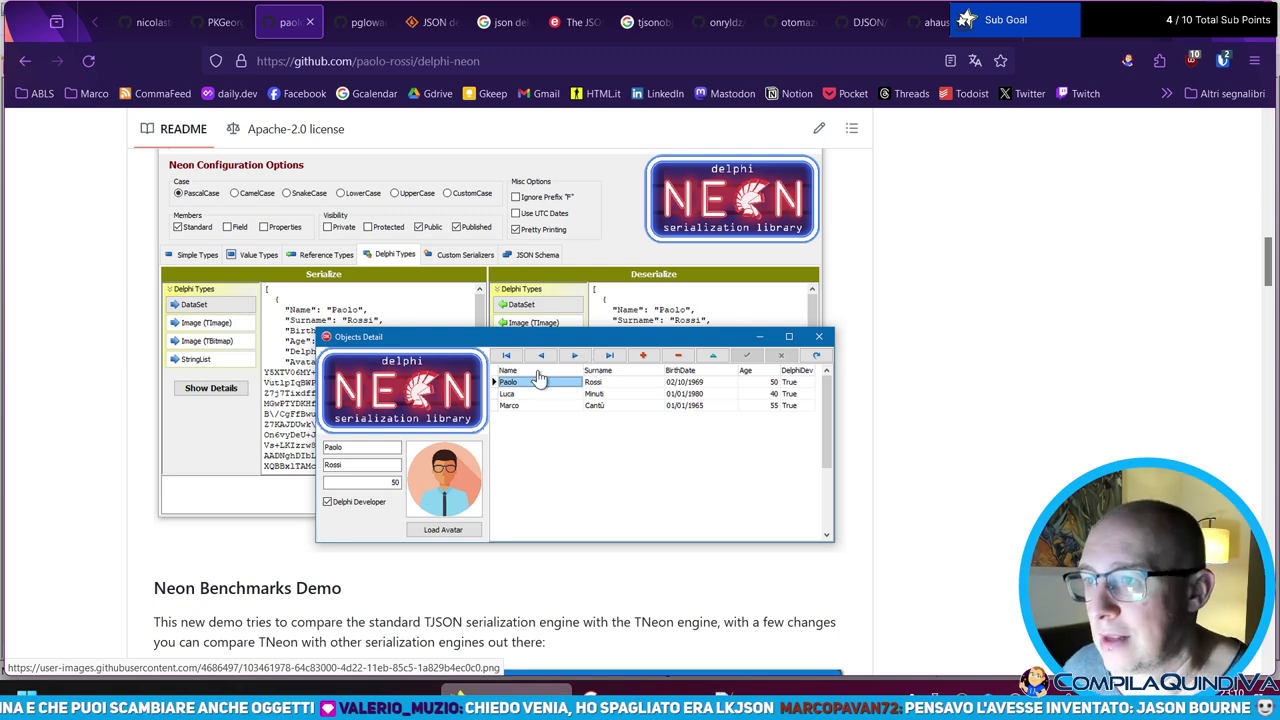
scroll(340, 330, down, 3)
scroll(325, 342, down, 6)
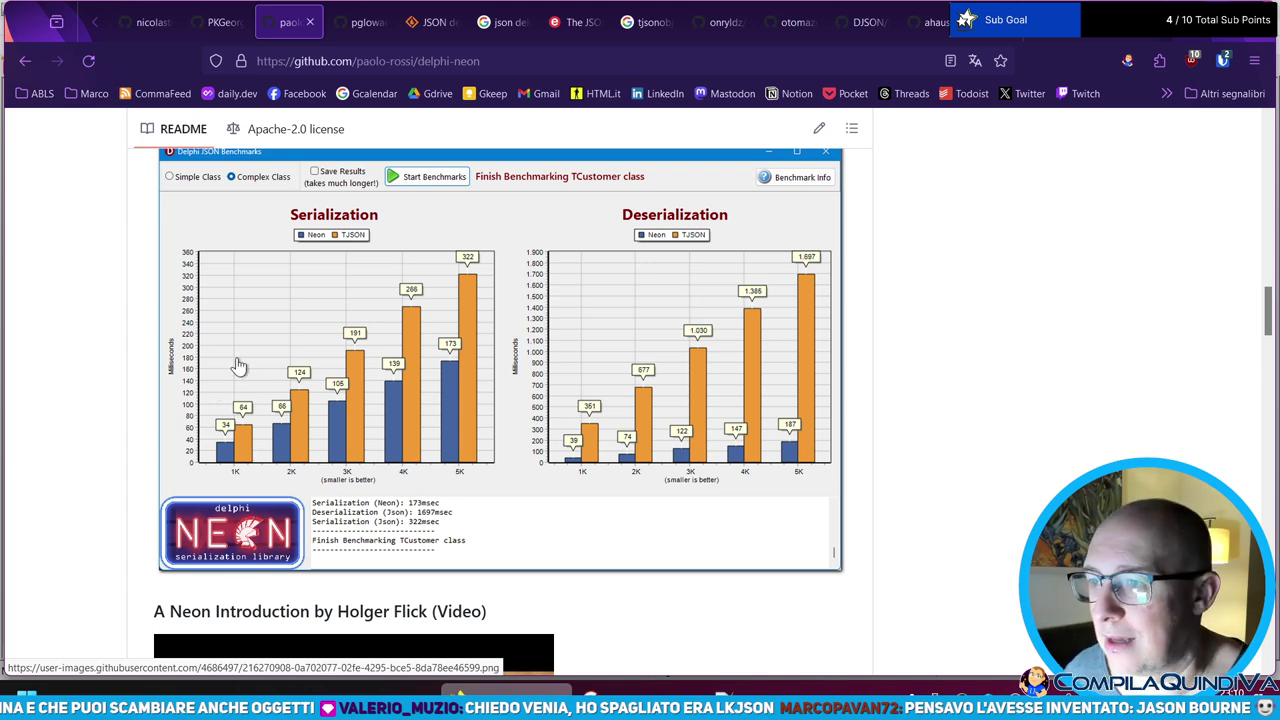
scroll(490, 470, down, 1)
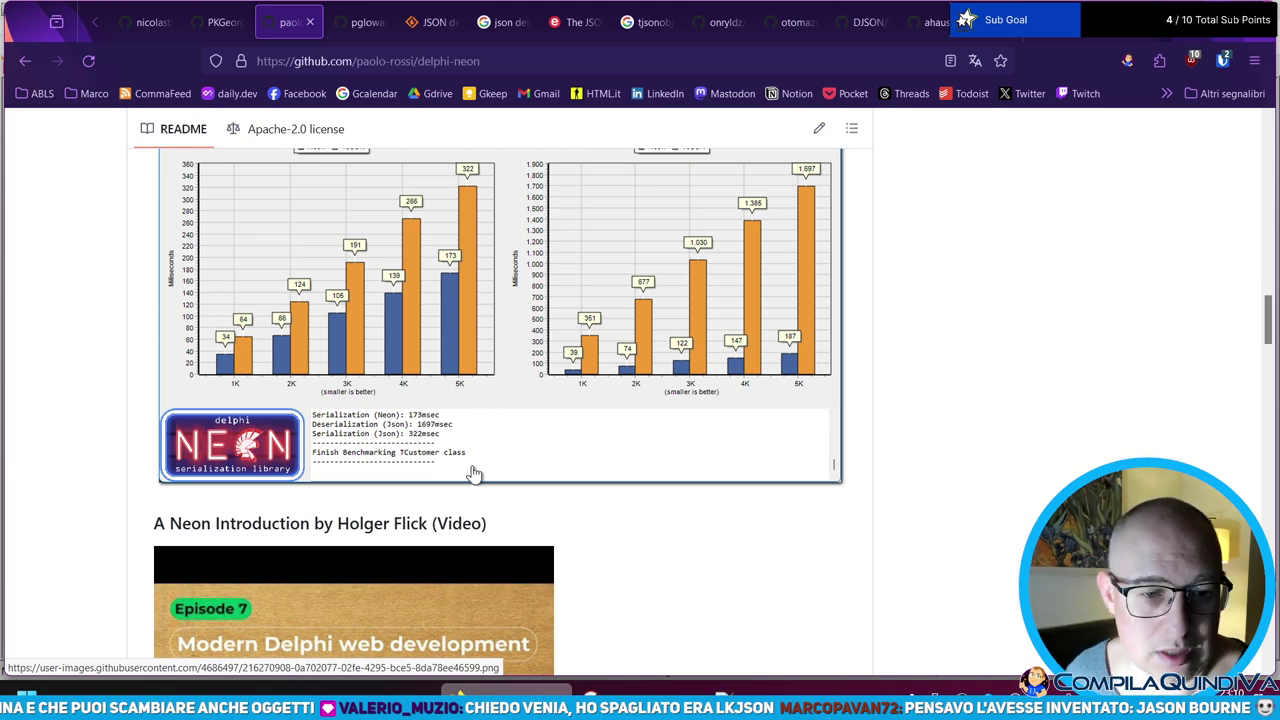
scroll(183, 500, up, 1)
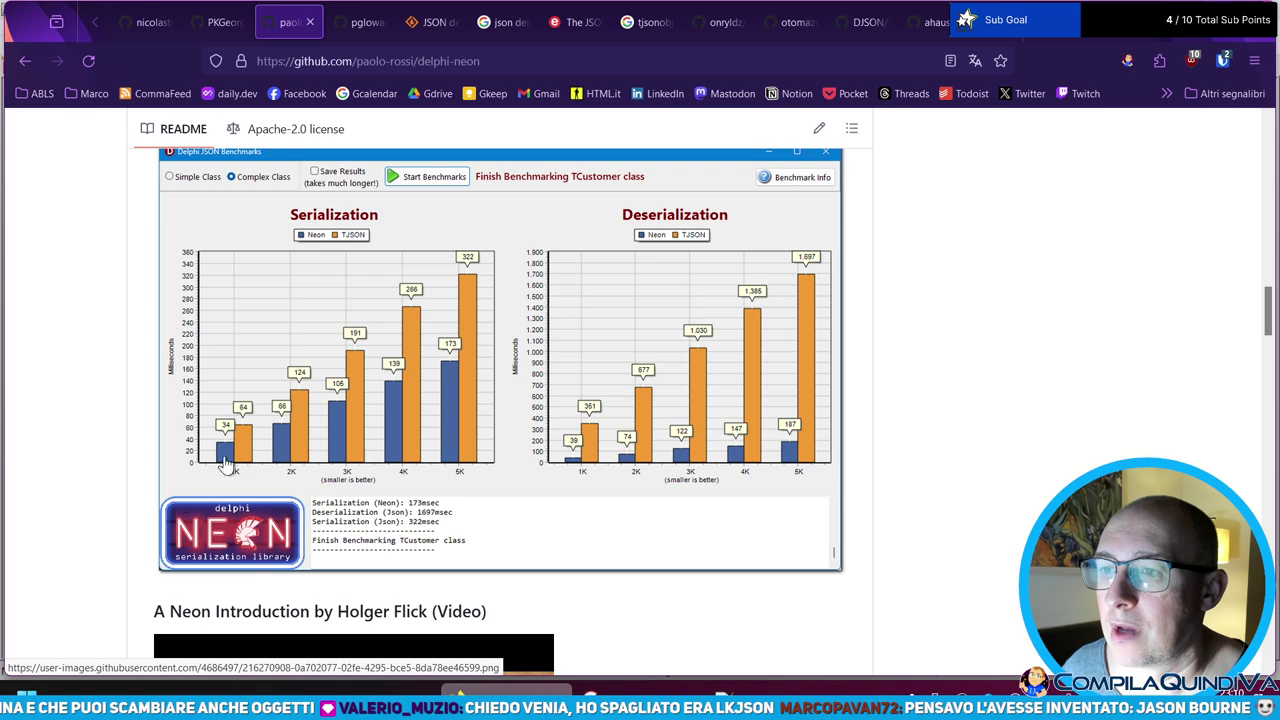
scroll(138, 268, up, 1)
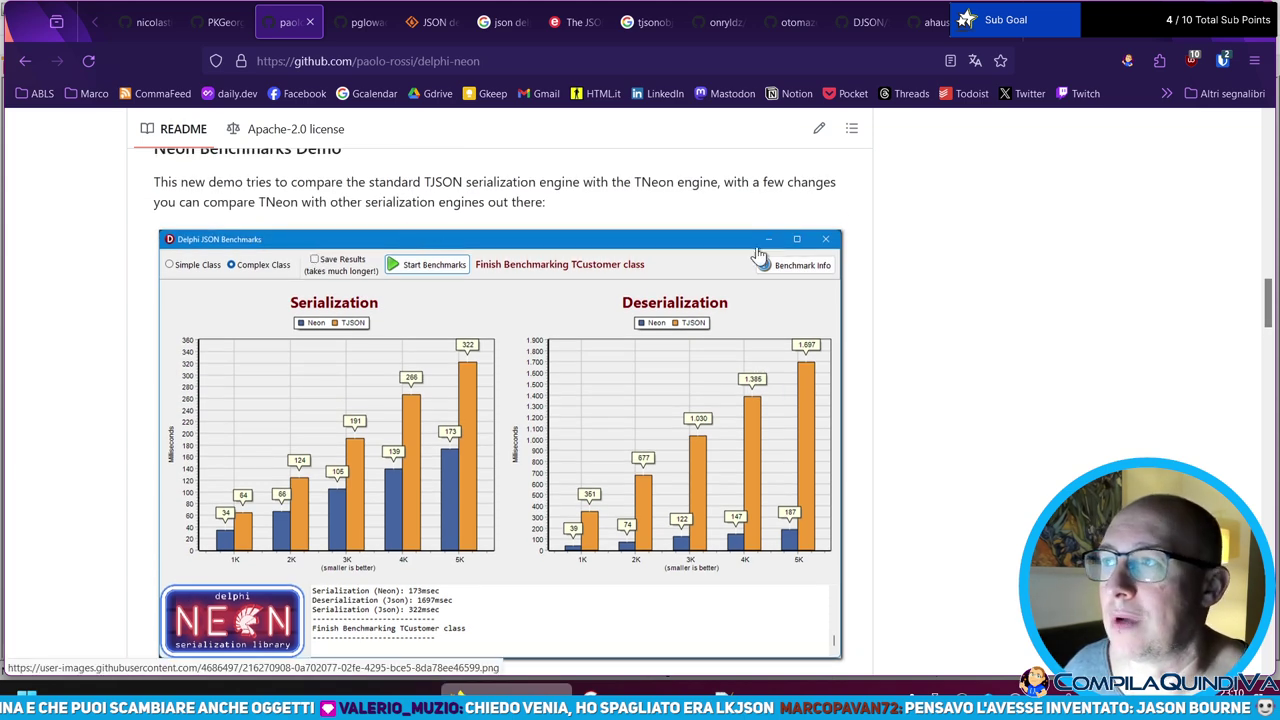
- Find the README's TNeon utility class section past the benchmarks and feature lists, and enlarge the page to 120%
scroll(605, 235, down, 1)
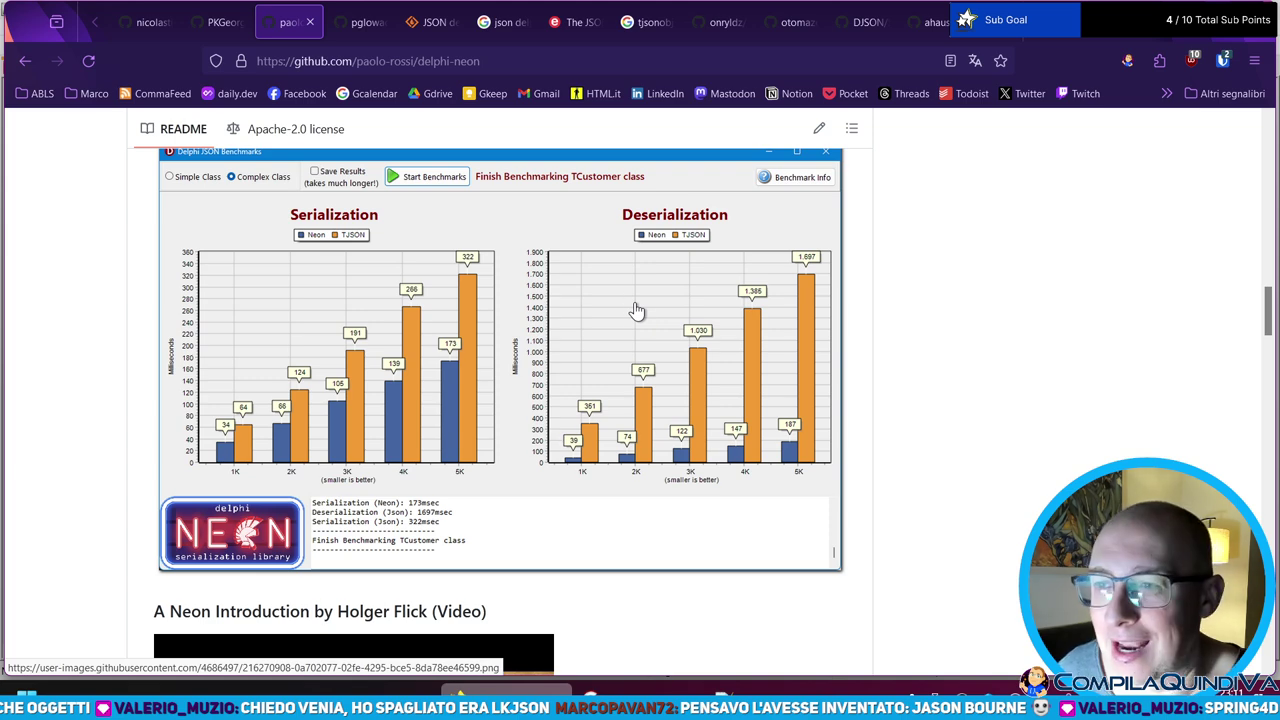
scroll(585, 400, down, 3)
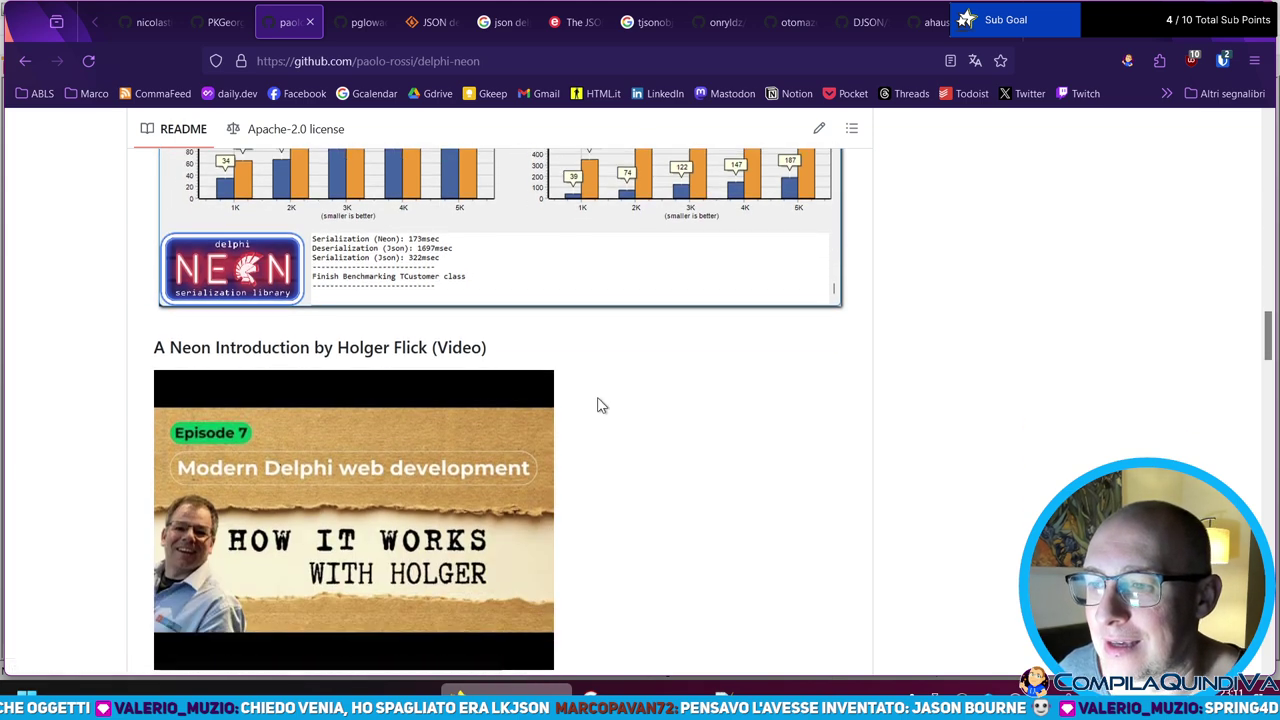
scroll(600, 405, down, 2)
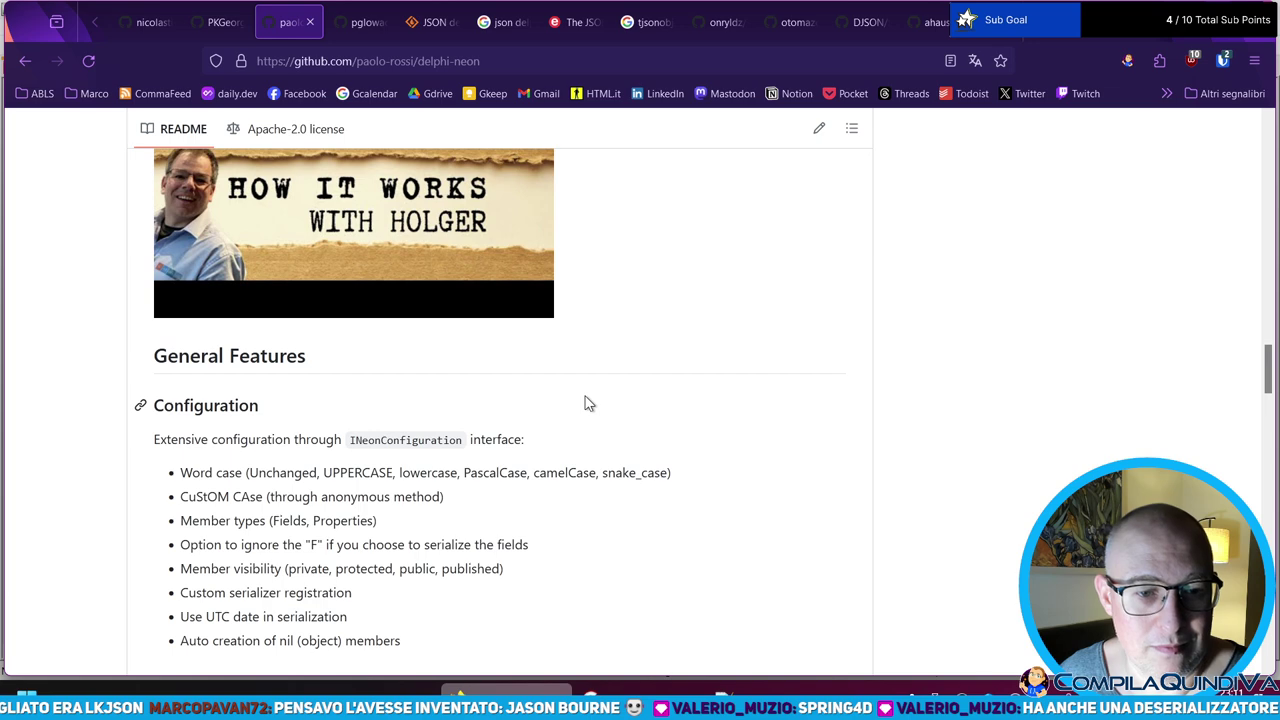
scroll(568, 389, down, 4)
scroll(560, 375, down, 5)
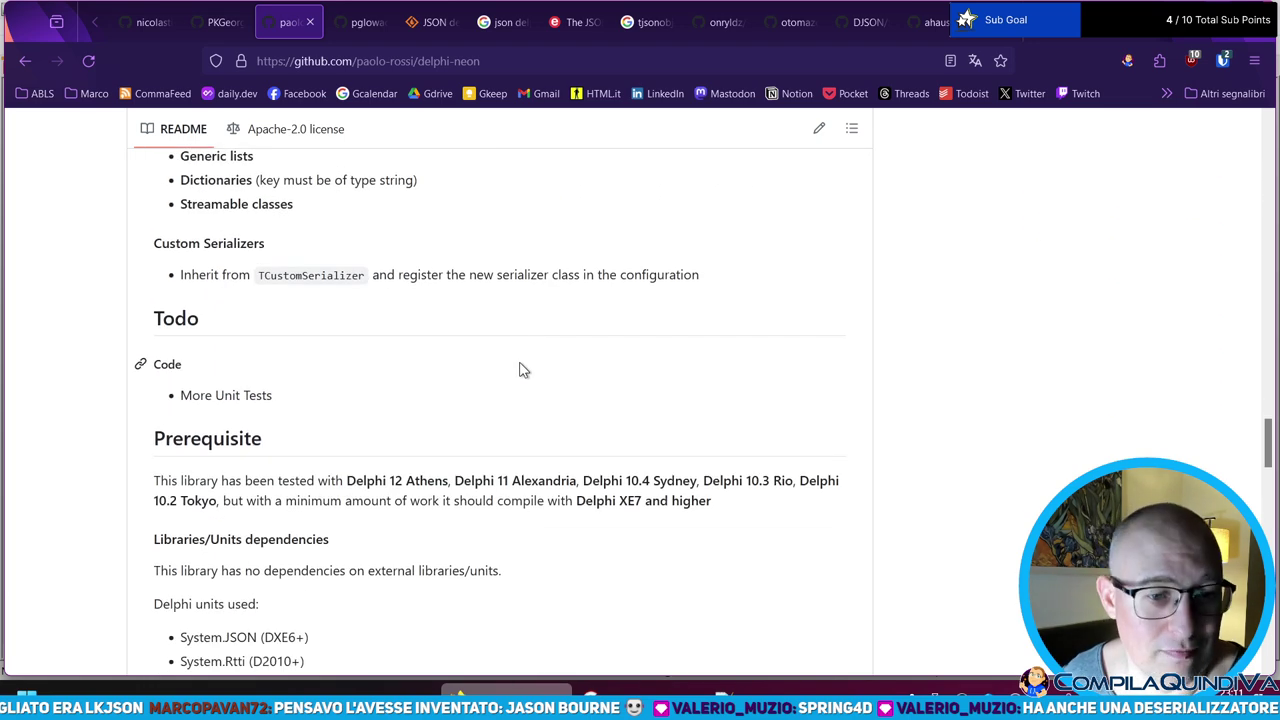
scroll(516, 363, down, 5)
scroll(533, 328, down, 4)
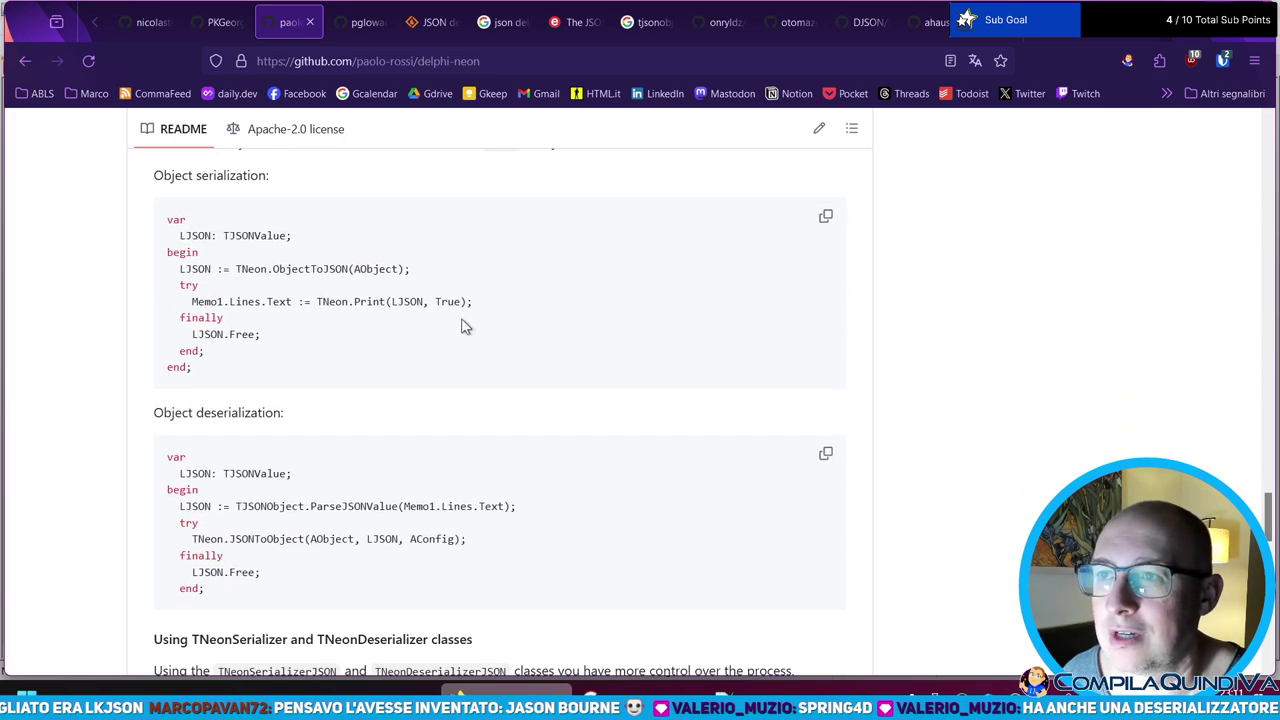
key(ctrl+plus)
key(ctrl+plus)
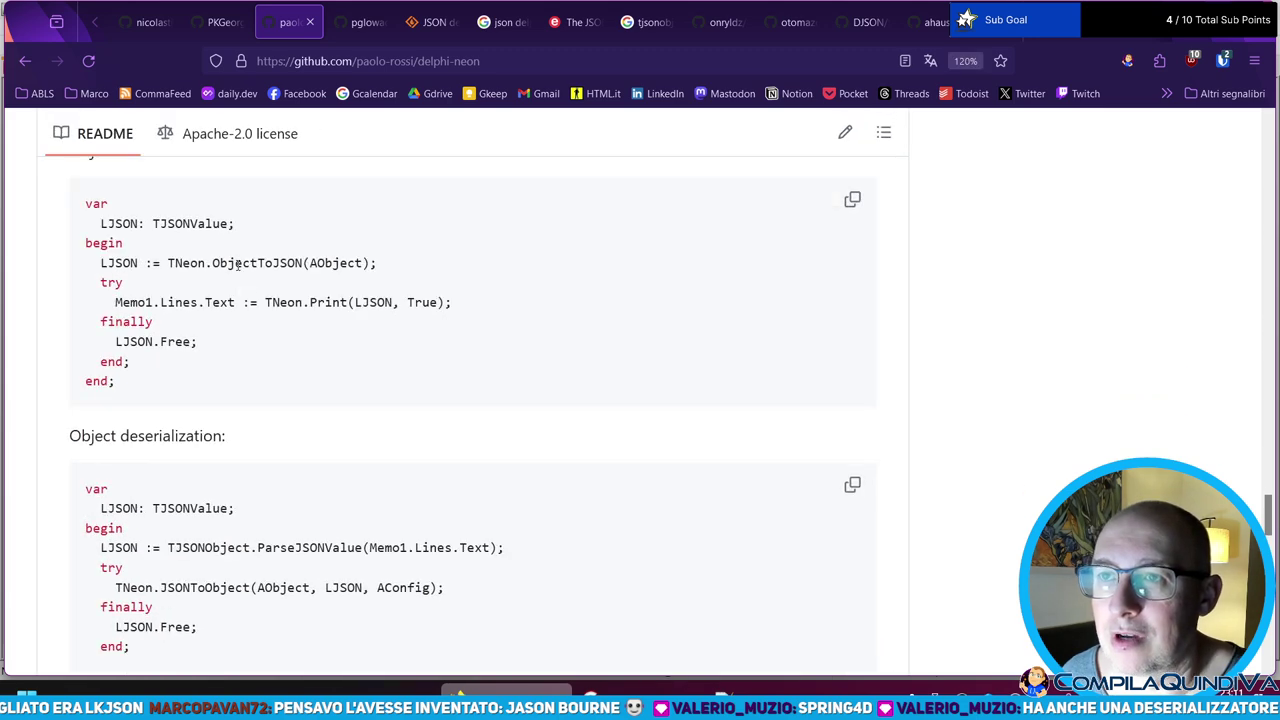
scroll(200, 200, up, 1)
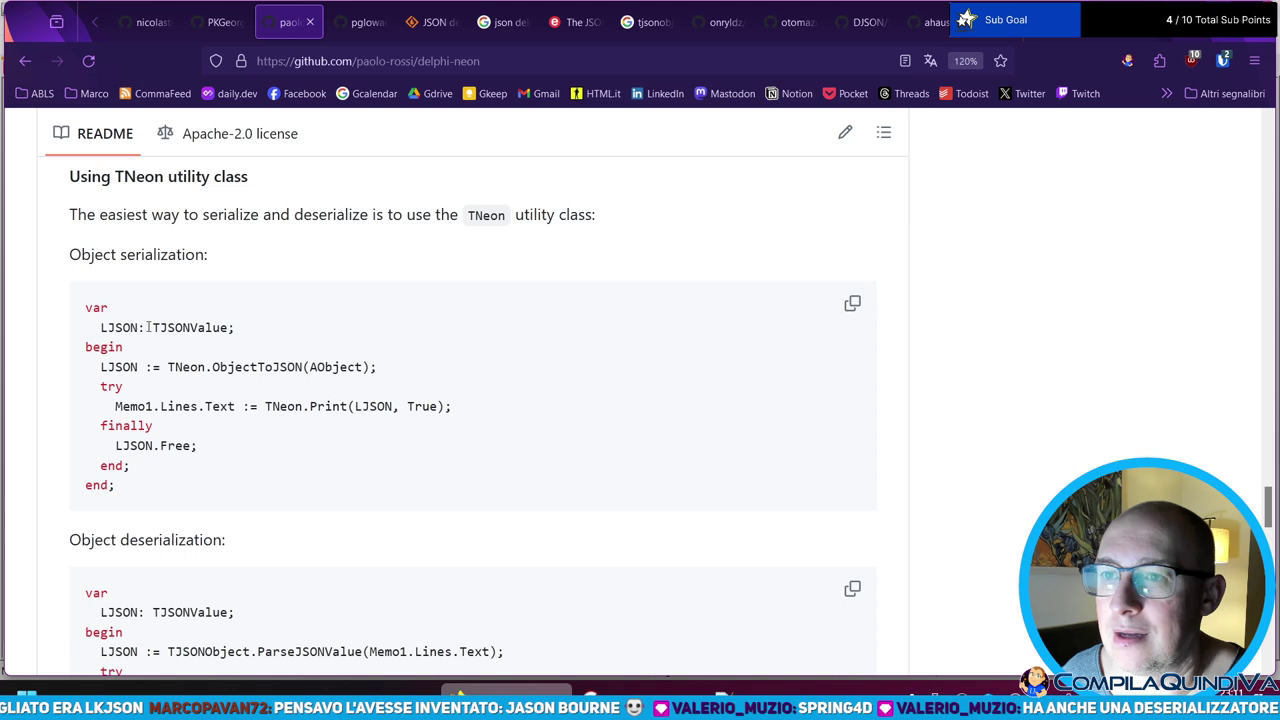
- Highlight the TJSONValue type, the TNeon.ObjectToJSON(AObject) call and the Memo1 TNeon.Print line in the TNeon object serialization example
drag(153, 328, 229, 328)
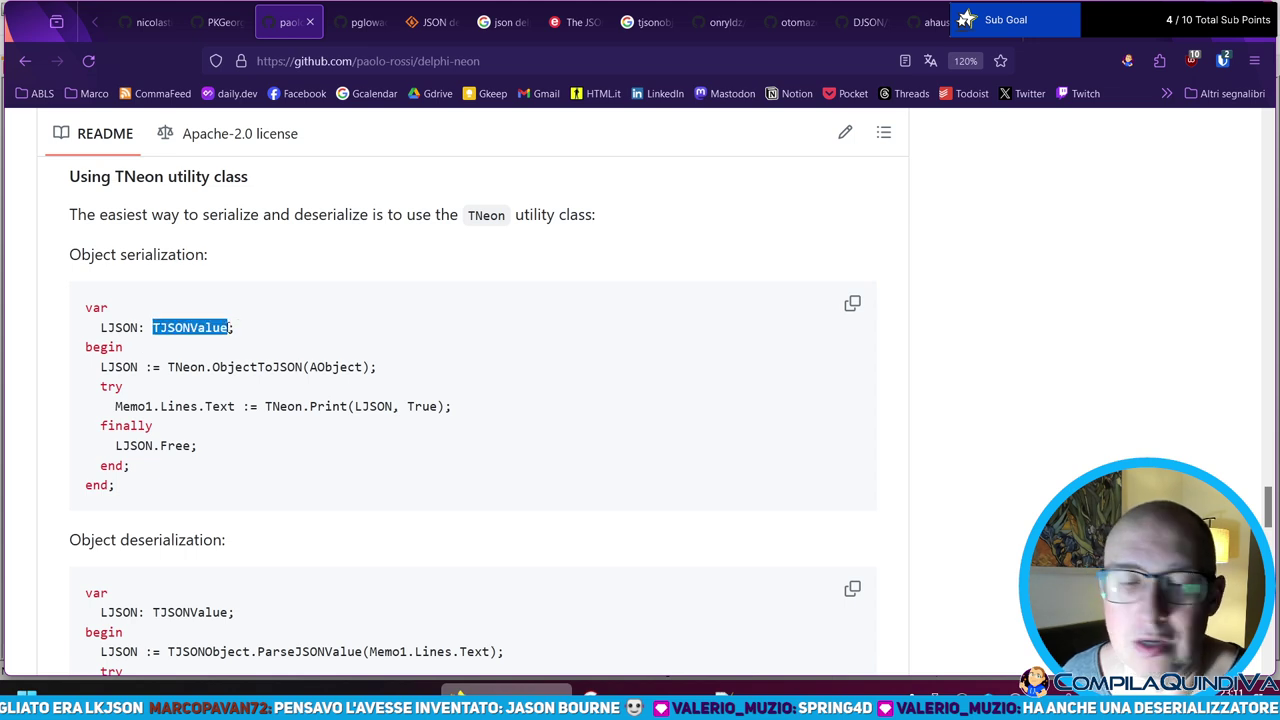
drag(167, 367, 378, 367)
click(300, 420)
drag(115, 406, 490, 421)
click(343, 450)
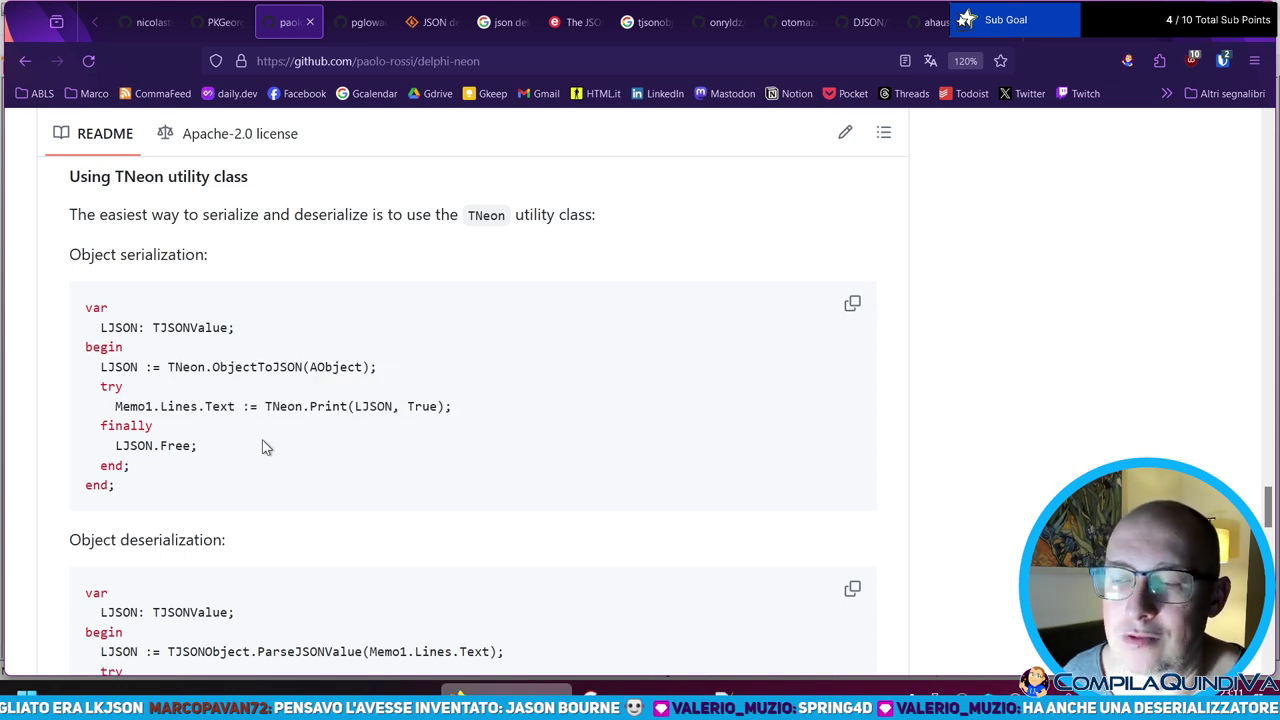
- Highlight the TJSONObject.ParseJSONValue assignment and the TNeon.JSONToObject call in the TNeon object deserialization example
scroll(263, 440, down, 2)
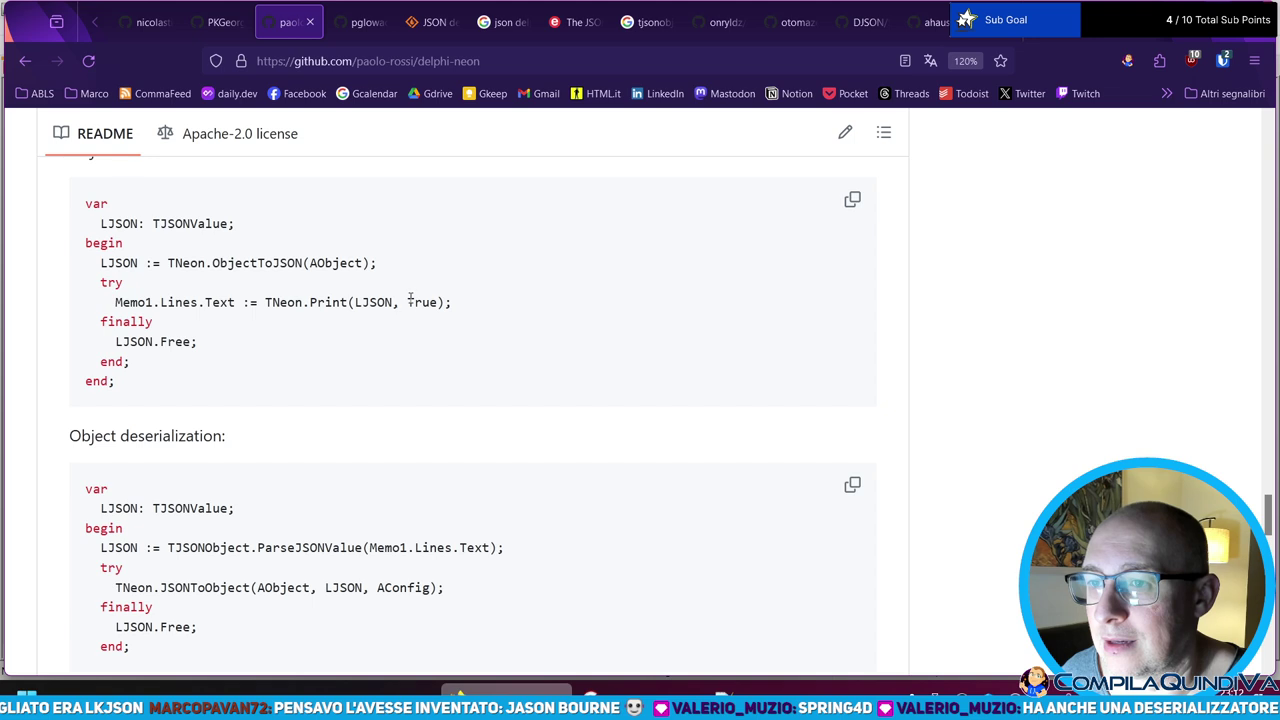
scroll(425, 322, down, 2)
scroll(422, 325, down, 2)
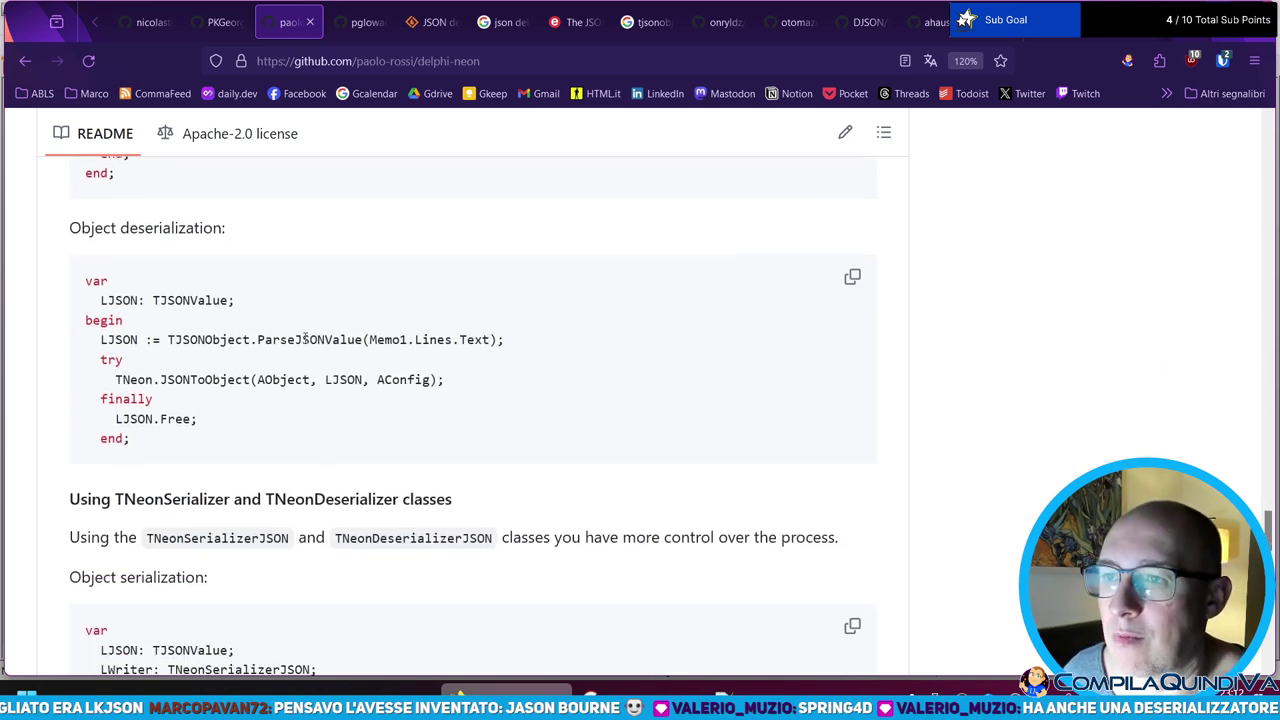
drag(92, 340, 620, 342)
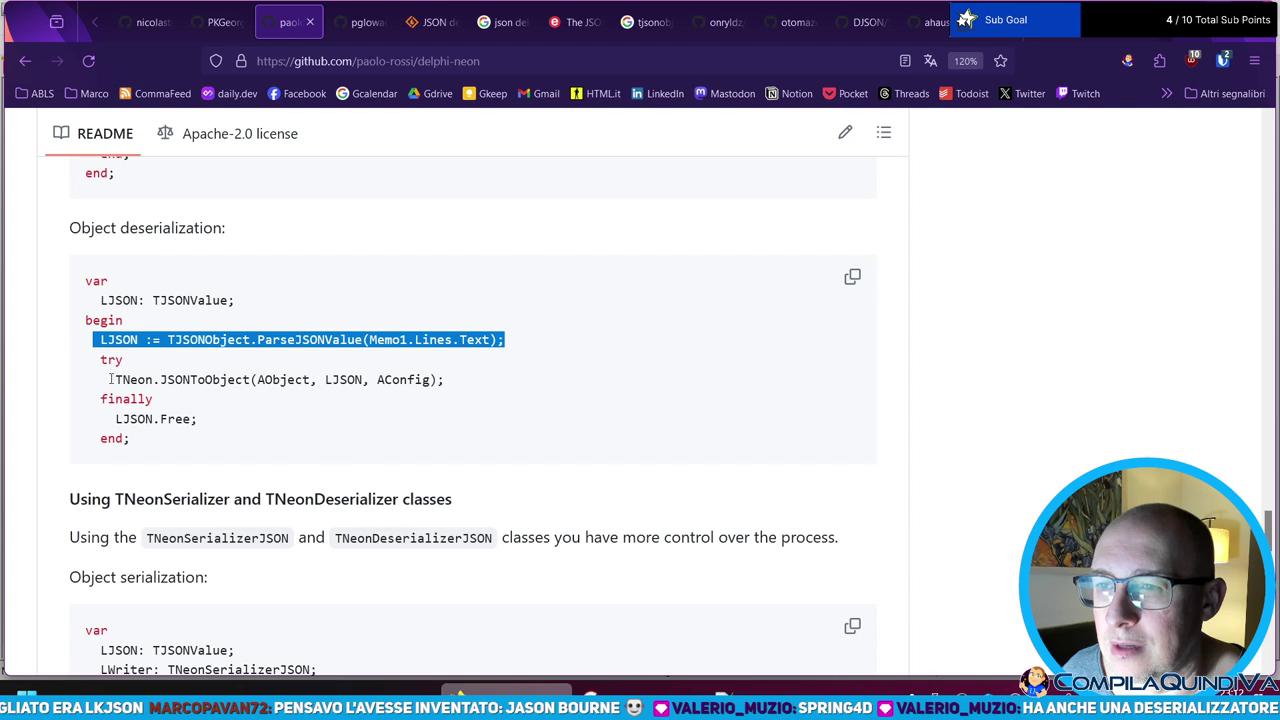
drag(121, 380, 467, 383)
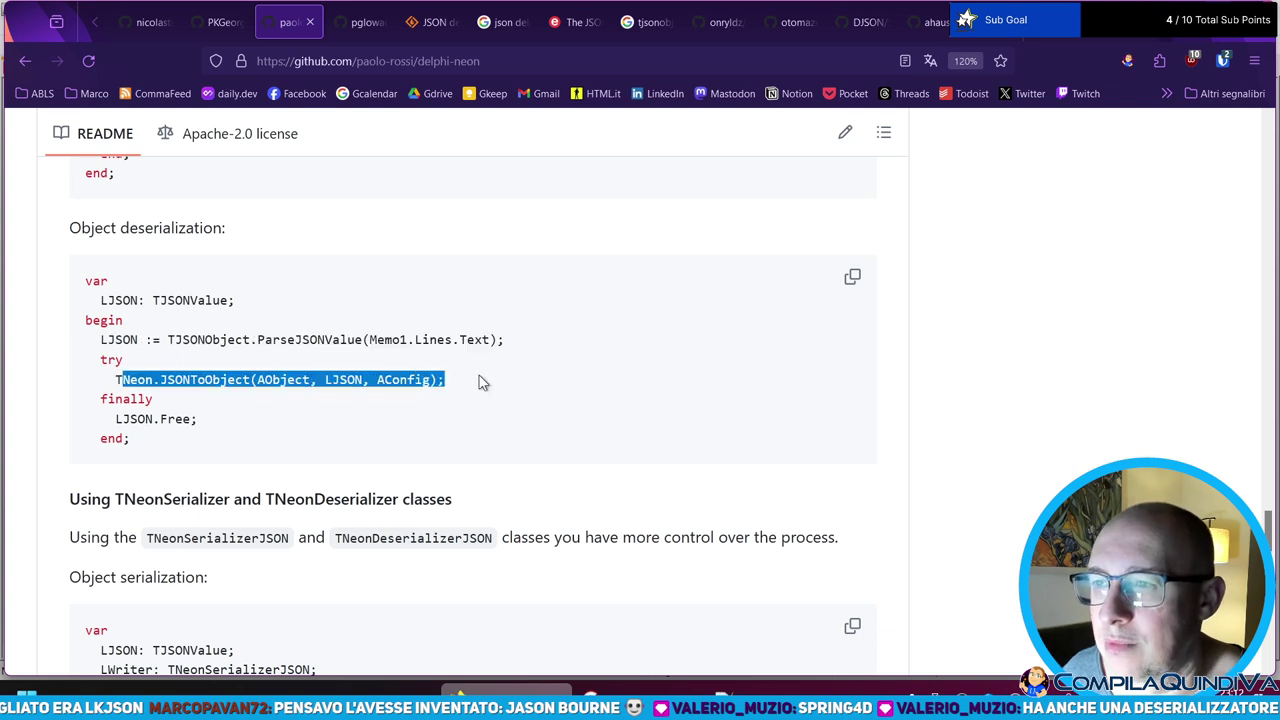
click(187, 441)
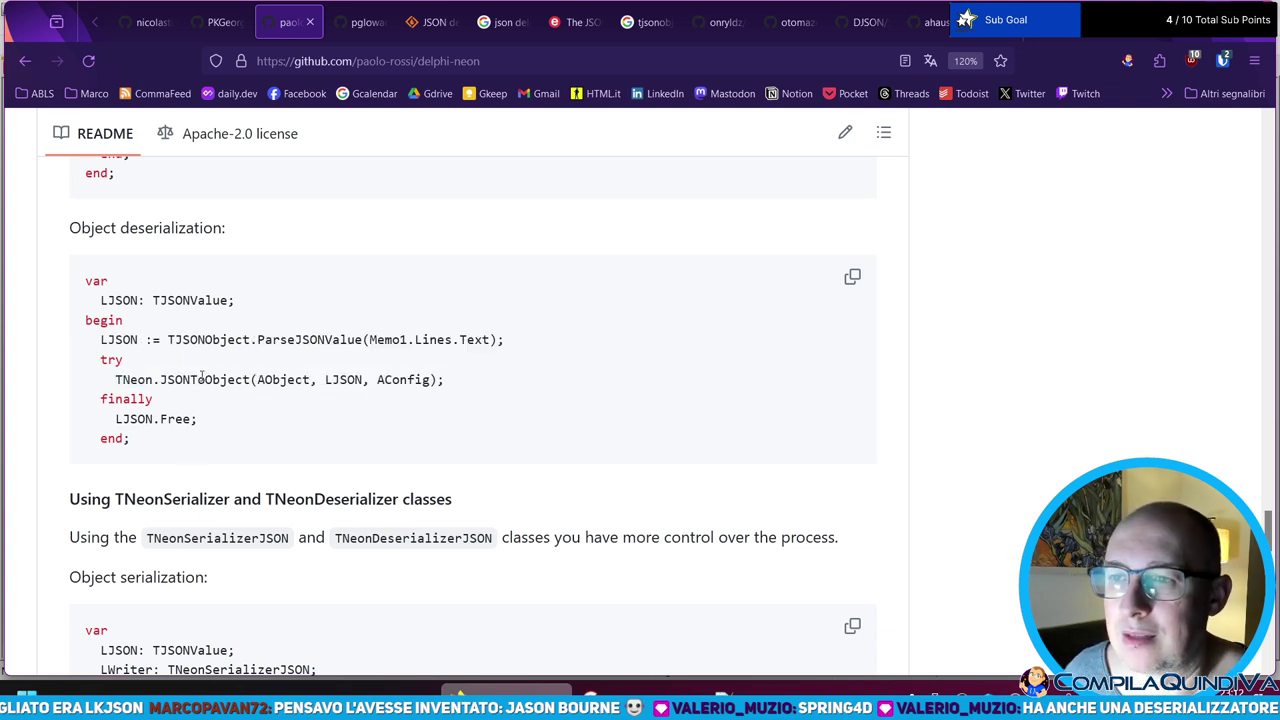
- Highlight the JSONToObject method name, its AObject argument and the complete TNeon.JSONToObject statement
double_click(203, 379)
click(337, 380)
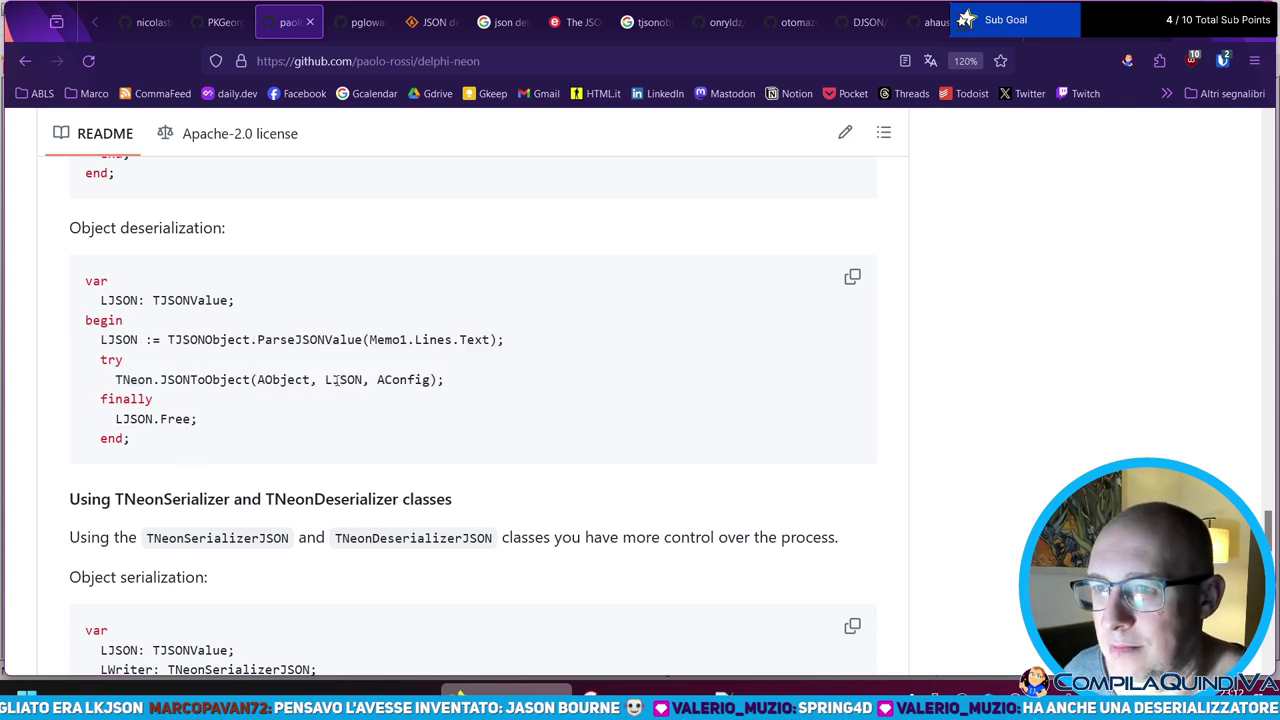
double_click(195, 378)
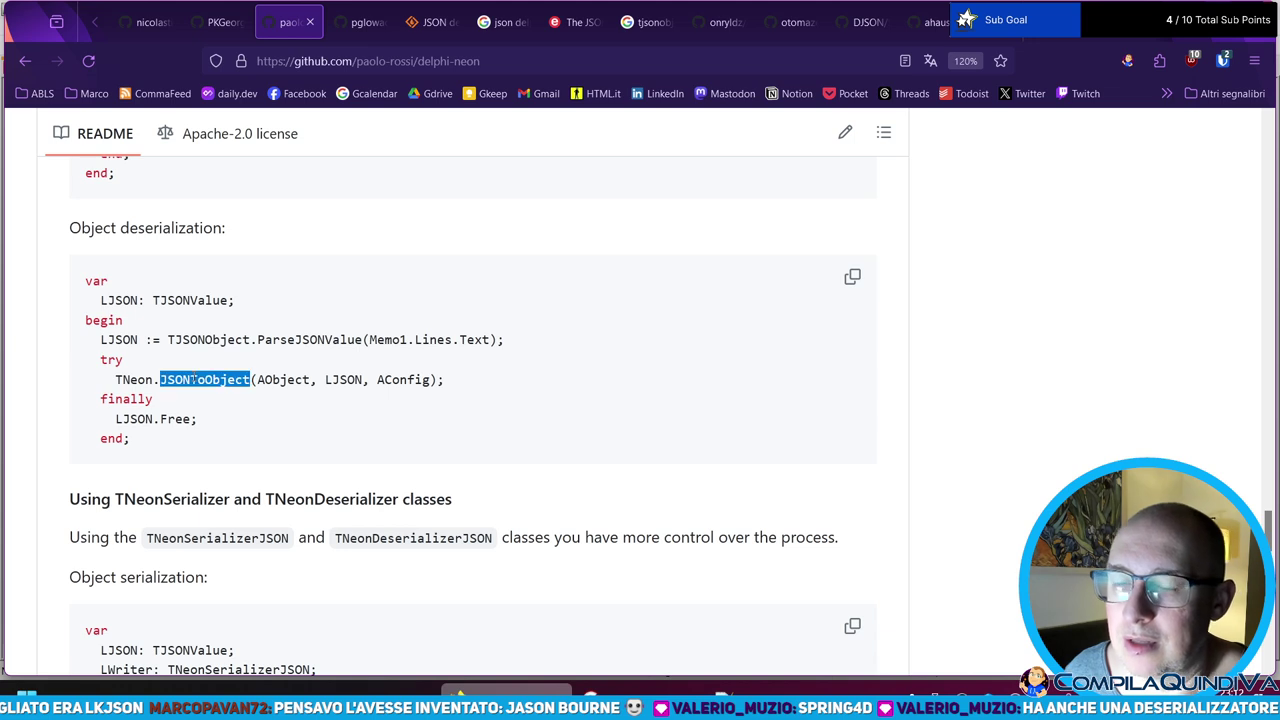
double_click(282, 380)
drag(290, 403, 306, 388)
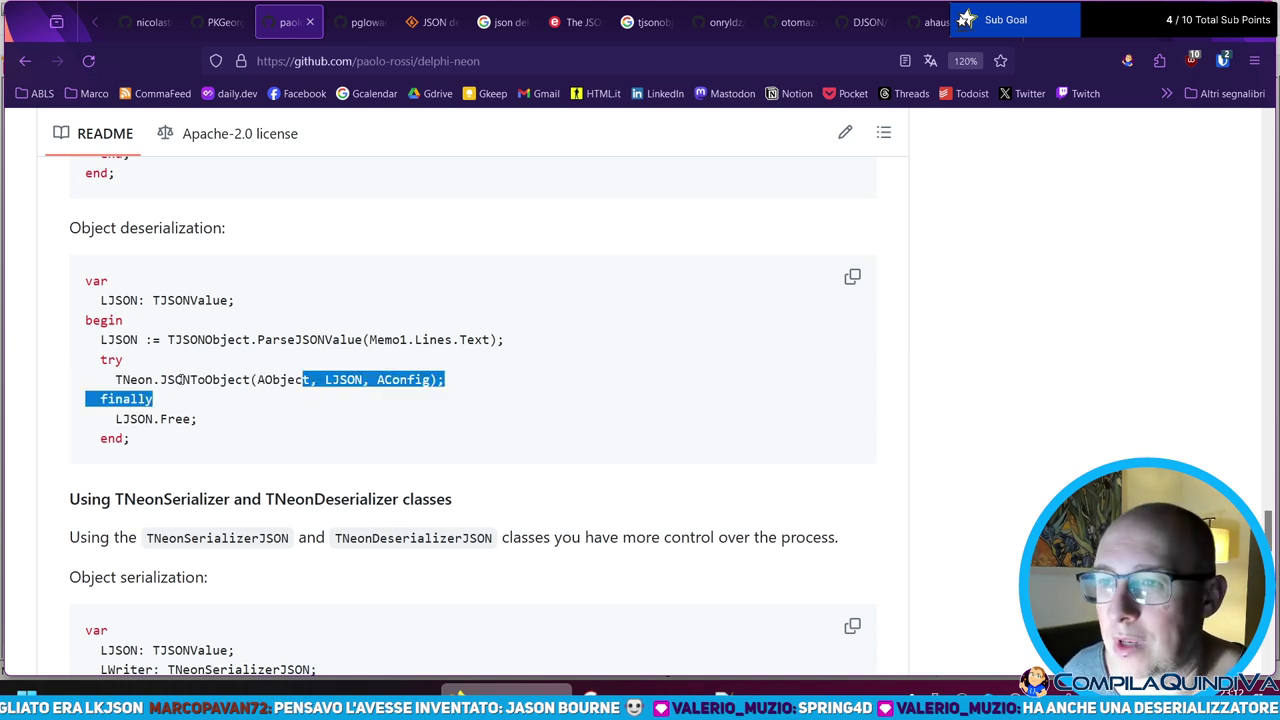
drag(115, 380, 452, 392)
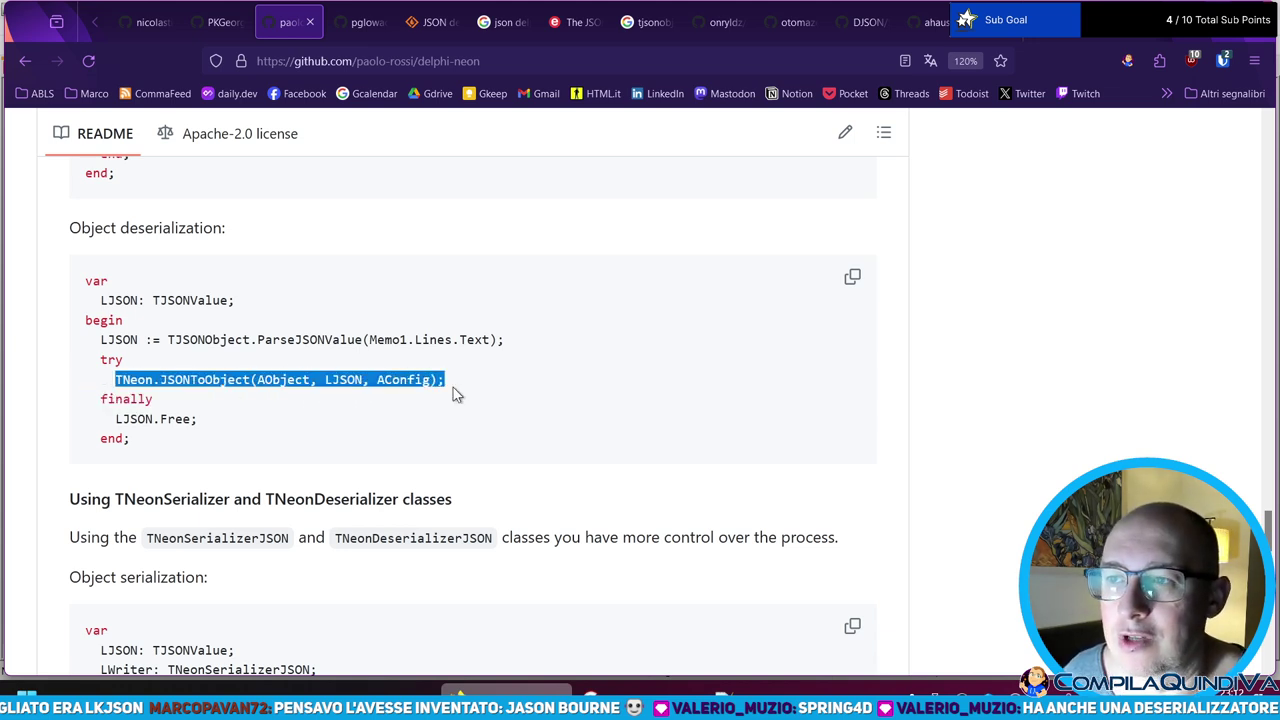
- Compare the TJSONObject class in the parsing line with the AObject argument and the full TNeon.JSONToObject call
double_click(188, 339)
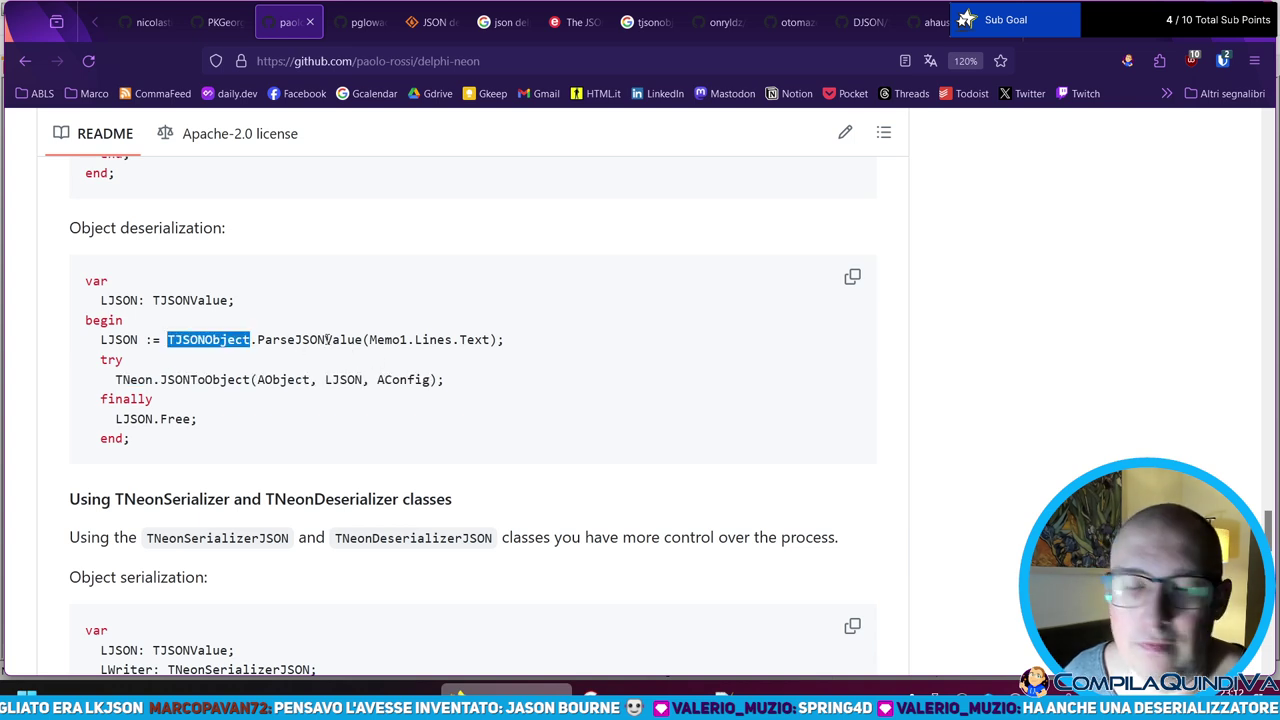
click(424, 336)
drag(167, 340, 252, 341)
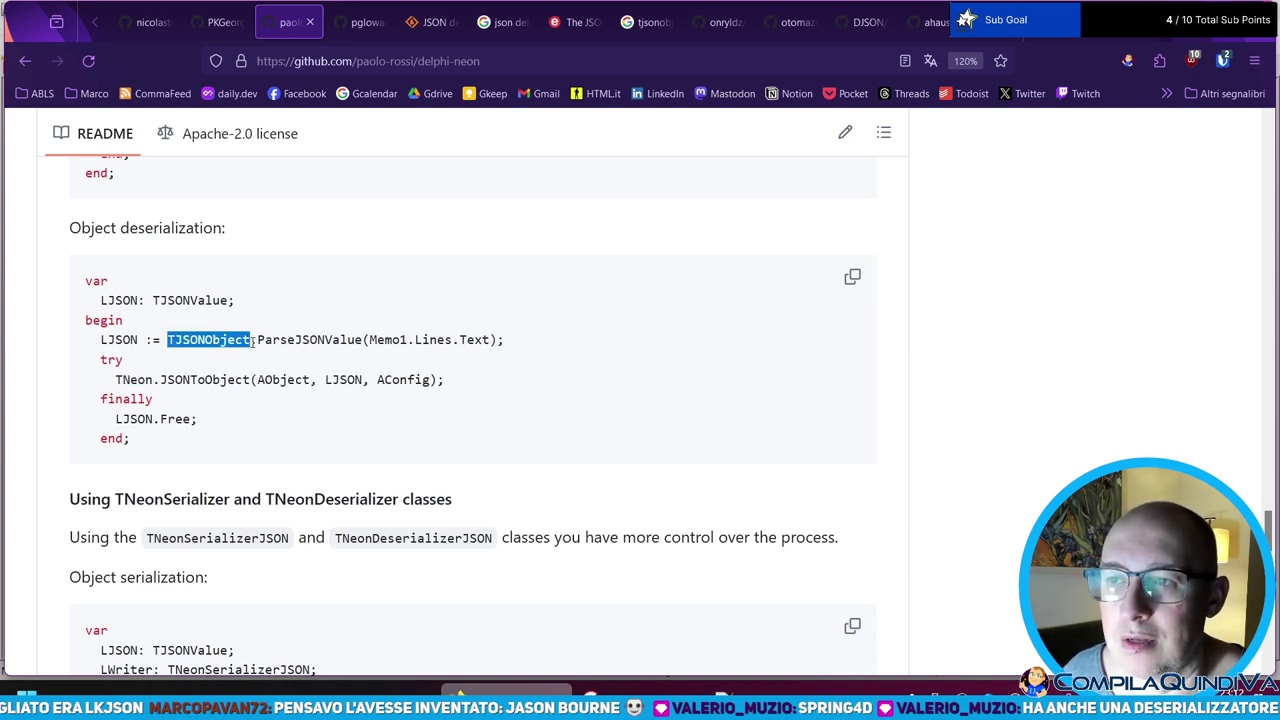
double_click(283, 380)
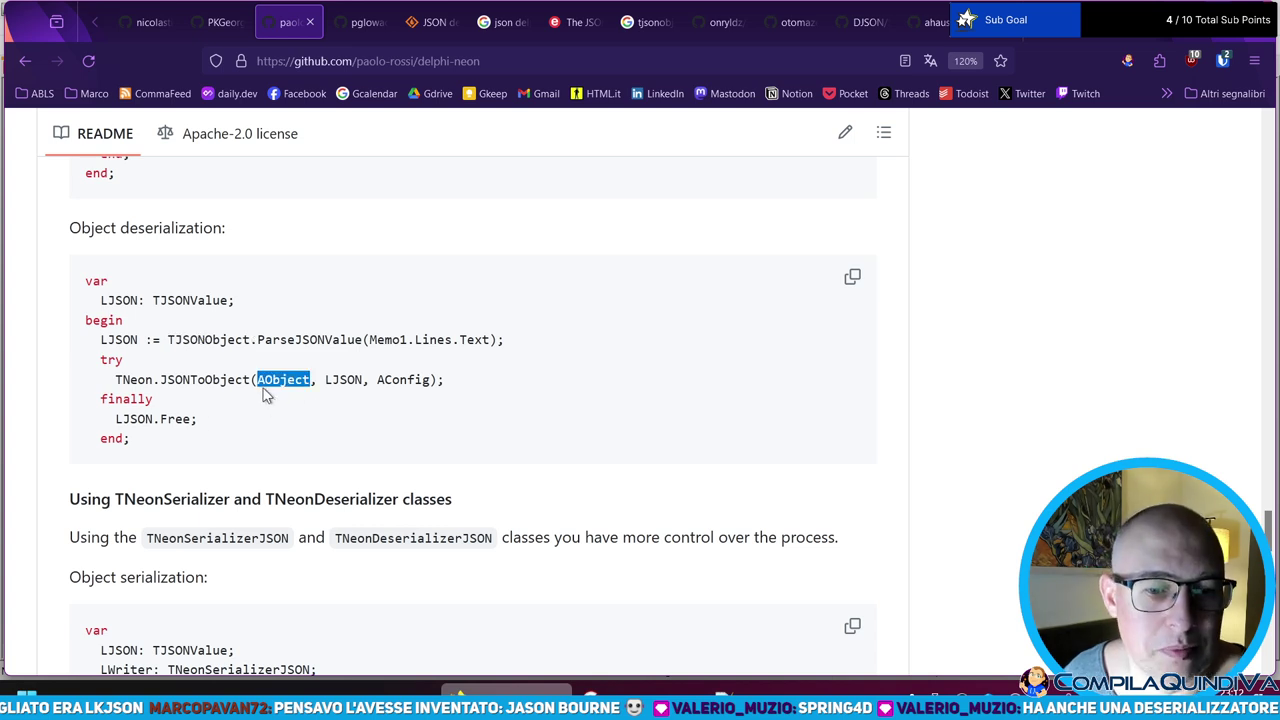
click(218, 360)
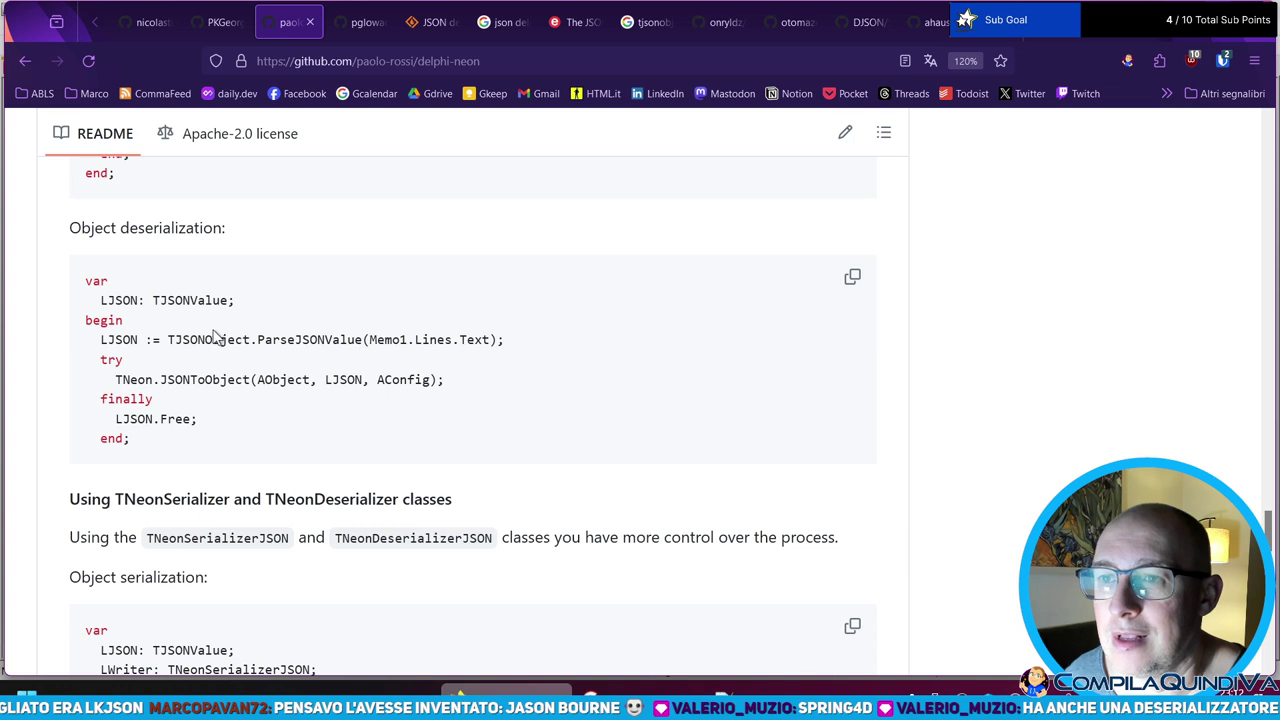
drag(115, 380, 471, 380)
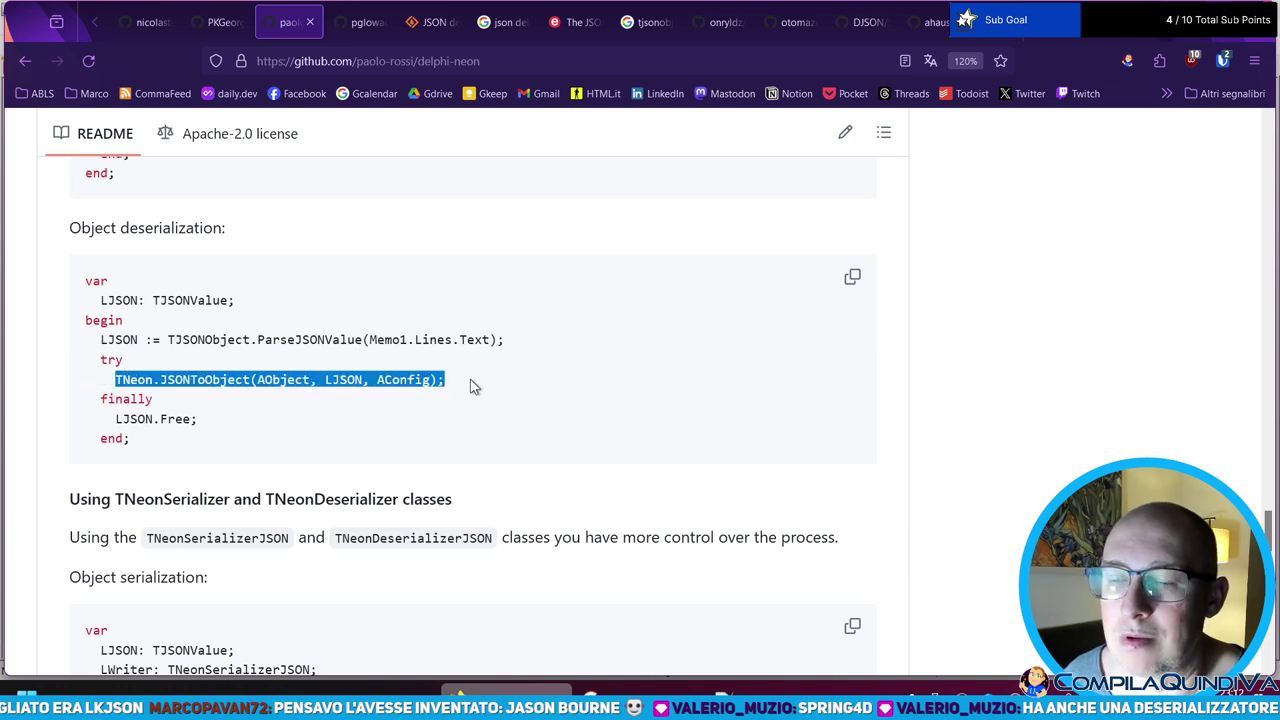
click(298, 380)
- Look through the TNeonSerializerJSON object serialization example, and return to the TNeon utility class deserialization code
scroll(200, 408, down, 1)
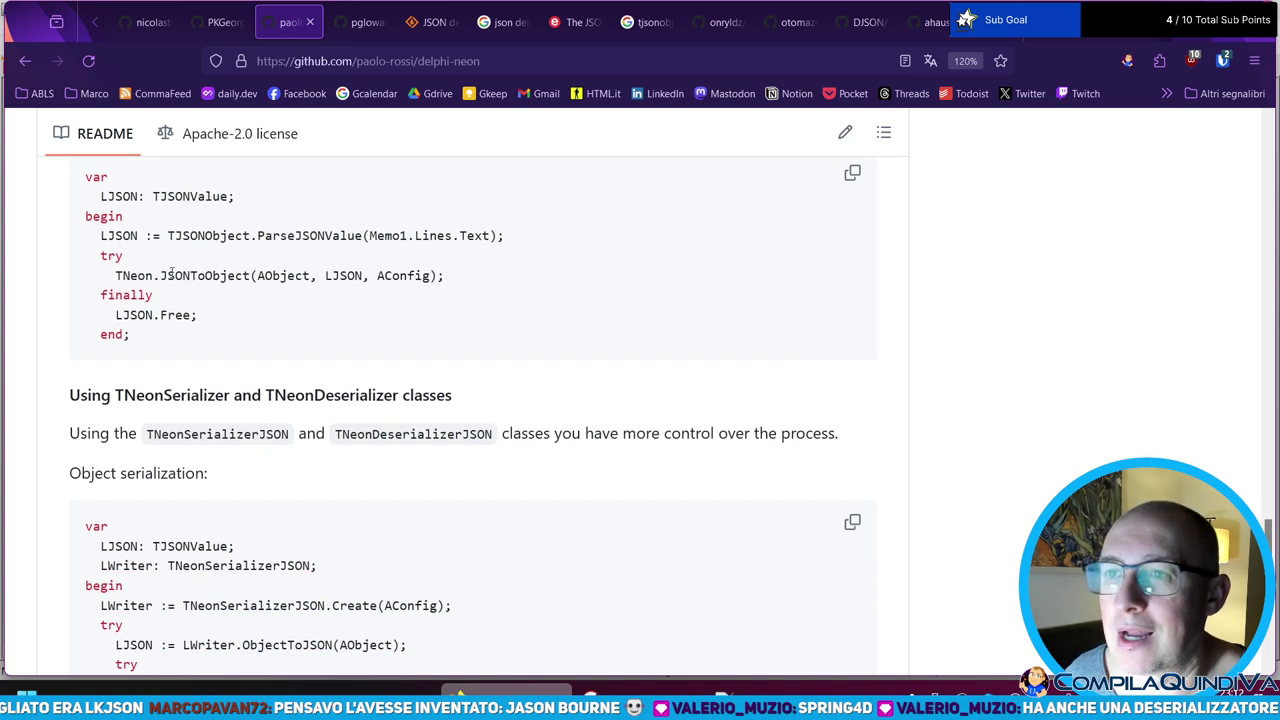
scroll(250, 340, down, 2)
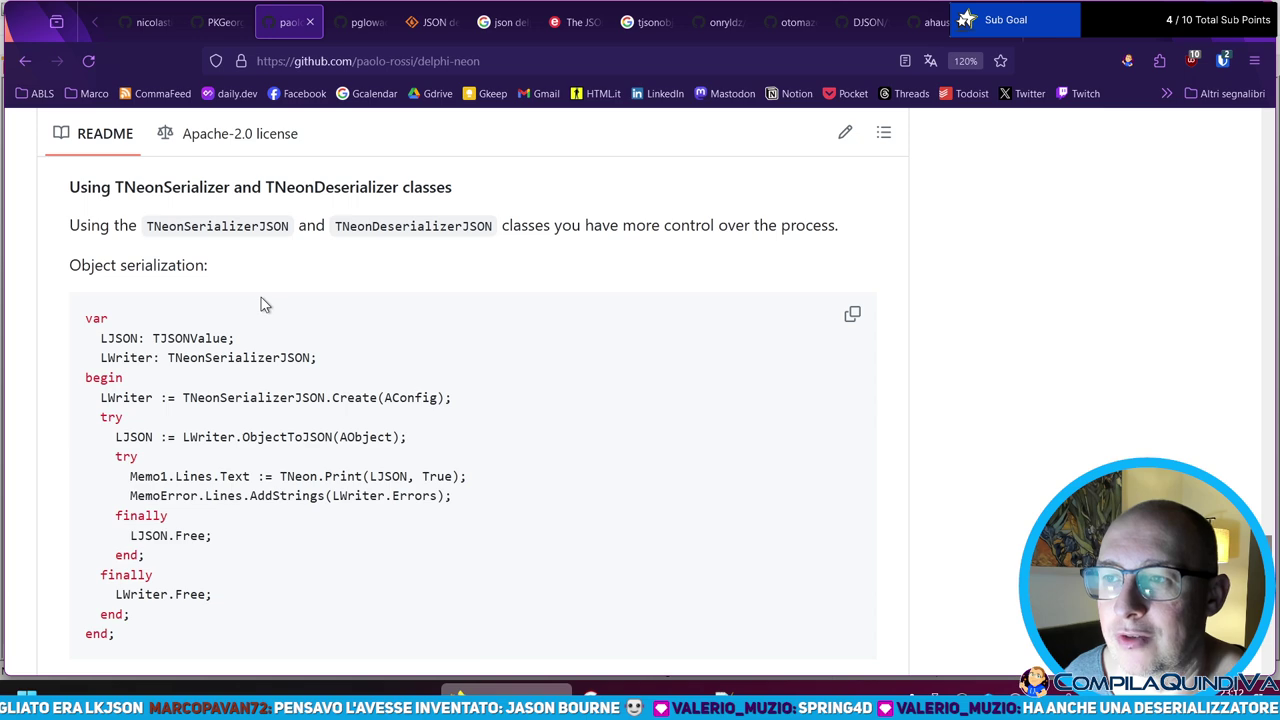
scroll(300, 300, down, 2)
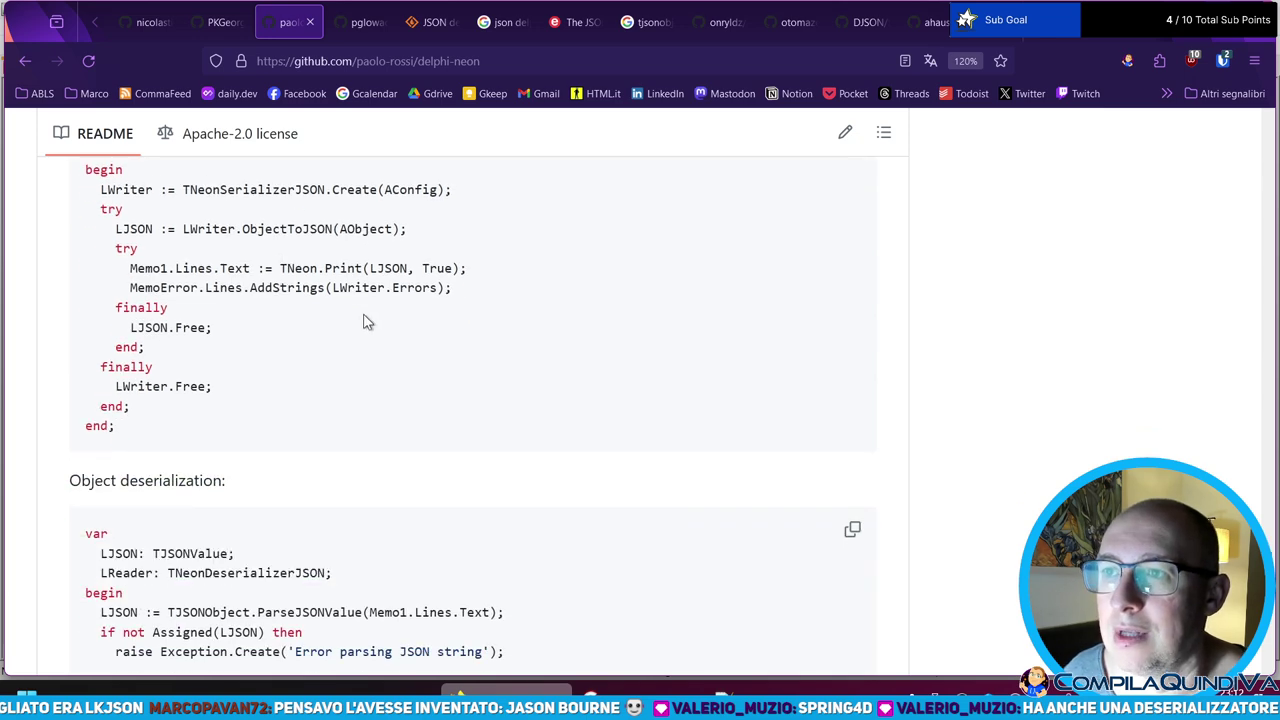
scroll(340, 335, up, 1)
scroll(235, 345, up, 3)
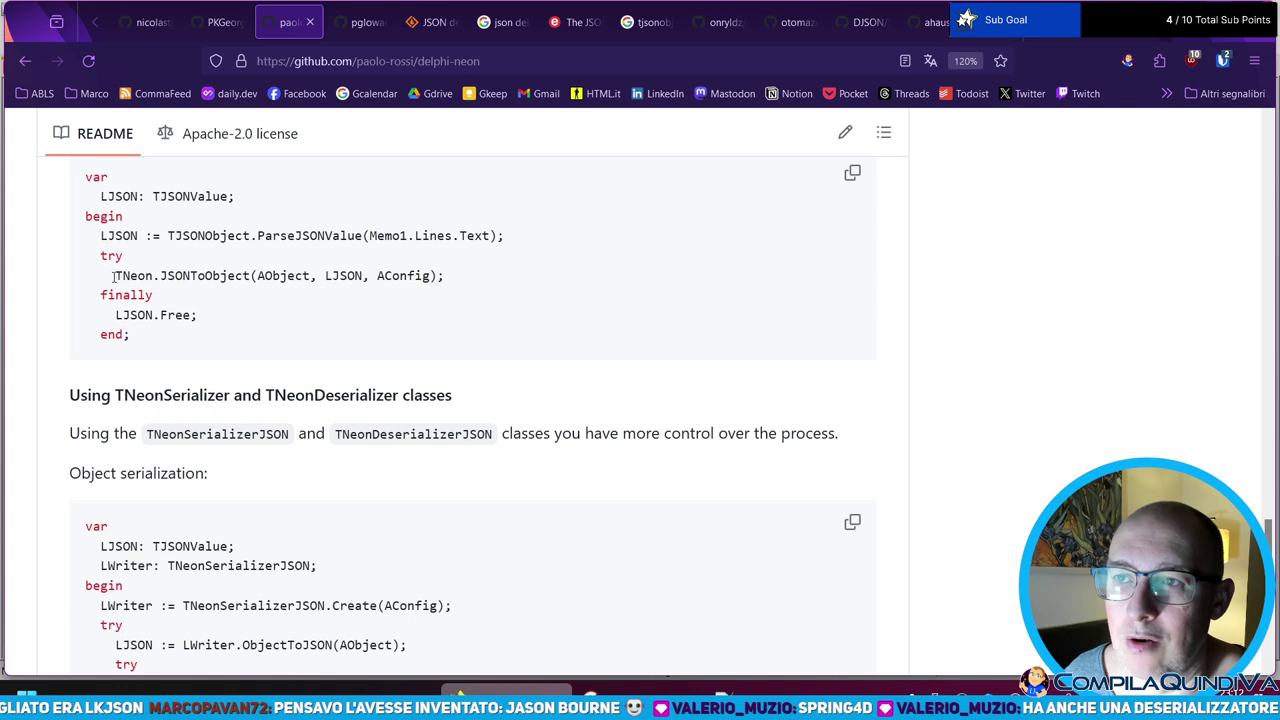
- Highlight the TNeon.JSONToObject statement, its AObject argument, the Memo1.Lines.Text input and the TJSONObject.ParseJSONValue call that parses it
drag(113, 276, 468, 285)
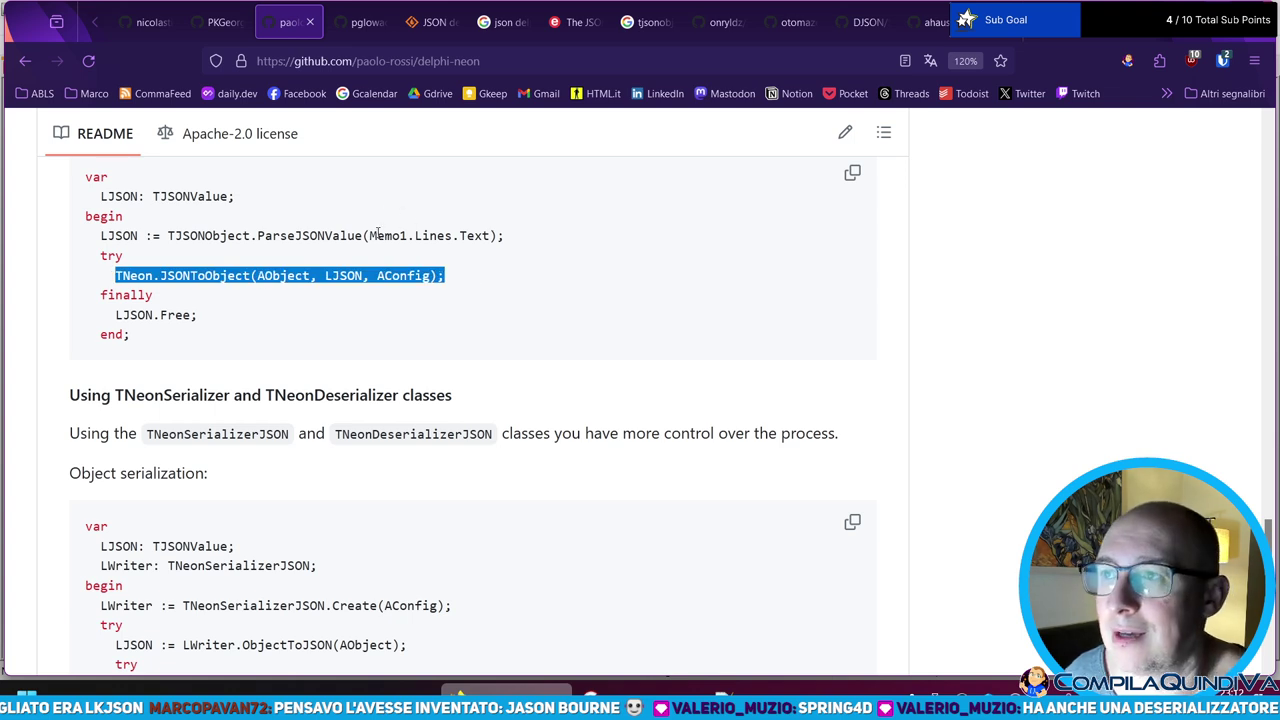
drag(370, 236, 501, 237)
drag(256, 276, 298, 278)
drag(165, 236, 368, 237)
- Highlight the LReader.JSONToObject call and the MemoError.Lines.AddStrings error line in the TNeonDeserializerJSON example
scroll(300, 296, down, 5)
scroll(248, 297, down, 2)
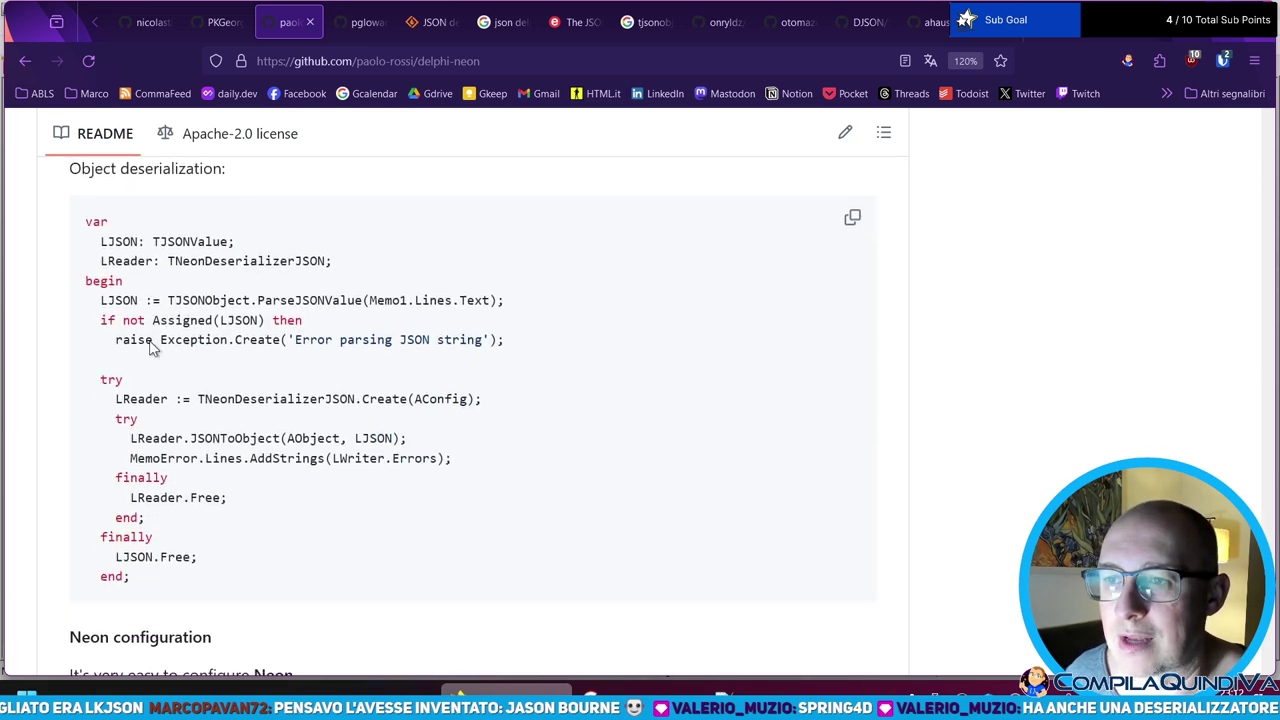
scroll(263, 300, down, 2)
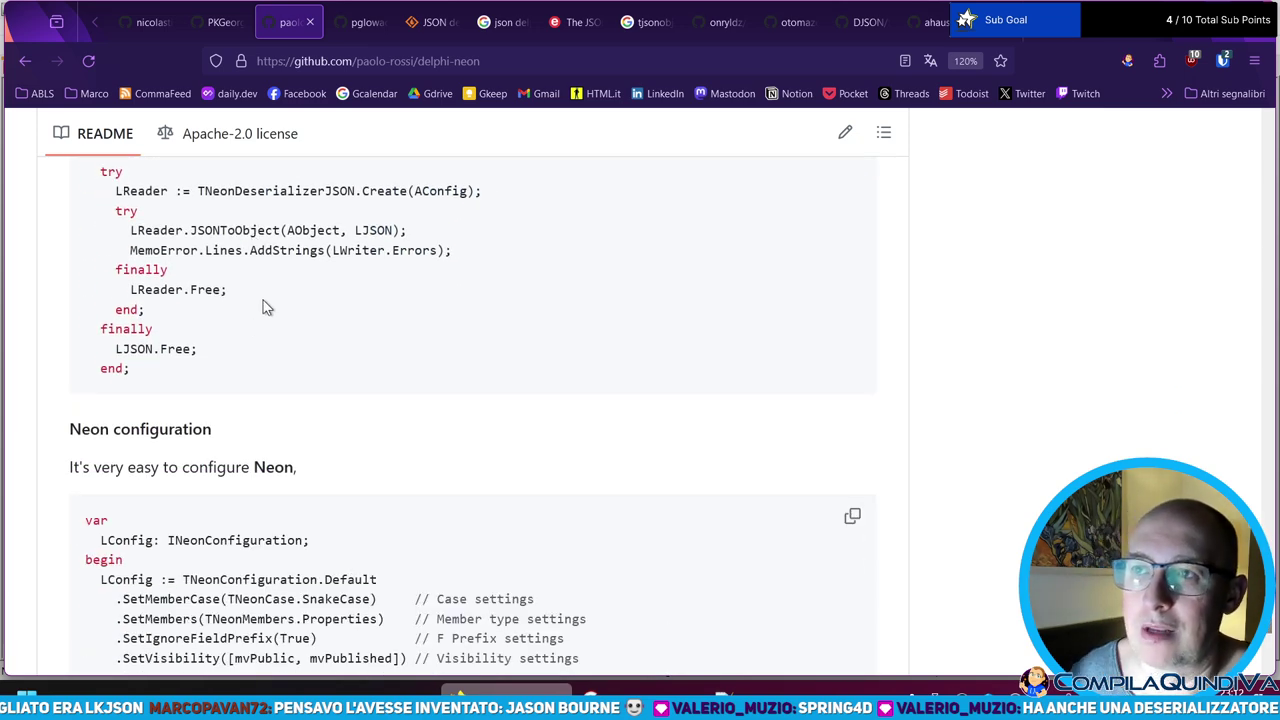
scroll(263, 300, up, 4)
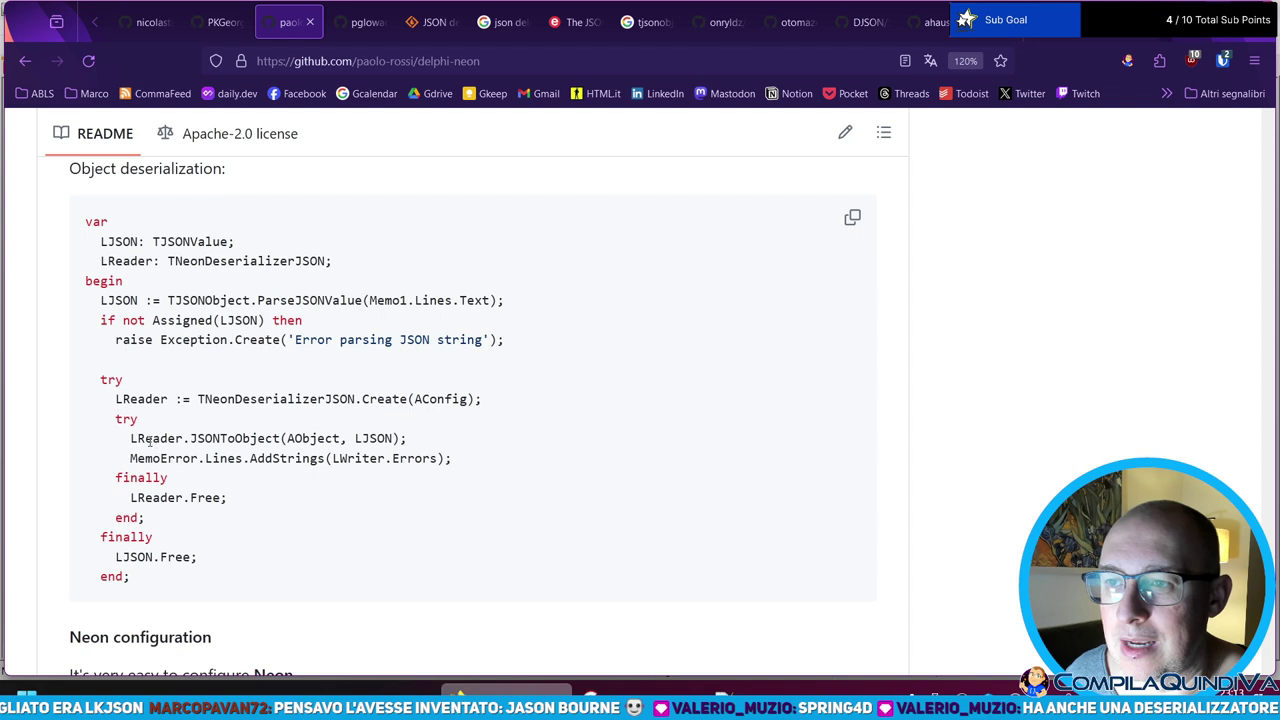
drag(130, 438, 418, 446)
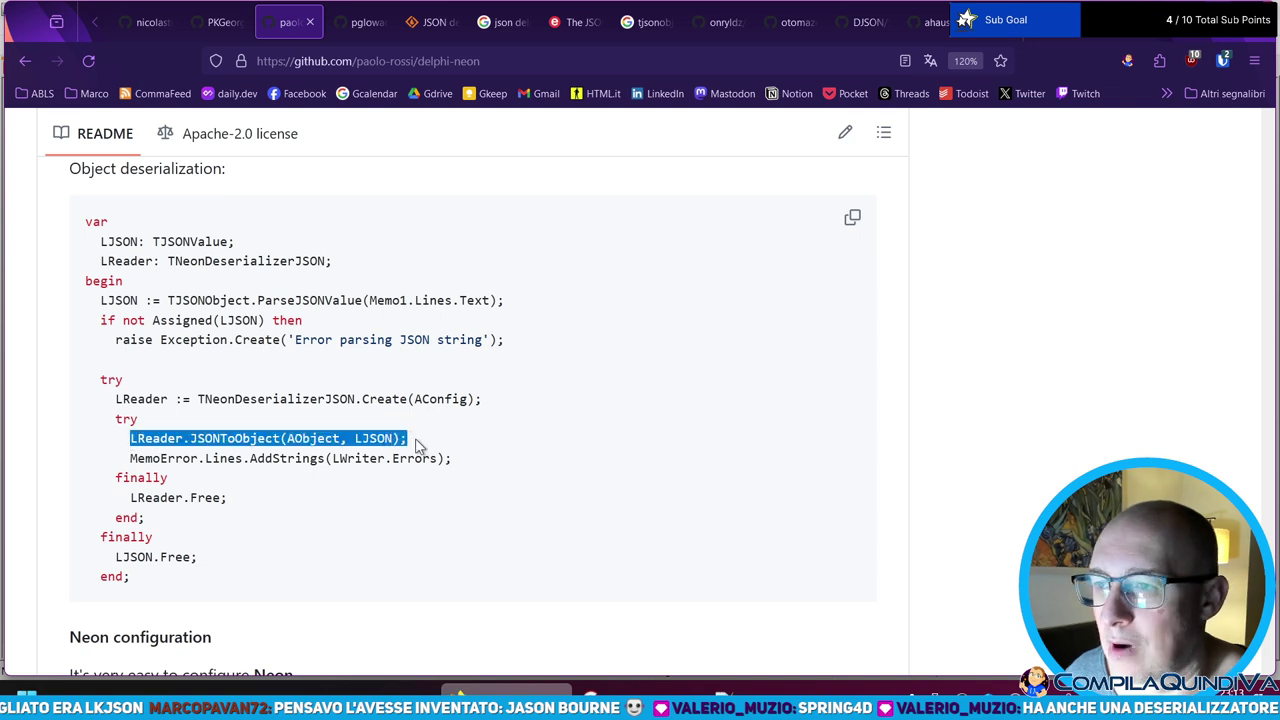
drag(130, 458, 442, 458)
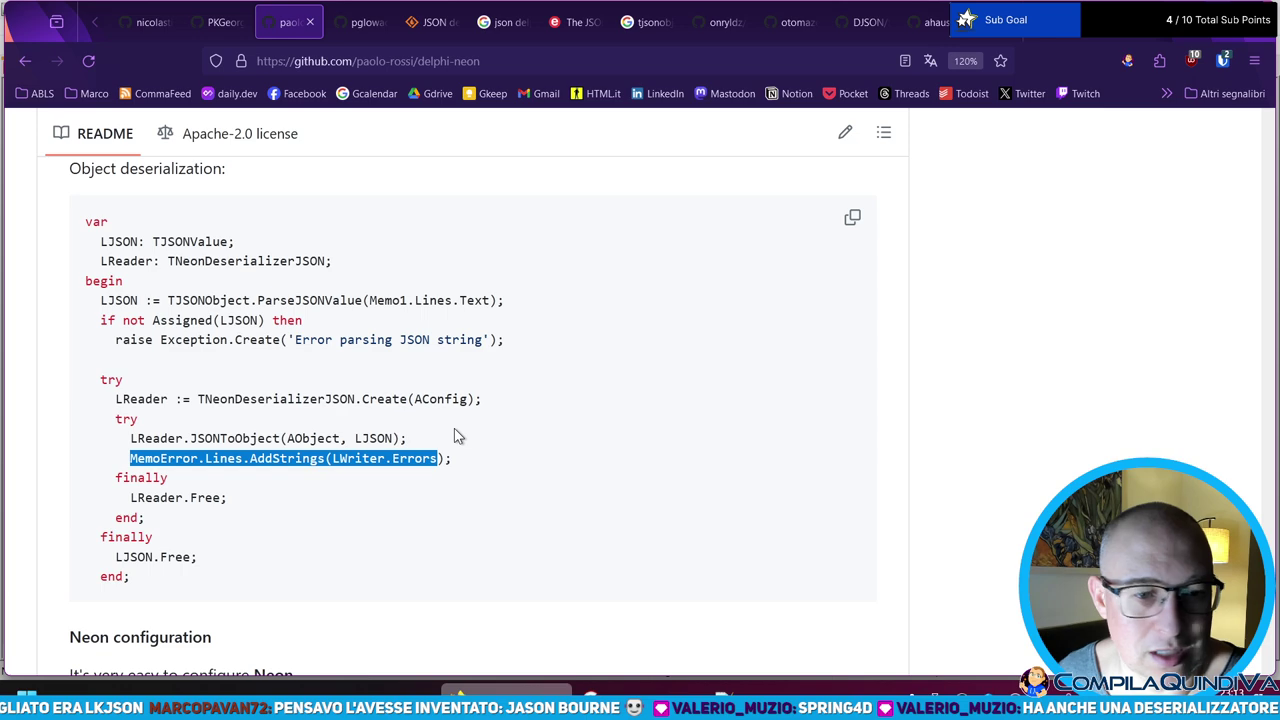
- Find the Neon configuration example in the README and highlight its TNeonConfiguration.Default call
scroll(458, 418, down, 2)
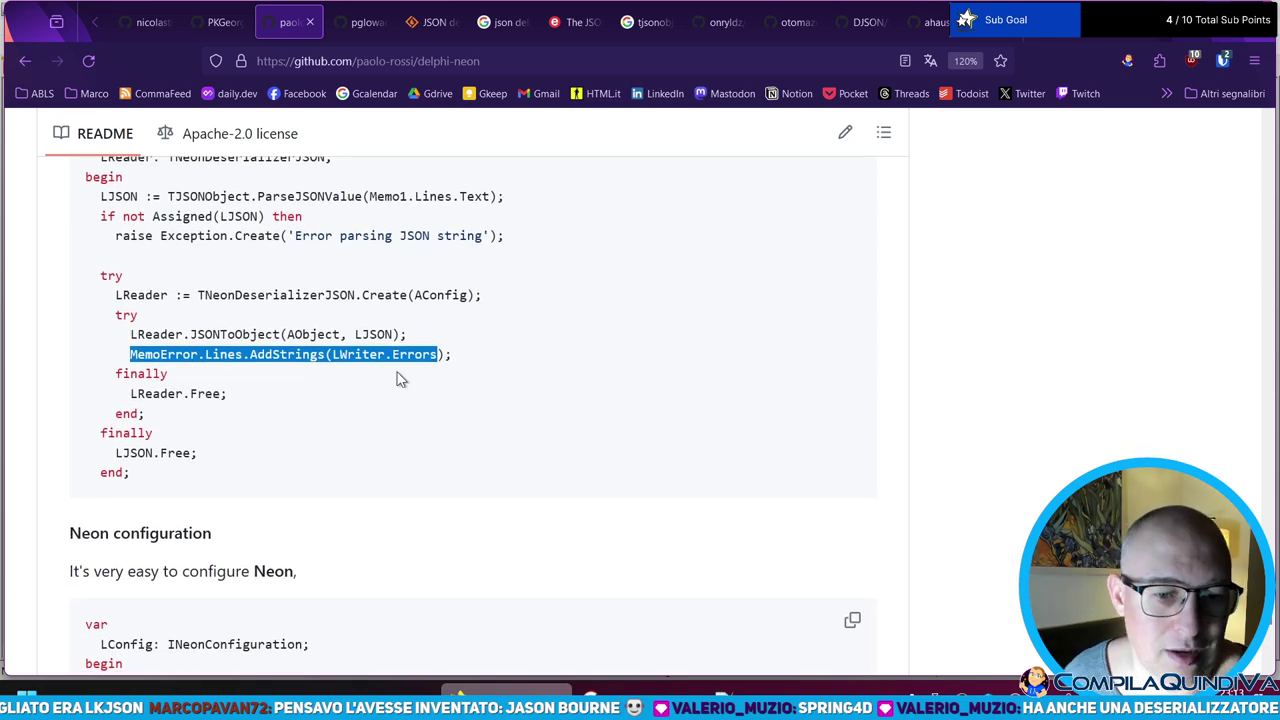
scroll(400, 376, down, 4)
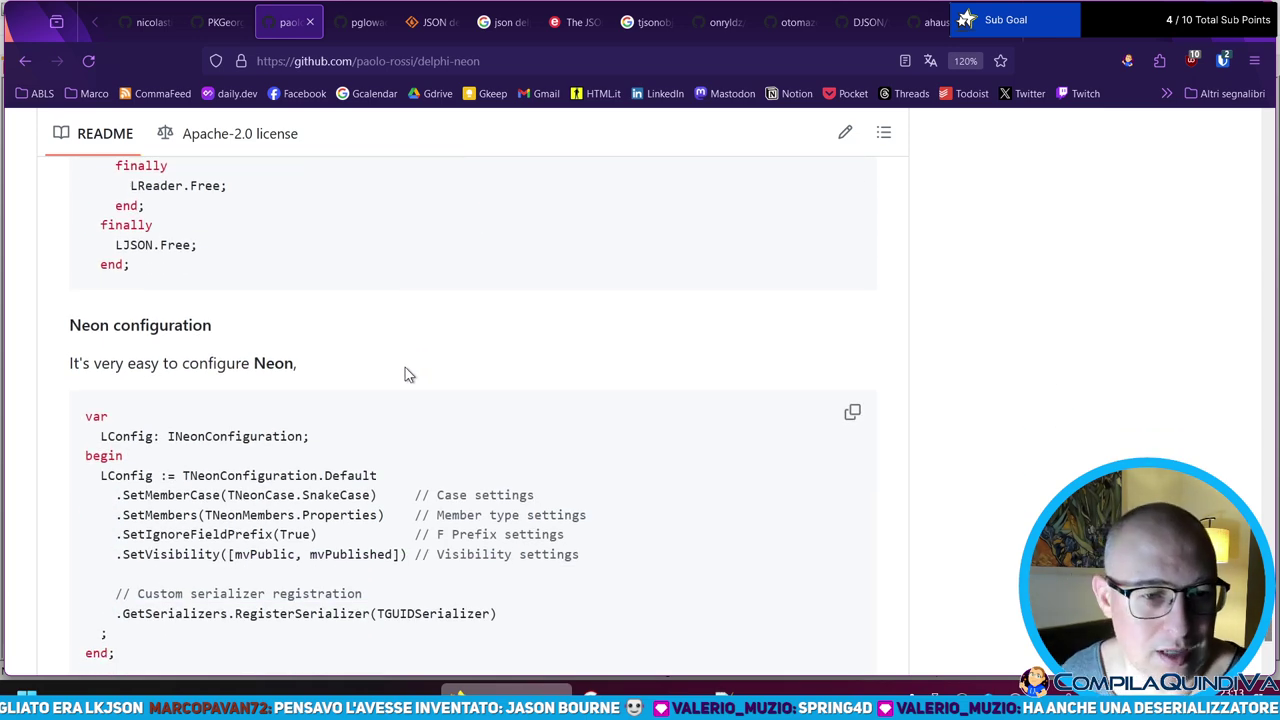
scroll(362, 382, down, 2)
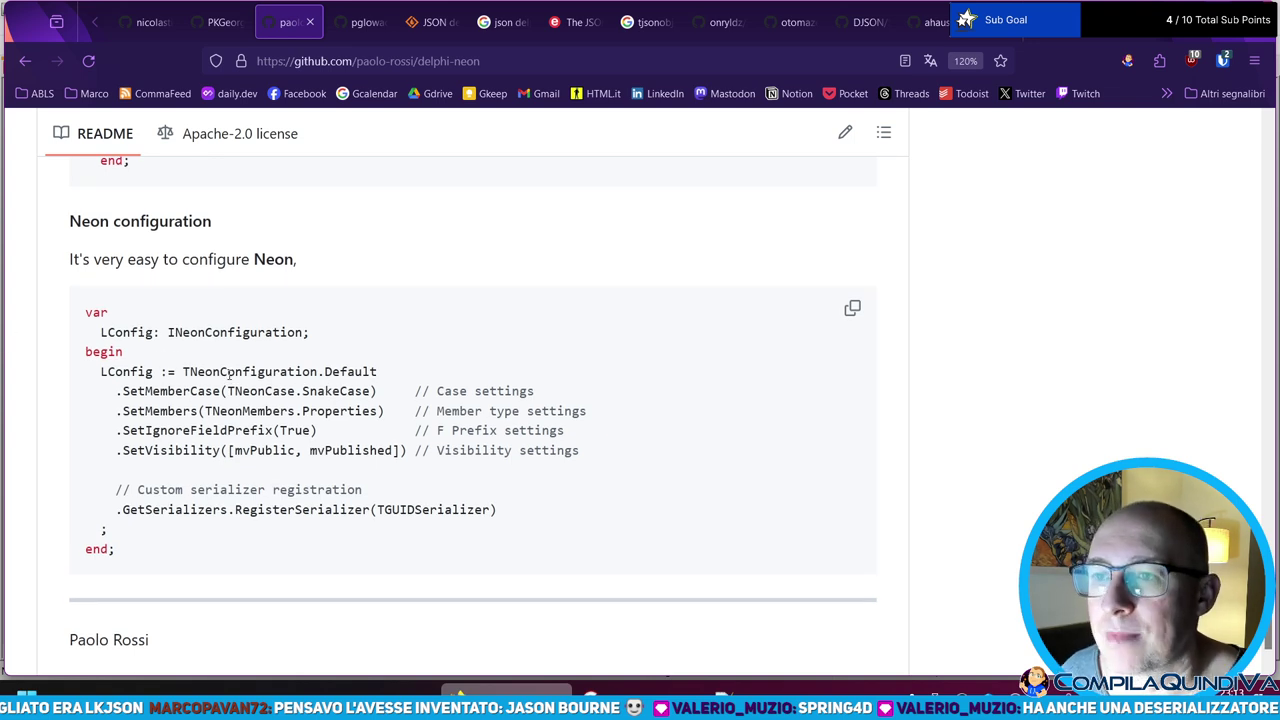
drag(182, 372, 485, 378)
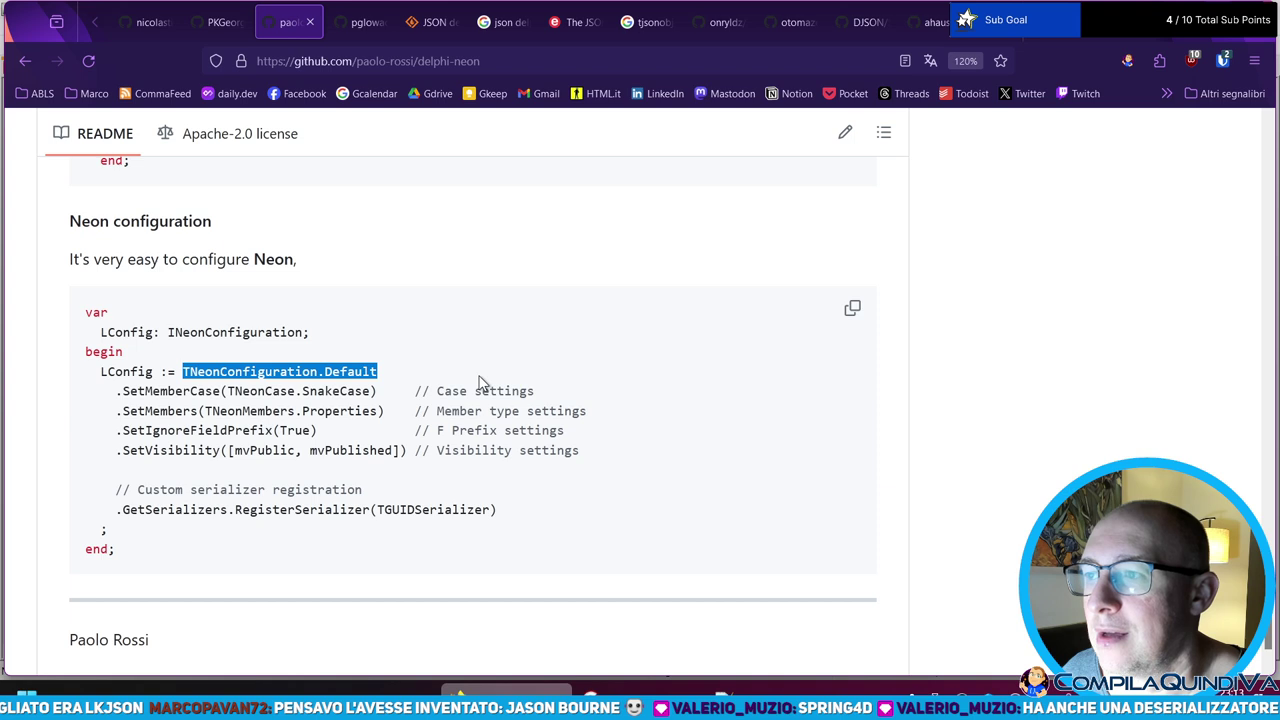
click(405, 388)
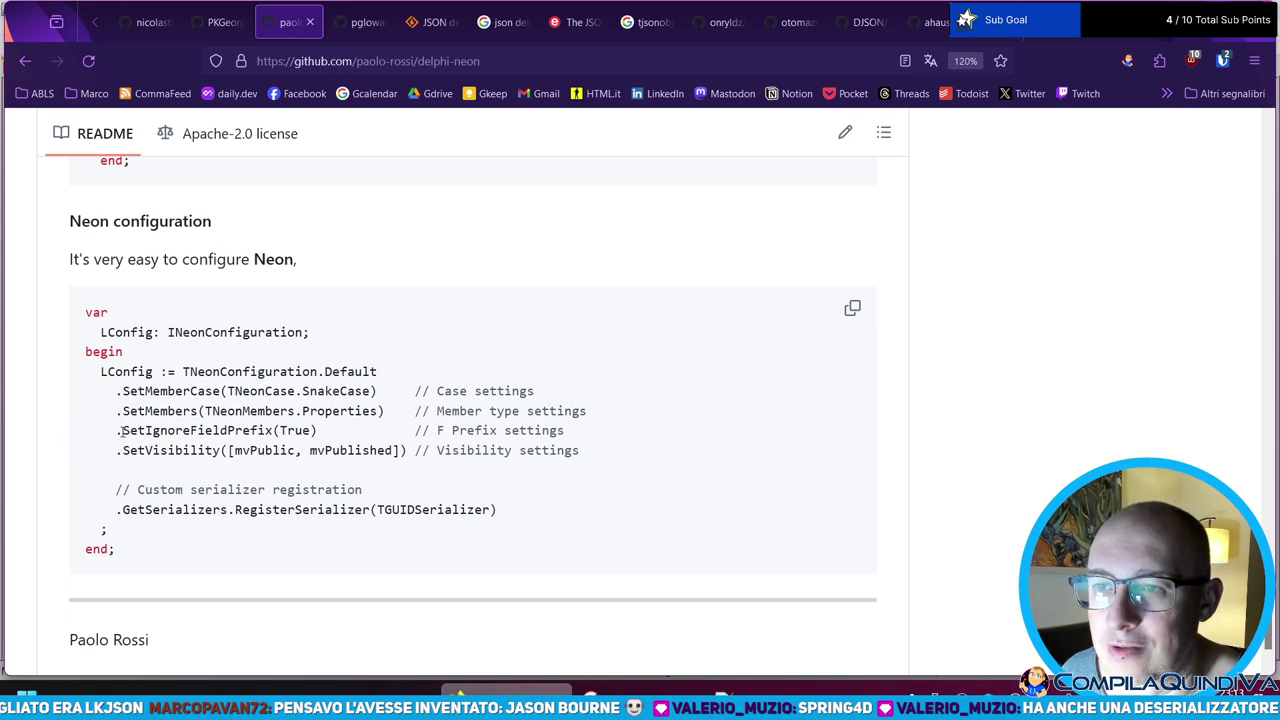
- Highlight the SetIgnoreFieldPrefix(True) setting and its F Prefix comment in the Neon configuration example
drag(116, 430, 317, 433)
double_click(161, 431)
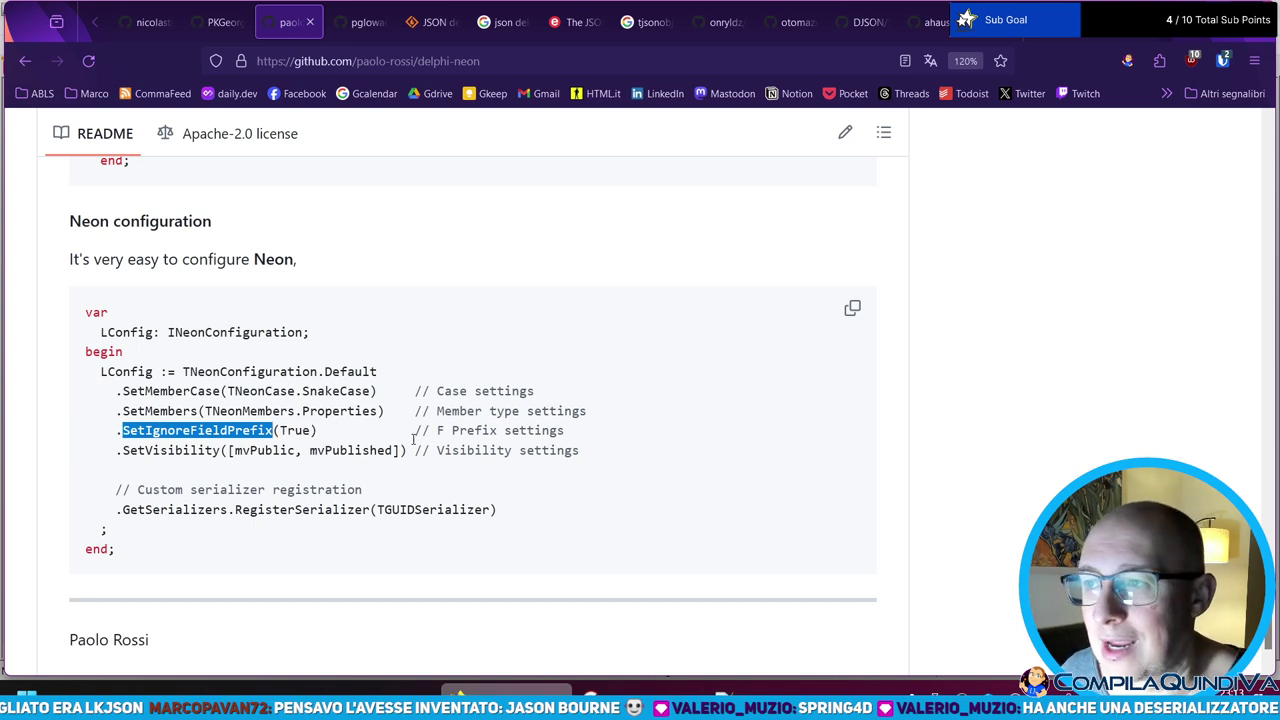
double_click(440, 430)
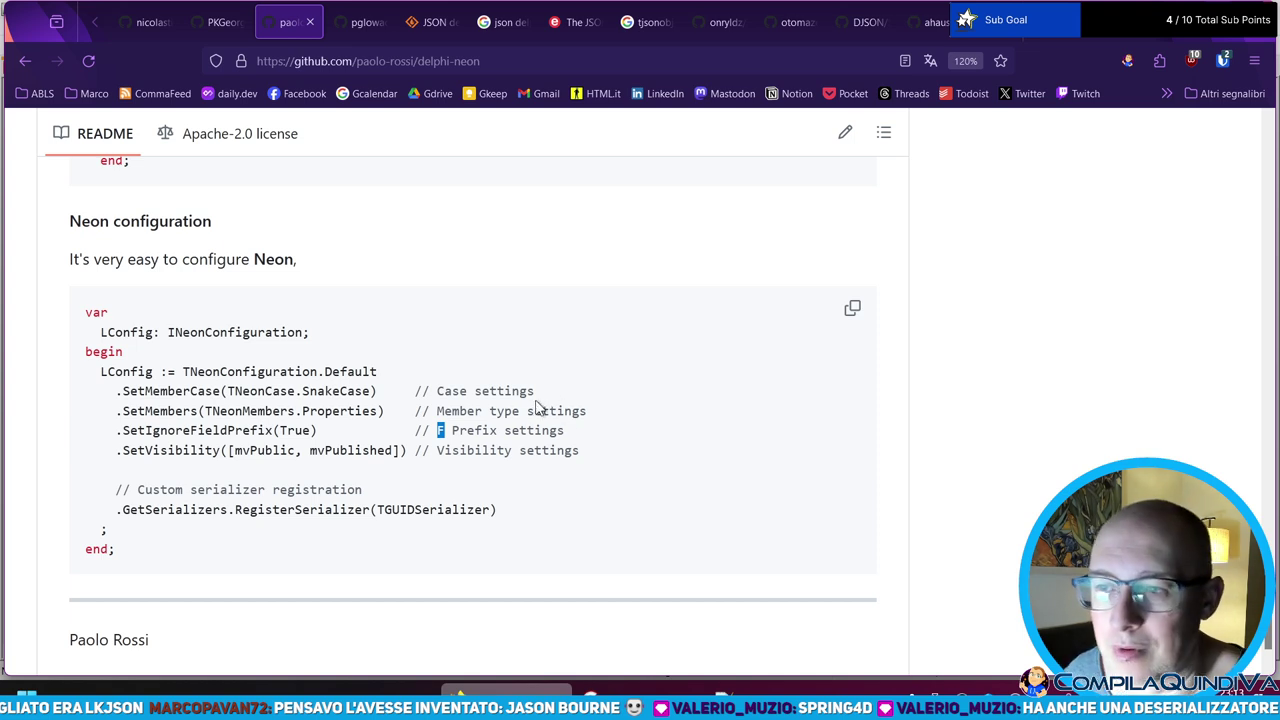
scroll(414, 403, down, 2)
drag(109, 326, 686, 331)
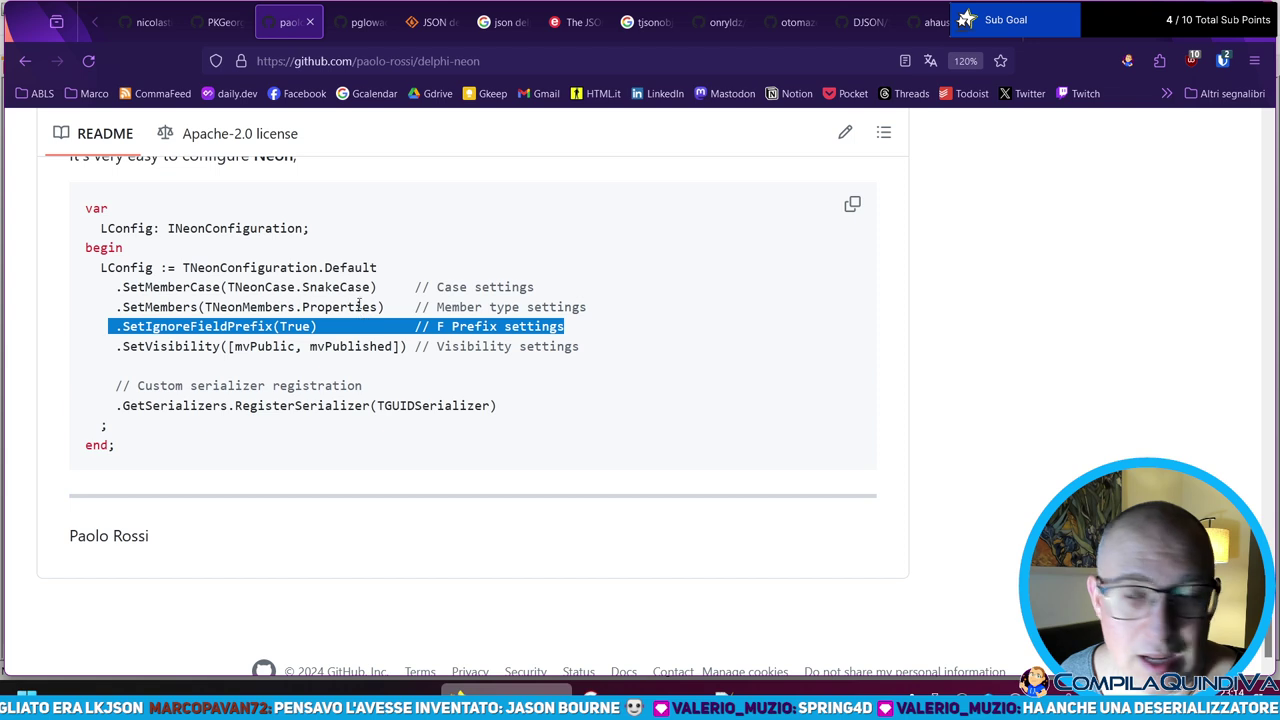
- Highlight the GetSerializers.RegisterSerializer call and its TGUIDSerializer argument in the custom serializer registration
drag(111, 405, 517, 420)
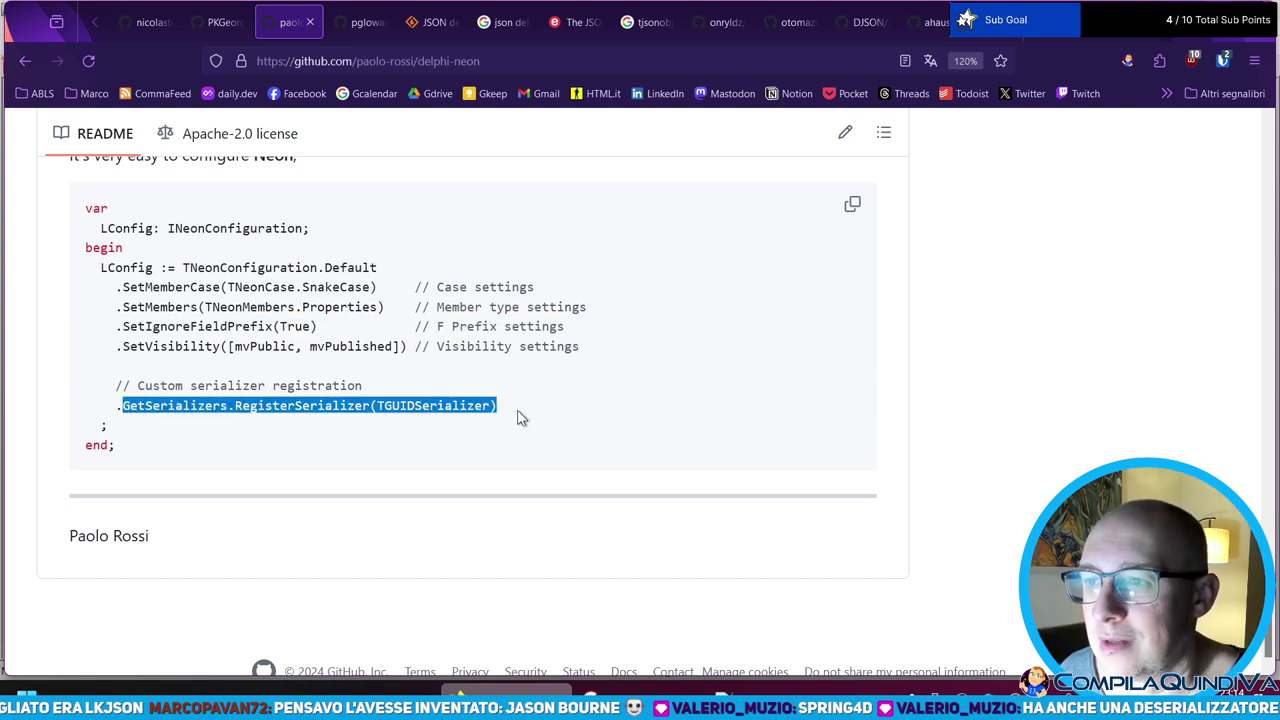
click(435, 410)
double_click(435, 410)
click(229, 407)
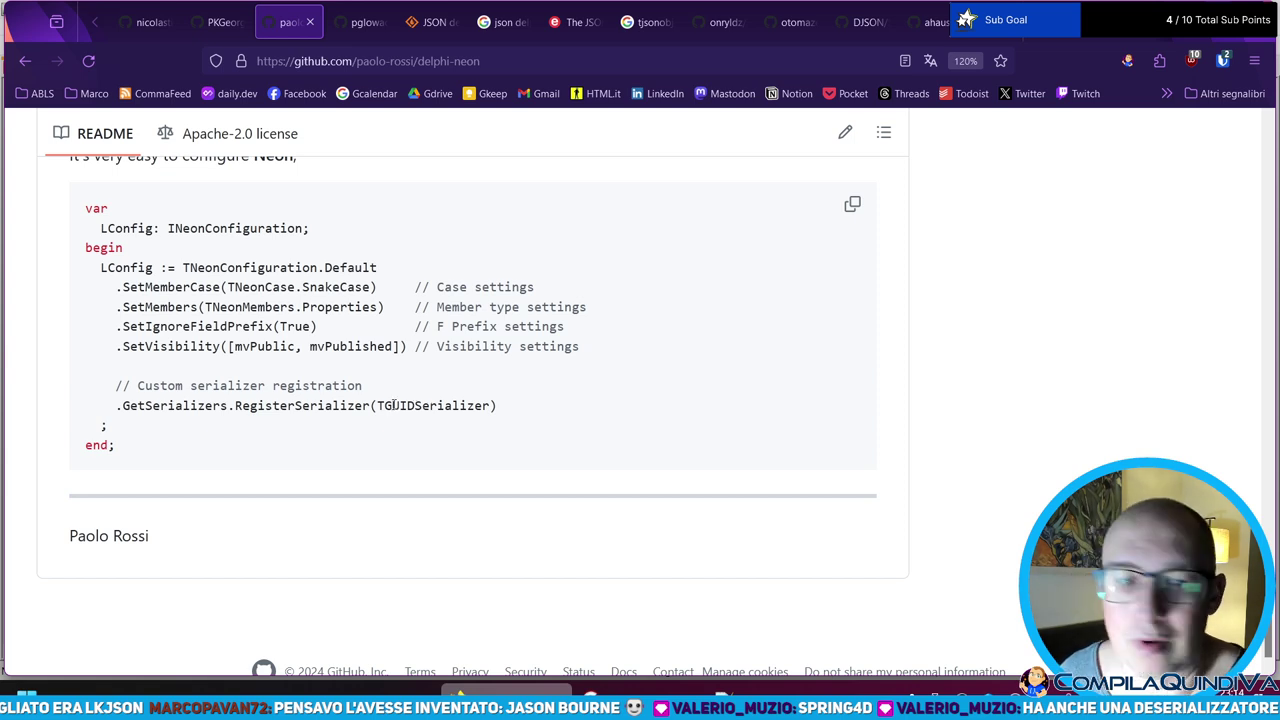
double_click(396, 405)
click(404, 405)
double_click(409, 405)
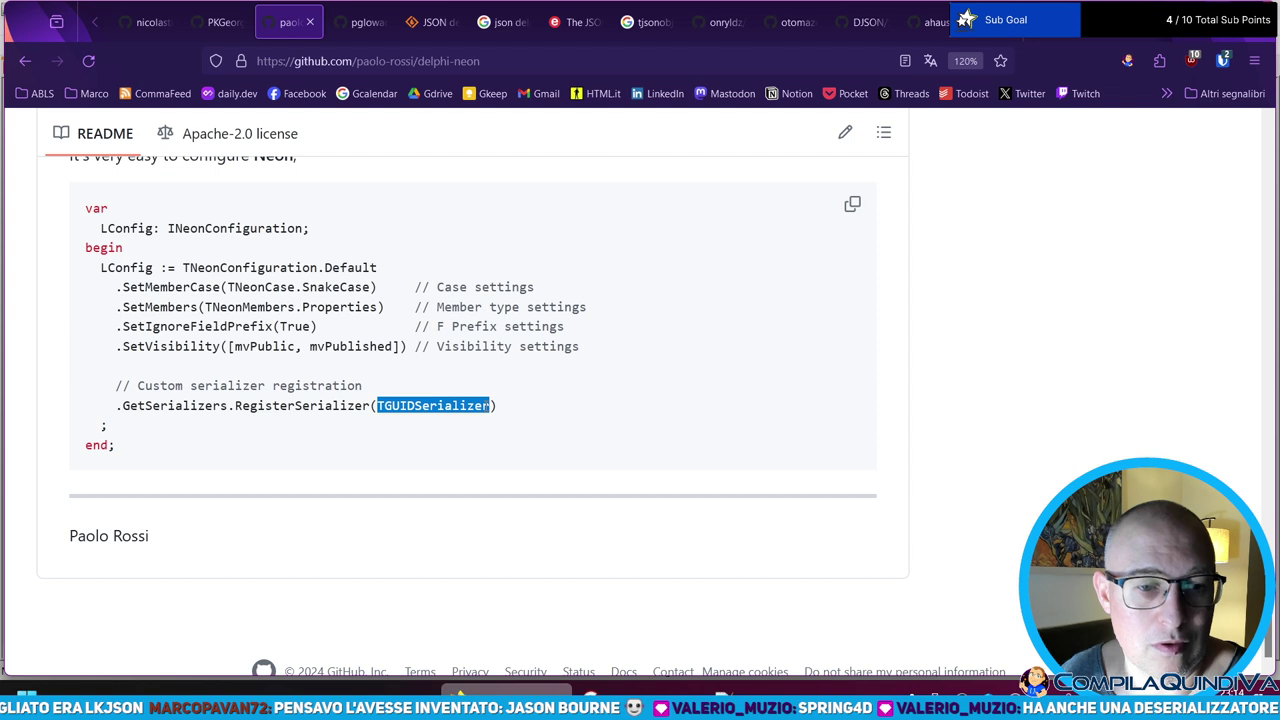
- Highlight the whole LConfig assignment from TNeonConfiguration.Default to the closing semicolon, then the TGUIDSerializer class once more
drag(100, 268, 136, 432)
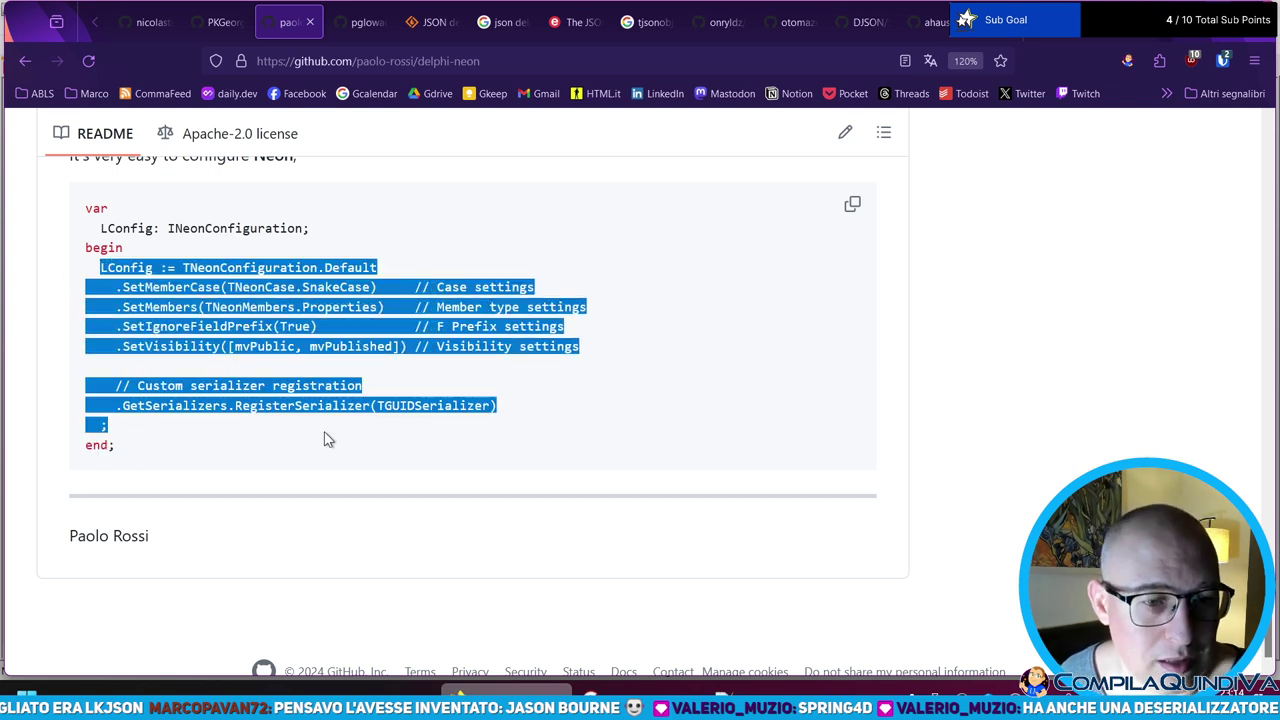
click(225, 420)
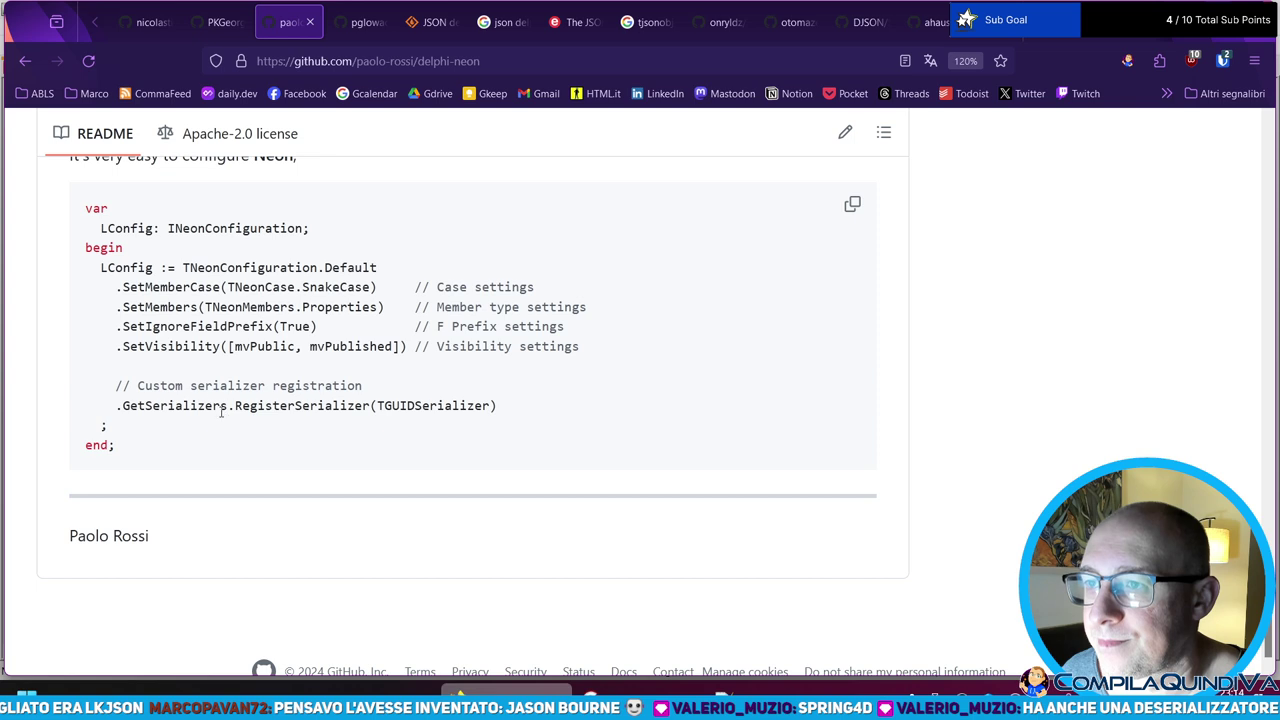
drag(90, 263, 148, 438)
click(178, 431)
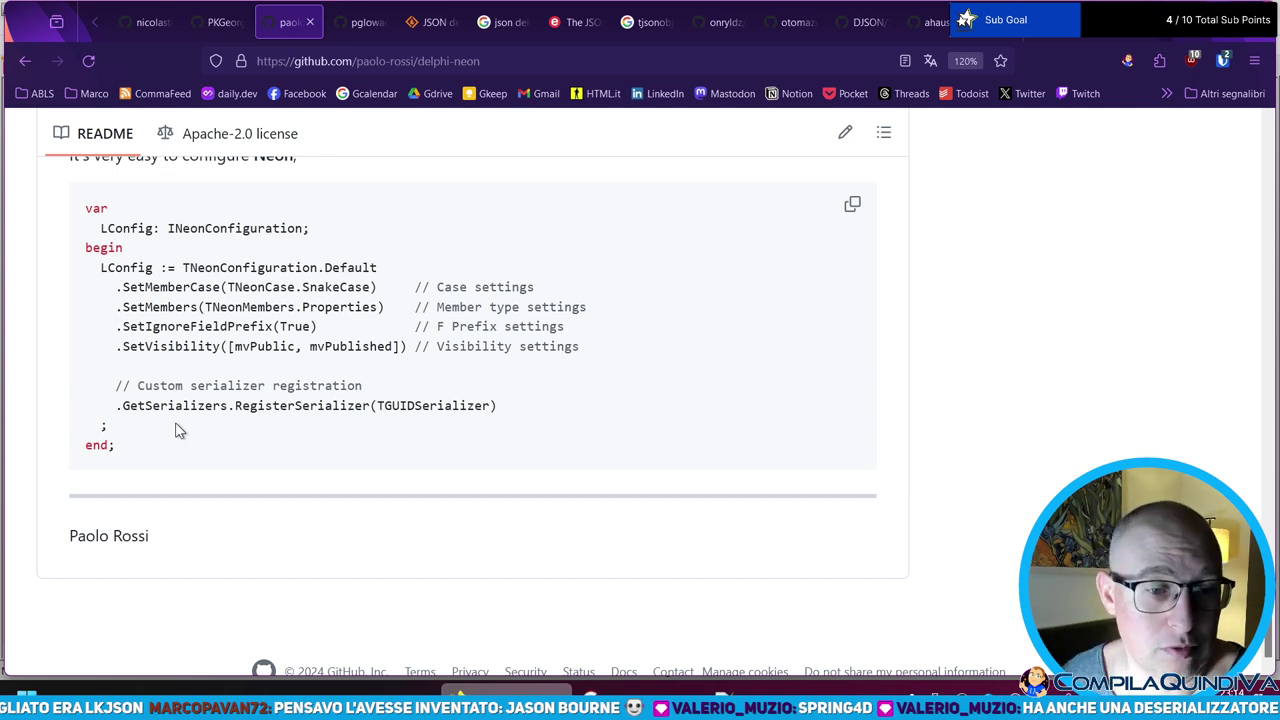
double_click(421, 405)
click(295, 449)
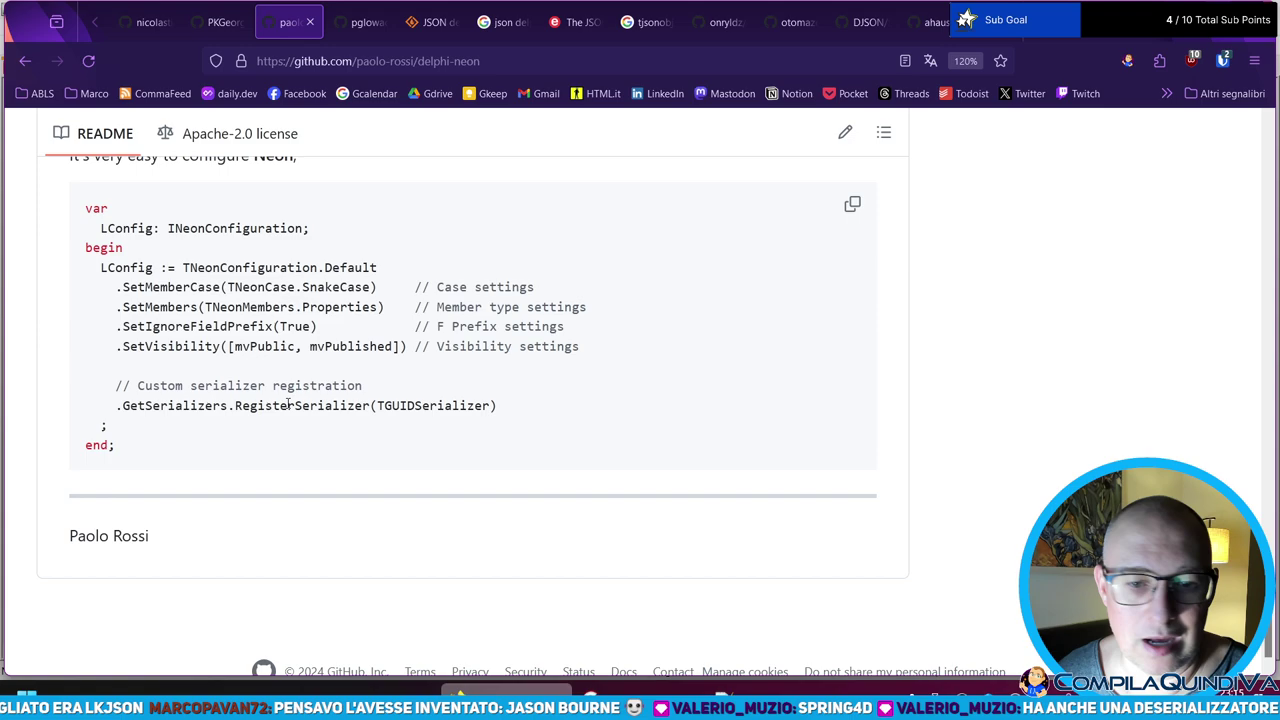
- Go back to the delphi-neon repository's file list and open the Source folder
scroll(340, 260, down, 1)
scroll(394, 351, up, 12)
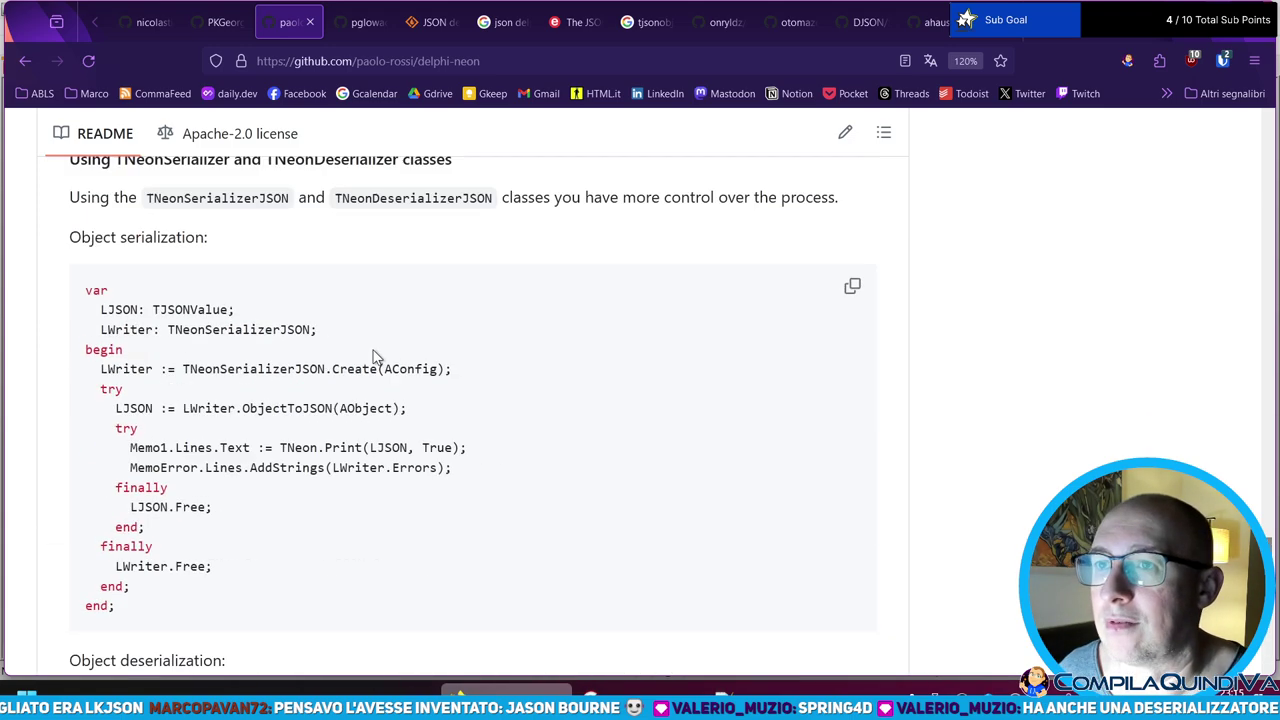
scroll(351, 368, up, 15)
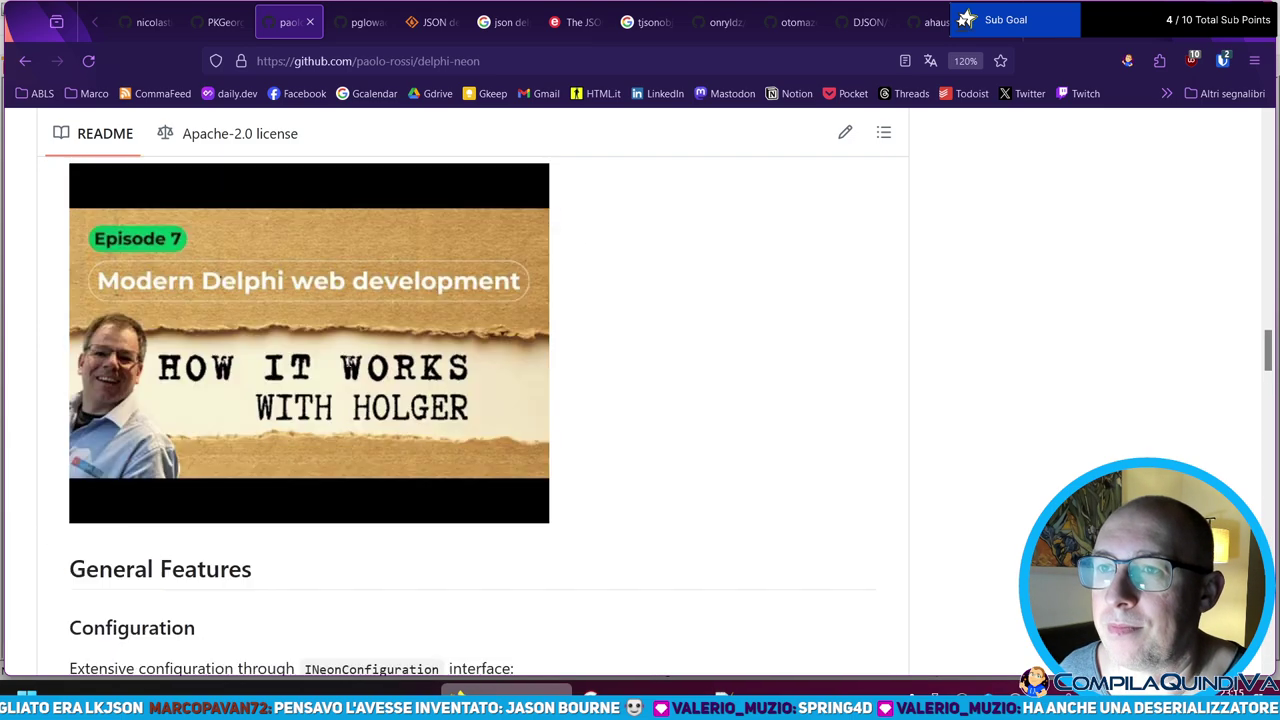
scroll(351, 368, up, 15)
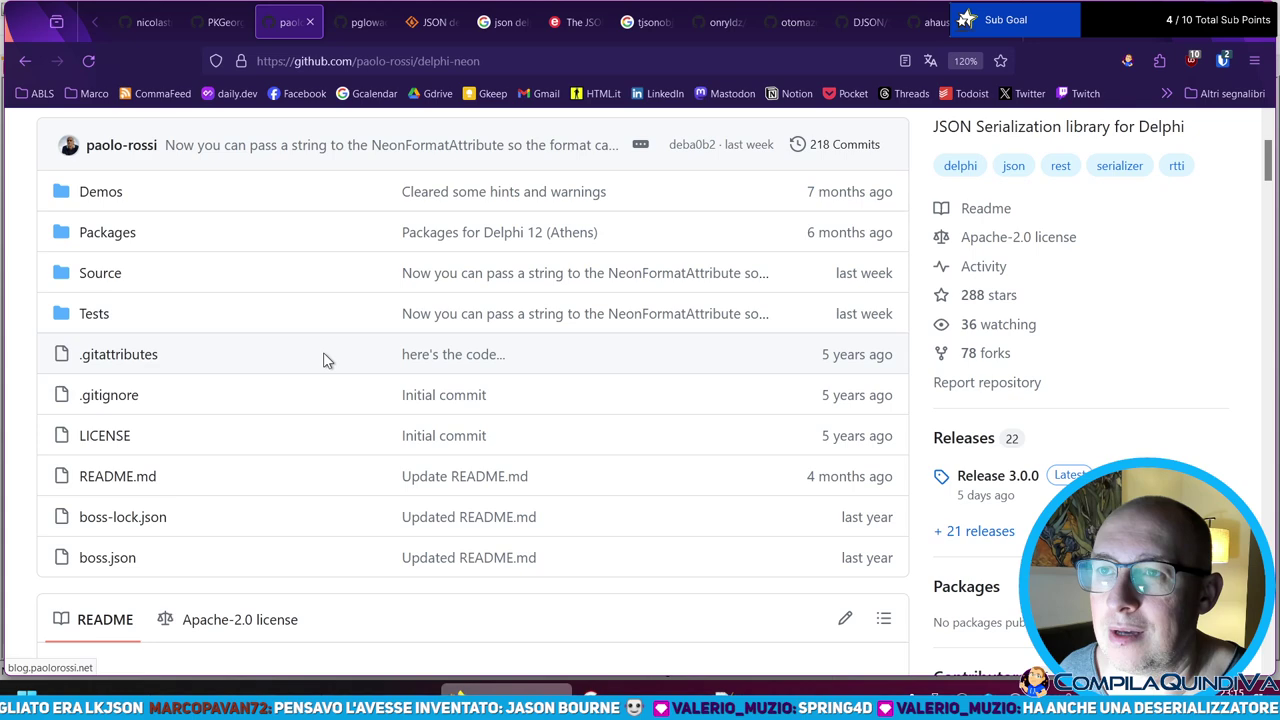
click(100, 274)
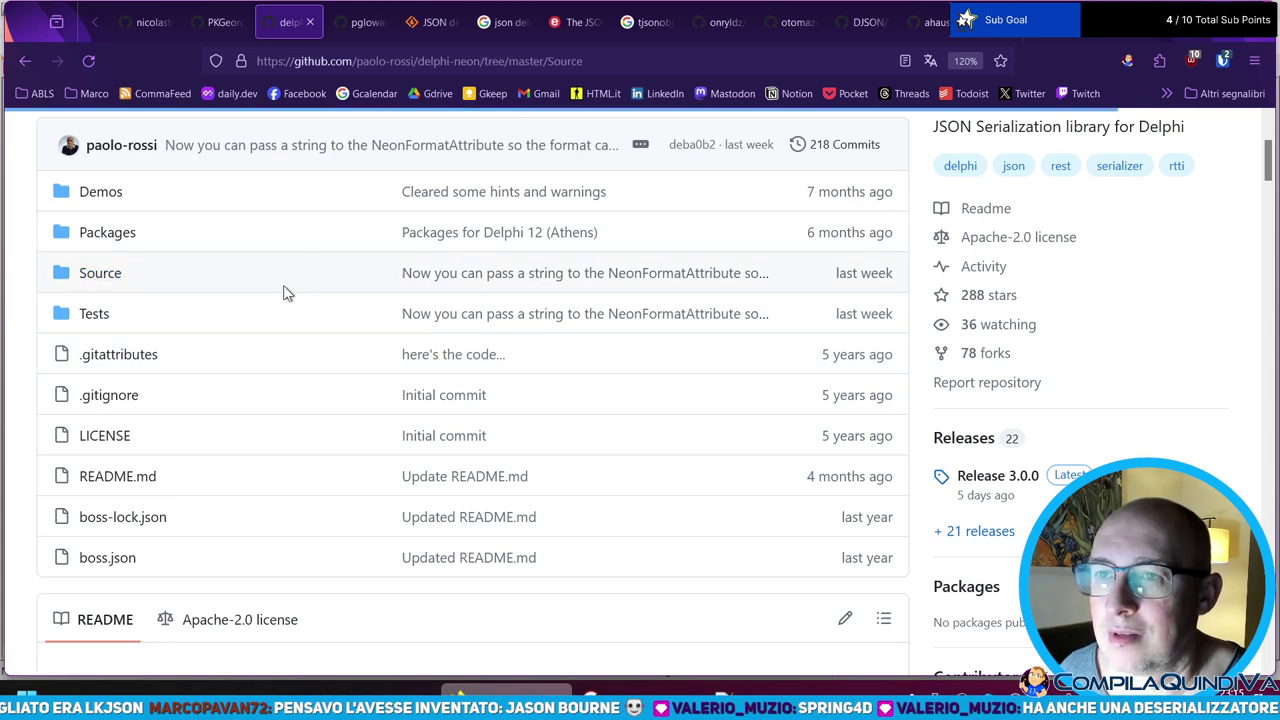
- Look through the Neon.Core units of the Source folder in the file tree, and expand the Tests folder
scroll(250, 400, down, 2)
scroll(206, 400, down, 2)
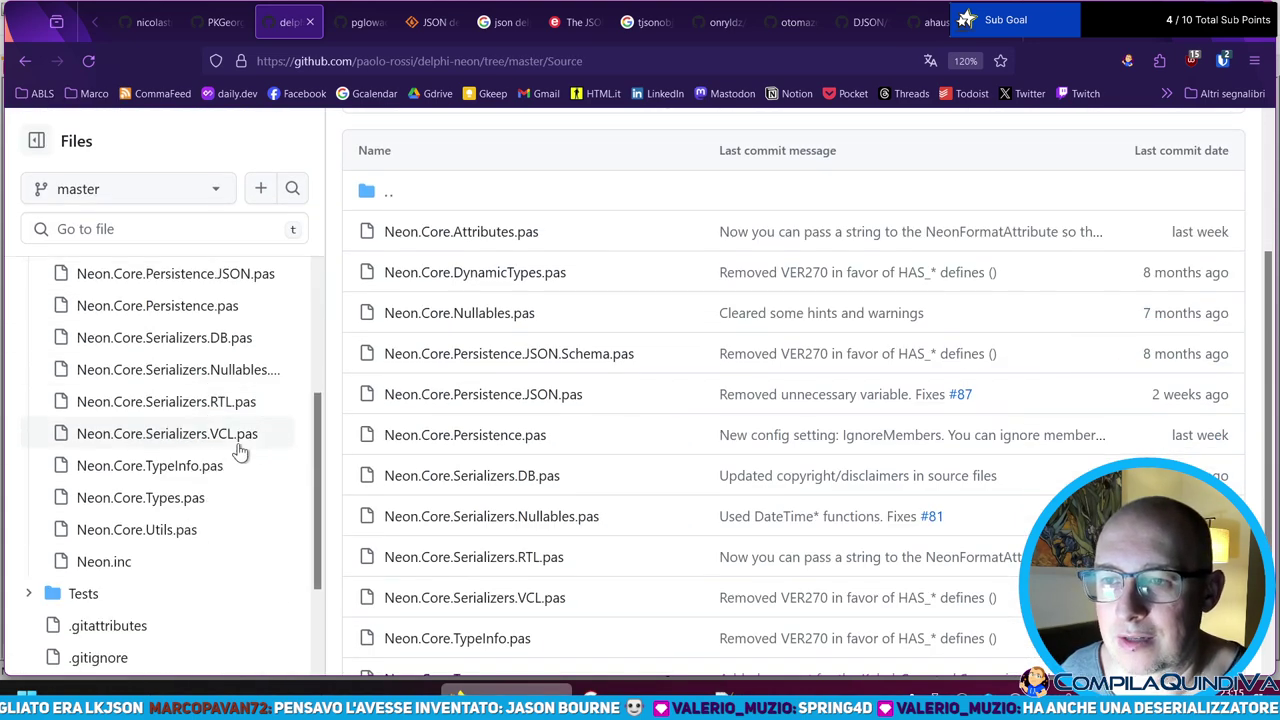
scroll(110, 453, down, 1)
scroll(163, 400, up, 4)
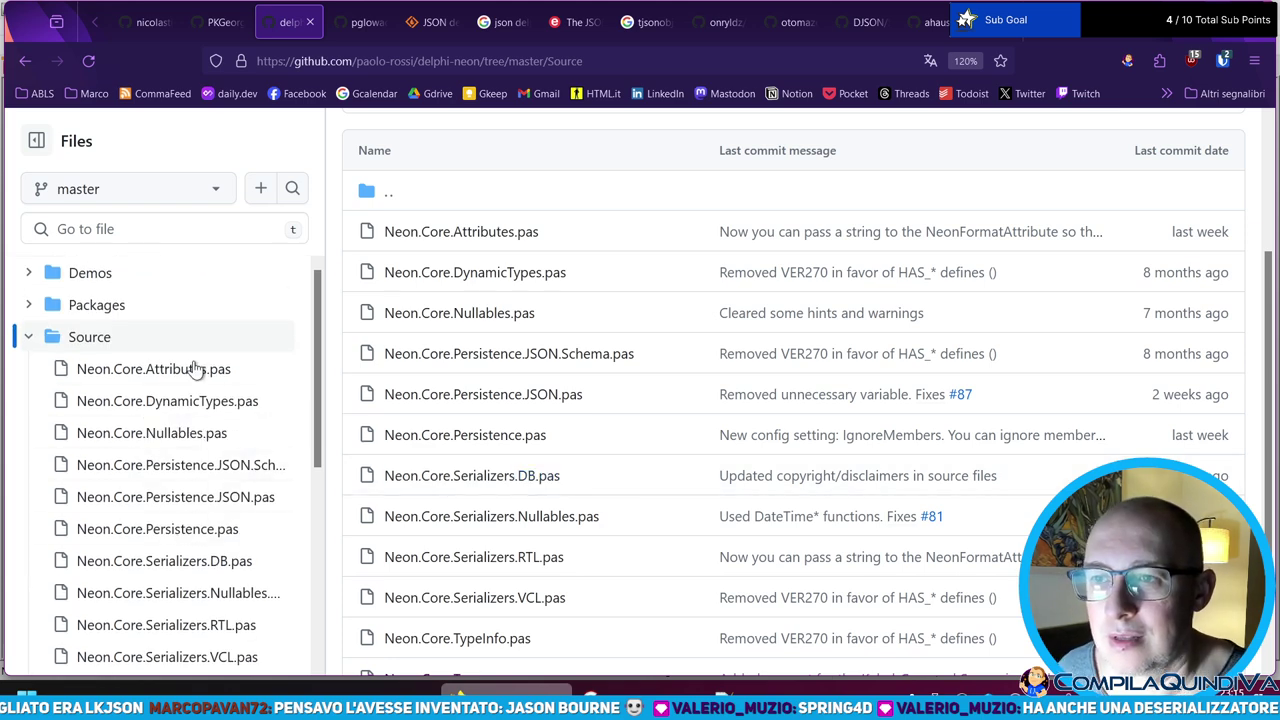
scroll(162, 500, down, 3)
scroll(160, 430, up, 3)
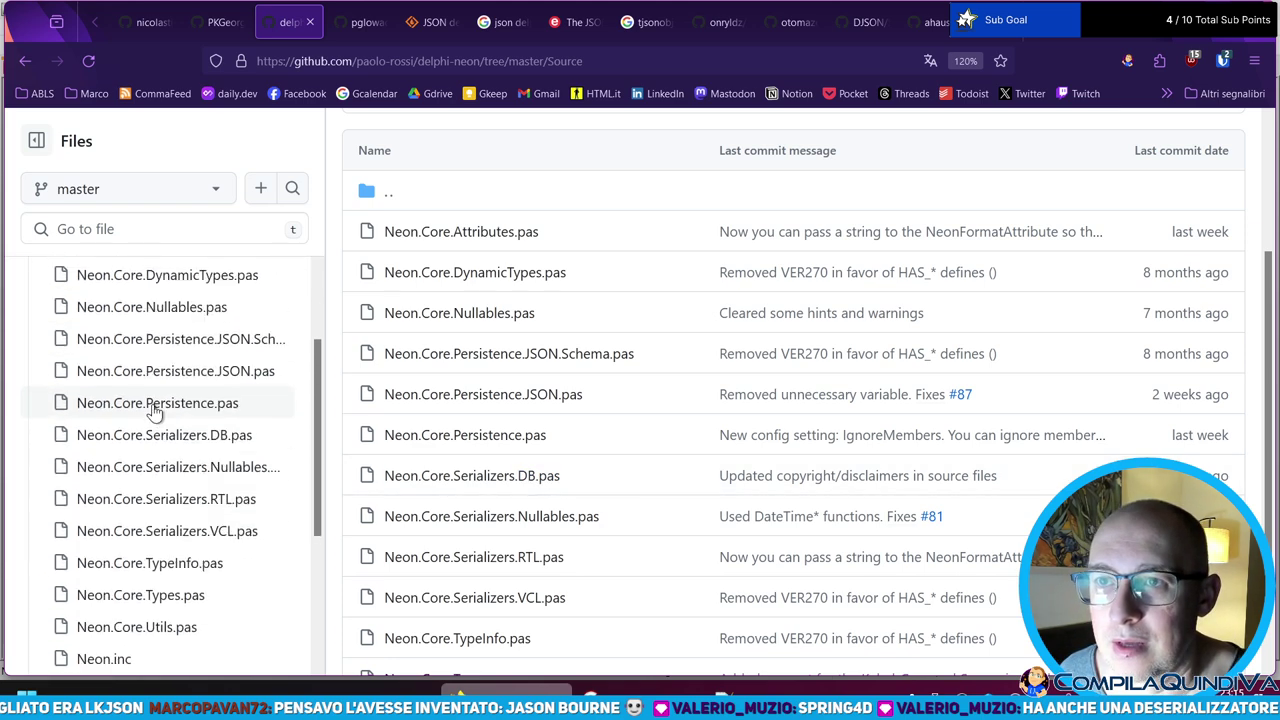
scroll(160, 430, down, 3)
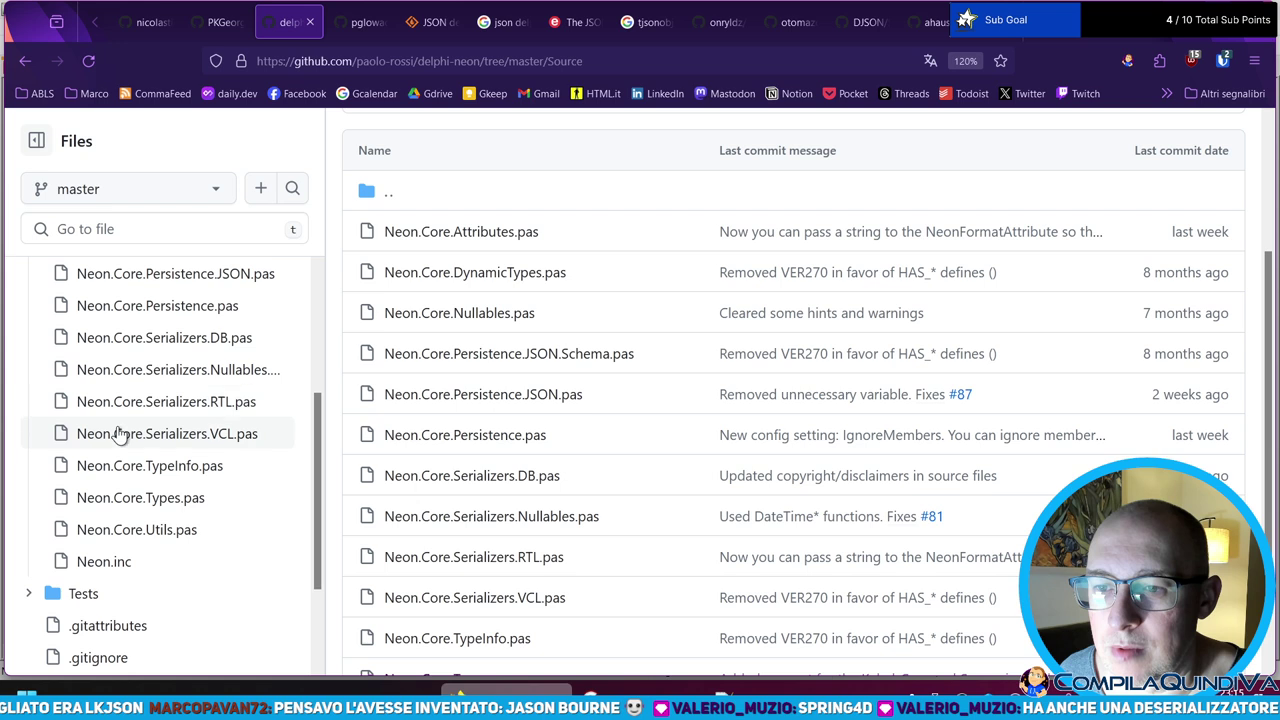
click(28, 461)
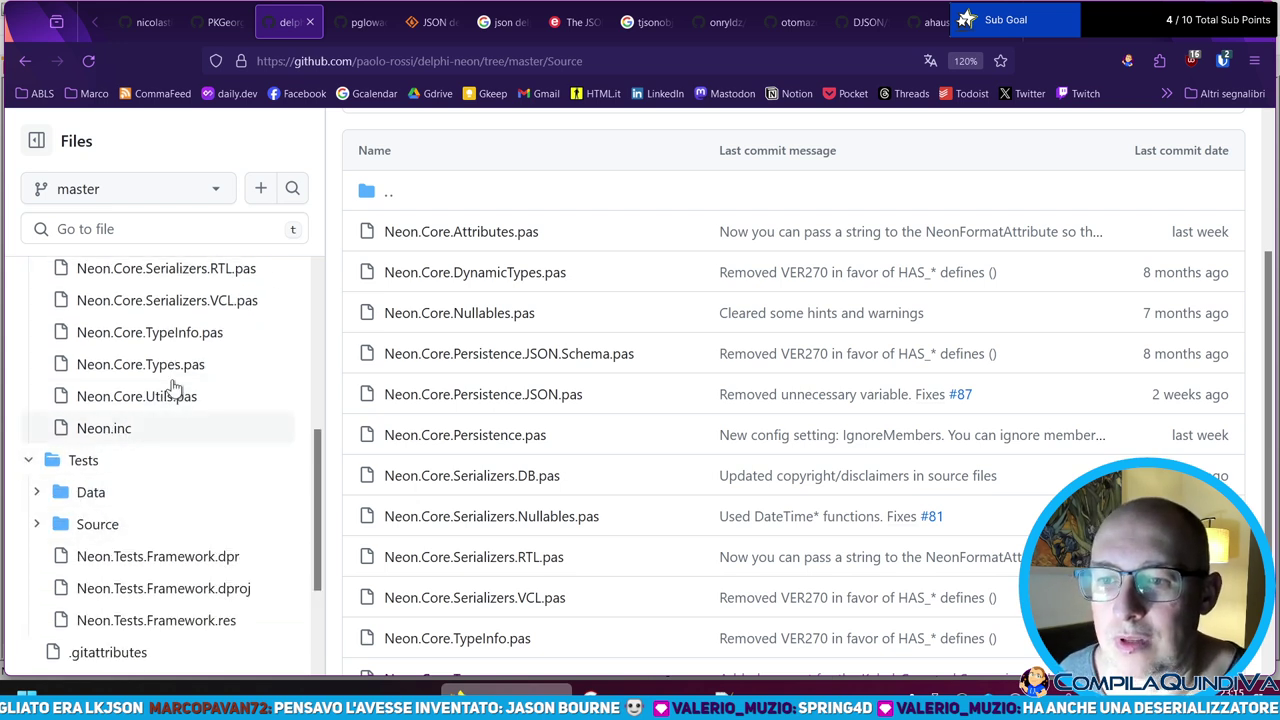
scroll(195, 420, up, 1)
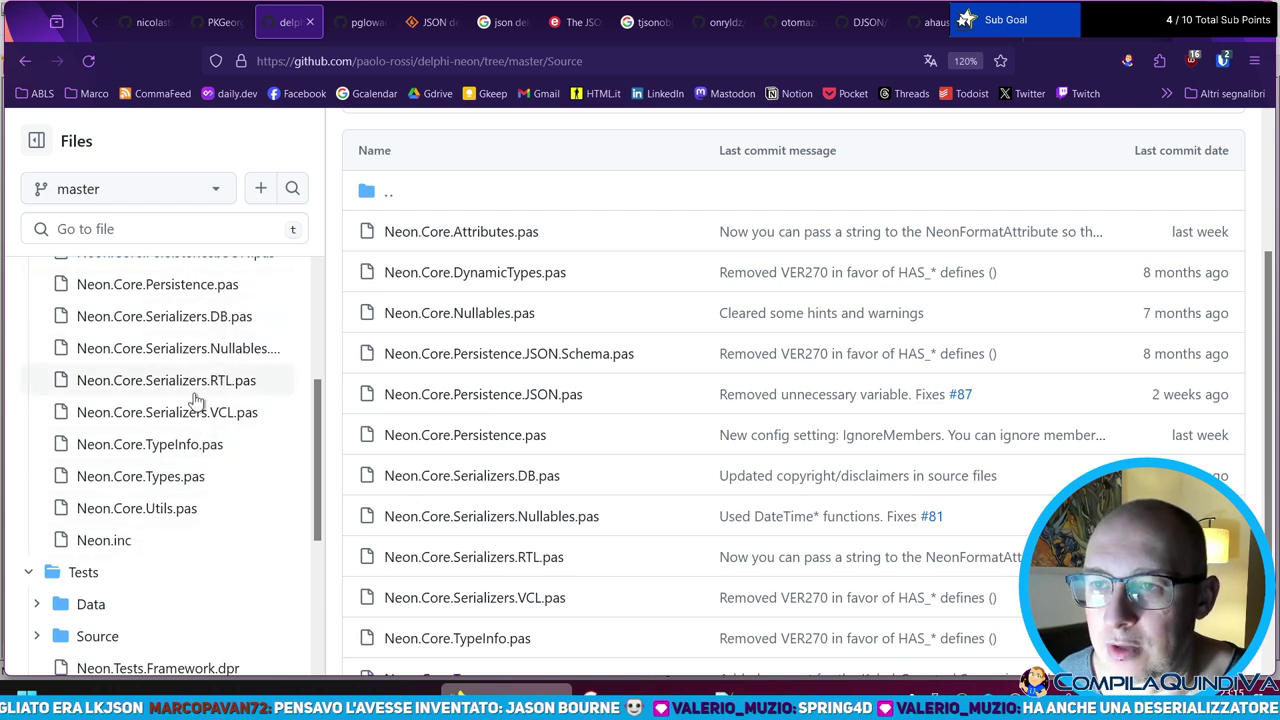
scroll(184, 430, up, 2)
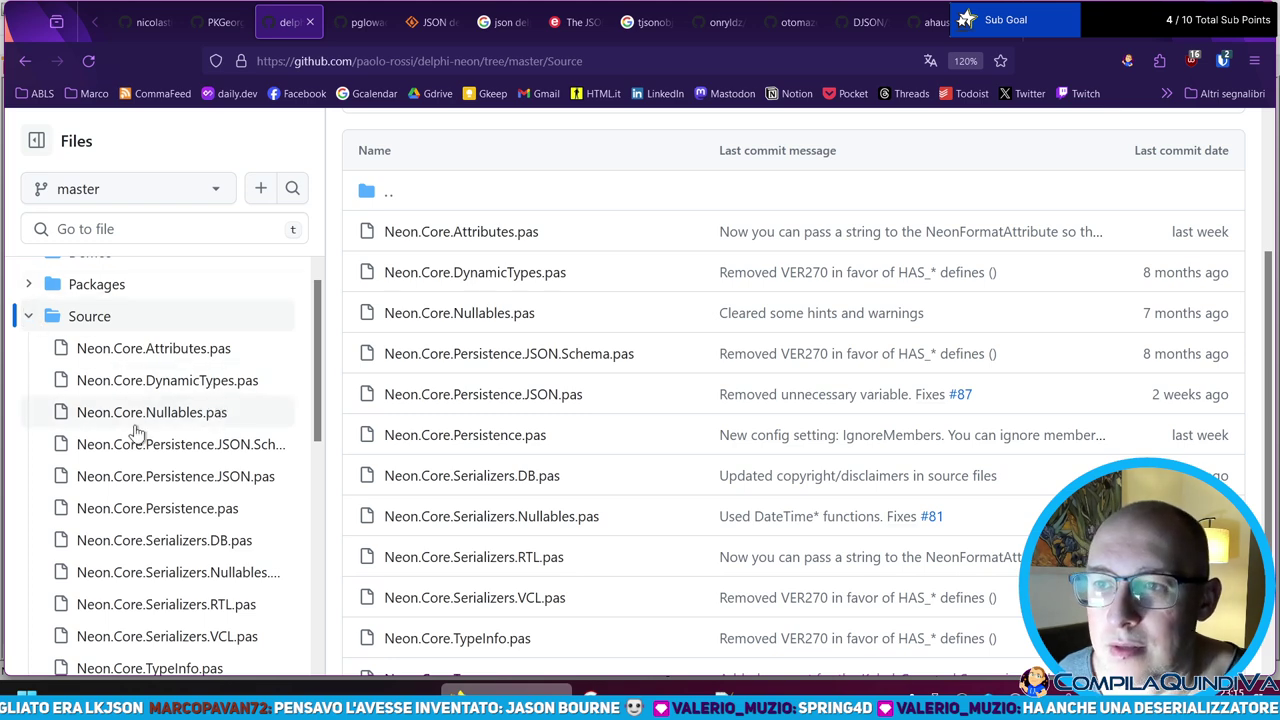
- Open Neon.Core.Persistence.pas and look through its INeonConfiguration interface and custom serializer declarations
click(165, 507)
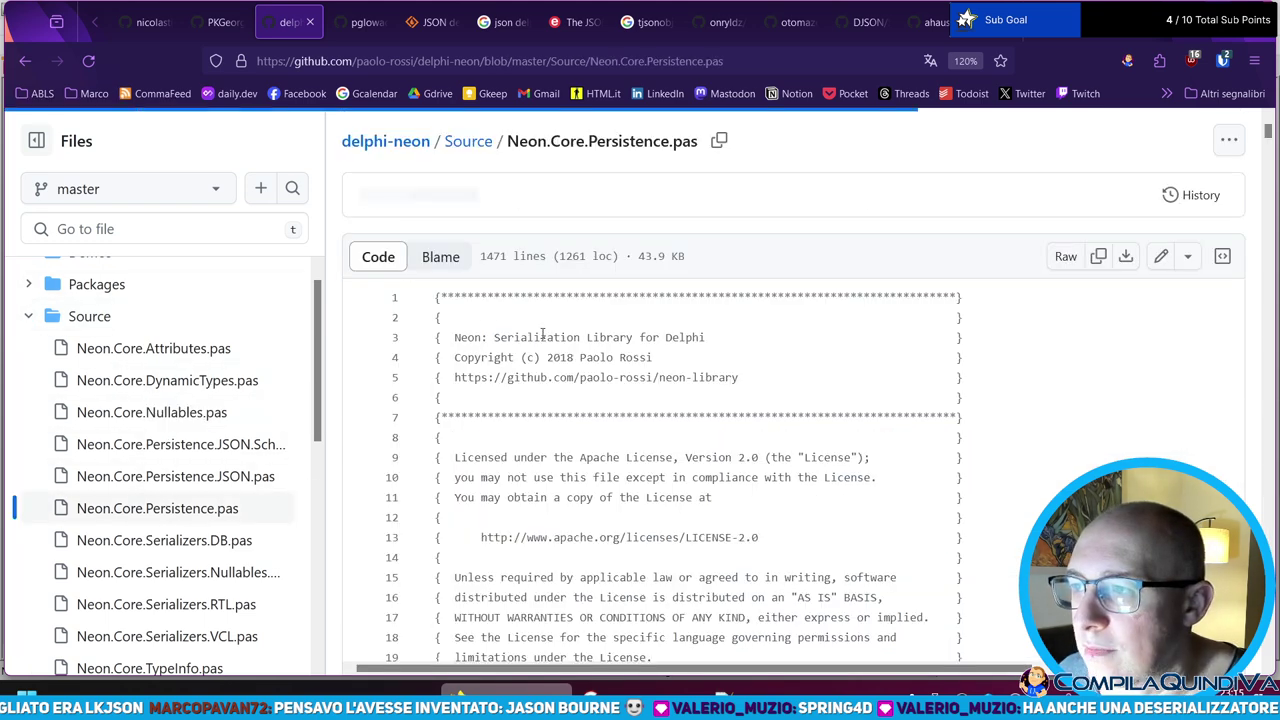
scroll(551, 347, down, 8)
scroll(548, 309, up, 3)
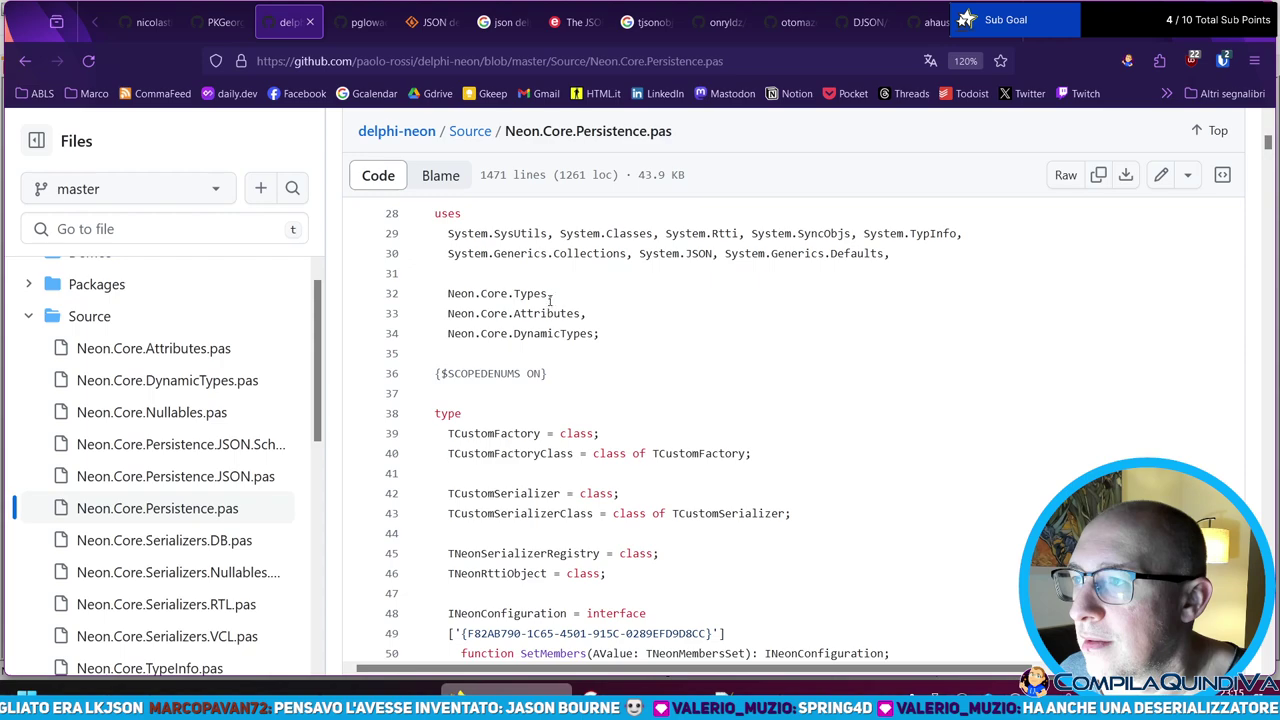
scroll(566, 390, down, 2)
scroll(589, 358, down, 11)
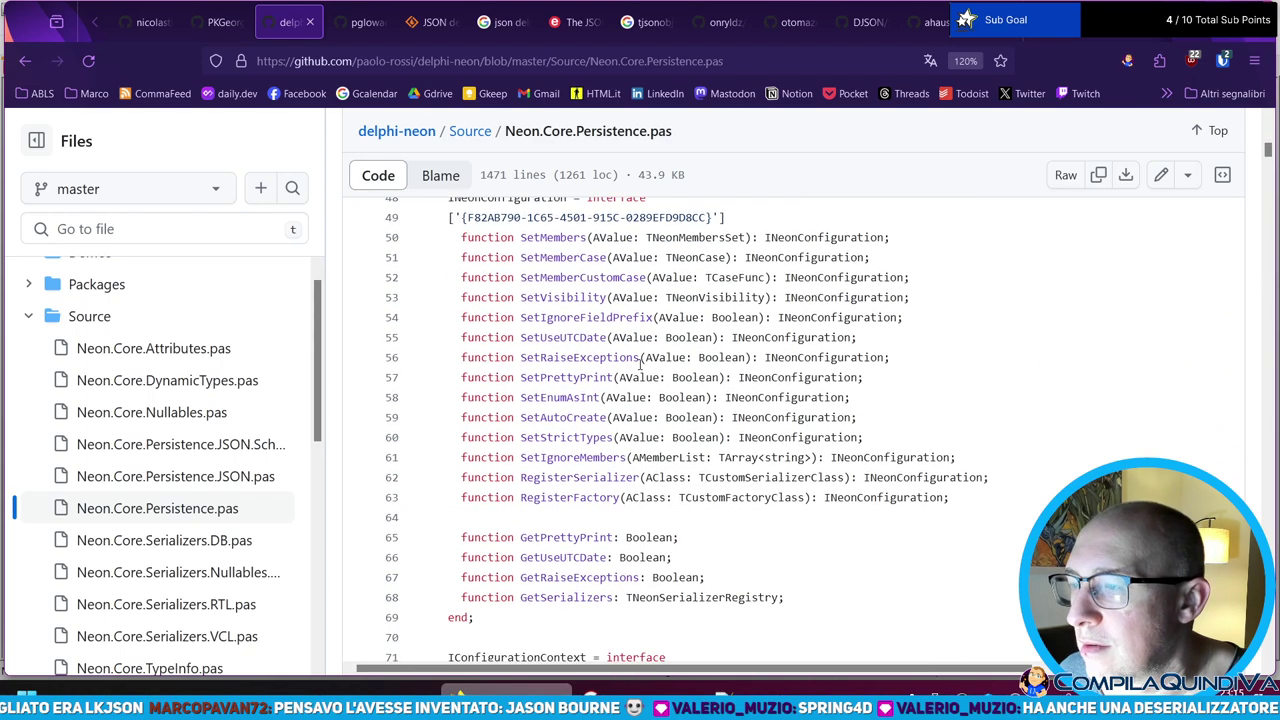
scroll(589, 358, down, 7)
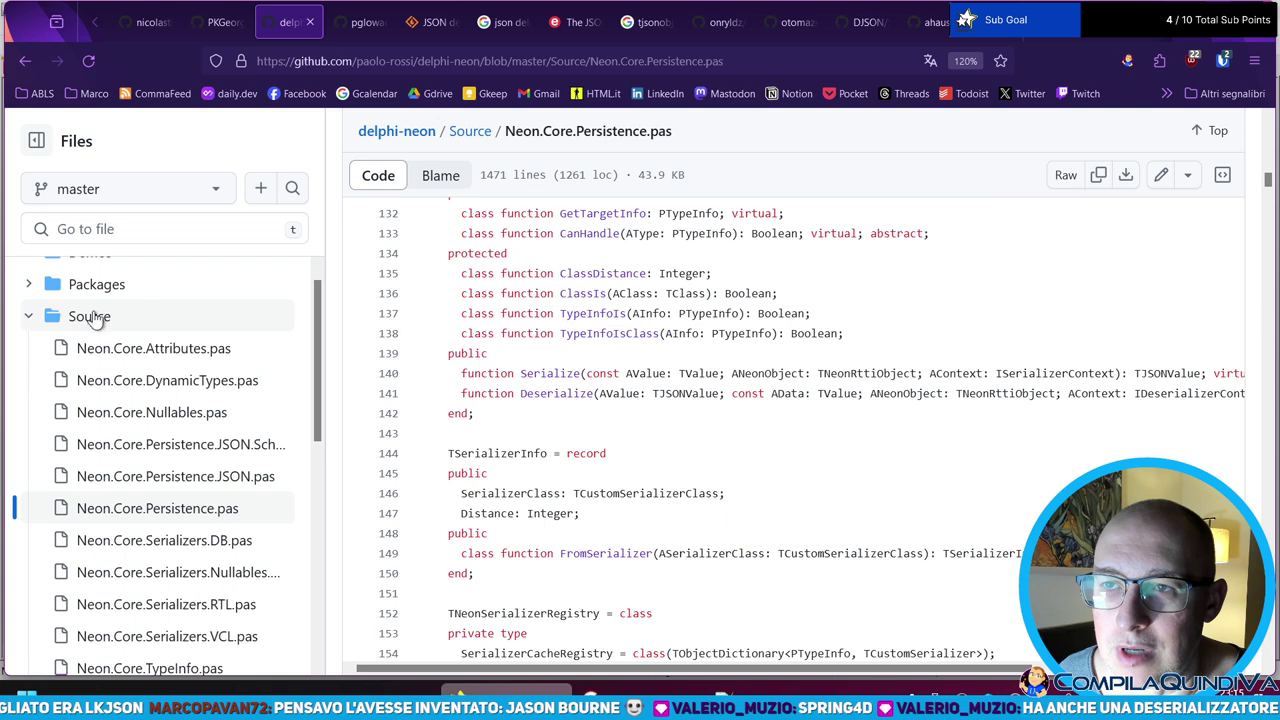
scroll(110, 315, up, 1)
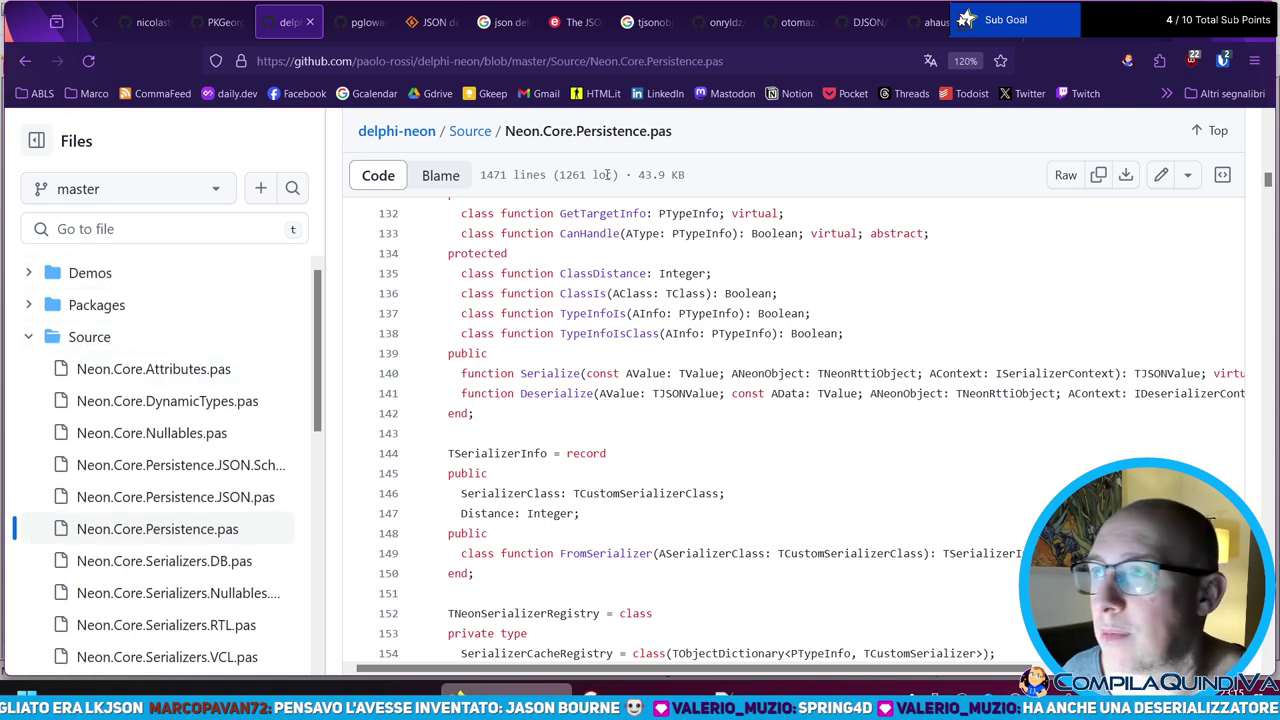
- Go back to the delphi-neon repository's main page and look through the README down to the object deserialization example
click(418, 135)
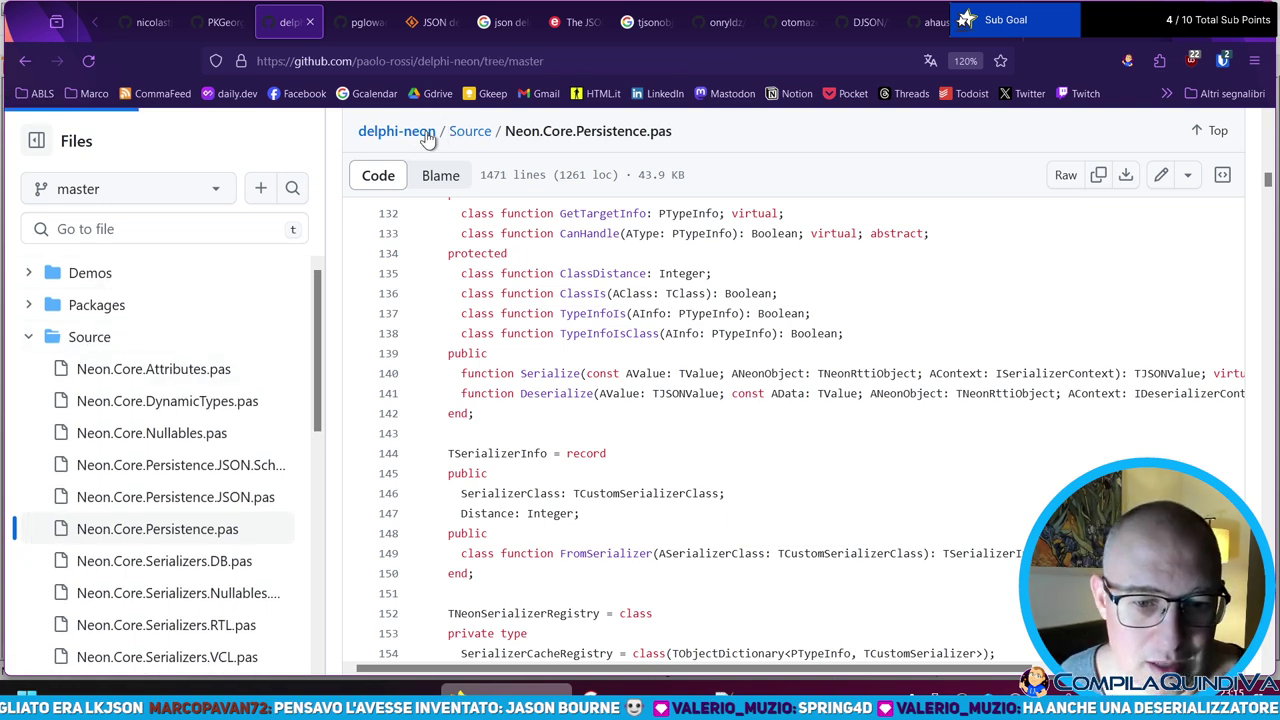
scroll(340, 368, down, 7)
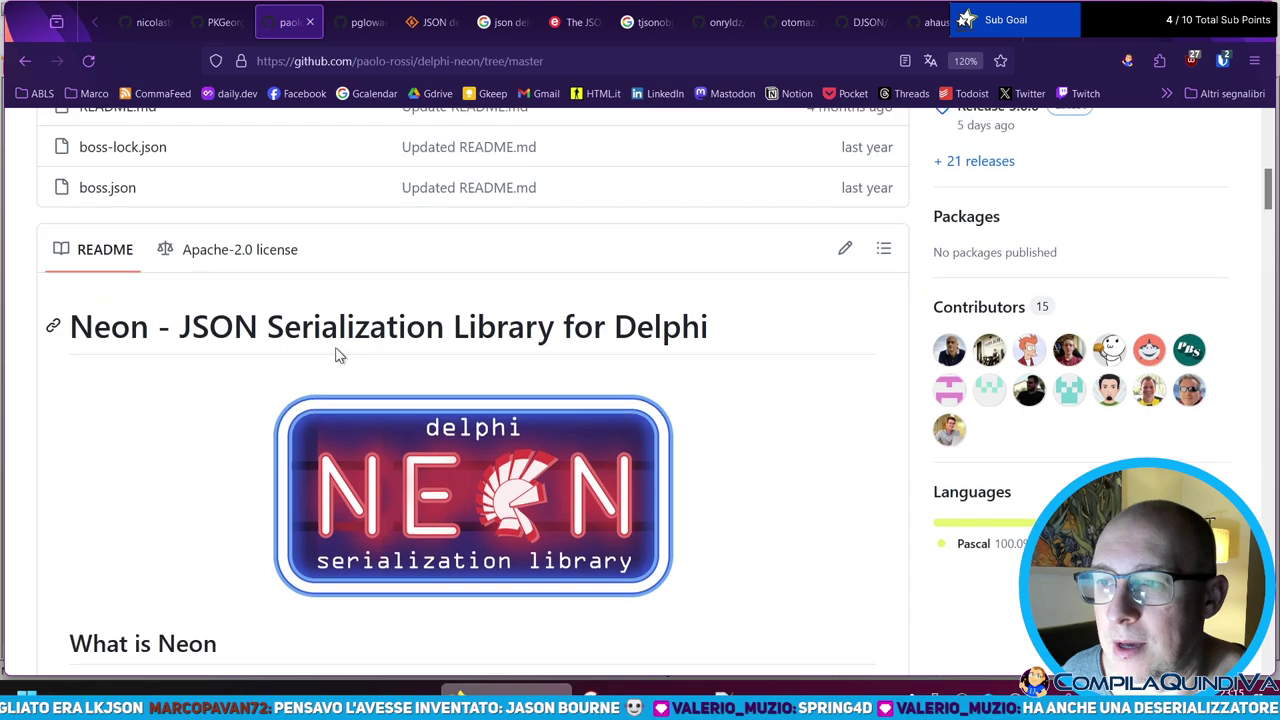
scroll(343, 373, down, 10)
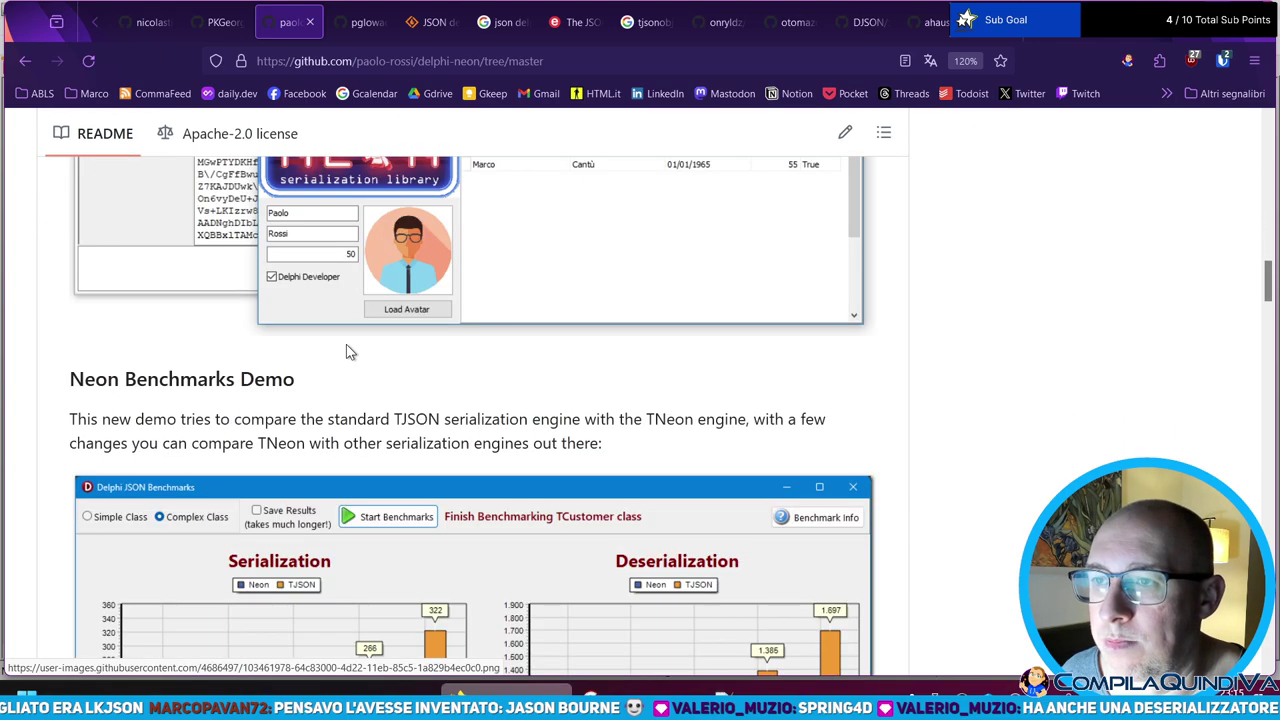
scroll(348, 351, down, 10)
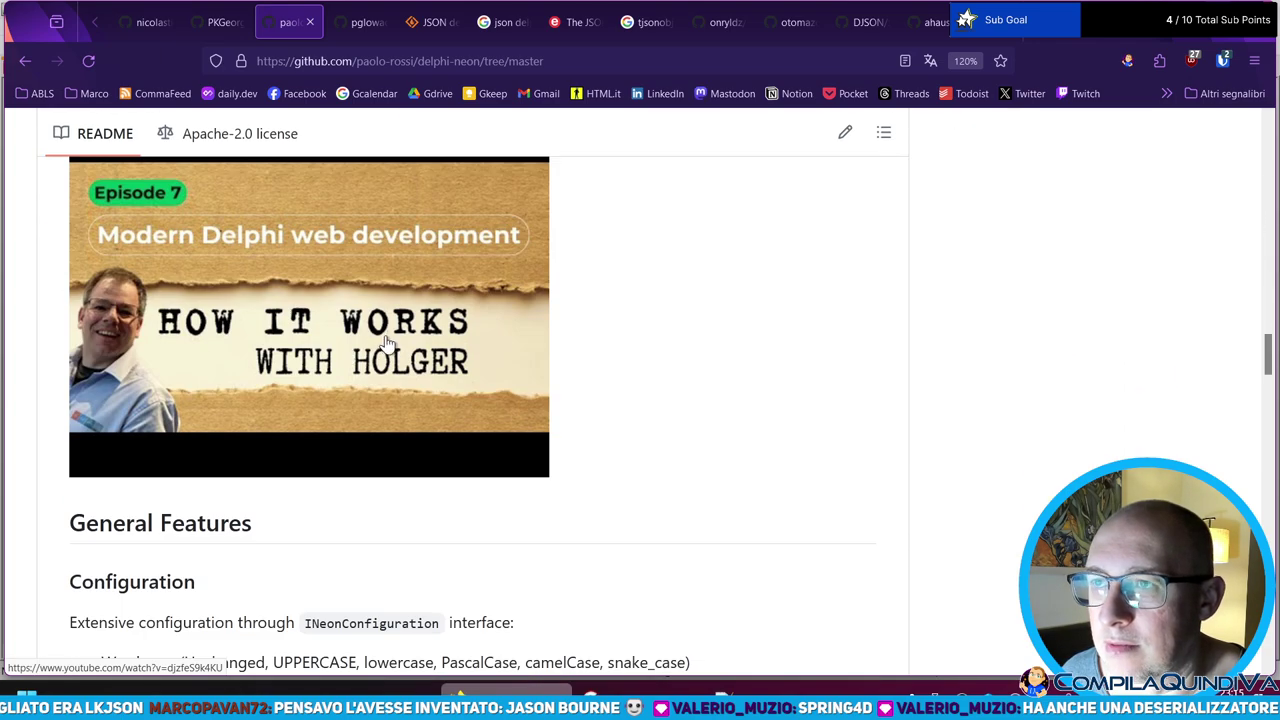
scroll(375, 346, up, 5)
scroll(309, 390, down, 15)
scroll(309, 377, down, 8)
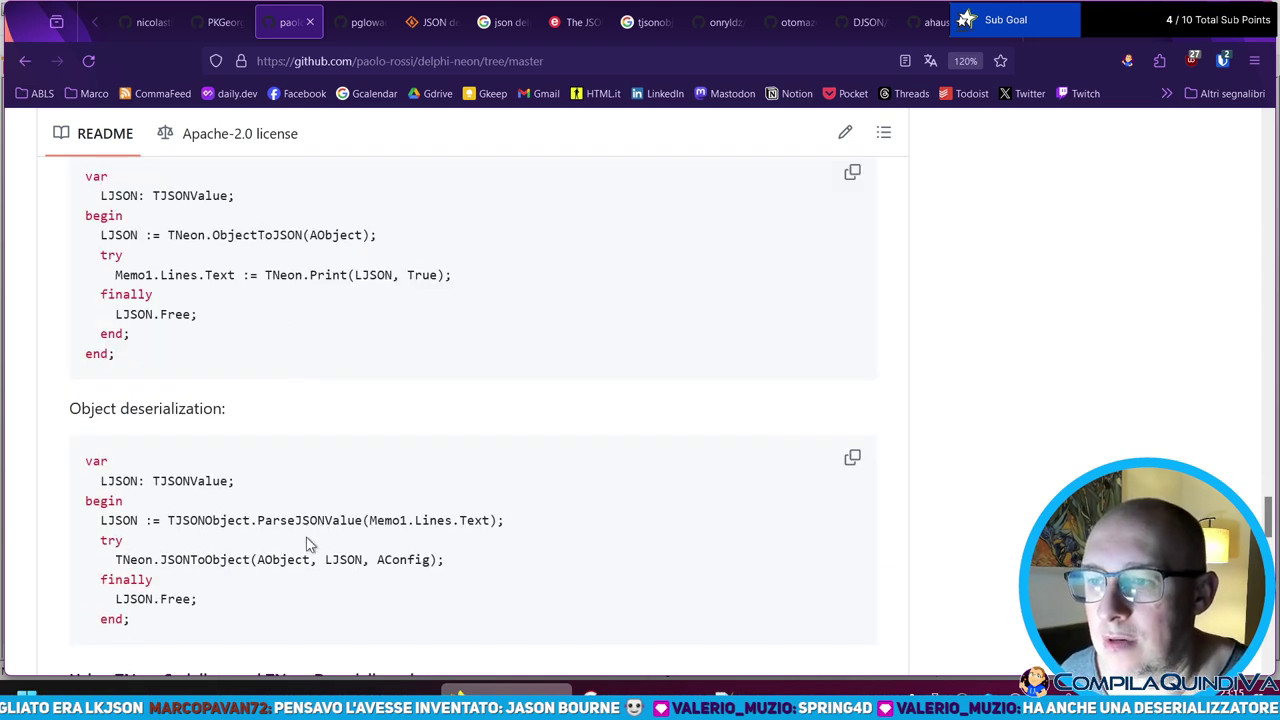
- Search the delphi-neon repository for the README's JSONToObject method and open the Source/Neon.Core.Persistence.JSON.pas result
double_click(209, 561)
key(ctrl+c)
scroll(340, 400, up, 20)
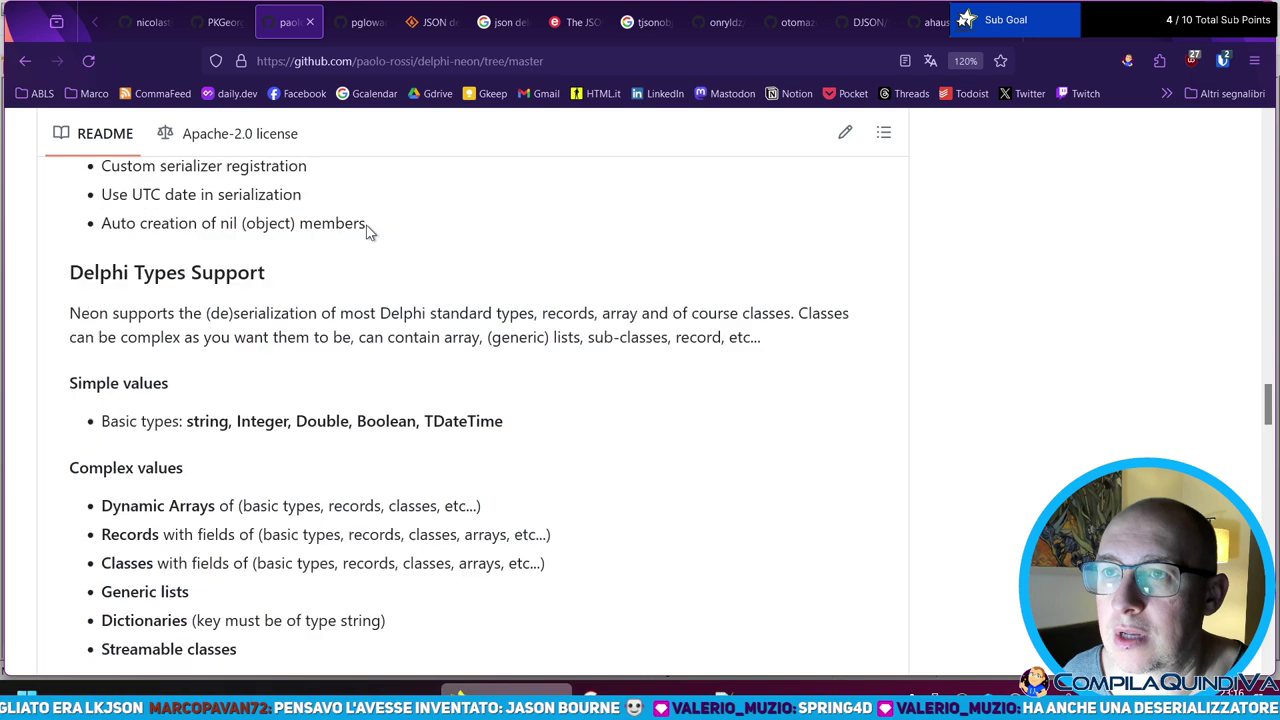
scroll(371, 290, up, 15)
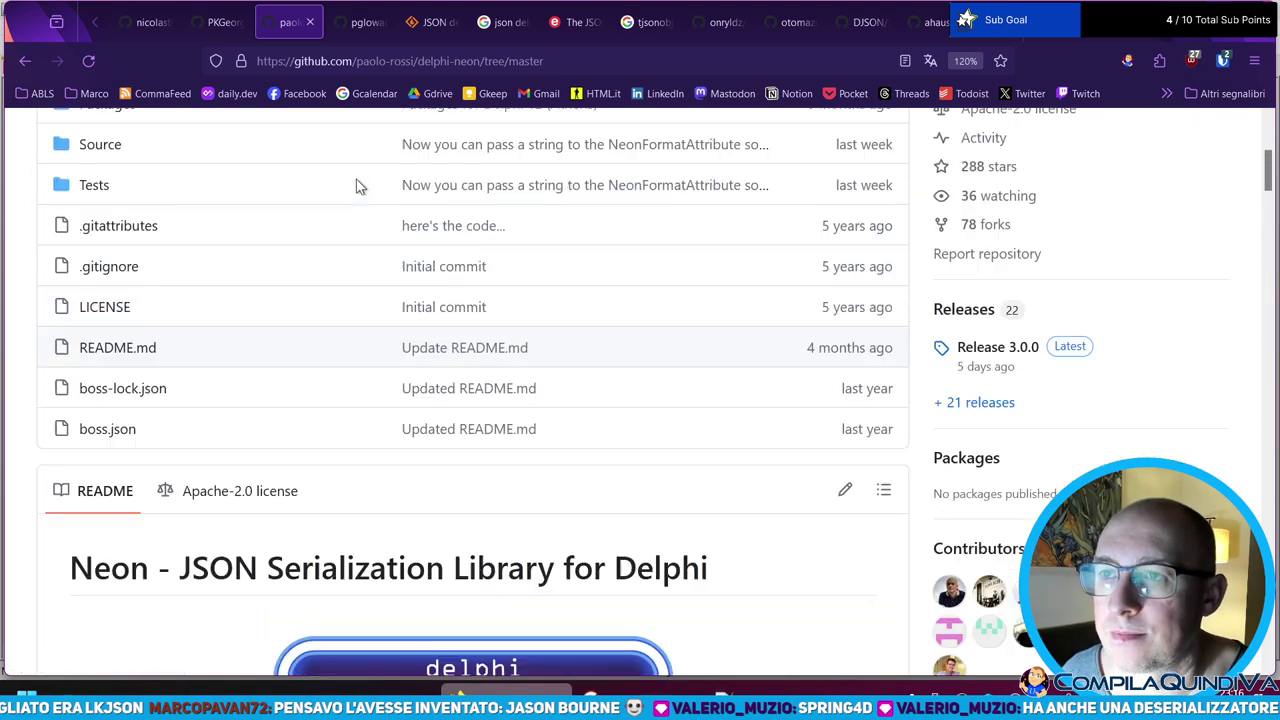
click(846, 140)
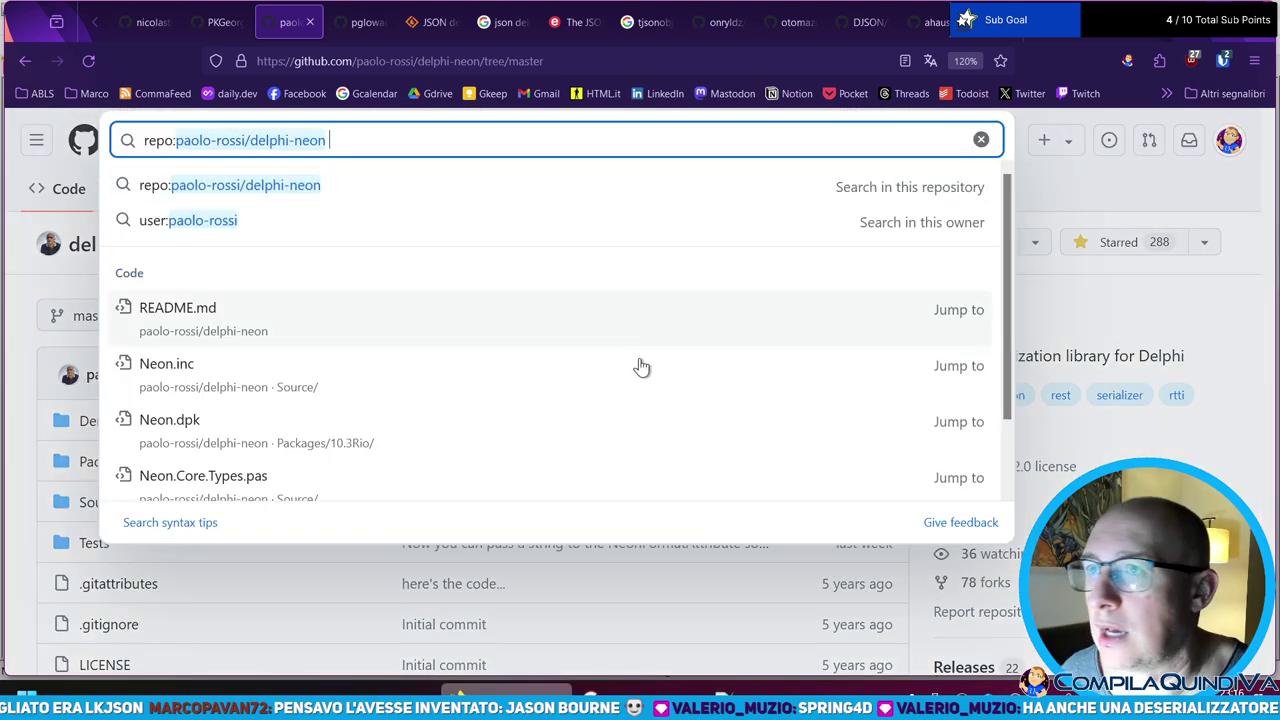
key(ctrl+v)
key(Return)
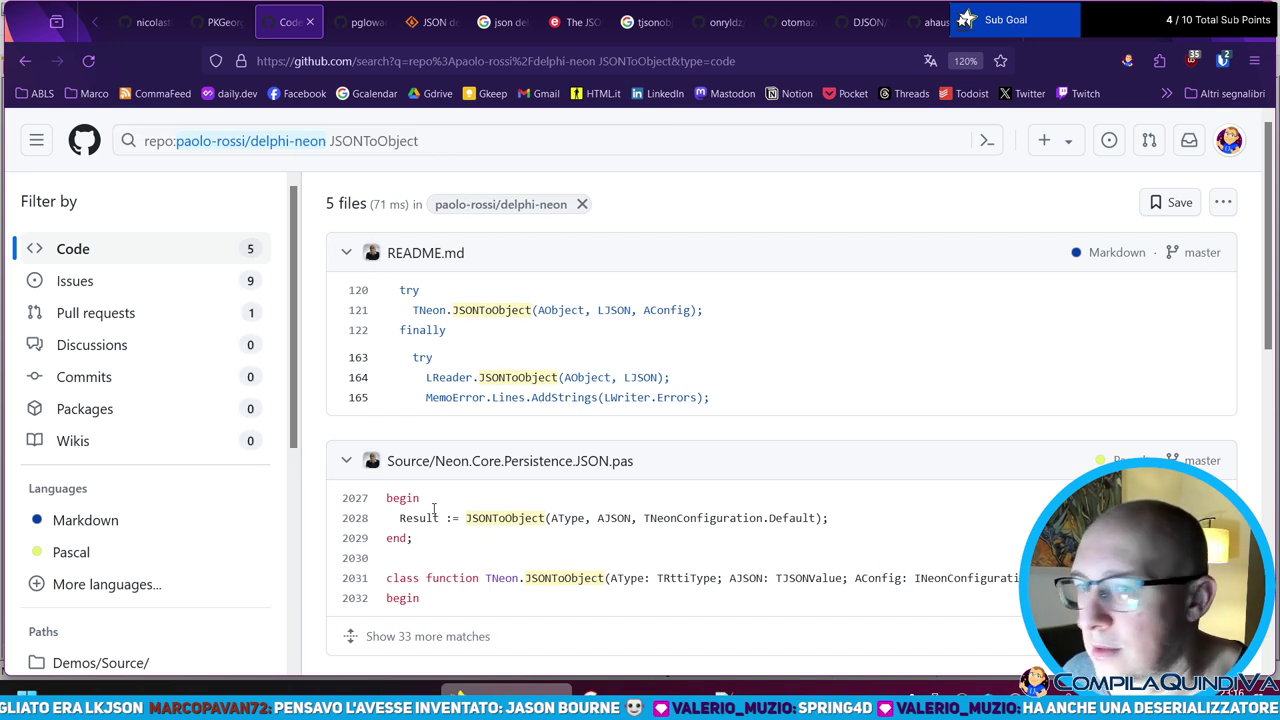
scroll(547, 323, down, 2)
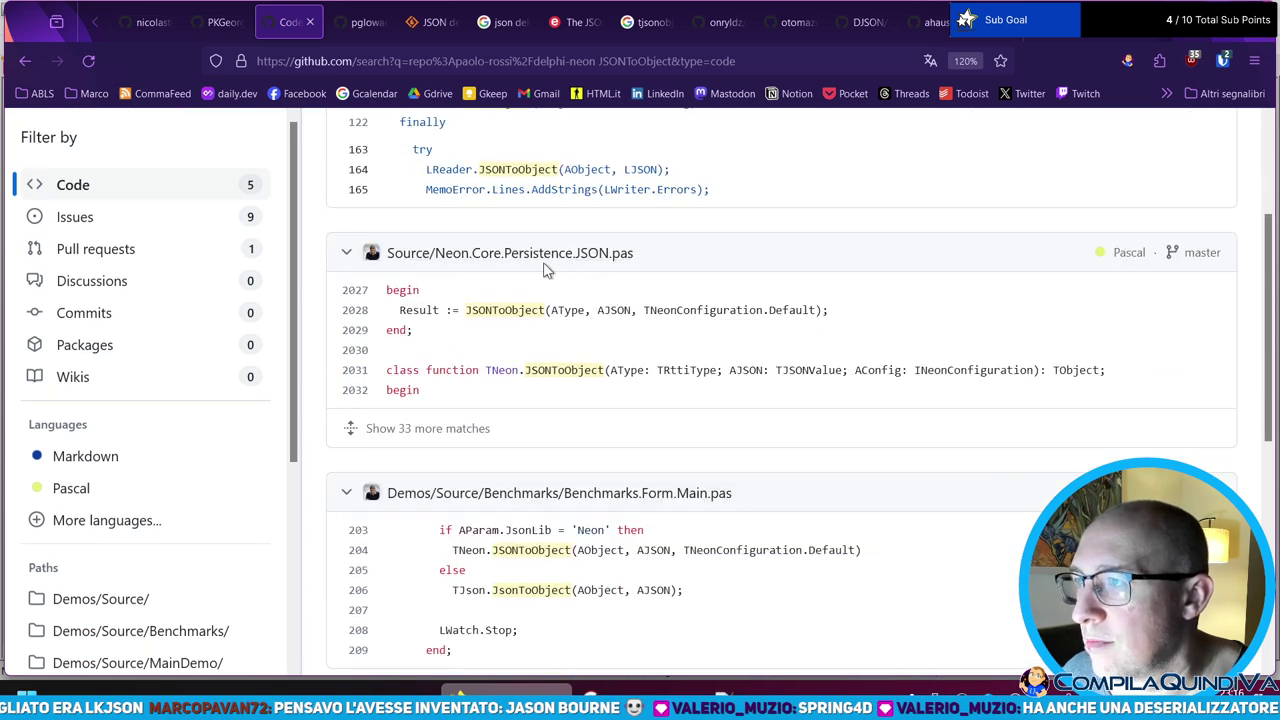
click(556, 256)
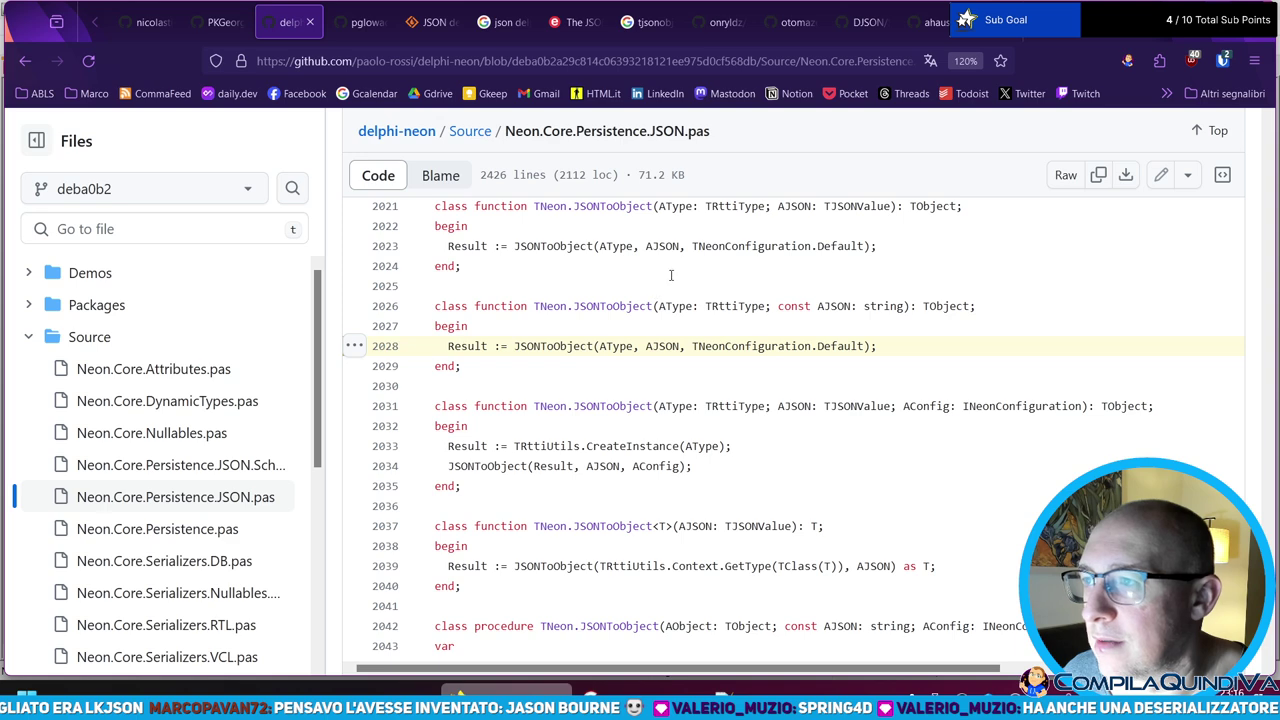
right_click(563, 347)
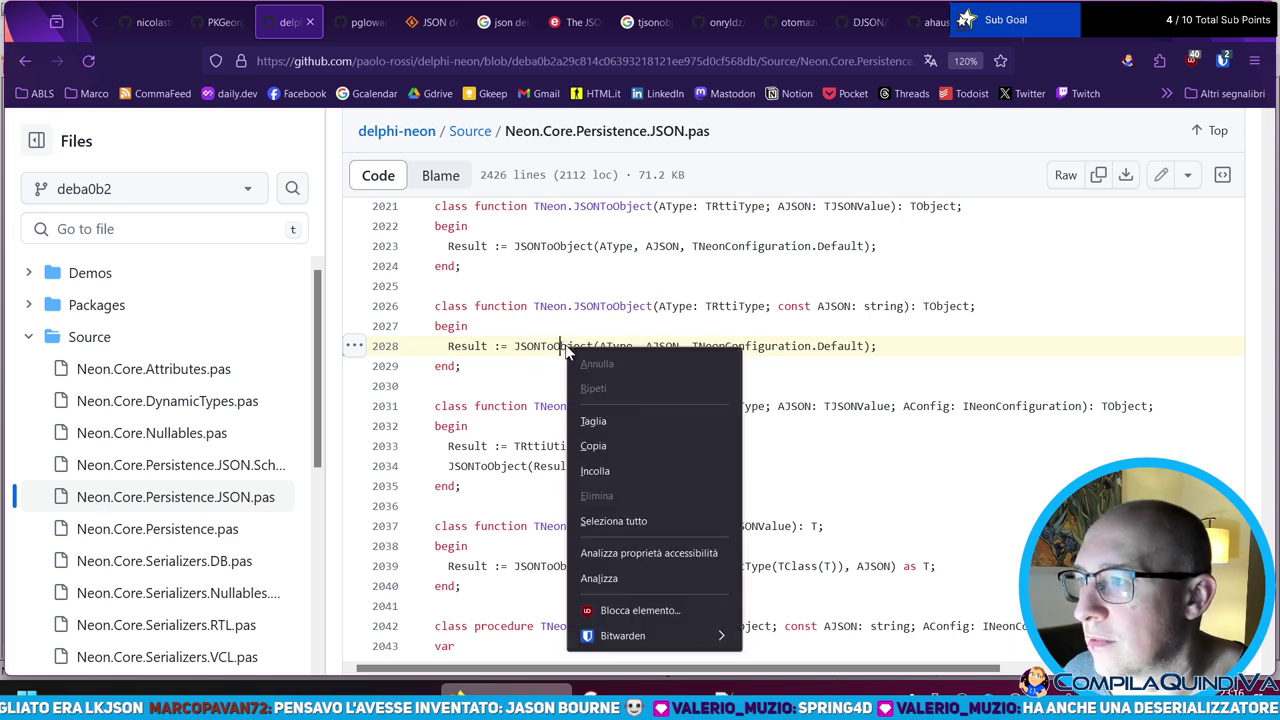
click(363, 354)
click(354, 345)
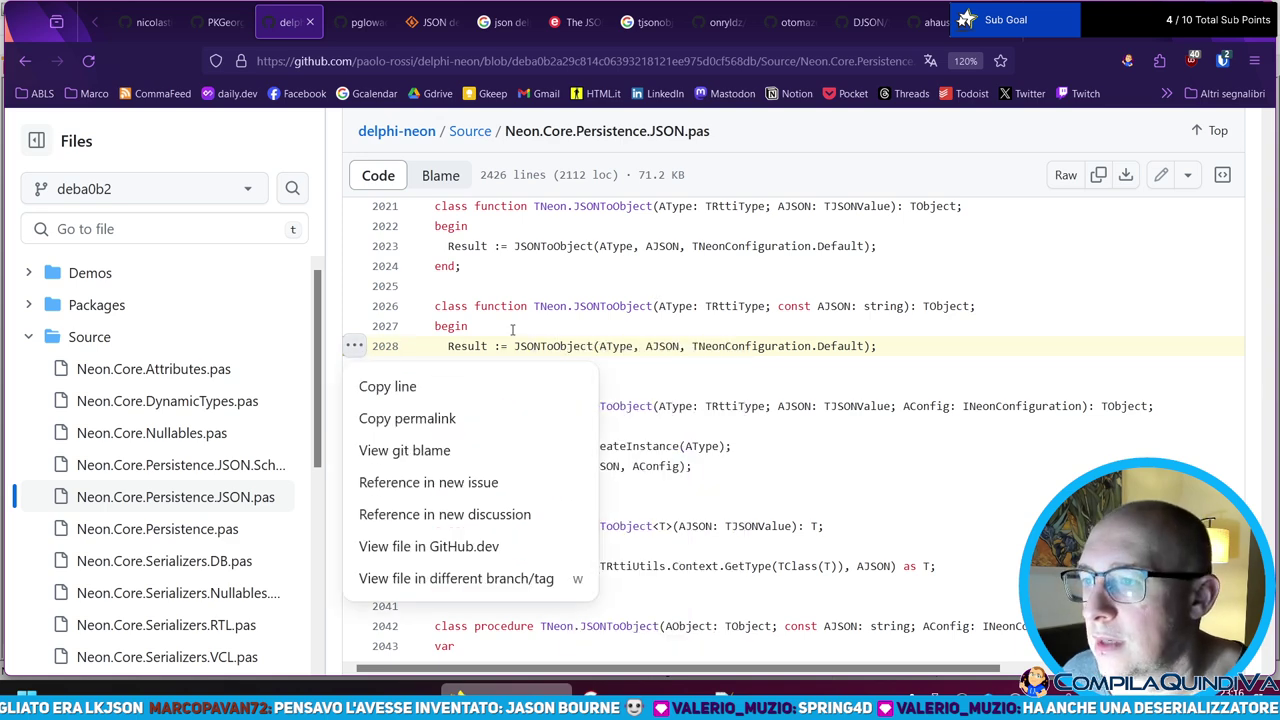
click(744, 364)
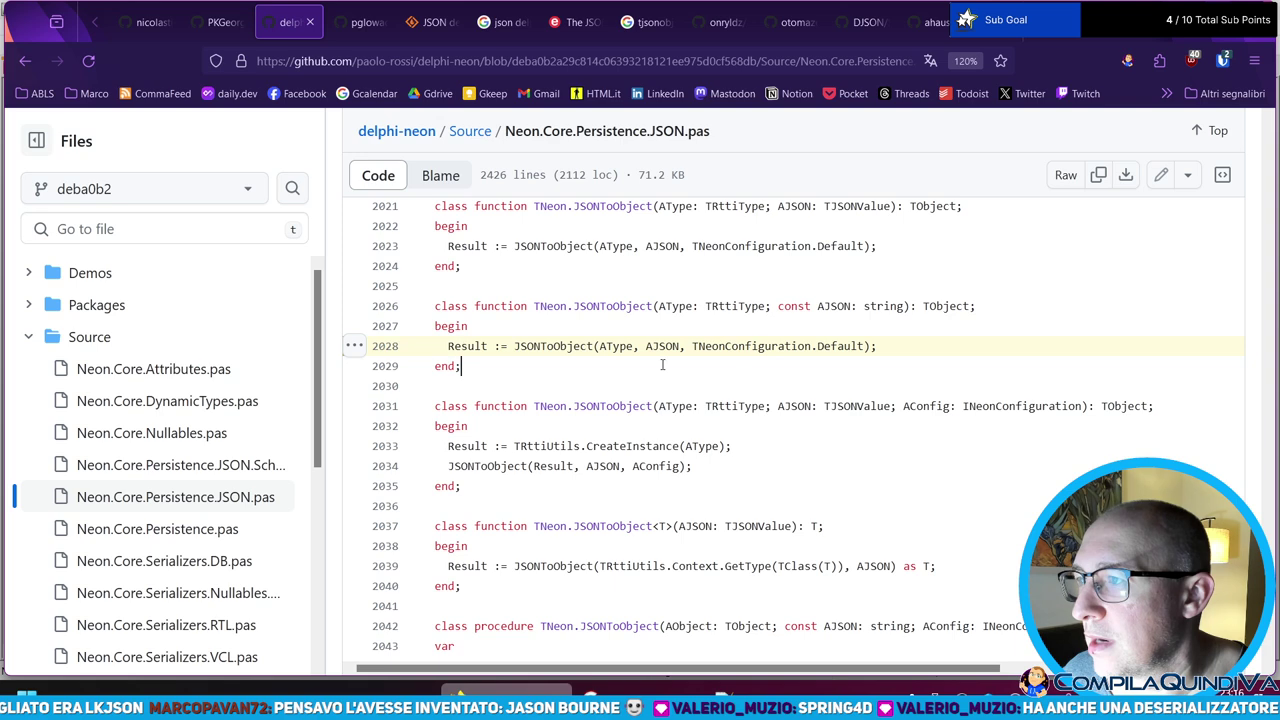
- Find JSONToObject within Neon.Core.Persistence.JSON.pas and go through its matches from the declarations to the start of the TNeon implementations
double_click(563, 346)
key(ctrl+f)
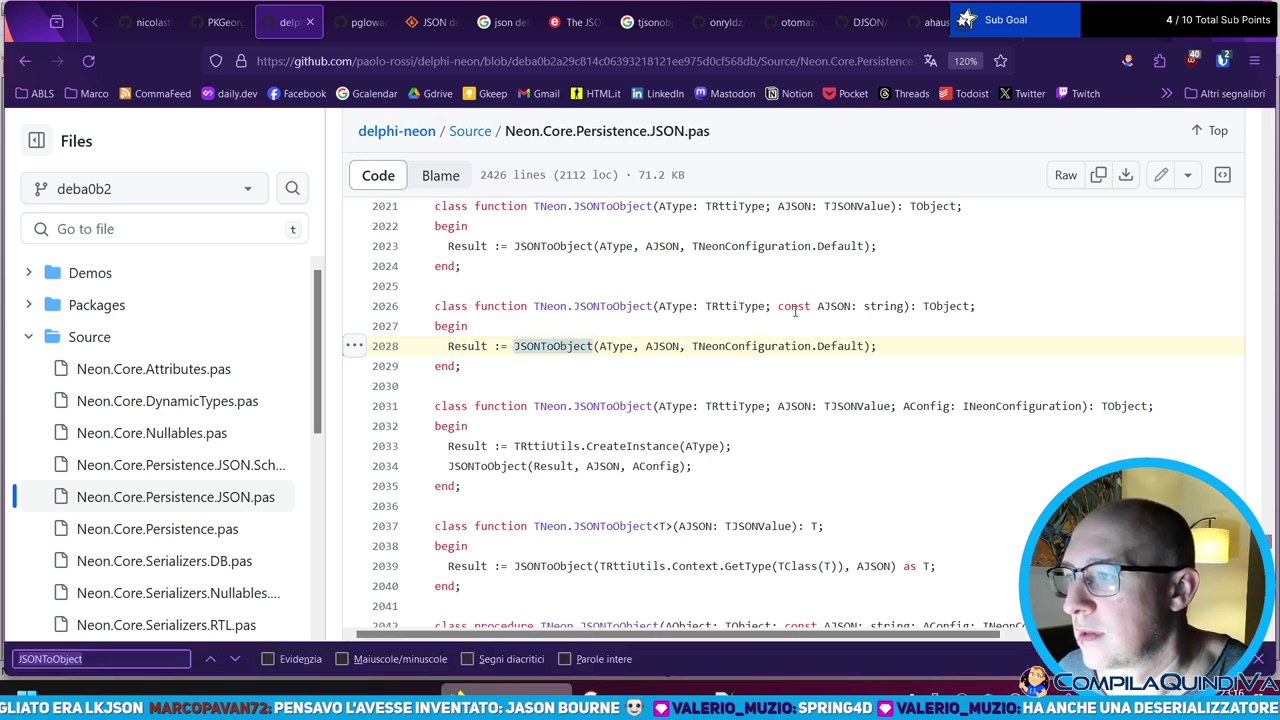
key(Return)
key(Return)
key(Return)
key(Return)
key(Return)
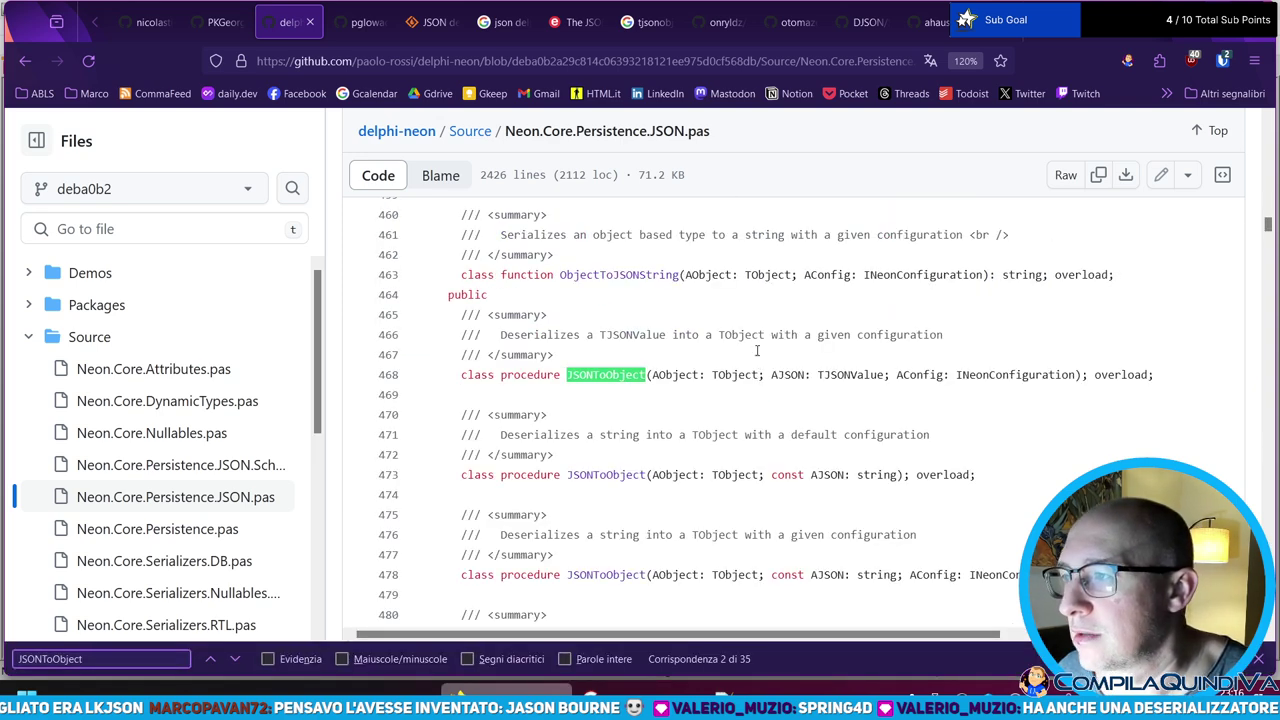
key(Return)
key(Return)
key(Return)
key(Return)
key(Return)
key(Return)
key(Return)
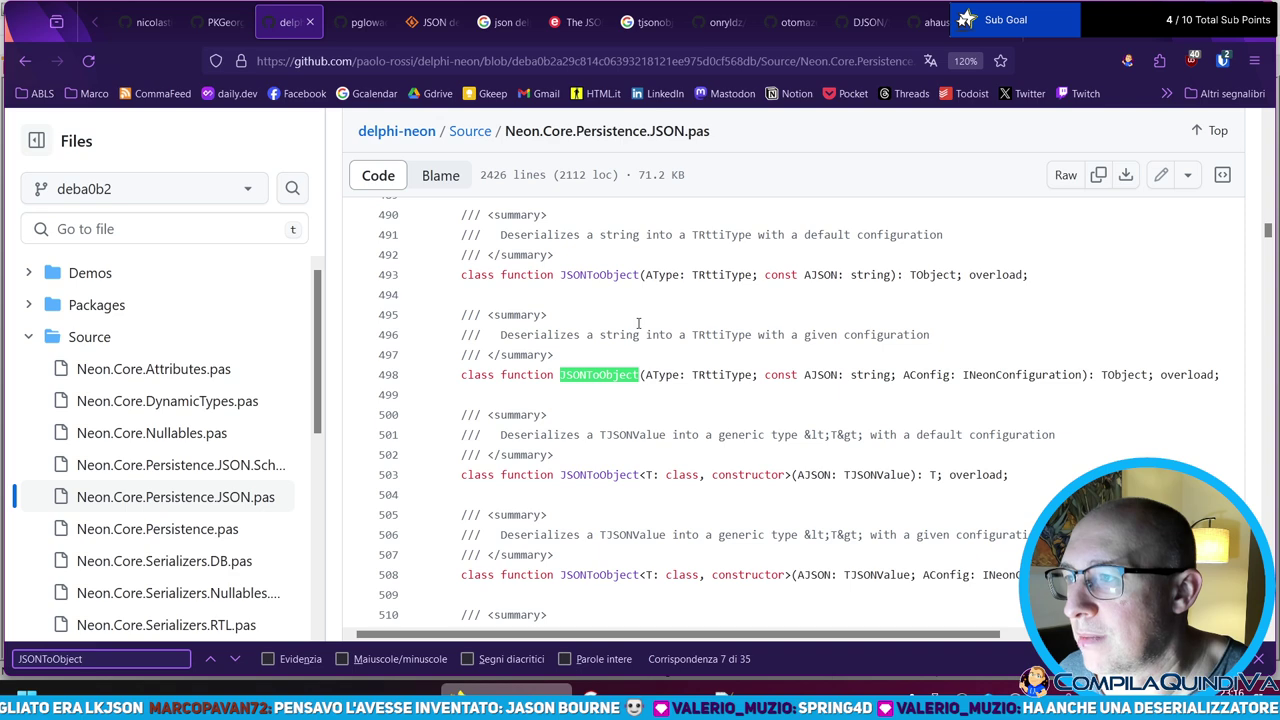
key(Return)
key(Return)
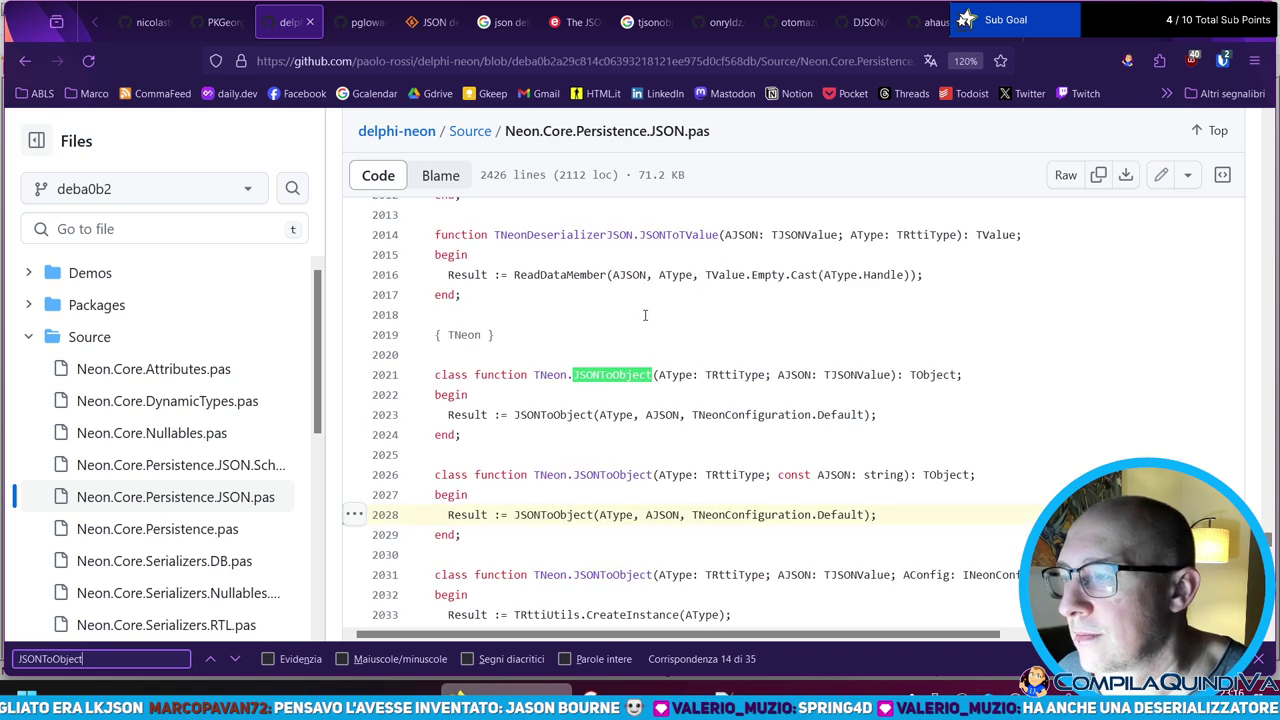
- Go through the TNeon.JSONToObject implementations up to the overload that creates a TNeonDeserializerJSON reader
key(Return)
key(Return)
key(Return)
key(Return)
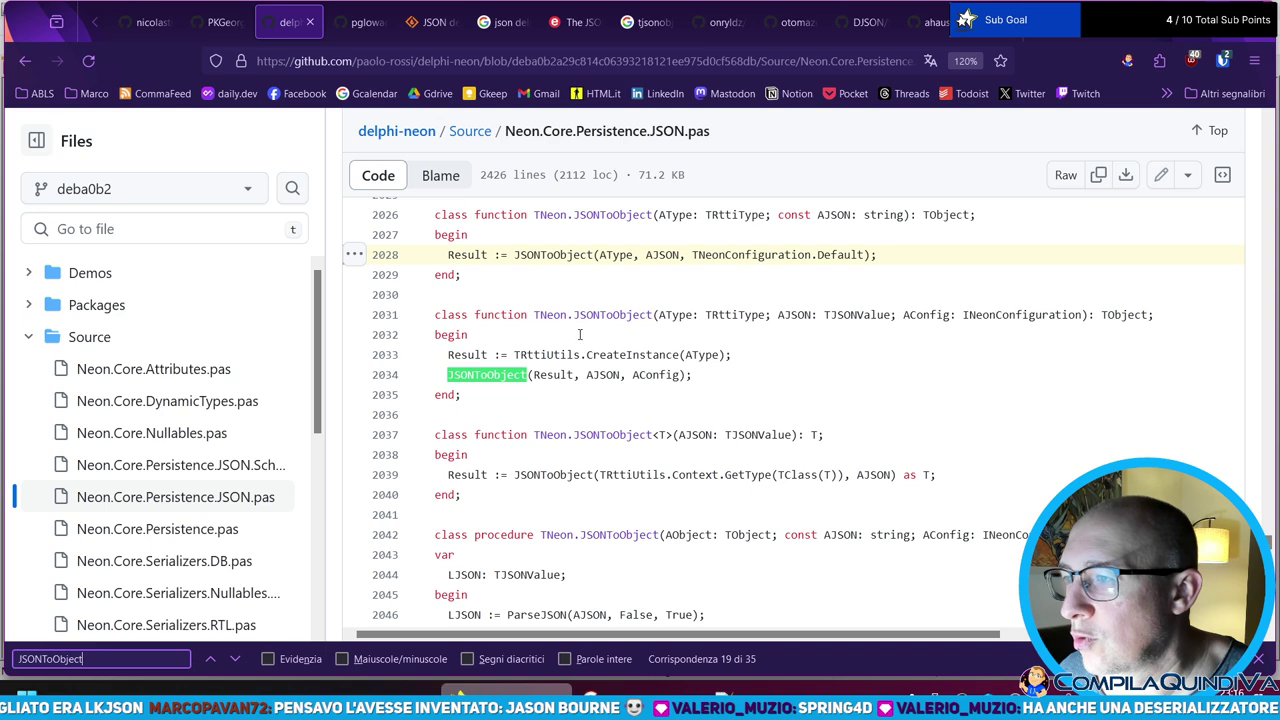
key(Return)
key(Return)
scroll(724, 350, down, 2)
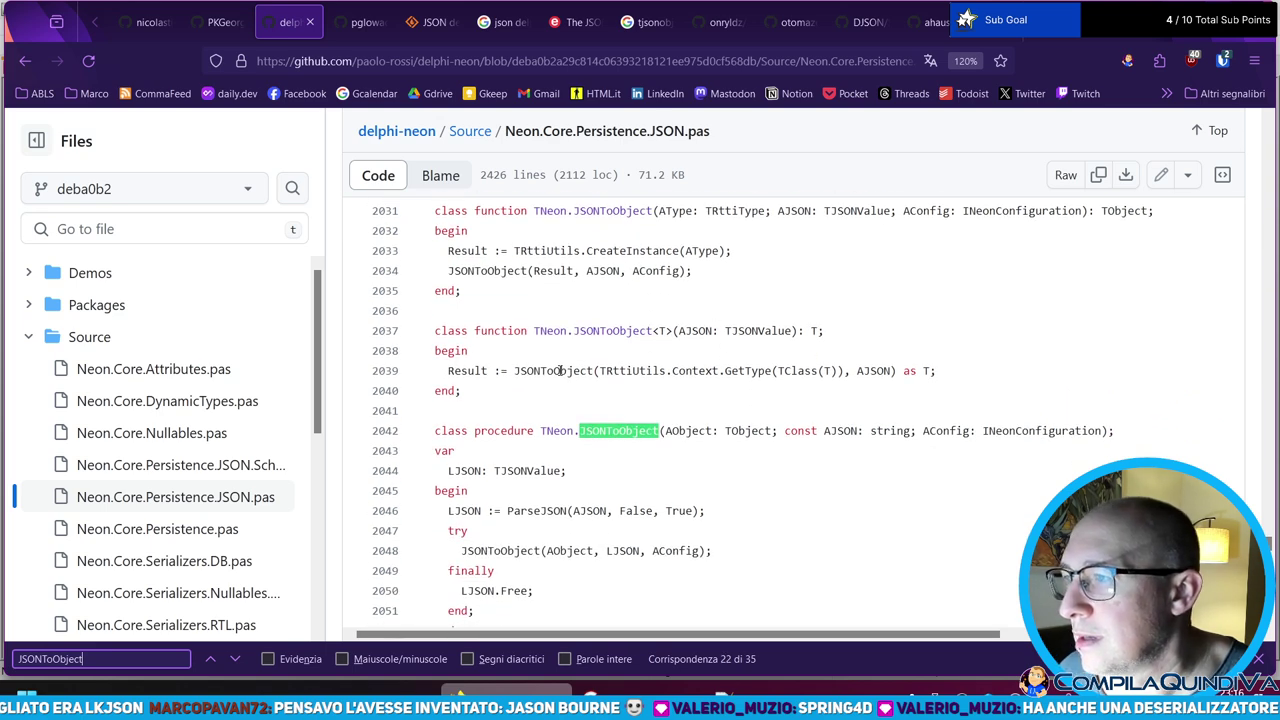
scroll(702, 415, down, 2)
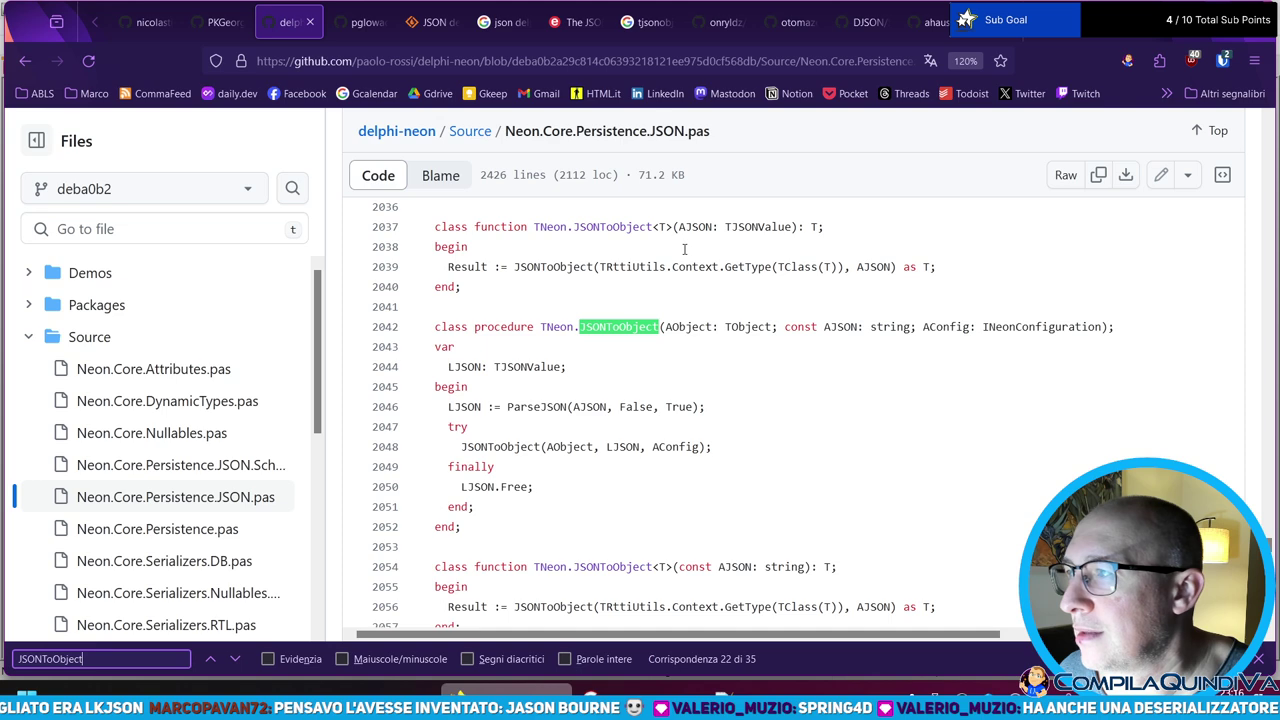
key(Return)
key(Return)
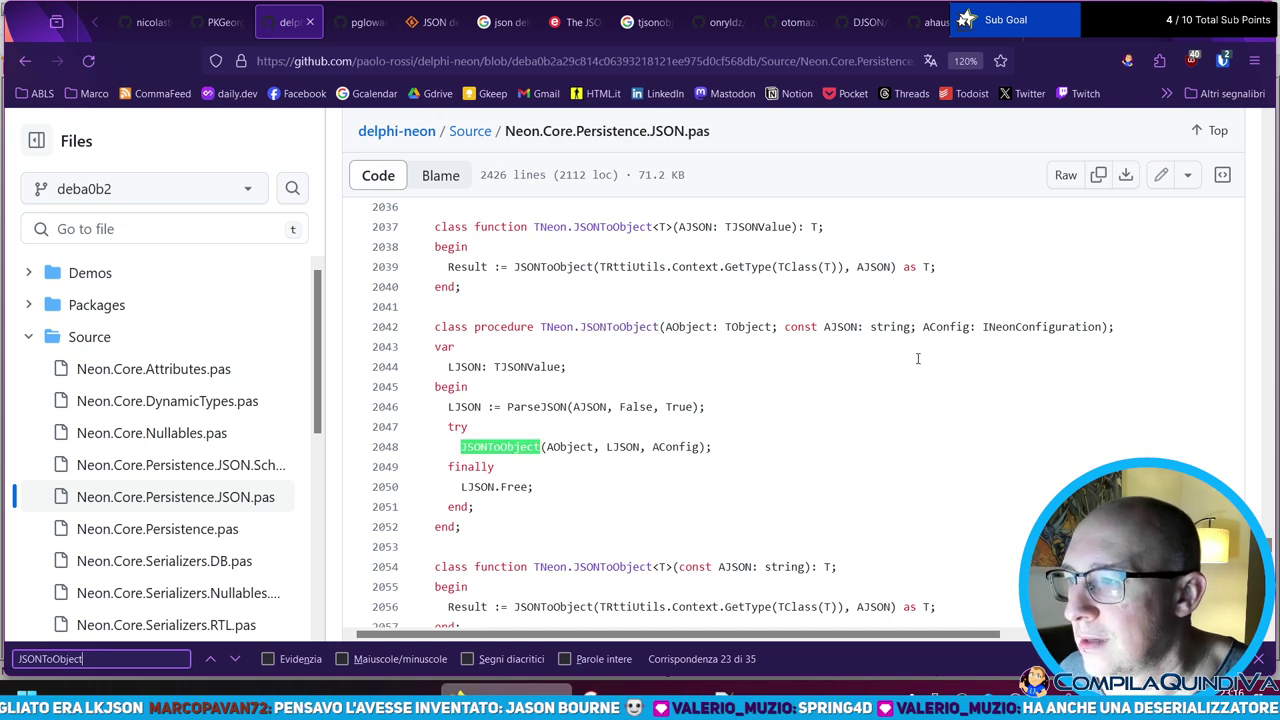
scroll(730, 365, down, 4)
key(Return)
key(Return)
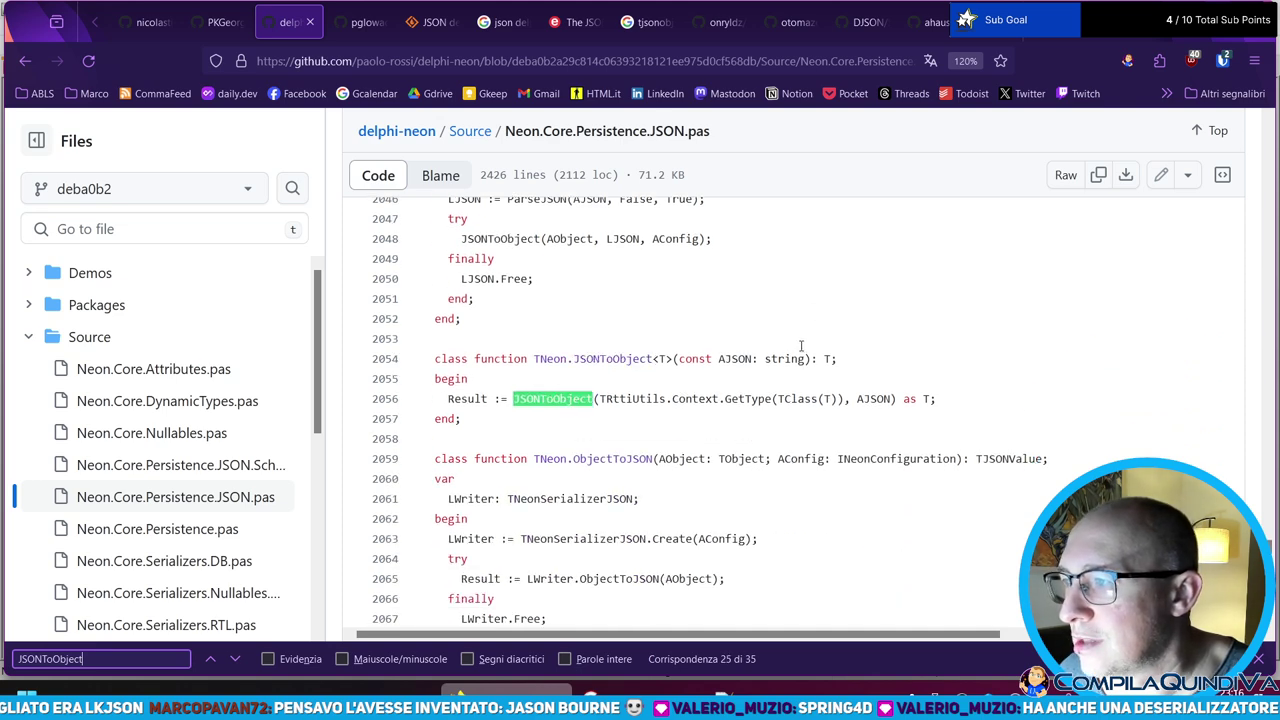
key(Return)
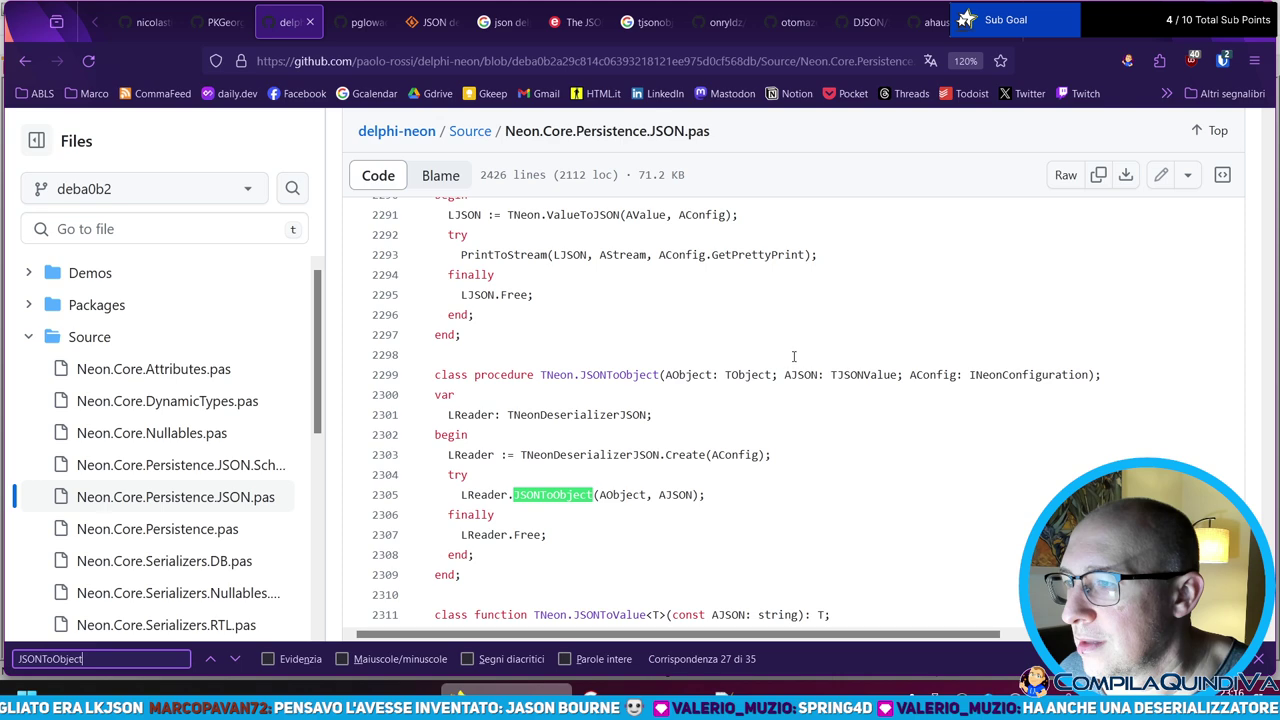
- Find TNeonDeserializerJSON within the file and go through its matches to the class declaration
double_click(600, 454)
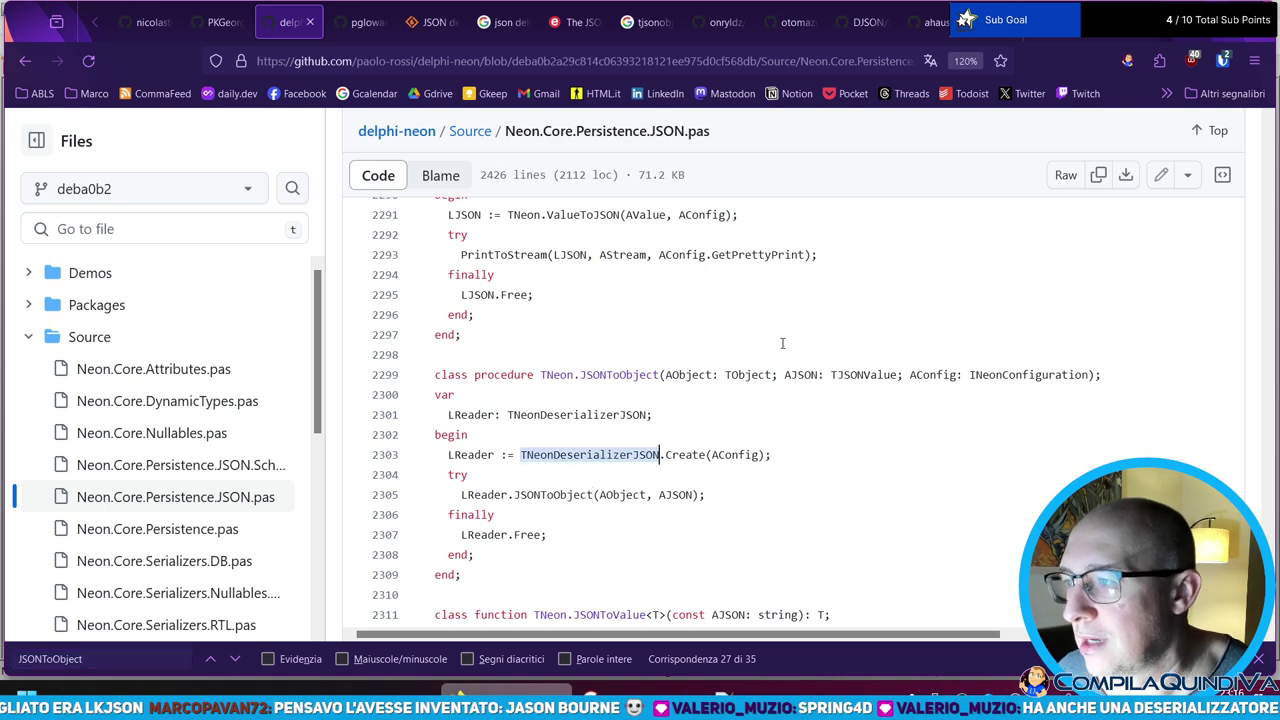
key(ctrl+f)
key(Return)
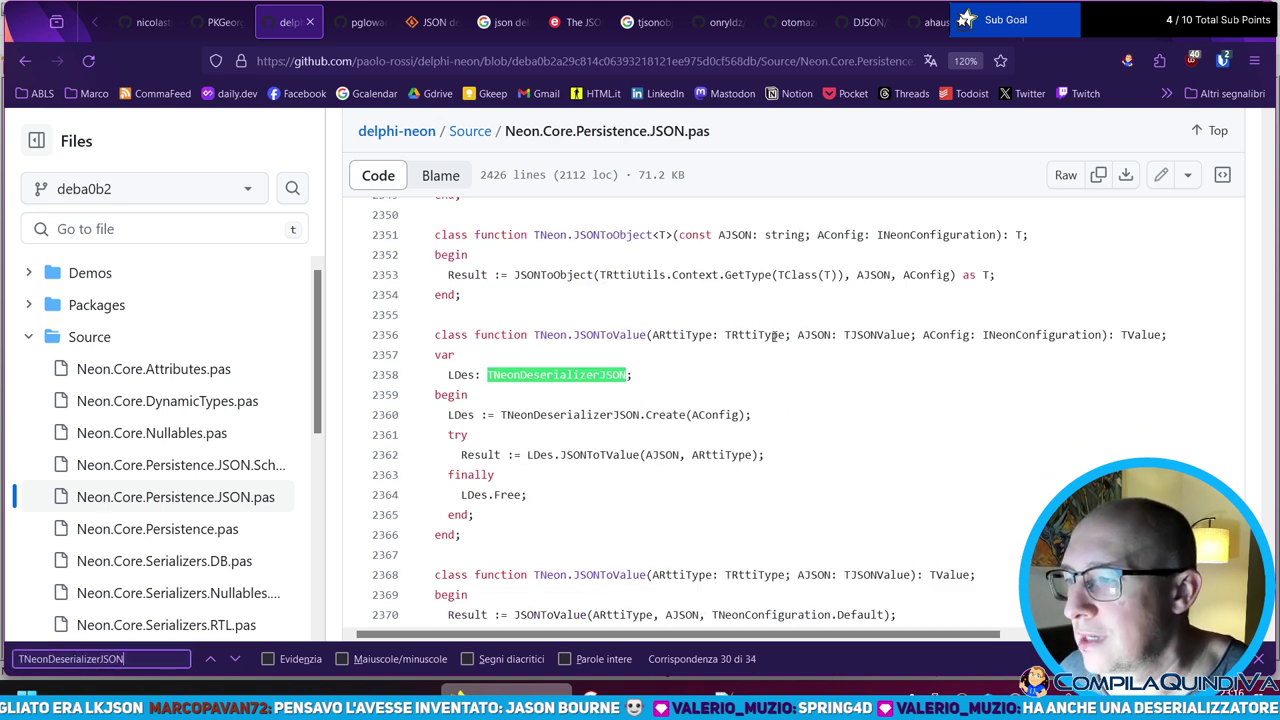
key(Return)
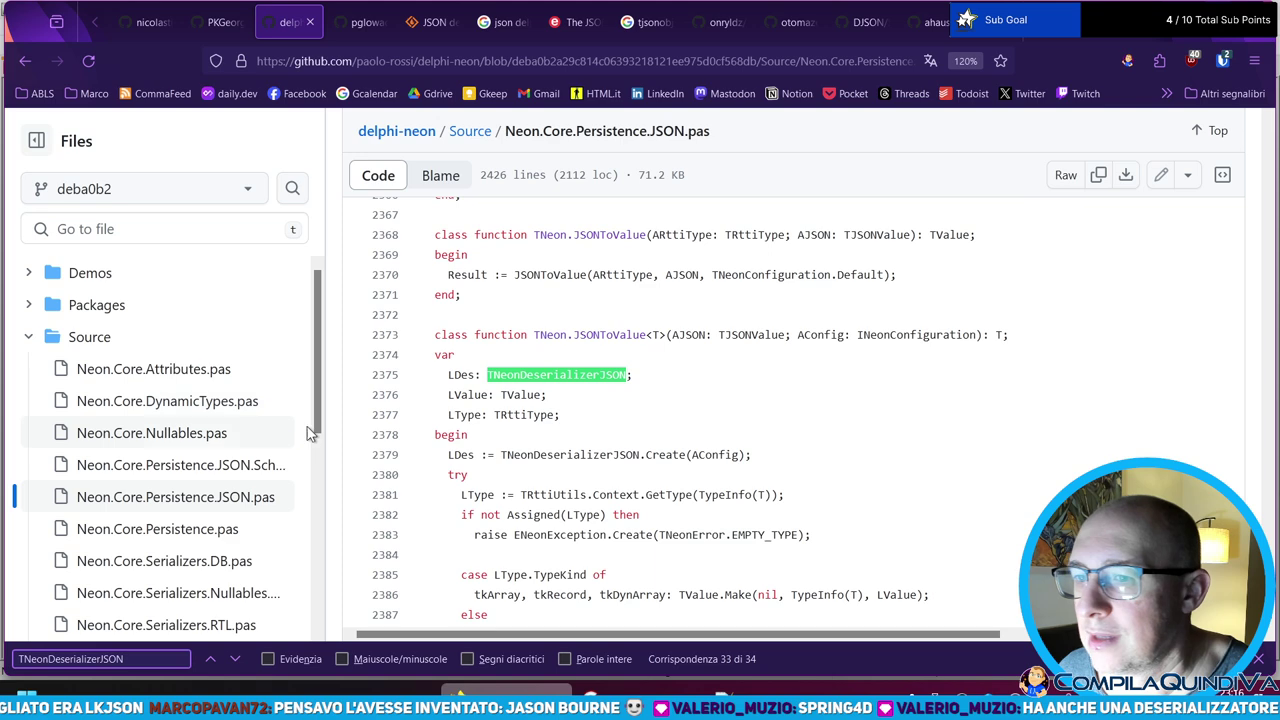
scroll(185, 375, down, 5)
scroll(185, 375, up, 5)
scroll(268, 338, down, 4)
scroll(268, 338, up, 4)
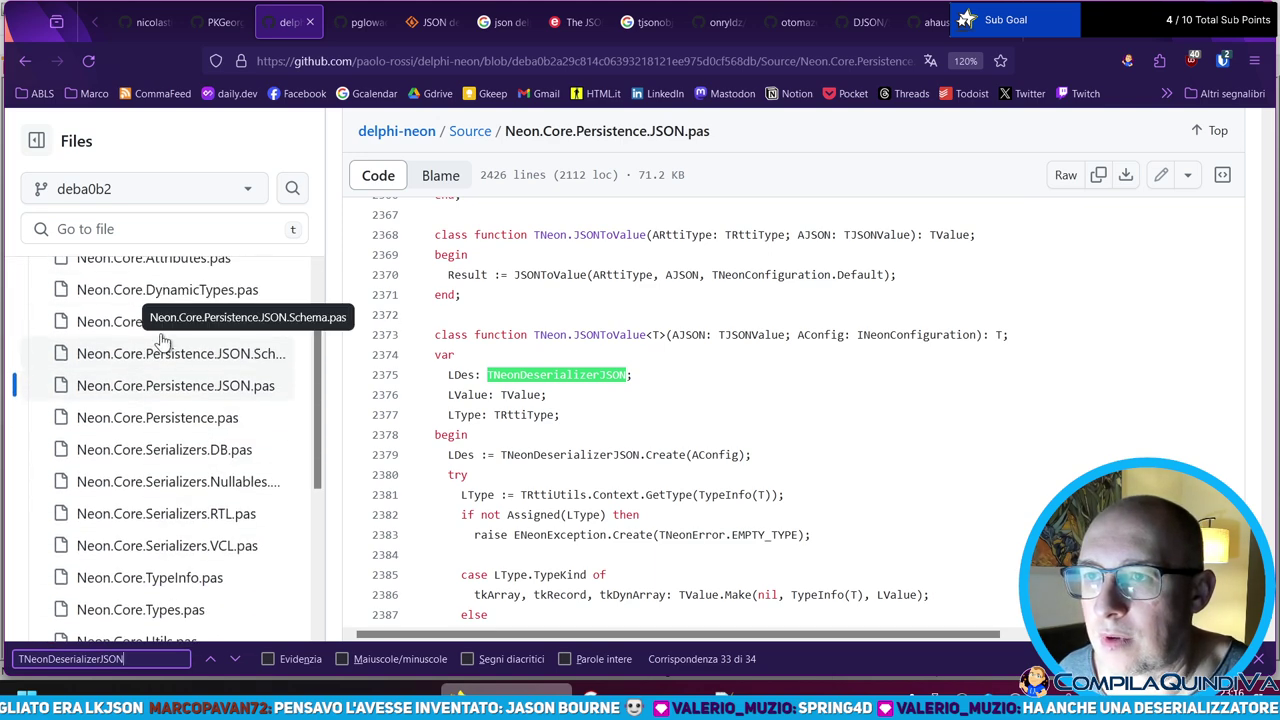
key(Return)
key(Return)
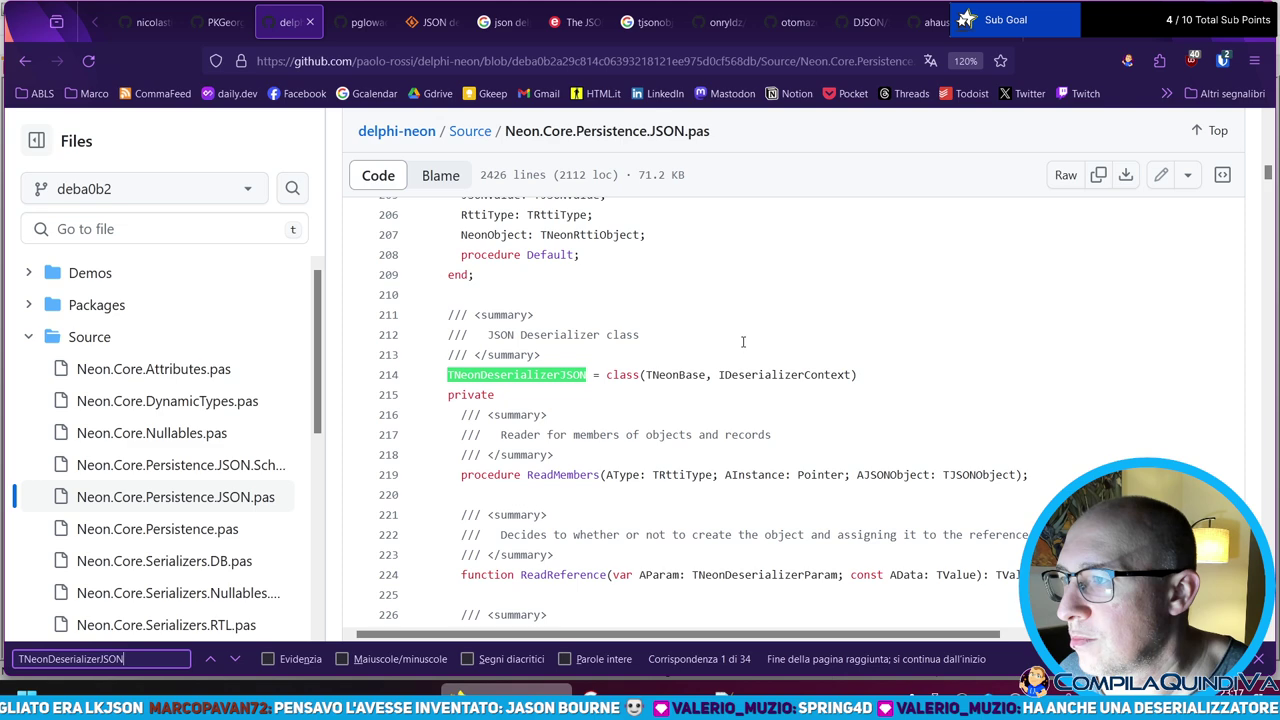
- Look through the TNeonDeserializerJSON class declaration, from its private reader functions to the public JSONToObject and JSONToTValue methods
scroll(620, 380, down, 3)
scroll(600, 355, down, 3)
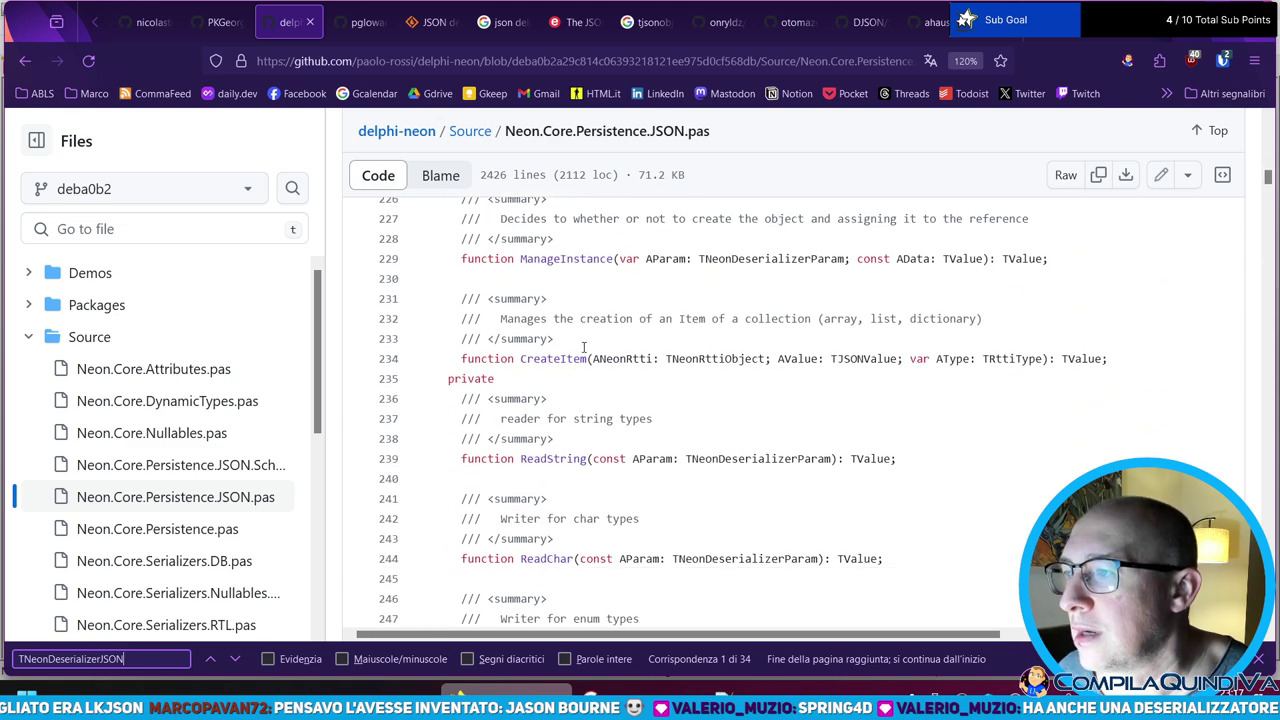
scroll(547, 357, down, 15)
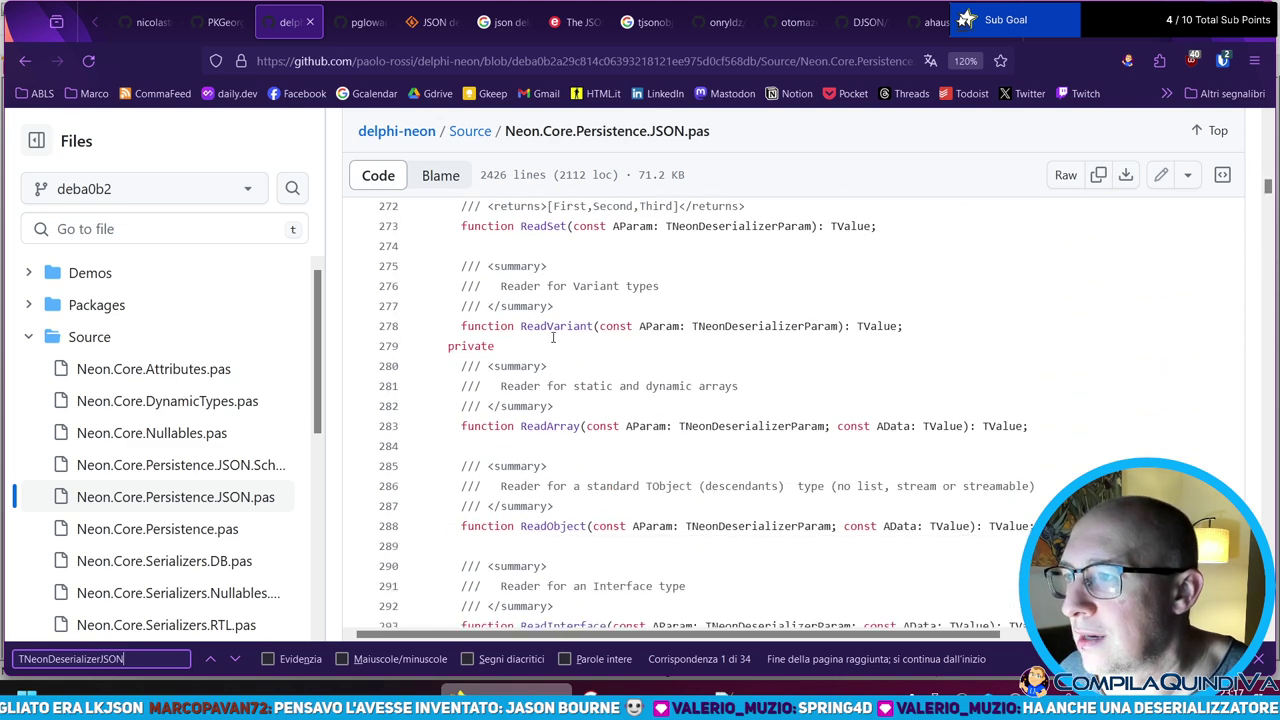
scroll(553, 335, down, 20)
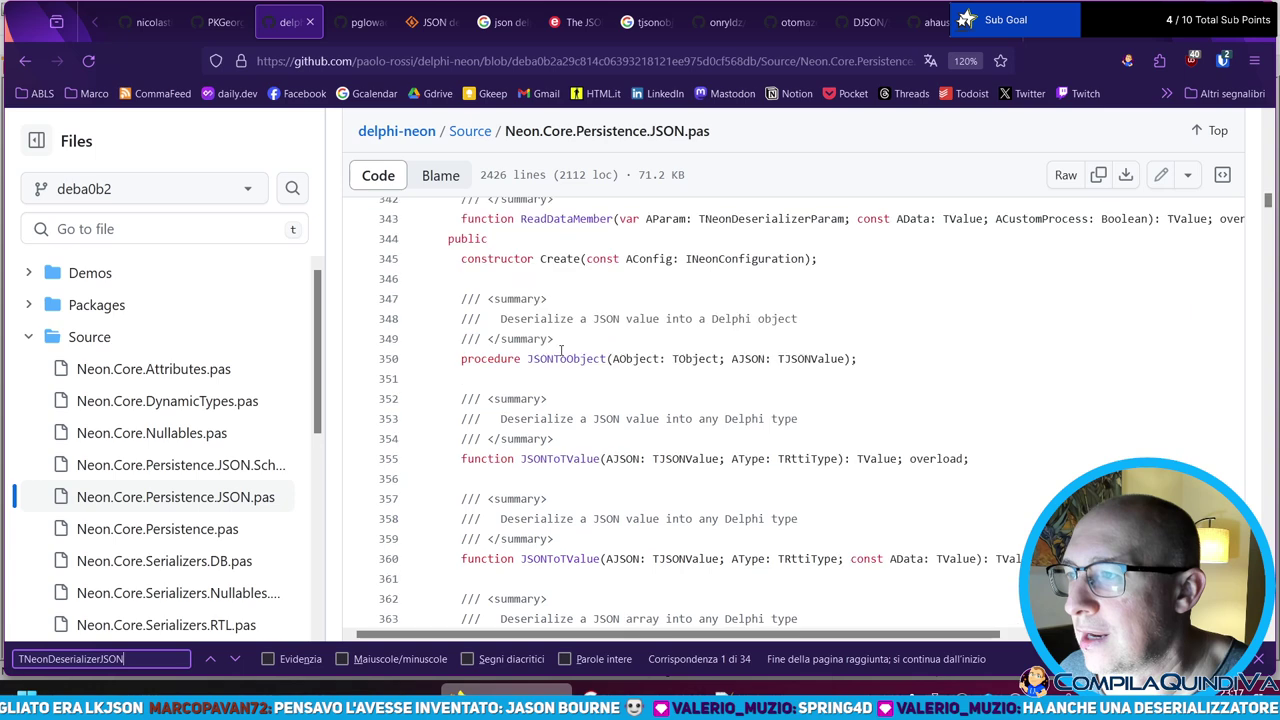
scroll(570, 332, up, 3)
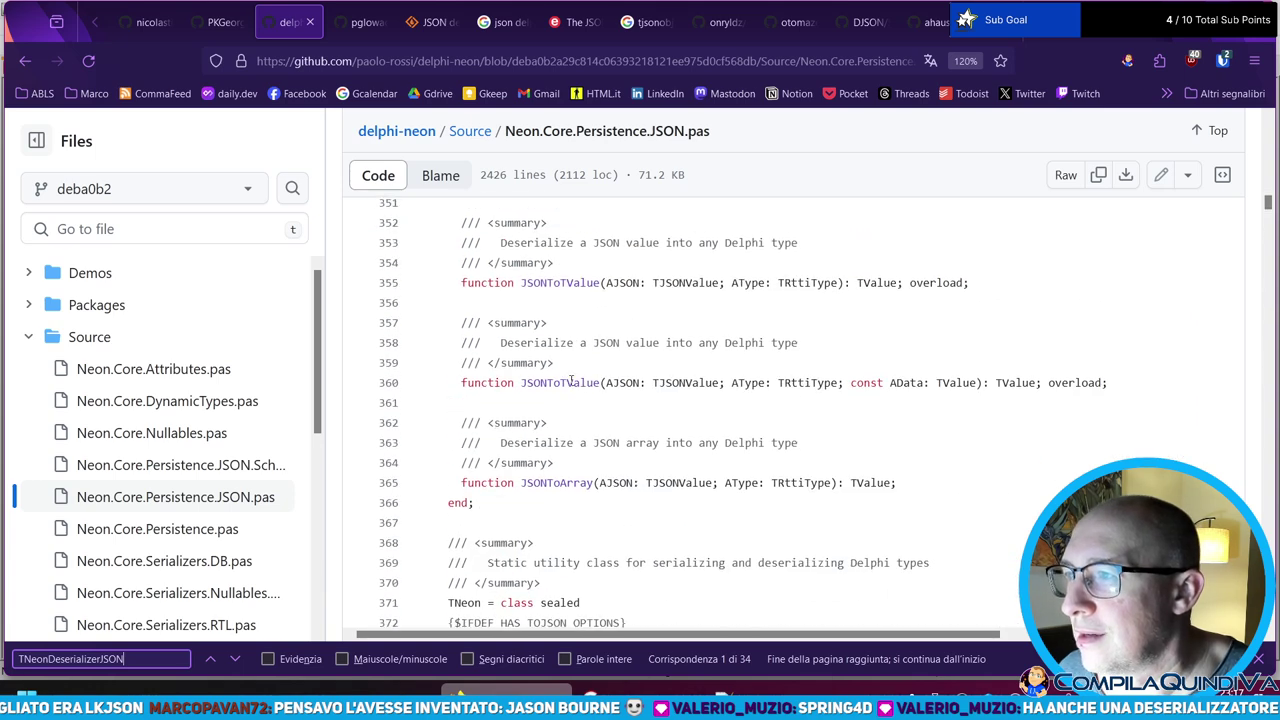
scroll(571, 390, up, 3)
- List the references of the deserializer's JSONToObject procedure and go to the ones on lines 350 and 468
click(567, 390)
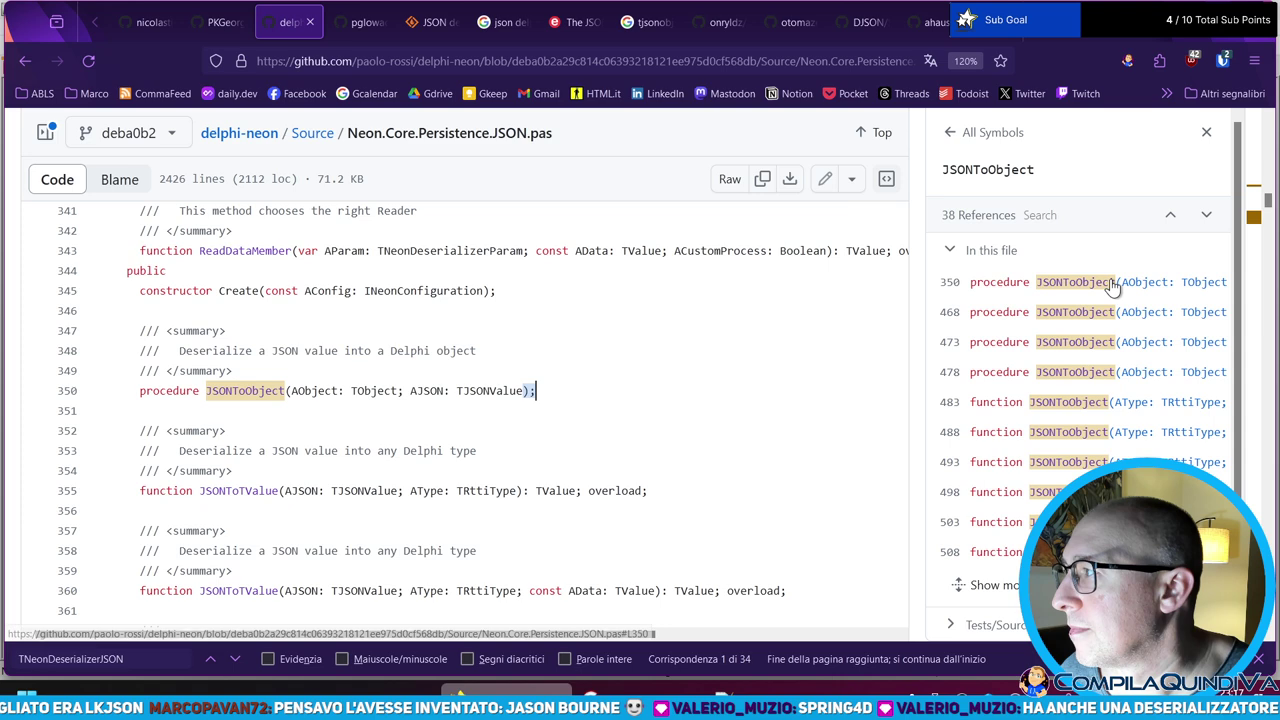
click(1113, 285)
click(1128, 313)
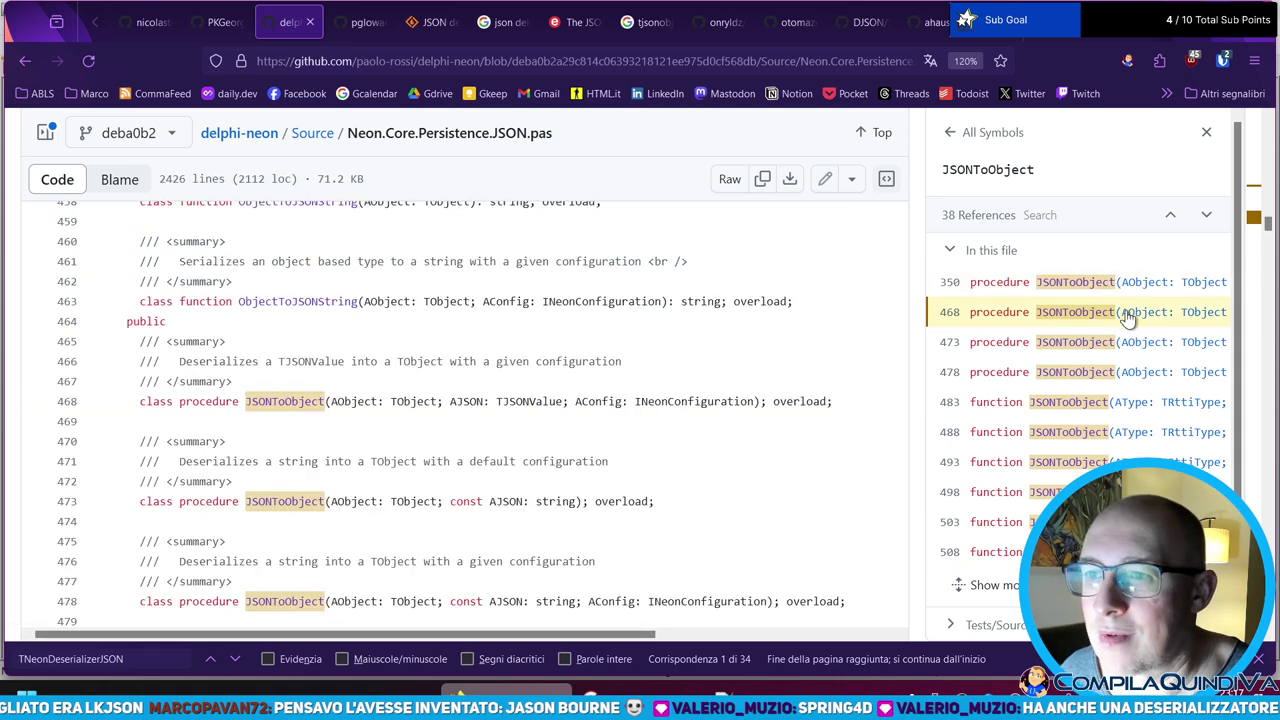
- Go through the JSONToObject overload declarations in the reference list, from line 473 to line 508
click(1118, 343)
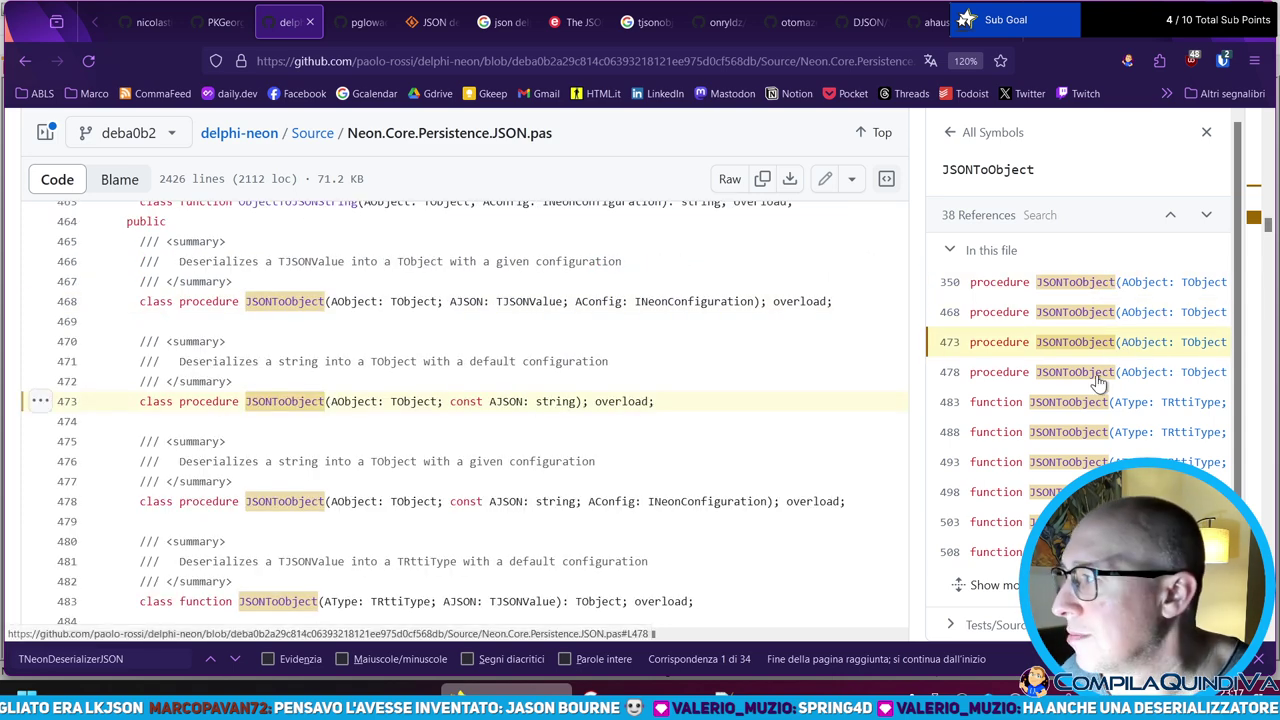
click(1098, 373)
click(1080, 403)
click(1078, 432)
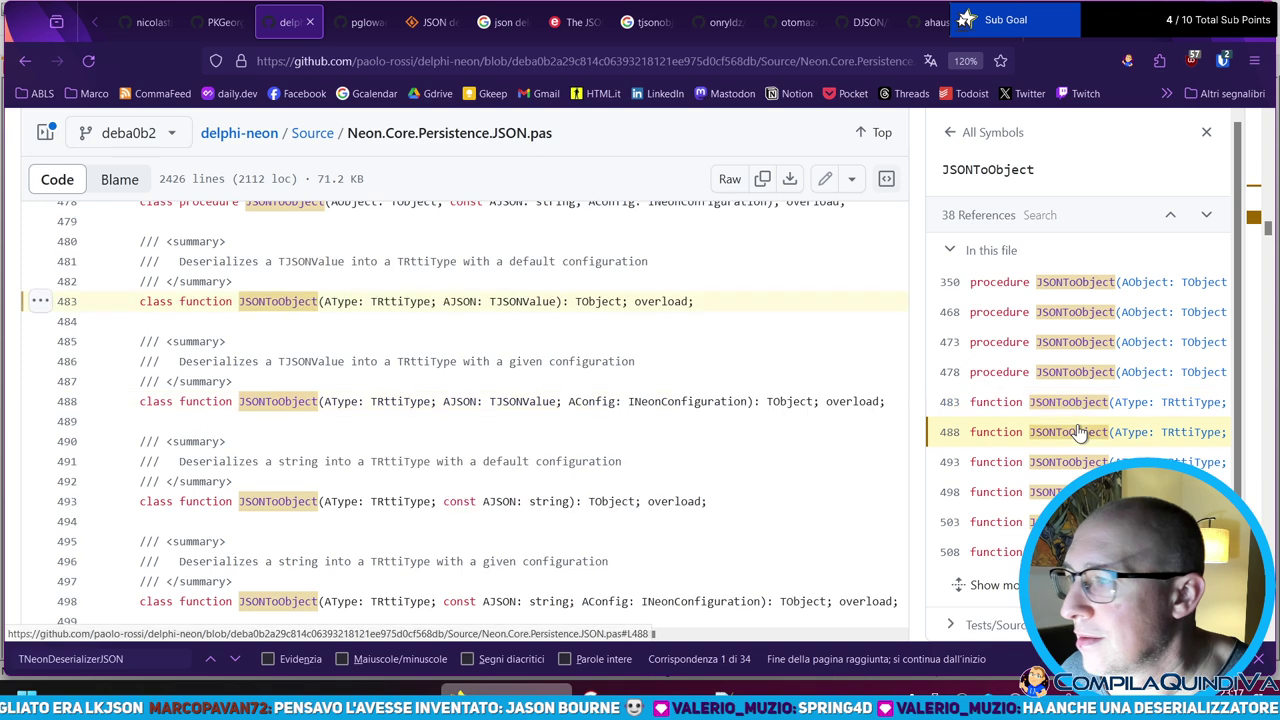
click(1075, 462)
click(1072, 492)
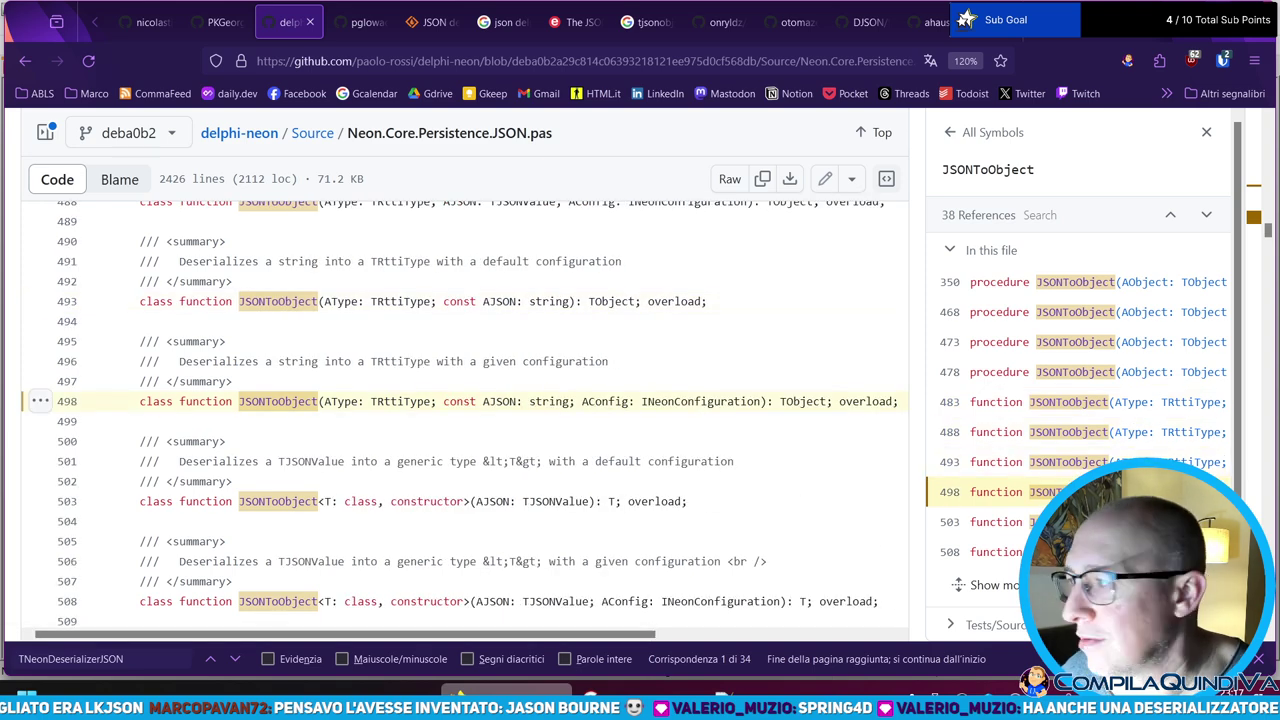
click(1070, 522)
scroll(1050, 476, down, 2)
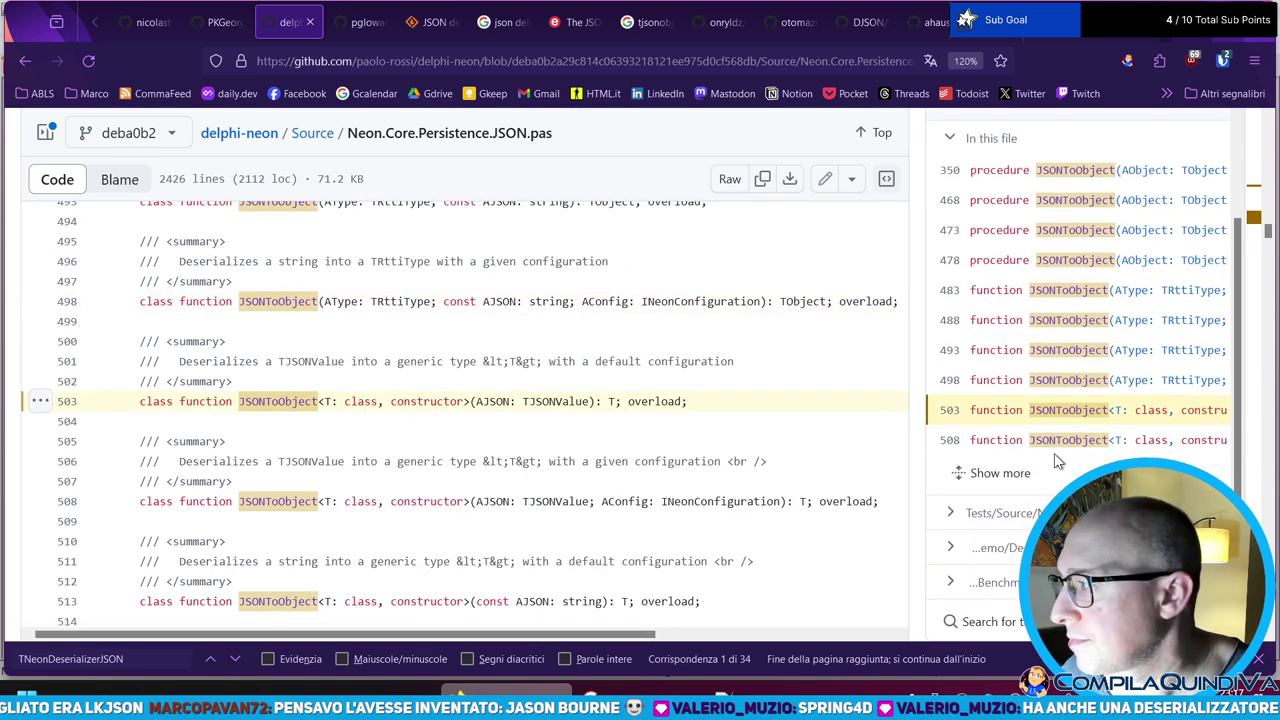
click(1055, 440)
- Expand the in-file JSONToObject references and go through them up to the TNeonDeserializerJSON implementation on line 1946
click(996, 473)
scroll(1070, 367, down, 2)
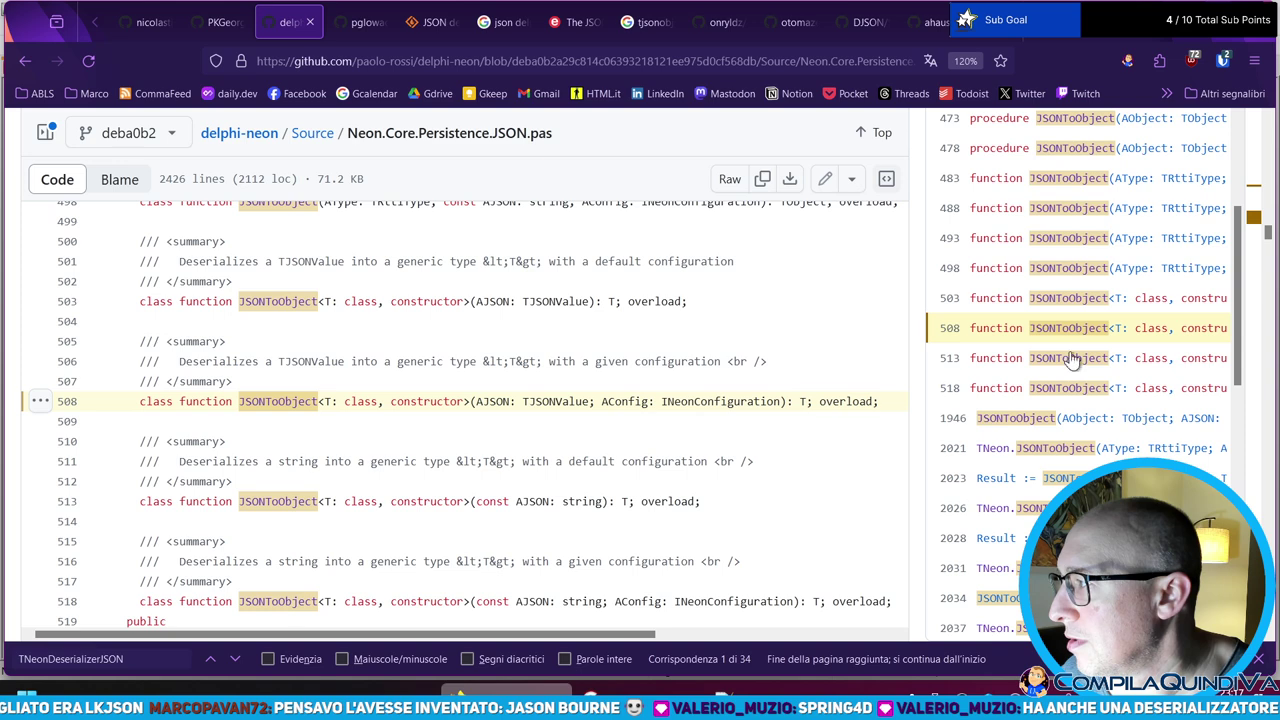
click(1068, 362)
click(1058, 390)
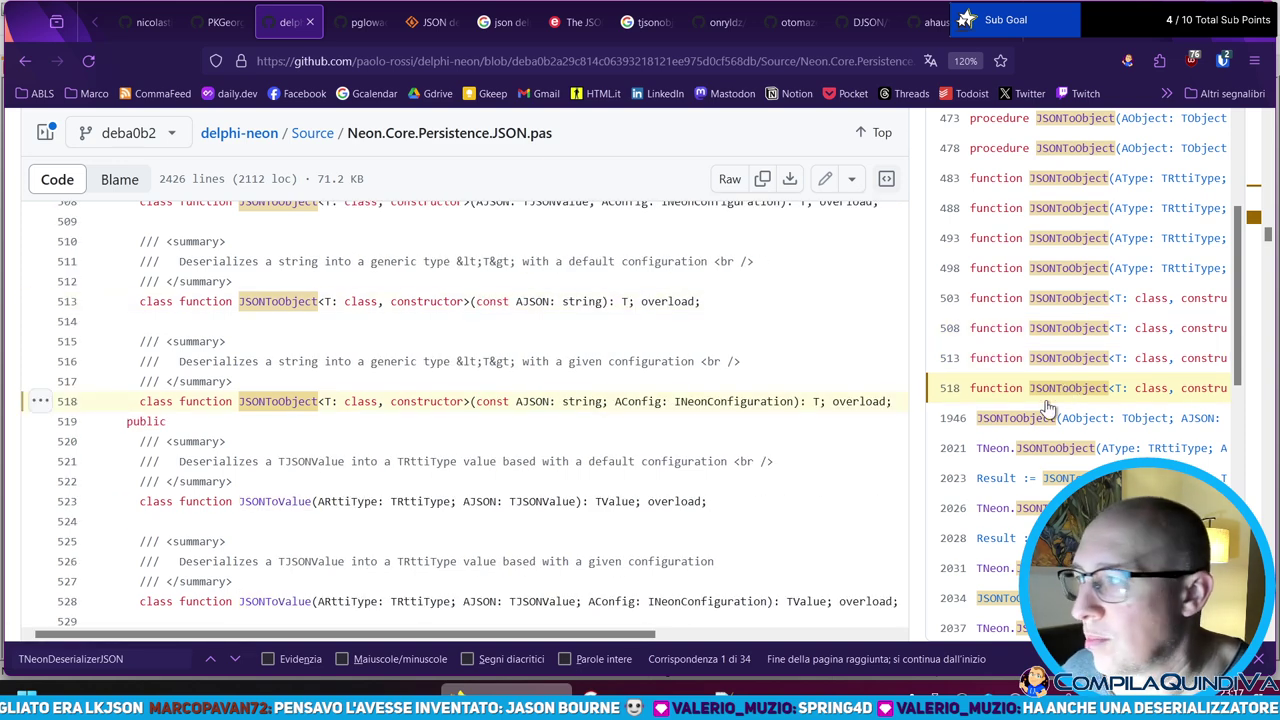
click(1038, 421)
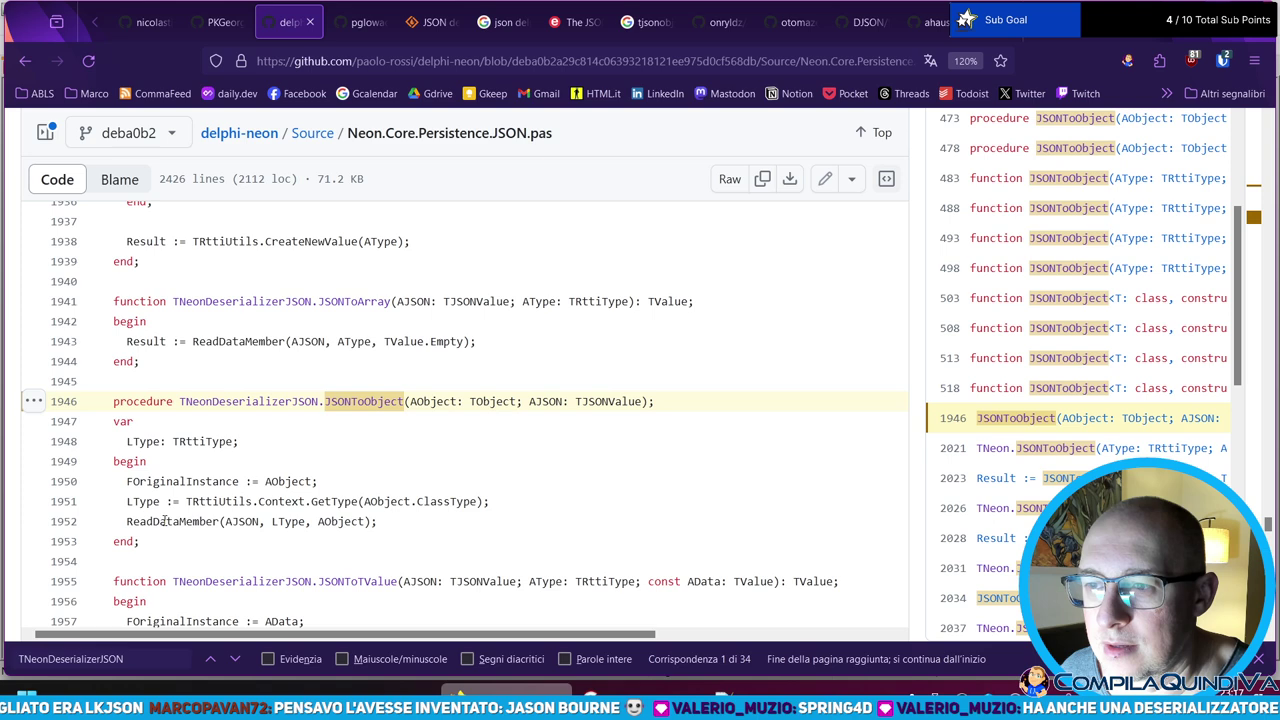
- Find ReadDataMember within the file and go through its matches around to the private declaration on line 338
double_click(166, 521)
scroll(443, 437, down, 1)
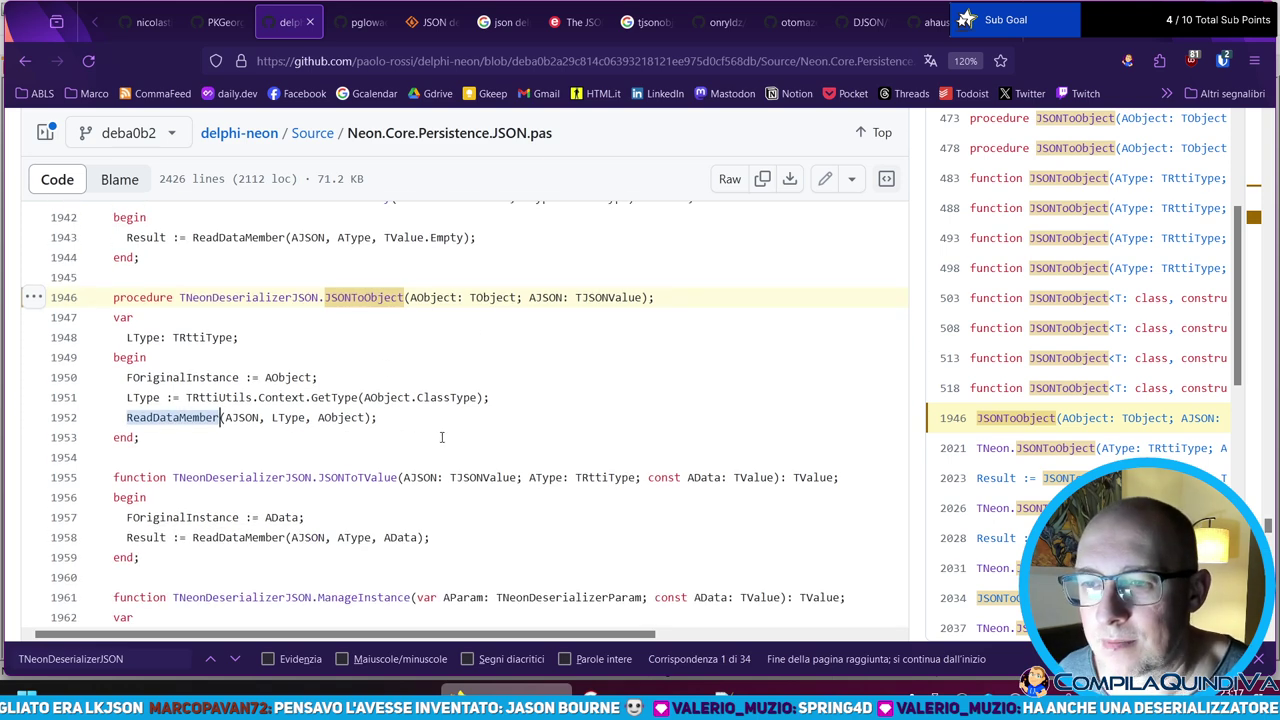
key(ctrl+f)
key(Return)
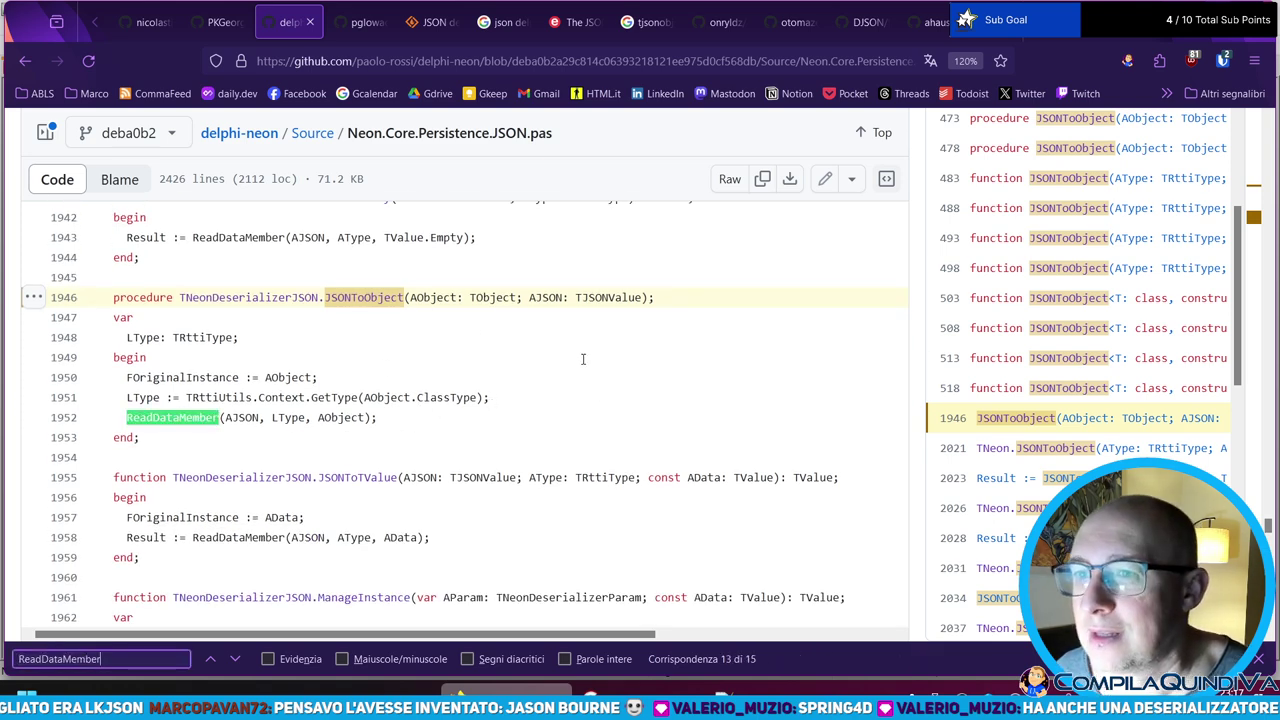
key(Return)
key(Return)
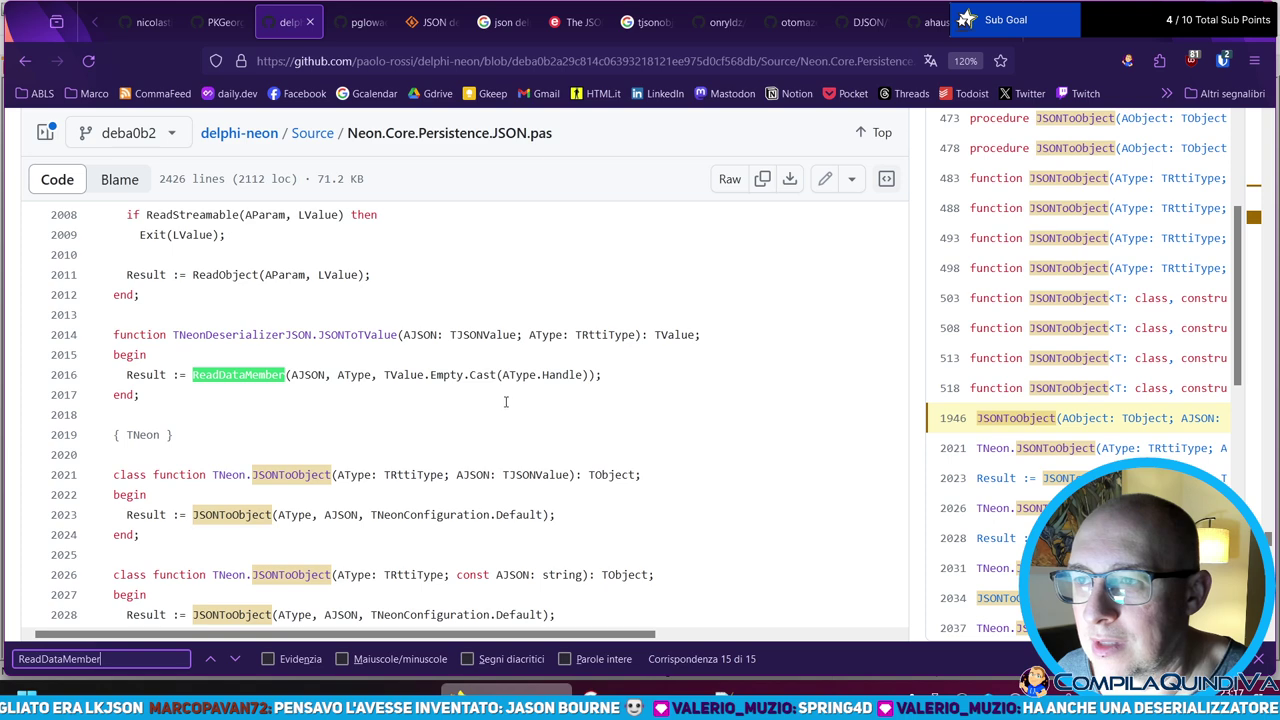
key(Return)
key(Return)
key(Return)
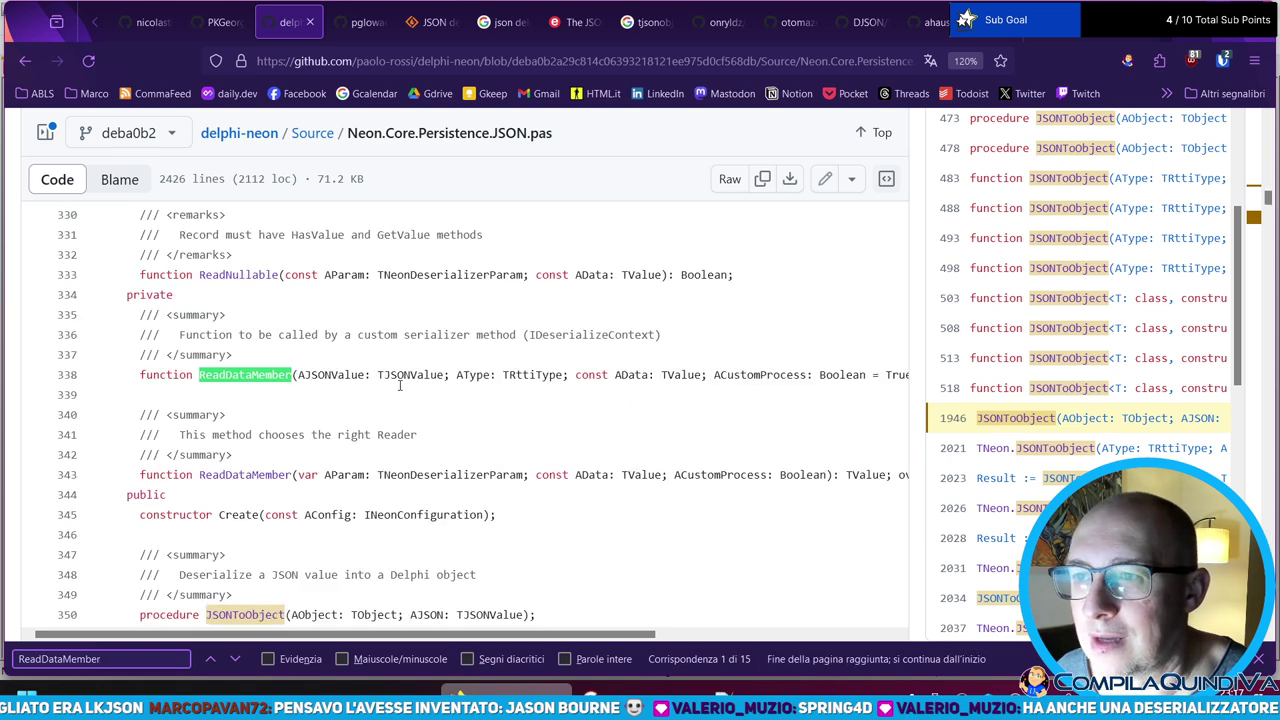
- Go to the TNeonDeserializerJSON.ReadArray implementation that starts on line 1248
scroll(266, 392, up, 2)
scroll(340, 378, up, 8)
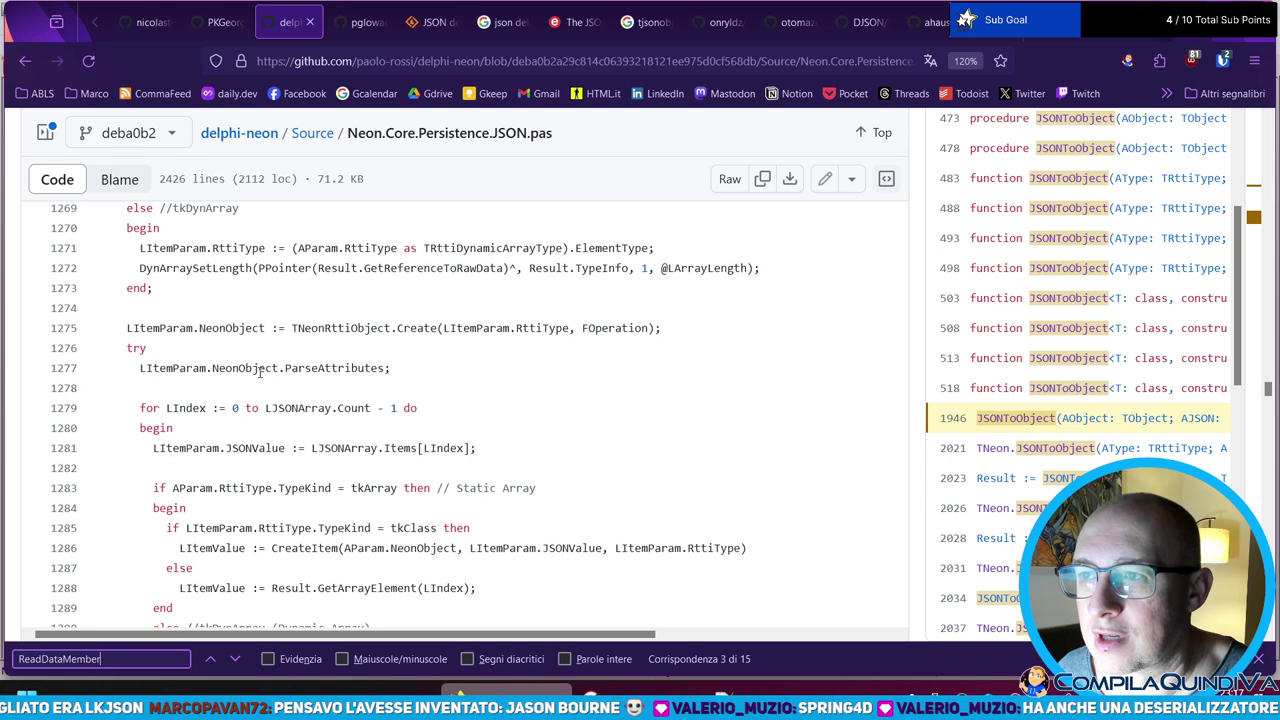
scroll(300, 360, down, 3)
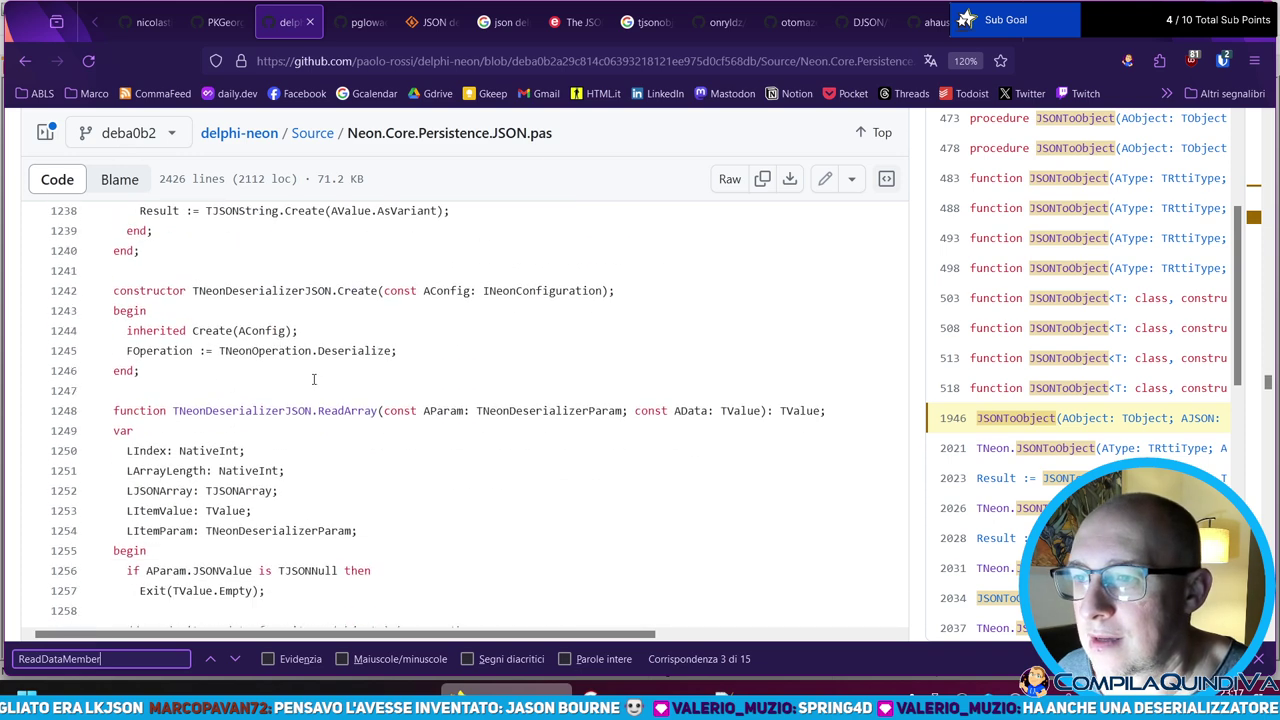
scroll(350, 350, up, 2)
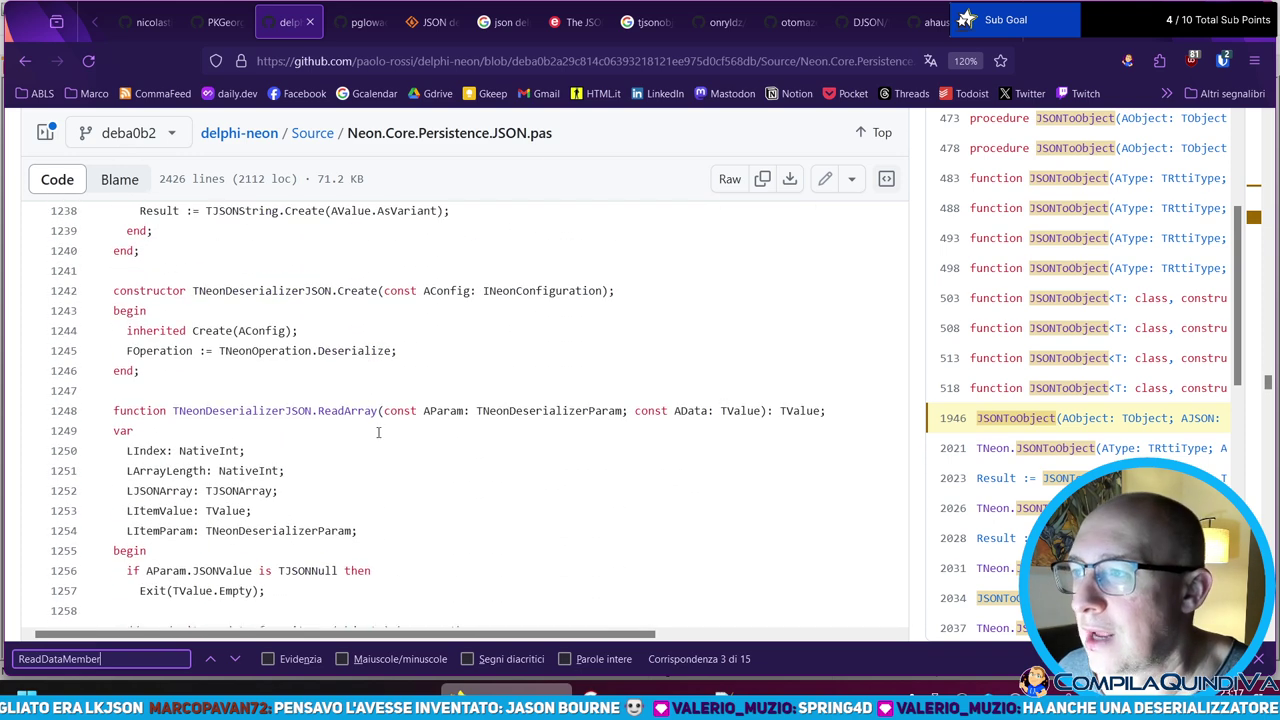
click(681, 411)
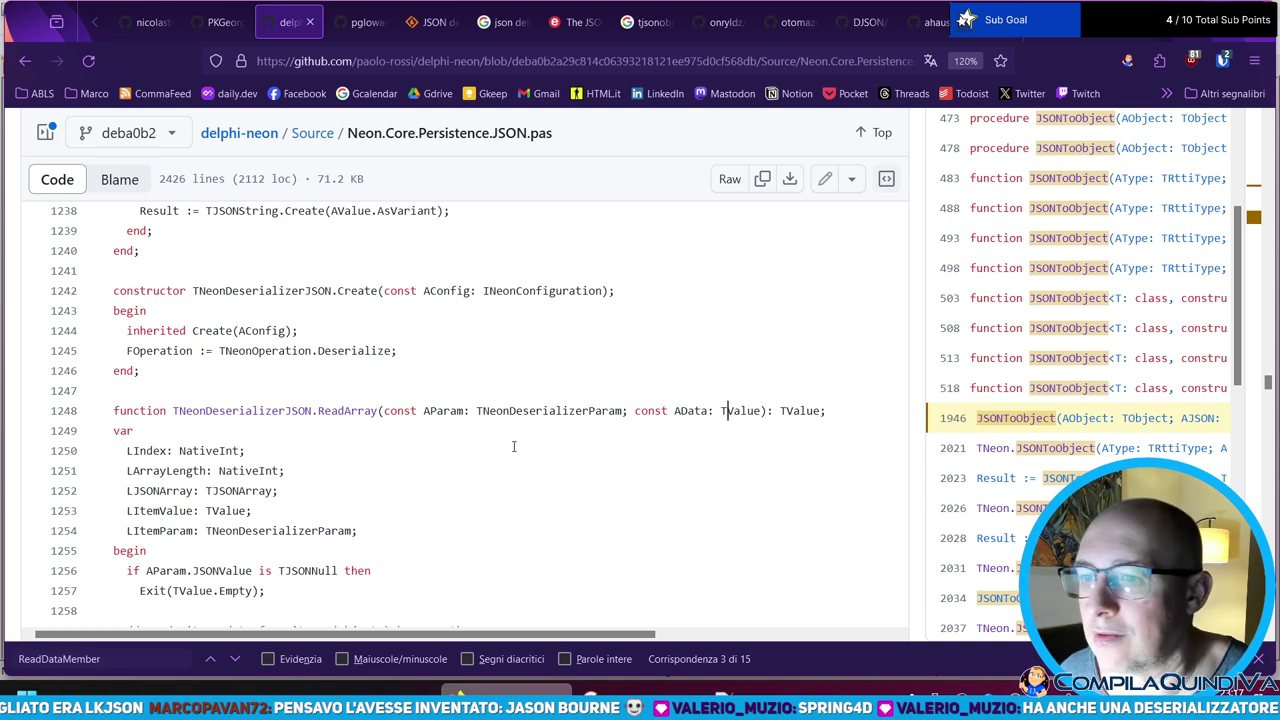
- Examine how ReadArray sets up LJSONArray, LArrayLength and the item type for static and dynamic arrays
scroll(330, 460, down, 3)
scroll(697, 268, up, 3)
scroll(571, 351, down, 3)
scroll(279, 420, down, 3)
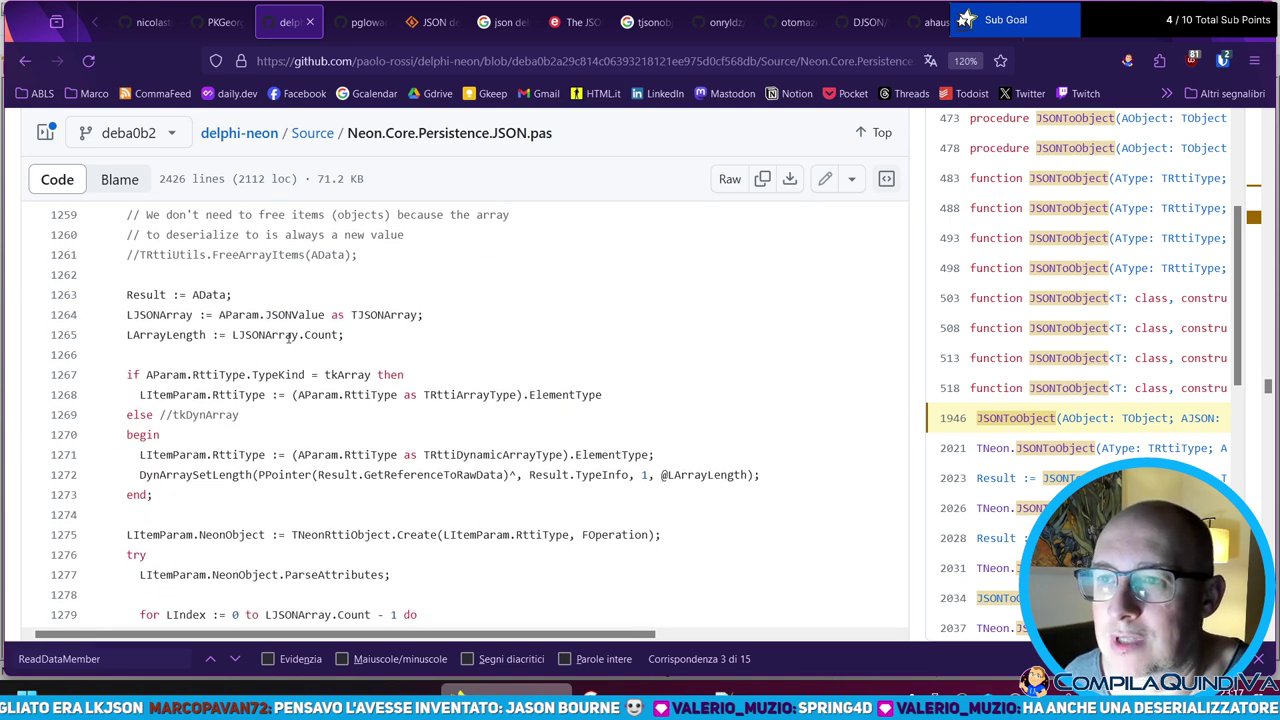
double_click(165, 314)
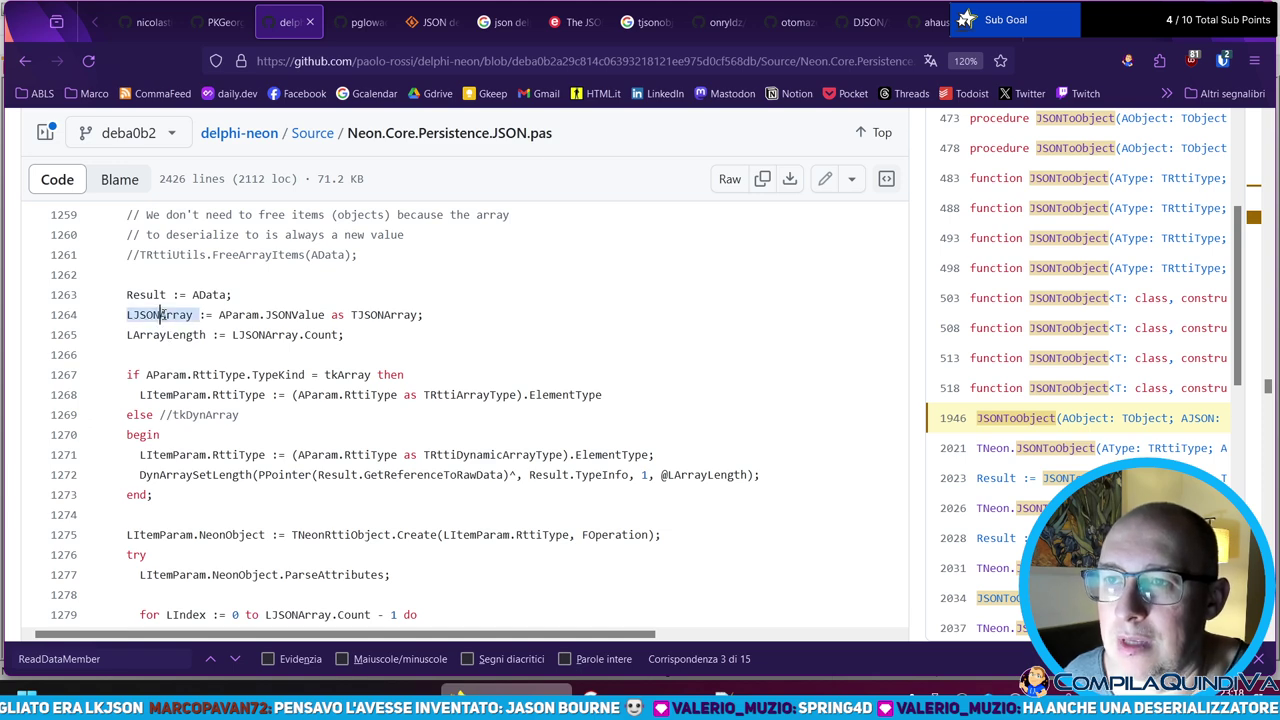
double_click(147, 336)
scroll(147, 336, down, 2)
click(343, 270)
double_click(168, 270)
click(279, 272)
double_click(364, 270)
key(Down)
key(Down)
- Examine ReadArray's item loop, marking the ReadDataMember call and the Result.SetArrayElement line
scroll(365, 303, down, 4)
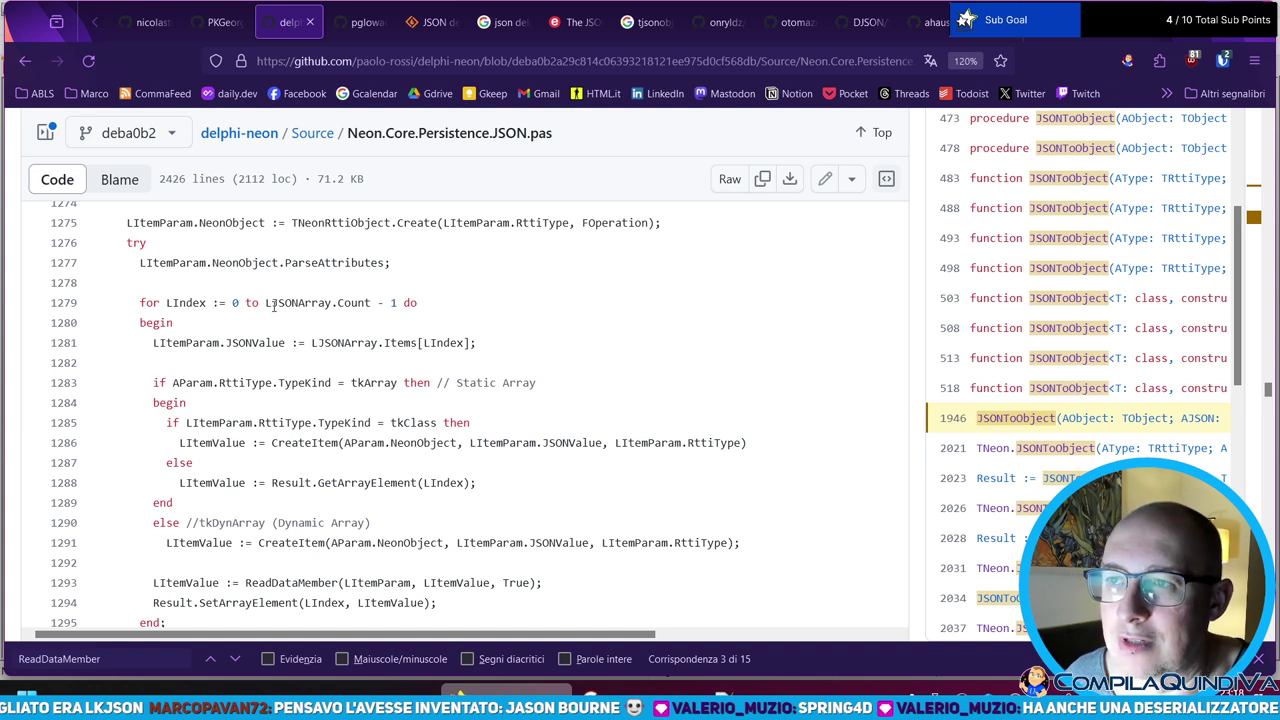
scroll(369, 335, down, 2)
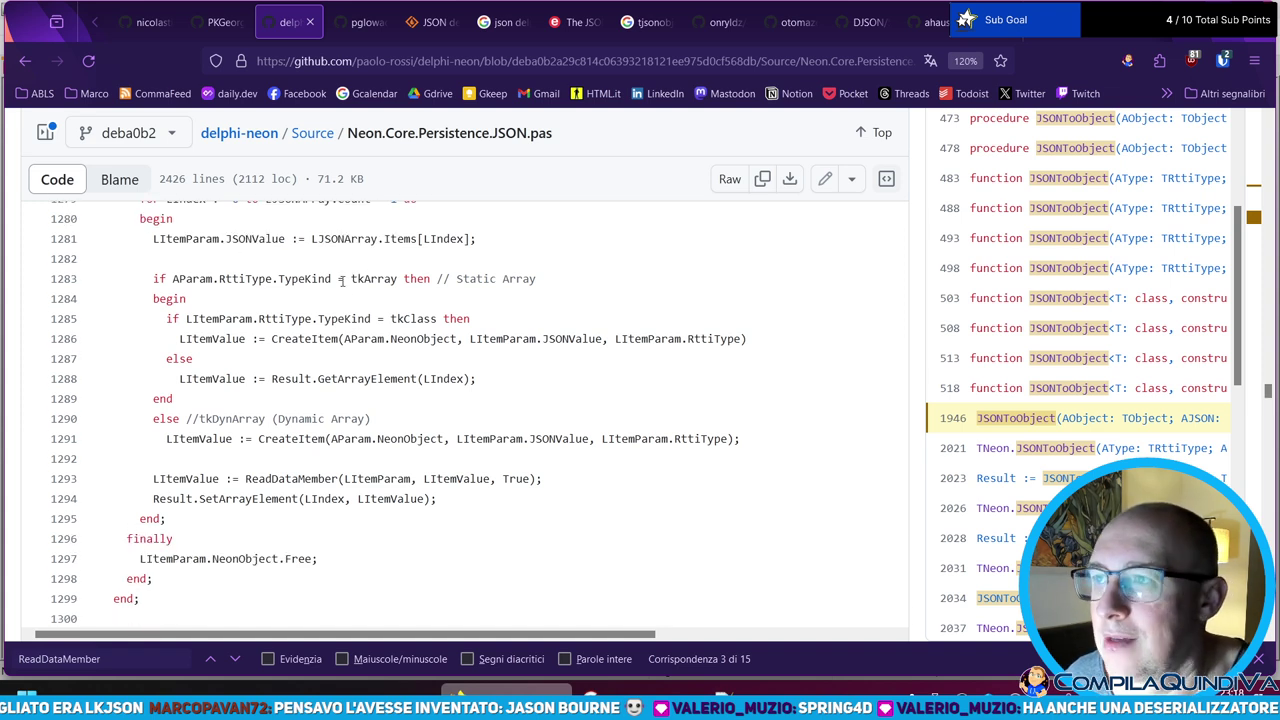
click(353, 380)
click(306, 478)
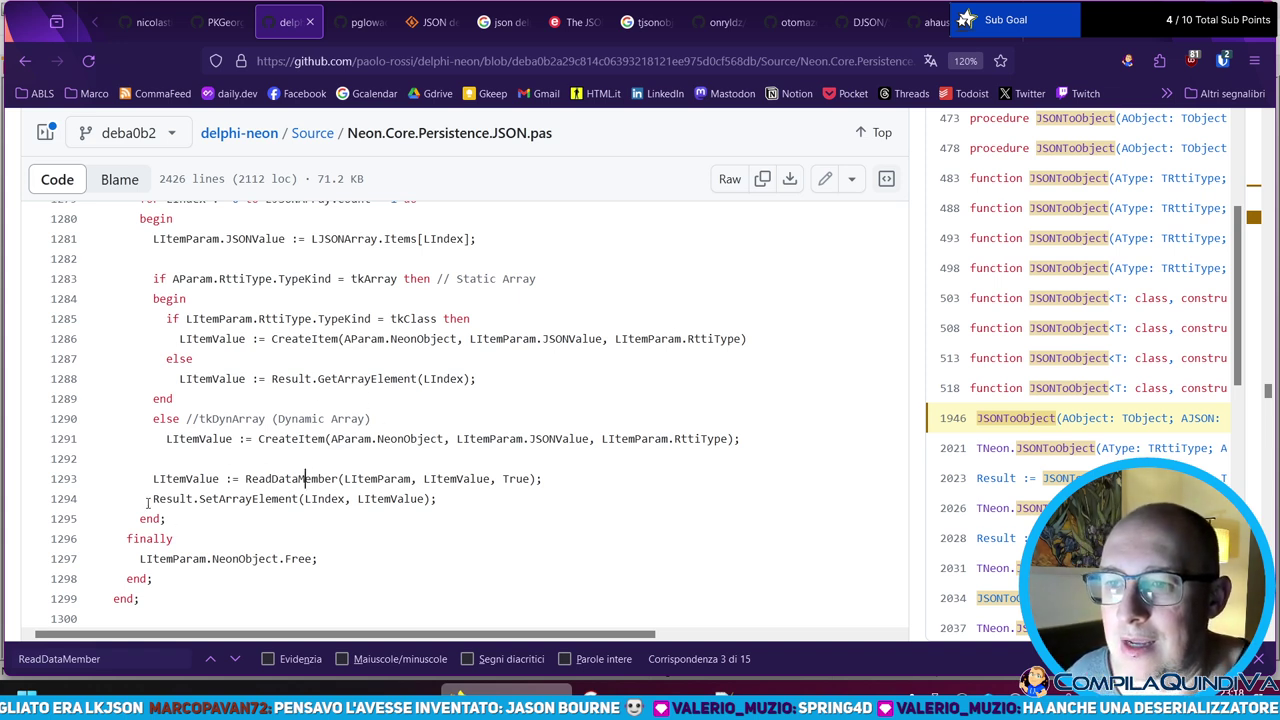
drag(150, 498, 438, 498)
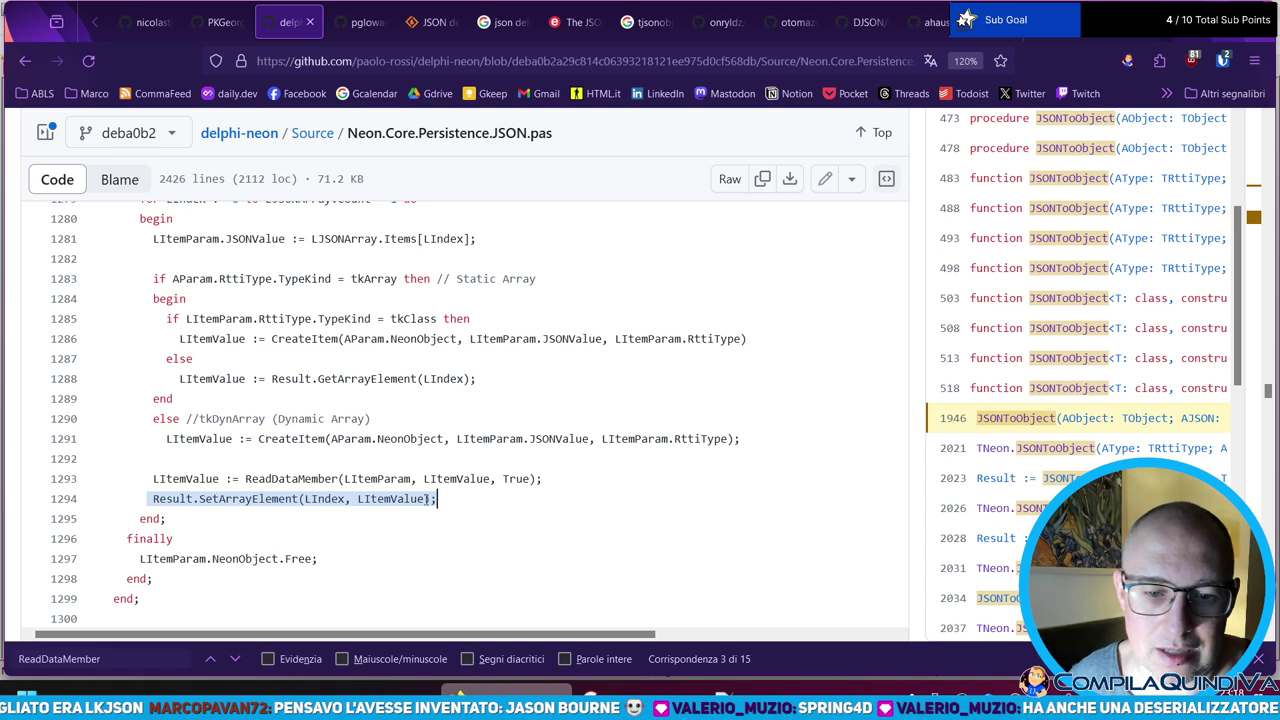
double_click(297, 478)
- Look through the ReadChar implementation, marking RttiType in its case statement
scroll(508, 430, down, 2)
scroll(530, 450, down, 2)
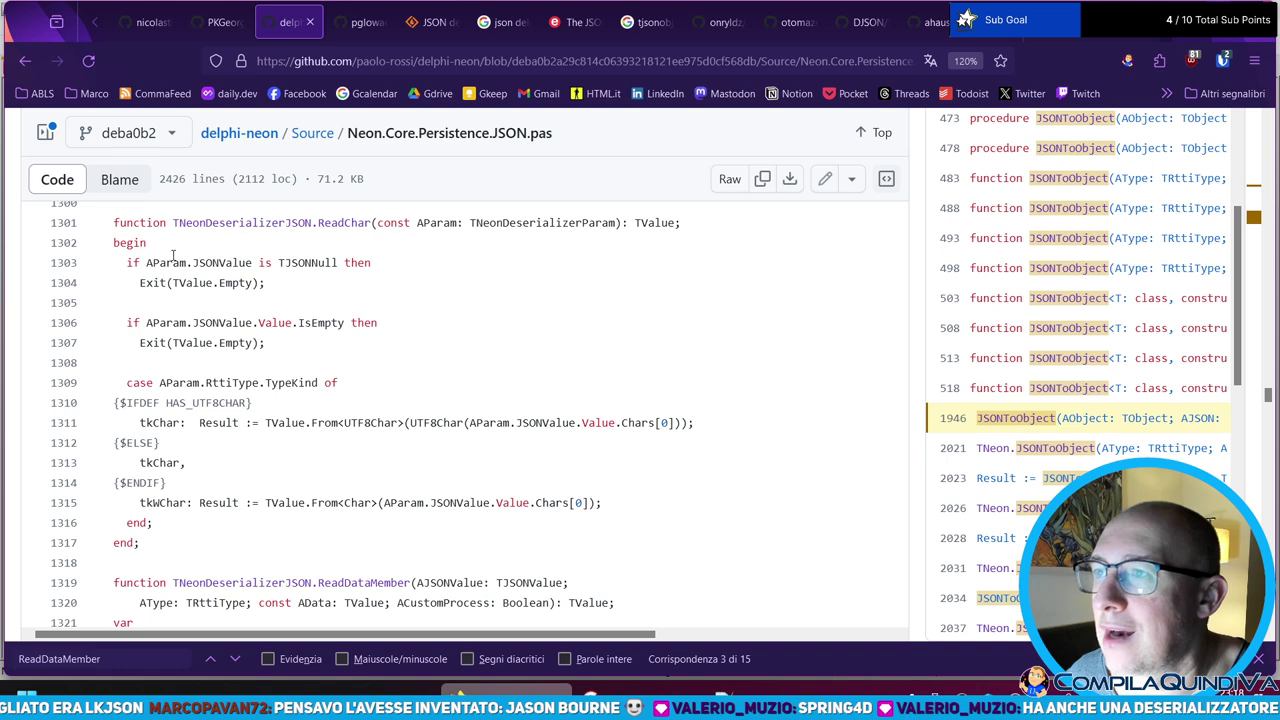
scroll(240, 330, down, 1)
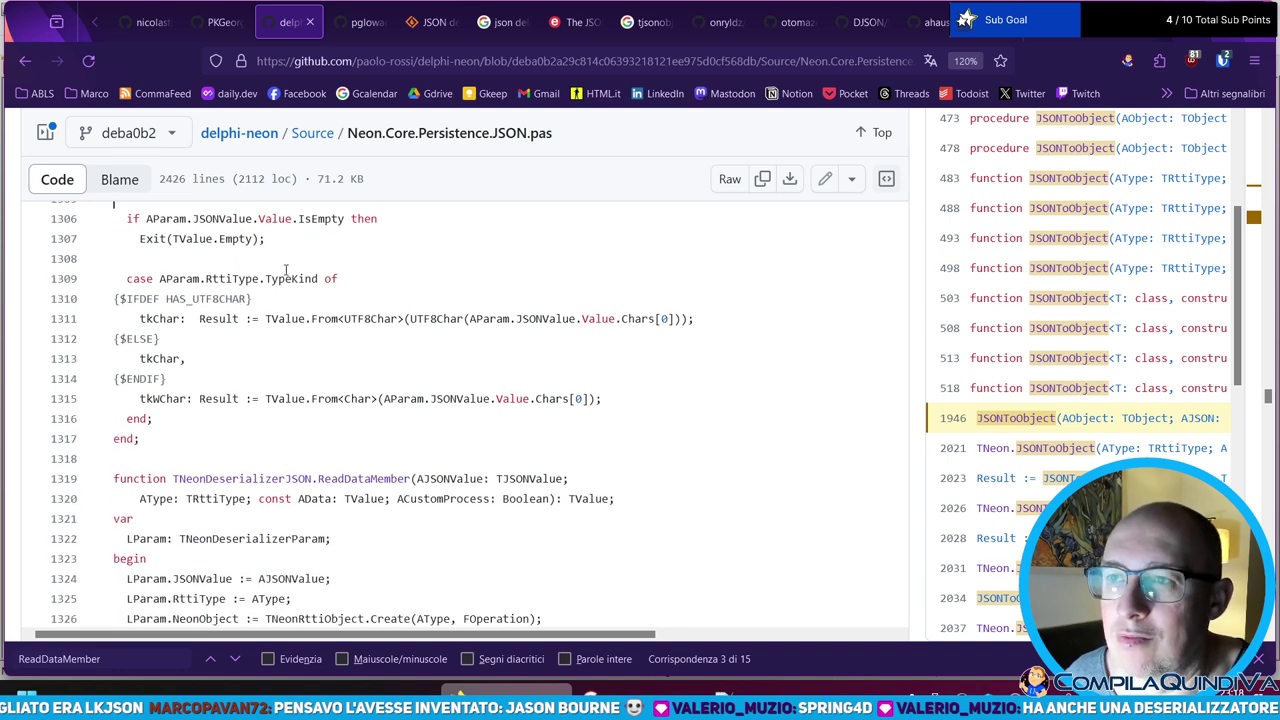
drag(199, 278, 262, 280)
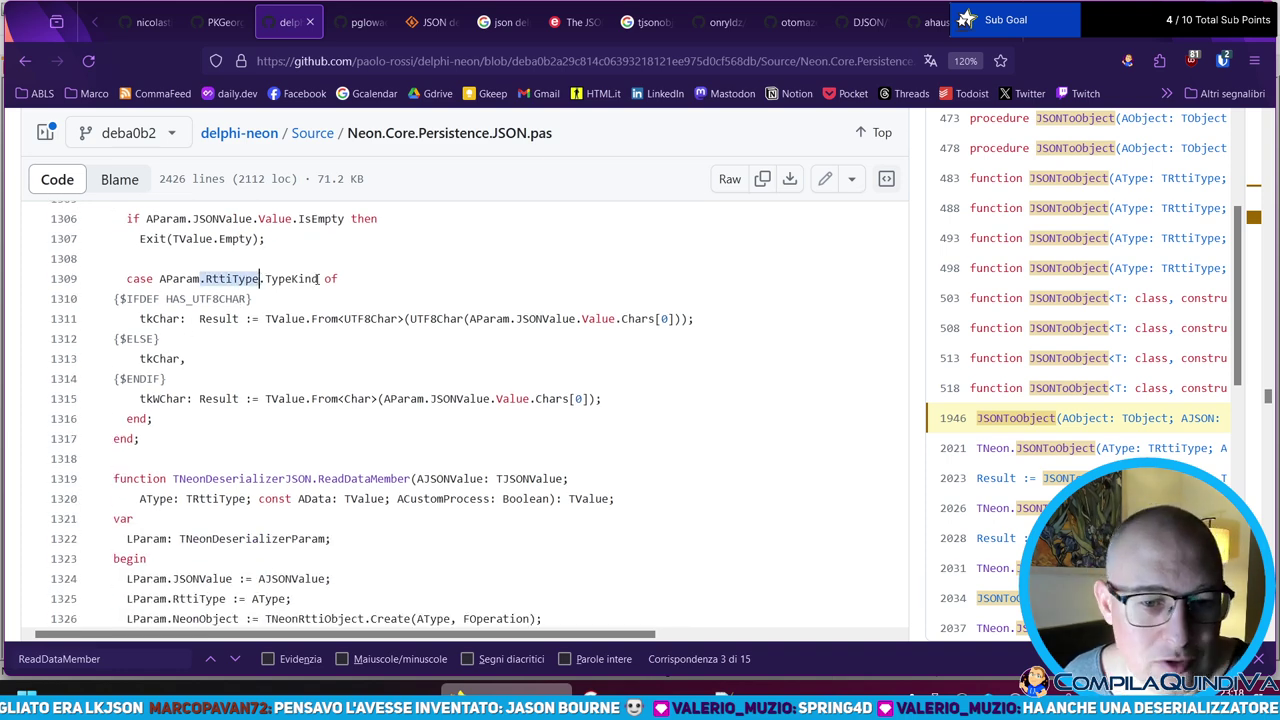
scroll(282, 276, up, 1)
- Look through the ReadDataMember implementations, from the one building LParam to the overload on line 1335
scroll(333, 400, down, 4)
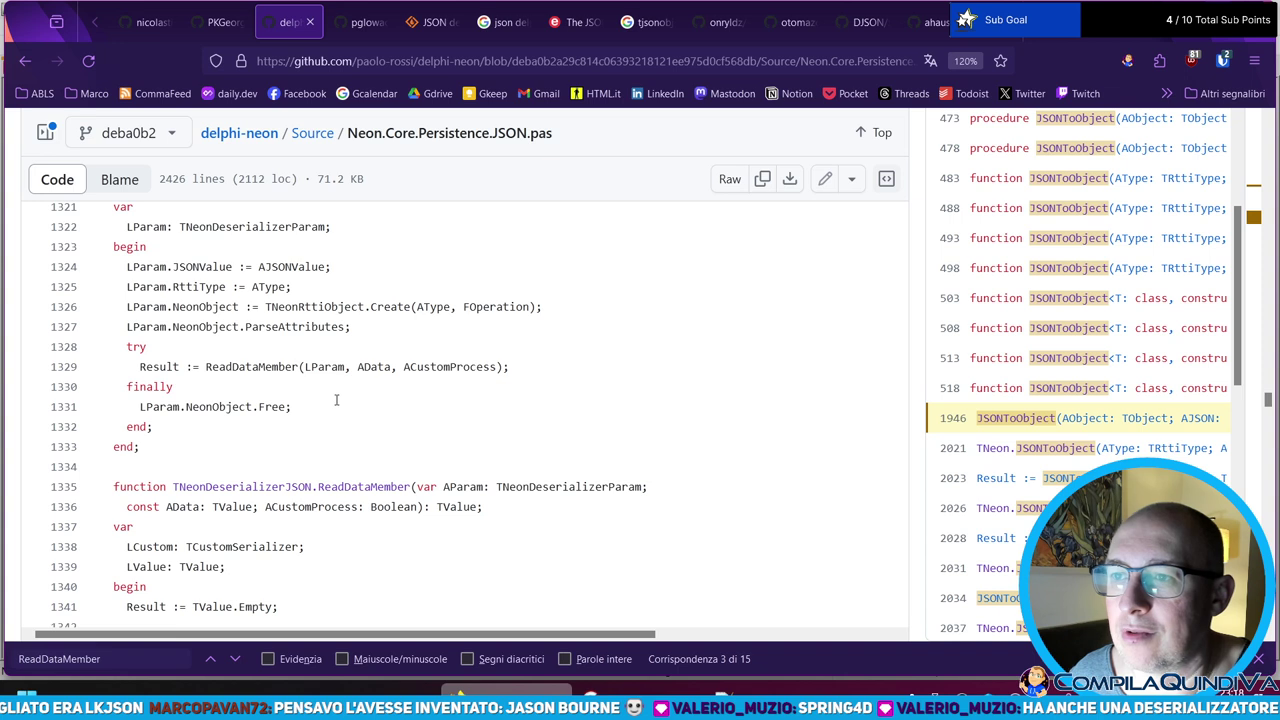
click(285, 382)
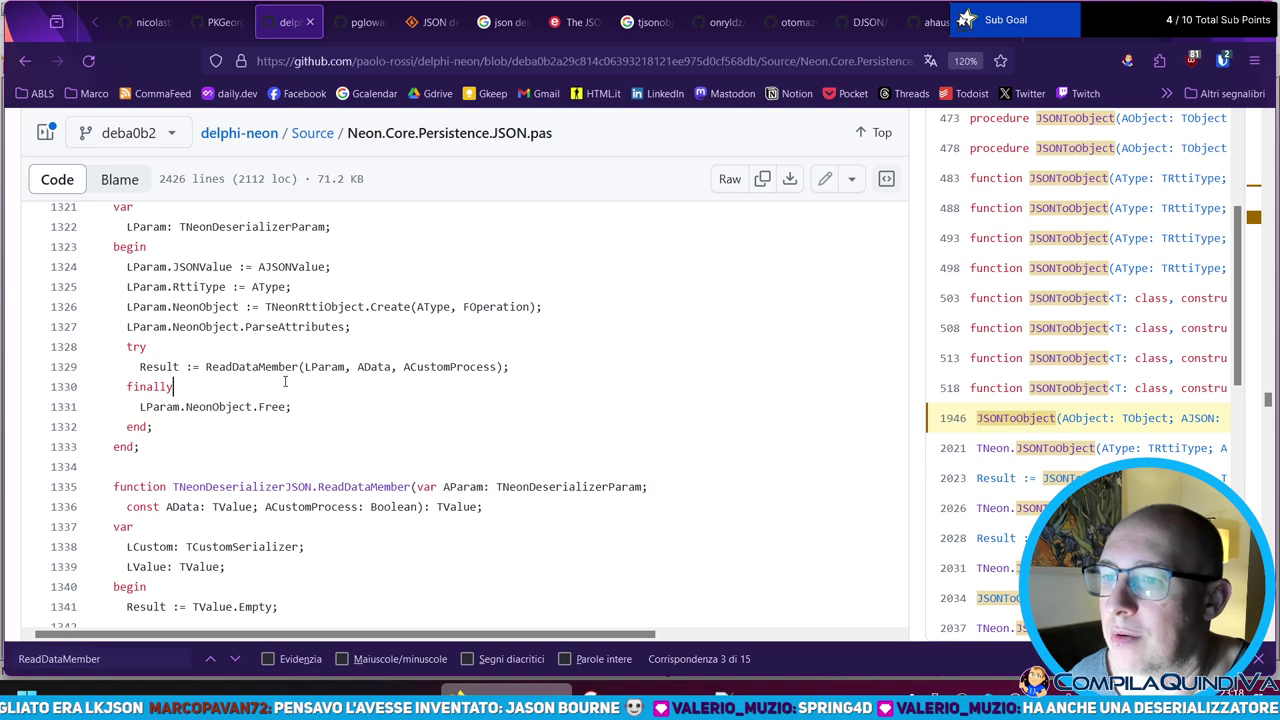
scroll(287, 381, down, 5)
scroll(307, 397, down, 10)
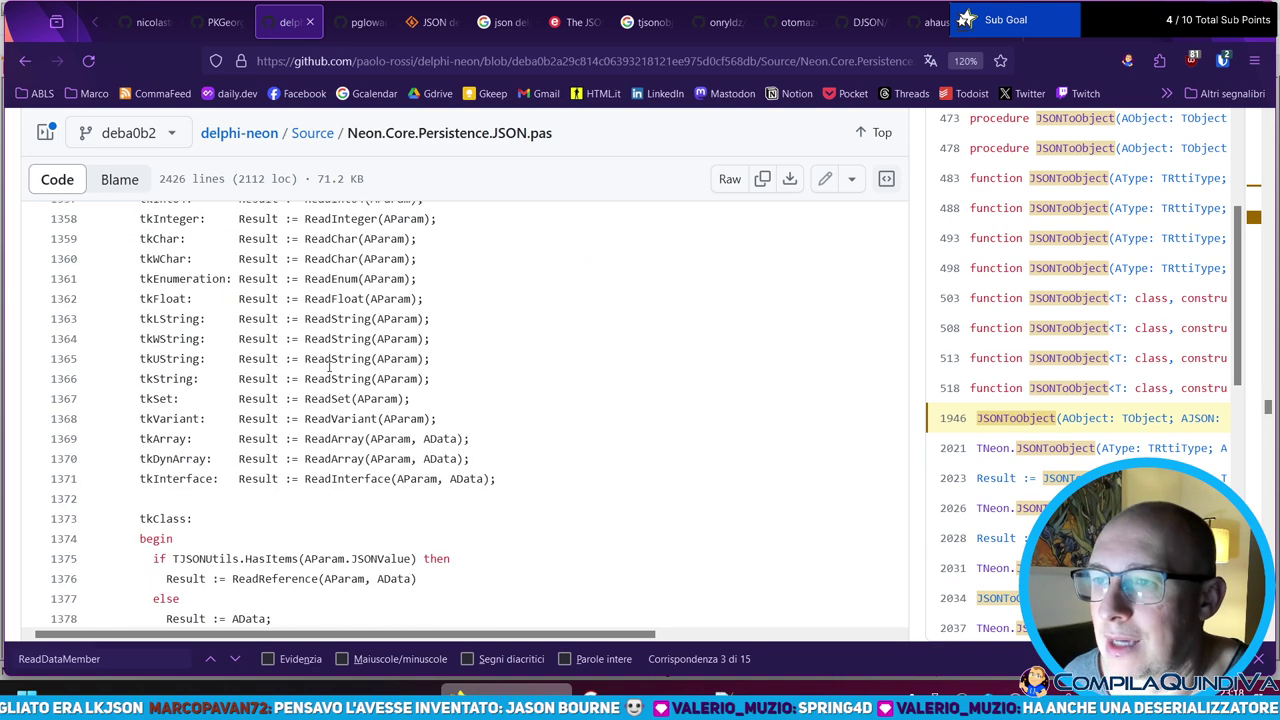
scroll(305, 262, up, 5)
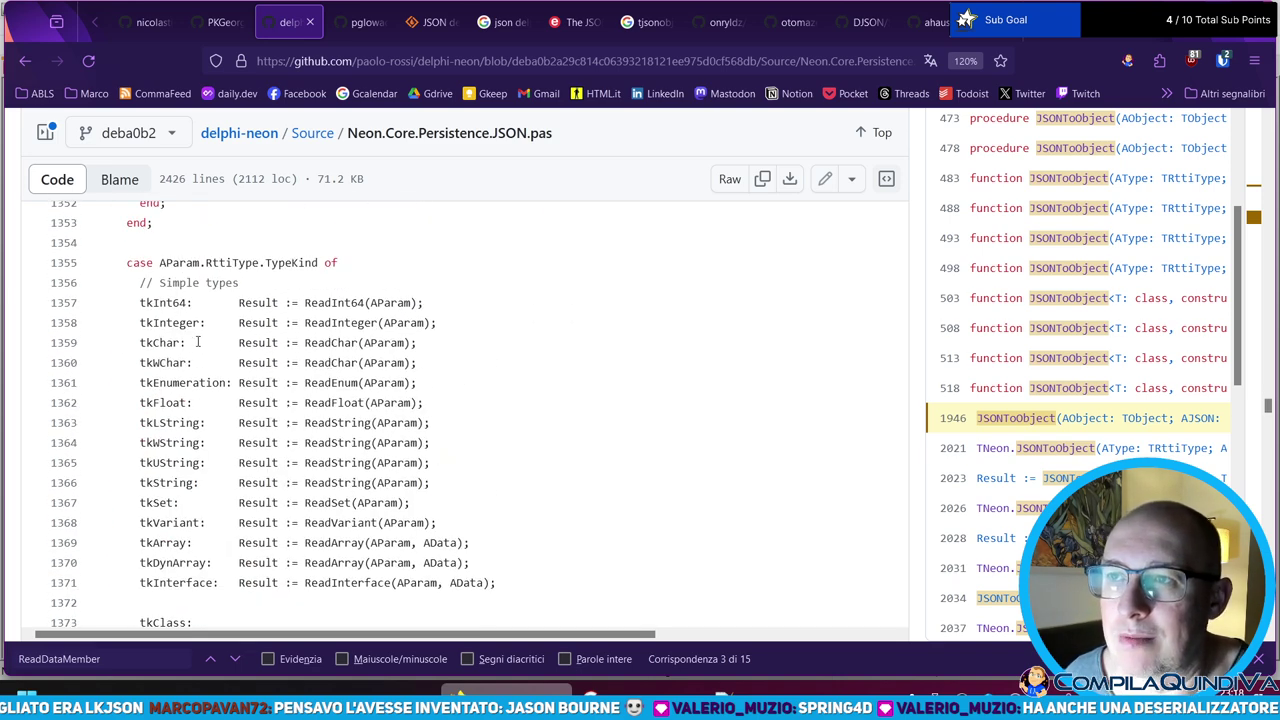
scroll(248, 319, up, 8)
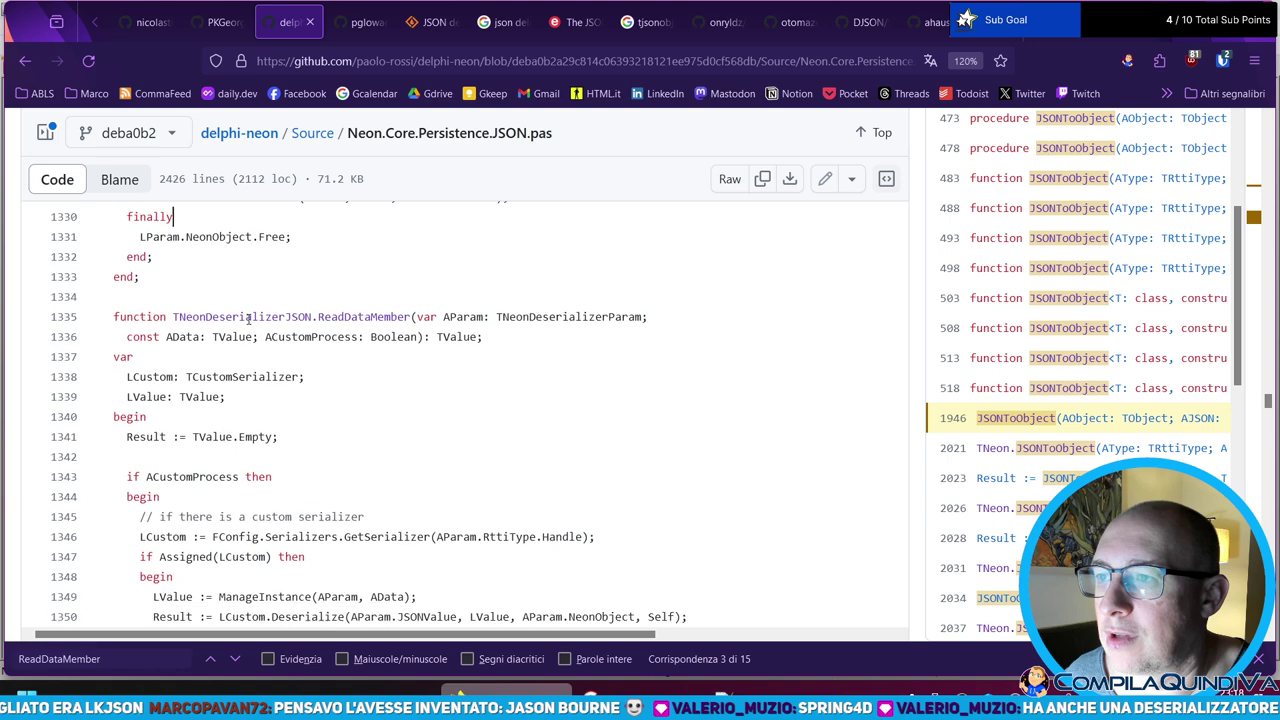
scroll(248, 319, down, 1)
click(377, 278)
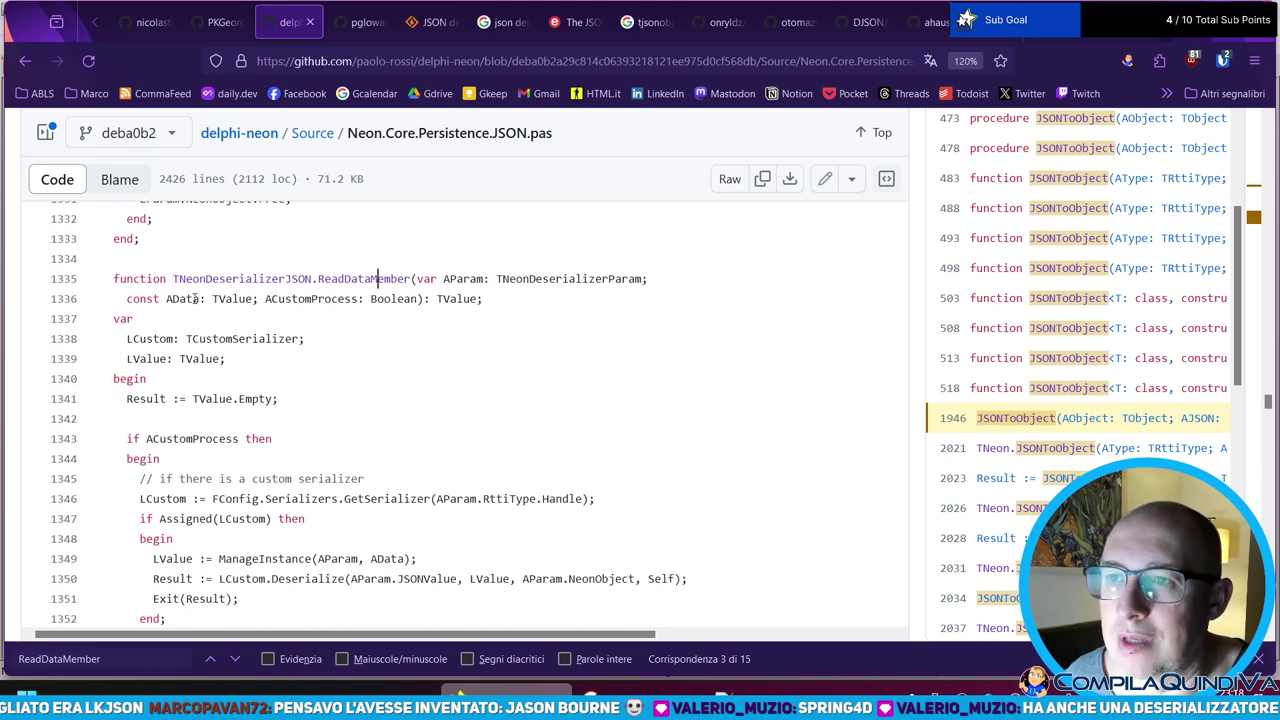
- Examine how ReadDataMember picks a reader by TypeKind, from the custom serializer check and simple types to tkClass and tkRecord
scroll(116, 318, down, 2)
scroll(116, 318, down, 3)
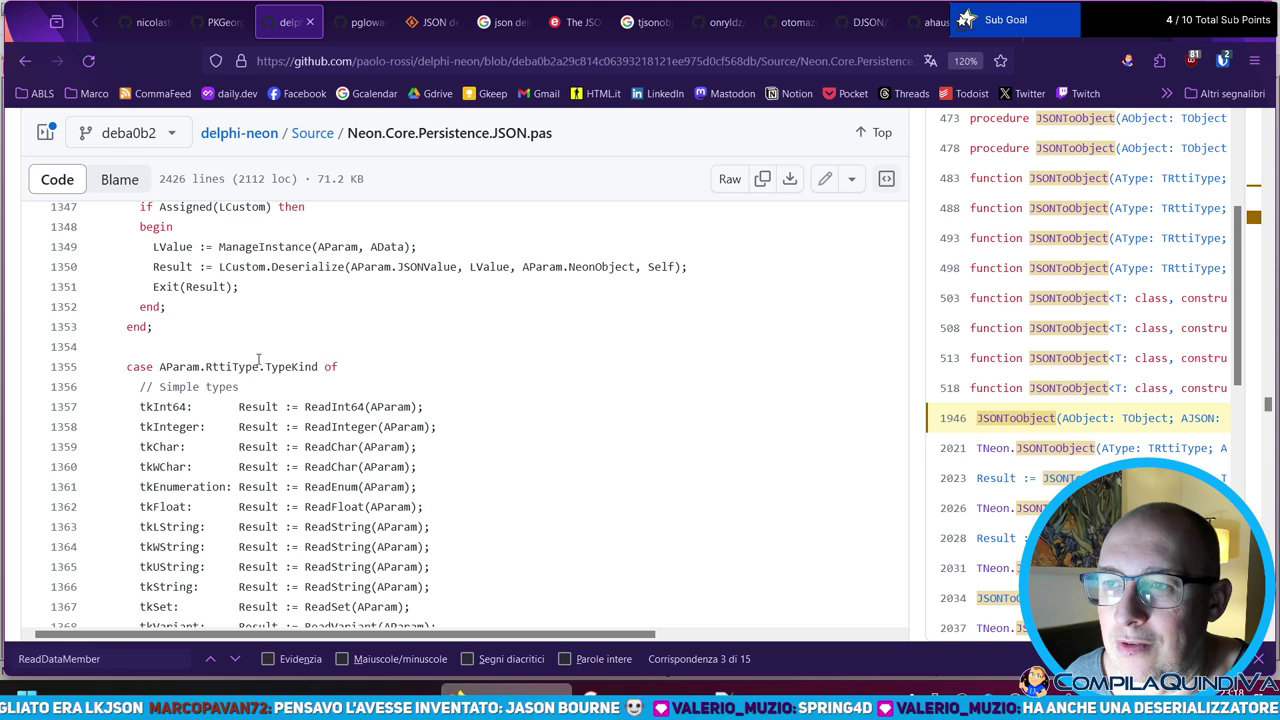
scroll(203, 366, down, 2)
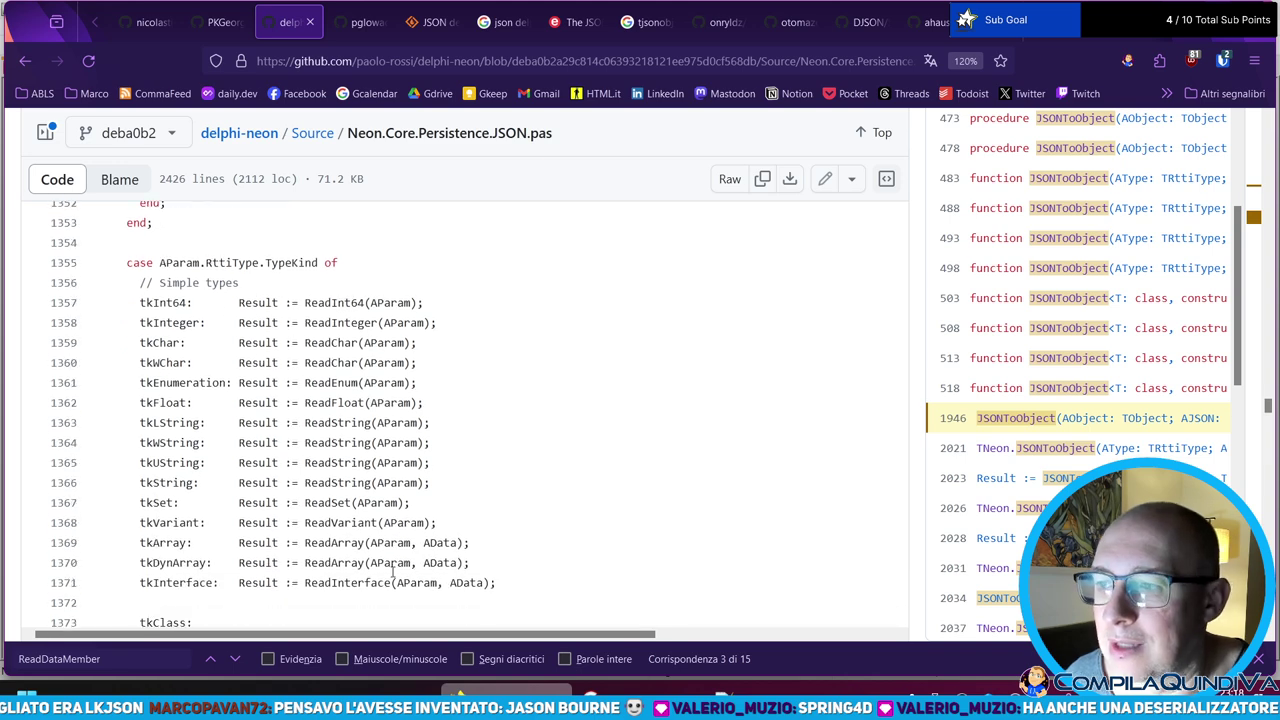
click(398, 302)
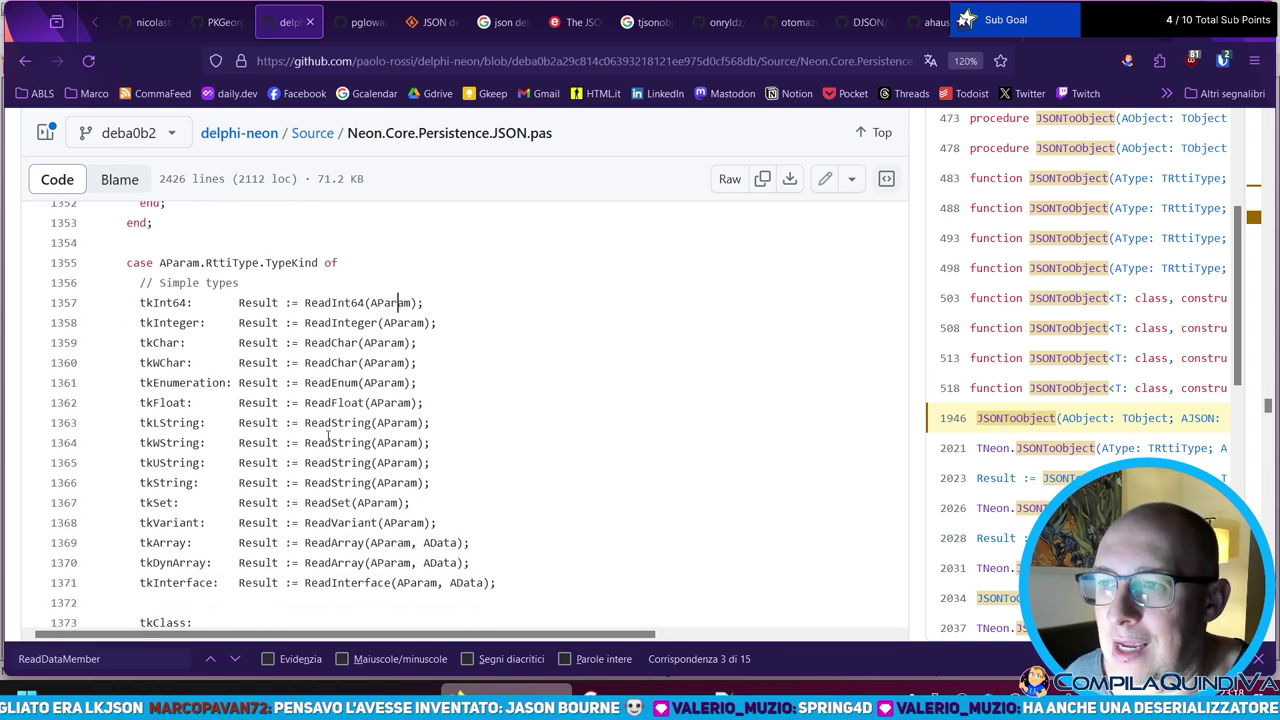
scroll(330, 440, down, 2)
click(339, 495)
scroll(245, 447, down, 2)
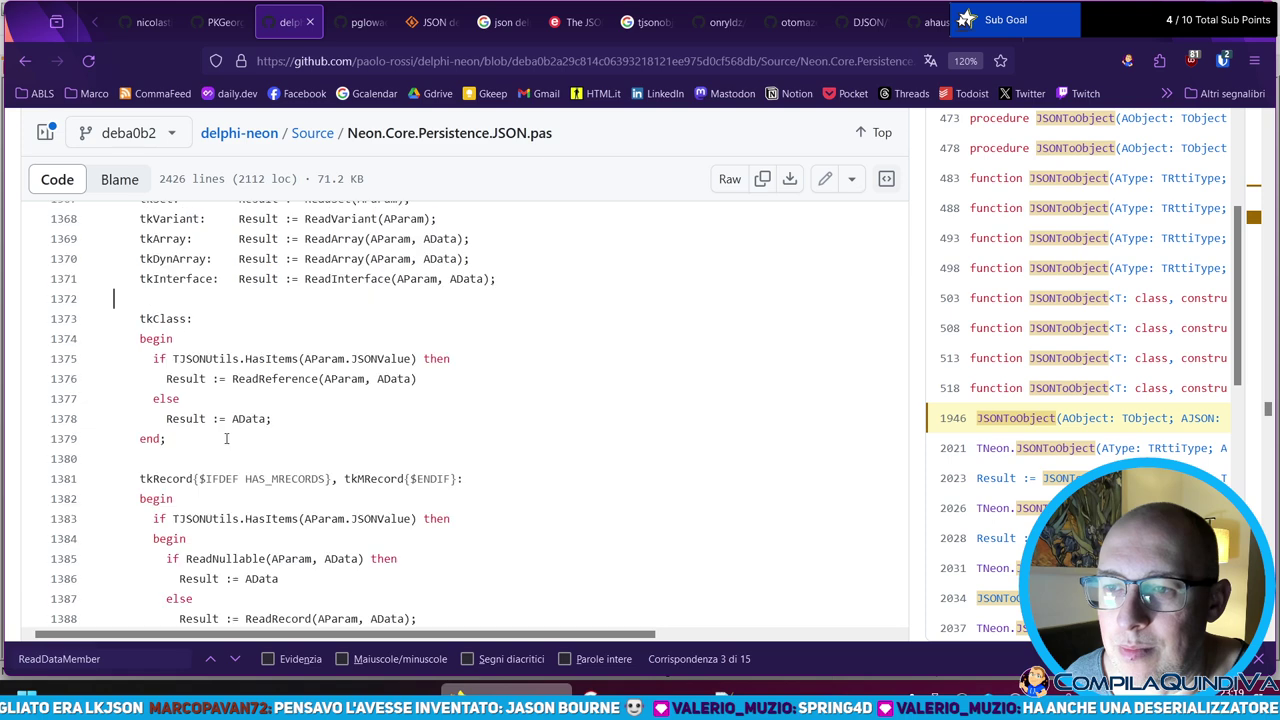
scroll(224, 441, down, 3)
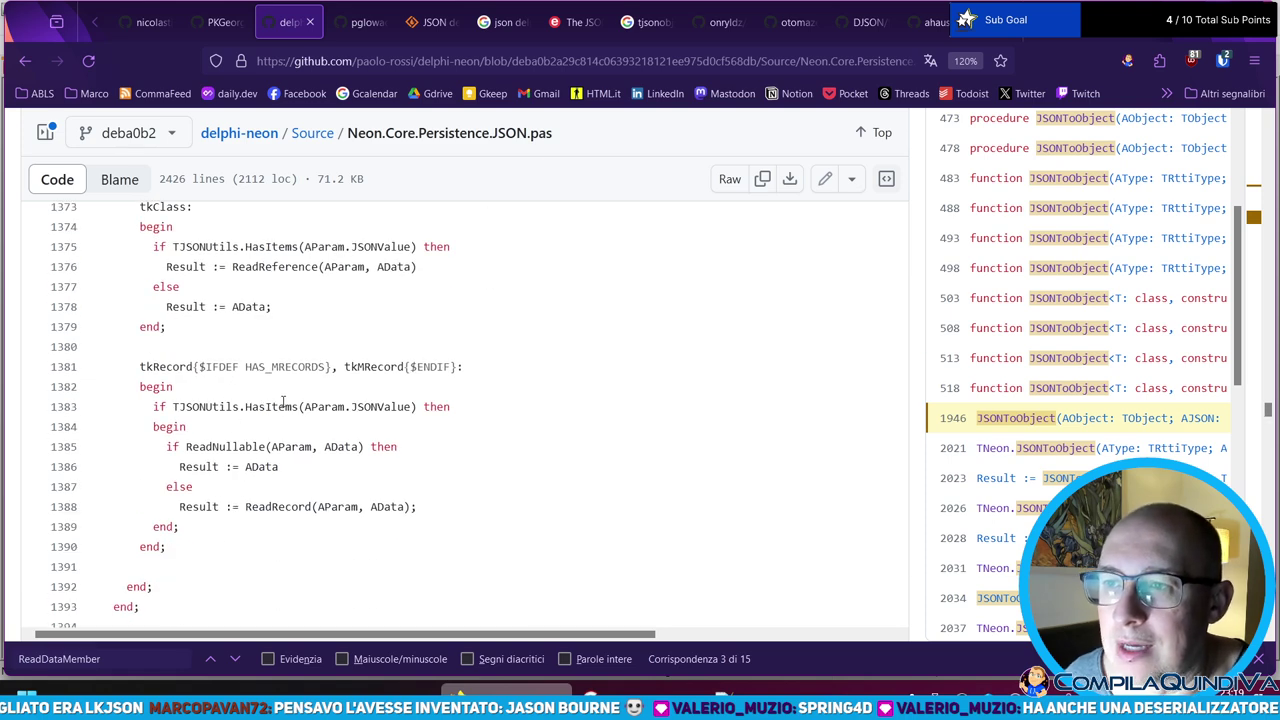
- Look through the ReadEnum implementation, from its Boolean handling and EnumAsInt branch to the enum names lookup
scroll(224, 433, down, 7)
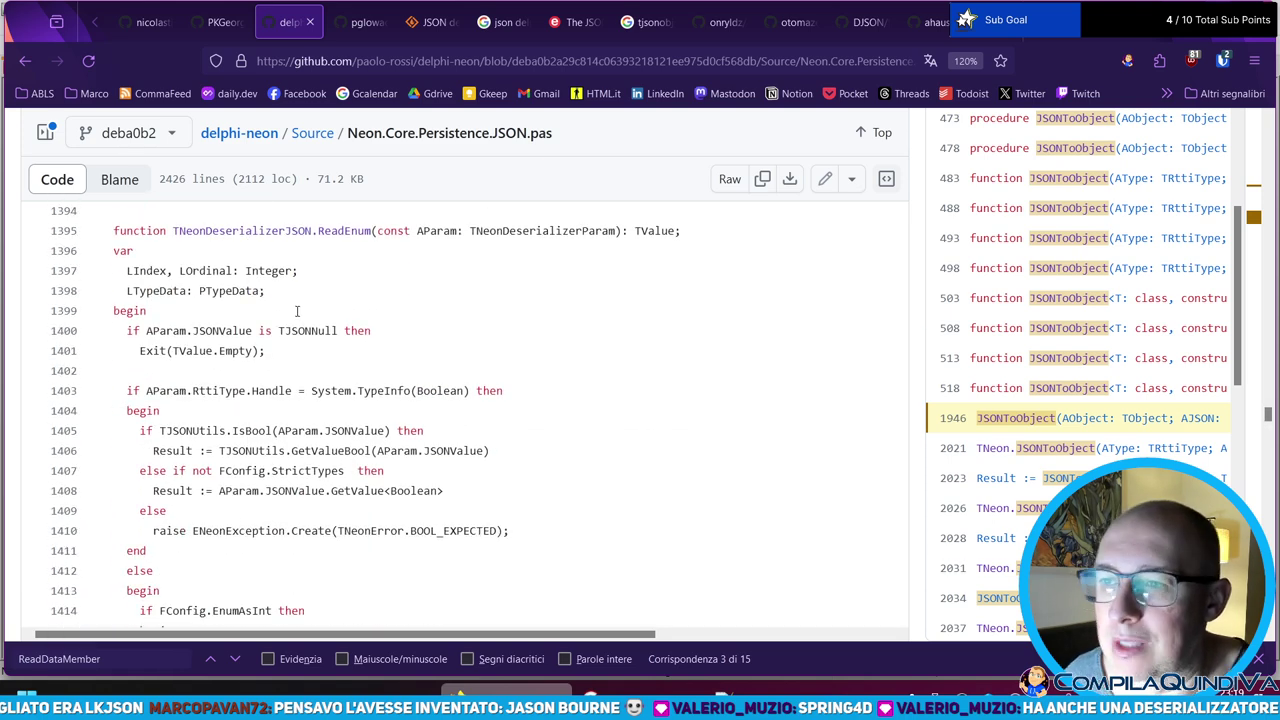
scroll(319, 275, down, 2)
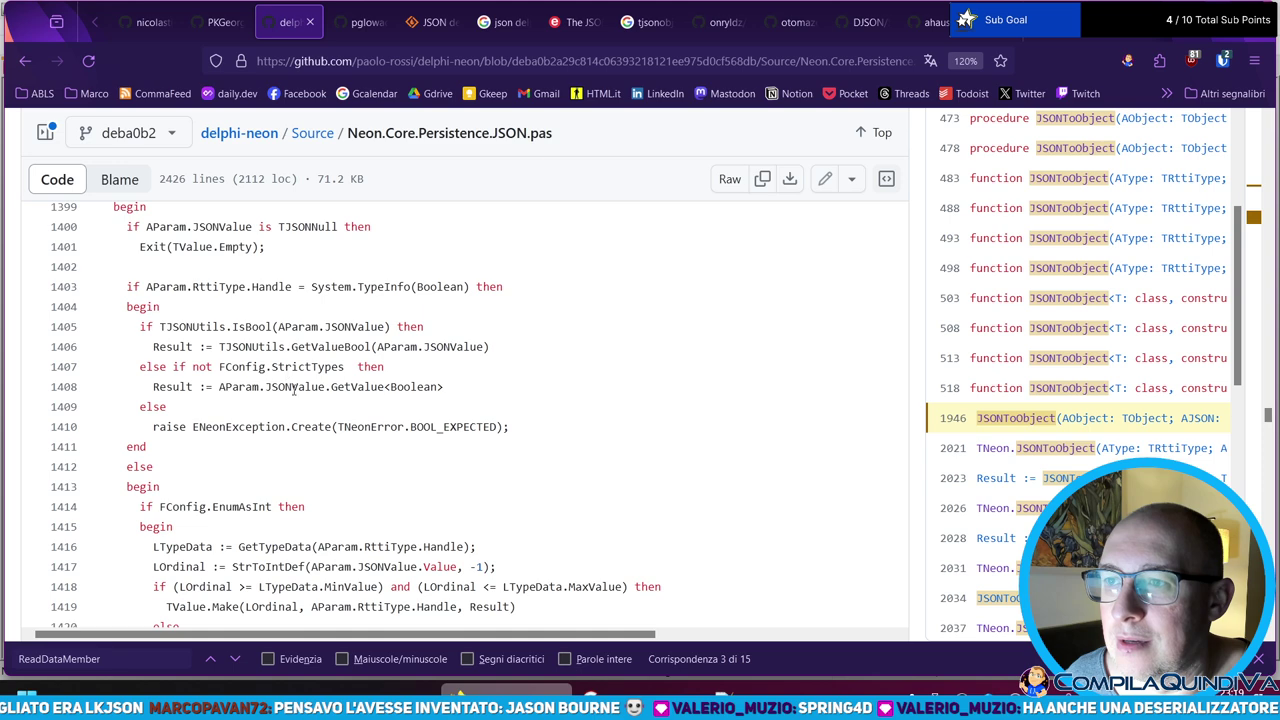
scroll(329, 394, down, 3)
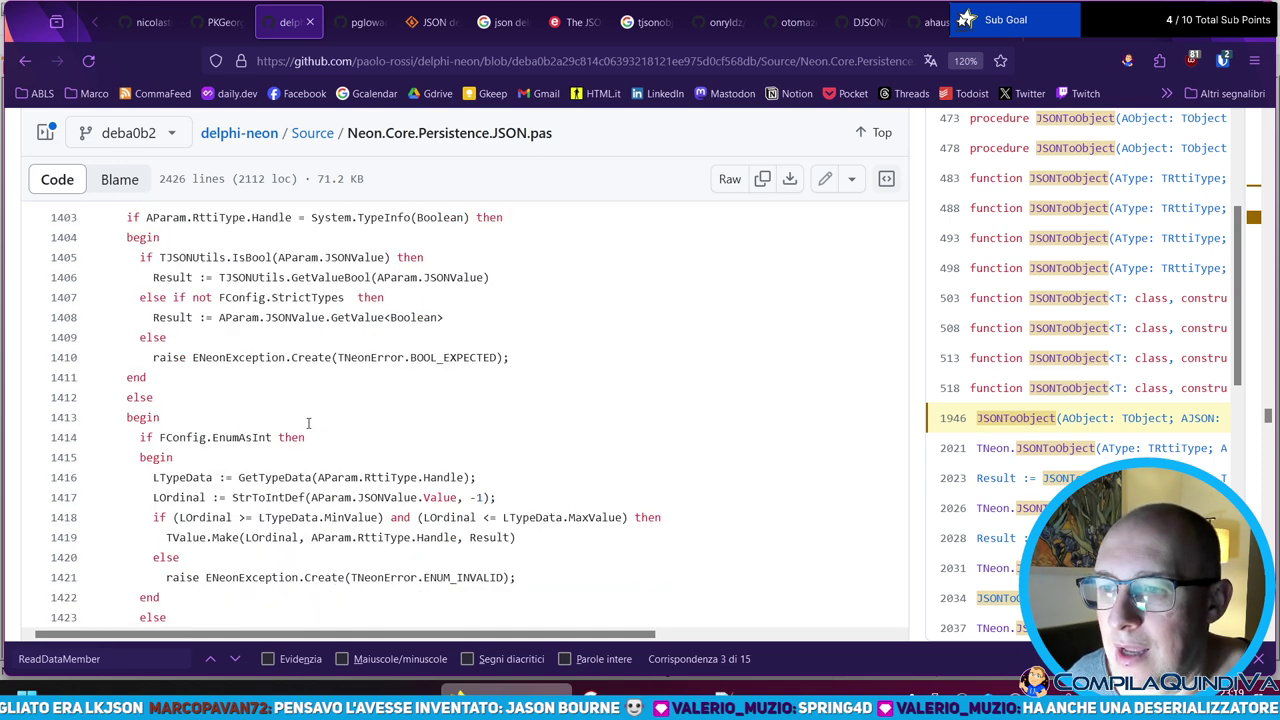
scroll(235, 308, down, 3)
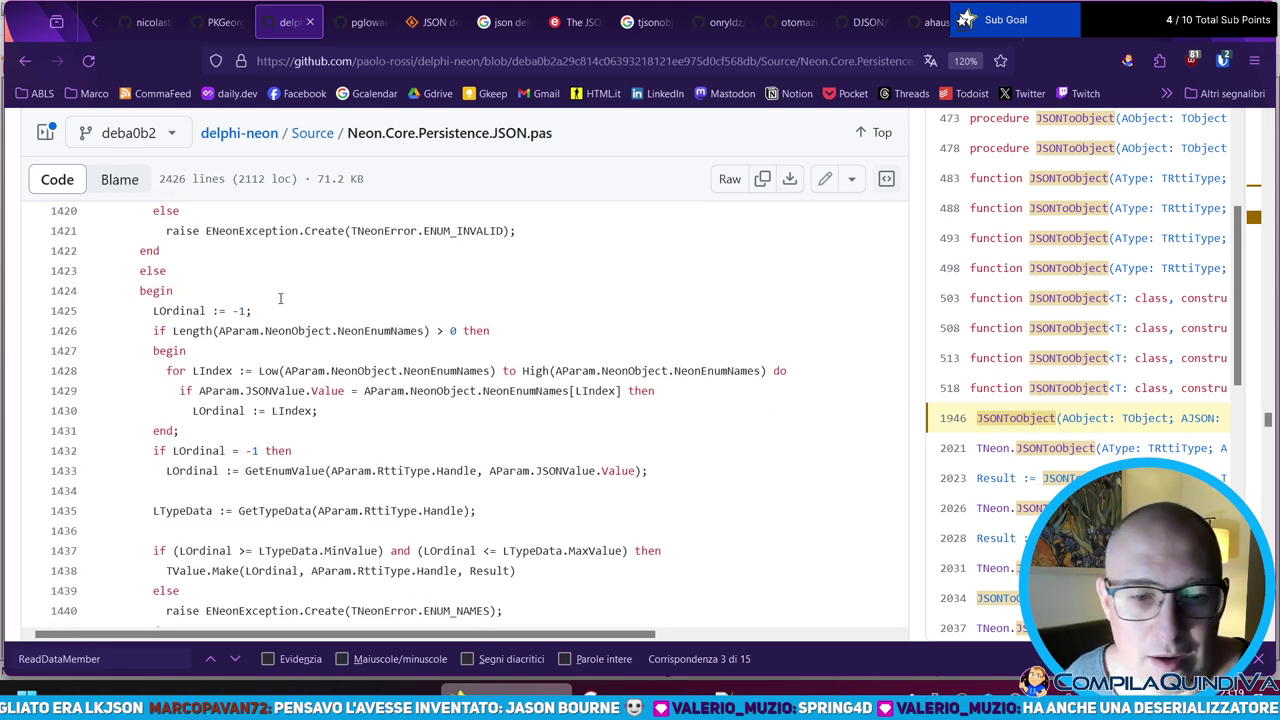
scroll(280, 298, down, 3)
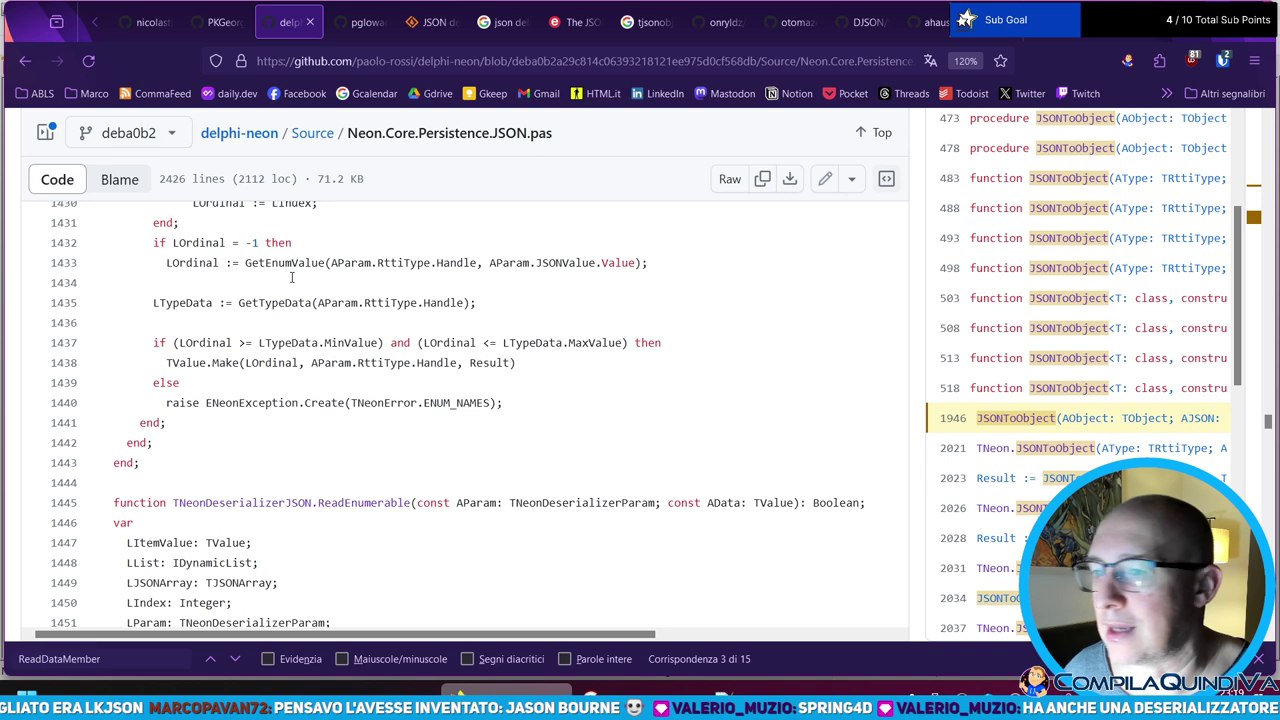
scroll(280, 274, down, 3)
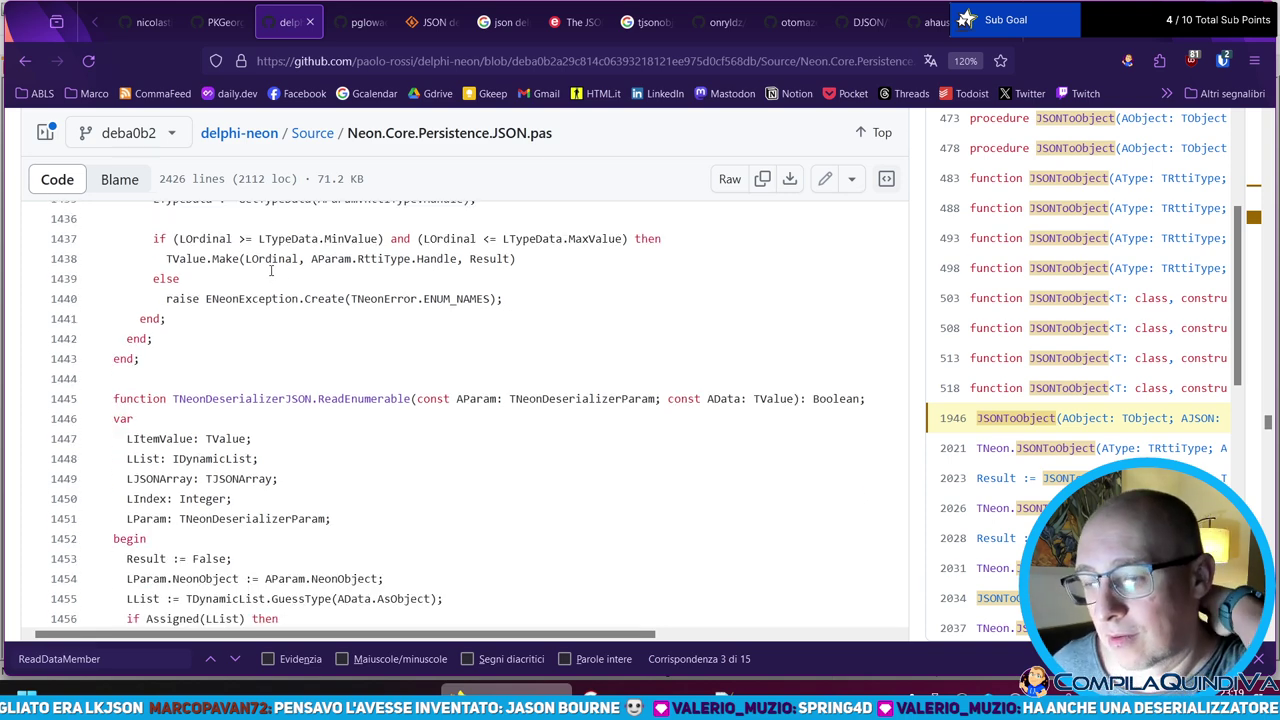
- Close the DelphiJSONComponents repository page and the two JSON search and reference pages beside it
click(360, 24)
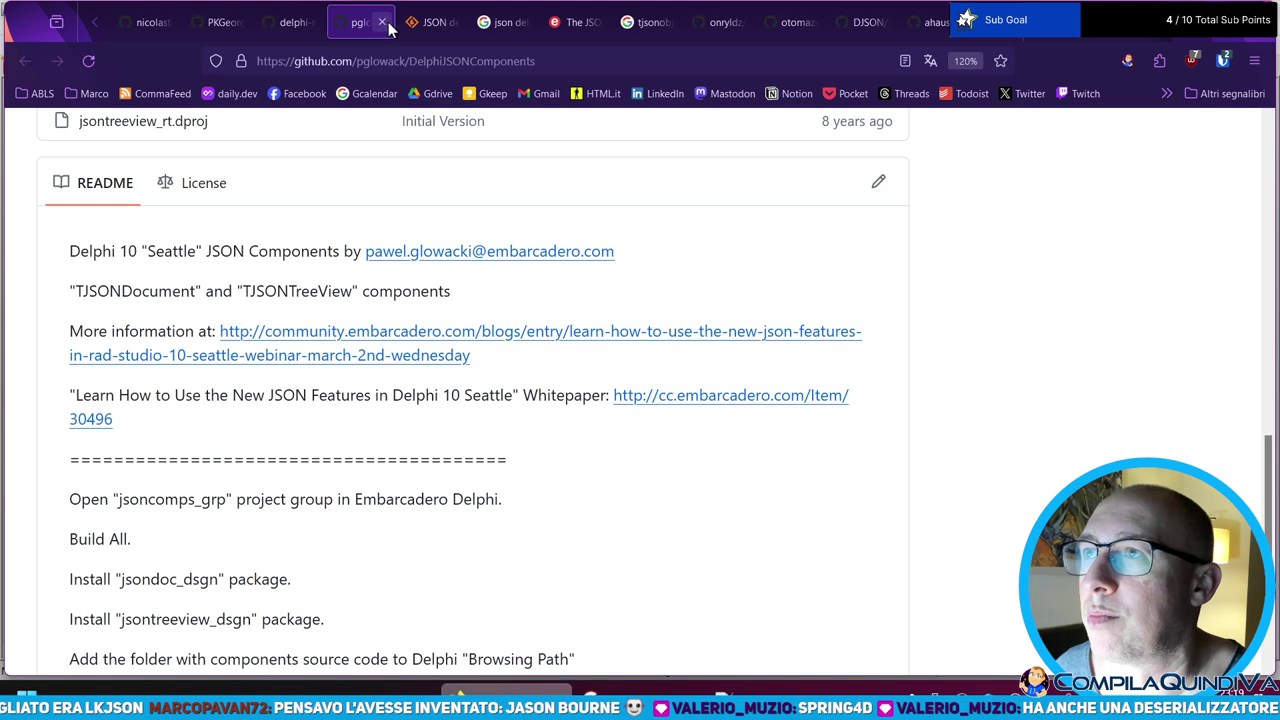
click(383, 22)
click(383, 22)
click(383, 22)
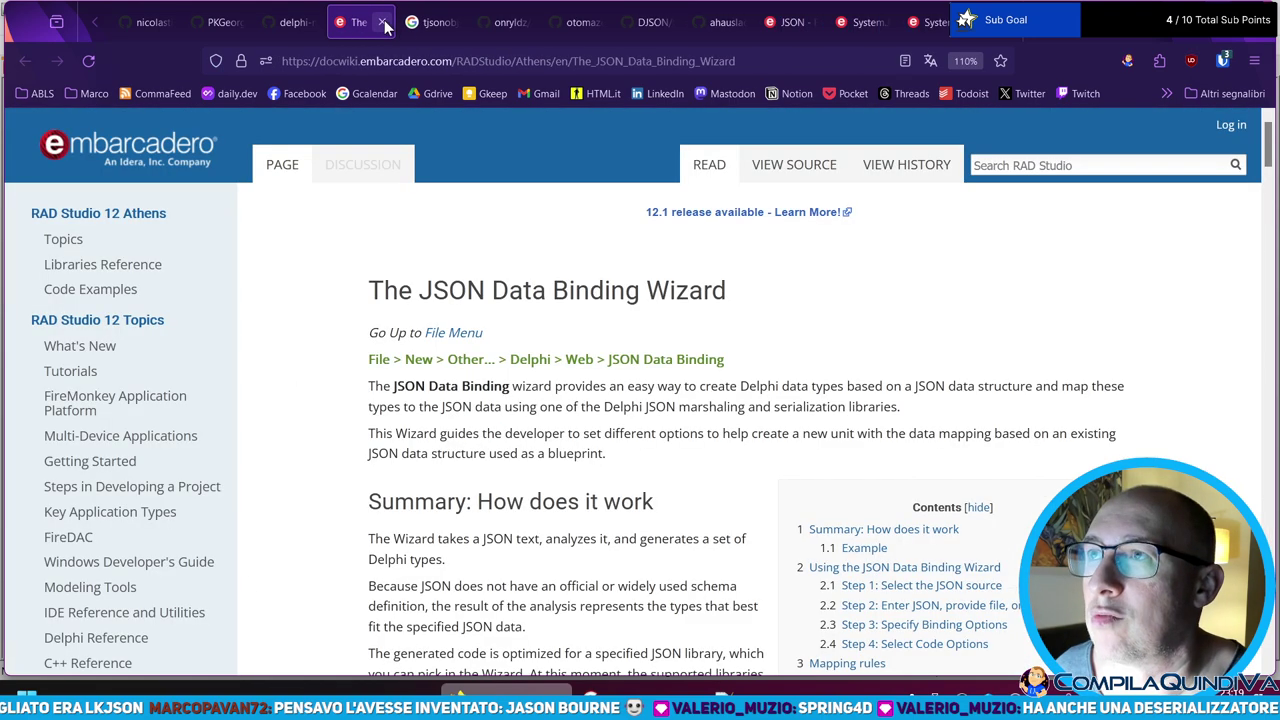
- Close the DocWiki pages on JSON, TJsonToken and TJsonReader.Read
click(790, 22)
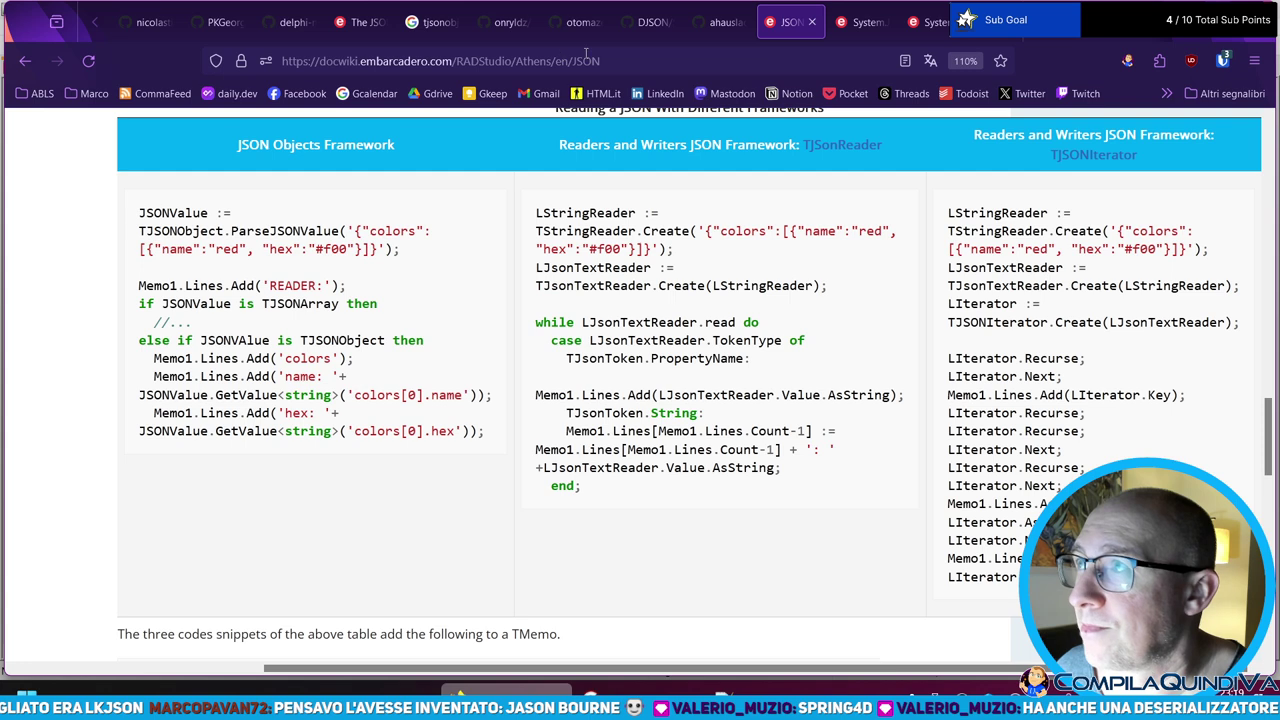
click(813, 22)
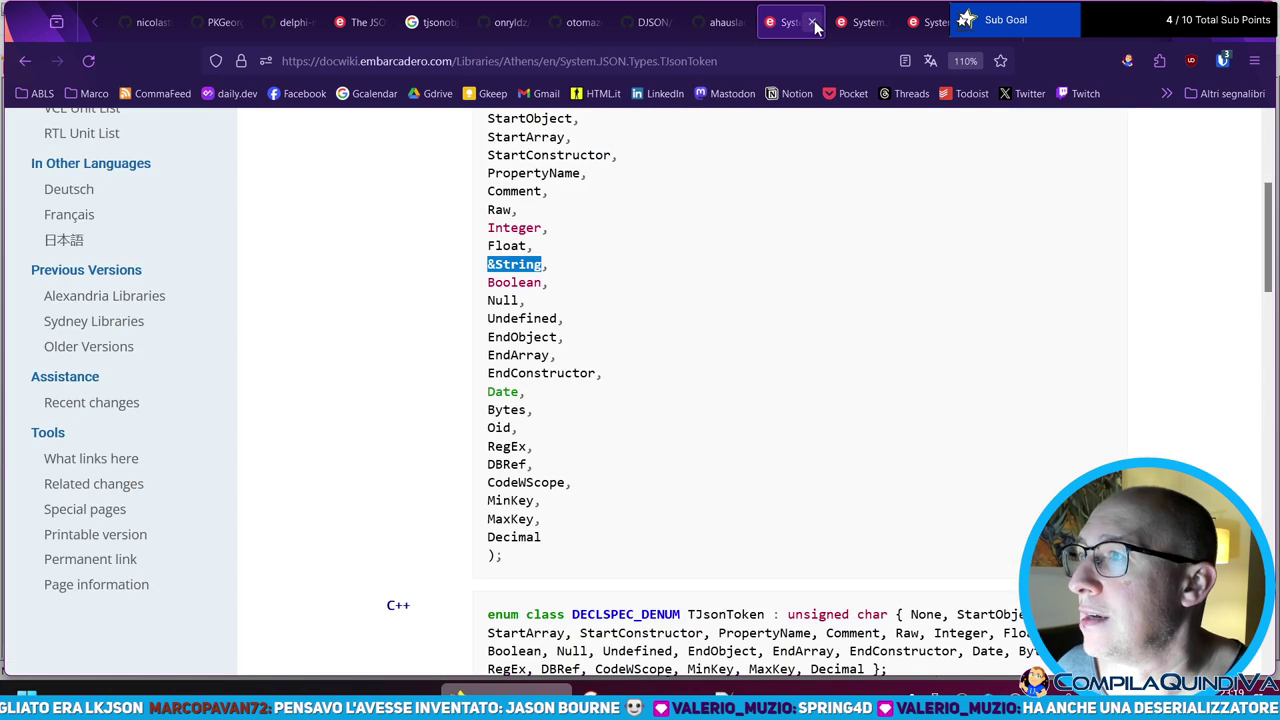
click(813, 22)
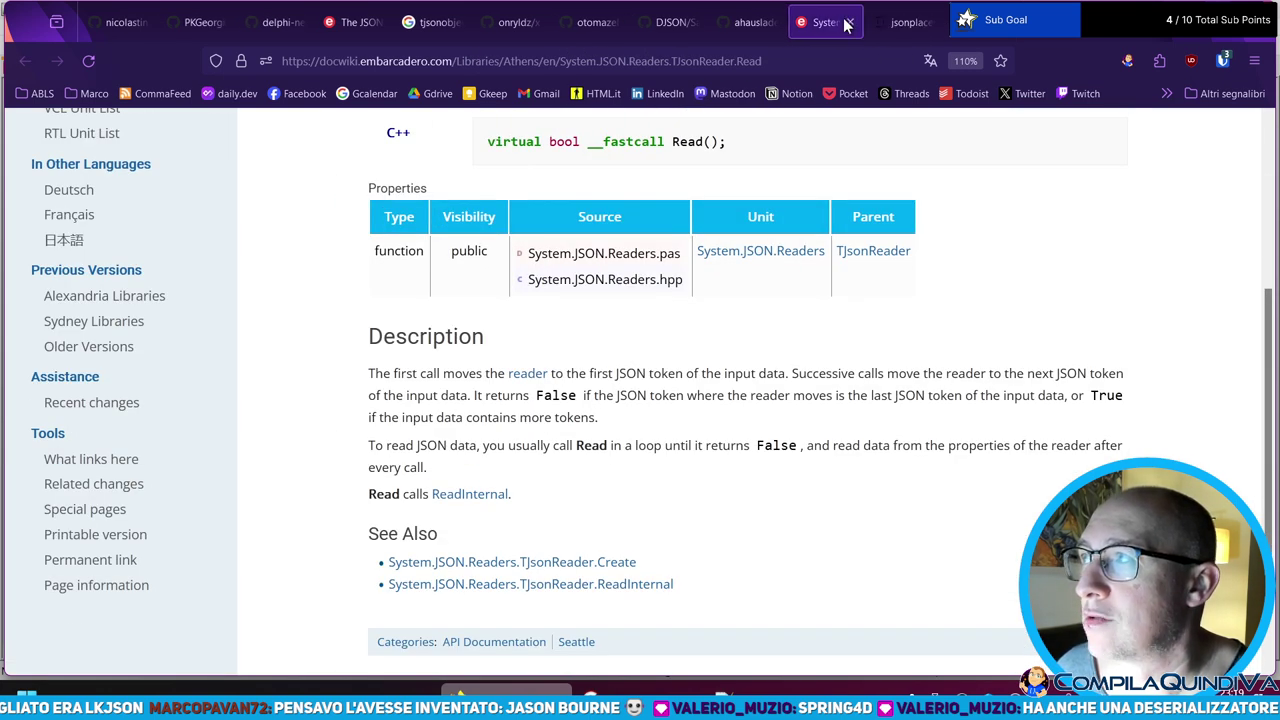
click(849, 22)
- Mark the whole first user object in the raw JSONPlaceholder users data, and bring up the sample JSON in Notepad++
click(65, 410)
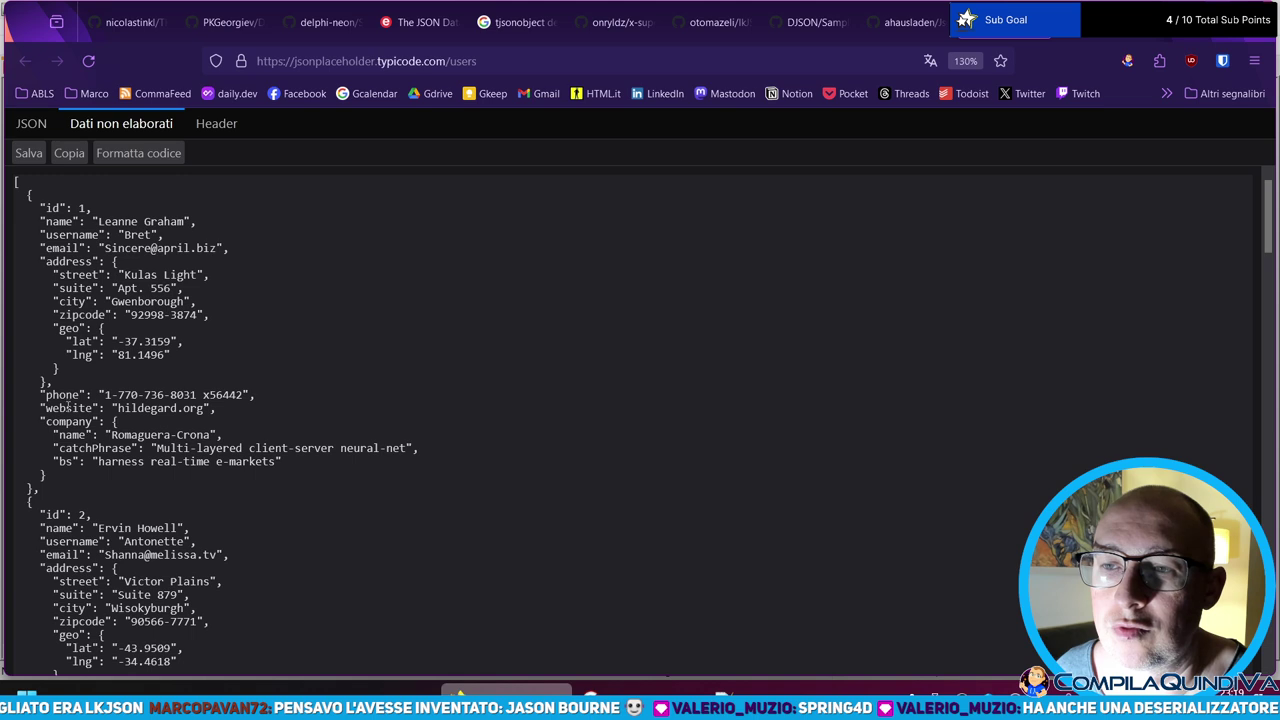
drag(26, 194, 37, 488)
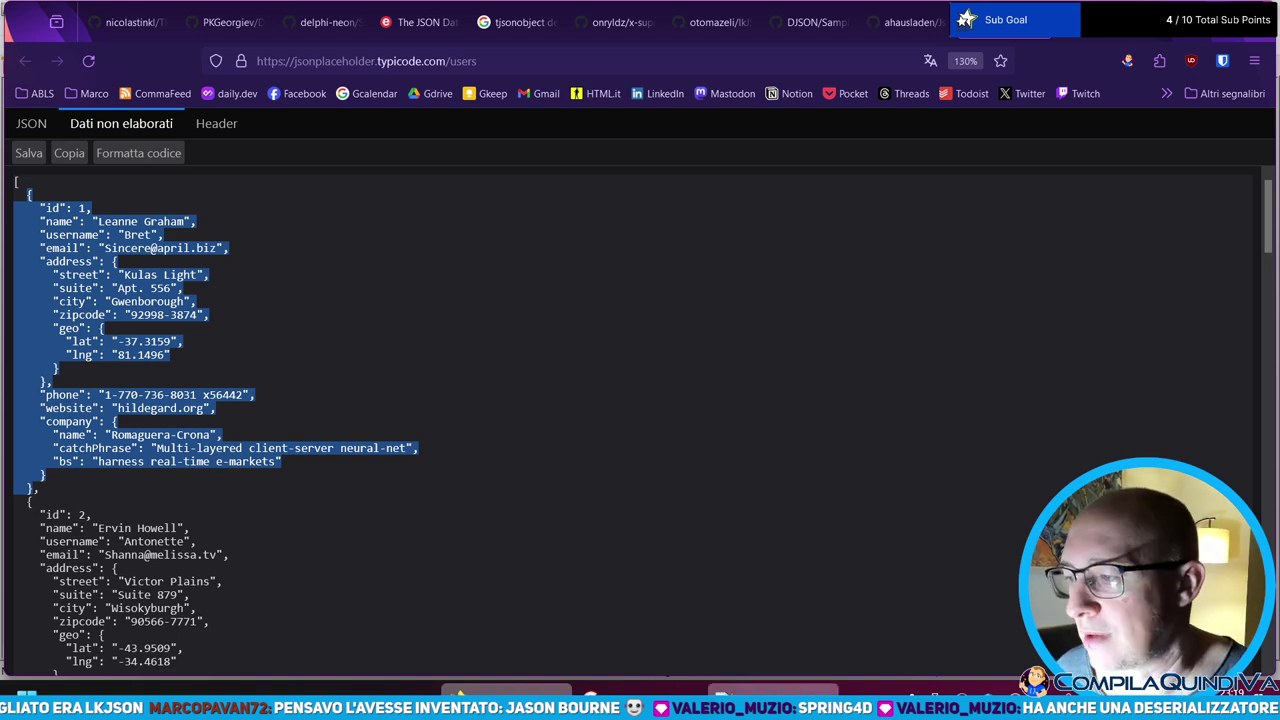
click(640, 690)
click(640, 690)
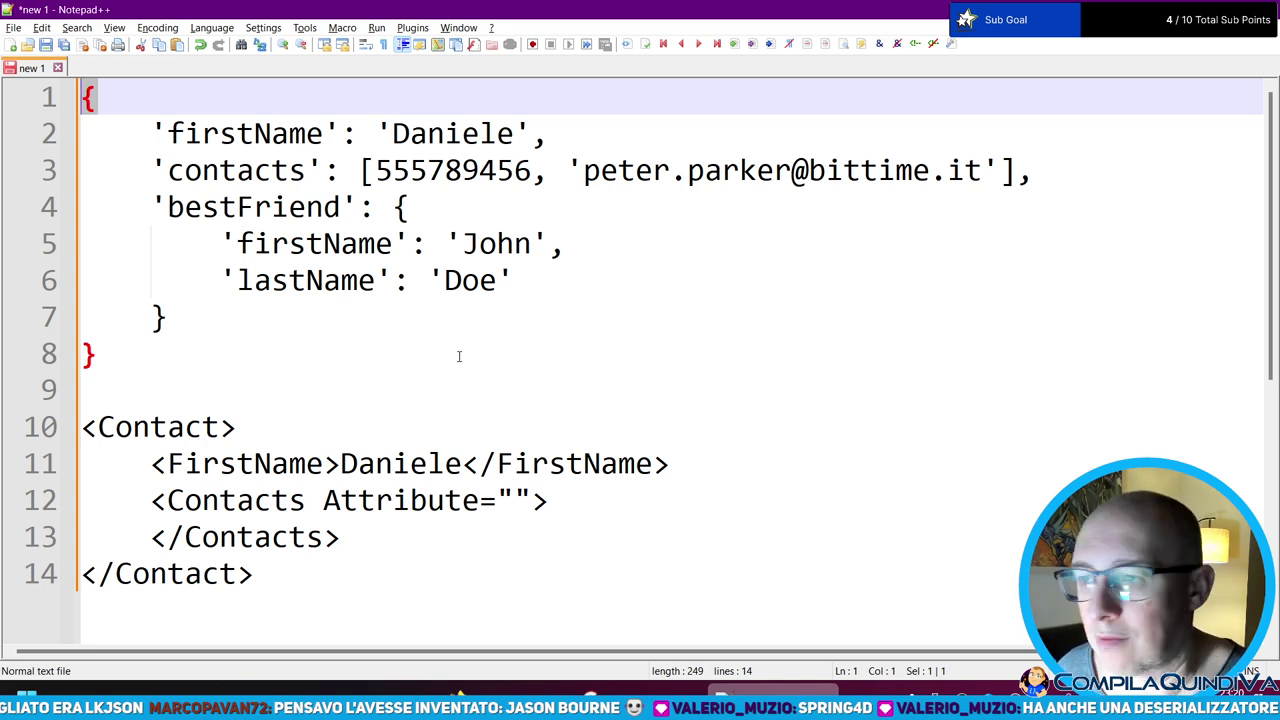
- Switch back to the browser and look through the TKJSONKit repository's README past its JSON to Objective-C mapping details
mouse_move(505, 705)
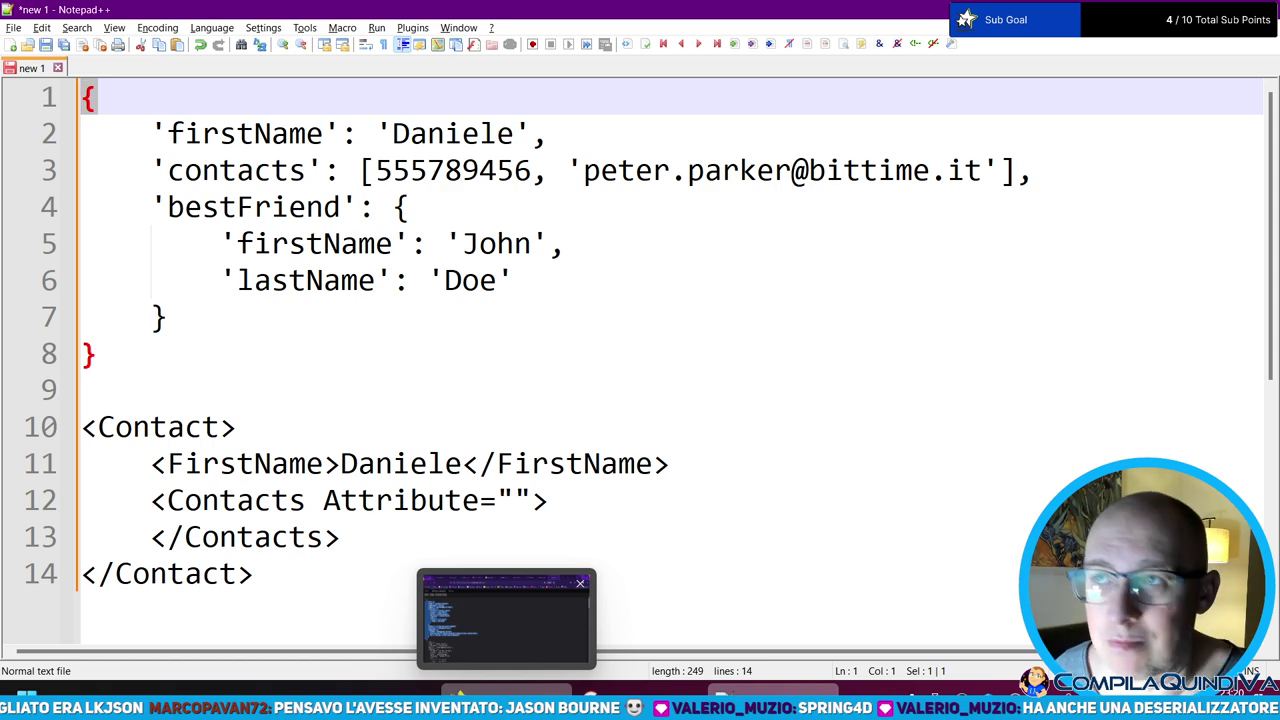
click(505, 620)
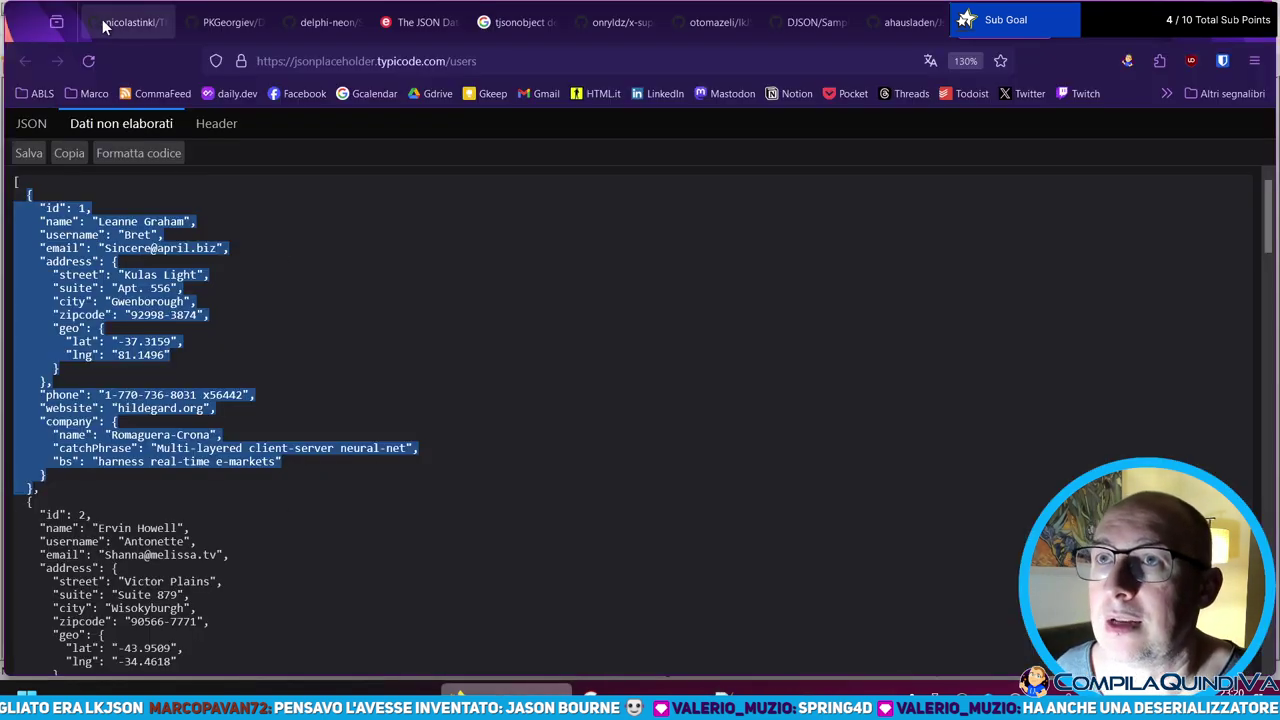
click(145, 25)
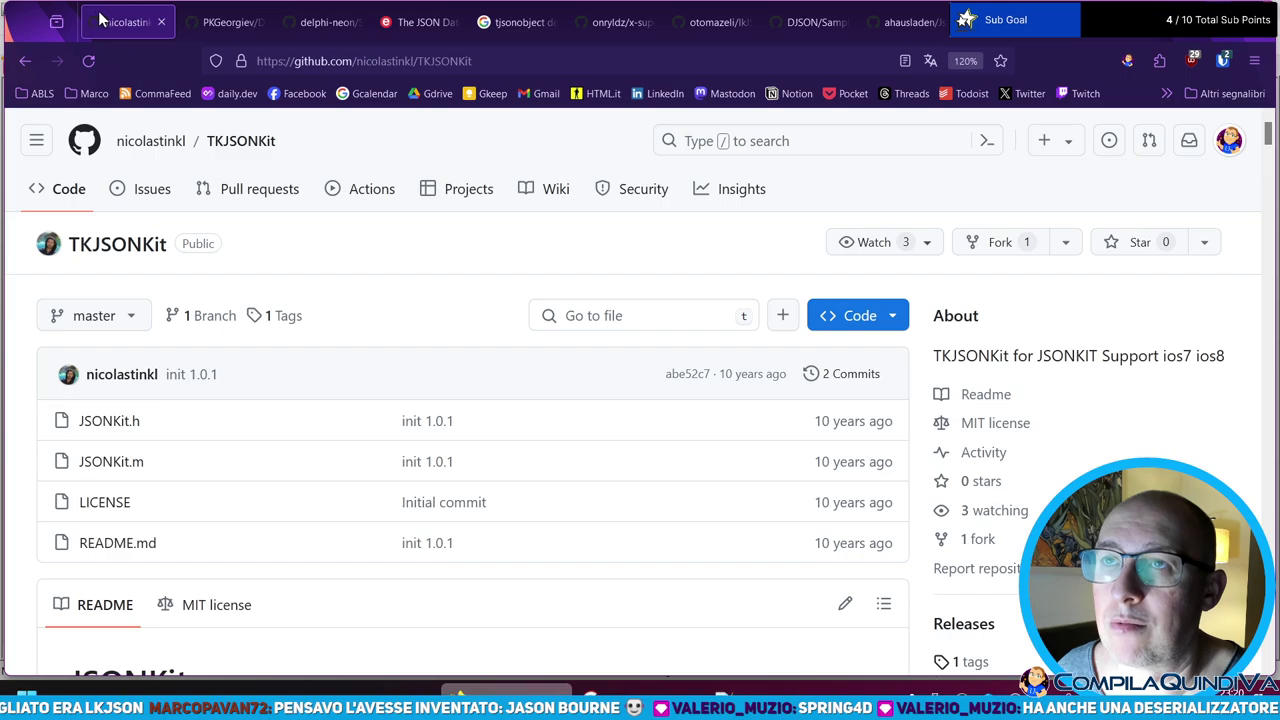
scroll(300, 430, down, 6)
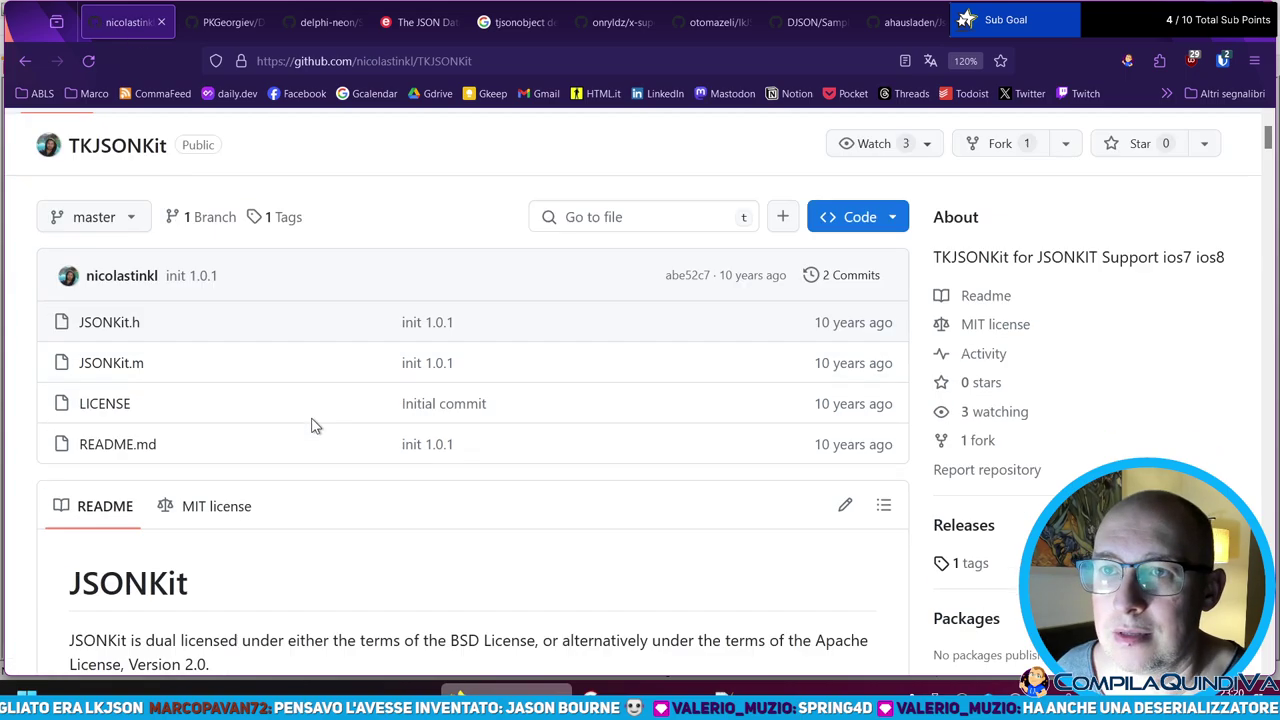
scroll(290, 438, down, 12)
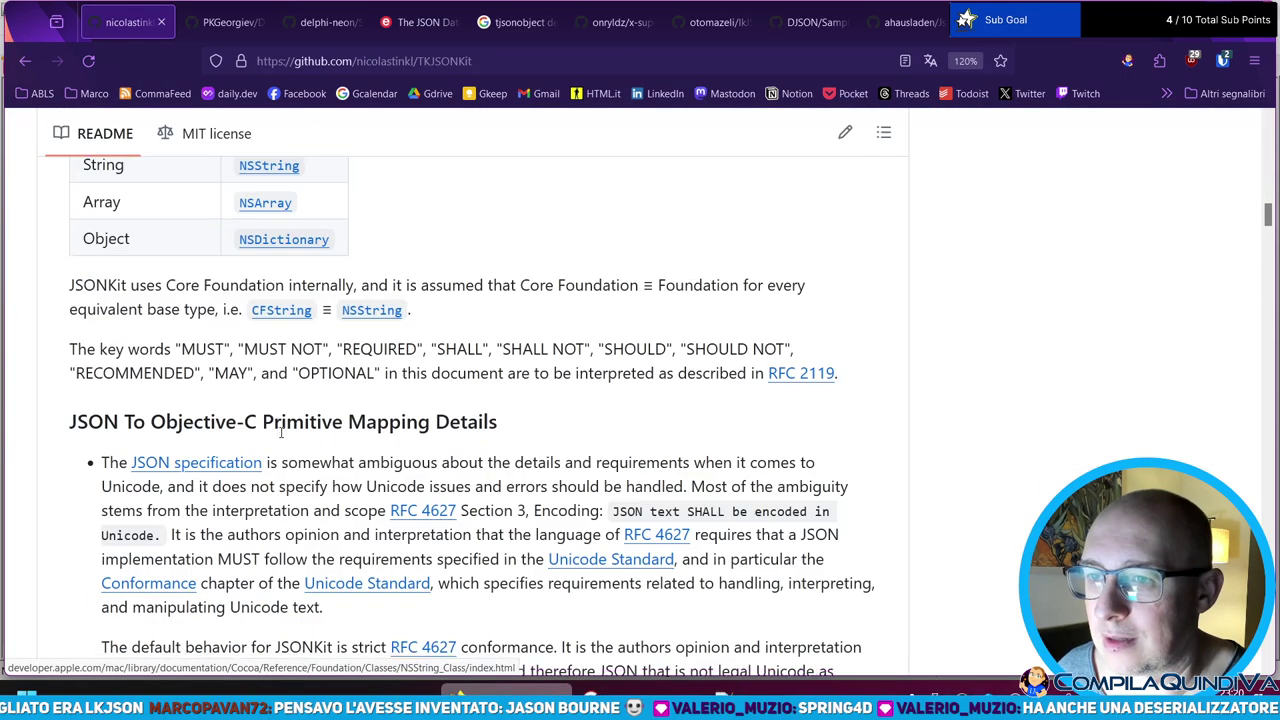
scroll(302, 434, down, 10)
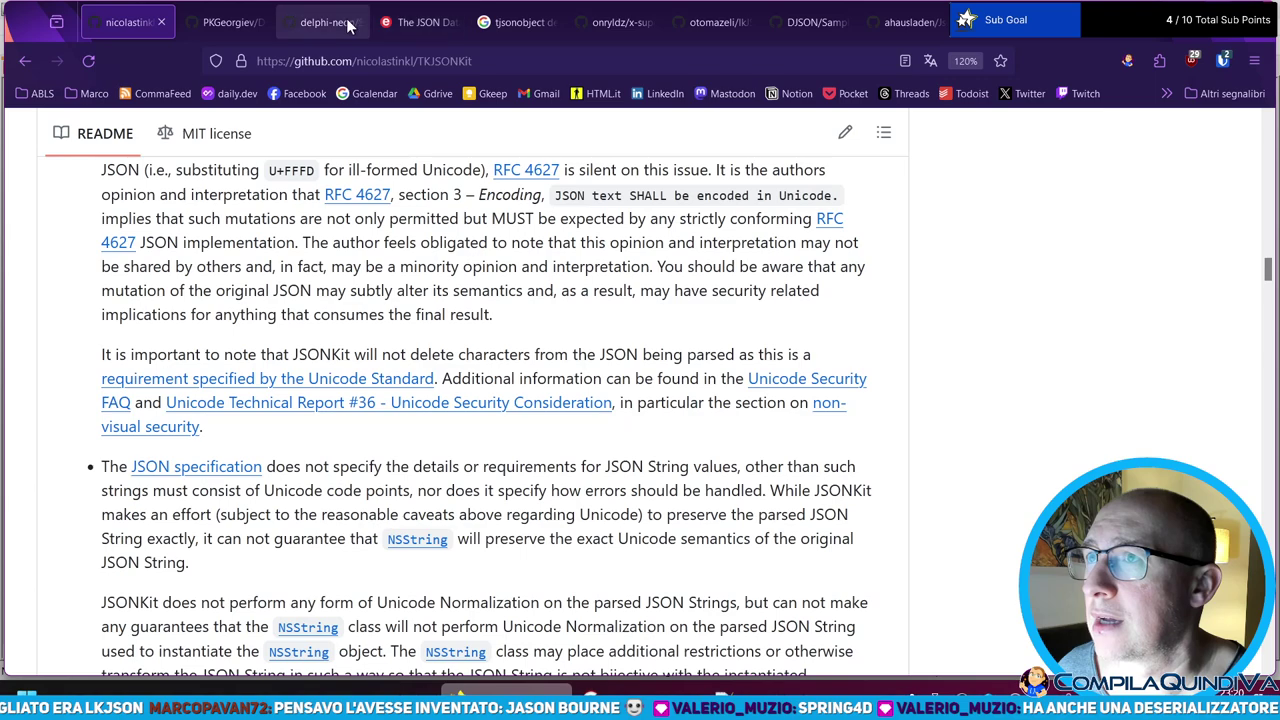
- Open the delphi-neon repository's main page and read its README down to the supported simple values, complex values and custom serializers
click(322, 21)
scroll(472, 361, down, 4)
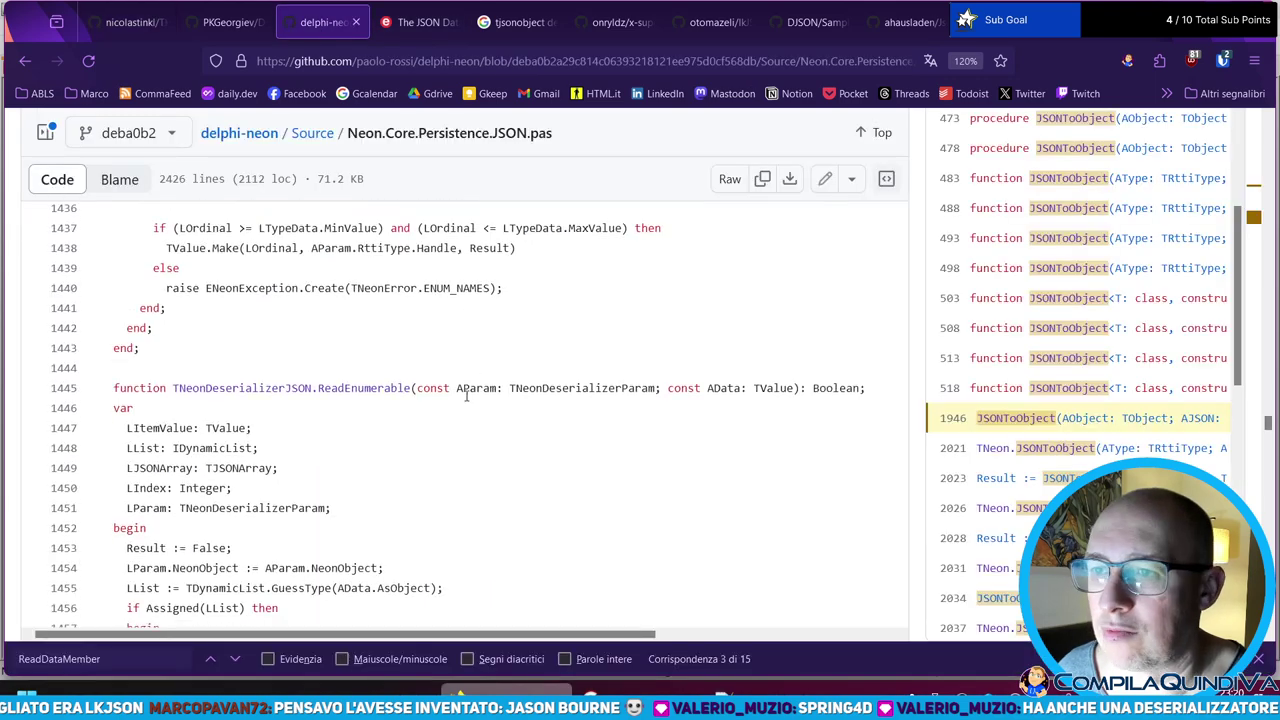
click(239, 132)
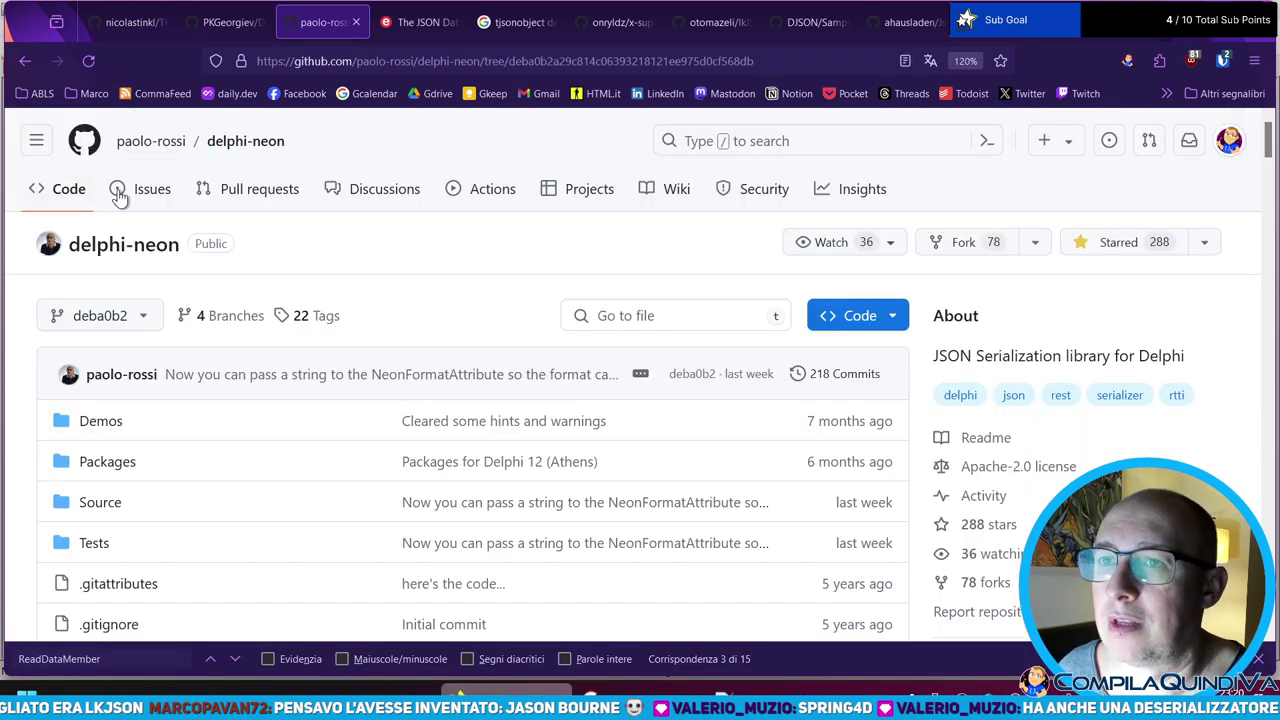
scroll(410, 297, down, 1)
scroll(410, 297, down, 20)
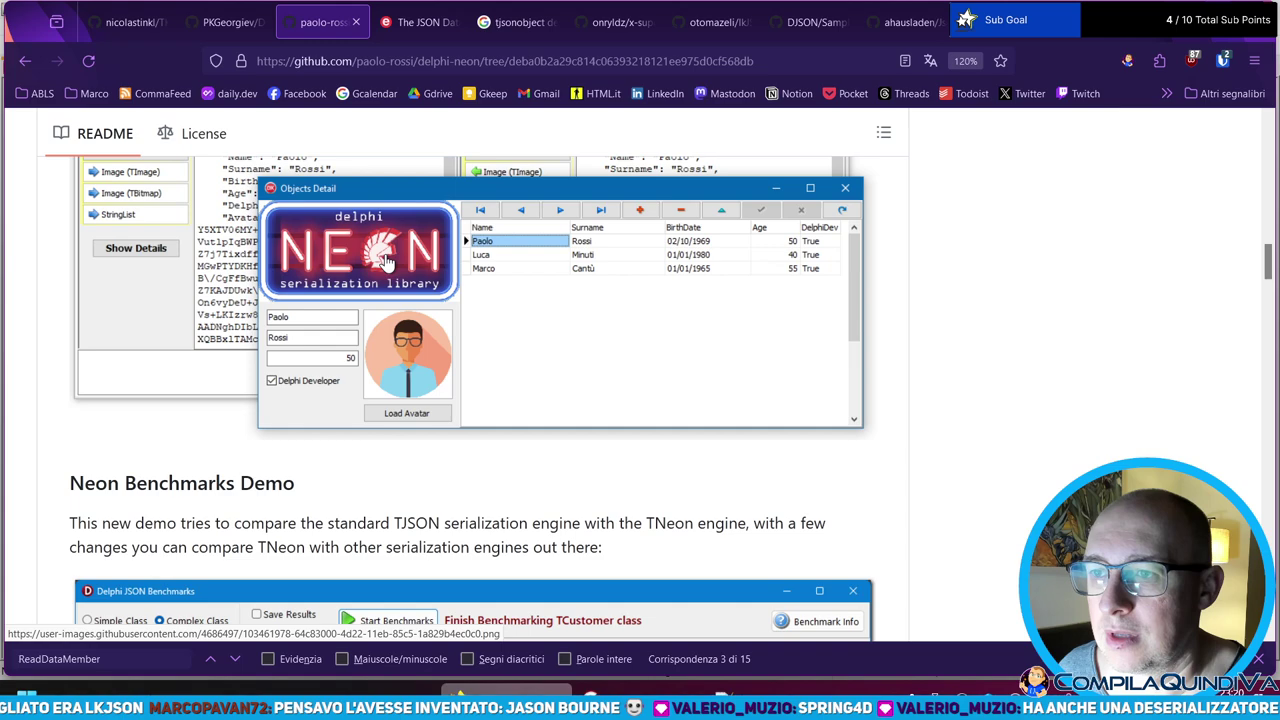
scroll(423, 366, down, 12)
scroll(423, 351, up, 3)
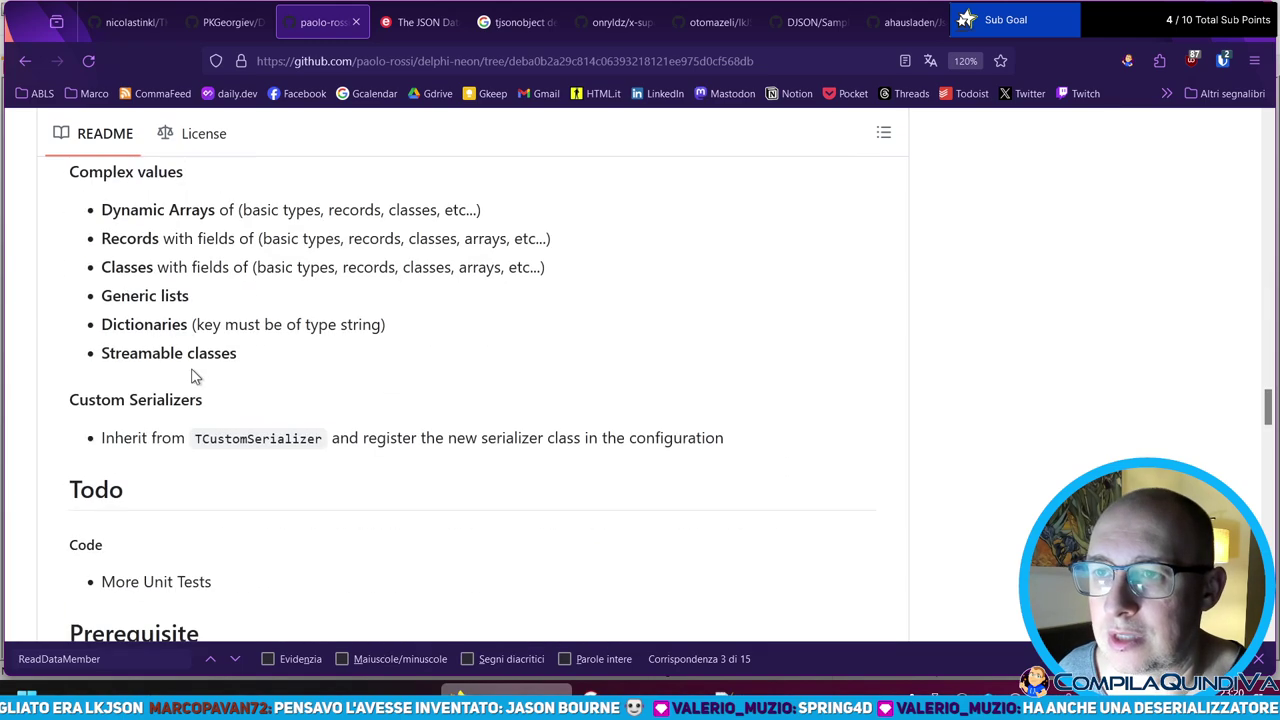
scroll(175, 400, up, 1)
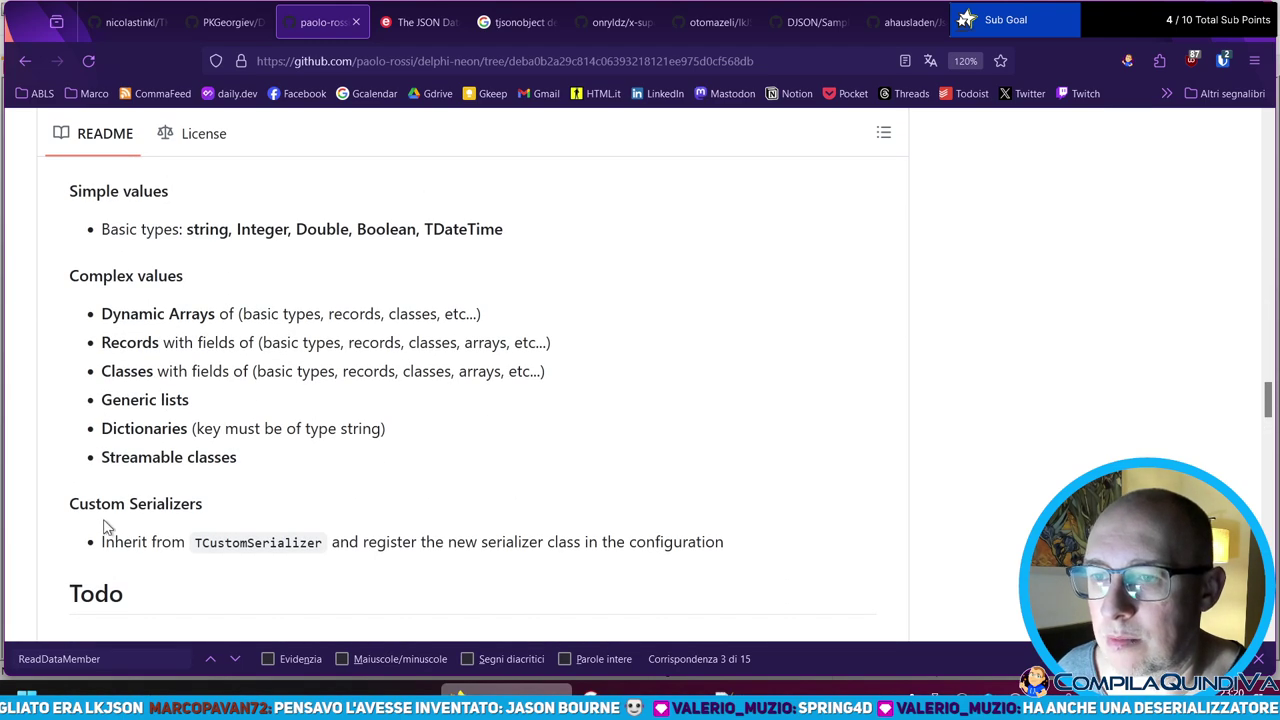
scroll(157, 211, down, 5)
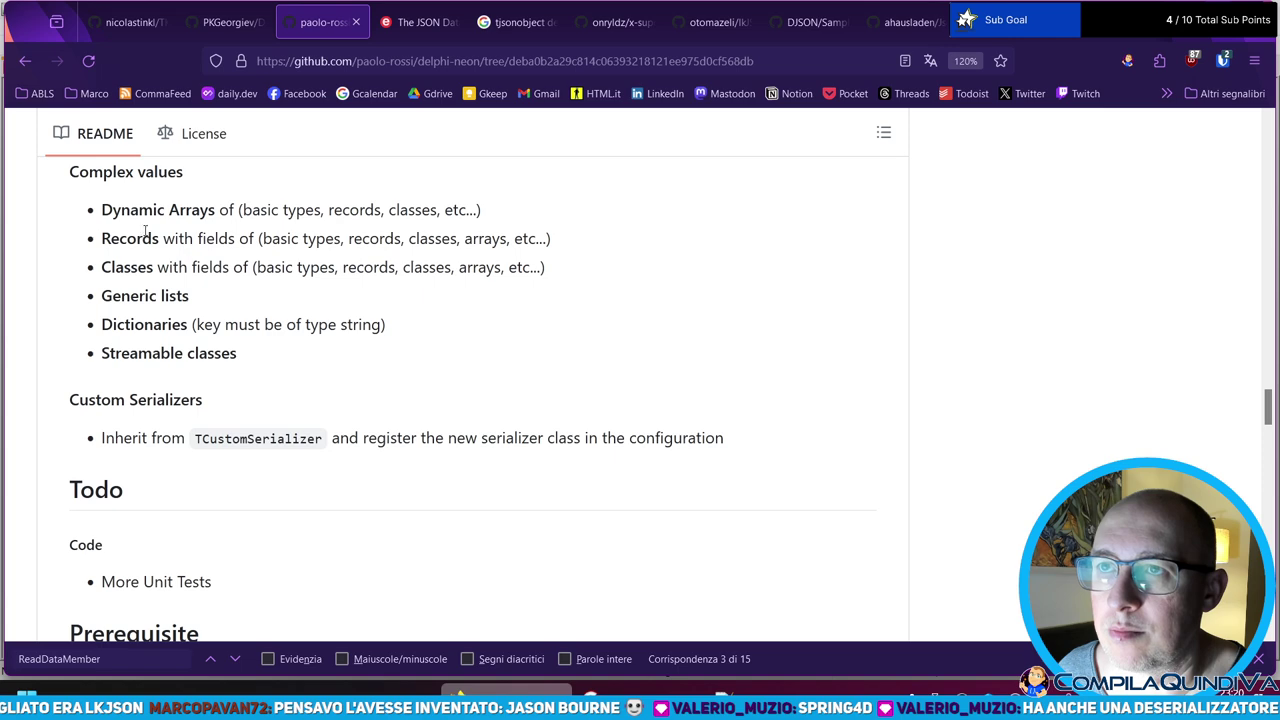
- Look through the delphi-neon README's code examples for serializing and deserializing objects and configuring TNeonConfiguration
scroll(179, 305, down, 5)
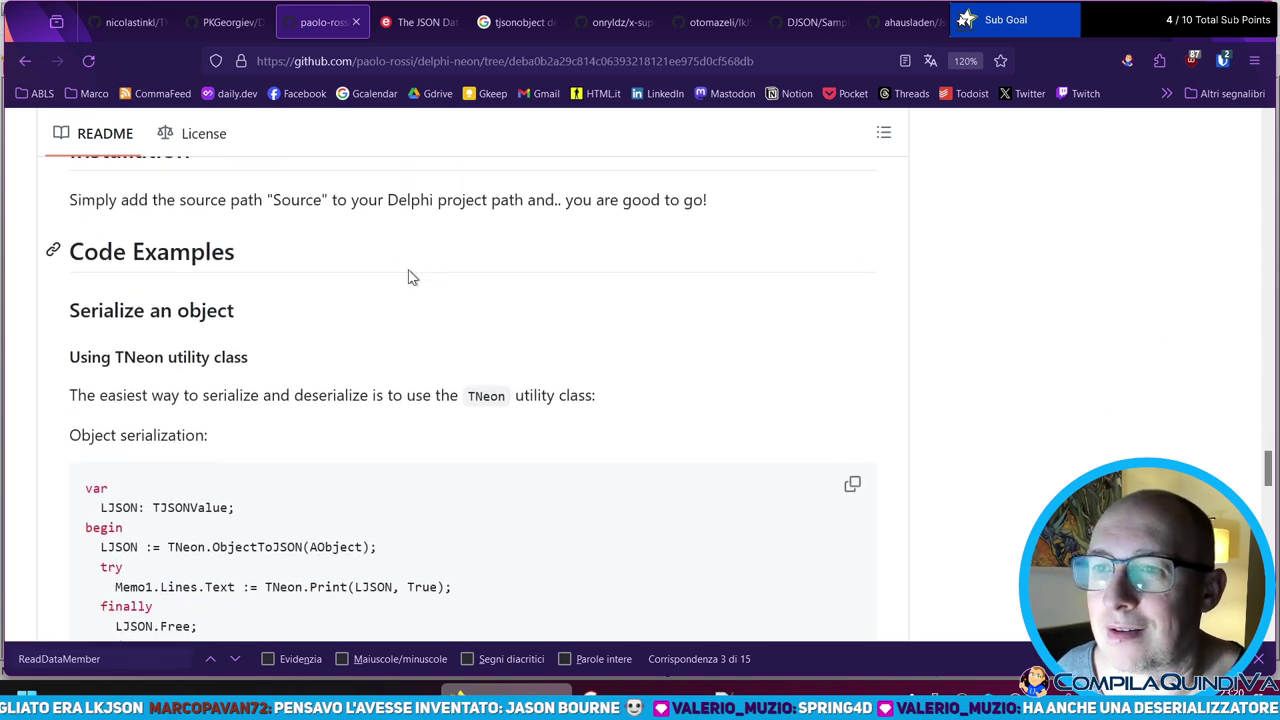
scroll(408, 277, down, 6)
scroll(320, 365, down, 5)
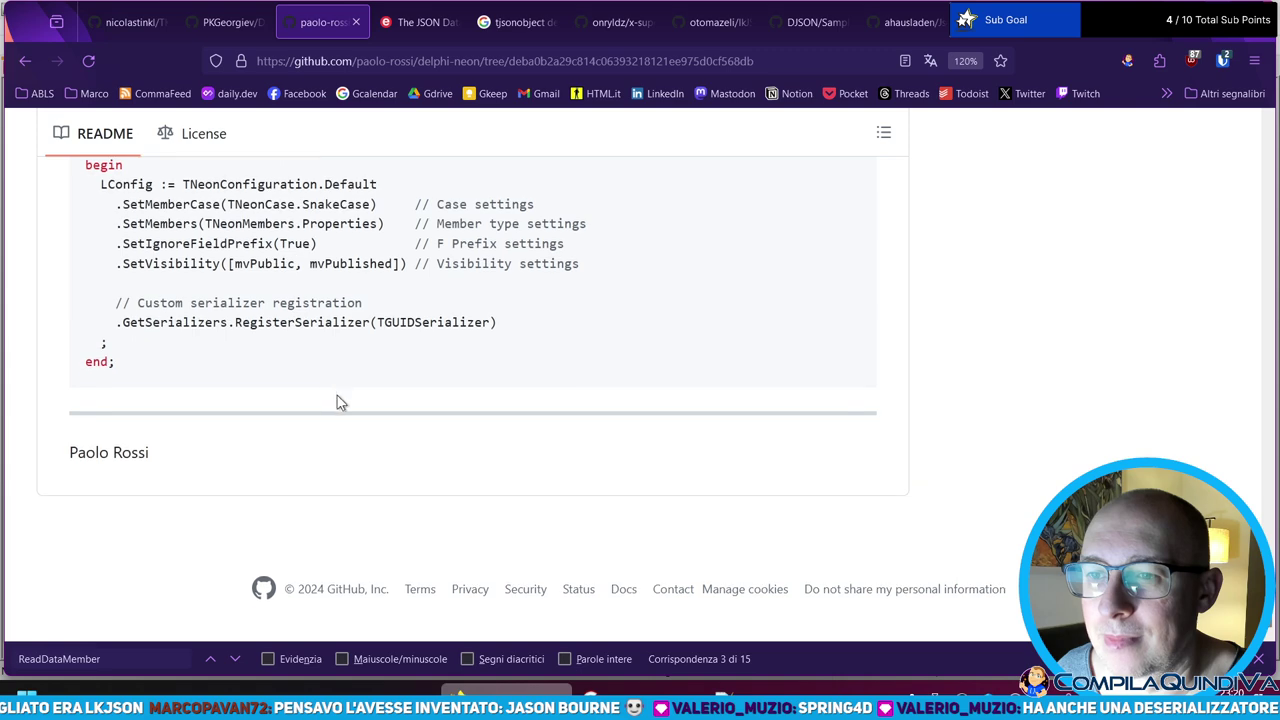
scroll(320, 365, up, 6)
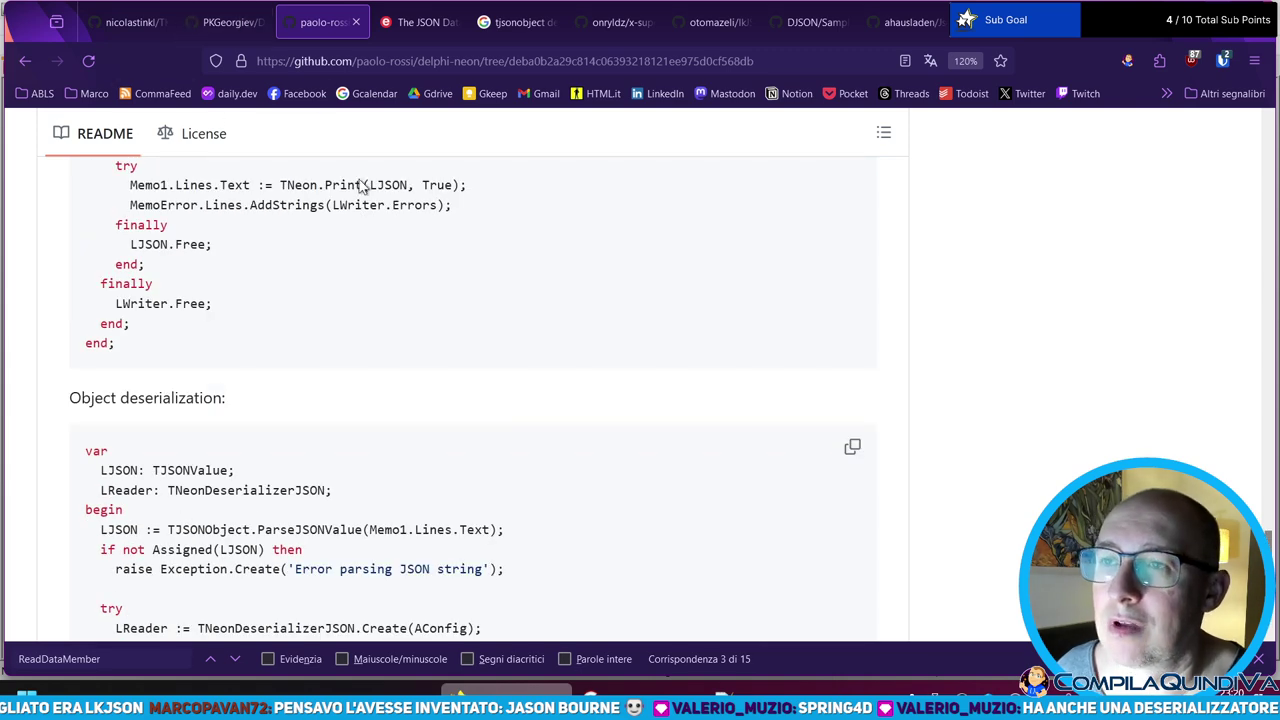
scroll(240, 211, up, 10)
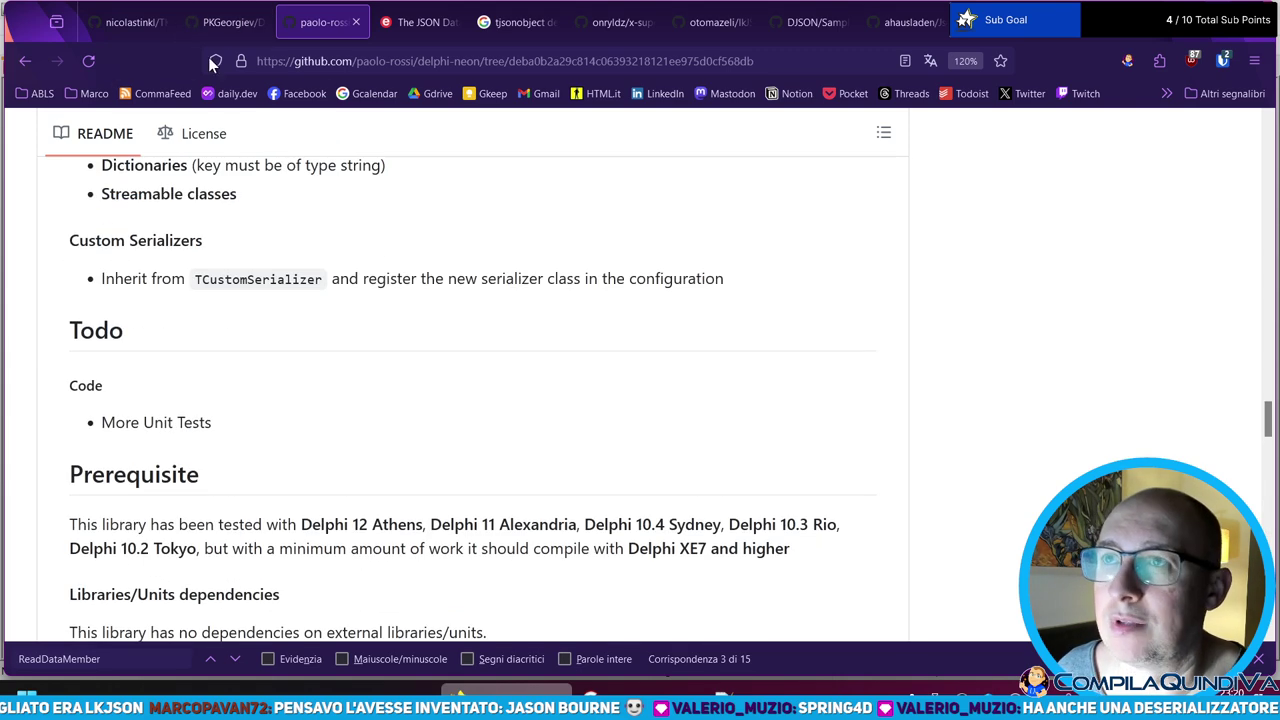
- Examine the Delphi-JsonToDelphiClass README, marking JsonToDelphiClass in its title and reading the main features
click(125, 22)
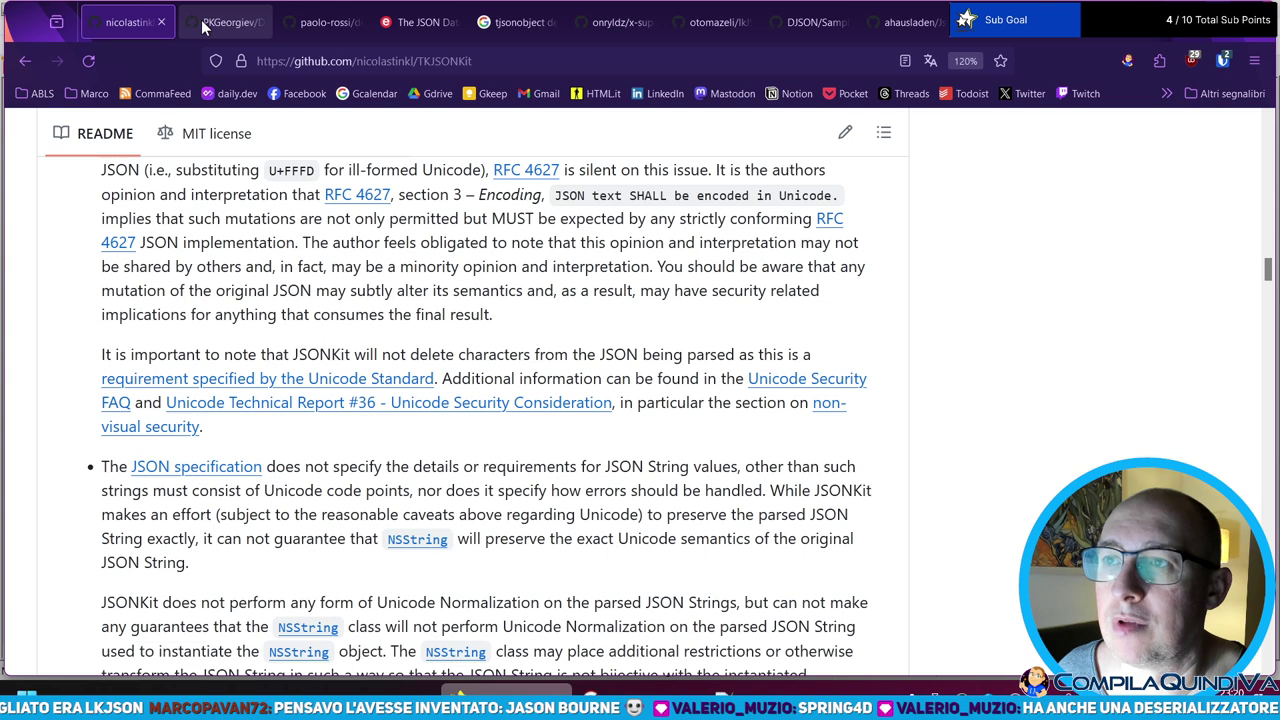
click(200, 19)
drag(172, 278, 463, 278)
click(371, 278)
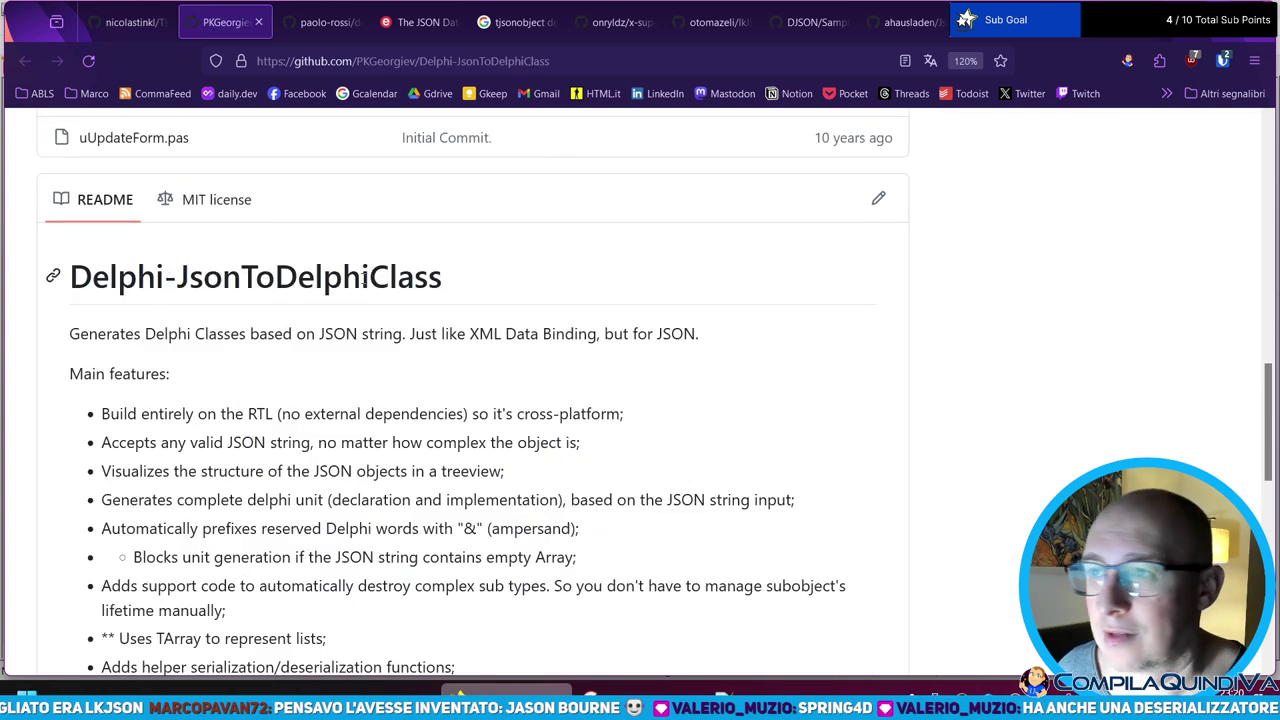
drag(190, 278, 398, 278)
click(440, 280)
scroll(185, 262, down, 2)
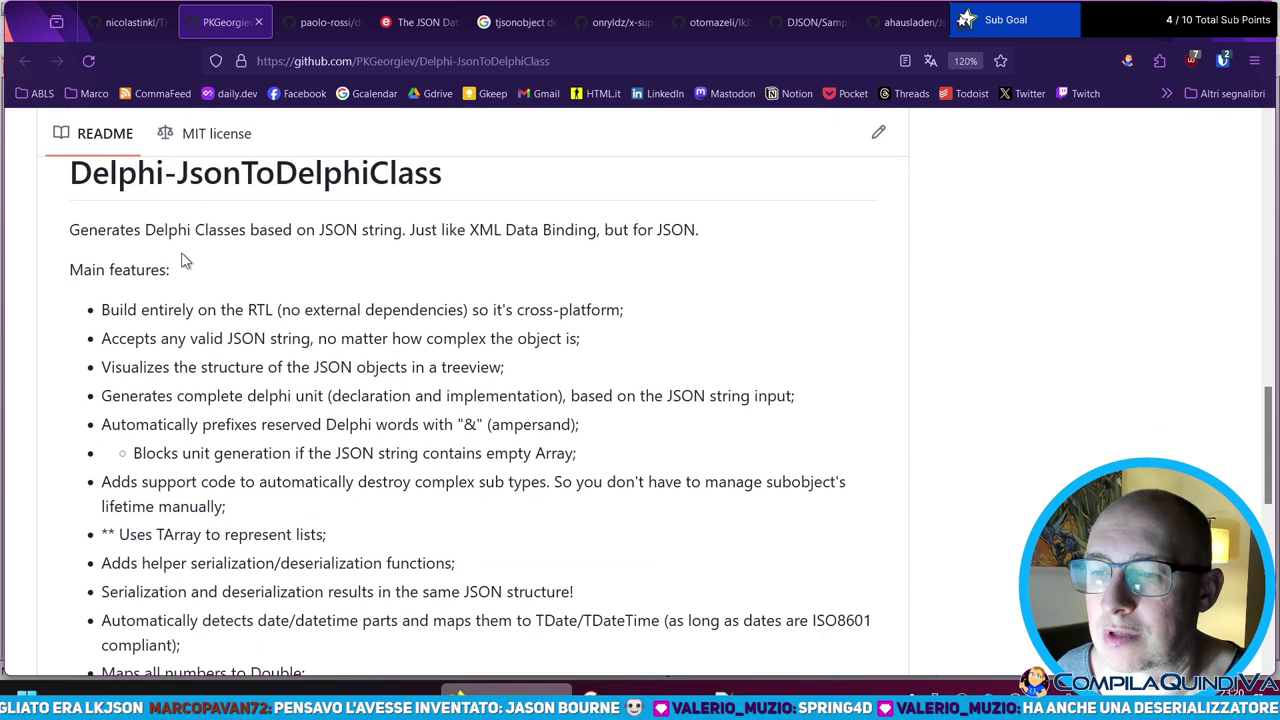
scroll(286, 280, down, 1)
scroll(286, 280, up, 2)
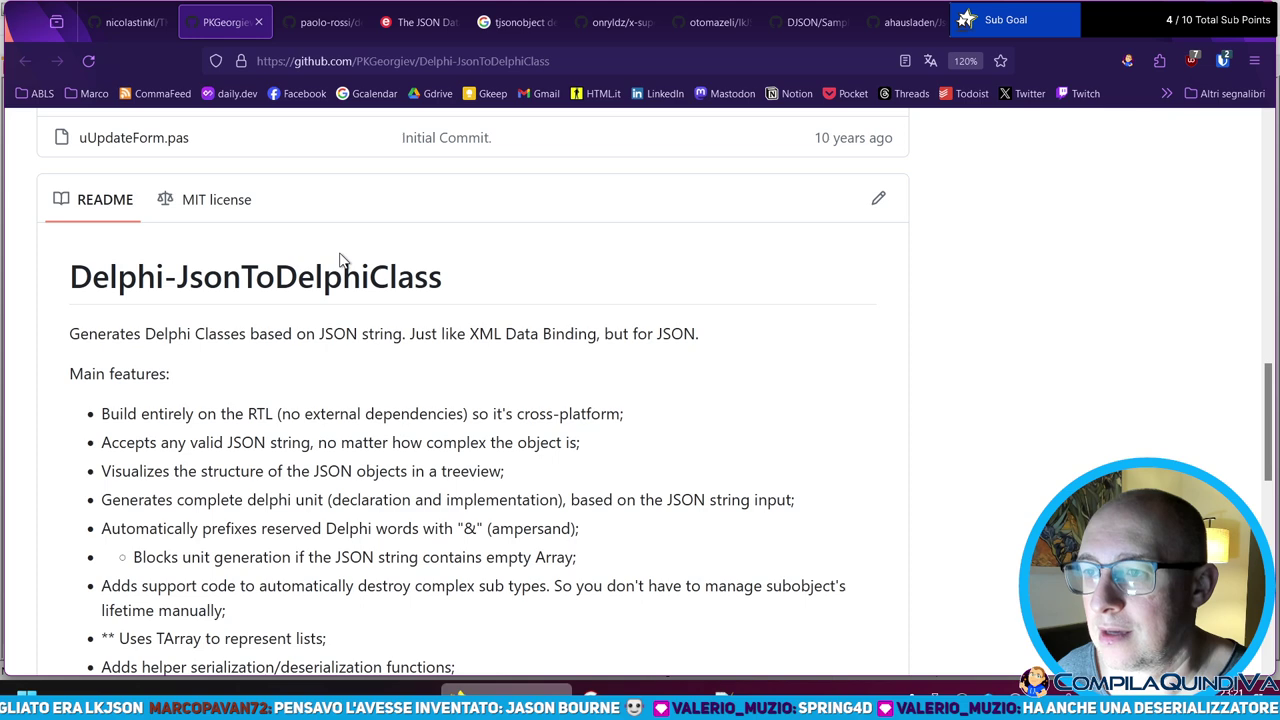
- Return to the JSONPlaceholder users data and mark the first user object, including its name and username keys
click(1008, 37)
click(46, 204)
drag(27, 197, 31, 488)
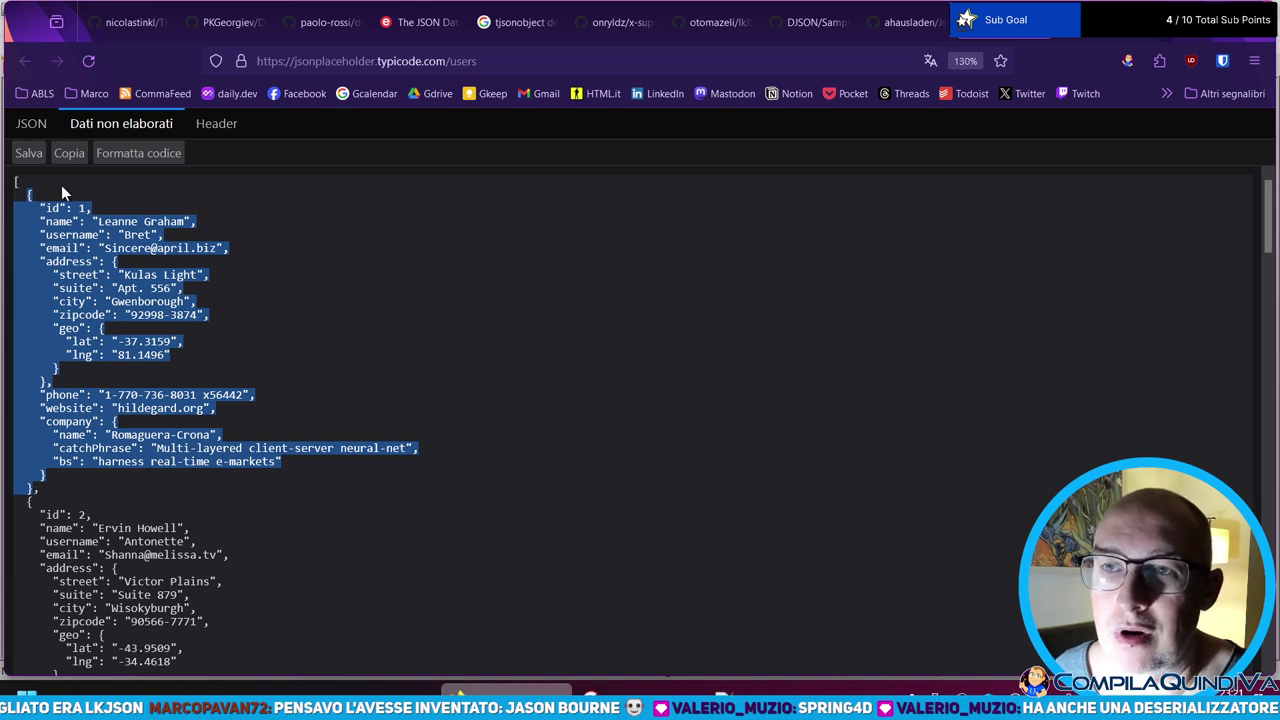
click(66, 221)
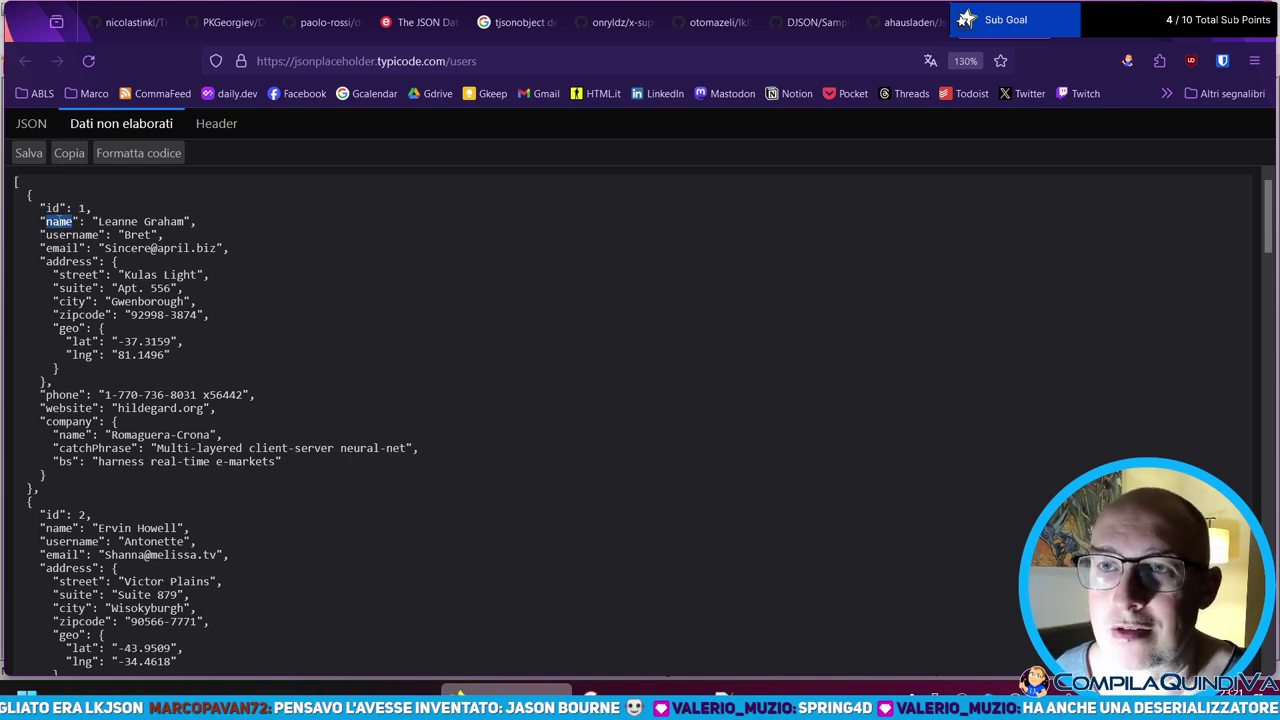
double_click(60, 235)
click(62, 250)
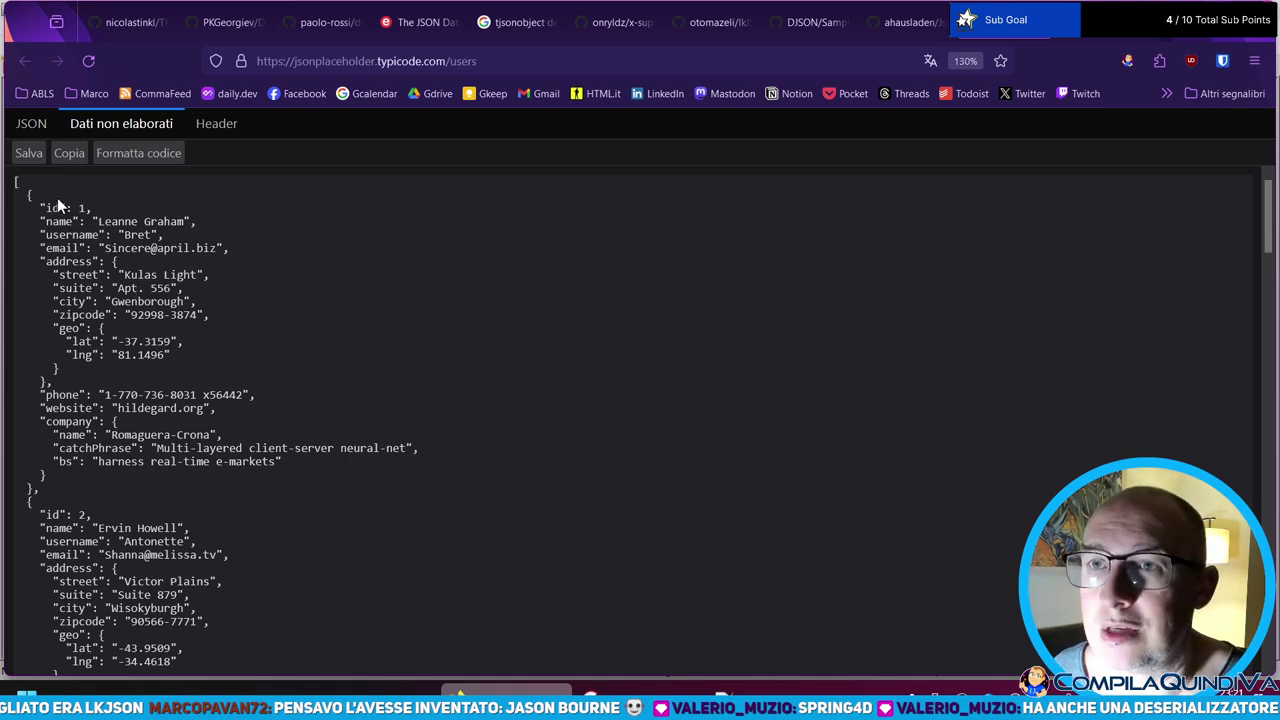
- Mark the entire first user object again, its portion from id through address, and its id value
drag(28, 194, 36, 490)
click(137, 213)
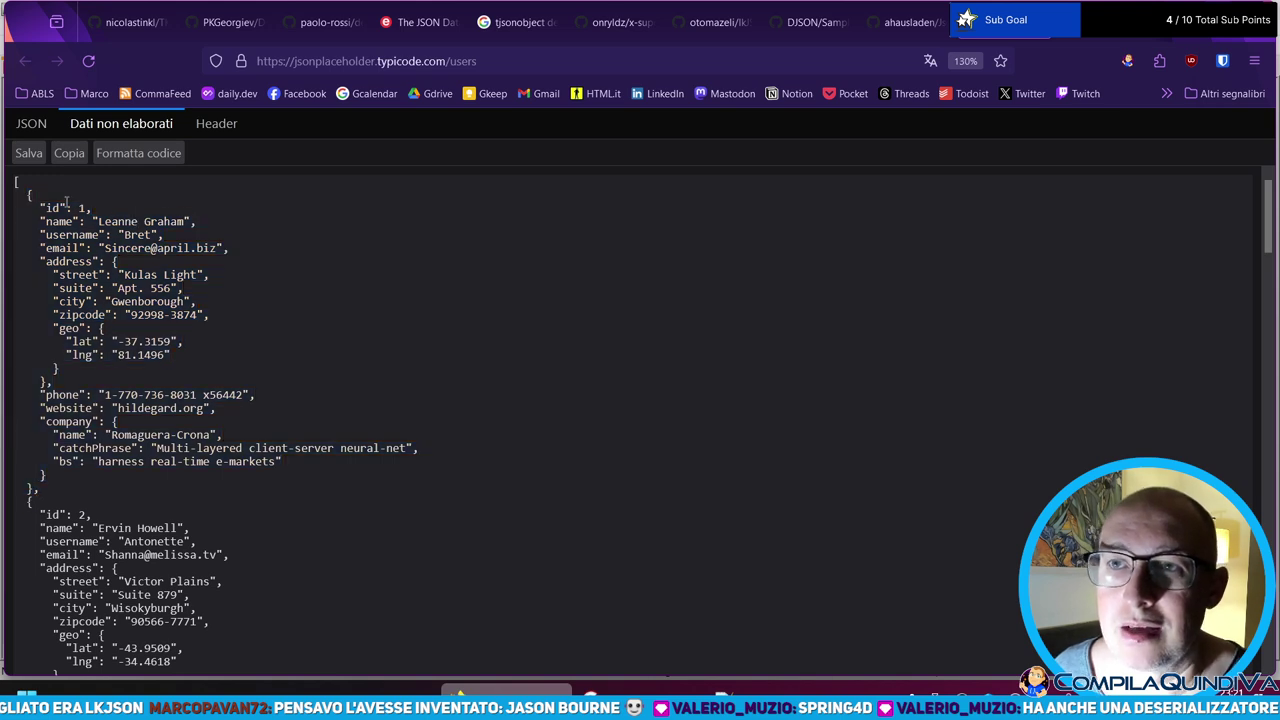
drag(41, 207, 48, 382)
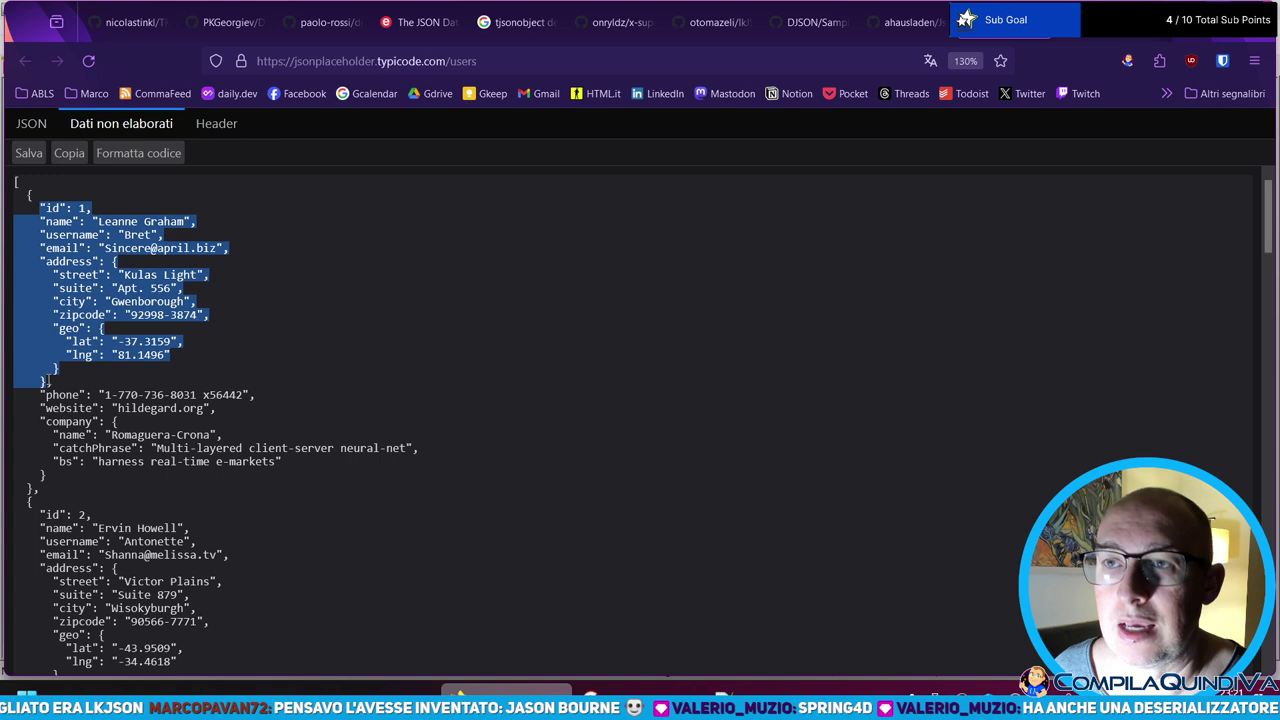
double_click(84, 207)
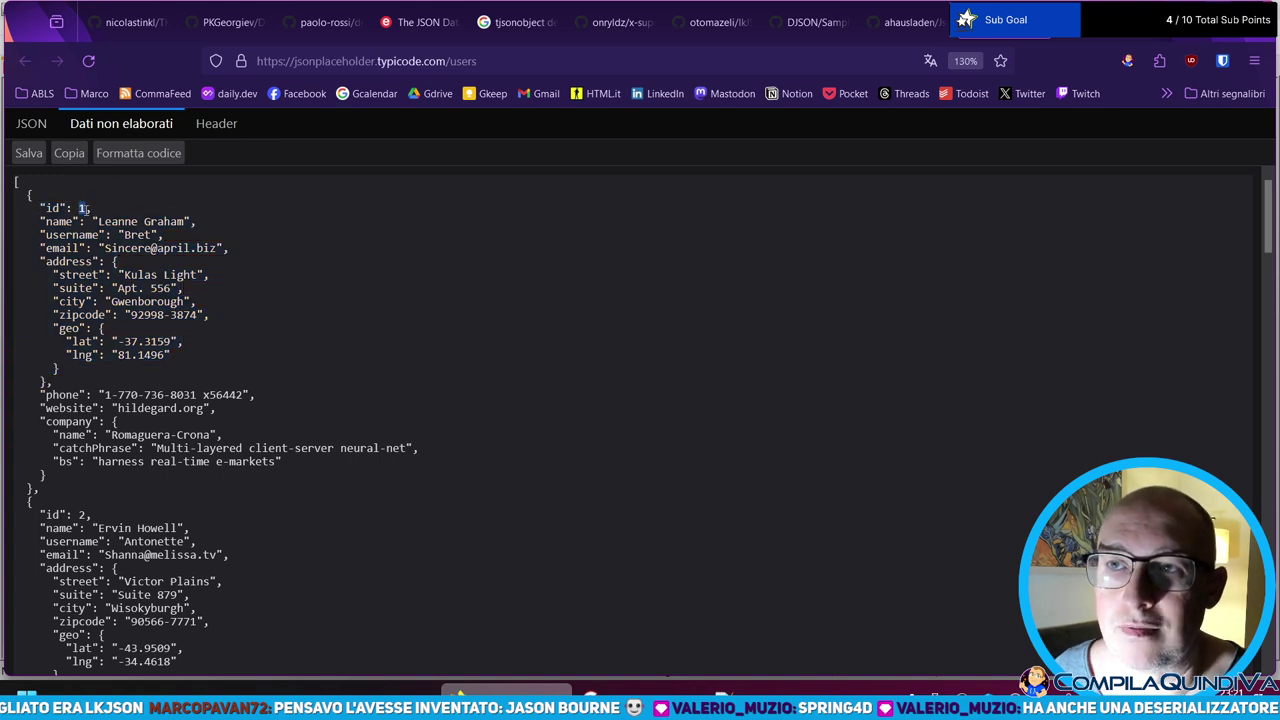